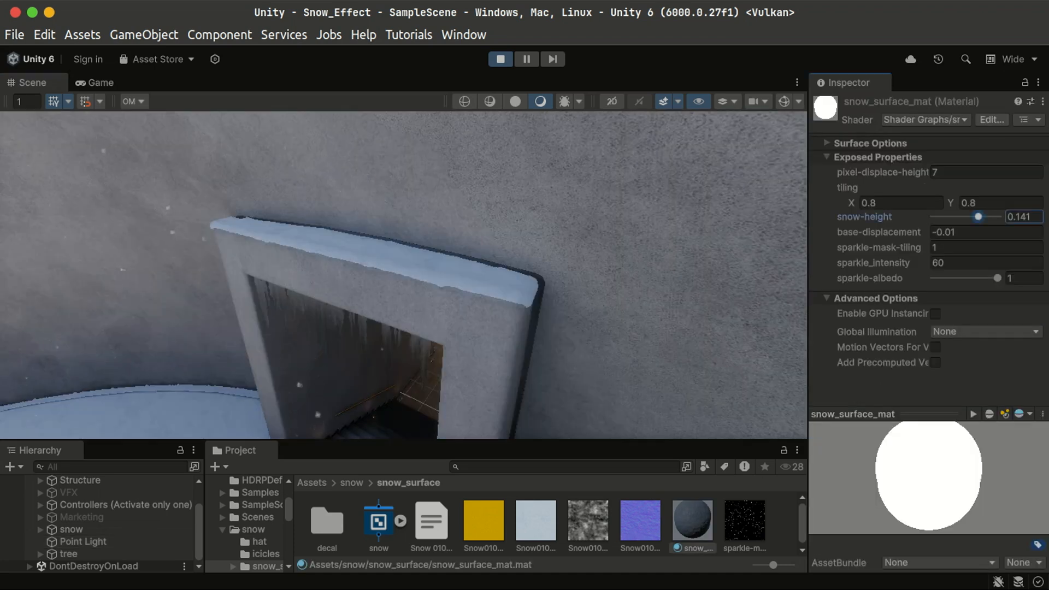
- Raise the snow-height of the snow_surface_mat material to 0.2 and inspect the snow on the steps
mouse_move(978, 217)
mouse_down()
mouse_move(943, 217)
mouse_move(997, 217)
mouse_up()
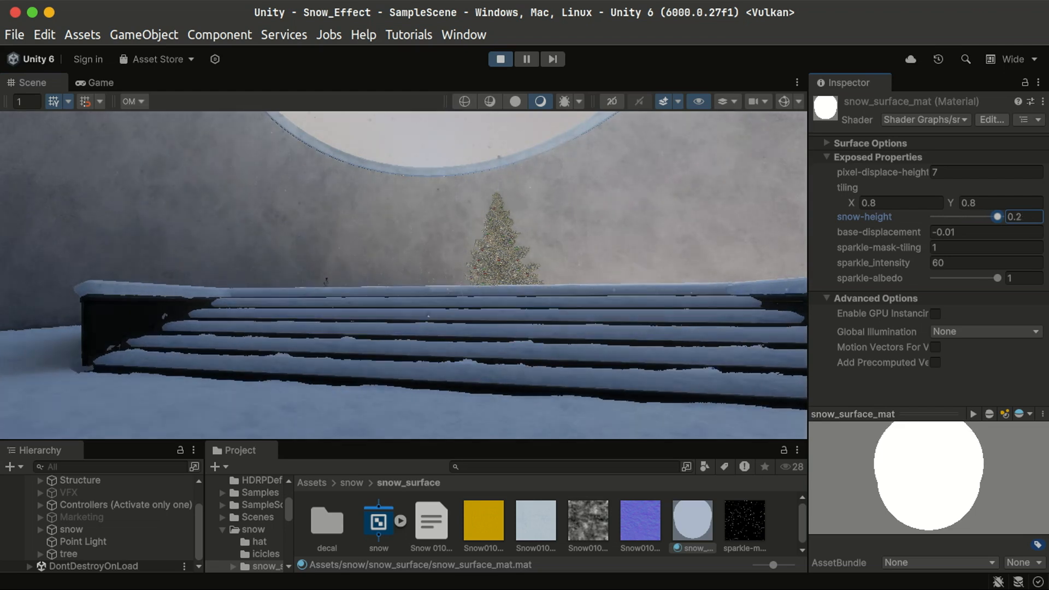
key(w)
mouse_move(405, 276)
right_down()
mouse_move(404, 338)
mouse_move(377, 246)
mouse_move(399, 268)
right_up()
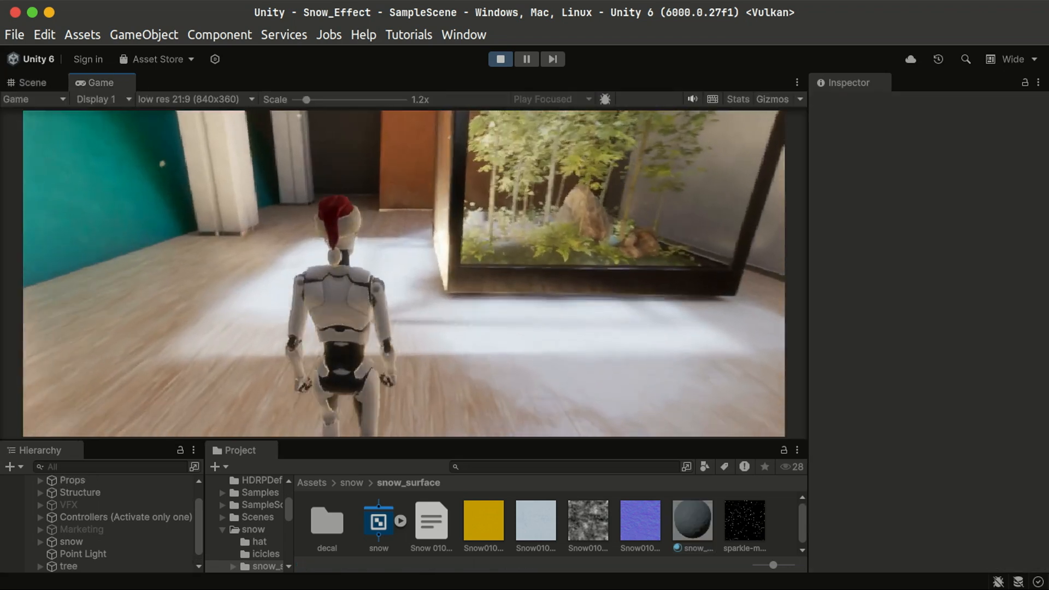
- Walk the character around the running game to examine the falling snow, the snowy doorway and the snow-covered stairs
key(d)
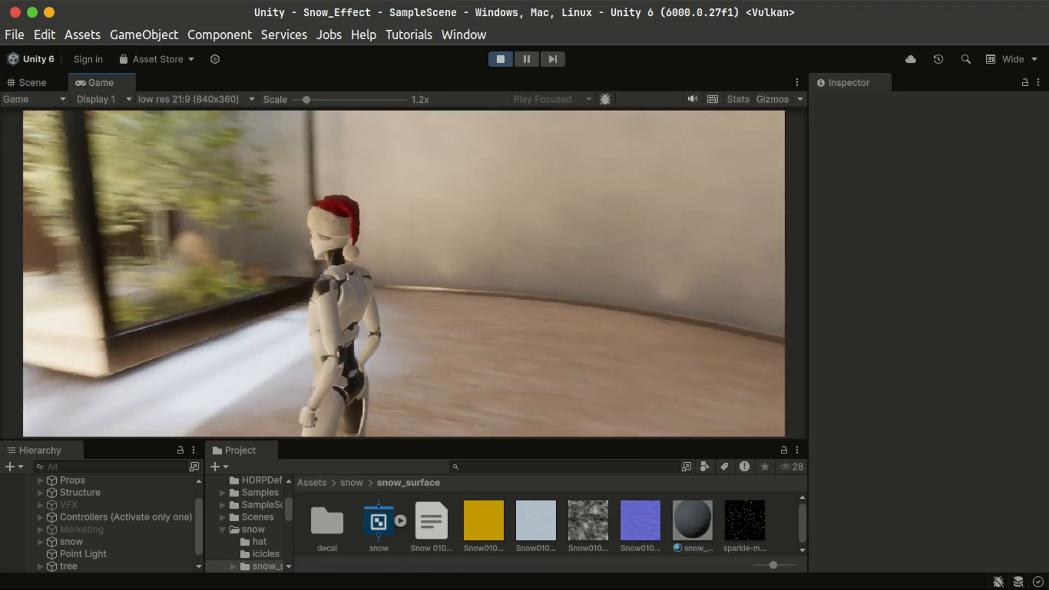
key(w)
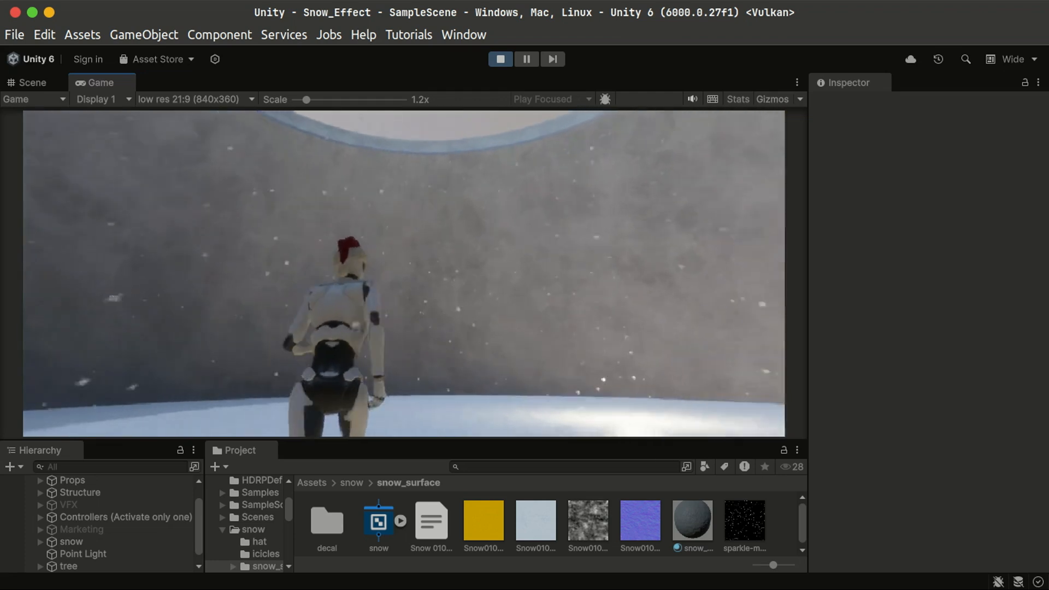
key(a)
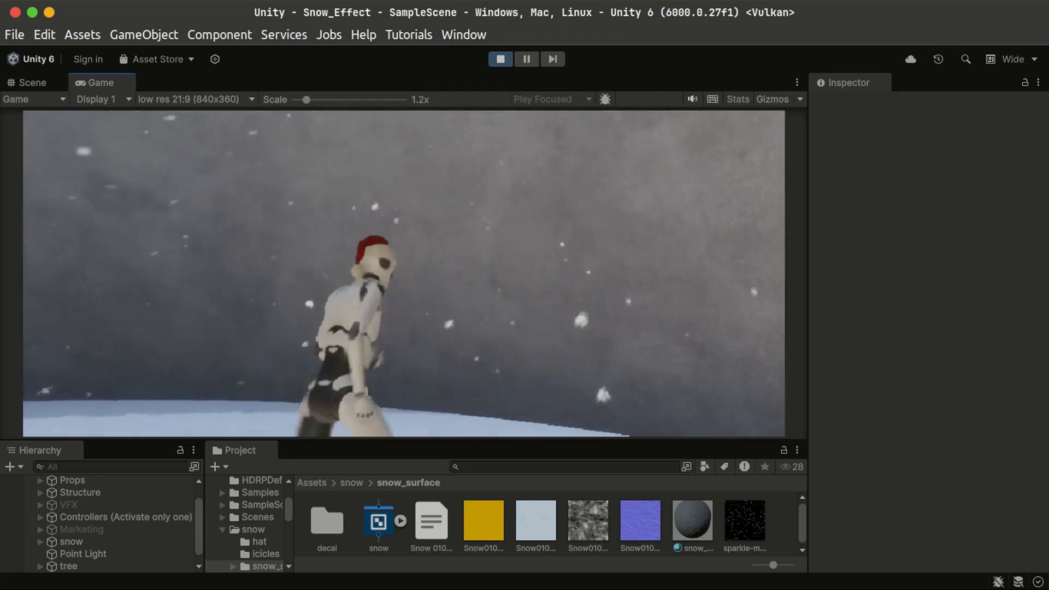
key(s)
key(w)
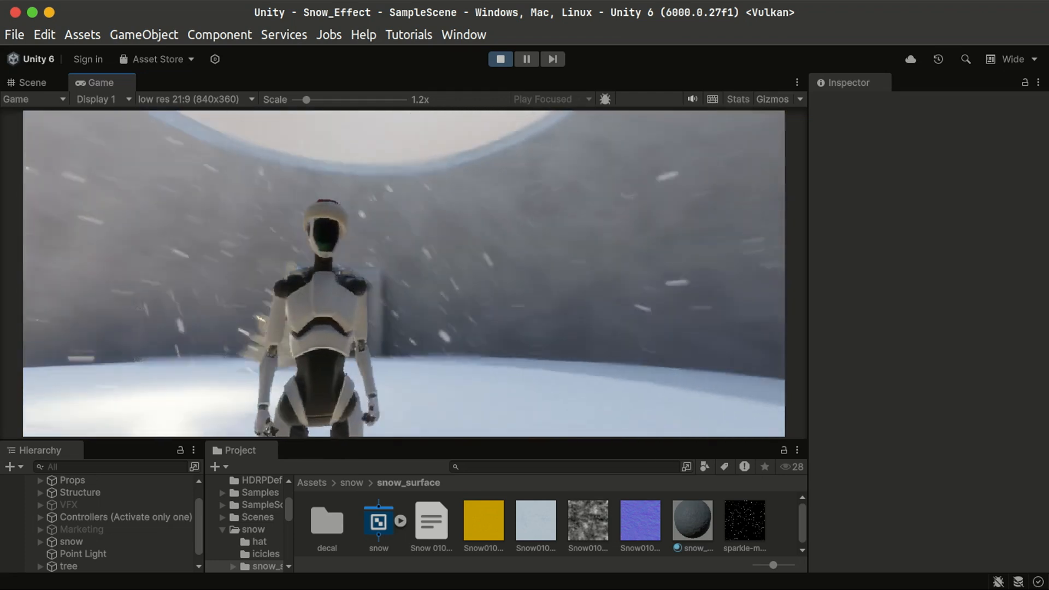
key(a)
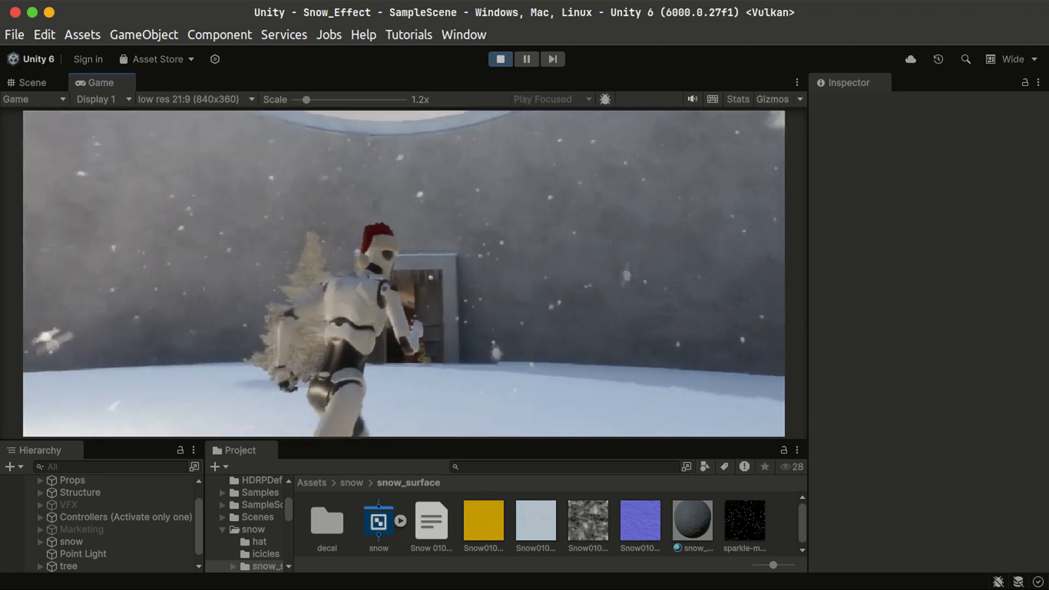
key(s)
key(w)
key(w)
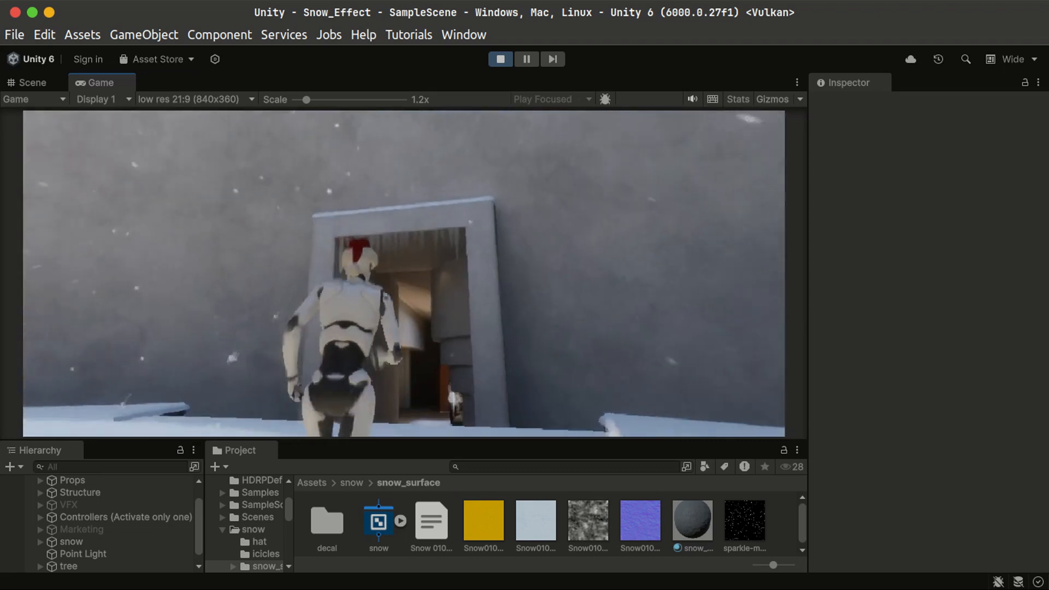
key(d)
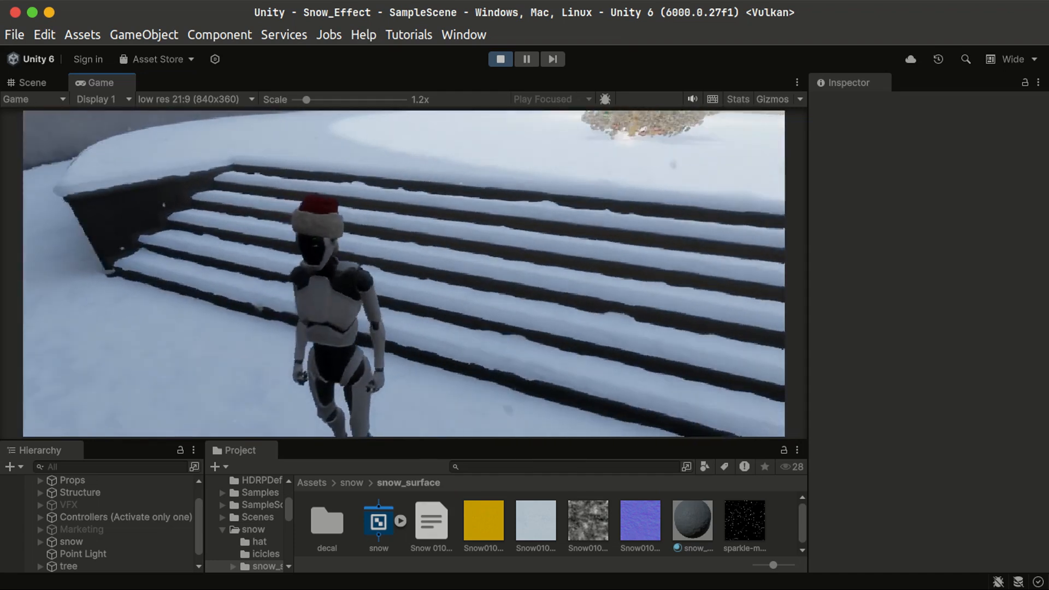
key(w)
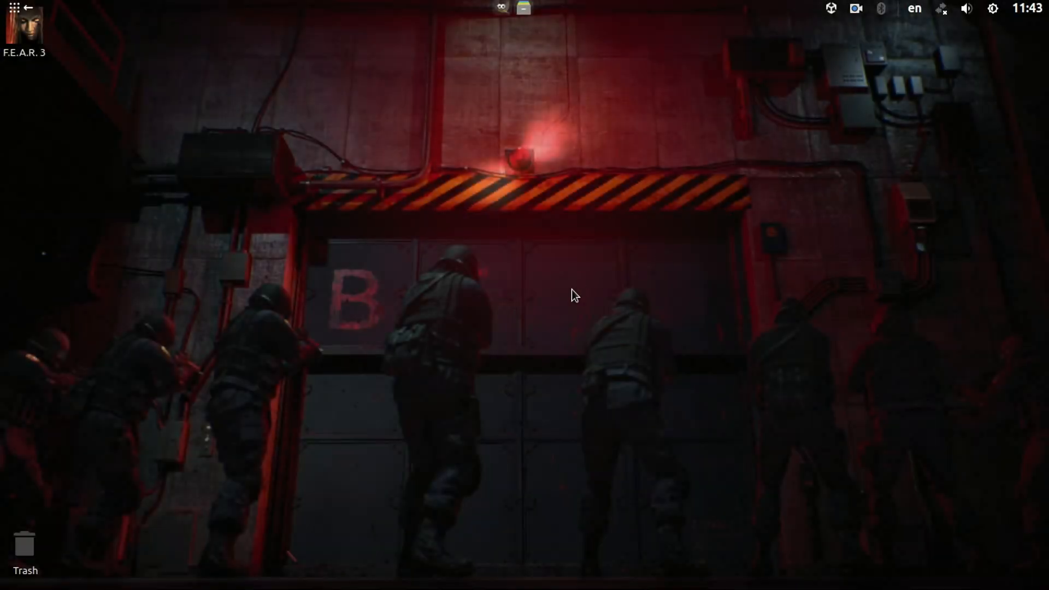
- Switch to GIMP and create a new image of 512 × 512 px
key(alt+Tab)
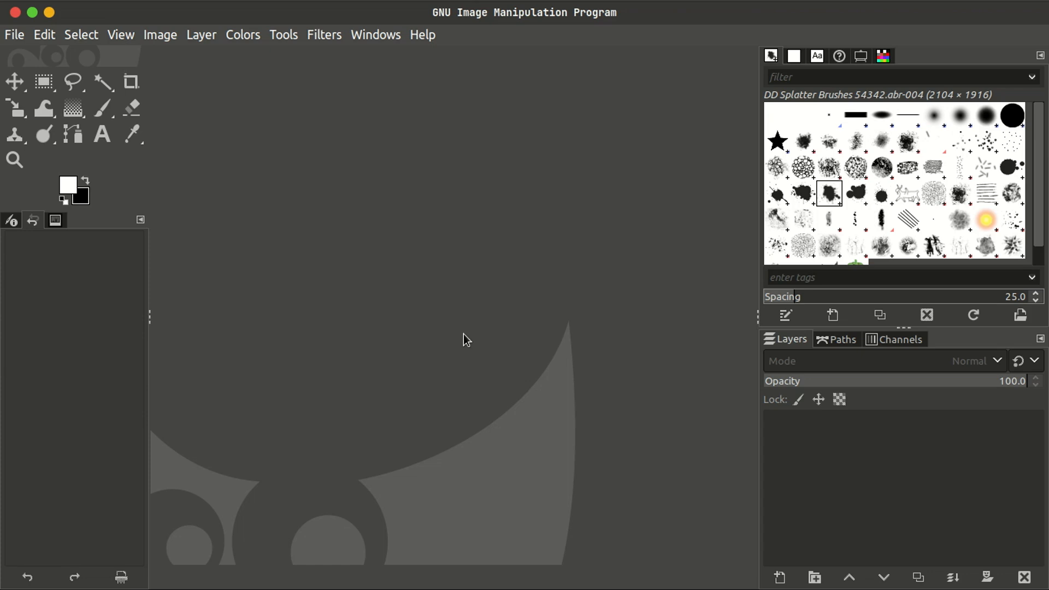
key(ctrl+n)
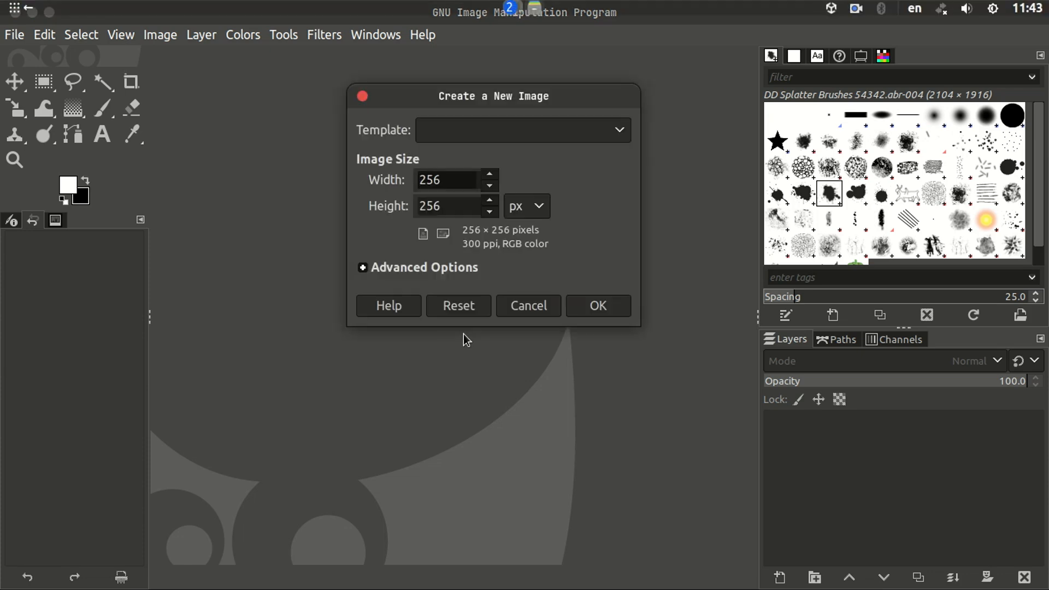
key(Delete)
key(BackSpace)
key(BackSpace)
text(512)
key(Tab)
text(512)
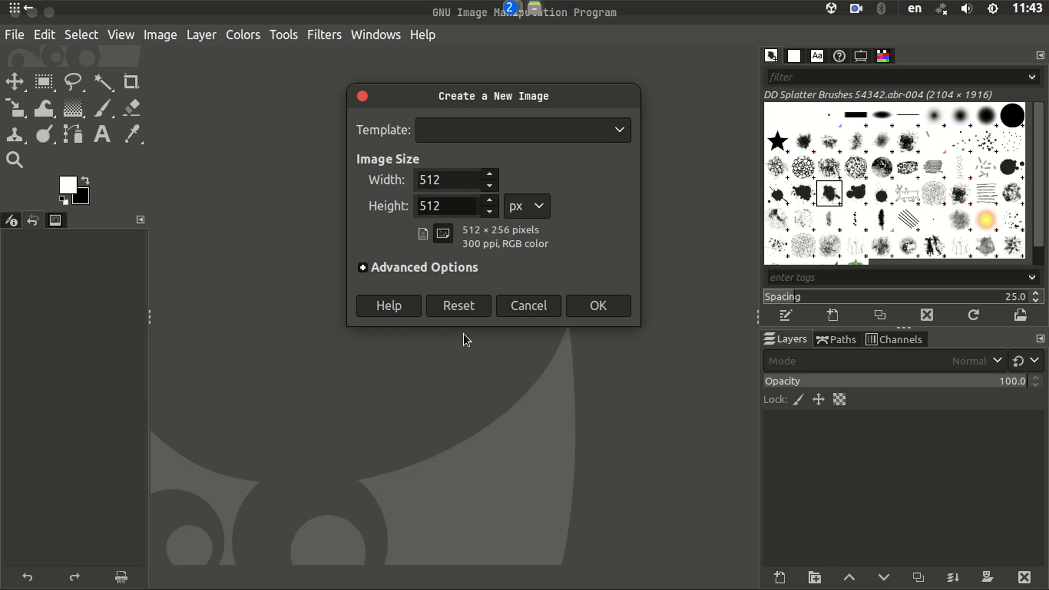
key(Return)
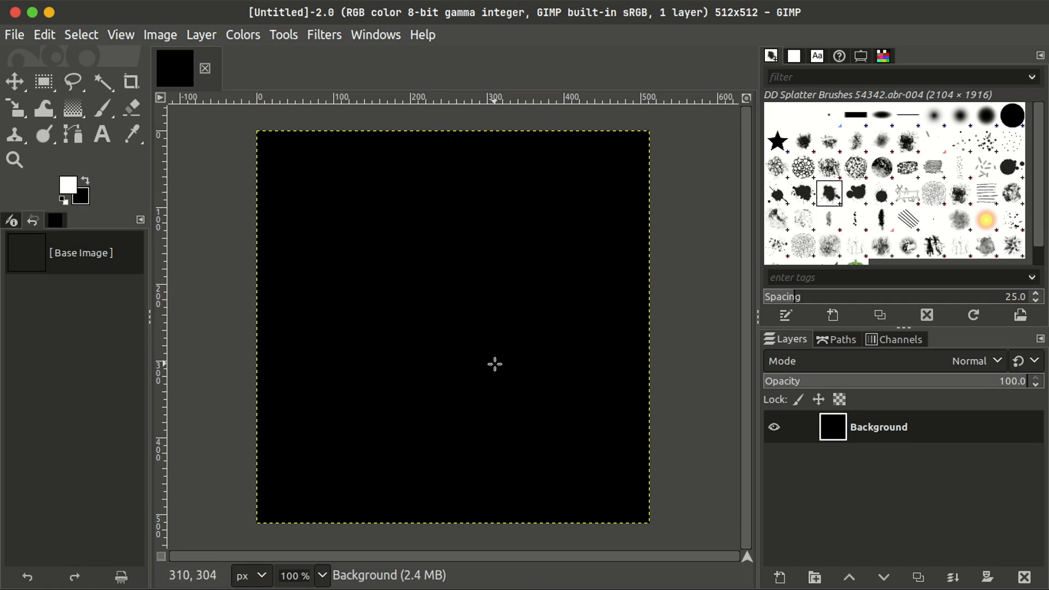
- Start the Flame fractal filter on the Background layer, edit the flame and randomize its shape variations repeatedly
click(325, 35)
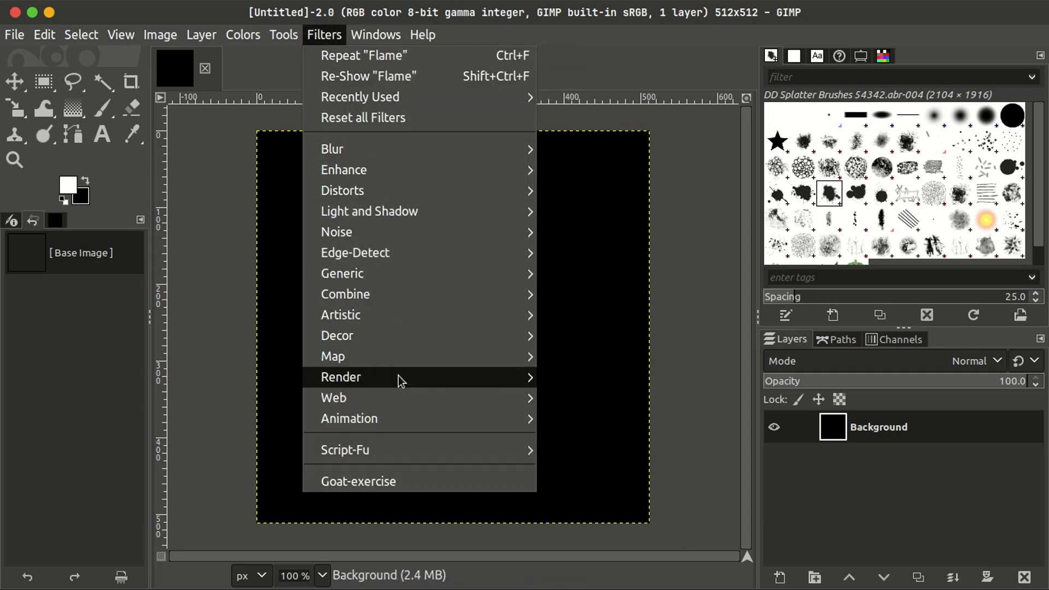
mouse_move(402, 381)
mouse_move(599, 381)
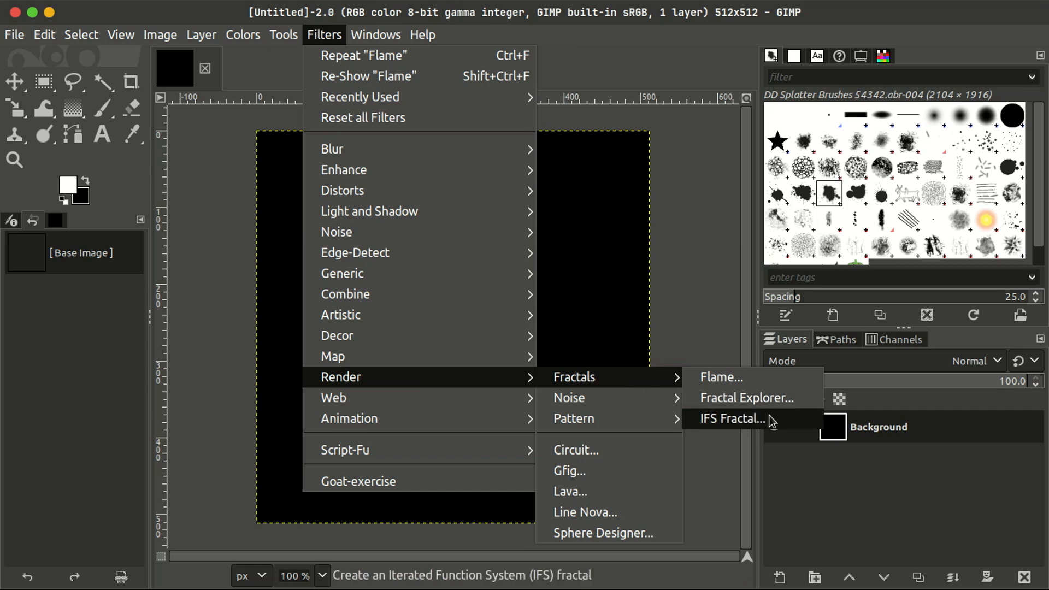
click(777, 383)
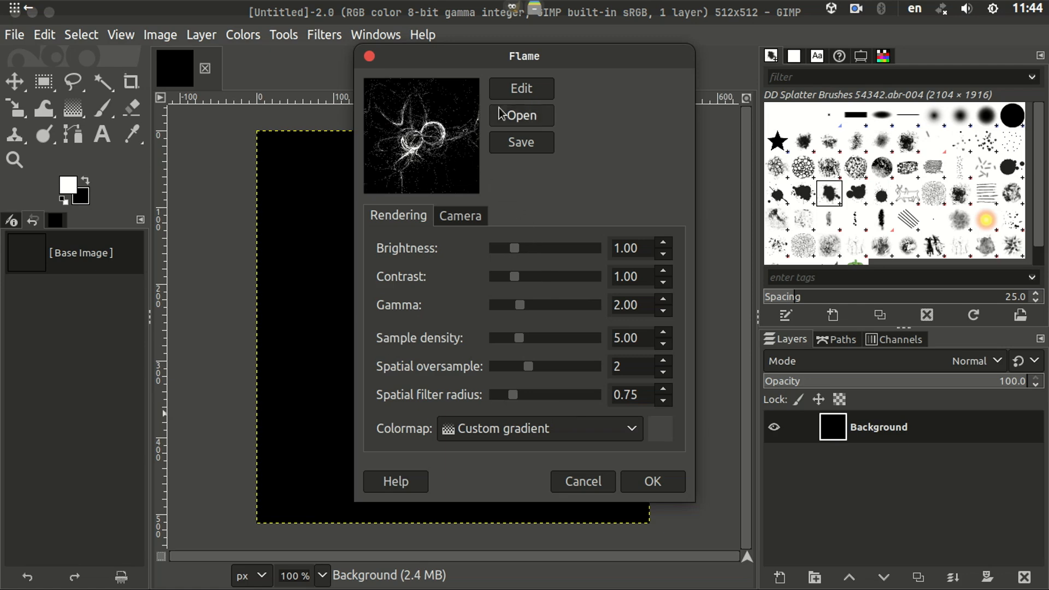
click(526, 92)
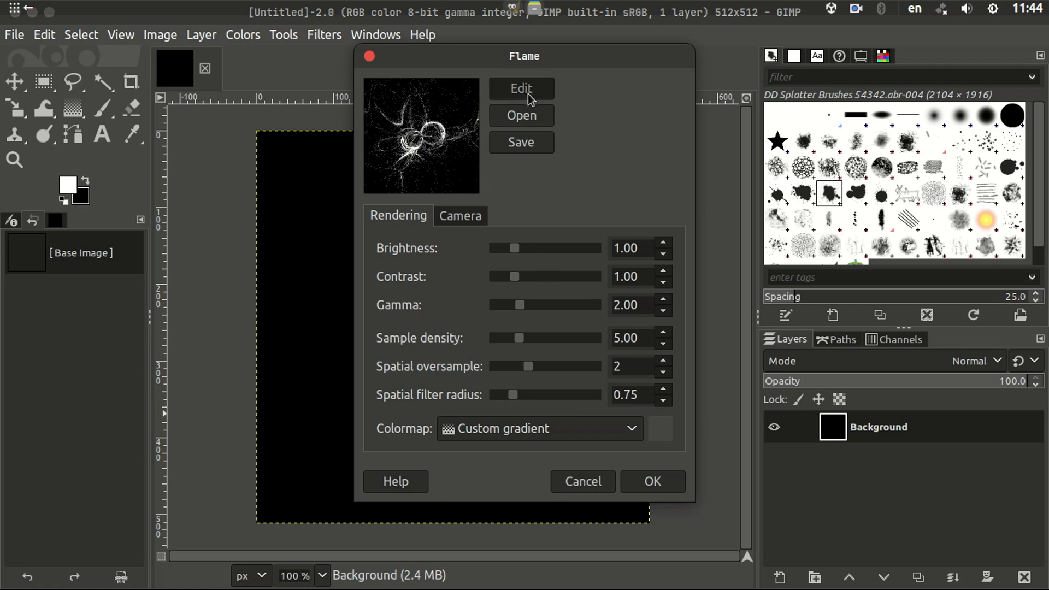
click(467, 437)
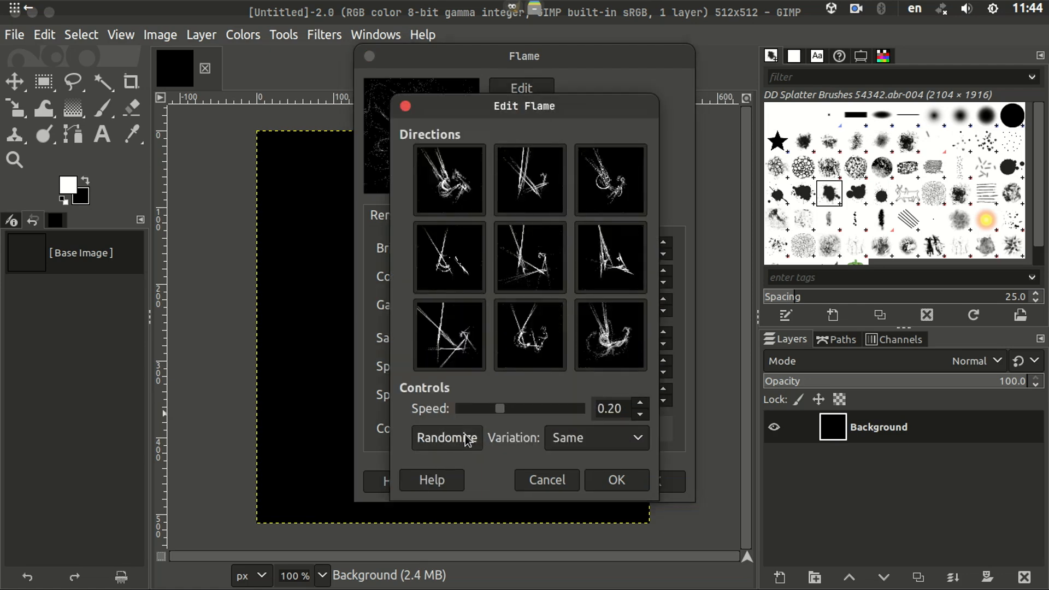
click(623, 335)
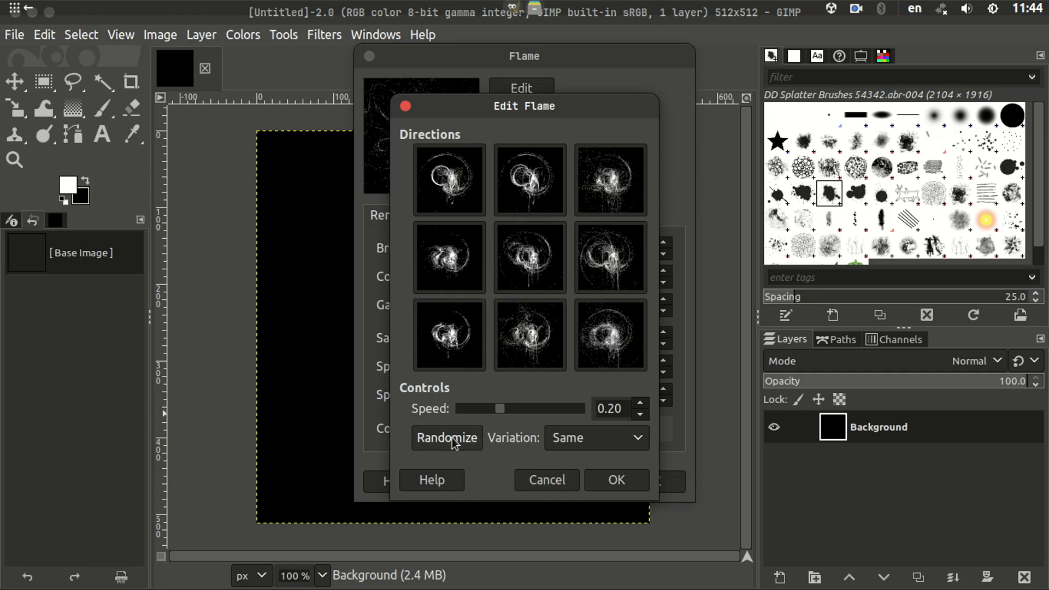
click(445, 440)
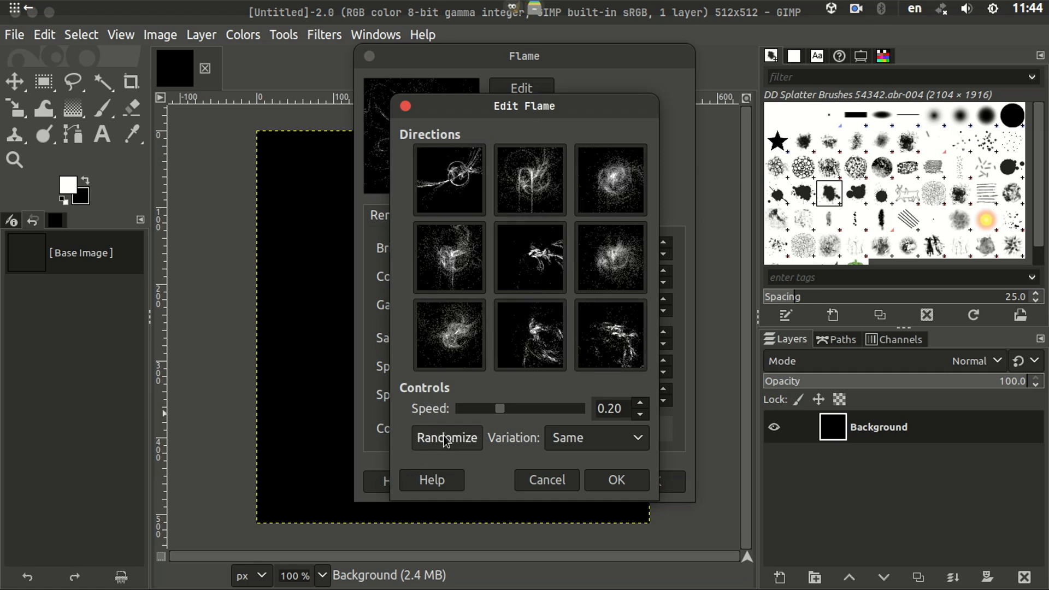
click(447, 439)
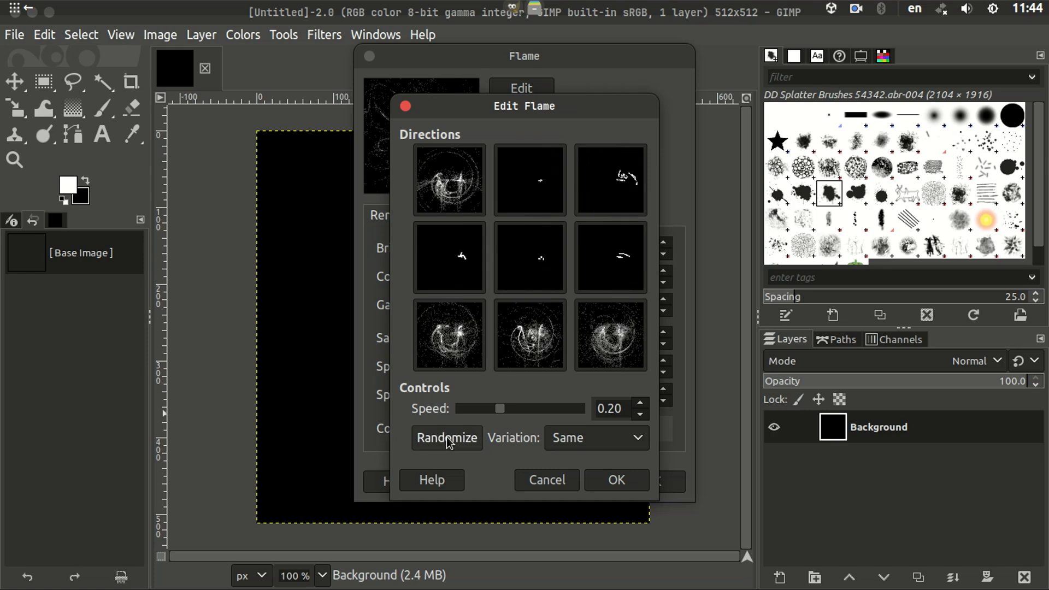
click(446, 439)
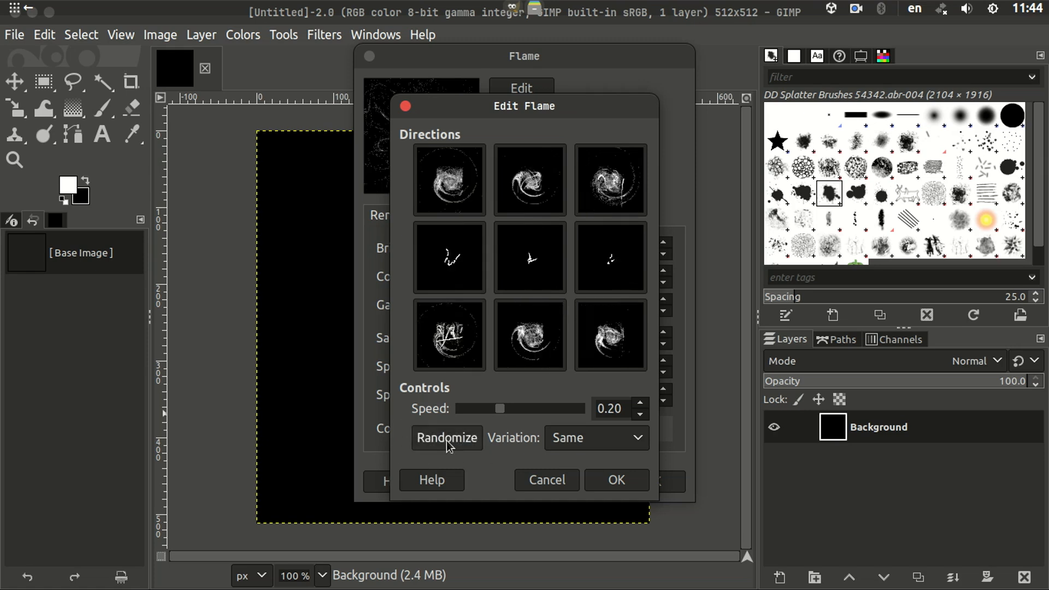
click(452, 445)
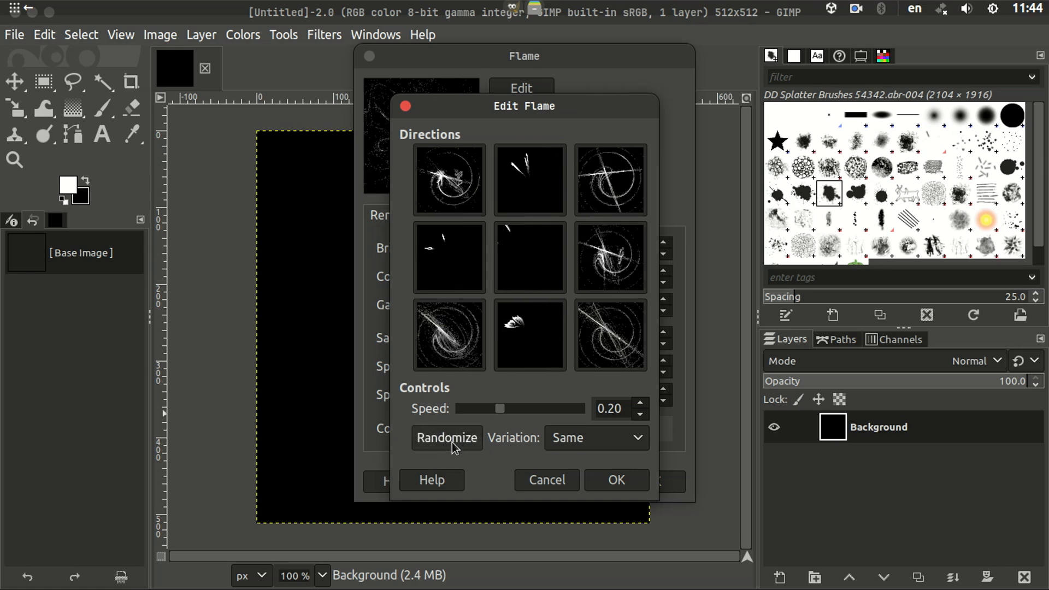
click(448, 445)
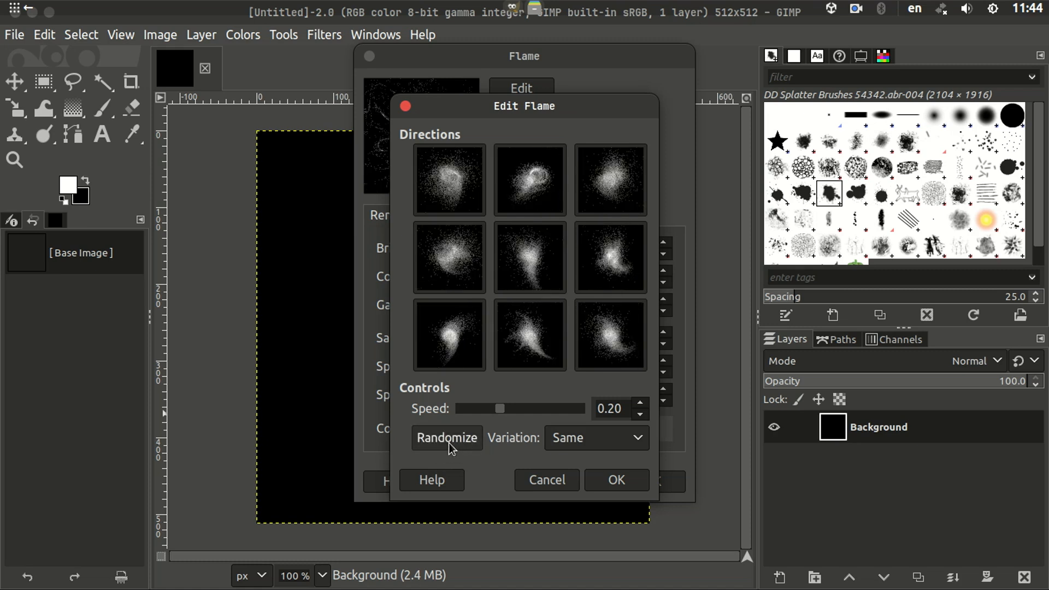
click(449, 445)
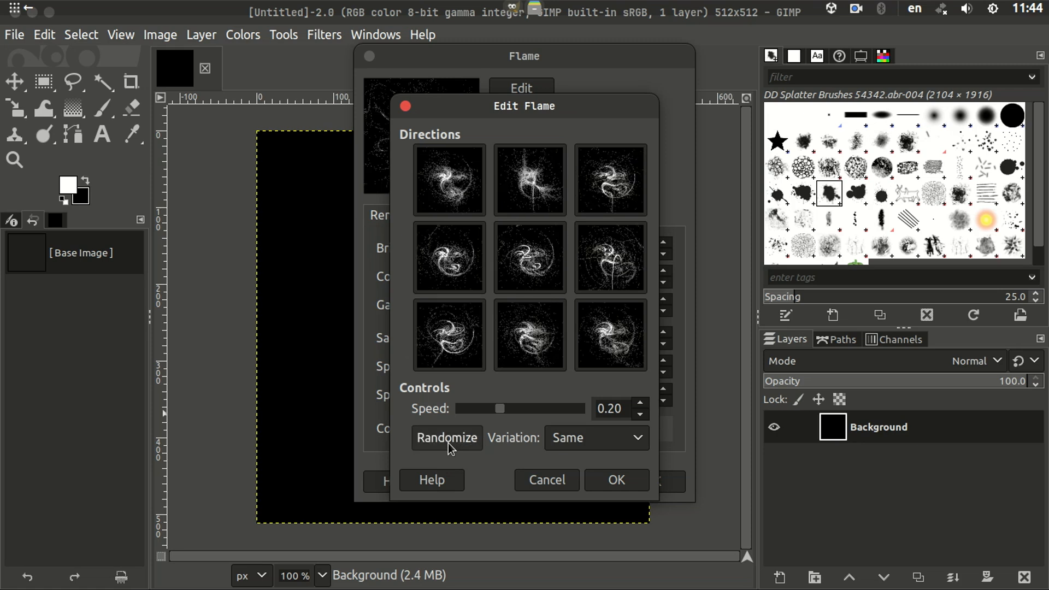
click(448, 438)
click(448, 438)
click(448, 439)
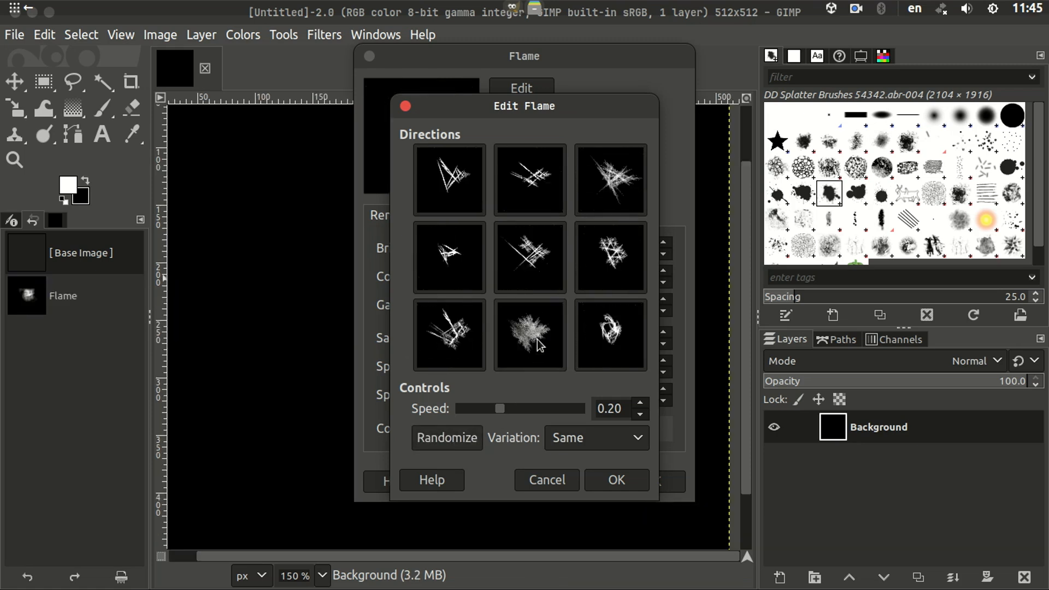
- Choose the dense, feathery splatter-shaped flame variation and render it on the Background layer
click(531, 344)
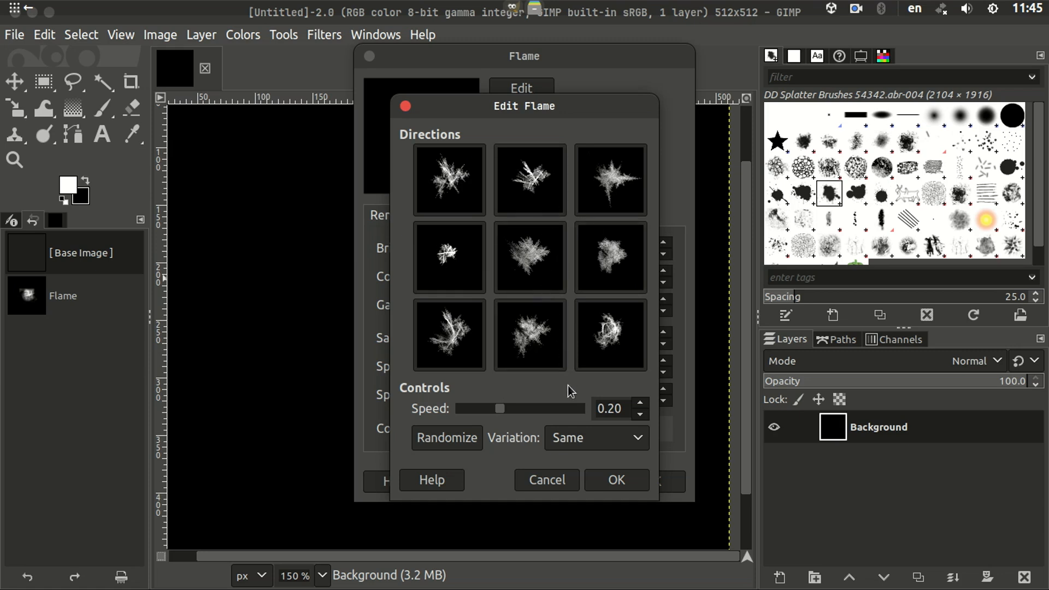
click(628, 481)
click(653, 481)
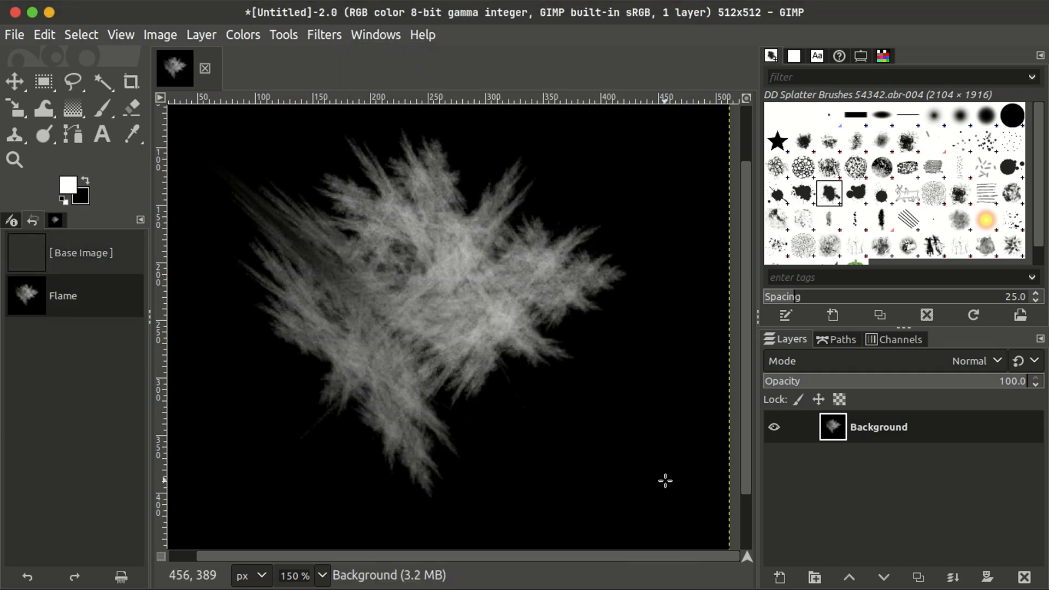
key(1)
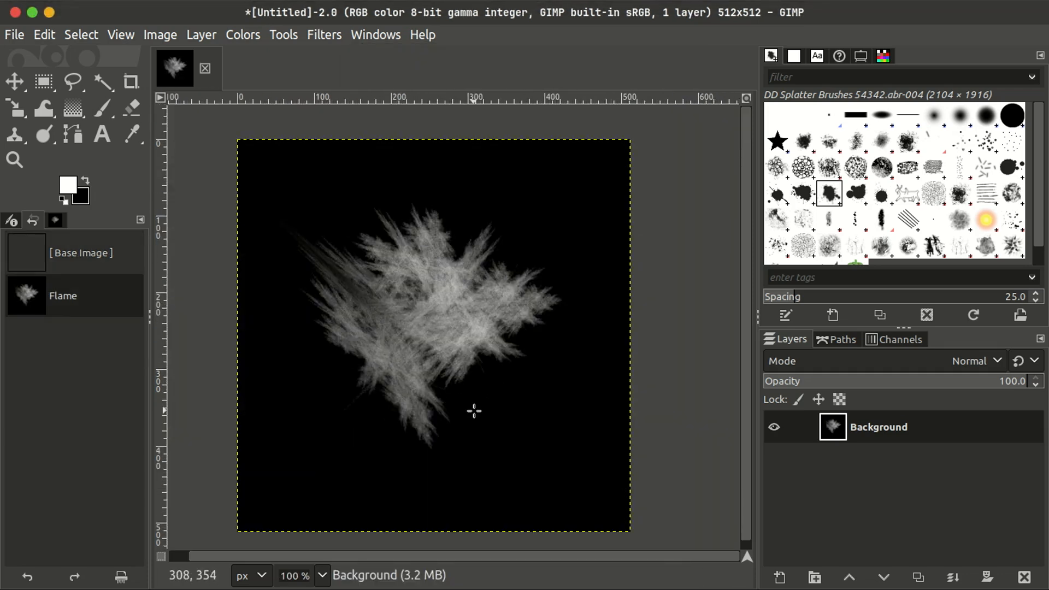
middle_drag(473, 410, 455, 421)
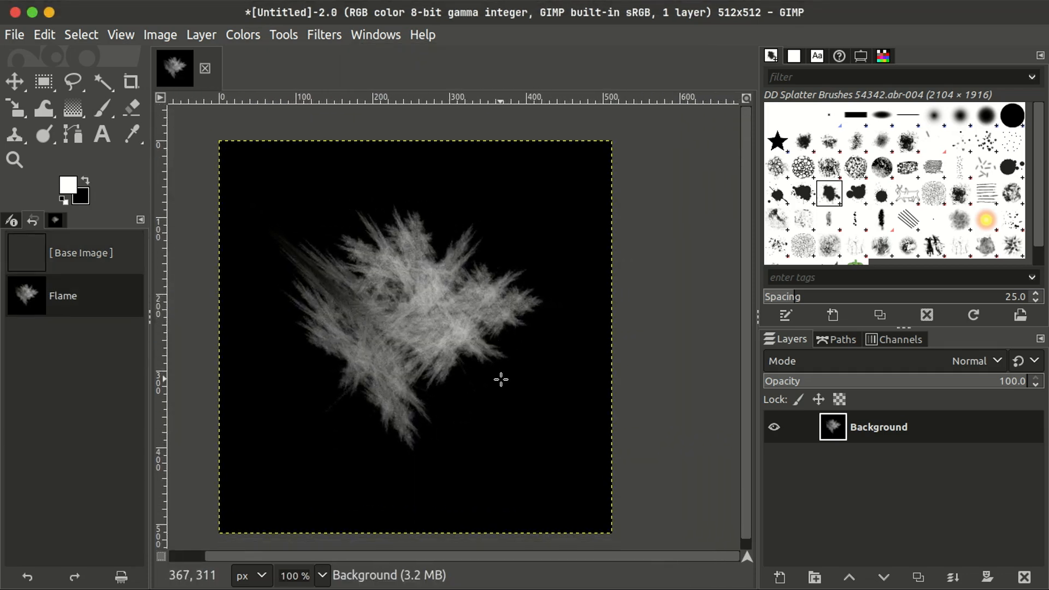
- Hide the Background layer and add a 512 × 512 px layer named 1 frame, filled with the background color
click(775, 428)
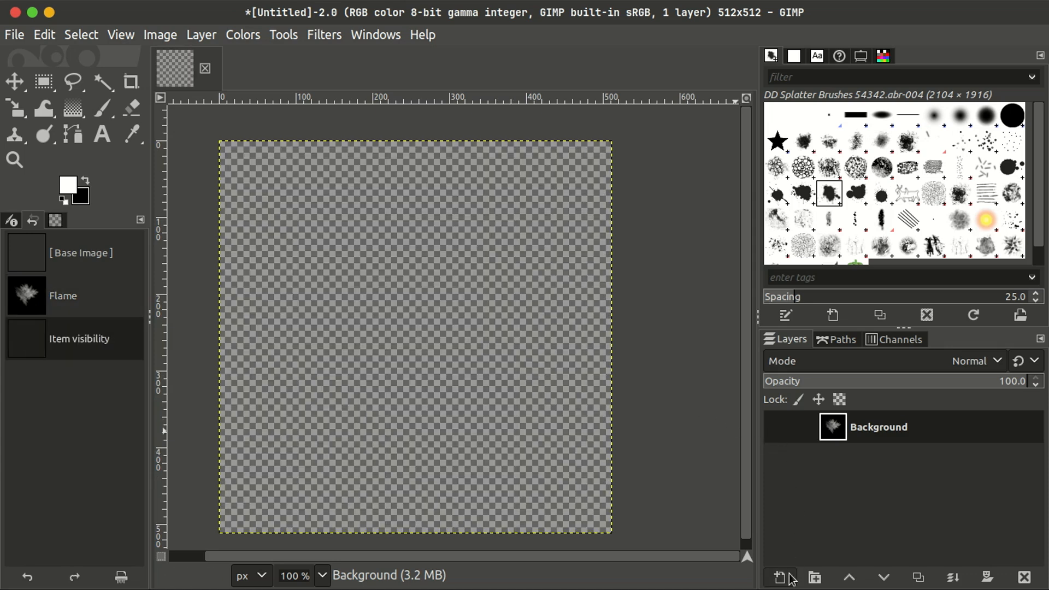
click(786, 578)
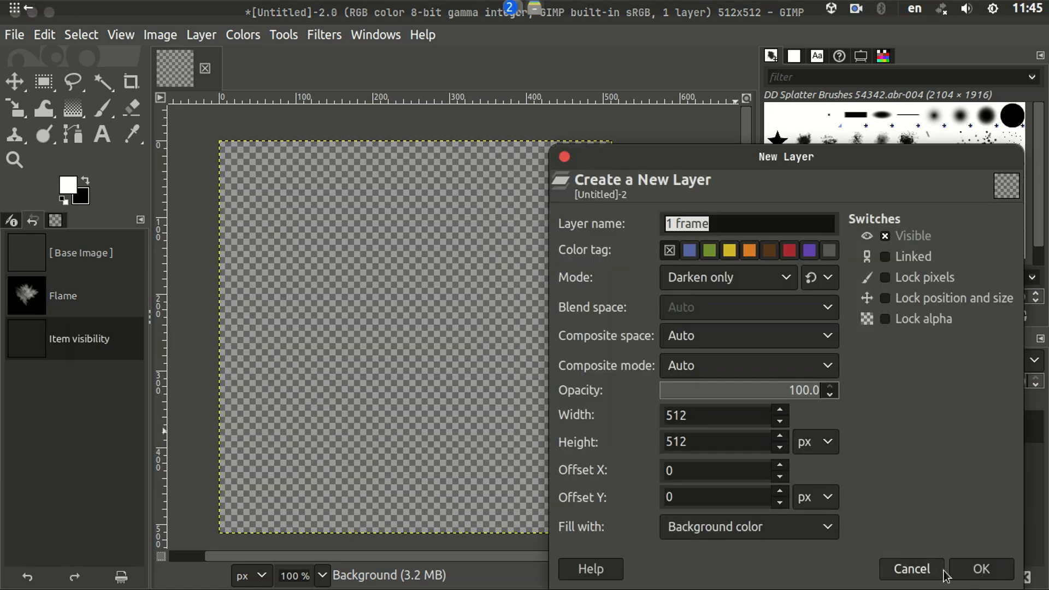
click(977, 573)
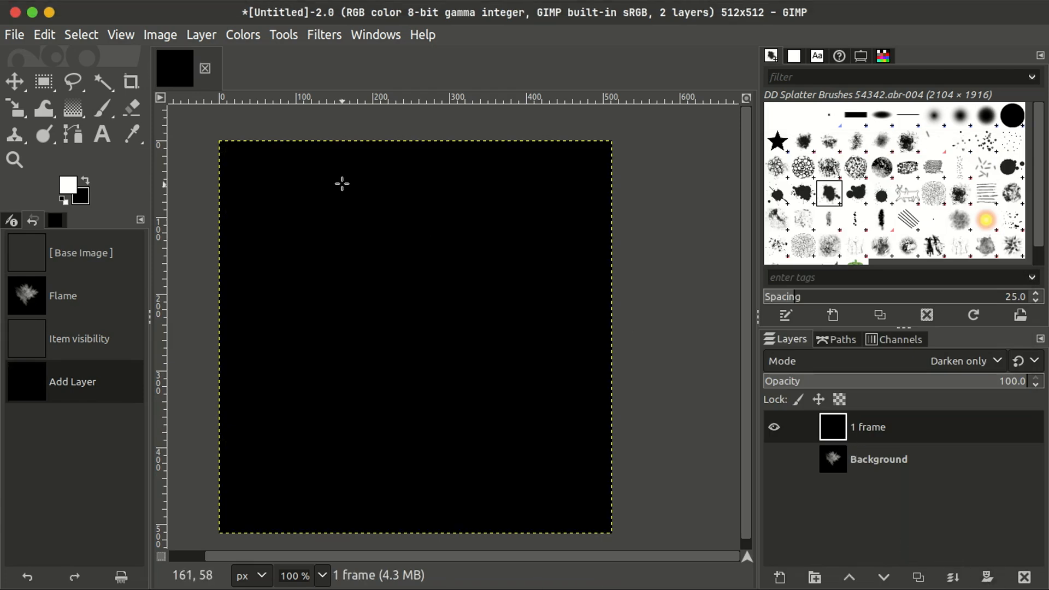
- Reopen the Flame filter for the 1 frame layer, pick the small, sparse flame variation and render it
click(325, 36)
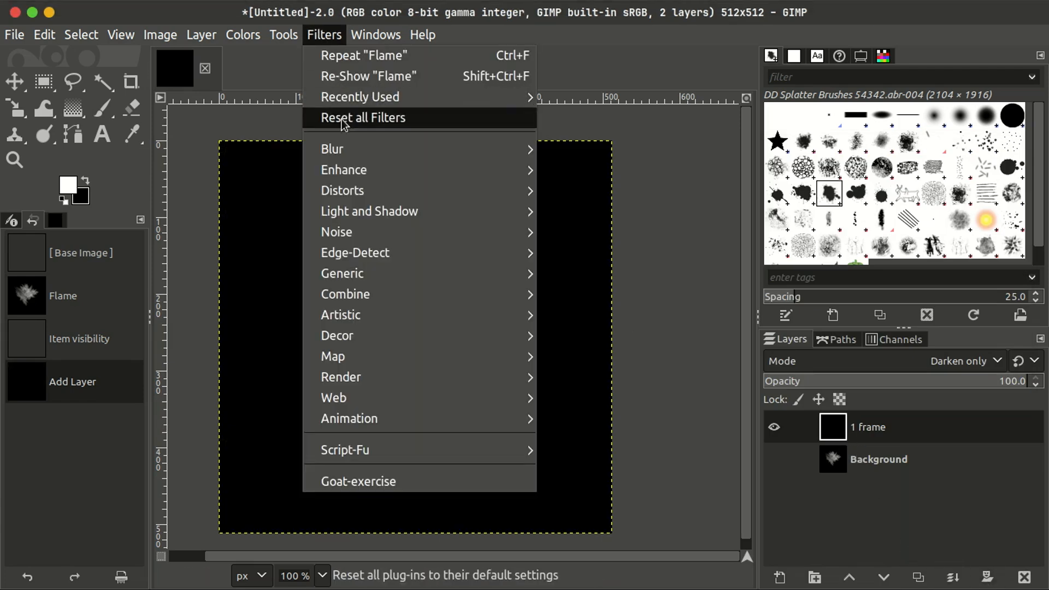
click(480, 79)
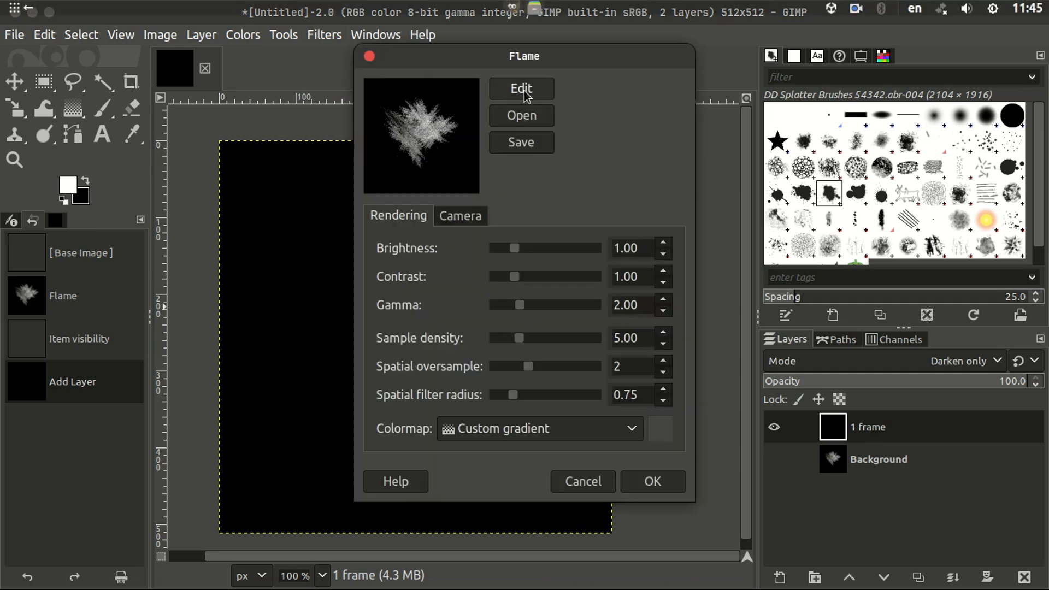
click(522, 90)
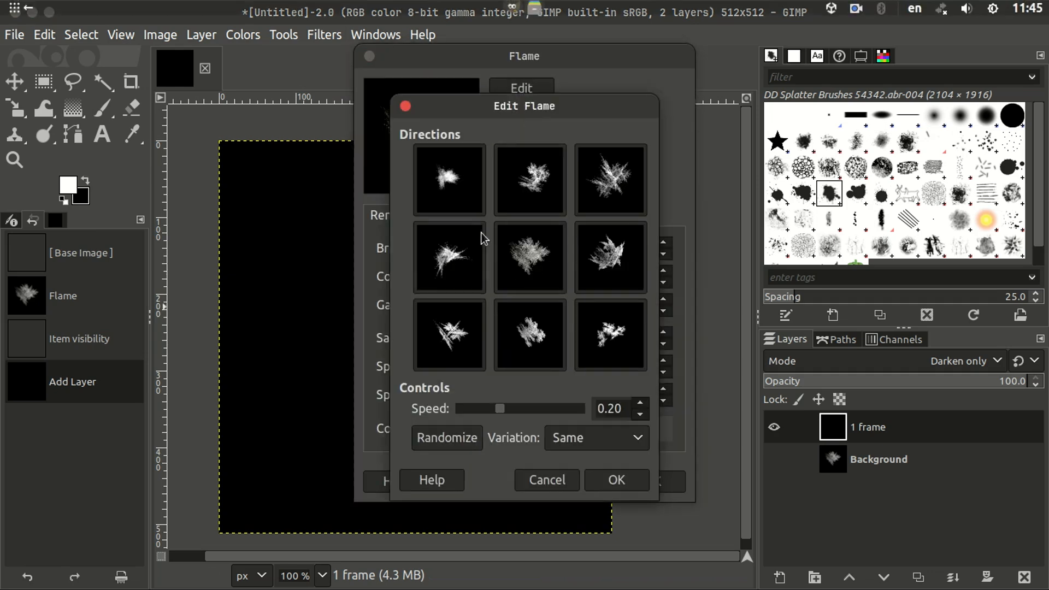
click(613, 337)
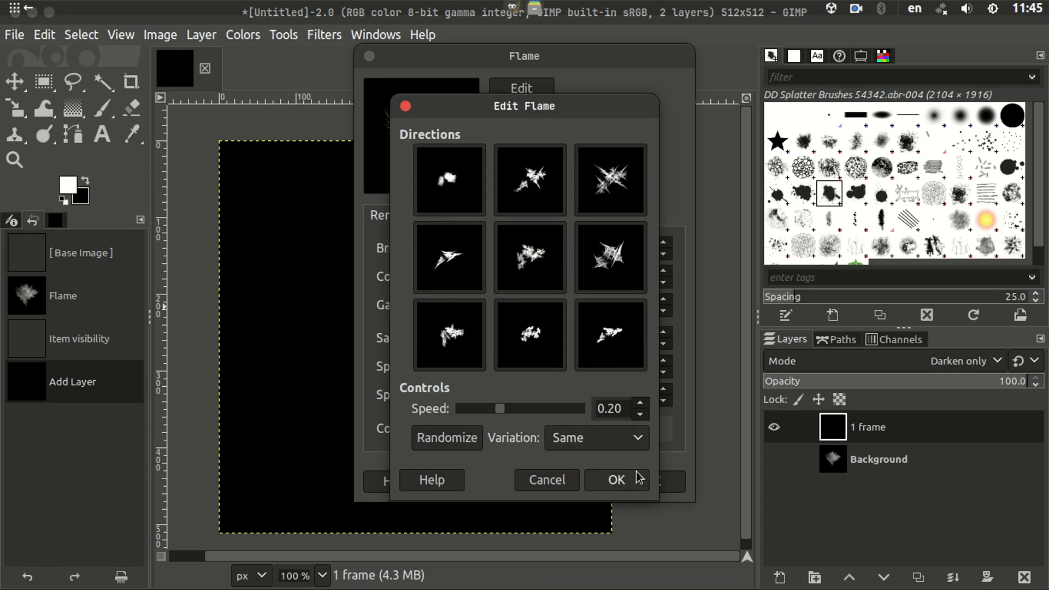
click(616, 481)
click(656, 479)
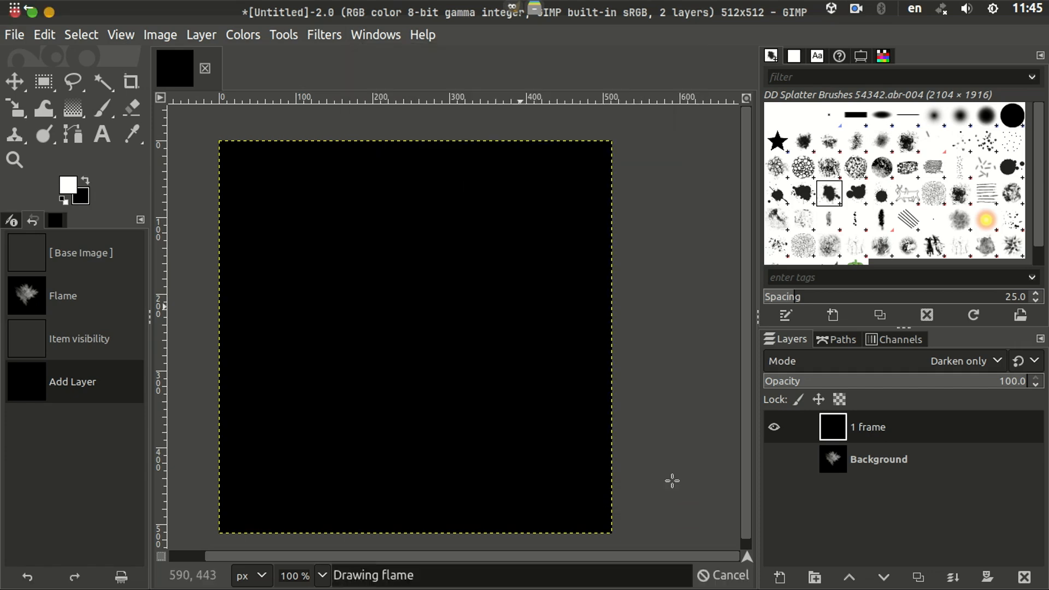
- Set the 1 frame layer's mode to Screen, show the Background layer and toggle 1 frame's visibility to compare
ctrl+scroll(615, 459, up, 1)
click(988, 362)
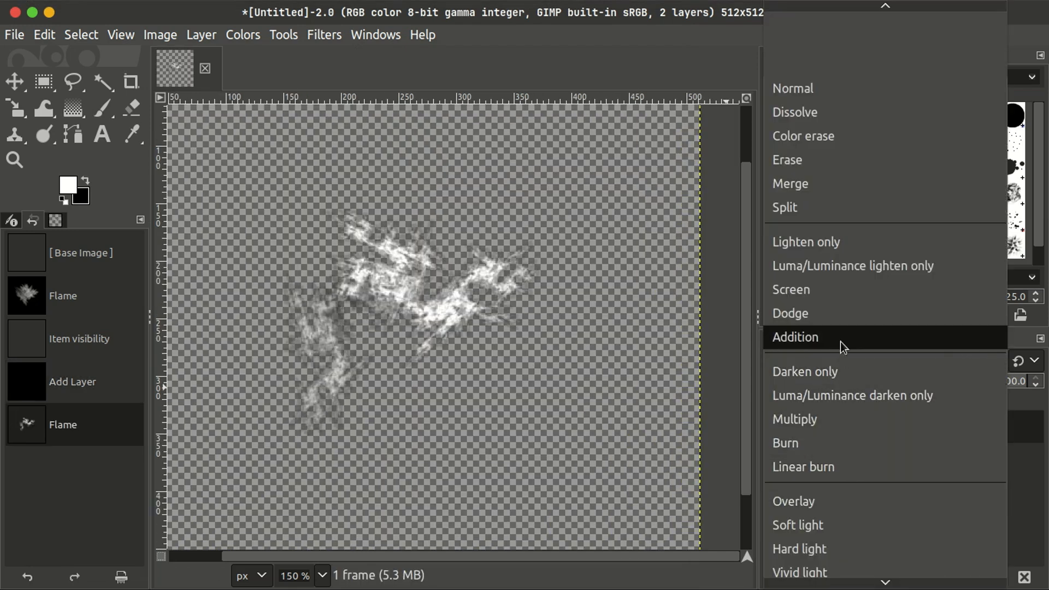
click(825, 298)
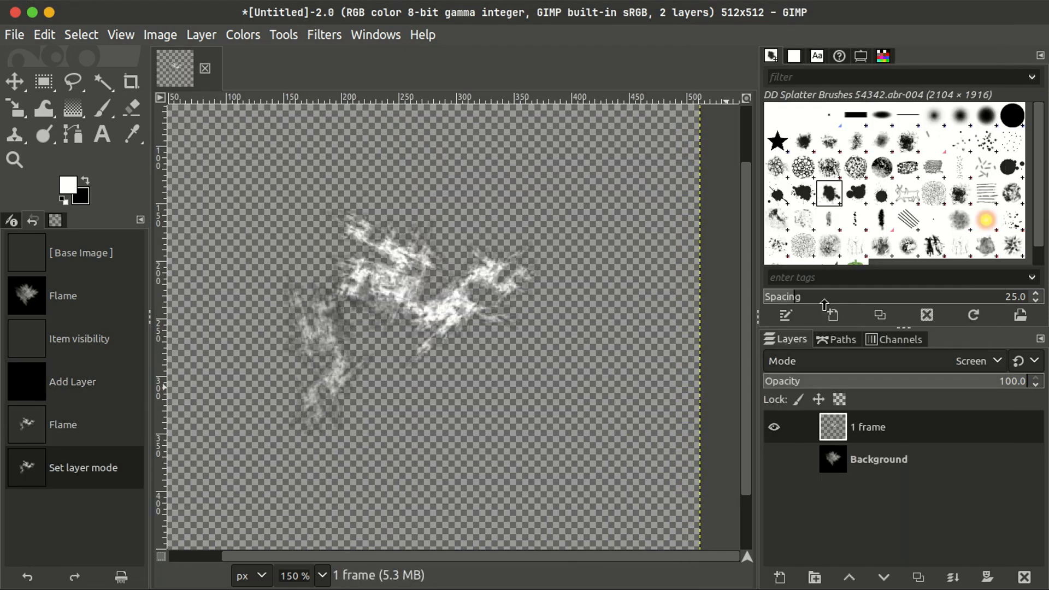
click(774, 460)
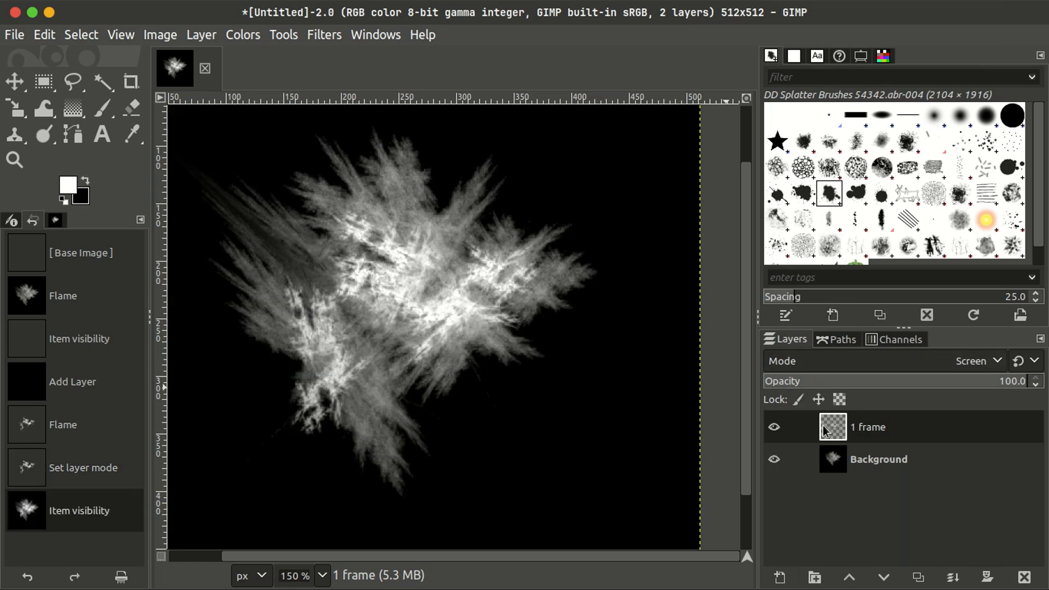
click(775, 429)
click(776, 428)
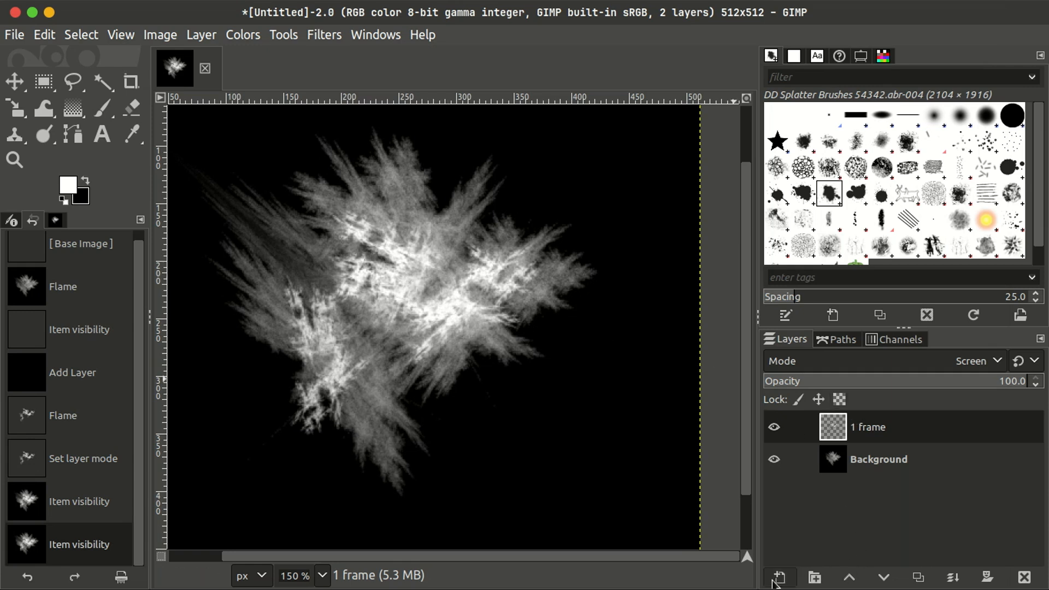
- Add another 512 × 512 px layer filled with the background color, set its mode to Screen and hide both layers beneath
click(780, 577)
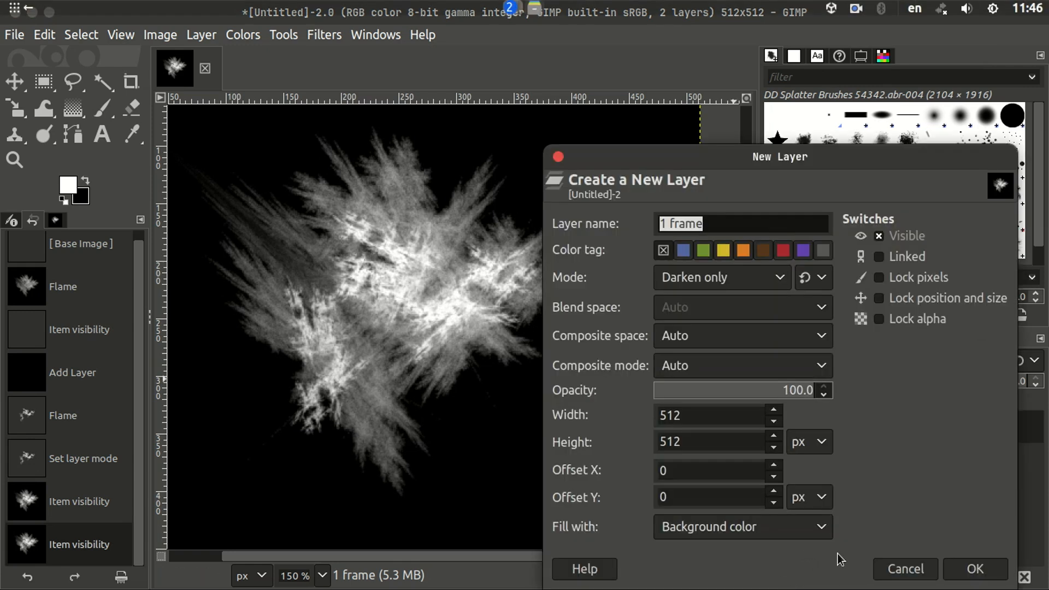
click(976, 569)
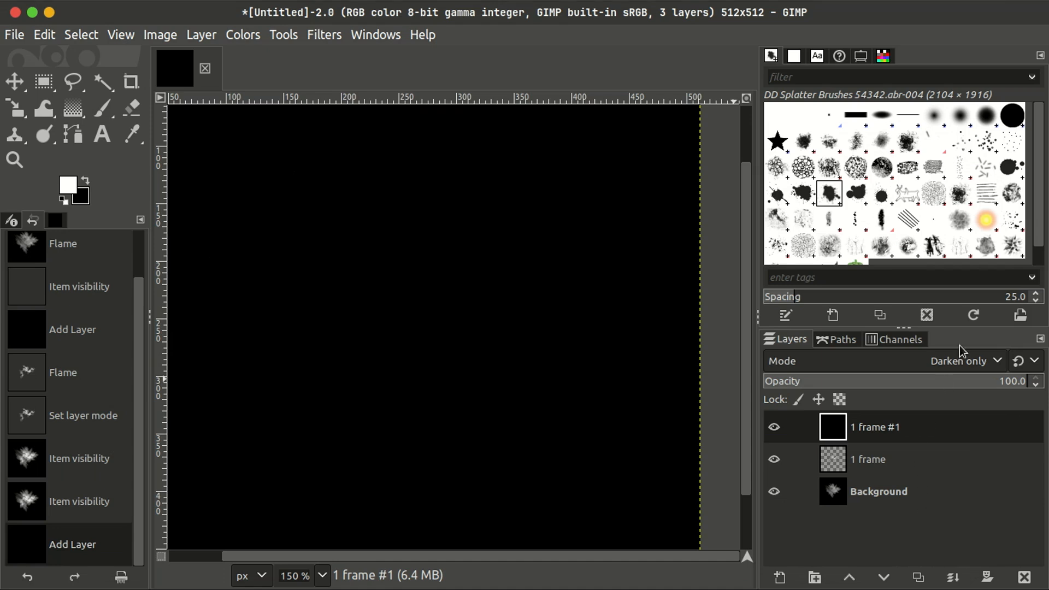
click(960, 361)
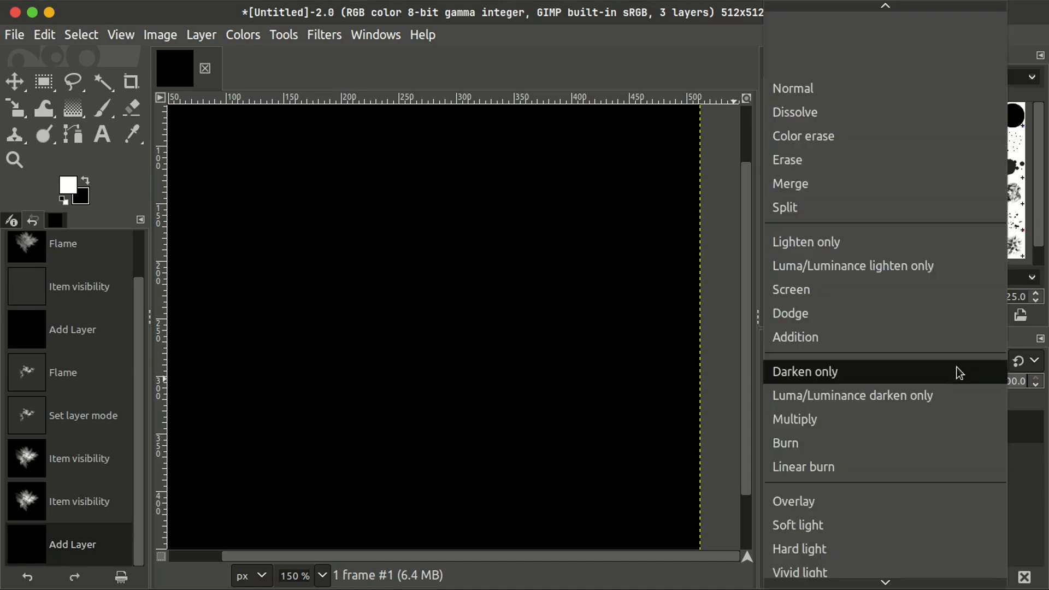
click(848, 299)
click(773, 459)
click(774, 491)
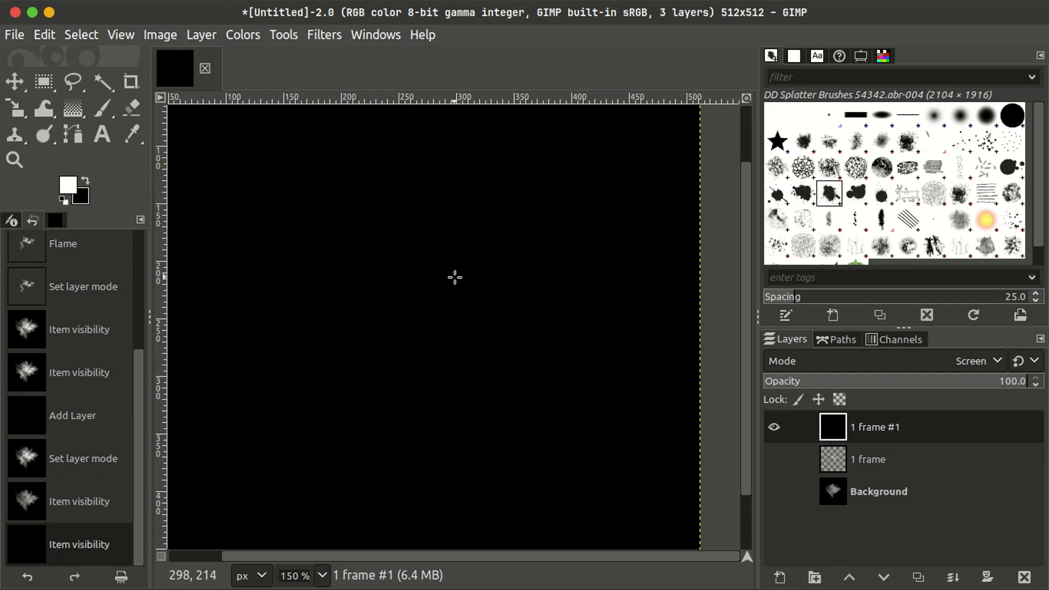
- Reopen the Flame filter for the new layer, edit the flame, try a variation and randomize the shapes repeatedly
key(shift+ctrl+f)
click(508, 90)
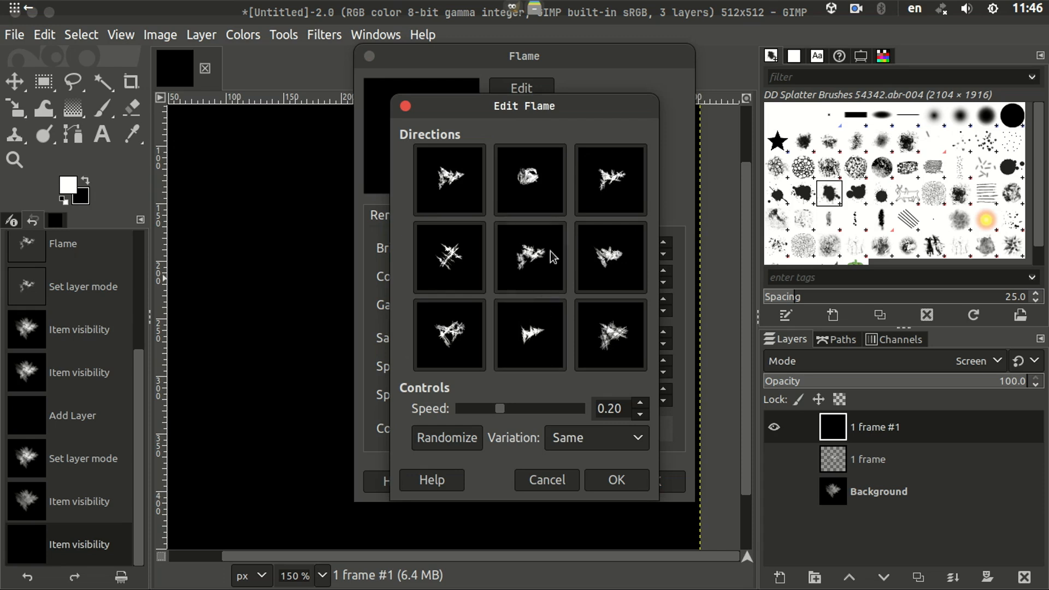
click(551, 182)
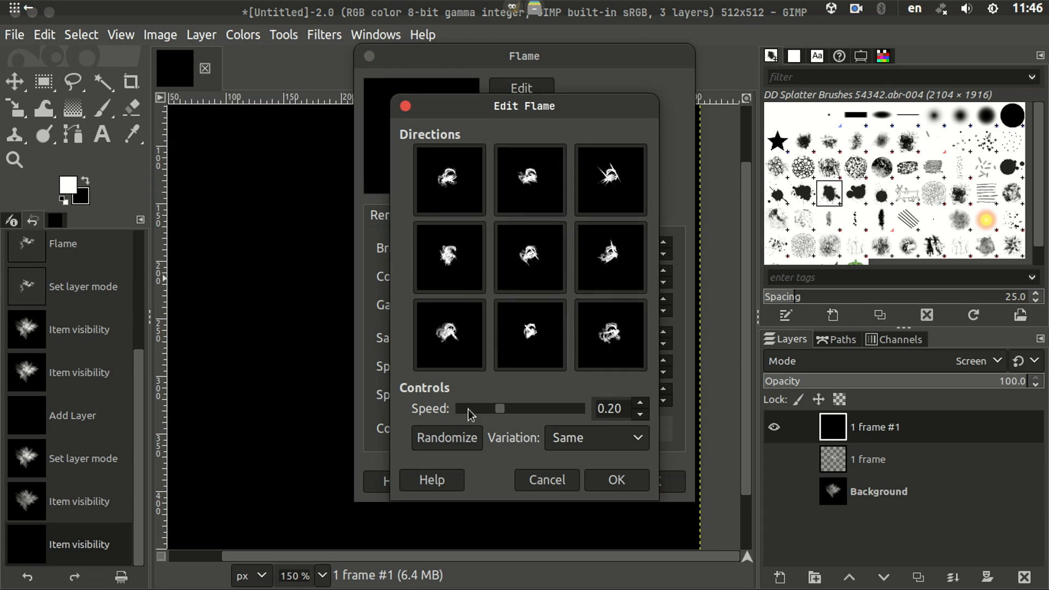
click(448, 444)
click(448, 444)
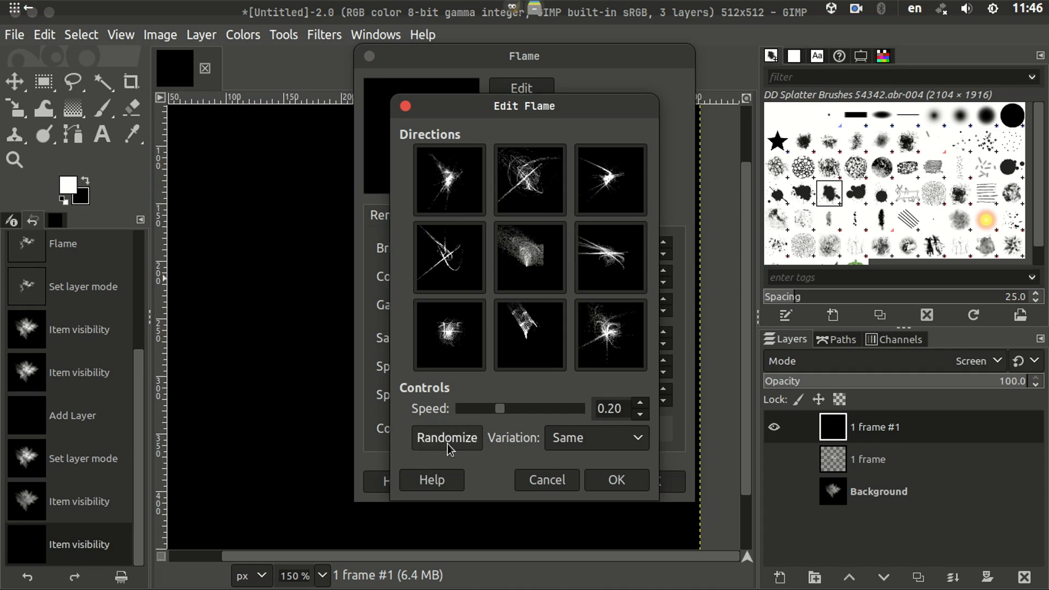
click(448, 443)
click(448, 444)
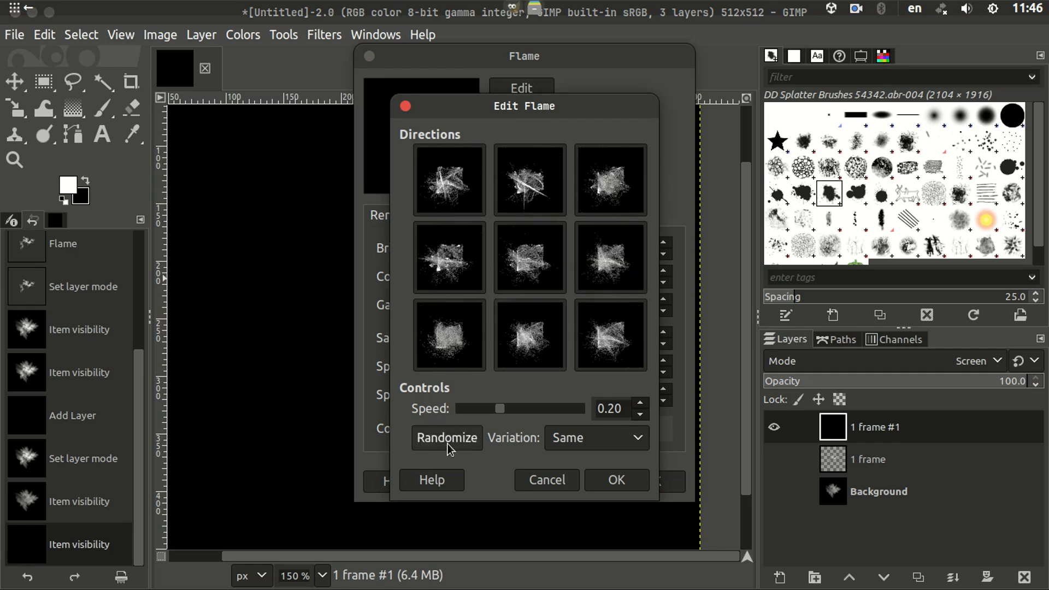
- Try further flame variations, randomize once more and render the wispy, shell-shaped flame on the 1 frame #1 layer
click(464, 274)
click(621, 279)
click(529, 272)
click(533, 313)
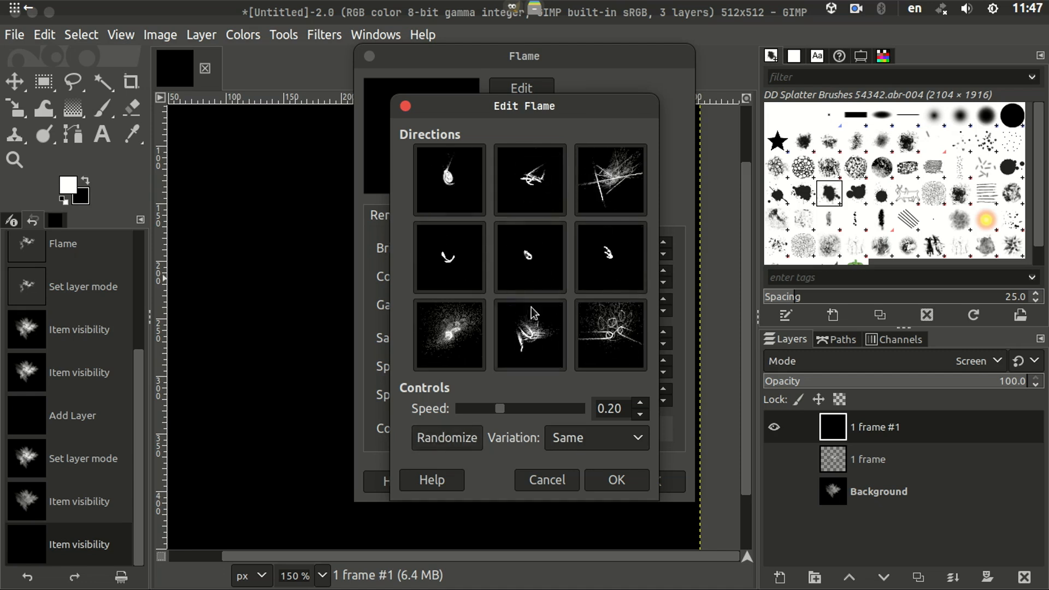
click(465, 440)
click(642, 487)
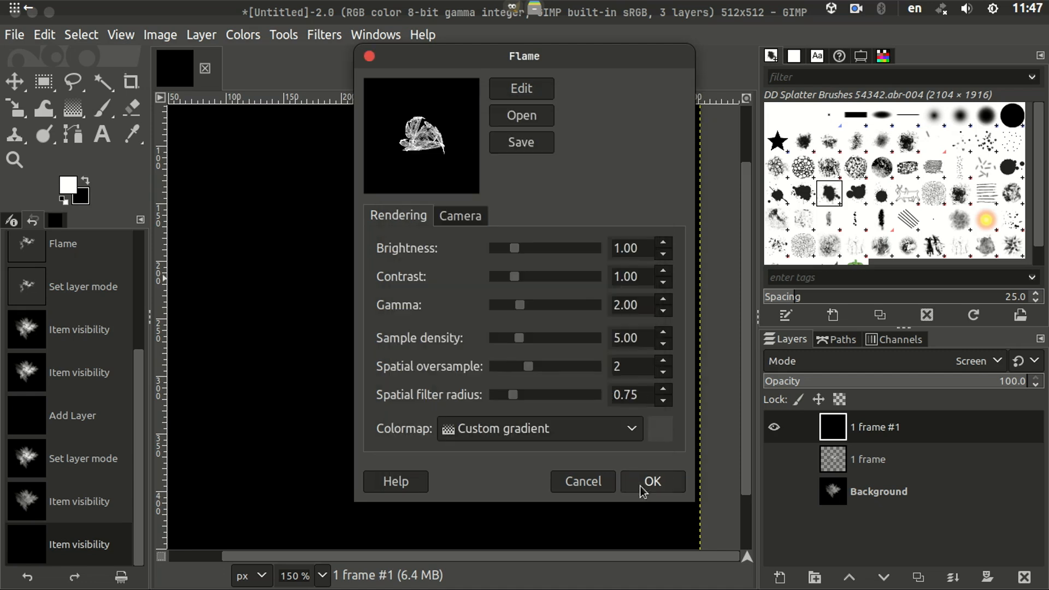
click(653, 483)
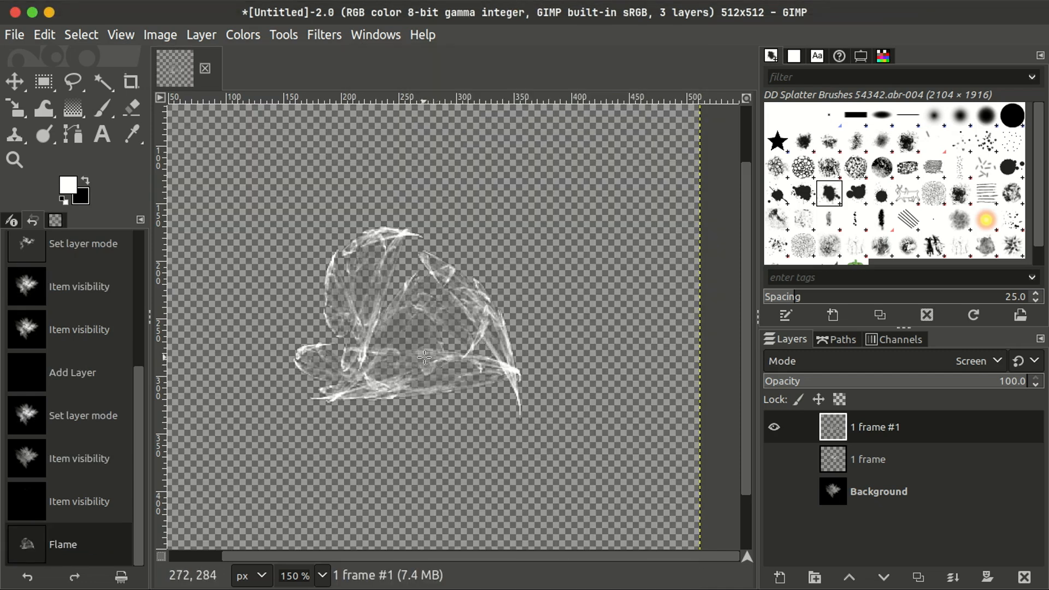
- Show the 1 frame and Background layers and examine the combined snowflake at small and large sizes
click(774, 461)
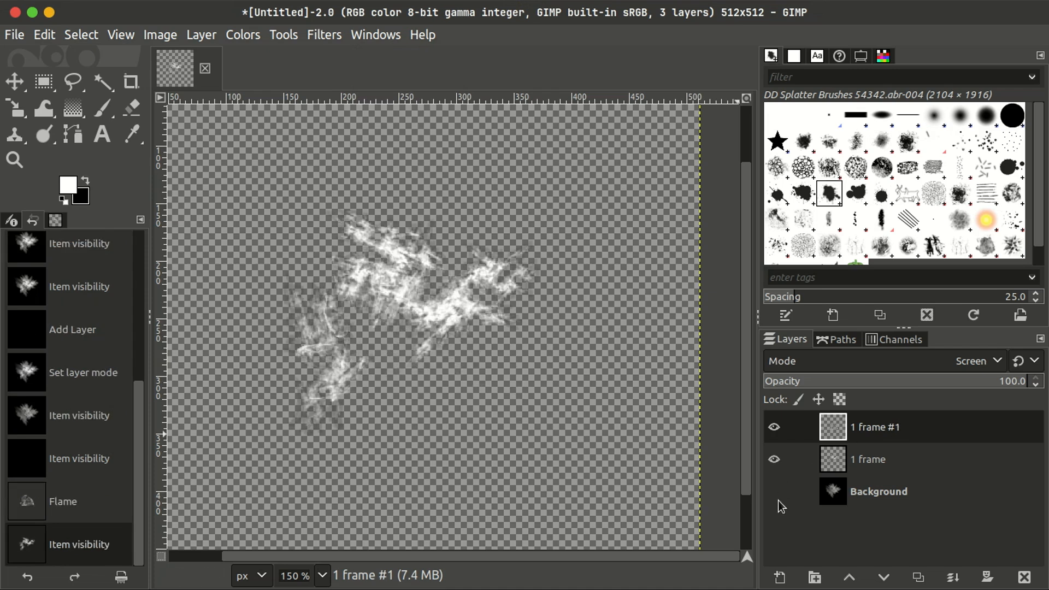
click(774, 491)
ctrl+scroll(448, 350, down, 3)
ctrl+scroll(457, 354, up, 3)
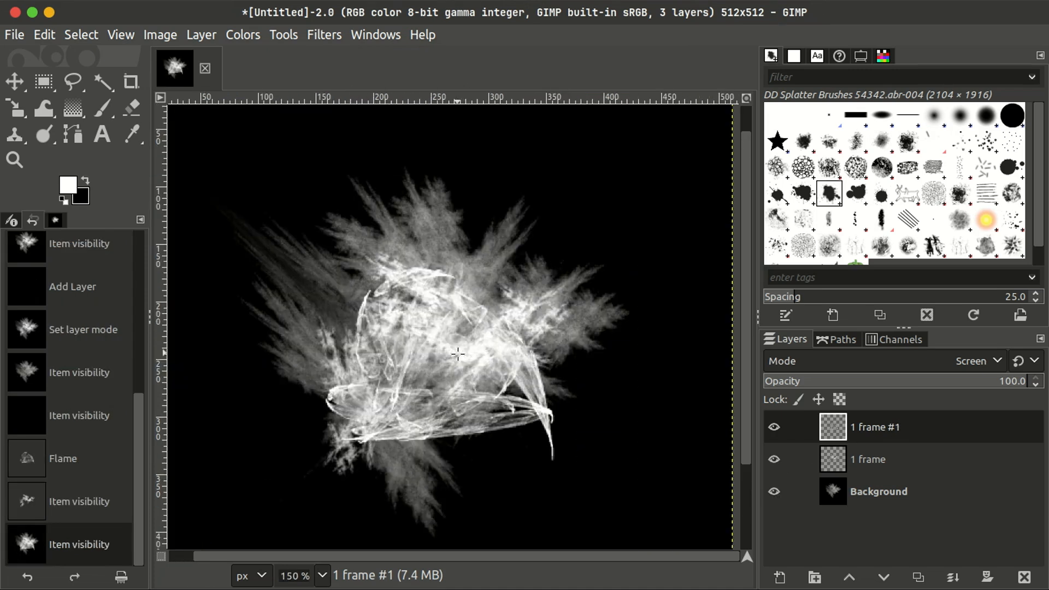
ctrl+scroll(457, 354, up, 1)
ctrl+scroll(458, 354, down, 4)
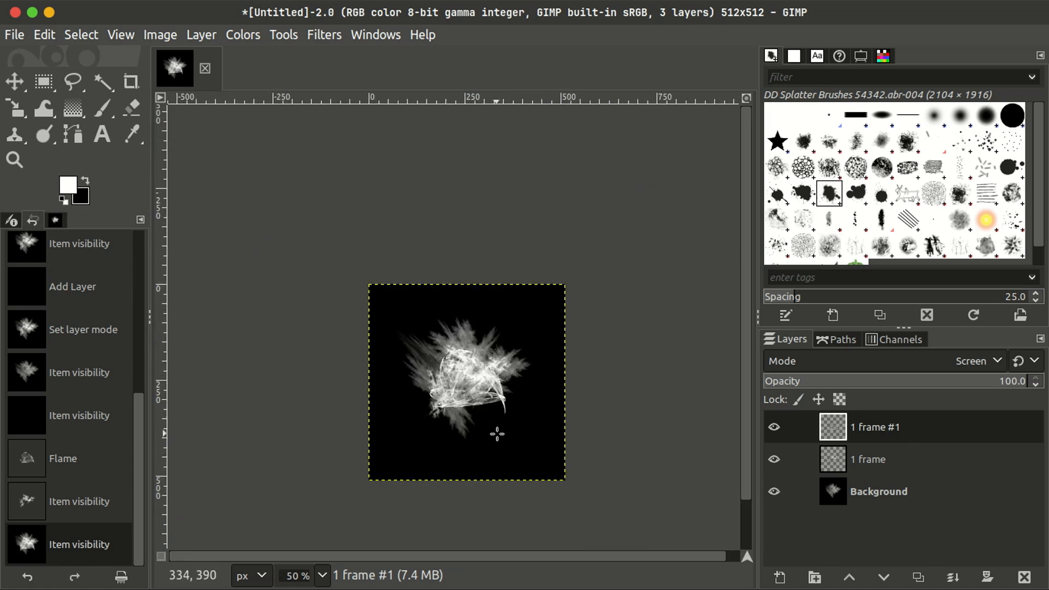
middle_drag(497, 434, 483, 359)
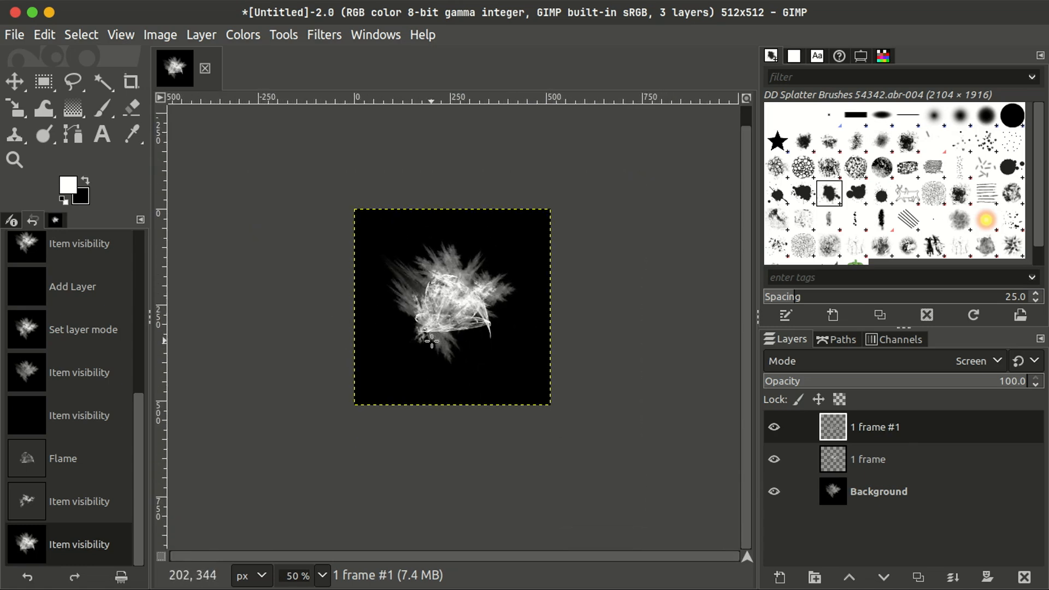
ctrl+scroll(468, 298, down, 3)
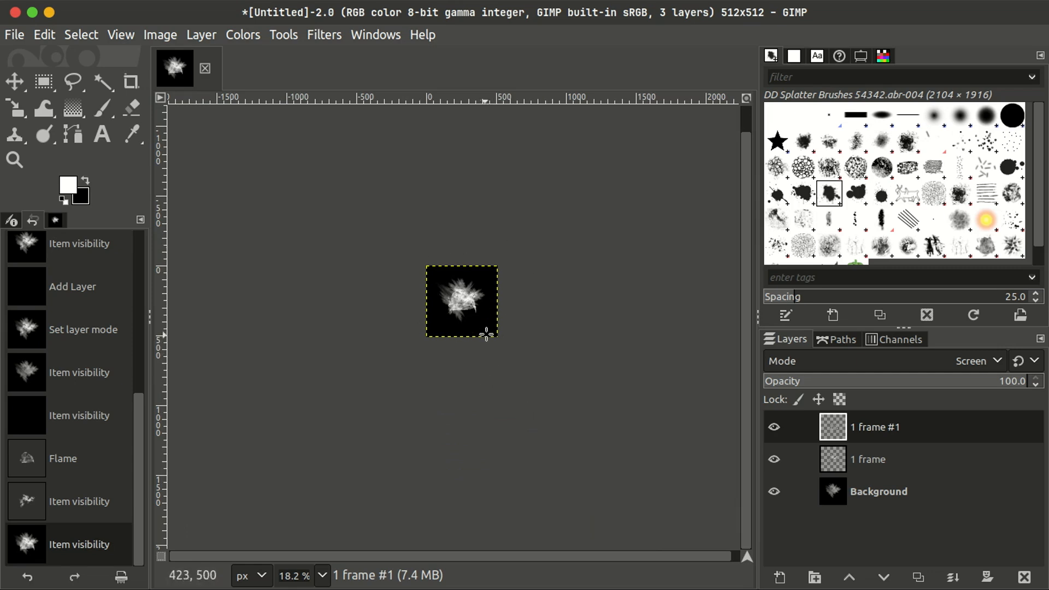
key(1)
key(plus)
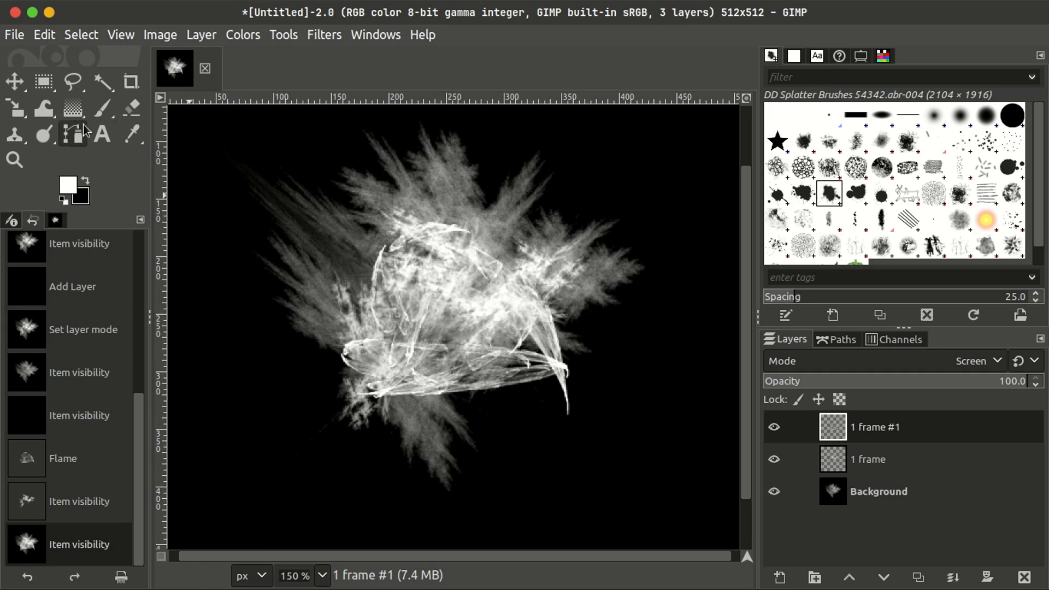
- Move the 1 frame #1 layer slightly up and left, and rotate it by about -47.9°
key(m)
drag(446, 332, 427, 302)
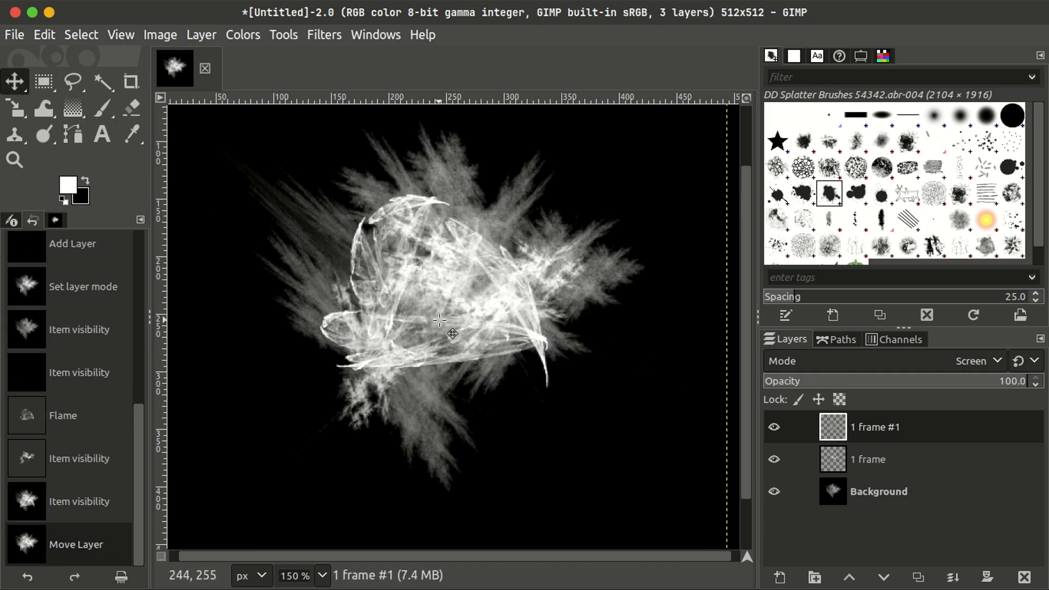
key(shift+r)
drag(531, 367, 591, 264)
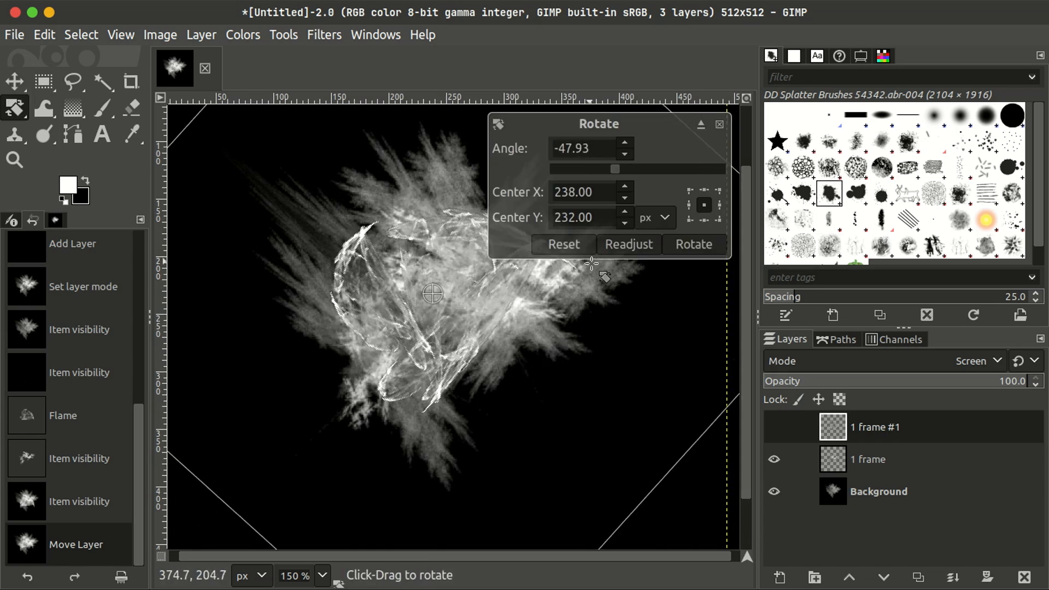
key(Return)
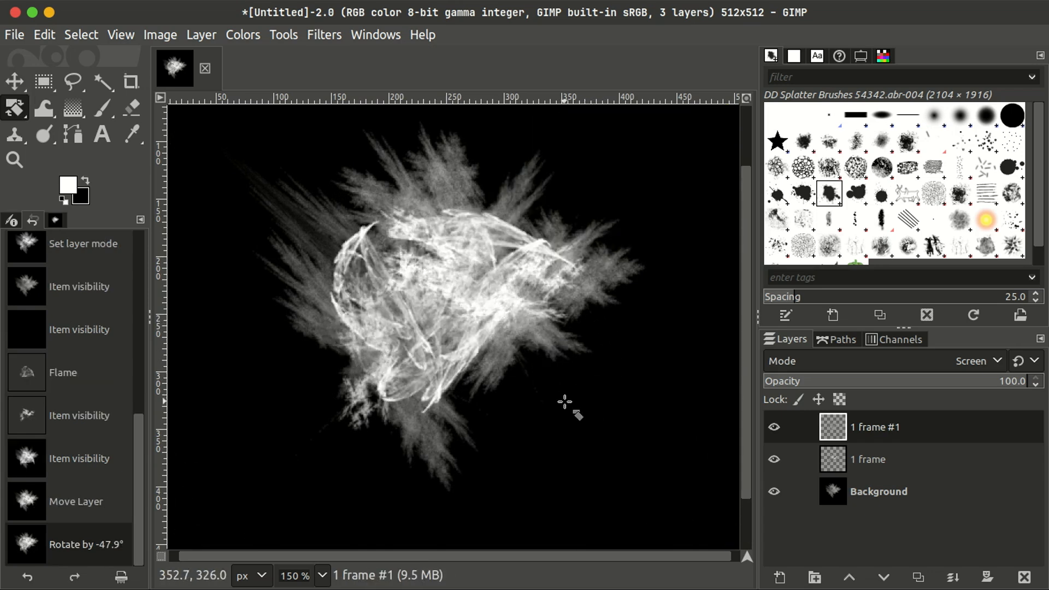
- Scale the 1 frame #1 layer down to about 587 × 587 px, keeping its flame over the middle of the snowflake
key(shift+s)
click(602, 358)
drag(632, 335, 604, 344)
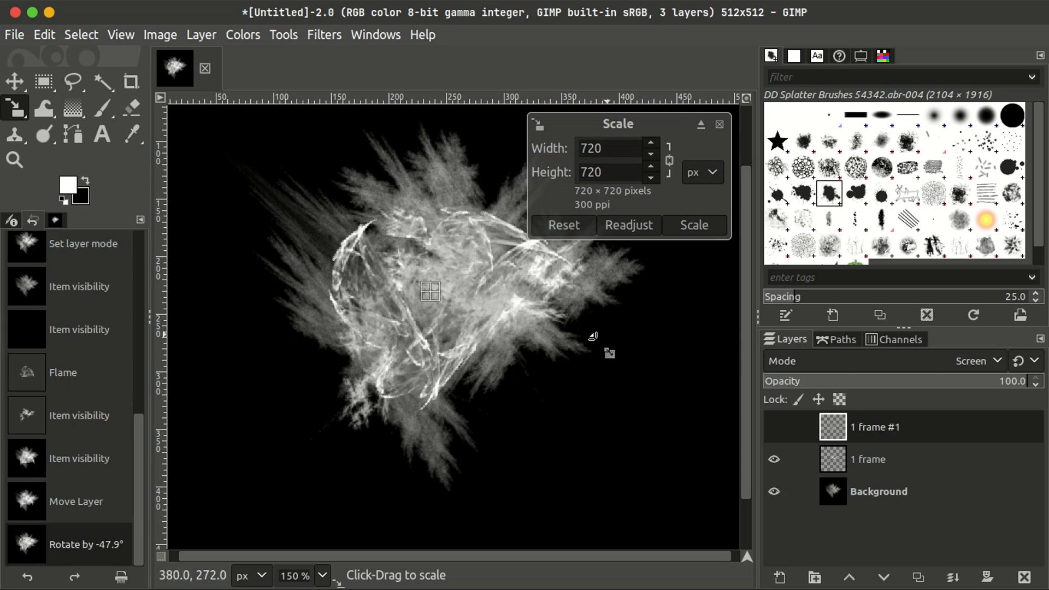
ctrl+scroll(572, 320, down, 2)
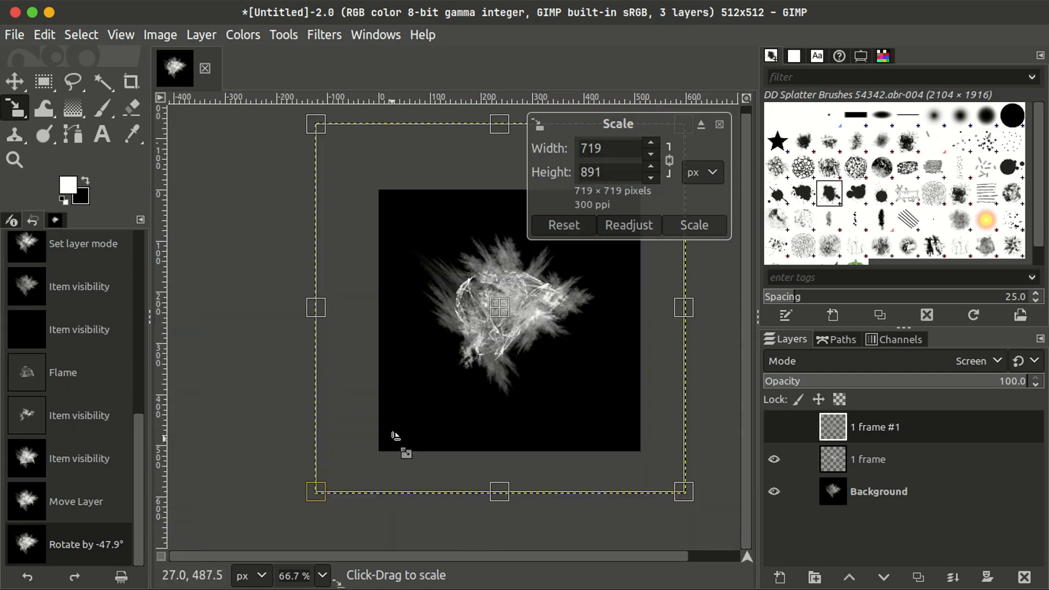
drag(388, 421, 474, 373)
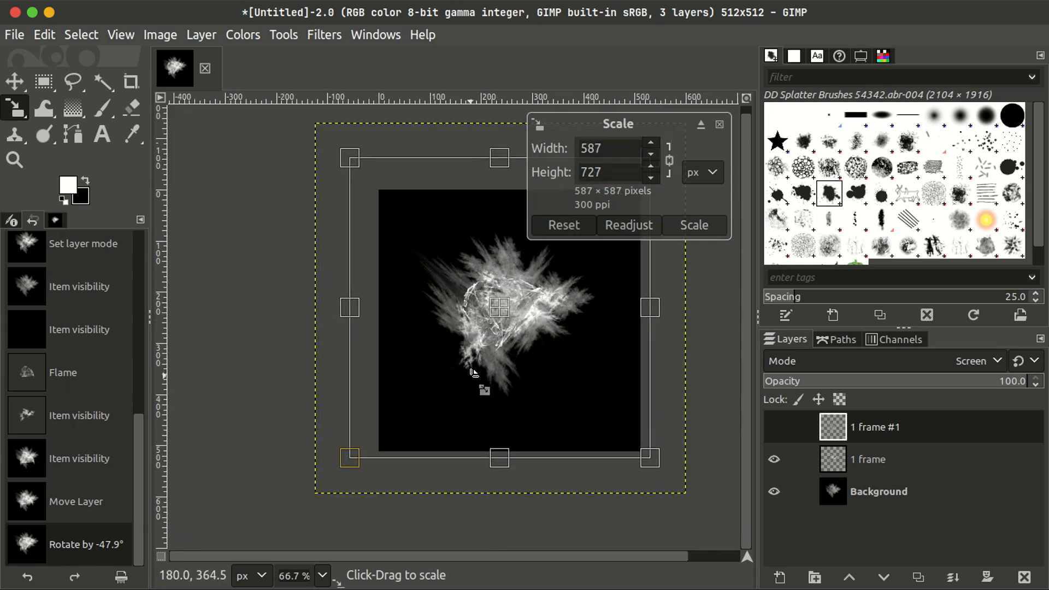
key(Return)
- Examine the combined snowflake in full, and switch to the file manager to view the textures in the Dust_and_Snow folder
ctrl+scroll(546, 349, up, 3)
ctrl+scroll(541, 381, down, 2)
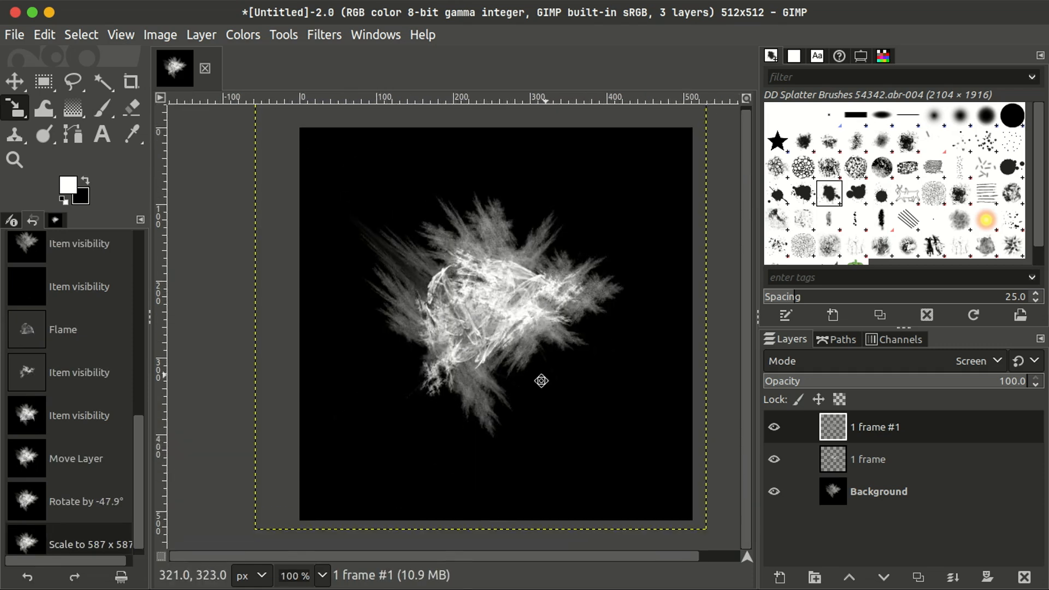
scroll(519, 404, up, 1)
scroll(519, 405, right, 2)
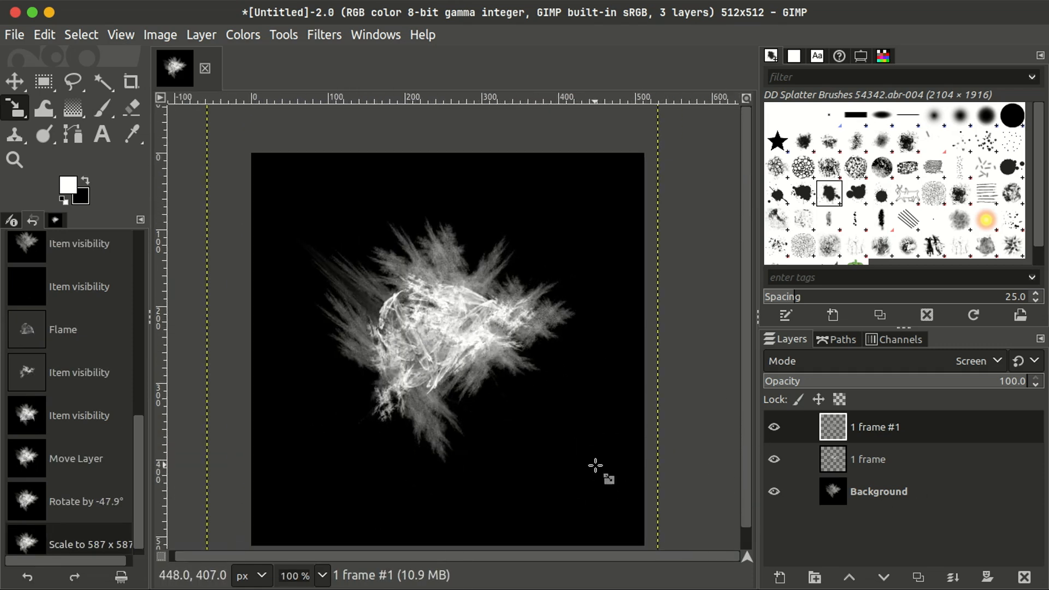
key(alt+Tab)
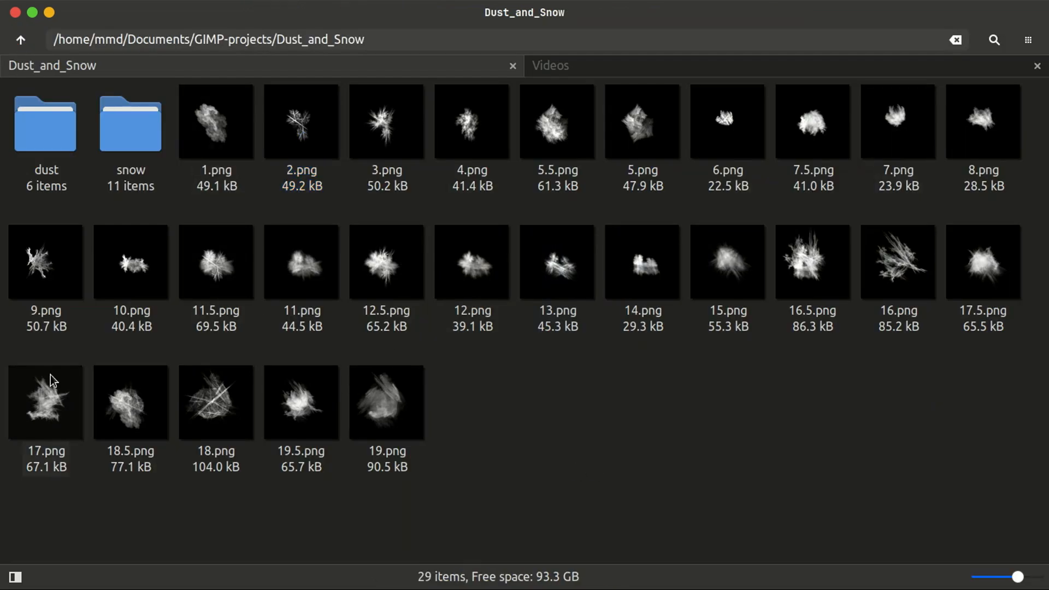
- Browse the textures in the Dust_and_Snow folder and examine 11.5.png enlarged in the image viewer
ctrl+scroll(850, 456, up, 1)
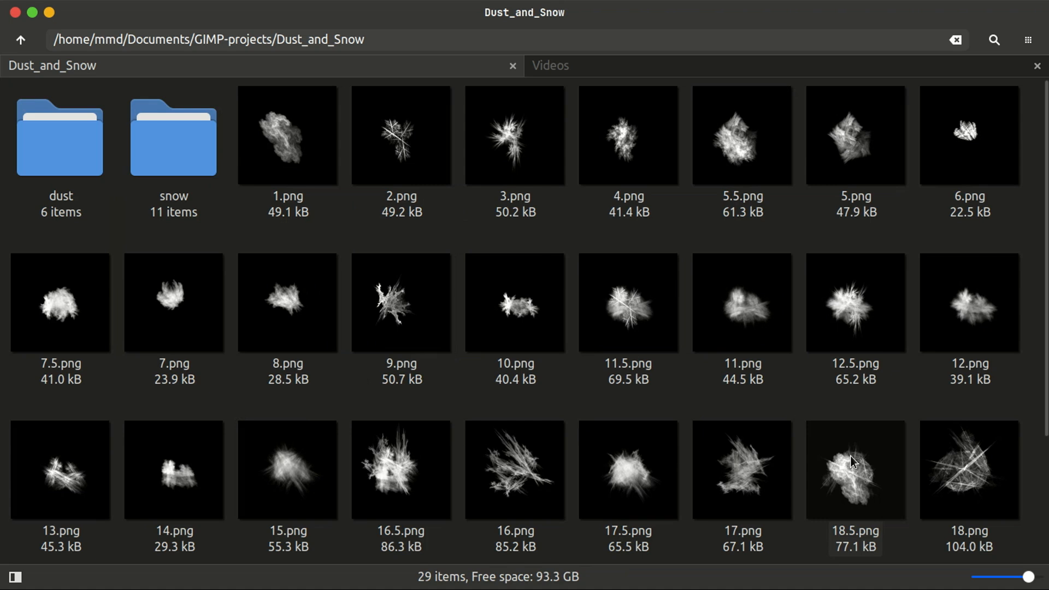
scroll(698, 345, down, 3)
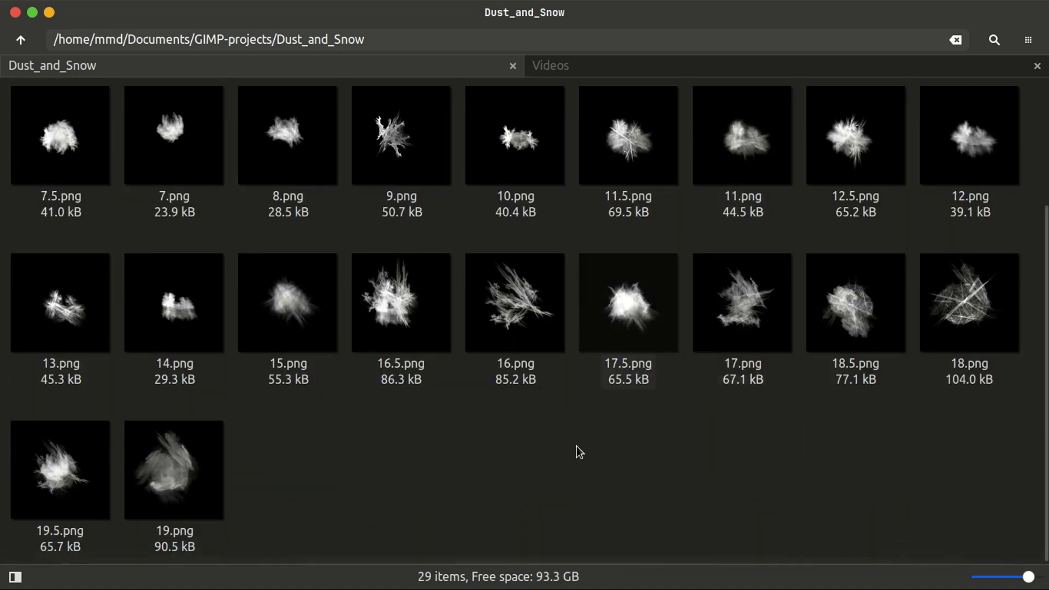
scroll(435, 529, up, 3)
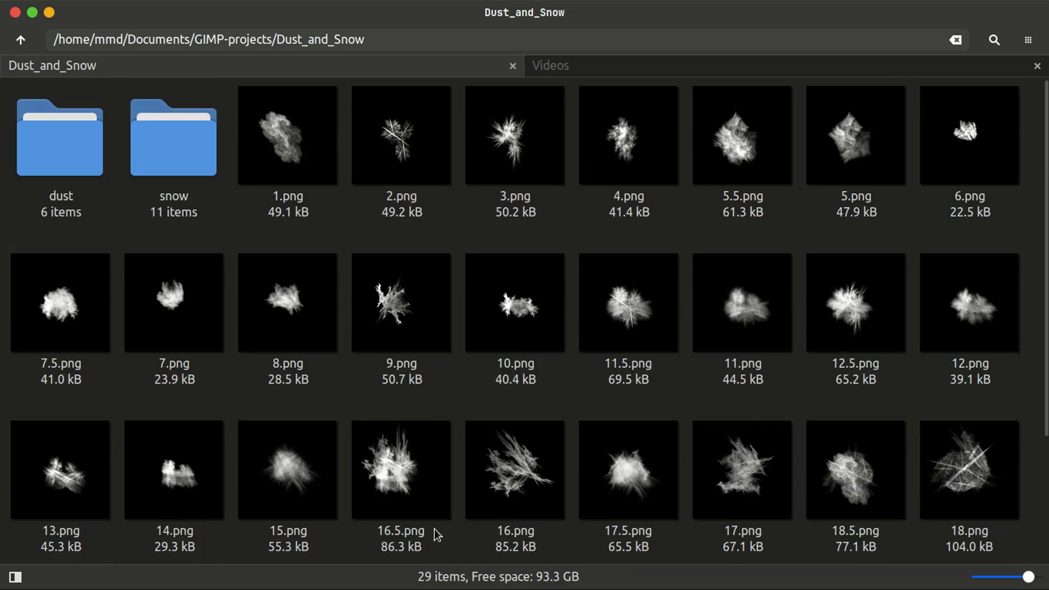
double_click(617, 317)
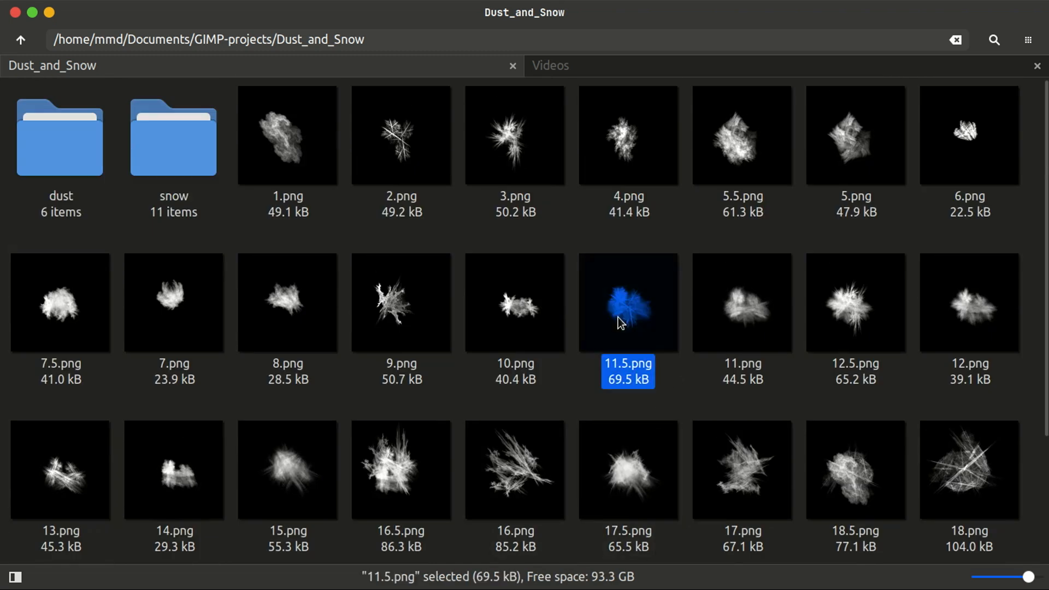
scroll(533, 341, up, 7)
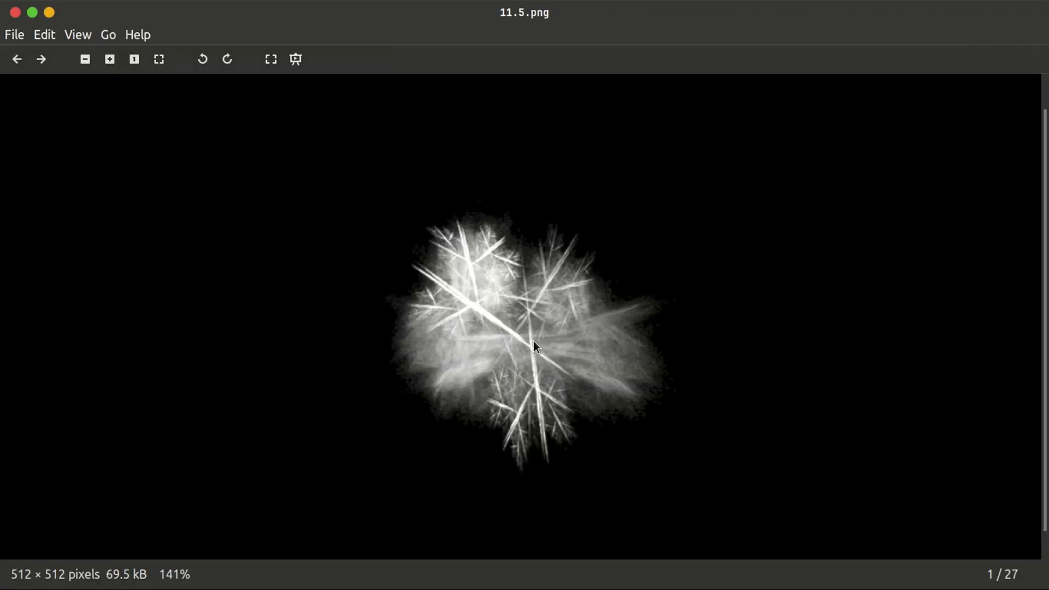
scroll(565, 355, down, 3)
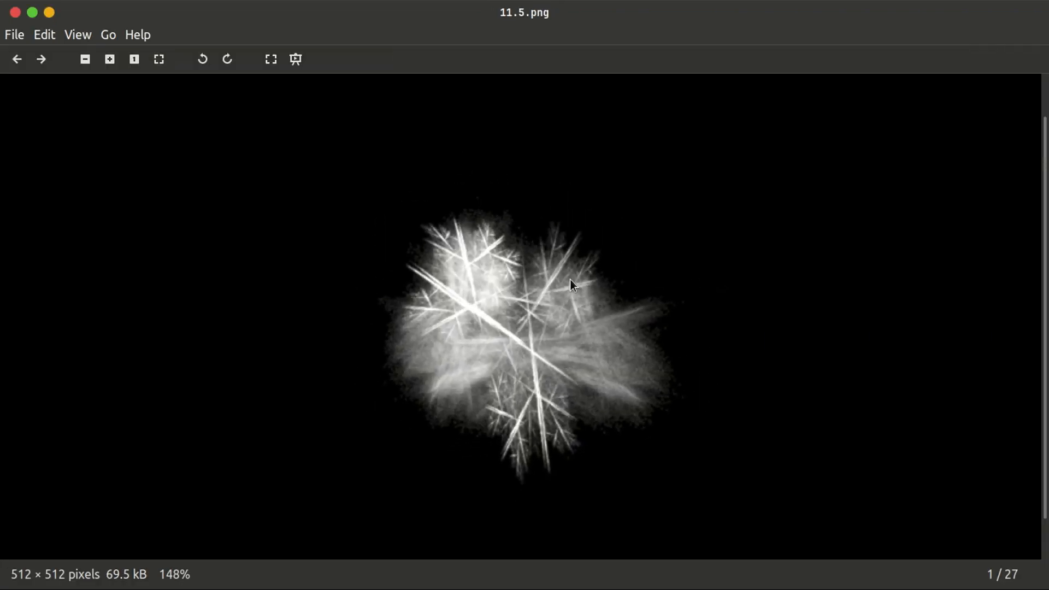
key(ctrl+w)
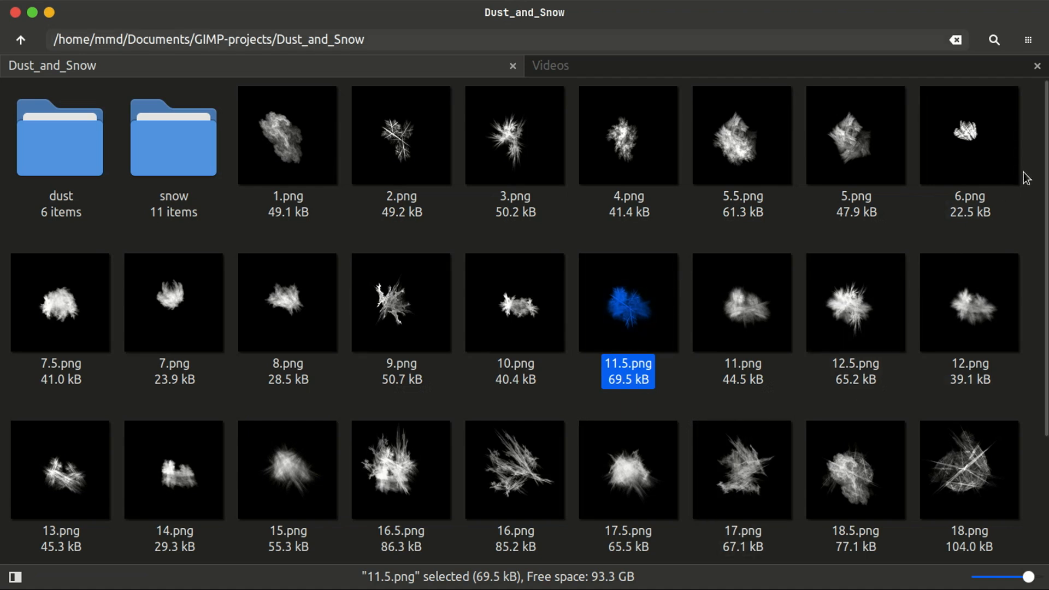
- View 7.png, look over the remaining textures, and view snow_3x3.png in the snow folder
double_click(167, 325)
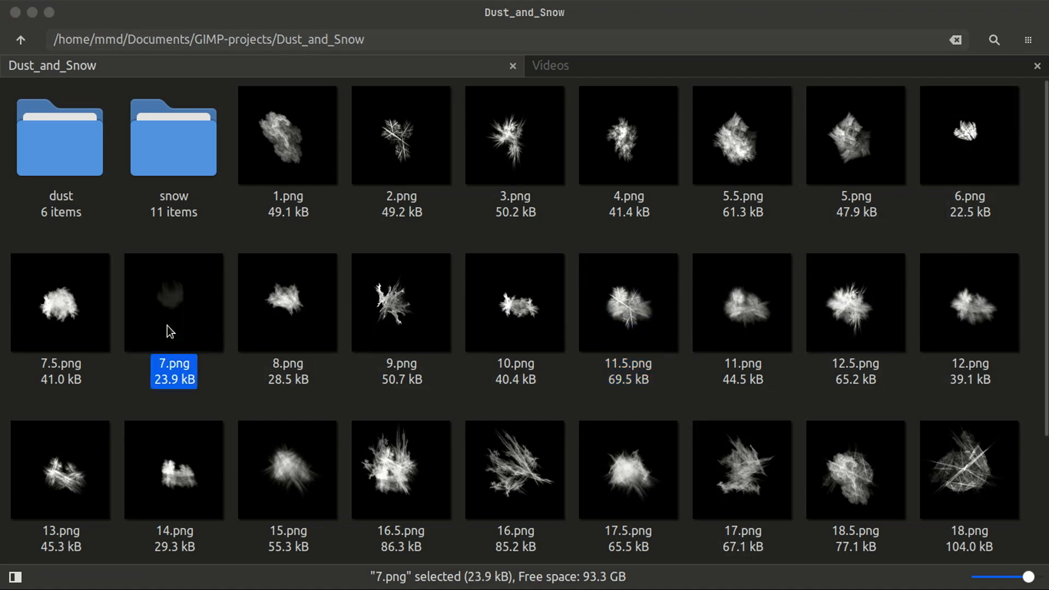
key(ctrl+w)
scroll(948, 414, down, 3)
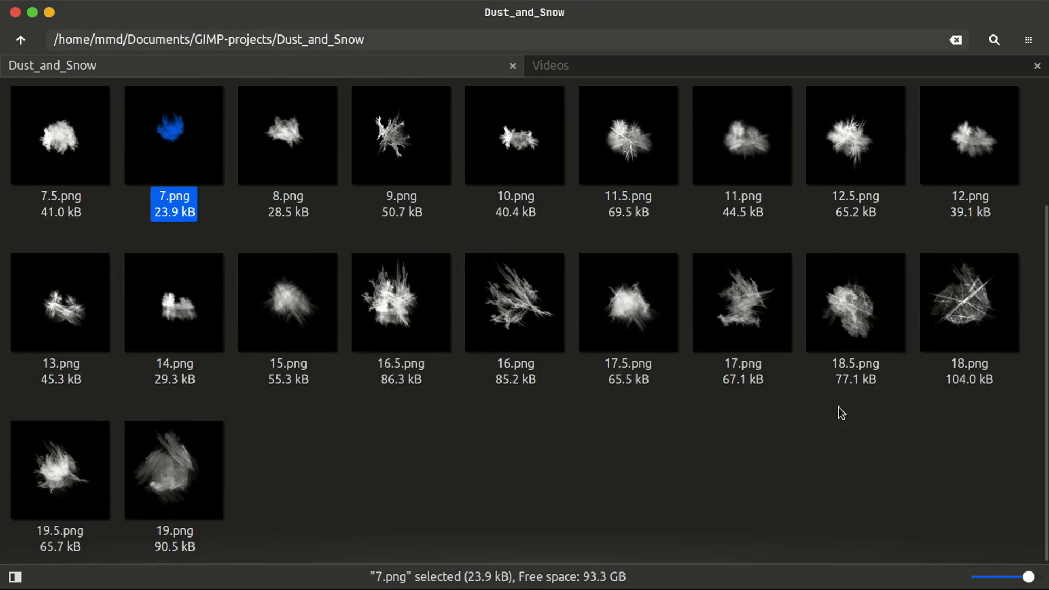
click(652, 480)
scroll(335, 462, up, 3)
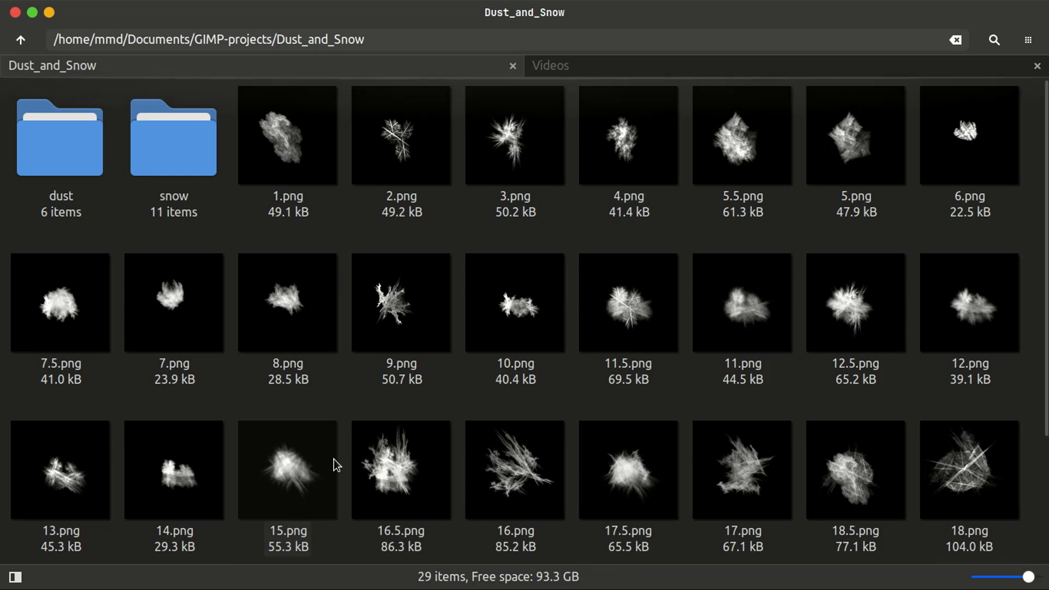
double_click(192, 176)
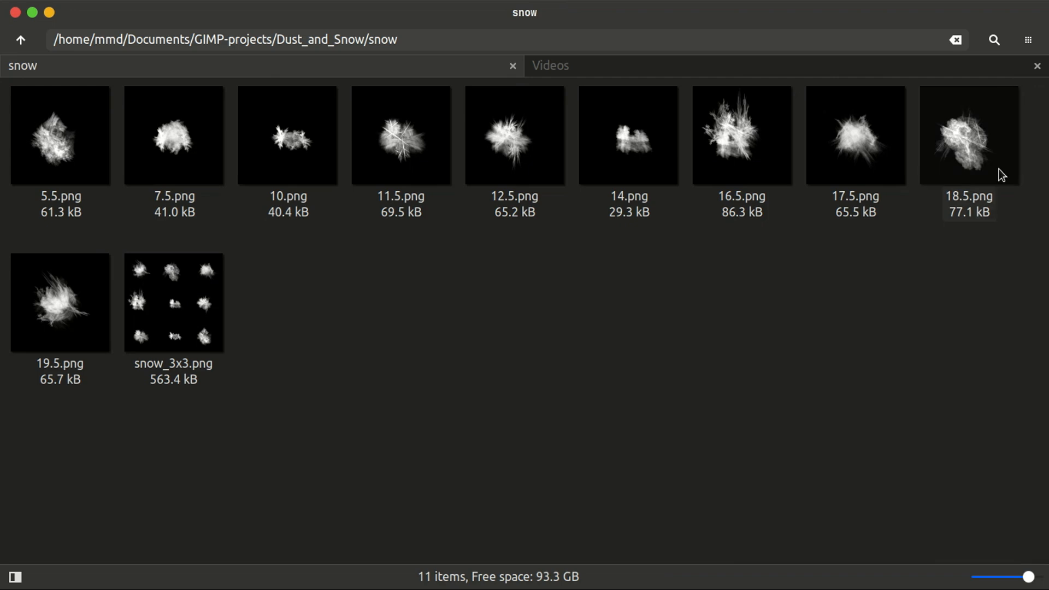
double_click(194, 311)
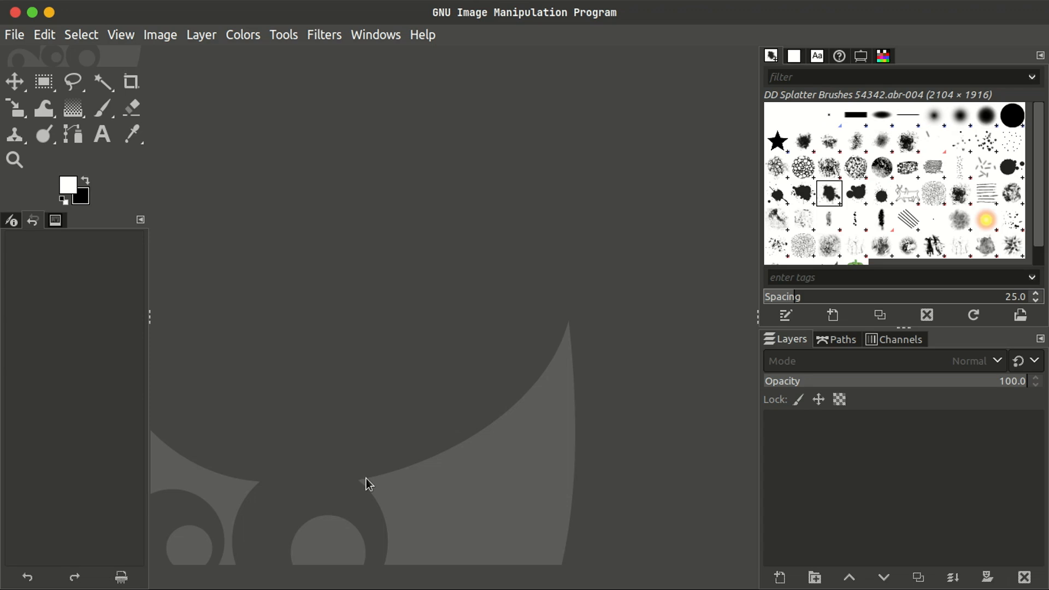
- Create a new image of 256 × 256 px
key(ctrl+n)
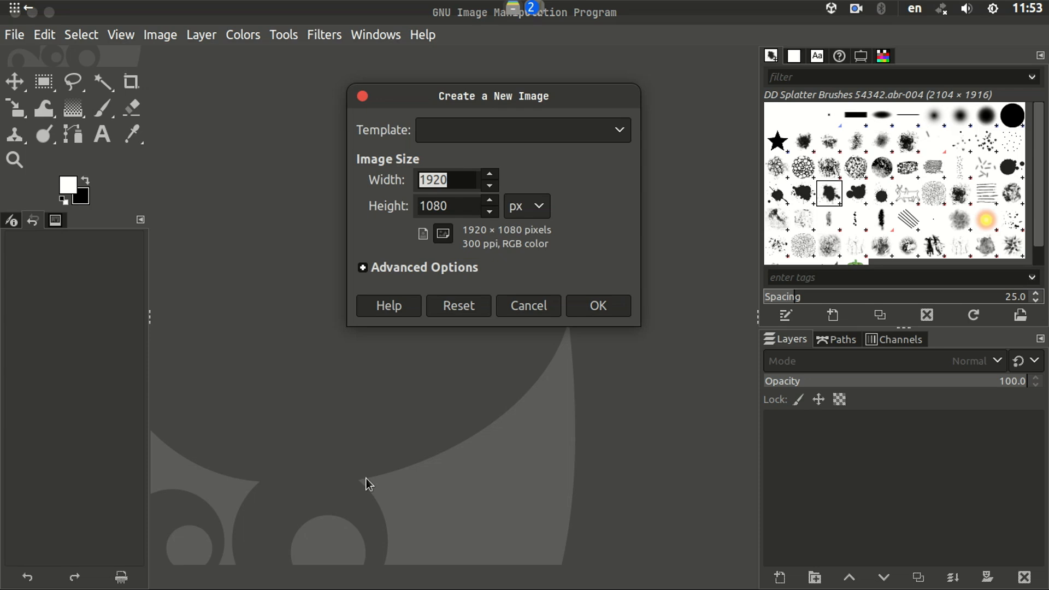
text(256)
key(Tab)
text(256)
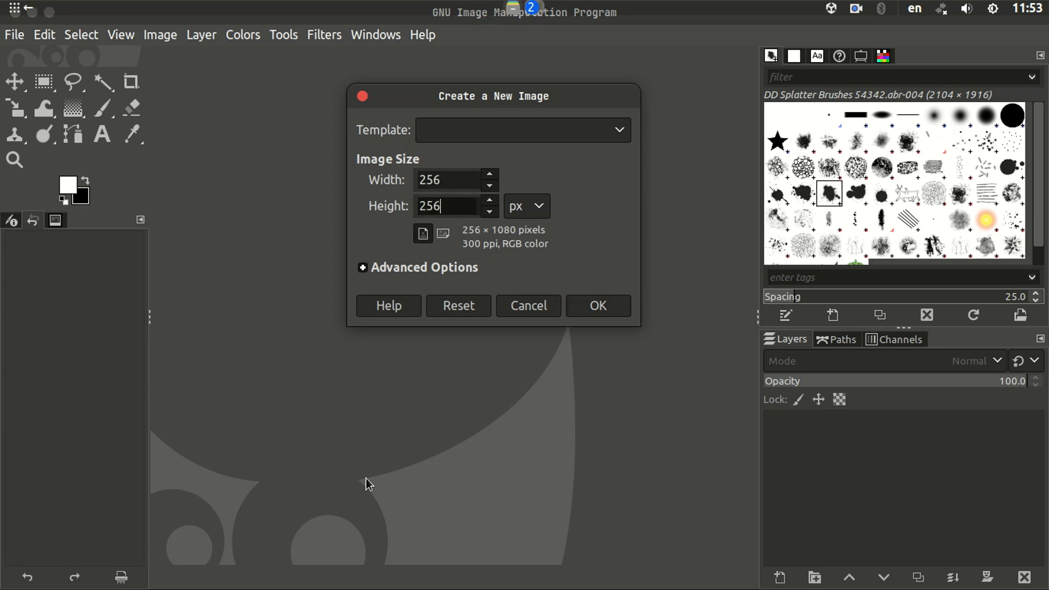
key(Return)
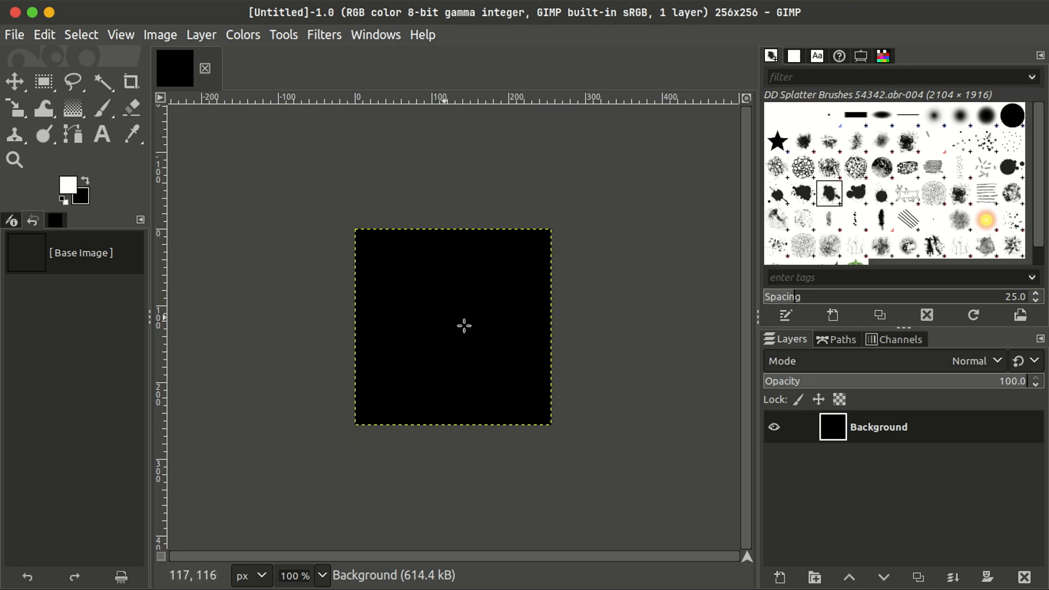
- Scatter sparse noise dots over the Background layer with the Hurl filter at 2.10% randomization
key(2)
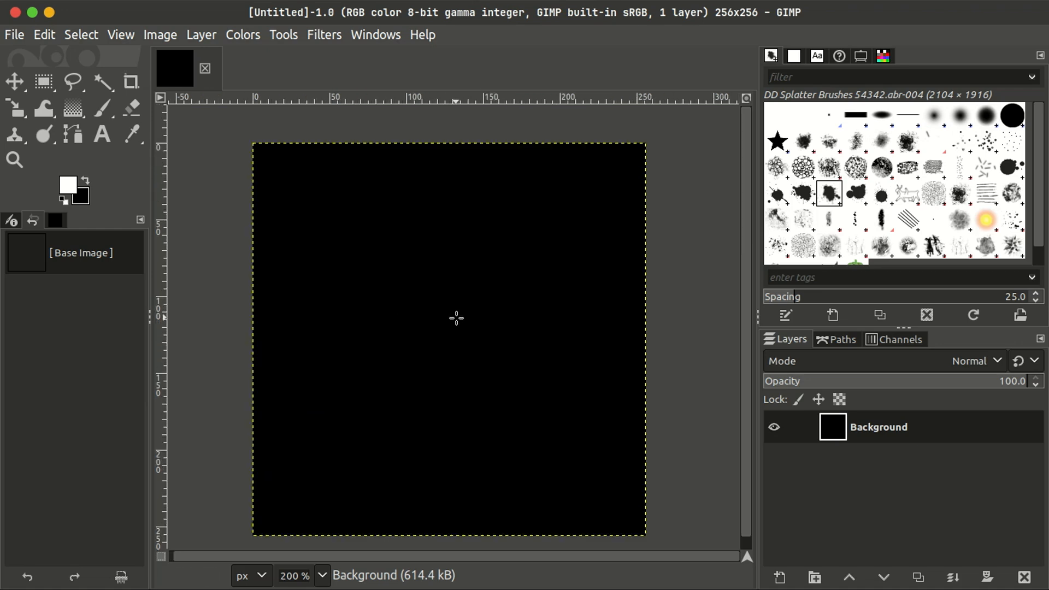
key(minus)
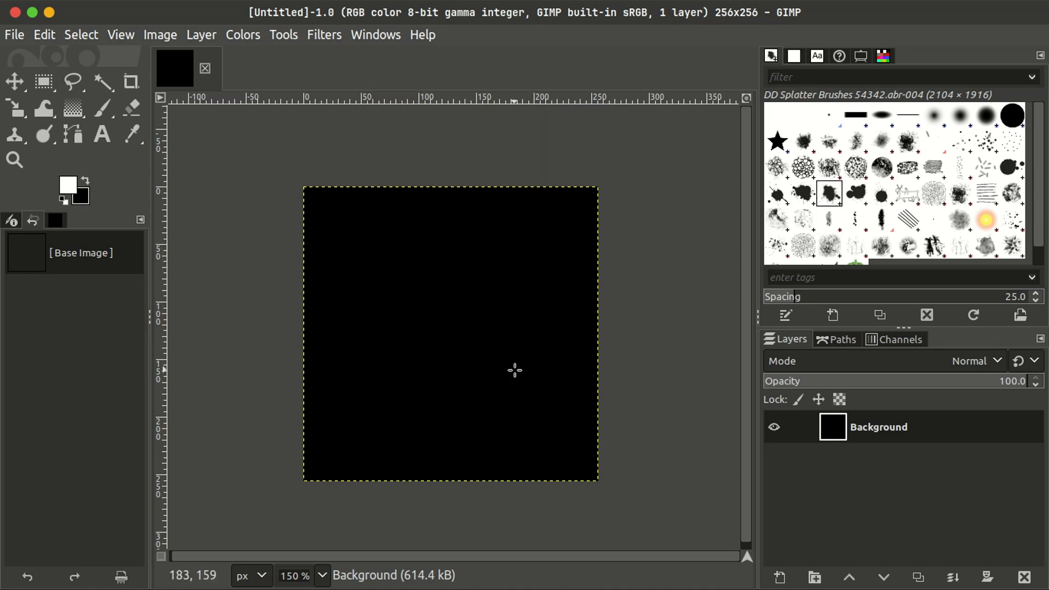
scroll(508, 344, down, 1)
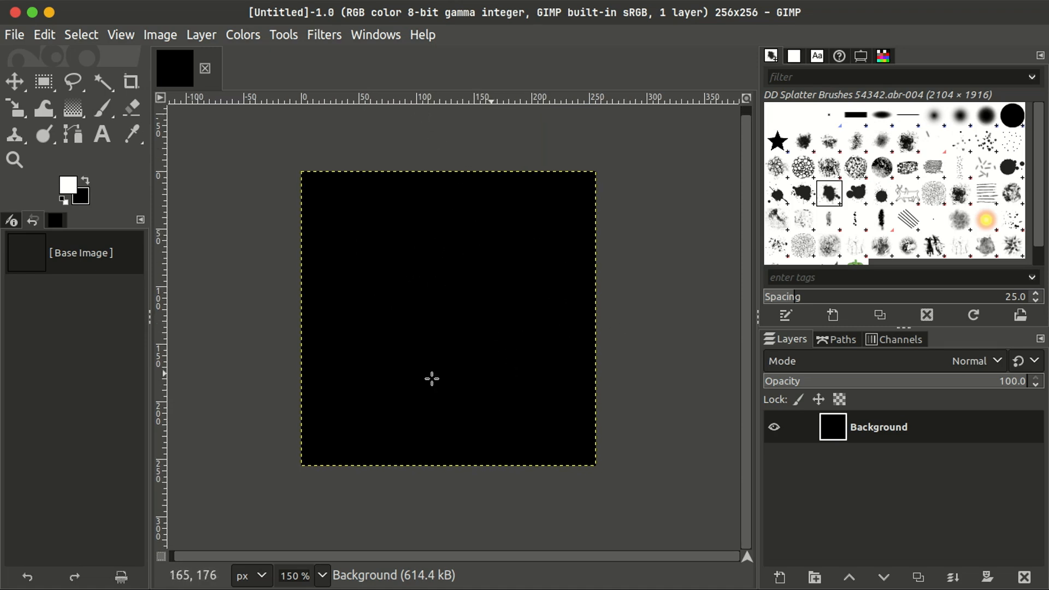
middle_drag(447, 323, 434, 326)
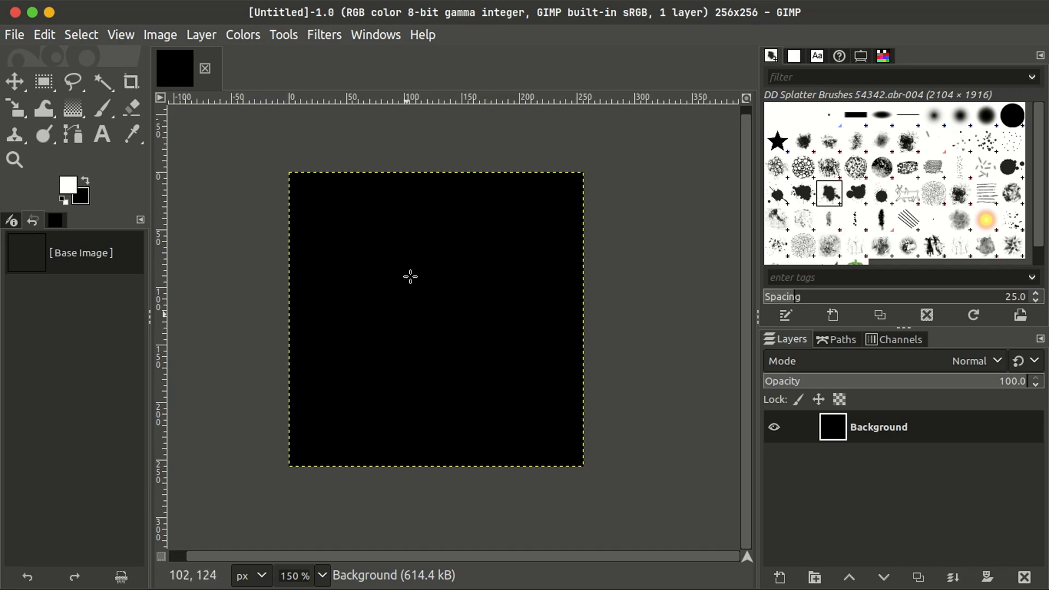
click(326, 35)
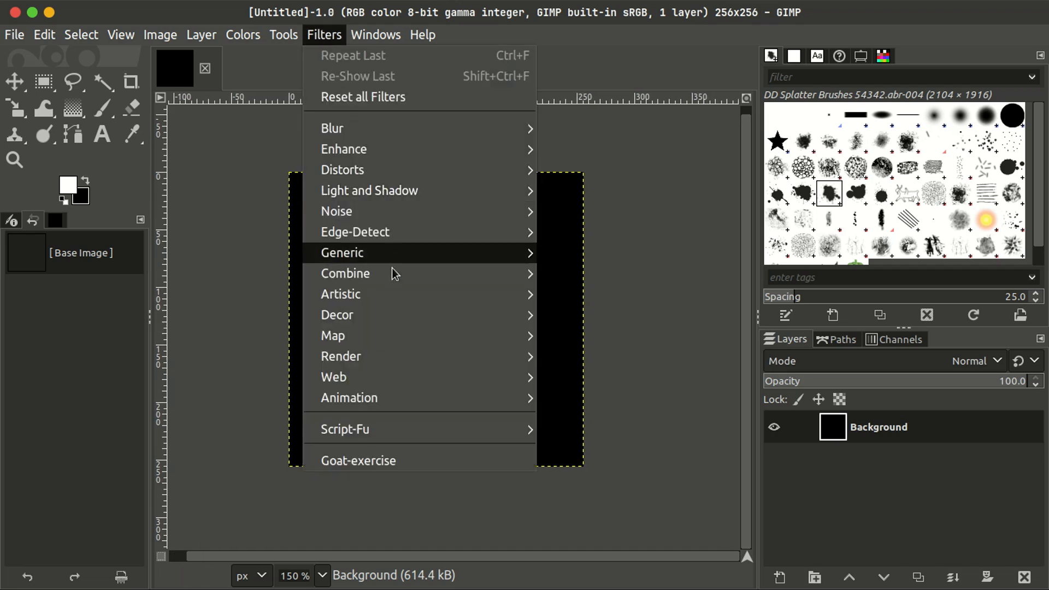
mouse_move(404, 363)
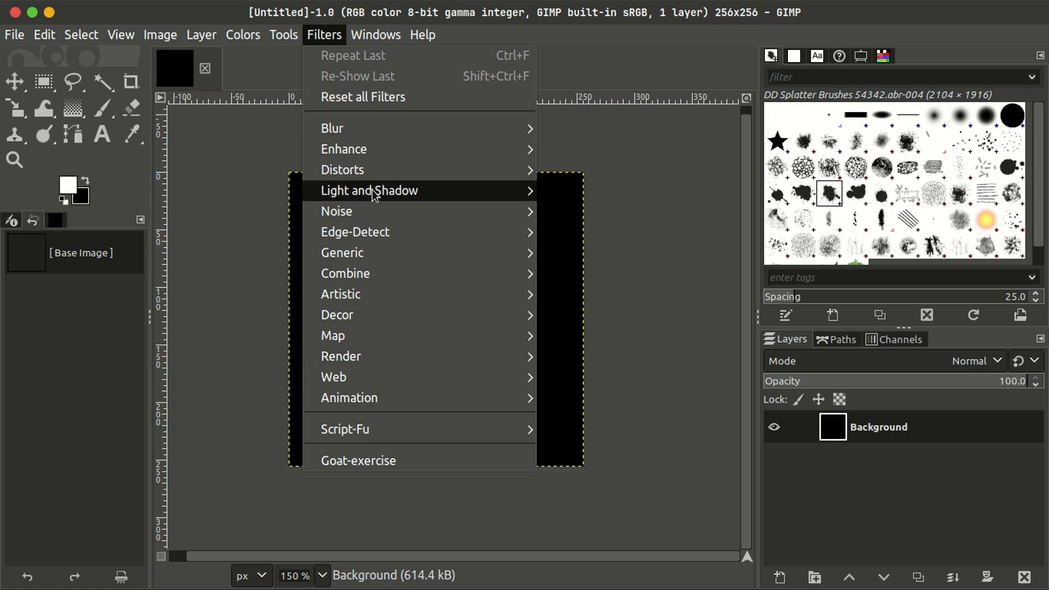
mouse_move(370, 215)
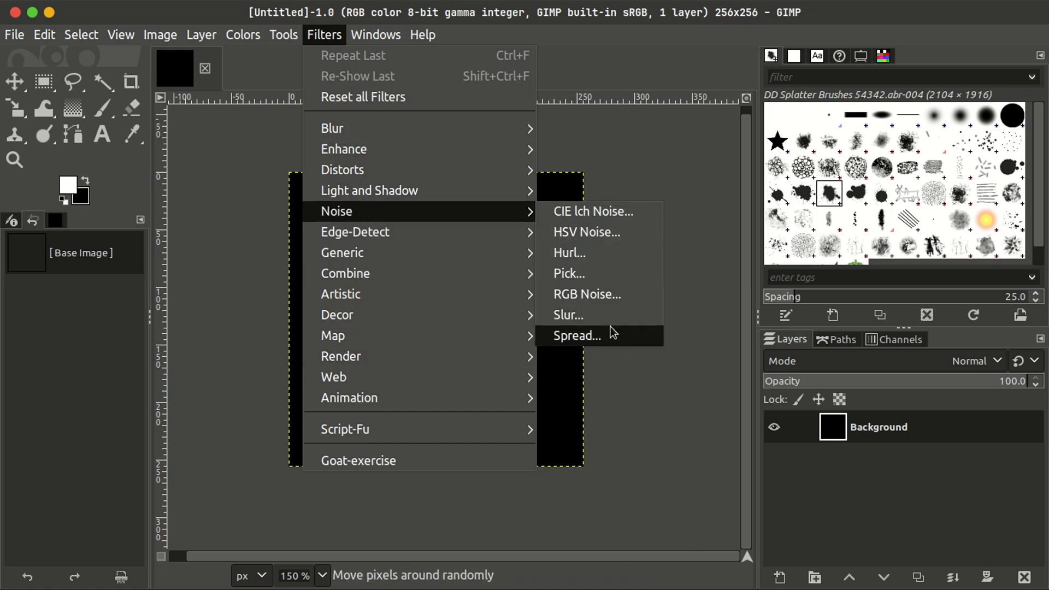
click(608, 255)
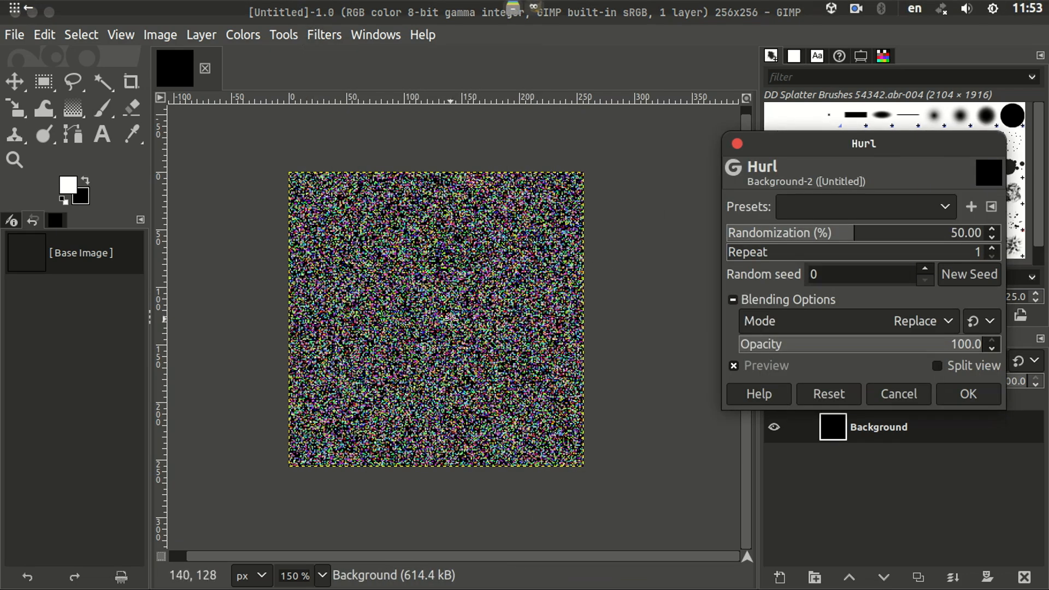
ctrl+scroll(450, 319, up, 5)
ctrl+scroll(450, 318, down, 6)
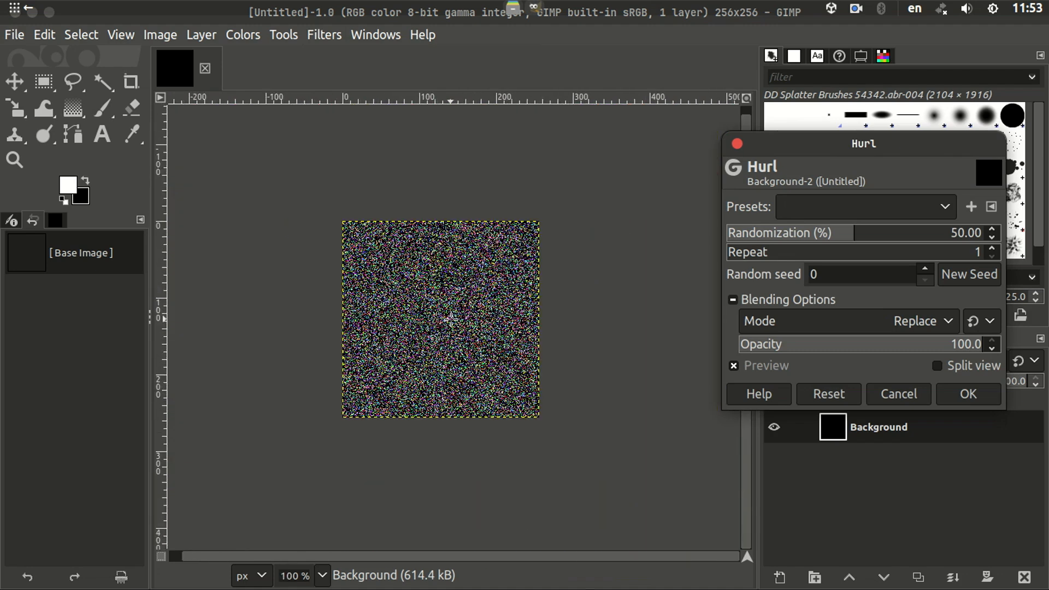
ctrl+scroll(451, 319, up, 1)
drag(845, 233, 729, 236)
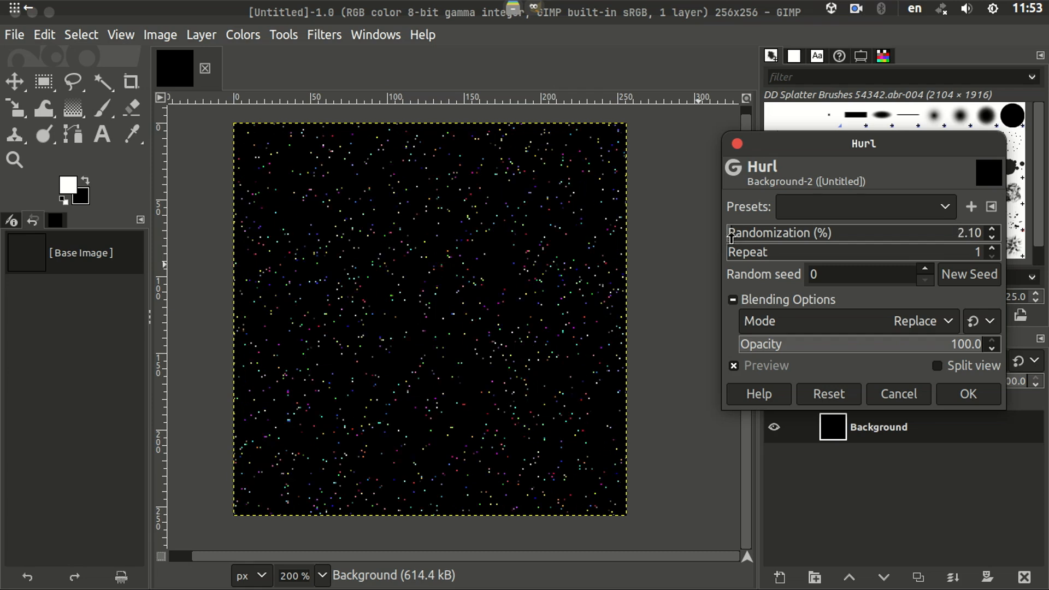
click(989, 396)
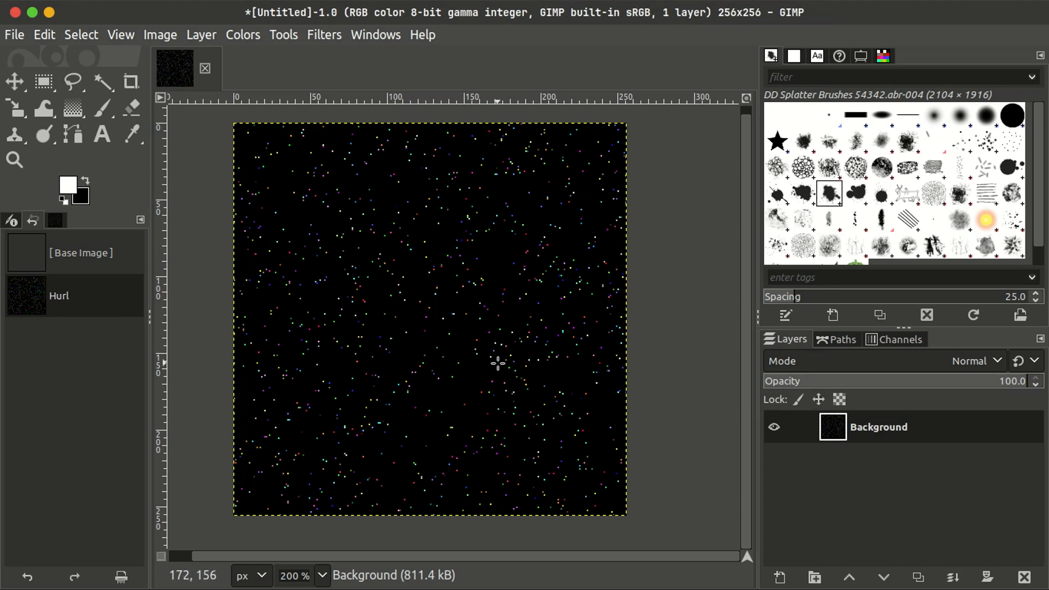
- Scale the Background layer up to 440 × 440 px so its noise dots are larger within the canvas
key(shift+s)
click(525, 407)
drag(525, 408, 757, 516)
key(Return)
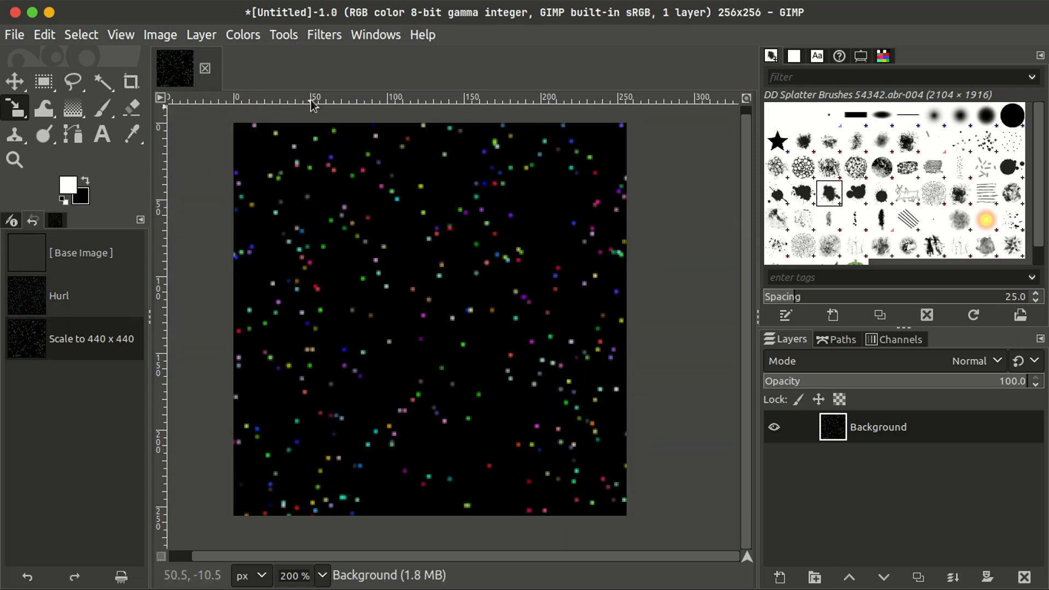
- Apply the Tile Seamless filter to the Background layer with Adjust clipping and Replace blending at 100% opacity
click(284, 34)
mouse_move(326, 38)
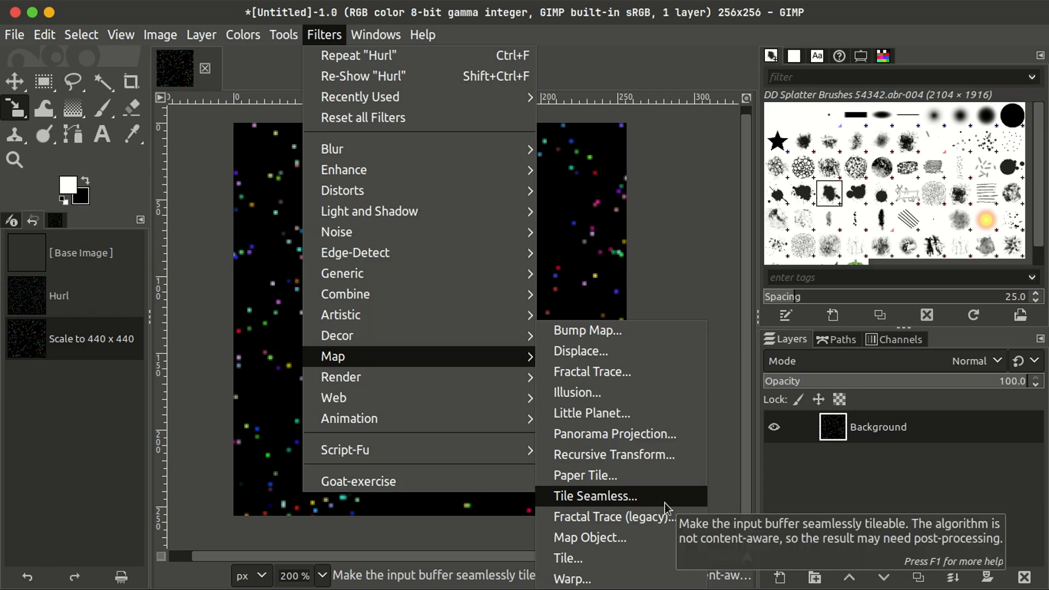
click(664, 502)
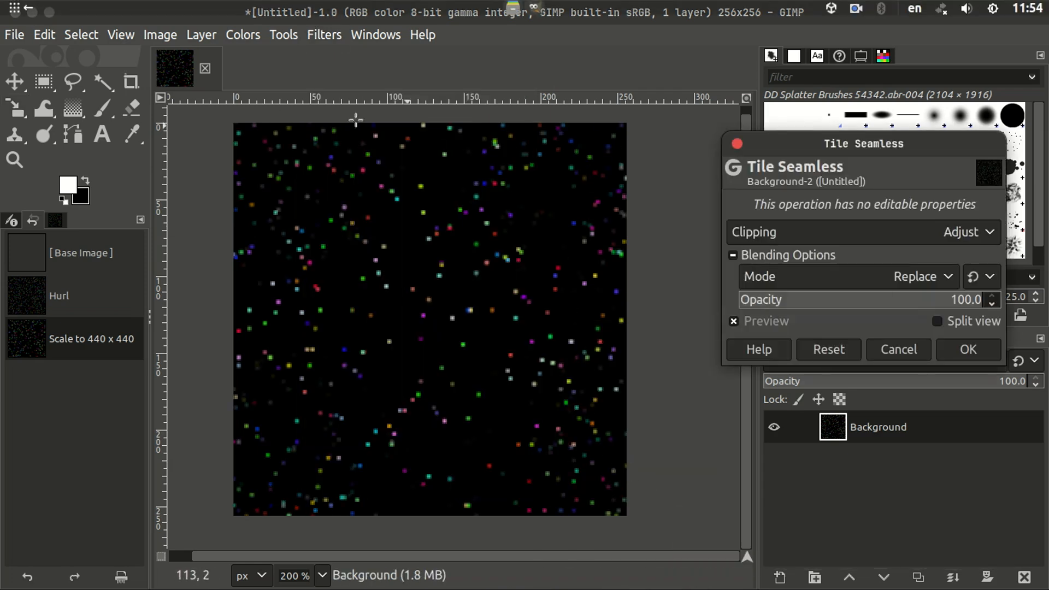
click(968, 350)
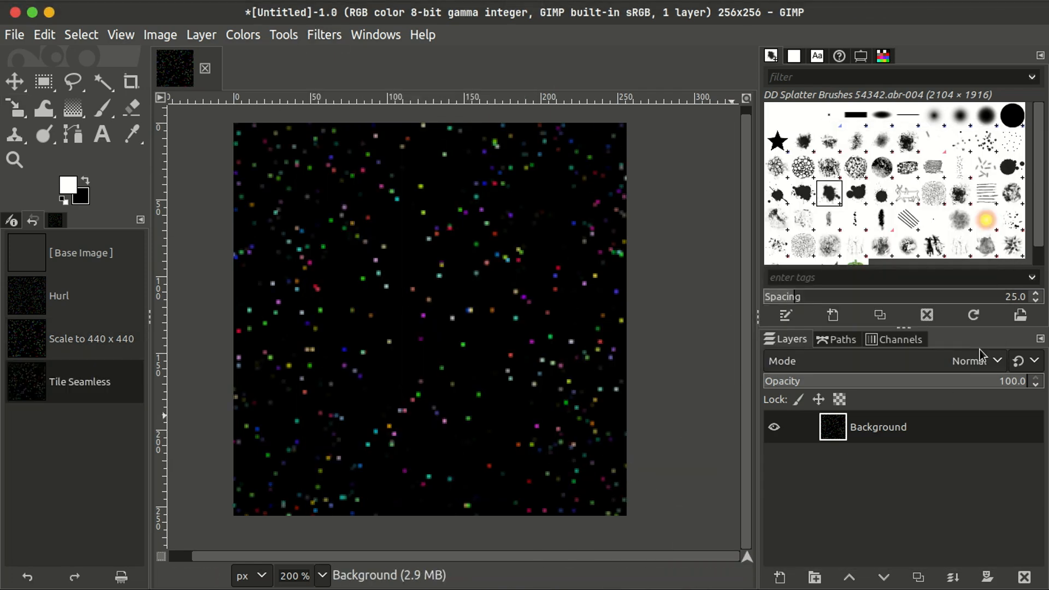
- Desaturate the coloured noise dots on the Background layer to shades of gray
ctrl+scroll(419, 282, up, 1)
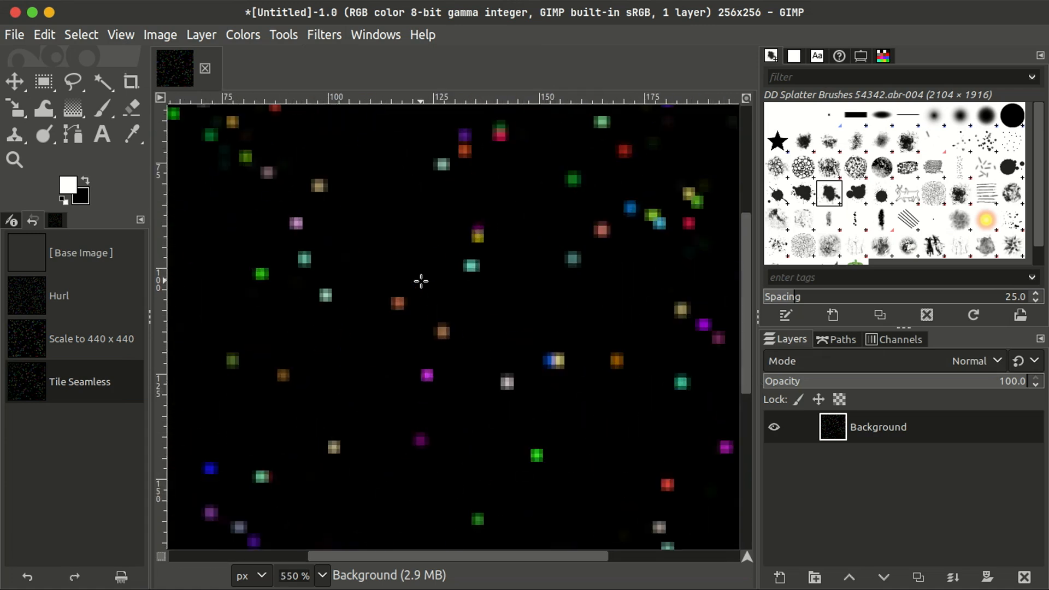
click(243, 35)
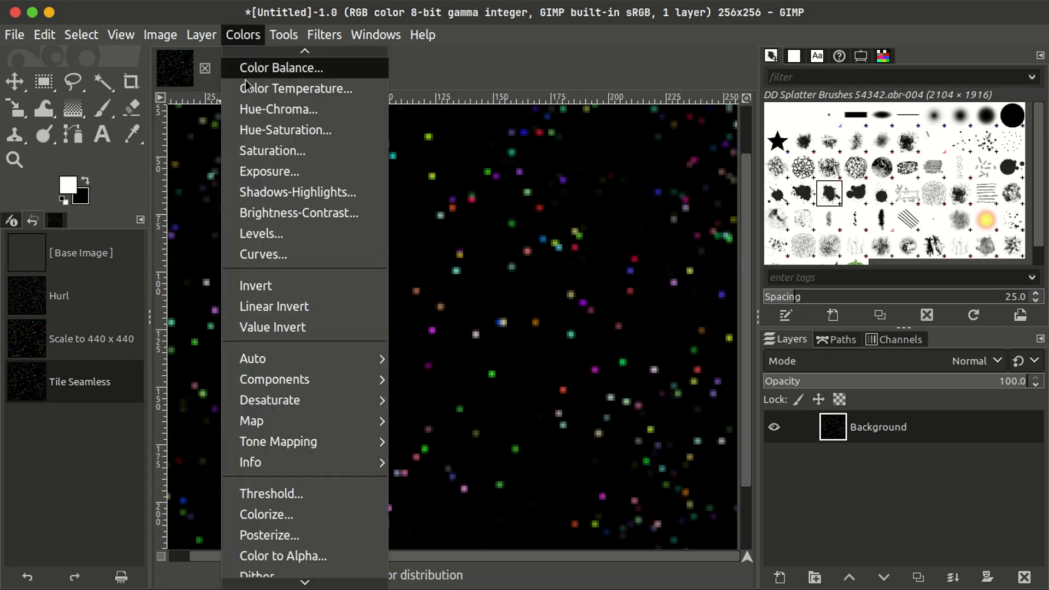
mouse_move(305, 401)
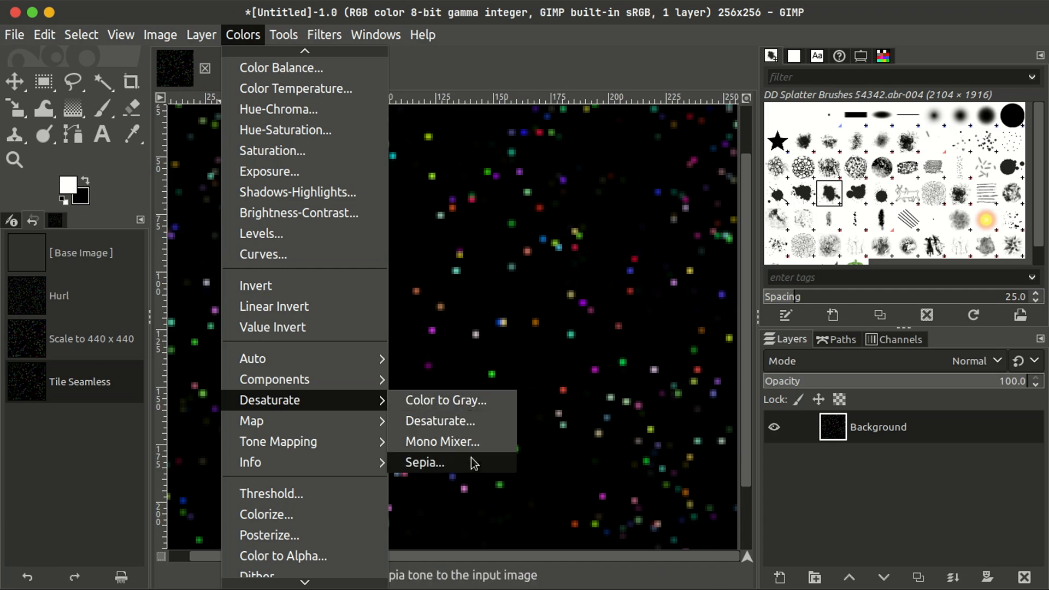
click(470, 421)
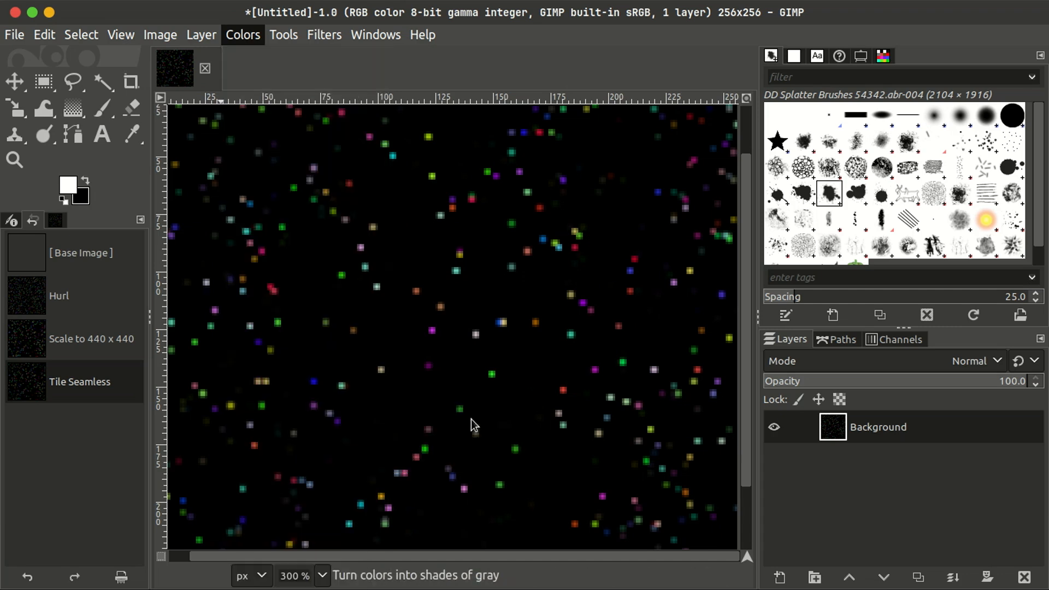
click(967, 358)
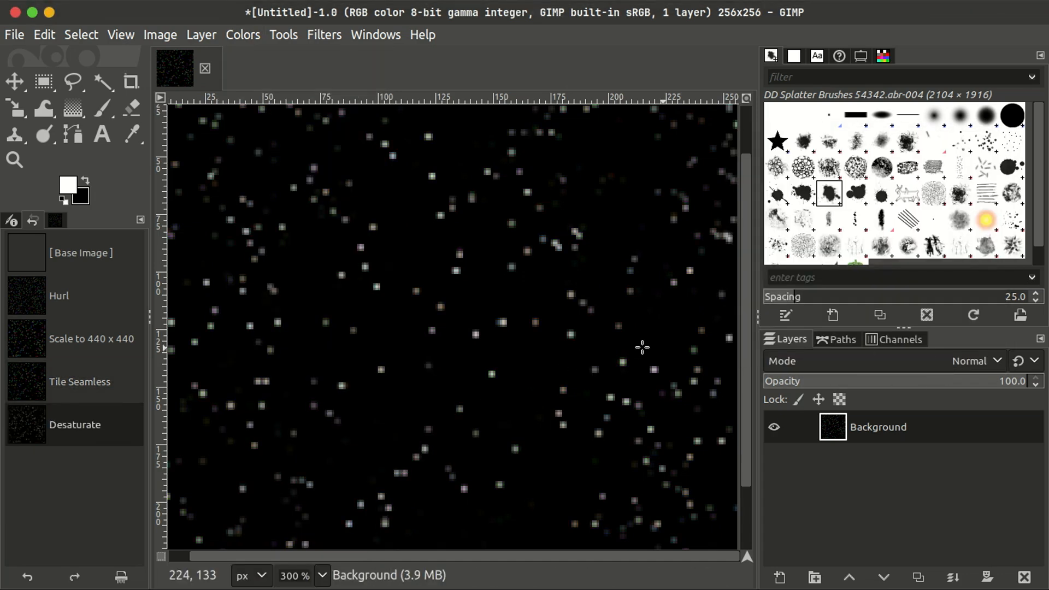
- Brighten the Background layer's noise dots with Levels, setting the input black point to 22 and the white point to 105
ctrl+scroll(484, 339, down, 2)
ctrl+scroll(485, 340, up, 2)
ctrl+scroll(489, 342, down, 1)
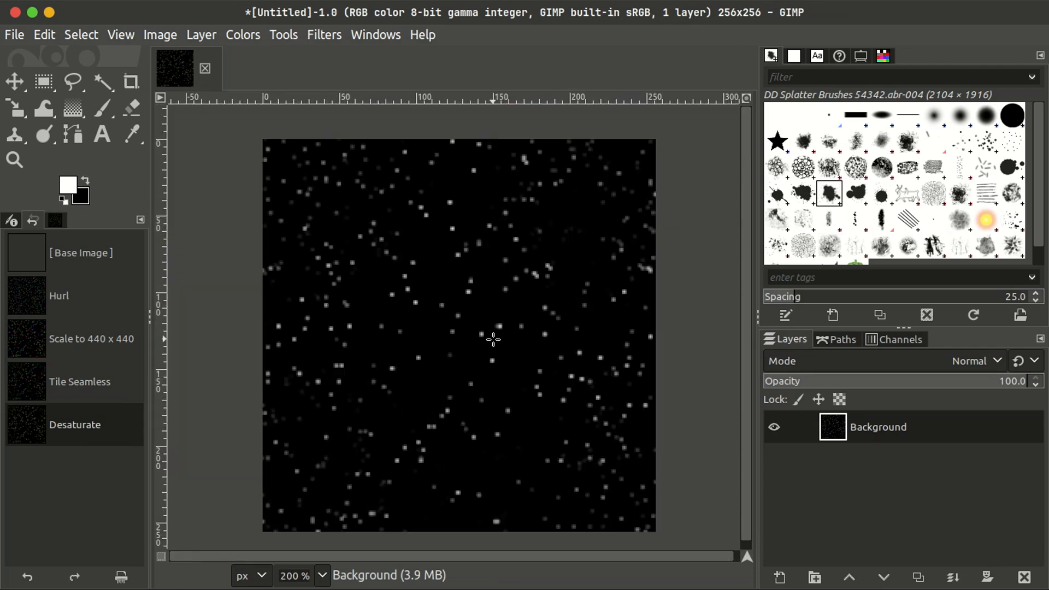
click(239, 36)
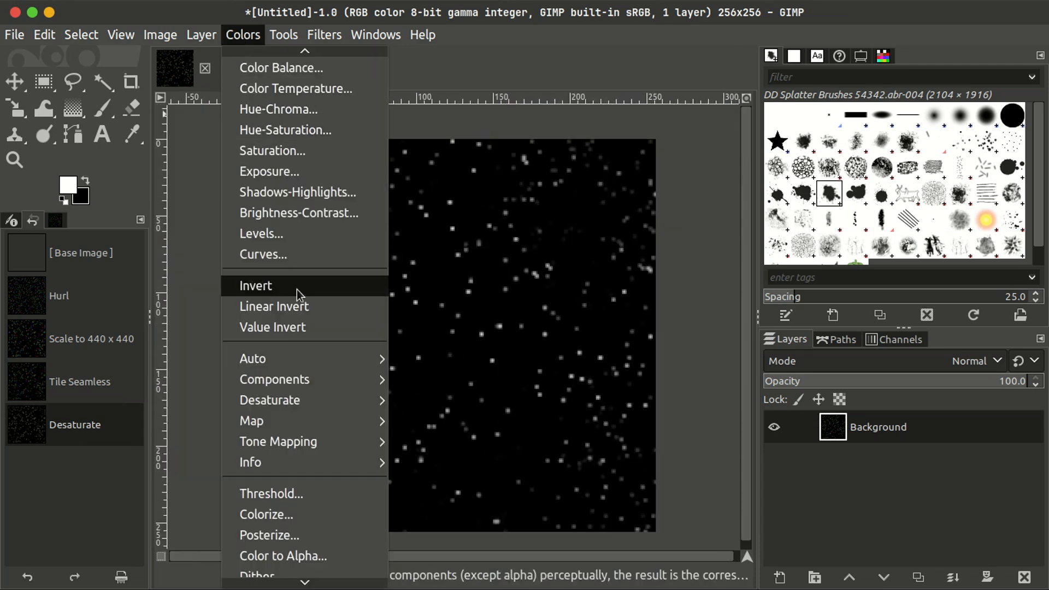
click(297, 229)
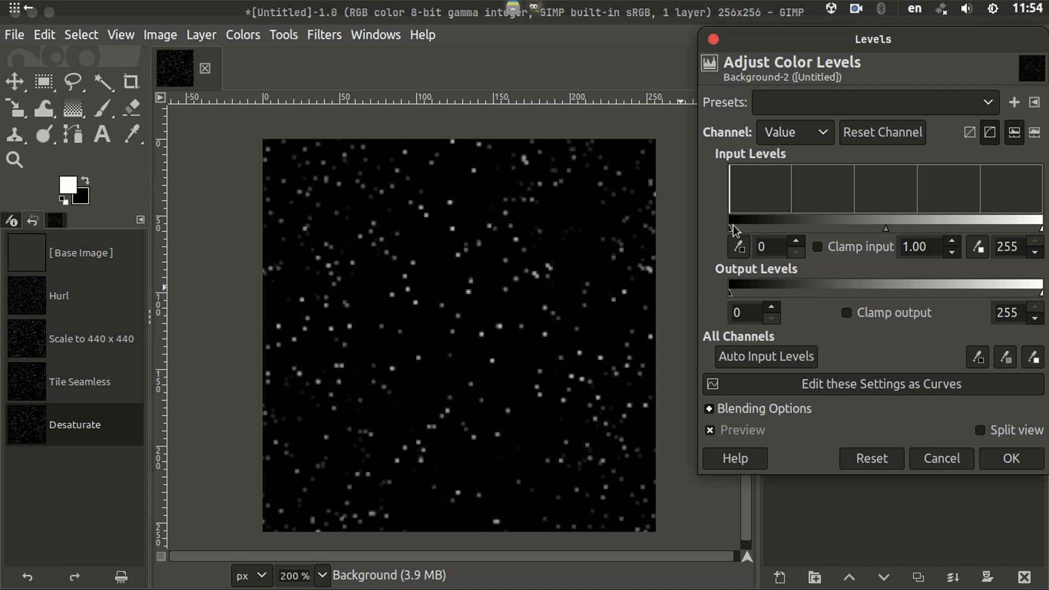
drag(732, 228, 774, 230)
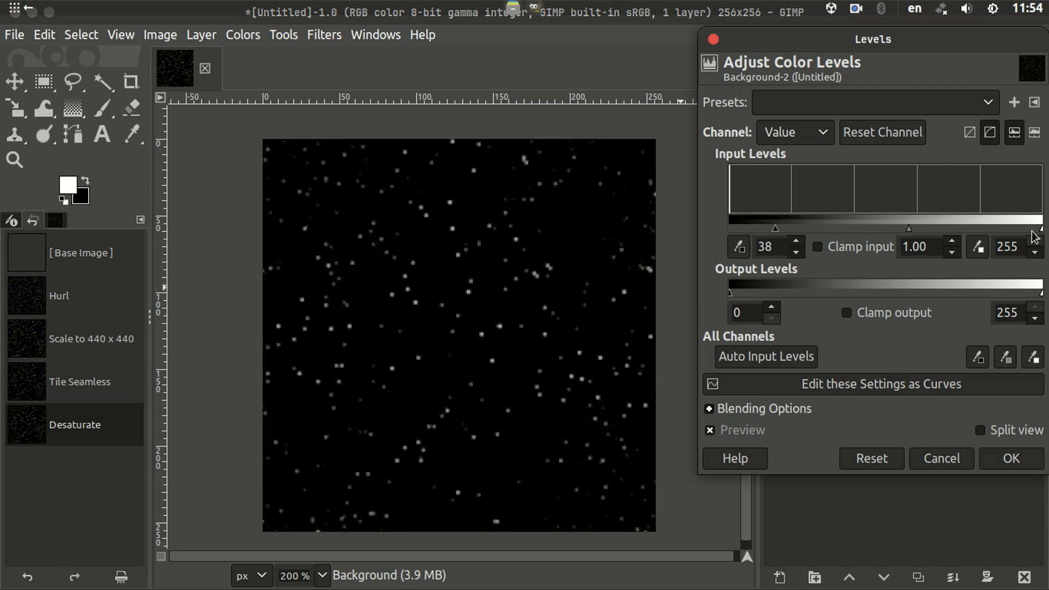
drag(1038, 229, 858, 225)
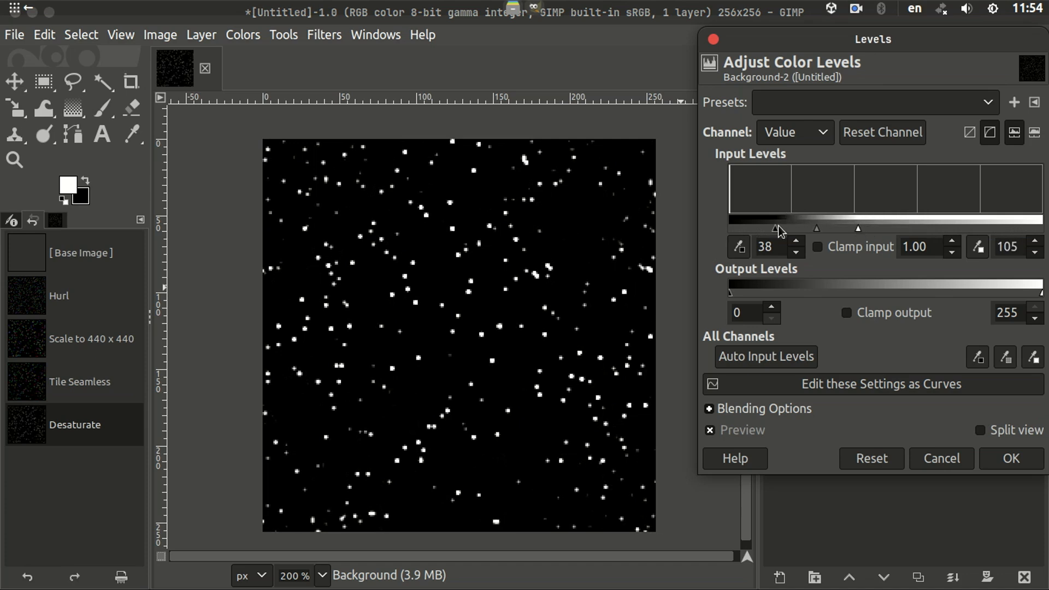
drag(784, 227, 757, 228)
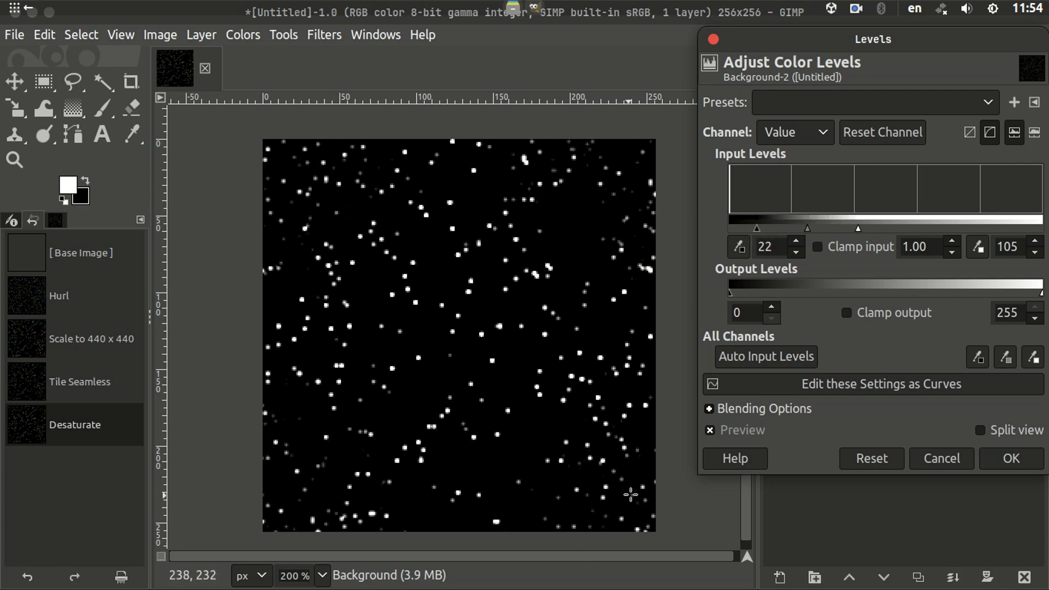
- Raise the input black point to 61, compare with the original, readjust the white point above 110, and apply Levels
drag(761, 230, 854, 228)
click(732, 431)
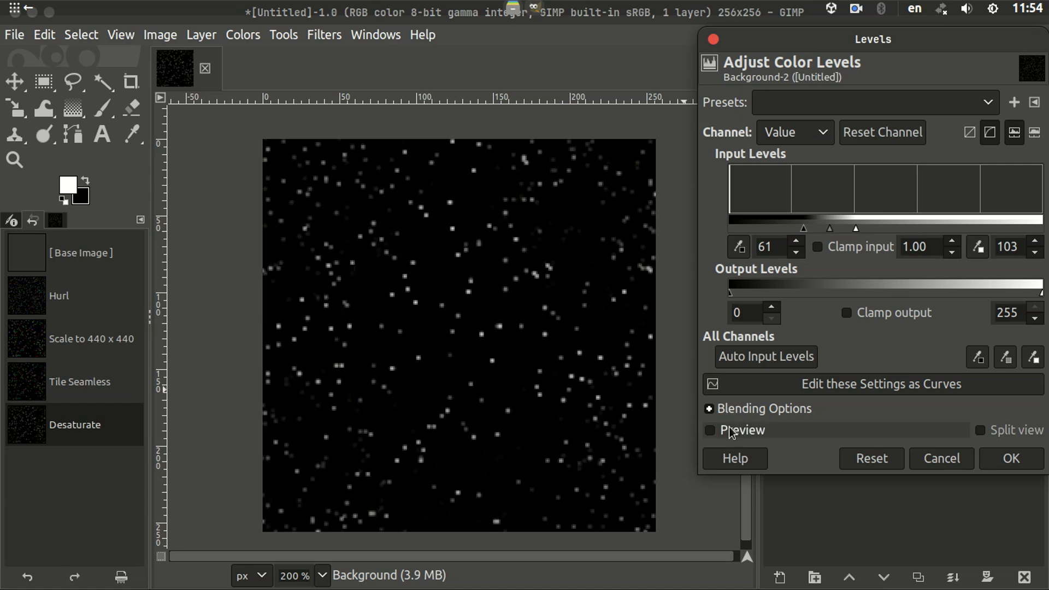
click(731, 432)
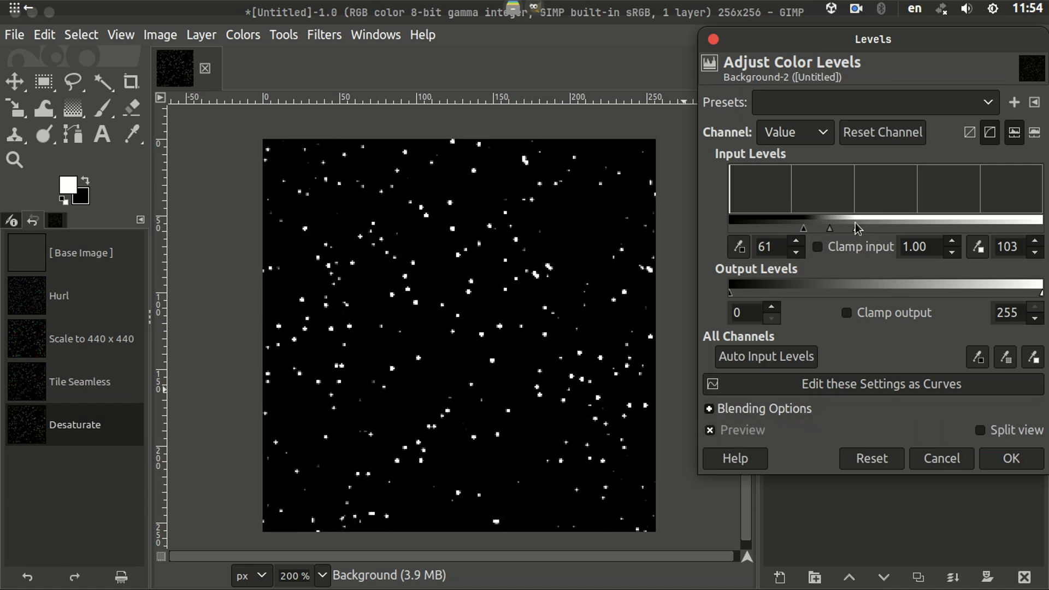
drag(856, 228, 880, 231)
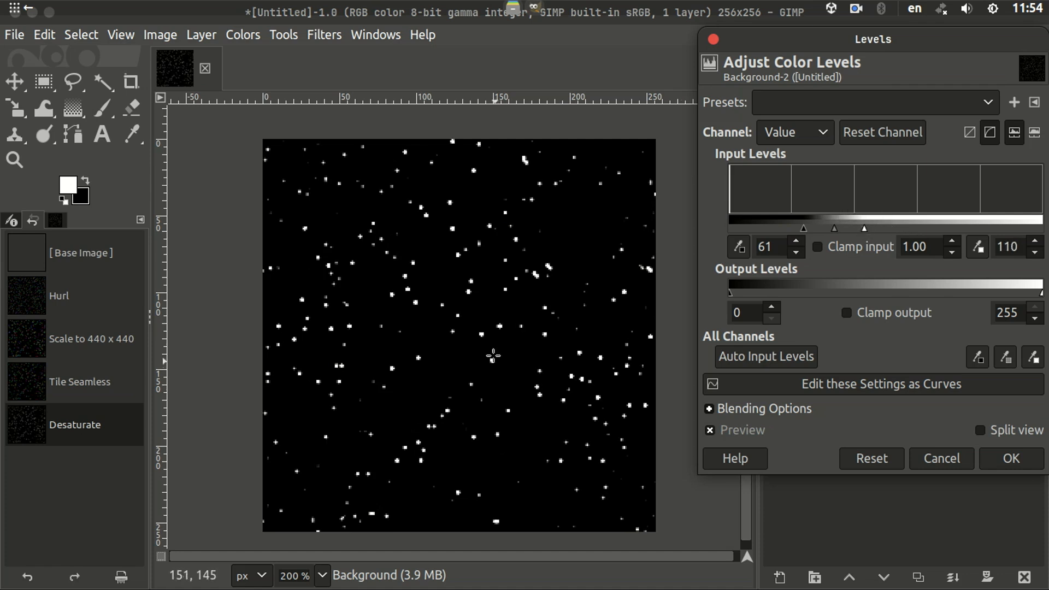
ctrl+scroll(480, 330, up, 6)
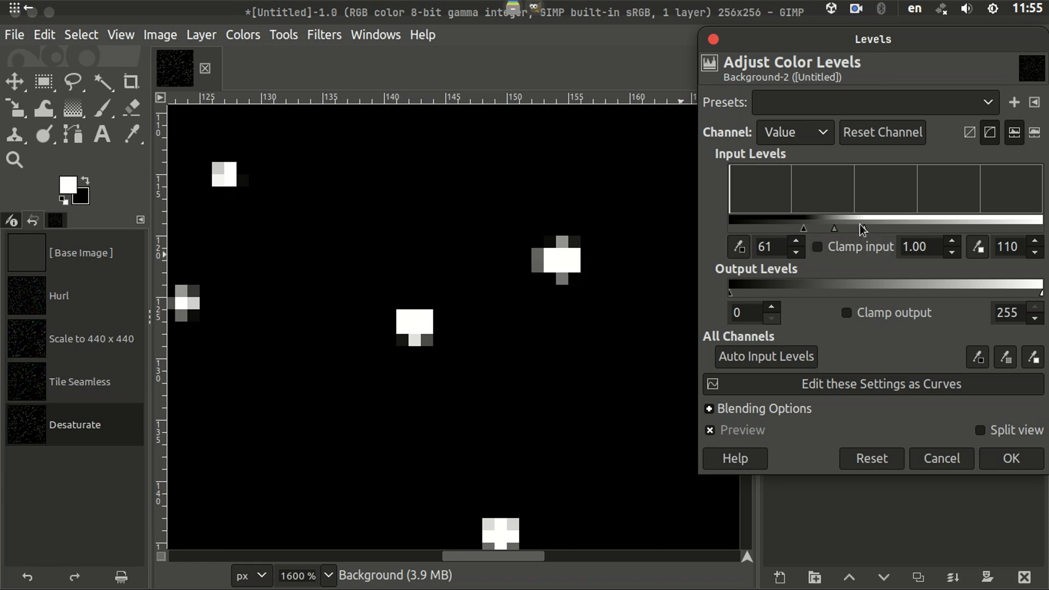
mouse_move(864, 230)
mouse_down()
mouse_move(905, 230)
mouse_move(883, 230)
mouse_up()
click(1030, 457)
- Examine the adjusted dot texture at several zoom levels
ctrl+scroll(541, 401, down, 7)
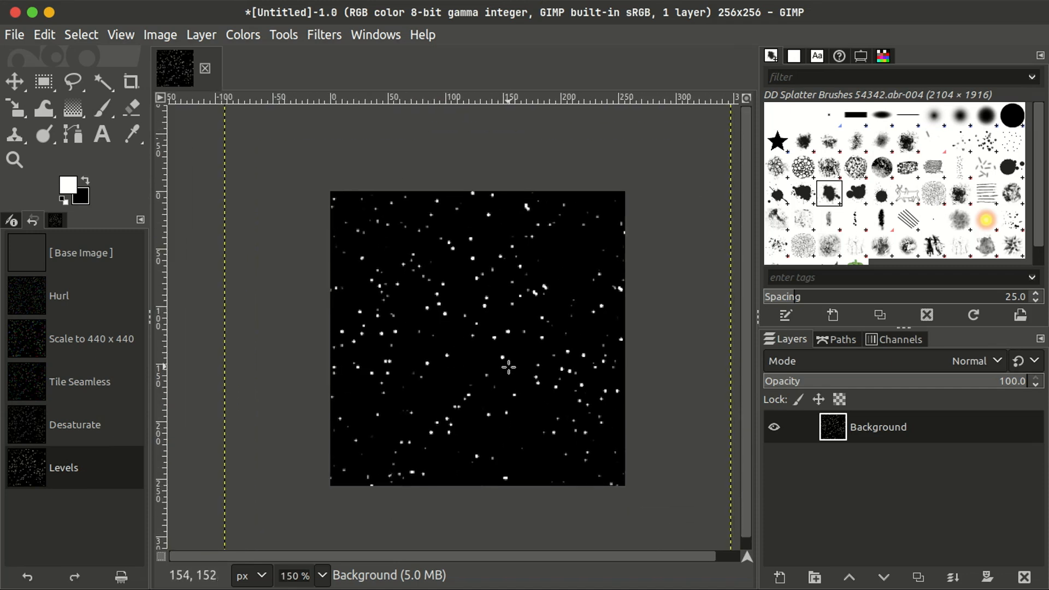
ctrl+scroll(513, 363, down, 3)
ctrl+scroll(513, 363, up, 4)
ctrl+scroll(514, 364, down, 1)
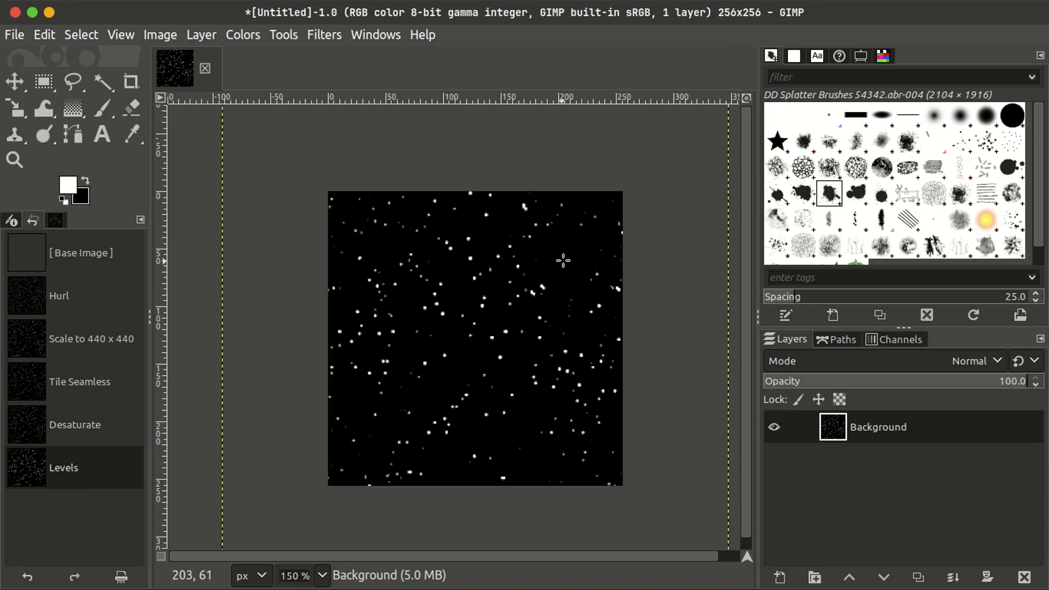
ctrl+scroll(494, 308, up, 1)
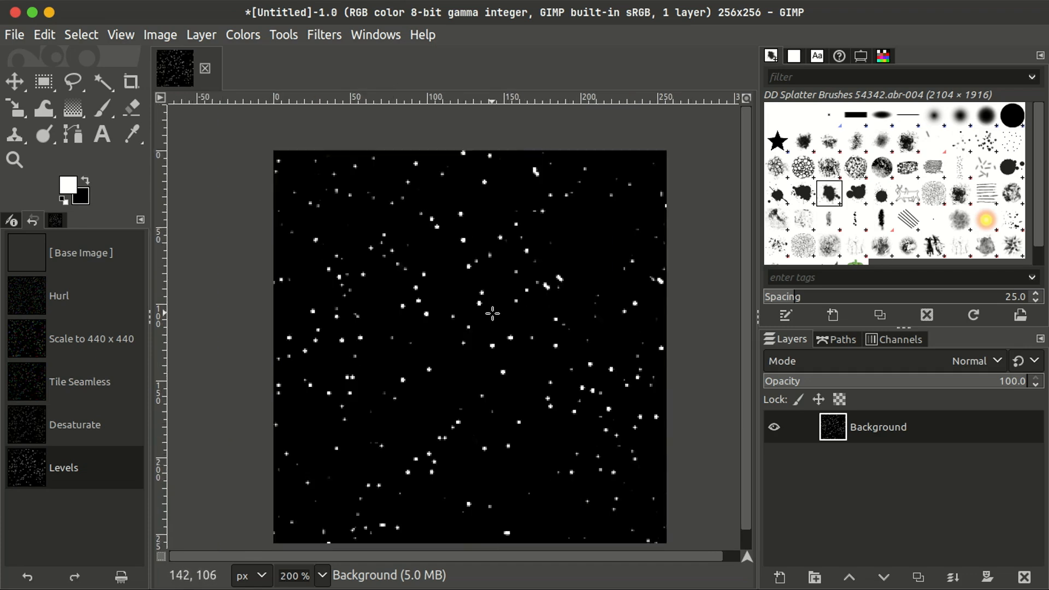
ctrl+scroll(509, 382, up, 3)
ctrl+scroll(510, 382, down, 4)
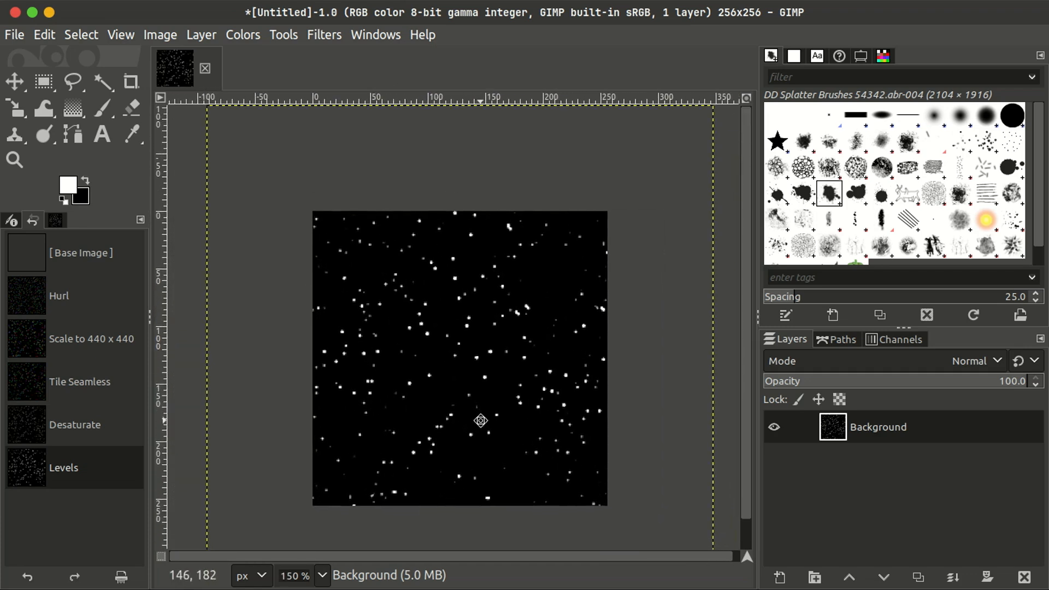
- Export the image as sparkle-mask.png
key(ctrl+shift+e)
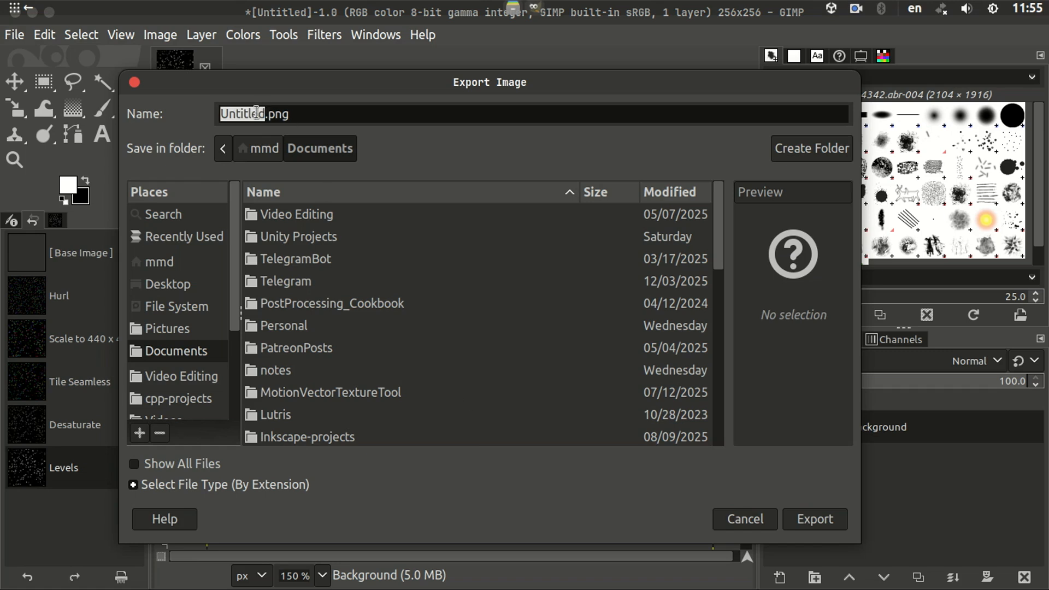
text(snopw)
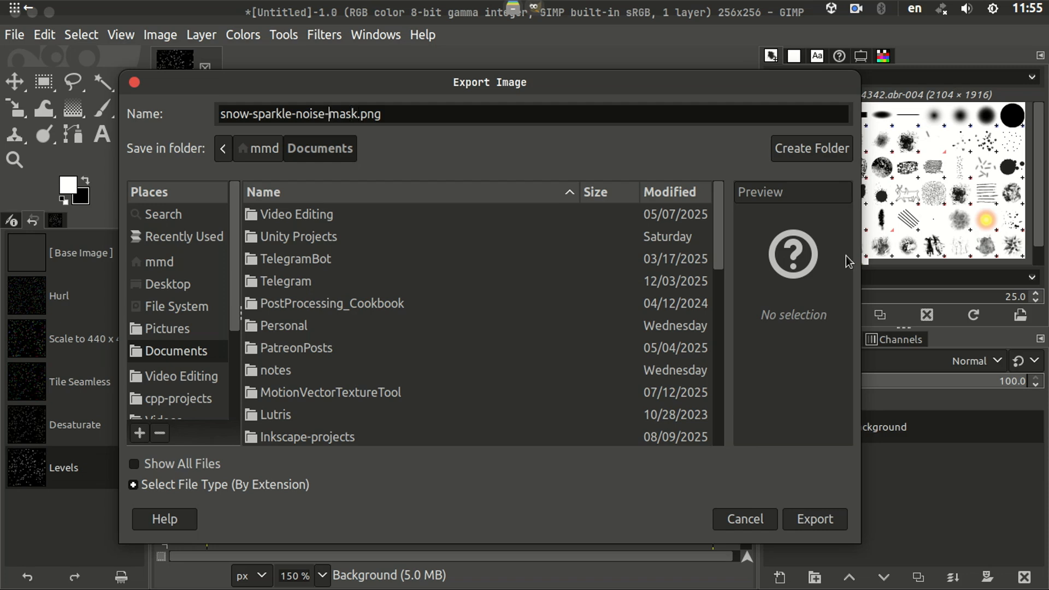
key(BackSpace)
key(BackSpace)
key(BackSpace)
key(BackSpace)
key(BackSpace)
key(BackSpace)
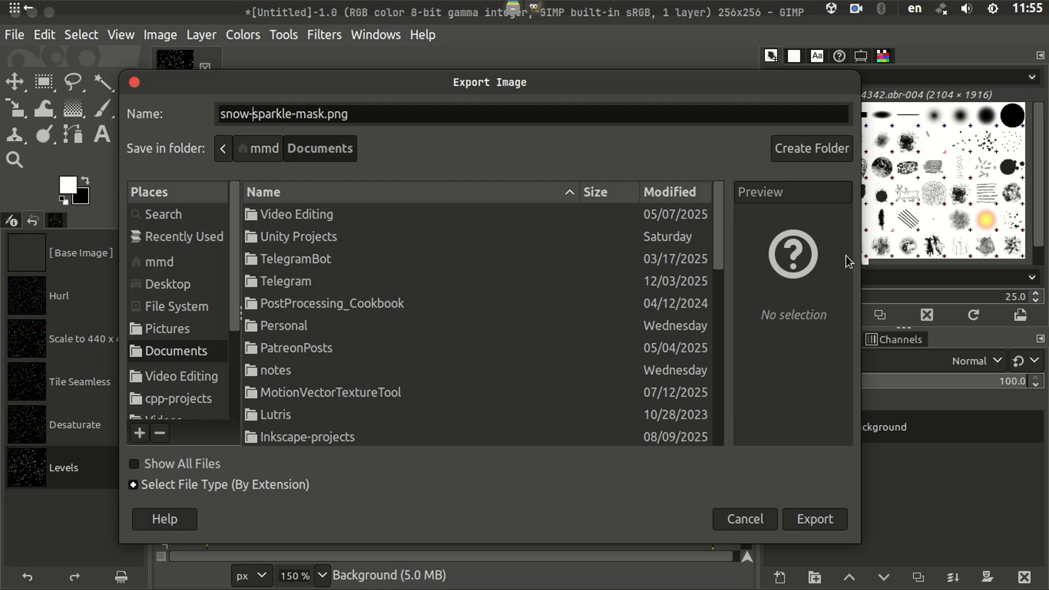
key(BackSpace)
key(BackSpace)
key(BackSpace)
key(BackSpace)
key(BackSpace)
key(Return)
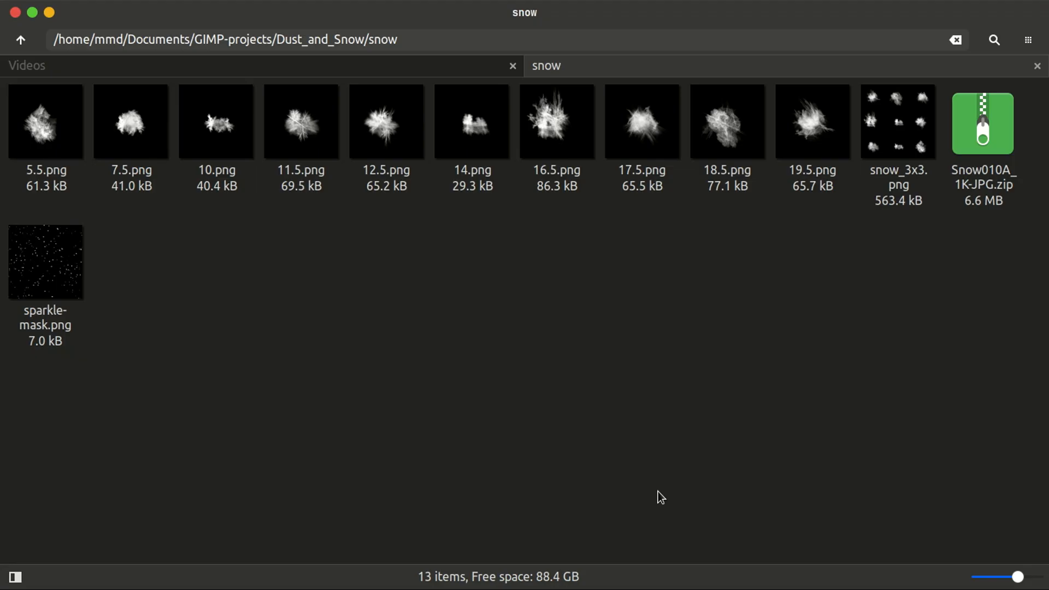
- In the file manager's snow folder, extract the Snow010A_1K-JPG.zip archive in place
drag(1011, 295, 987, 163)
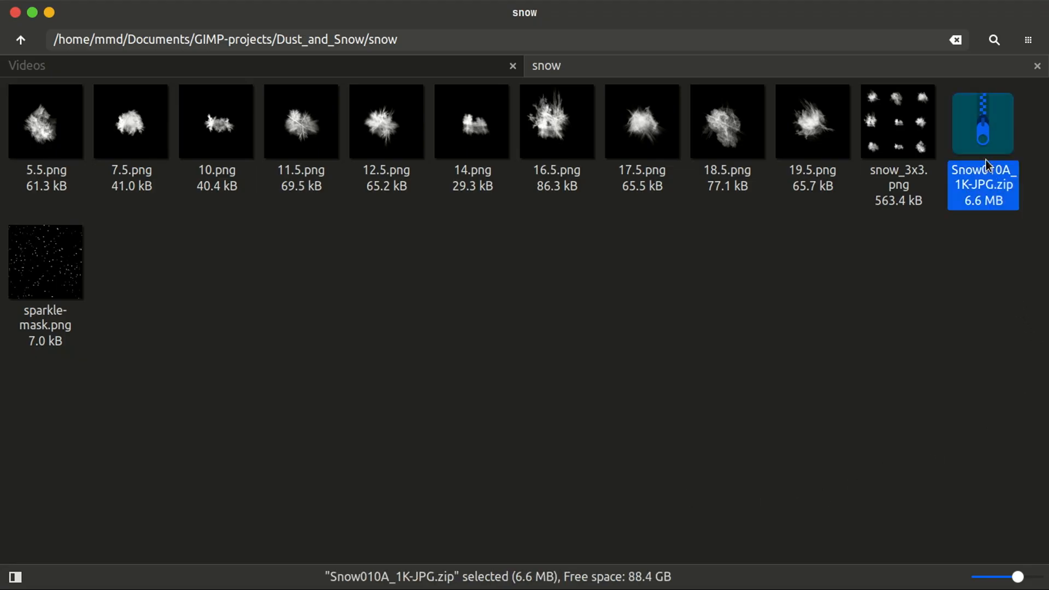
right_click(986, 161)
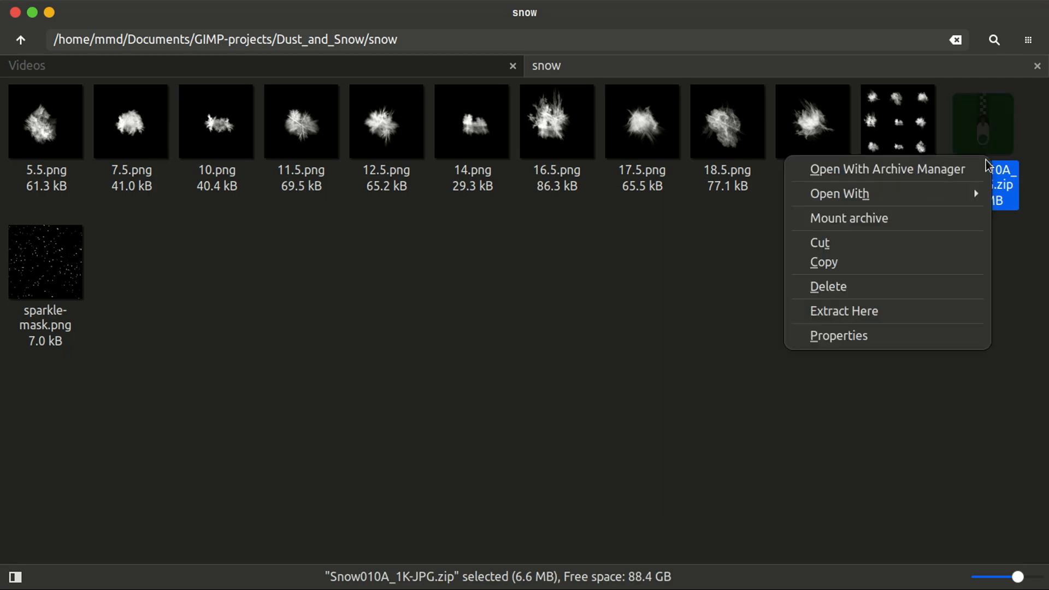
key(Up)
key(Up)
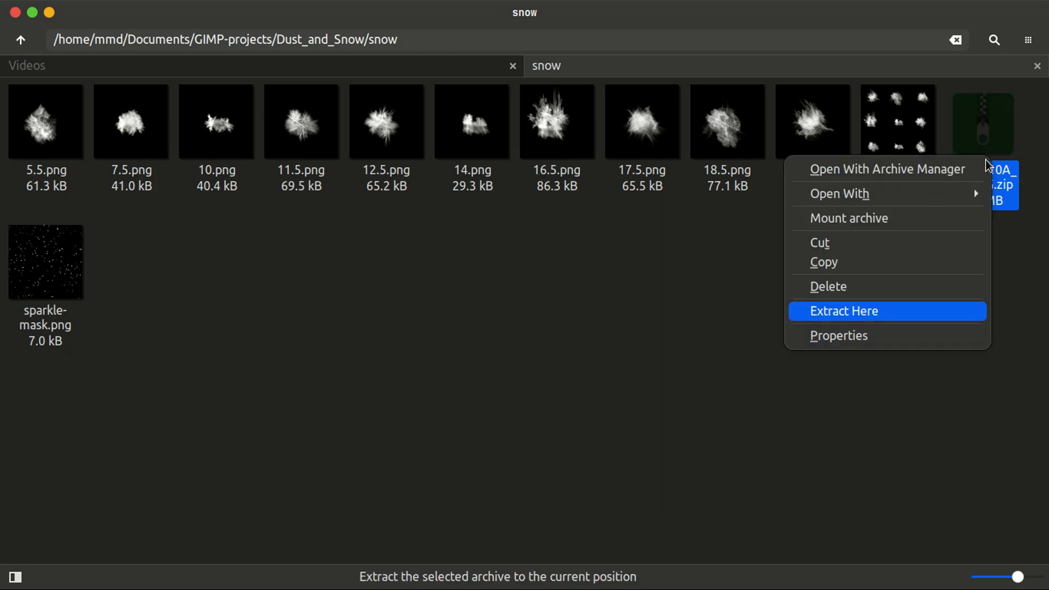
key(Return)
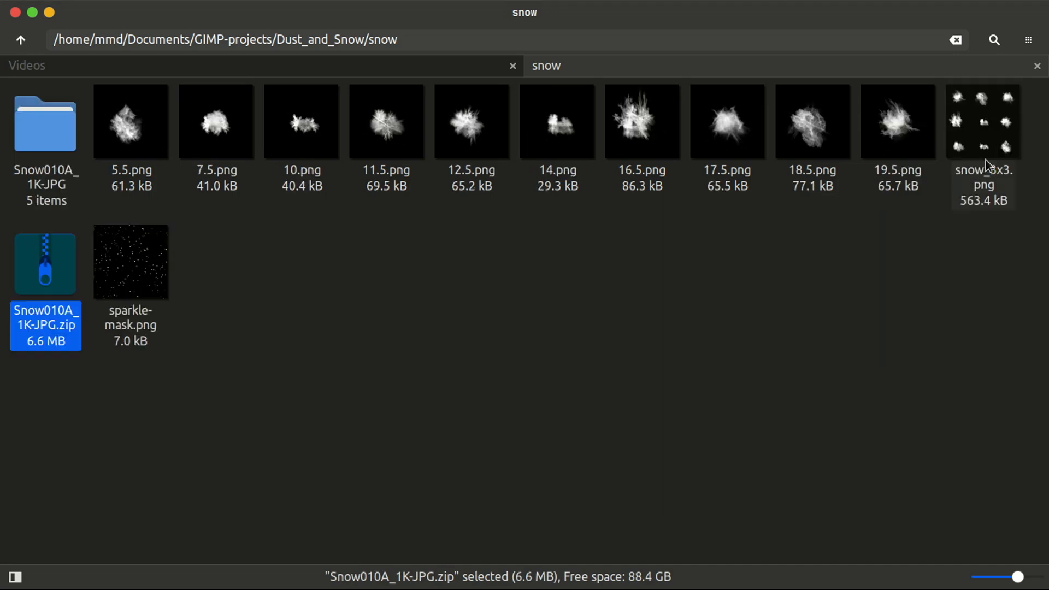
- Permanently delete the Snow010A_1K-JPG.zip archive and open the extracted Snow010A_1K-JPG folder
key(shift+Delete)
key(Return)
key(Return)
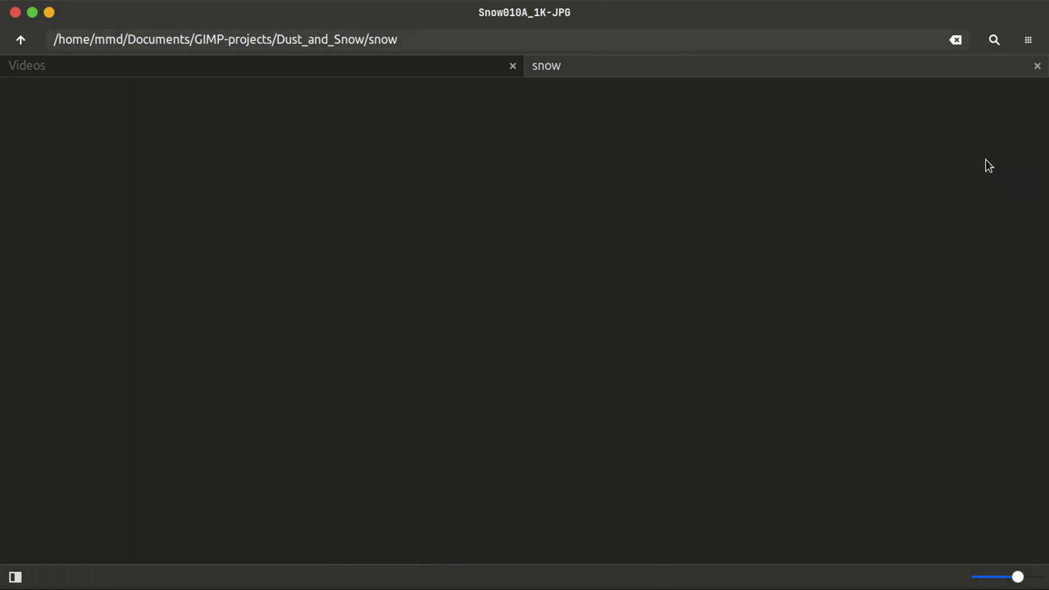
- Preview the snow material image Snow010A.png in the image viewer and return to the folder
key(Right)
key(Return)
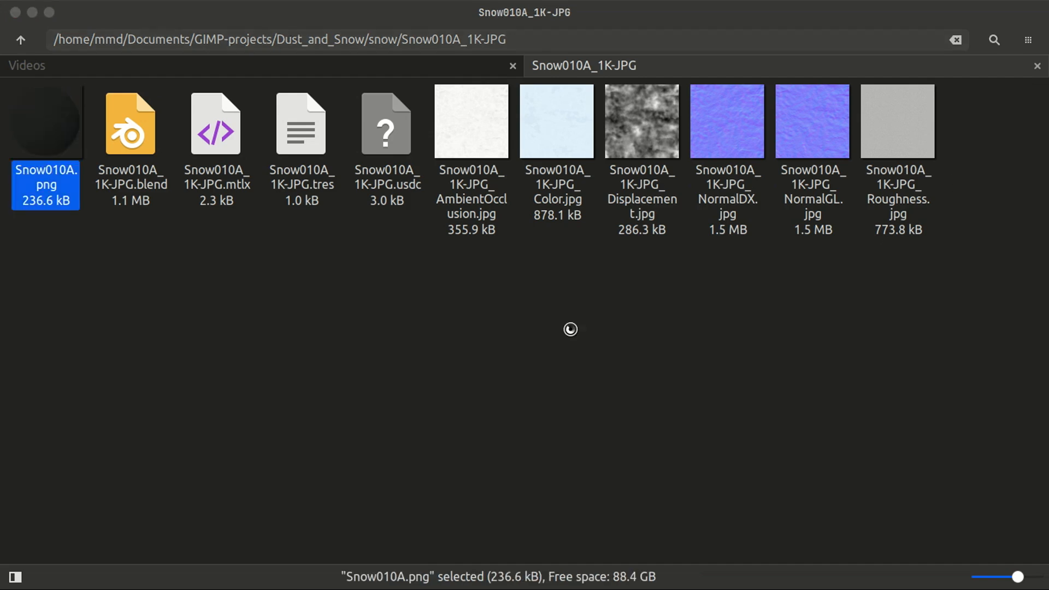
scroll(567, 342, up, 5)
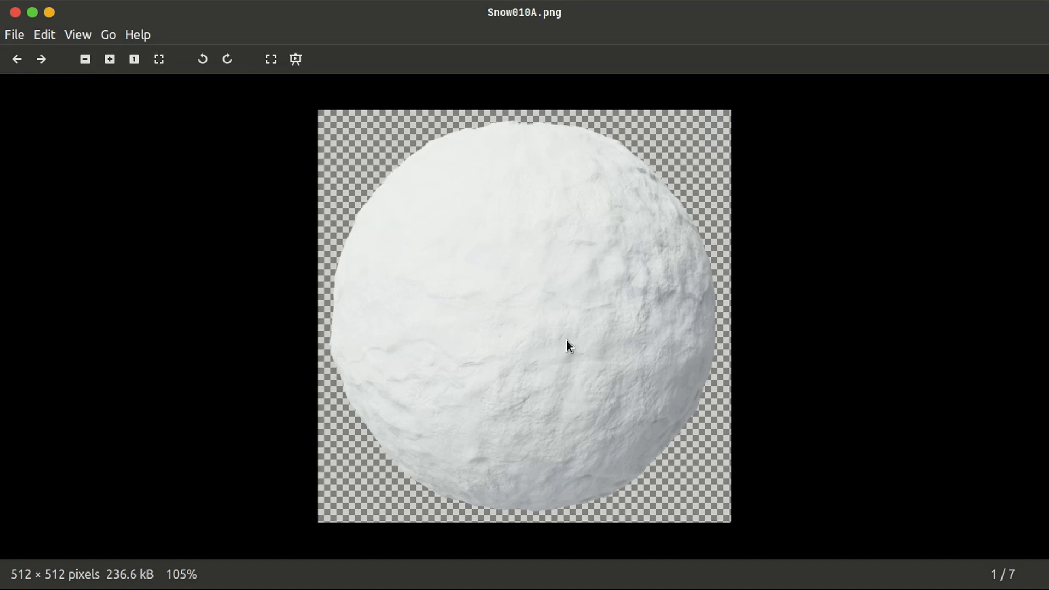
scroll(565, 379, up, 1)
key(Escape)
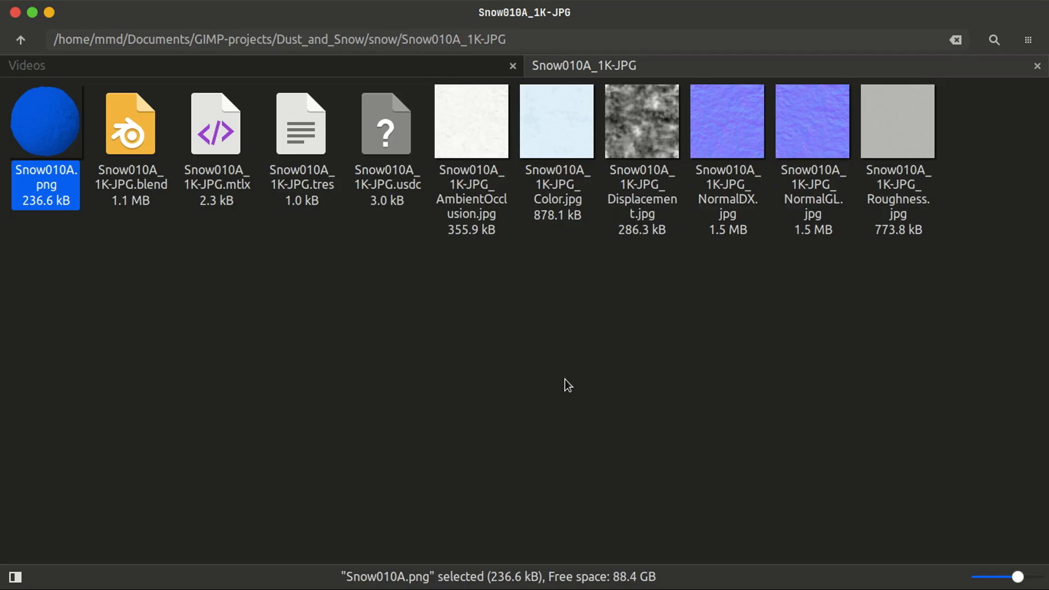
- Permanently delete Snow010A.png and the .blend, .mtlx, .tres and .usdc files from the Snow010A_1K-JPG folder
key(shift+Right)
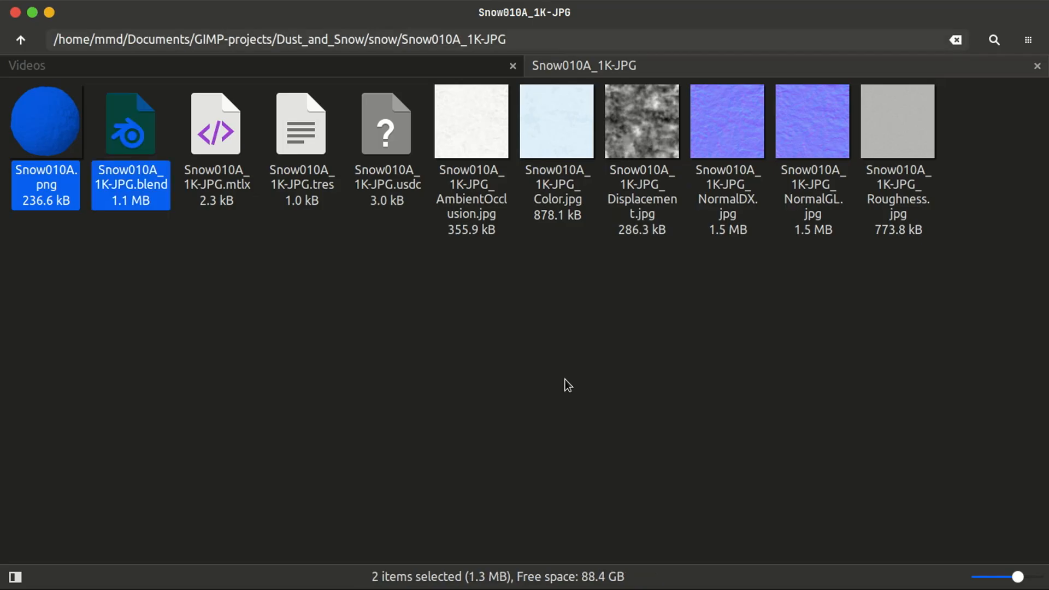
key(shift+Right)
key(shift+Right)
key(shift+Right)
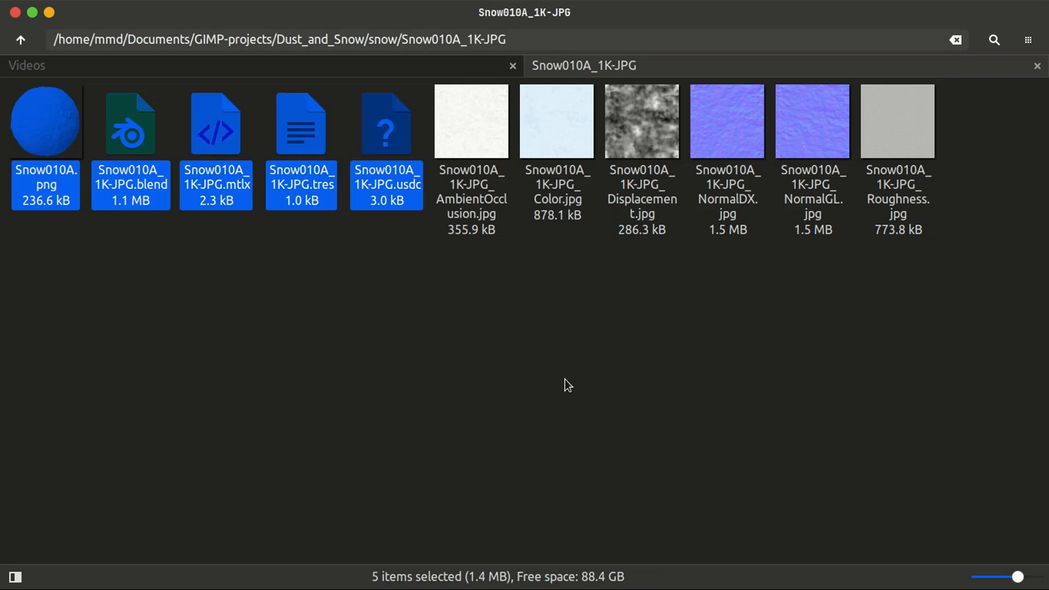
key(shift+Delete)
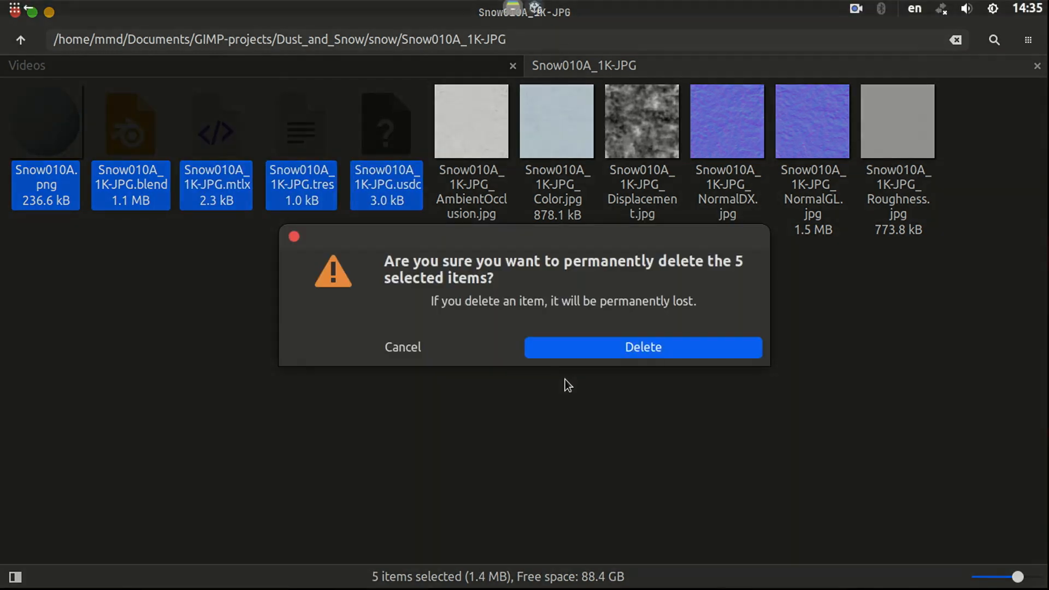
key(Return)
- Compare the NormalGL and NormalDX snow normal maps in the image viewer, and return to the folder
key(Right)
key(Right)
key(Right)
key(Right)
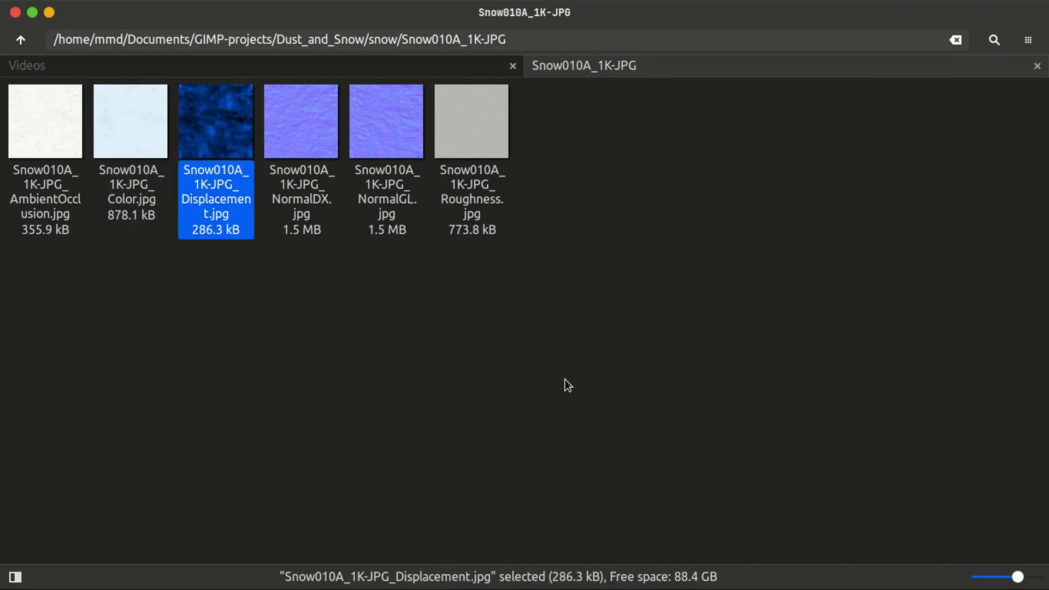
key(Return)
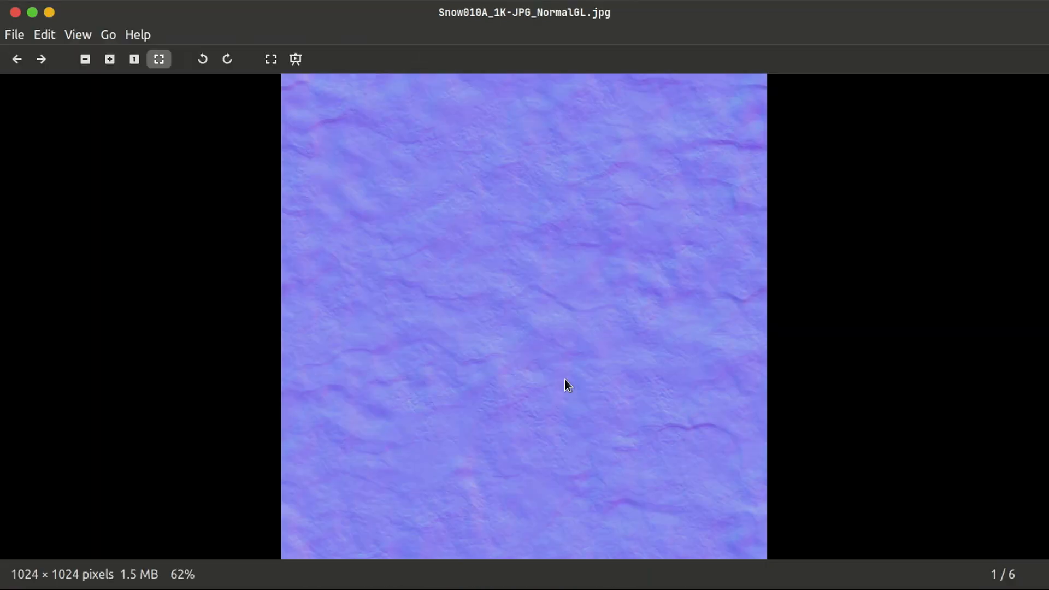
key(Left)
key(Right)
key(Left)
key(Right)
key(Escape)
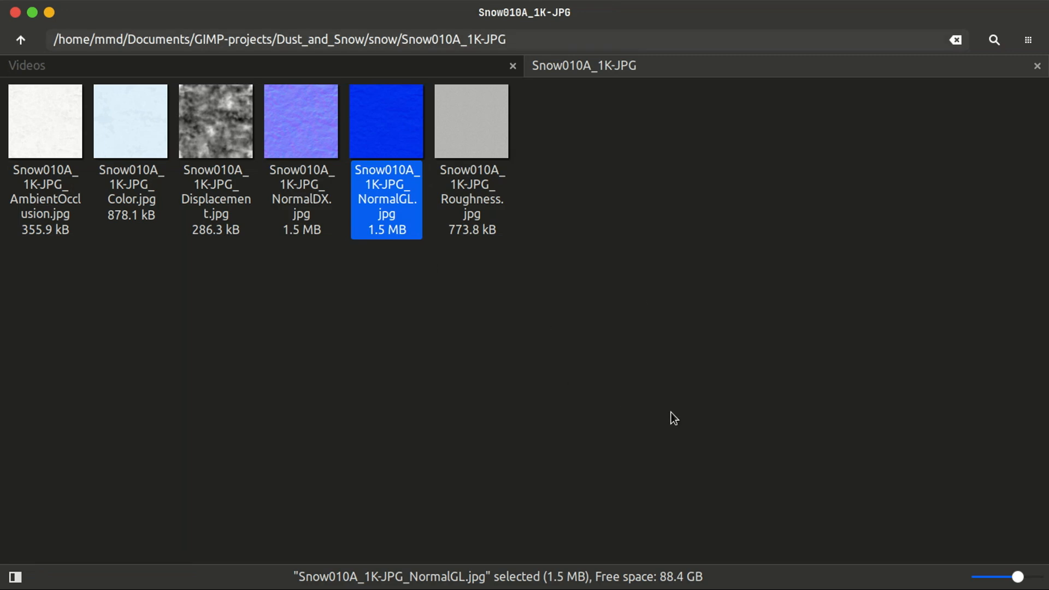
- Permanently delete Snow010A_1K-JPG_NormalDX.jpg and select Snow010A_1K-JPG_NormalGL.jpg
key(Left)
key(Right)
key(Left)
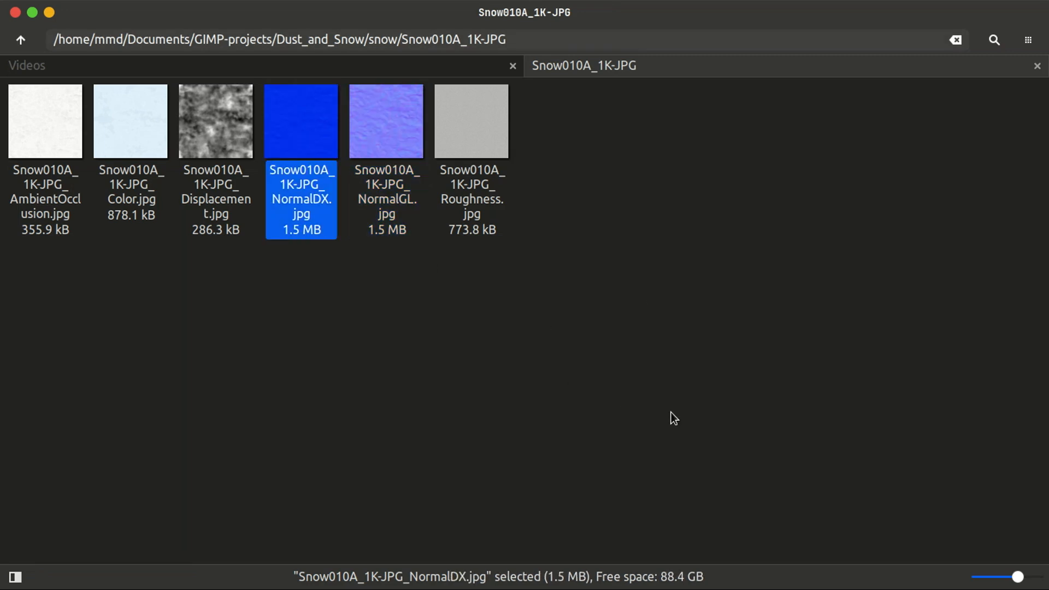
key(shift+Delete)
key(Return)
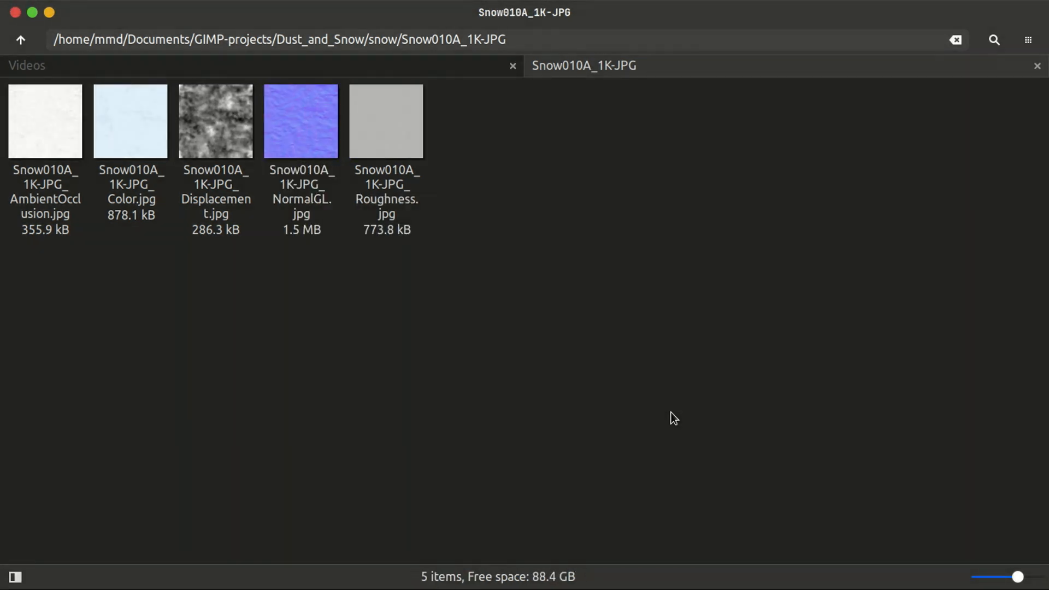
key(Right)
key(Left)
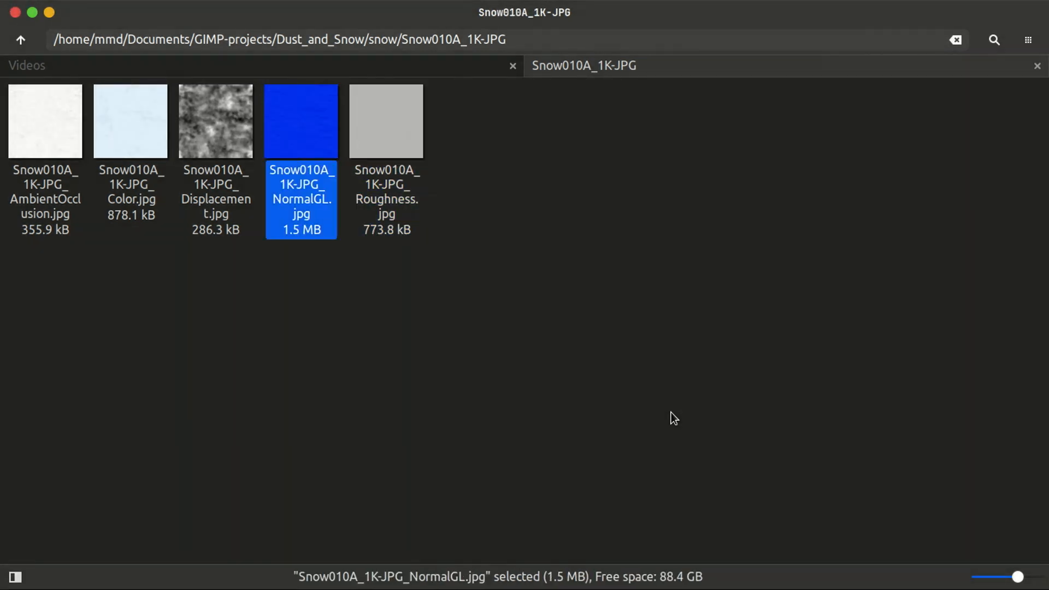
- Look over the remaining AmbientOcclusion, Color, Displacement, NormalGL and Roughness textures in the Snow010A_1K-JPG folder
key(Right)
key(Left)
key(Left)
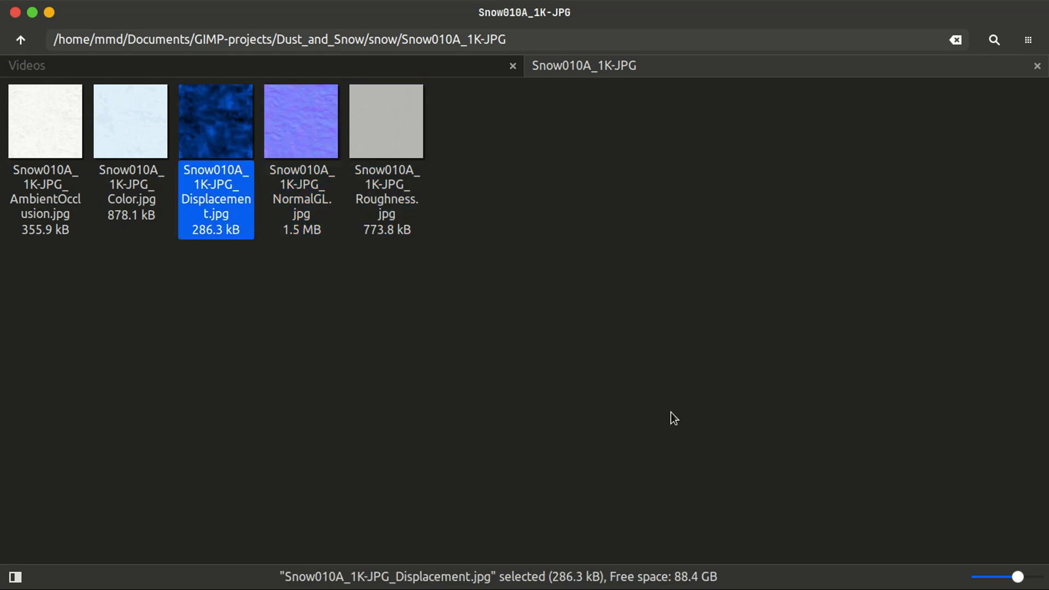
key(Left)
key(Left)
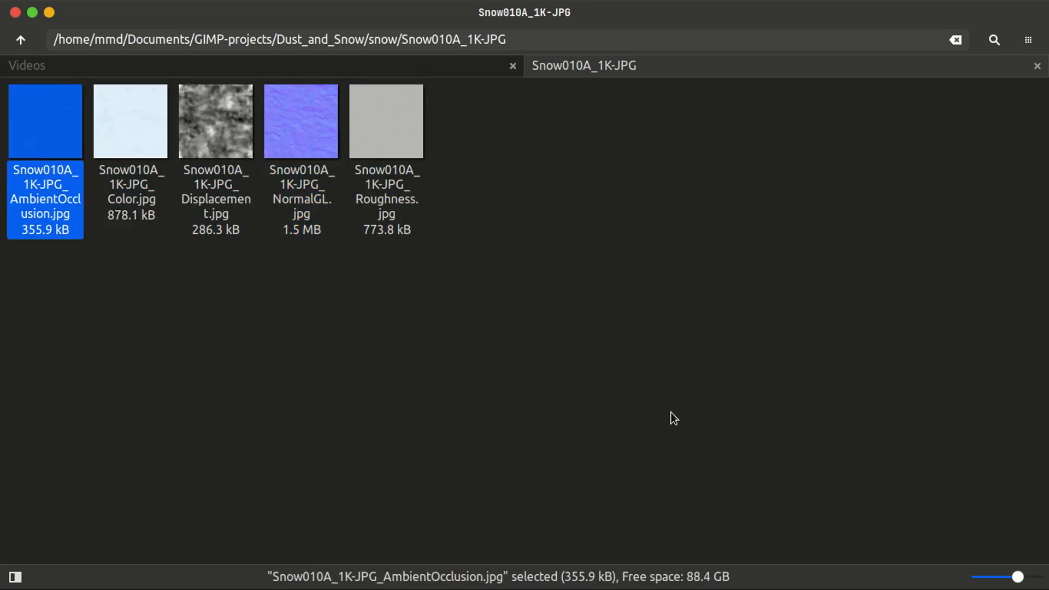
key(Right)
key(Right)
key(Right)
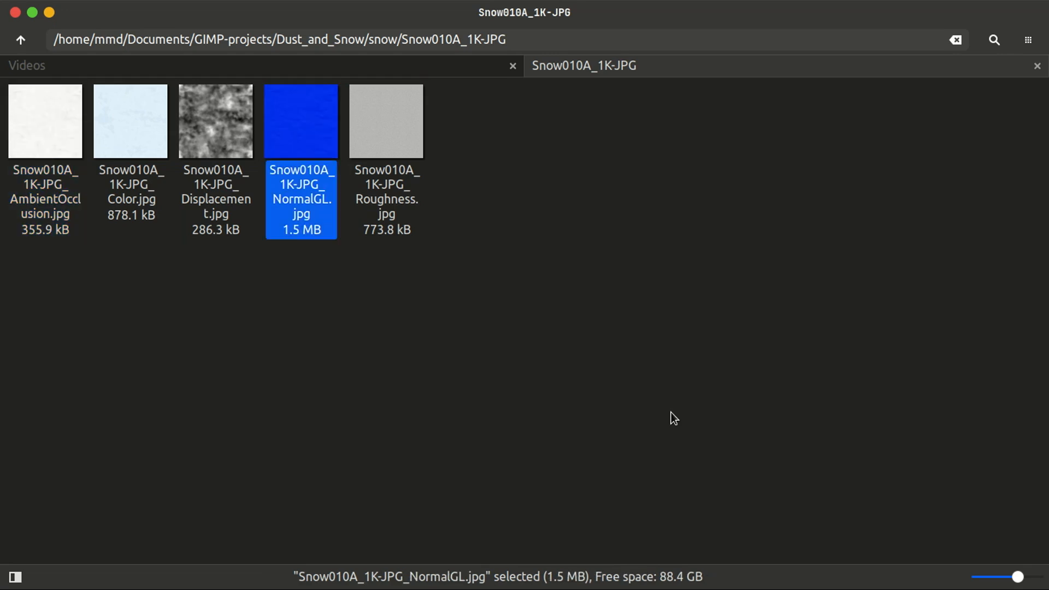
key(Left)
key(Right)
key(Left)
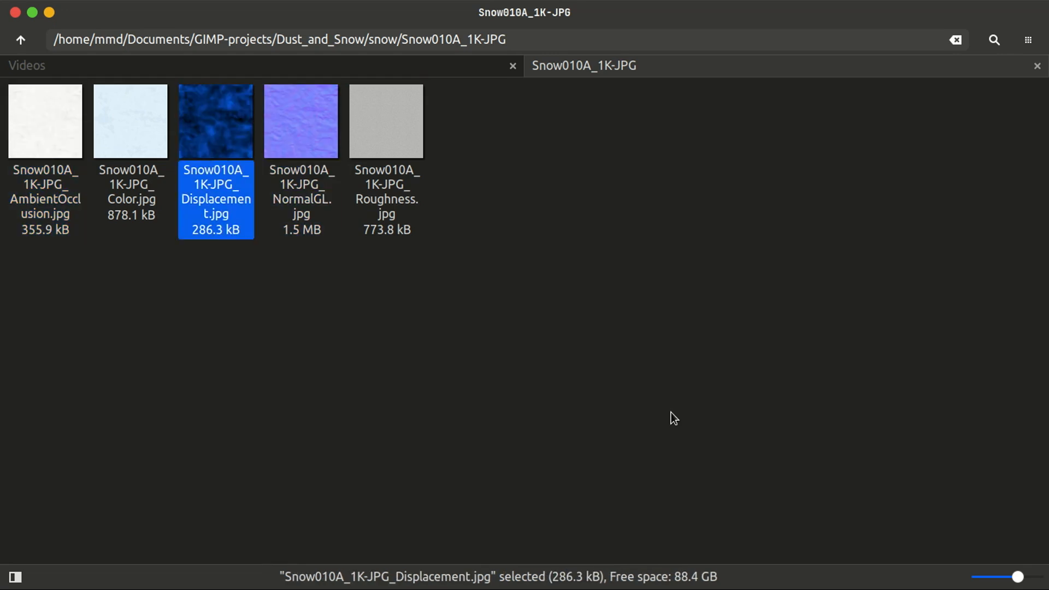
key(Right)
key(Left)
- Open Snow010A_1K-JPG_Roughness.jpg in GNU Image Manipulation Program from the file manager
key(Right)
key(Right)
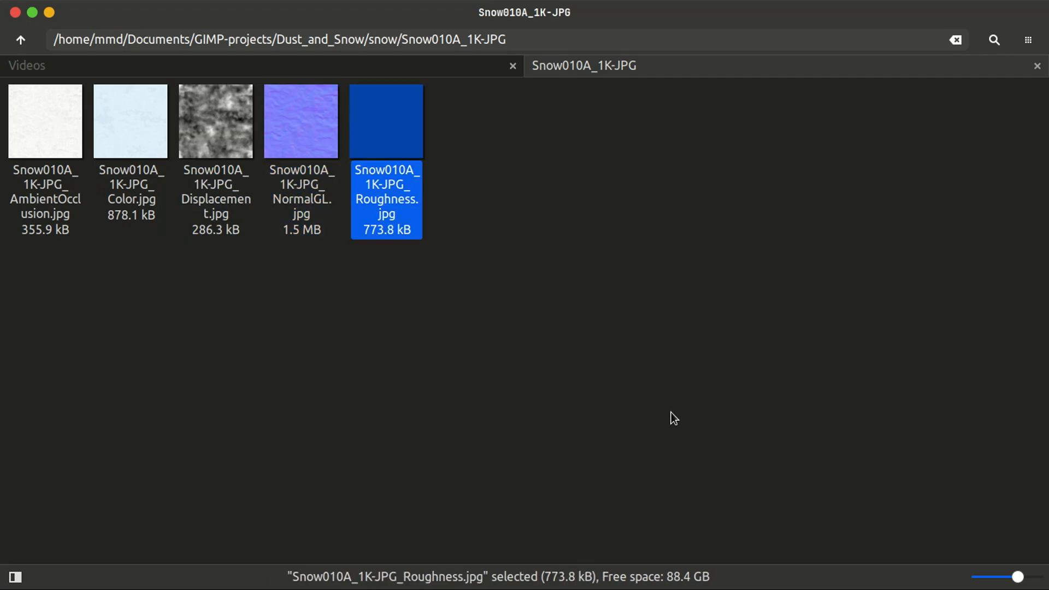
key(shift+F10)
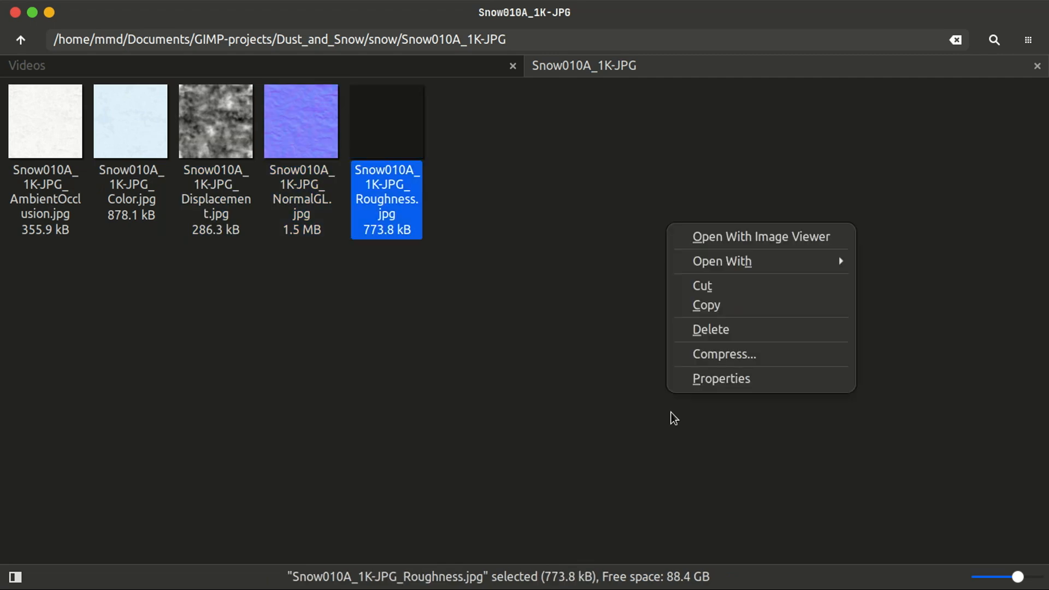
key(Down)
key(Down)
key(Right)
key(Down)
key(Down)
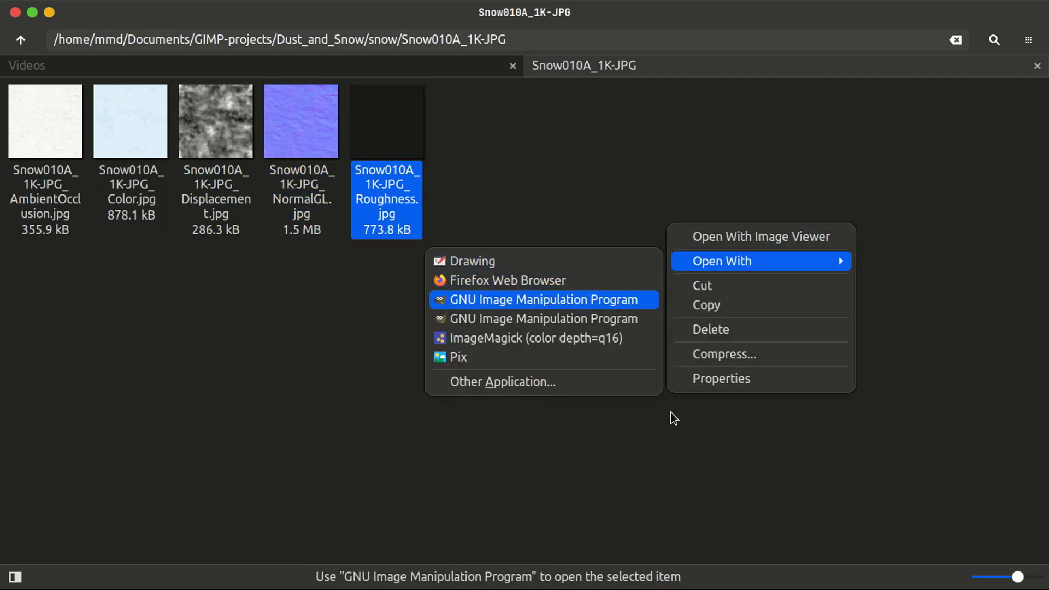
key(Return)
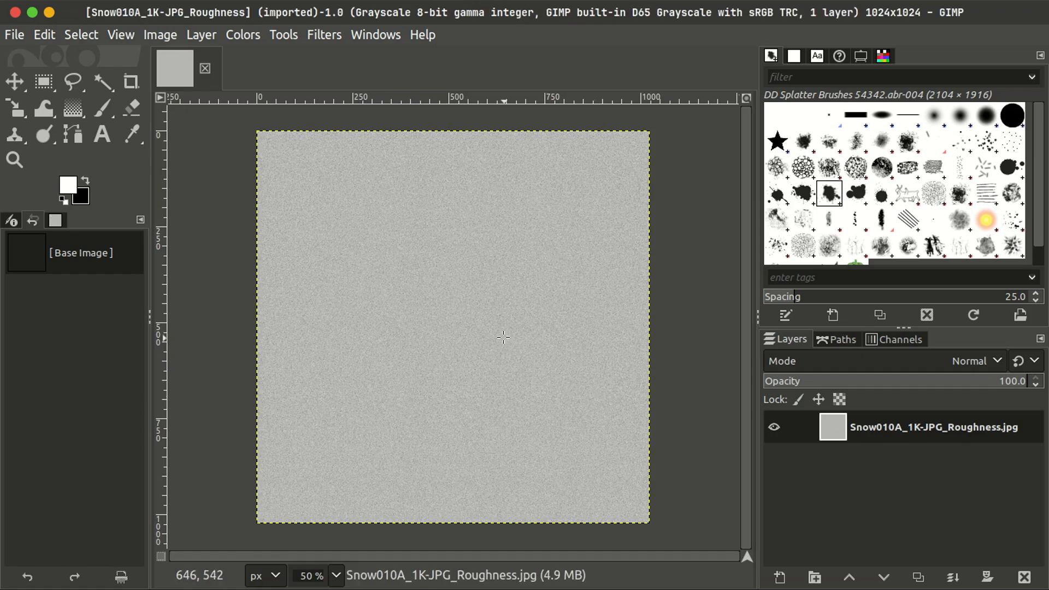
- Apply Linear Invert to the roughness texture, compare it with the base image, and keep the inverted version
ctrl+scroll(503, 337, up, 6)
ctrl+scroll(503, 337, down, 3)
ctrl+scroll(502, 334, up, 5)
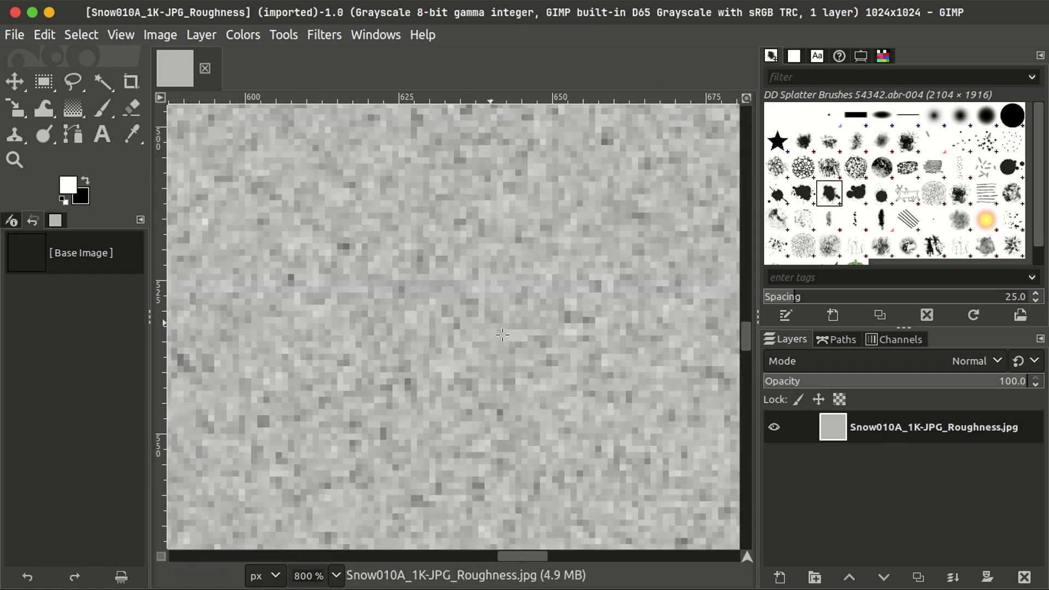
ctrl+scroll(503, 335, up, 4)
ctrl+scroll(507, 338, down, 2)
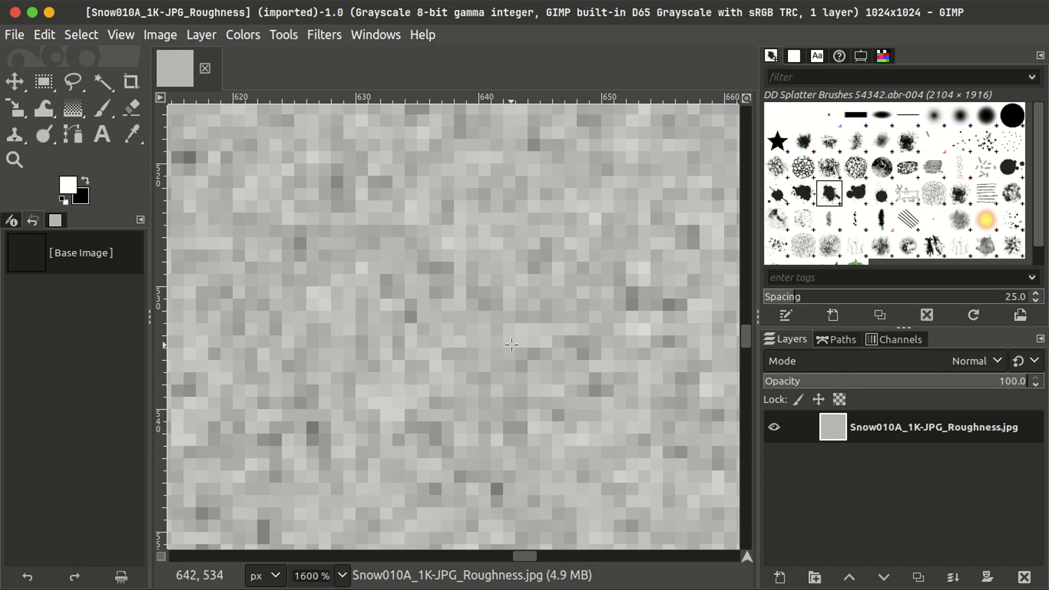
ctrl+scroll(511, 344, up, 1)
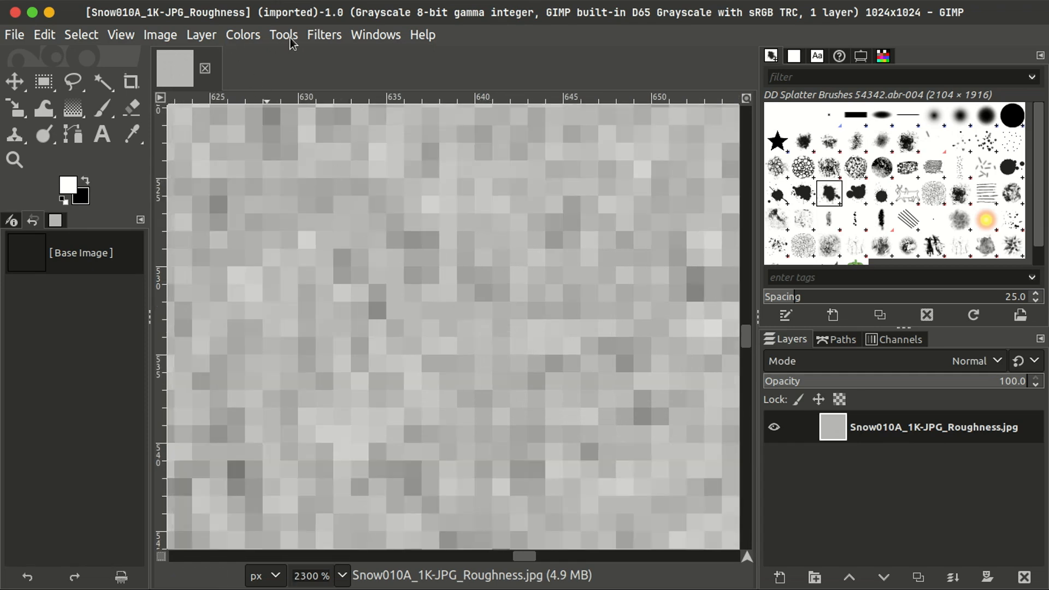
click(246, 36)
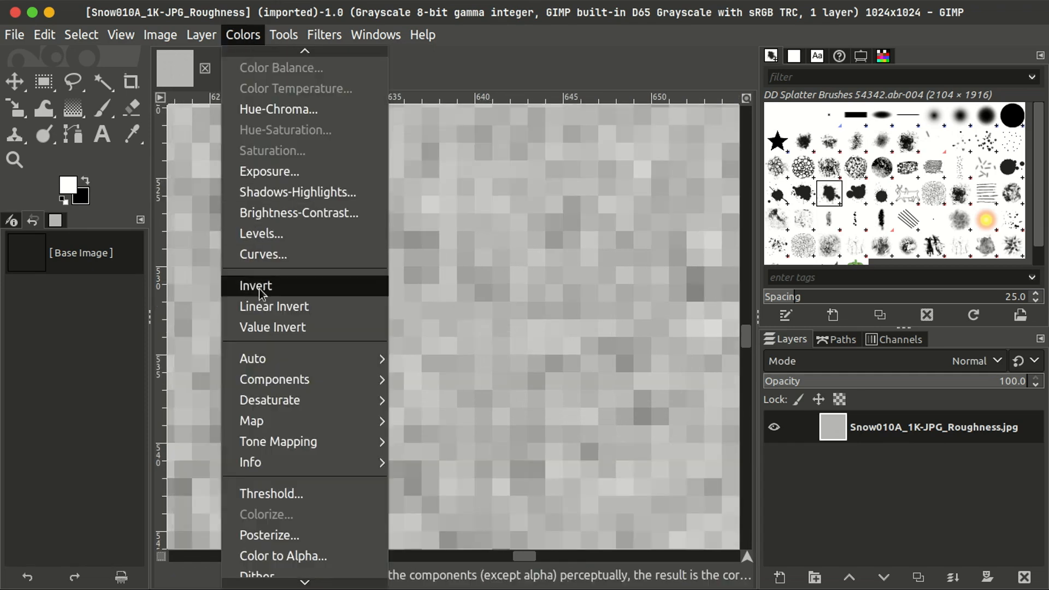
click(276, 306)
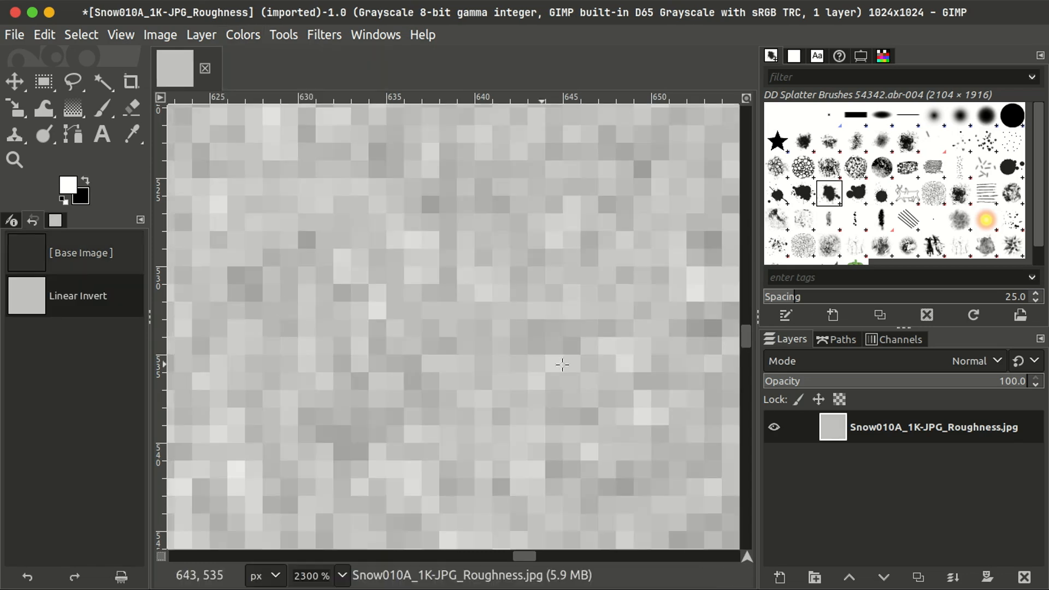
key(ctrl+z)
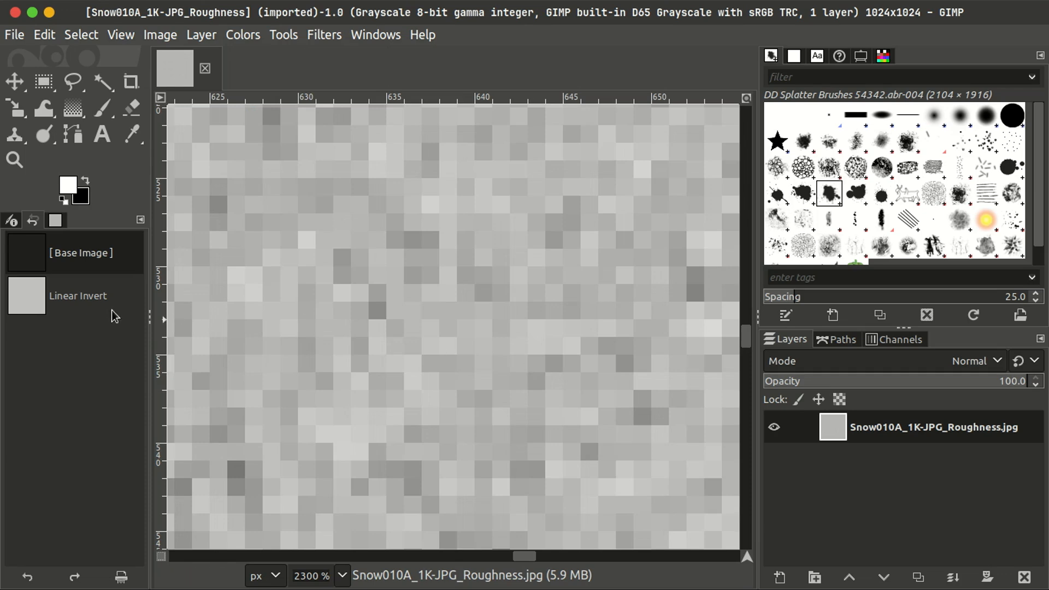
click(26, 307)
key(shift+ctrl+j)
- Add Snow010A_1K-JPG_AmbientOcclusion.jpg as a layer above the inverted roughness layer
key(alt+Tab)
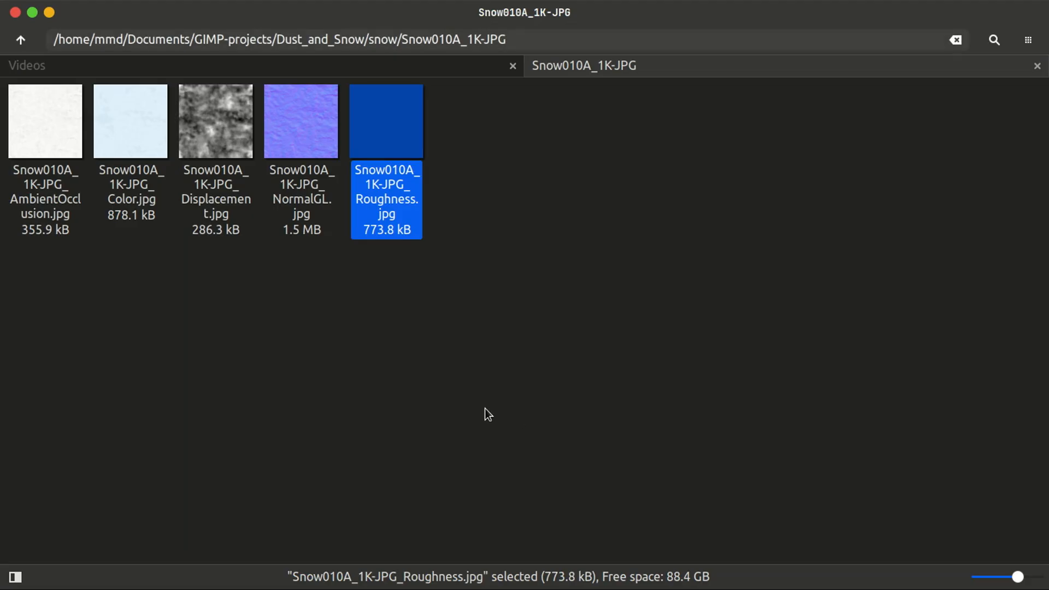
click(304, 411)
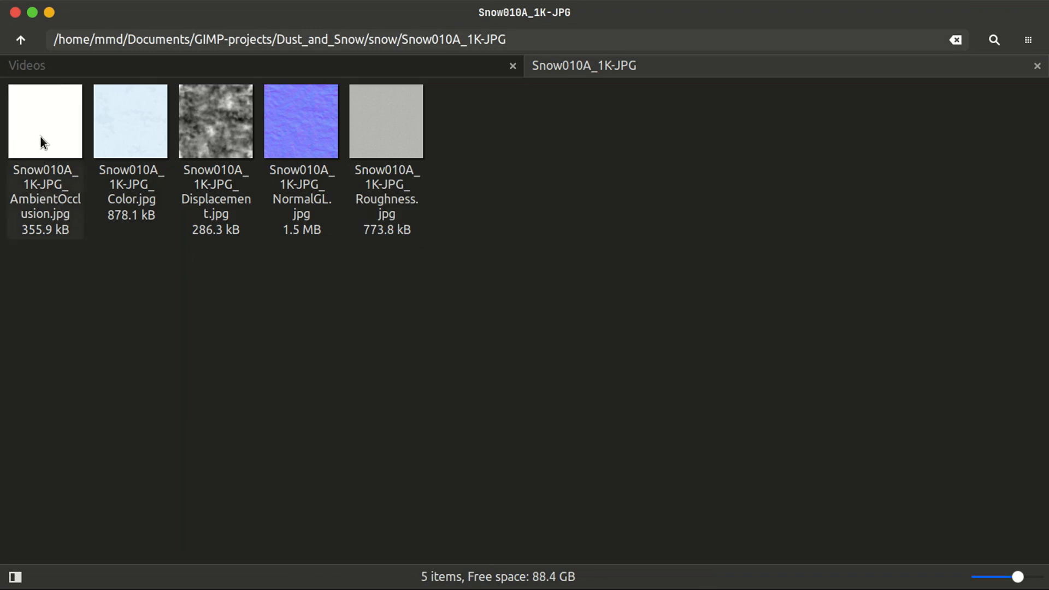
key(alt+Tab)
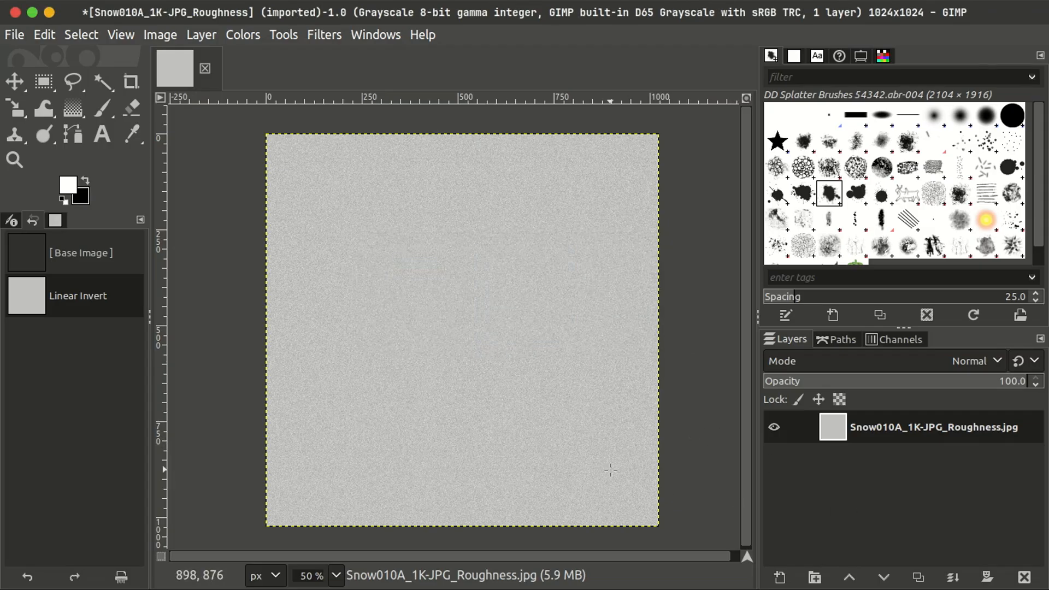
key(ctrl+alt+o)
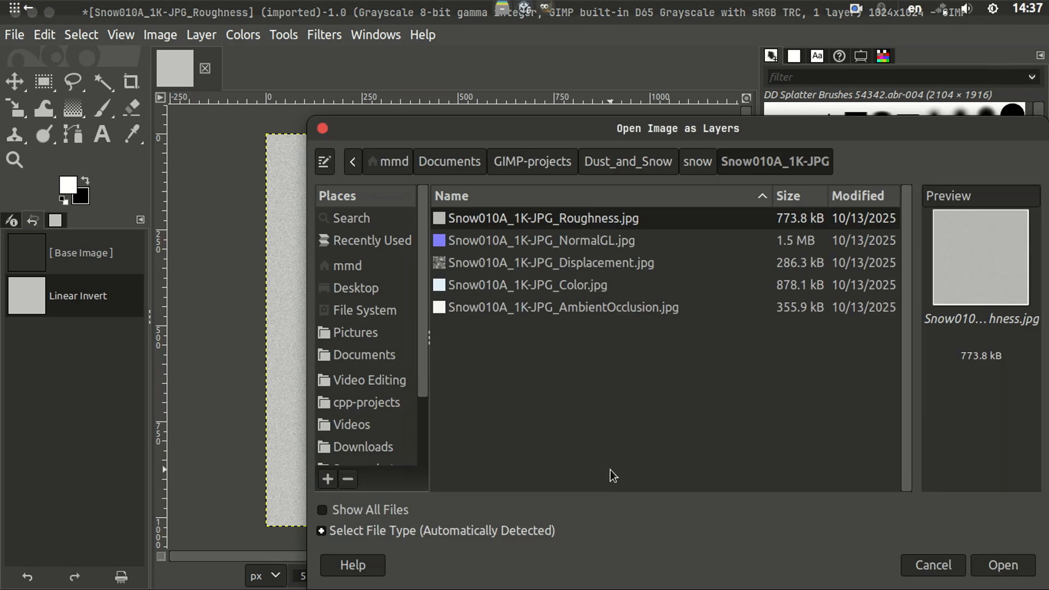
double_click(585, 307)
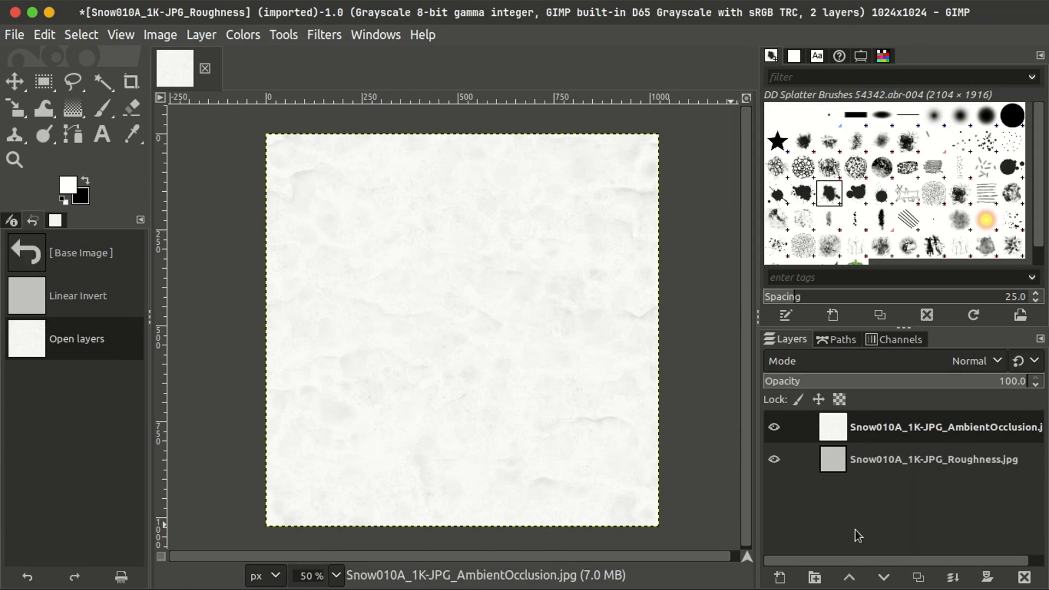
- Add a 1024 x 1024 px layer filled with the black background color and move it below the other two layers
click(779, 577)
click(975, 570)
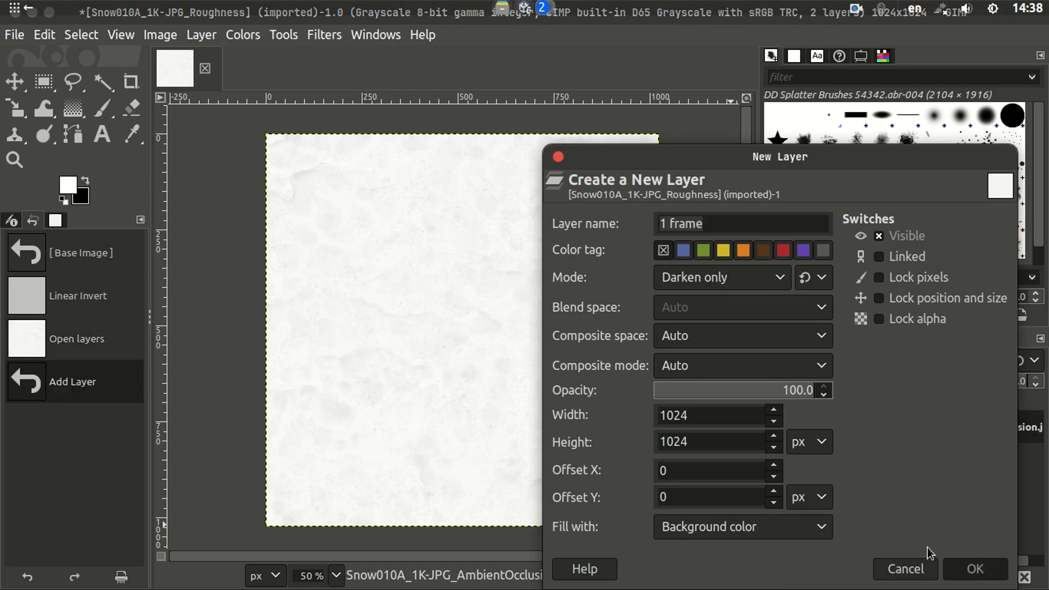
click(891, 581)
click(891, 580)
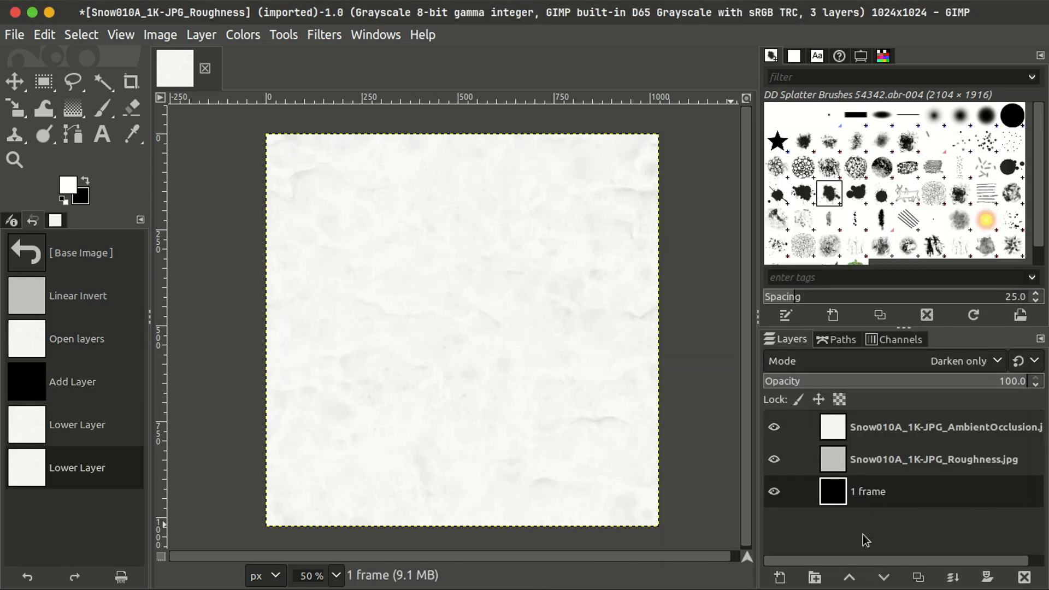
- Compose an RGB image with ambient occlusion as red, inverted roughness as green and the black 1 frame layer as blue
click(243, 34)
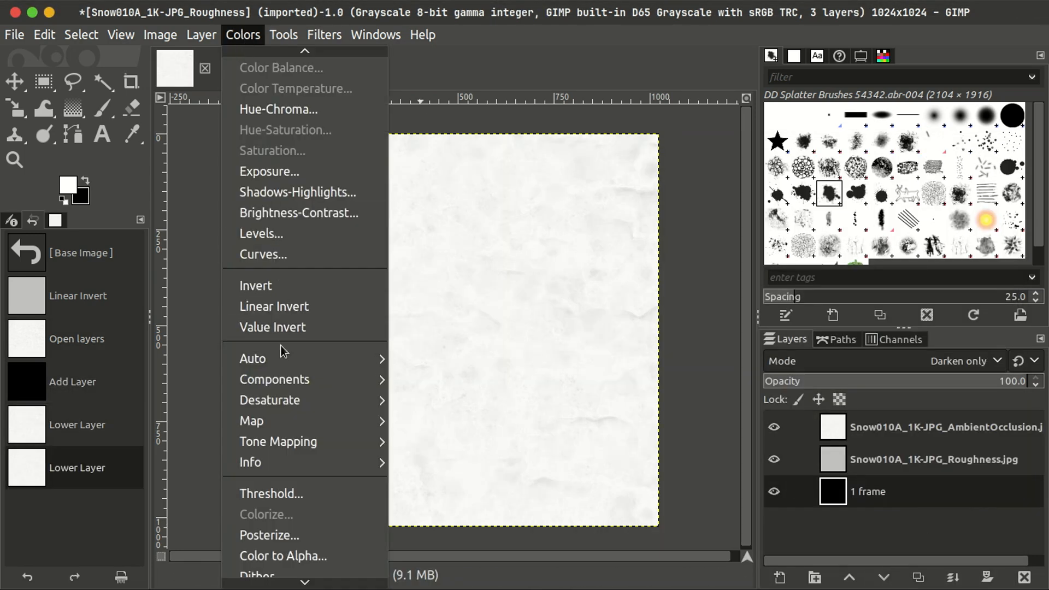
mouse_move(303, 380)
click(471, 442)
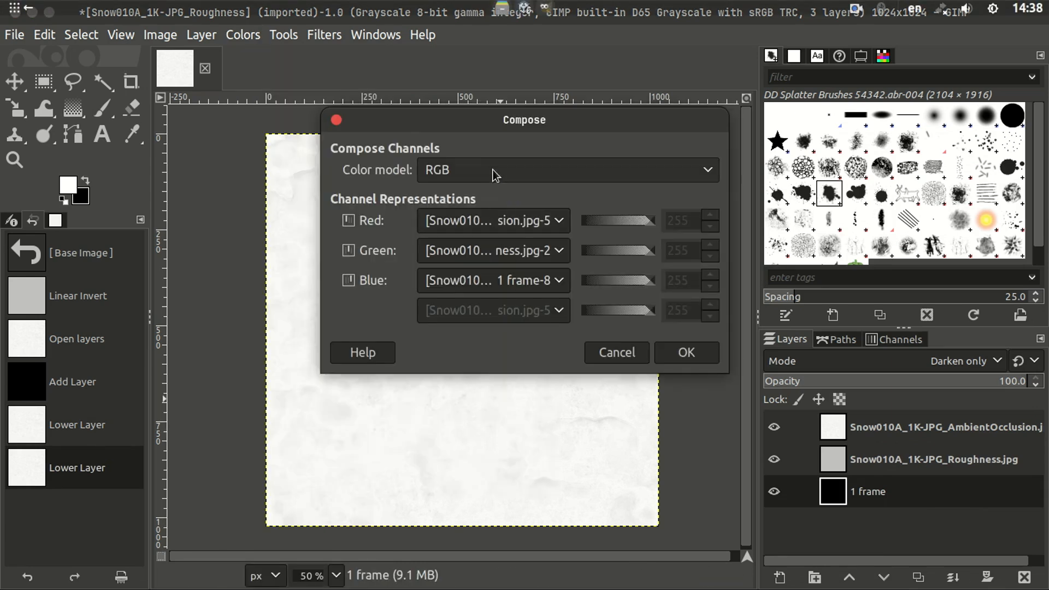
click(504, 280)
click(507, 280)
click(687, 354)
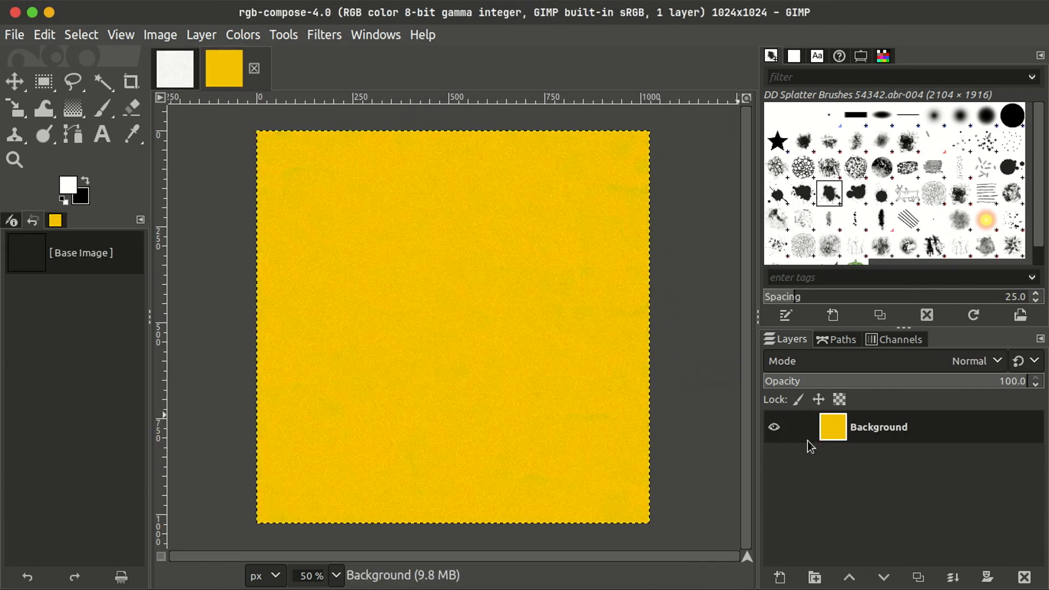
- Check the composed image's red and green channels separately by toggling the visibility of its color channels
click(901, 340)
click(777, 425)
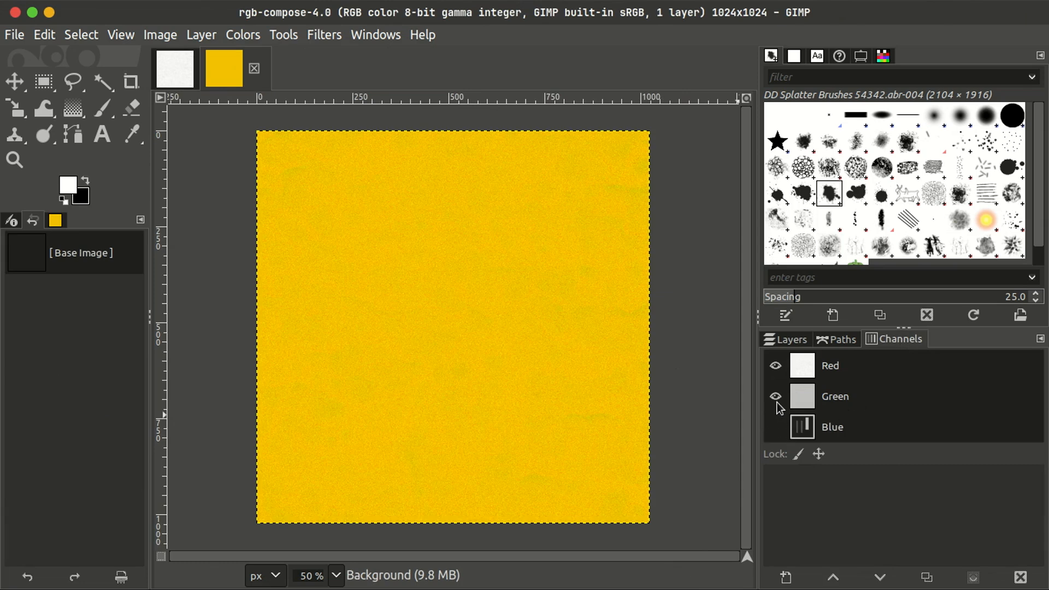
click(777, 404)
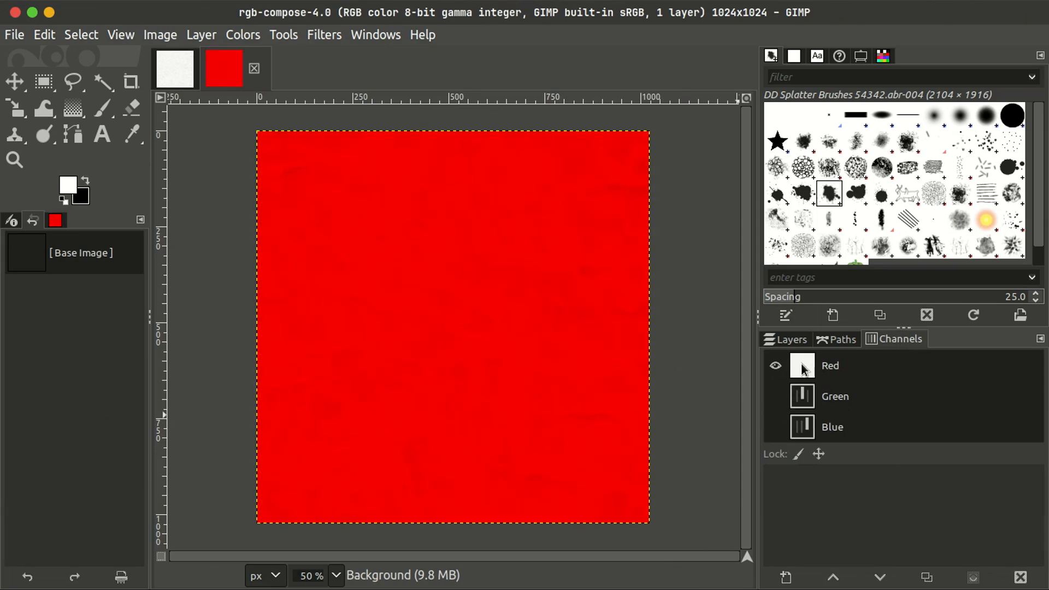
click(775, 367)
click(775, 367)
click(776, 397)
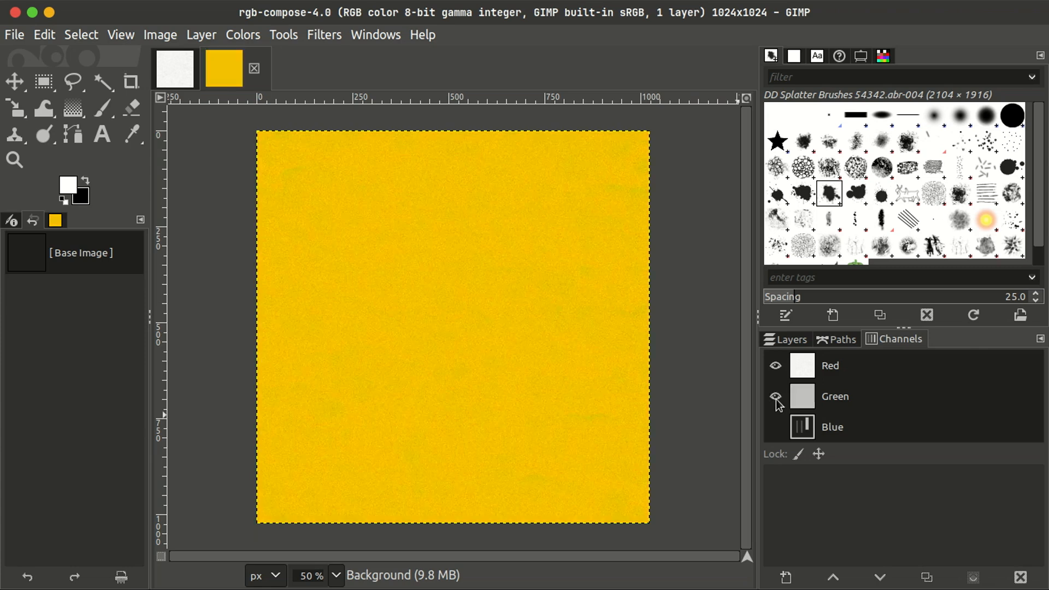
click(775, 368)
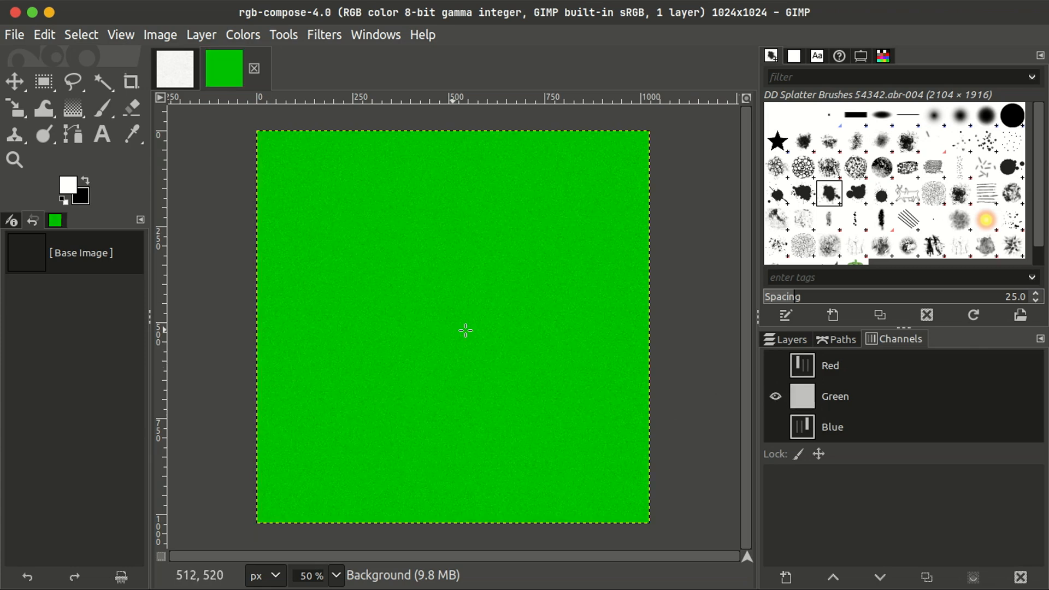
click(775, 367)
click(775, 426)
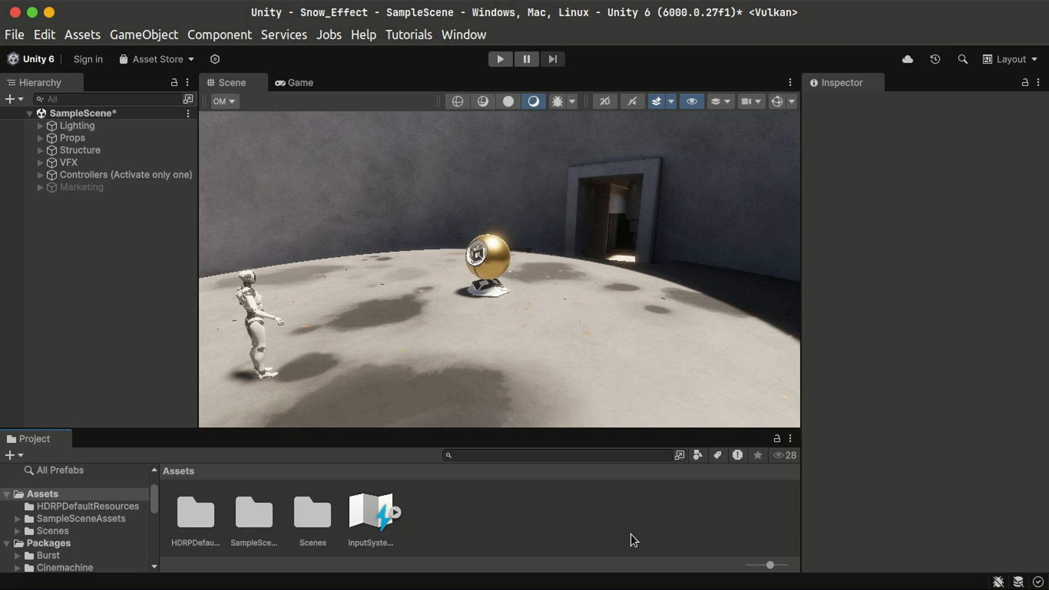
- In Unity, deactivate the VFX object in SampleScene and clear the selection
click(94, 162)
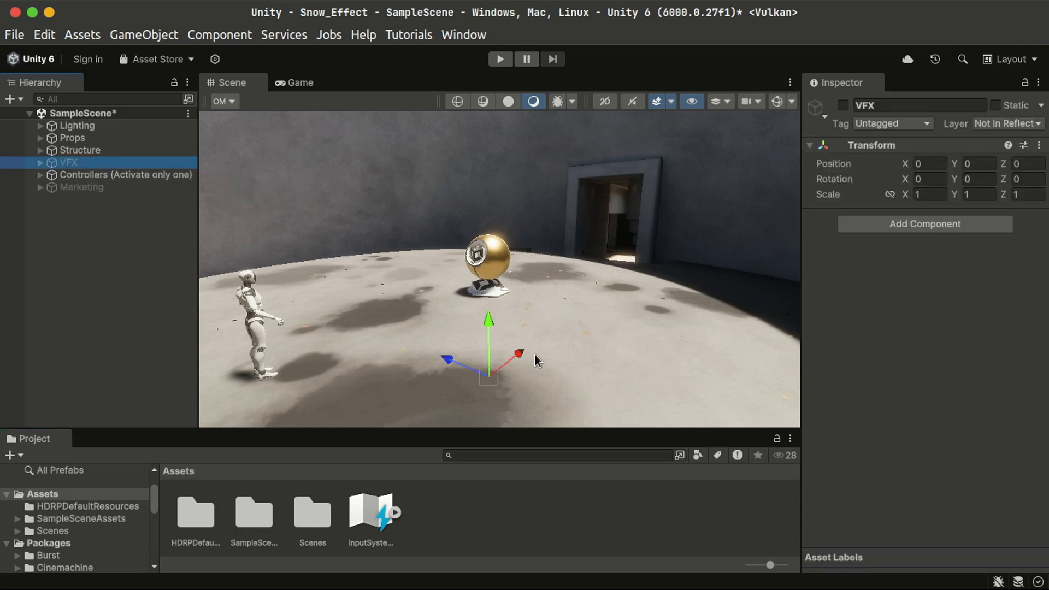
key(alt+shift+a)
click(615, 539)
right_drag(576, 252, 539, 360)
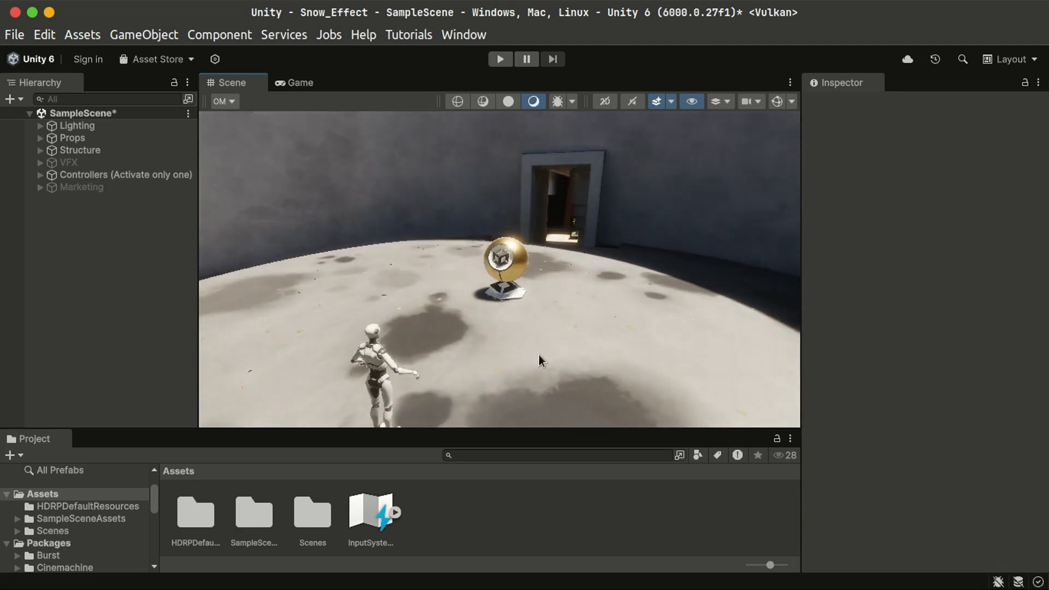
- Create a folder named snow in the project's Assets and open it
click(501, 533)
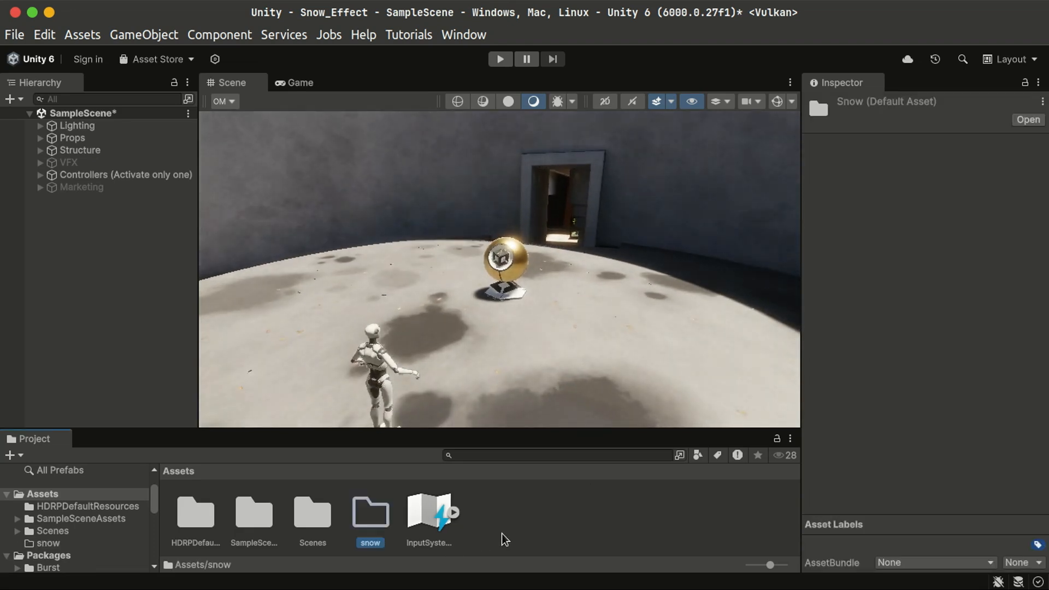
key(Return)
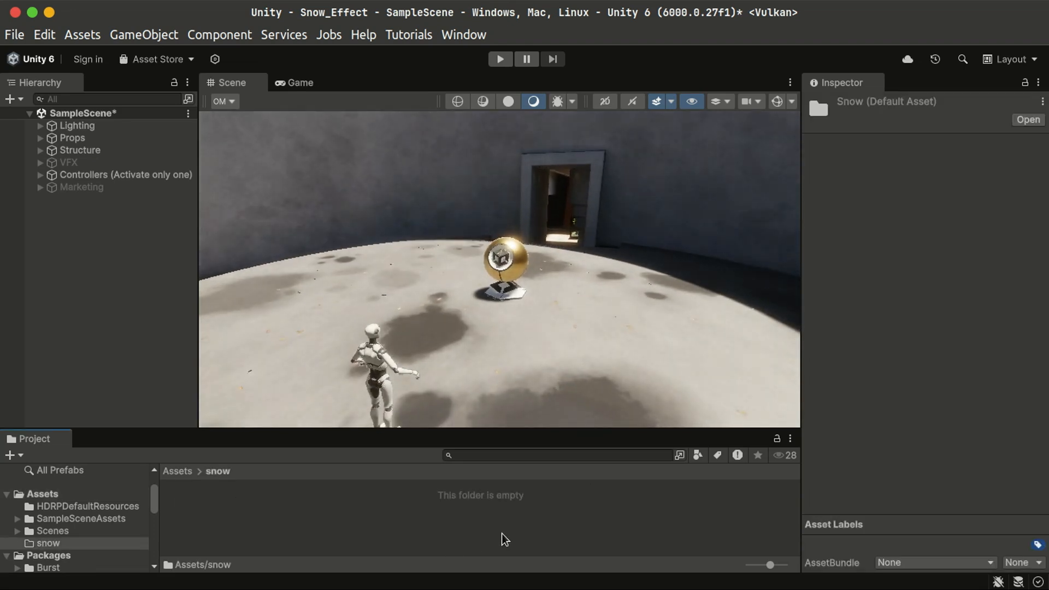
click(474, 510)
- Switch to the file manager, go up to the Dust_and_Snow/snow folder and import snow_3x3.png into Unity's Assets/snow folder
key(alt+Tab)
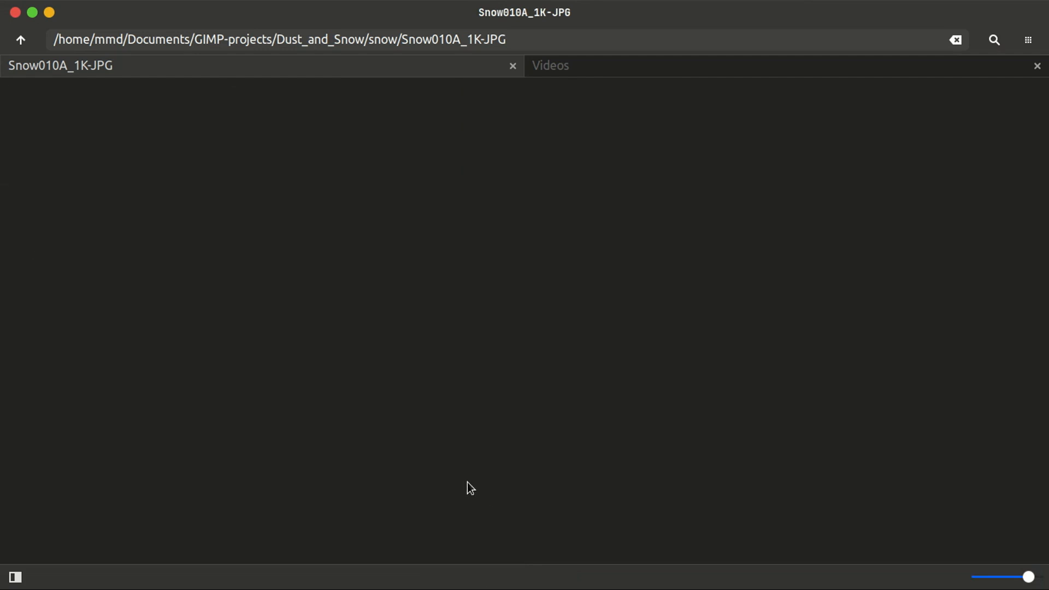
key(alt+Up)
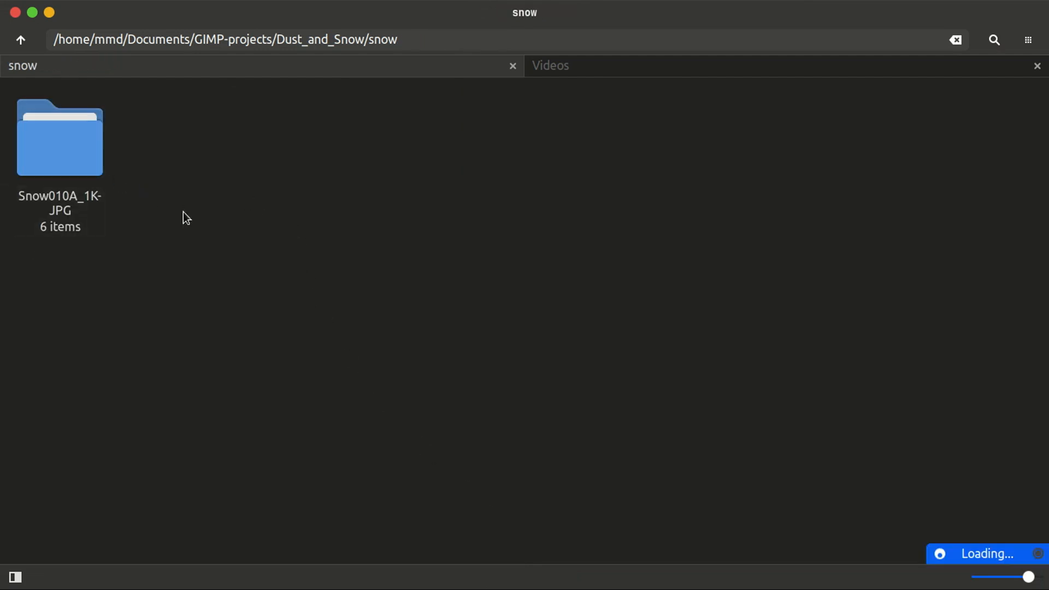
click(367, 461)
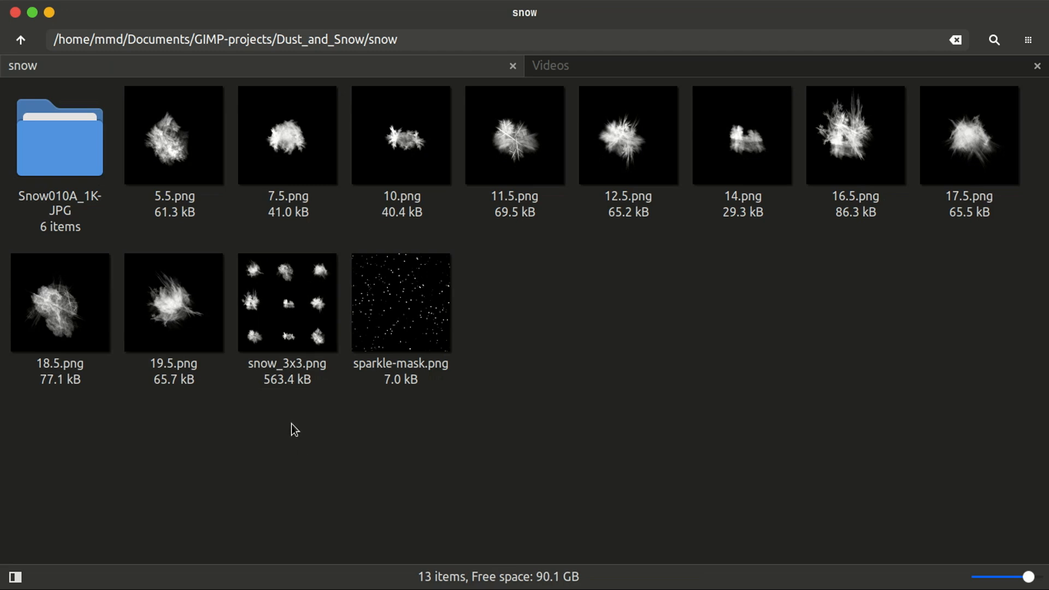
drag(307, 477, 326, 519)
key(alt+Tab)
- Create a Visual Effect Graph in the snow folder from the Minimal System template and name it falling_snow
right_click(344, 531)
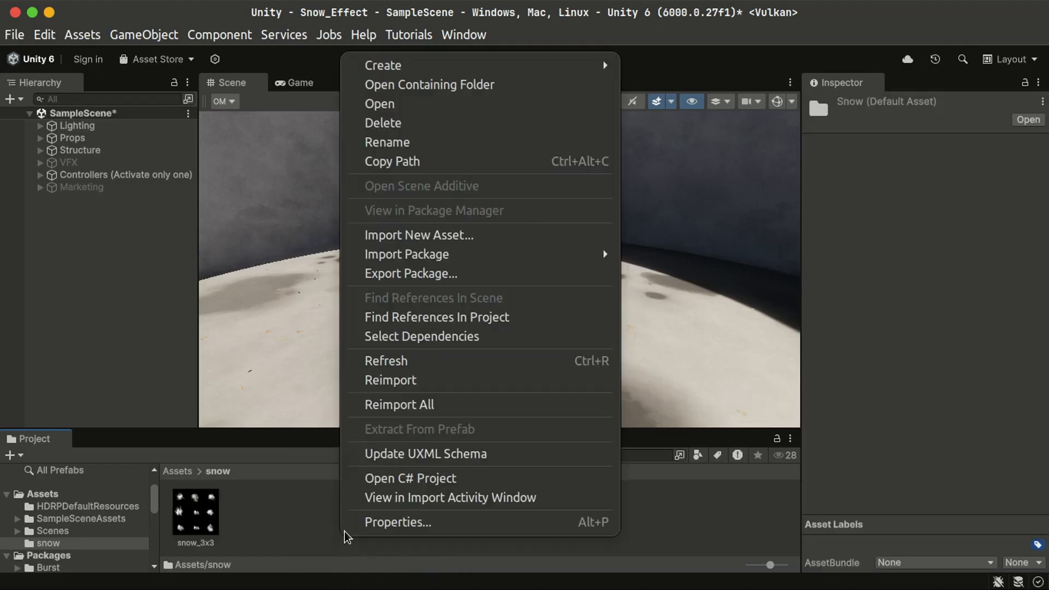
mouse_move(501, 69)
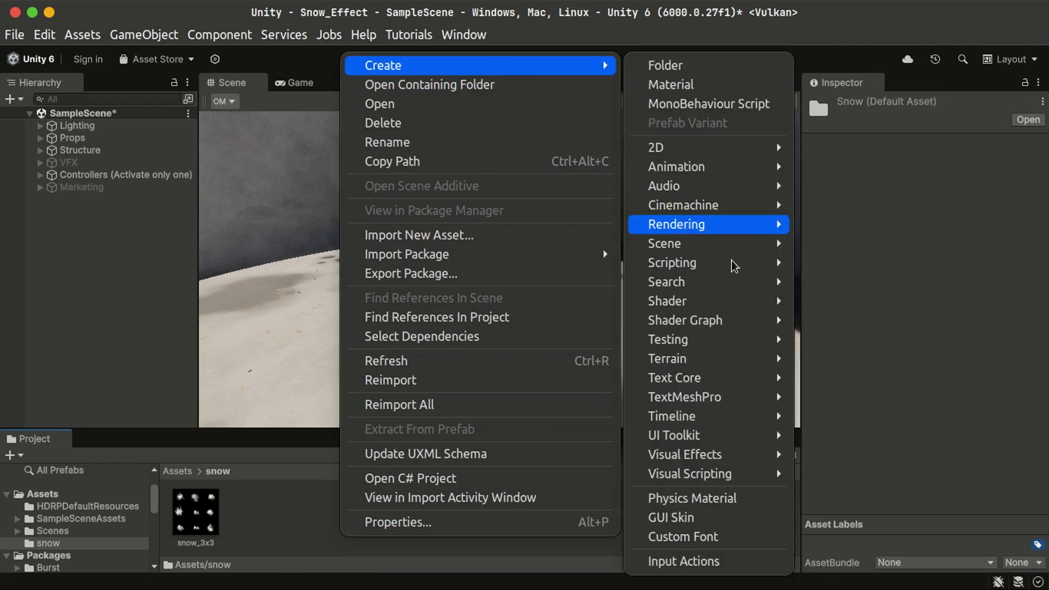
mouse_move(733, 457)
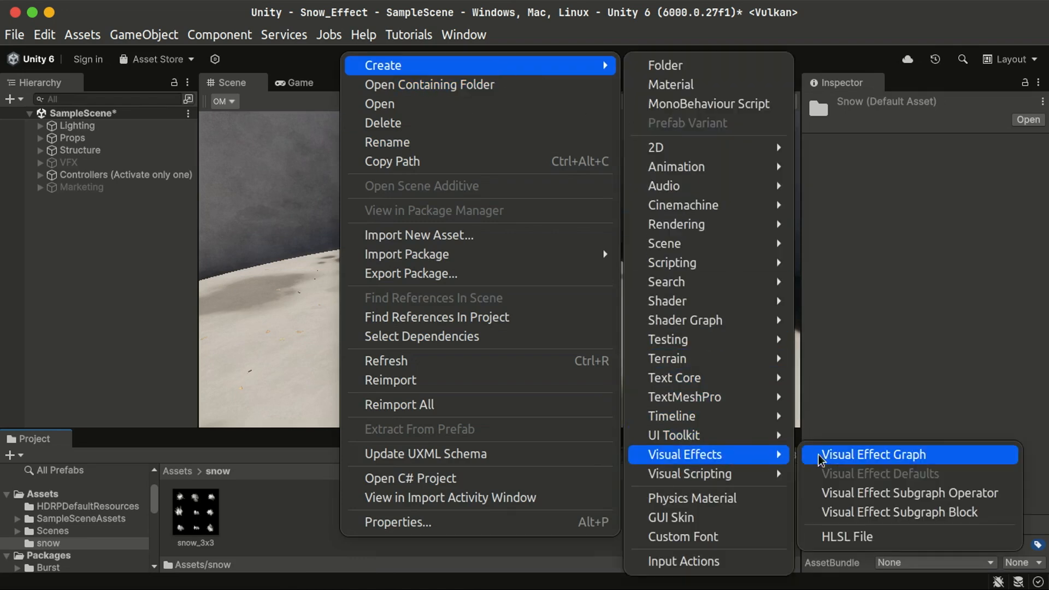
click(911, 457)
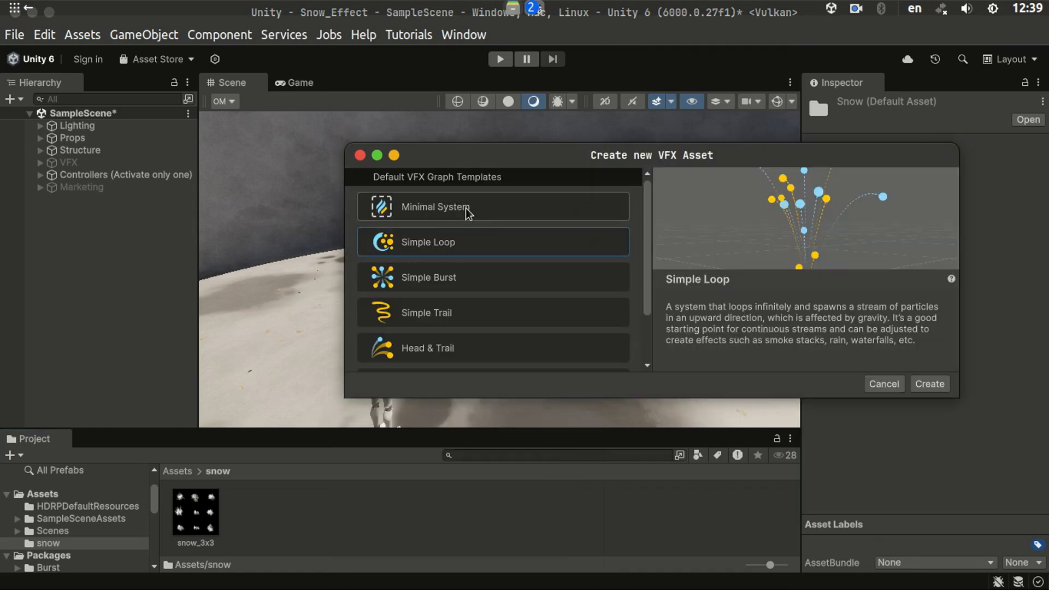
click(481, 211)
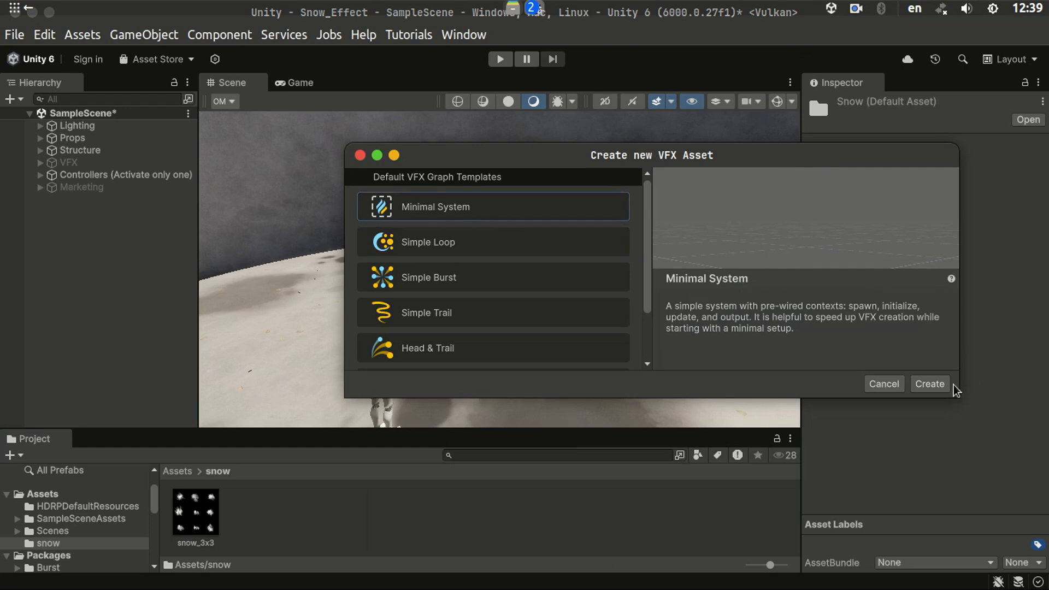
click(929, 384)
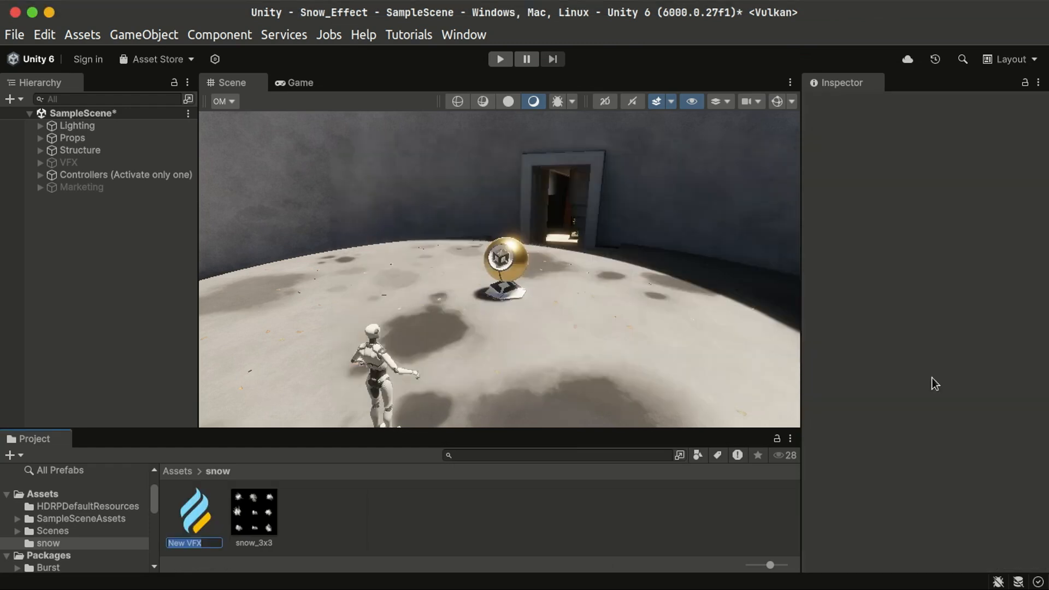
text(falling_snow)
key(Return)
- Place the falling_snow effect on the floor in the scene, and open its graph maximized
drag(195, 511, 437, 339)
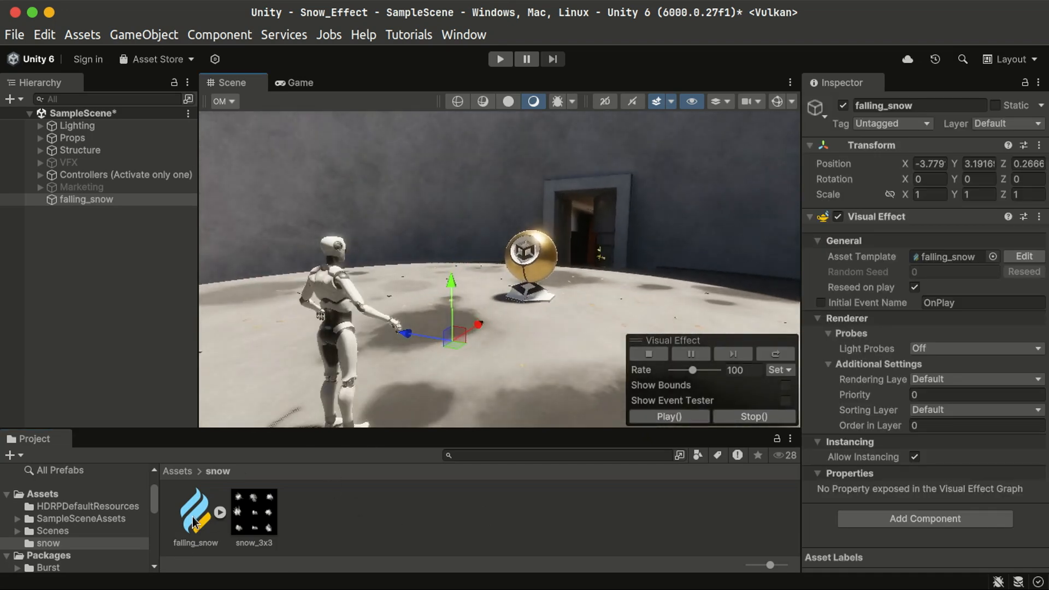
click(192, 519)
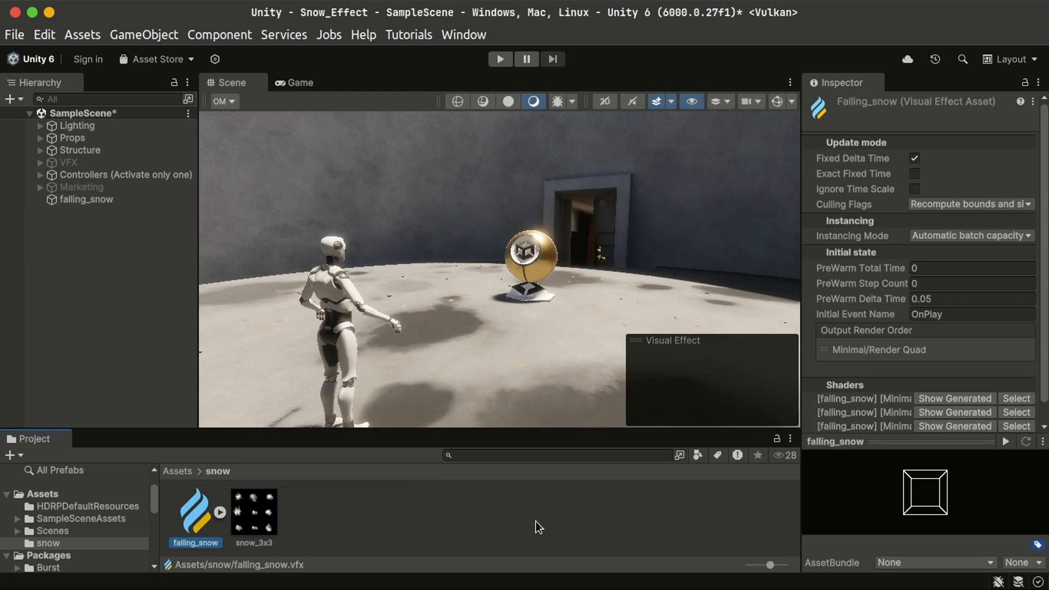
click(715, 100)
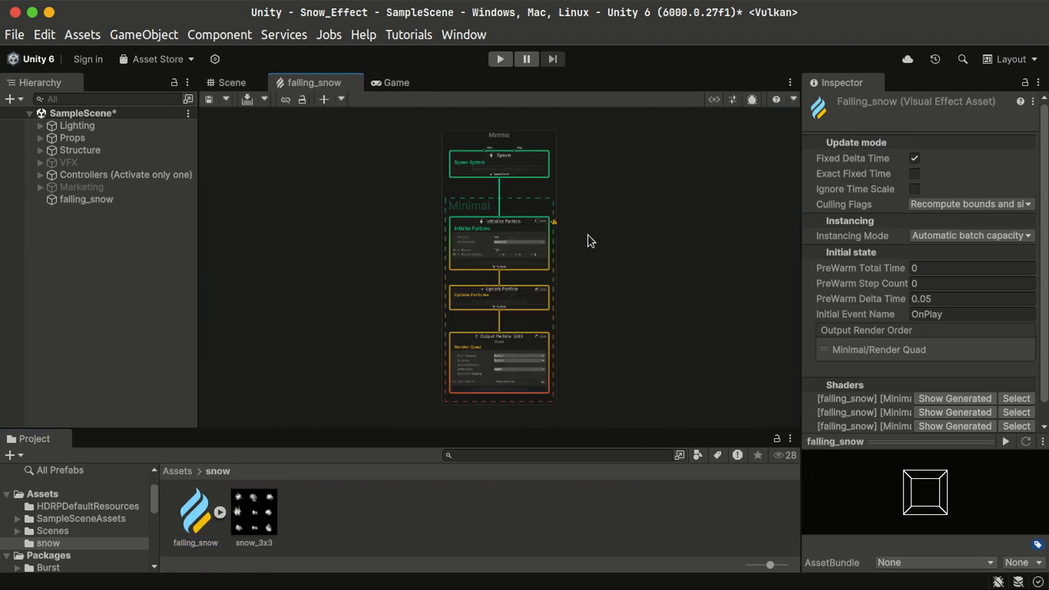
double_click(358, 92)
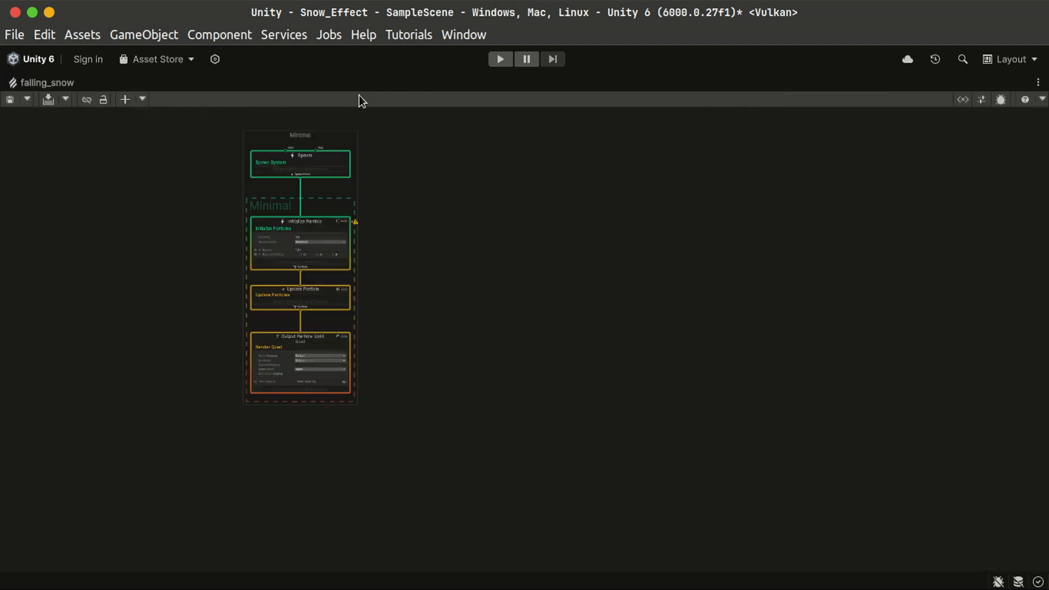
- Turn off auto compile for the falling_snow graph
key(ctrl+a)
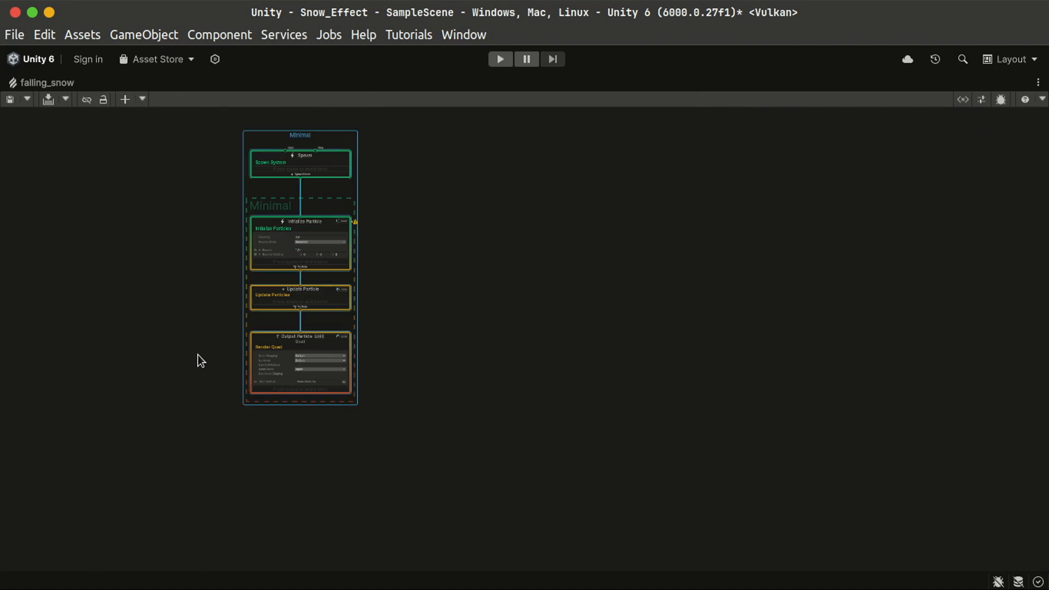
middle_drag(196, 379, 410, 388)
click(391, 383)
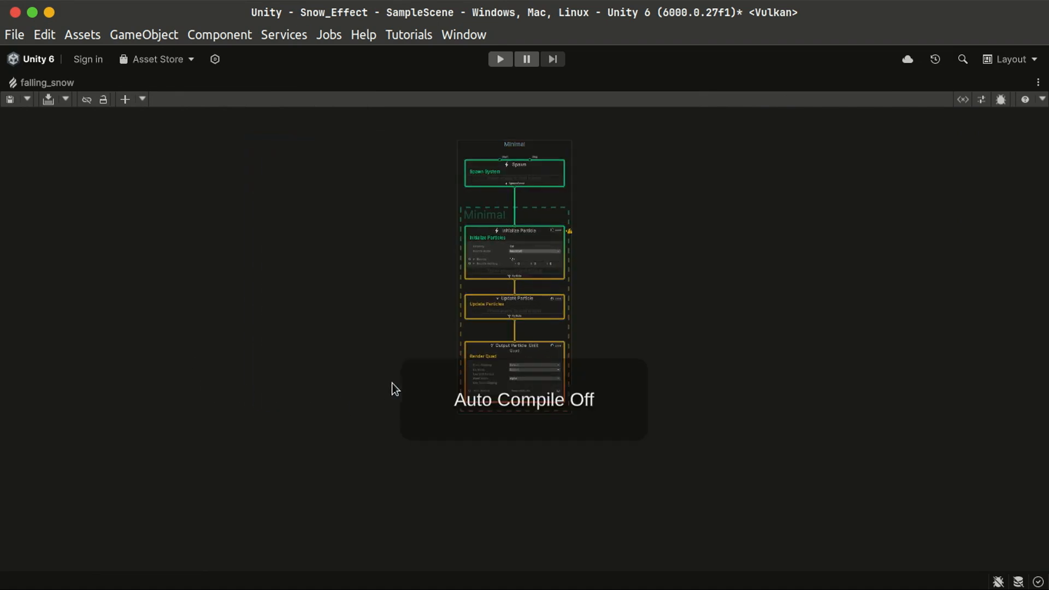
- Set the Initialize Particle capacity to 4096 by multiplying it by 8 twice
scroll(657, 338, up, 6)
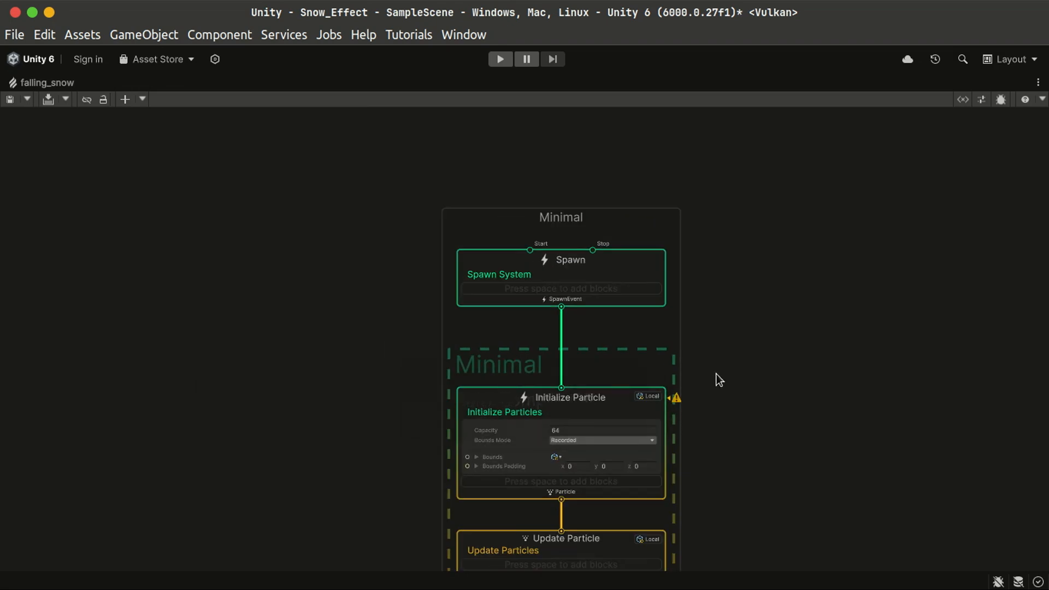
middle_drag(733, 468, 771, 493)
scroll(766, 313, up, 1)
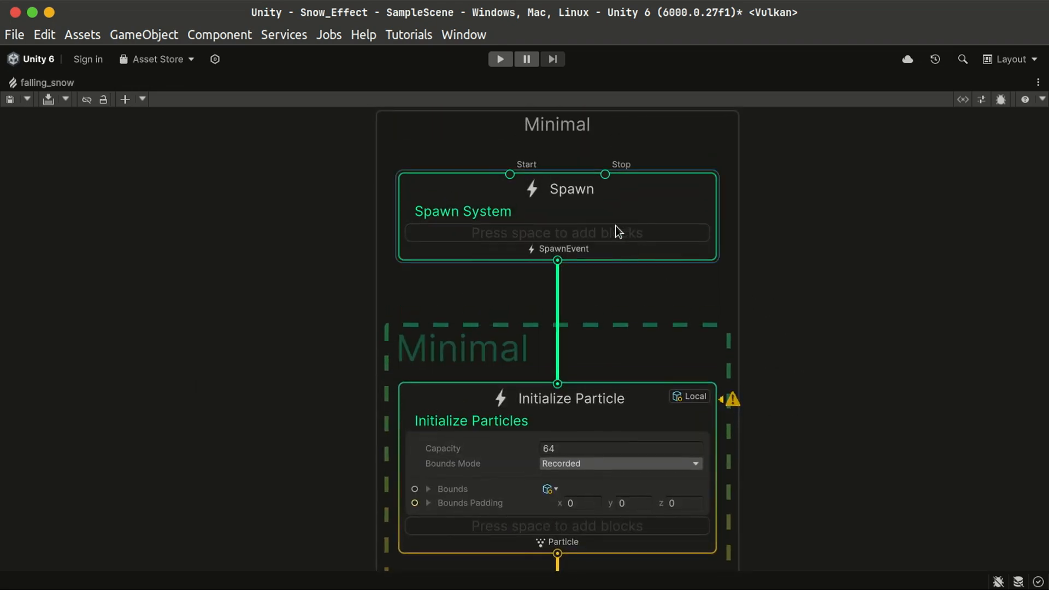
scroll(598, 405, up, 2)
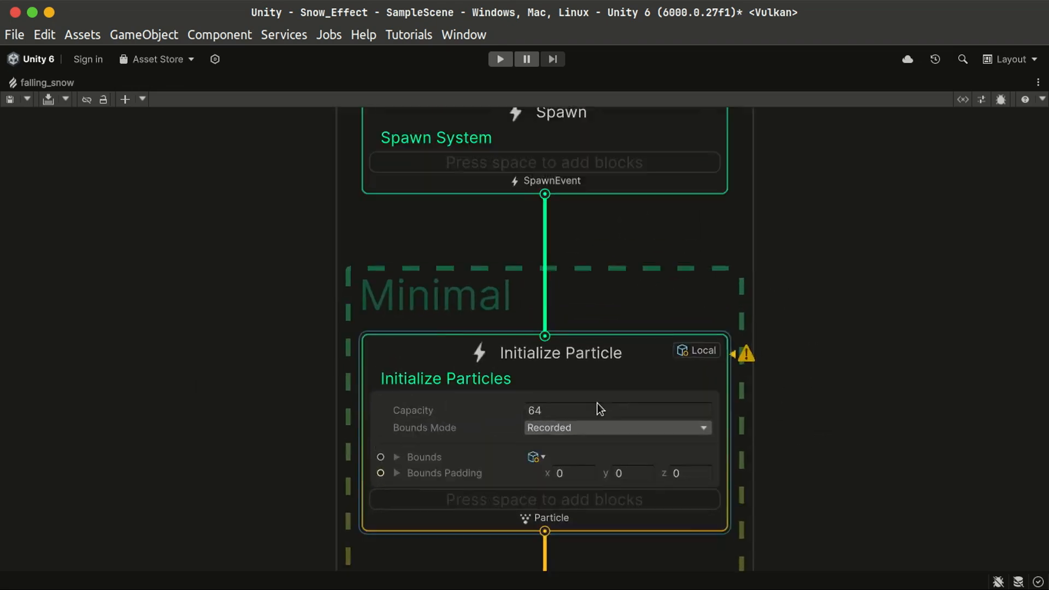
click(588, 416)
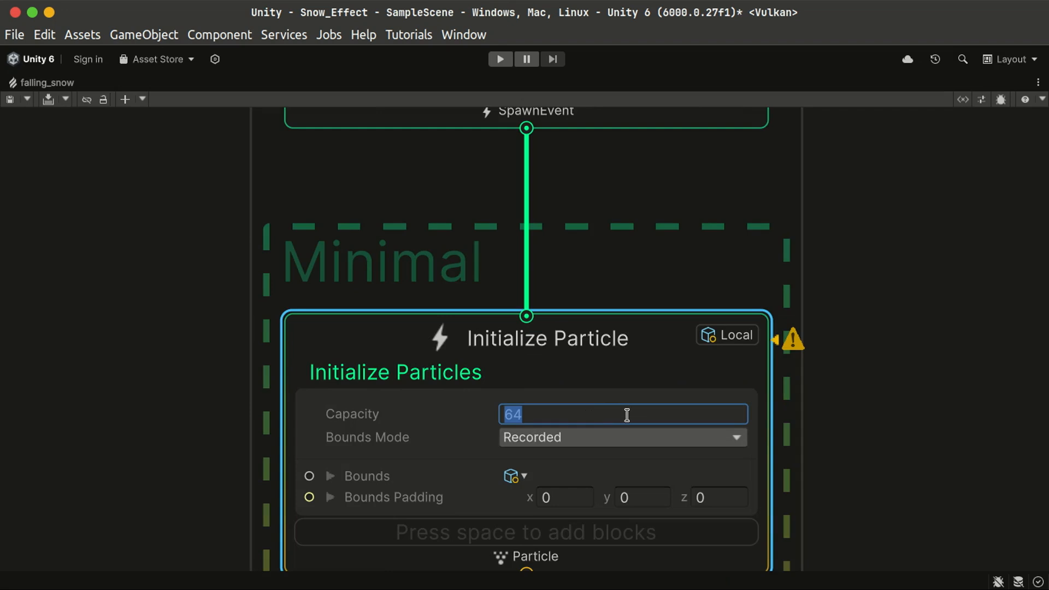
click(627, 415)
text(*8)
key(Return)
double_click(627, 415)
click(626, 415)
text(*8)
key(Return)
- Add a Constant Spawn Rate block to the Spawn context with a rate of 512
scroll(838, 421, up, 5)
click(667, 286)
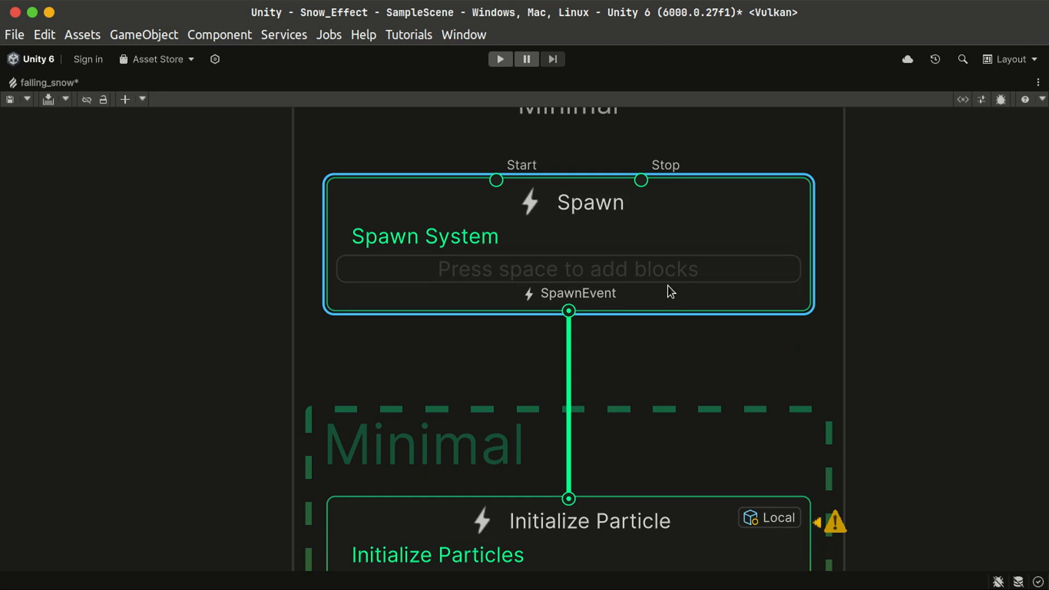
key(space)
click(634, 322)
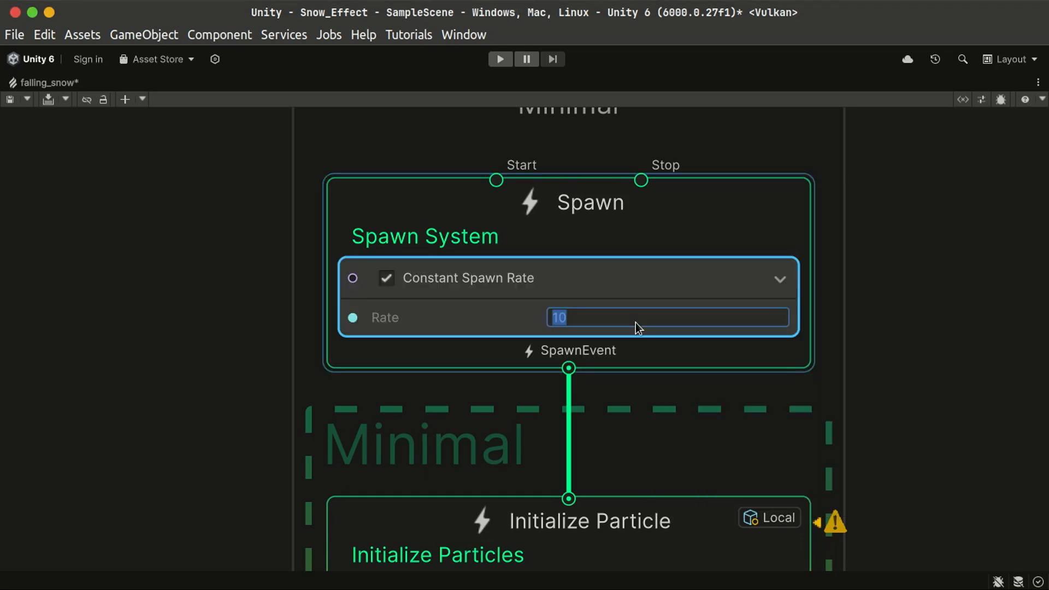
text(512)
click(920, 424)
- Add a Set Lifetime block to Initialize Particle with a lifetime of 5
scroll(827, 344, down, 6)
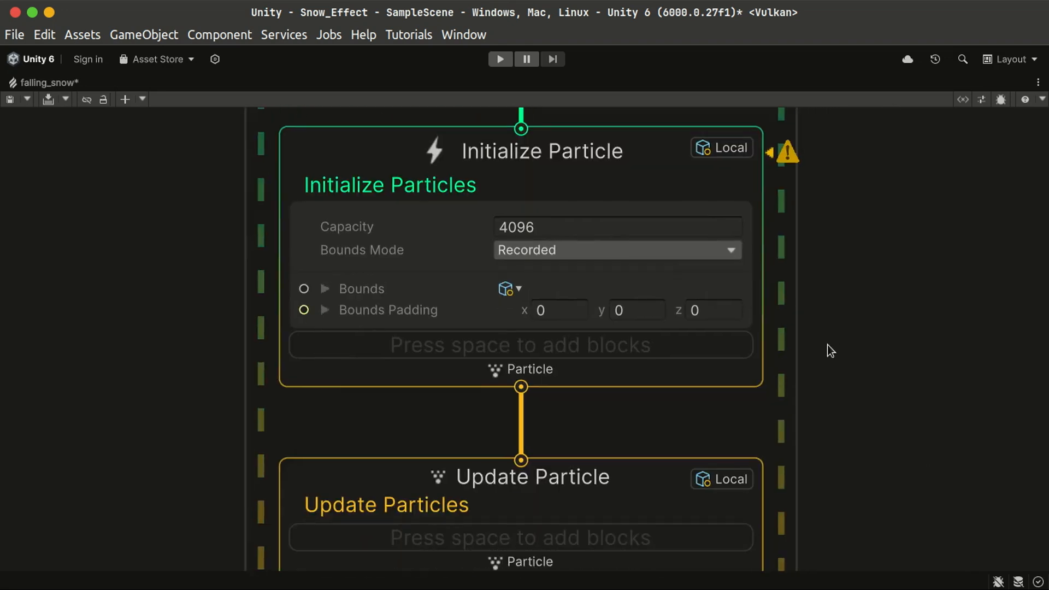
click(618, 361)
key(space)
text(setl)
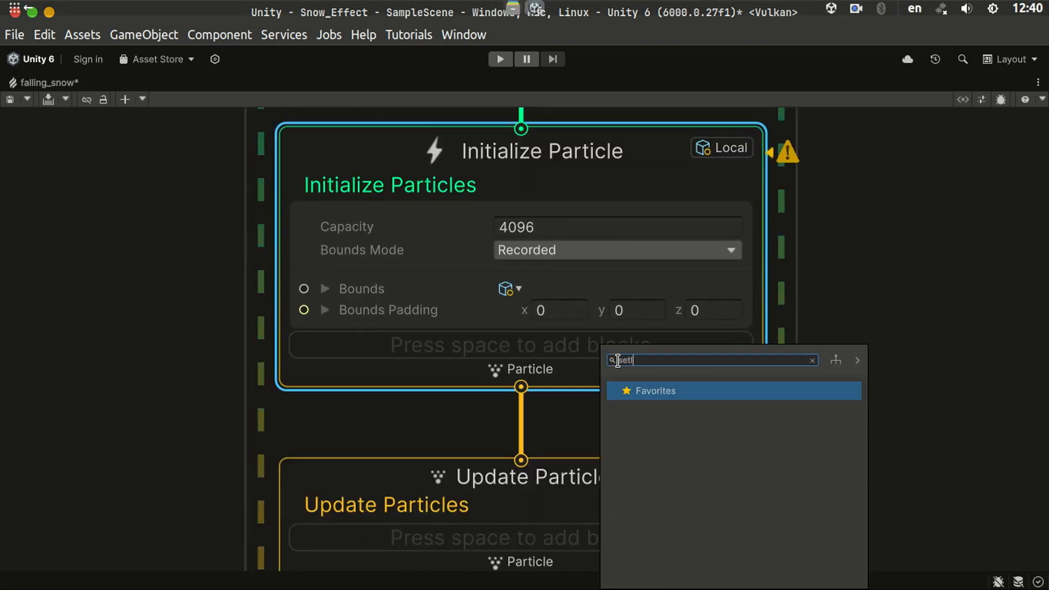
key(BackSpace)
text(life)
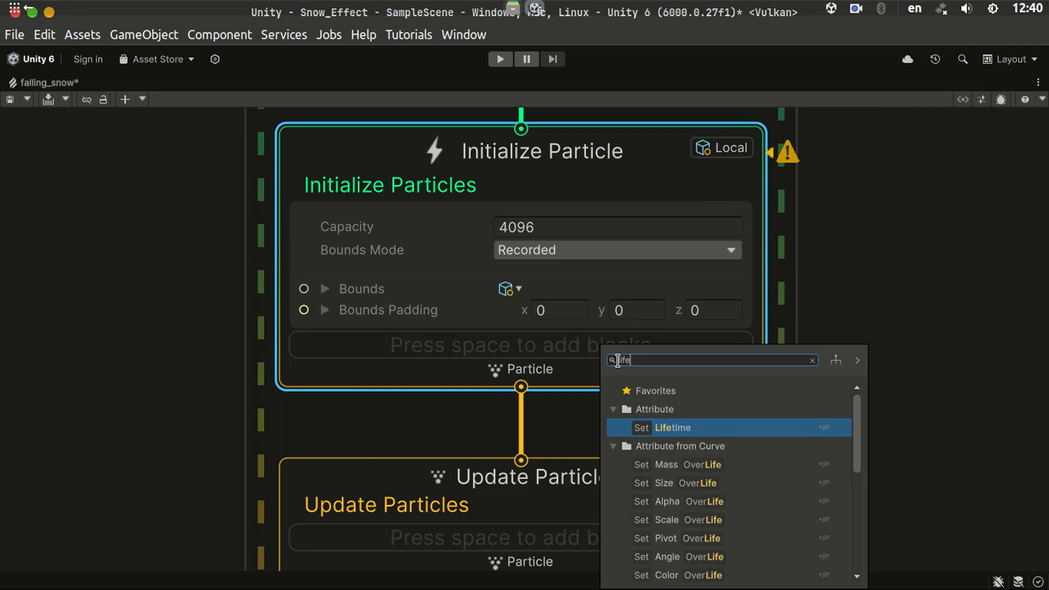
key(Return)
click(586, 398)
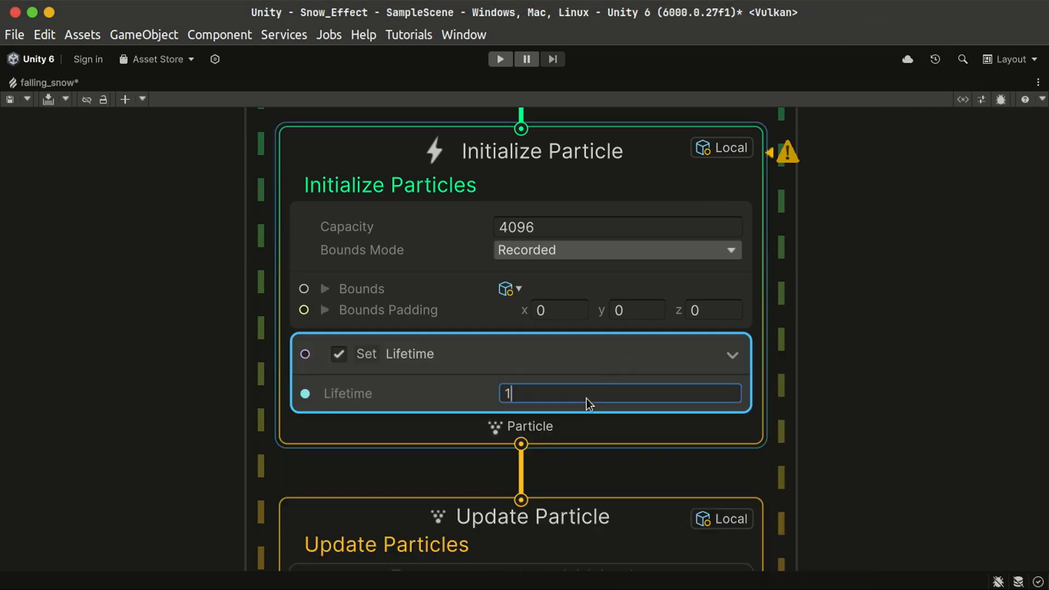
text(5)
click(880, 465)
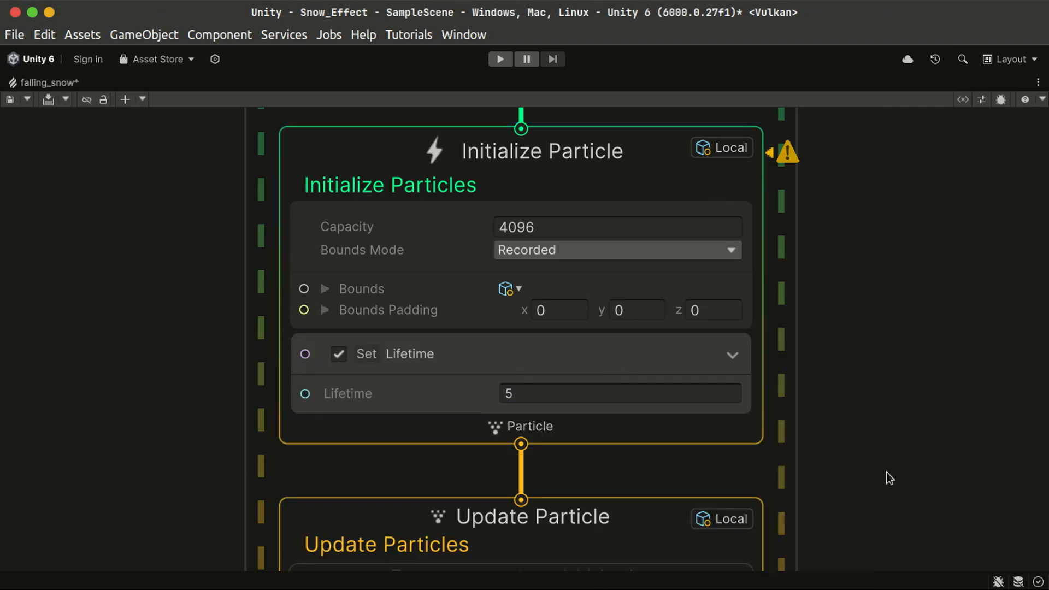
- Add a Gravity block to the Update Particle context
scroll(871, 310, down, 5)
click(660, 378)
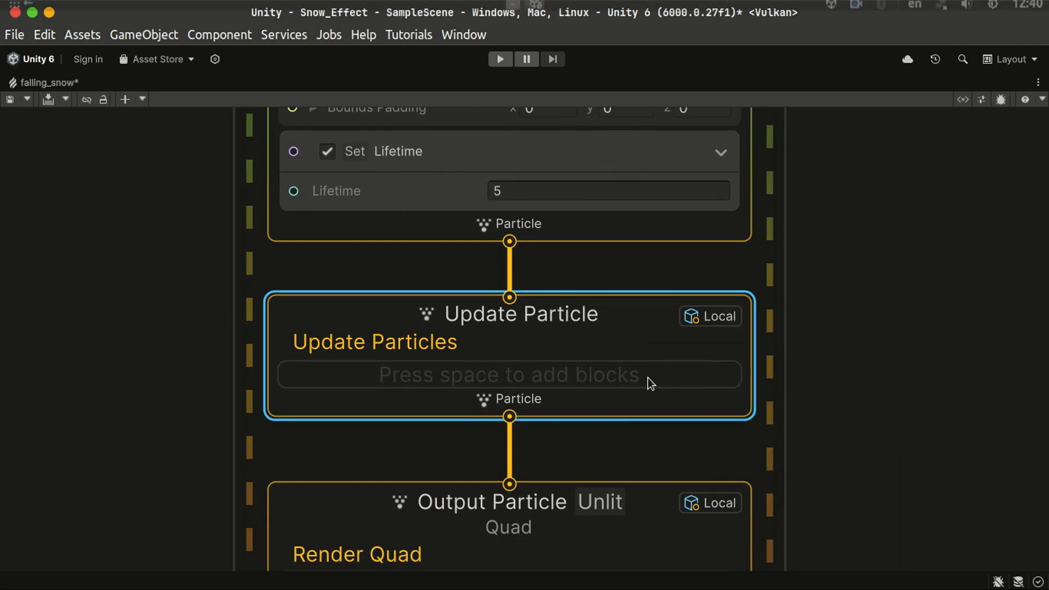
key(space)
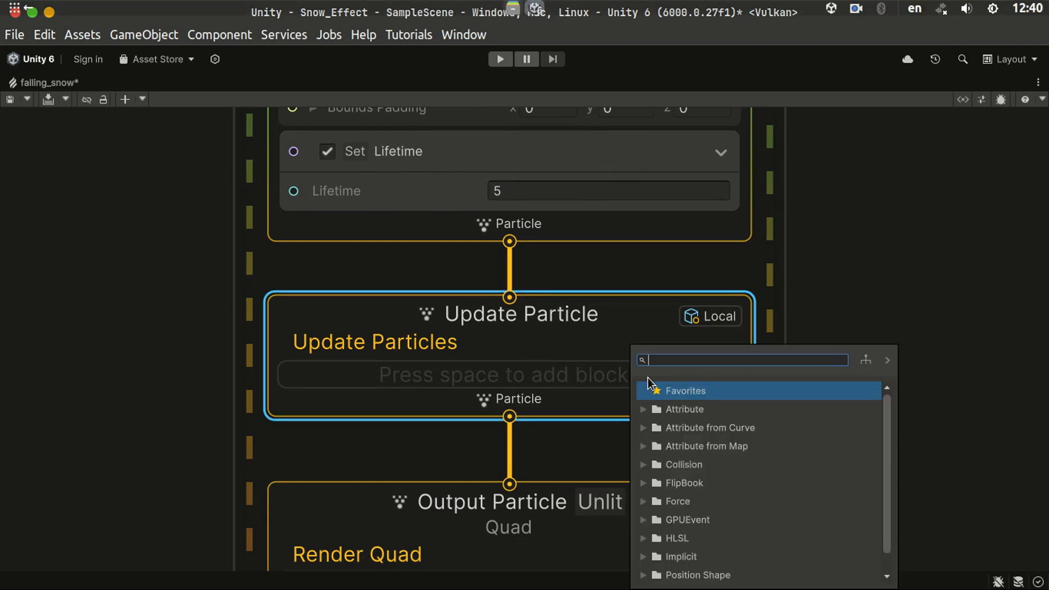
text(gravity)
key(Return)
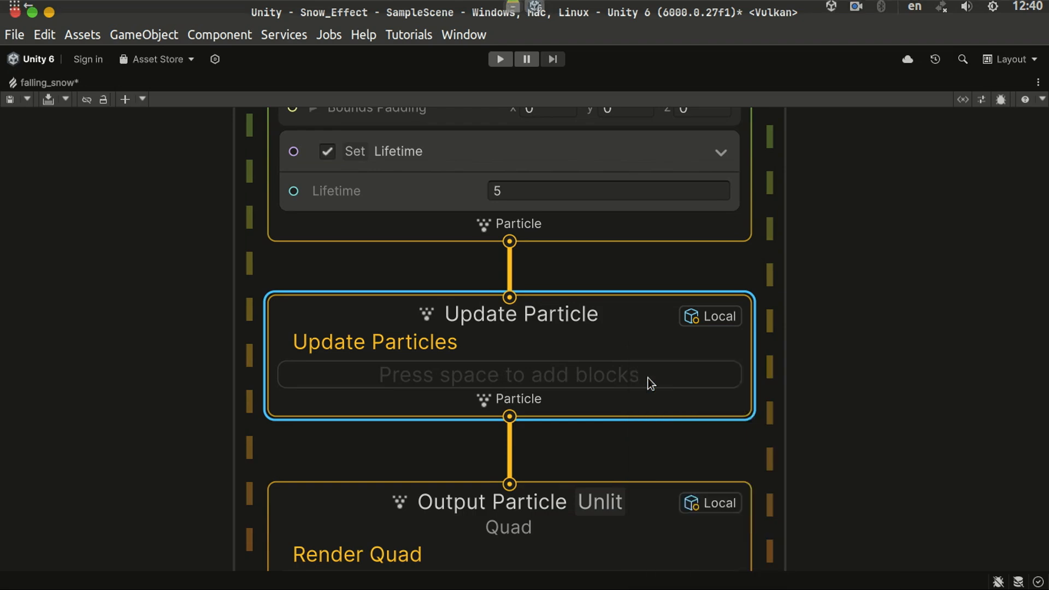
- Add a Turbulence block below Gravity in the Update Particle context
click(628, 451)
key(space)
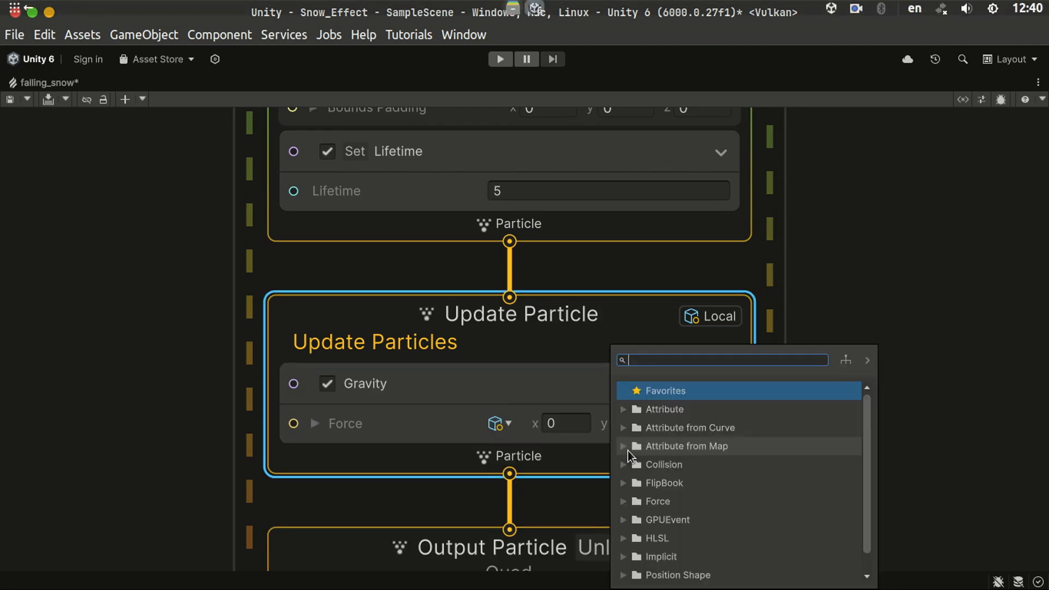
text(tu)
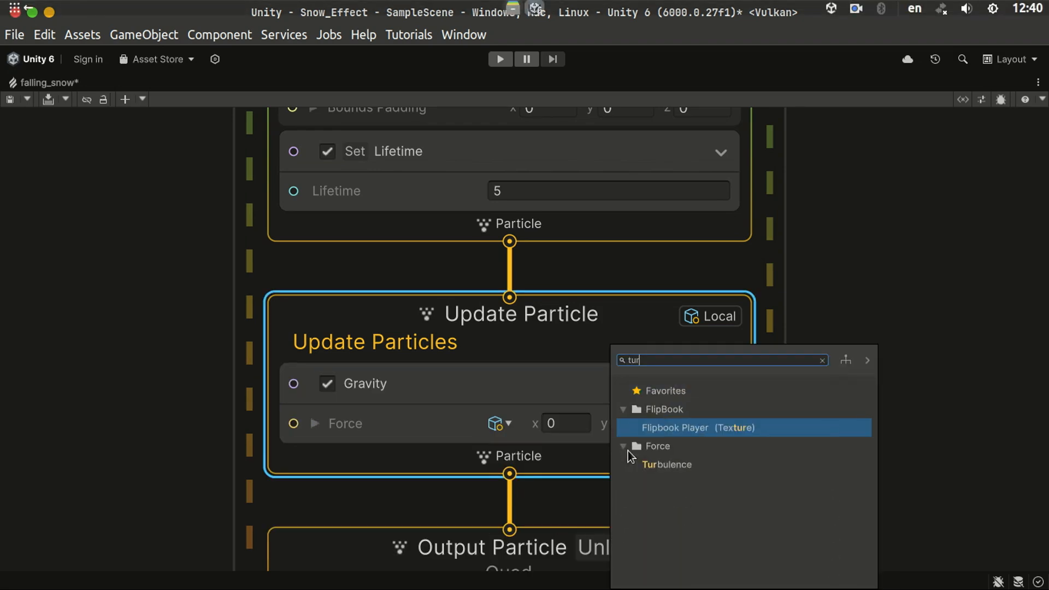
text(r)
key(Down)
key(Return)
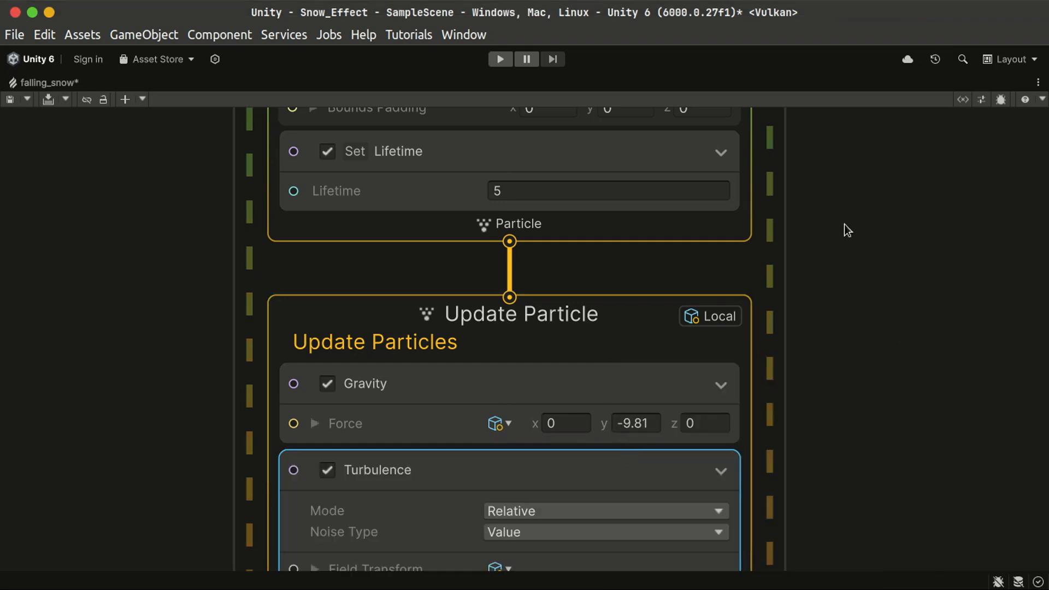
- Delete the Output Particle Unlit Quad context below Update Particle
scroll(877, 320, down, 10)
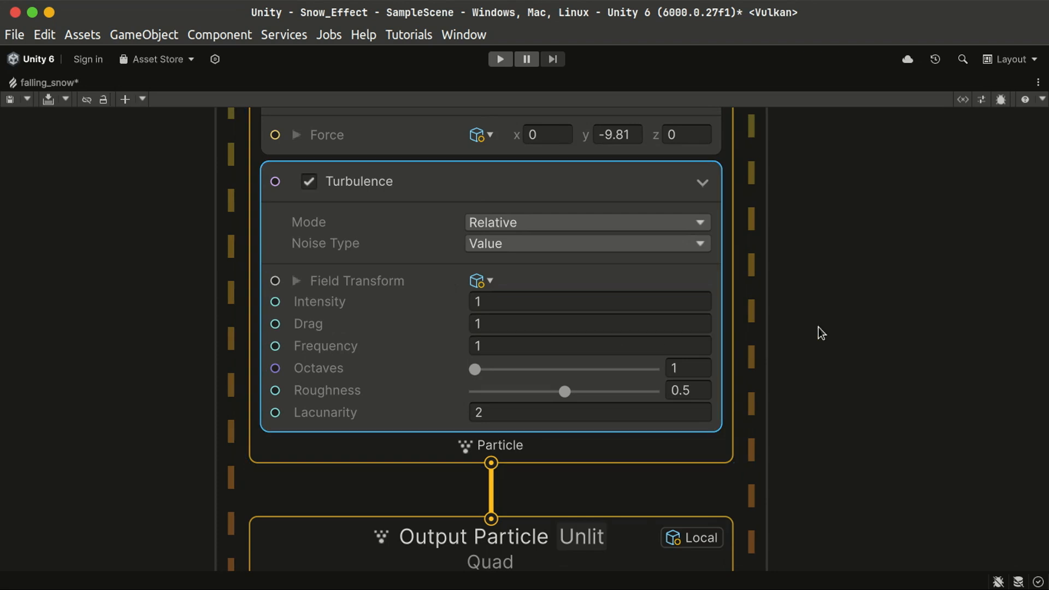
scroll(864, 328, down, 8)
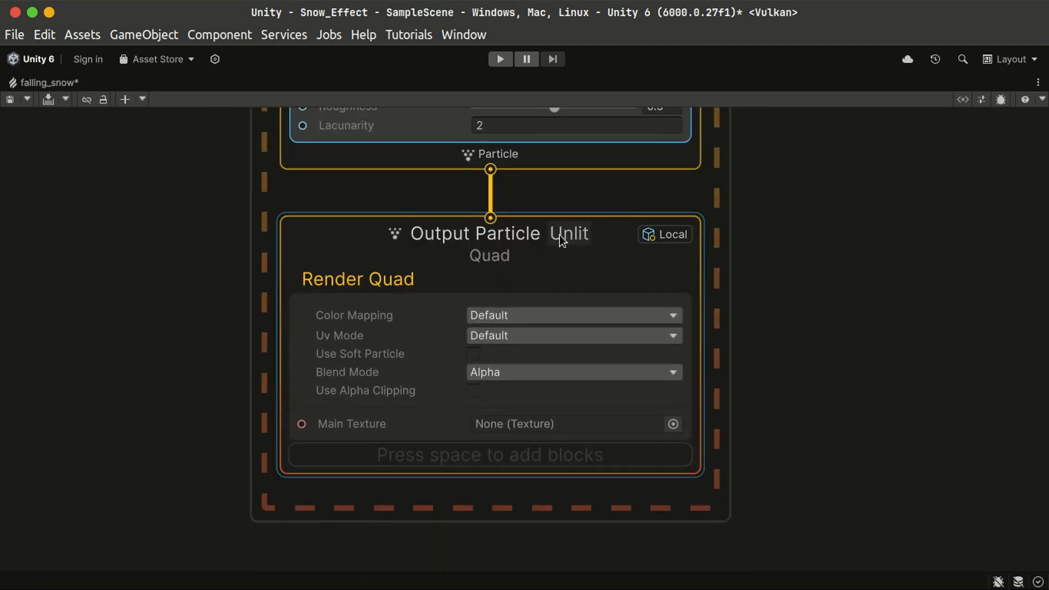
click(624, 231)
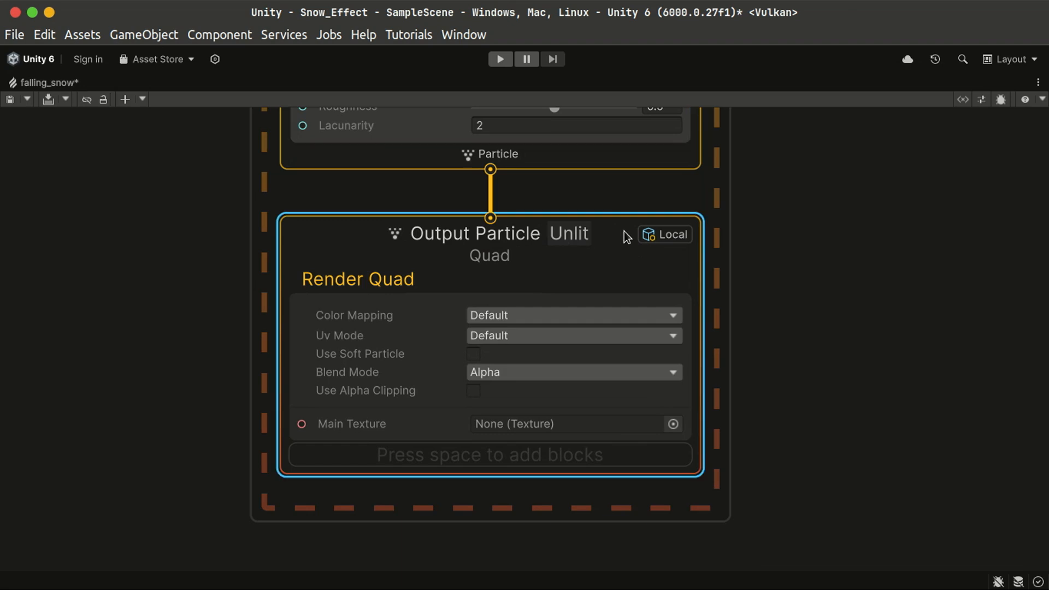
key(Delete)
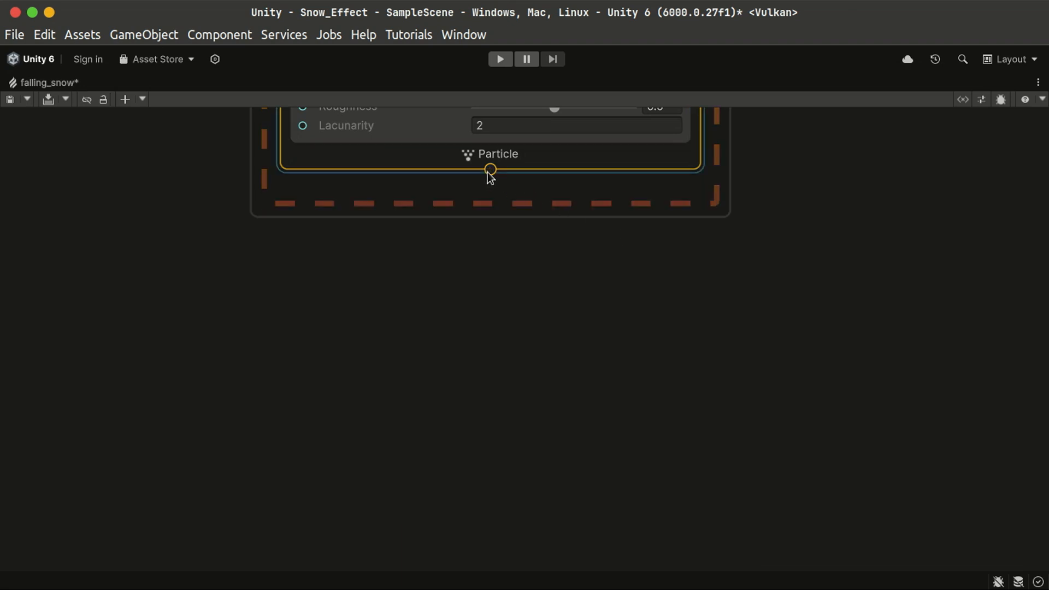
- Add an Output Particle HDRP Lit Quad context linked from Update Particle and place it directly below that context
drag(490, 169, 486, 251)
text(lit)
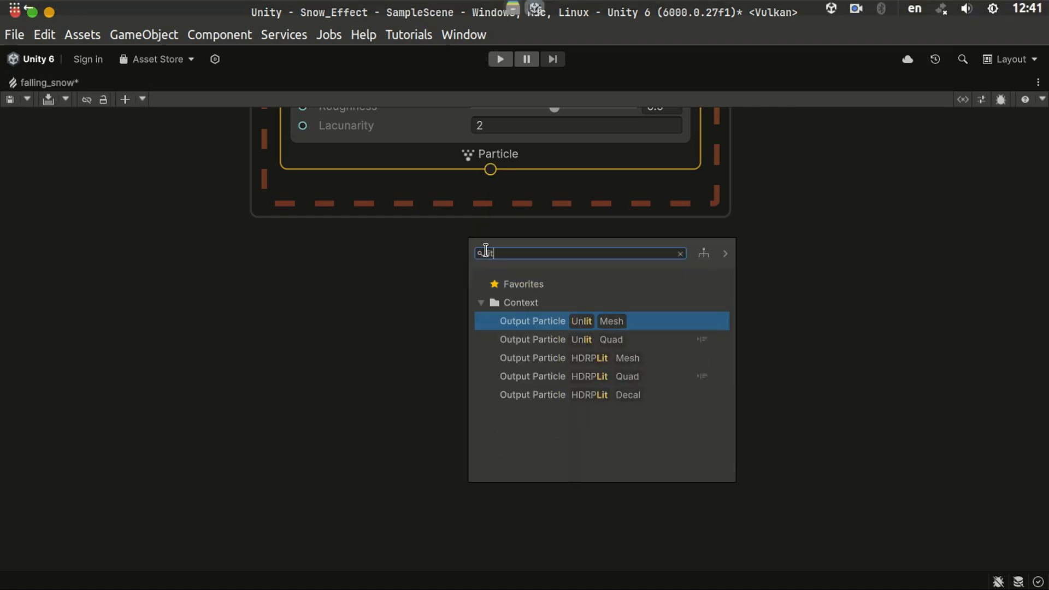
key(Down)
key(Down)
key(Down)
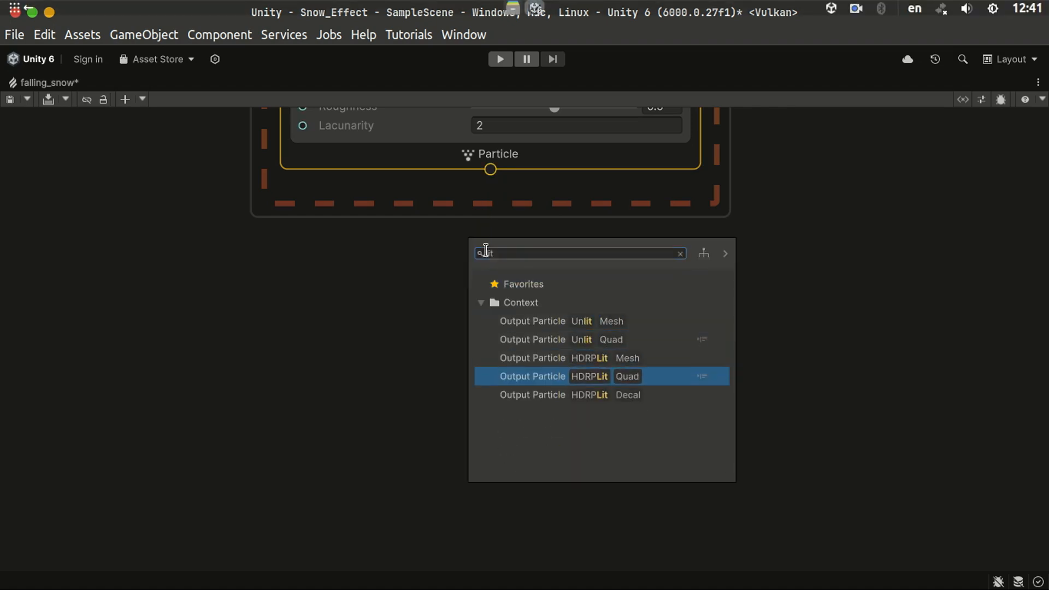
key(Up)
key(Down)
key(Return)
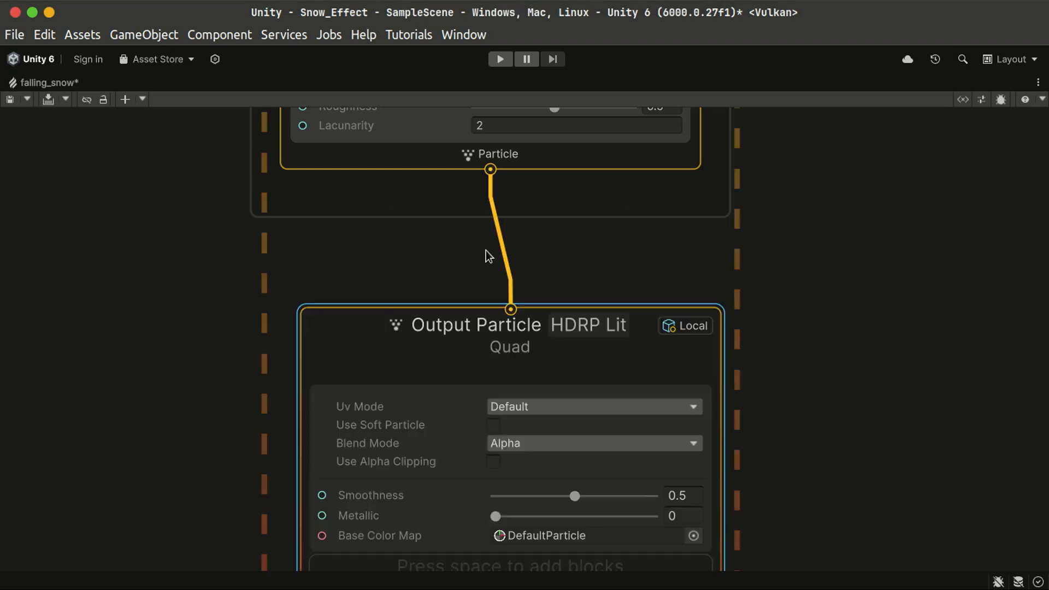
drag(639, 316, 617, 244)
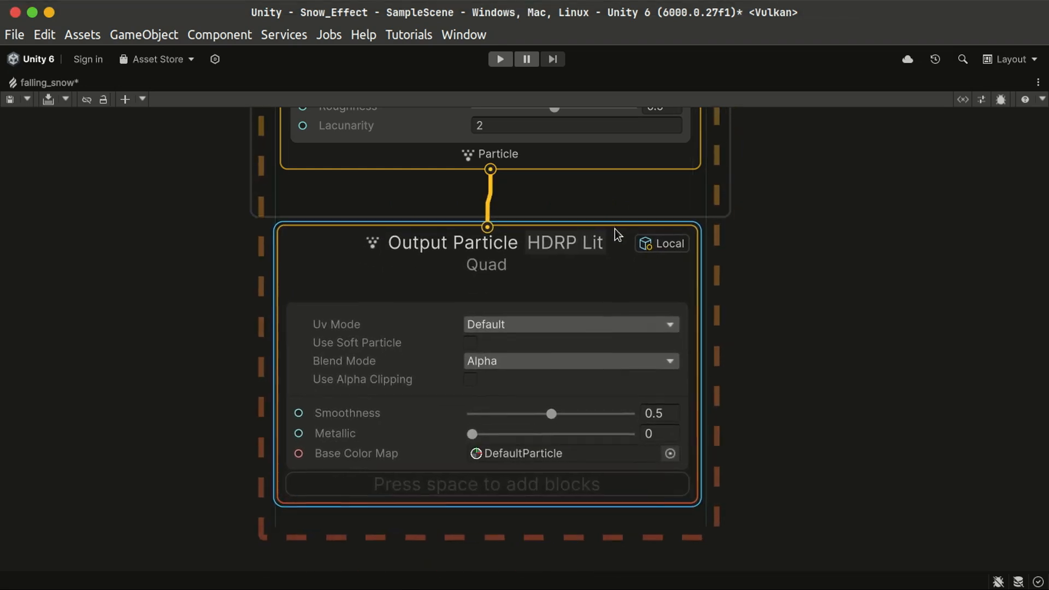
- Add an Orient: Face Camera Plane block to the HDRP Lit Quad output context
key(space)
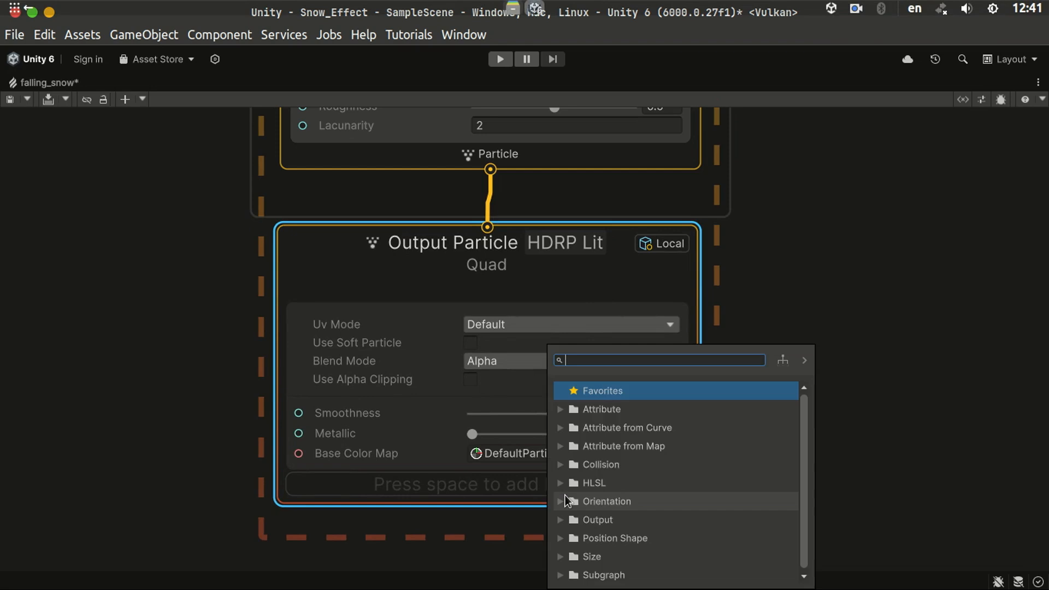
text(ori)
key(Down)
key(Down)
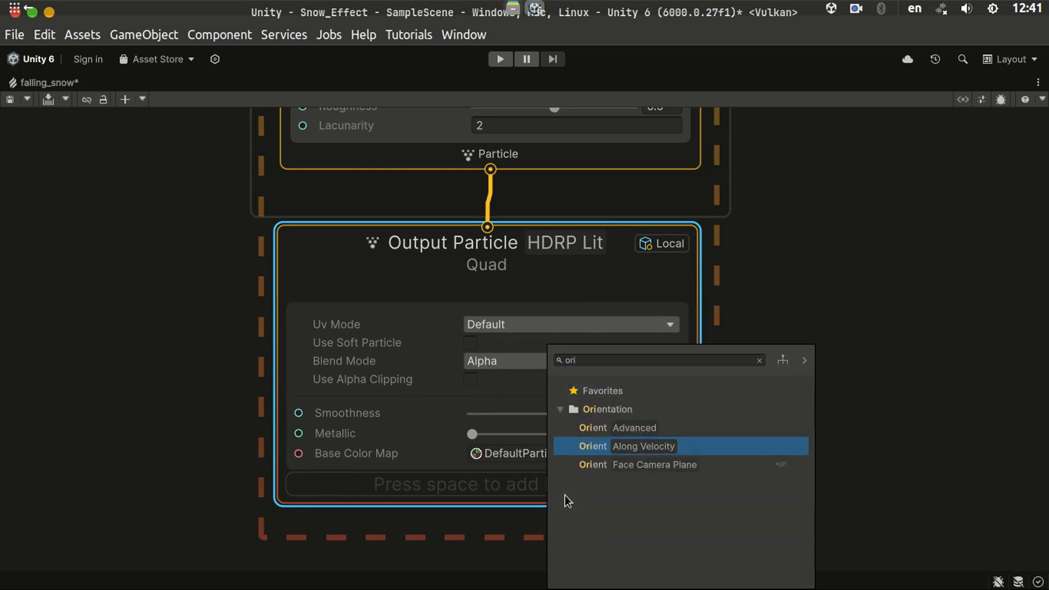
key(Return)
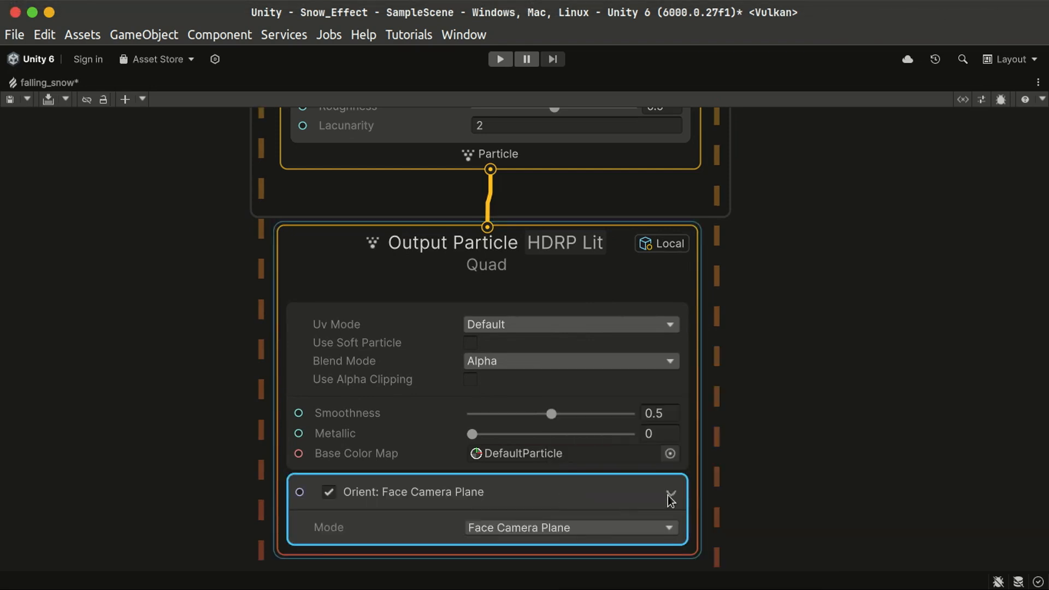
- Assign the snow_3x3 texture as the output context's Base Color Map
scroll(756, 412, down, 3)
scroll(698, 402, up, 1)
click(685, 400)
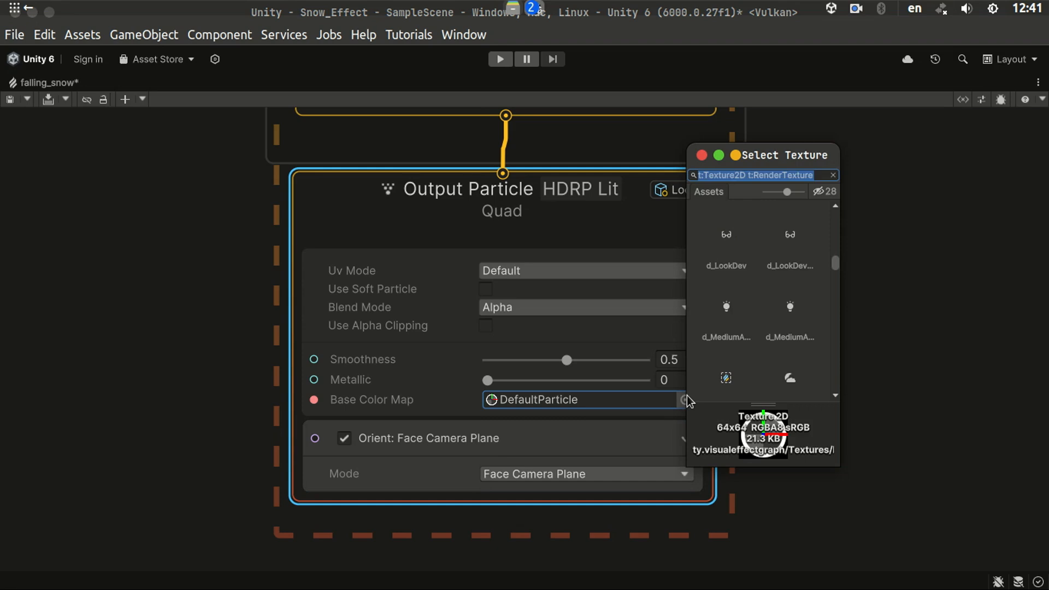
text(snow)
click(781, 232)
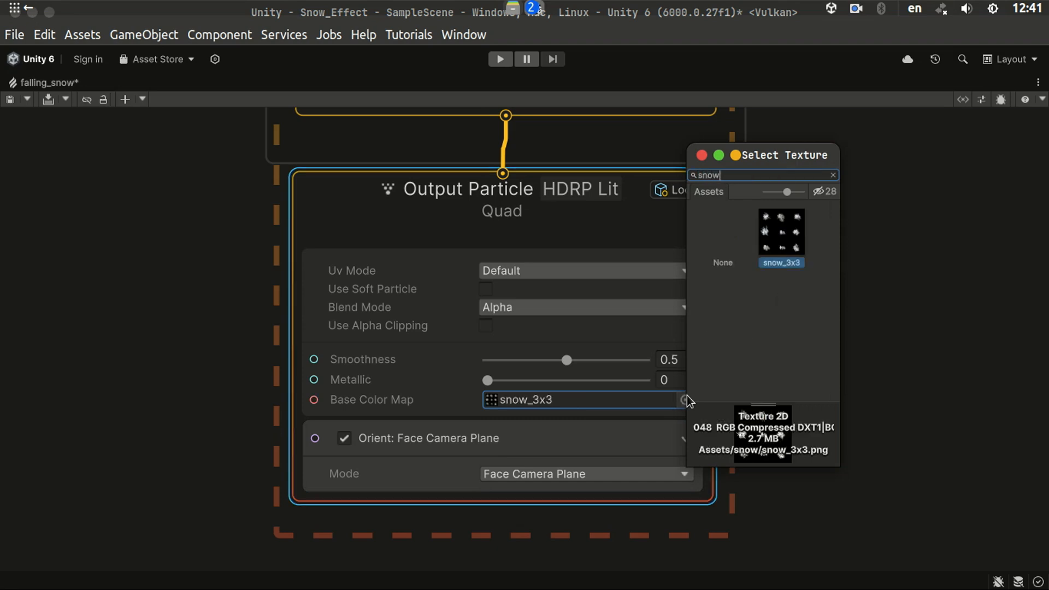
key(Return)
- Set the output's Uv Mode to Flipbook with a Flip Book Size of 3 by 3
click(536, 279)
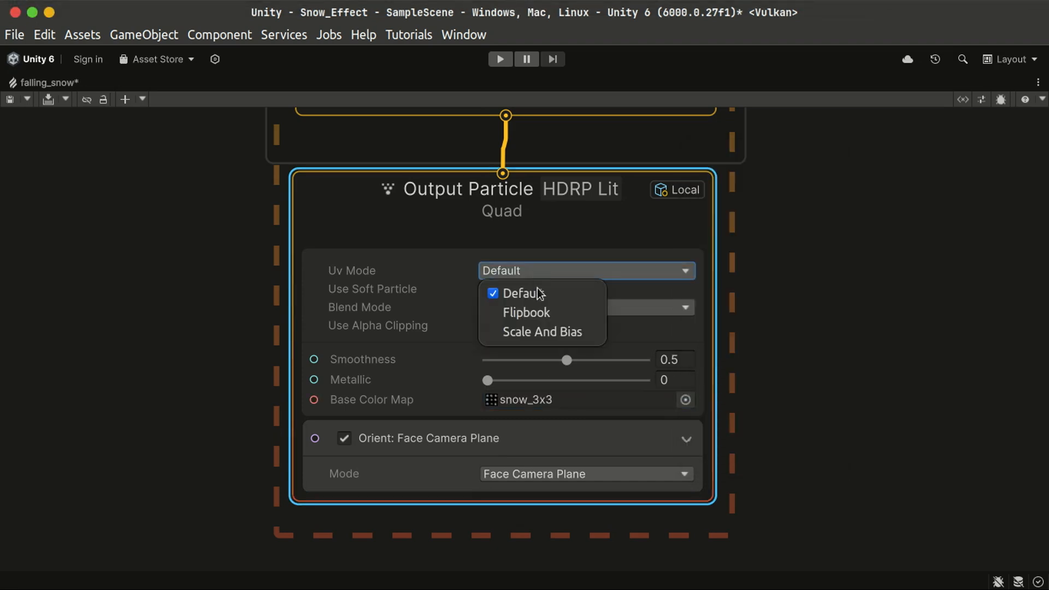
click(543, 313)
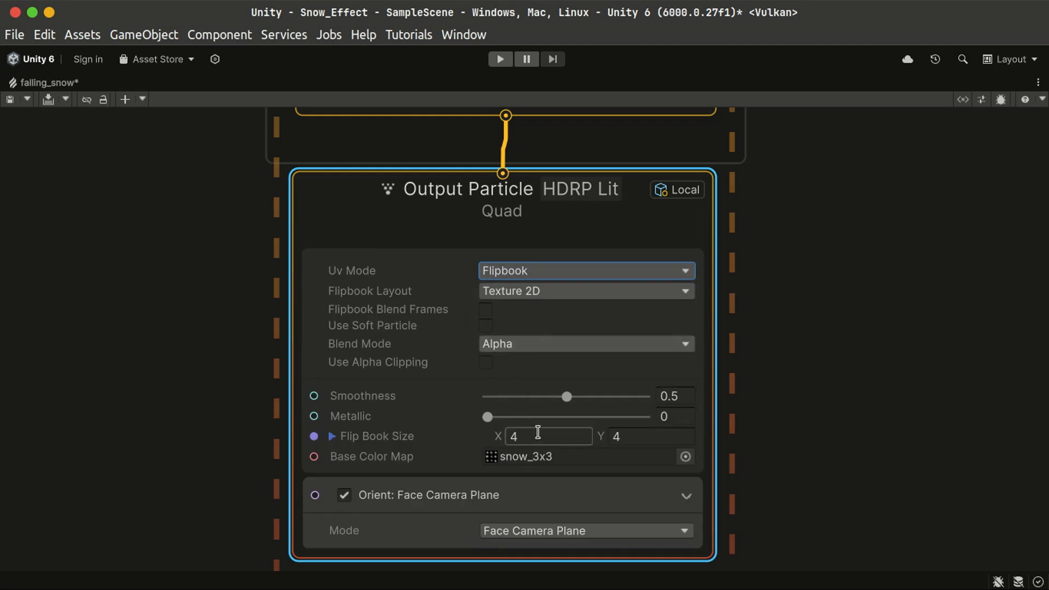
click(538, 434)
text(3)
key(Tab)
text(3)
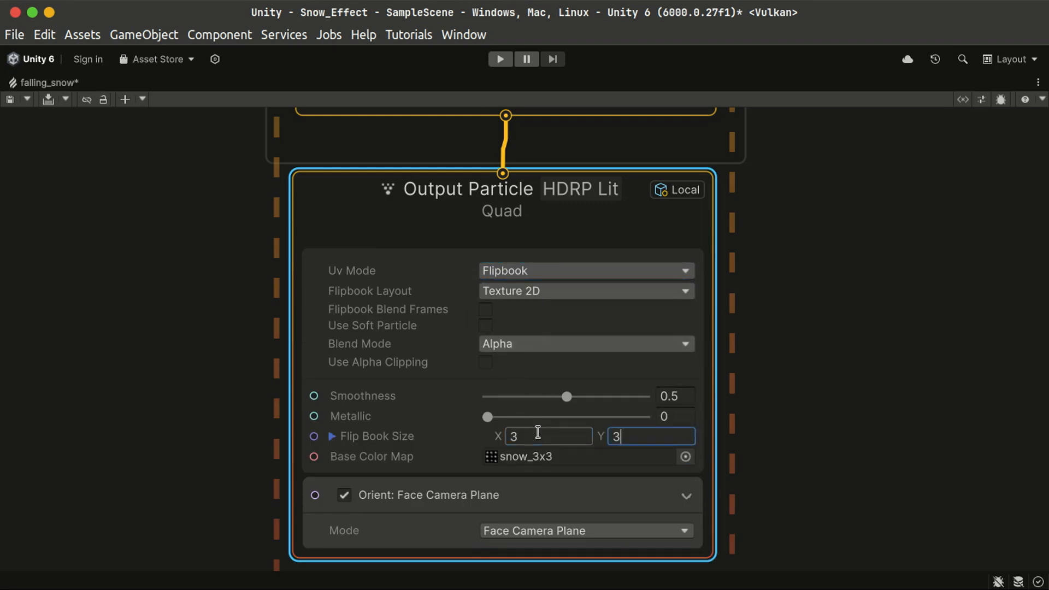
- Add a Set Tex Index block below the Orient block in the output context
scroll(765, 481, down, 3)
click(664, 485)
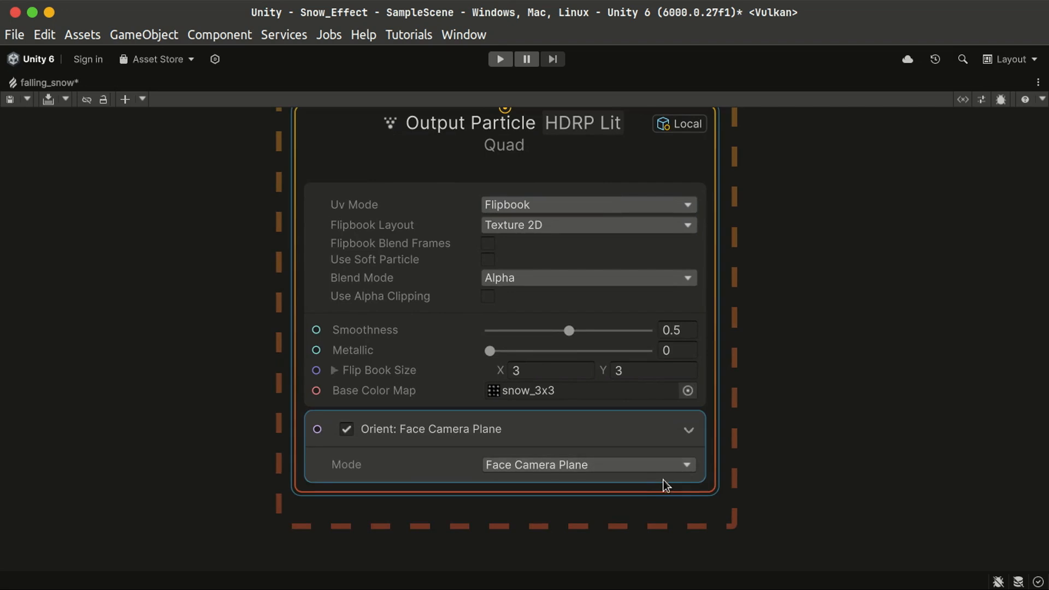
click(656, 489)
key(space)
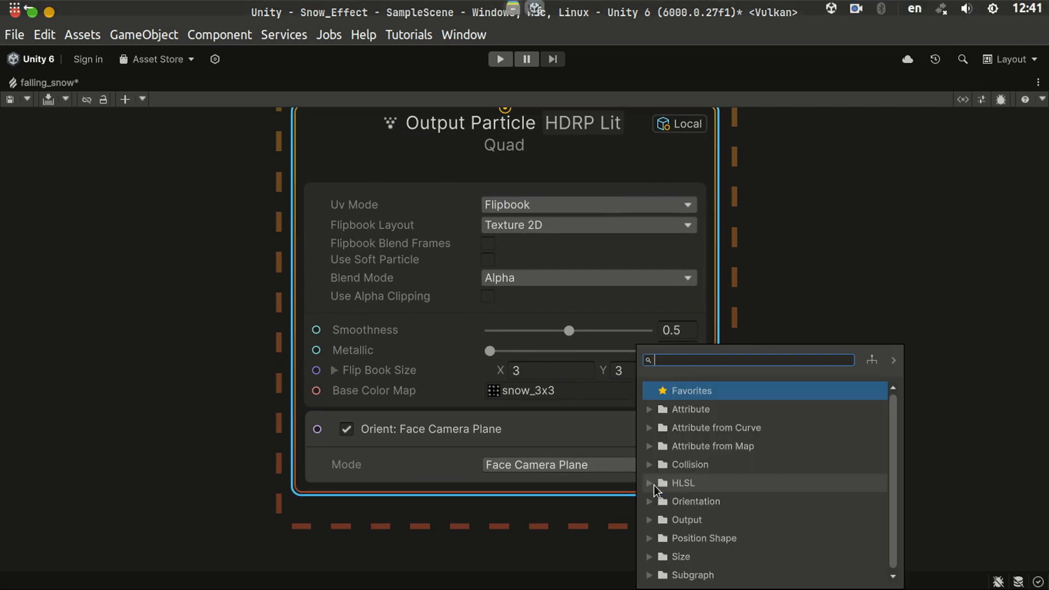
text(tex)
key(Return)
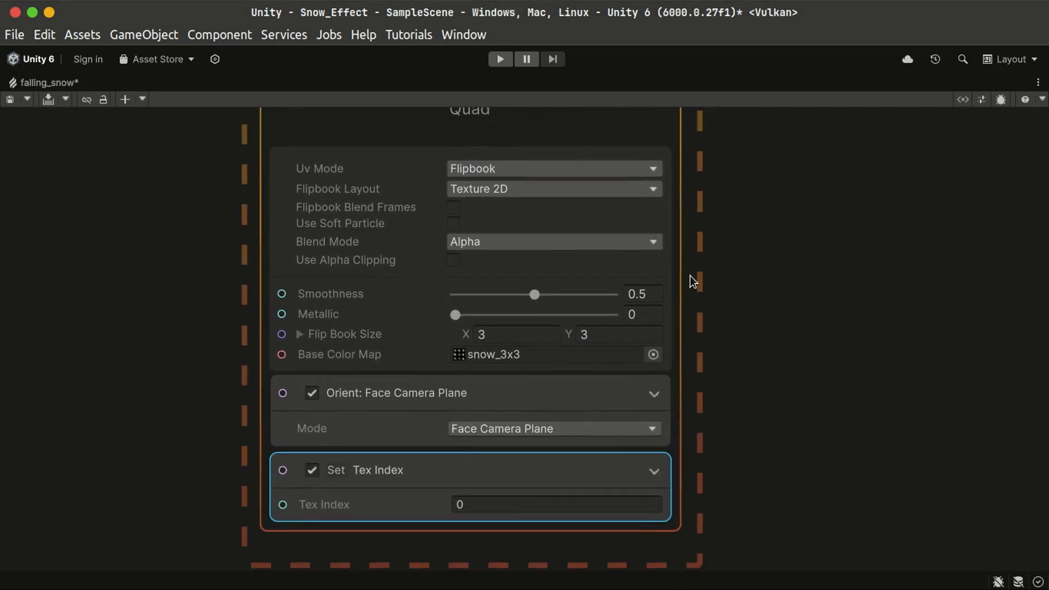
- Restore the full editor layout and set the Tex Index block's Random to Uniform with B at 8
key(shift+space)
click(442, 287)
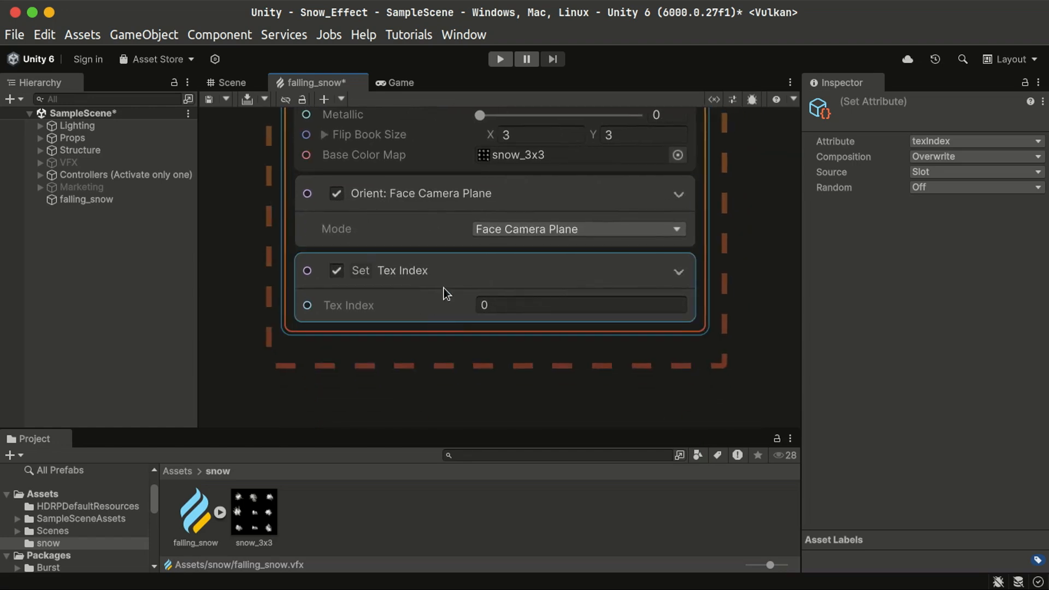
click(936, 187)
click(802, 328)
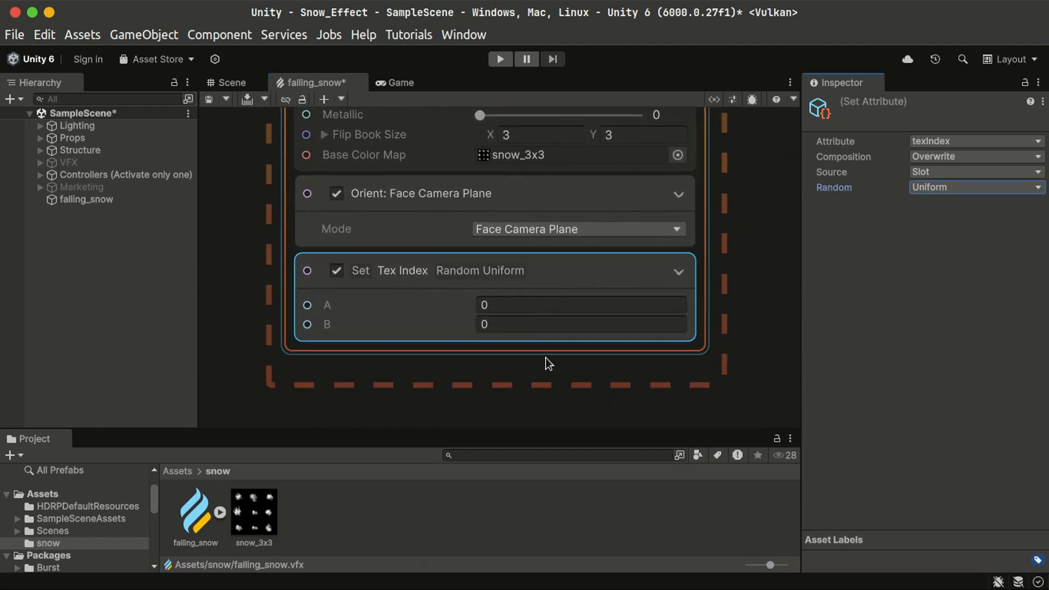
click(523, 326)
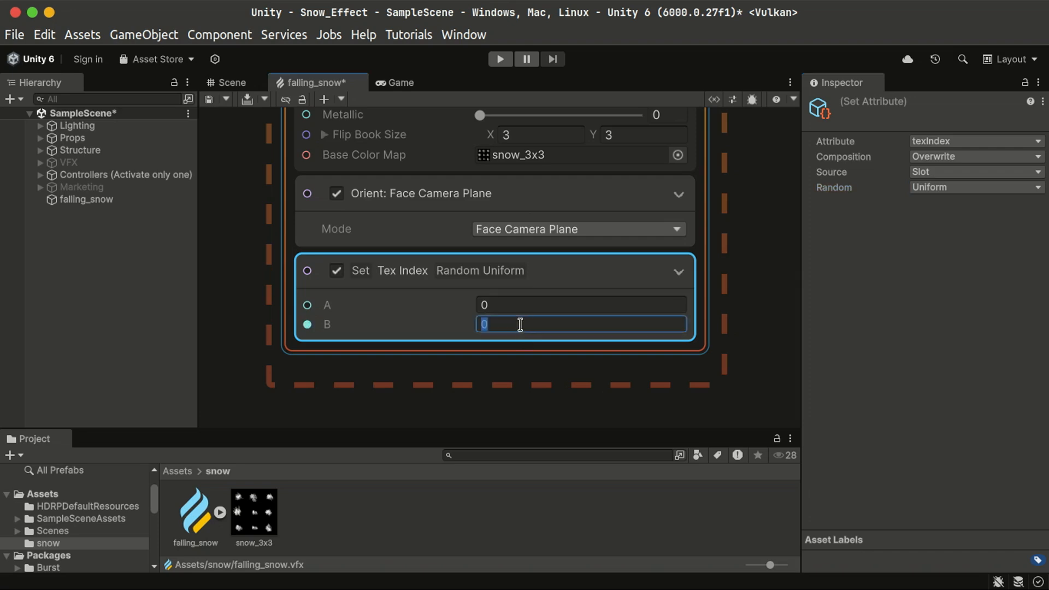
text(8)
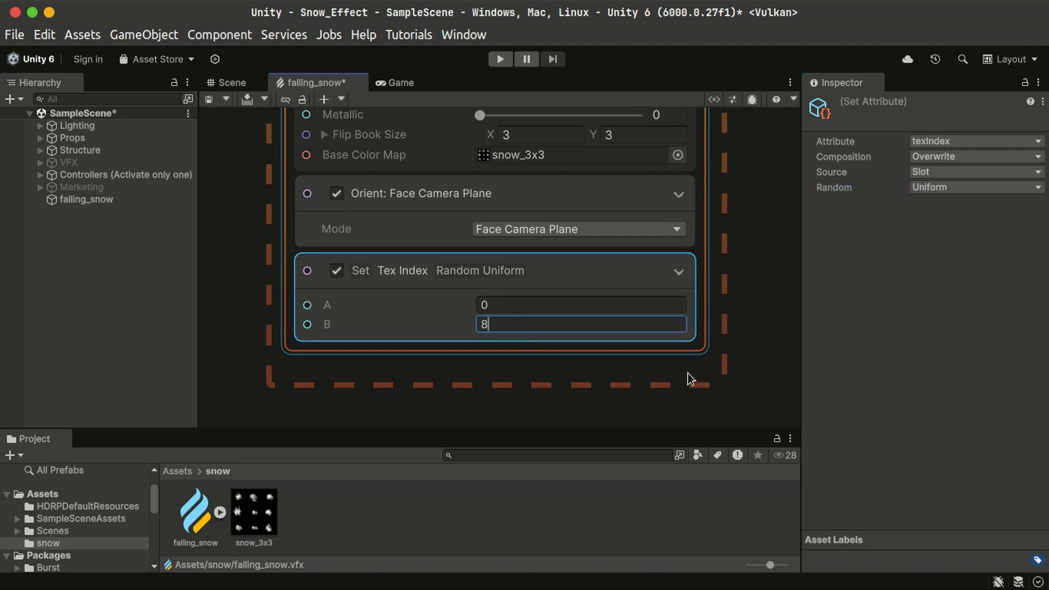
click(742, 372)
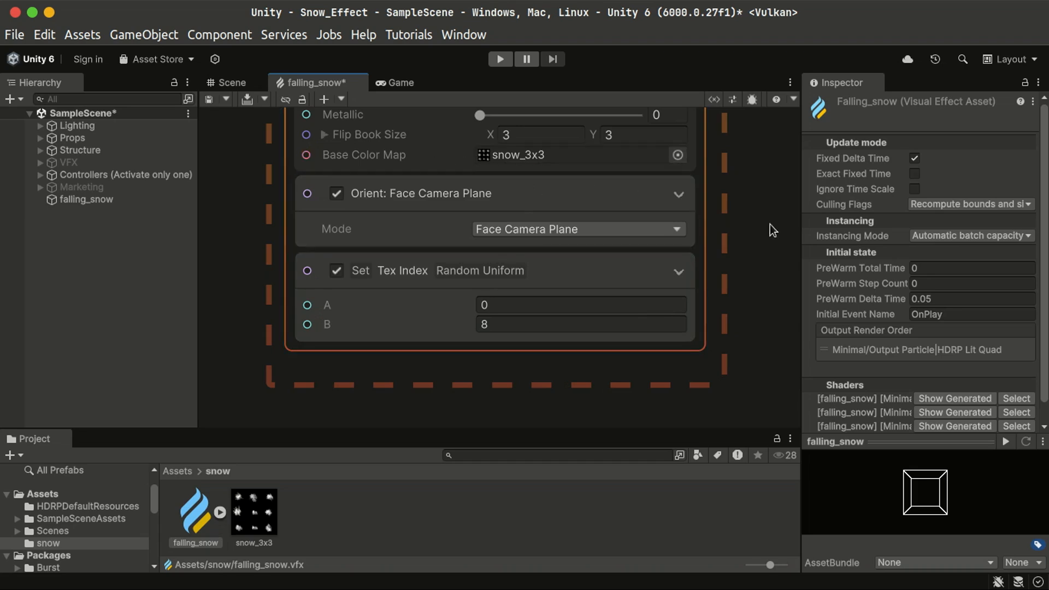
- Set the HDRP Lit output context's Material Type to Simple Lit Translucent
middle_drag(756, 256, 733, 303)
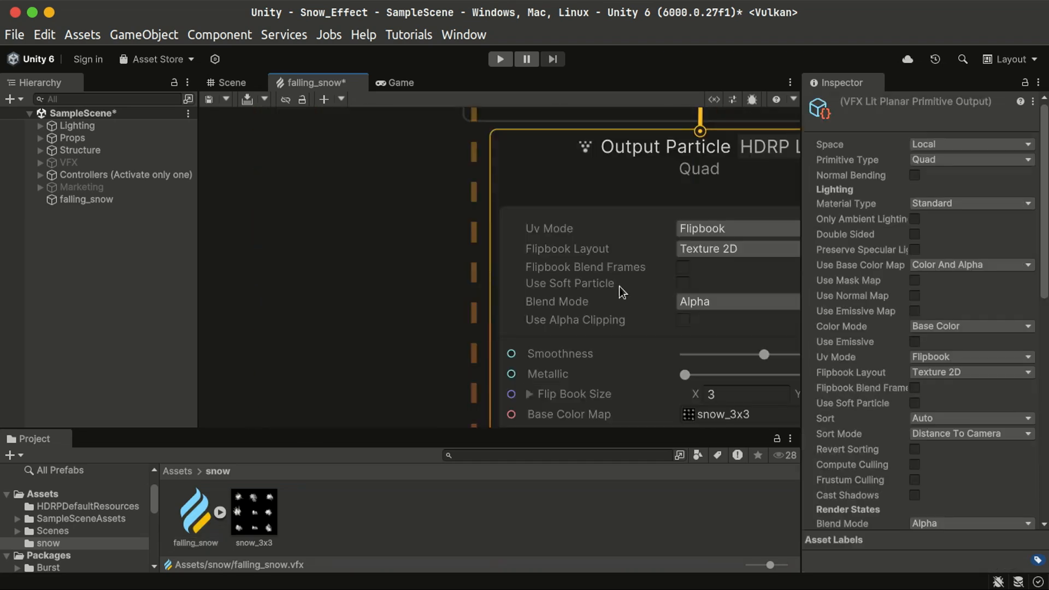
middle_drag(367, 290, 167, 272)
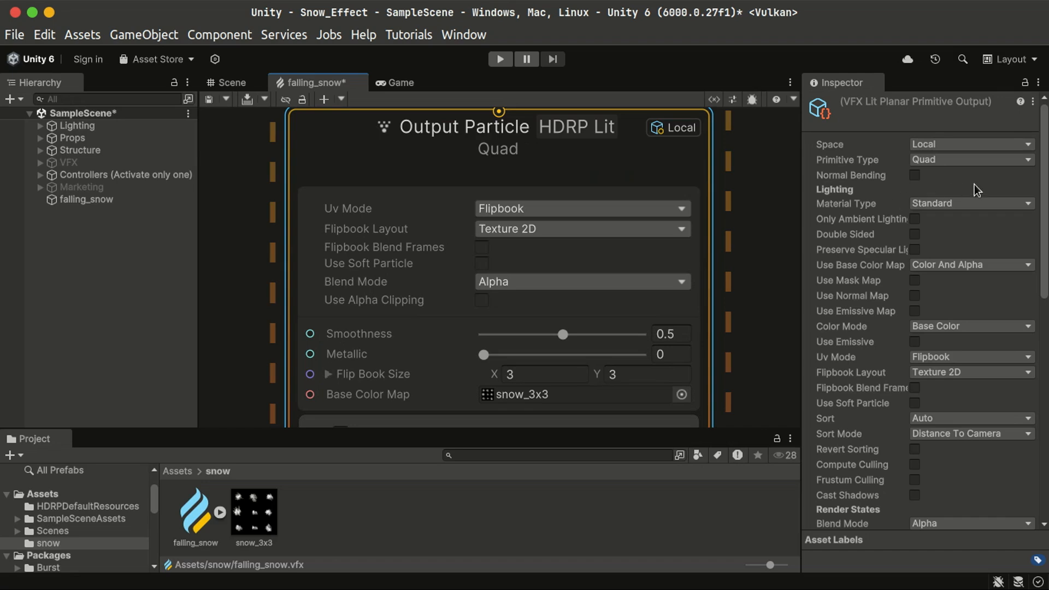
click(1000, 205)
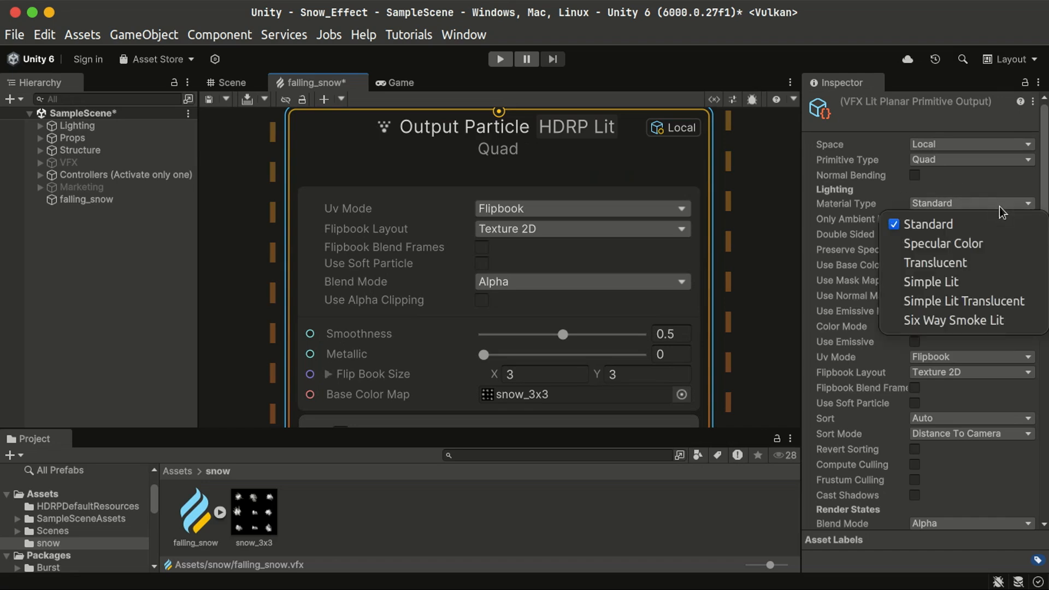
click(1007, 302)
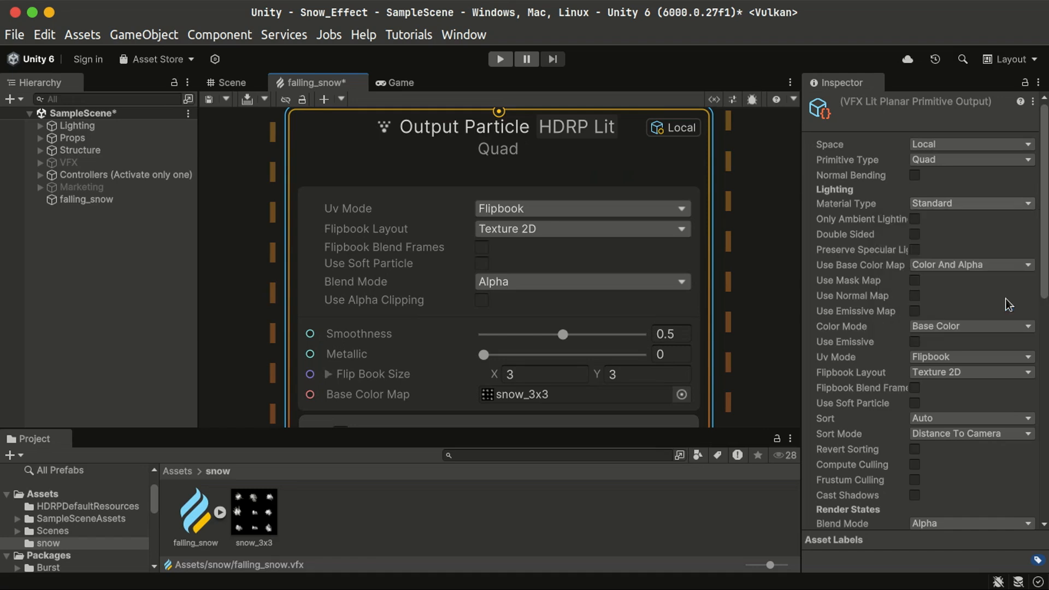
- Create an HDRP Diffusion Profile named snow_profile in the project's snow folder
right_click(334, 522)
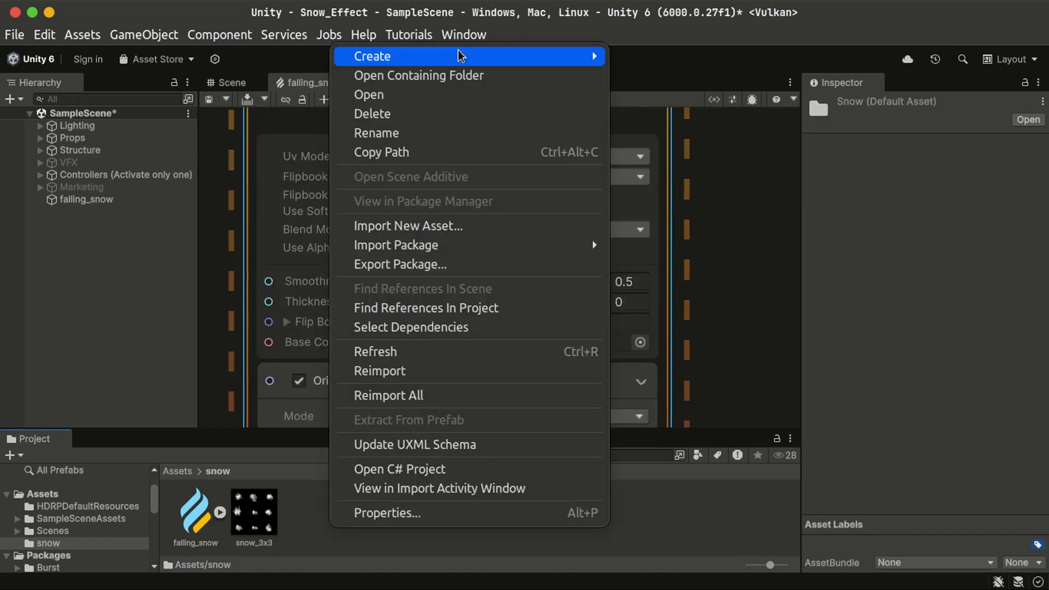
mouse_move(458, 59)
mouse_move(726, 219)
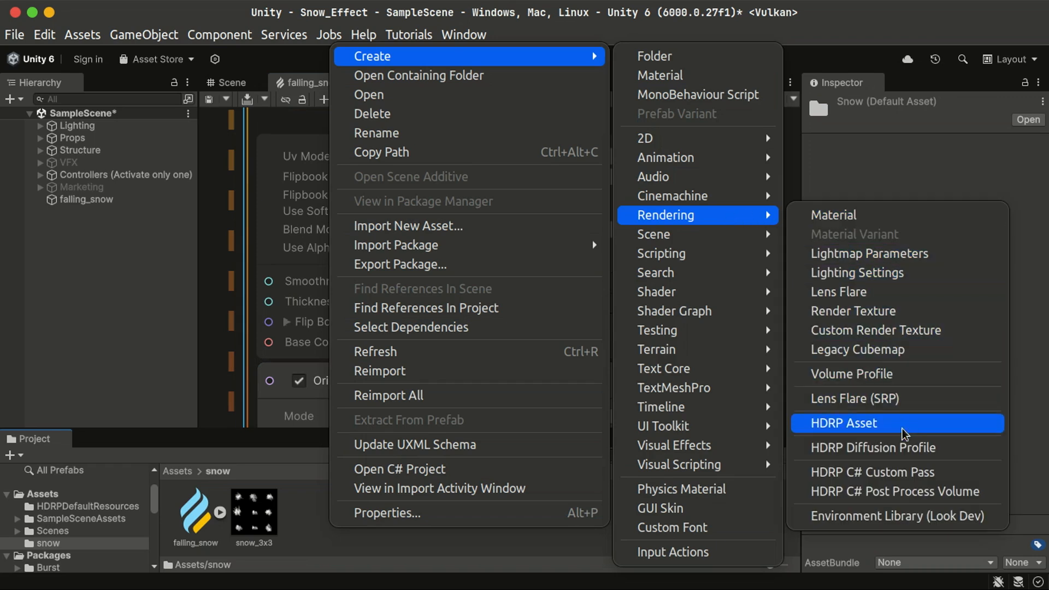
click(907, 448)
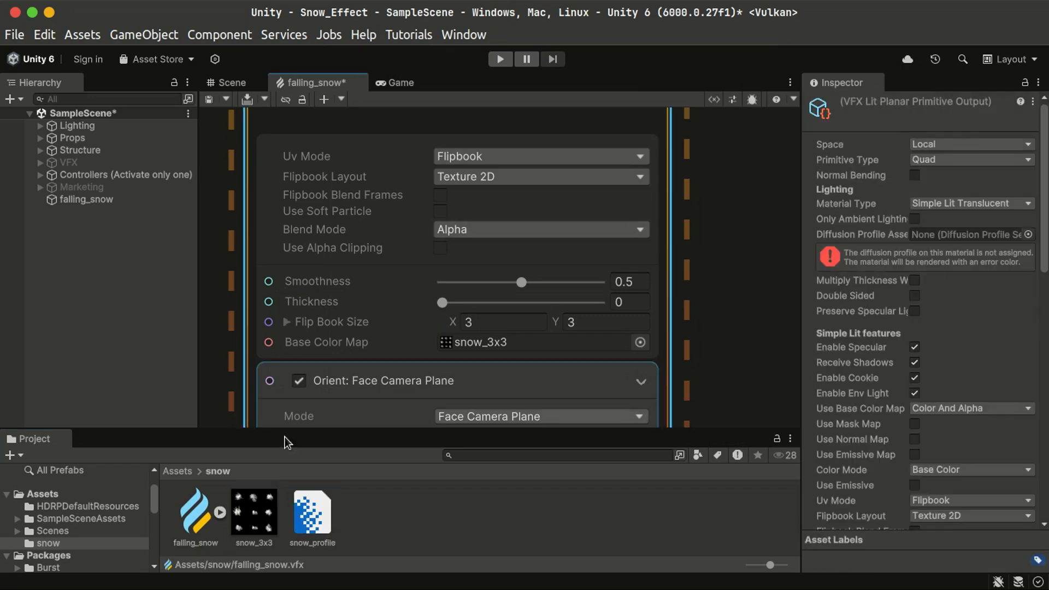
- Assign snow_profile as the output's Diffusion Profile Asset and apply the fix that references it in the HDRP Global Settings
drag(311, 511, 946, 240)
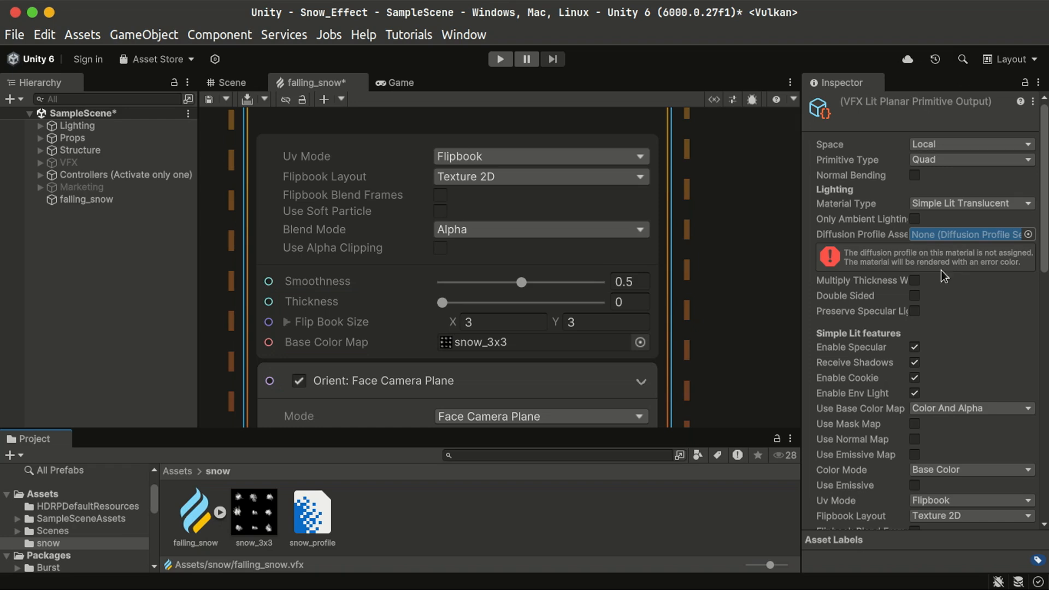
click(1029, 235)
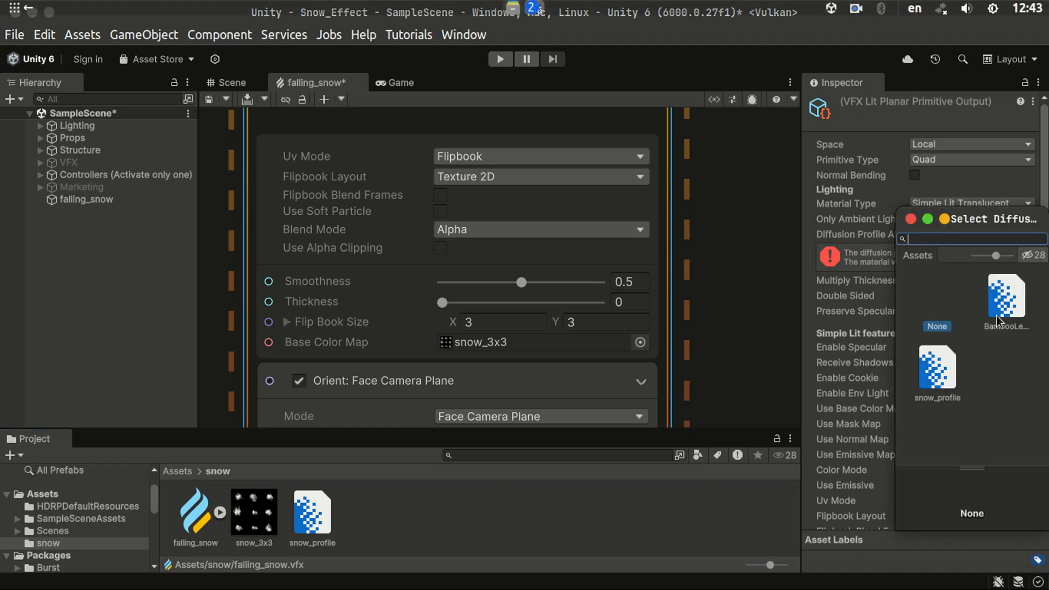
double_click(938, 377)
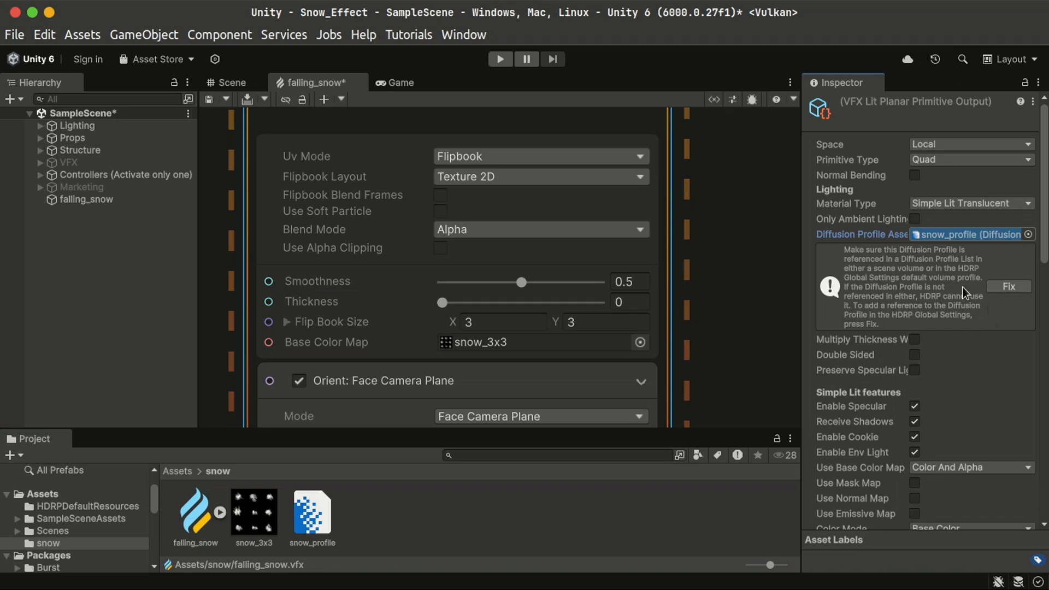
click(1018, 290)
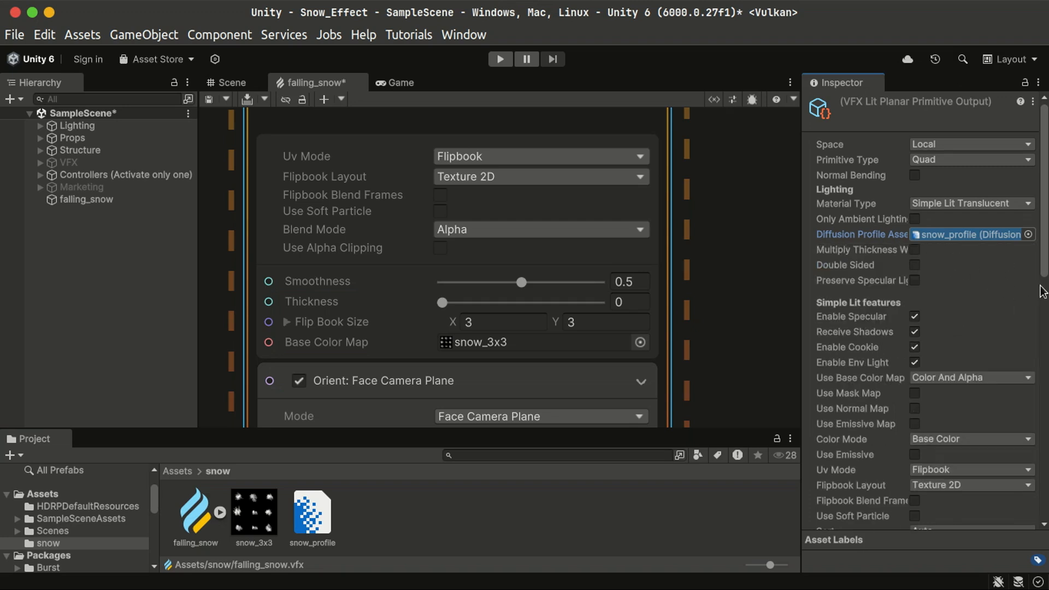
- Maximize the falling_snow graph and set the HDRP Lit output's Blend Mode to Alpha Premultiplied
key(shift+space)
scroll(341, 299, up, 3)
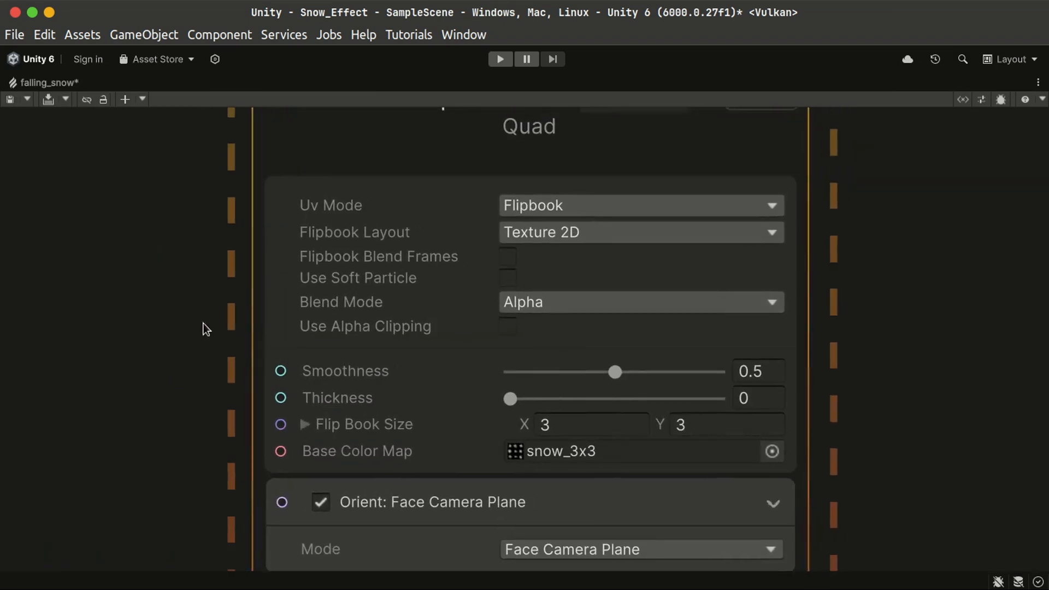
middle_drag(387, 372, 335, 349)
middle_drag(817, 497, 837, 334)
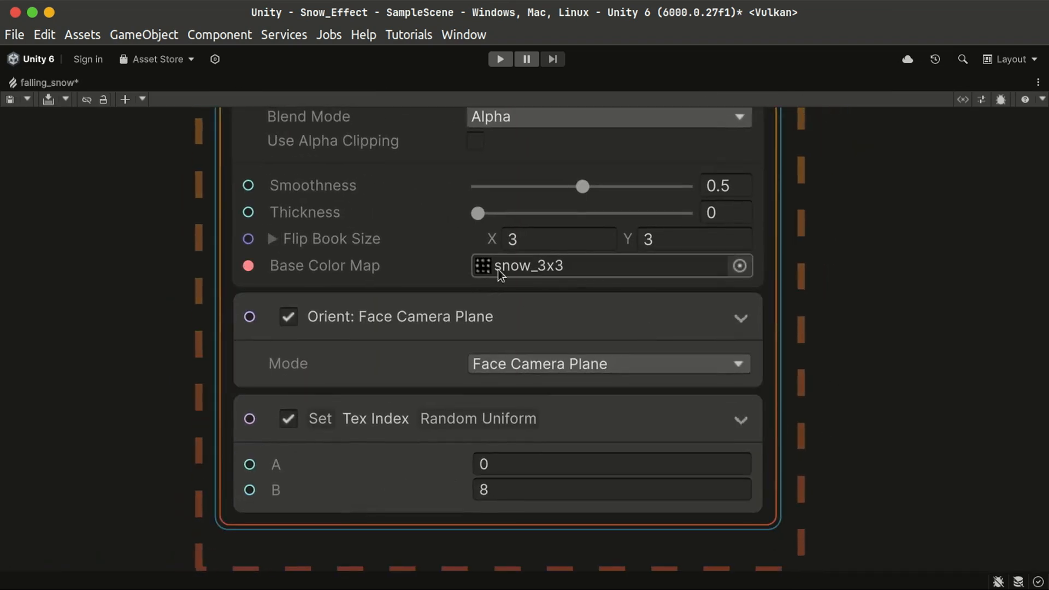
scroll(493, 268, up, 5)
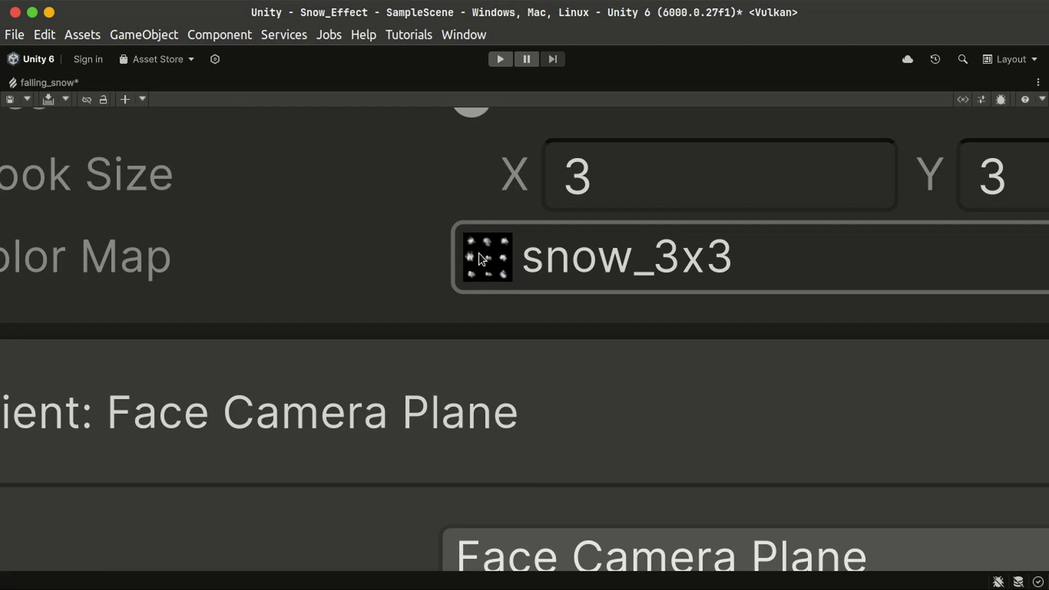
scroll(546, 255, down, 9)
middle_drag(976, 206, 928, 422)
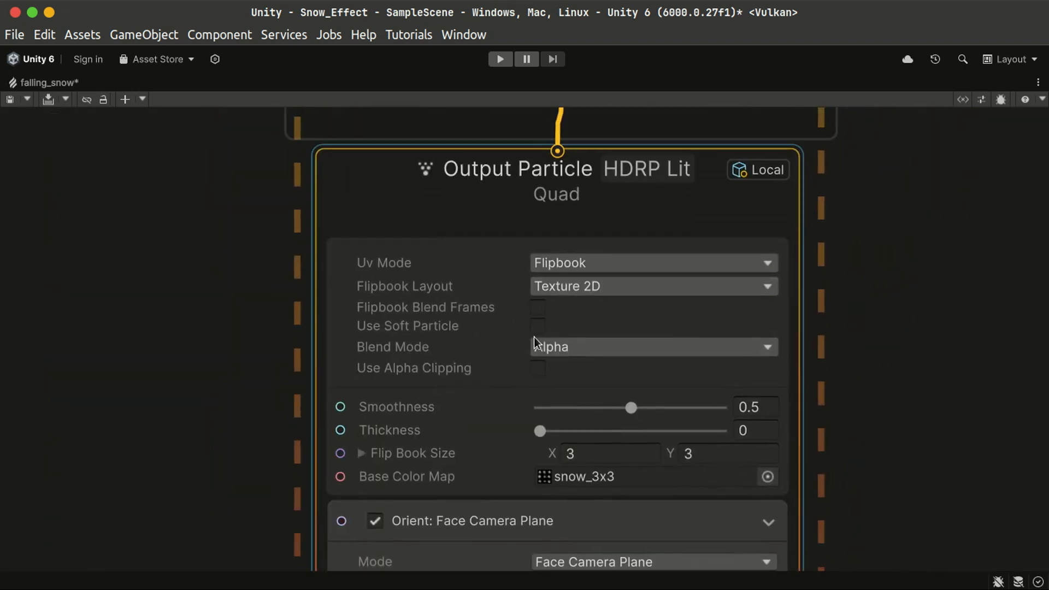
scroll(480, 344, up, 2)
middle_drag(187, 356, 149, 286)
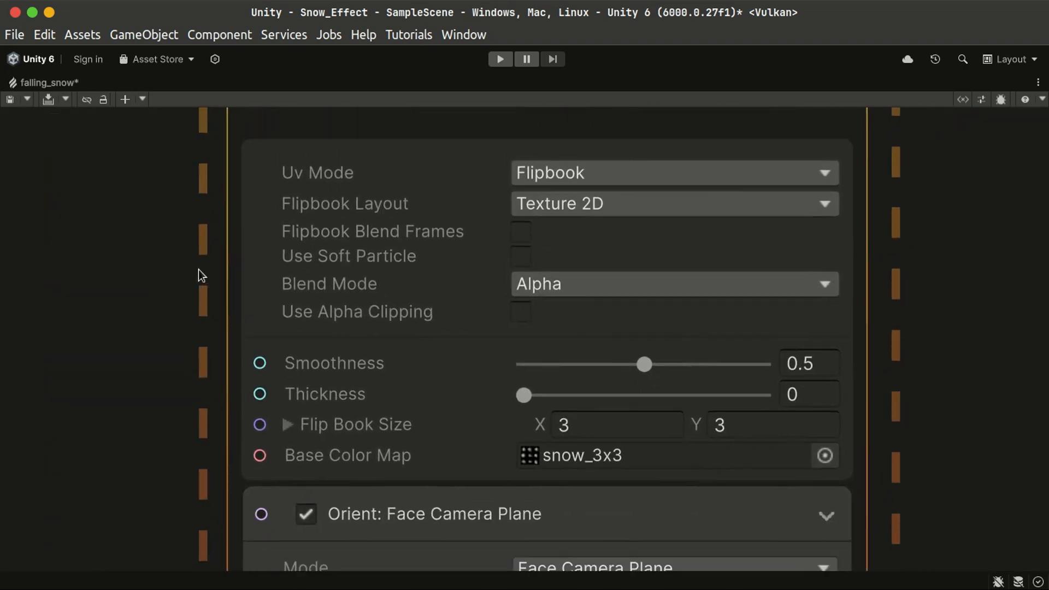
click(654, 286)
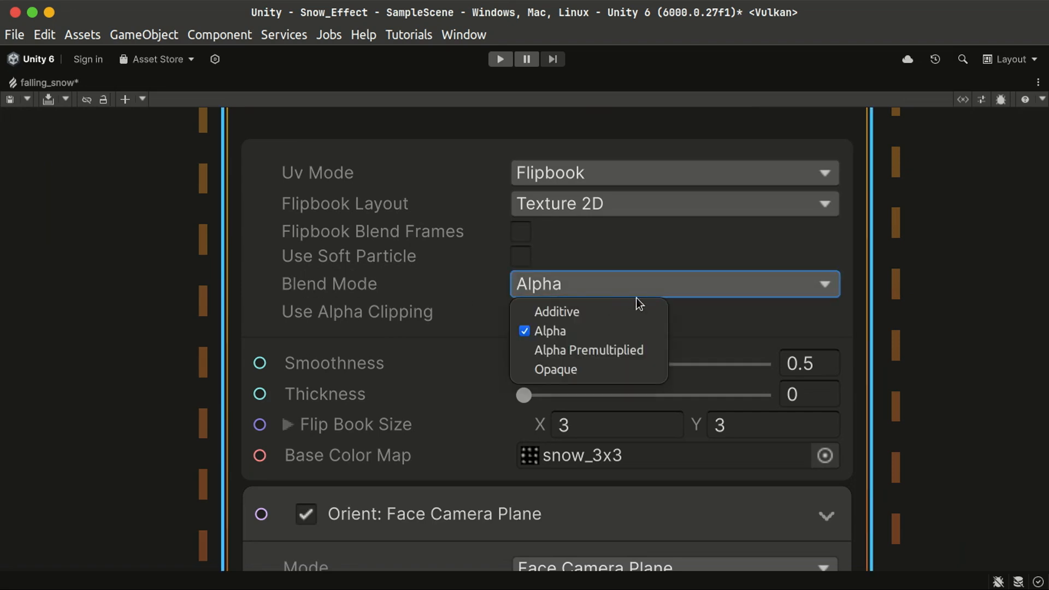
key(Escape)
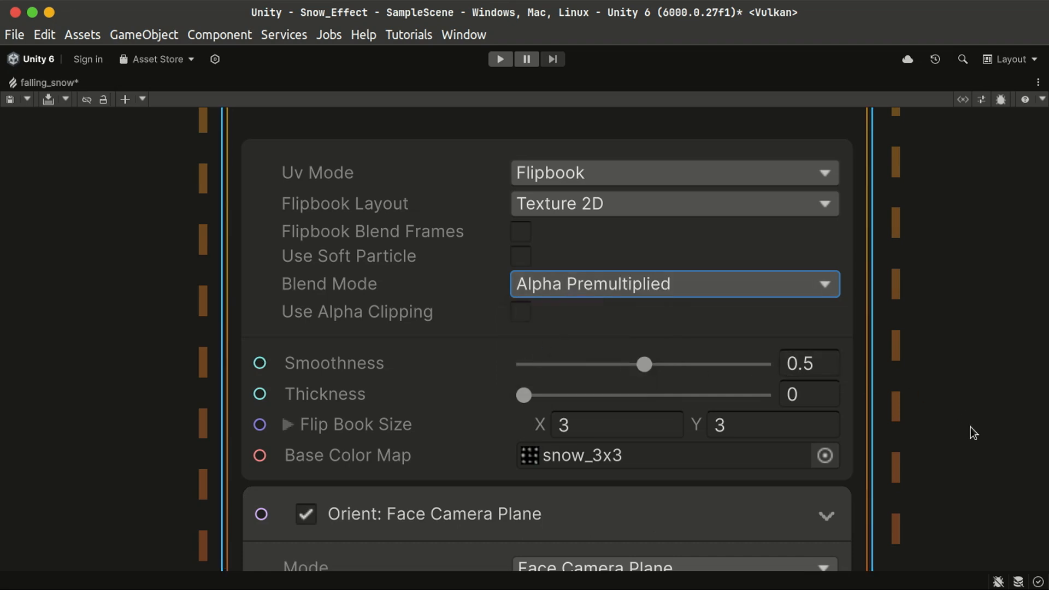
- Enable Use Soft Particle on the HDRP Lit output context
middle_drag(942, 354, 934, 420)
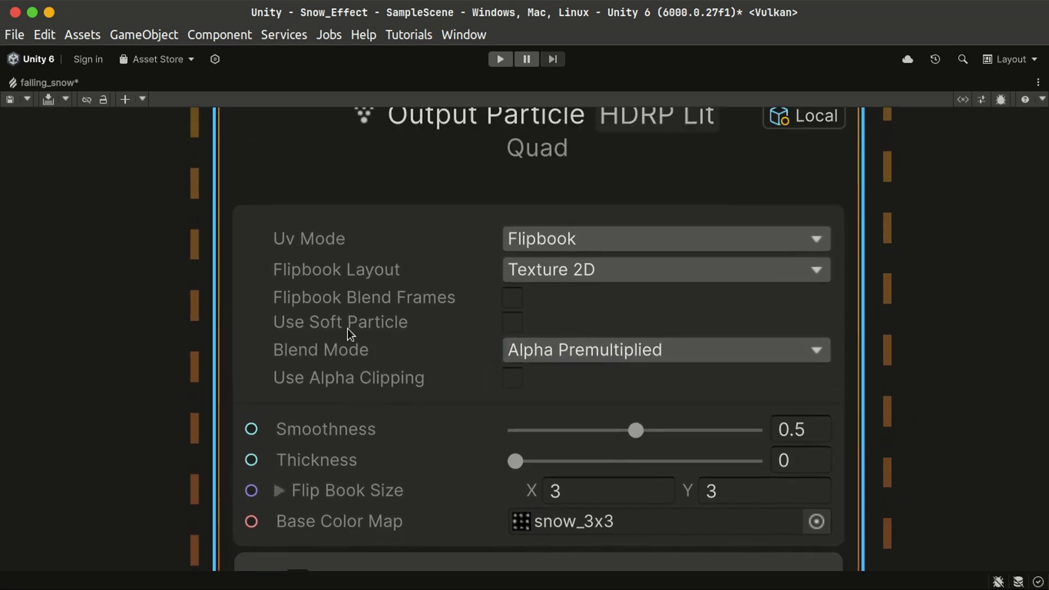
click(512, 322)
scroll(874, 383, down, 5)
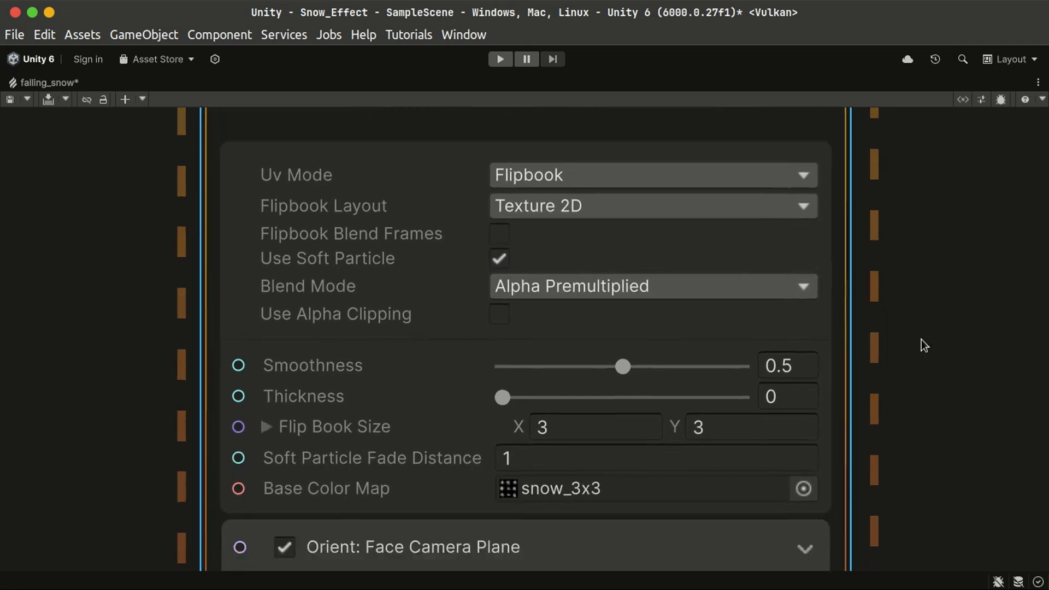
scroll(920, 304, up, 3)
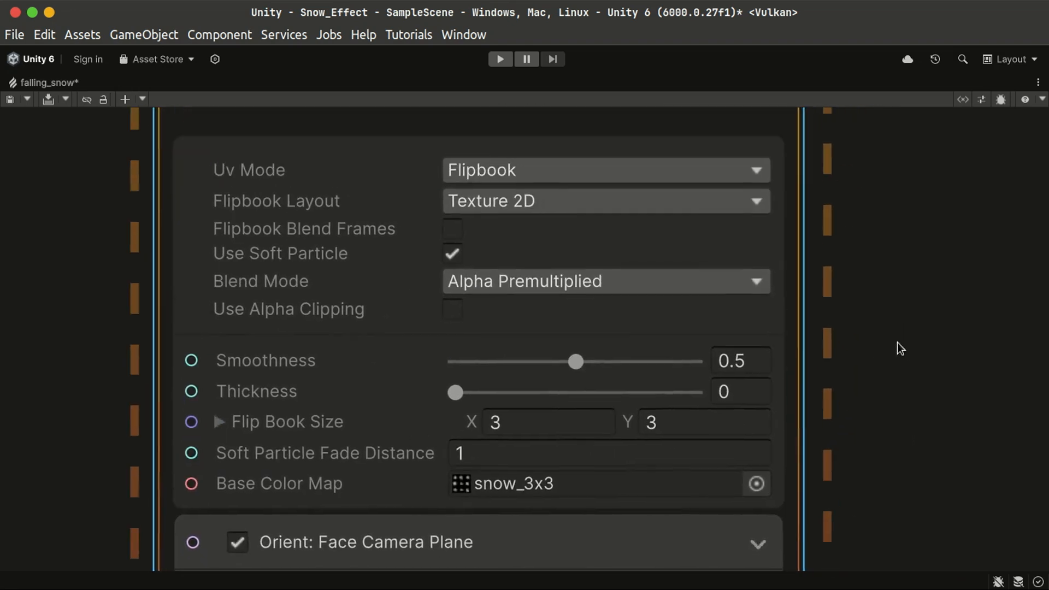
scroll(891, 358, down, 3)
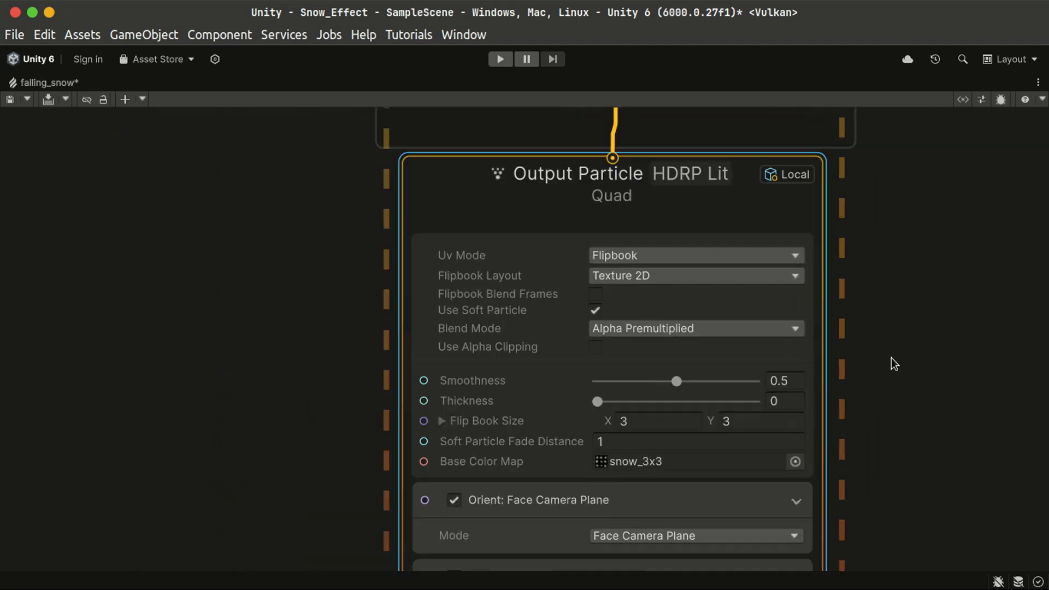
- Add a Set Position Shape: Sphere block below Set Lifetime in the Initialize Particle context
click(871, 377)
middle_drag(871, 377, 628, 368)
scroll(627, 368, up, 1)
middle_drag(834, 374, 877, 571)
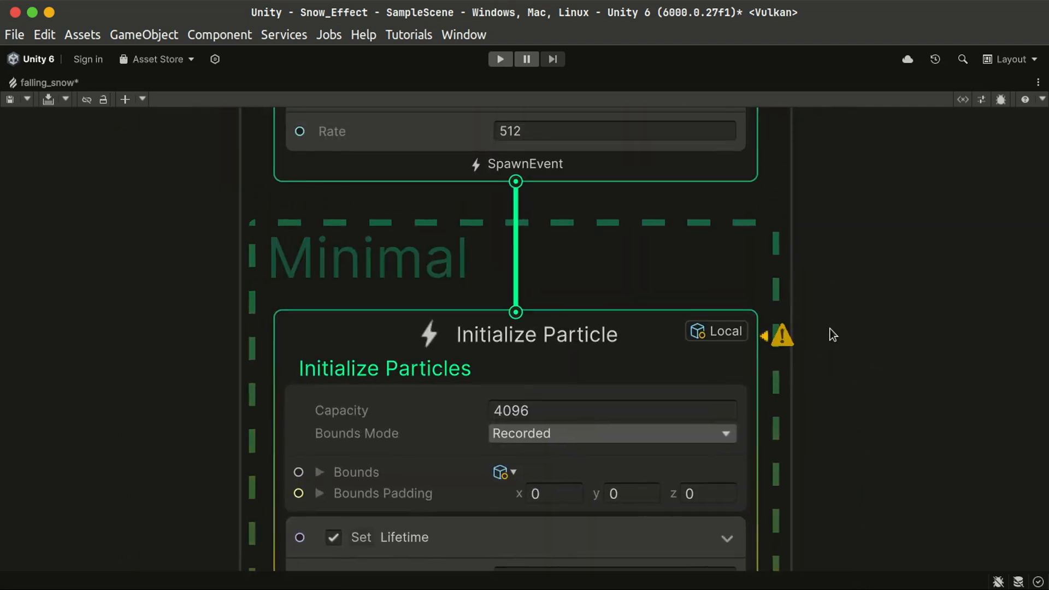
scroll(830, 329, down, 4)
middle_drag(890, 407, 879, 409)
middle_drag(866, 461, 831, 336)
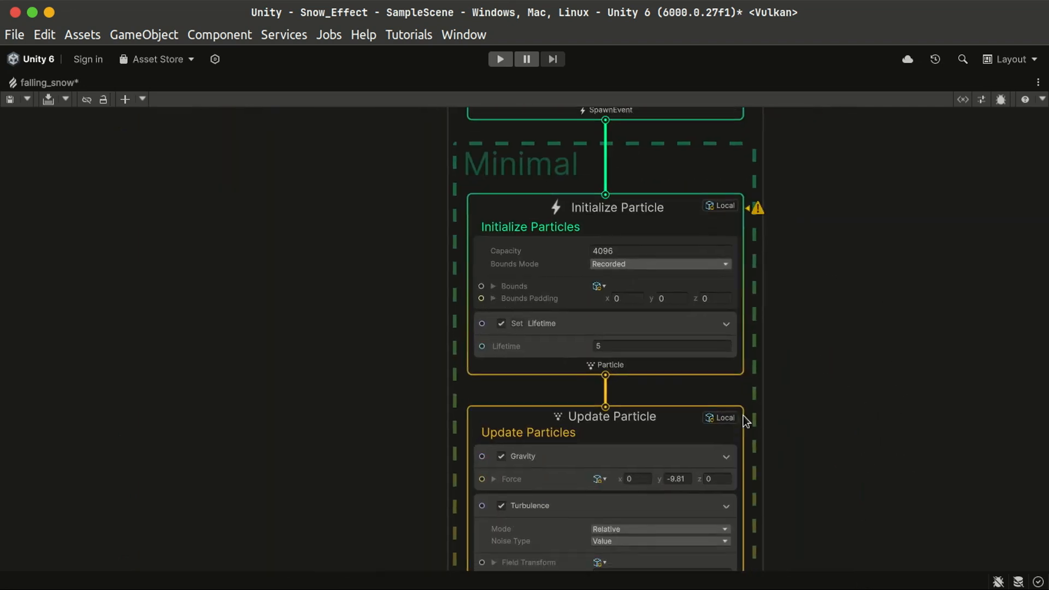
click(676, 372)
key(space)
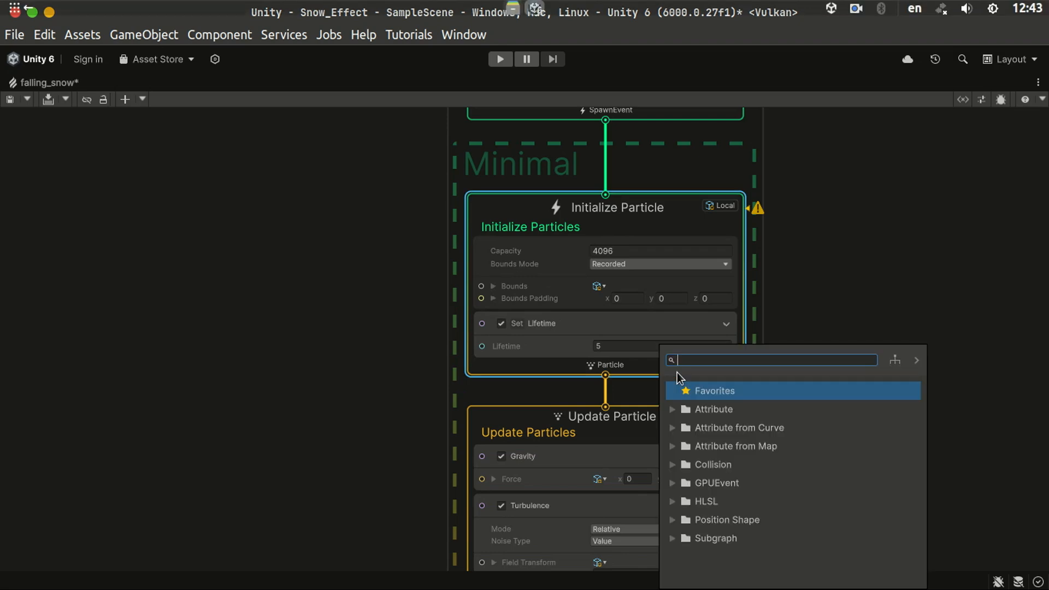
text(shape)
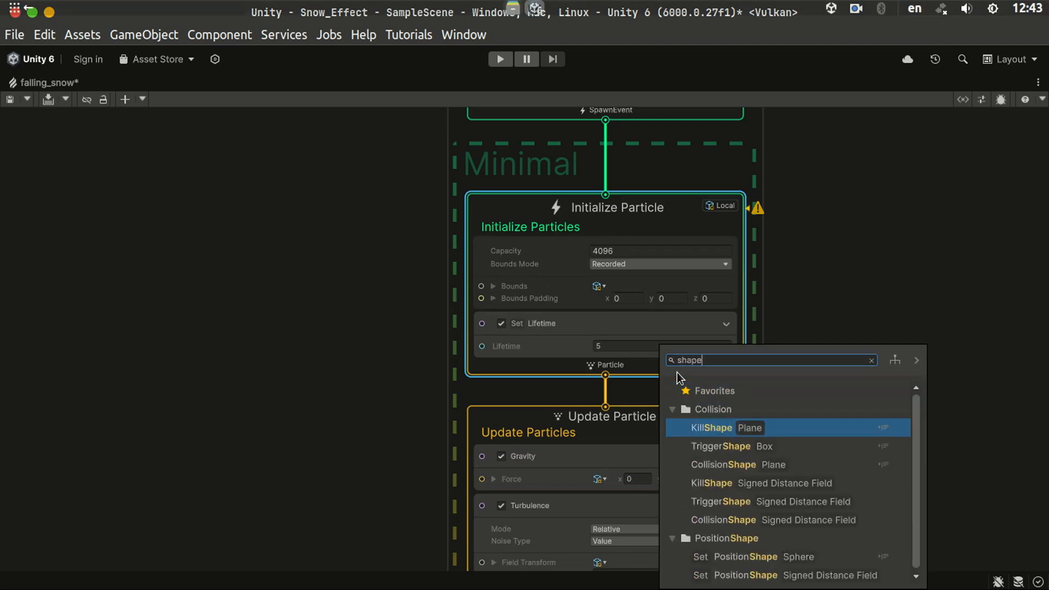
key(Down)
key(Down)
key(Down)
key(Down)
key(Down)
key(Down)
key(Down)
key(Down)
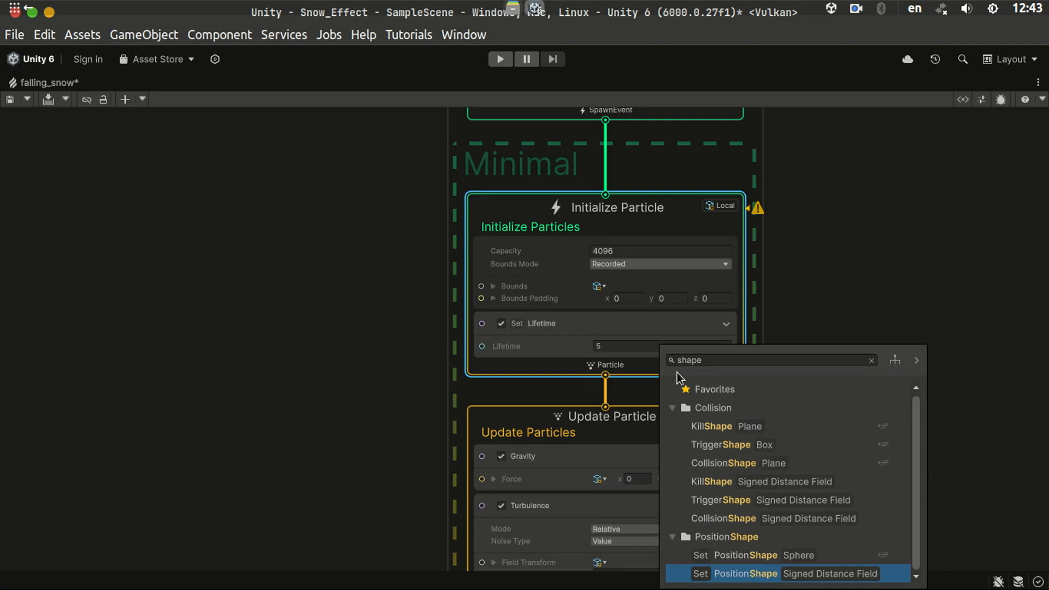
key(Up)
key(Return)
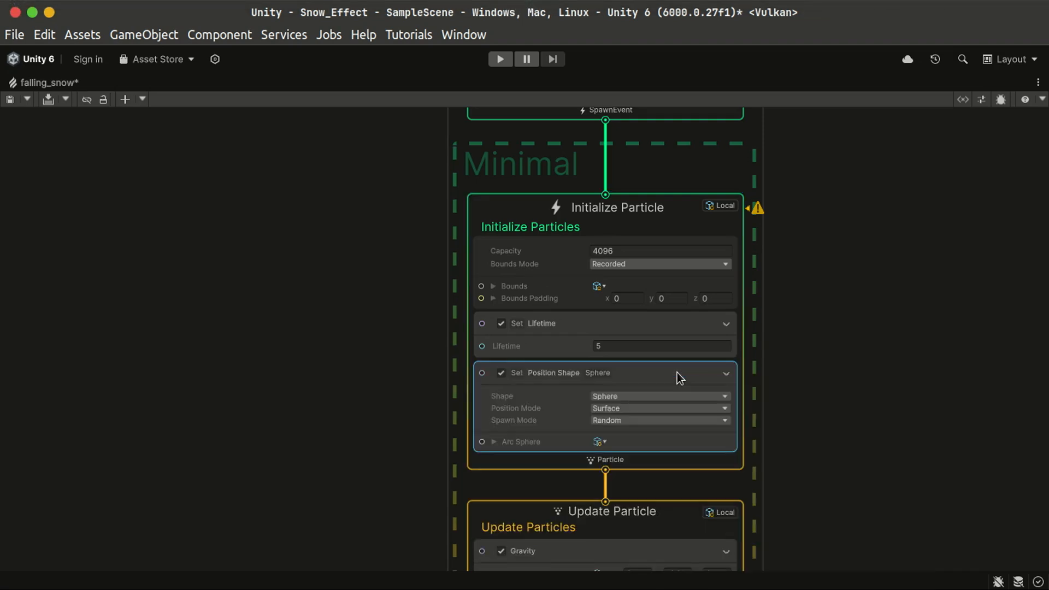
- Set the Position Shape block's Shape to Circle and its Position Mode to Volume
scroll(655, 377, down, 3)
scroll(569, 329, up, 5)
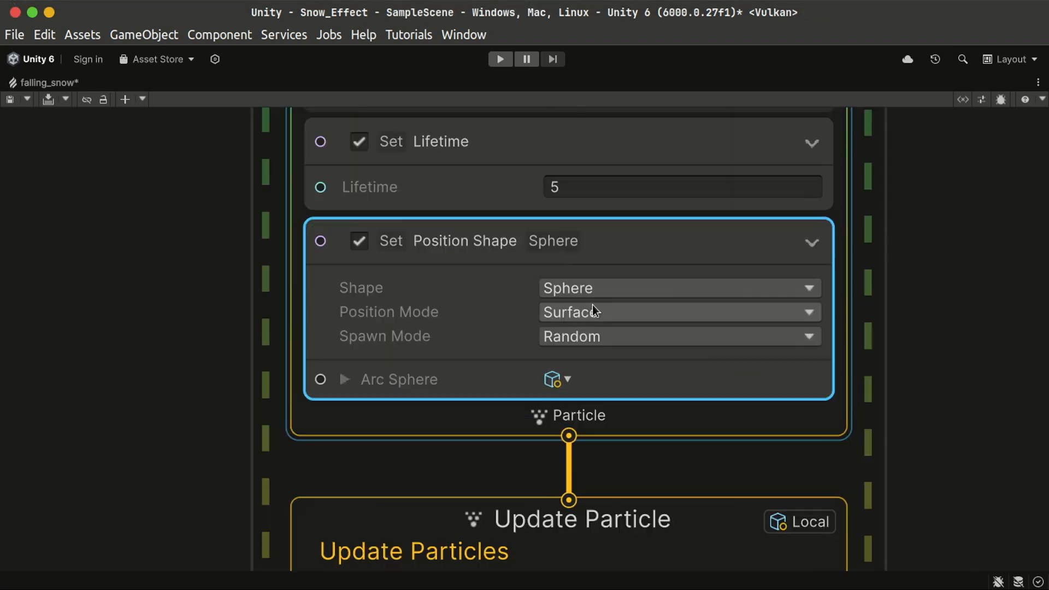
click(617, 290)
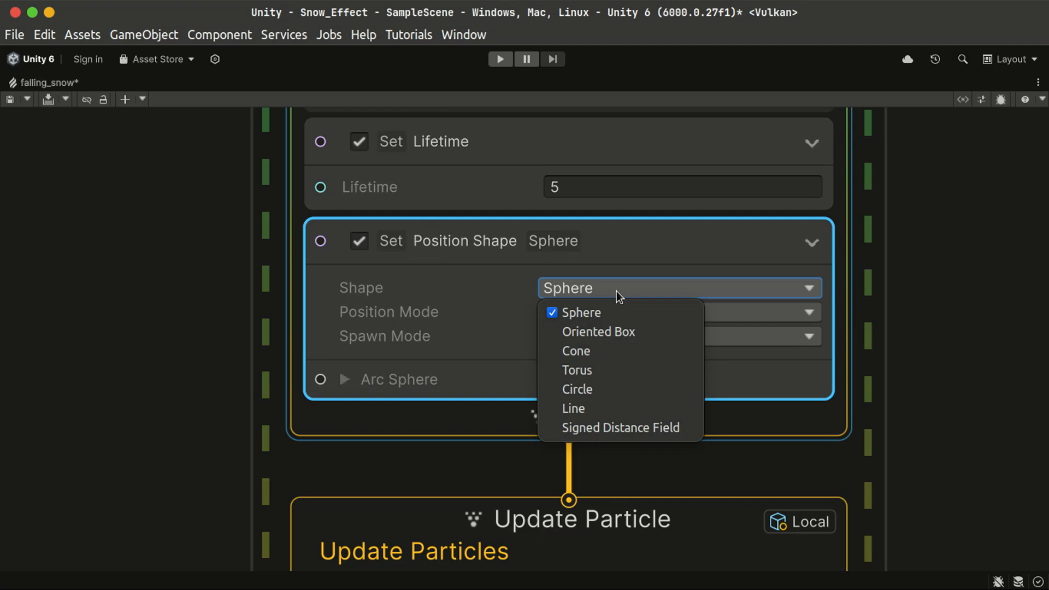
click(595, 390)
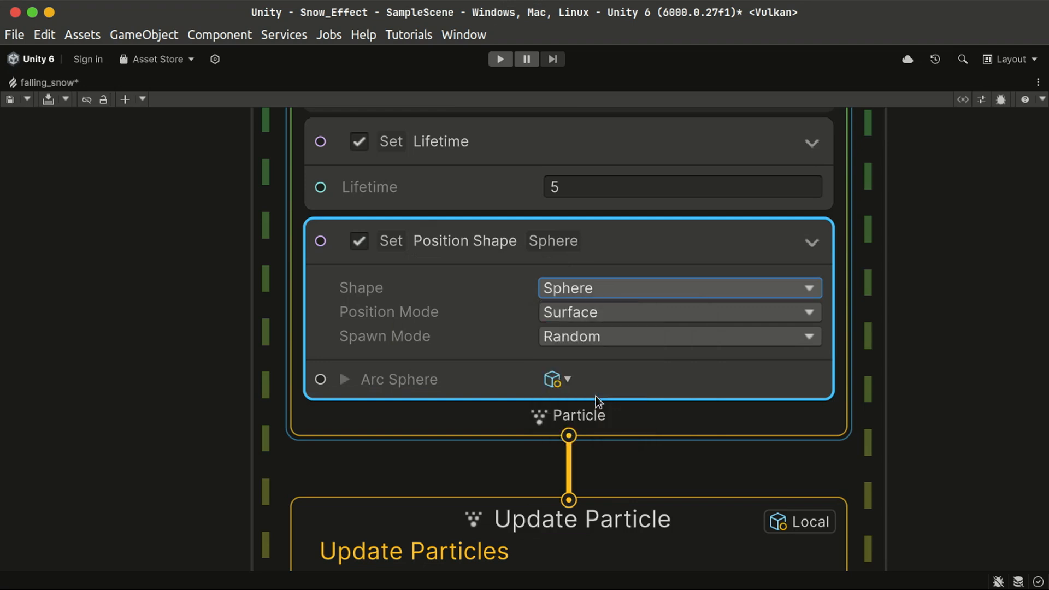
click(591, 322)
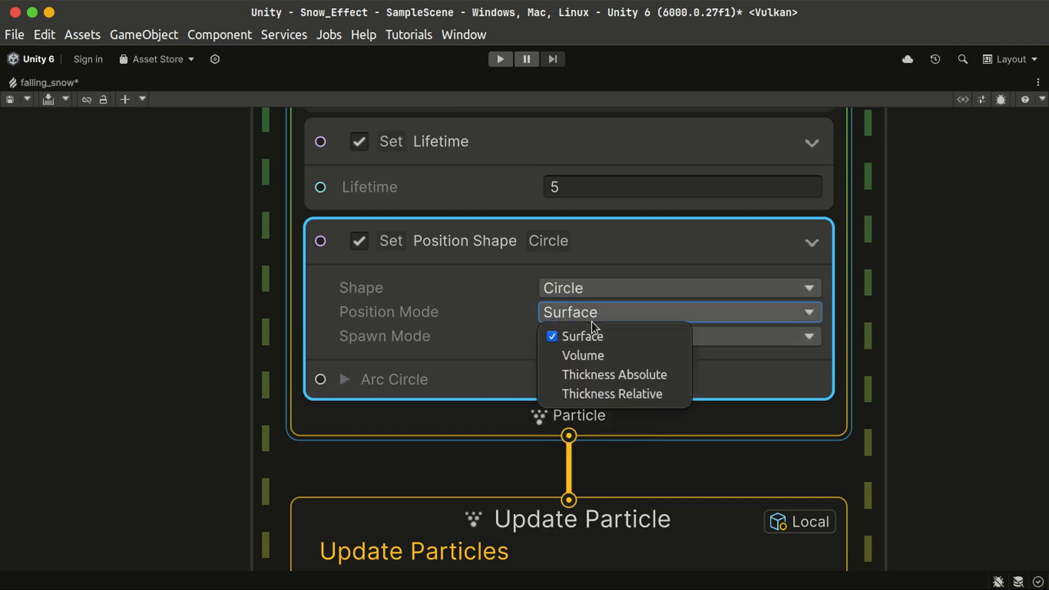
click(605, 353)
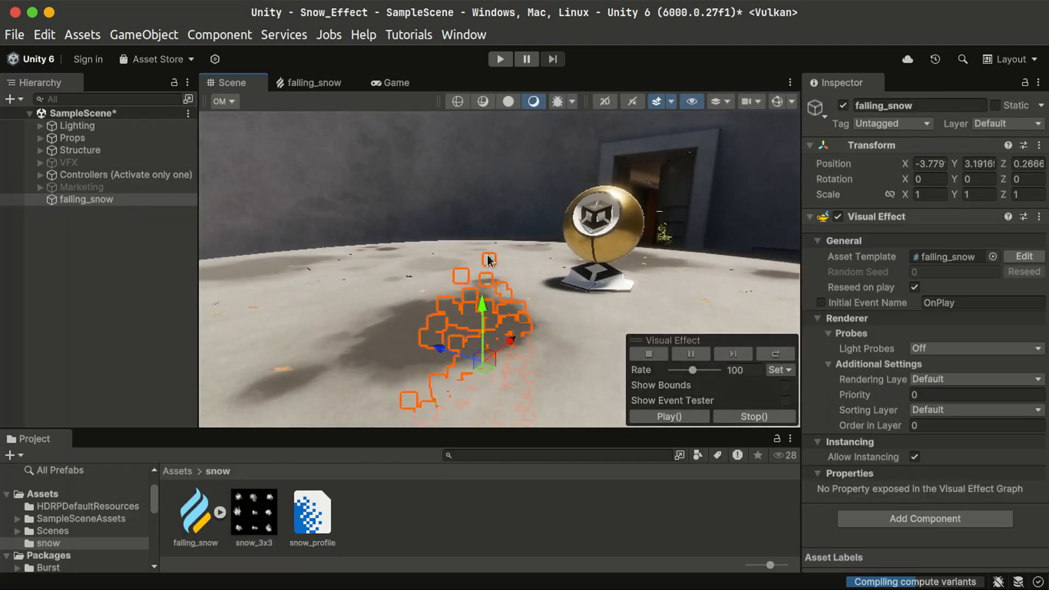
- Raise the falling_snow object in the scene to a Y position of about 4.61 and inspect its particles
drag(482, 305, 480, 148)
right_drag(564, 301, 414, 317)
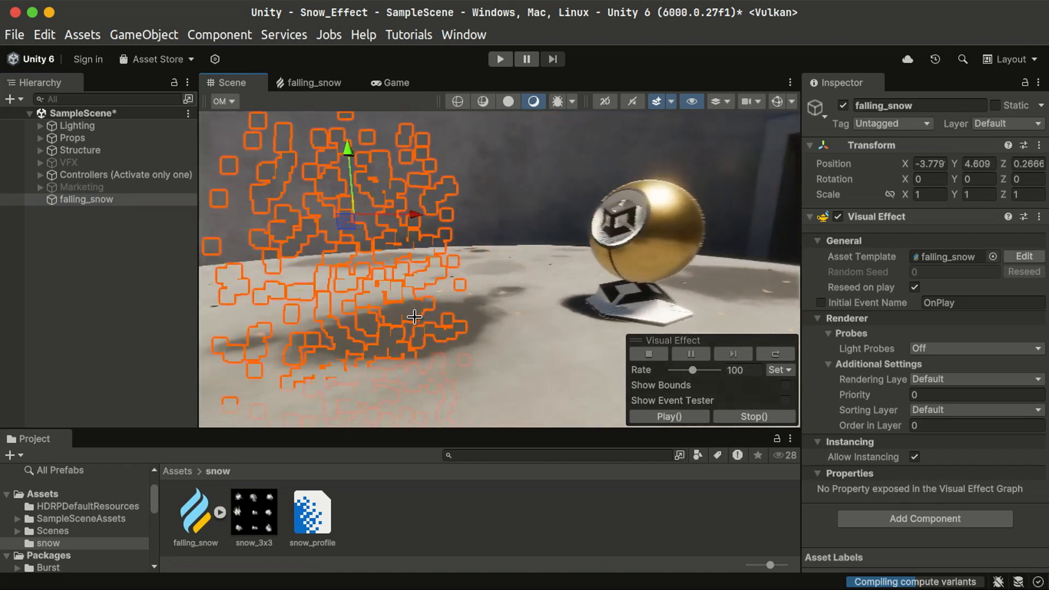
scroll(424, 295, down, 3)
alt+drag(435, 321, 612, 360)
middle_drag(591, 250, 569, 291)
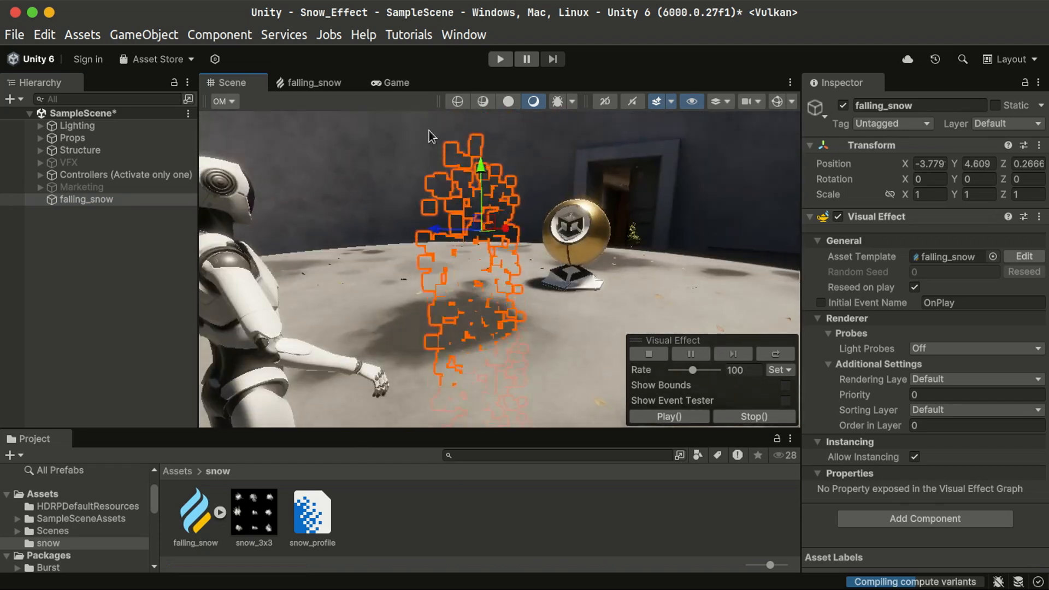
- Set the X angle of the Position Shape circle's transform to 90 and check the emission in the Scene view
click(320, 83)
middle_drag(424, 407, 351, 260)
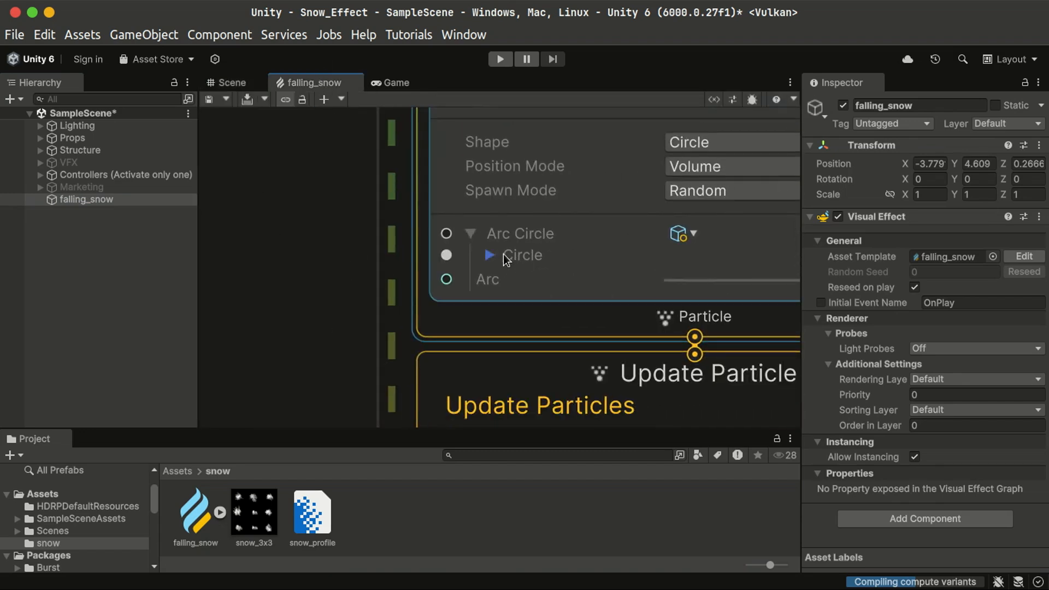
click(491, 254)
middle_drag(438, 286, 299, 264)
click(369, 254)
scroll(370, 256, down, 3)
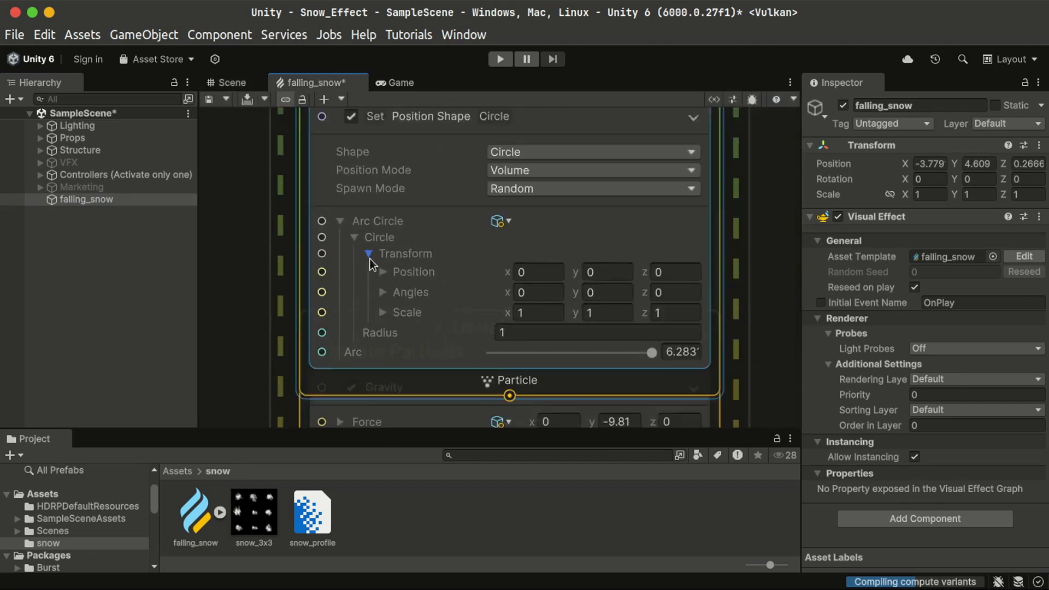
scroll(421, 296, up, 2)
click(534, 287)
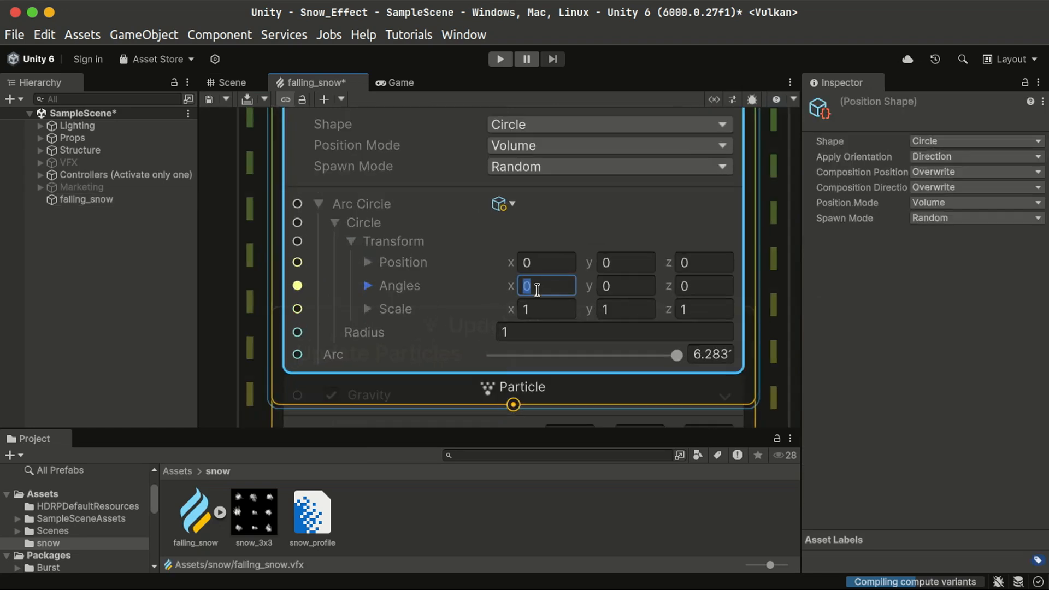
text(90)
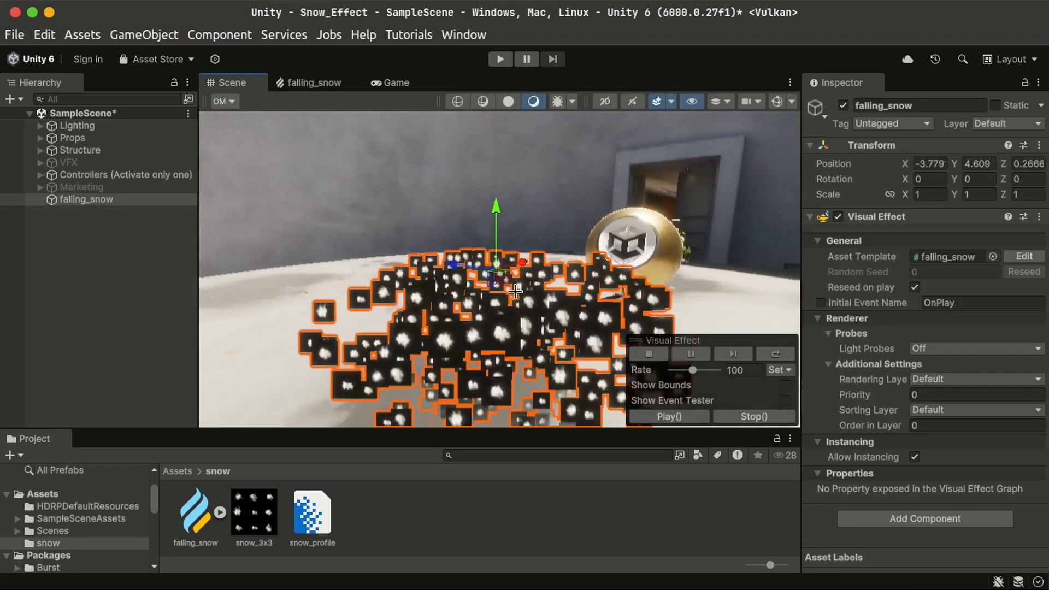
middle_drag(515, 291, 518, 231)
scroll(534, 266, down, 5)
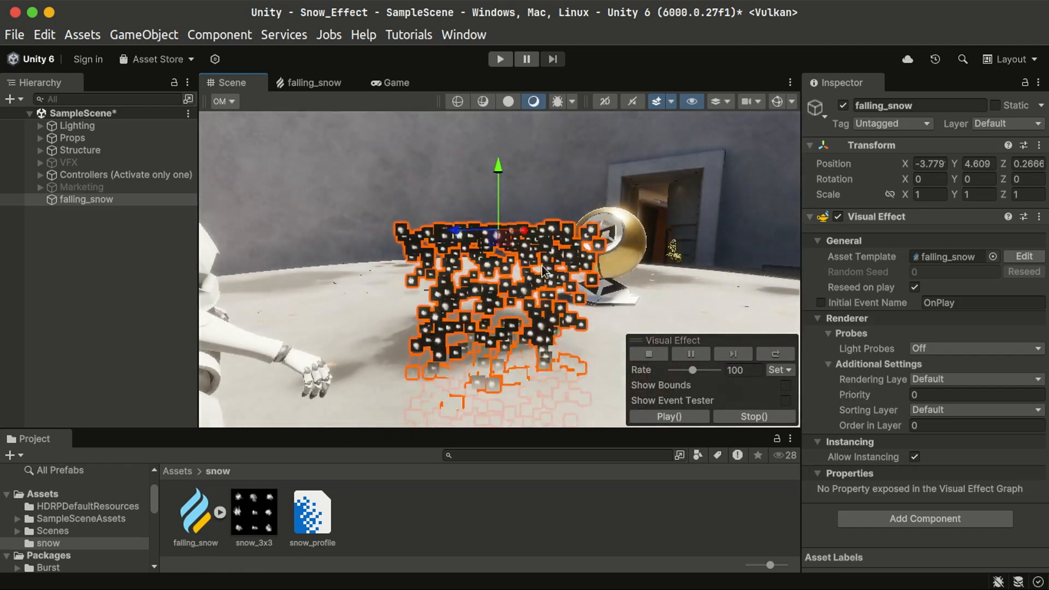
- Set the snow_3x3 texture's Alpha Source to From Gray Scale, enable Alpha Is Transparency and apply the import settings
click(257, 512)
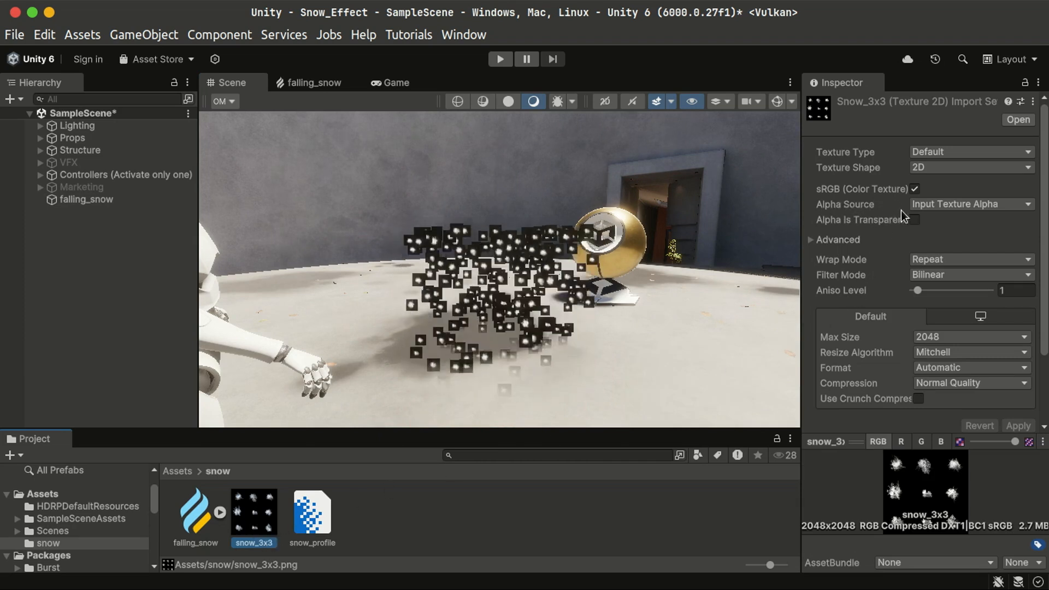
click(988, 205)
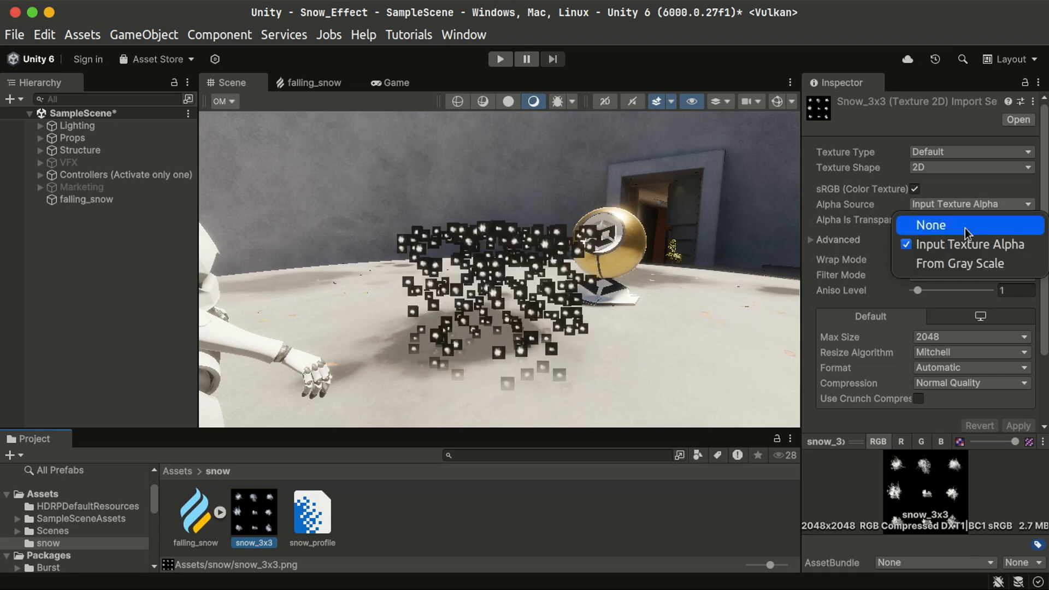
click(998, 267)
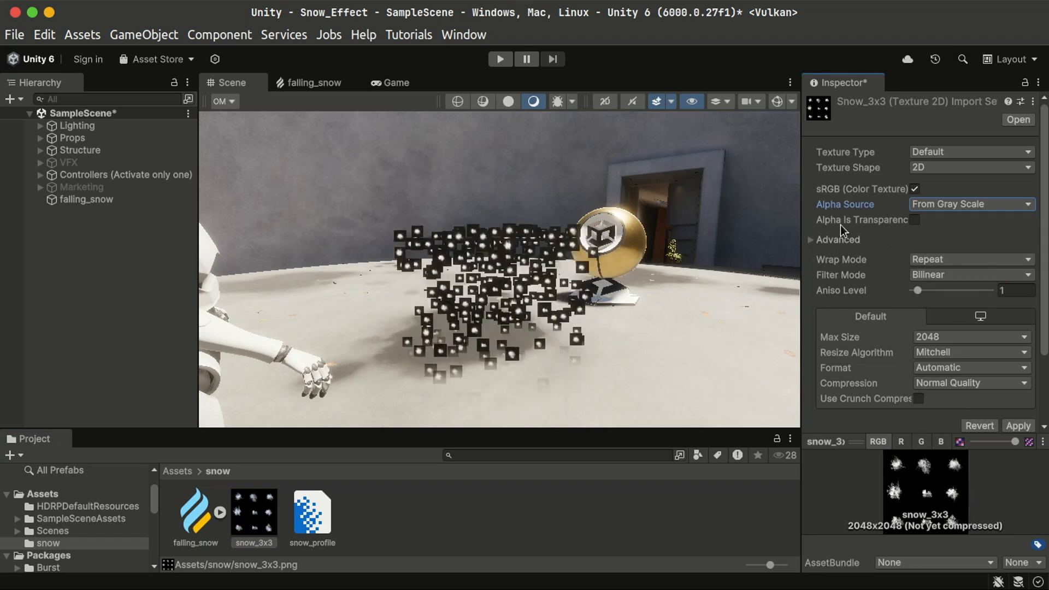
click(914, 220)
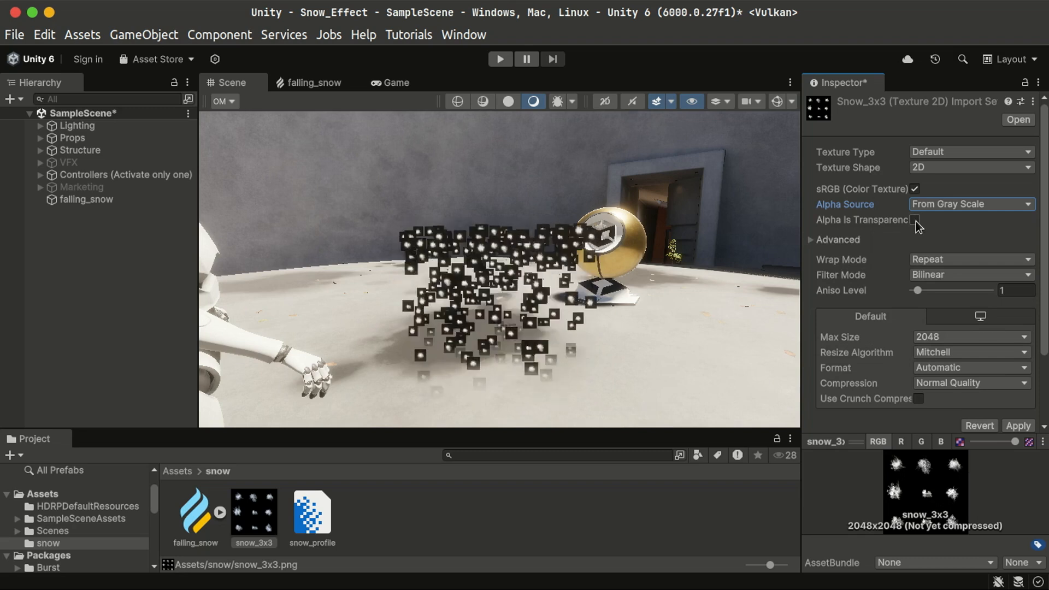
scroll(942, 246, down, 3)
click(1019, 340)
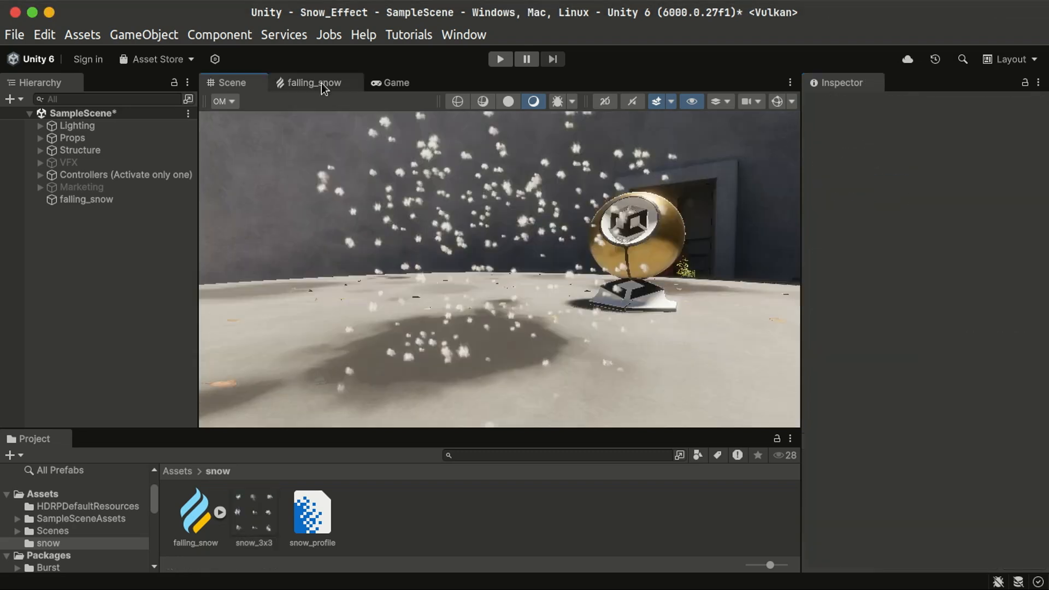
- In the falling_snow graph, set the Y position of the Position Shape circle's transform to 20
click(314, 83)
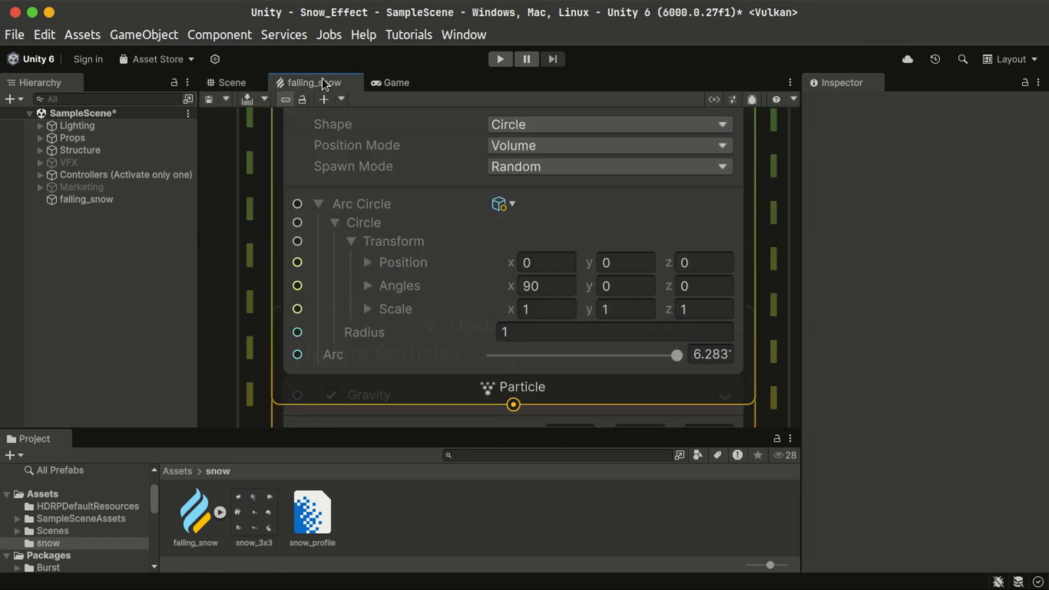
scroll(684, 372, down, 2)
scroll(716, 190, down, 3)
scroll(715, 190, down, 3)
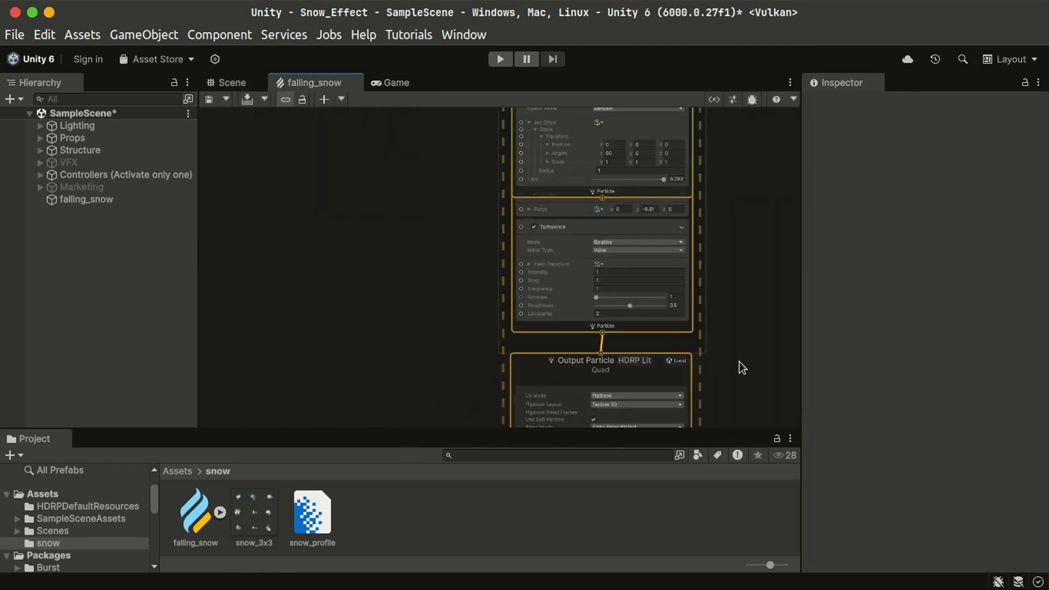
drag(608, 211, 609, 211)
middle_drag(609, 211, 617, 307)
click(716, 205)
middle_drag(716, 205, 698, 375)
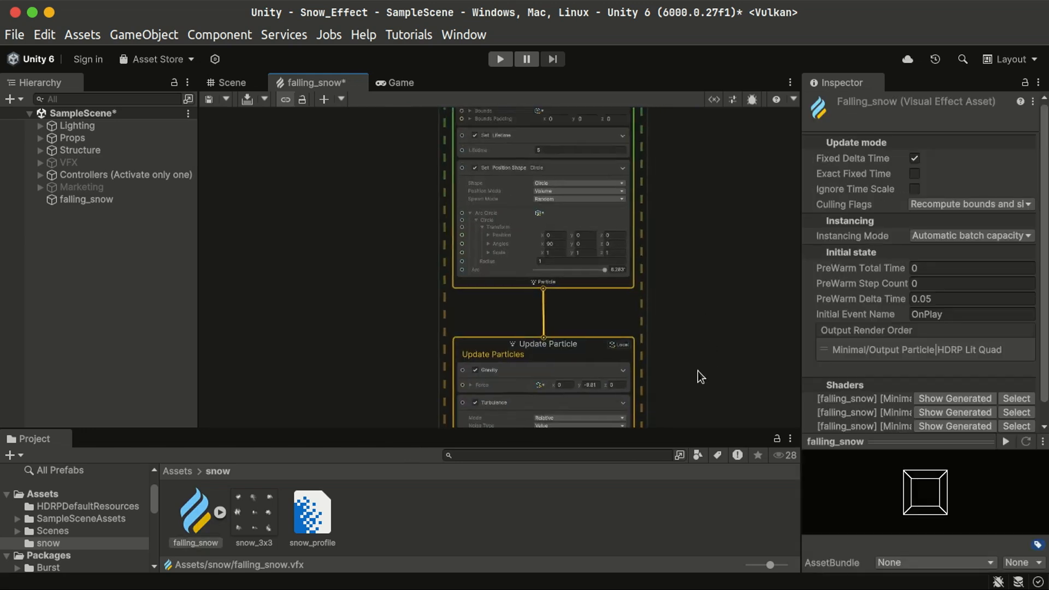
scroll(596, 258, up, 6)
scroll(596, 258, up, 1)
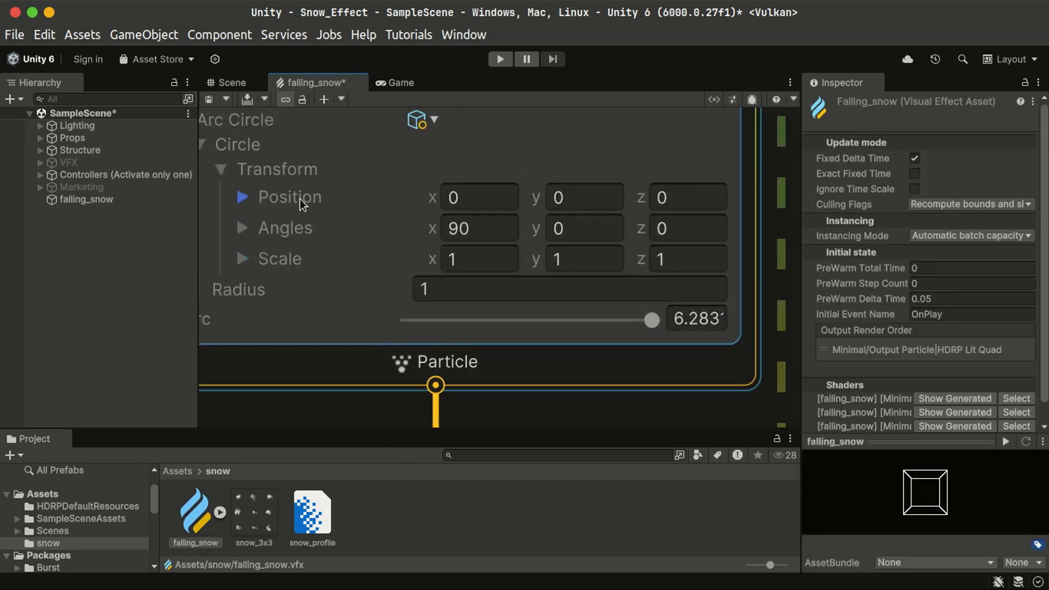
click(590, 198)
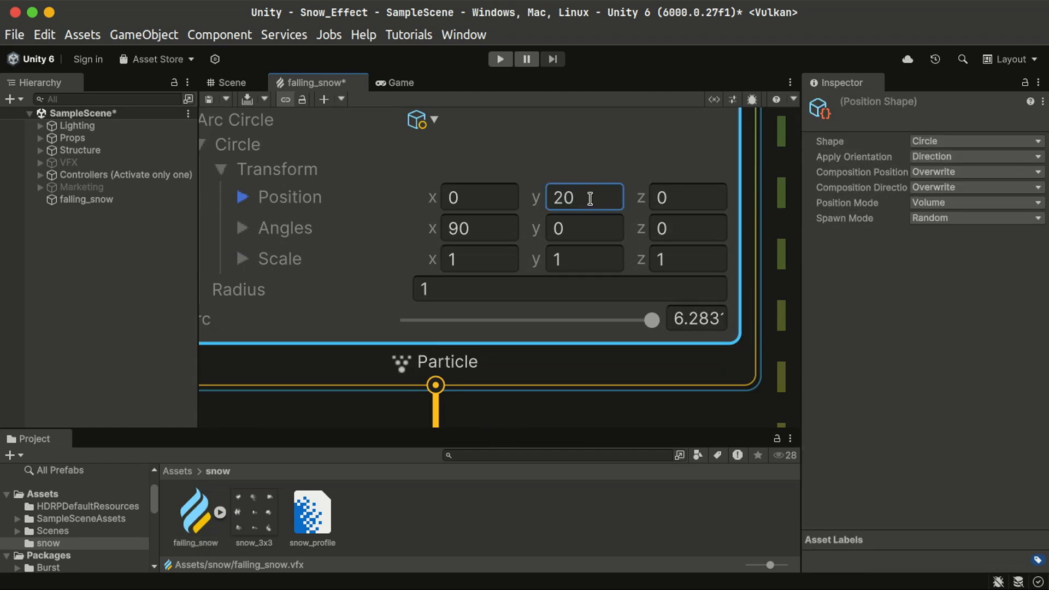
- Expand the Initialize Particle bounds and set their size to 50 on X, Y and Z and their center Y to 20
scroll(590, 198, down, 5)
scroll(668, 418, up, 10)
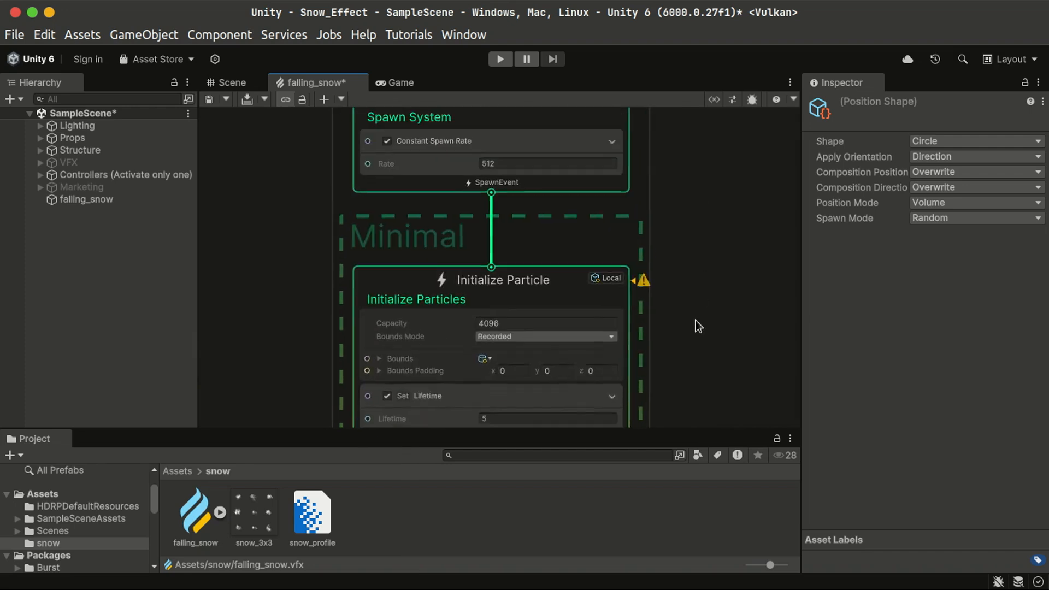
scroll(528, 335, down, 3)
scroll(571, 323, up, 4)
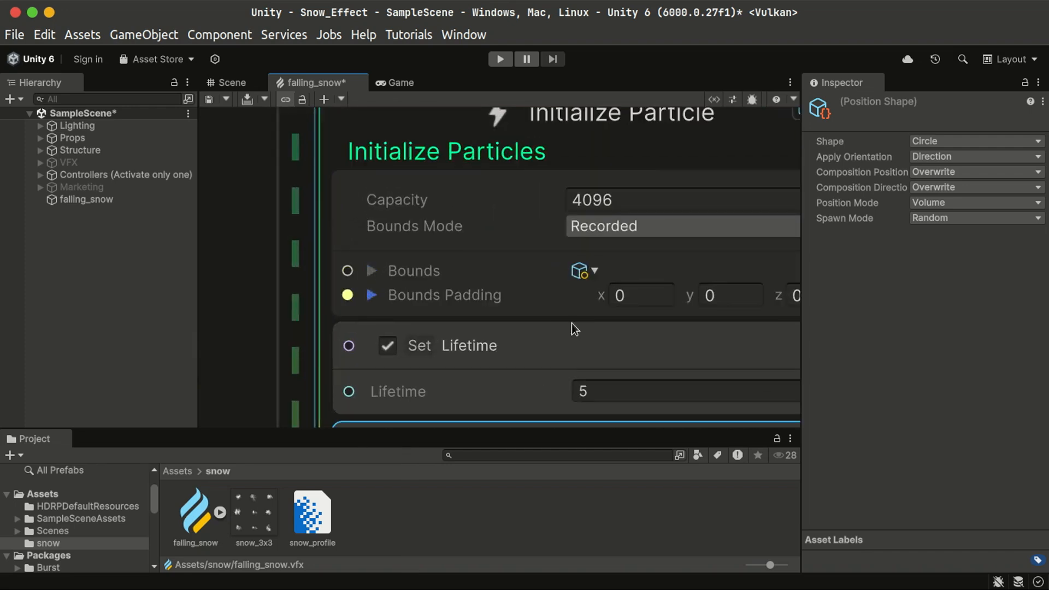
scroll(348, 236, down, 3)
click(351, 238)
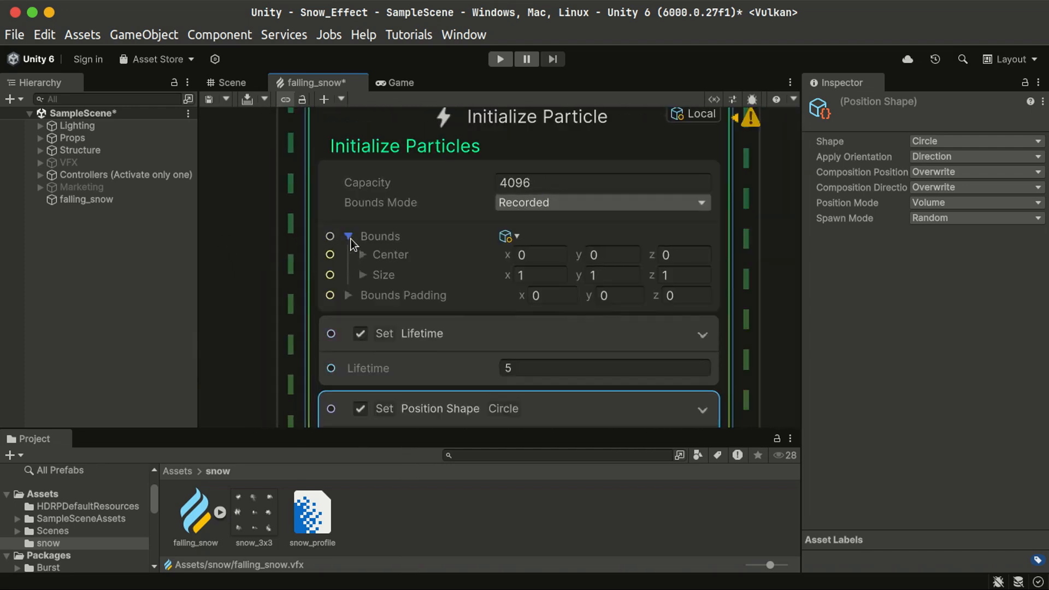
click(543, 275)
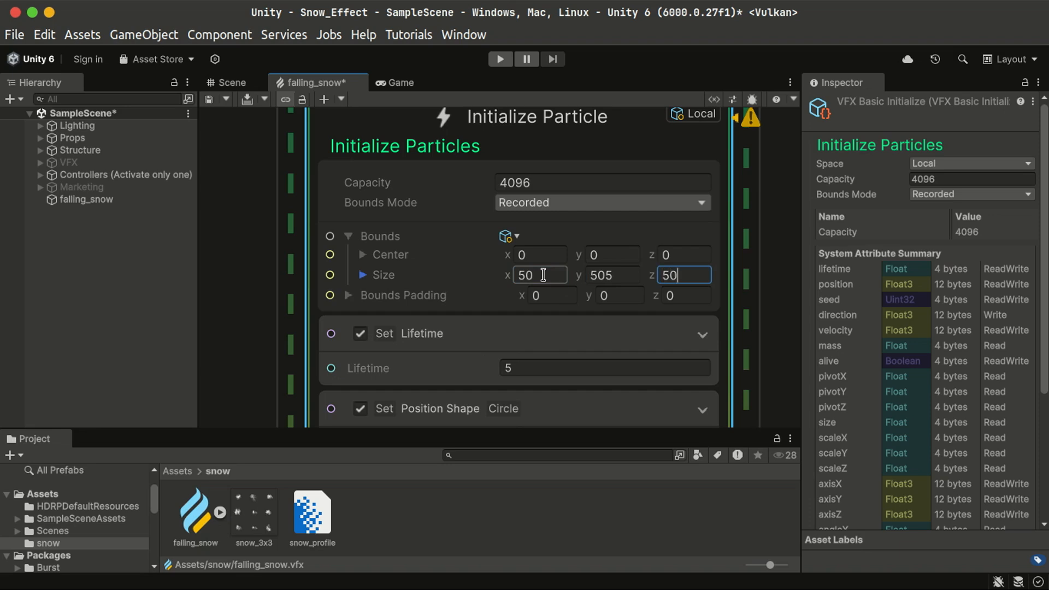
click(623, 276)
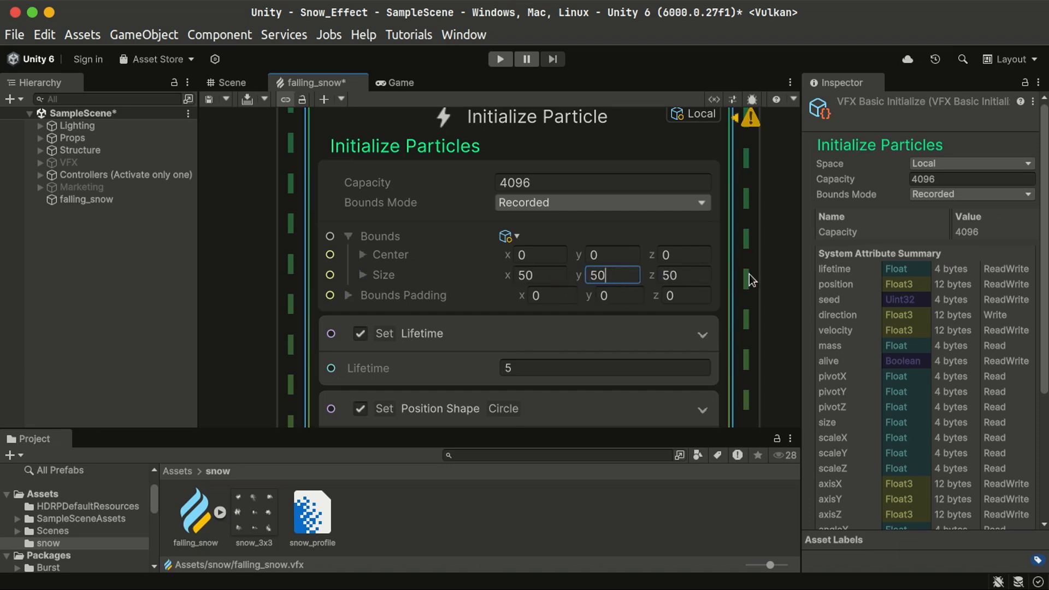
click(766, 264)
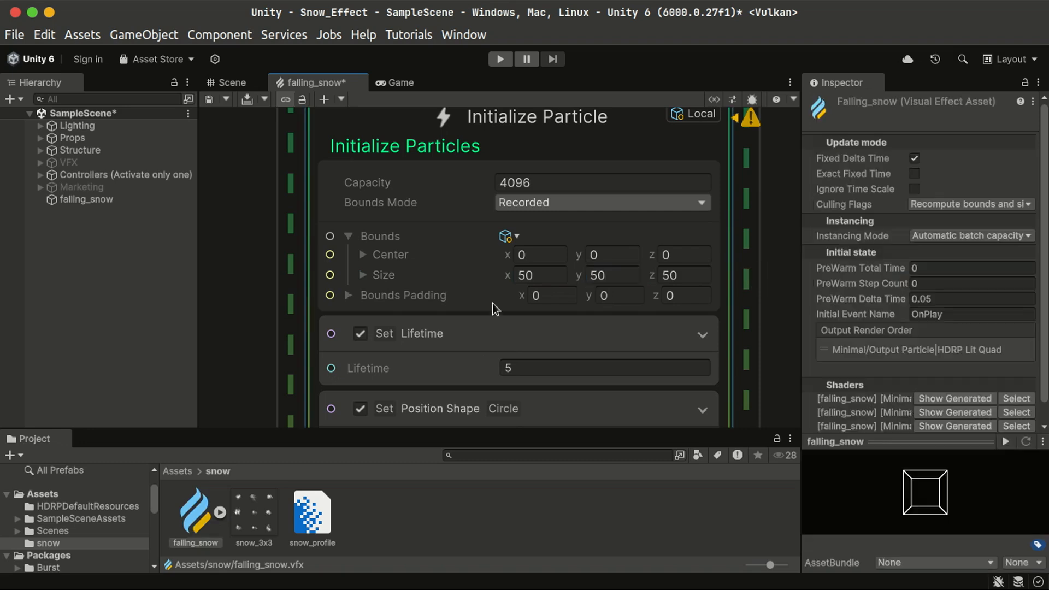
click(615, 256)
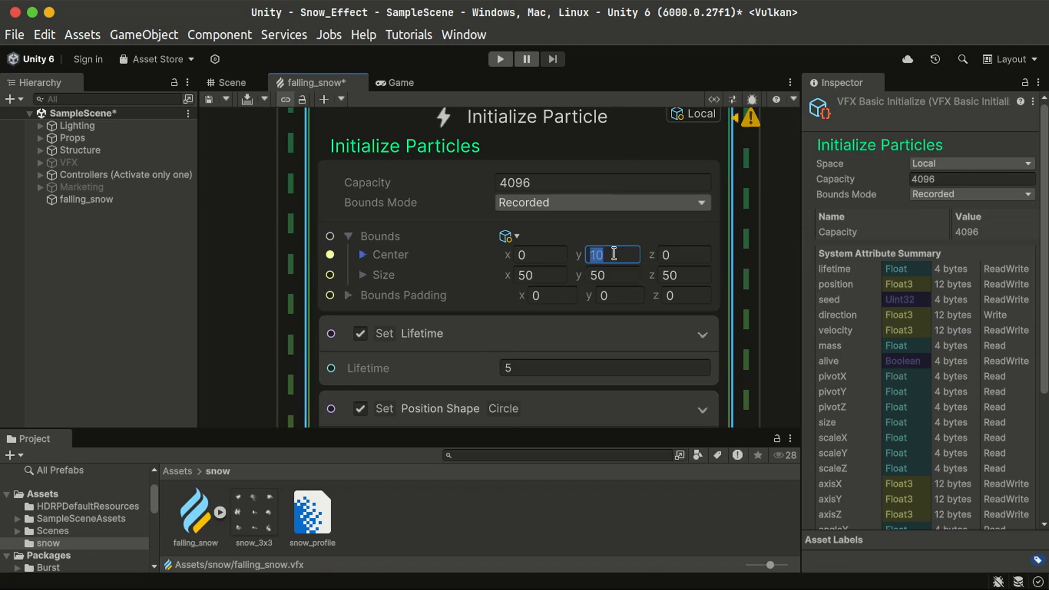
- Set the Position Shape circle's radius to 15 and save the falling_snow graph
scroll(603, 309, down, 3)
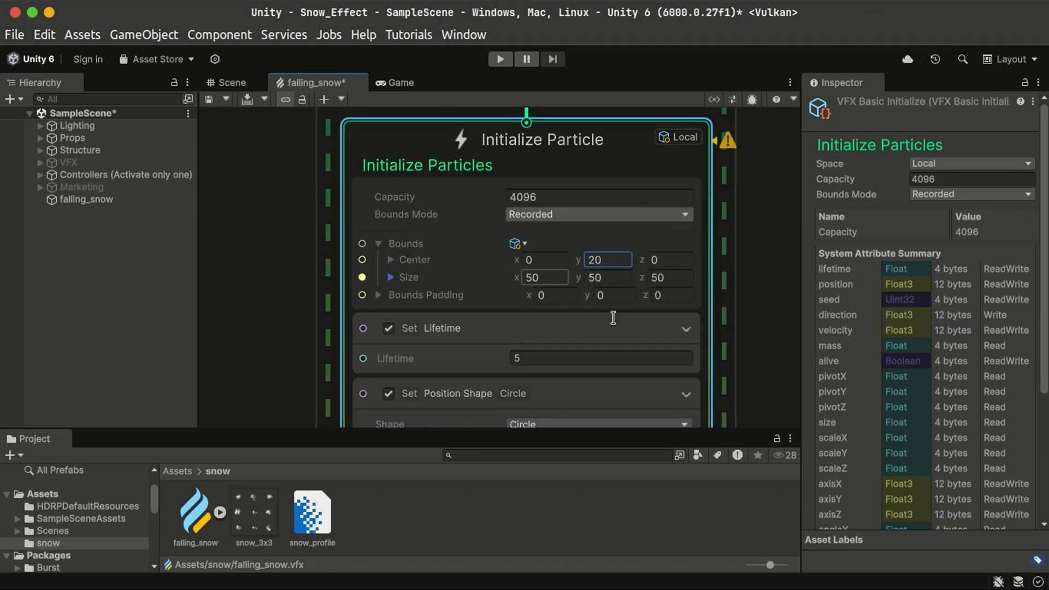
middle_drag(703, 350, 617, 210)
middle_drag(651, 294, 643, 140)
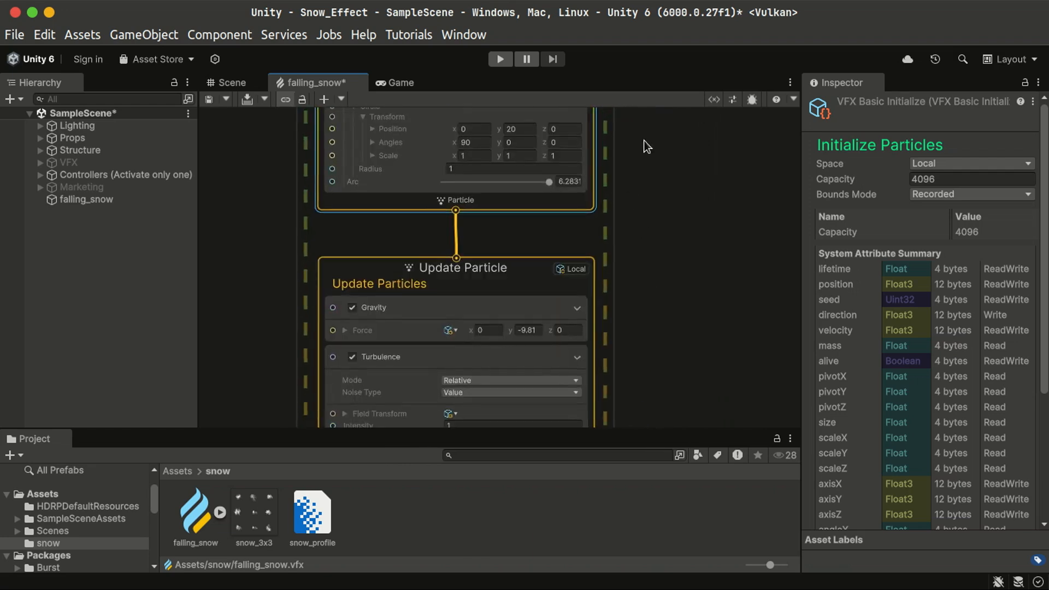
middle_drag(648, 210, 668, 316)
scroll(452, 273, up, 2)
click(523, 268)
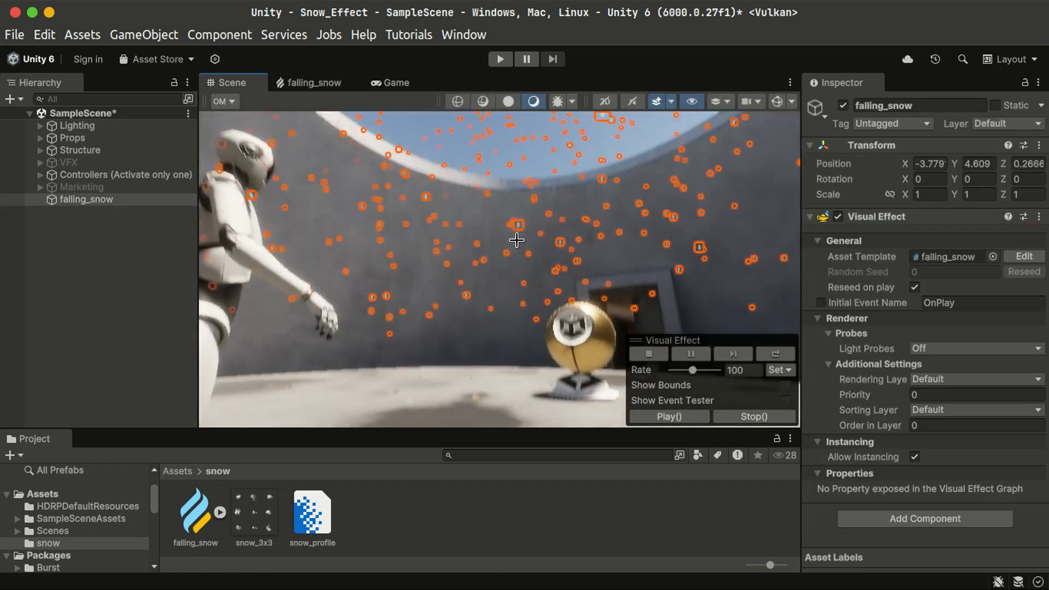
- Deselect the falling_snow object and inspect the spread of the snowflakes around the room in the Scene view
mouse_move(491, 306)
right_down()
mouse_move(501, 218)
mouse_move(517, 258)
mouse_move(490, 295)
mouse_move(564, 328)
mouse_move(581, 358)
mouse_move(498, 202)
mouse_move(536, 306)
mouse_move(515, 238)
mouse_move(535, 293)
mouse_move(538, 377)
mouse_move(547, 350)
mouse_move(559, 379)
mouse_move(490, 288)
mouse_move(510, 314)
right_up()
click(164, 368)
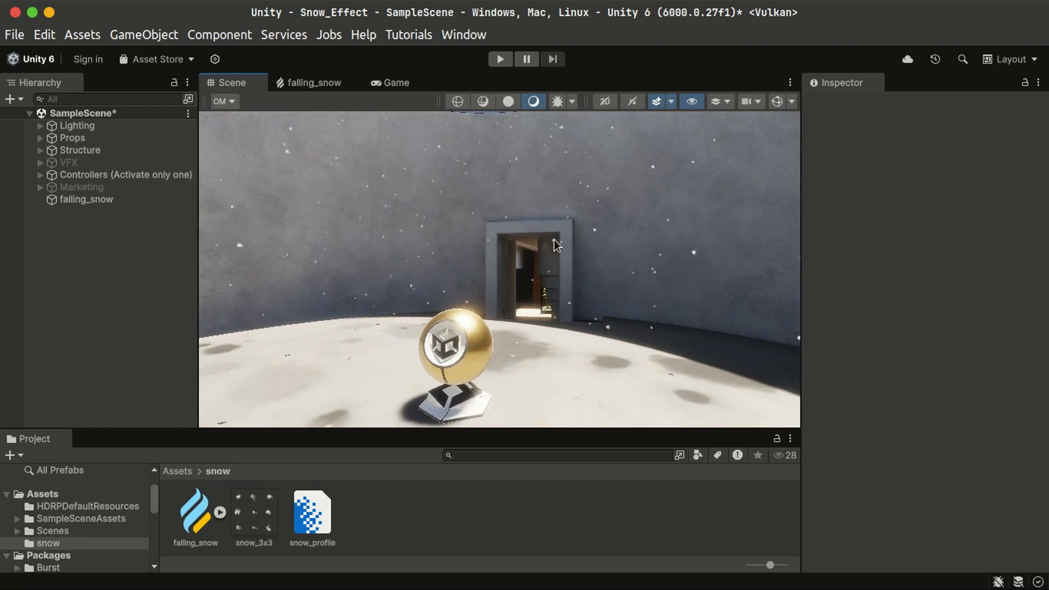
right_drag(554, 285, 427, 246)
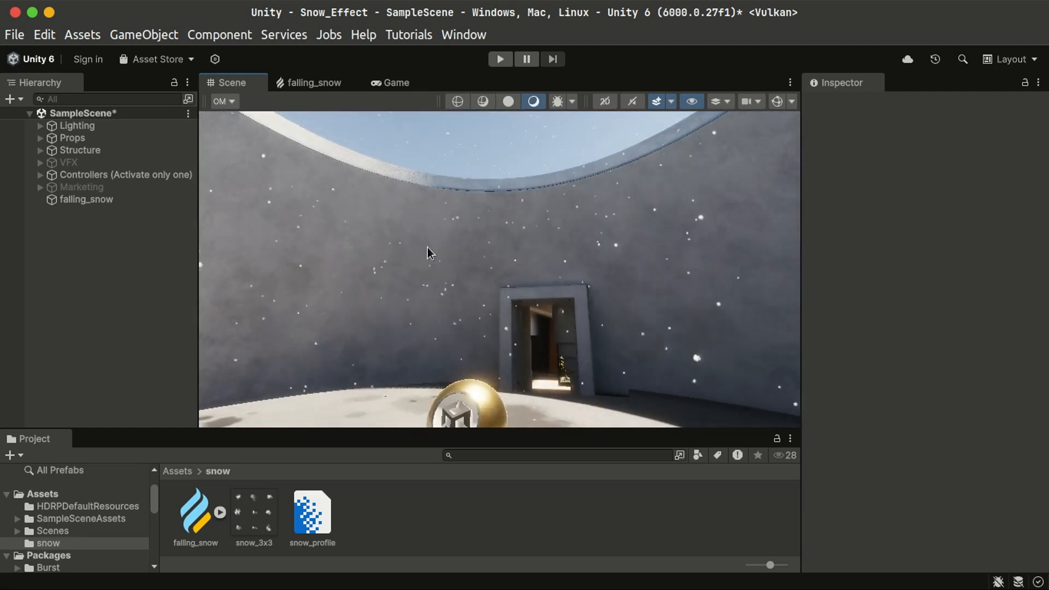
right_drag(519, 260, 424, 185)
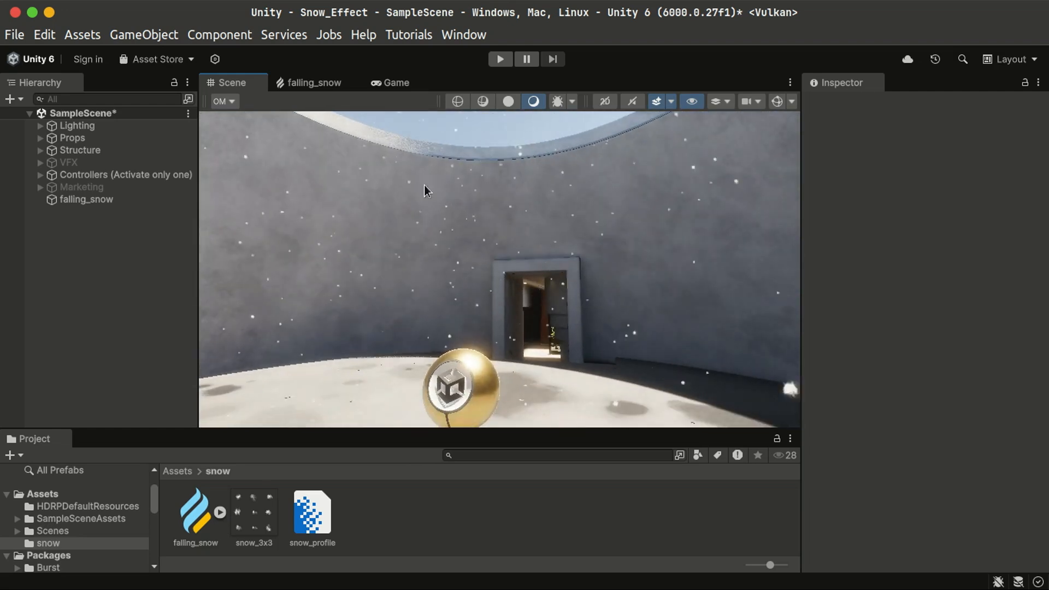
- Set the Turbulence block's Drag and Intensity both to 2 in the falling_snow graph and save it
click(298, 76)
scroll(740, 322, down, 3)
scroll(745, 255, up, 3)
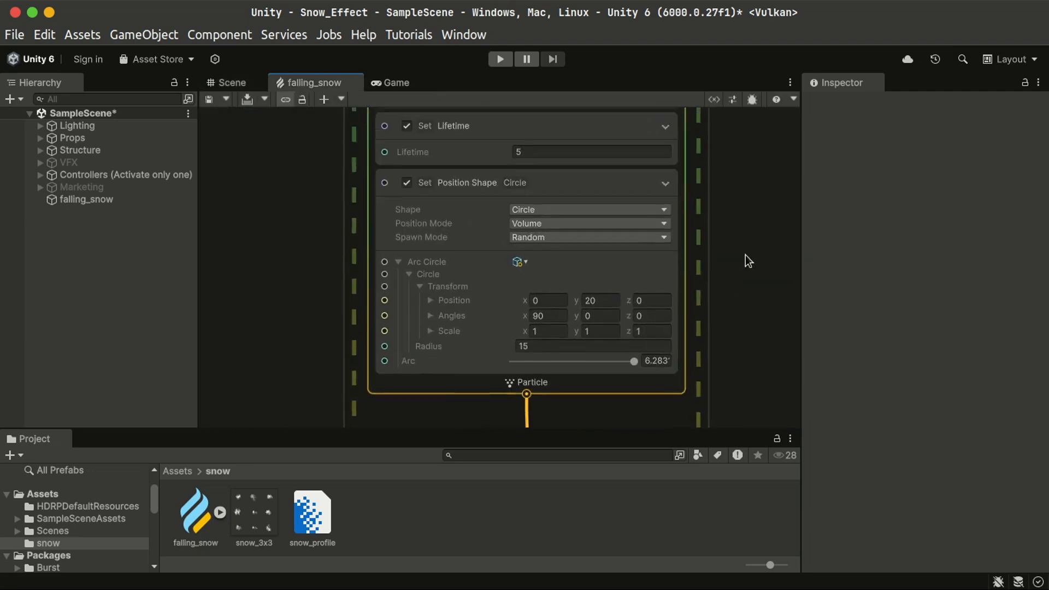
middle_drag(745, 254, 707, 215)
scroll(415, 245, up, 5)
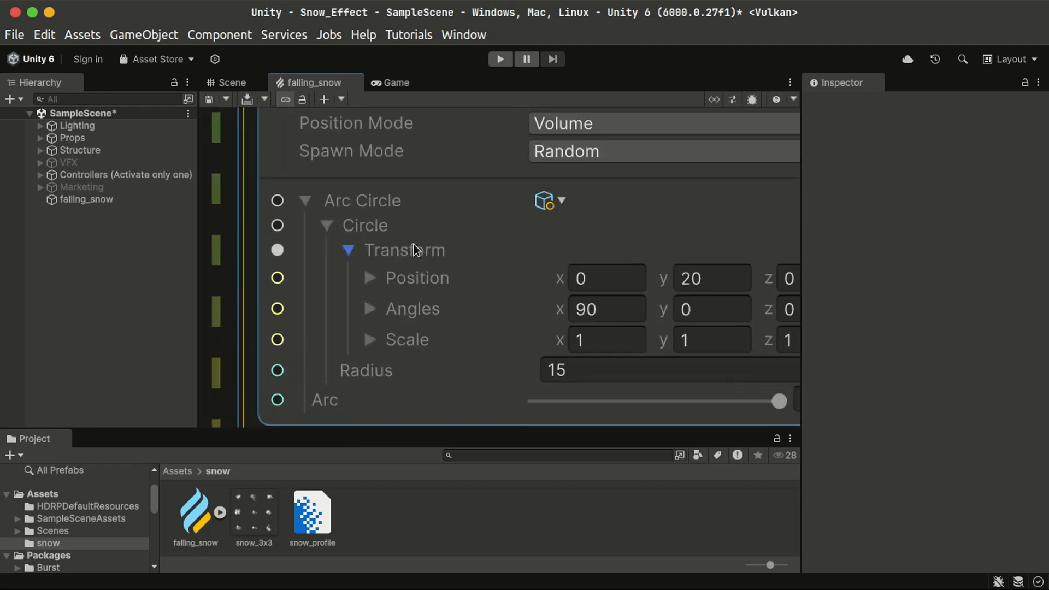
scroll(378, 250, down, 3)
middle_drag(767, 208, 742, 112)
middle_drag(737, 331, 735, 135)
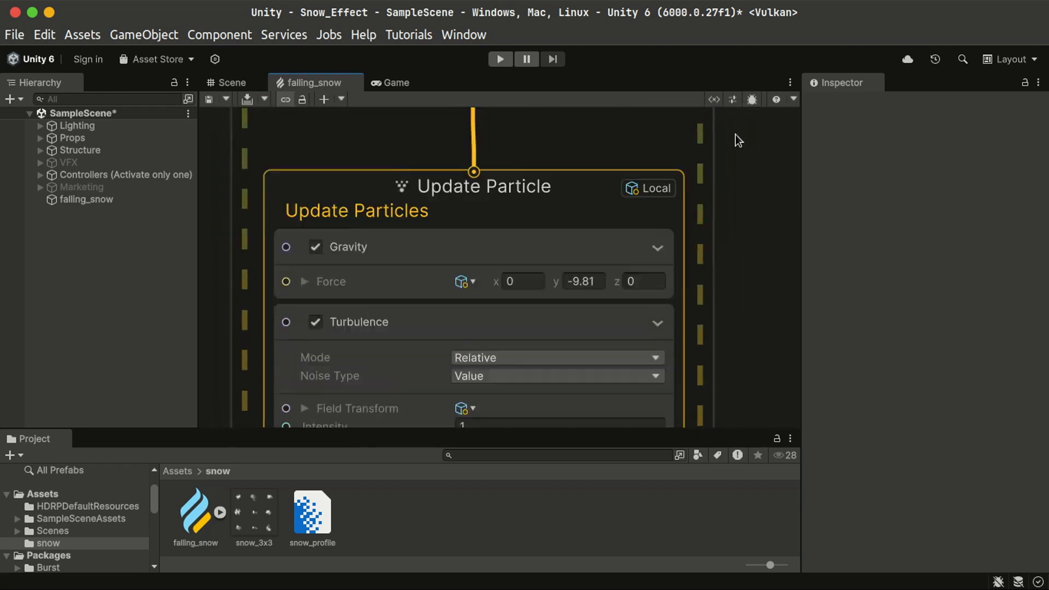
middle_drag(745, 399, 667, 211)
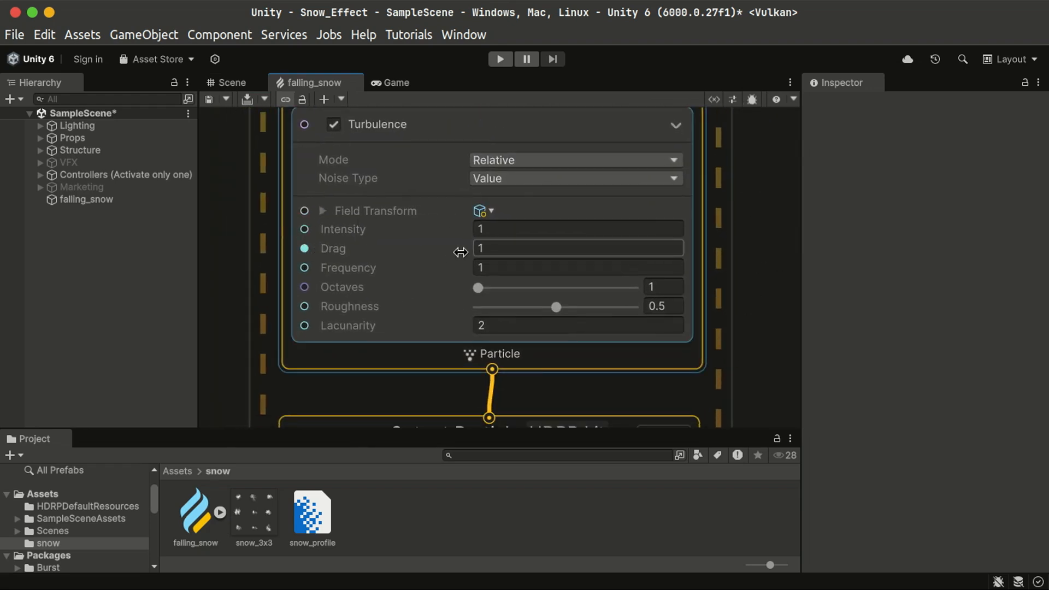
scroll(460, 252, up, 2)
click(526, 248)
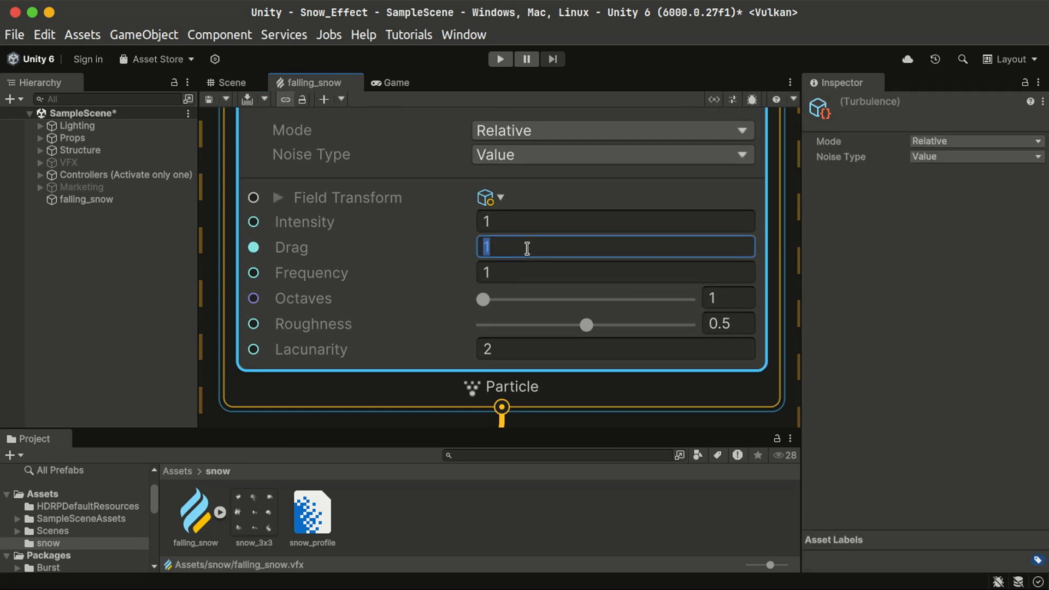
text(2)
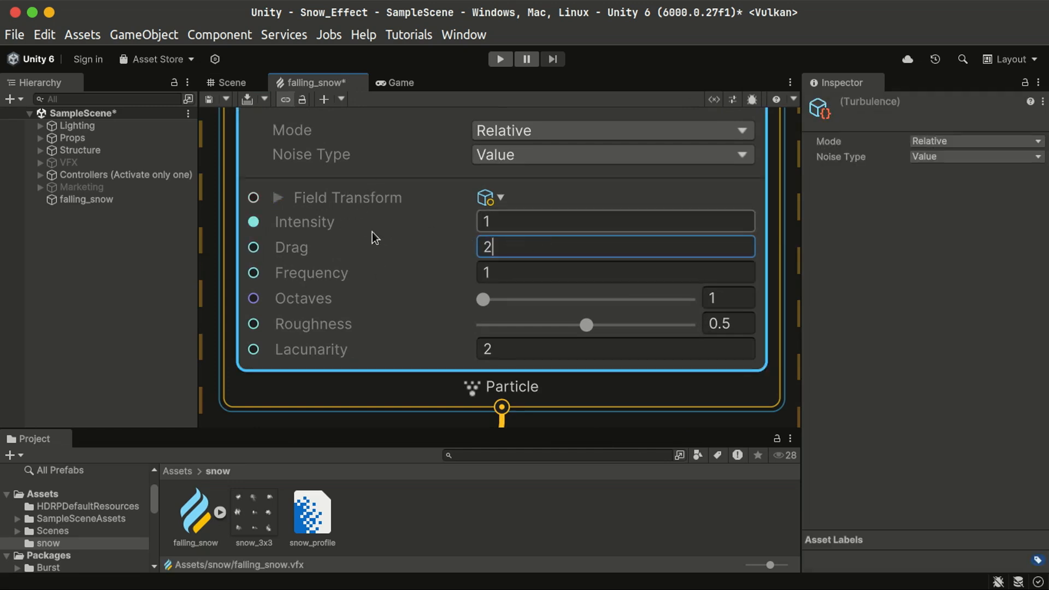
click(489, 220)
text(2)
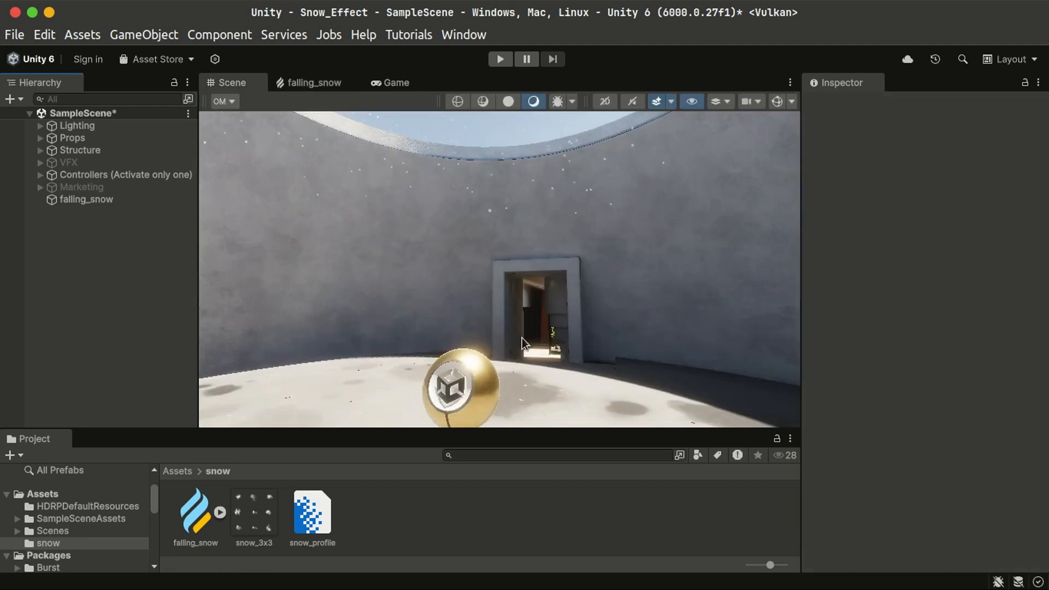
- Look around the Scene view to check how the snowflakes drift with the new turbulence values
right_drag(522, 338, 585, 217)
right_drag(579, 282, 435, 285)
right_drag(605, 244, 602, 294)
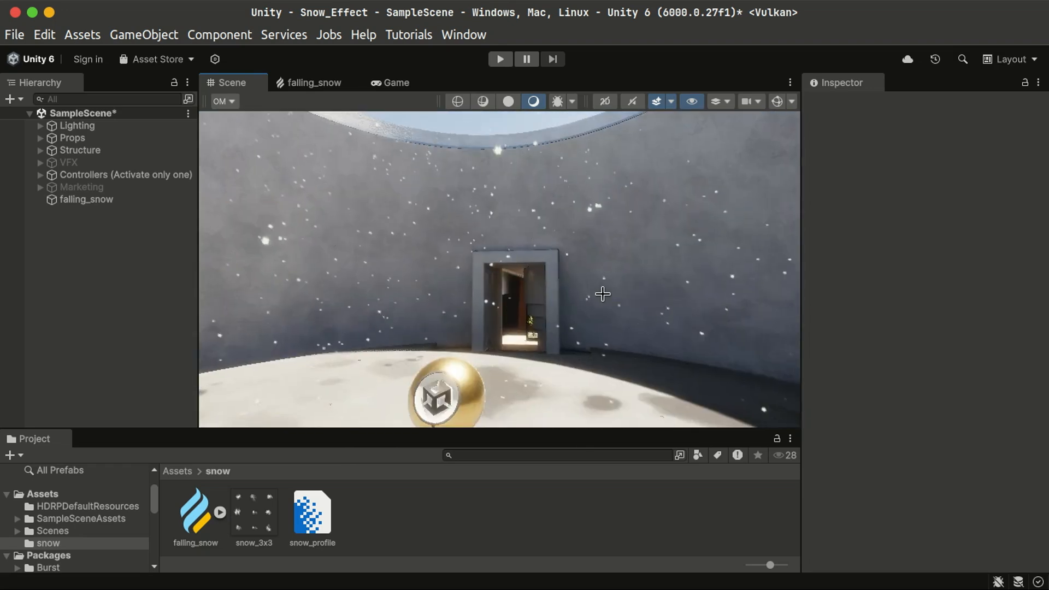
right_drag(611, 336, 578, 281)
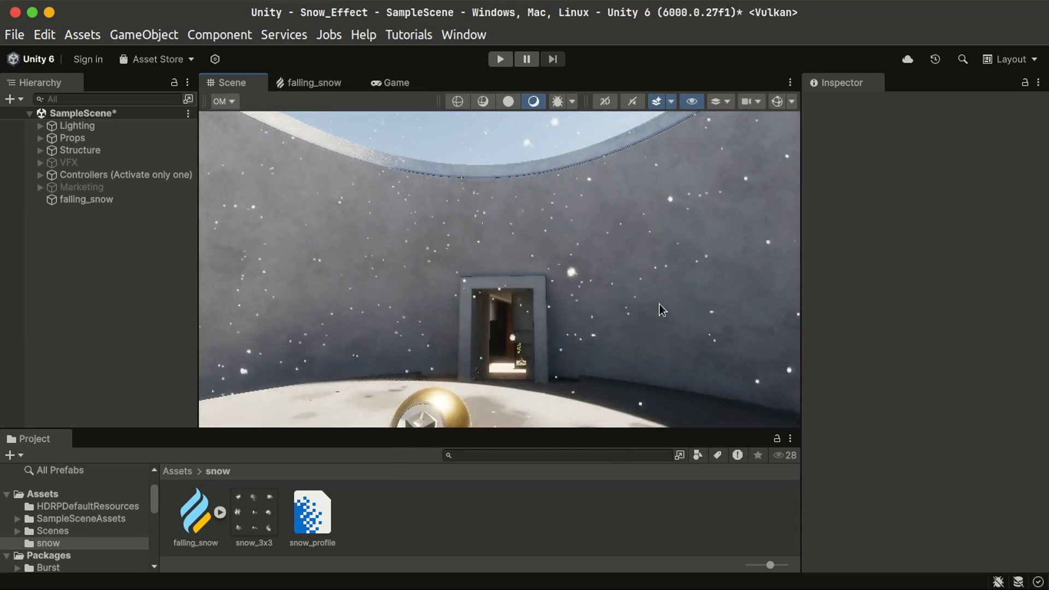
right_drag(658, 304, 610, 344)
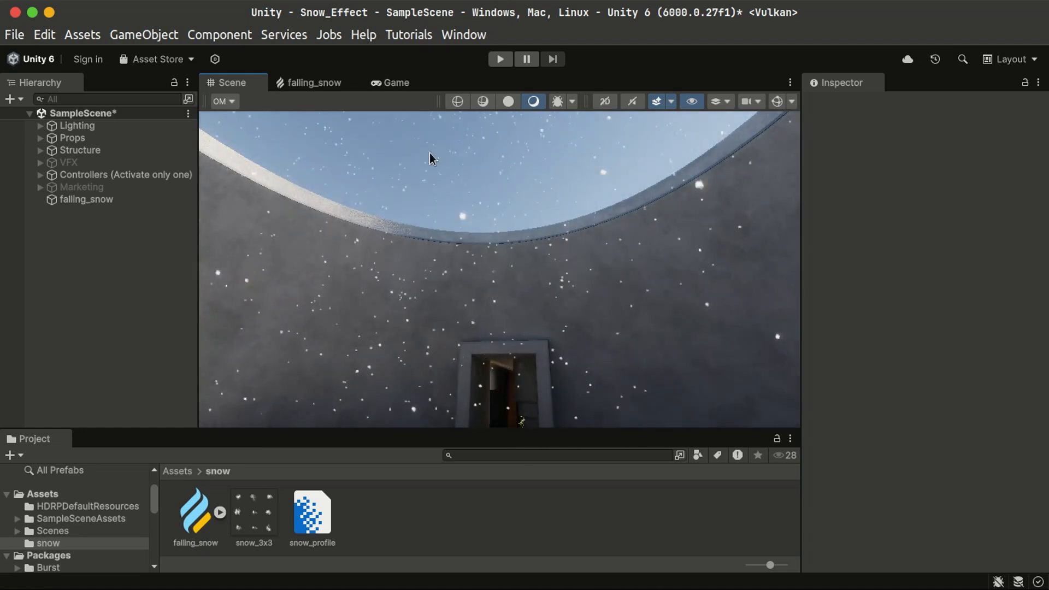
- Enlarge the falling_snow graph and add a Set Size block below the Position Shape block in Initialize Particle
double_click(314, 78)
middle_drag(712, 474, 750, 486)
scroll(595, 313, up, 3)
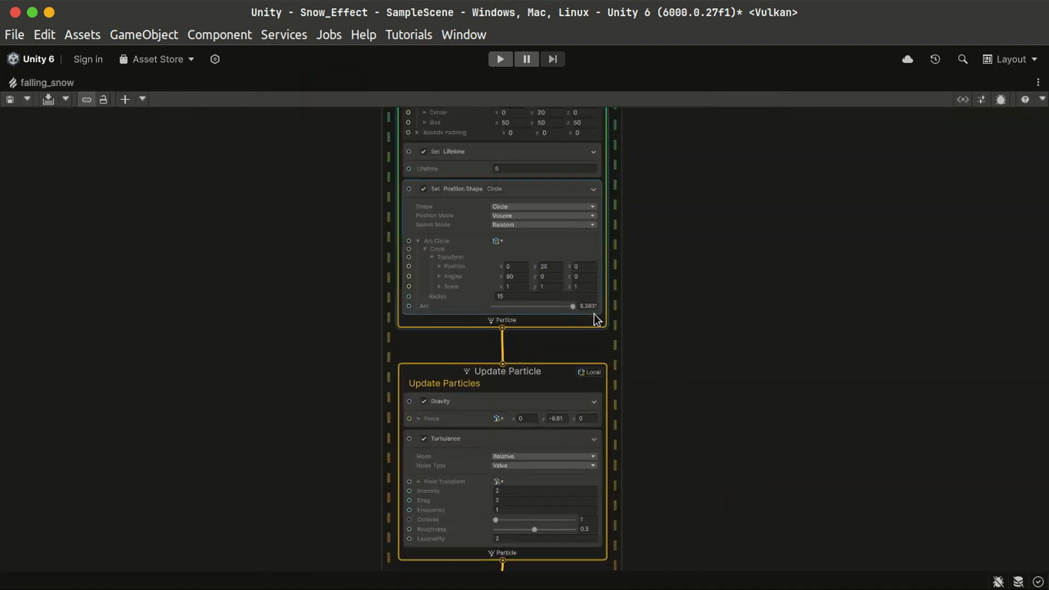
middle_drag(682, 329, 772, 517)
middle_drag(765, 327, 751, 215)
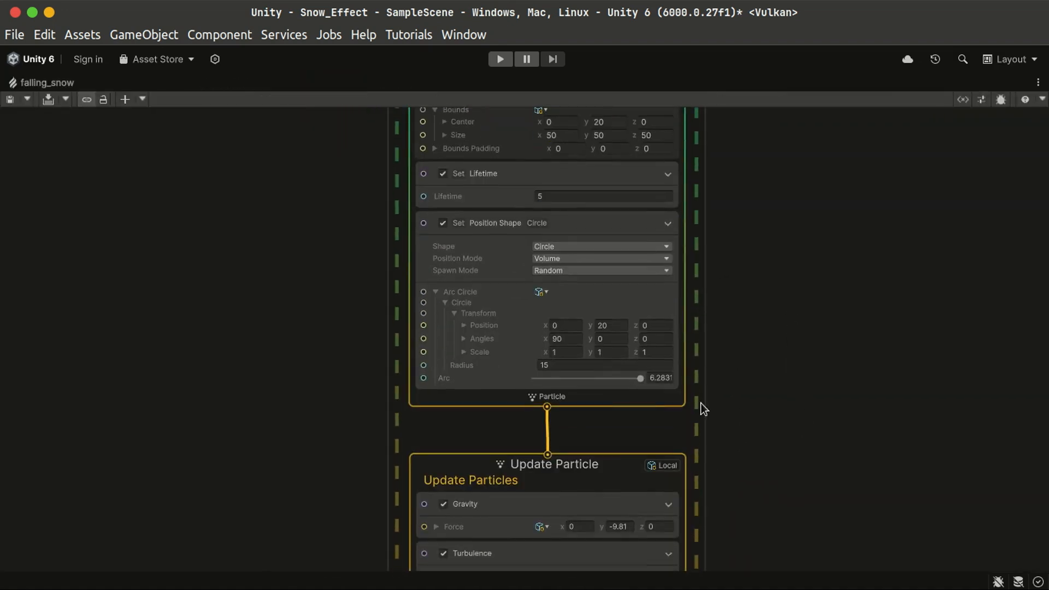
click(630, 398)
key(space)
text(set size)
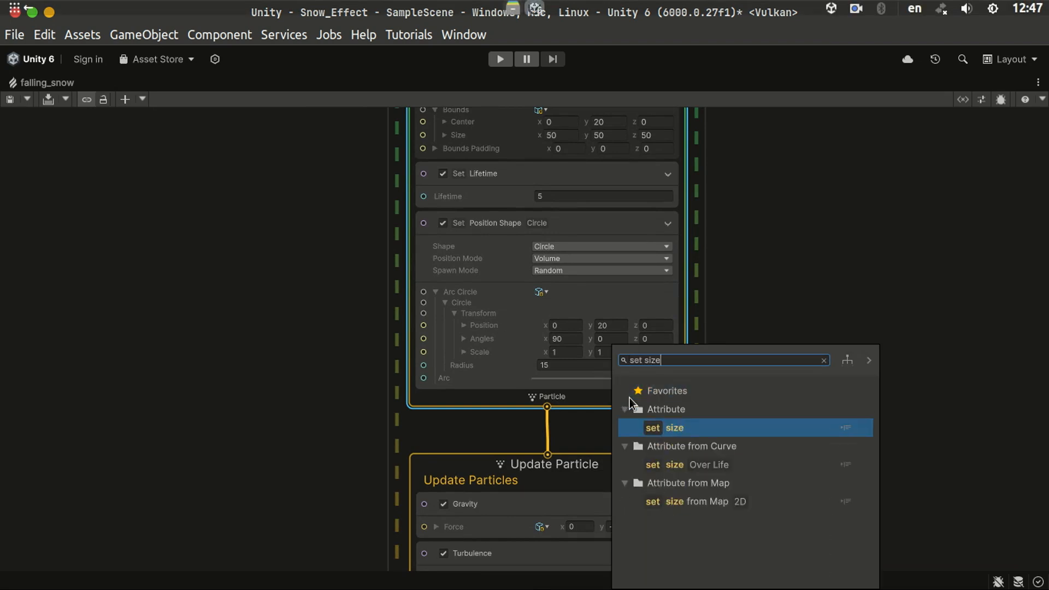
key(Return)
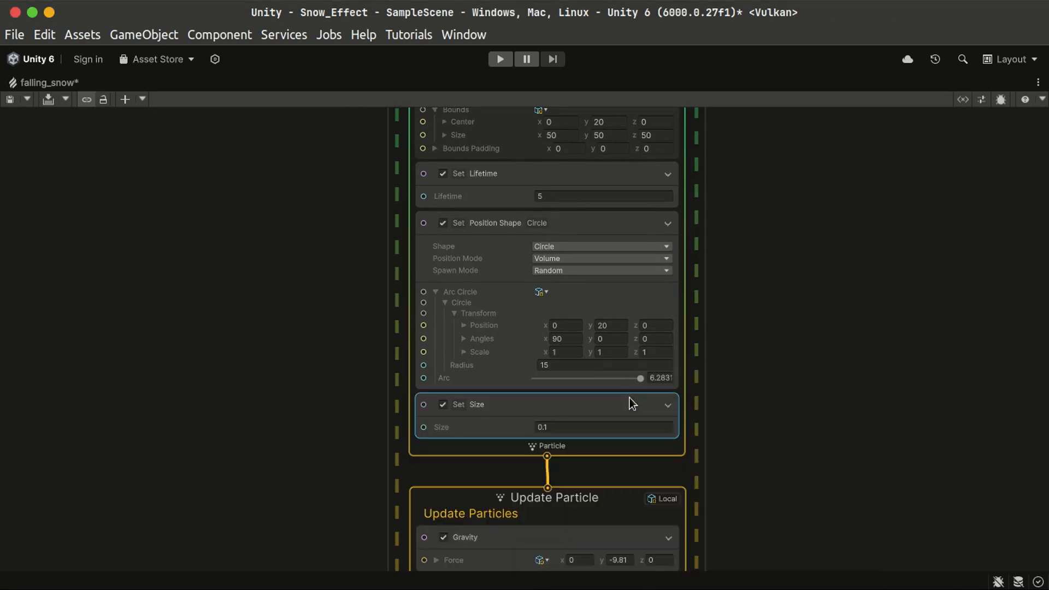
- Restore the normal editor layout and set the Set Size block's Random option to Uniform
double_click(51, 85)
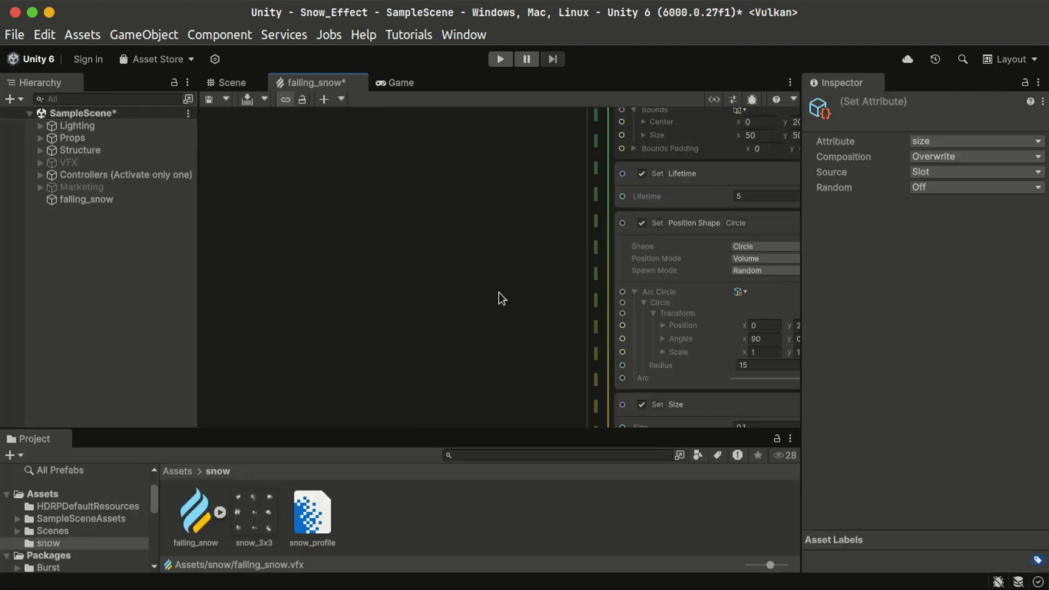
middle_drag(615, 341, 369, 173)
click(952, 187)
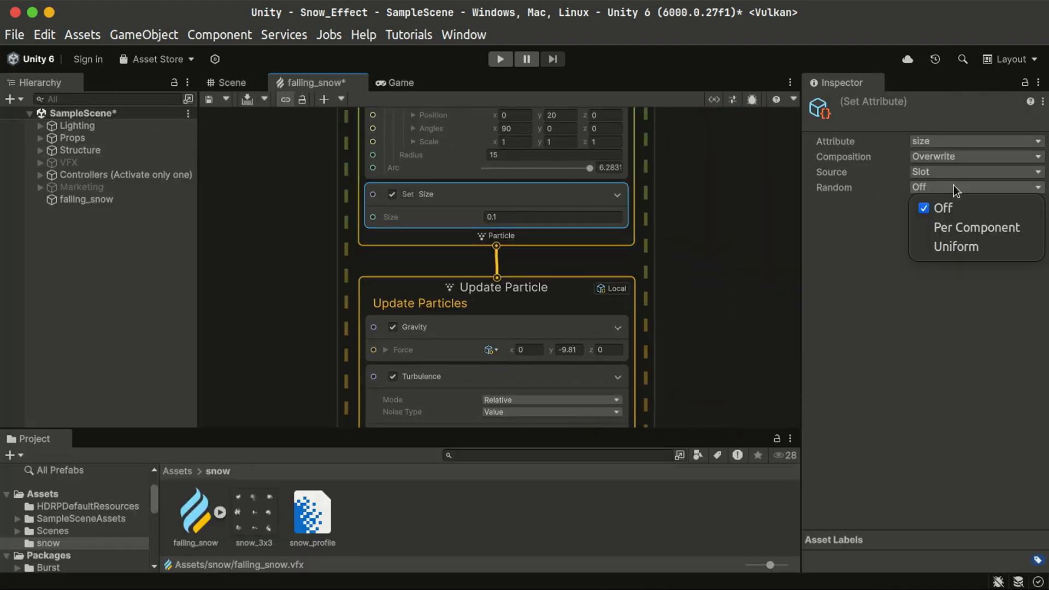
click(969, 247)
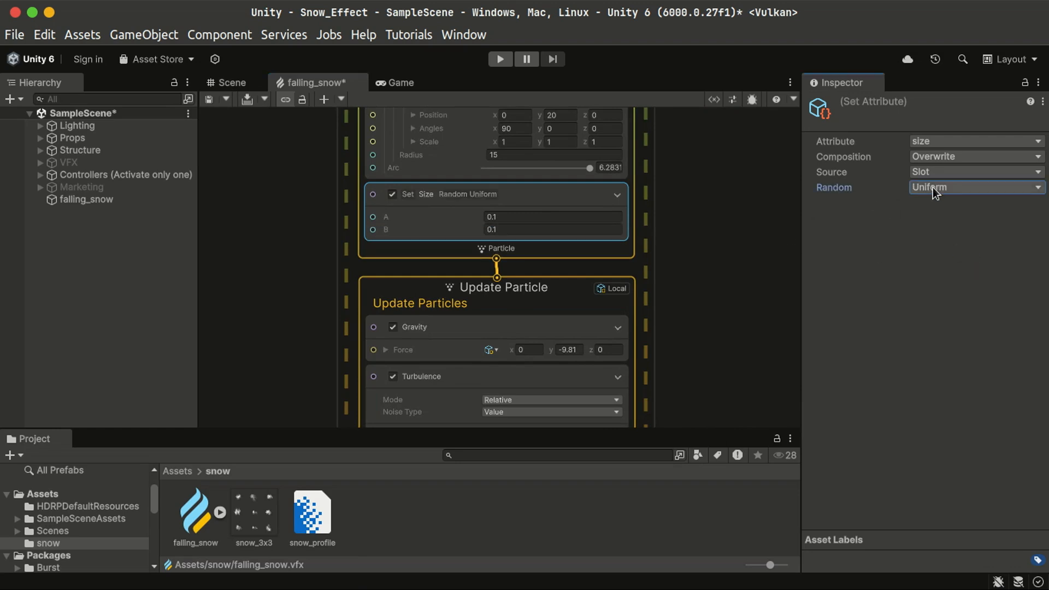
- Set the Set Size block's B value to 0.3, save the graph and check the snowflake sizes in the Scene view
scroll(501, 215, up, 5)
scroll(508, 240, down, 3)
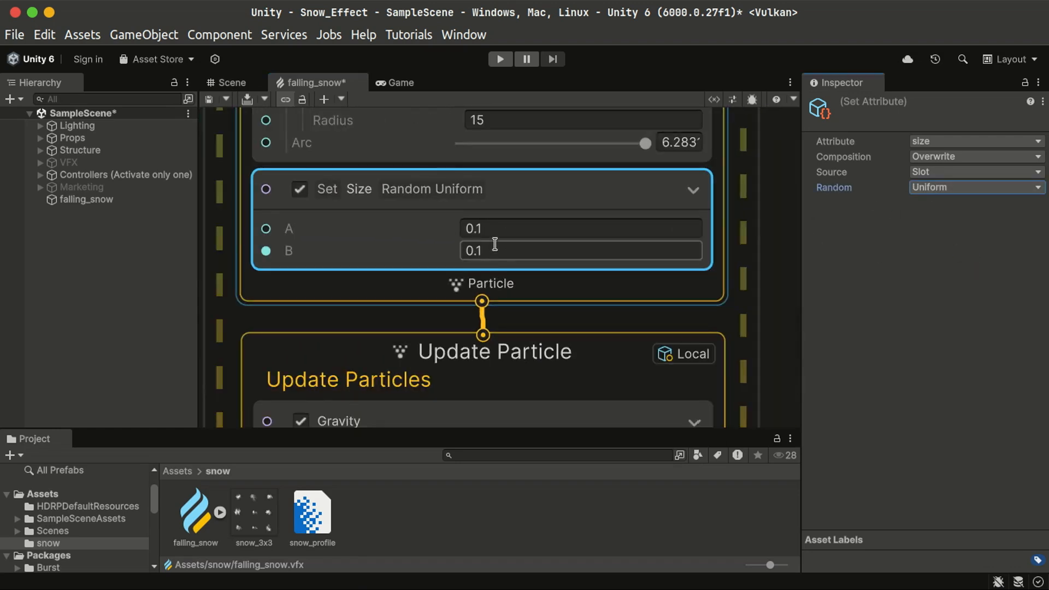
scroll(519, 254, up, 1)
click(498, 228)
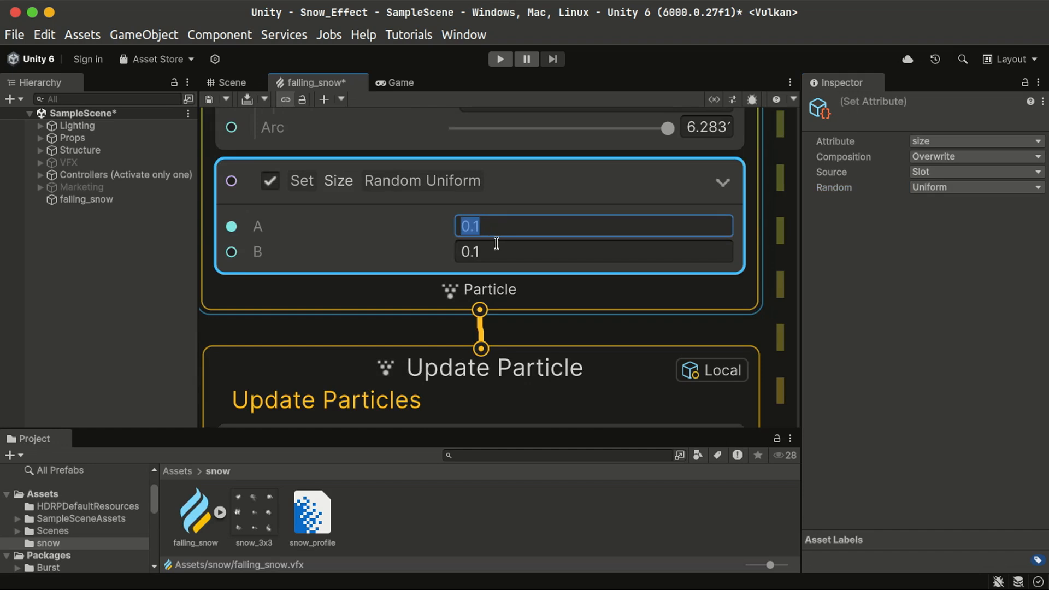
click(500, 254)
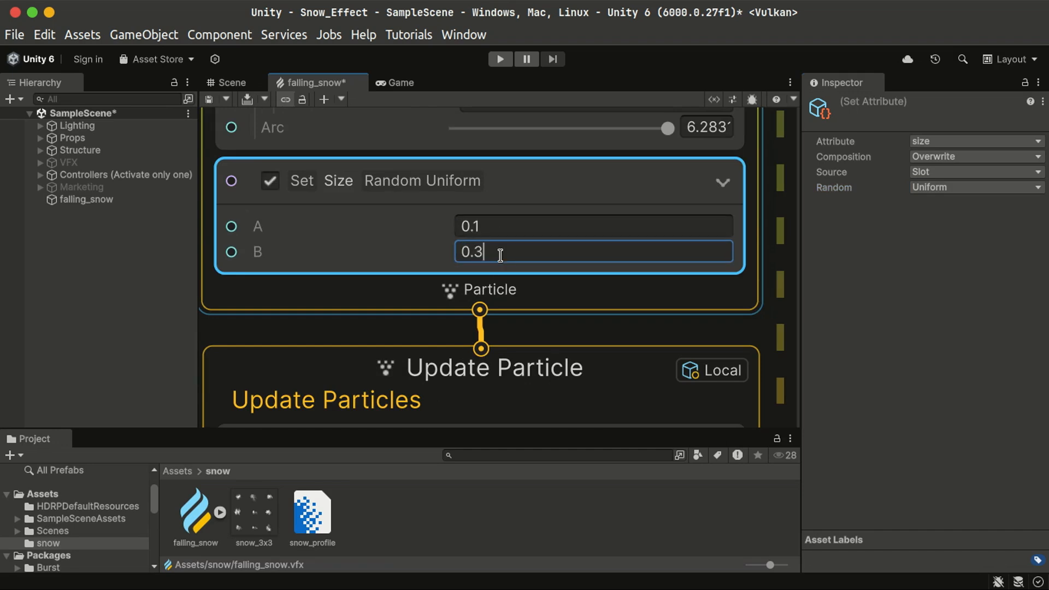
scroll(500, 255, down, 6)
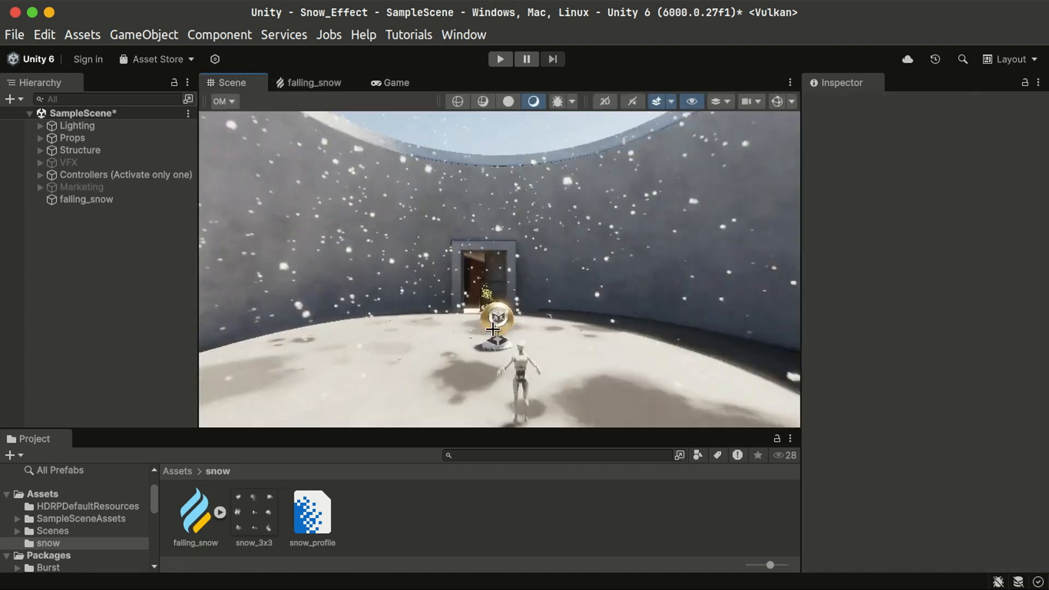
alt+drag(498, 313, 481, 298)
scroll(482, 297, up, 6)
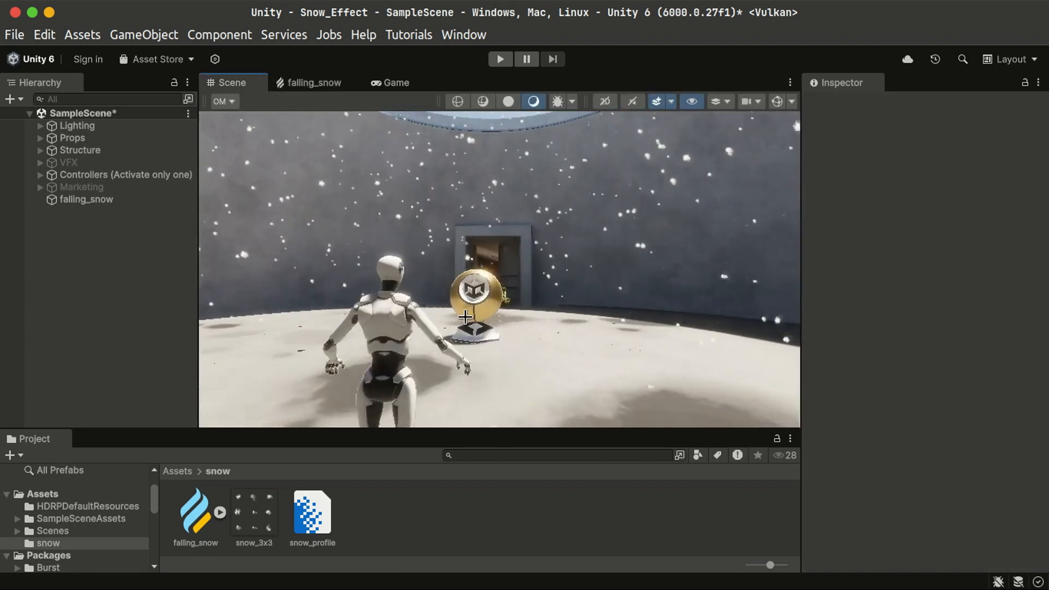
alt+drag(406, 293, 323, 283)
alt+drag(552, 315, 617, 311)
- Set the Set Size block's A to 0.05 and B to 0.15, save the graph and check the snow in the Scene view
click(603, 260)
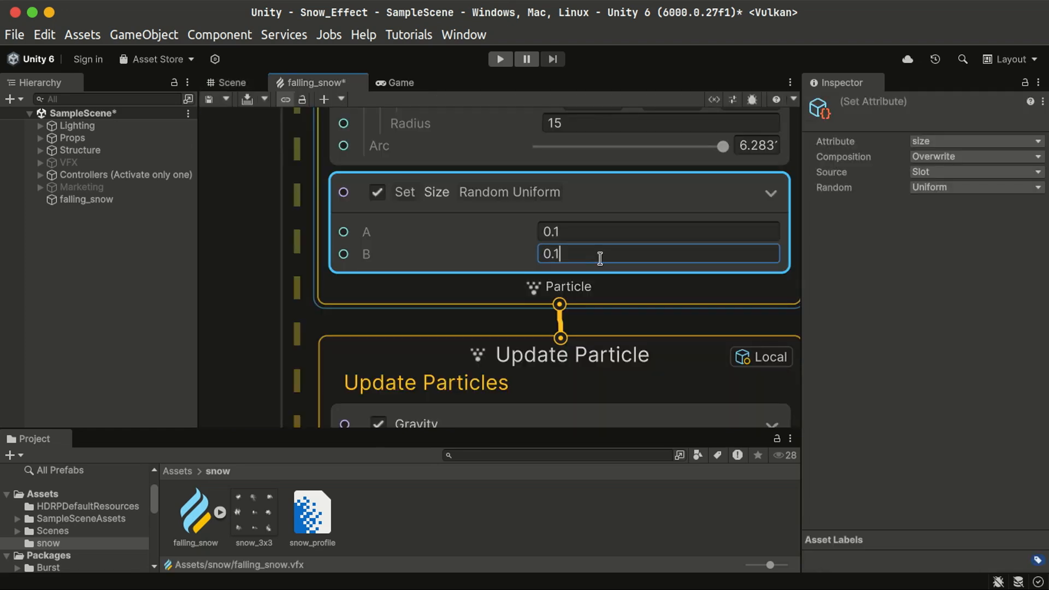
click(585, 232)
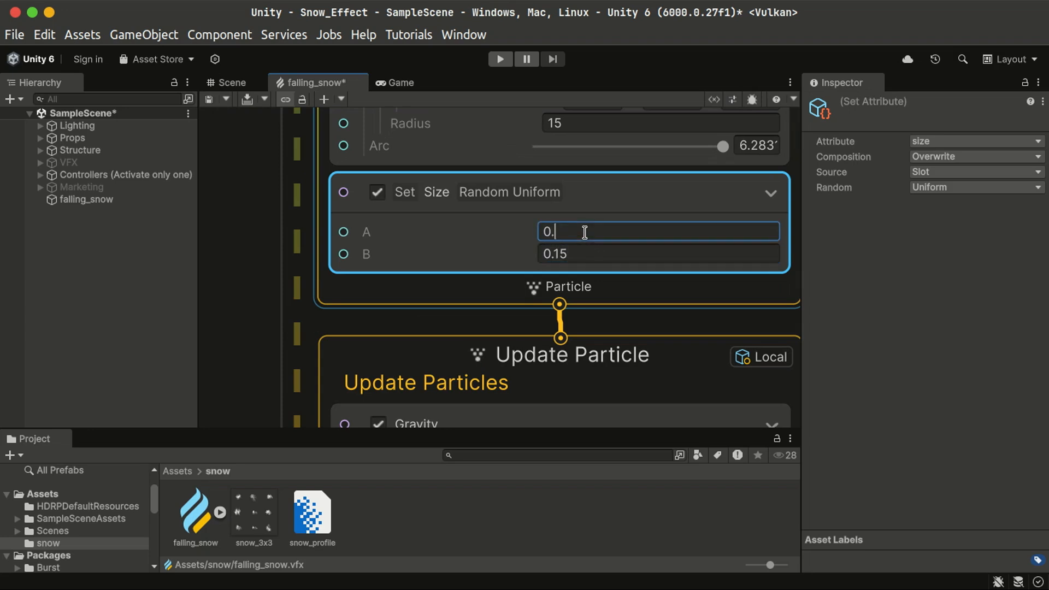
click(285, 267)
click(208, 99)
click(227, 82)
mouse_move(552, 274)
right_down()
mouse_move(551, 295)
mouse_move(579, 253)
mouse_move(503, 253)
mouse_move(563, 274)
mouse_move(557, 268)
right_up()
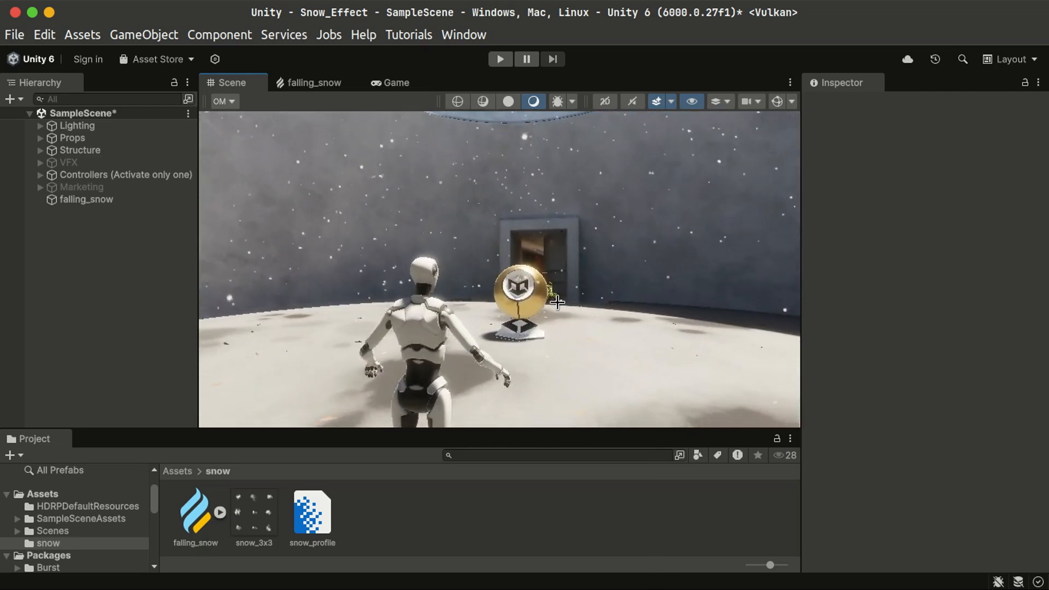
- Enlarge the falling_snow graph and add a Get Size operator in the empty area beside the Update Particle context
click(303, 82)
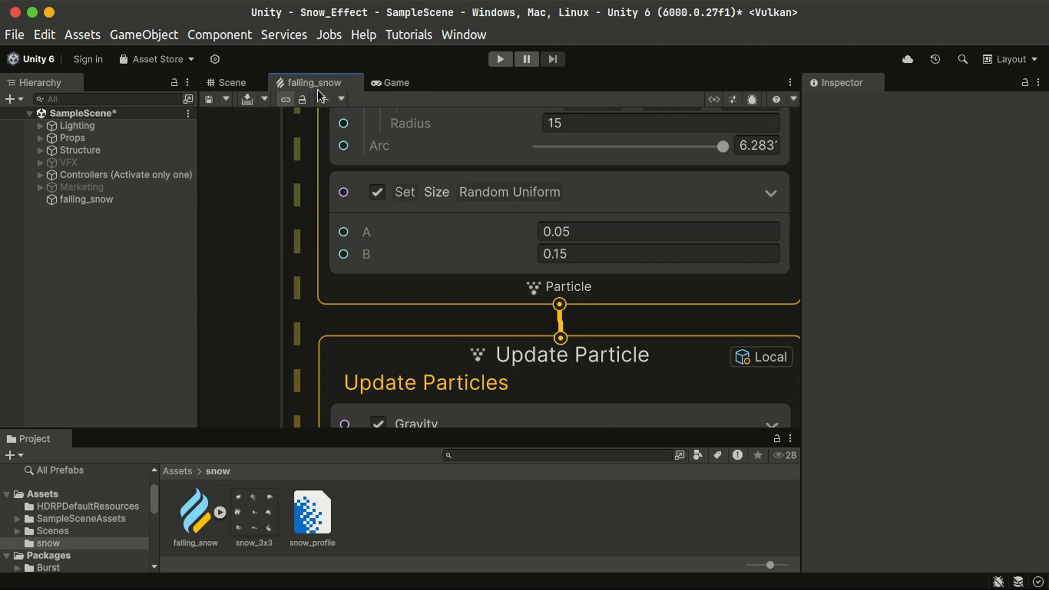
double_click(320, 82)
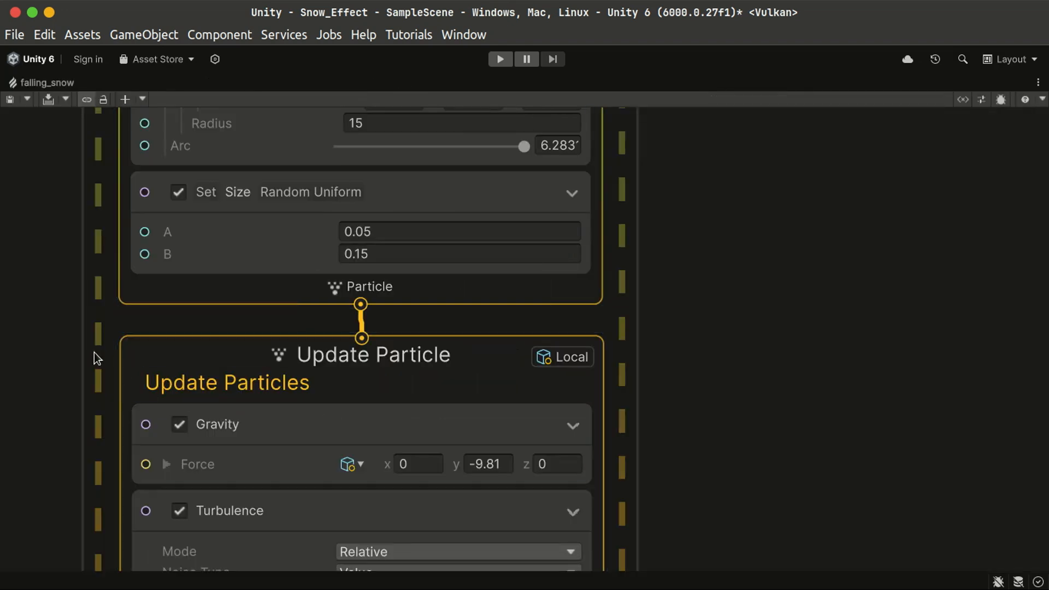
middle_drag(94, 352, 420, 217)
scroll(409, 380, down, 2)
middle_drag(218, 485, 349, 381)
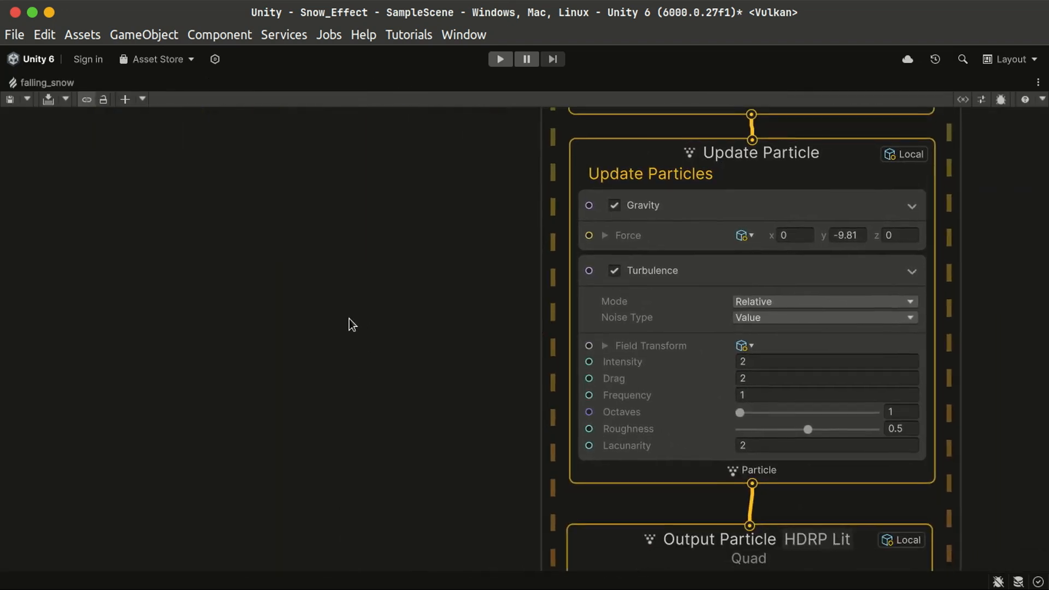
key(space)
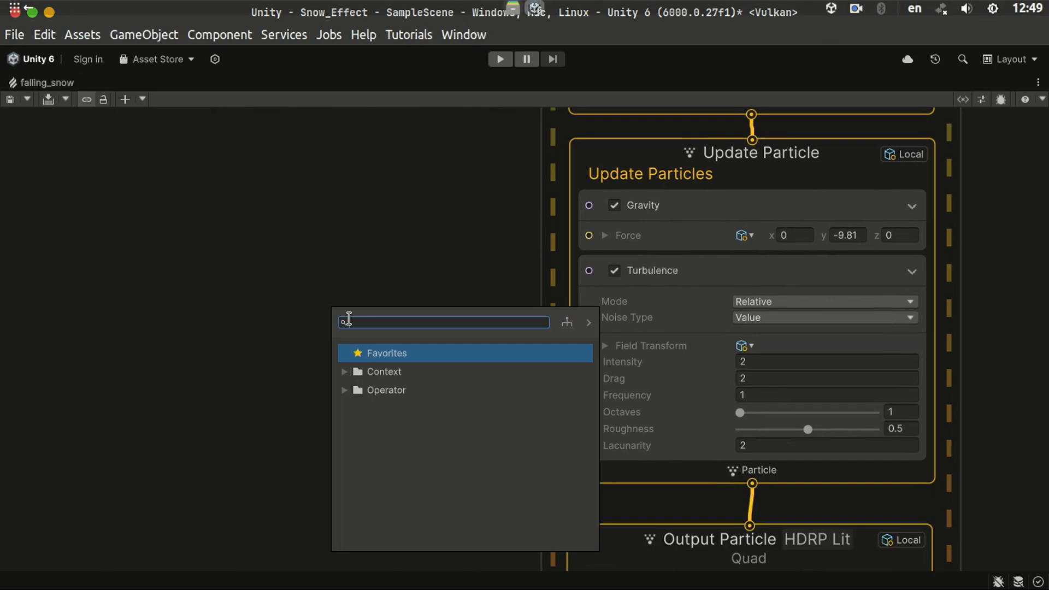
text(s)
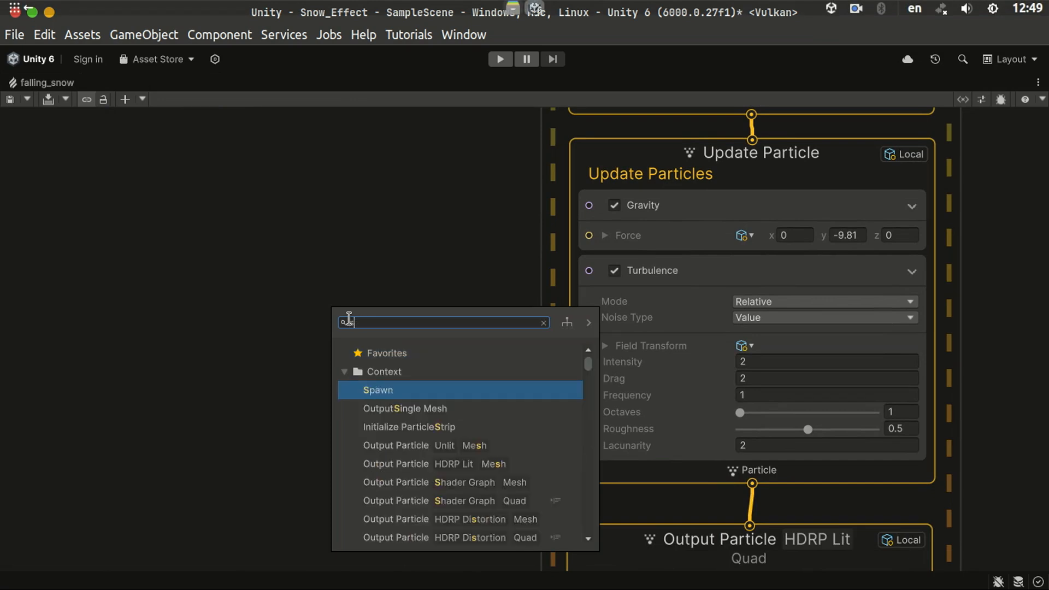
text(ize)
key(Return)
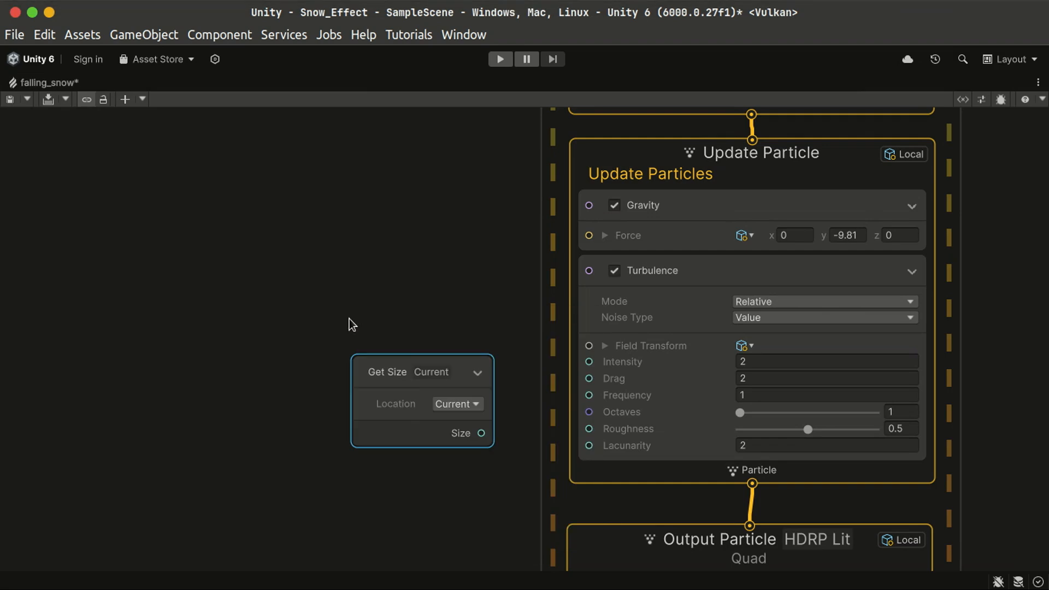
drag(413, 429, 140, 301)
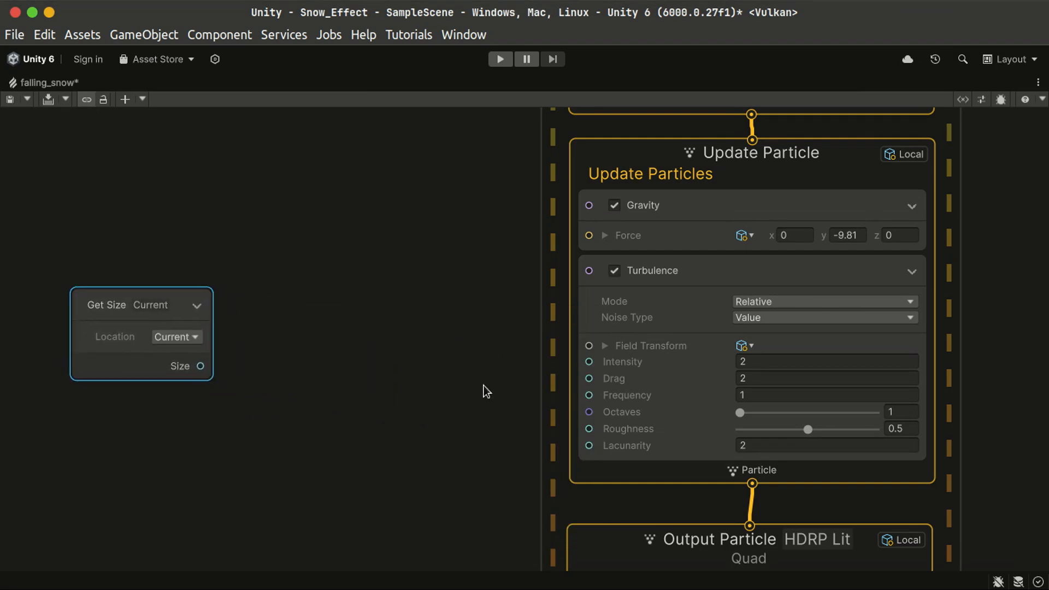
middle_drag(508, 395, 428, 345)
drag(75, 259, 126, 265)
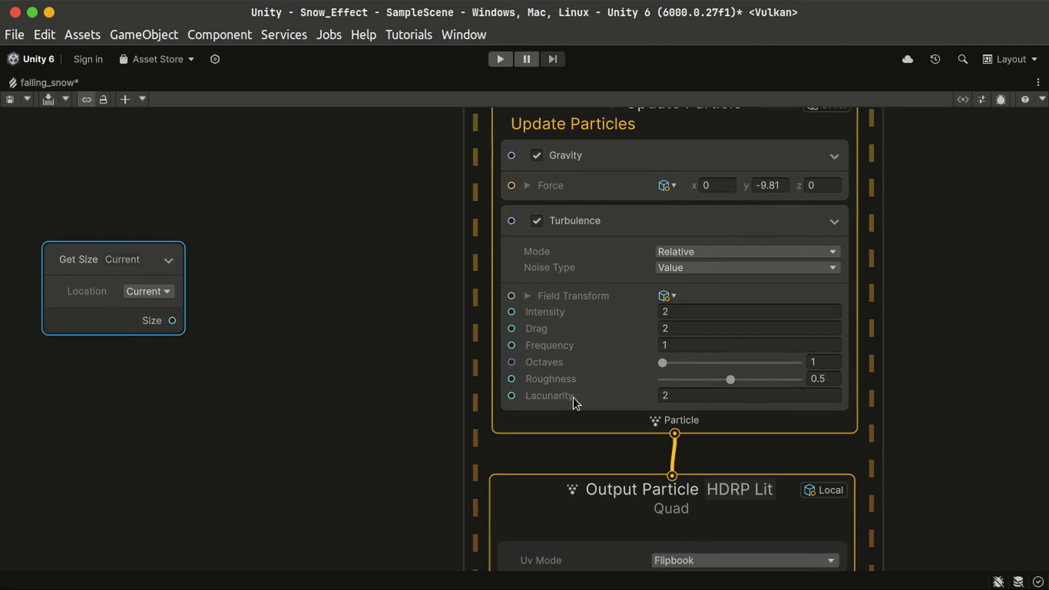
- Add a Remap operator fed by the Get Size node's Size output and place it before the Turbulence block
scroll(660, 330, up, 3)
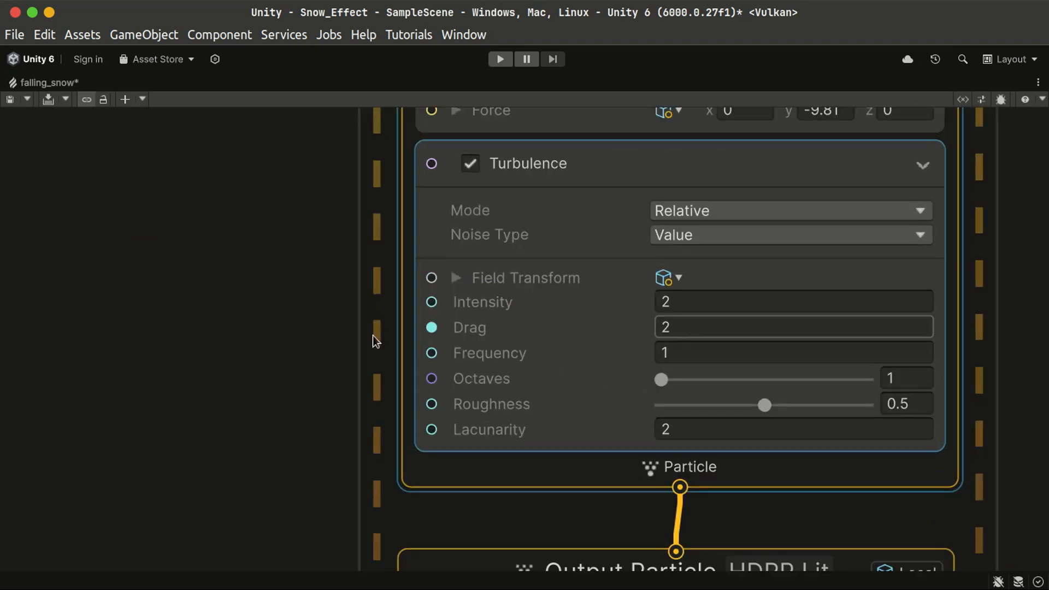
middle_drag(345, 368, 697, 375)
drag(268, 321, 443, 326)
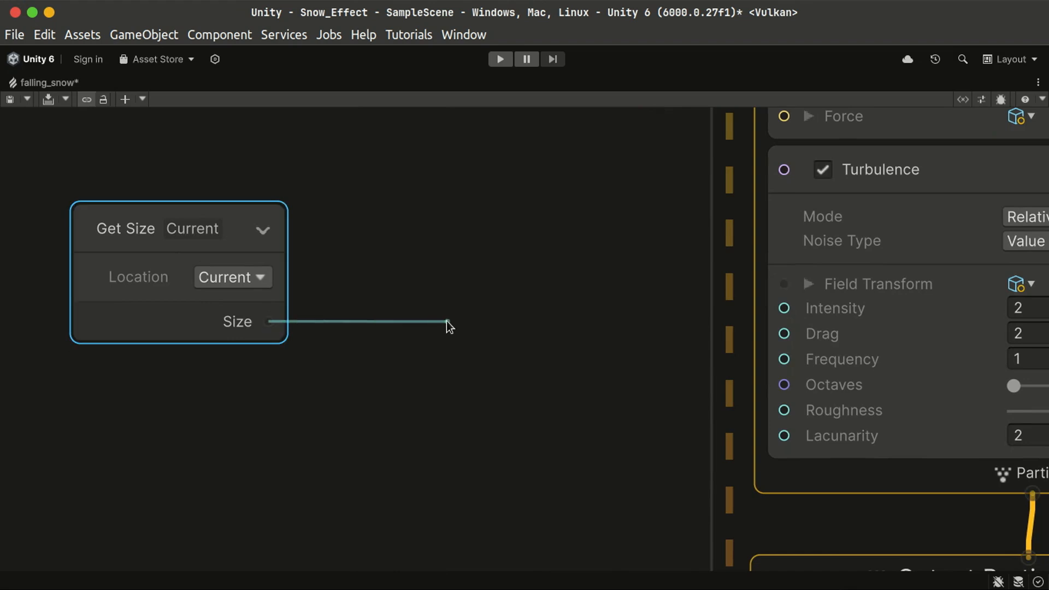
drag(446, 321, 446, 321)
text(remap)
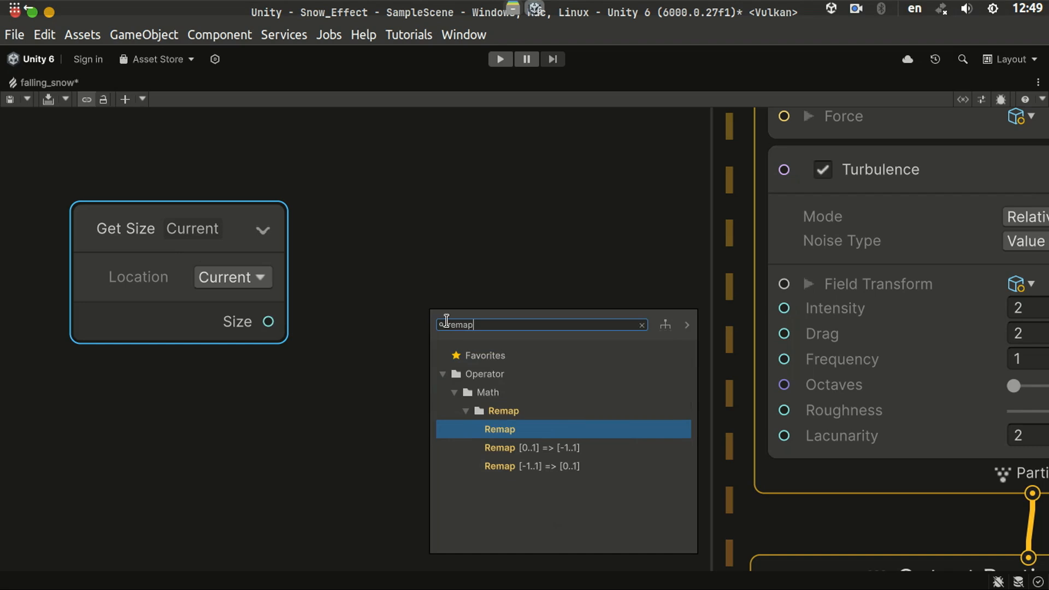
key(Return)
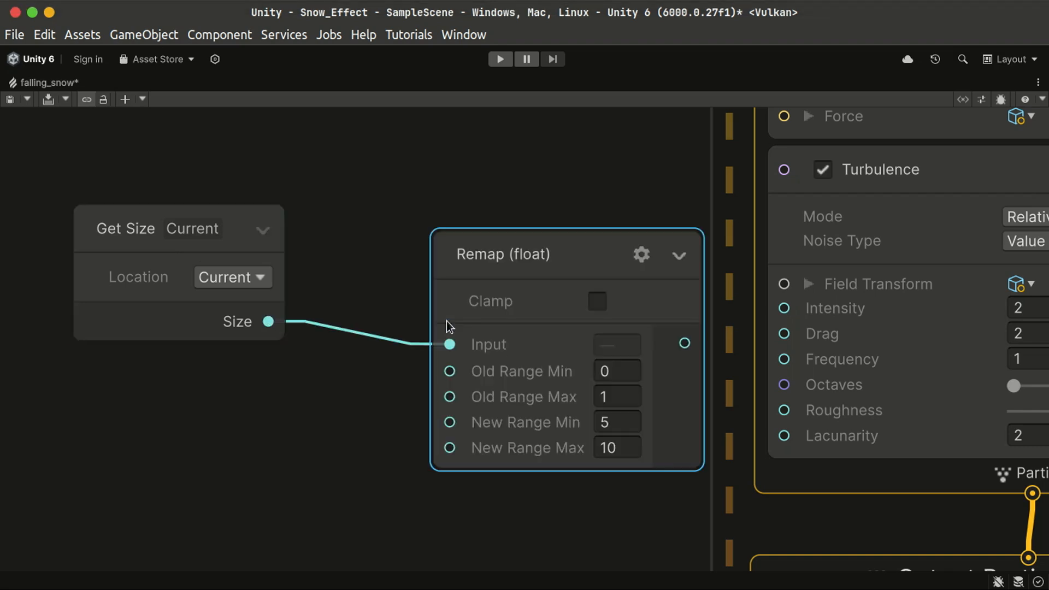
drag(482, 280, 402, 249)
- Set the Remap node's old range to 0.05–0.15 and its new range to 1–3
middle_drag(541, 167, 373, 492)
click(885, 157)
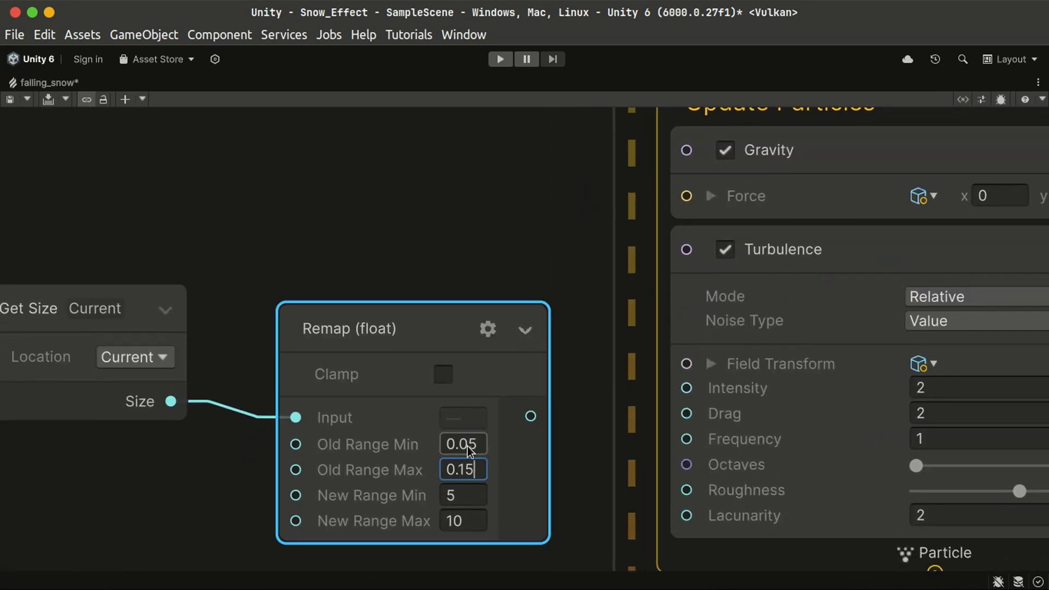
middle_drag(460, 494, 435, 382)
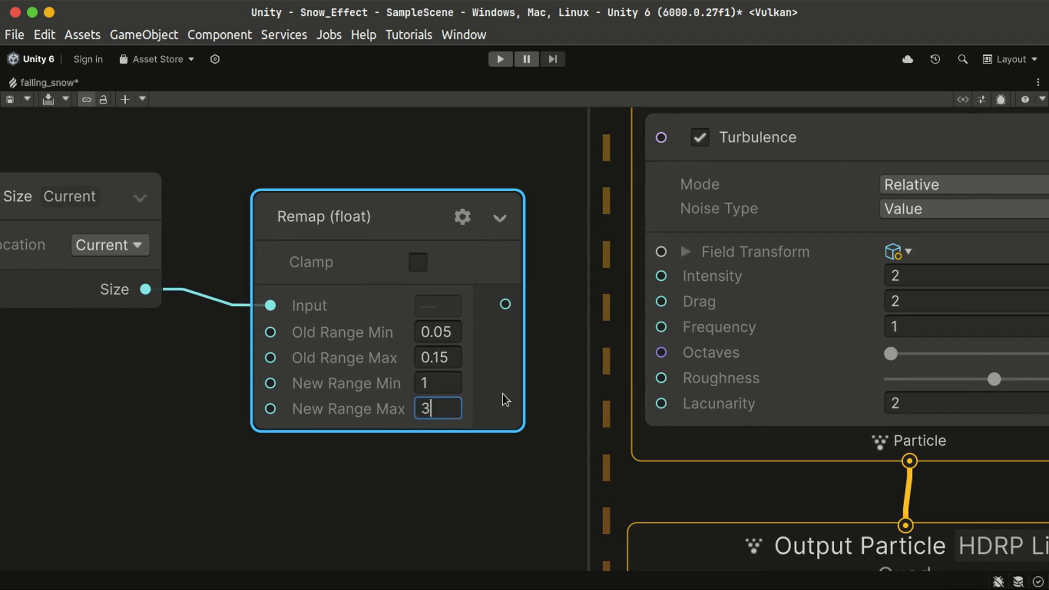
- Connect the Remap output to the Turbulence block's Drag, save the graph and check the falling snow in the Scene view
middle_drag(526, 363, 419, 389)
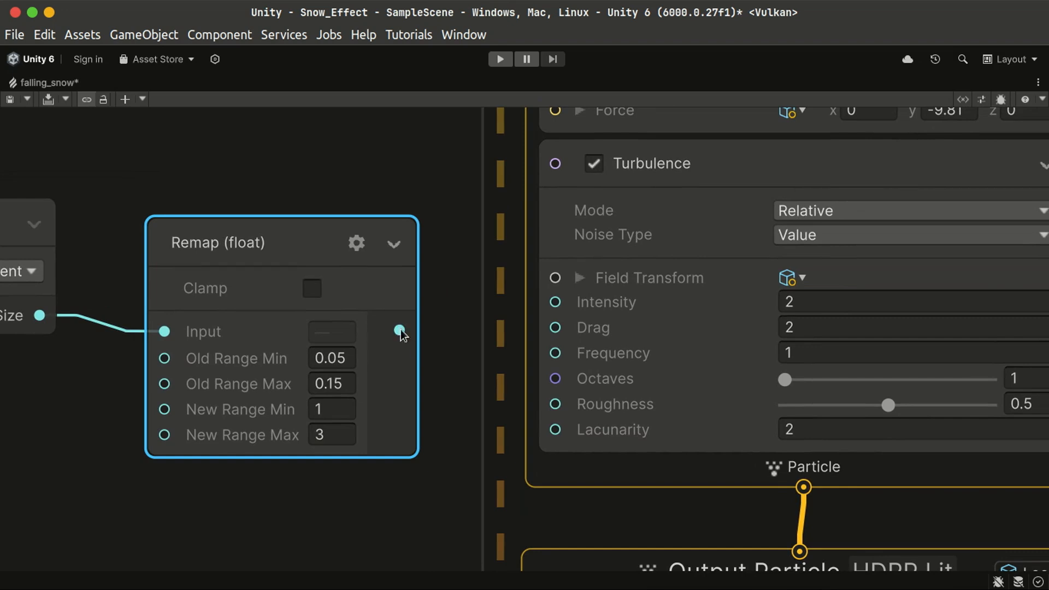
drag(404, 331, 555, 328)
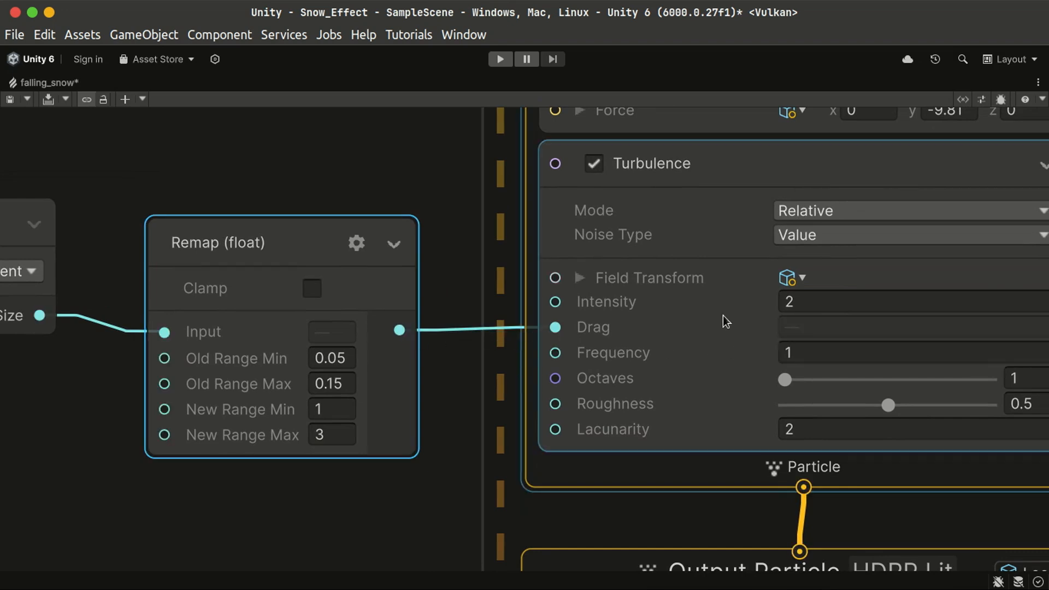
middle_drag(469, 415, 405, 390)
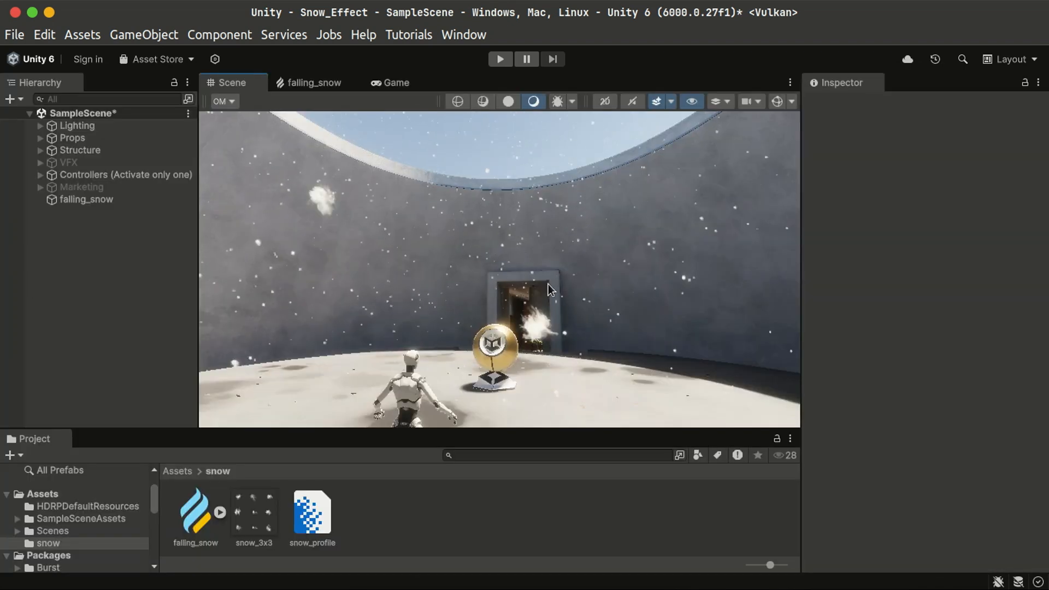
right_drag(548, 275, 525, 257)
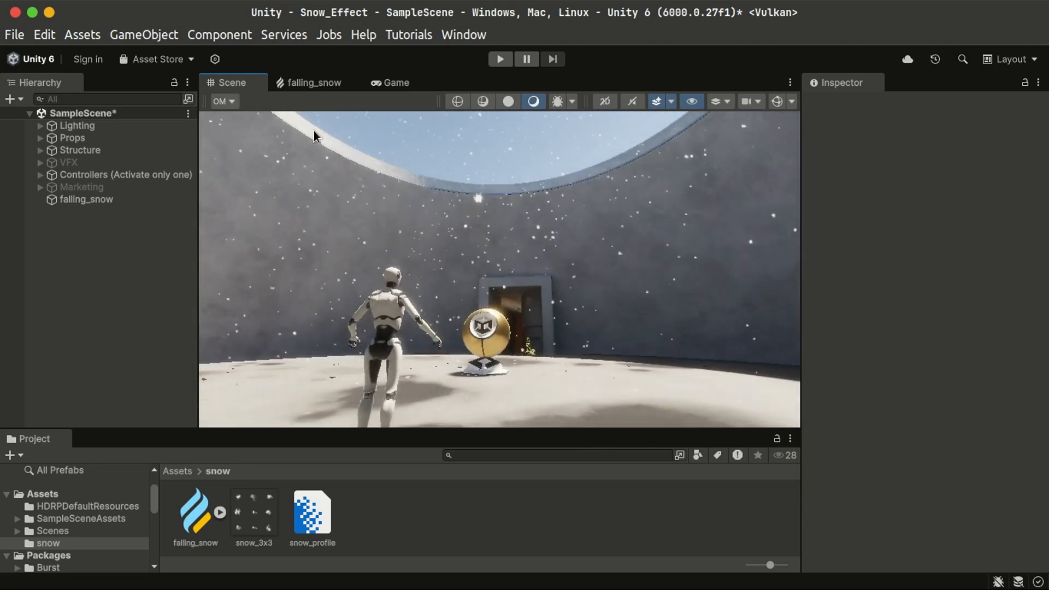
right_drag(421, 197, 520, 322)
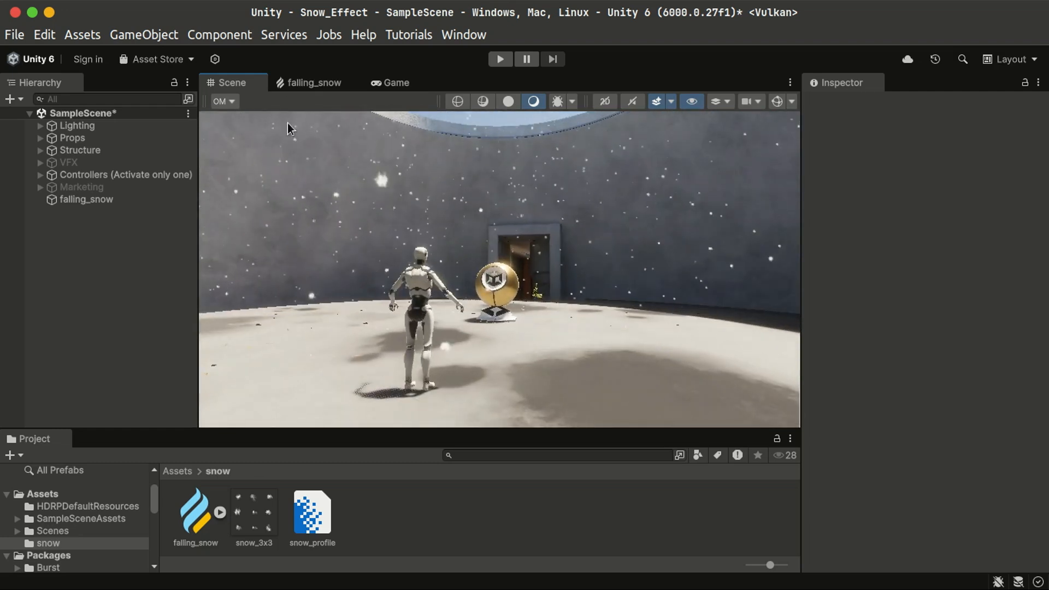
- Set the Gravity block's Force Y to -7.81 in the falling_snow graph's Update Particle context
click(314, 82)
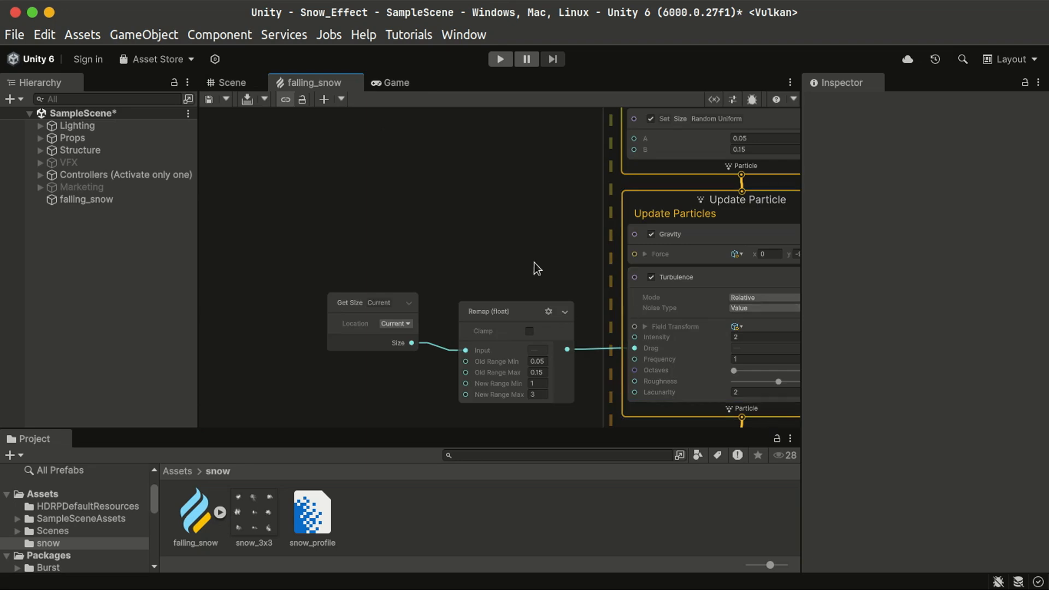
scroll(545, 264, up, 5)
scroll(641, 262, up, 3)
click(668, 234)
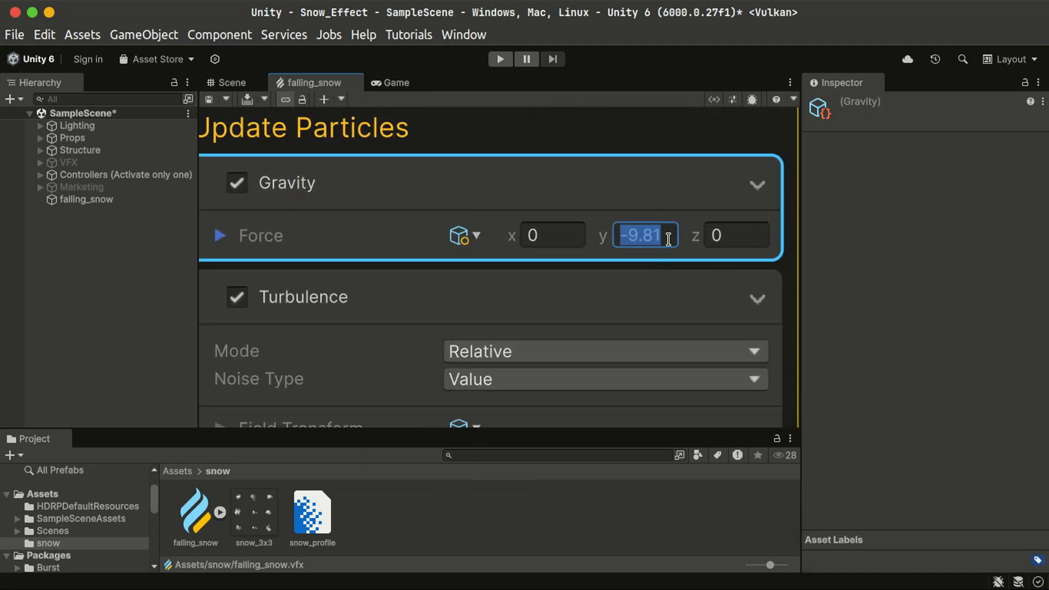
click(668, 239)
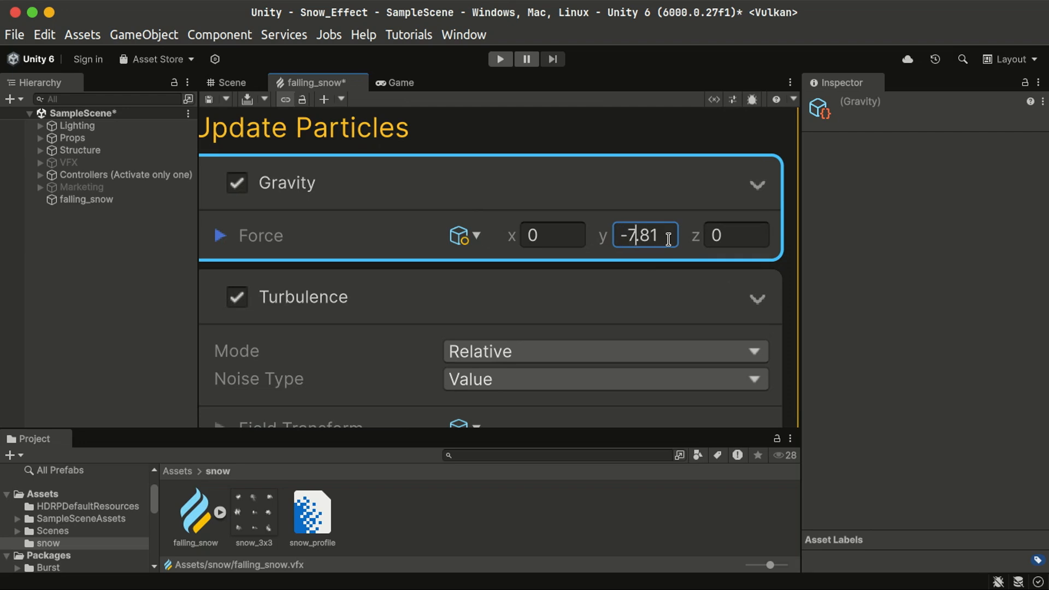
- Set the Set Size block's random range to A 0.08 and B 0.2 in Initialize Particle
scroll(667, 239, down, 6)
middle_drag(329, 245, 311, 335)
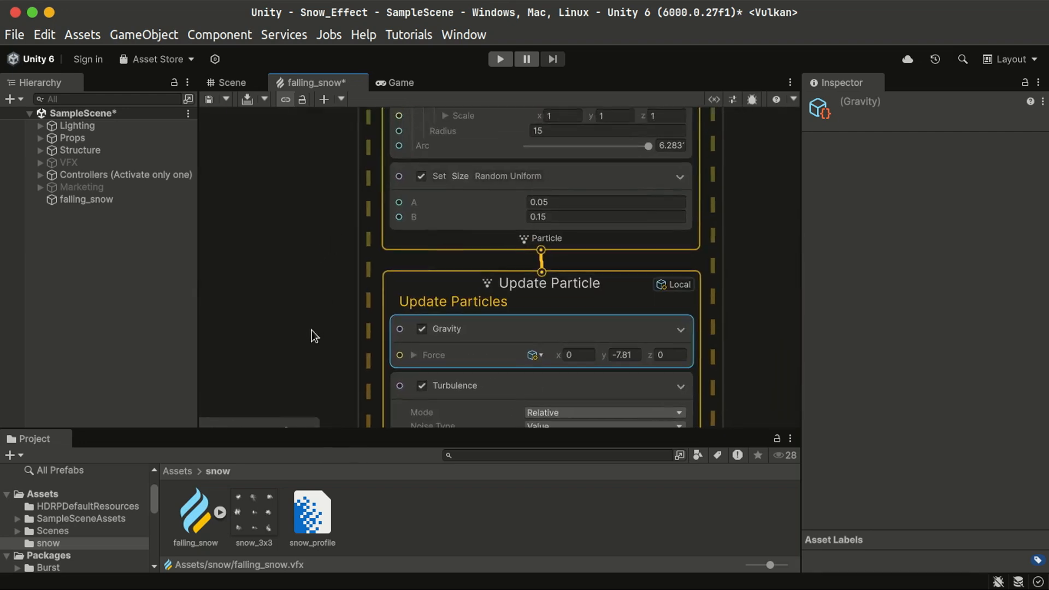
scroll(382, 208, up, 4)
click(594, 187)
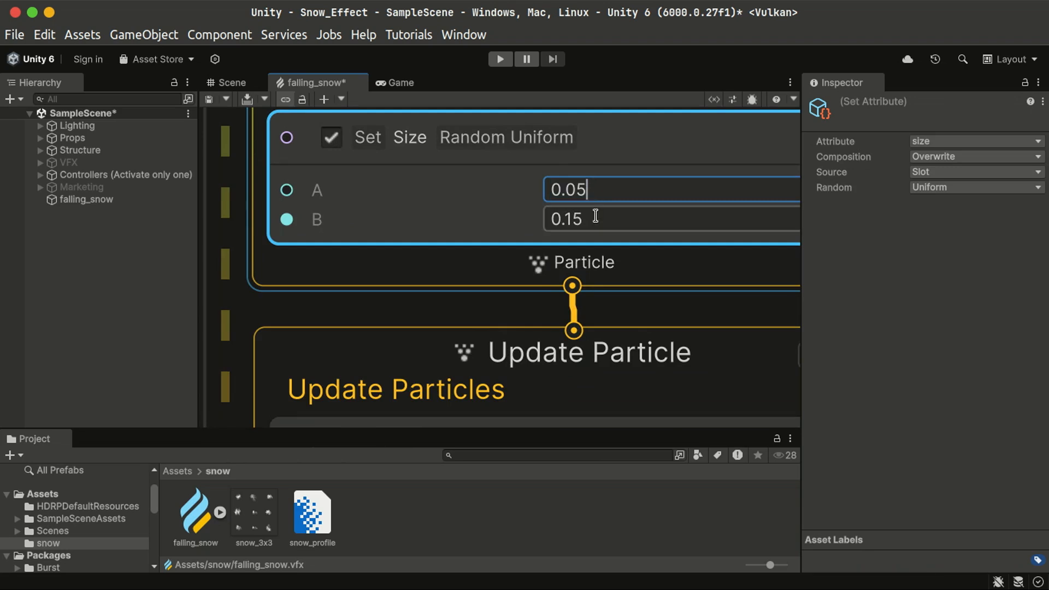
click(595, 216)
click(601, 189)
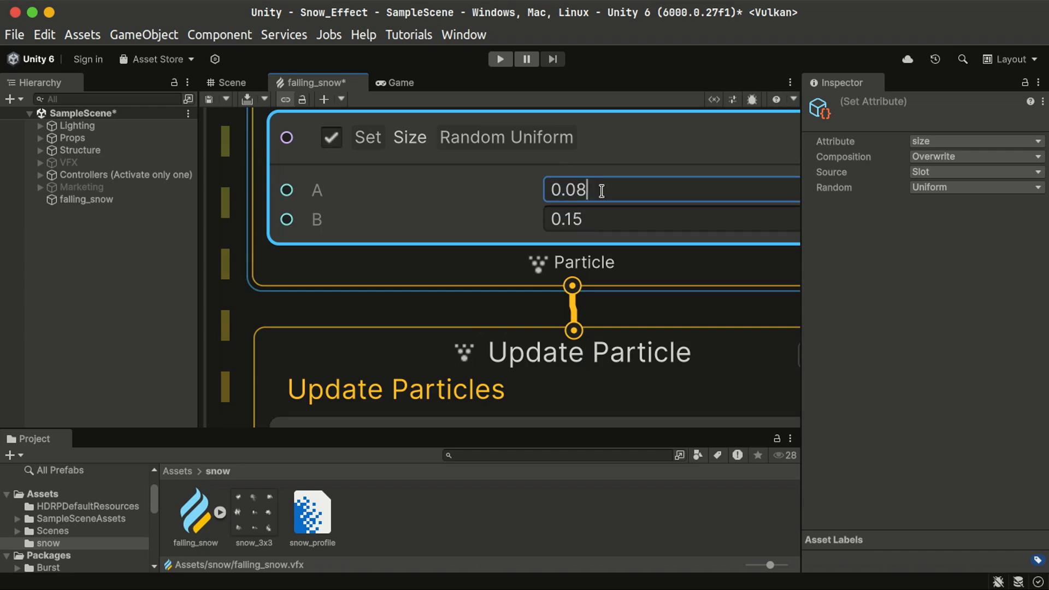
text(0.08)
click(603, 211)
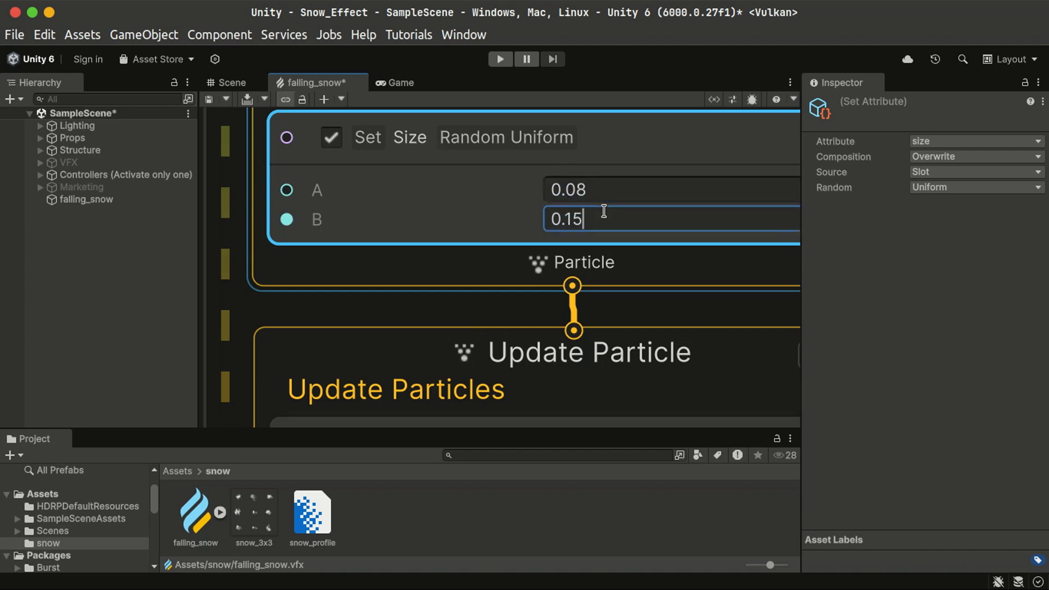
text(0.2)
scroll(236, 347, down, 3)
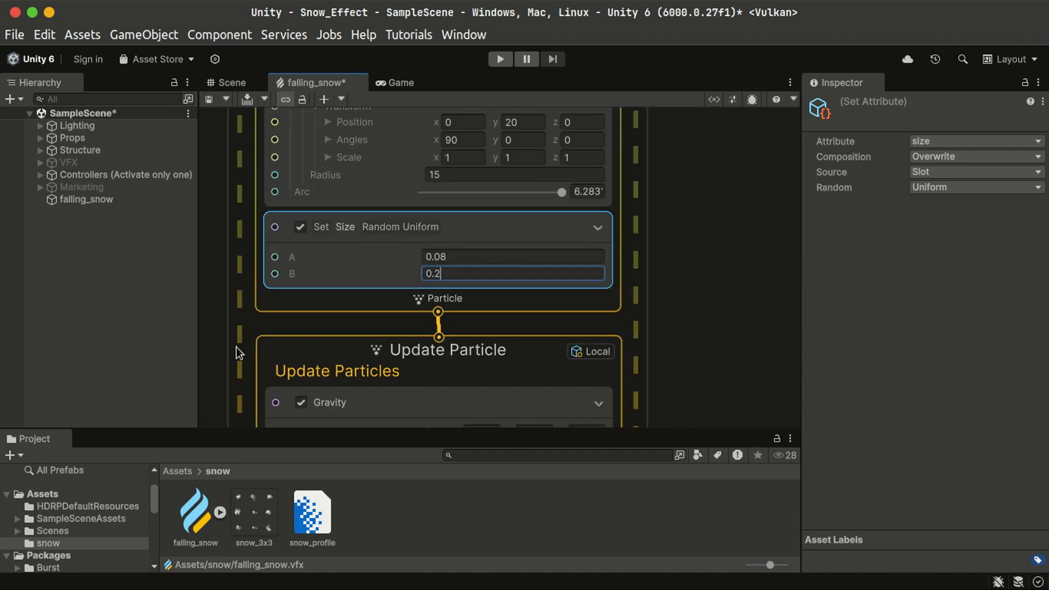
- Set the Remap node's Old Range Min to 0.08 and Old Range Max to 0.2
middle_drag(236, 346, 557, 126)
scroll(496, 301, up, 3)
double_click(496, 301)
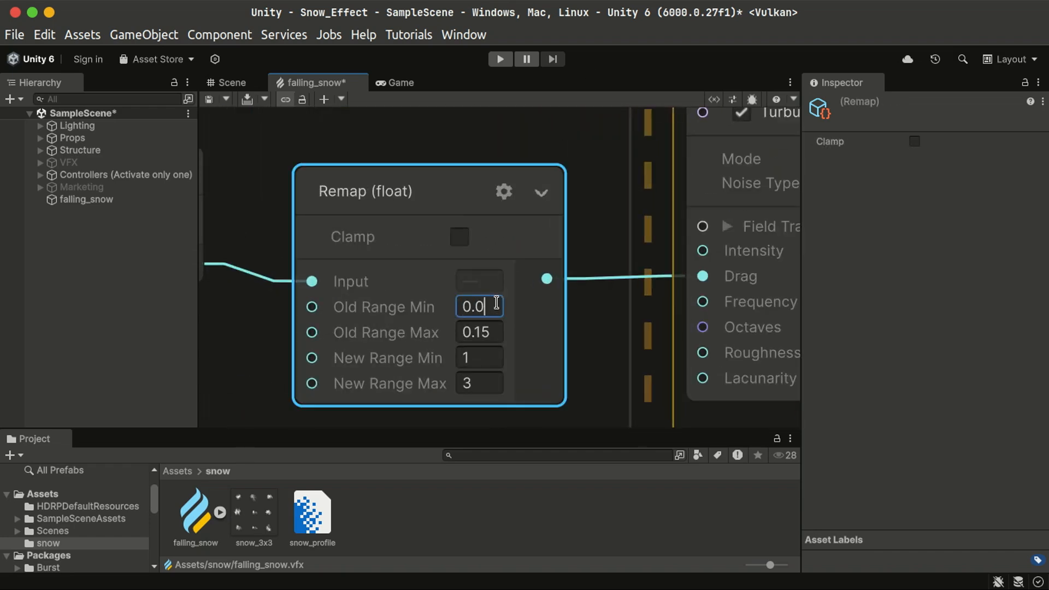
text(08)
key(Tab)
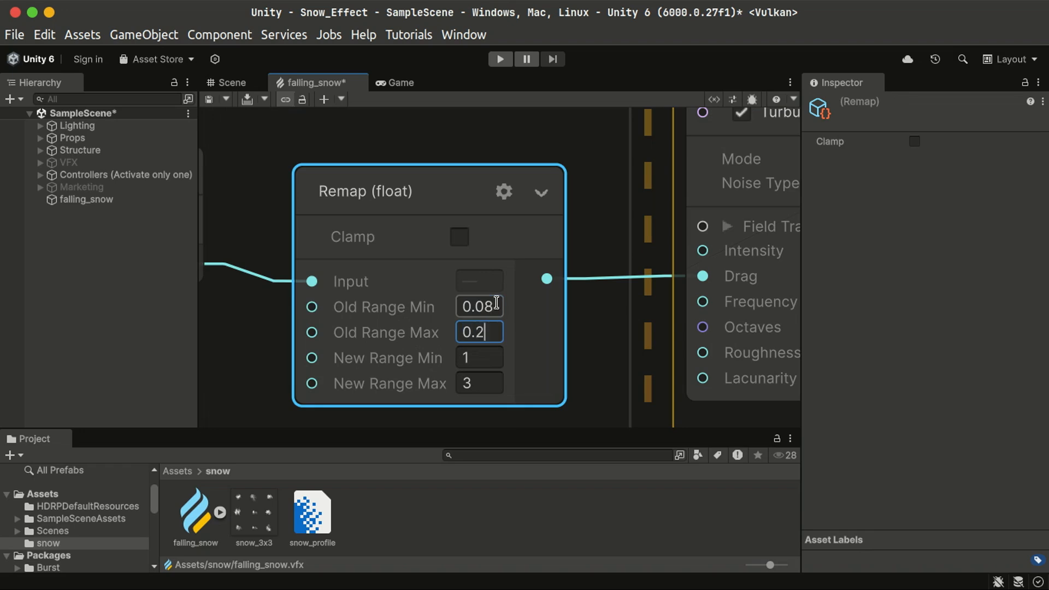
text(0.2)
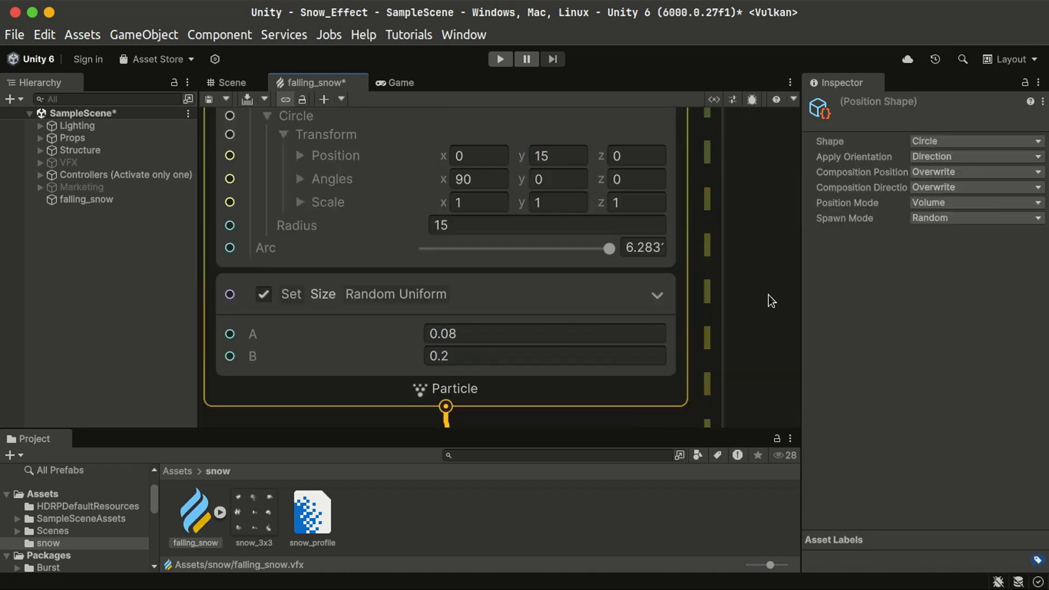
click(768, 294)
- Try a Set Alpha Over Life block at the end of the Output Particle context and delete it
scroll(764, 339, down, 3)
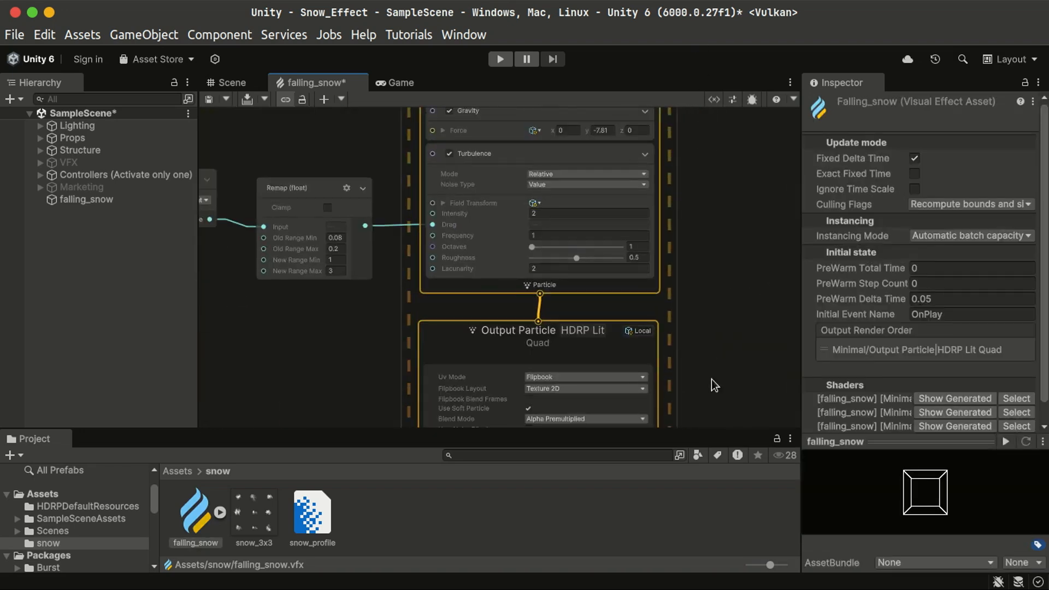
scroll(627, 325, up, 3)
scroll(627, 325, up, 2)
click(593, 356)
key(space)
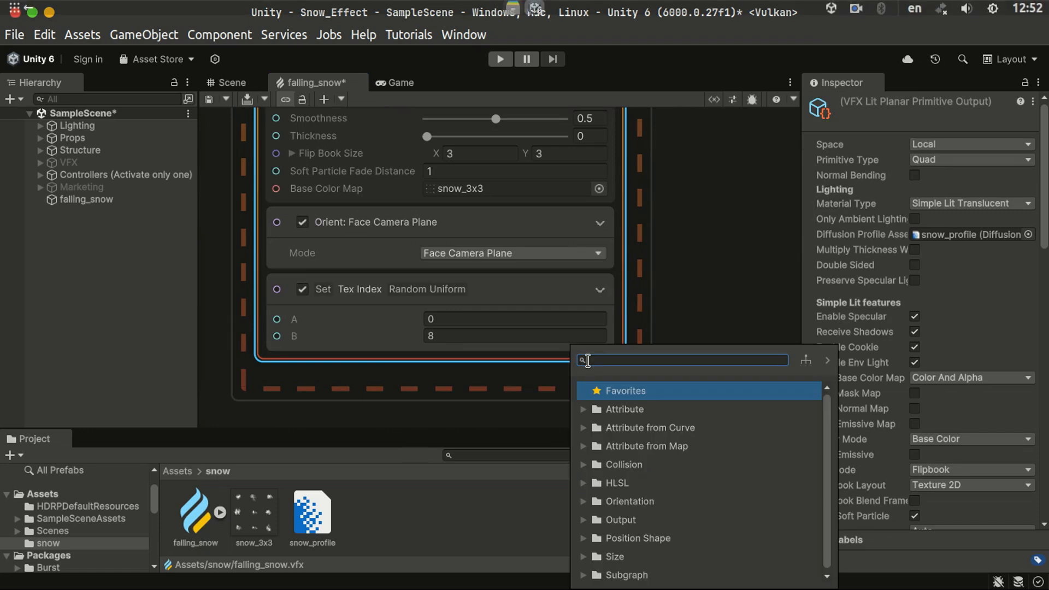
text(set)
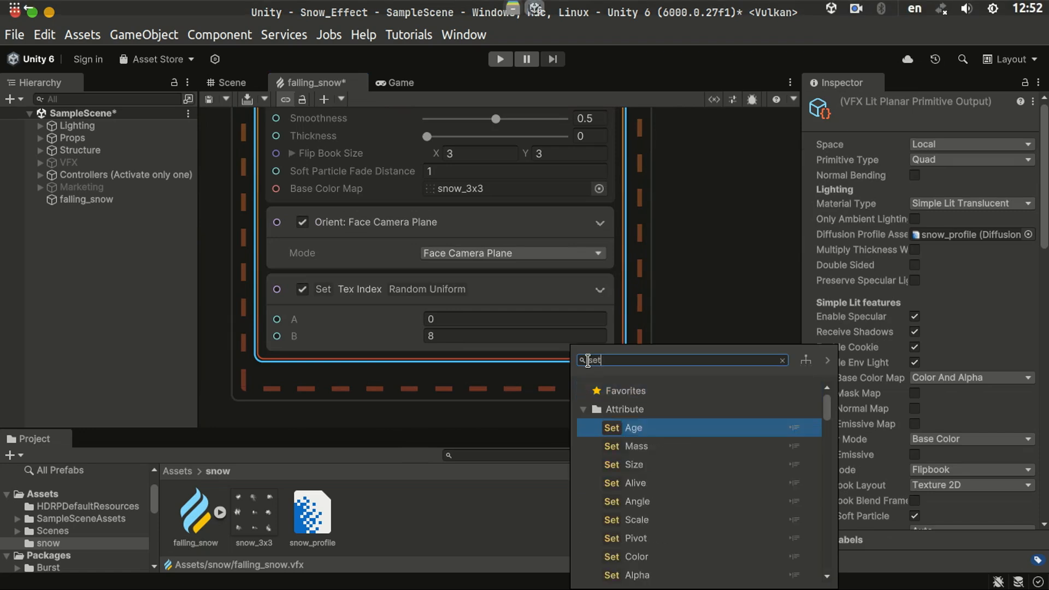
key(BackSpace)
key(BackSpace)
text(alpha)
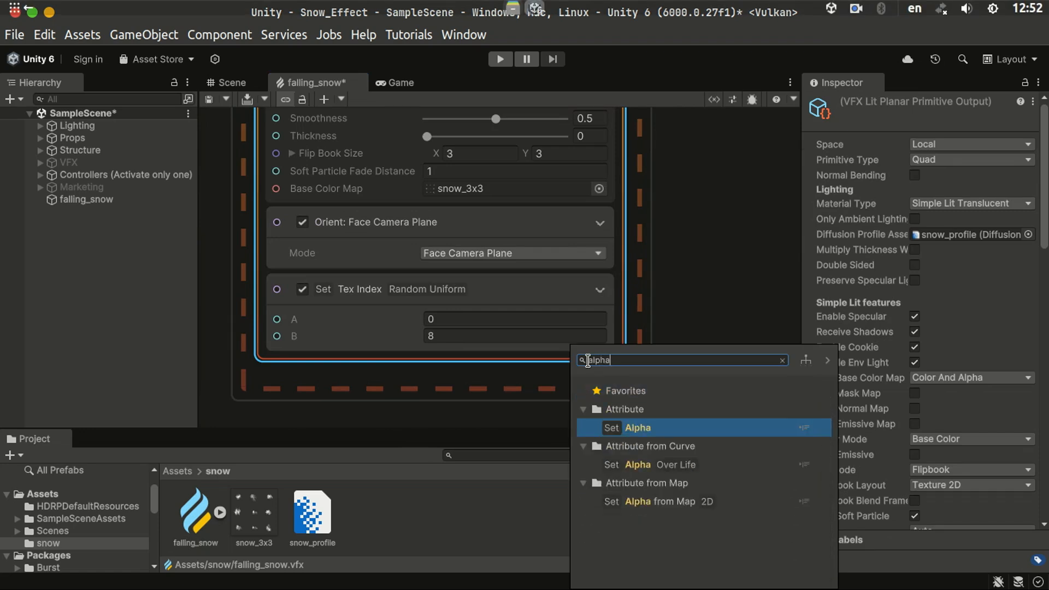
key(Down)
key(Return)
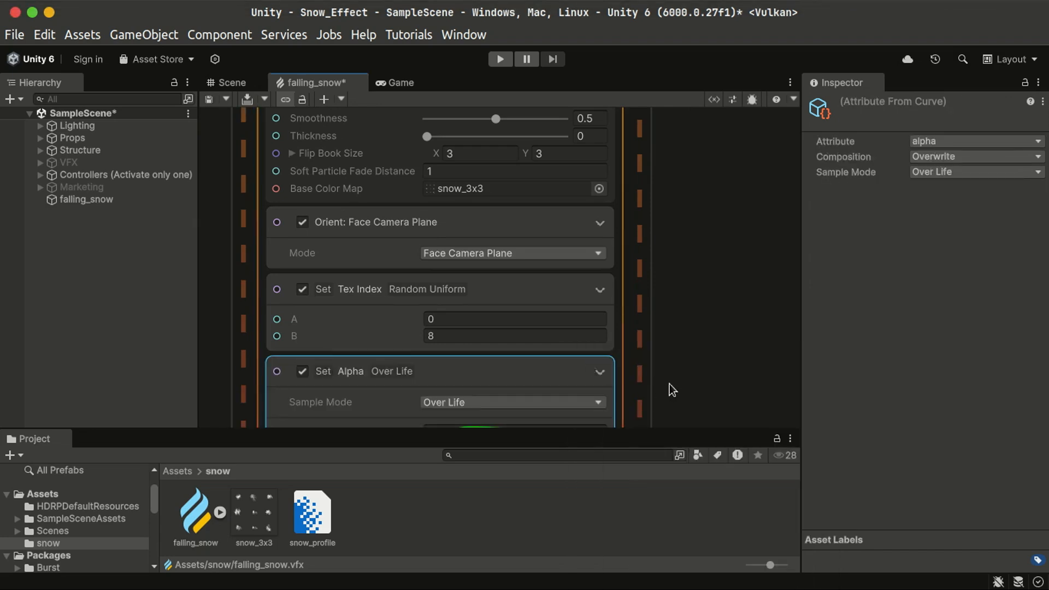
scroll(486, 192, down, 5)
key(Delete)
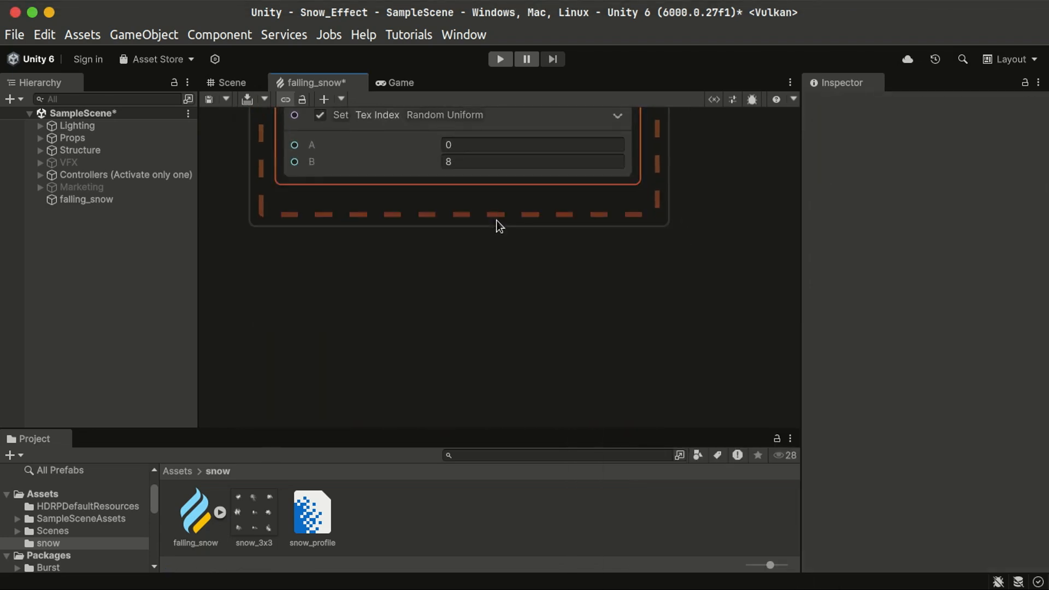
- Add a Set Color Over Life block below Set Tex Index in the Output Particle context
click(510, 183)
key(space)
text(c)
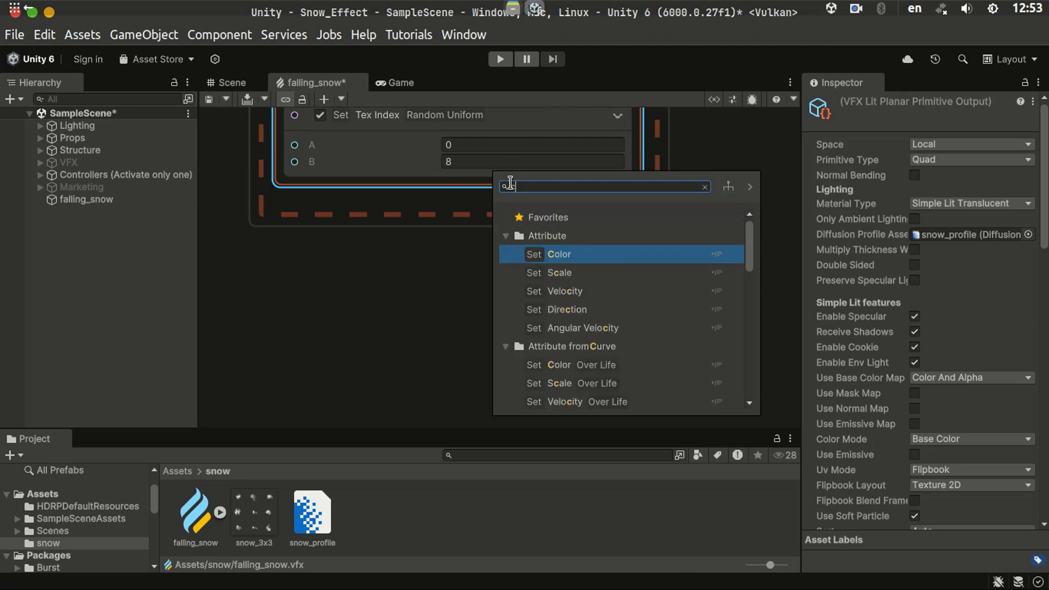
text(olor)
key(Down)
key(Return)
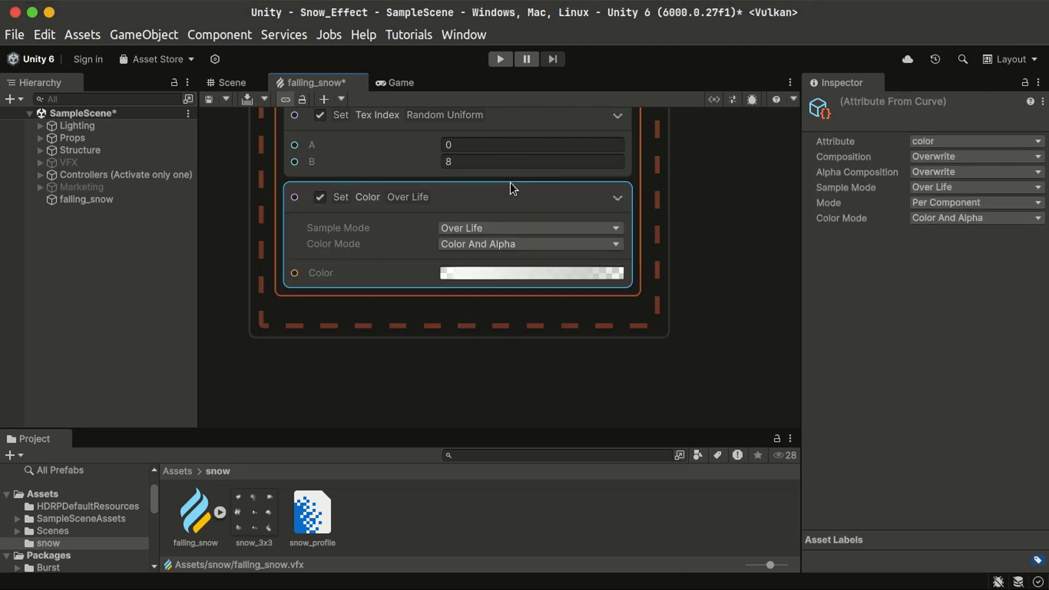
- Set the Color Over Life block's Color Mode to Alpha and shift its gradient's inner alpha keys, placing the second at about 90%
click(499, 270)
click(434, 245)
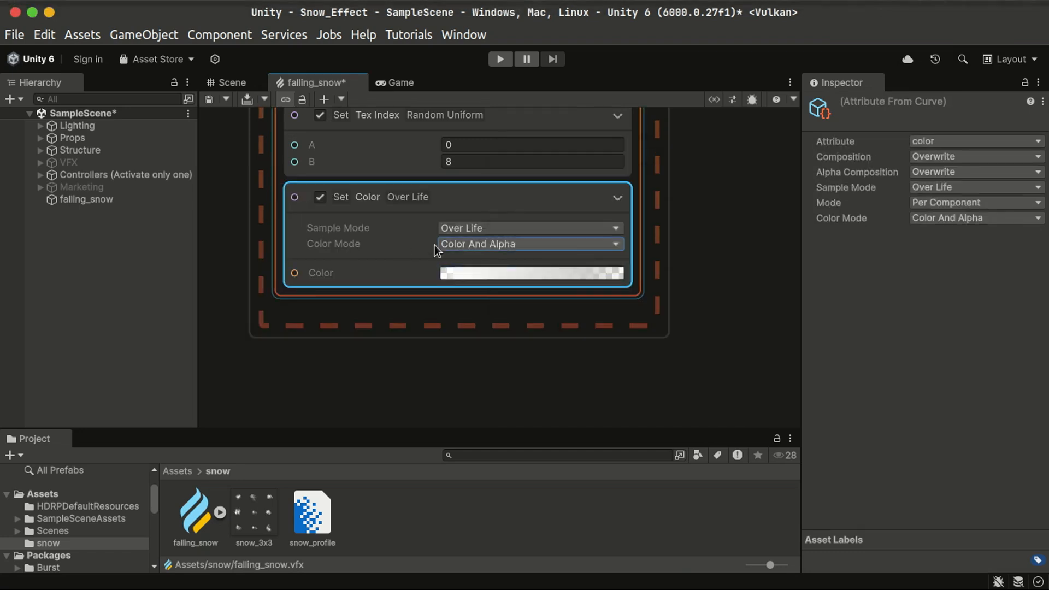
click(471, 244)
click(480, 283)
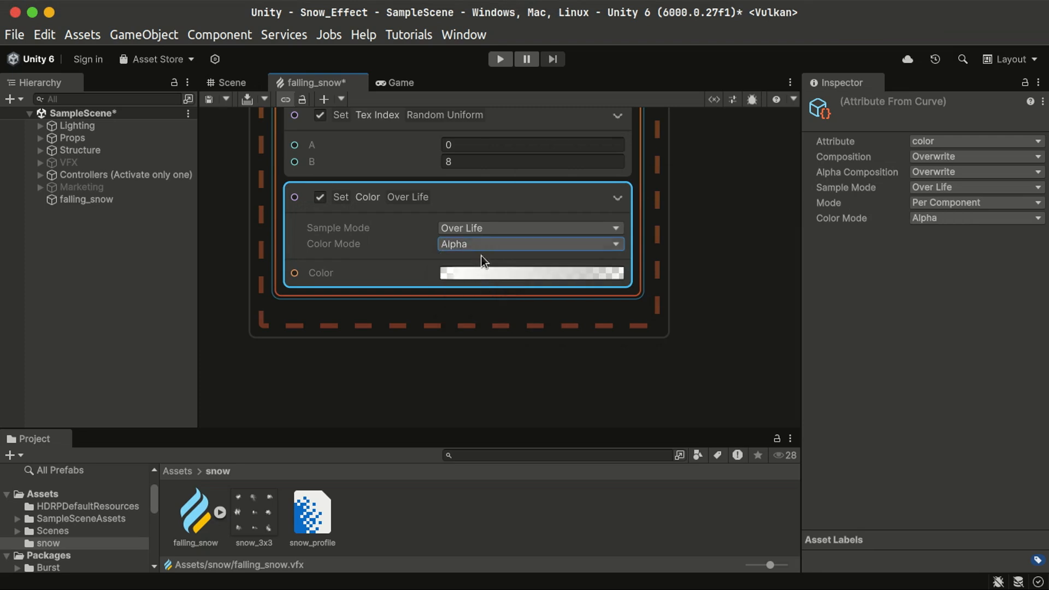
click(491, 270)
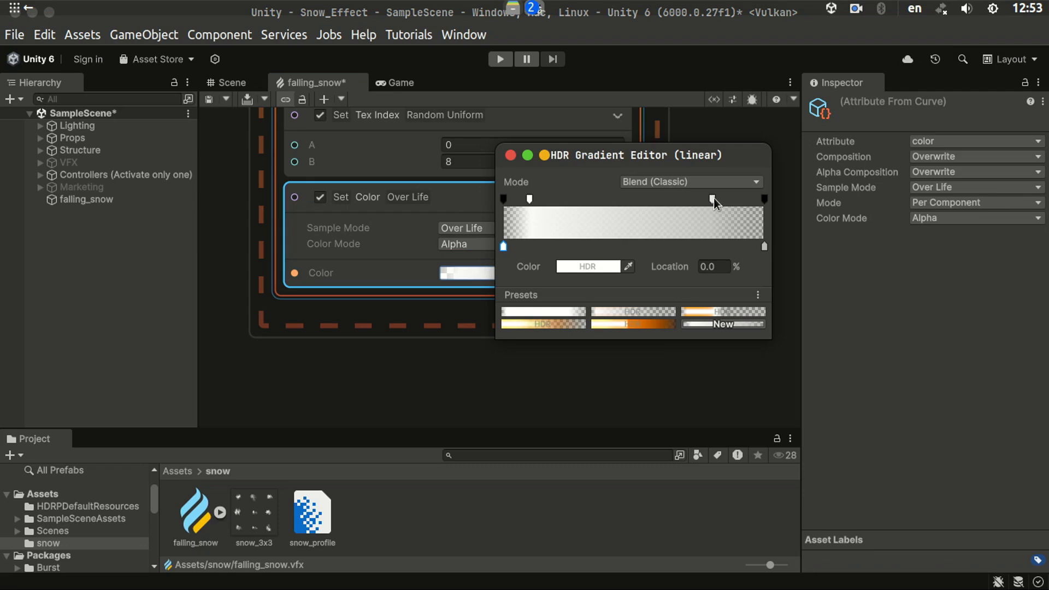
drag(713, 199, 726, 200)
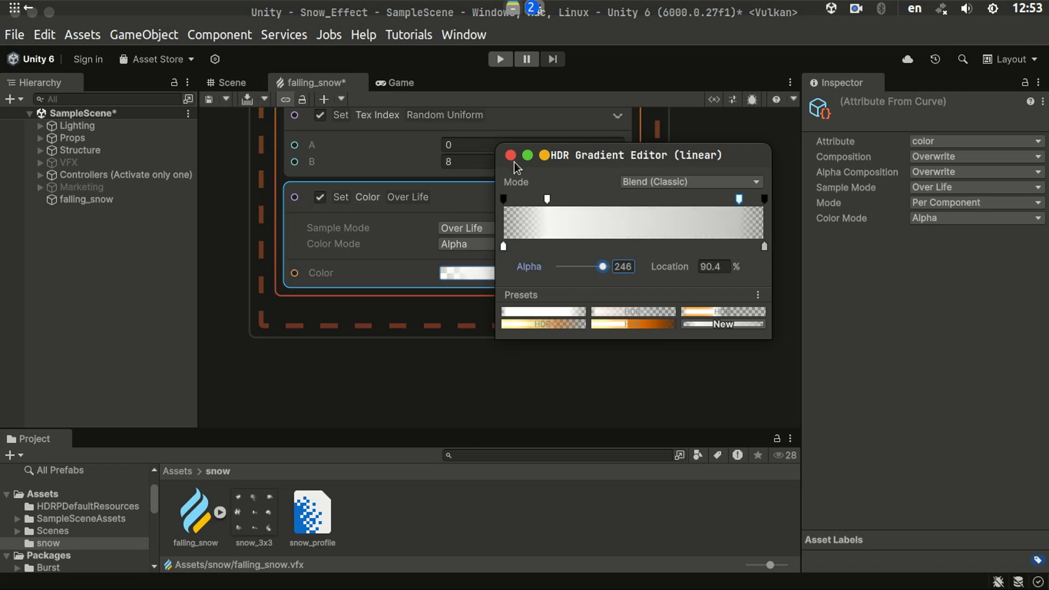
click(510, 156)
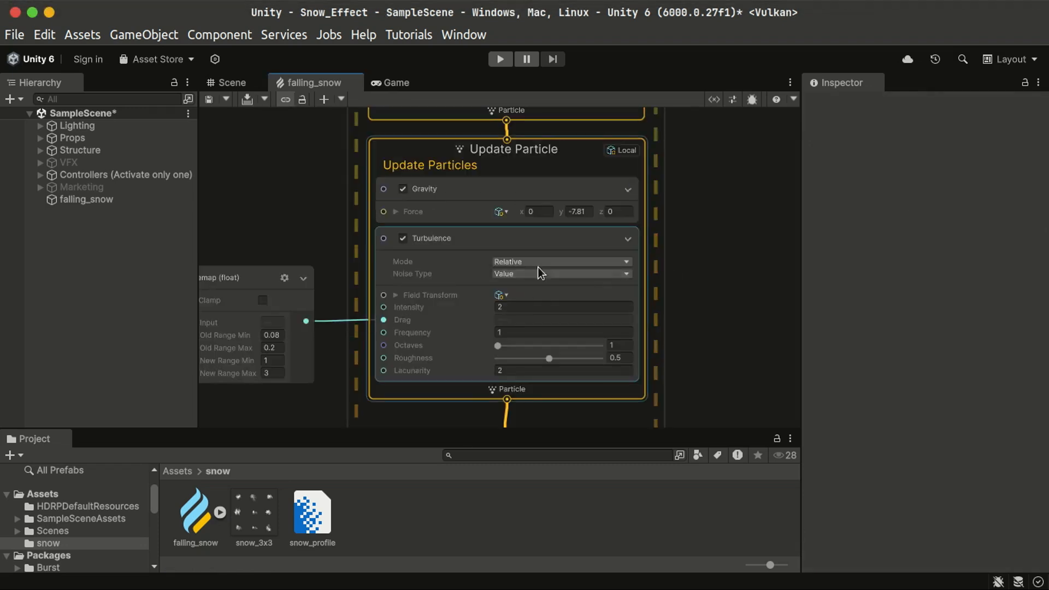
- Set the Set Lifetime block's Lifetime to 8 in the Initialize Particle context
scroll(704, 270, up, 4)
middle_drag(729, 205, 786, 414)
middle_drag(742, 255, 781, 389)
middle_drag(726, 204, 746, 325)
click(549, 229)
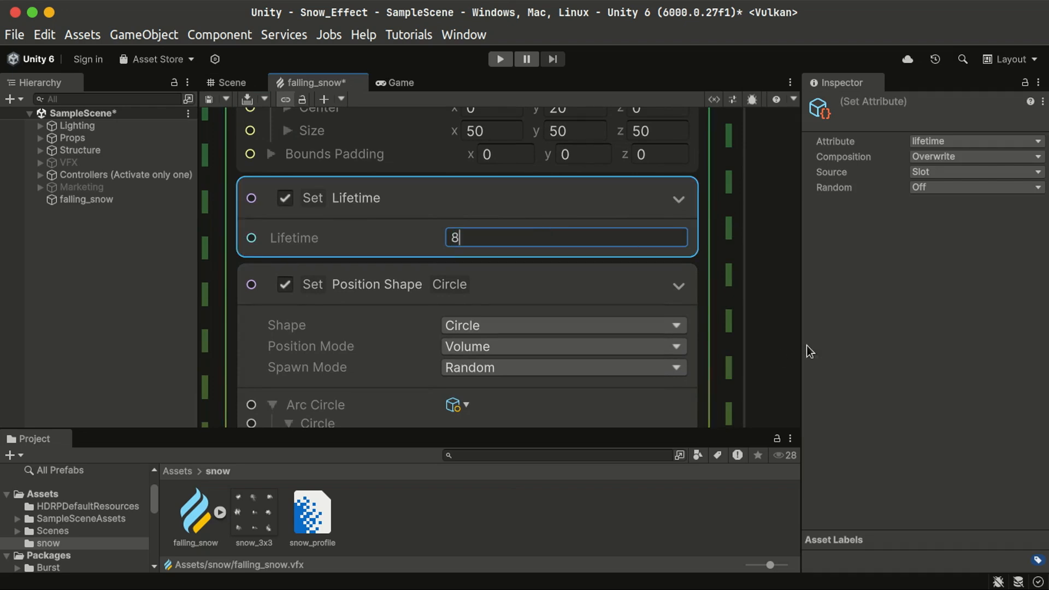
click(775, 353)
- Set the spawn circle's Position Y to 25 in the Set Position Shape block
middle_drag(774, 353, 746, 173)
middle_drag(700, 345, 696, 279)
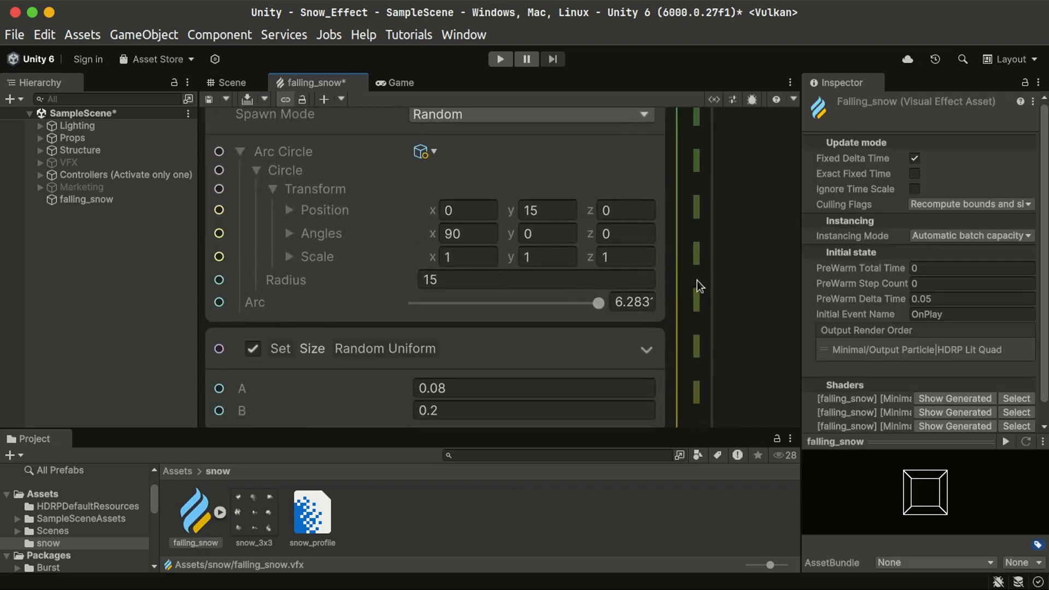
click(552, 211)
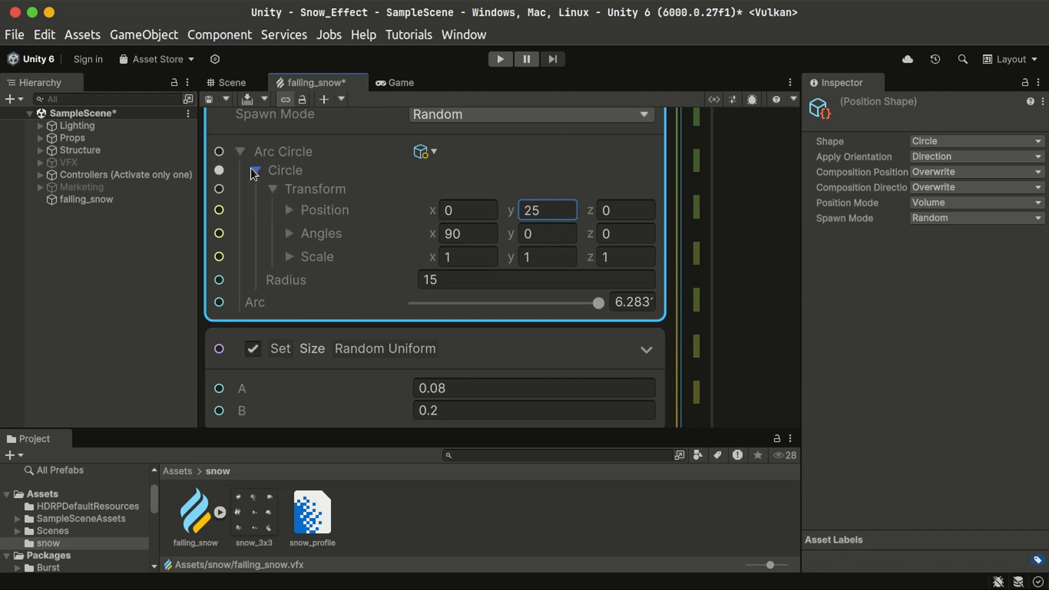
text(25)
- Save the falling_snow graph and check the snowfall in the Scene view, looking up at the sky opening and back at the room
click(212, 100)
click(227, 82)
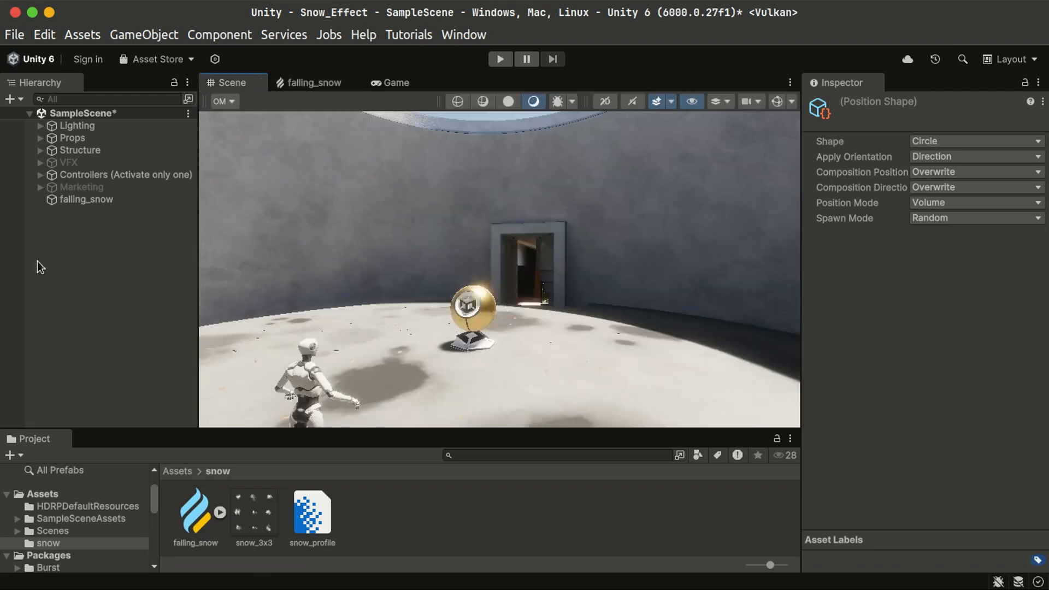
right_drag(492, 349, 594, 159)
right_drag(526, 313, 558, 297)
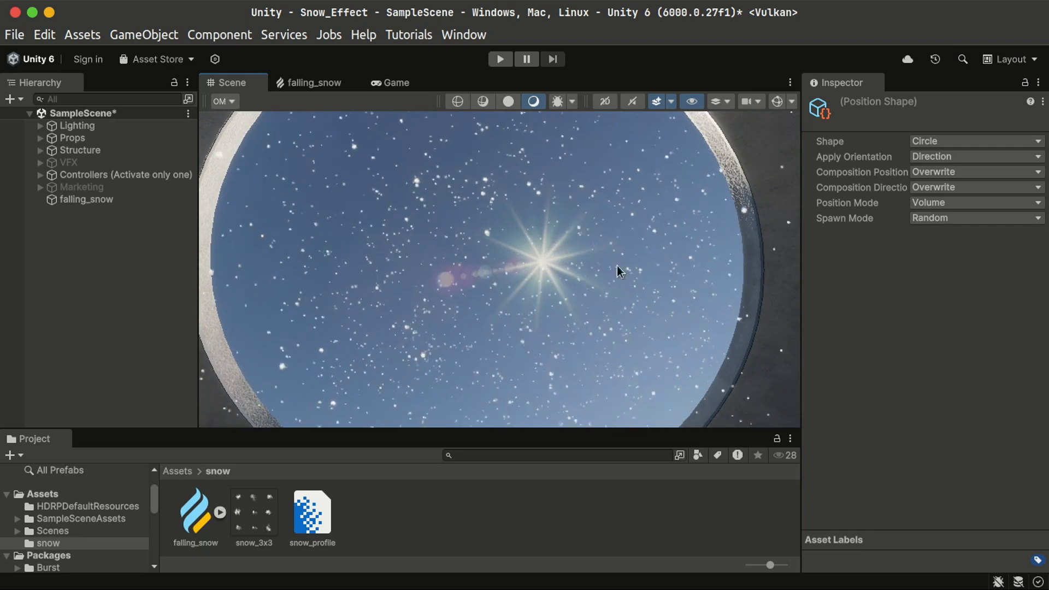
right_drag(618, 265, 541, 296)
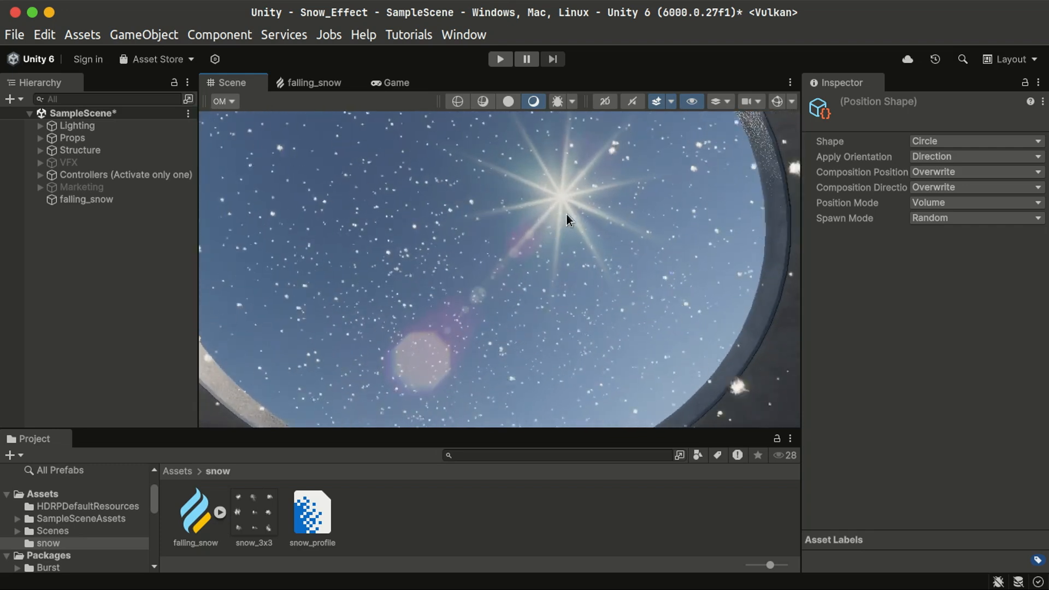
right_drag(566, 214, 485, 481)
right_drag(569, 268, 587, 396)
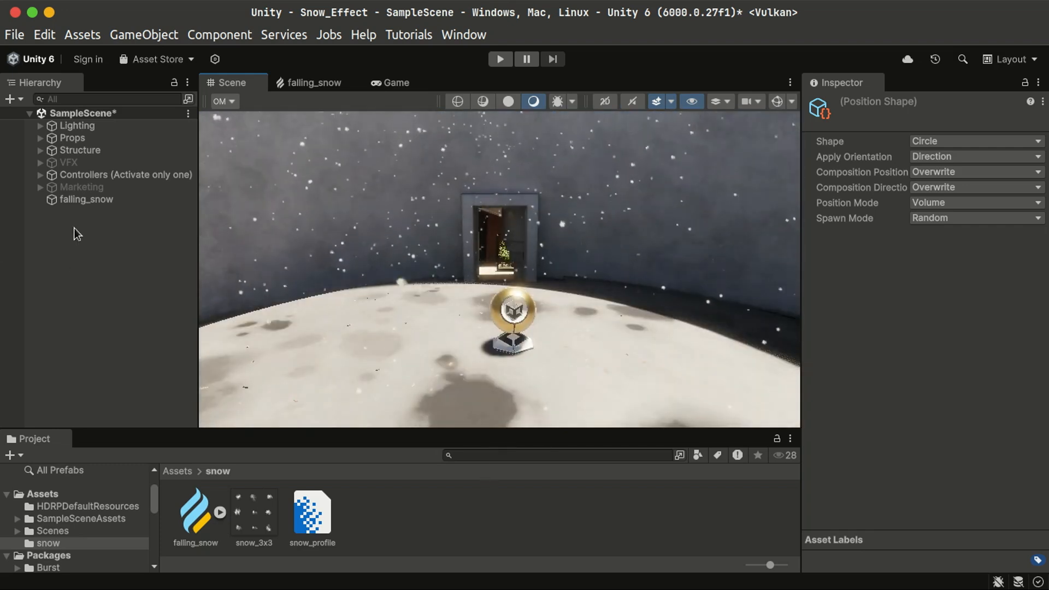
- Add a Volumetric Clouds override to the Volume Global object under Lighting > Volumes
click(40, 126)
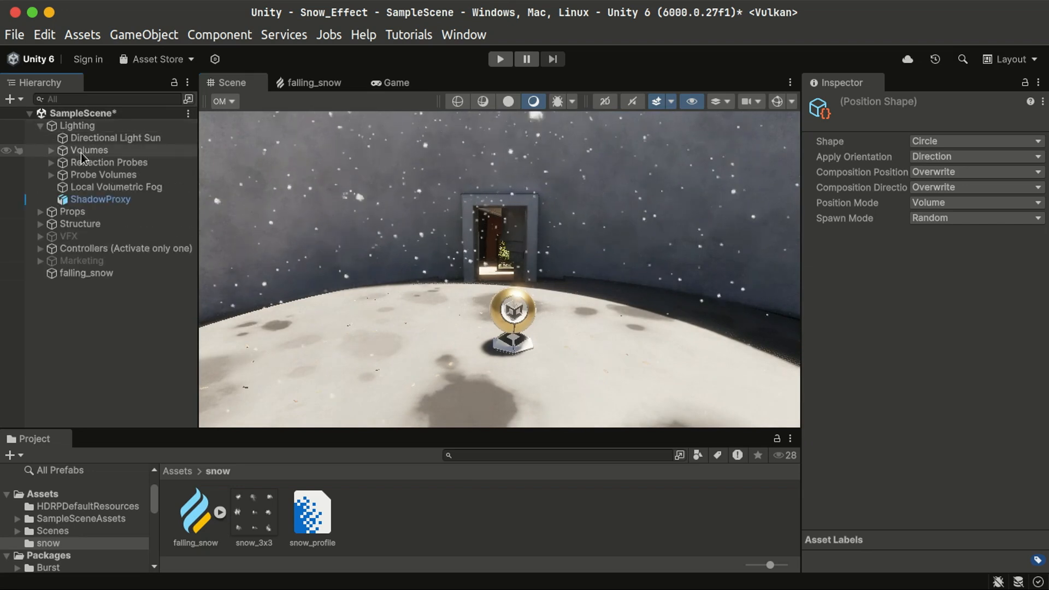
click(51, 151)
click(110, 163)
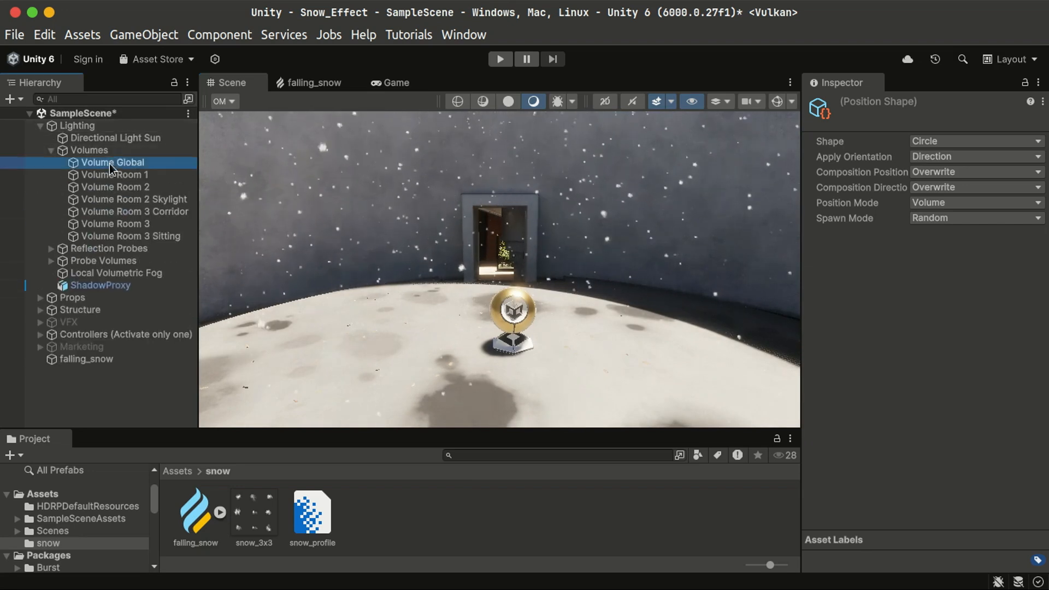
right_drag(635, 355, 547, 169)
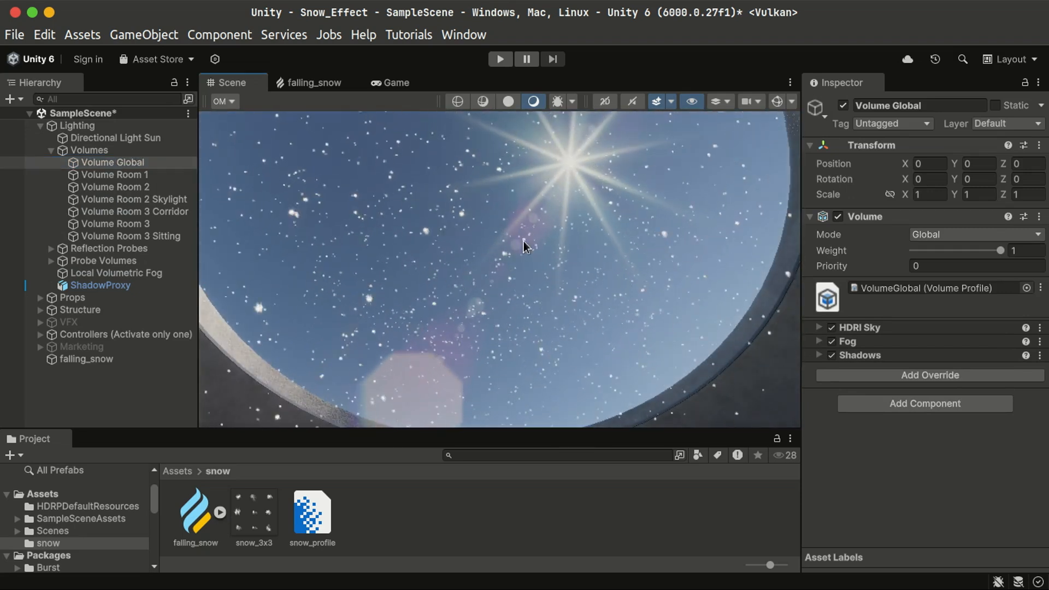
click(923, 375)
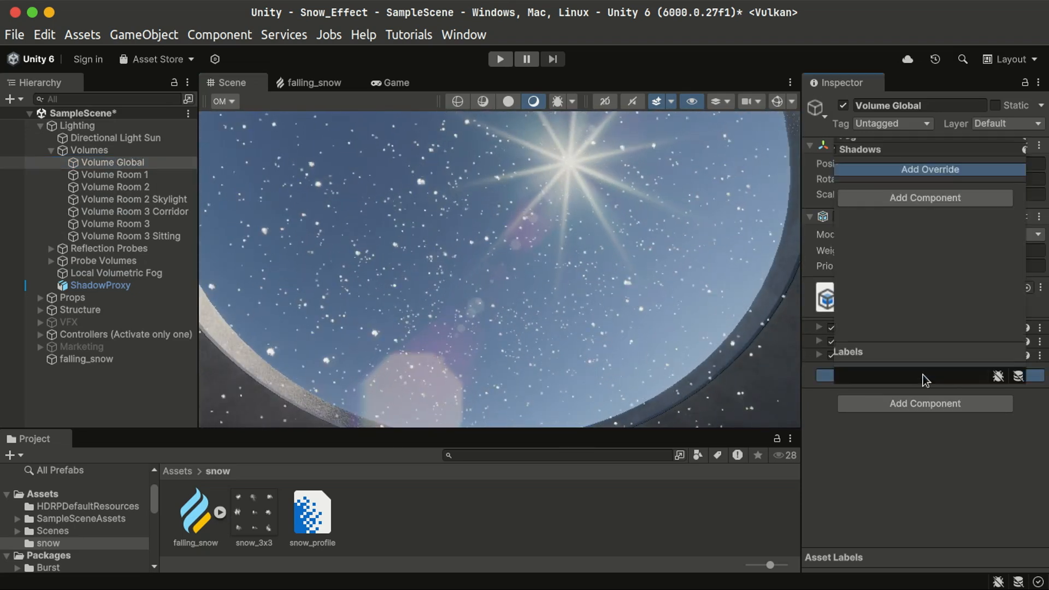
text(v)
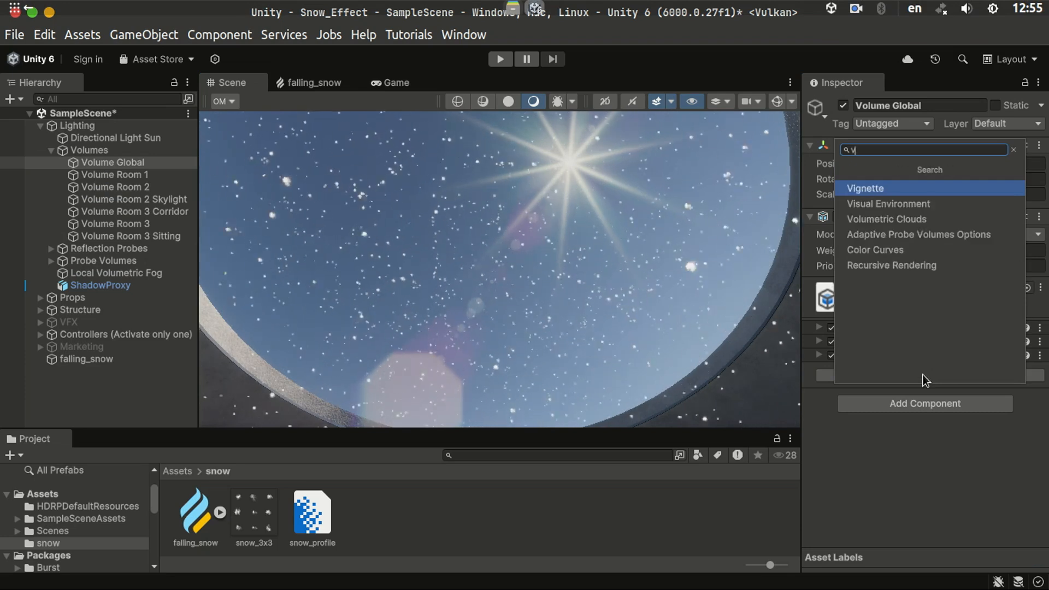
text(olu)
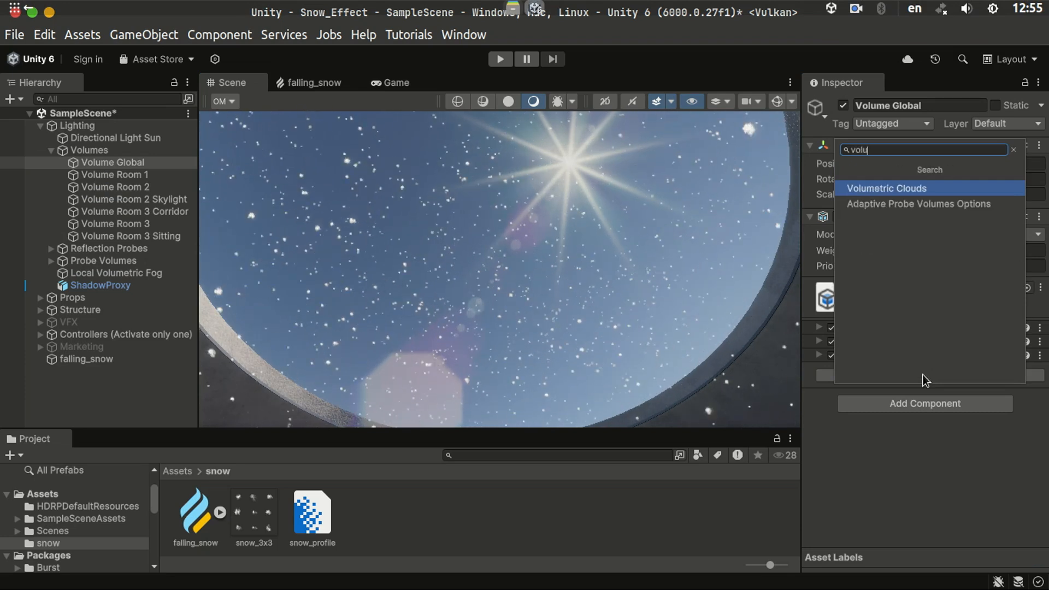
key(Return)
- Enable the Volumetric Clouds state and override Cloud Control, Mode and Preset, choosing the Overcast preset
click(958, 411)
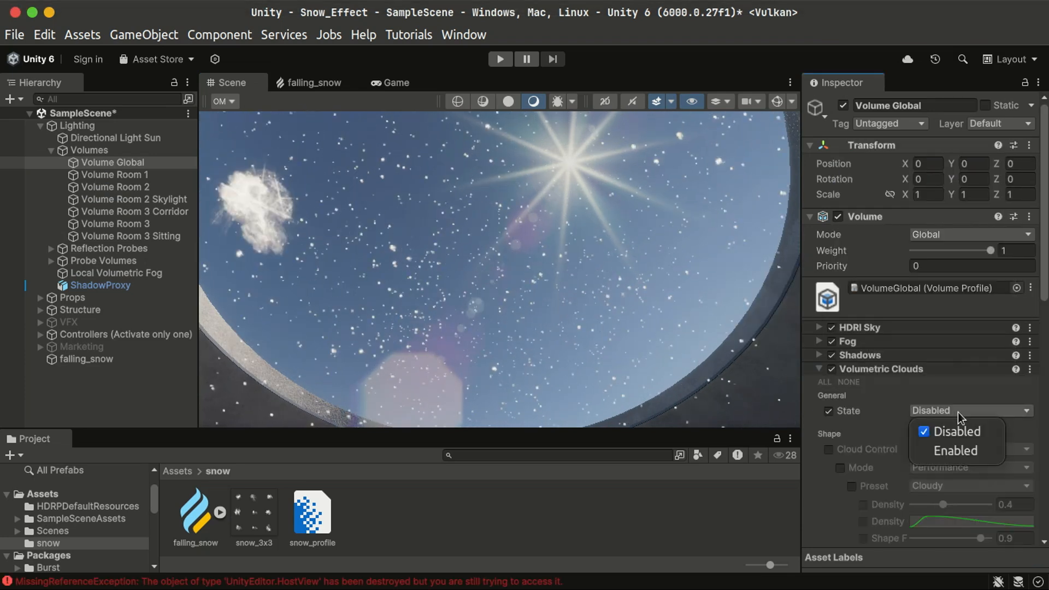
click(965, 459)
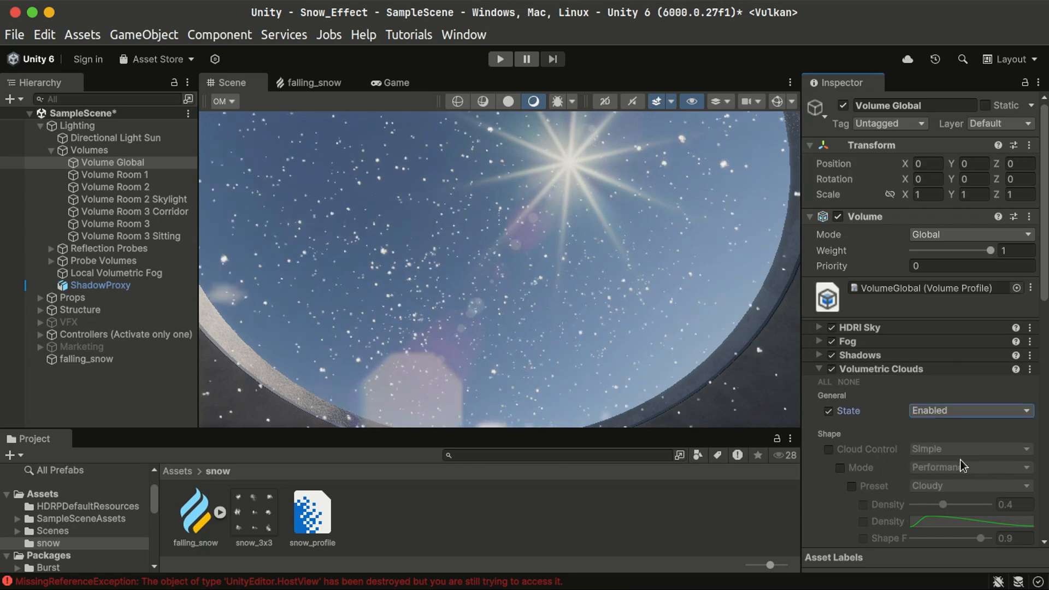
click(827, 449)
click(840, 468)
click(852, 486)
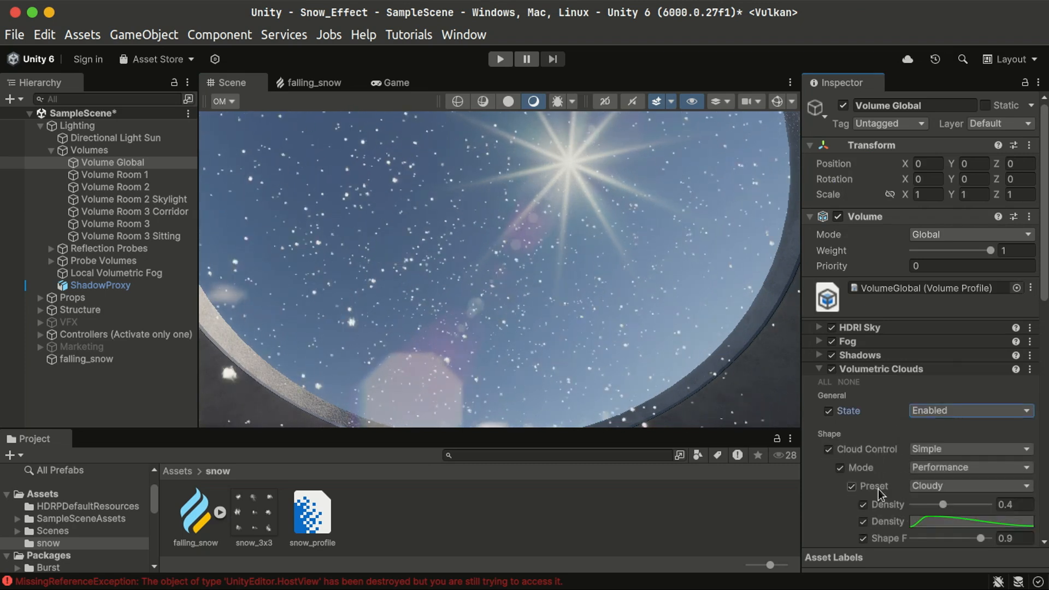
click(969, 486)
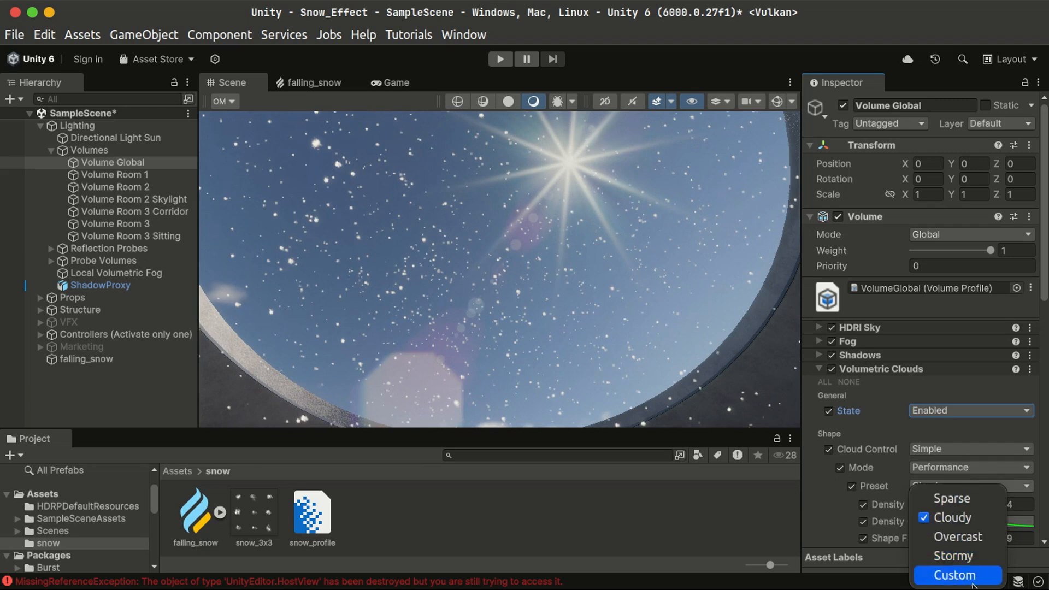
click(957, 536)
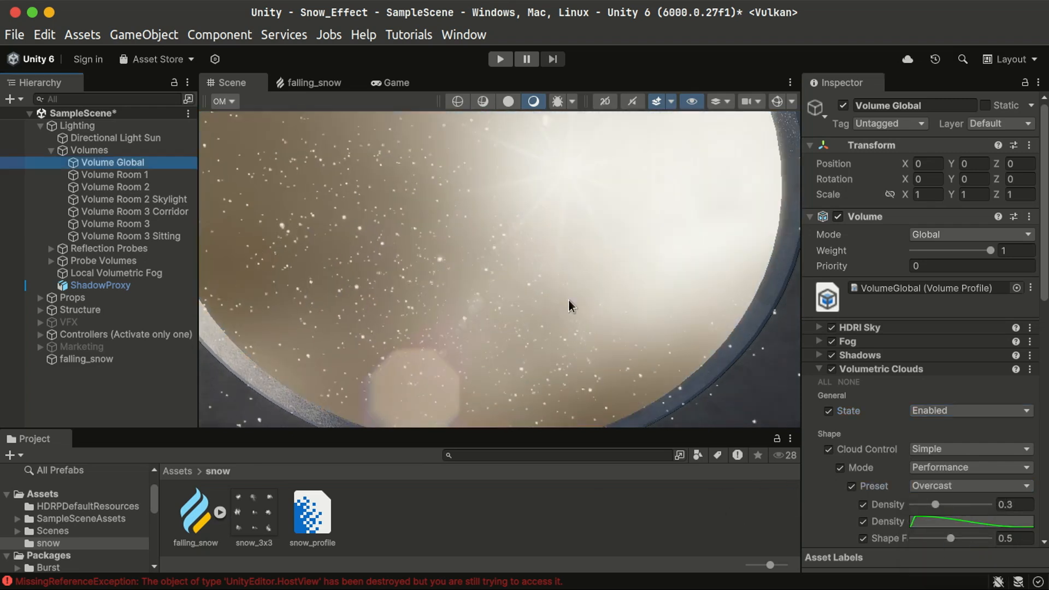
right_drag(568, 299, 558, 323)
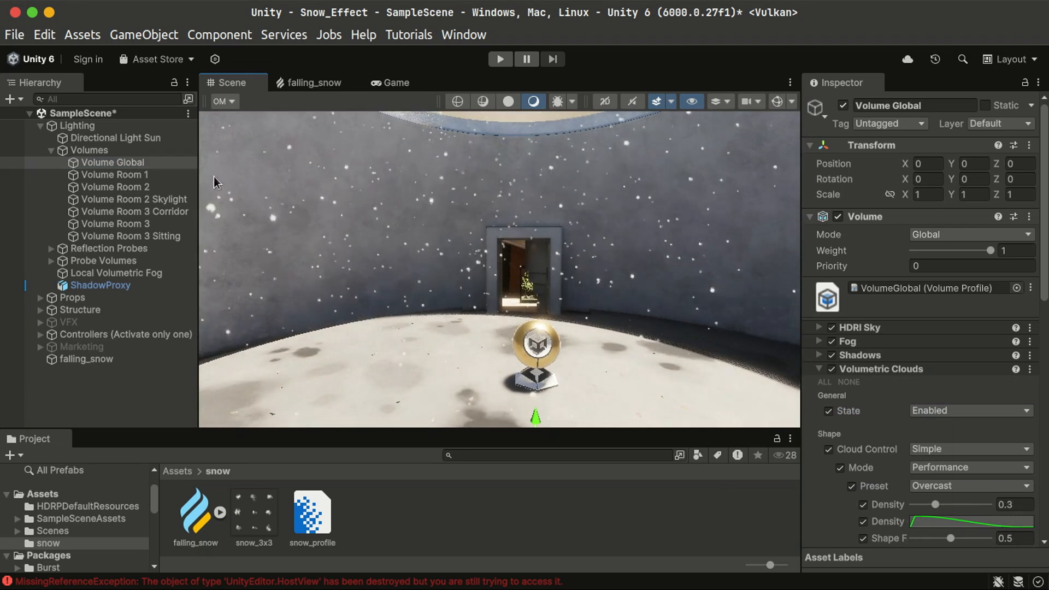
- Override the Shadows setting in Volume Global's Volumetric Clouds and turn cloud shadows on
right_drag(577, 194, 585, 303)
scroll(891, 432, down, 5)
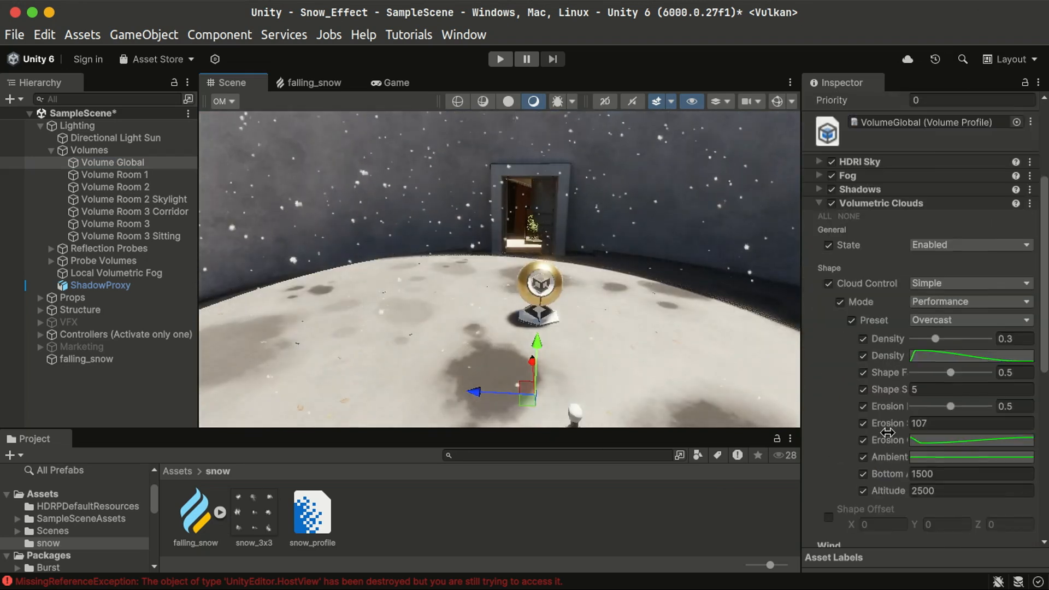
scroll(831, 489, down, 3)
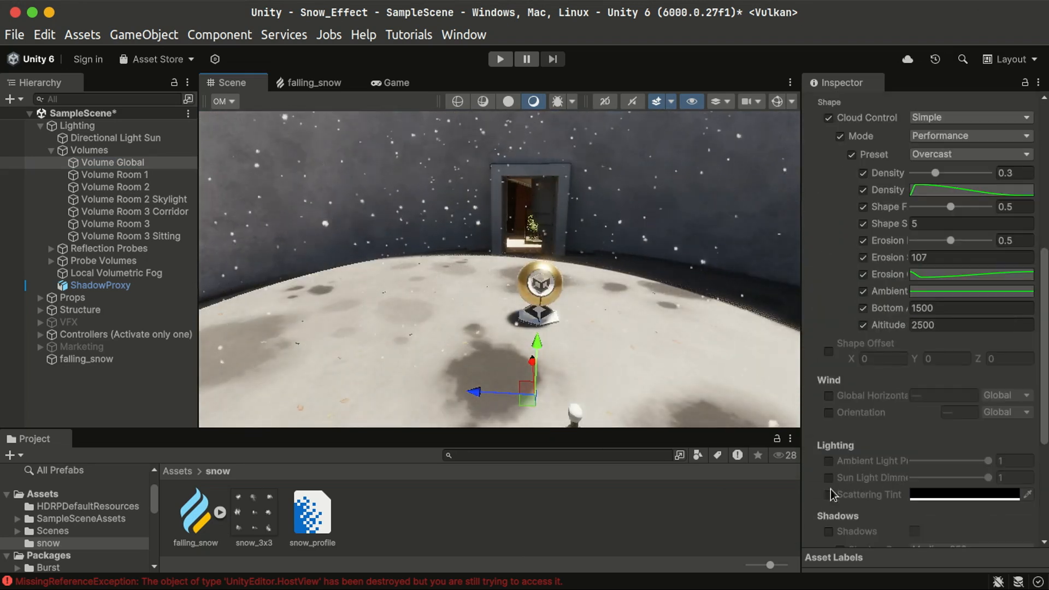
scroll(825, 480, down, 5)
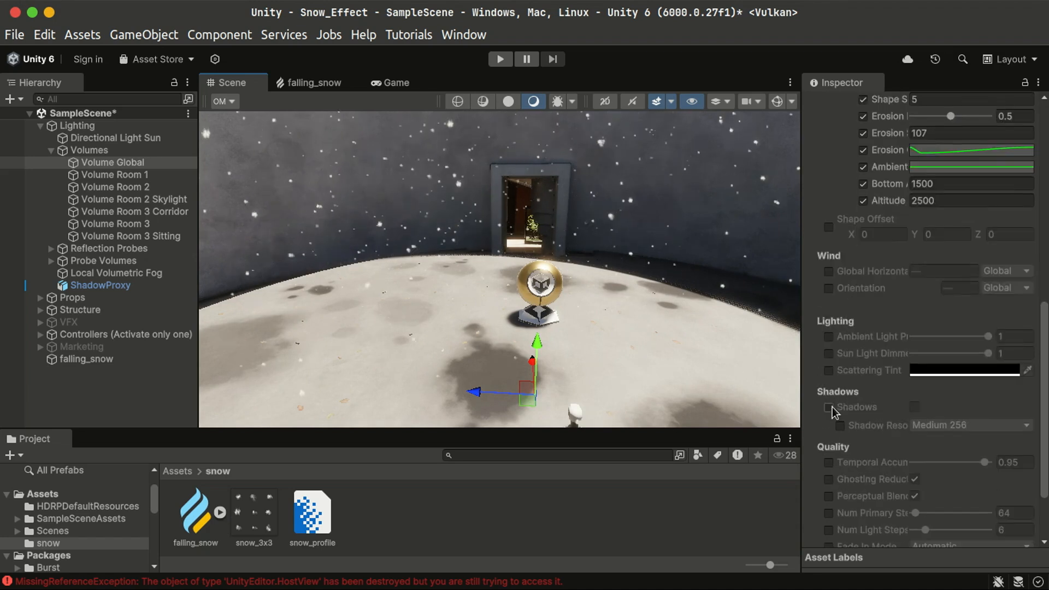
click(829, 408)
click(915, 407)
click(914, 407)
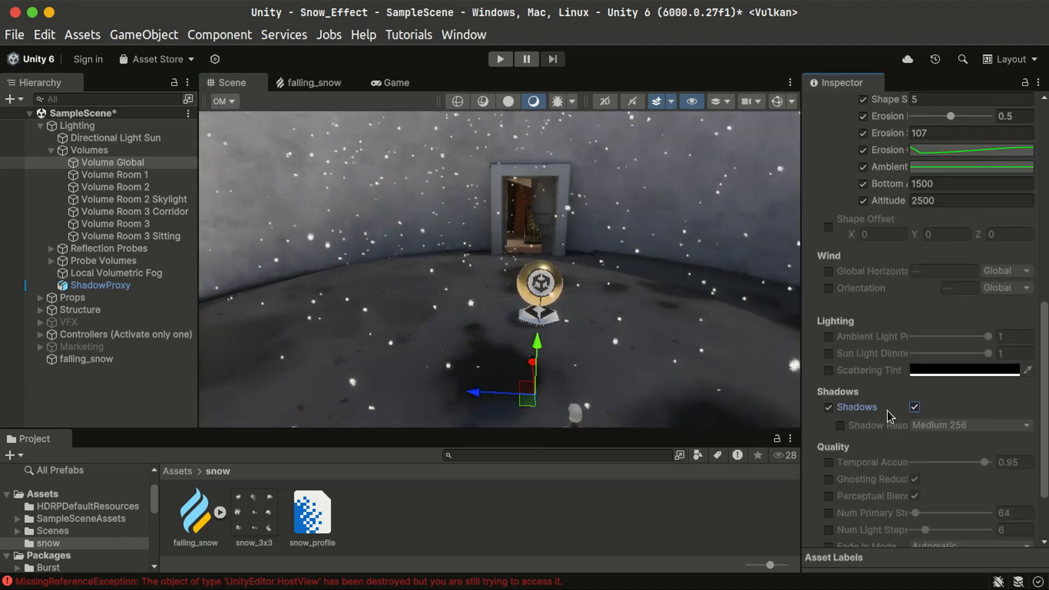
- Override Temporal Accumulation and Perceptual Blending for the volumetric clouds and lower the cloud density slightly
right_drag(787, 415, 784, 366)
scroll(833, 440, down, 3)
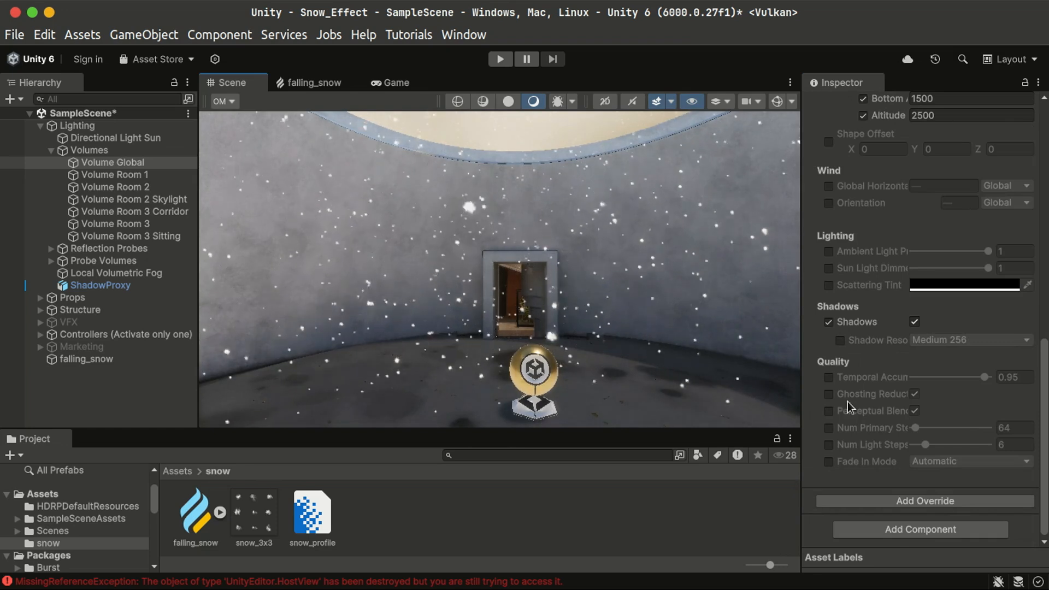
click(829, 379)
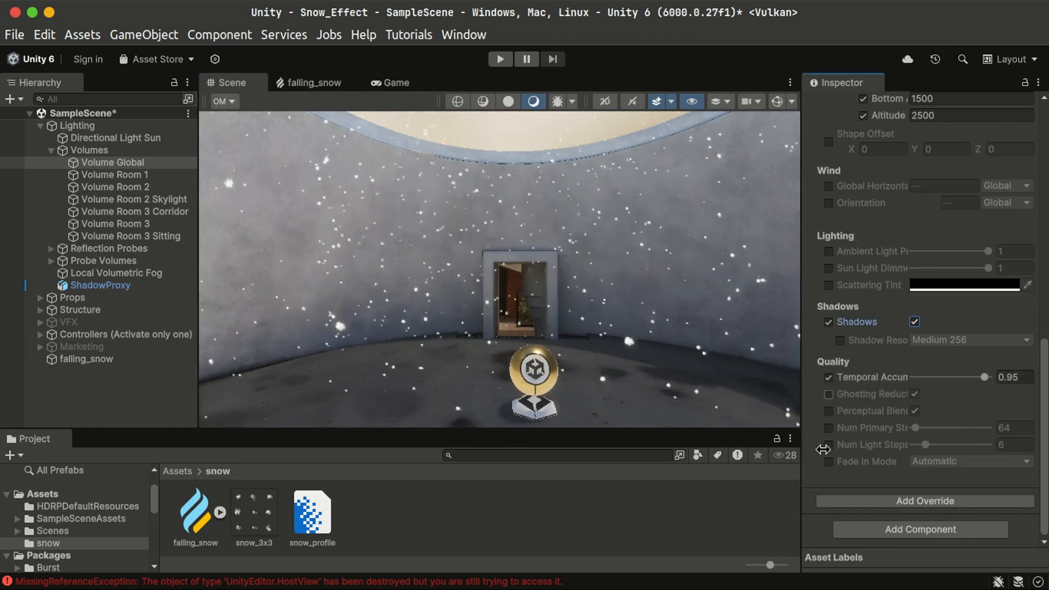
click(829, 411)
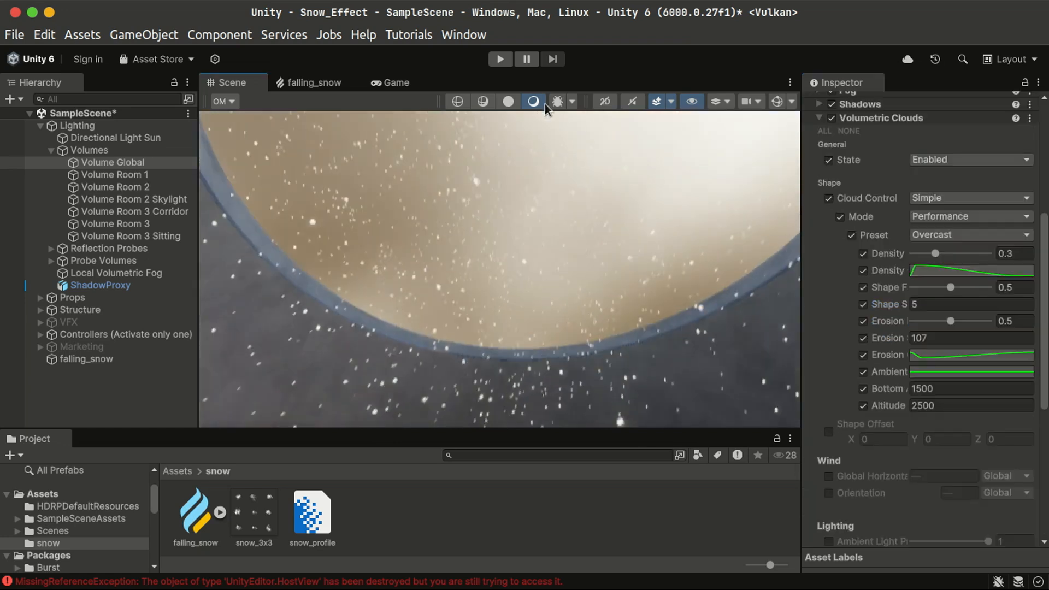
right_drag(546, 109, 763, 339)
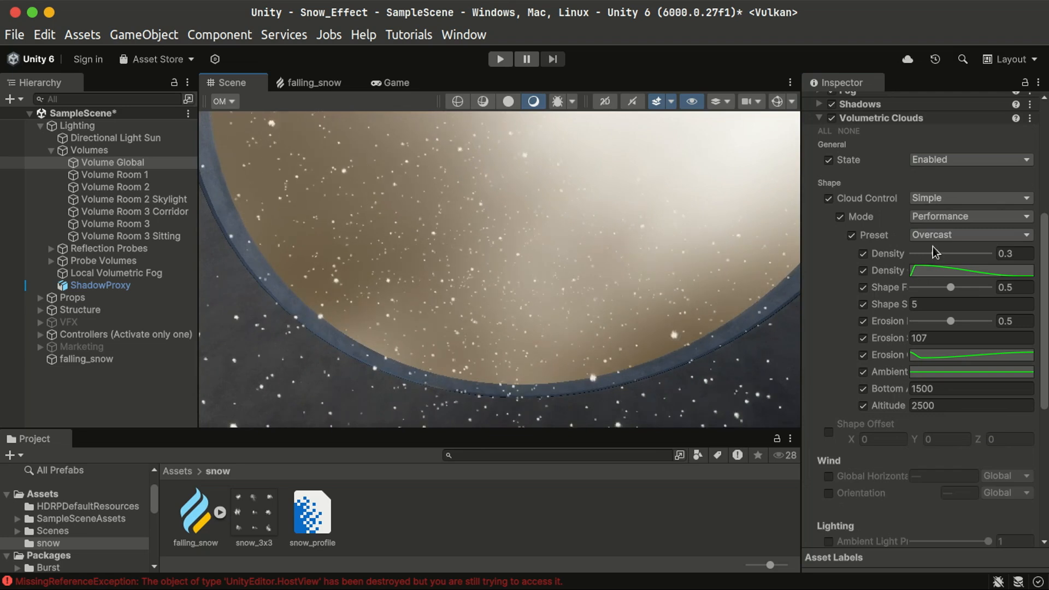
drag(936, 256, 927, 257)
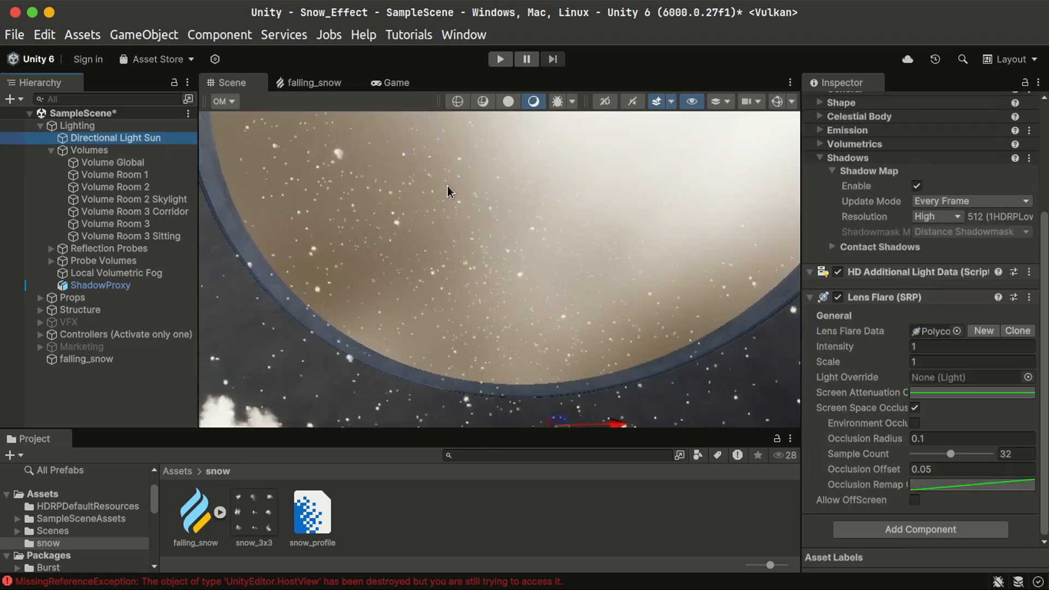
- Reduce the Directional Light Sun's emission intensity to about 17,736 lux
right_drag(447, 188, 522, 360)
scroll(861, 358, up, 5)
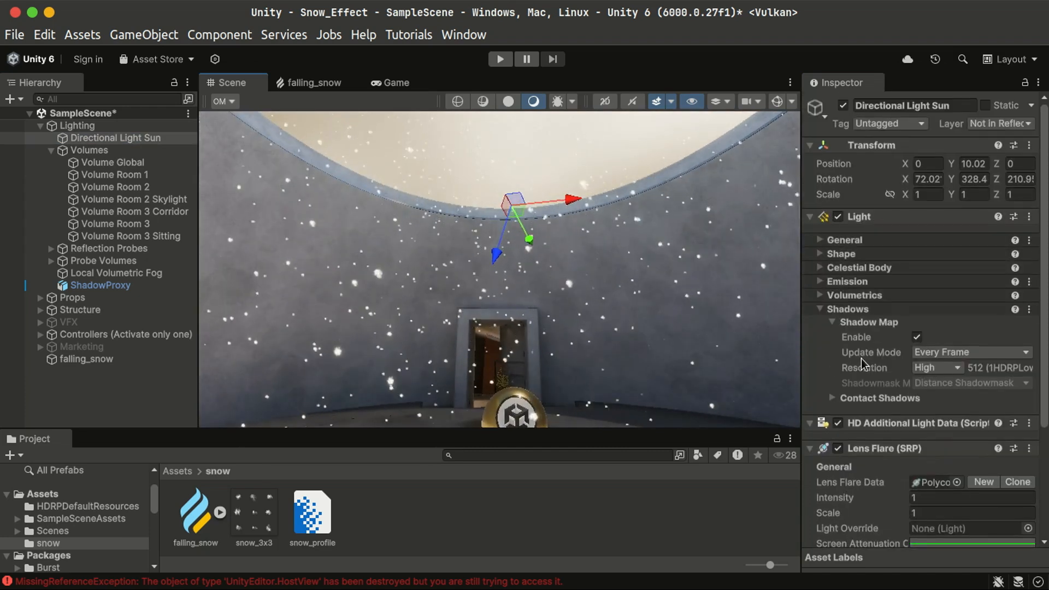
click(847, 282)
right_drag(612, 340, 703, 264)
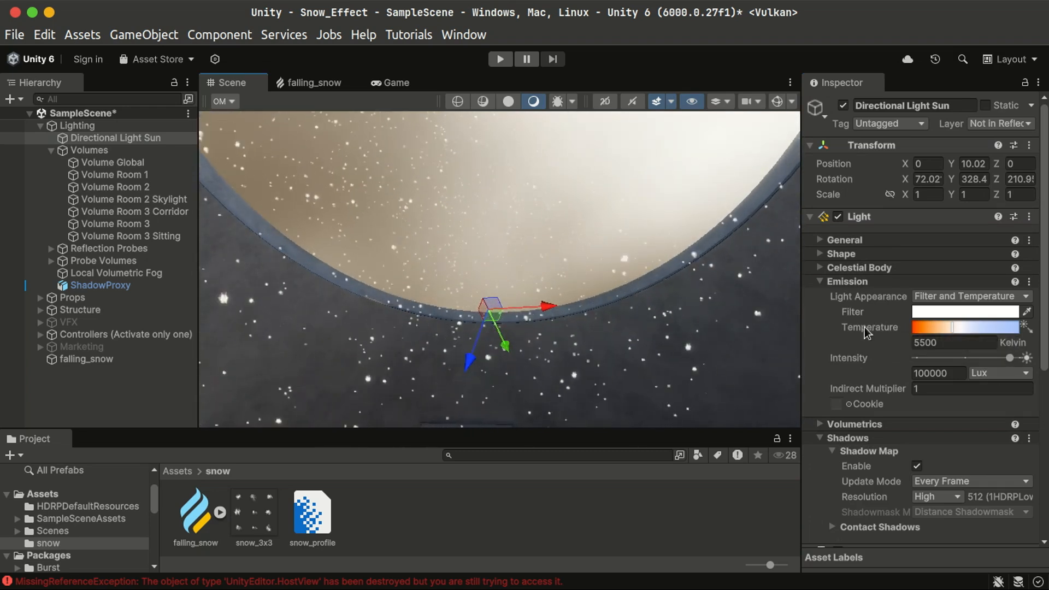
drag(957, 328, 970, 357)
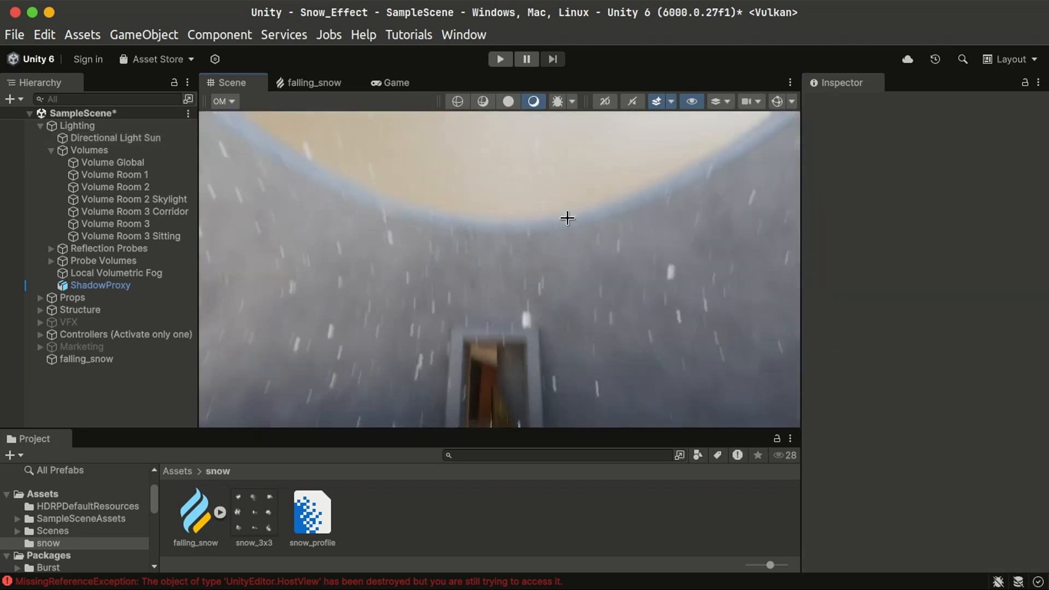
- Enable Environment Occlusion in the Directional Light Sun's Lens Flare component, toggling it to compare the flare against the clouds
right_drag(567, 218, 615, 195)
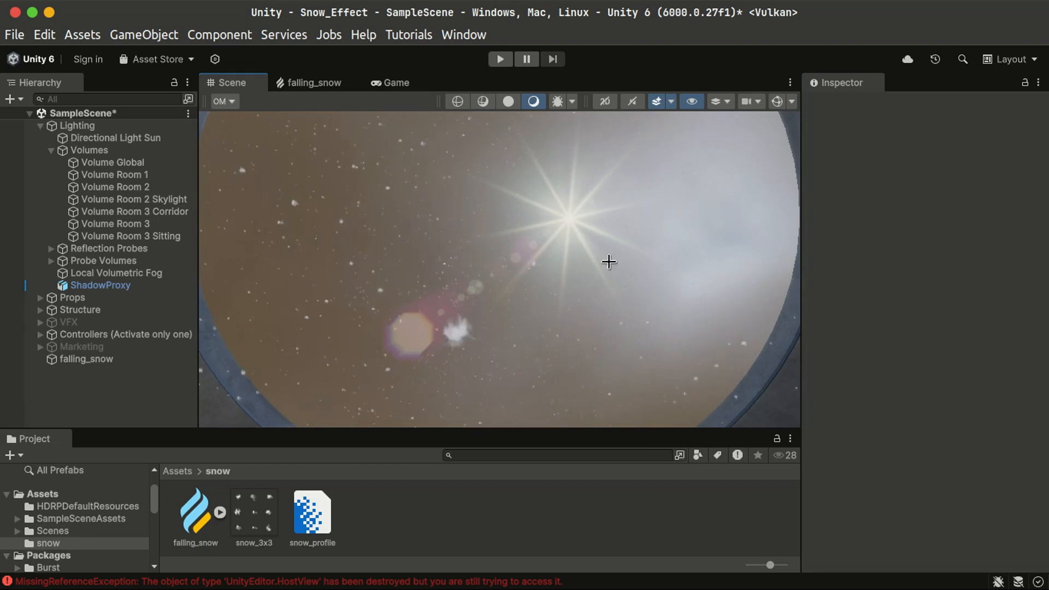
right_drag(608, 261, 627, 293)
click(110, 138)
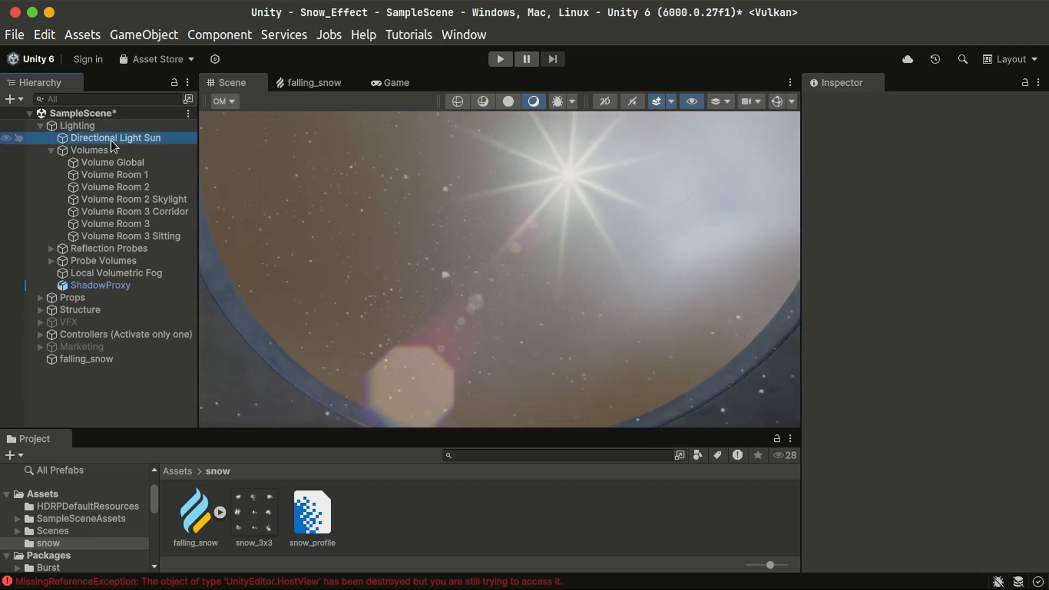
scroll(864, 365, down, 10)
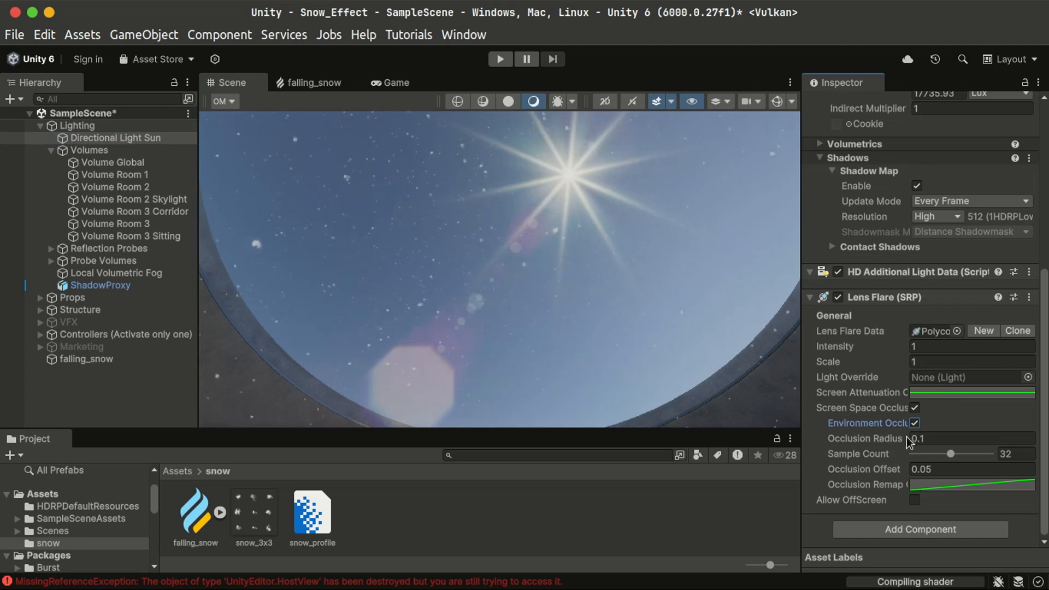
click(915, 423)
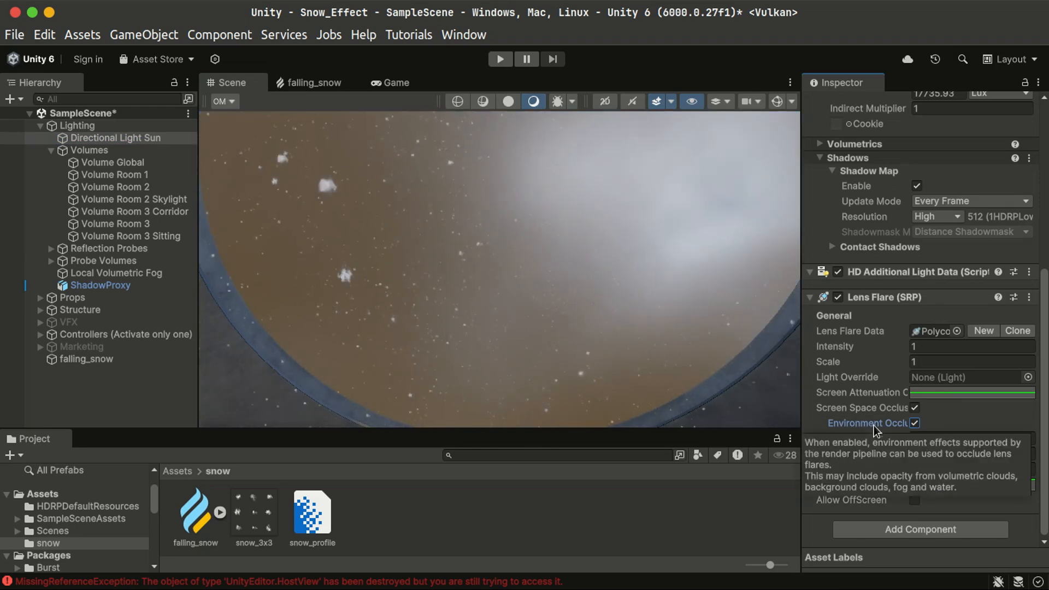
click(917, 439)
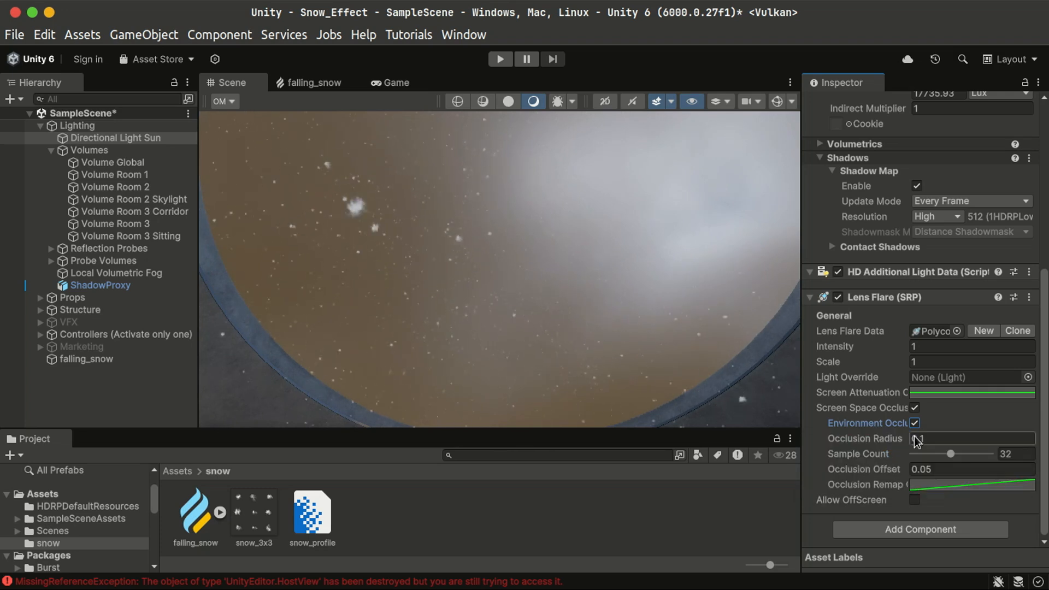
click(915, 424)
click(915, 424)
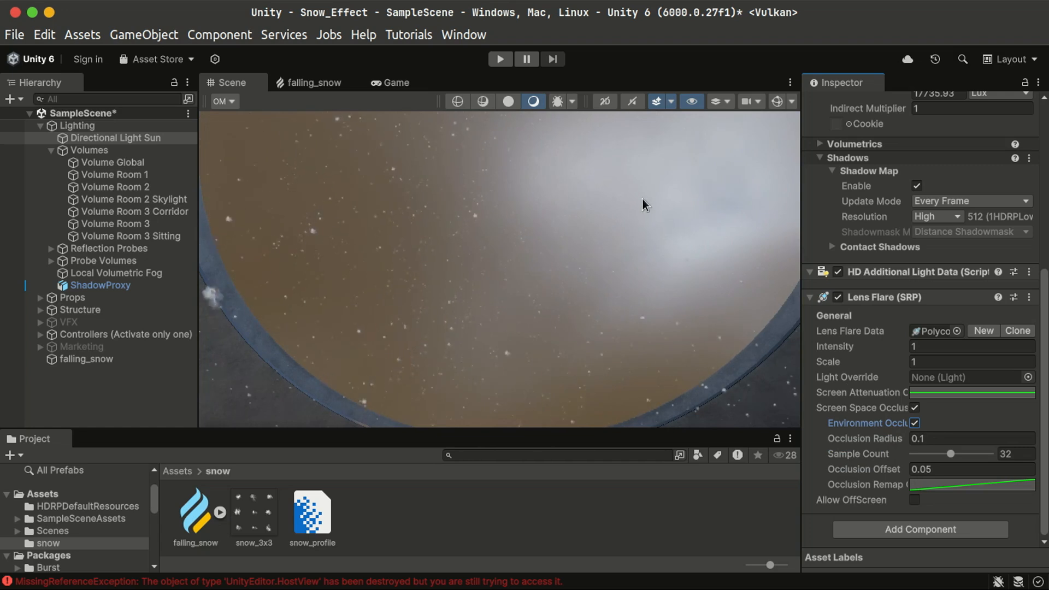
- Lower the Volumetric Clouds density in Volume Global to about 0.19
mouse_move(645, 205)
right_down()
mouse_move(620, 333)
mouse_move(592, 382)
mouse_move(637, 211)
right_up()
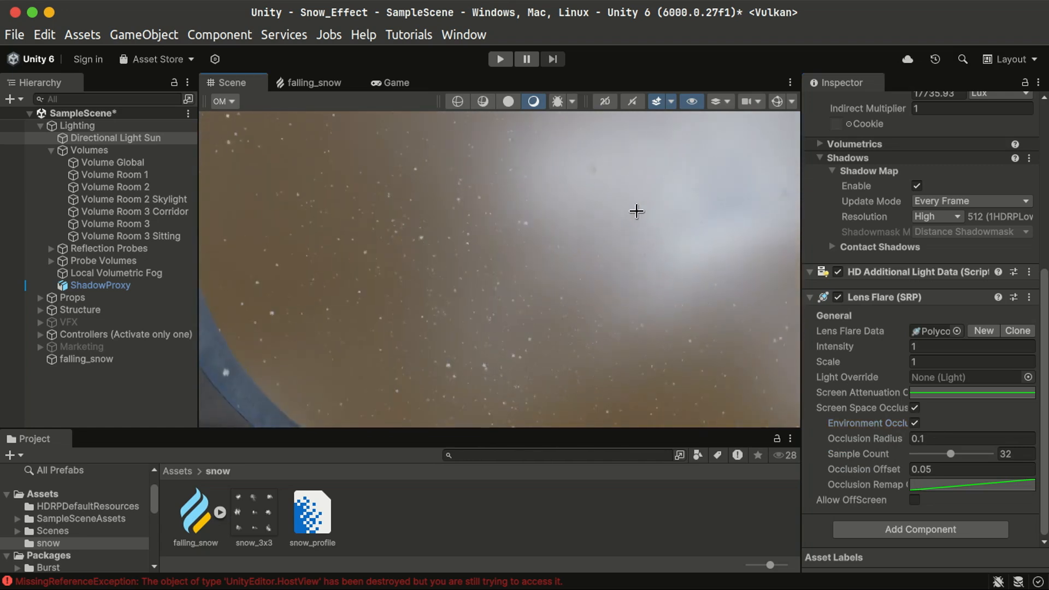
mouse_move(616, 279)
right_down()
mouse_move(634, 276)
mouse_move(628, 284)
right_up()
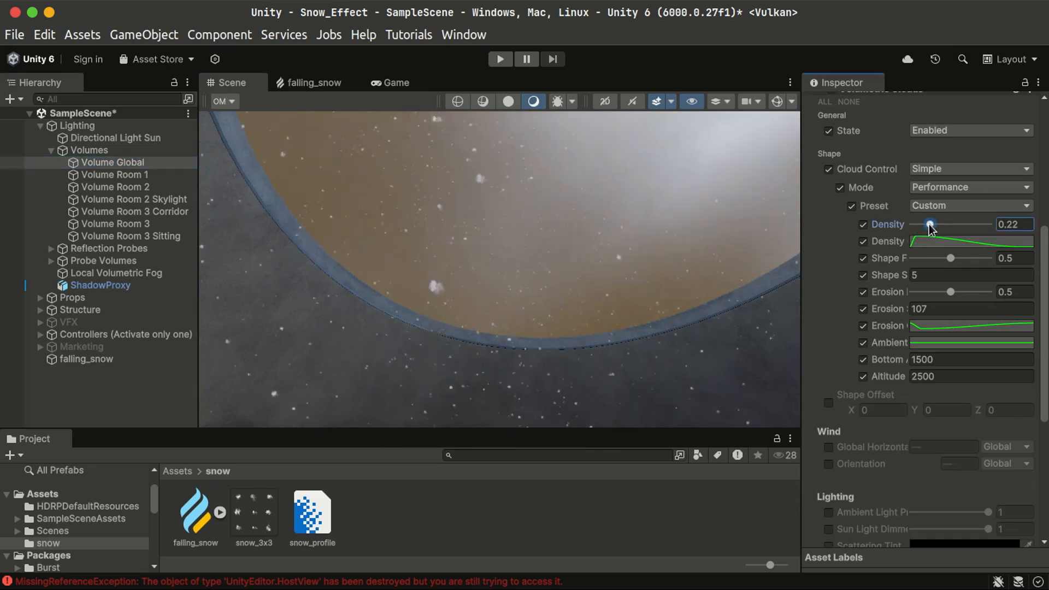
drag(931, 228, 928, 230)
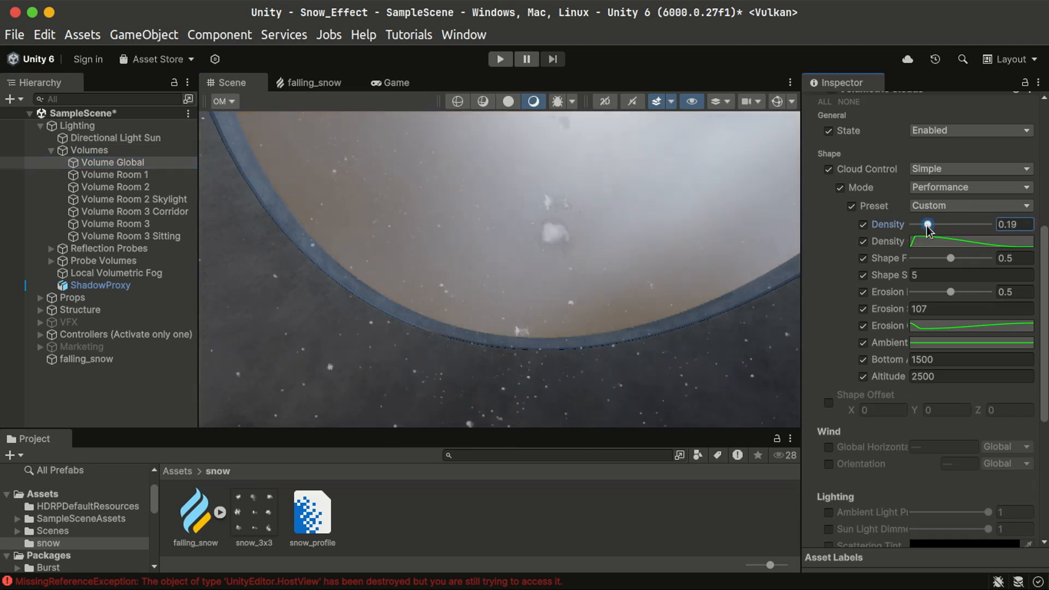
click(611, 512)
right_drag(613, 338, 524, 311)
- Enable Generate Motion Vector and Exclude From TU And AA on the Output Particle HDRP Lit Quad context of the falling_snow graph
click(328, 82)
scroll(372, 180, down, 5)
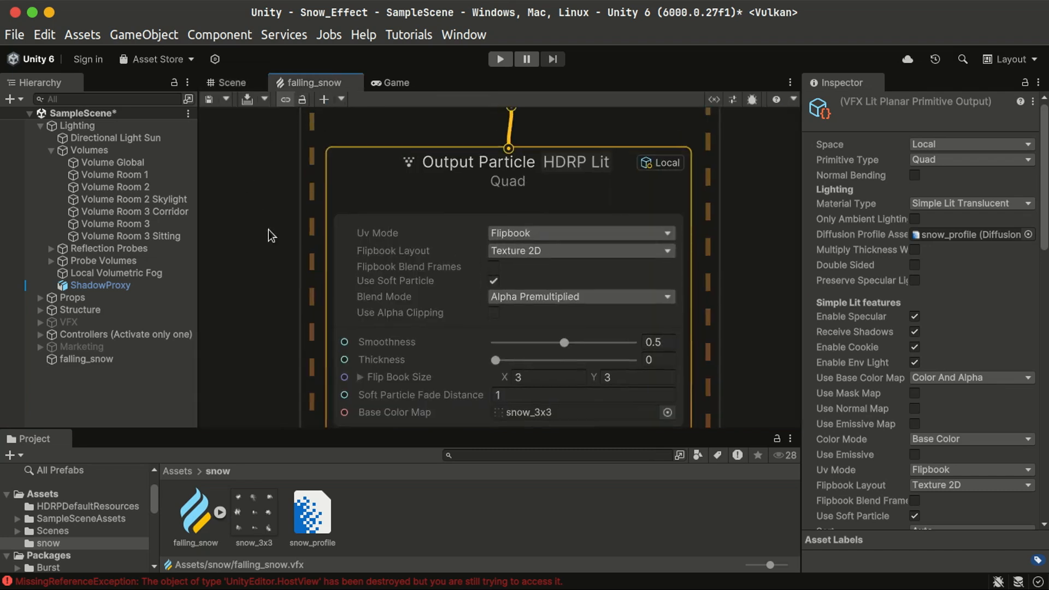
click(473, 164)
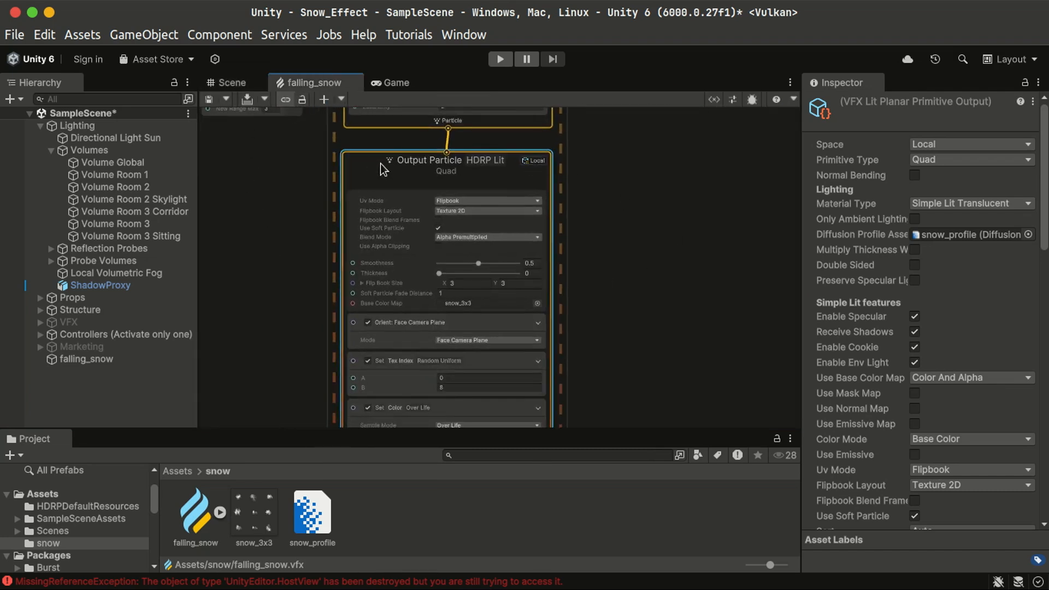
scroll(1001, 317, down, 10)
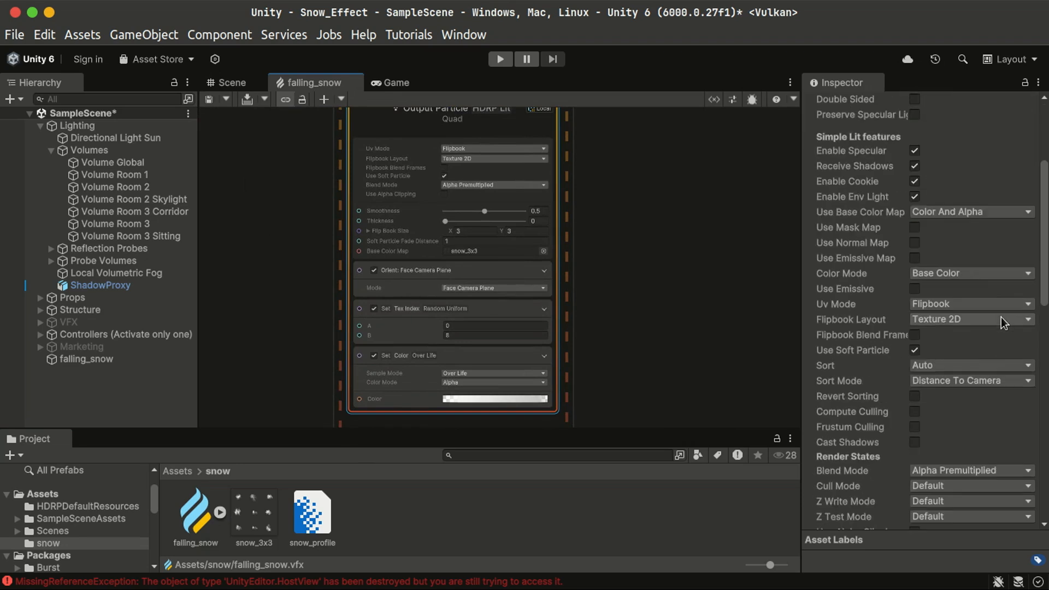
scroll(1002, 224, up, 3)
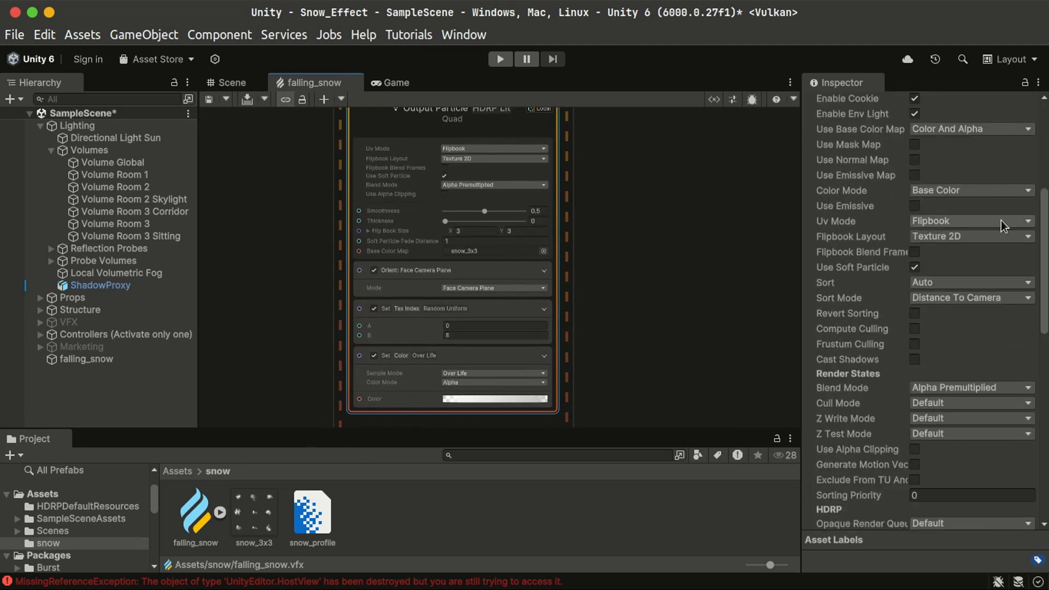
scroll(1005, 232, down, 4)
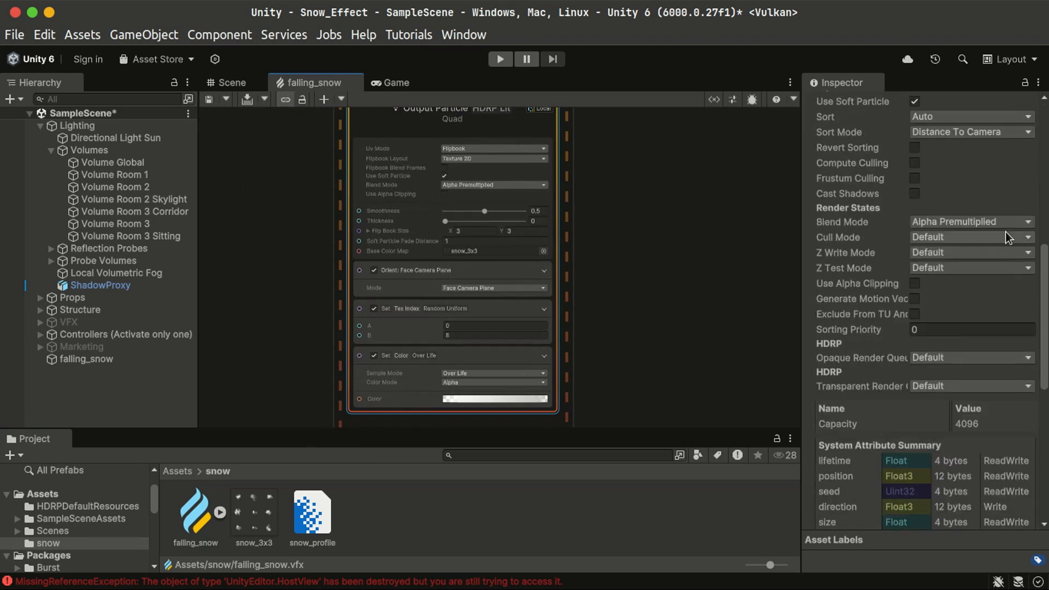
scroll(1005, 232, up, 2)
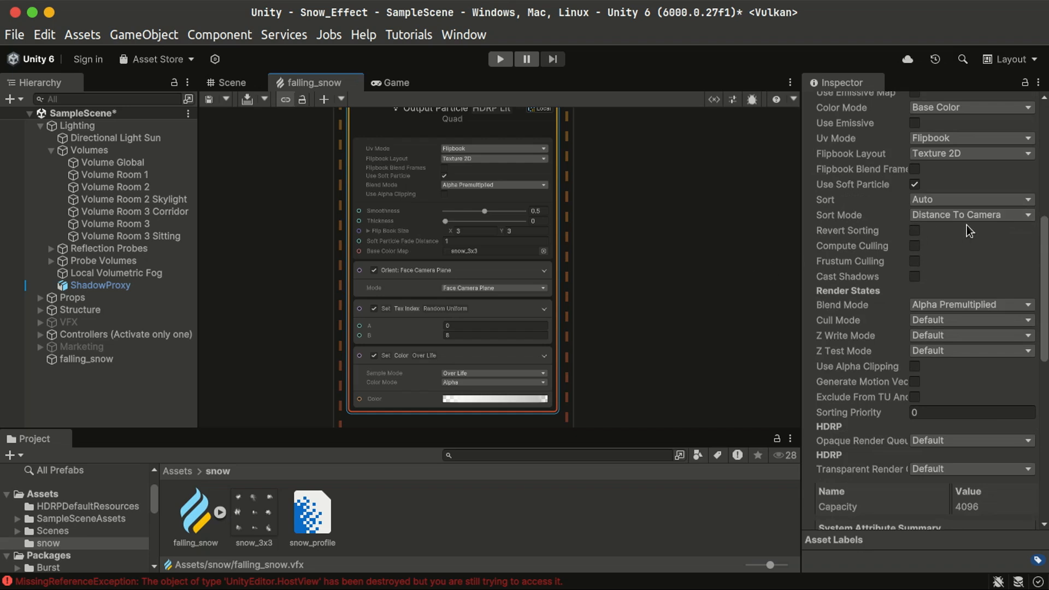
click(915, 382)
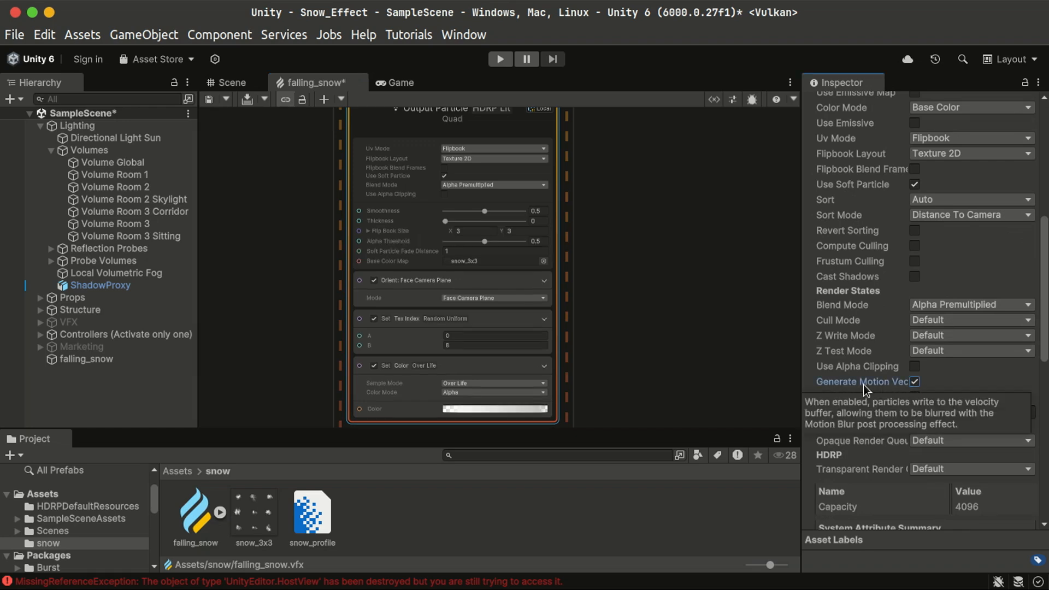
mouse_move(884, 401)
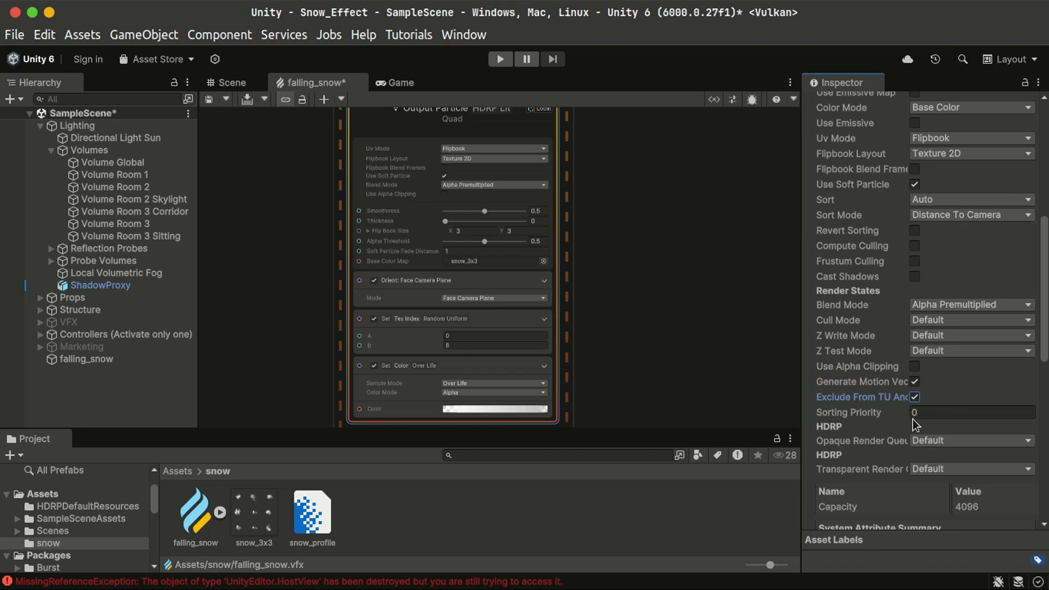
click(230, 83)
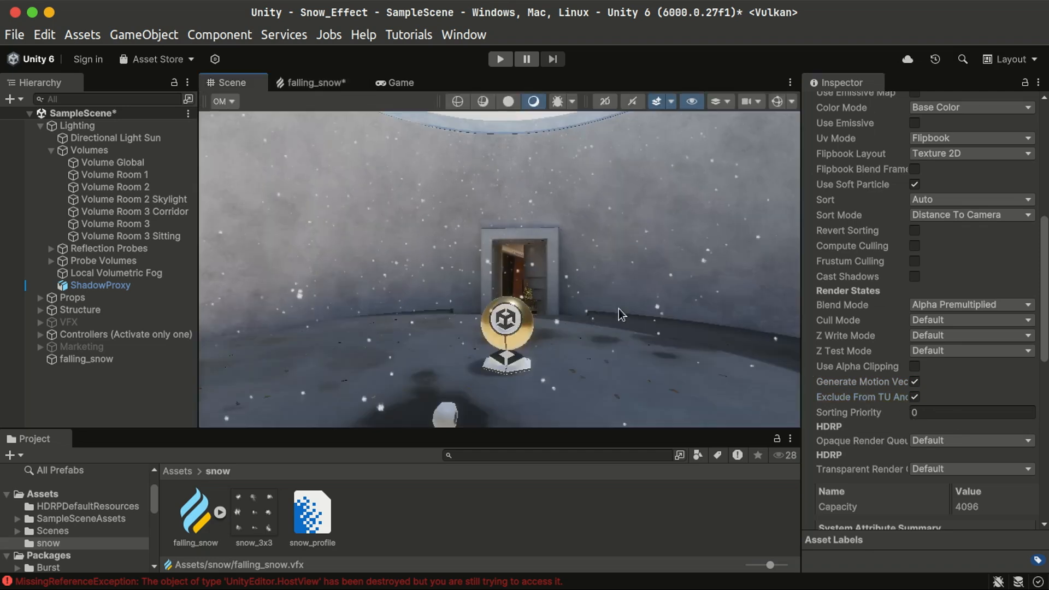
right_drag(619, 310, 634, 260)
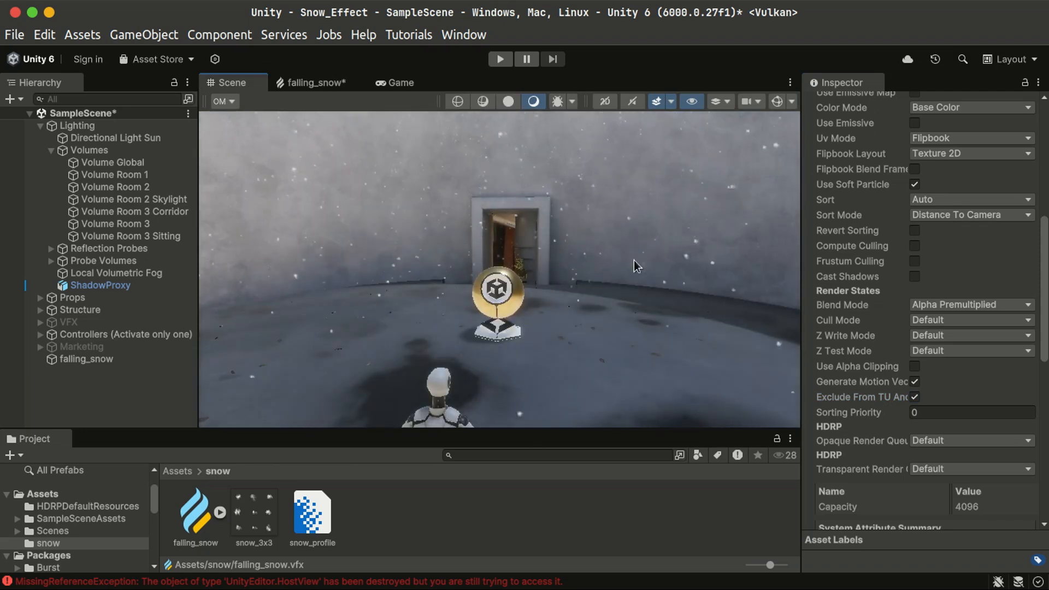
- Enable Frustum Culling on the snow particle output and save the falling_snow graph
click(319, 86)
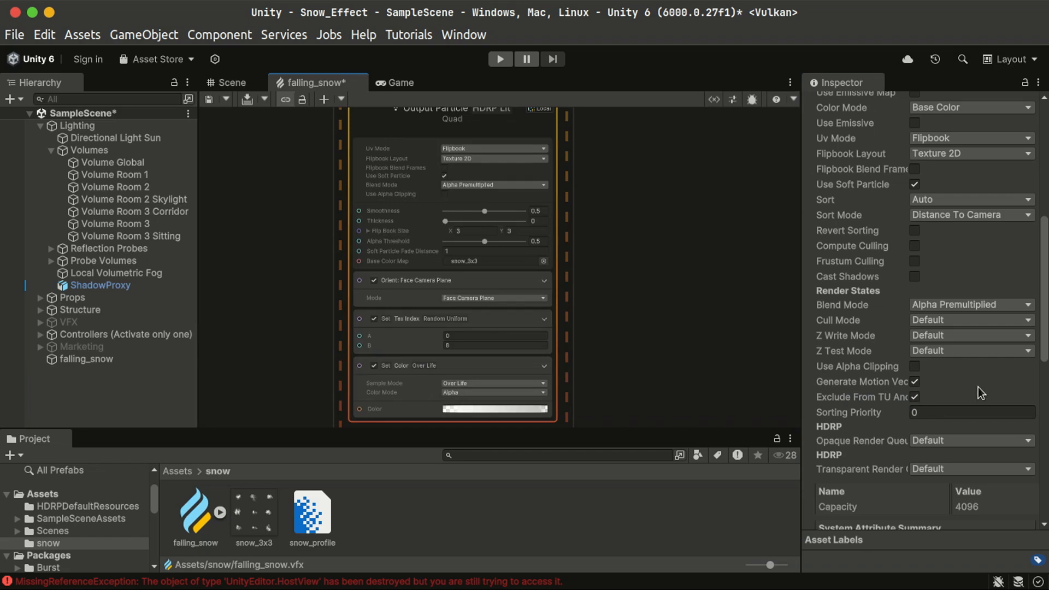
scroll(978, 387, up, 2)
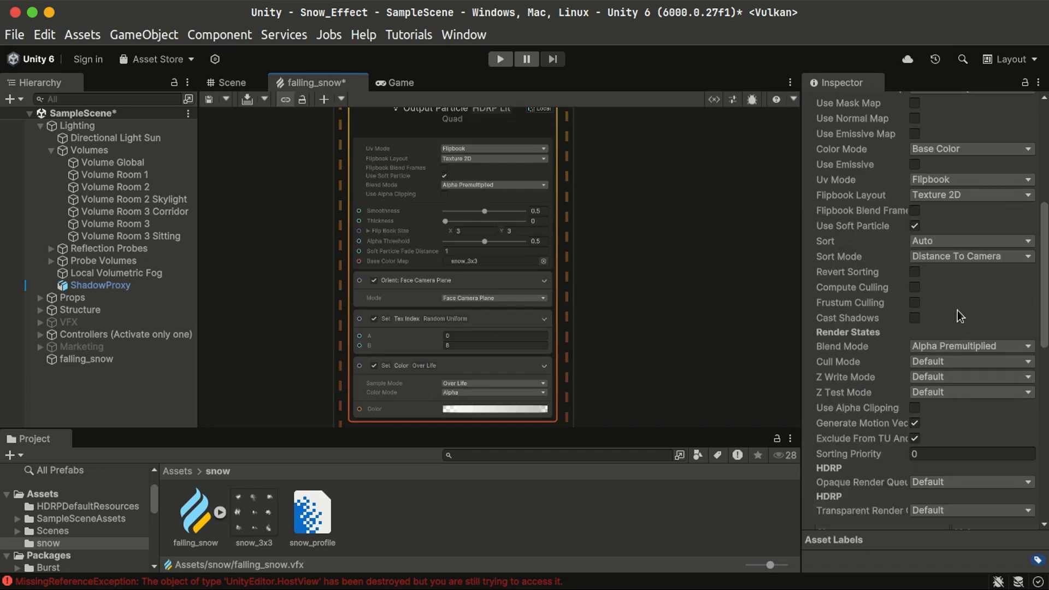
click(915, 303)
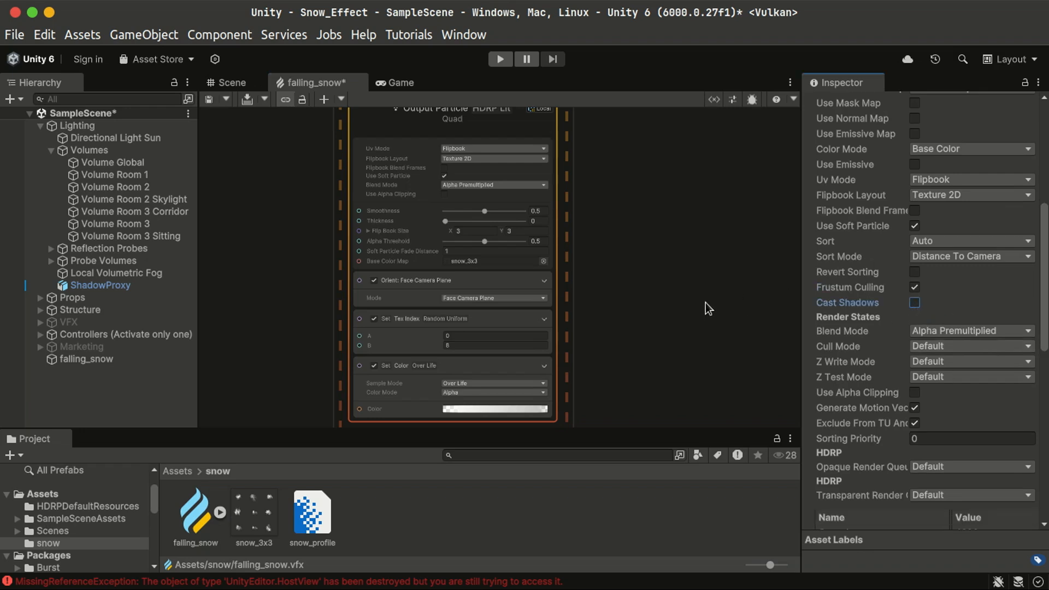
right_click(590, 254)
click(237, 190)
click(209, 100)
- Examine the falling snow around the pedestal and doorway in the scene view
click(231, 83)
right_drag(619, 329, 557, 327)
key(w)
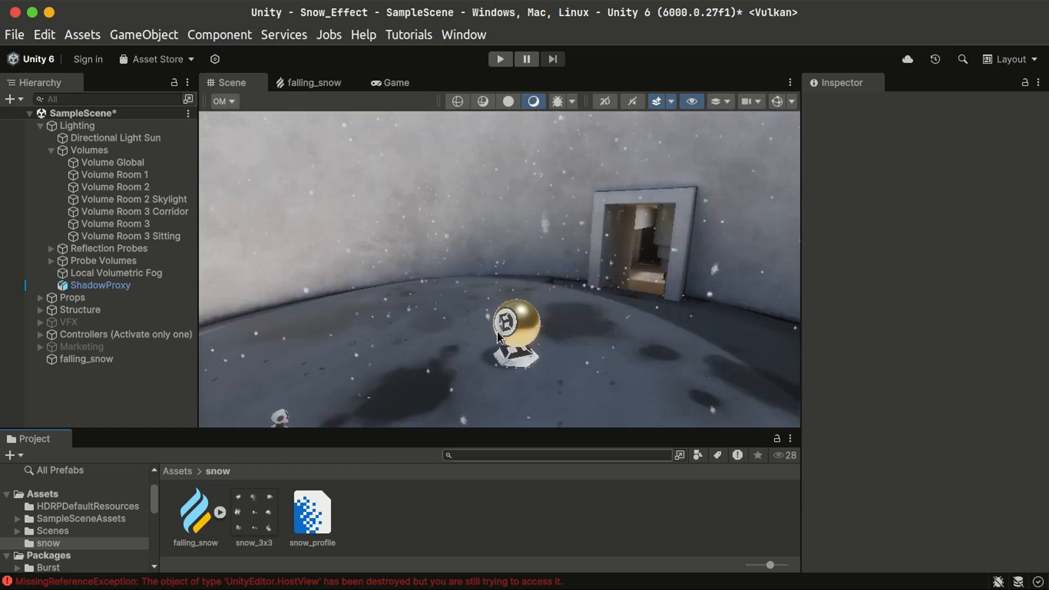
- Add a Main Camera operator node to the falling_snow graph beside the Get Size node
right_drag(465, 284, 401, 245)
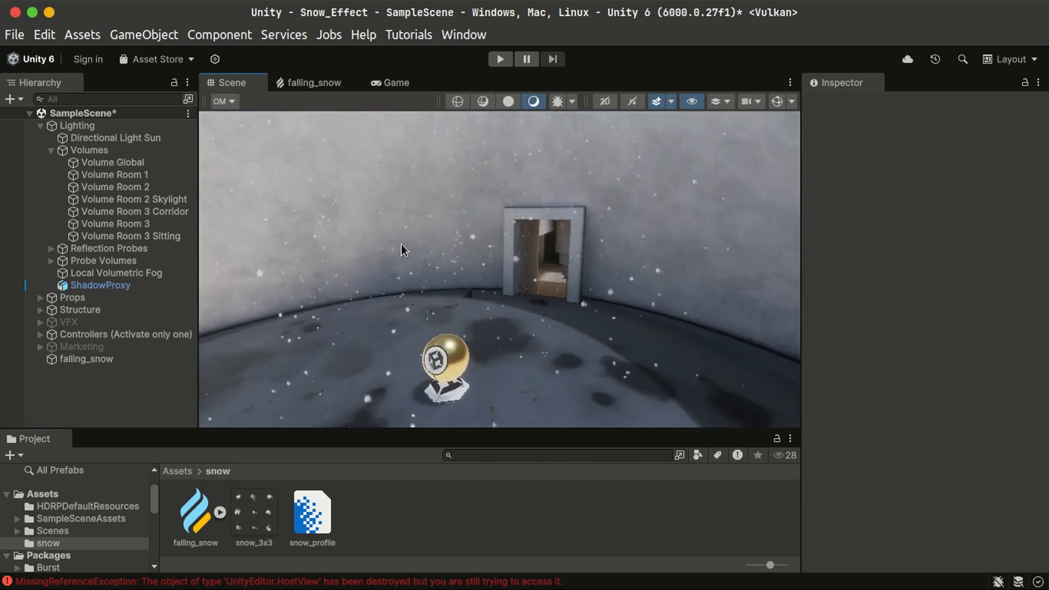
click(334, 85)
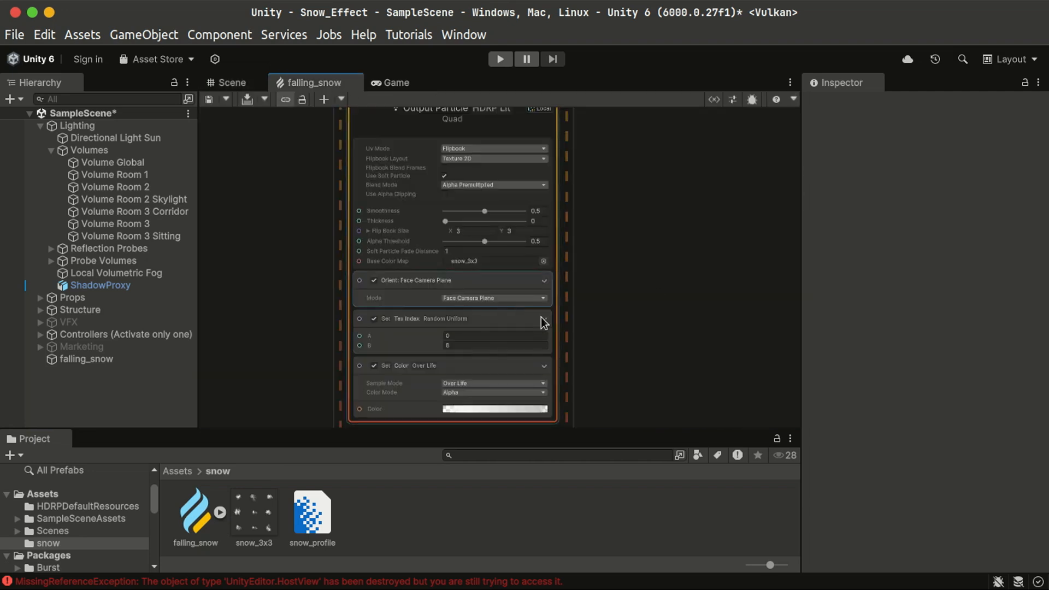
scroll(268, 279, down, 3)
middle_drag(342, 309, 441, 406)
scroll(562, 234, up, 3)
key(space)
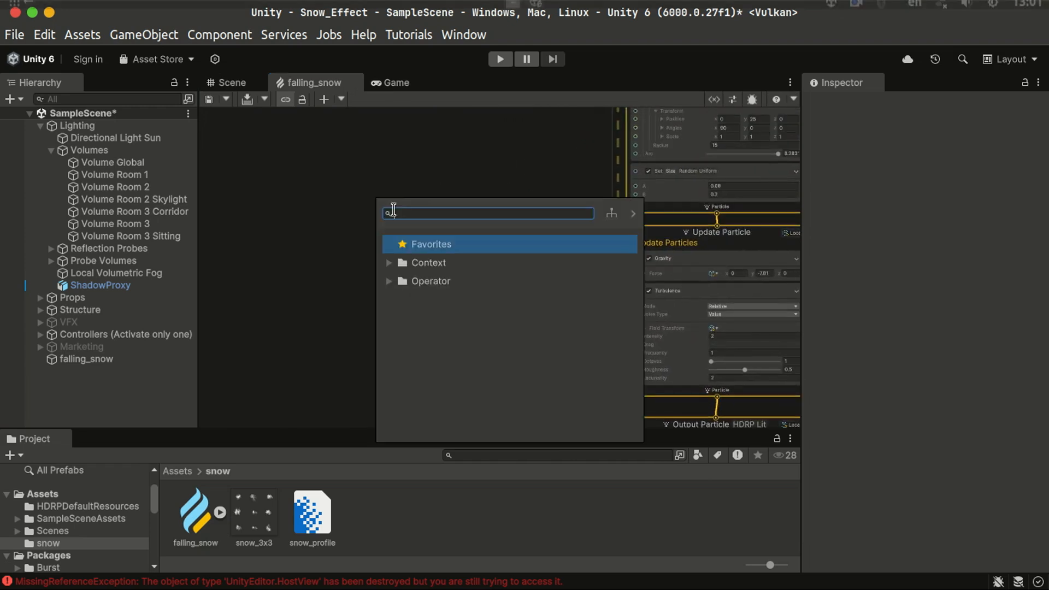
text(camera)
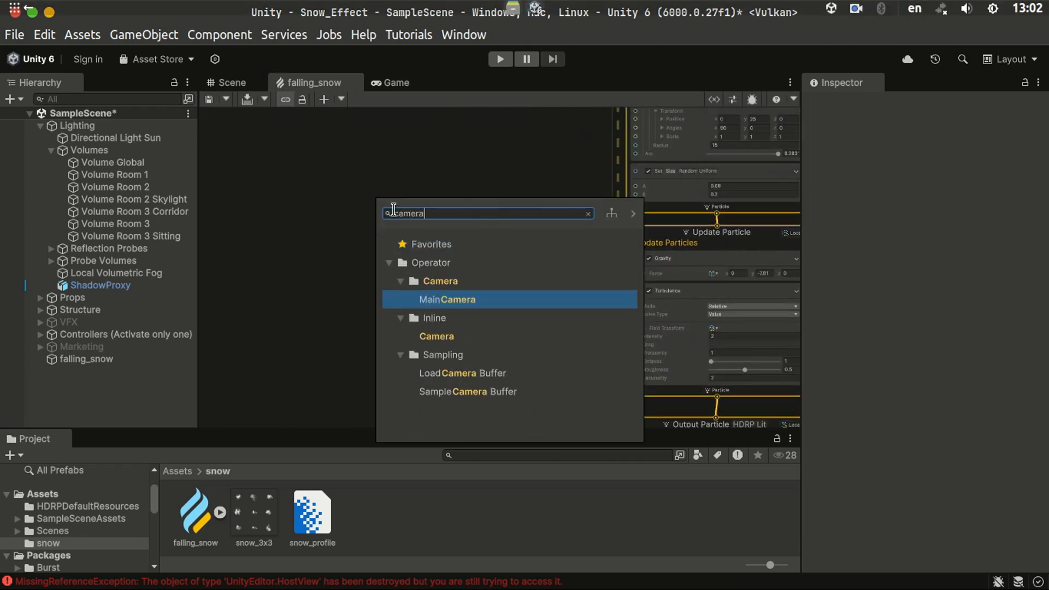
key(Return)
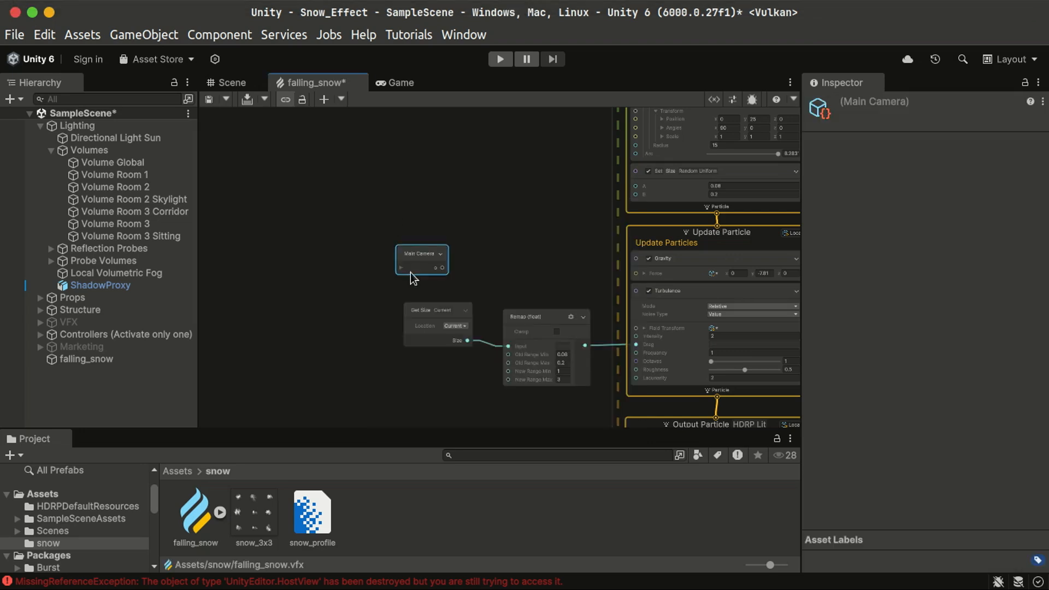
- Expand the Main Camera node to review its output properties and delete the node
scroll(411, 274, up, 4)
click(394, 262)
drag(426, 241, 311, 131)
scroll(361, 174, up, 3)
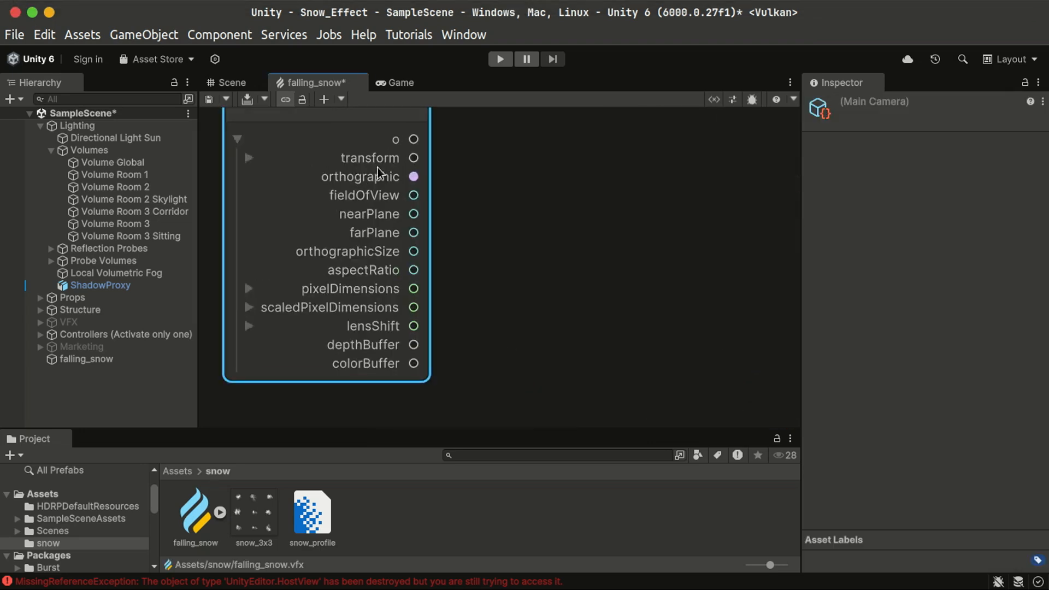
scroll(445, 251, down, 5)
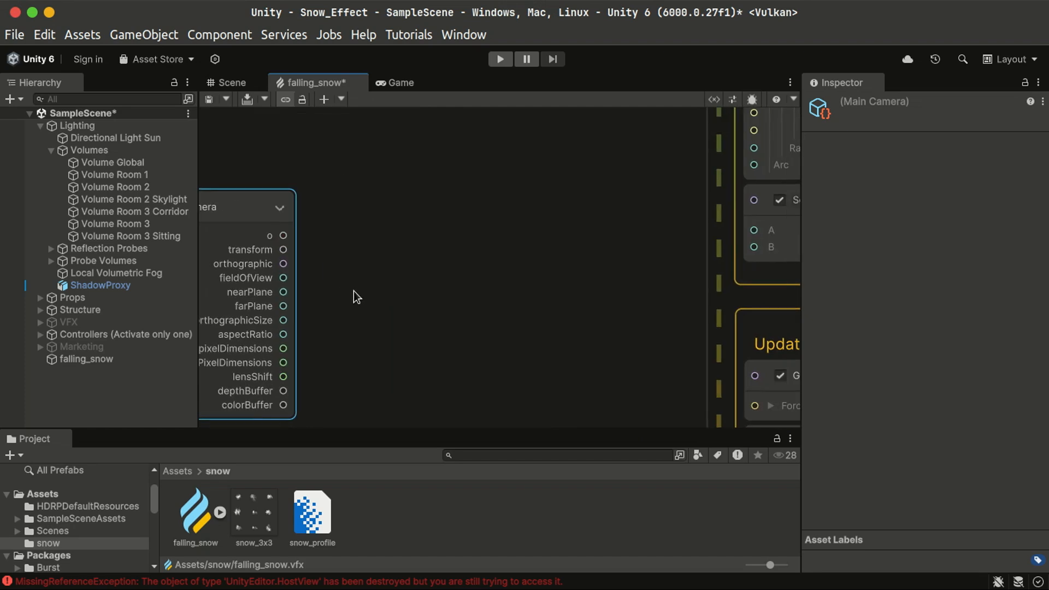
scroll(525, 254, up, 4)
middle_drag(418, 206, 458, 152)
middle_drag(331, 249, 536, 253)
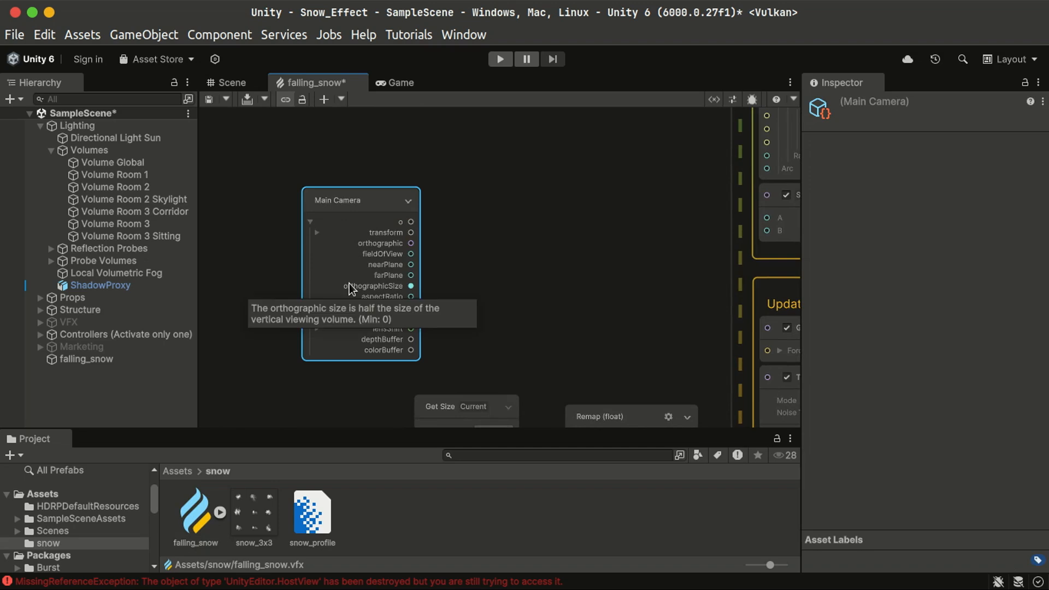
key(Delete)
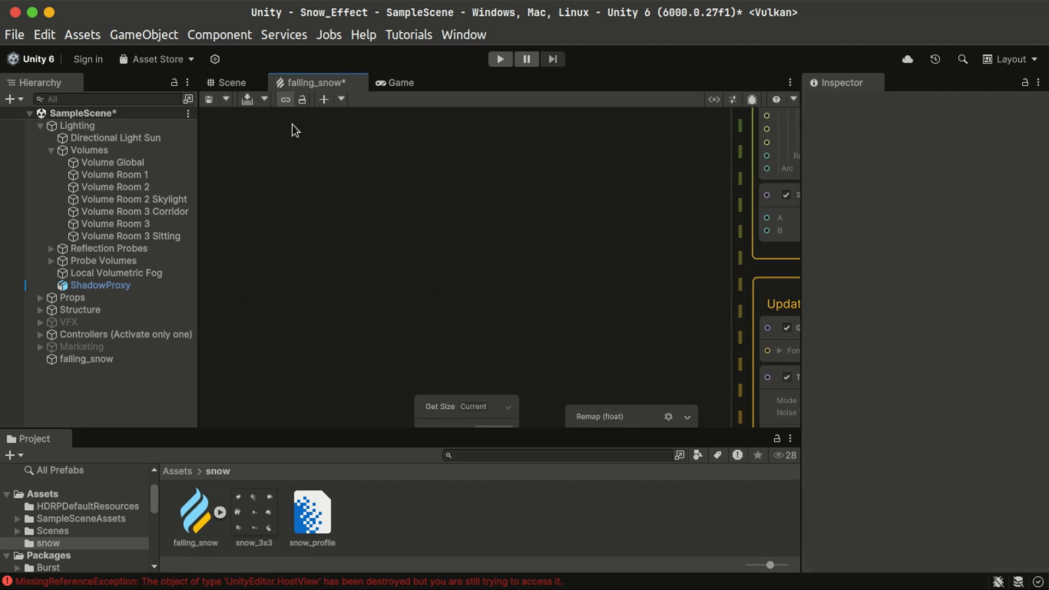
- Examine how far the falling_snow particles spread around the building and its roof opening from outside in the scene view
click(236, 79)
scroll(528, 253, down, 10)
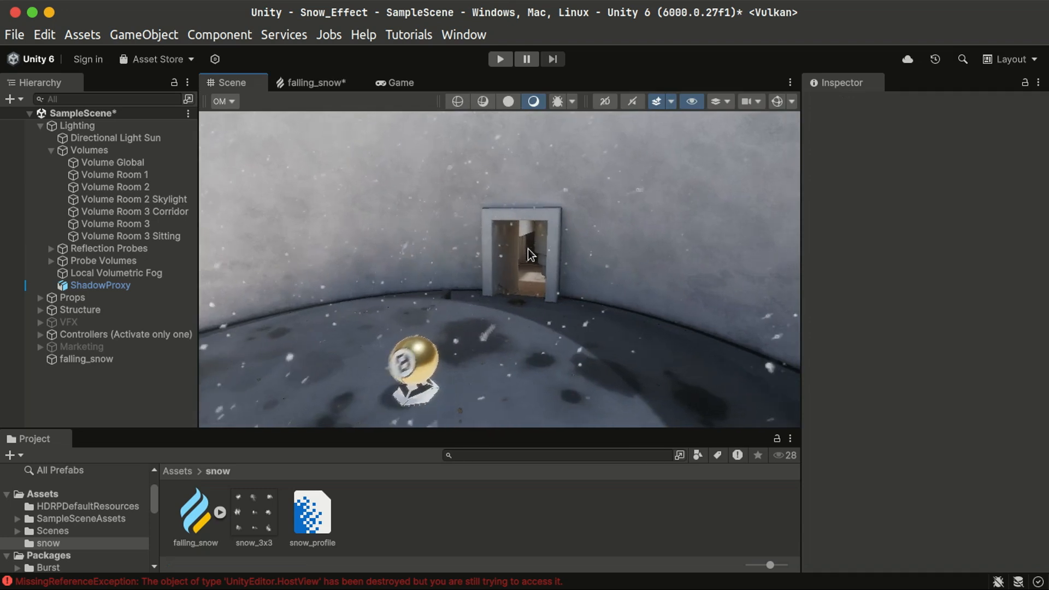
scroll(516, 259, down, 3)
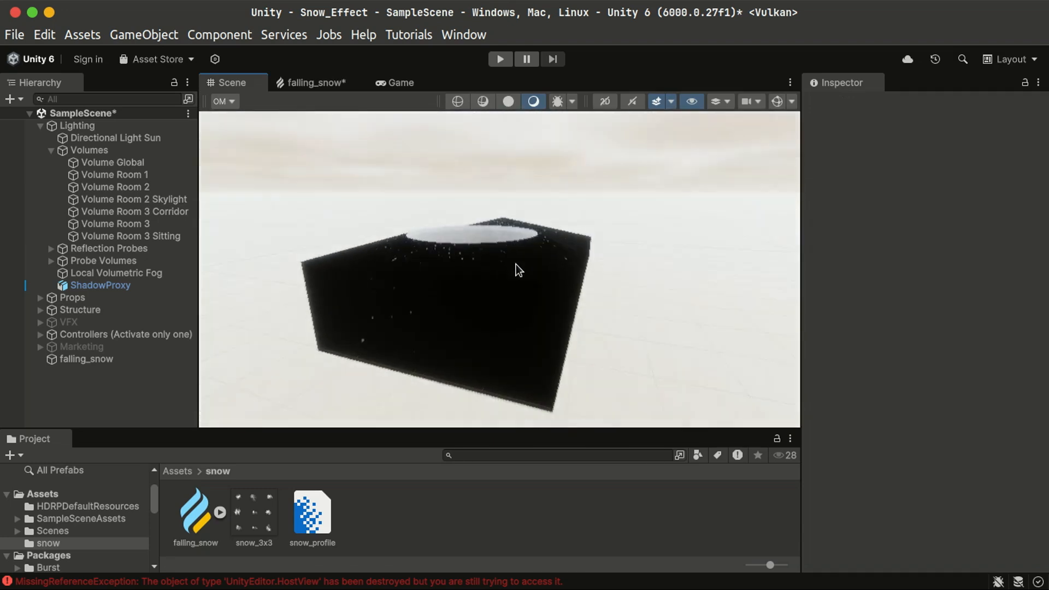
click(122, 361)
mouse_move(487, 282)
right_down()
mouse_move(508, 273)
mouse_move(445, 288)
mouse_move(471, 276)
right_up()
key(w)
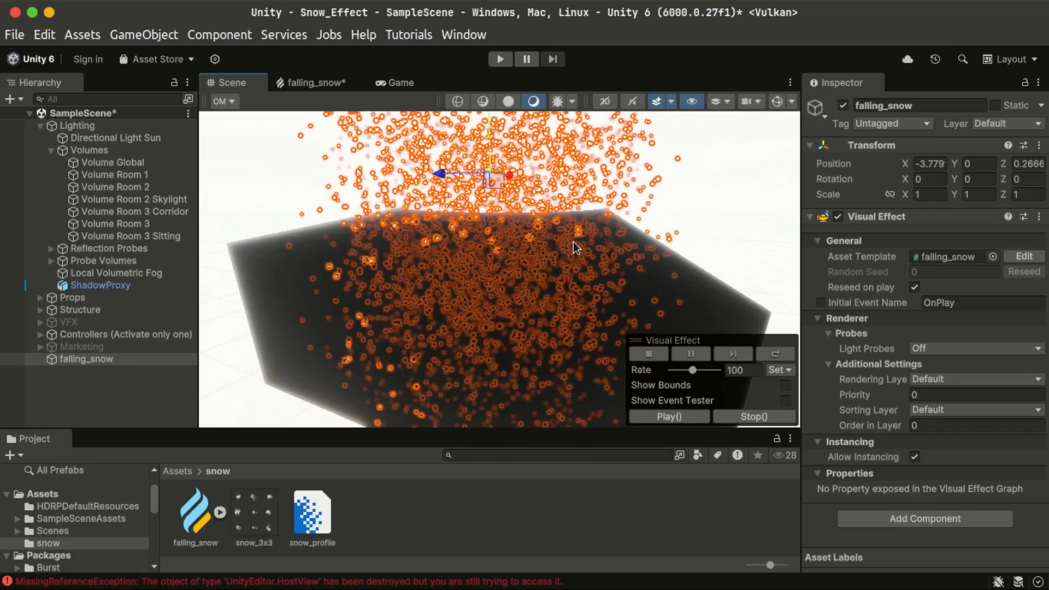
right_drag(573, 242, 574, 189)
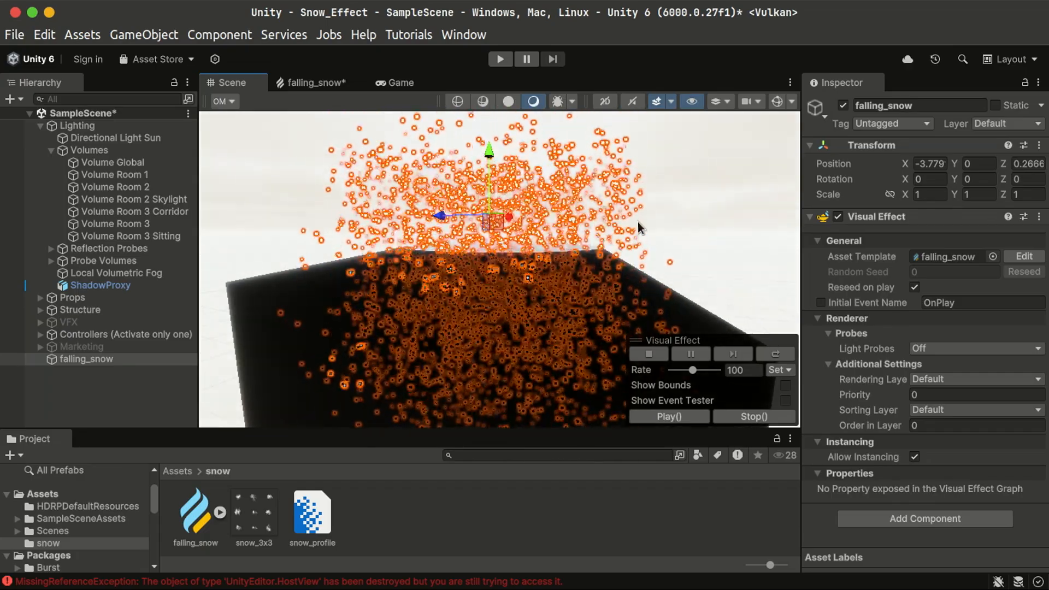
right_drag(608, 230, 628, 251)
key(w)
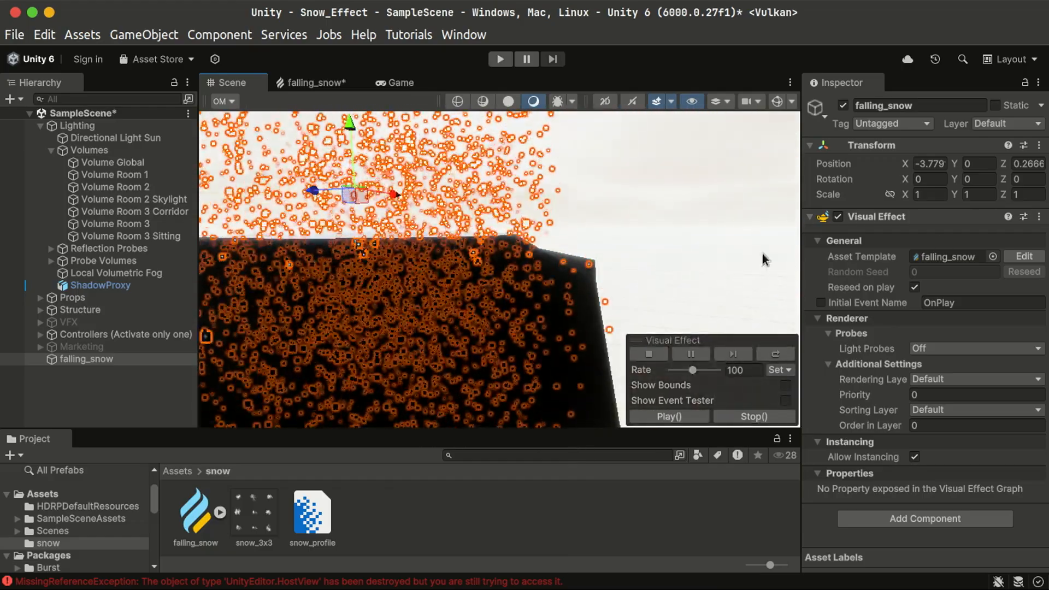
right_drag(694, 250, 430, 147)
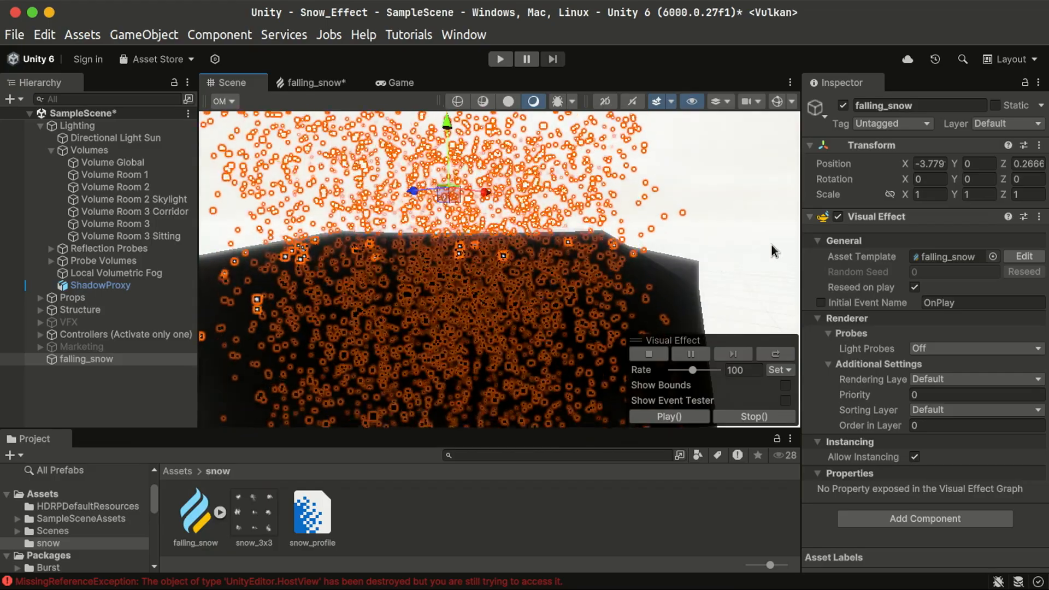
right_drag(771, 243, 751, 245)
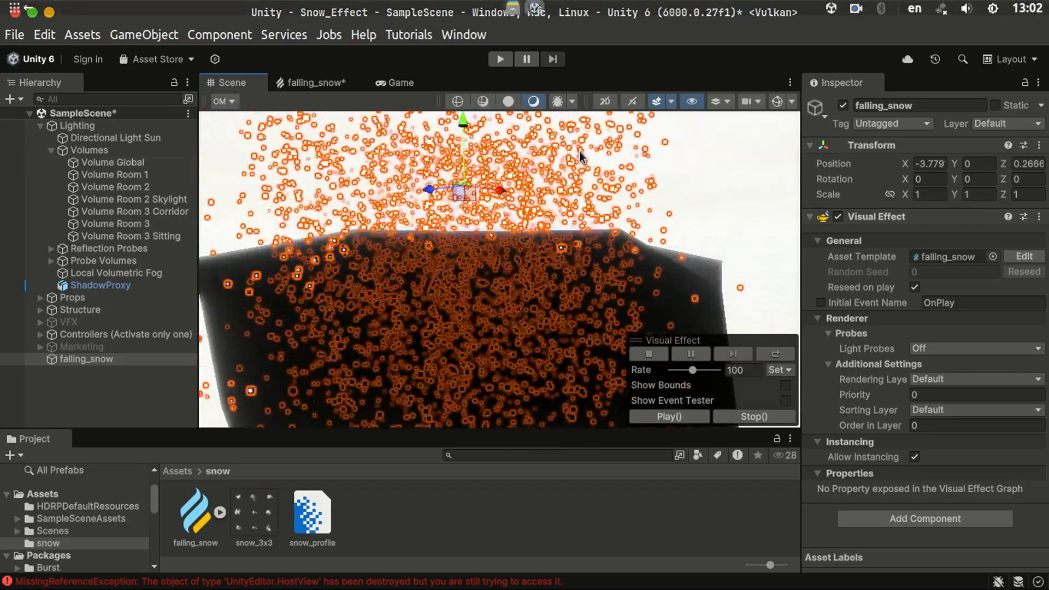
- Examine the falling snow inside the round room around the gold sphere and doorway
right_drag(589, 257, 399, 362)
click(488, 299)
key(w)
key(w)
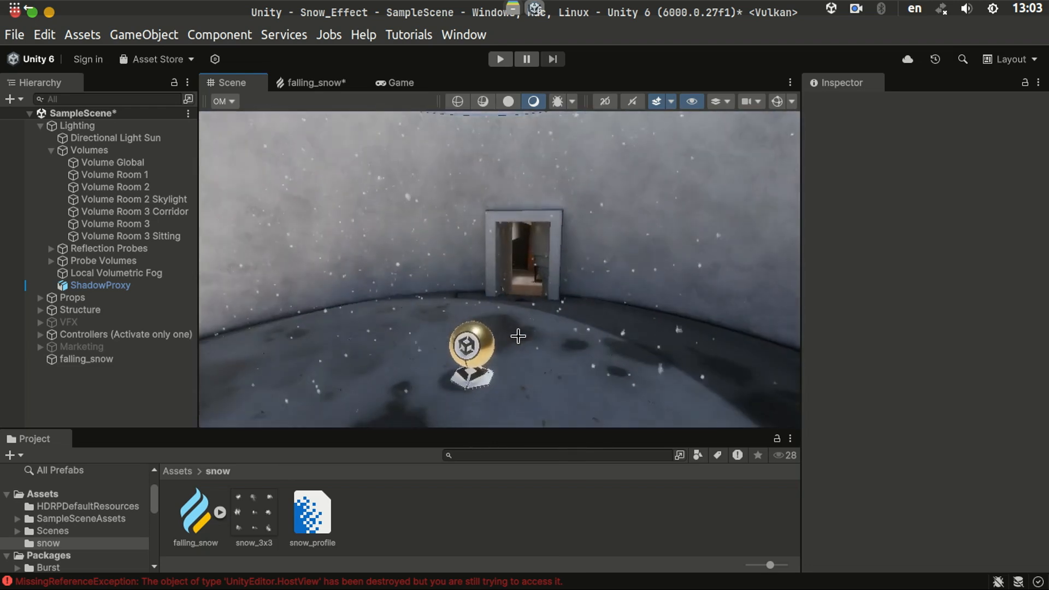
click(122, 359)
right_drag(544, 339, 519, 350)
- Add an exposed float property named radius to the falling_snow graph's blackboard
click(712, 99)
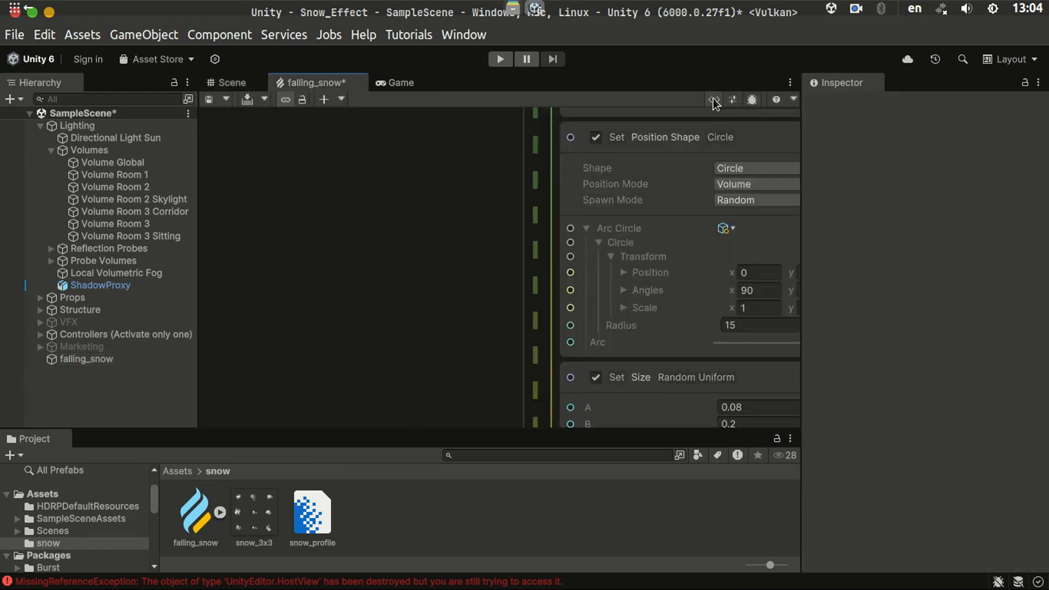
click(713, 99)
click(389, 161)
drag(379, 129, 297, 102)
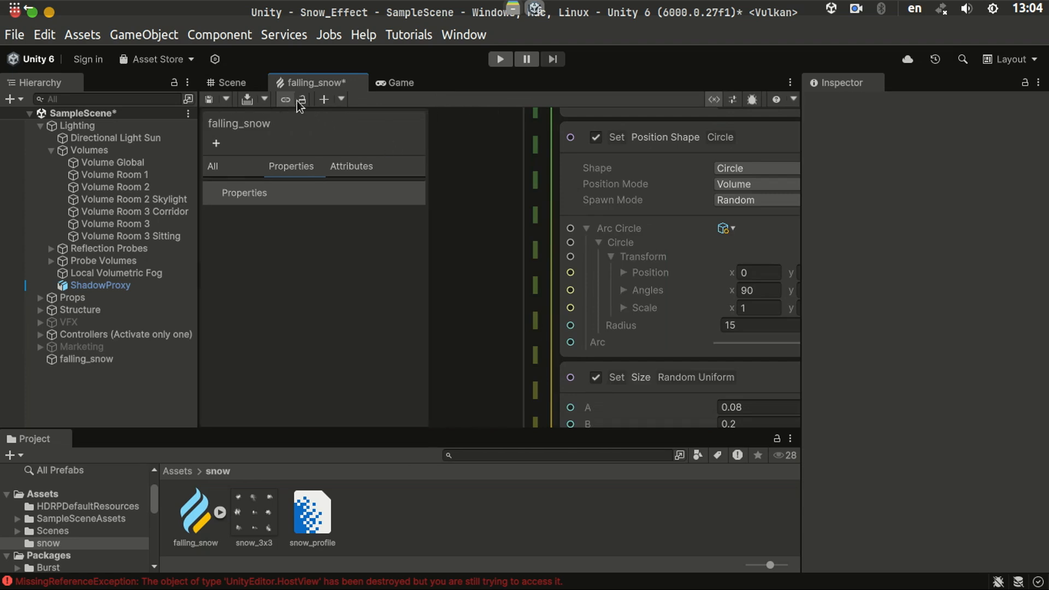
click(218, 144)
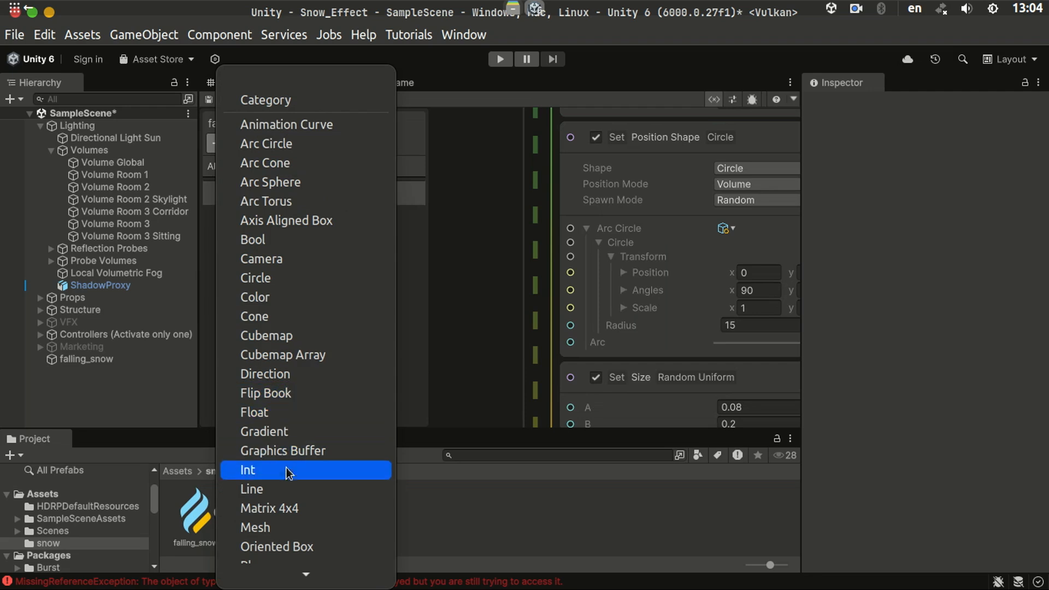
click(264, 413)
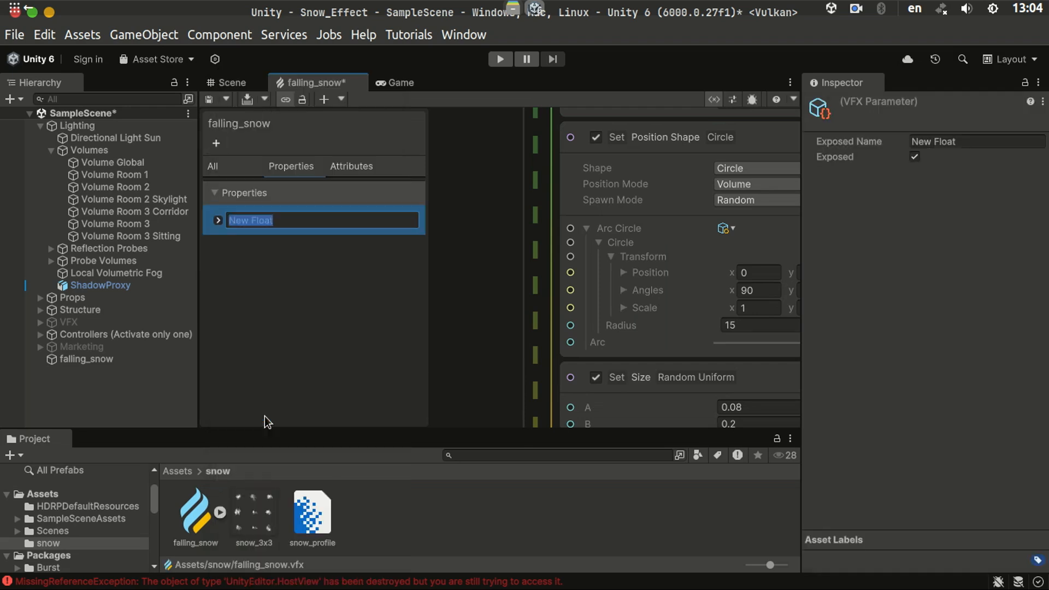
text(radius)
key(Return)
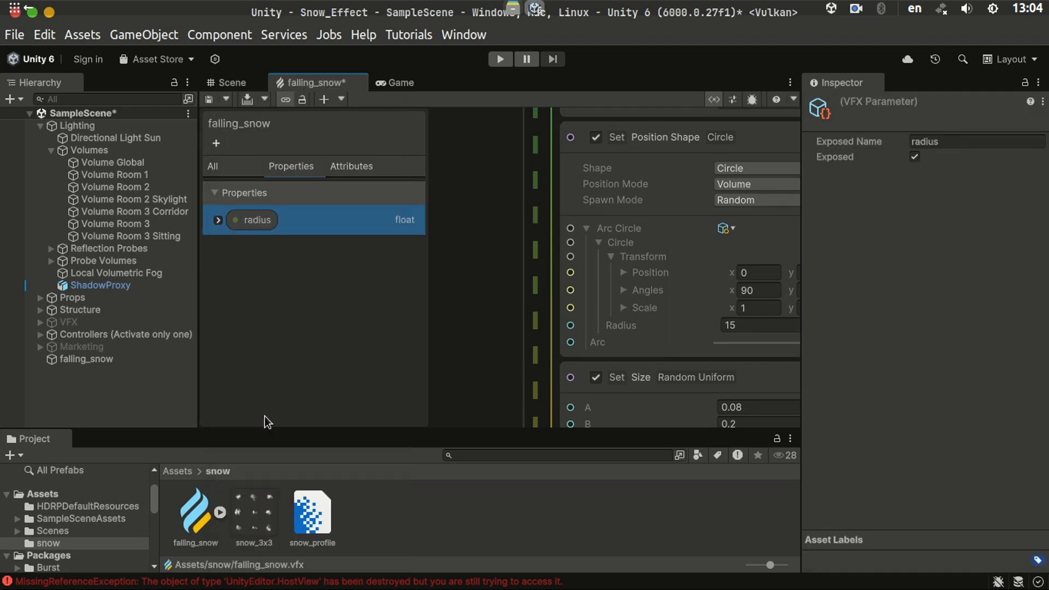
click(734, 101)
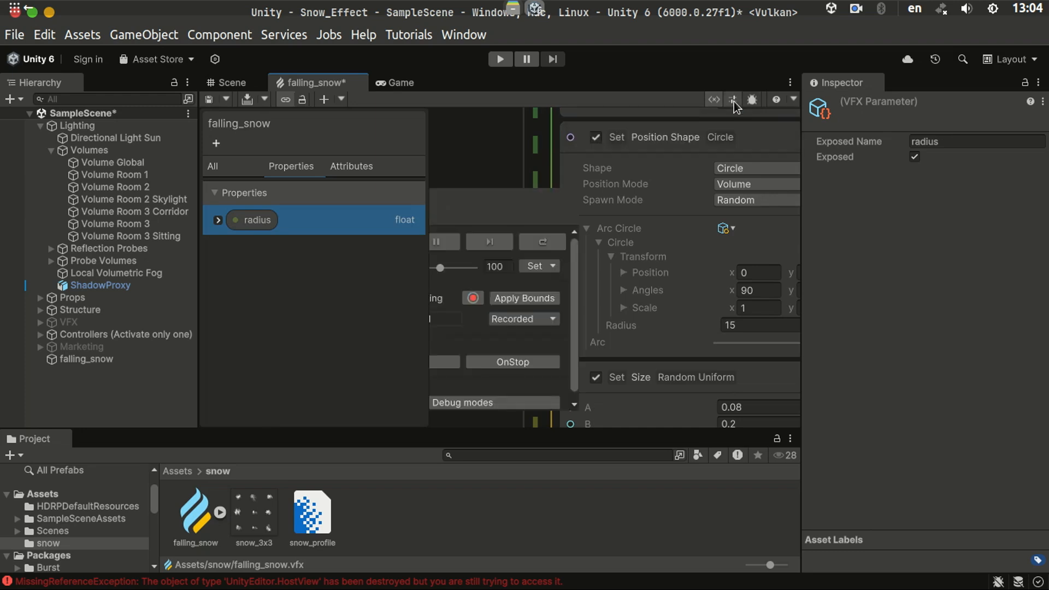
click(733, 100)
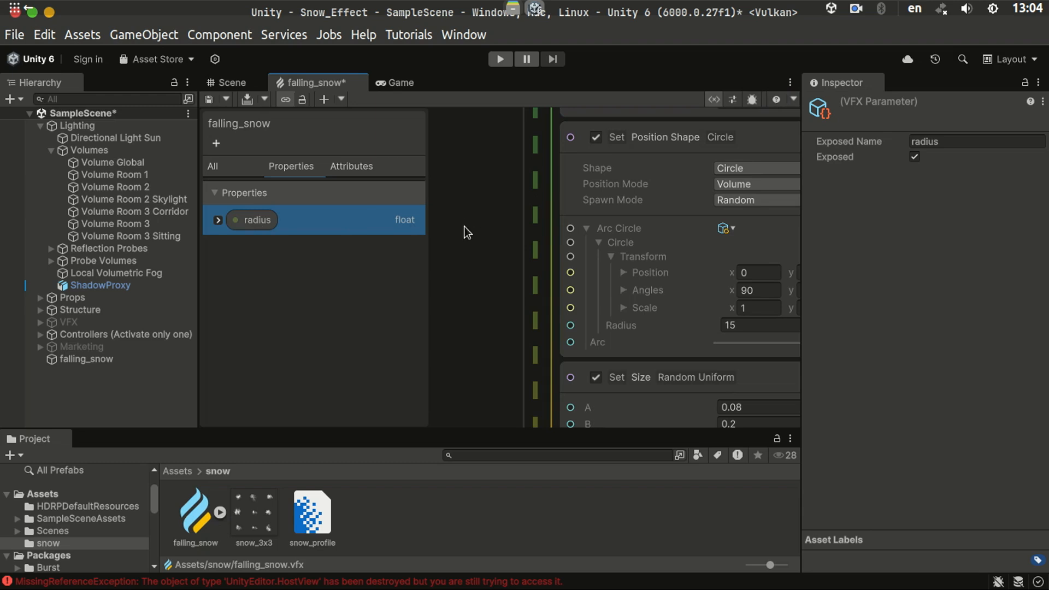
- Set the radius property to 15, connect it to the Radius of Set Position Shape Circle and save the graph
click(217, 221)
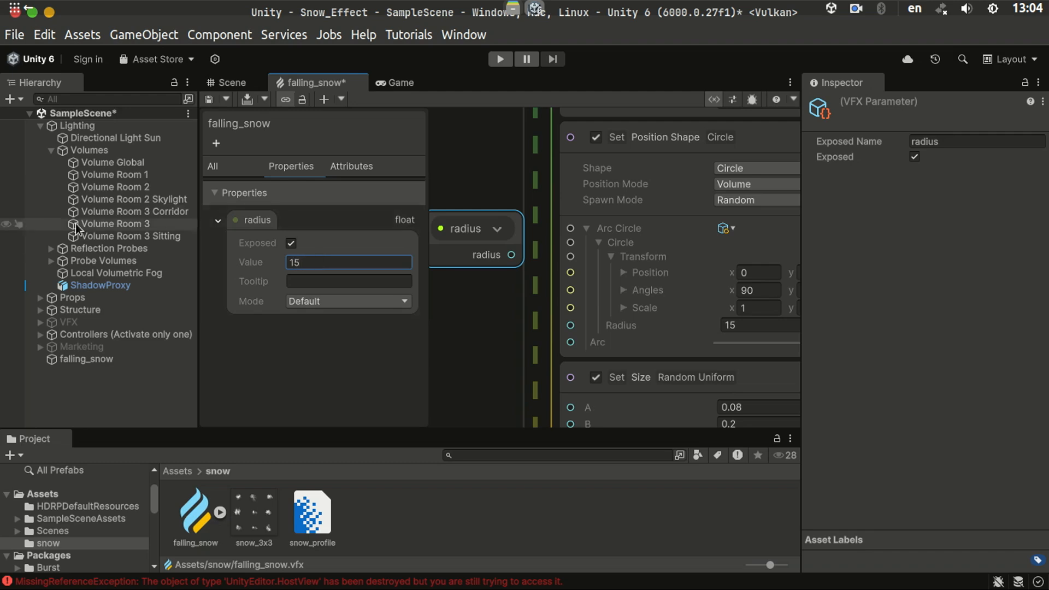
click(215, 220)
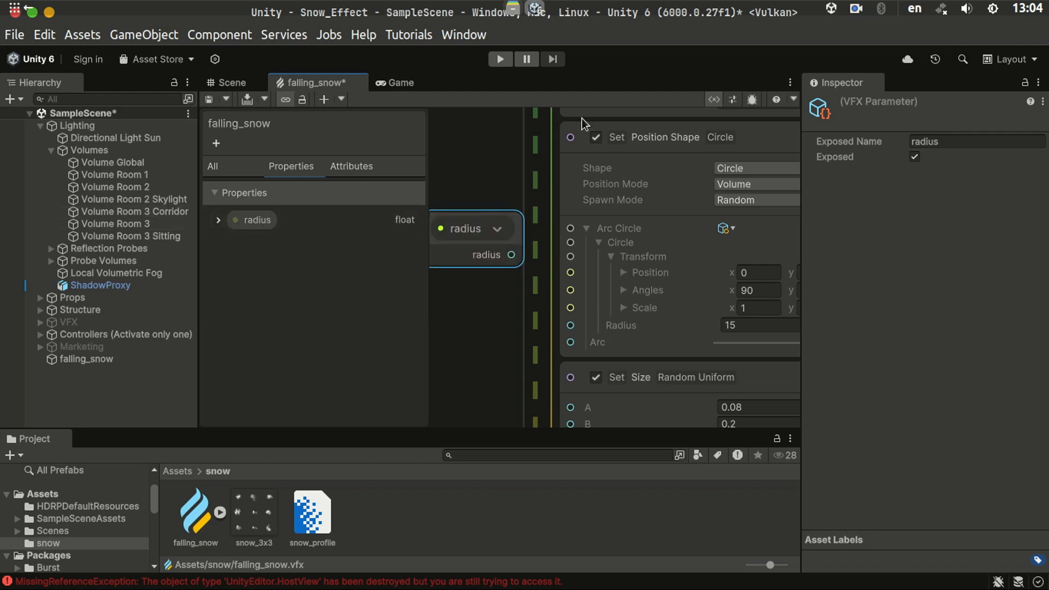
click(712, 99)
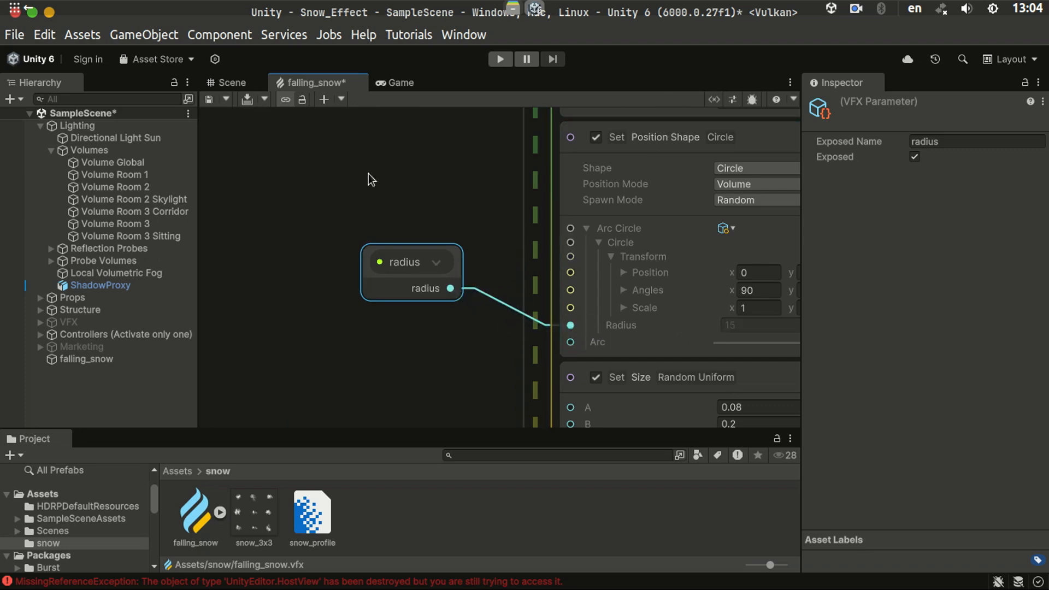
click(217, 99)
- Select the falling_snow object and examine its exposed radius property and the particle spread over the roof opening
click(229, 82)
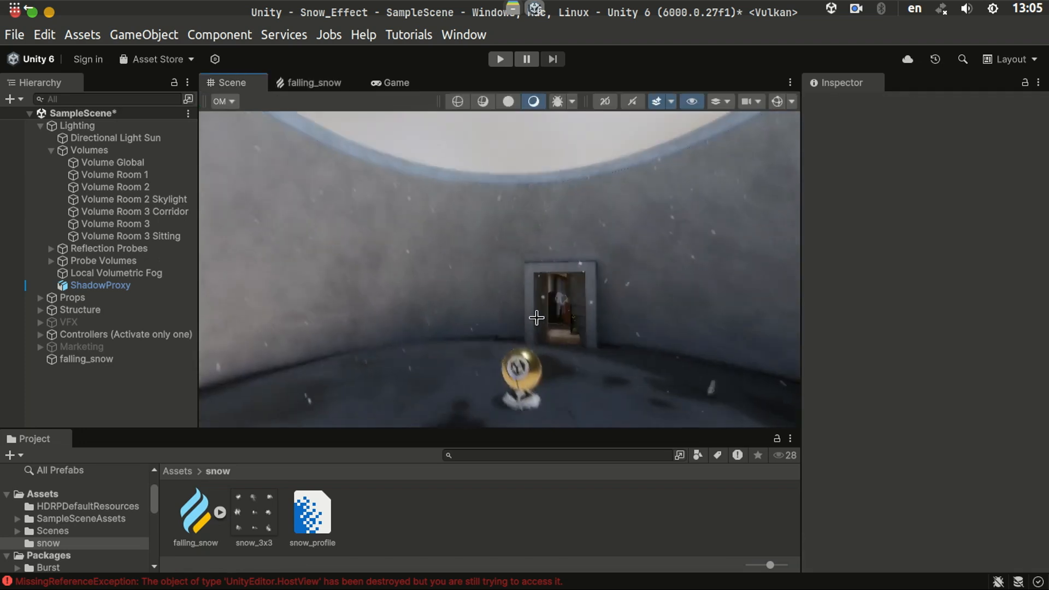
click(130, 358)
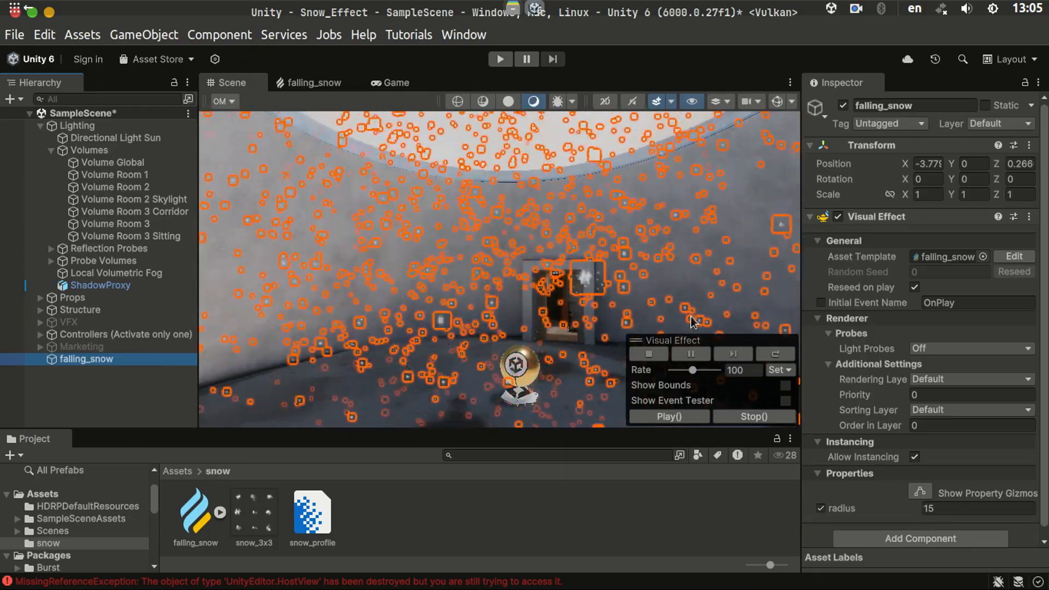
alt+drag(509, 263, 481, 212)
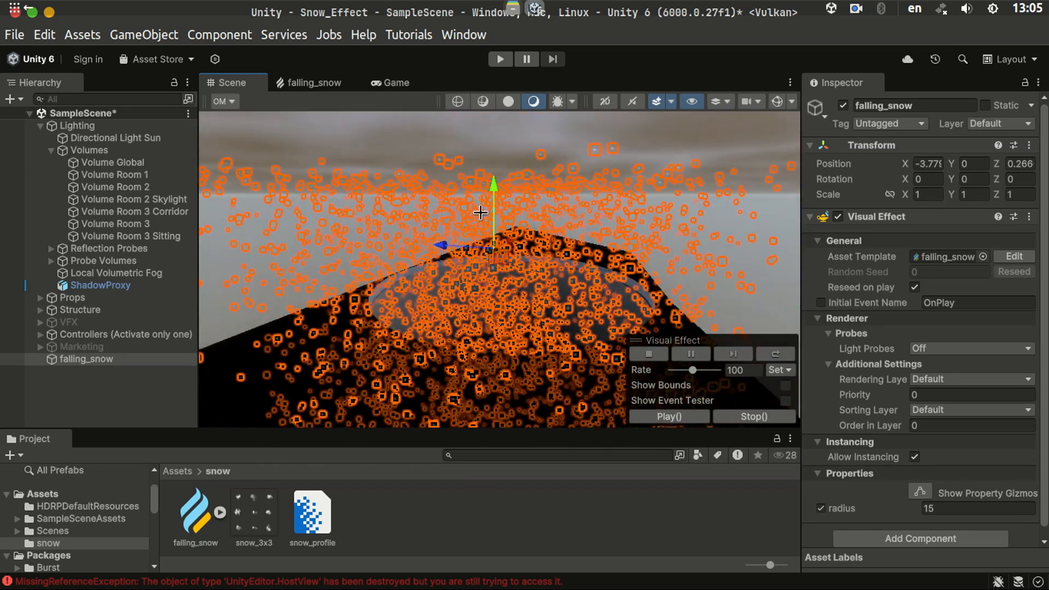
click(317, 85)
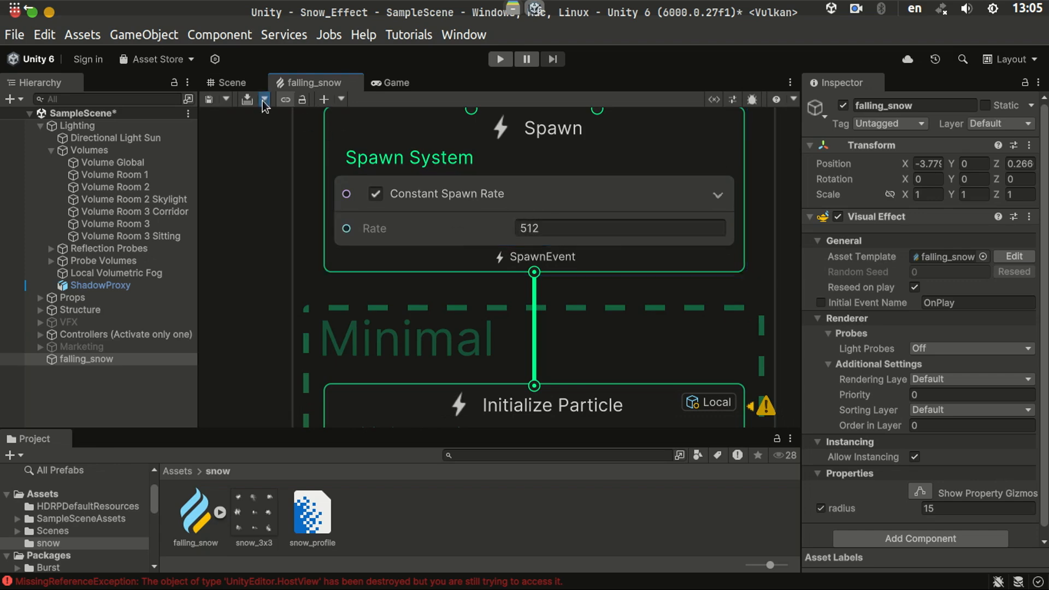
click(235, 83)
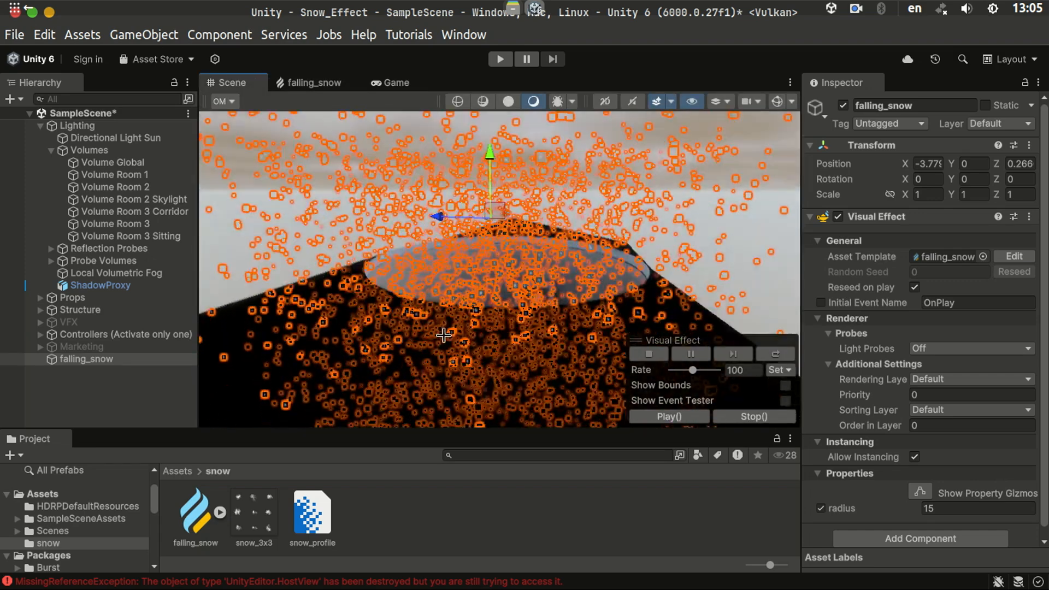
scroll(440, 309, up, 3)
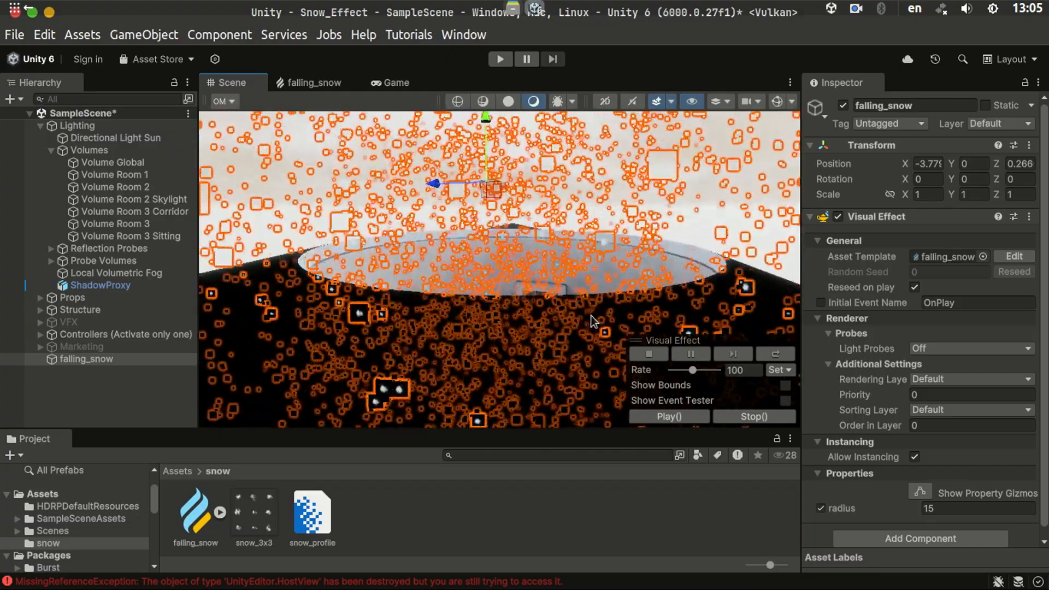
scroll(538, 295, up, 4)
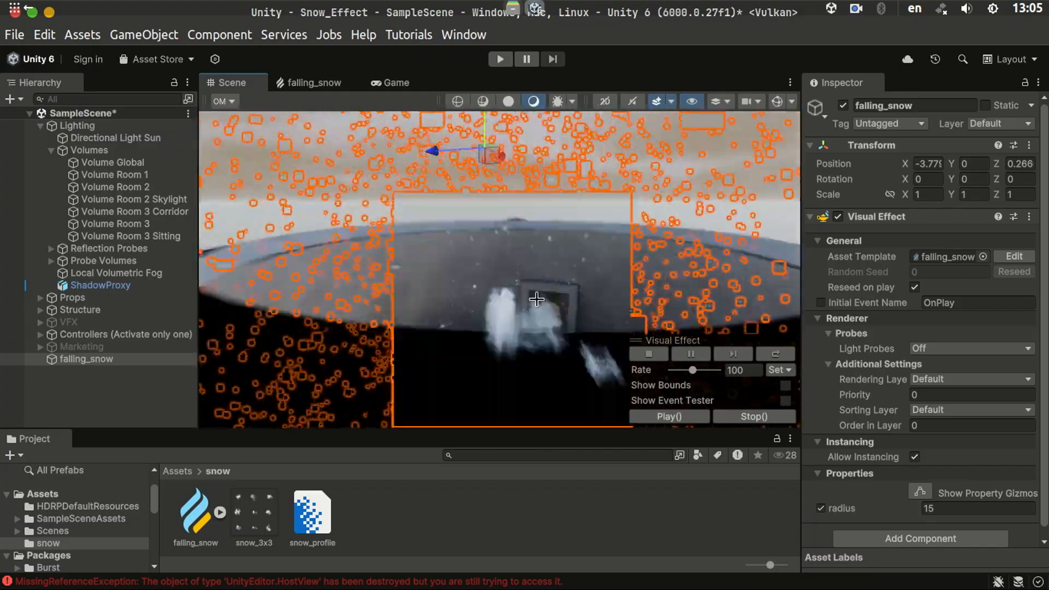
right_drag(540, 317, 530, 284)
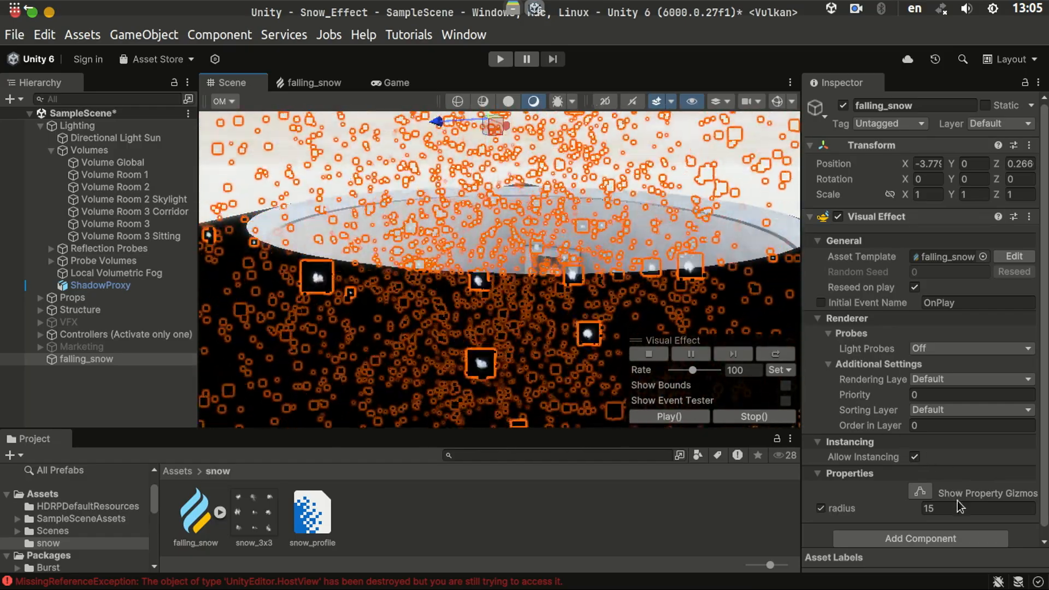
- Set the falling_snow object's radius to 3 and examine the particle spread over the roof opening
click(956, 507)
text(3)
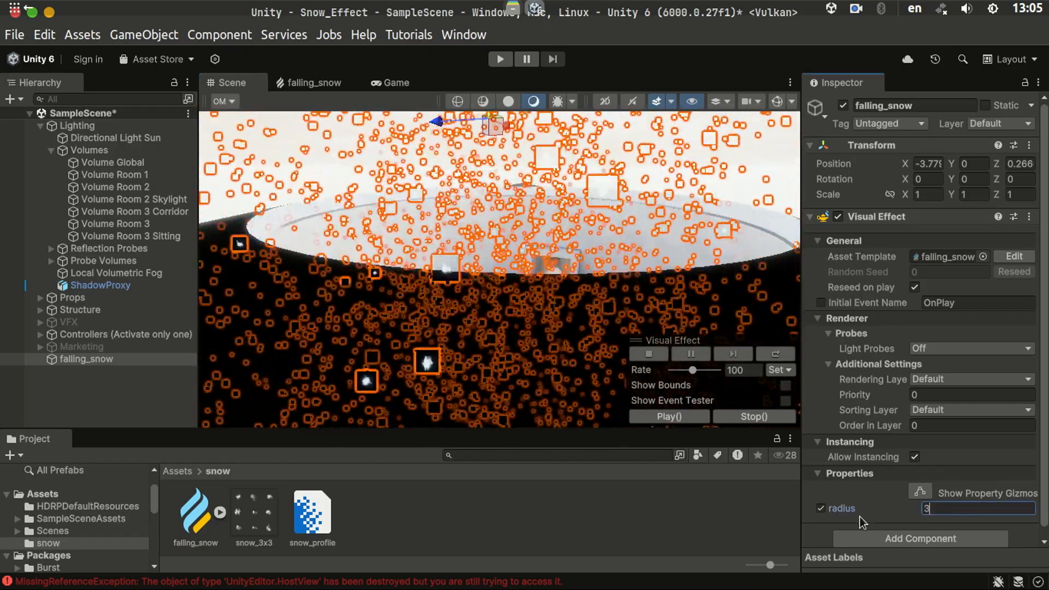
click(732, 528)
click(160, 360)
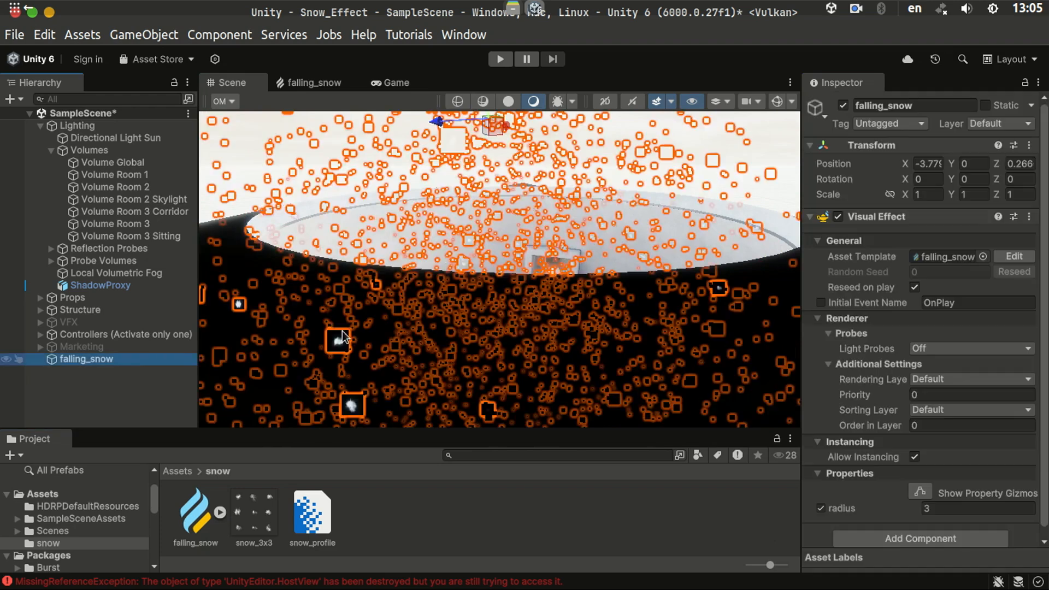
scroll(536, 223, up, 2)
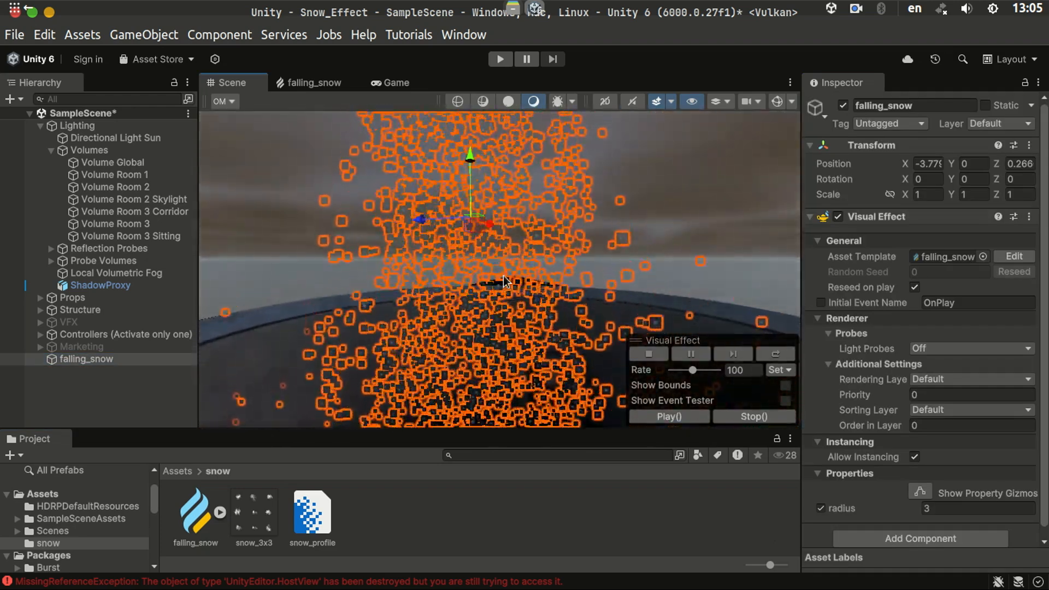
click(394, 328)
right_drag(464, 295, 249, 352)
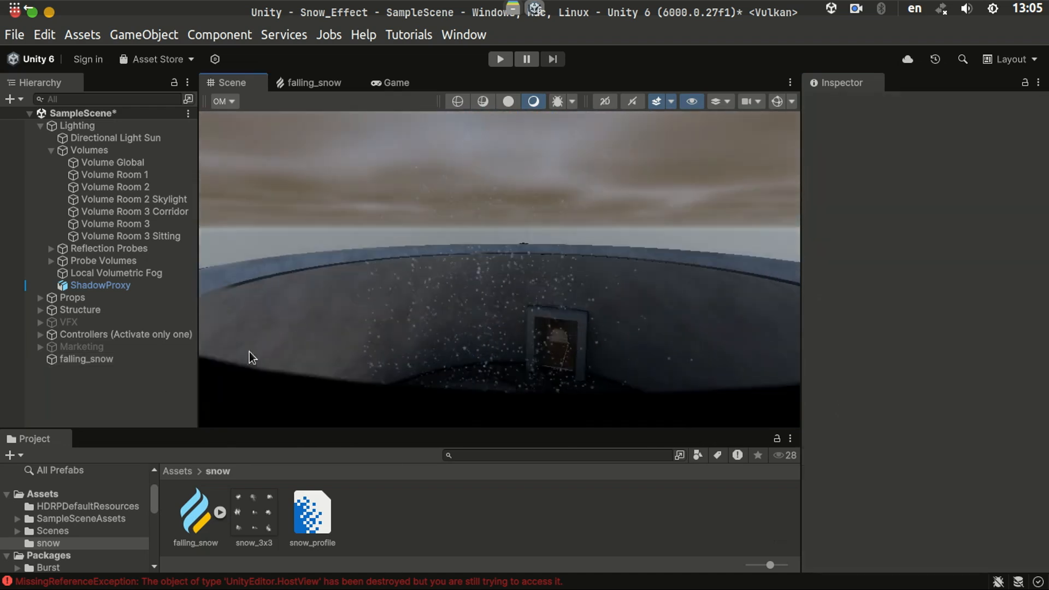
- Set the falling_snow object's radius to 30 and examine the particle spread around the round room
click(124, 360)
click(960, 509)
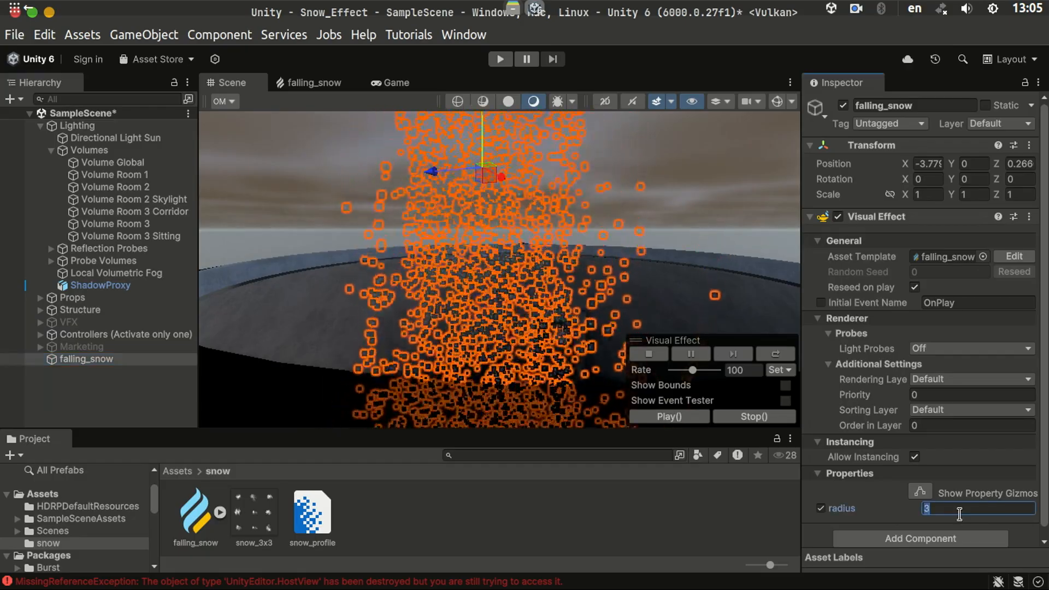
text(30)
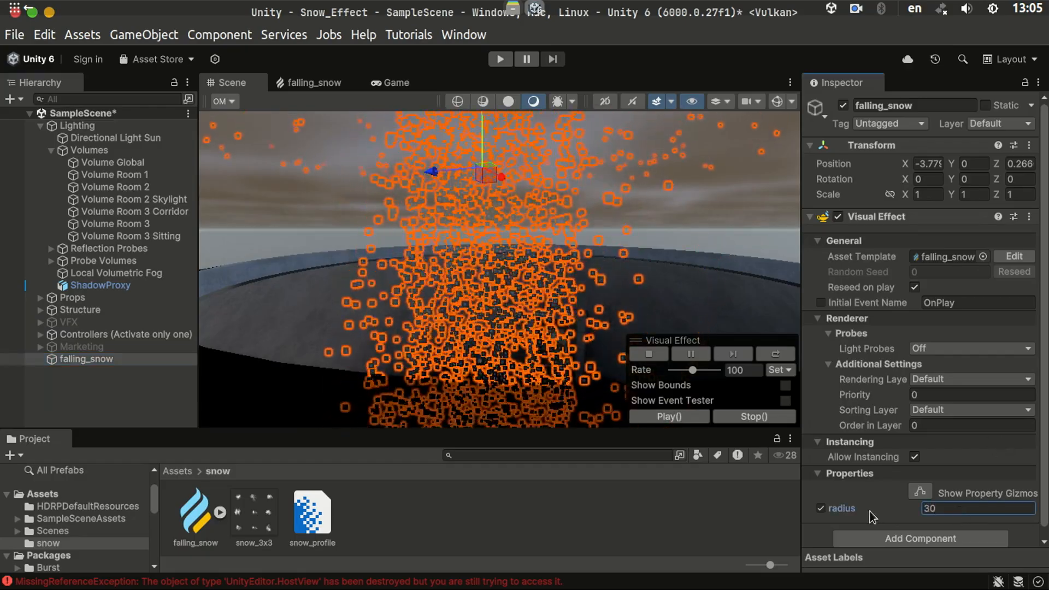
click(179, 402)
right_drag(471, 324, 435, 213)
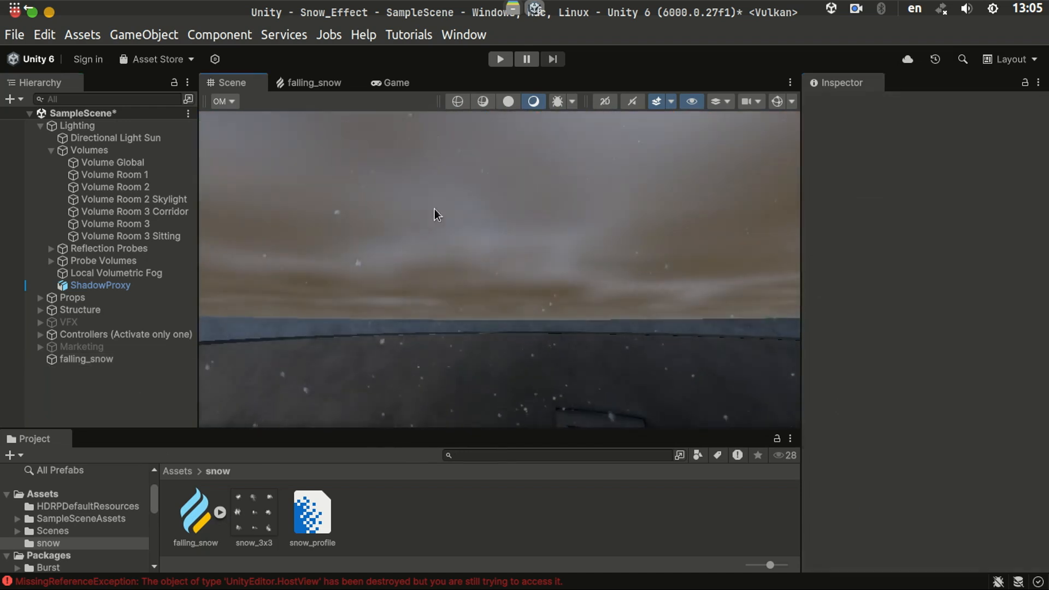
- Add a Pi constant node to the falling_snow graph and place it below the radius node
click(309, 83)
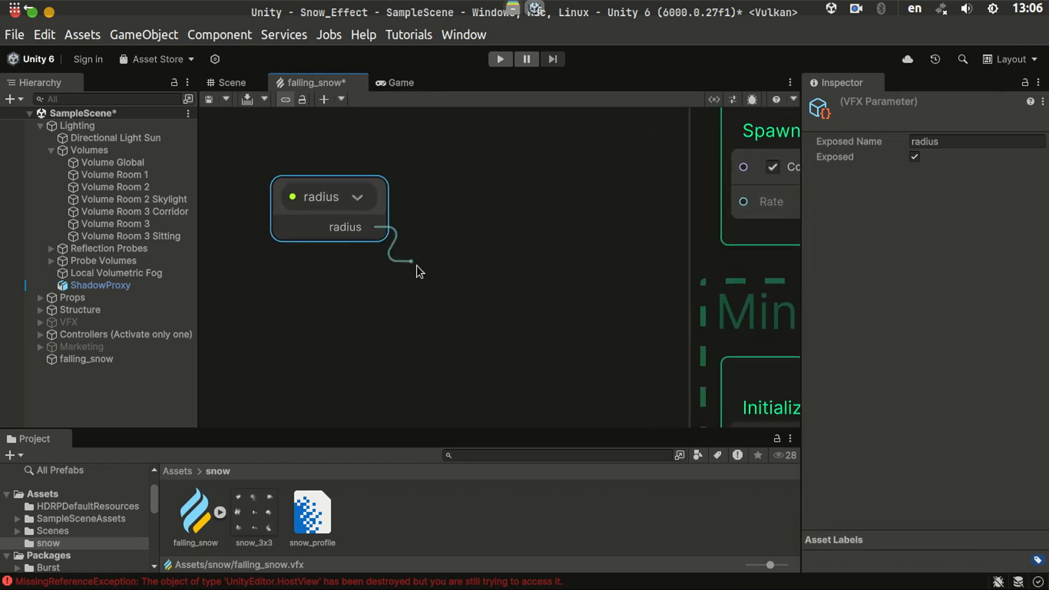
drag(436, 290, 435, 289)
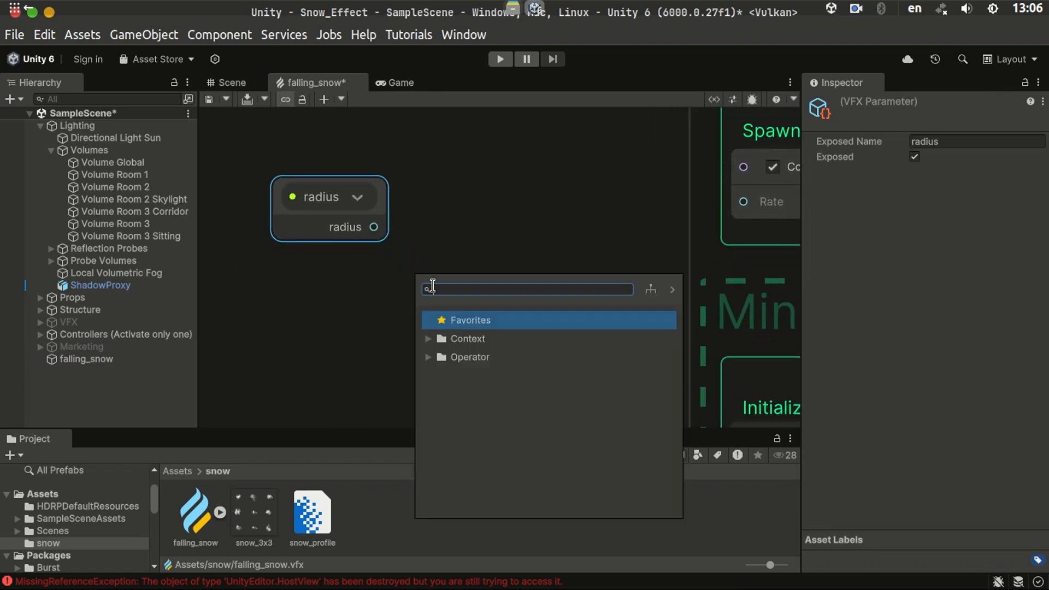
click(303, 342)
key(space)
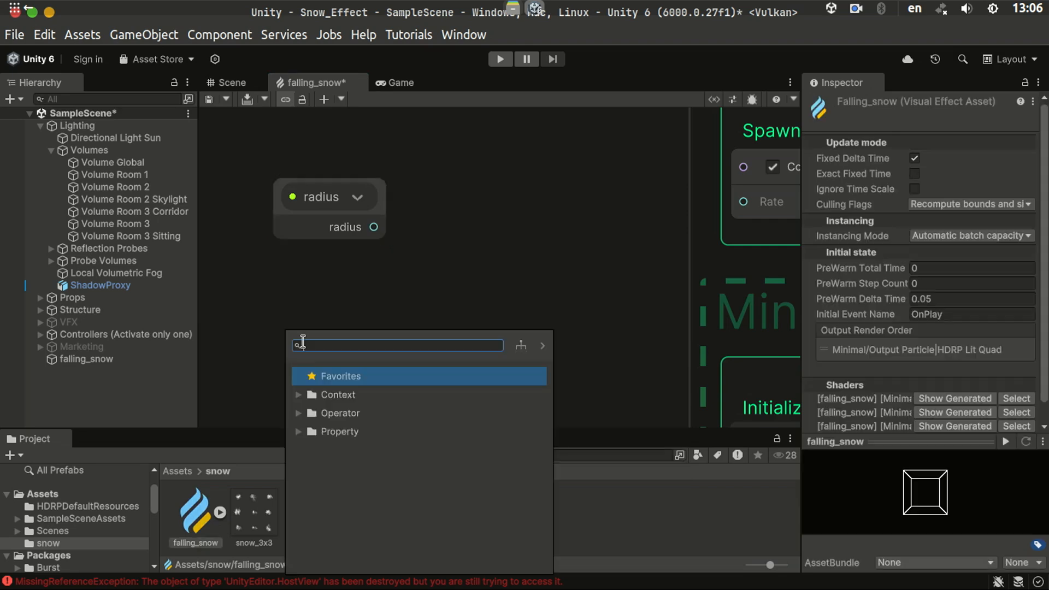
text(poi)
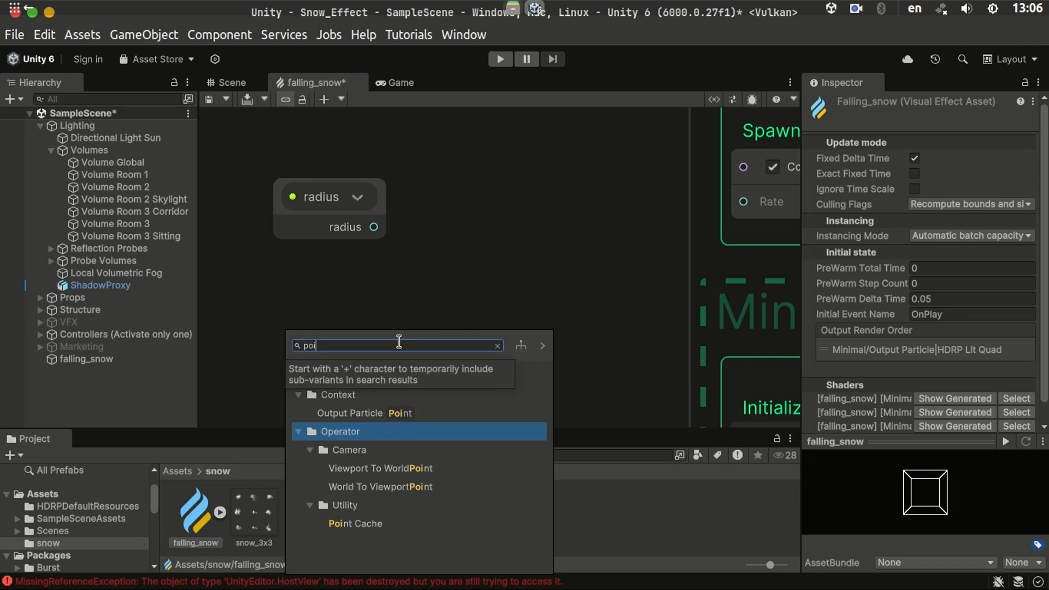
key(BackSpace)
key(BackSpace)
text(i)
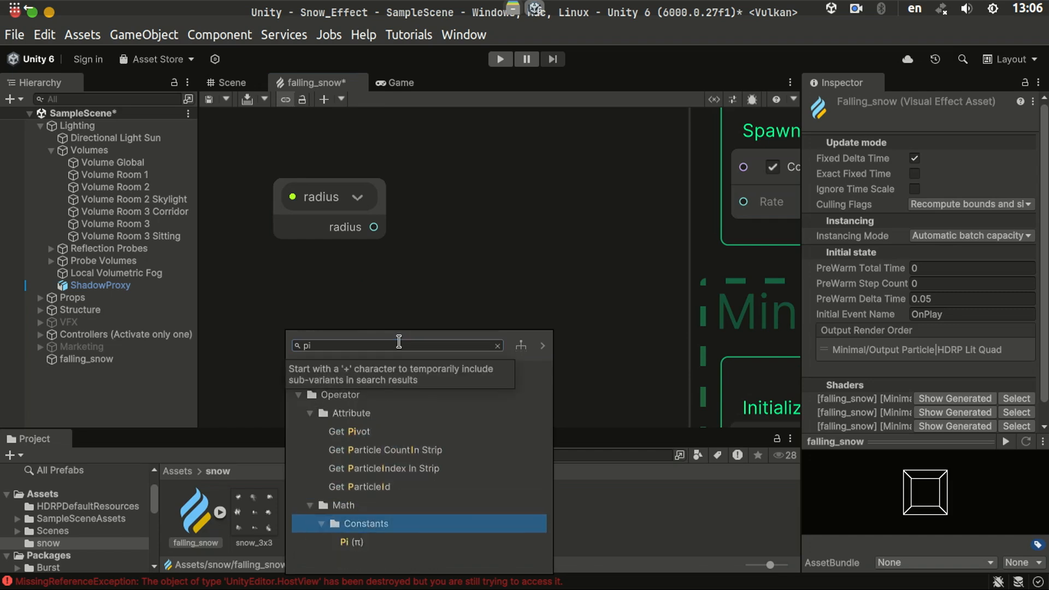
key(Return)
drag(323, 389, 287, 313)
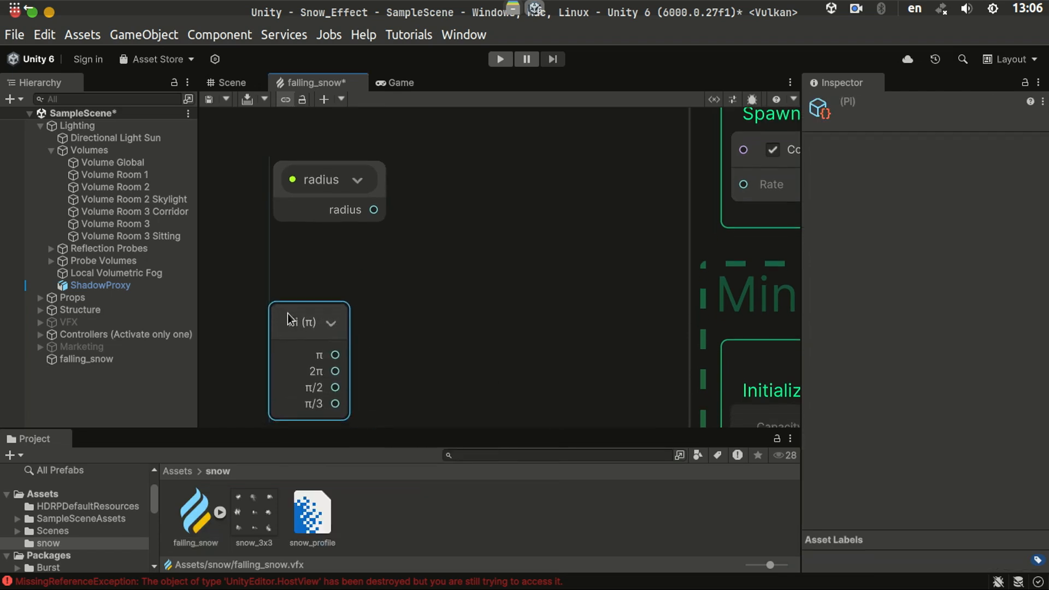
- Add a Multiply node fed by the π output of the Pi node
drag(484, 328, 485, 330)
text(mu)
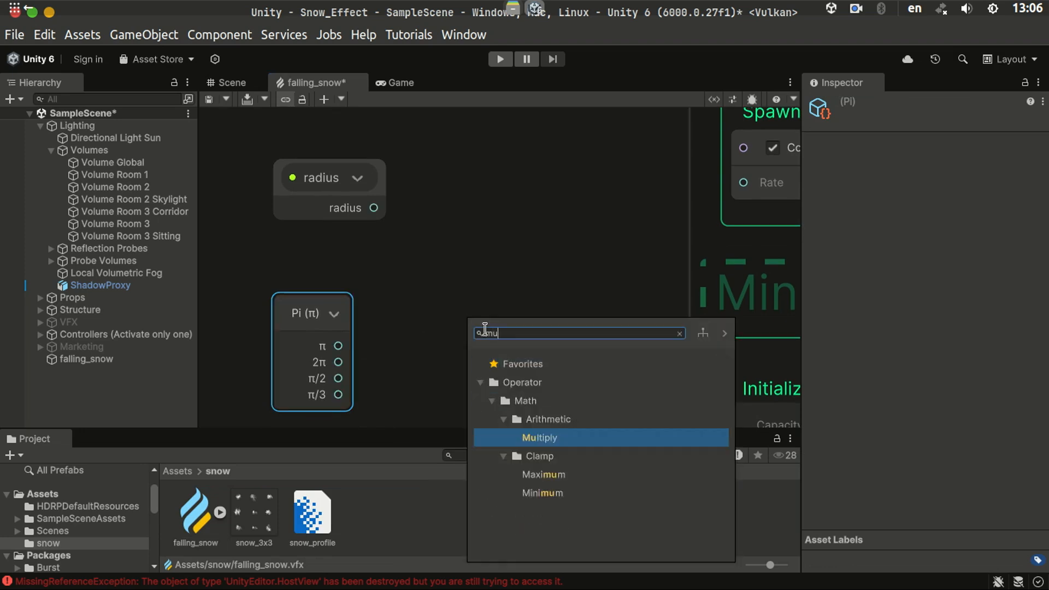
text(l)
key(Return)
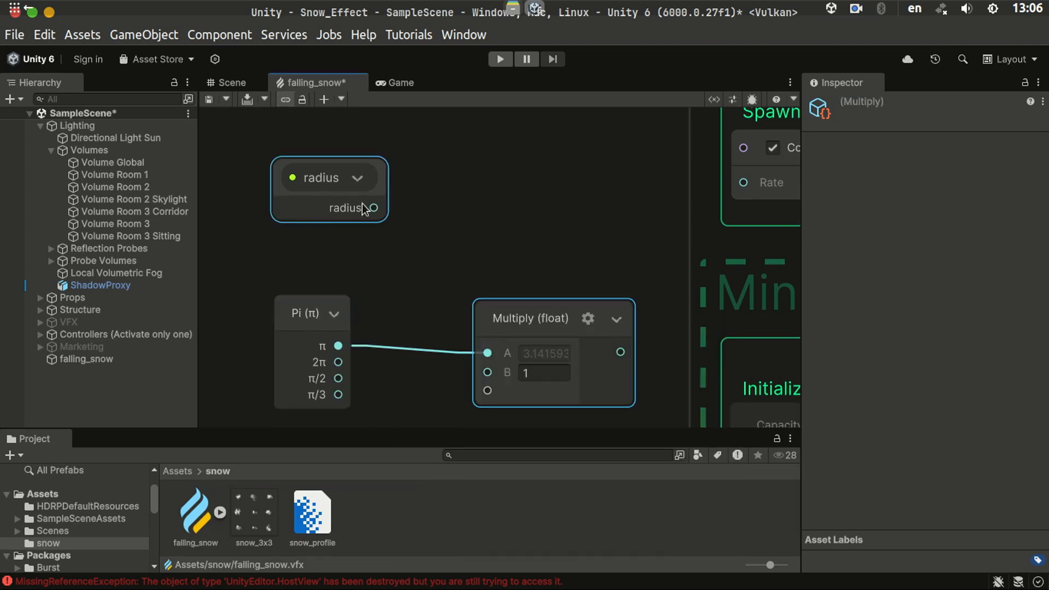
- Square the radius with a Power node whose B is 2, and connect its output to input B of the Multiply node
drag(437, 216, 436, 216)
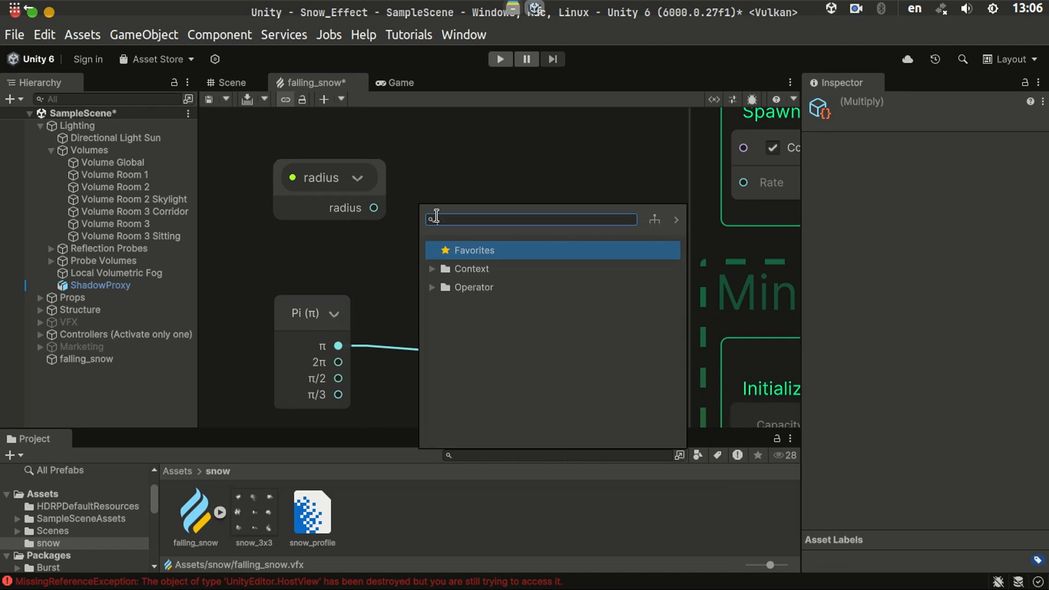
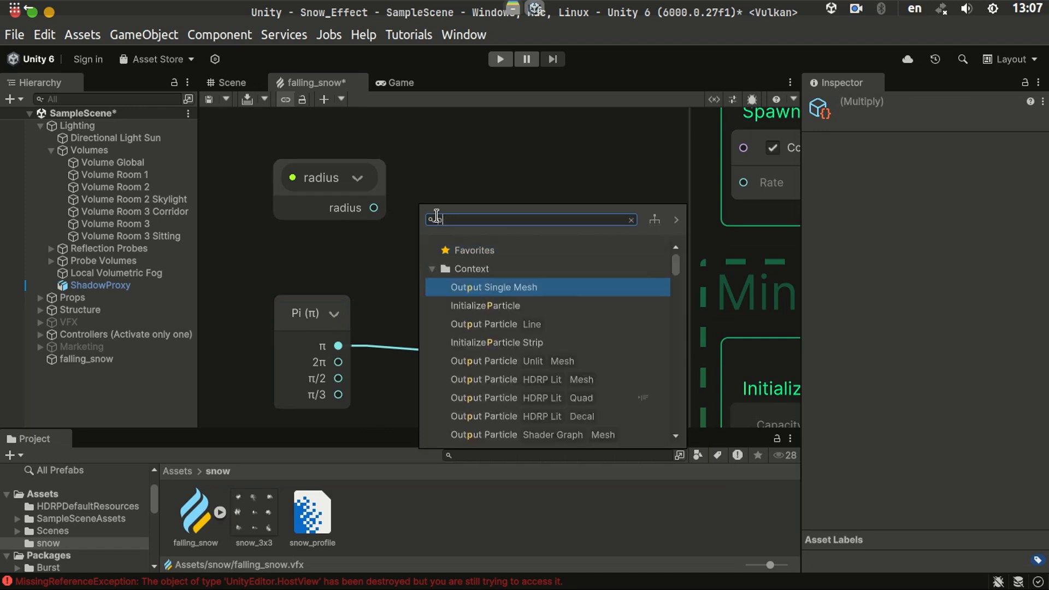
text(pow)
key(Return)
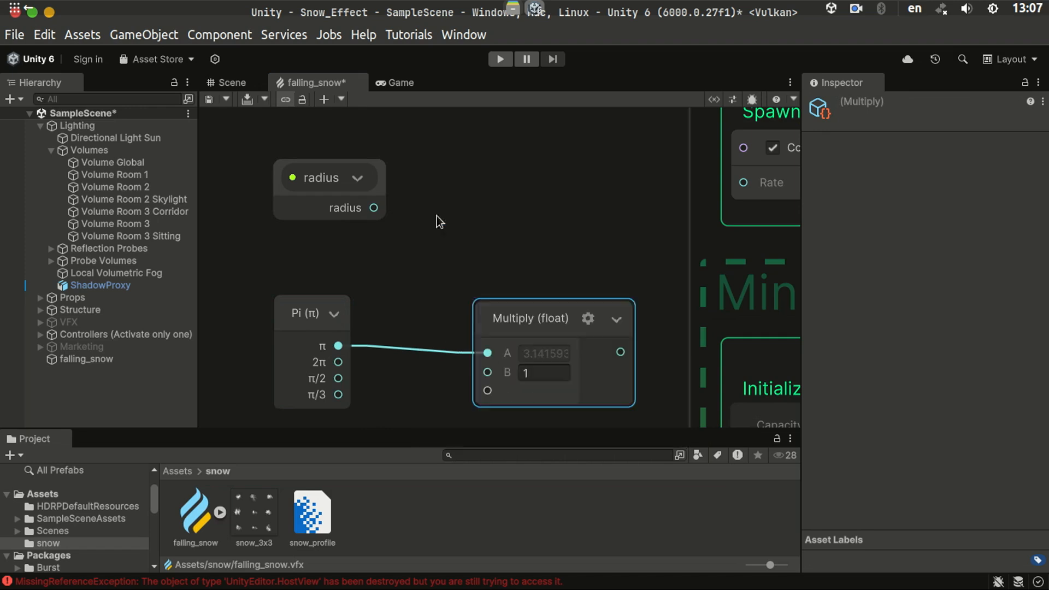
click(506, 258)
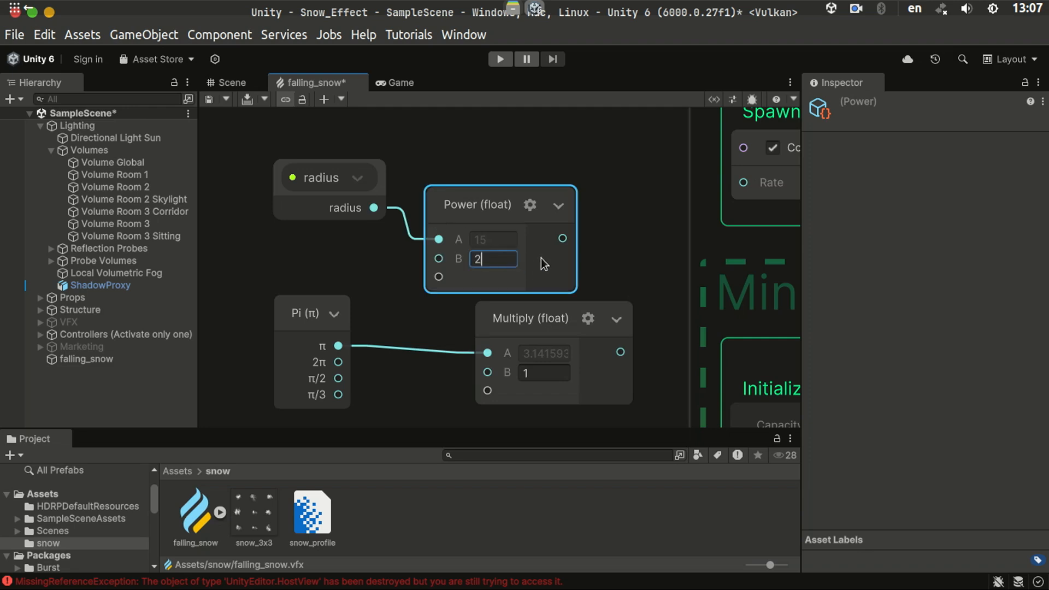
drag(562, 242, 492, 323)
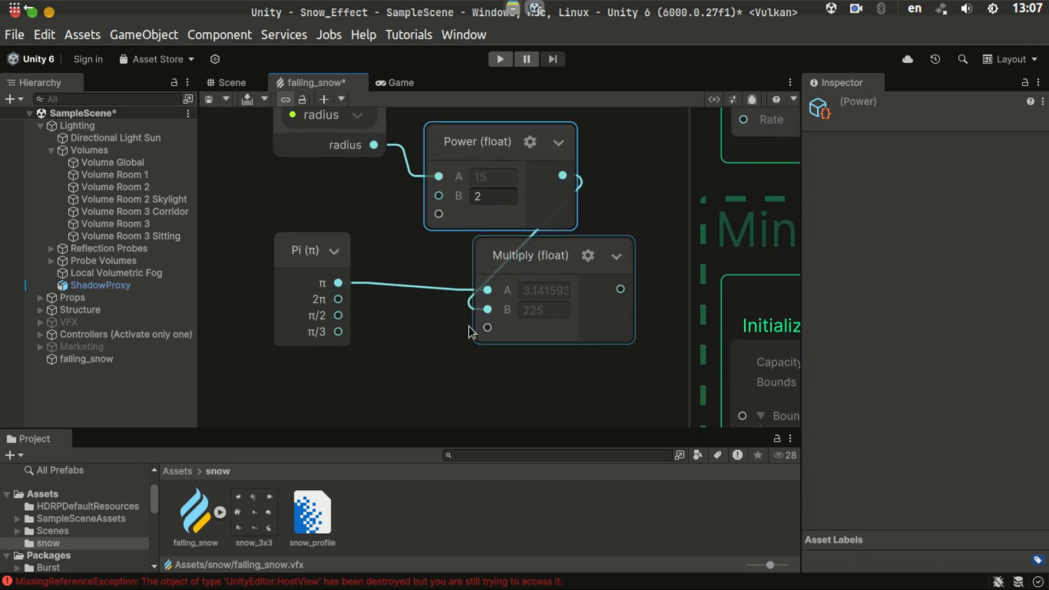
- Move the radius, Pi, Power and Multiply nodes together farther away from the Spawn and Initialize contexts
scroll(451, 330, down, 2)
drag(530, 206, 397, 389)
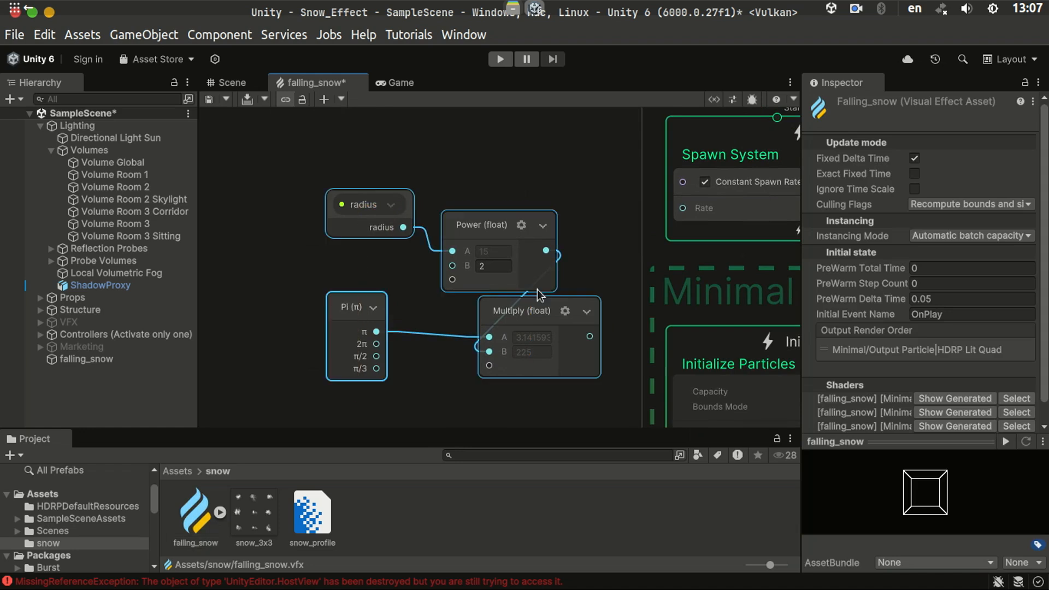
drag(532, 311, 376, 282)
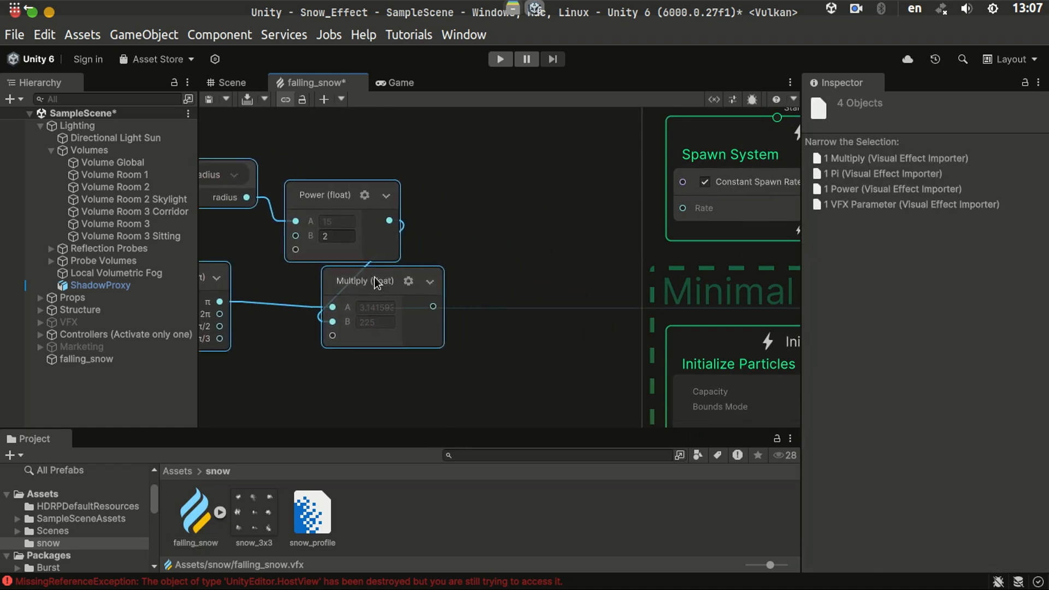
click(510, 270)
middle_drag(530, 321, 556, 298)
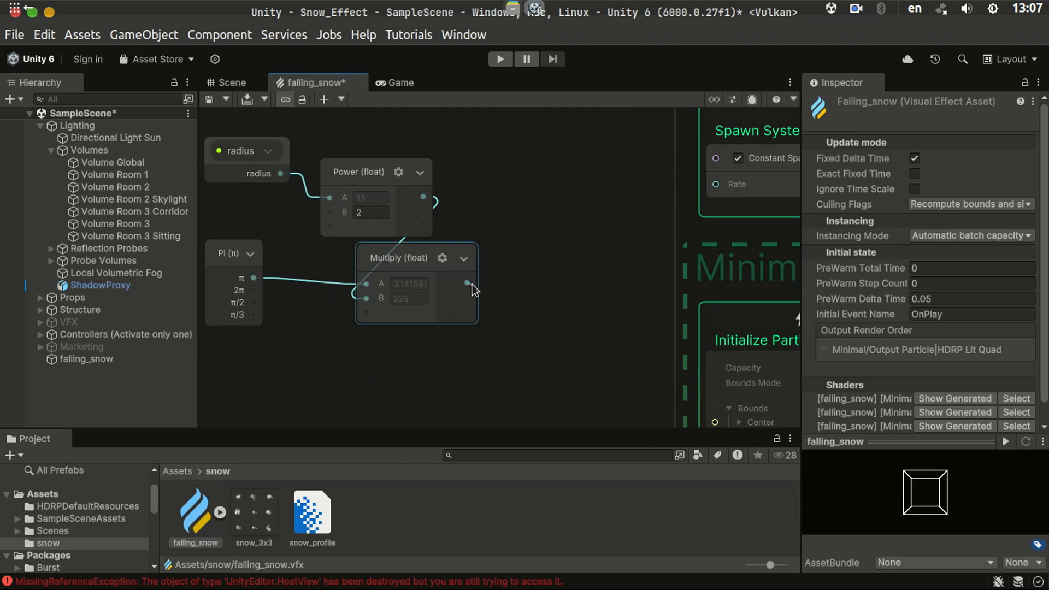
- Add a second Multiply node that takes the first Multiply node's output as input A
key(space)
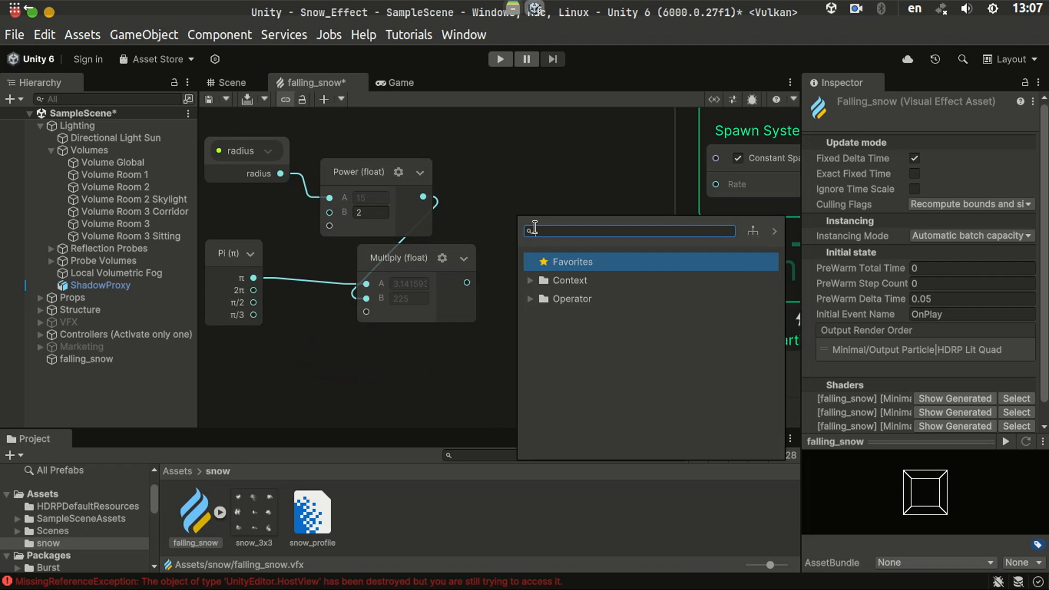
text(mul)
key(BackSpace)
key(BackSpace)
key(BackSpace)
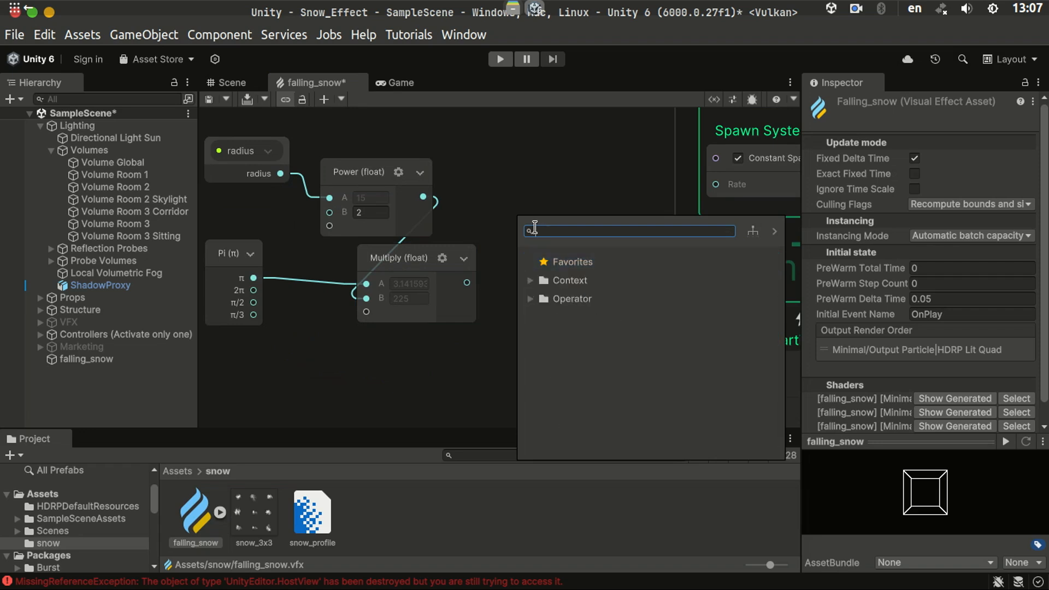
key(Return)
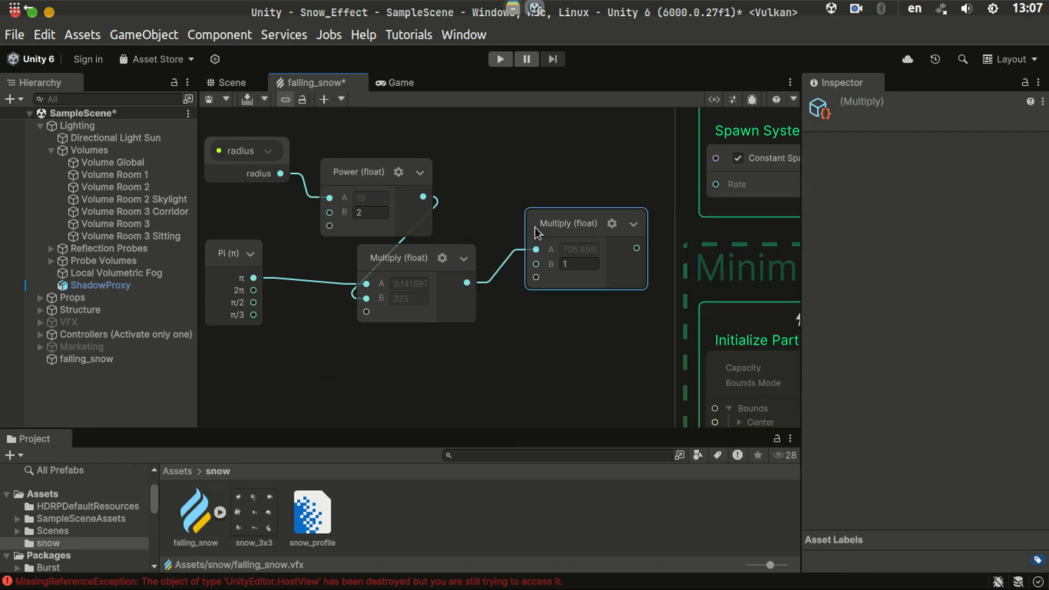
- Add an int property named particle-per-sqm to the blackboard and connect its node to input B of the second Multiply
click(716, 100)
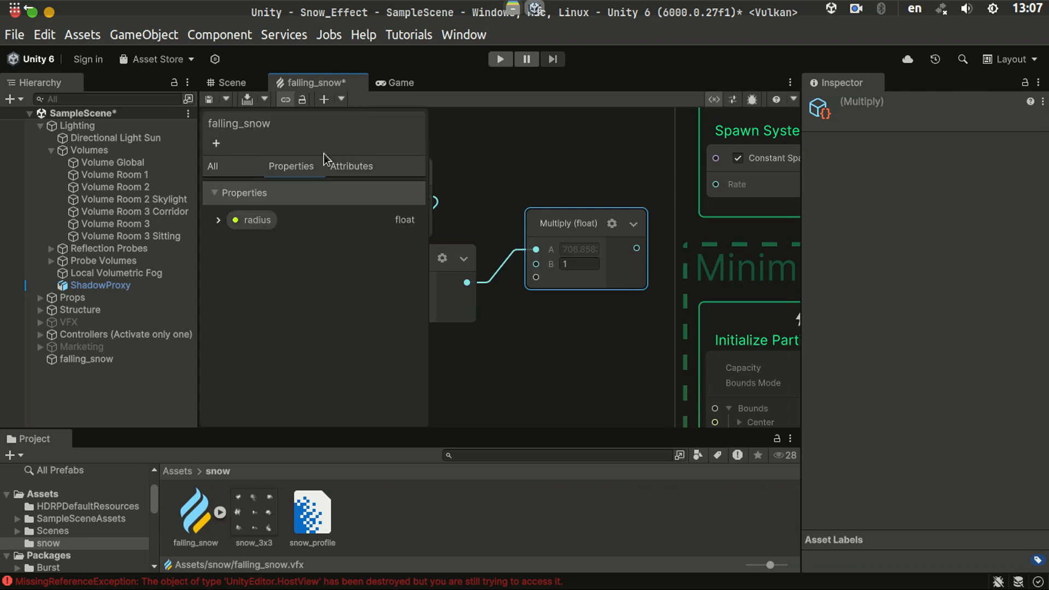
click(216, 144)
click(294, 471)
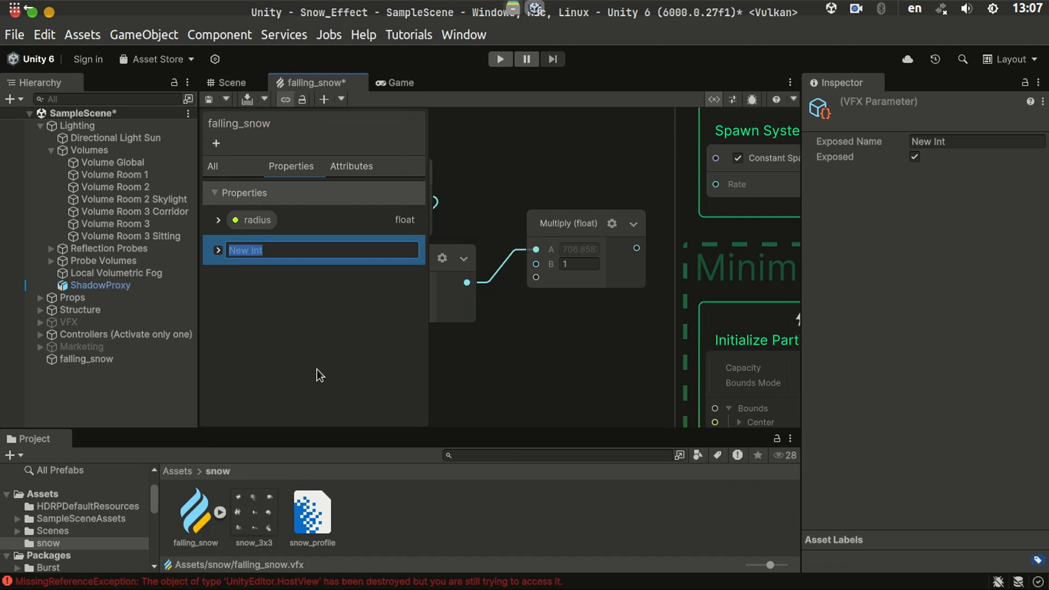
text(particle-per-sqm)
key(Return)
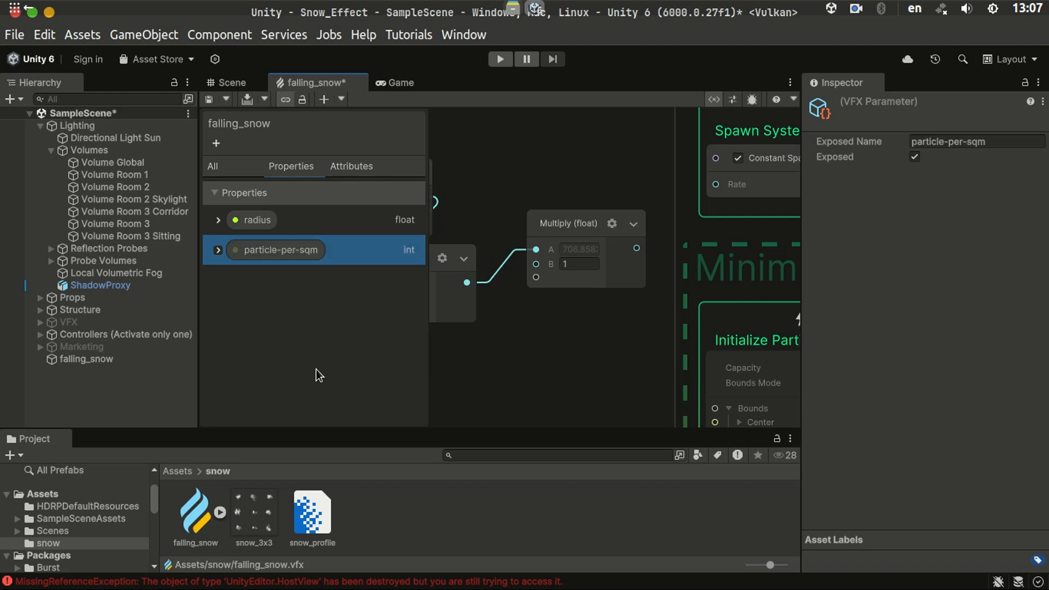
drag(487, 361, 489, 358)
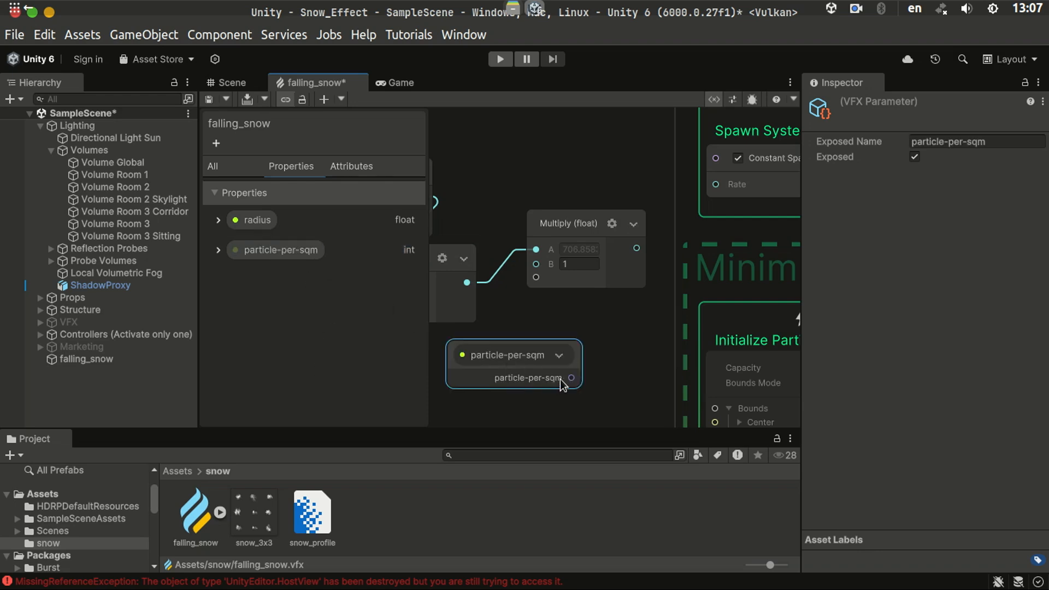
drag(578, 377, 549, 310)
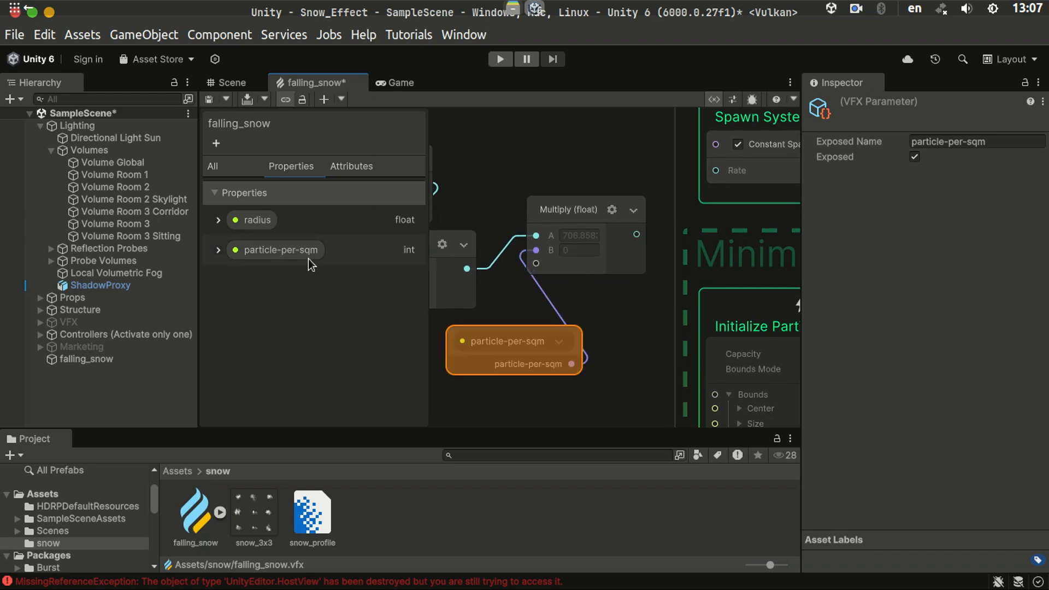
- Set the particle-per-sqm value to 1 and connect the second Multiply's output to the Spawn context's Rate
click(218, 252)
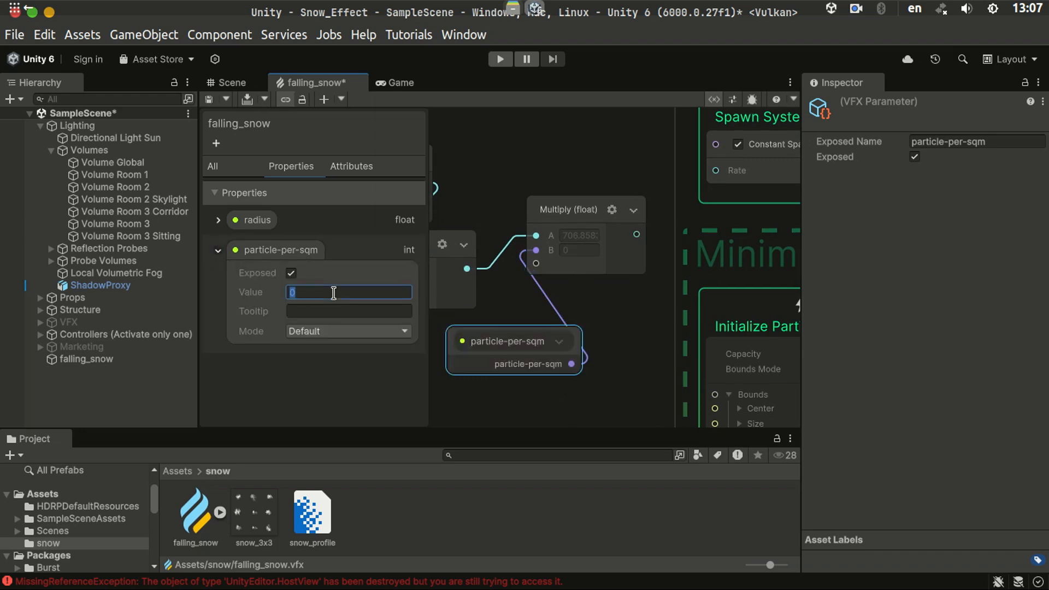
click(218, 252)
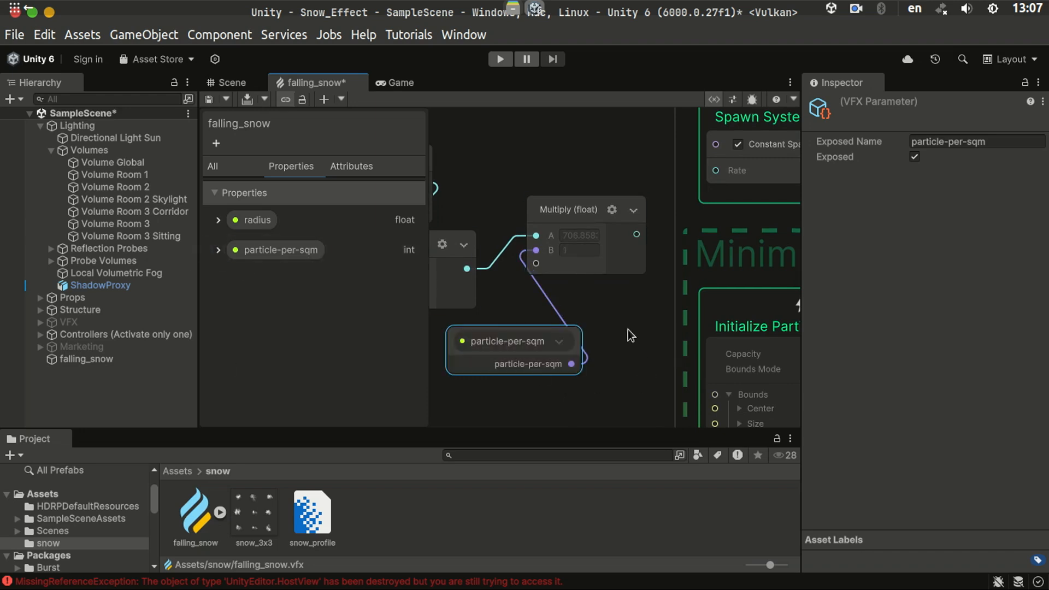
middle_drag(582, 323, 463, 378)
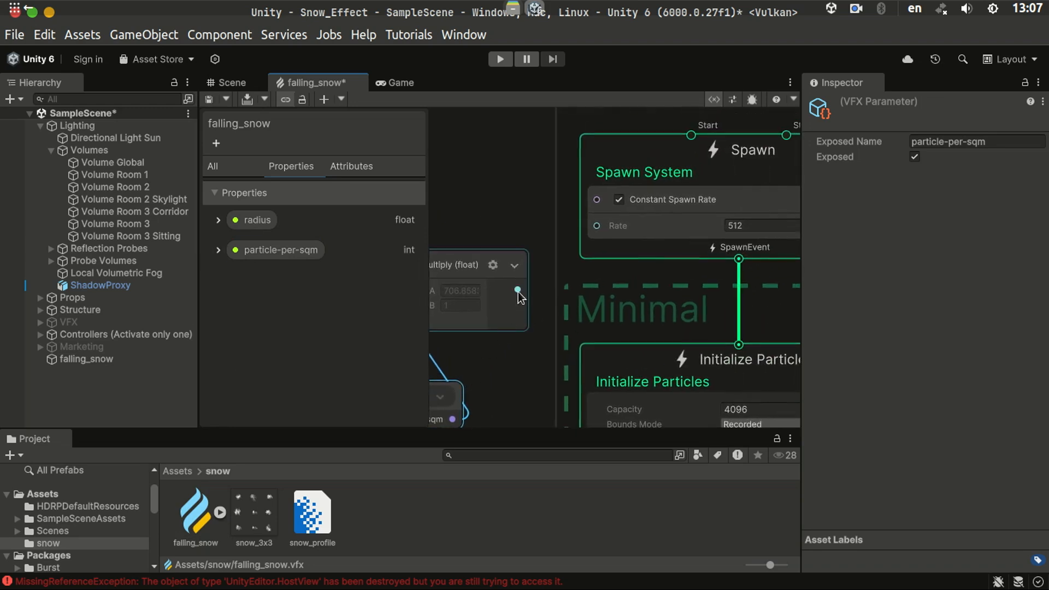
drag(584, 243, 599, 227)
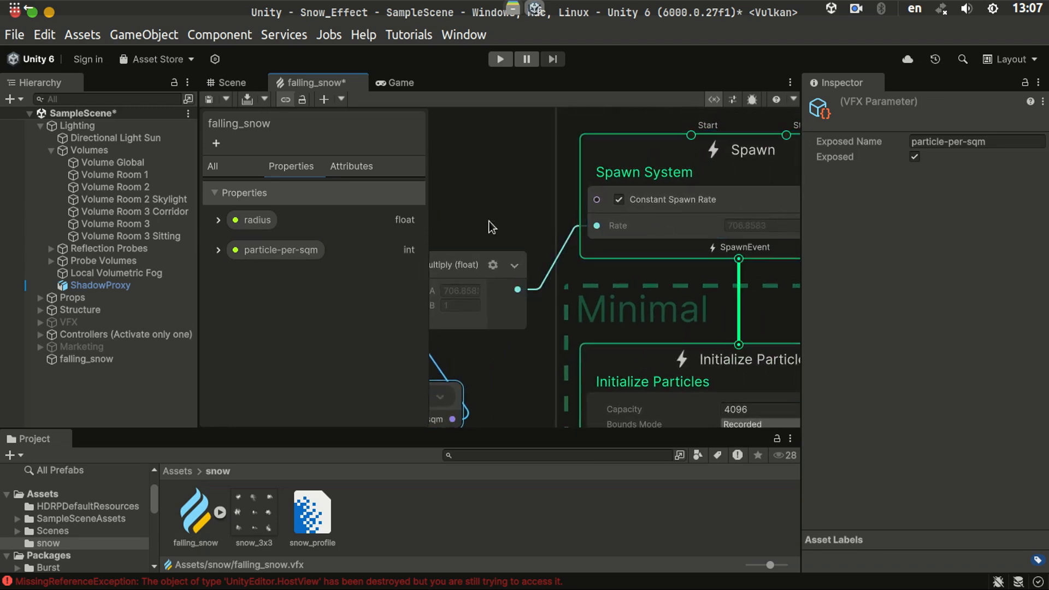
- Duplicate the falling_snow effect object in the scene
scroll(536, 202, up, 2)
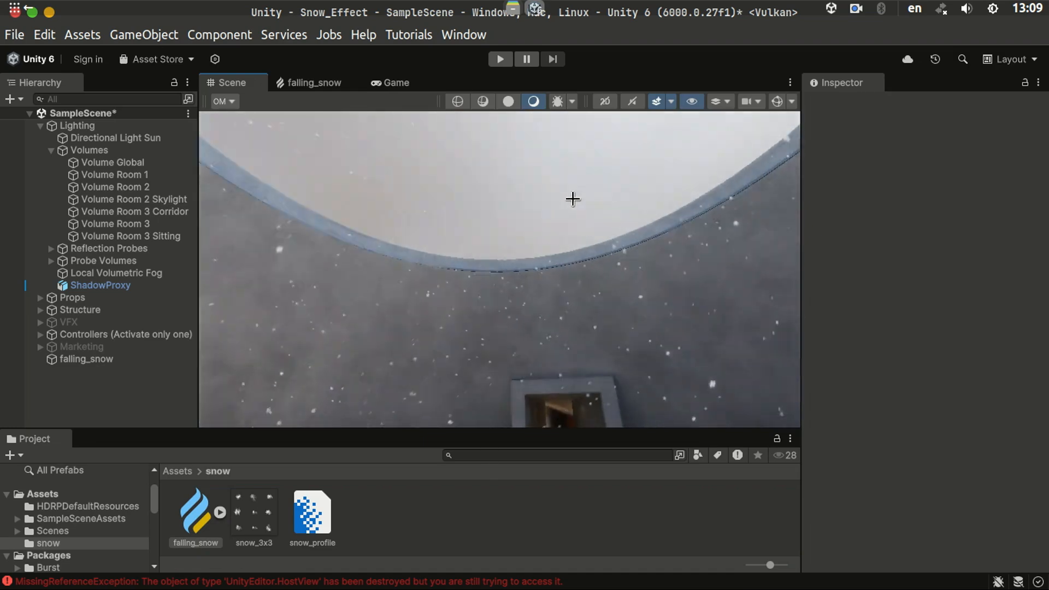
right_drag(573, 199, 570, 341)
click(115, 359)
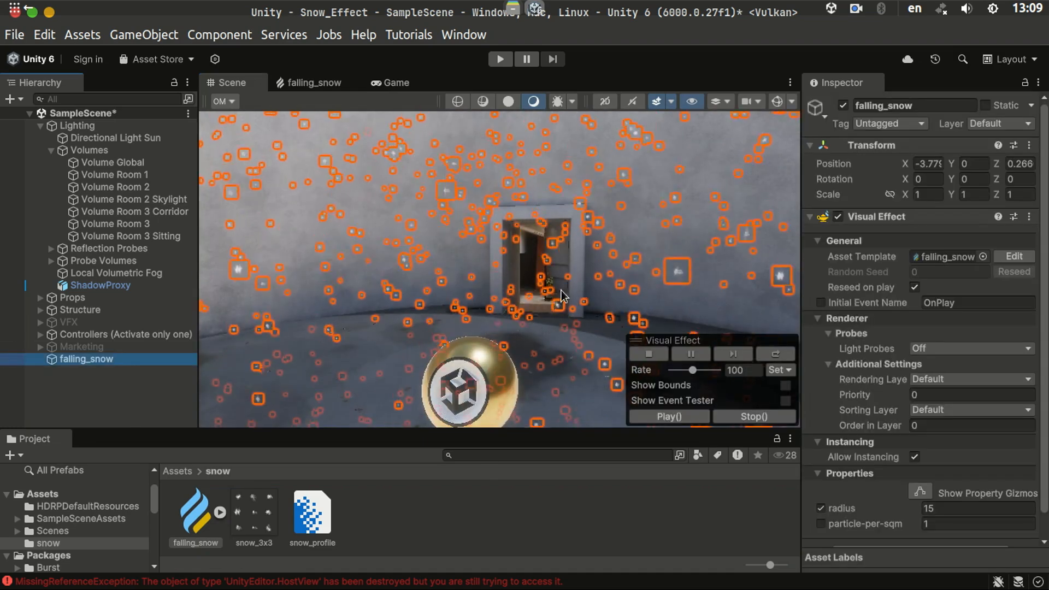
right_drag(553, 300, 481, 399)
scroll(498, 368, down, 4)
click(194, 541)
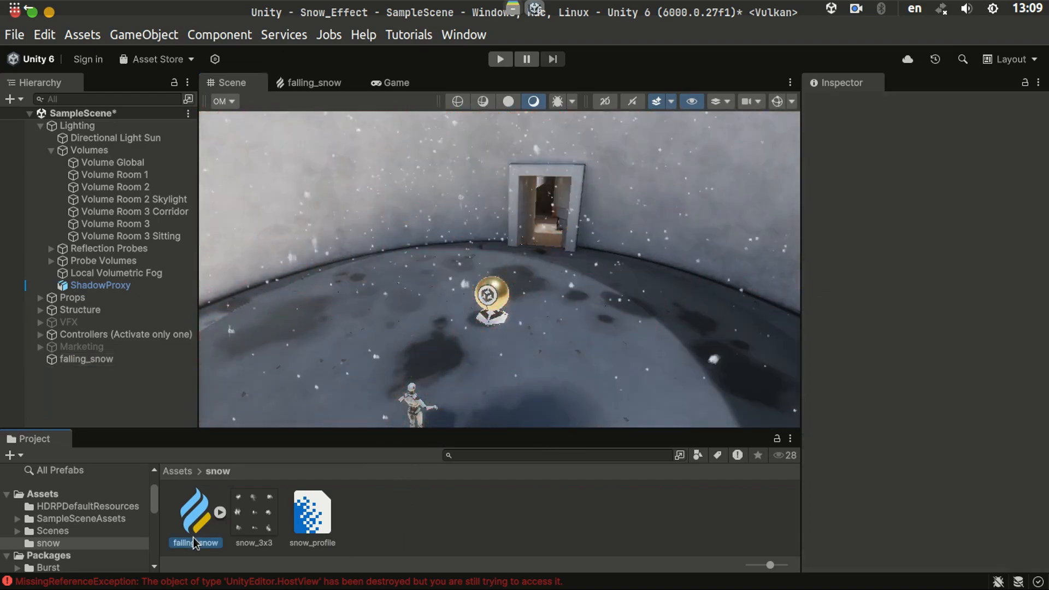
drag(148, 377, 149, 376)
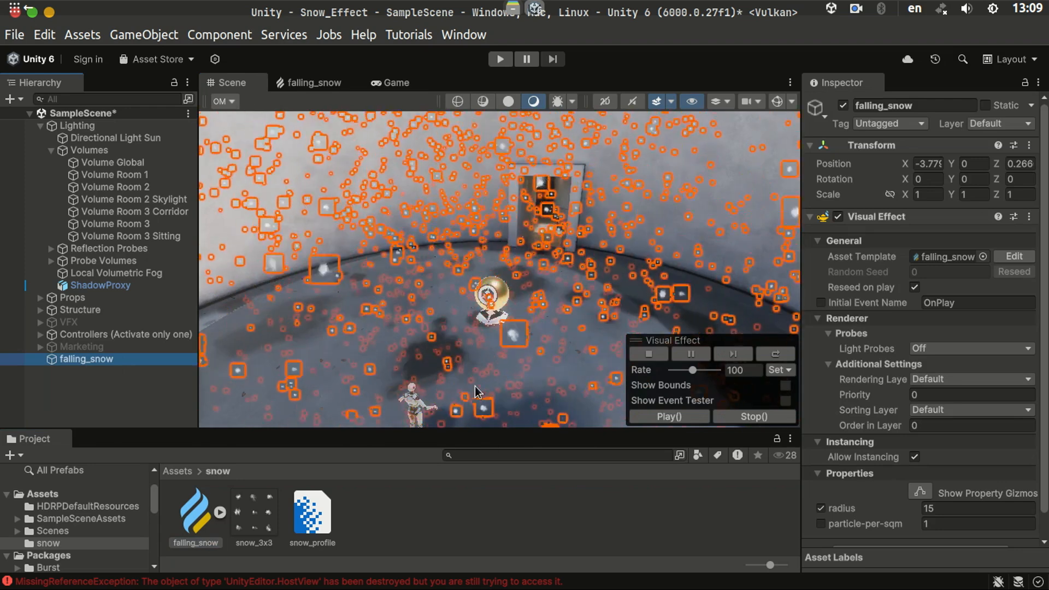
right_drag(494, 251, 496, 404)
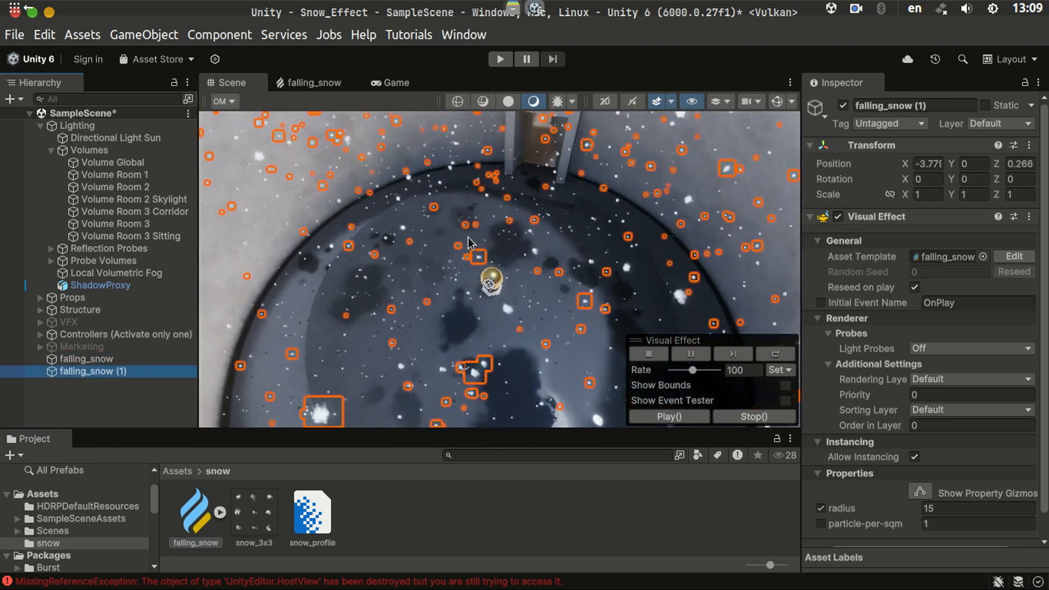
middle_drag(469, 294, 467, 338)
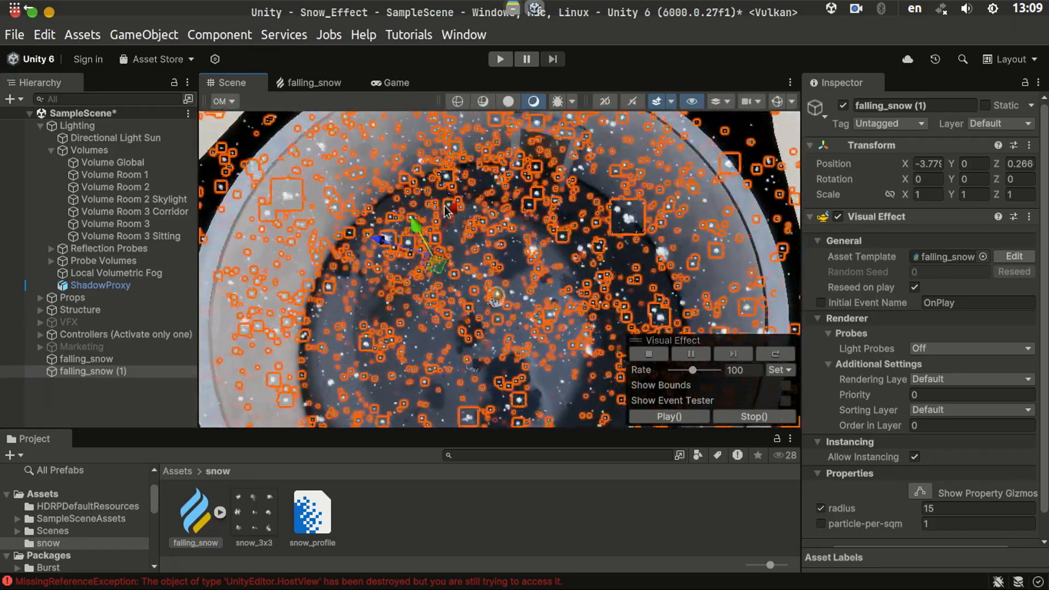
- Move the duplicated snow effect out of the round room along X to about 24.46
drag(449, 207, 539, 74)
right_drag(527, 232, 582, 331)
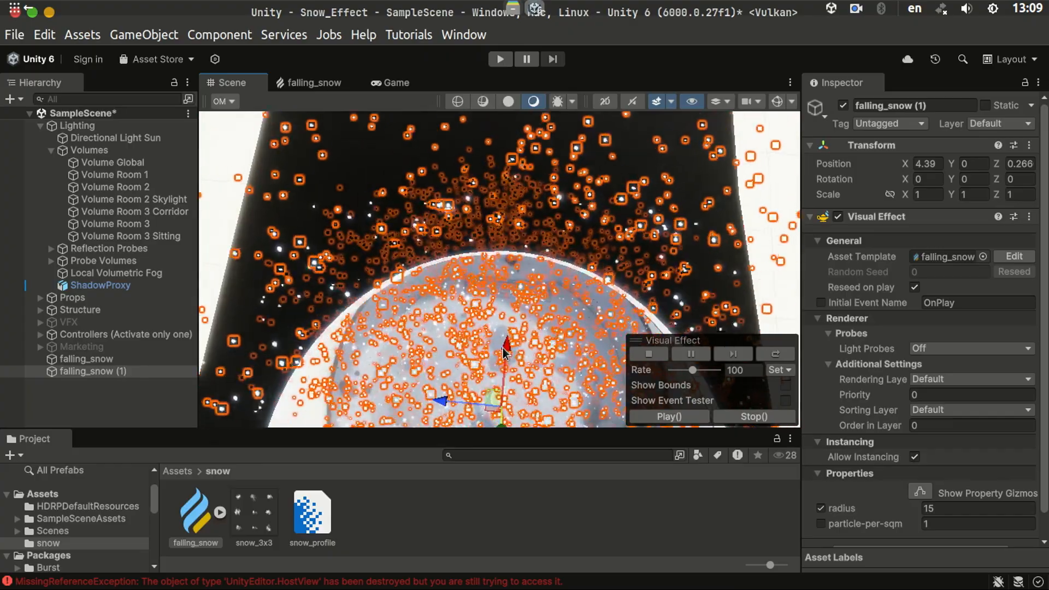
drag(506, 346, 520, 131)
right_drag(557, 235, 570, 270)
middle_drag(570, 270, 571, 404)
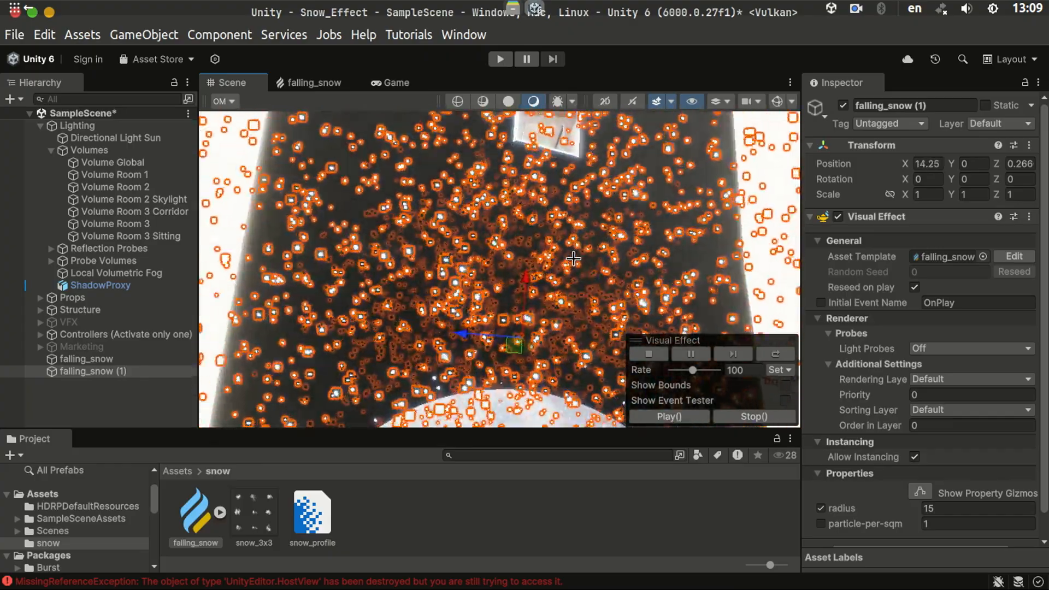
drag(523, 289, 566, 47)
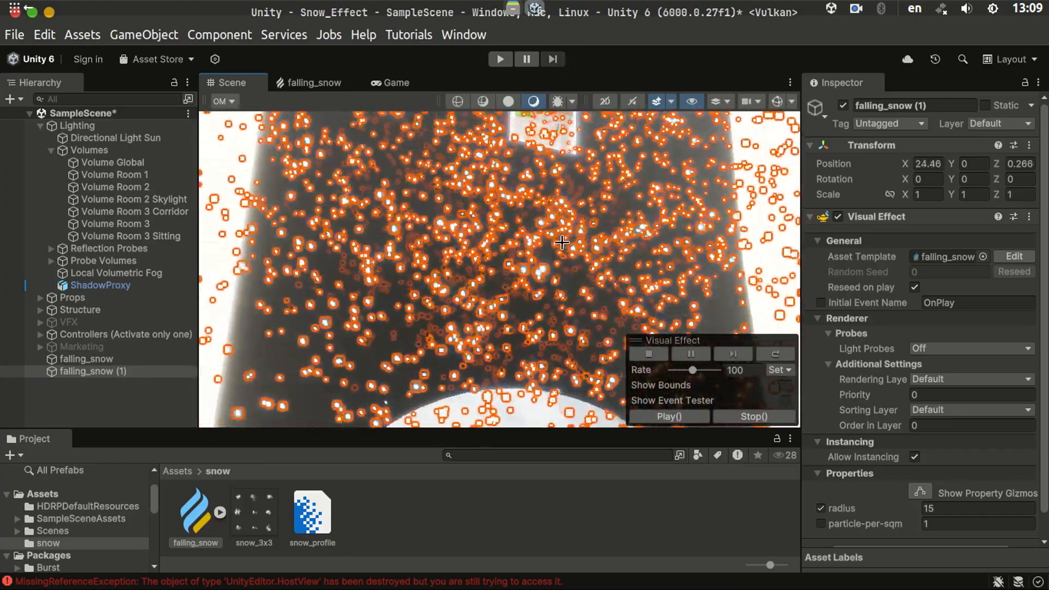
right_drag(580, 229, 588, 253)
middle_drag(588, 252, 590, 304)
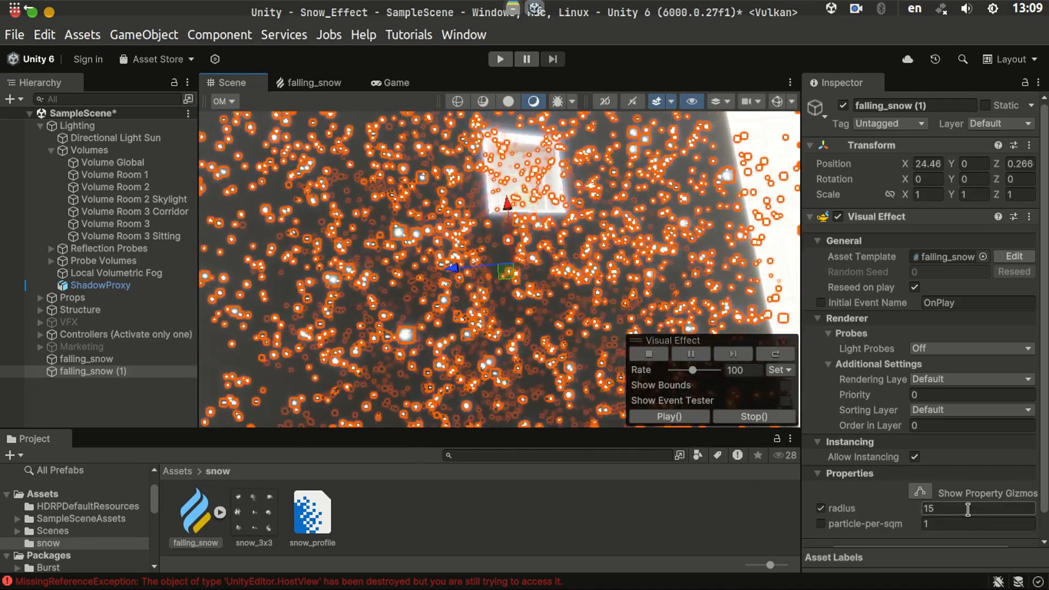
- Set the duplicated snow effect's radius to 2
click(942, 508)
text(2)
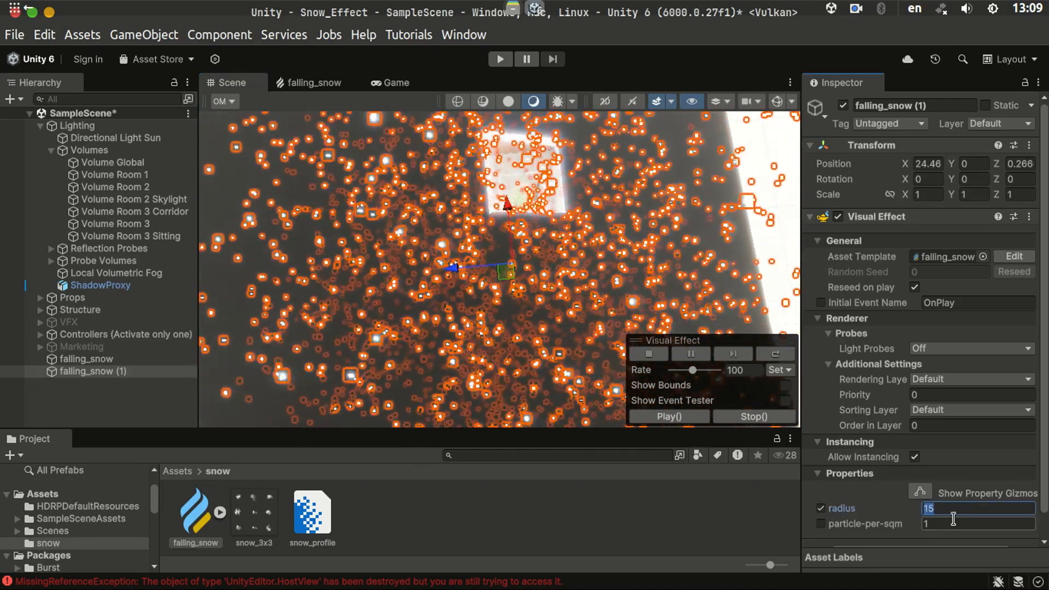
click(667, 355)
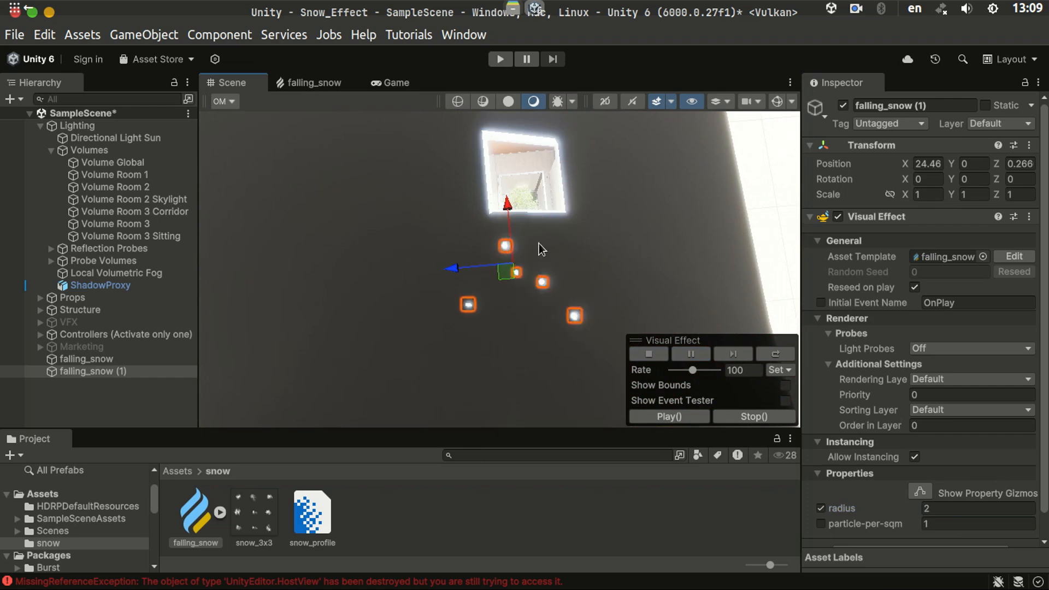
right_drag(547, 292, 530, 302)
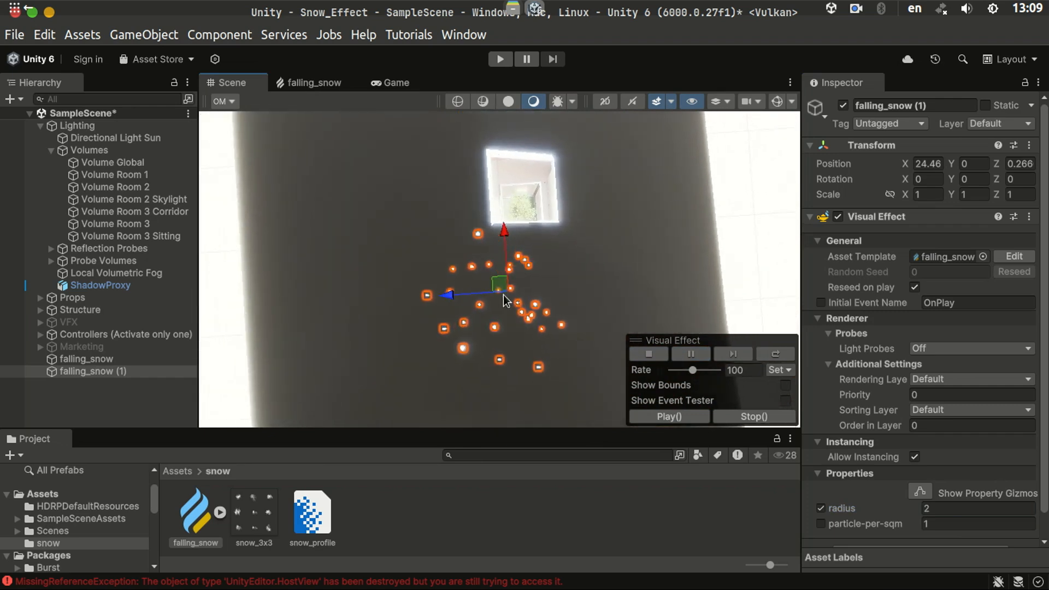
- Shift the duplicated snow effect horizontally to about X 34.39, Z -1.76, and deselect it
alt+drag(530, 280, 621, 174)
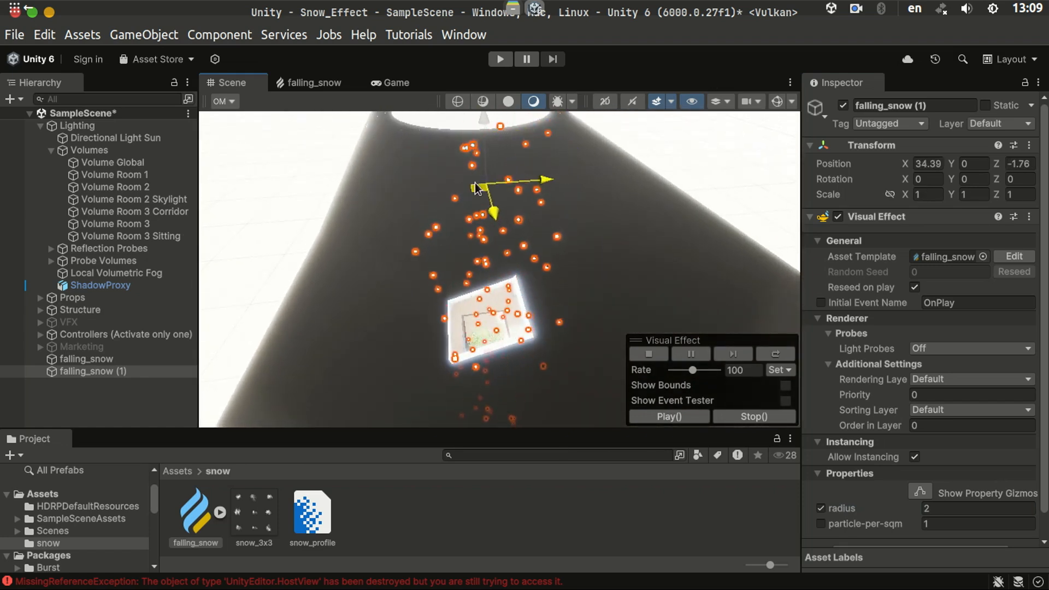
right_drag(508, 377, 156, 287)
key(w)
click(94, 403)
right_drag(492, 325, 421, 335)
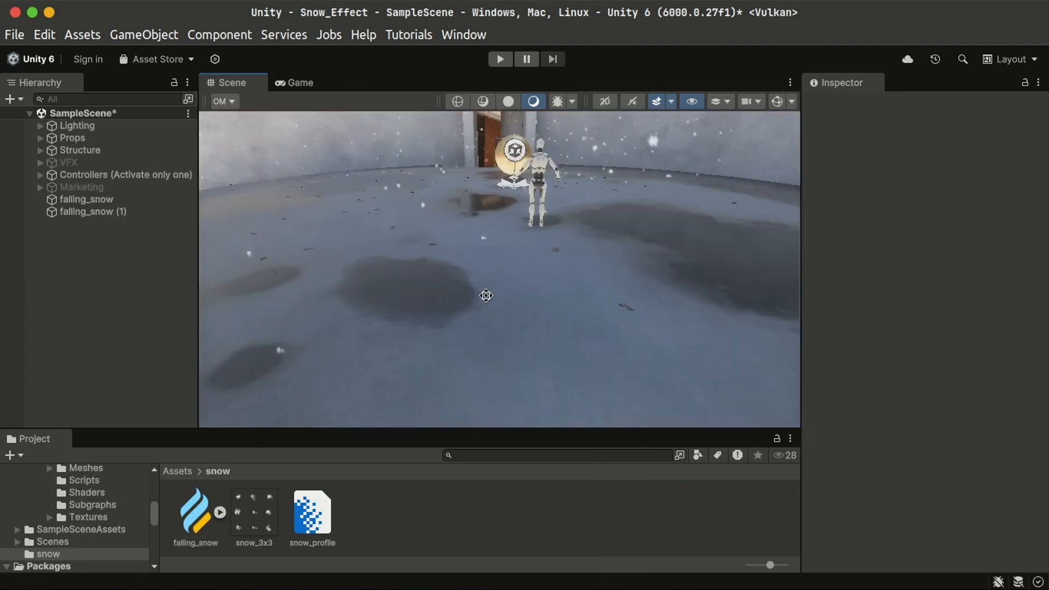
- Add a 3D plane object to the scene inside the round room
right_drag(485, 296, 550, 323)
key(w)
key(s)
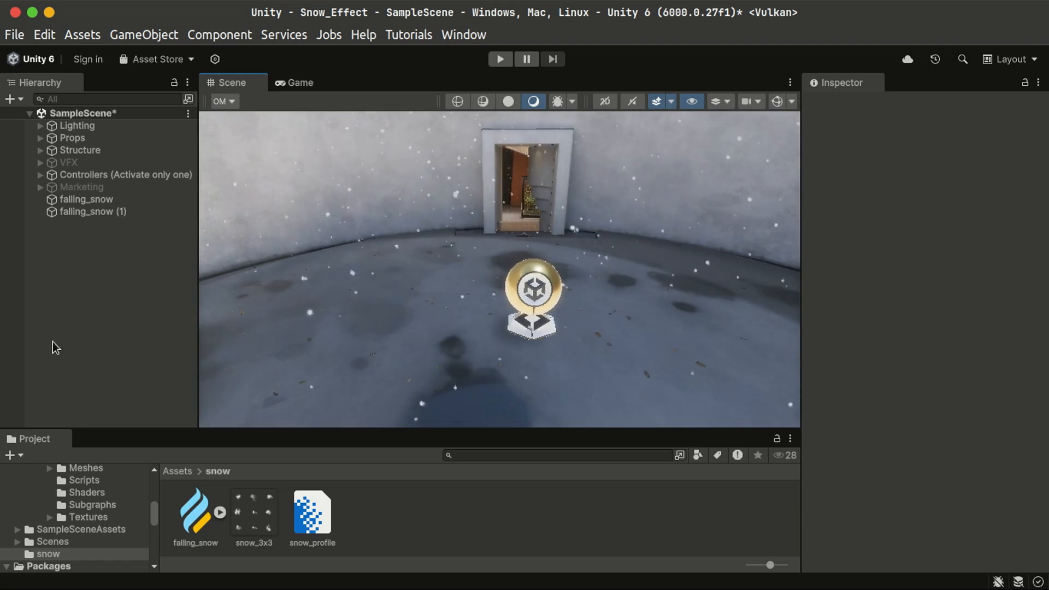
right_click(72, 293)
mouse_move(134, 393)
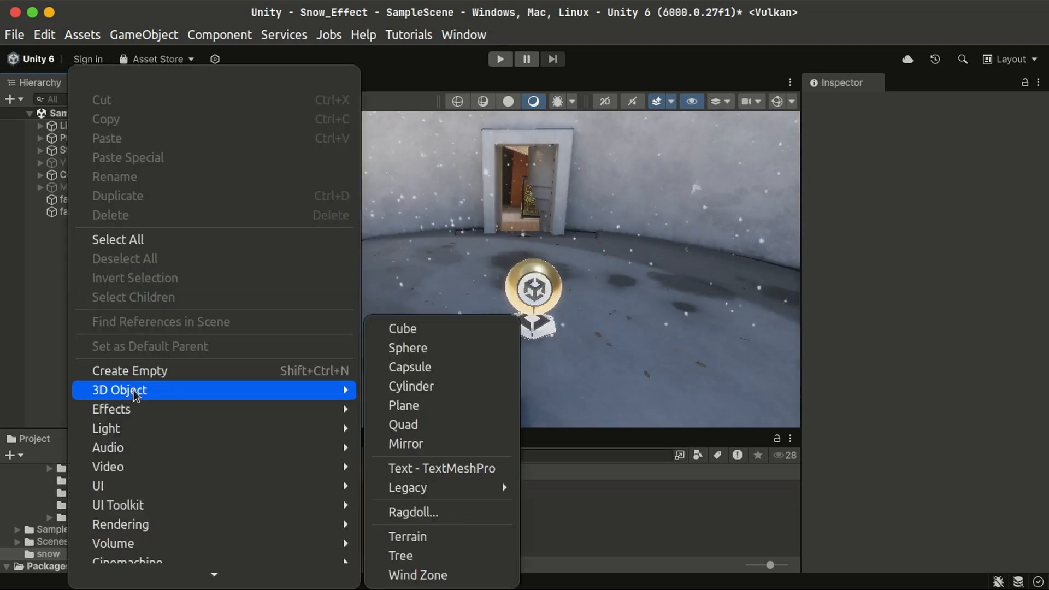
click(453, 409)
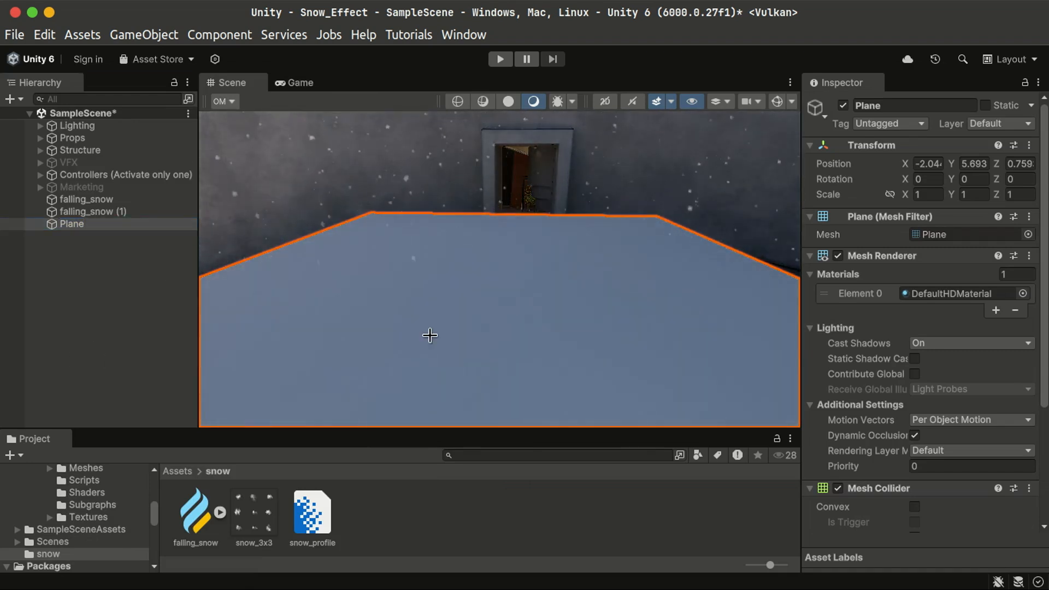
- Lower the plane to about Y 3.27 and shift it to about X -4.32, Z 0.61 beneath the mannequin
right_drag(450, 304, 436, 289)
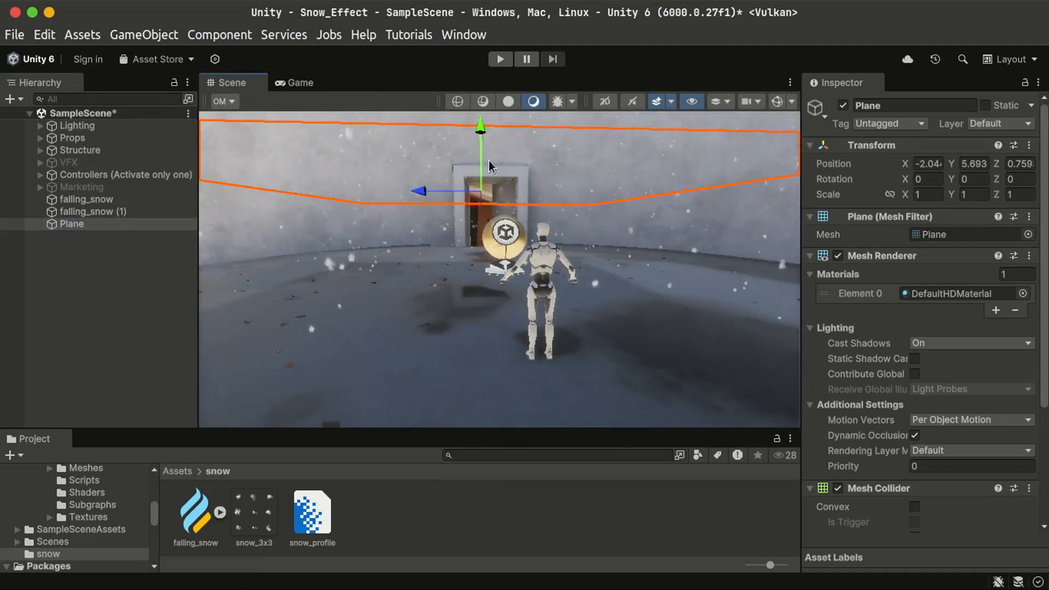
drag(481, 156, 488, 221)
drag(490, 244, 487, 239)
alt+drag(489, 329, 461, 389)
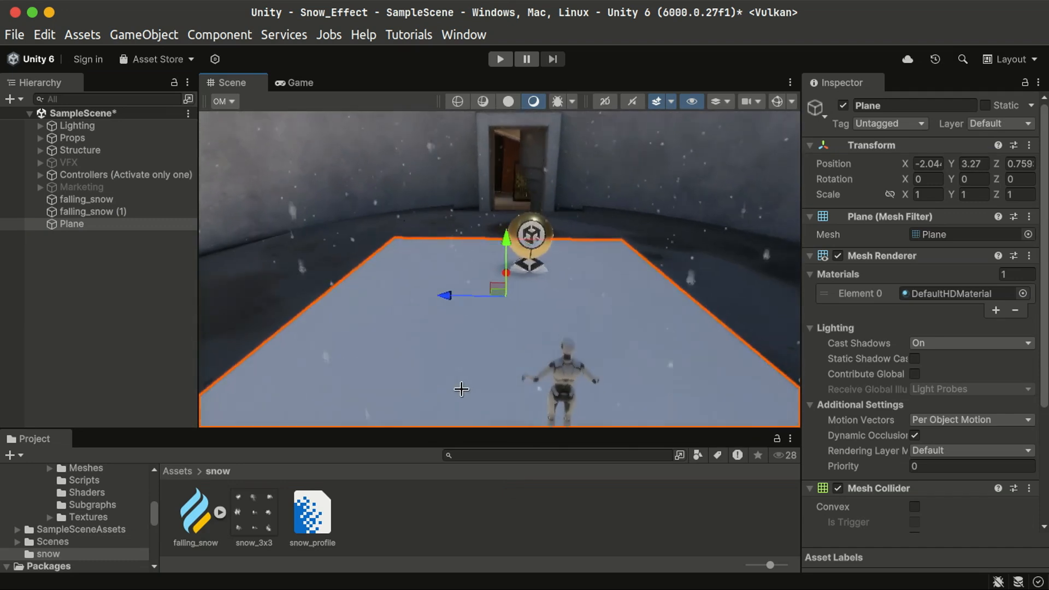
drag(497, 304, 498, 324)
drag(497, 323, 503, 358)
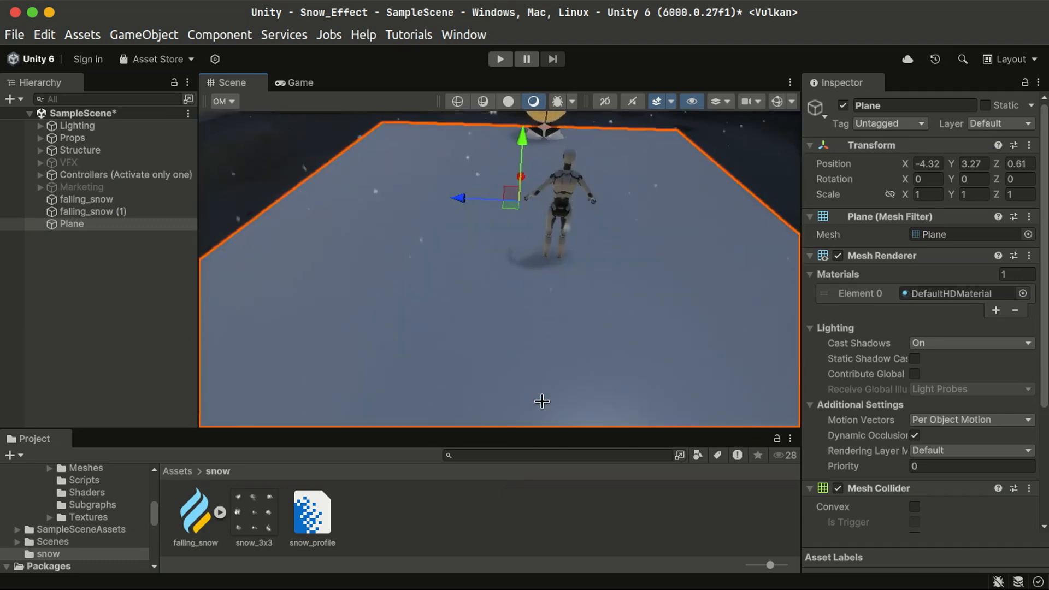
alt+drag(542, 402, 525, 448)
- Create a folder named snow_surface inside the snow assets folder and open it
click(407, 537)
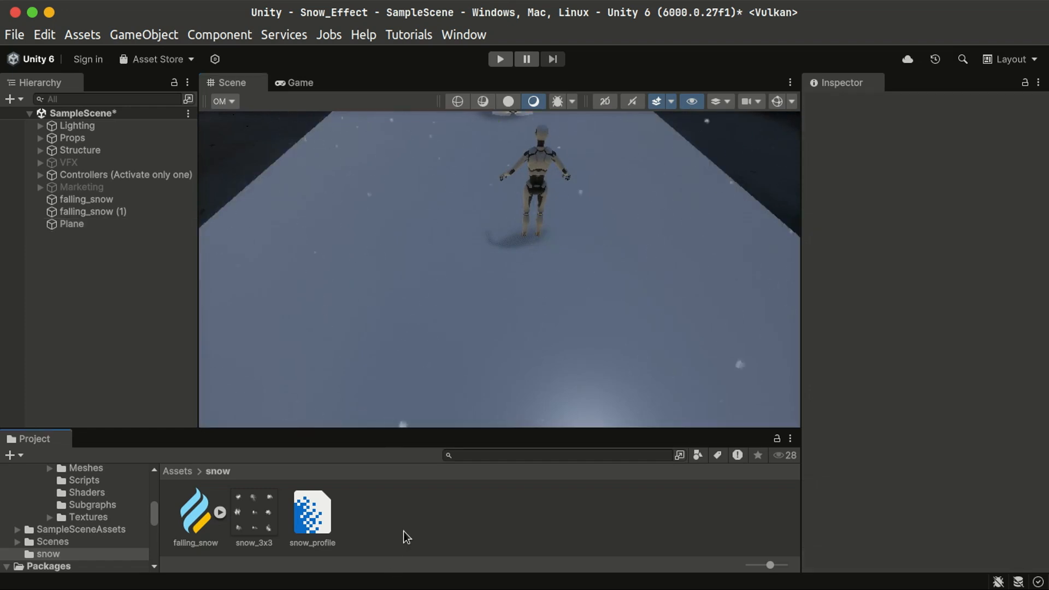
key(super+shift+n)
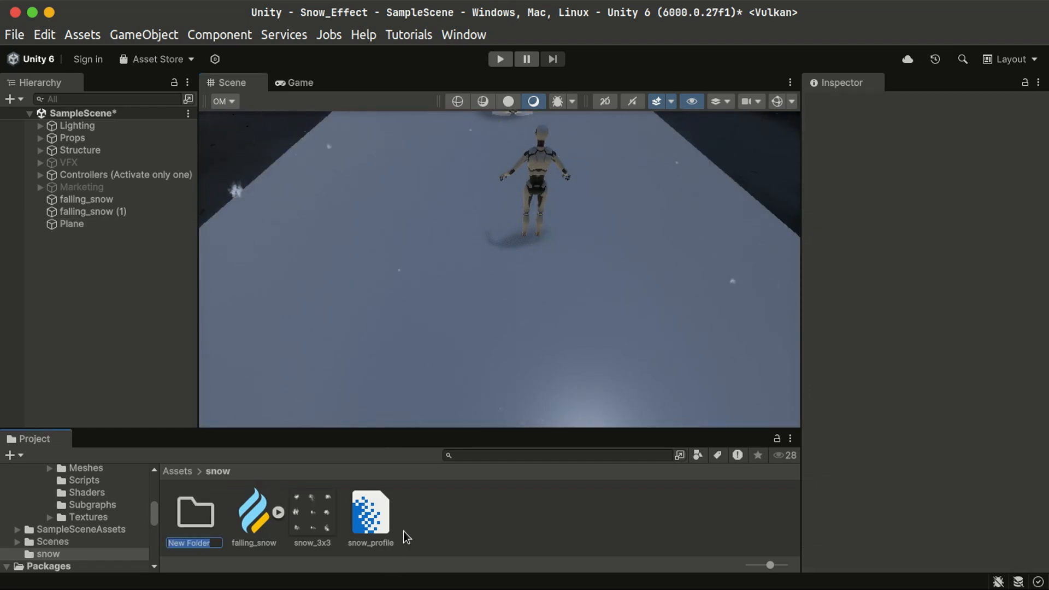
text(snow_surface)
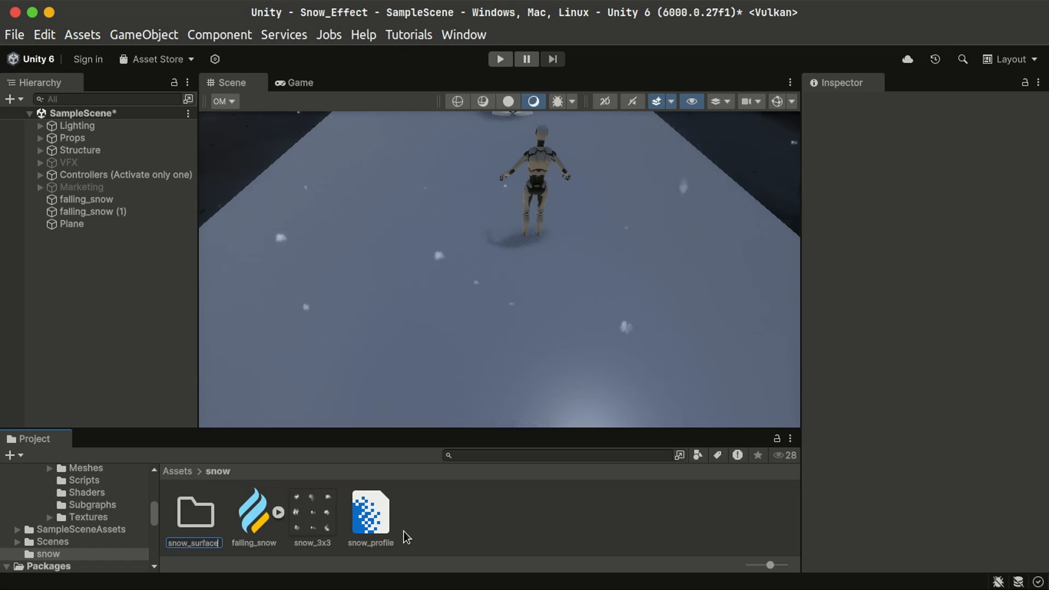
key(Return)
key(Return)
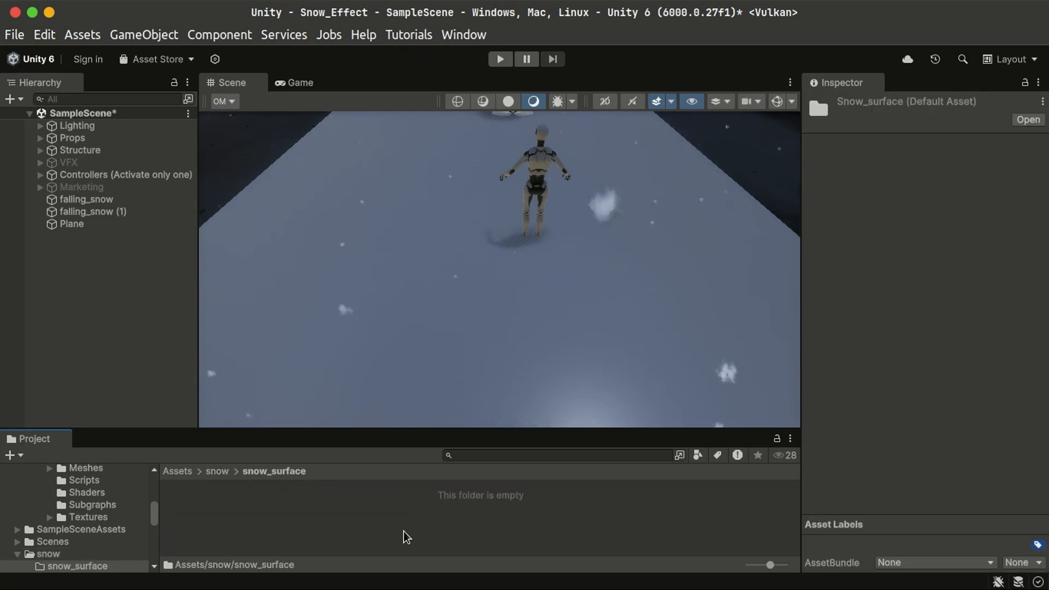
- Switch to the file manager and import the Snow010A AO_Smoothness, Color, Displacement and NormalGL textures into the snow_surface folder
key(alt+Tab)
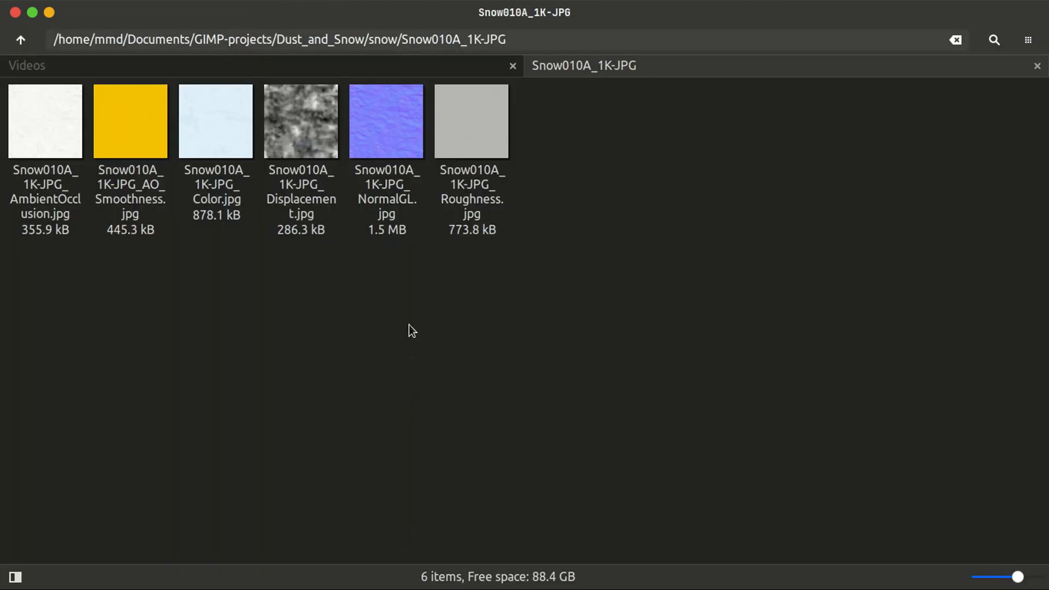
click(382, 149)
ctrl+click(314, 151)
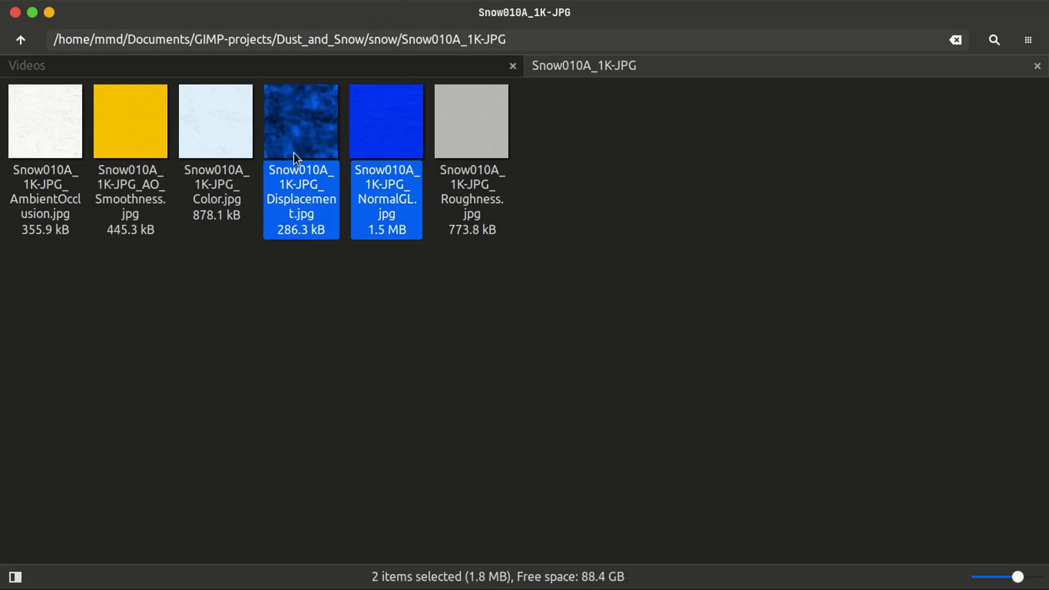
ctrl+click(228, 138)
ctrl+click(137, 148)
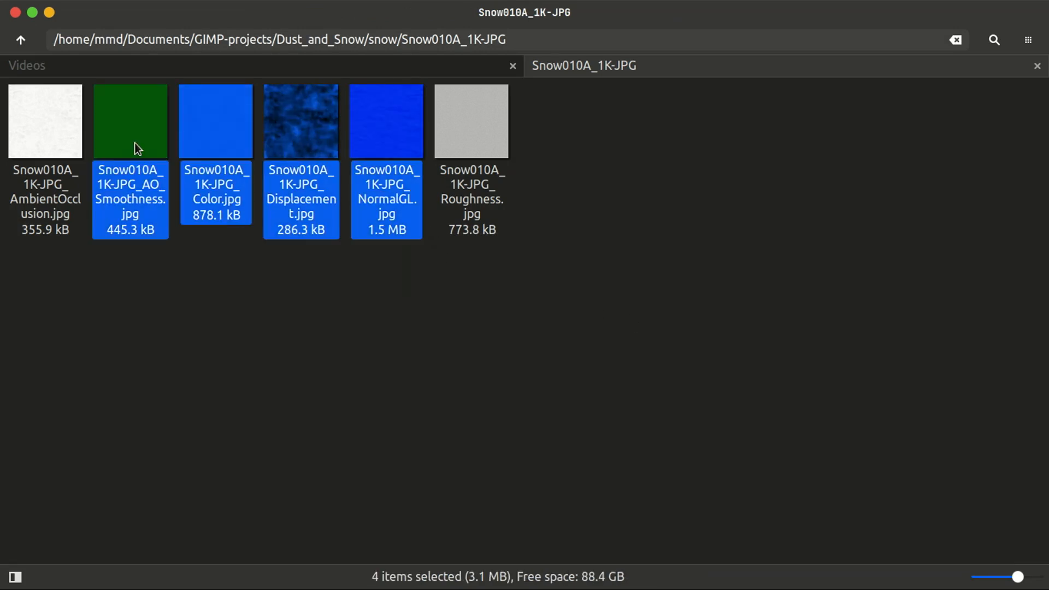
drag(141, 154, 253, 530)
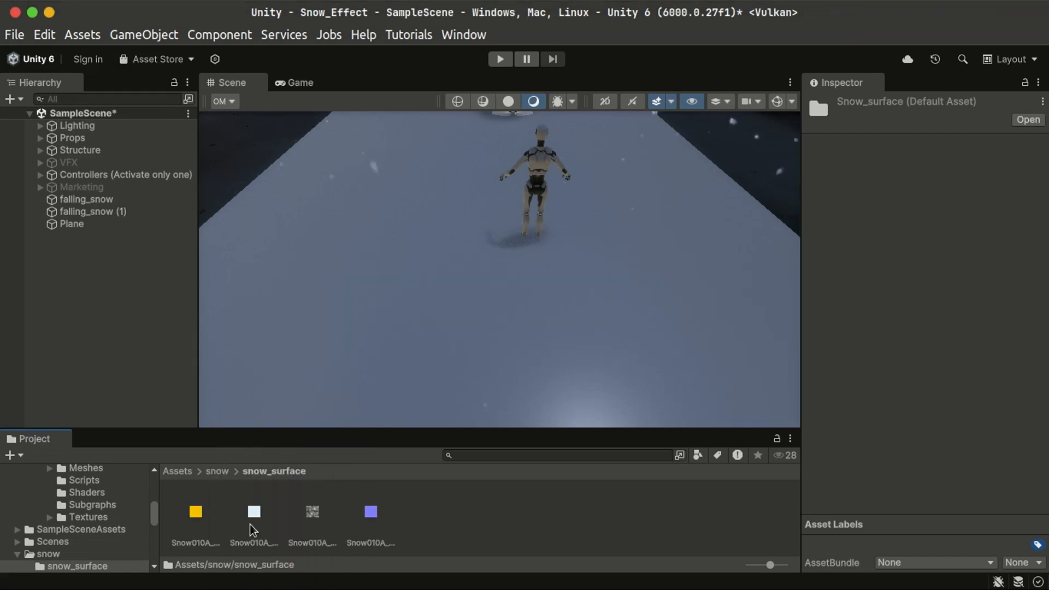
scroll(520, 261, up, 5)
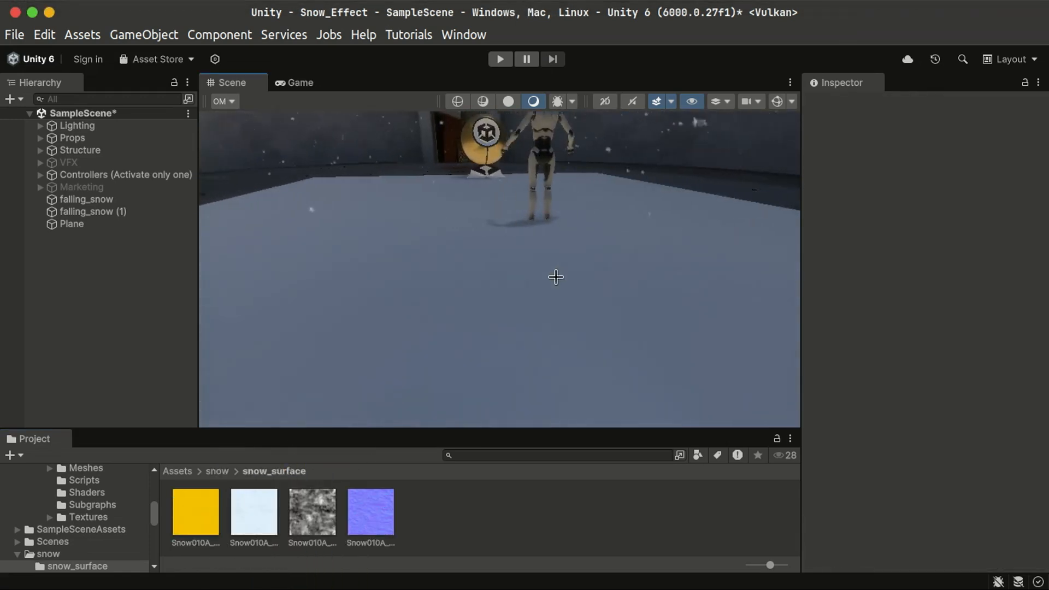
right_drag(533, 288, 562, 299)
right_drag(515, 326, 553, 314)
click(308, 524)
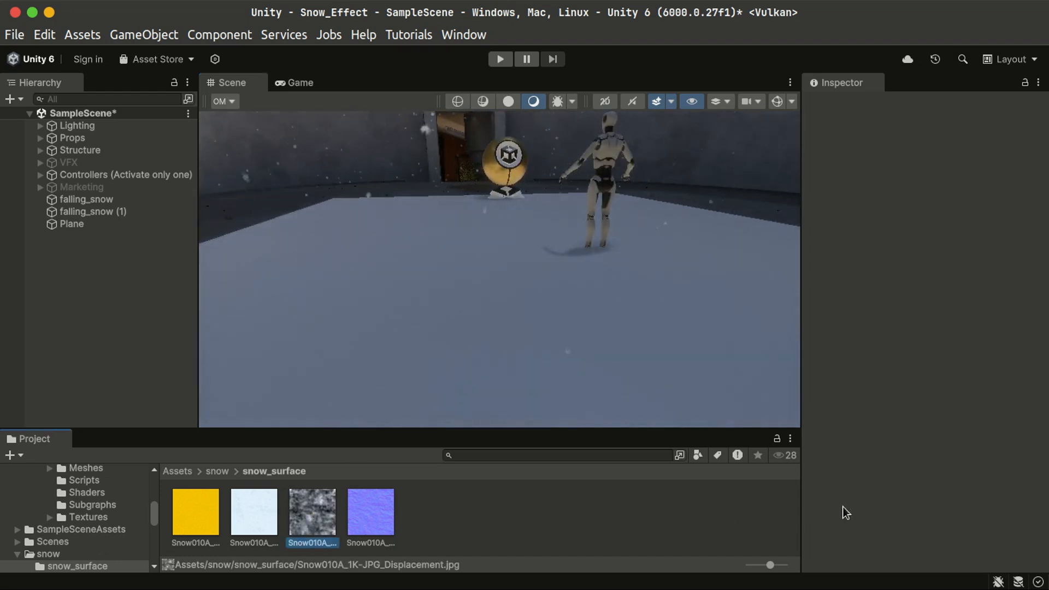
click(541, 524)
right_drag(533, 316, 523, 348)
- Create a material named snow_surface_mat in the snow_surface folder
right_click(444, 539)
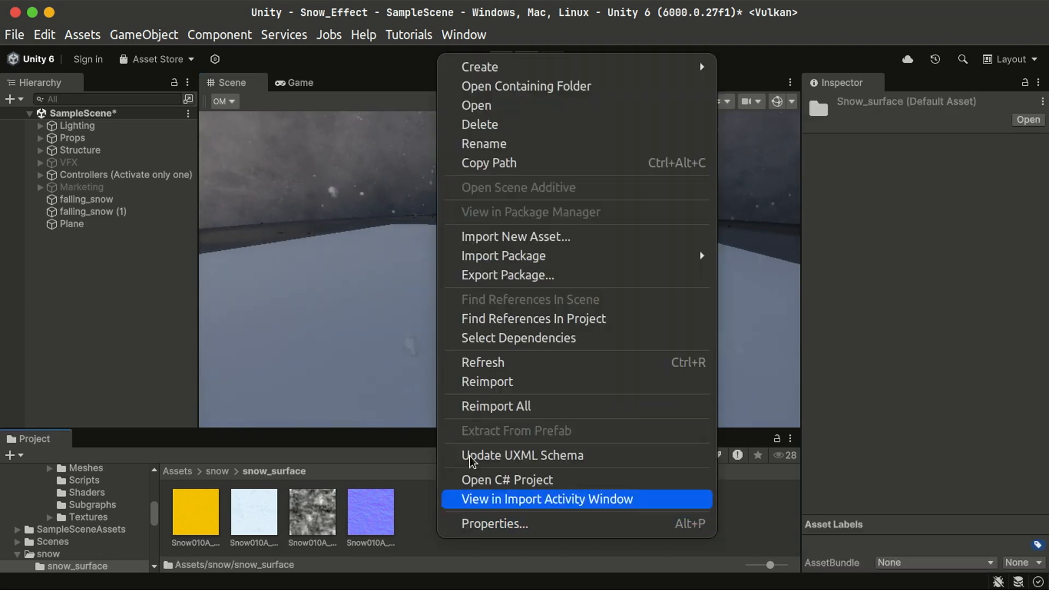
mouse_move(571, 67)
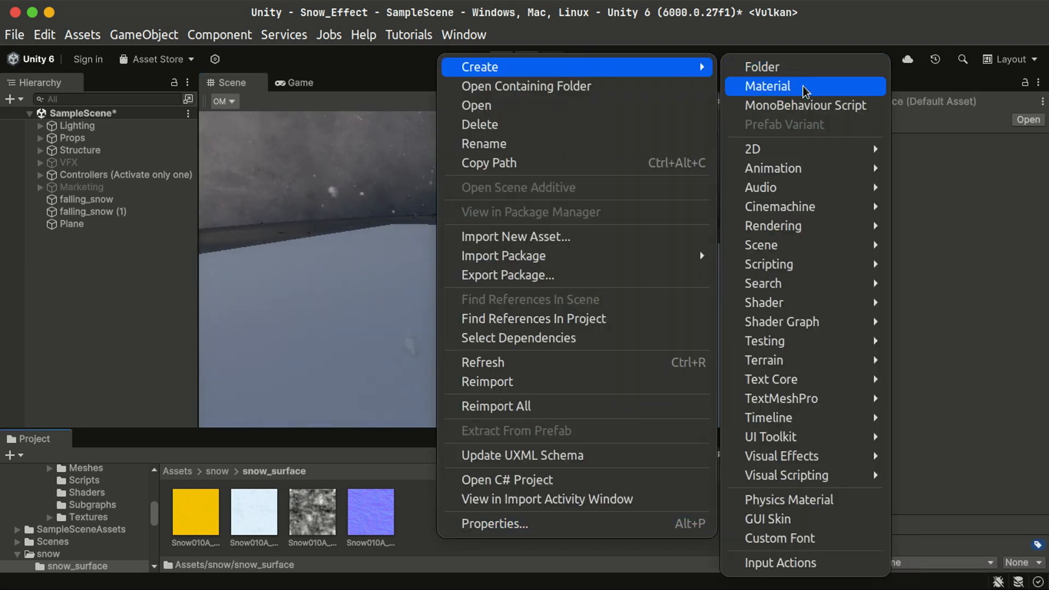
click(744, 87)
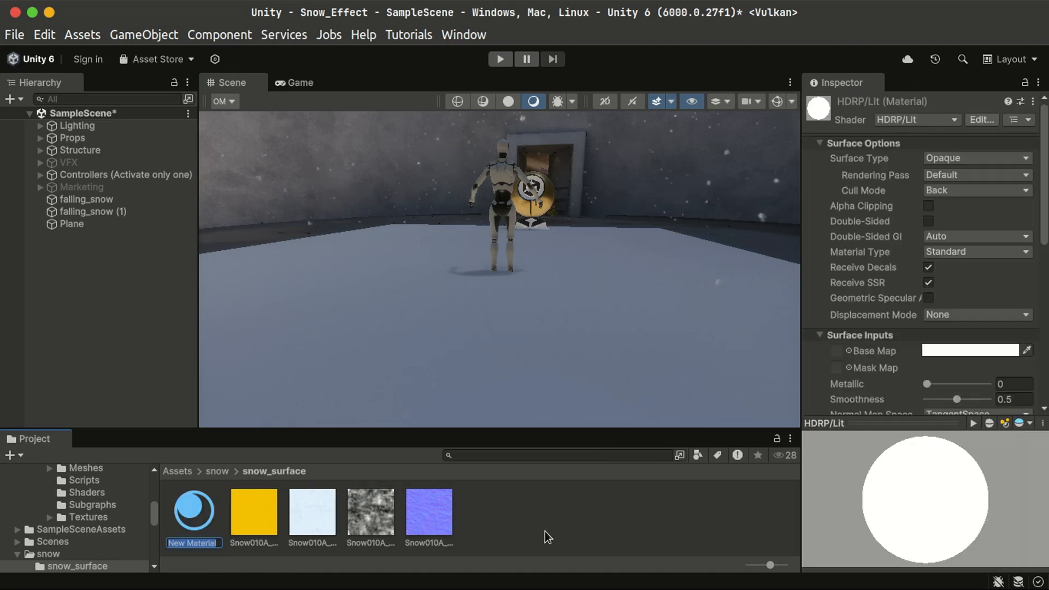
text(snow_surface_mat)
key(Return)
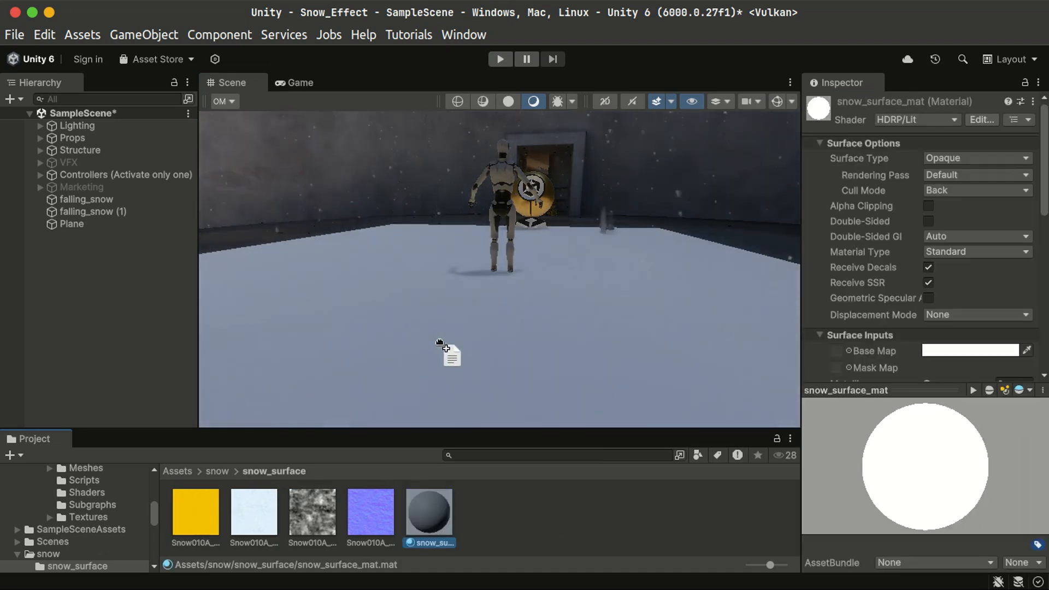
- Assign the Snow010A Color texture as snow_surface_mat's base map and the NormalGL texture as its normal map
right_drag(518, 289, 510, 304)
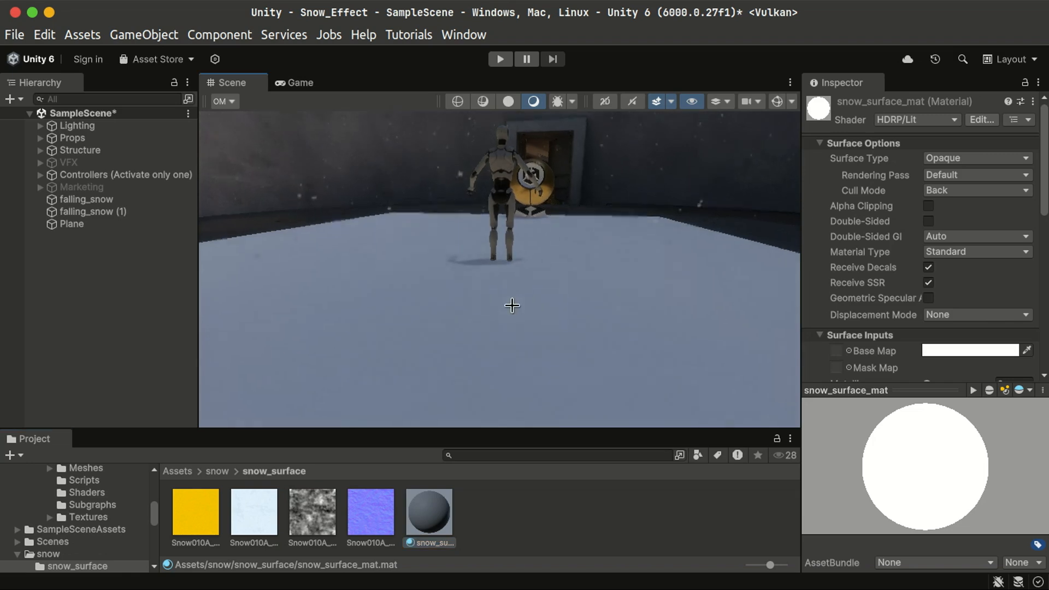
scroll(924, 246, down, 3)
drag(254, 512, 836, 269)
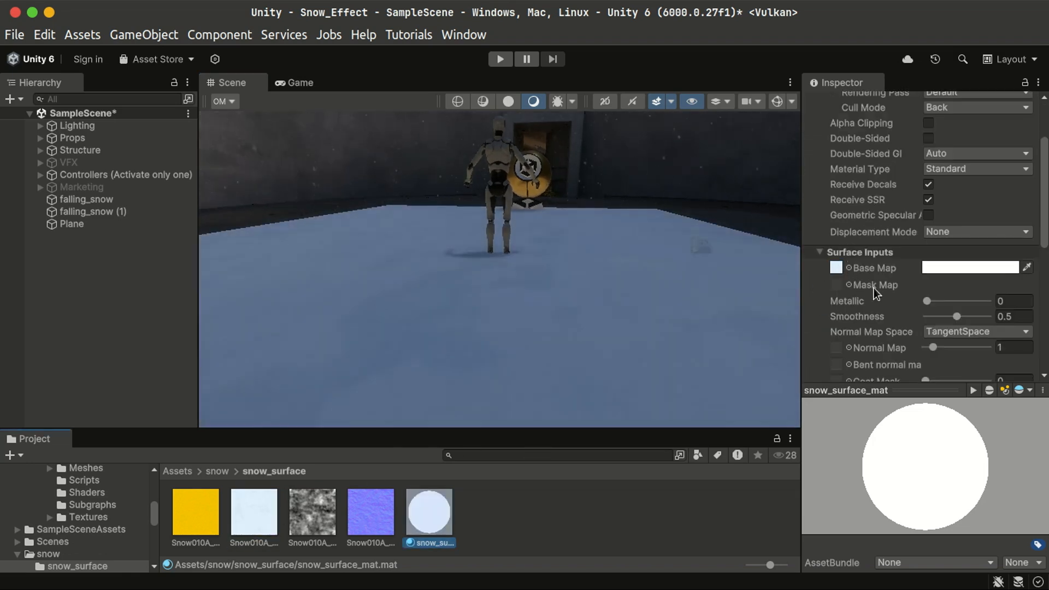
scroll(833, 276, down, 2)
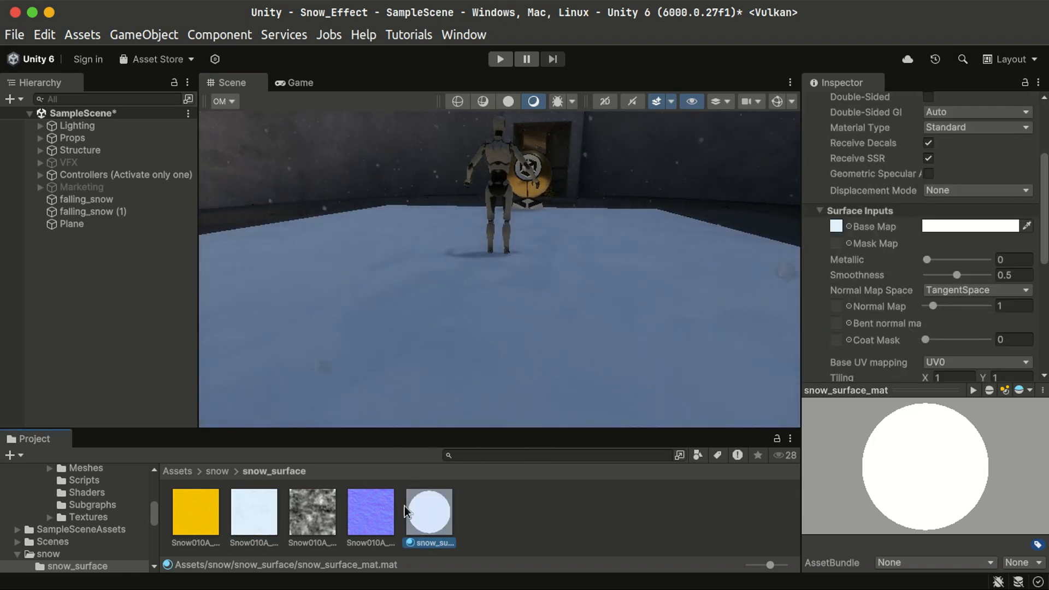
drag(370, 512, 839, 312)
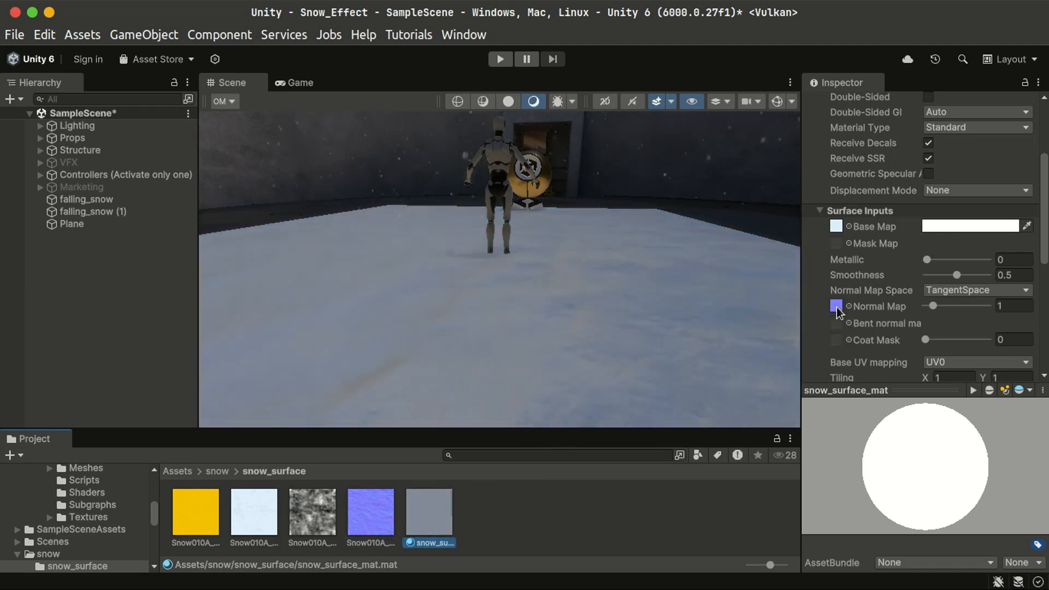
- Change the texture type of the Snow010A NormalGL texture to Normal map
click(370, 520)
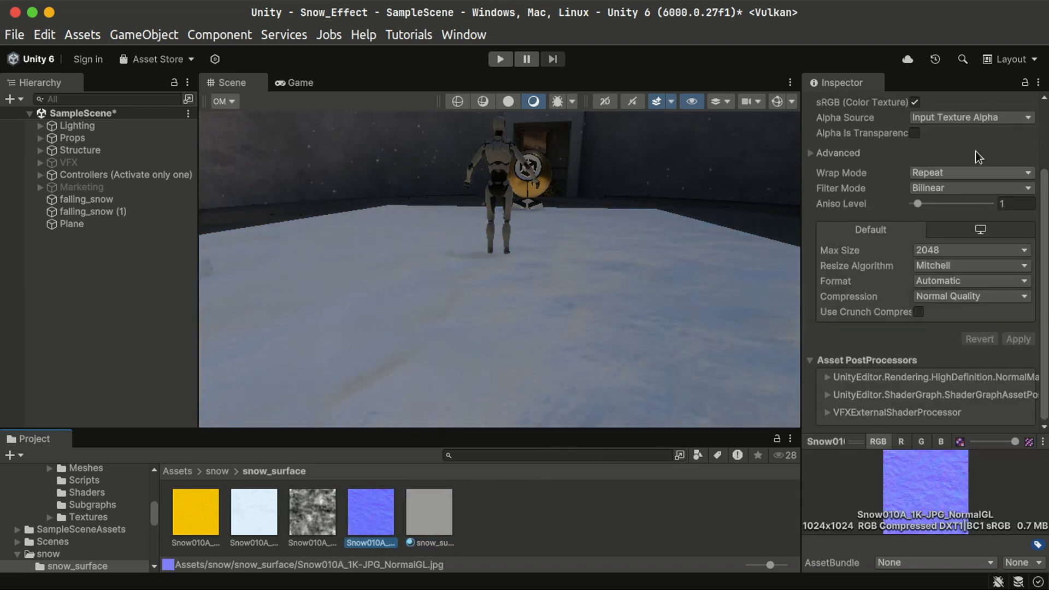
scroll(997, 147, up, 3)
click(986, 151)
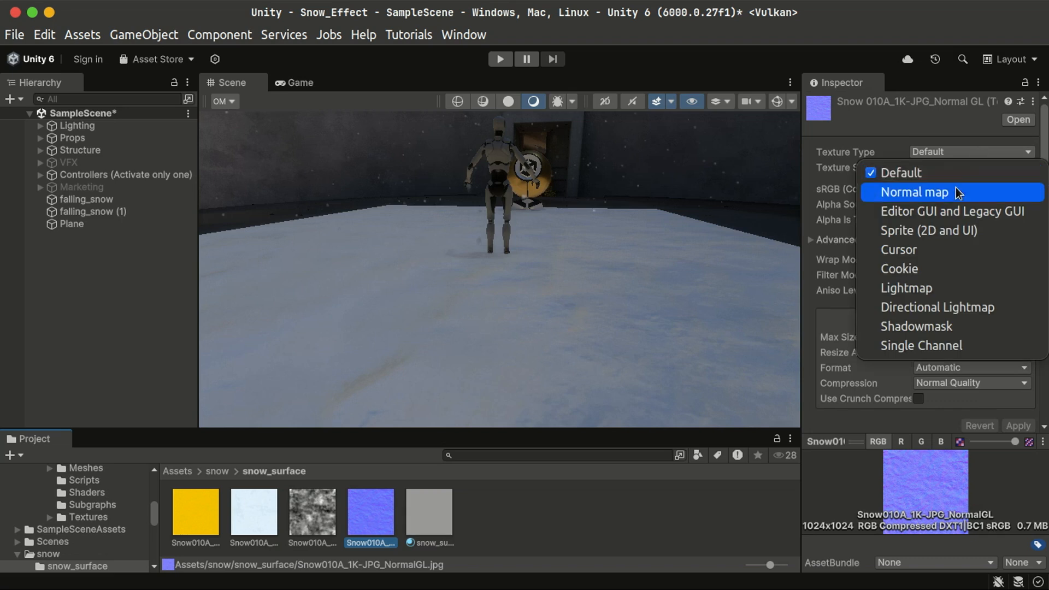
click(899, 194)
click(613, 531)
- Set snow_surface_mat's displacement mode to Pixel displacement and assign the Snow010A Displacement texture as its height map
alt+drag(601, 306, 516, 321)
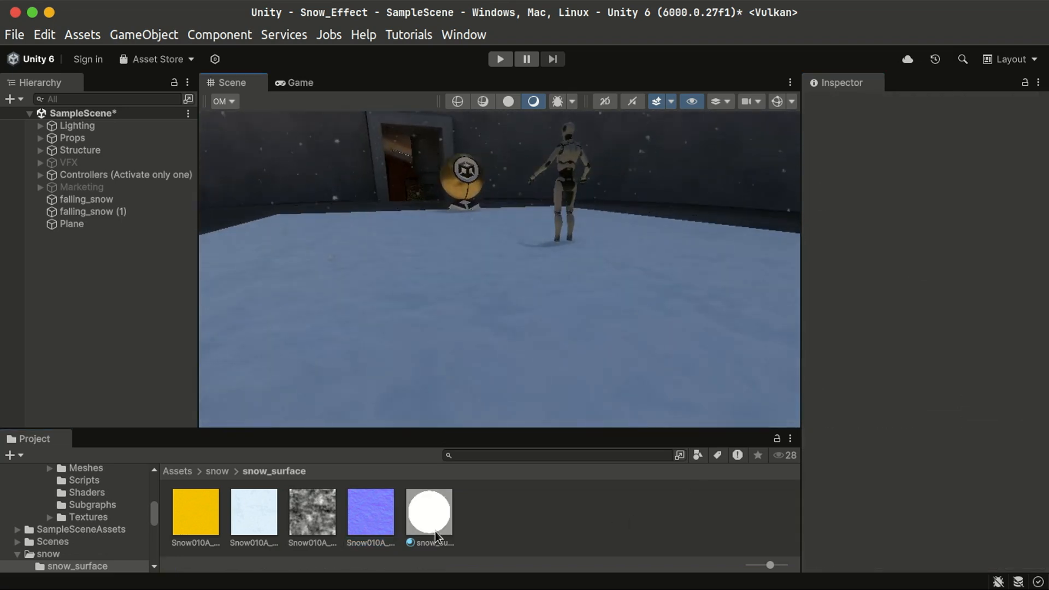
click(429, 512)
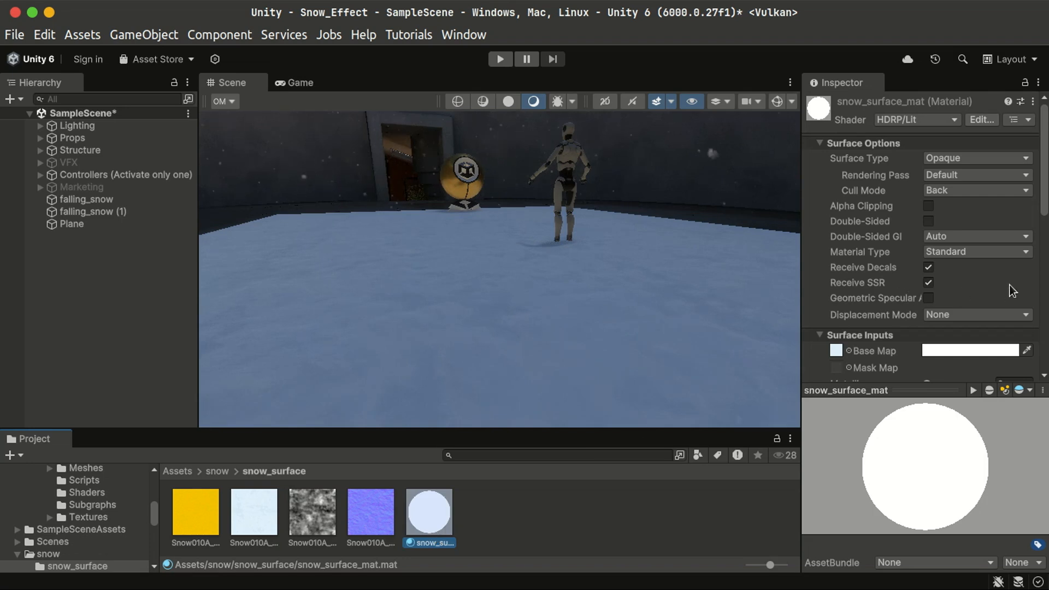
scroll(972, 273, down, 2)
click(952, 233)
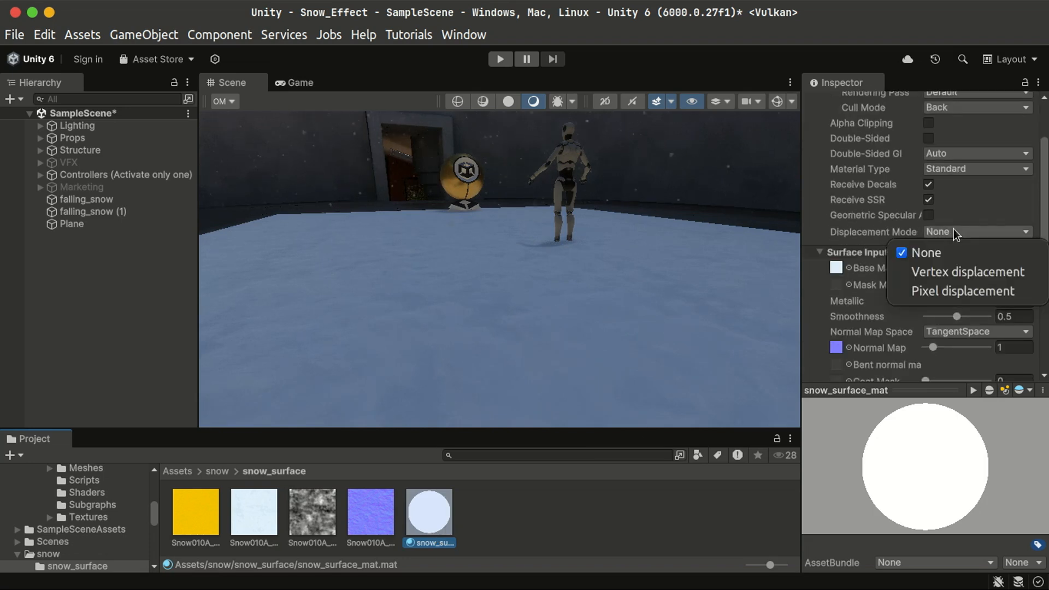
click(980, 291)
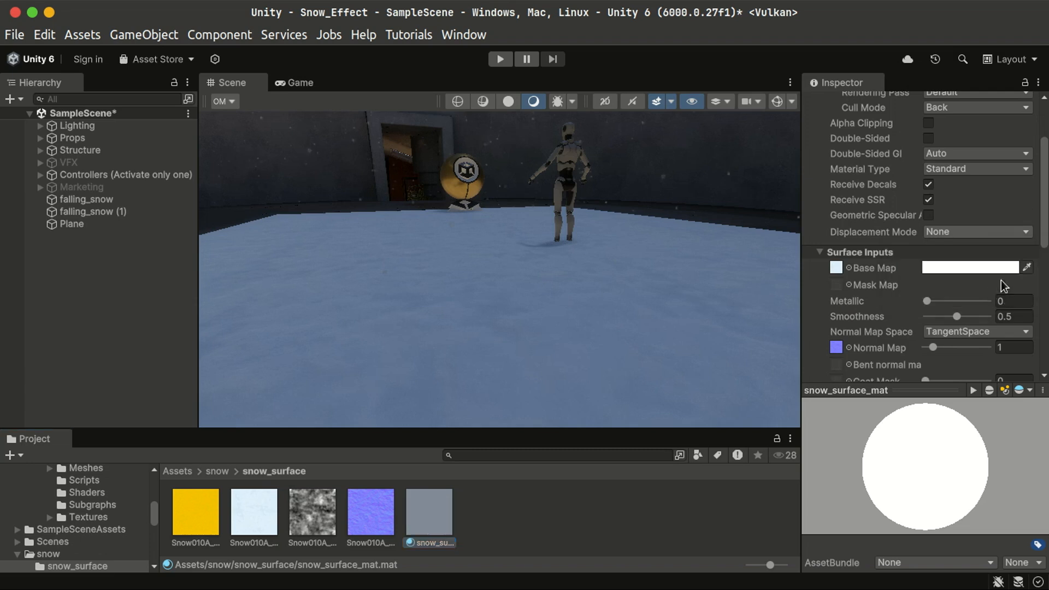
drag(1045, 195, 1044, 305)
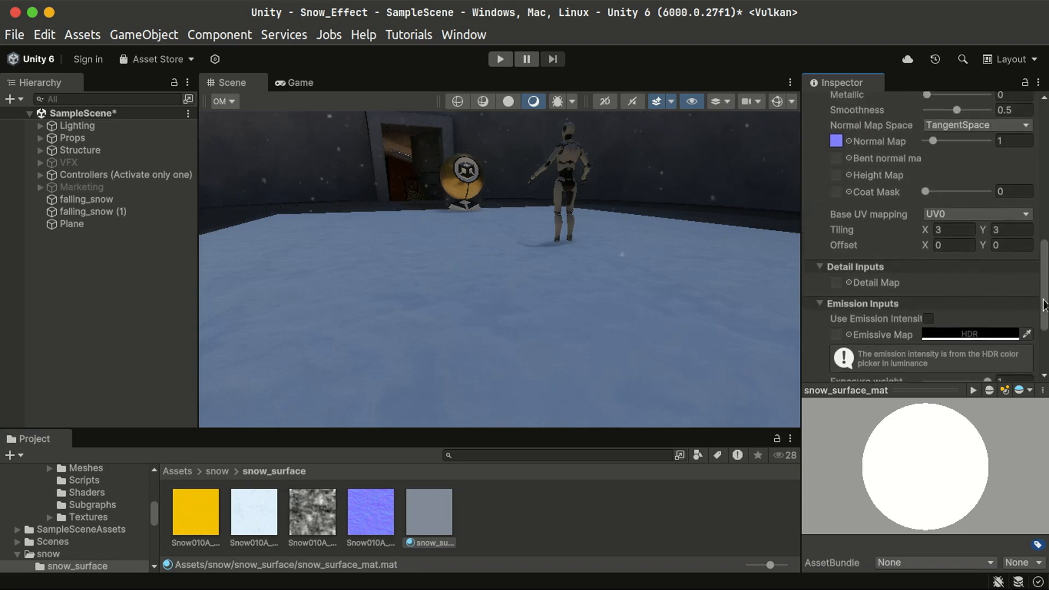
drag(312, 520, 806, 244)
drag(841, 182, 837, 176)
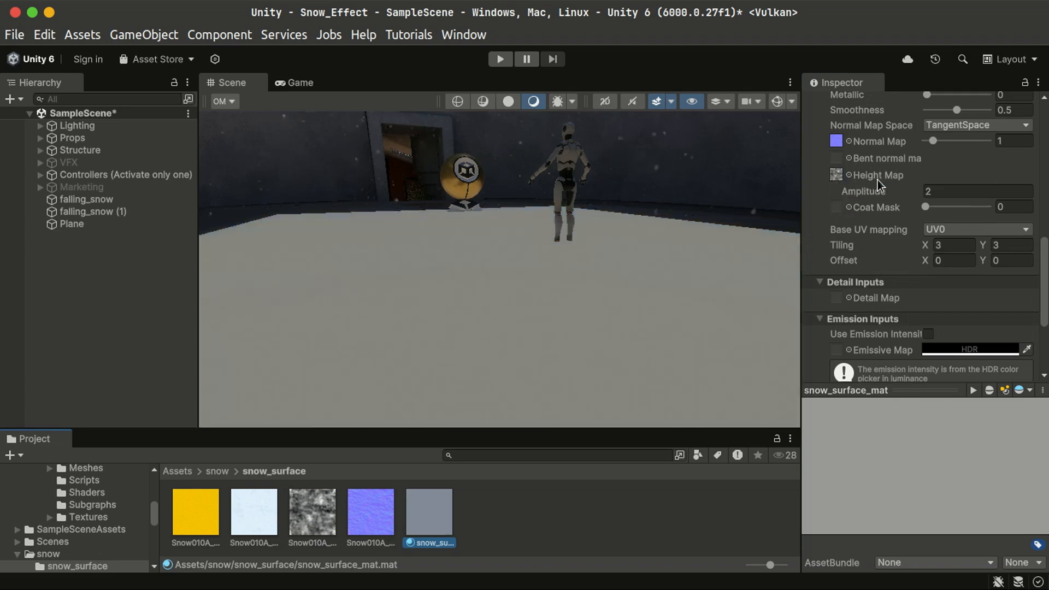
- Add a point light over the snow plane in the scene
alt+drag(547, 257, 519, 295)
right_click(80, 270)
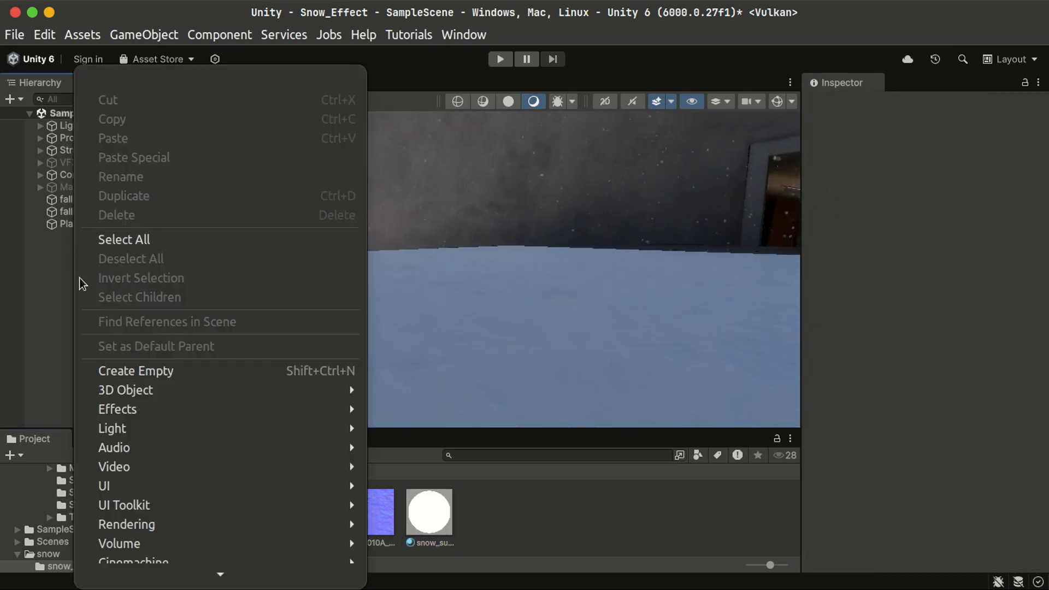
mouse_move(136, 427)
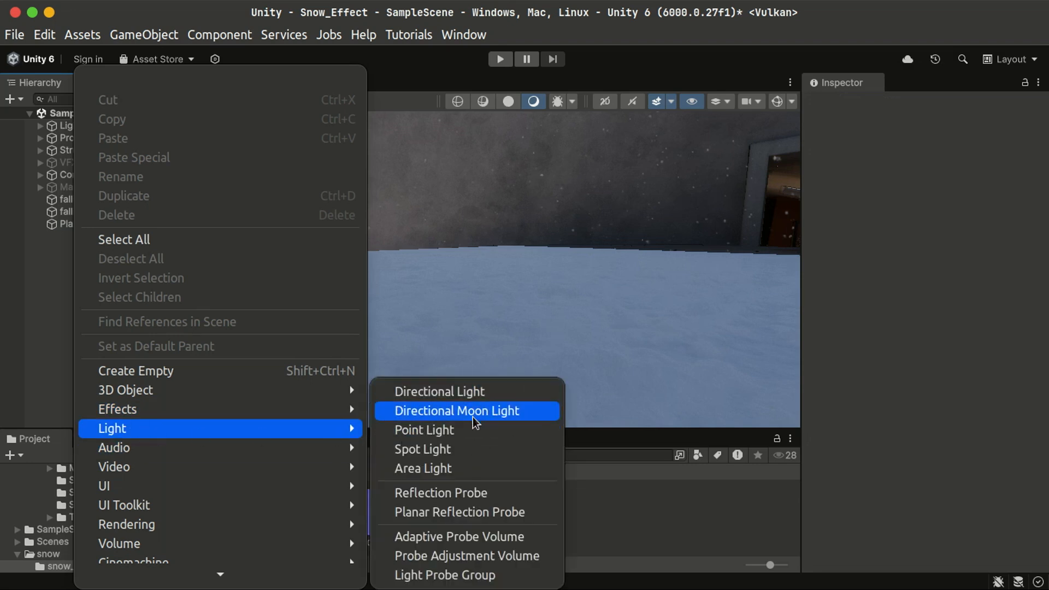
click(463, 436)
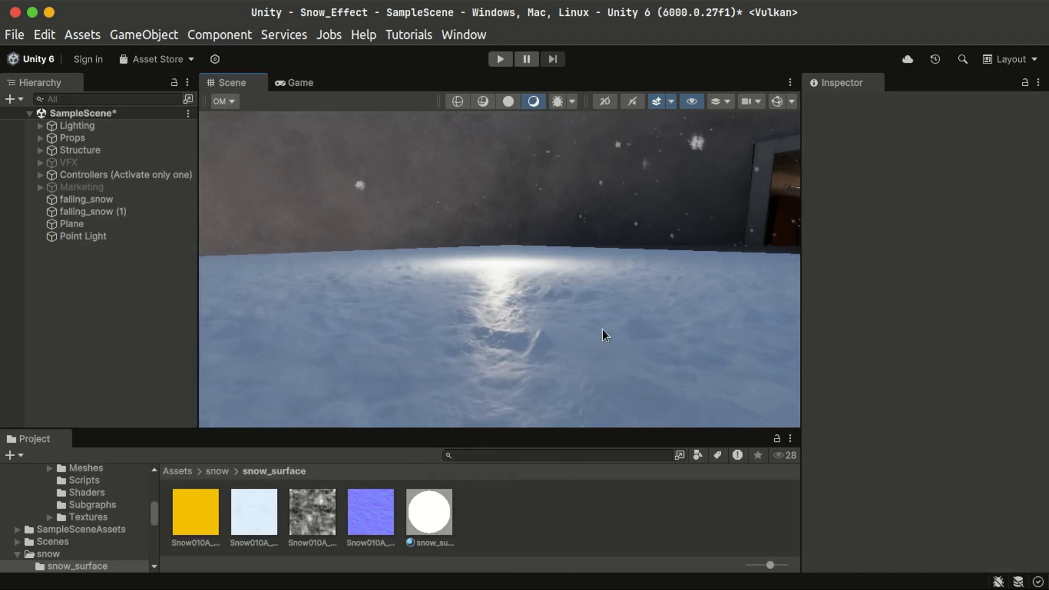
- Compare the lit snow surface with snow_surface_mat's height map amplitude at 0 and back at 8
mouse_move(603, 333)
alt+mouse_down()
mouse_move(443, 316)
mouse_move(641, 335)
mouse_move(582, 327)
mouse_move(562, 347)
alt+mouse_up()
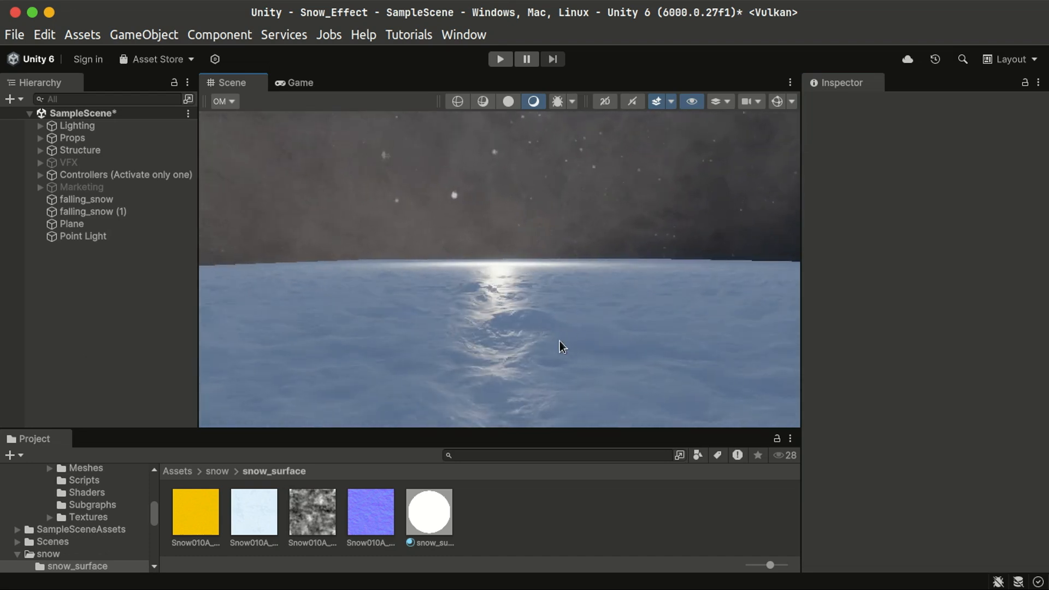
click(431, 519)
scroll(977, 342, down, 10)
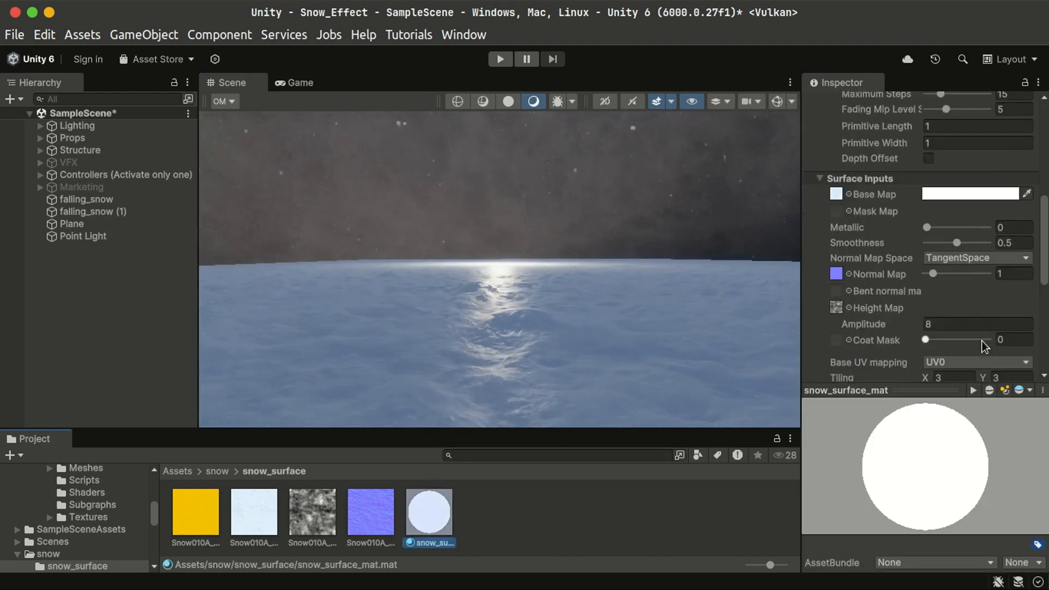
text(0)
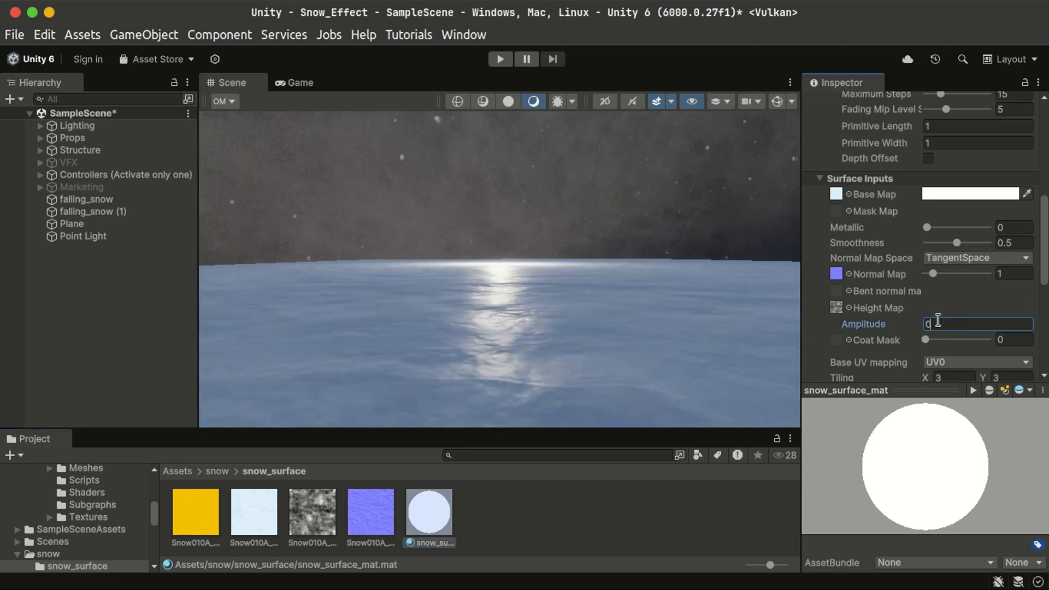
alt+drag(655, 310, 445, 297)
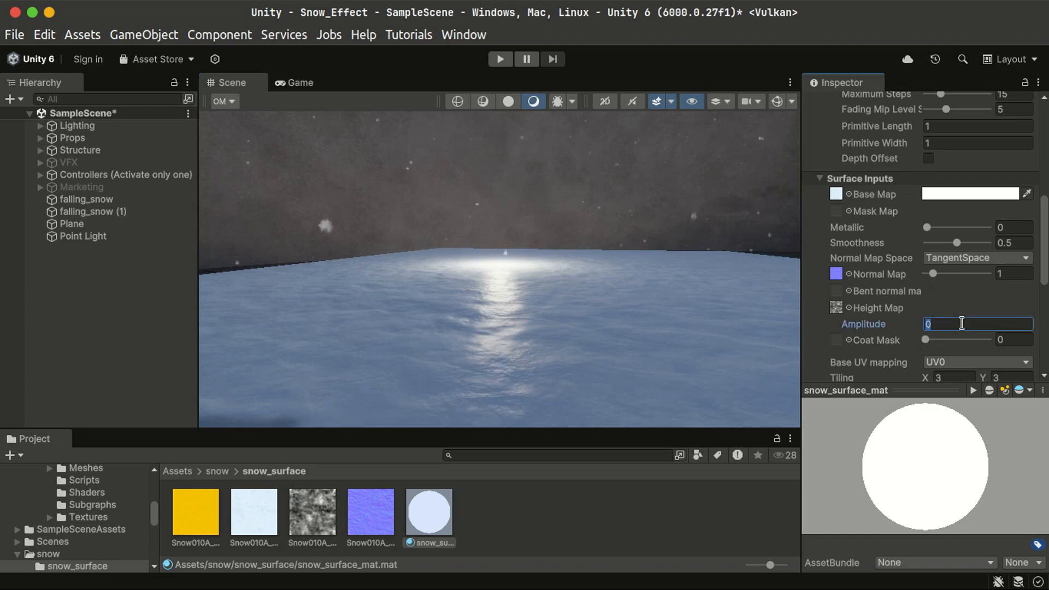
alt+drag(470, 313, 527, 307)
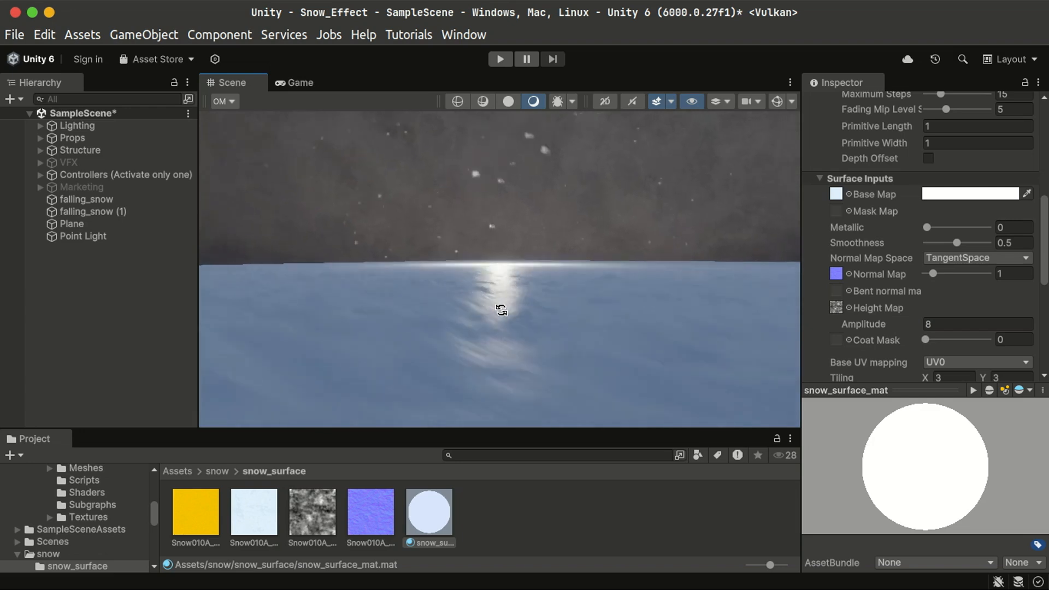
alt+drag(484, 347, 223, 305)
- Raise the point light higher above the snow plane
click(101, 237)
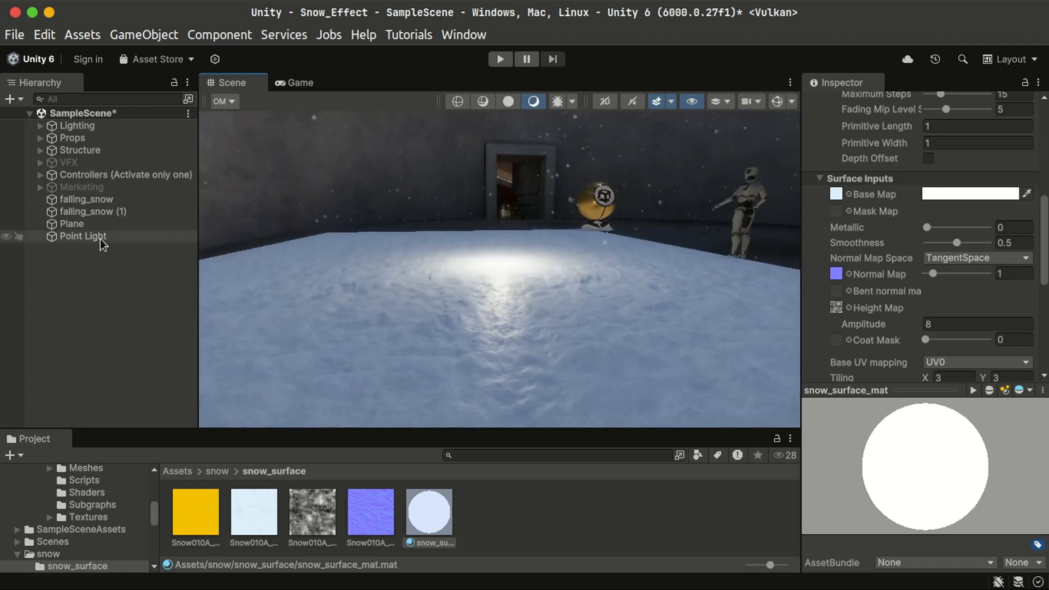
drag(488, 233, 480, 136)
click(511, 284)
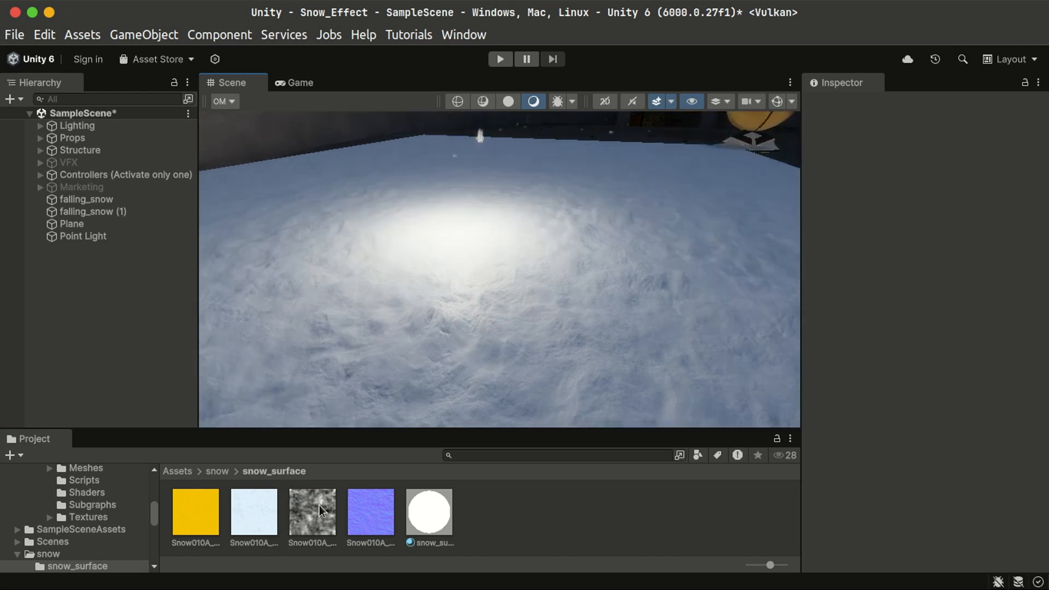
- Create an HDRP Lit Shader Graph named snow in the snow_surface folder and open it in a maximized editor
click(309, 525)
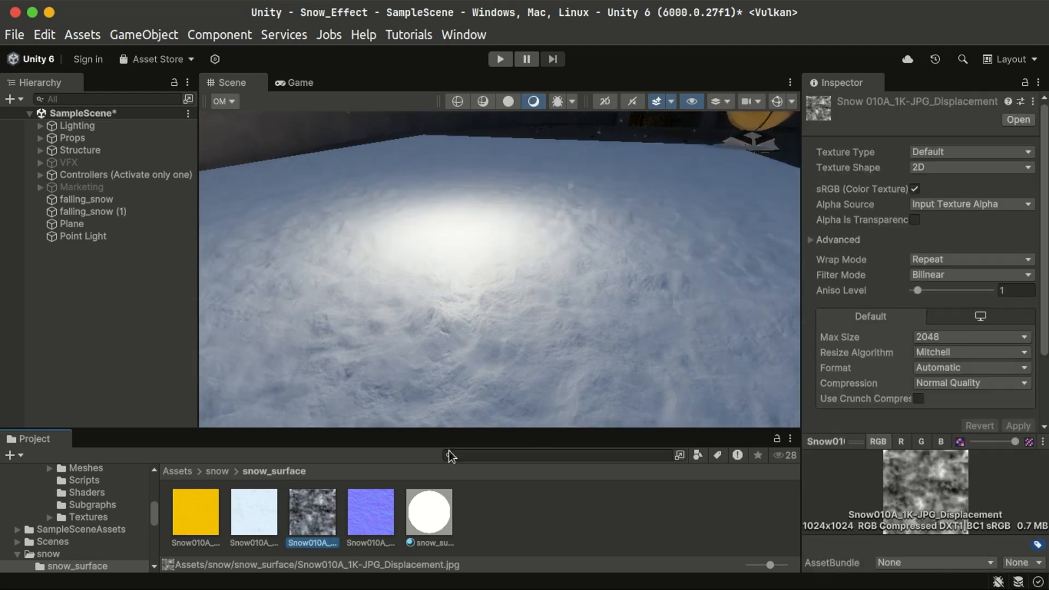
click(523, 532)
right_click(503, 531)
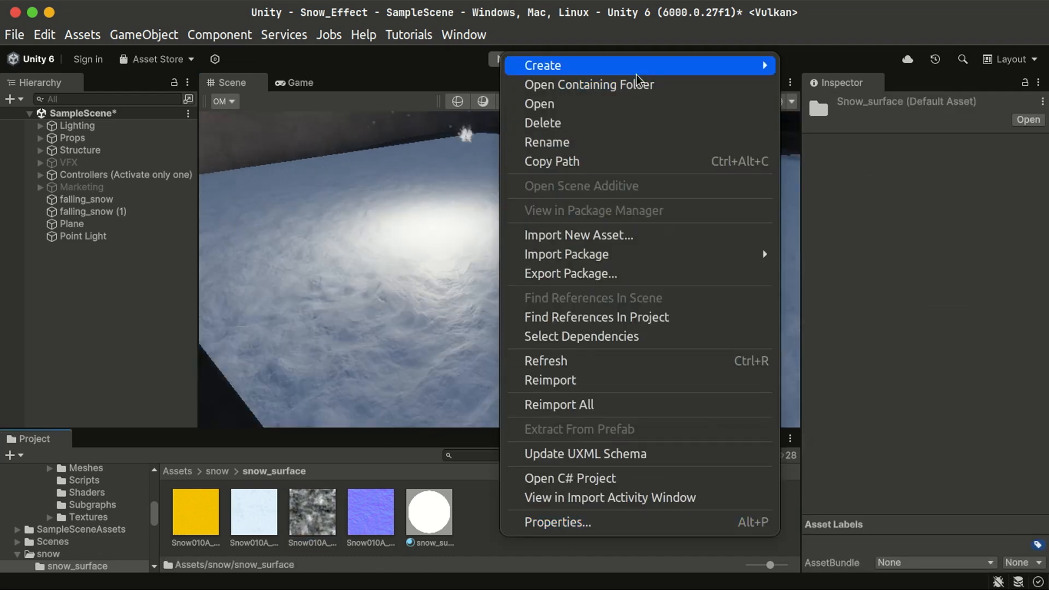
mouse_move(639, 79)
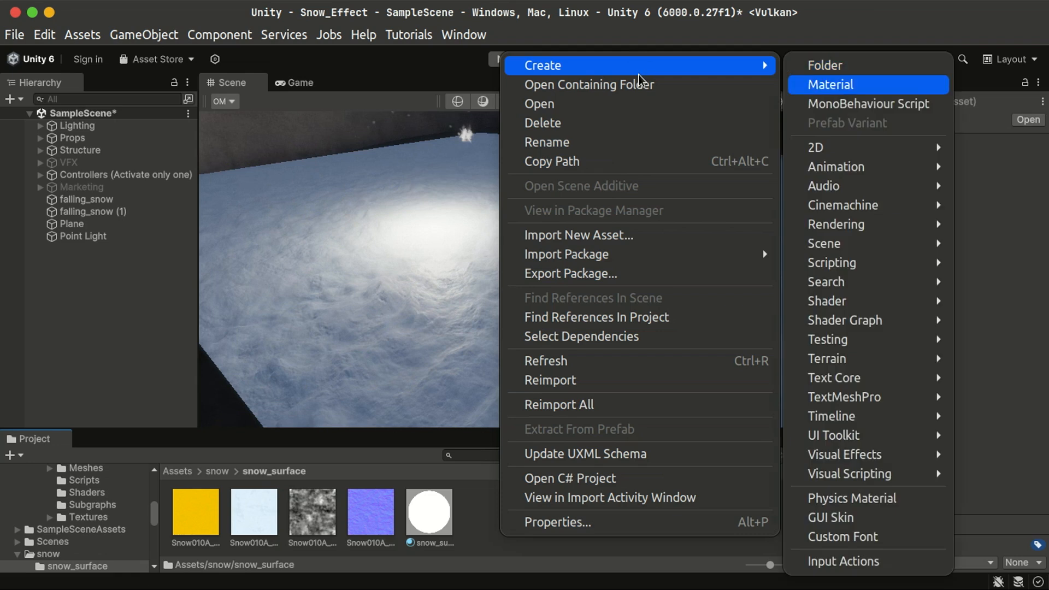
mouse_move(845, 320)
mouse_move(624, 320)
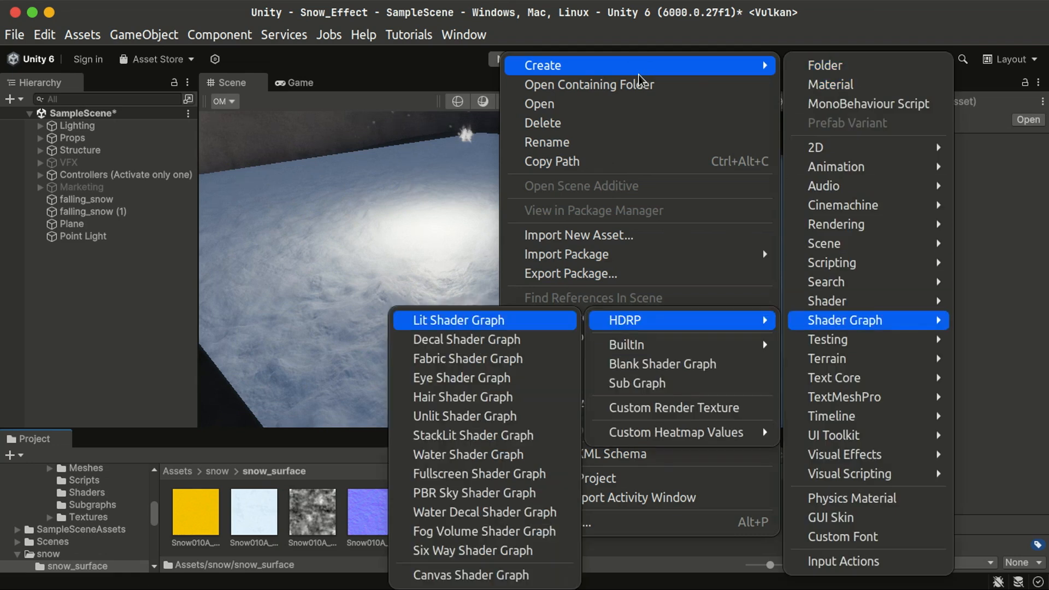
key(Return)
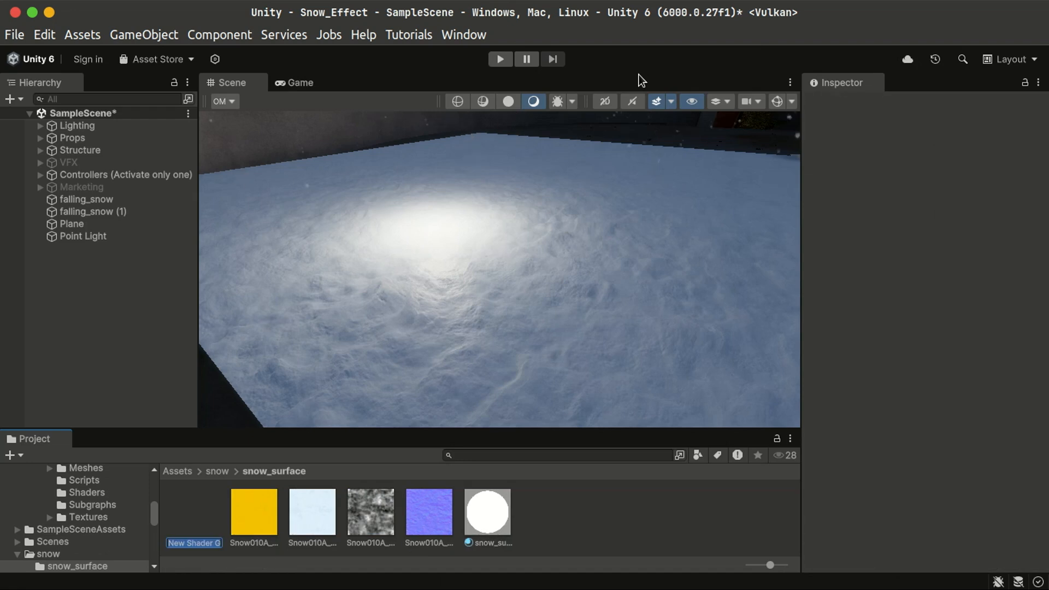
text(snow)
key(Return)
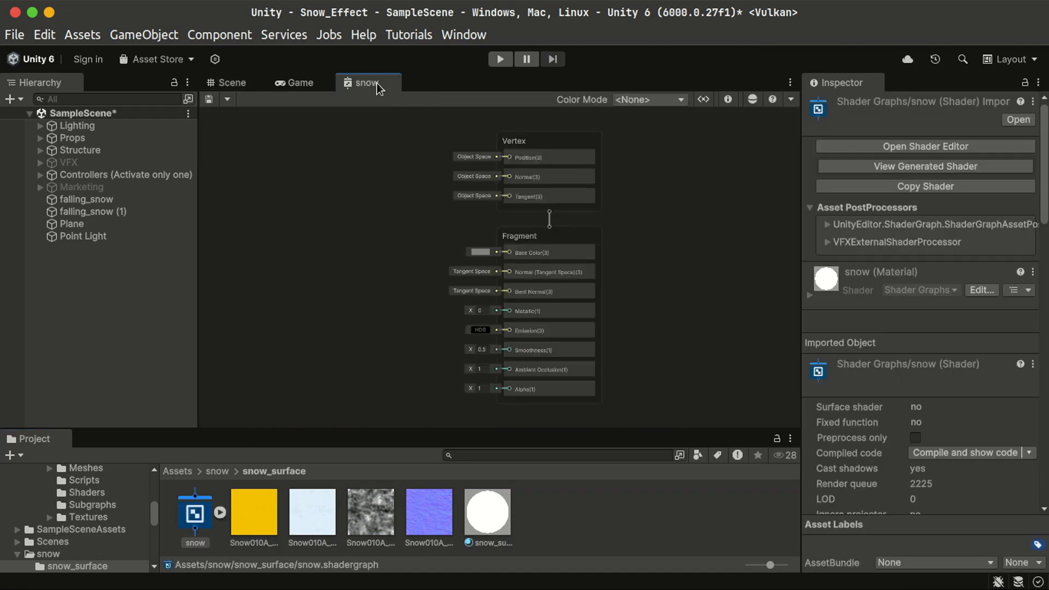
double_click(377, 83)
- Add a Sample Texture 2D node to the snow graph and place it beside the Fragment block
middle_drag(379, 387, 737, 457)
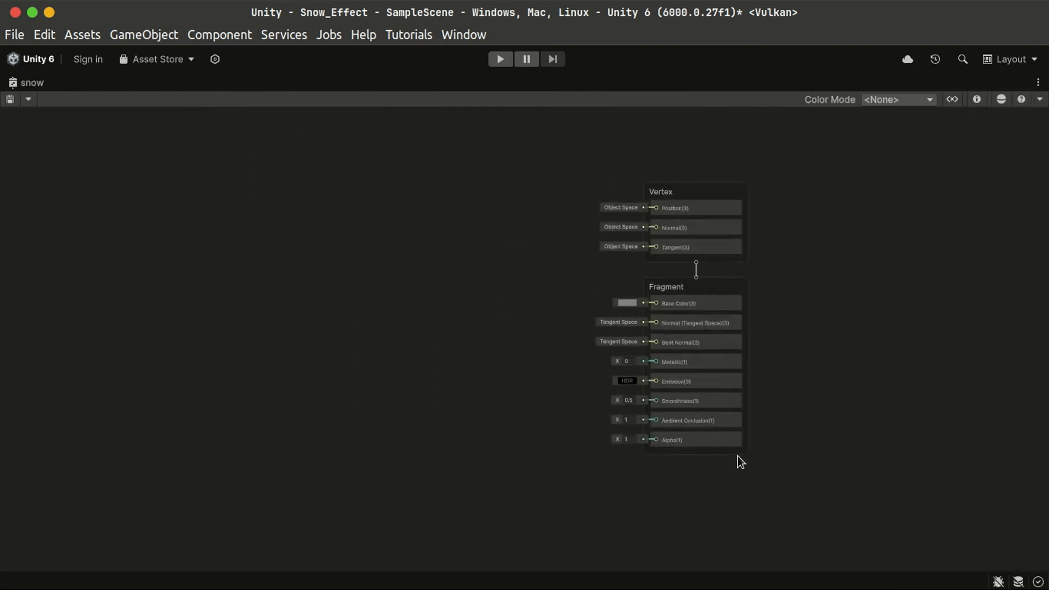
scroll(474, 312, up, 4)
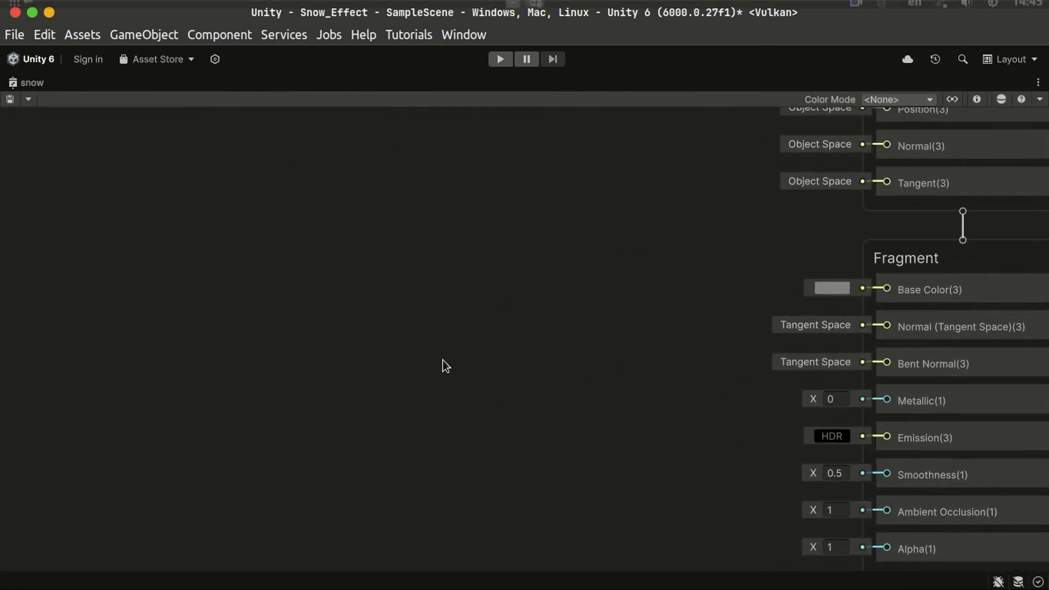
key(space)
text(sample tex)
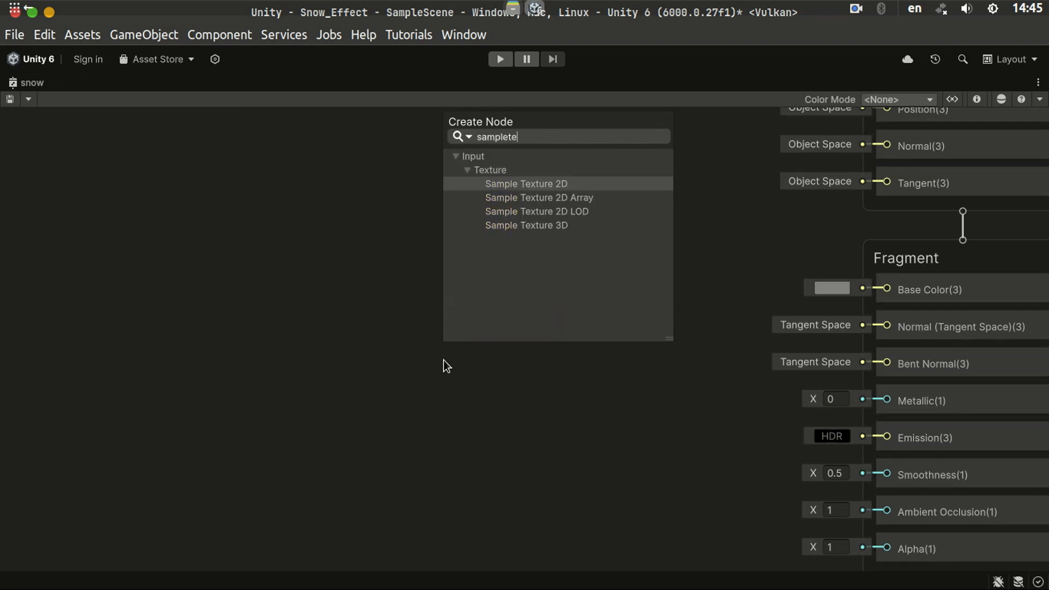
key(Return)
drag(543, 385, 534, 250)
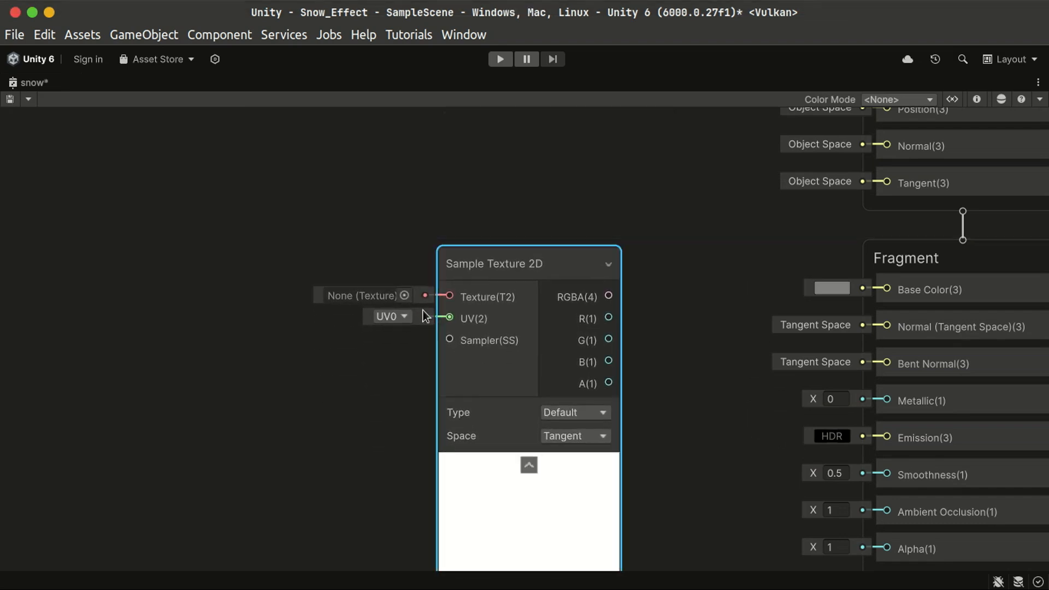
- Assign the Snow010A Color texture to the Sample Texture 2D node and connect its RGBA output to the fragment's Base Color
click(404, 294)
text(snow)
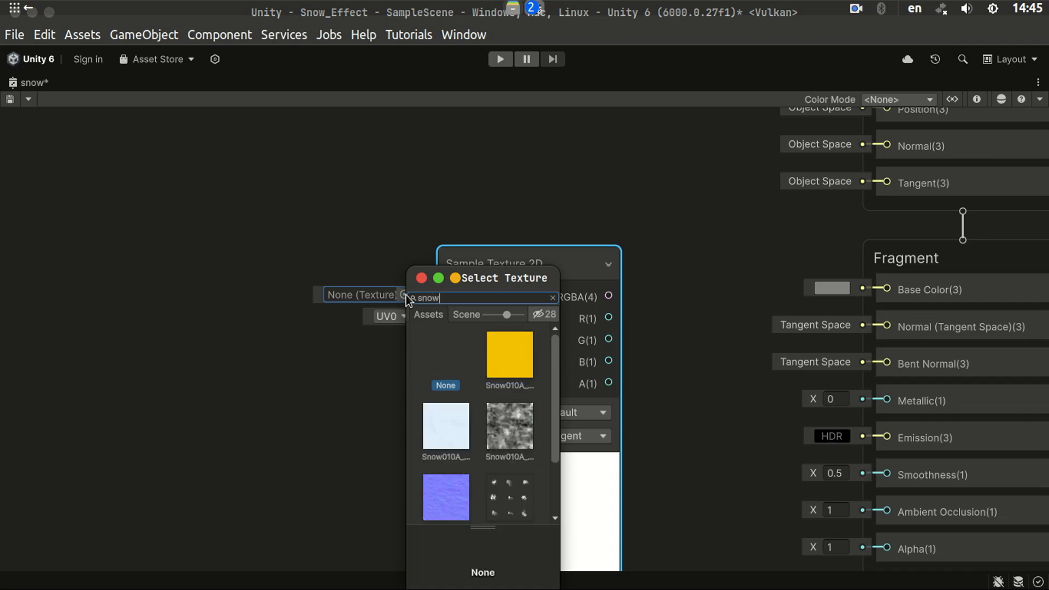
key(Down)
key(Return)
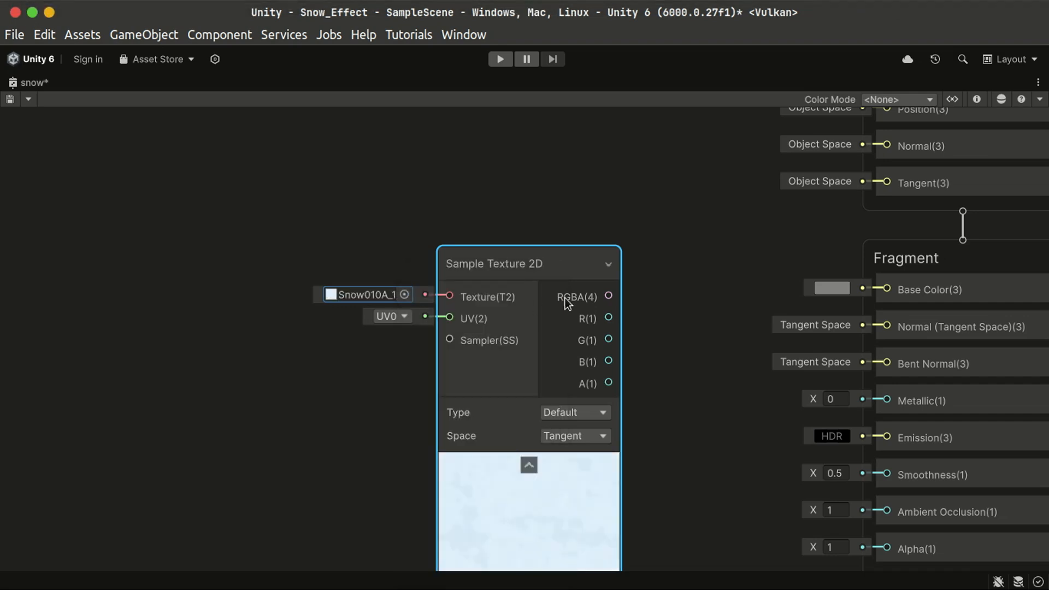
drag(609, 296, 905, 290)
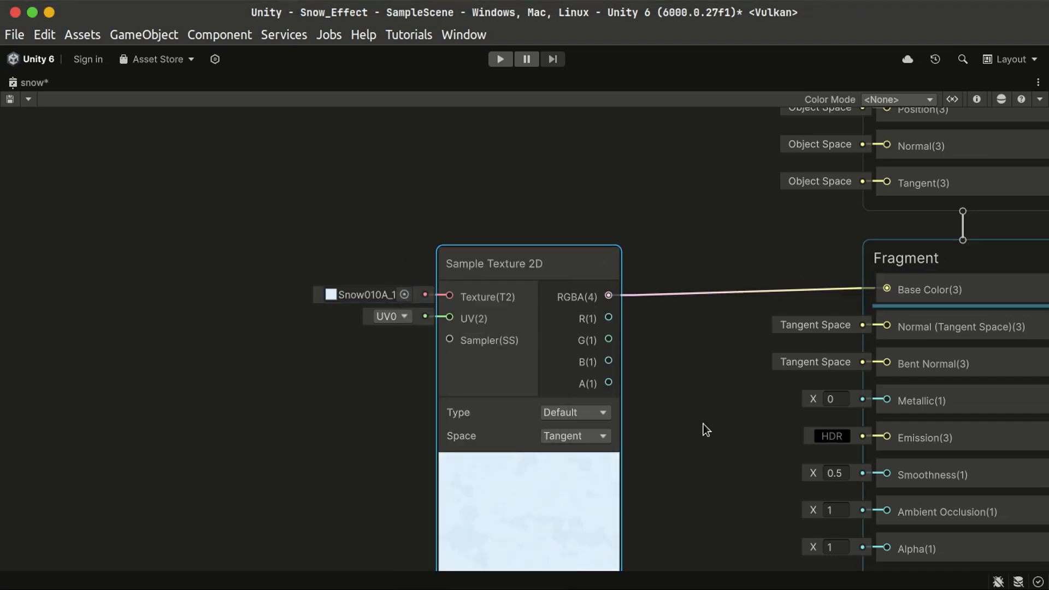
- Collapse the color texture node's preview and add a second Sample Texture 2D node beneath it
click(529, 465)
drag(535, 275, 527, 229)
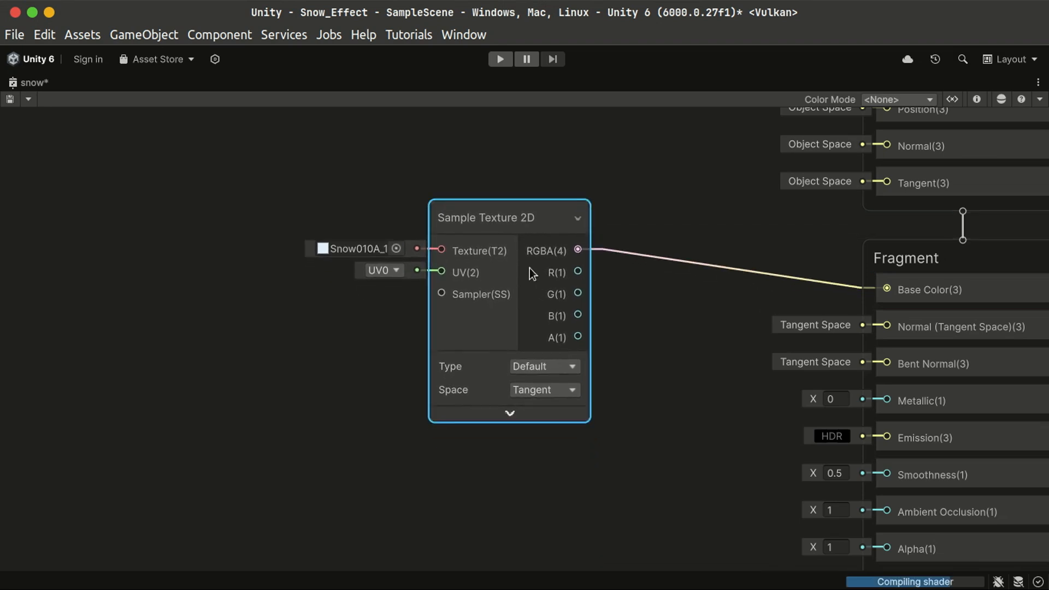
middle_drag(570, 515, 574, 316)
click(508, 378)
key(space)
text(sam)
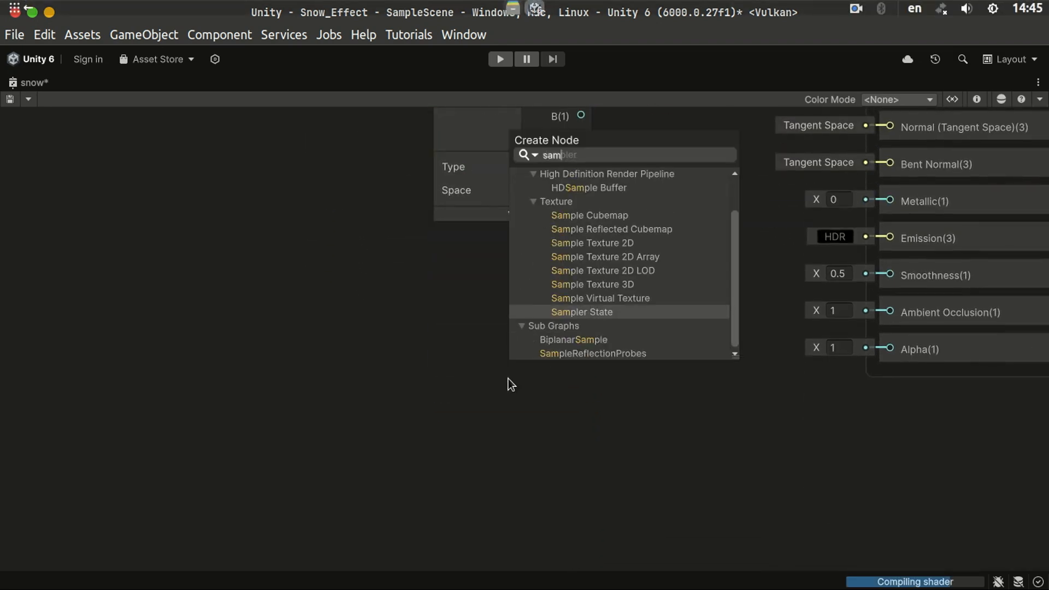
text(ple te)
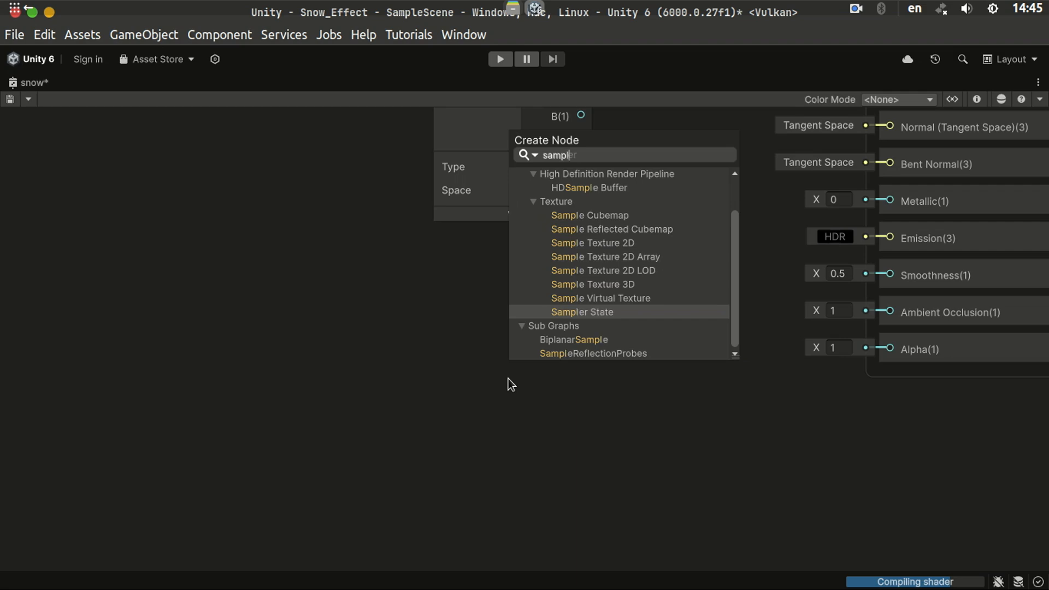
key(Return)
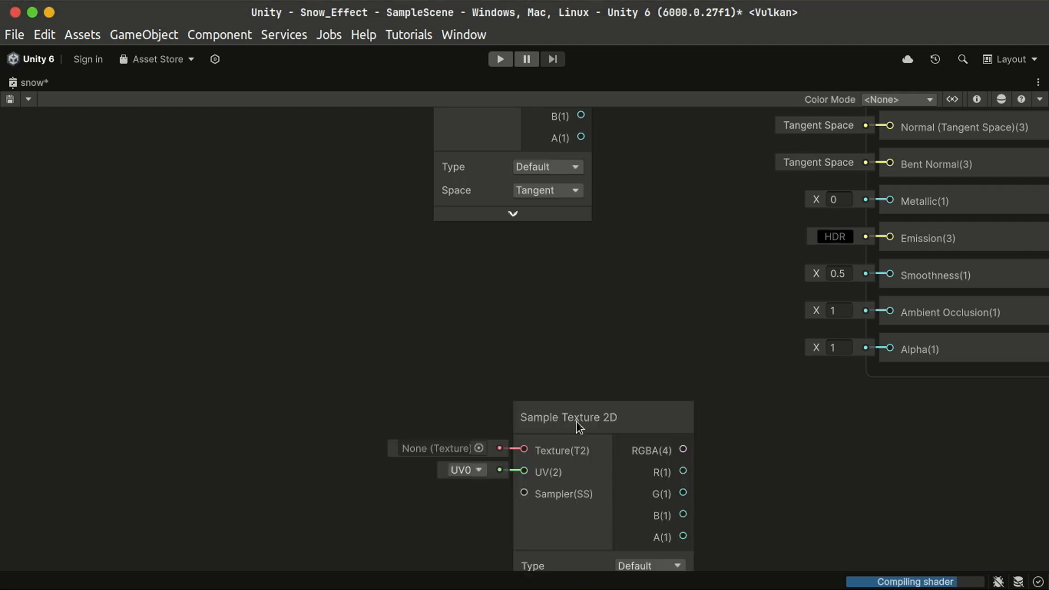
drag(575, 421, 481, 299)
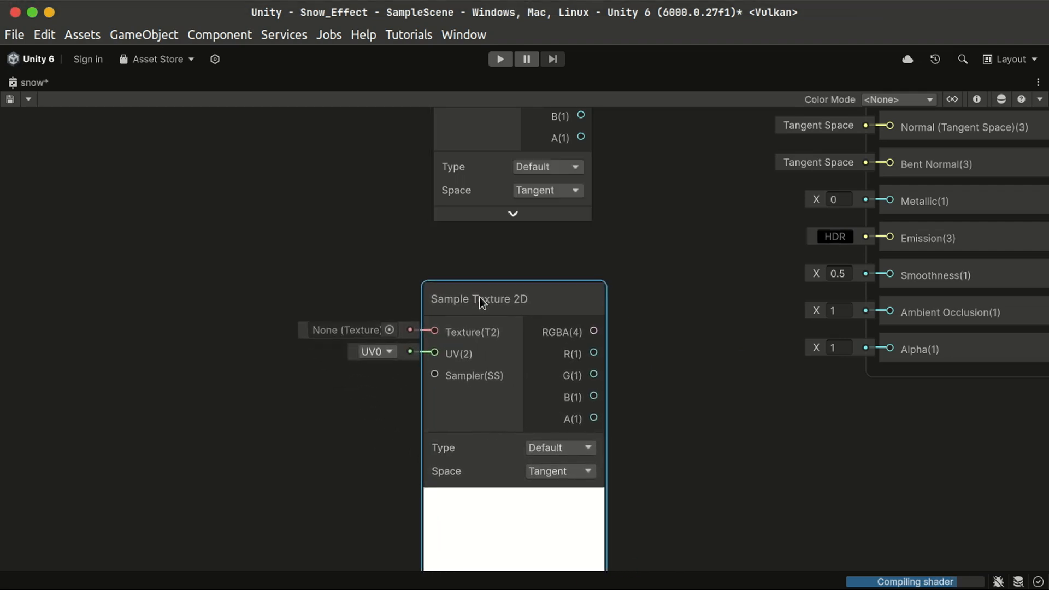
- Assign the yellow Snow010A texture to the second Sample Texture 2D node and nudge the node closer to the first one
click(389, 328)
text(snow)
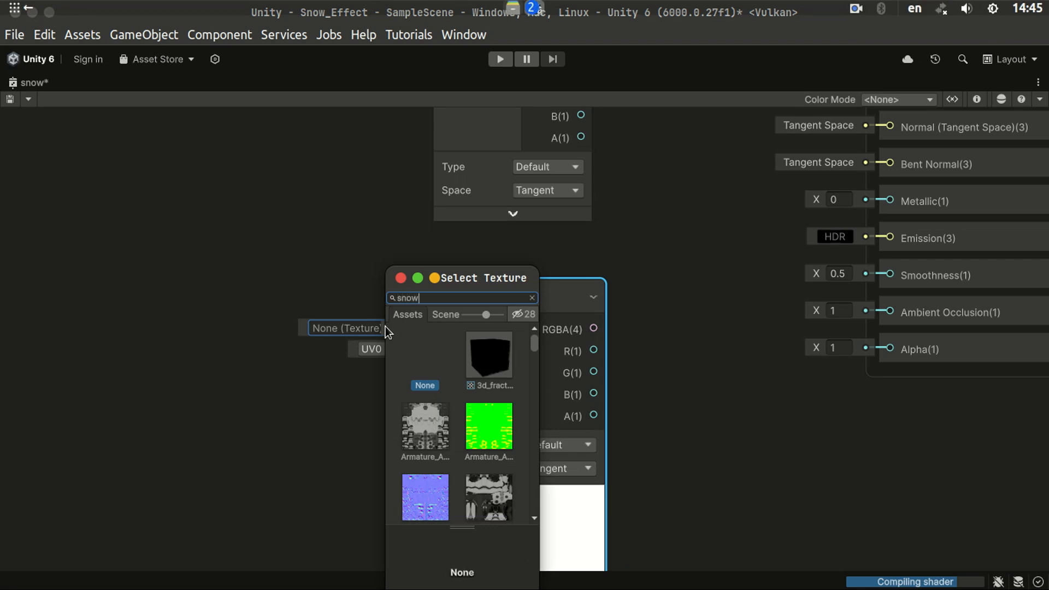
double_click(488, 365)
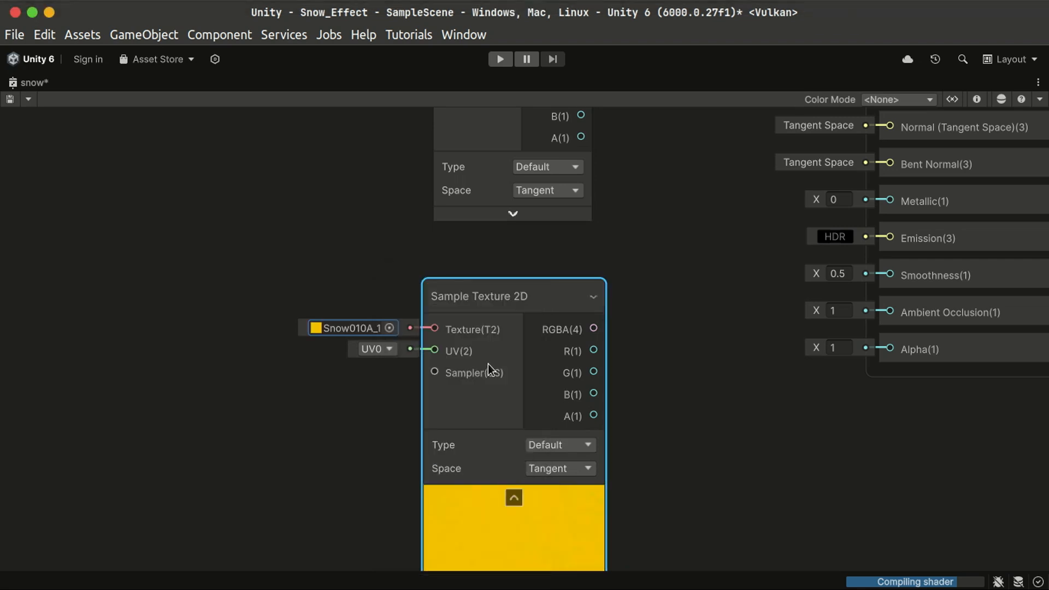
drag(525, 293, 522, 277)
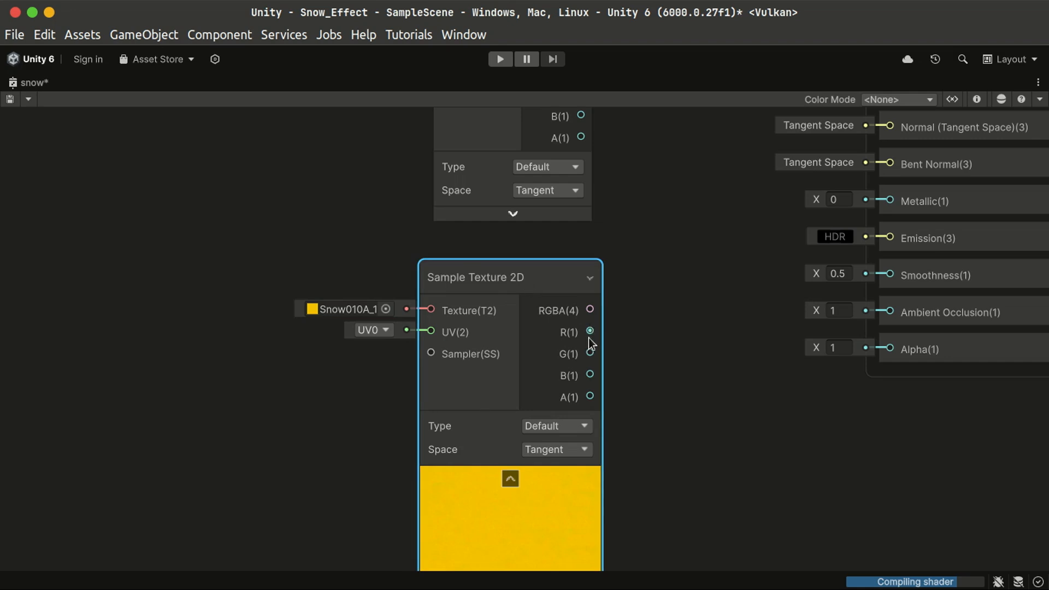
- Connect the yellow texture node's R output to Ambient Occlusion and its G output to Smoothness in the Fragment block
middle_drag(664, 362, 414, 360)
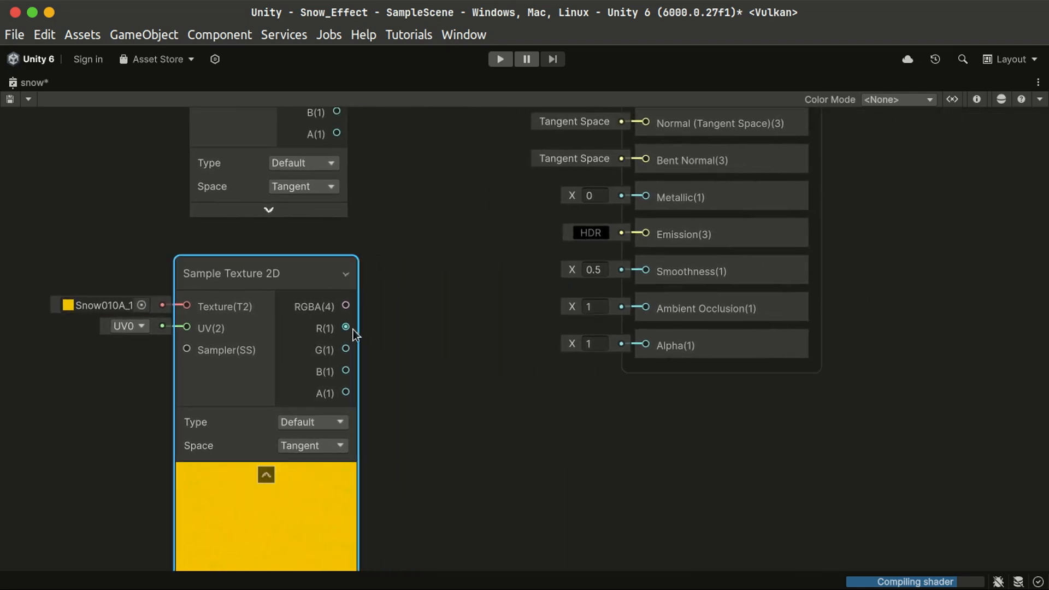
drag(347, 326, 646, 307)
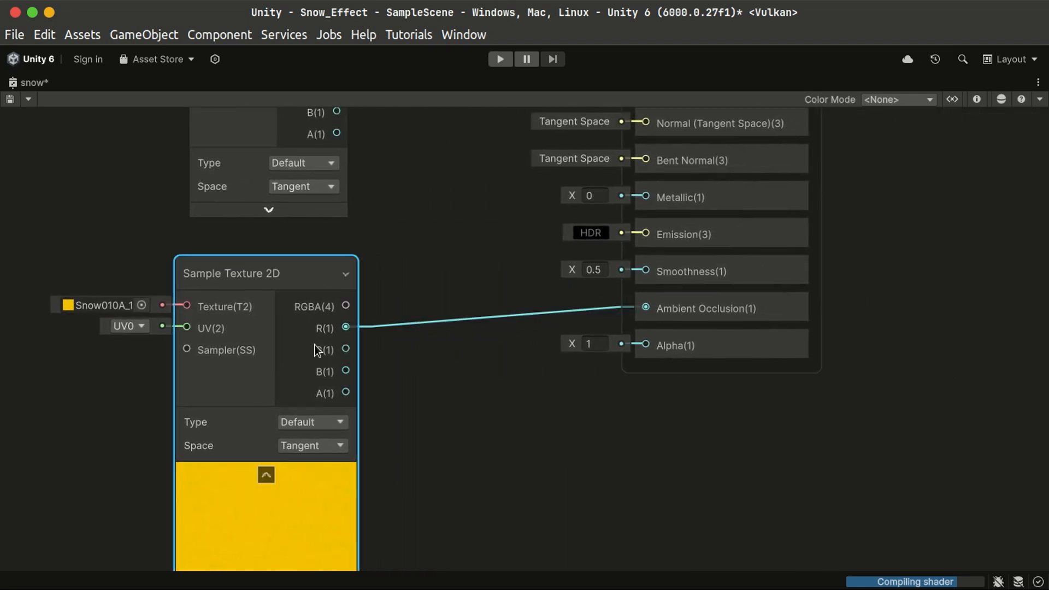
middle_drag(417, 373, 419, 397)
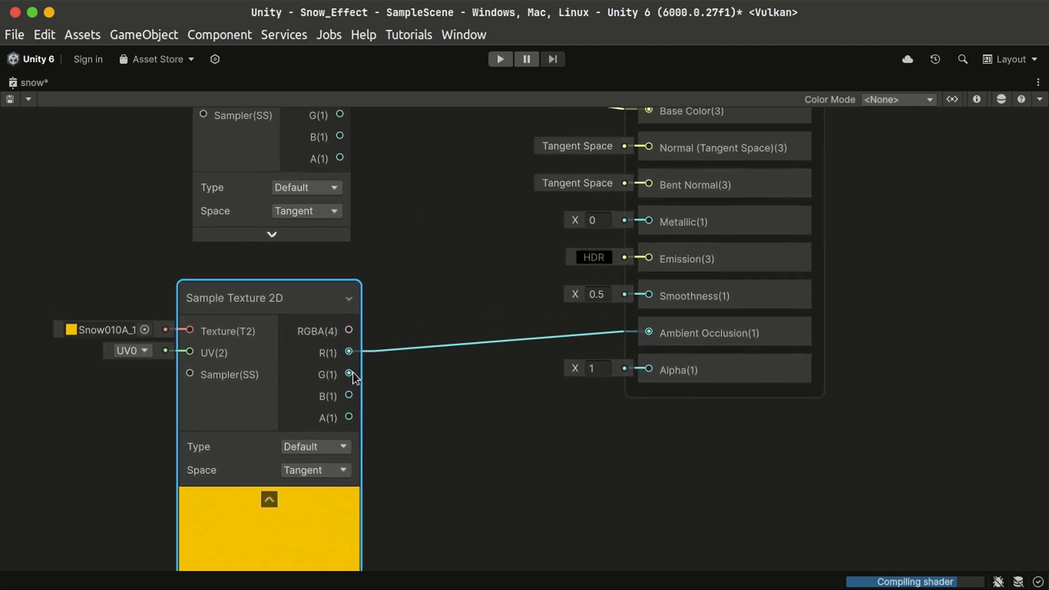
drag(350, 373, 659, 299)
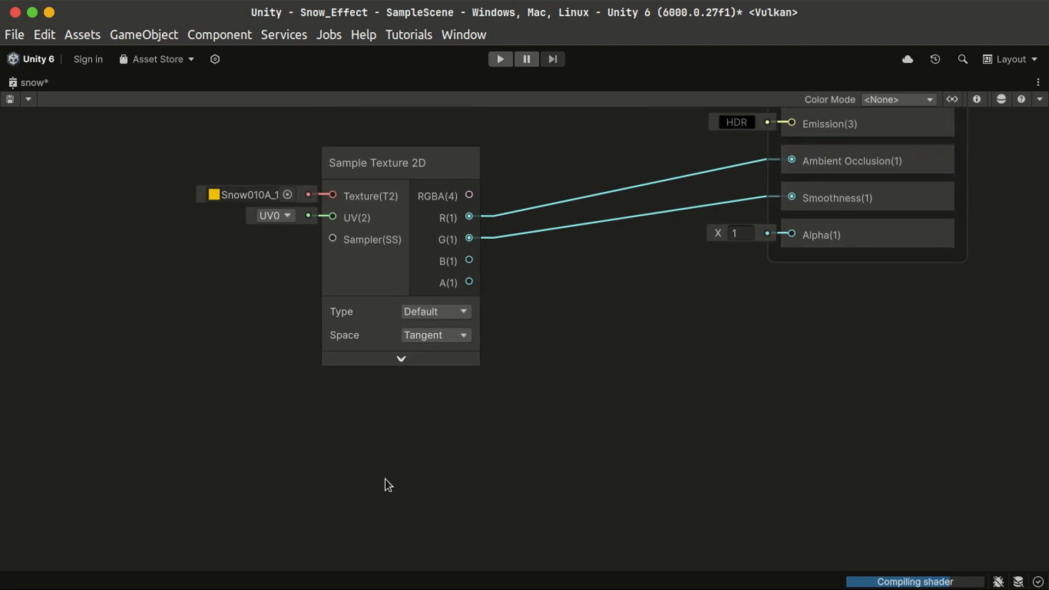
- Add a third Sample Texture 2D node below the yellow texture node and assign the Snow010A normal texture to it
key(space)
text(samplete)
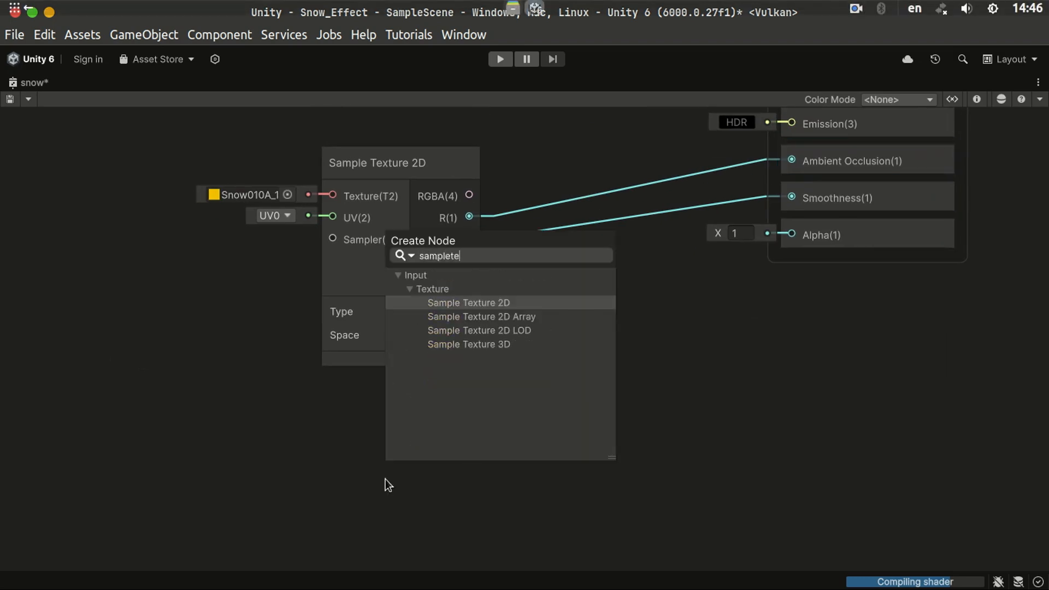
key(Return)
drag(407, 506, 349, 394)
click(274, 427)
text(sno)
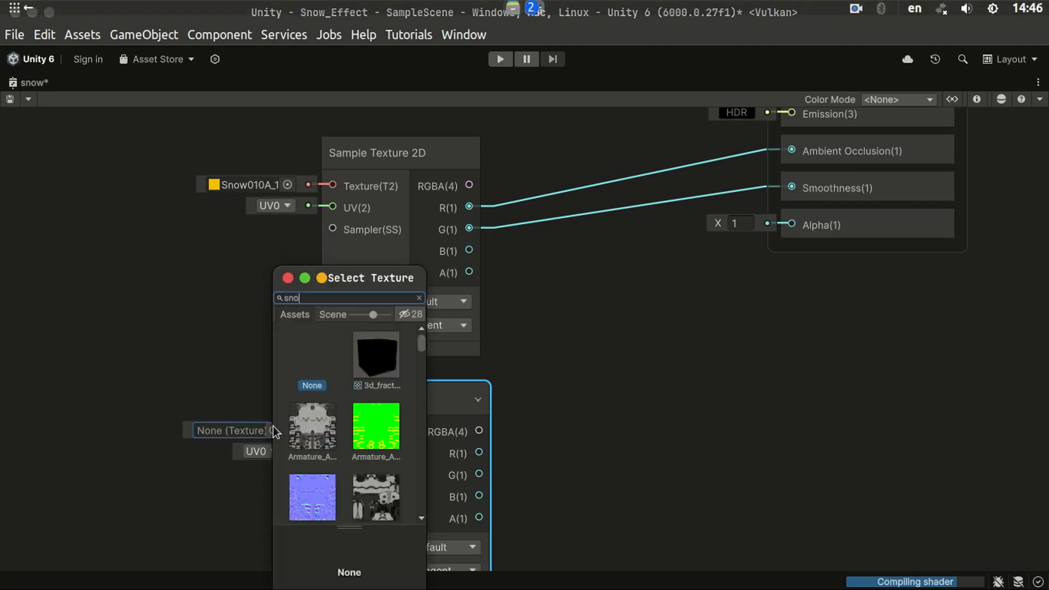
text(w)
double_click(314, 490)
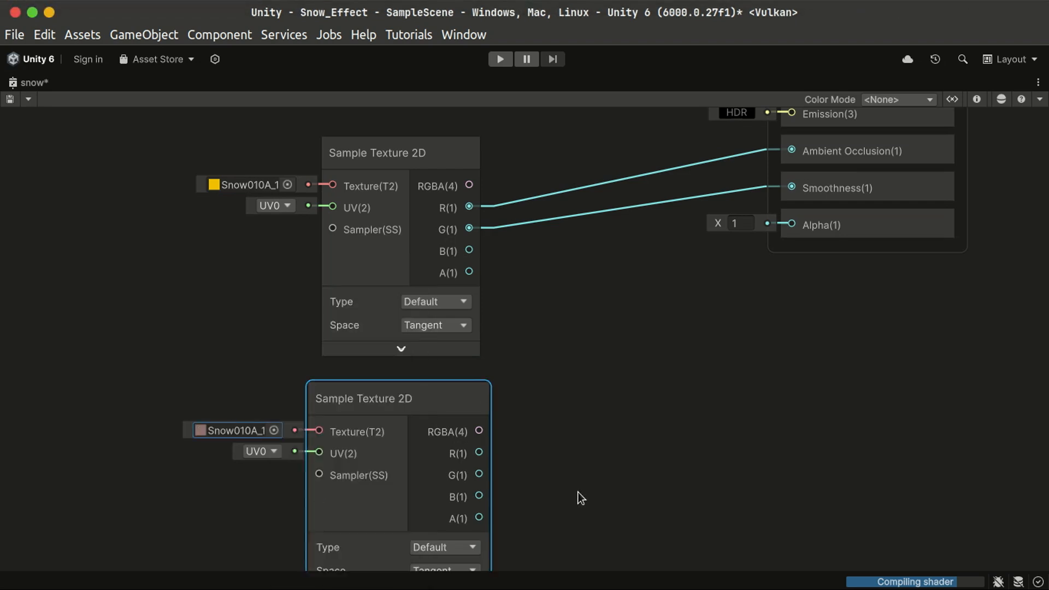
- Set the third node's Type to Normal, connect its RGBA output to Normal (Tangent Space), and move that slot to the end of the Fragment block
middle_drag(578, 492, 541, 324)
click(404, 377)
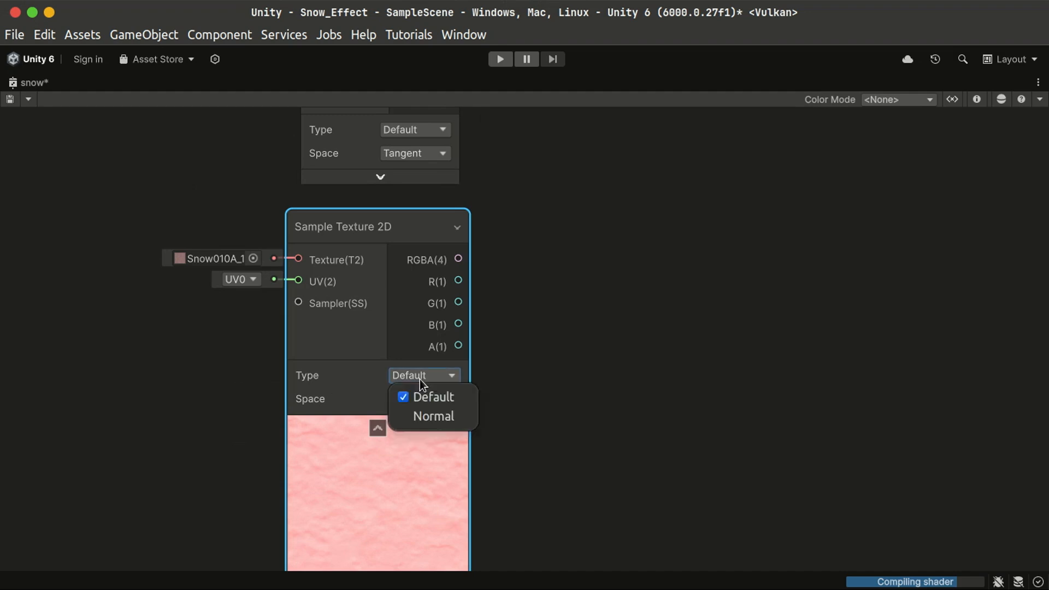
click(444, 415)
middle_drag(478, 405, 437, 463)
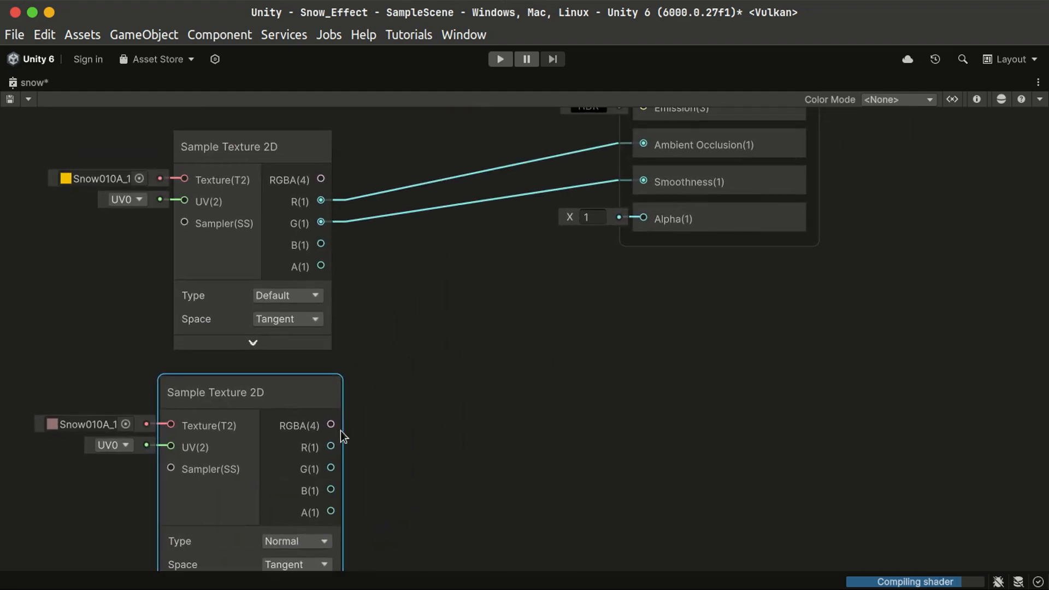
mouse_move(332, 455)
mouse_down()
mouse_move(408, 389)
mouse_move(795, 247)
mouse_move(717, 100)
mouse_move(701, 95)
mouse_move(646, 264)
mouse_up()
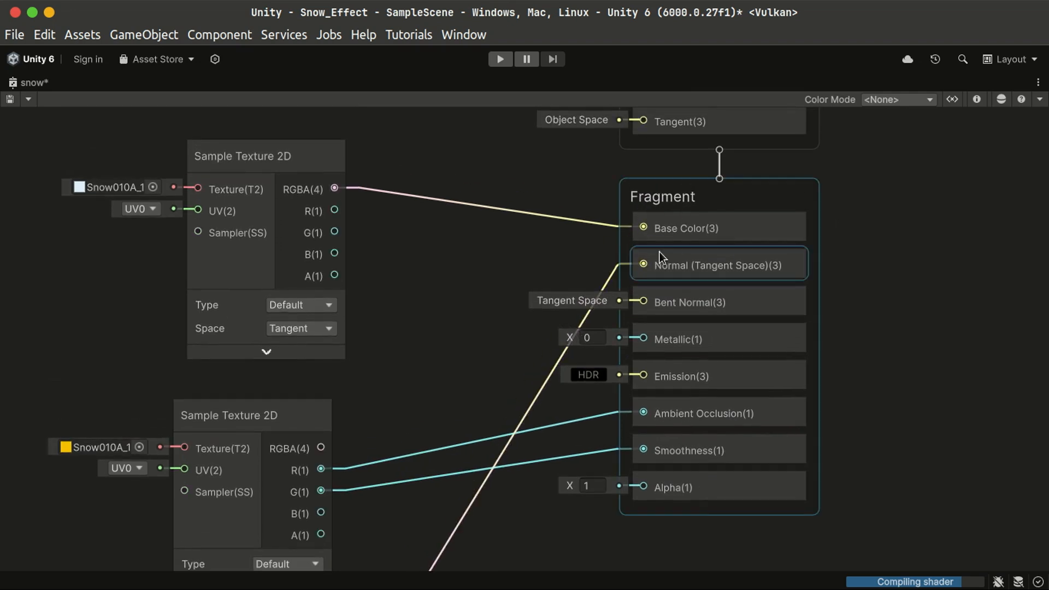
drag(715, 432, 724, 497)
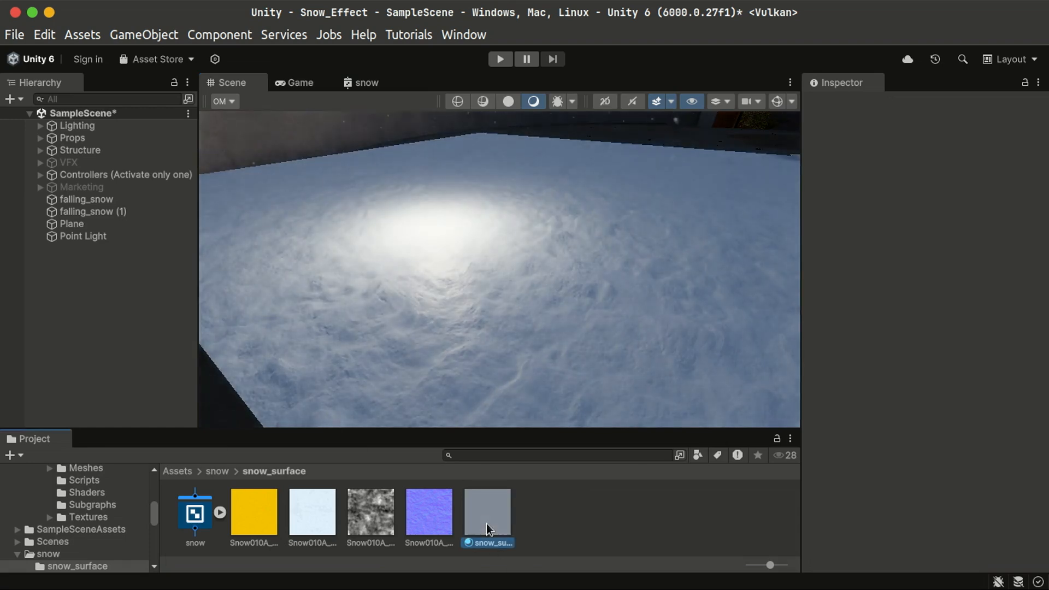
- Change the snow_surface_mat material's shader to the snow shader graph and check the plane's surface in the scene
click(487, 523)
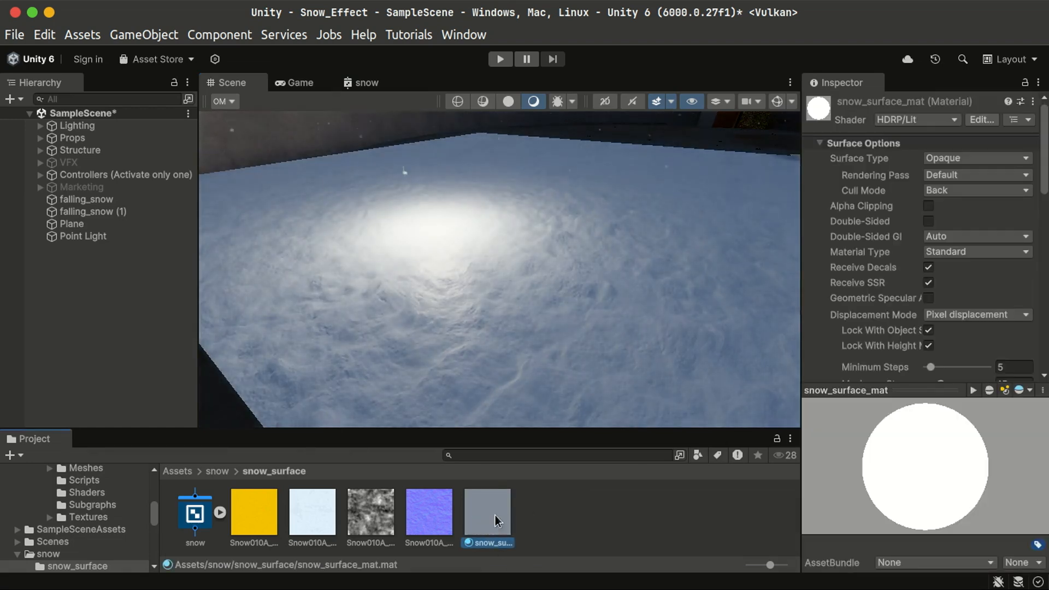
click(941, 121)
text(snow)
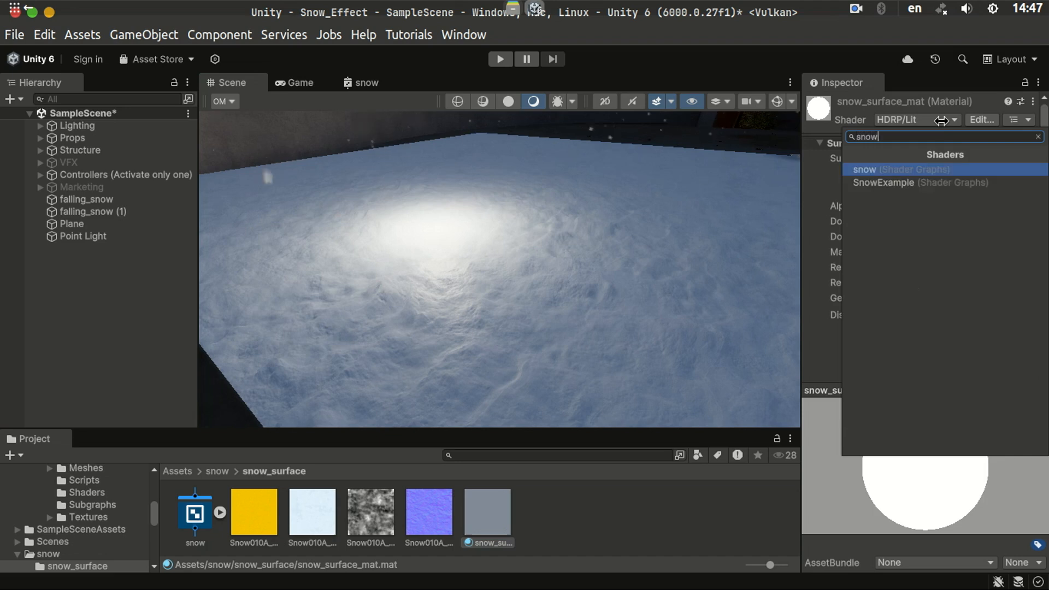
key(Return)
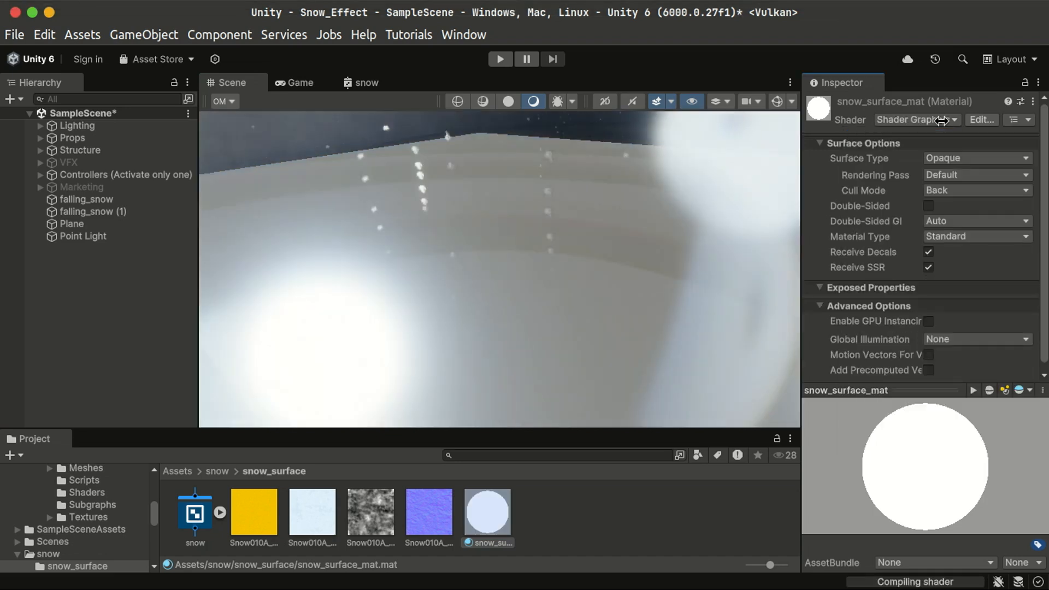
right_drag(506, 268, 671, 506)
right_drag(511, 336, 480, 227)
click(644, 552)
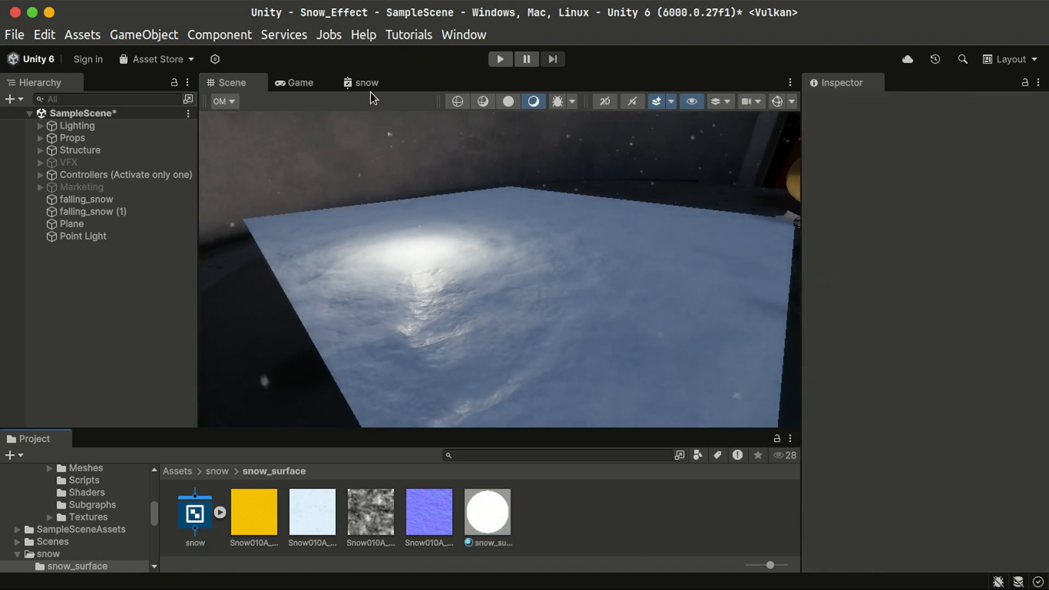
- Return to the snow shader graph and frame its three texture nodes together with the Fragment block
click(367, 83)
scroll(513, 370, down, 5)
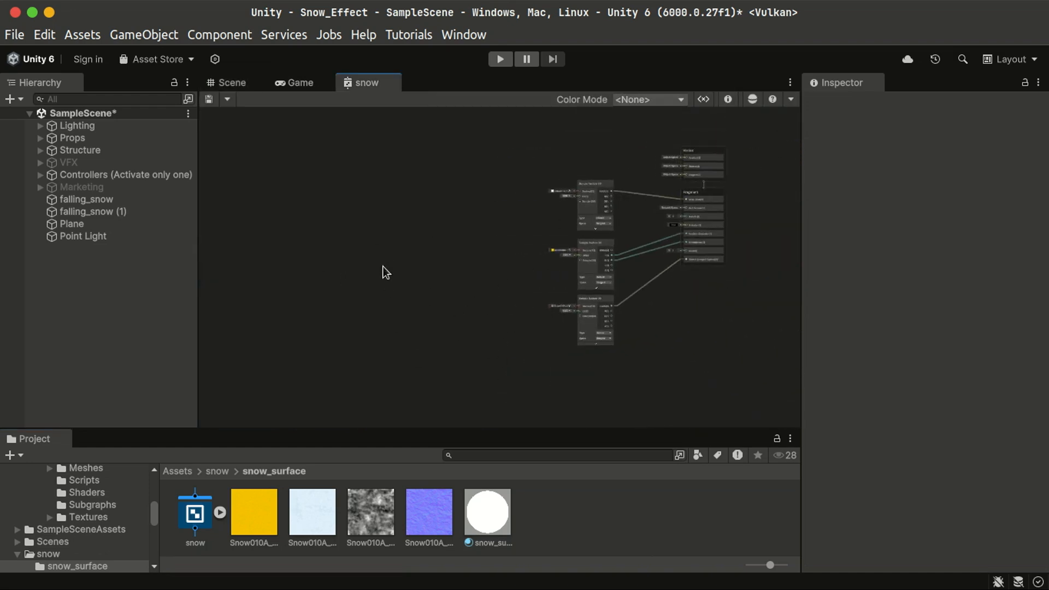
scroll(486, 296, up, 4)
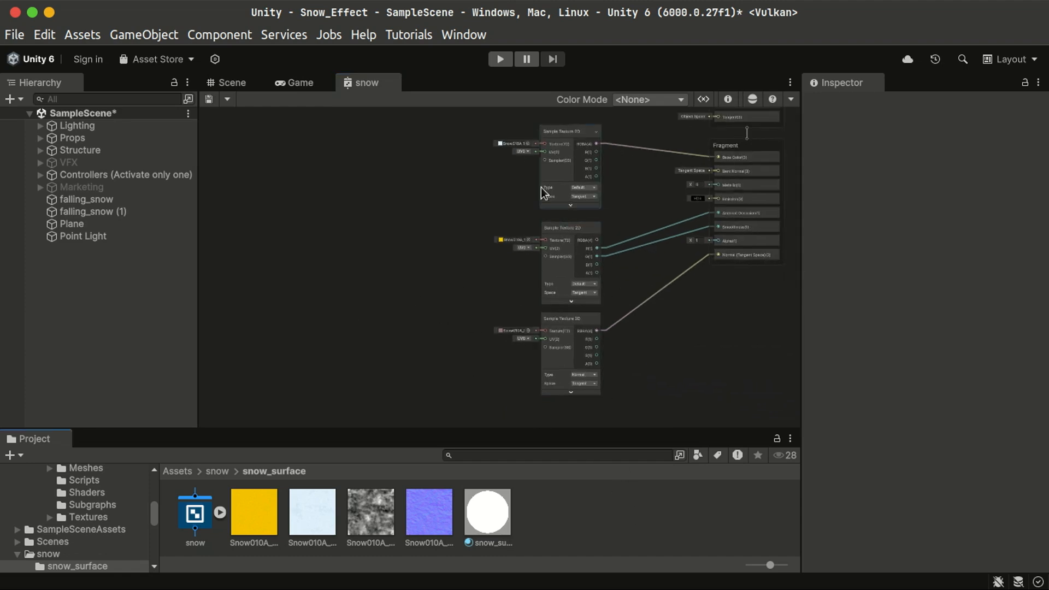
mouse_move(403, 315)
middle_down()
mouse_move(387, 351)
mouse_move(398, 326)
middle_up()
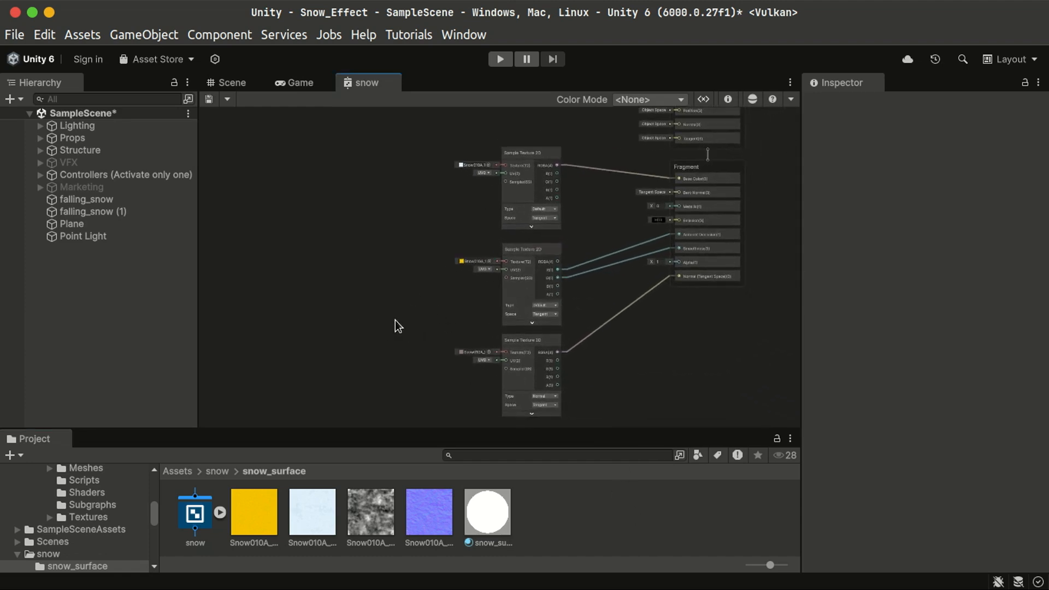
- Examine the Production Ready Shaders entry among the Shader Graph package's samples in the Package Manager
click(464, 34)
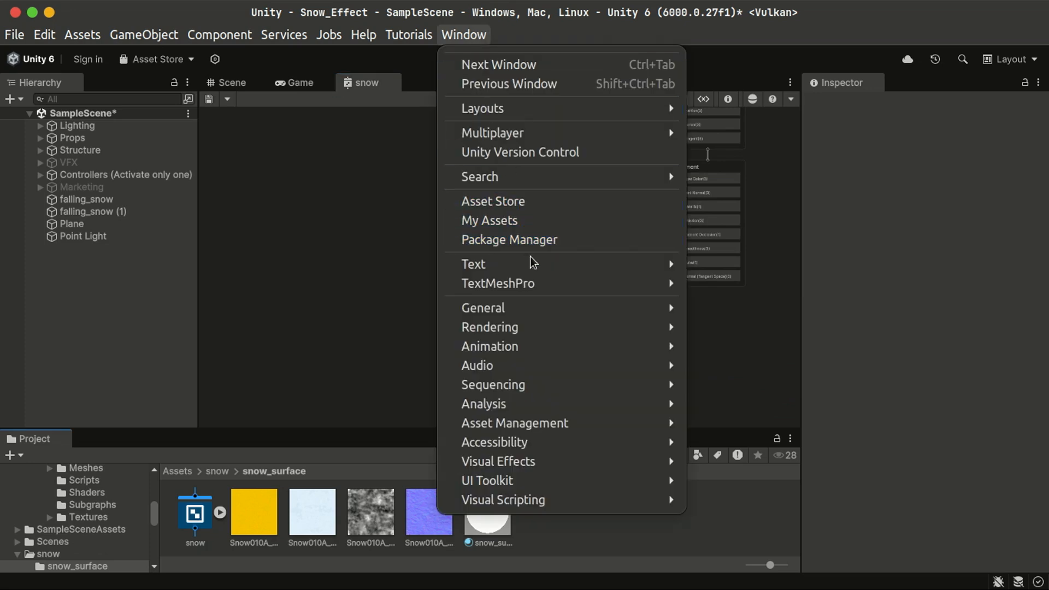
click(545, 247)
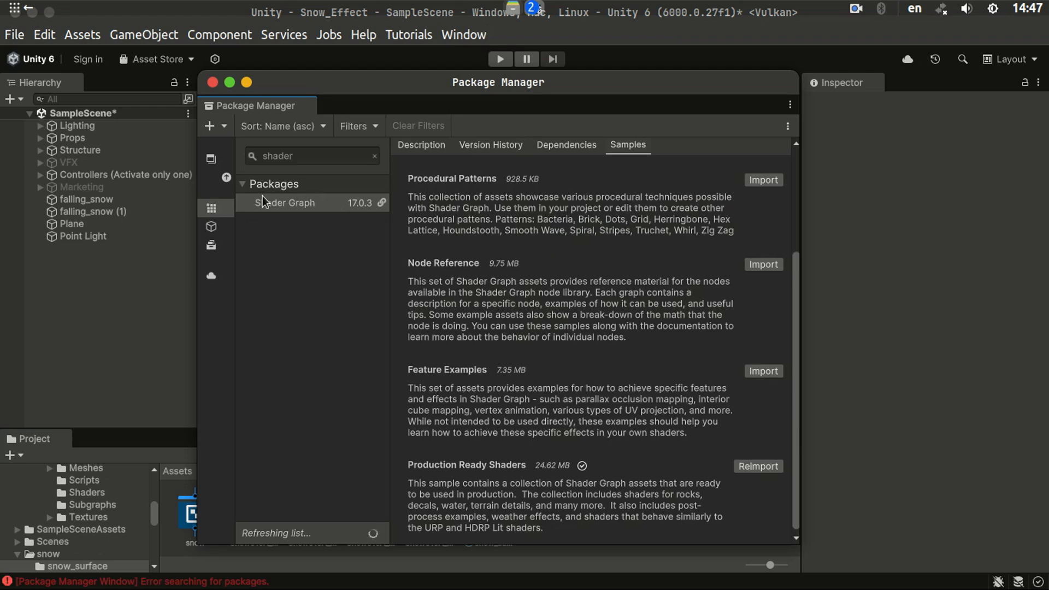
click(310, 208)
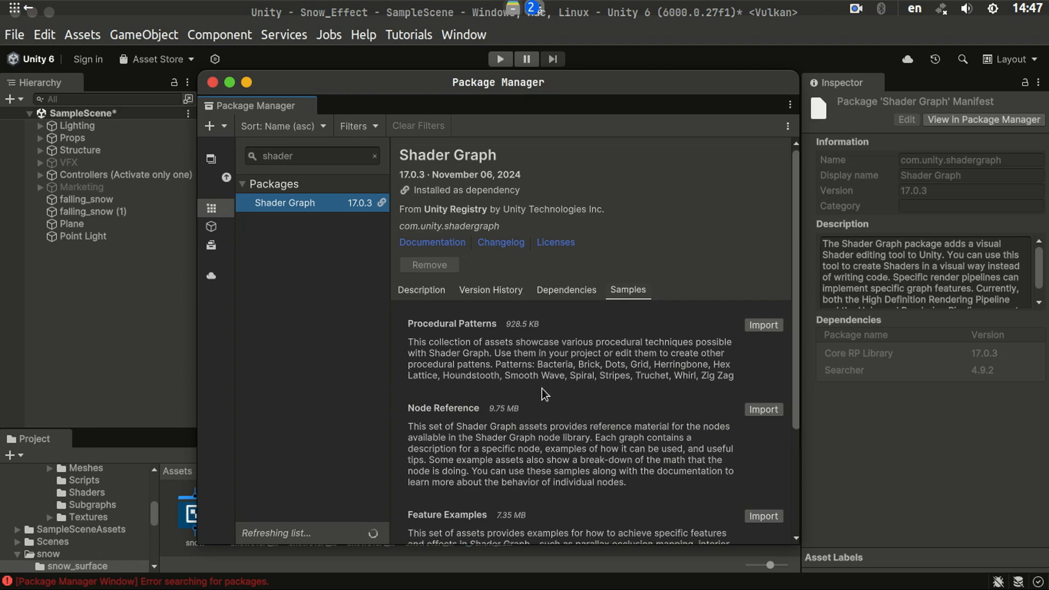
scroll(544, 393, down, 5)
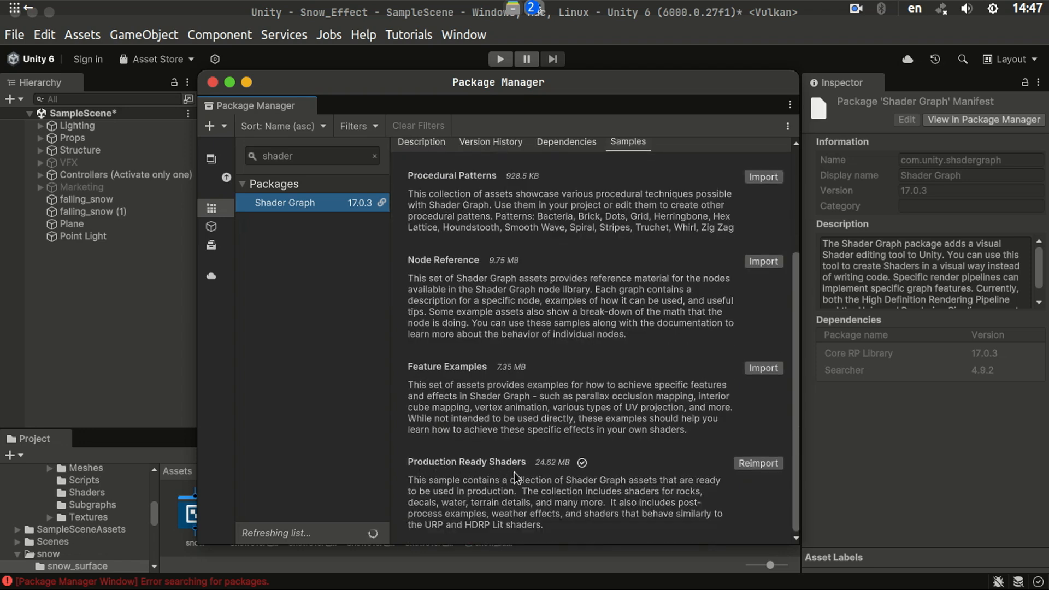
click(769, 474)
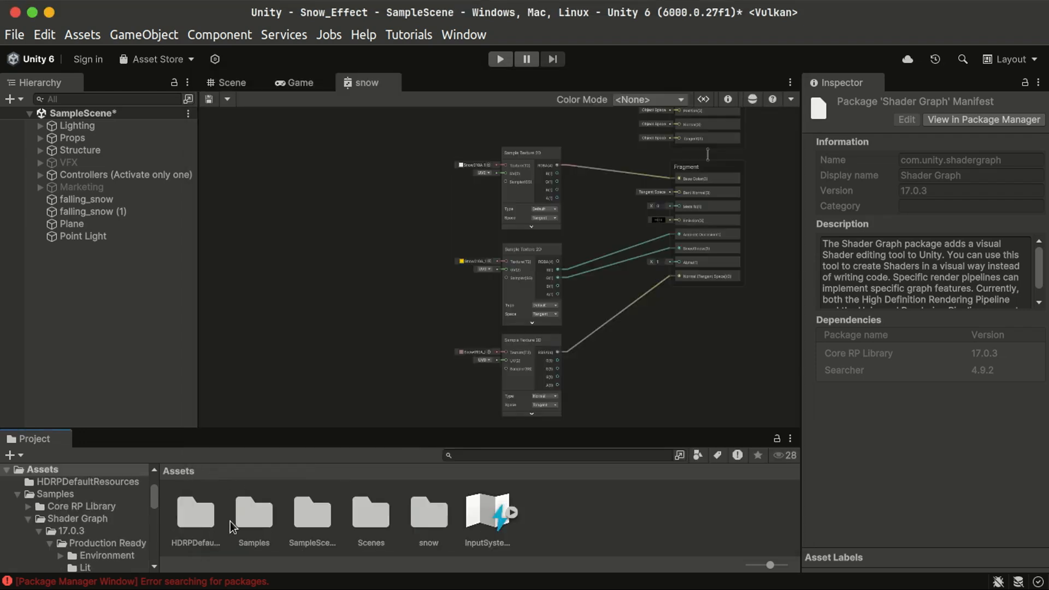
- Open the HDRPLit shader graph from the Lit folder of the Shader Graph 17.0.3 Production Ready Shaders samples
double_click(264, 526)
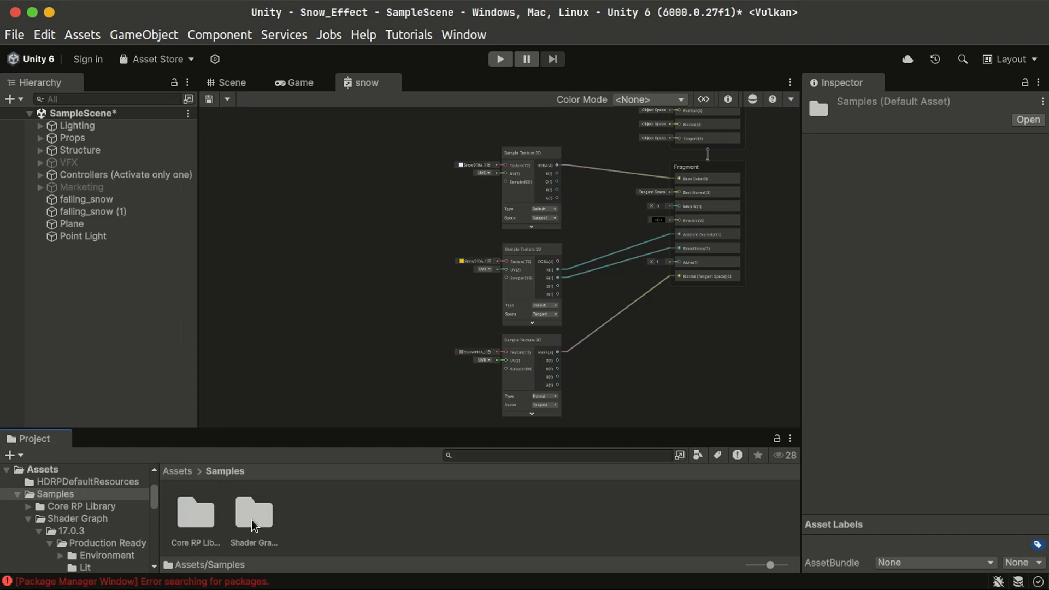
double_click(254, 522)
double_click(198, 516)
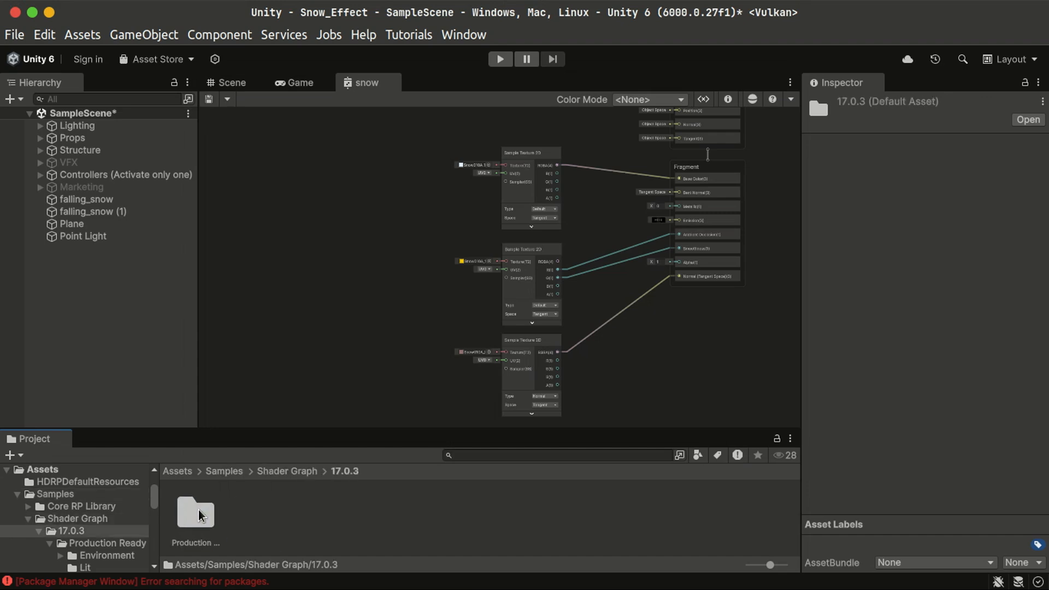
double_click(196, 514)
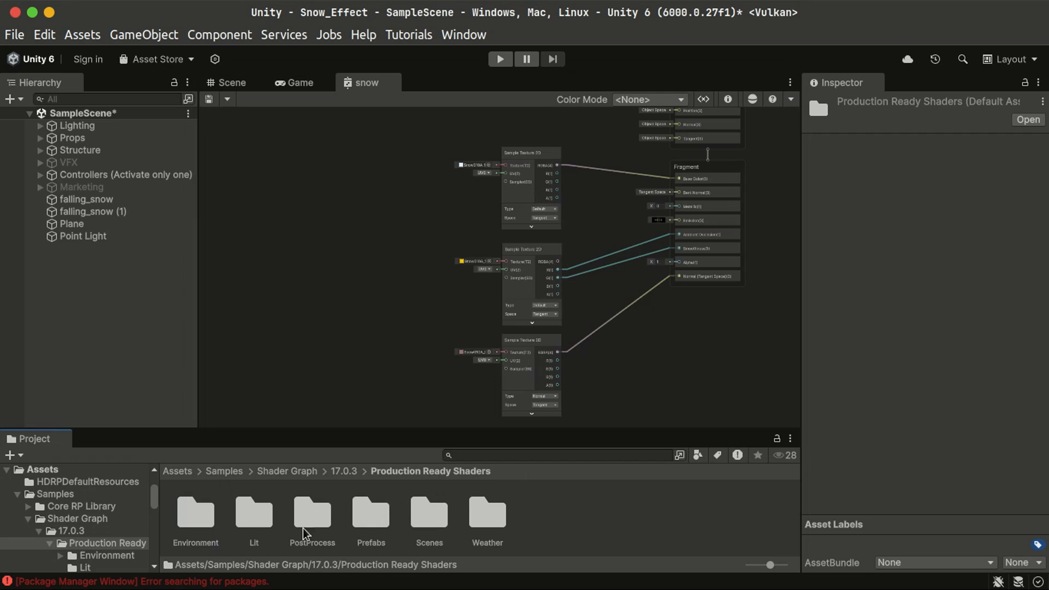
click(254, 522)
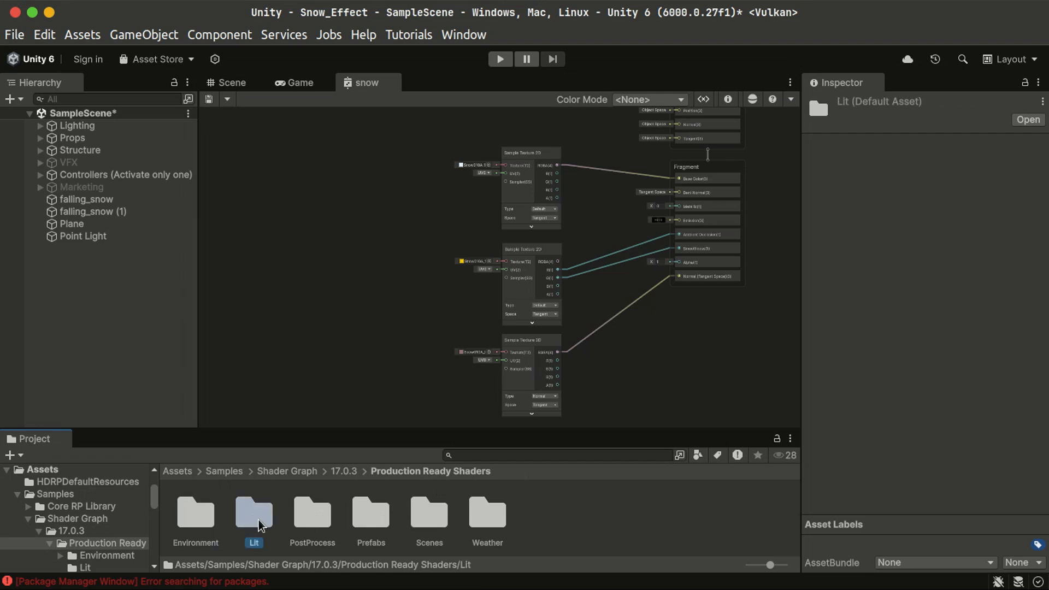
double_click(260, 526)
click(658, 547)
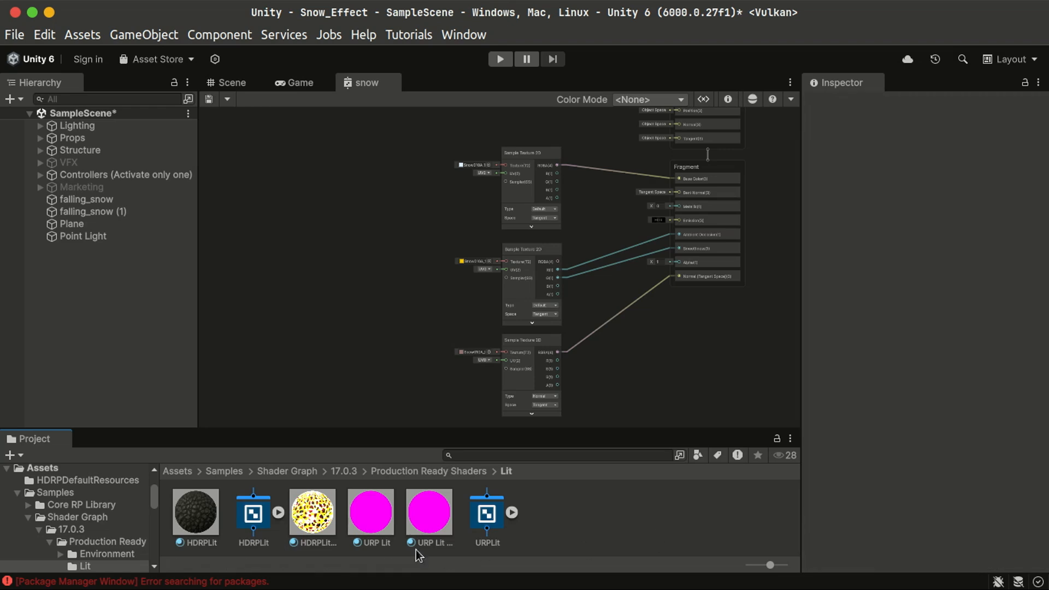
double_click(251, 521)
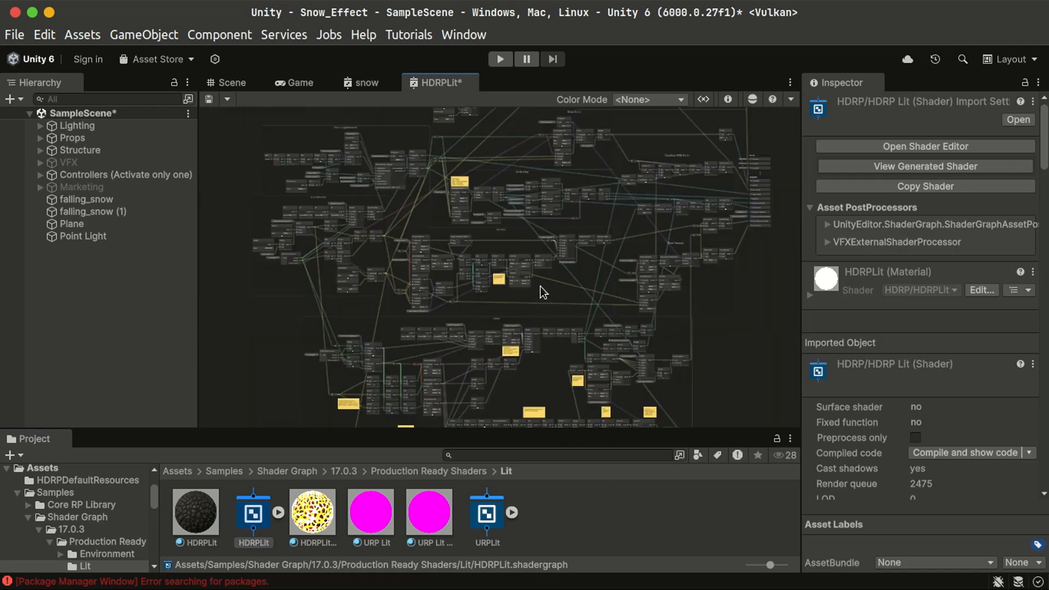
- Look through the HDRPLit graph for the Pixel Displacement group and examine its nodes
key(a)
scroll(639, 333, up, 3)
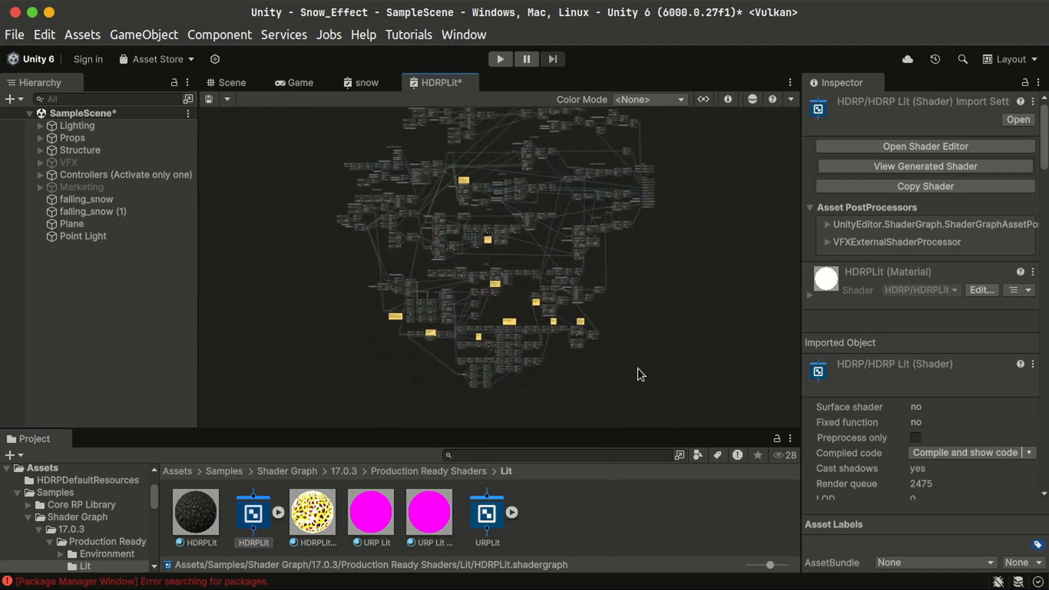
scroll(513, 237, up, 3)
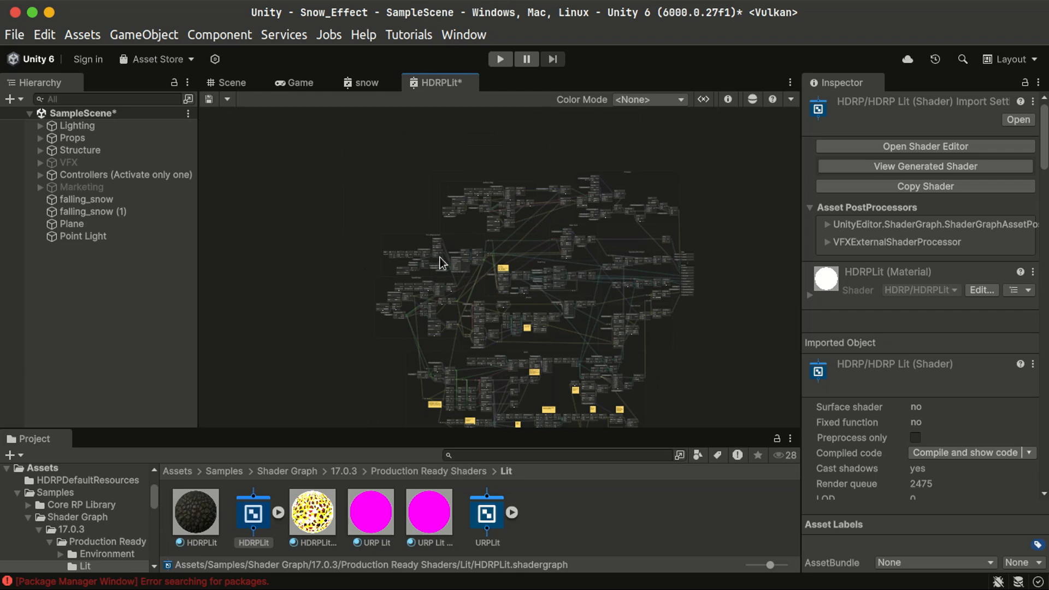
scroll(440, 261, up, 3)
scroll(477, 225, up, 5)
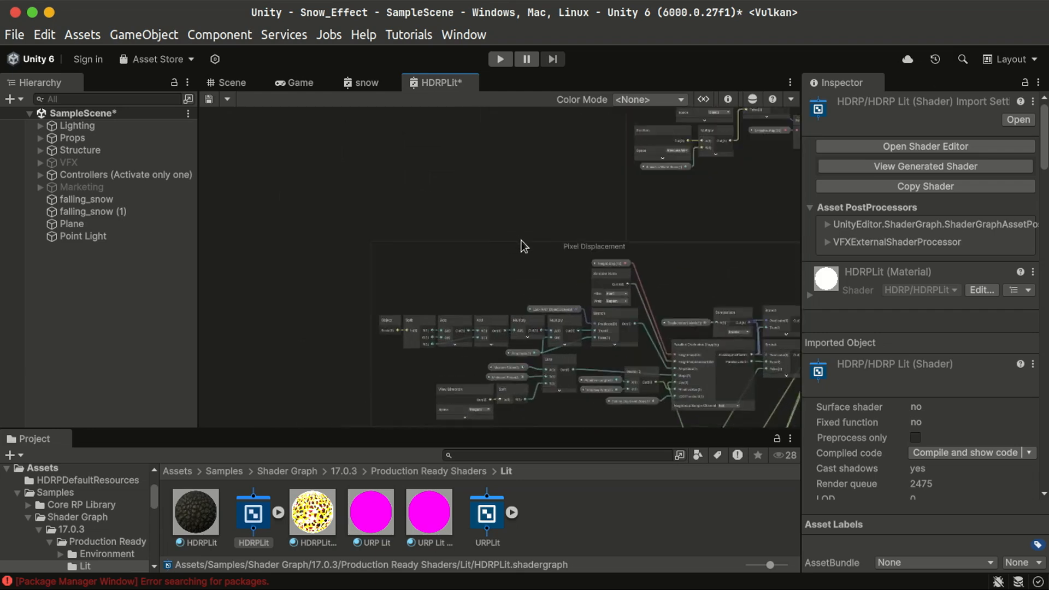
scroll(569, 284, up, 4)
middle_drag(682, 250, 672, 225)
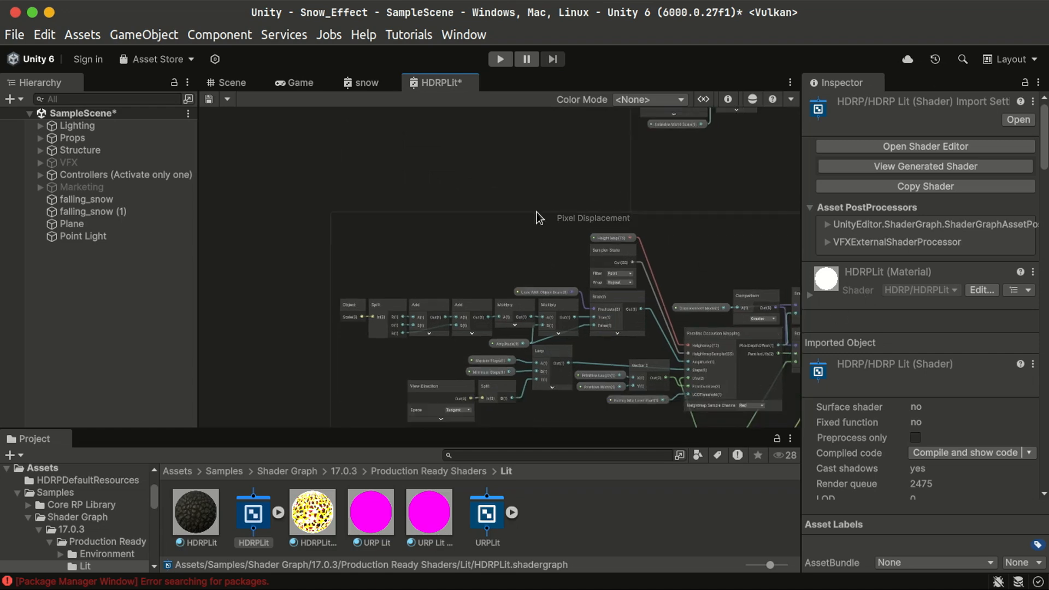
middle_drag(558, 254, 519, 164)
click(519, 164)
middle_drag(448, 221, 692, 262)
scroll(519, 265, down, 2)
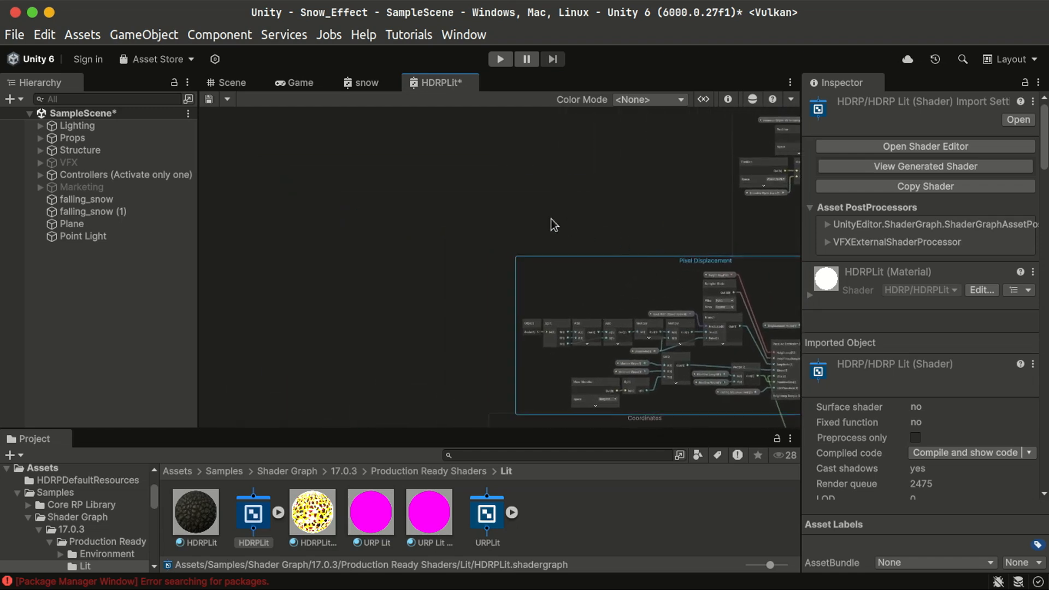
- Copy the whole Pixel Displacement group from HDRPLit into the snow graph and place it left of the texture nodes
drag(410, 182, 363, 169)
click(368, 387)
middle_drag(370, 390, 467, 410)
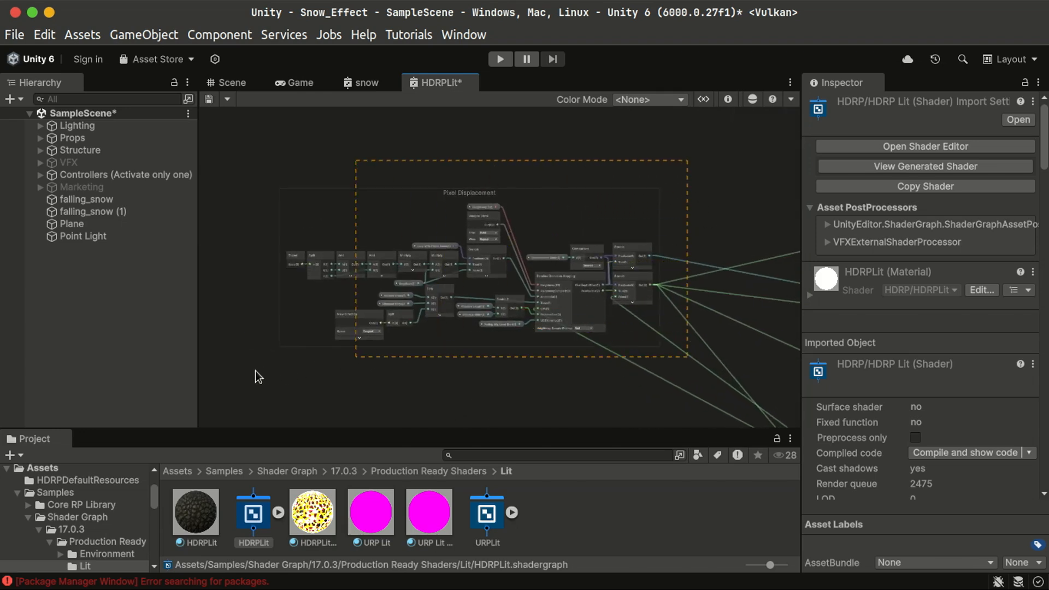
drag(255, 371, 227, 376)
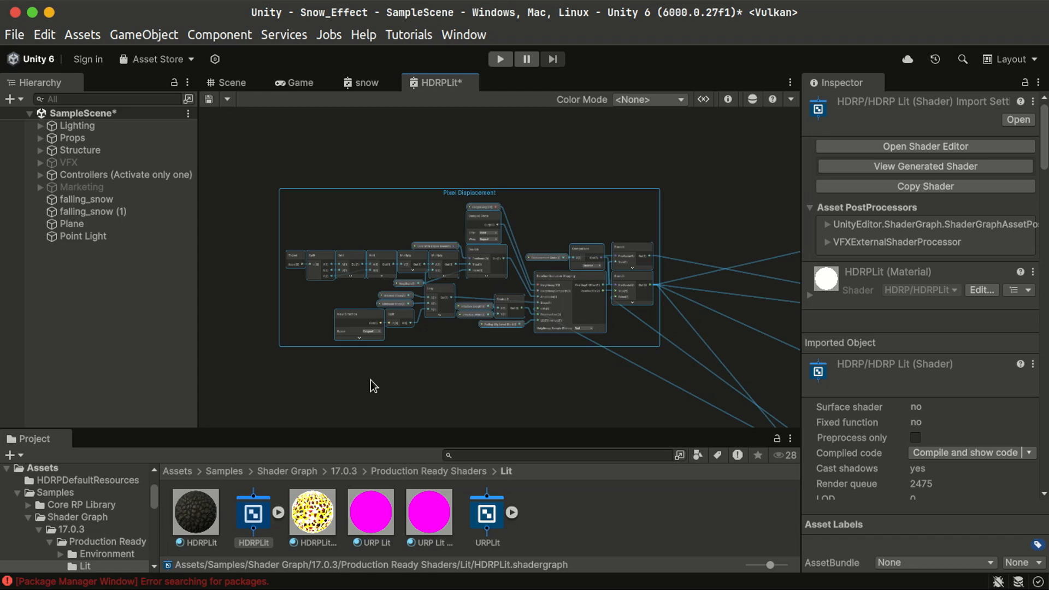
click(377, 88)
middle_drag(386, 334, 656, 369)
scroll(415, 270, down, 3)
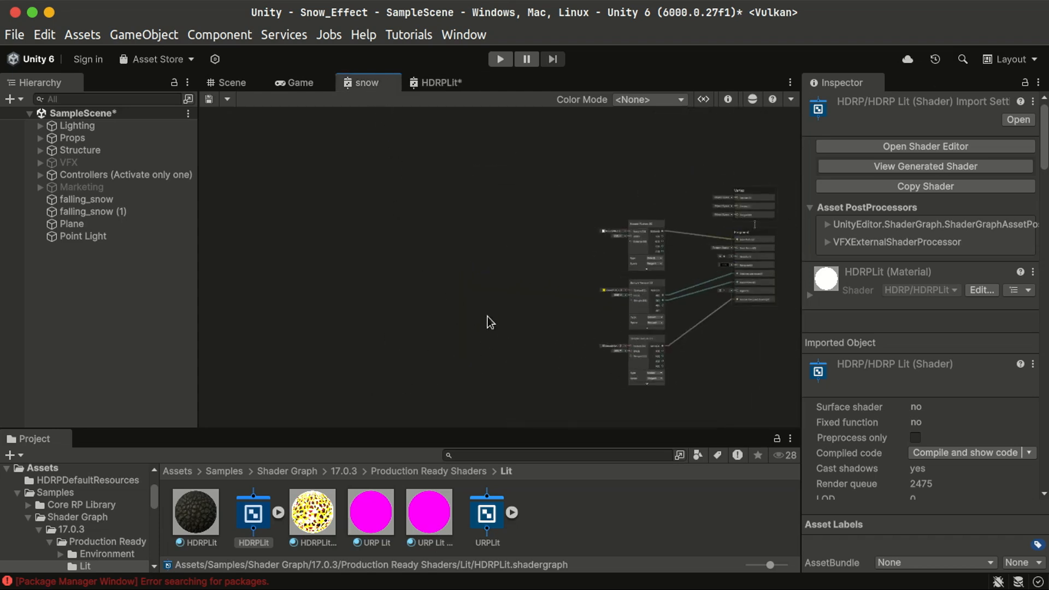
key(super+v)
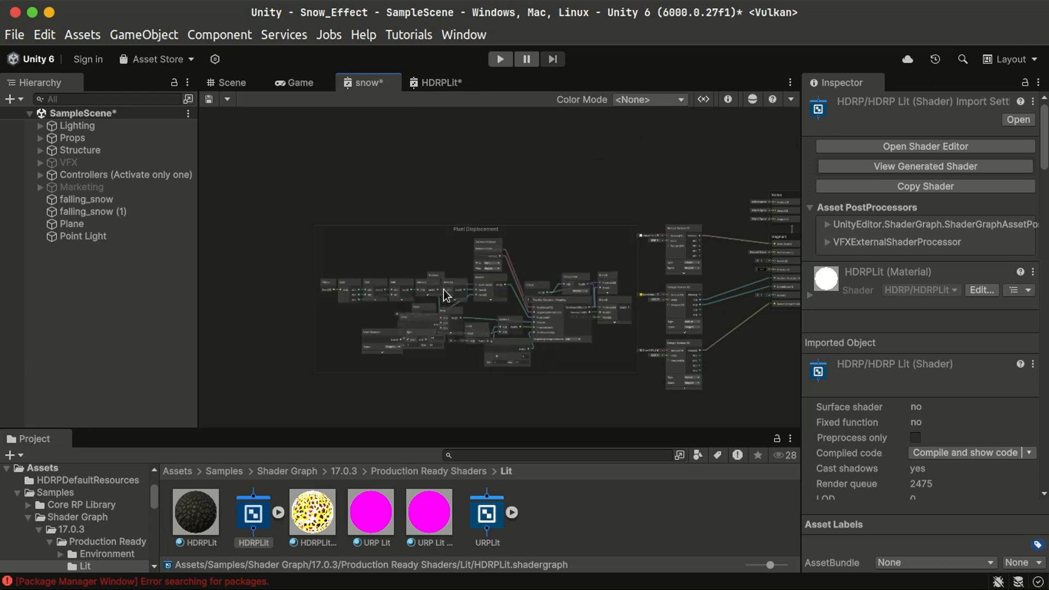
drag(539, 227, 510, 217)
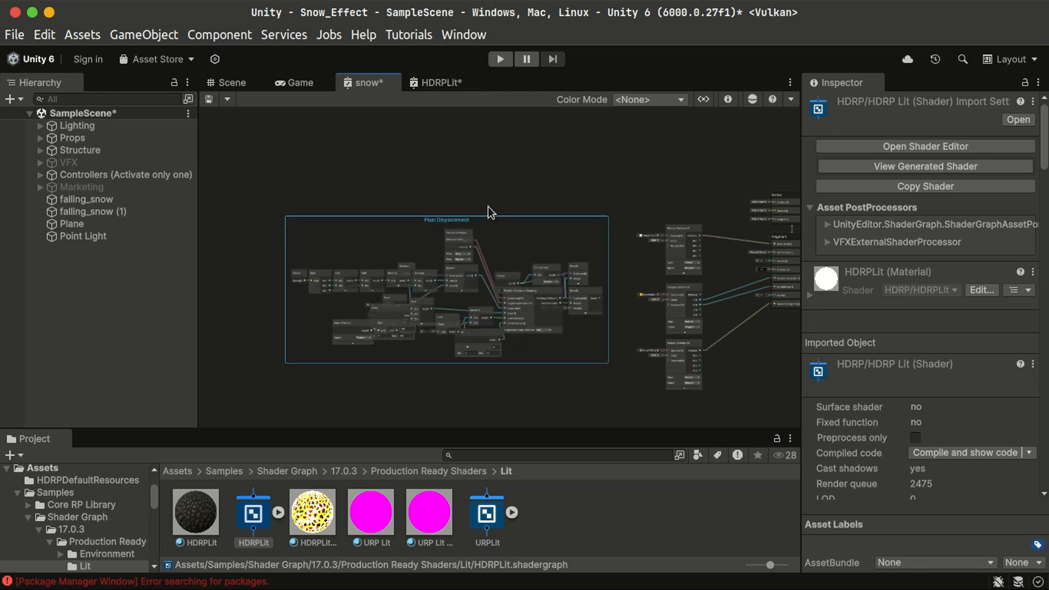
- Maximize the snow graph and delete the Integer, Comparison and both Branch nodes attached to the Parallax Occlusion Mapping node's outputs
key(shift+space)
scroll(418, 313, up, 10)
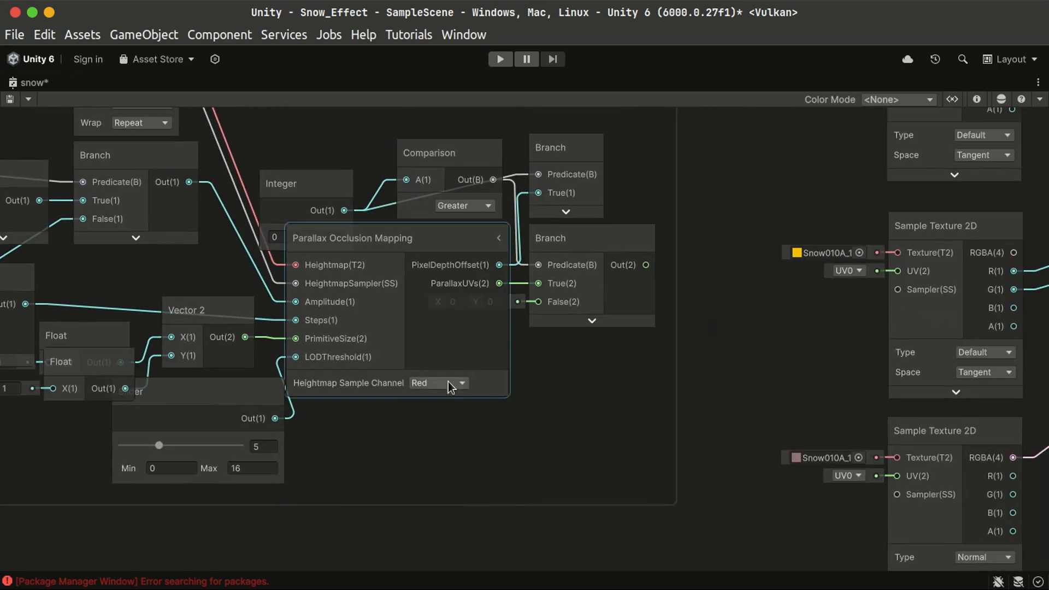
middle_drag(448, 382, 420, 477)
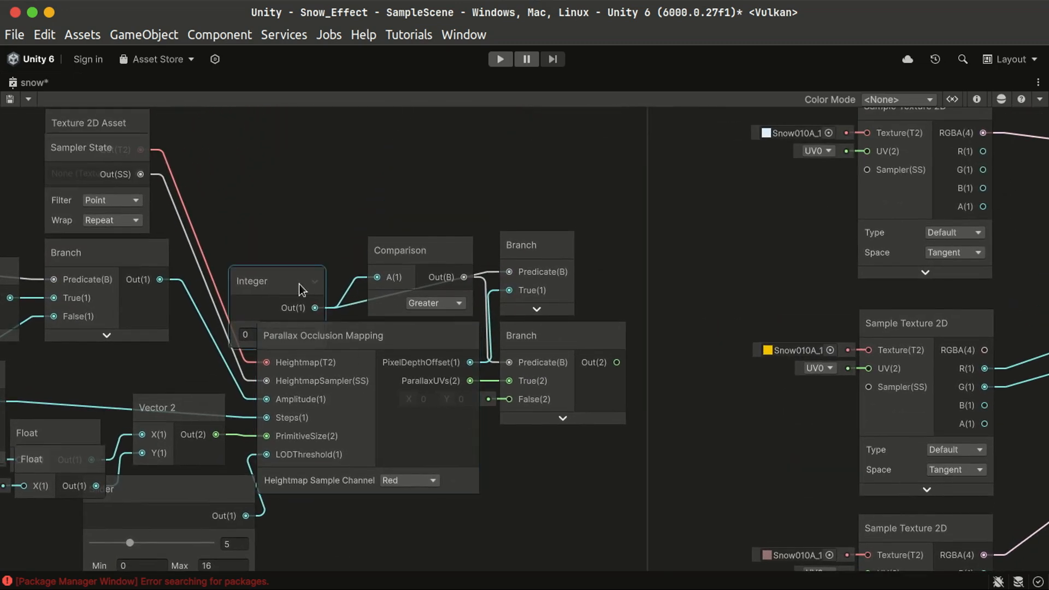
drag(299, 284, 325, 168)
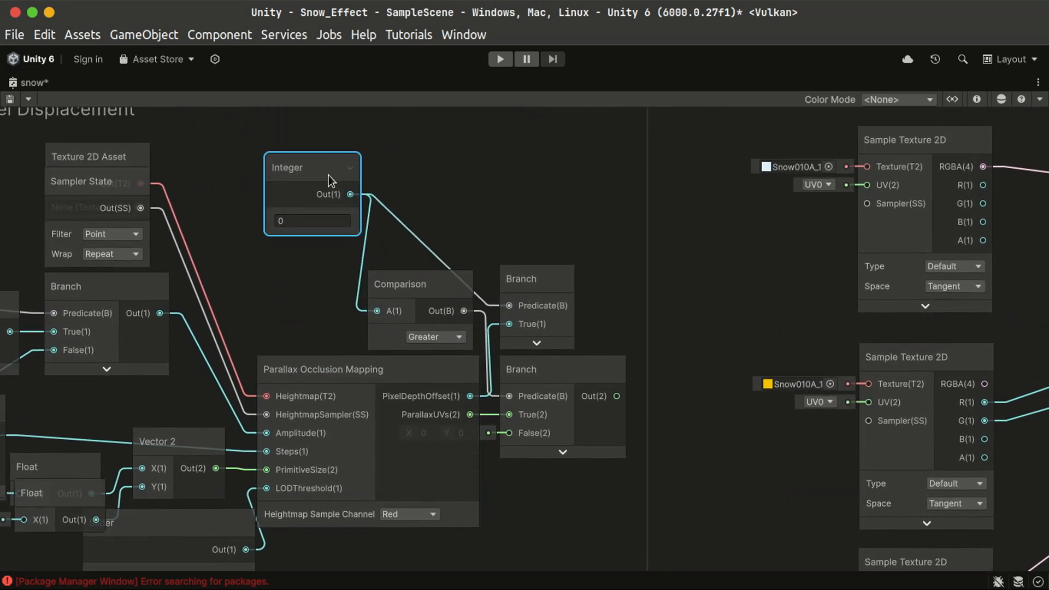
key(Delete)
click(422, 293)
key(Delete)
click(526, 277)
key(Delete)
click(553, 371)
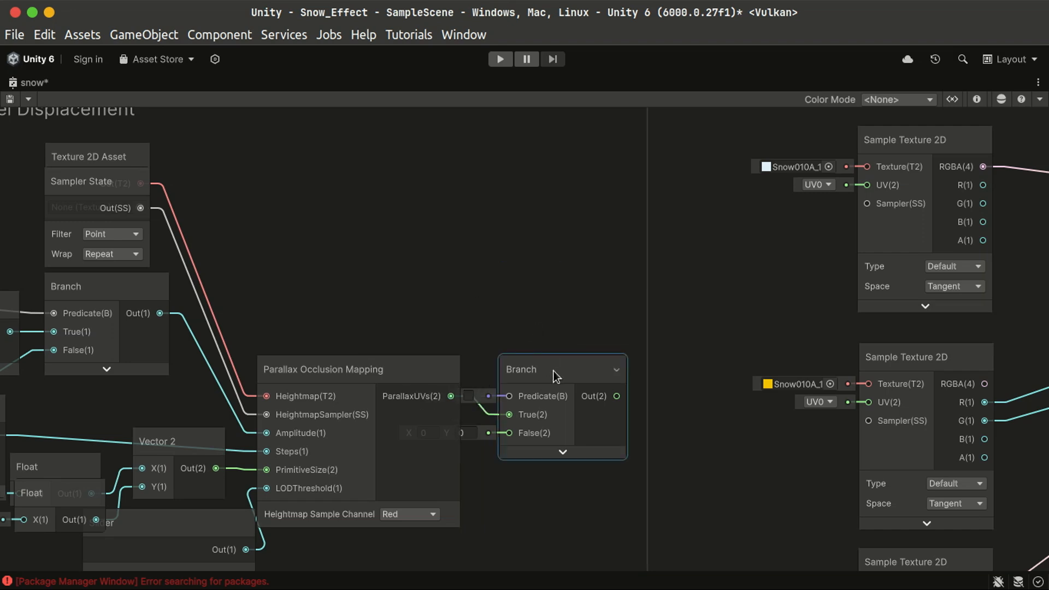
key(Delete)
- Expand the Parallax Occlusion Mapping node to show all ports, and move it and its LODThreshold Slider clear of the Vector 2 node
middle_drag(553, 372, 687, 281)
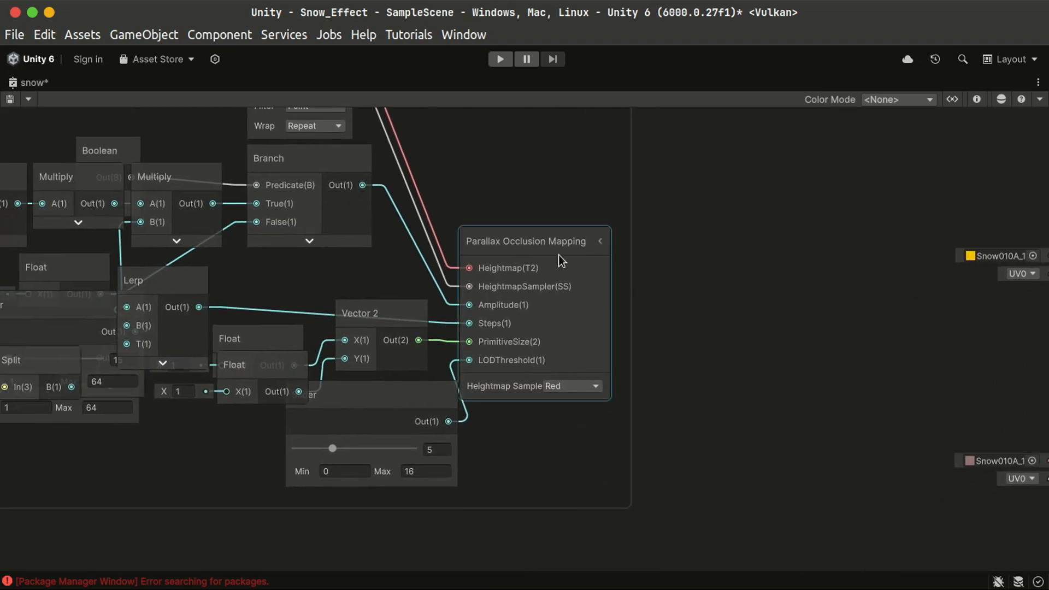
click(600, 241)
drag(552, 246, 600, 211)
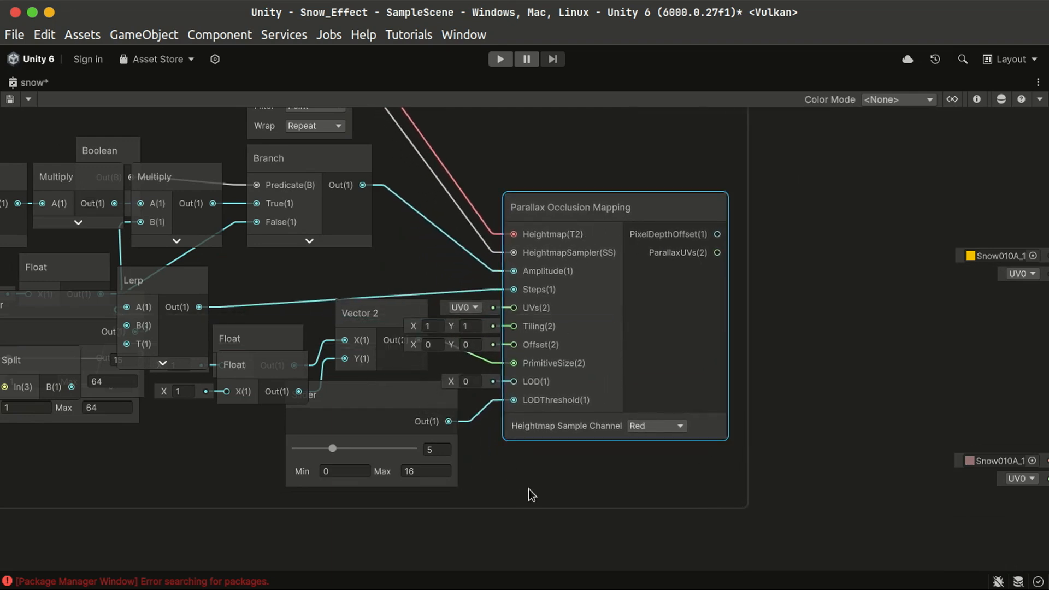
middle_drag(529, 489, 679, 383)
drag(568, 311, 562, 377)
- Spread out the View Direction node and the two Slider nodes feeding the Lerp so that they no longer overlap
middle_drag(418, 377, 601, 377)
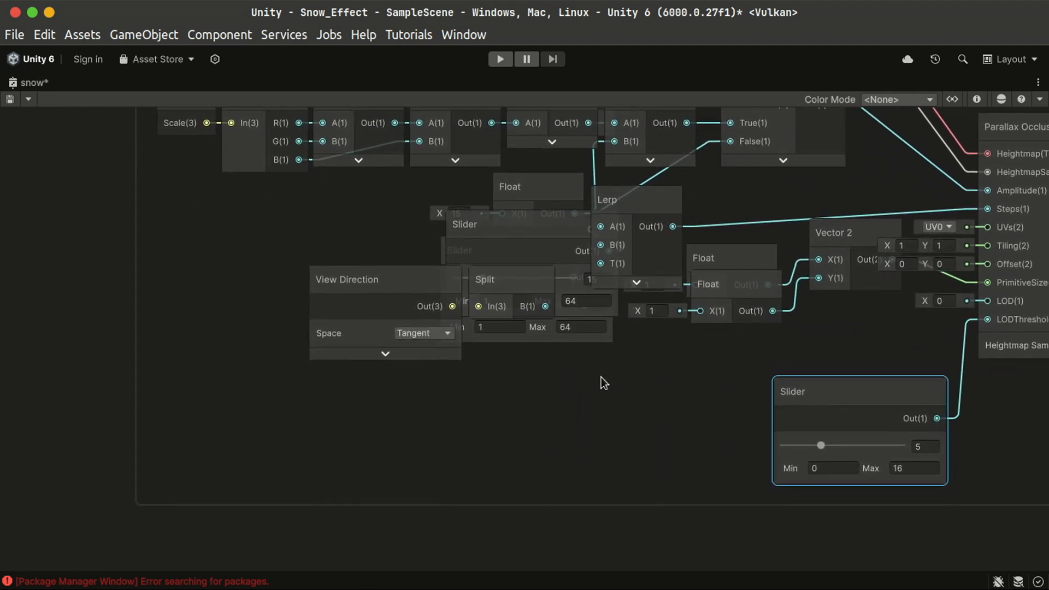
drag(370, 289, 204, 367)
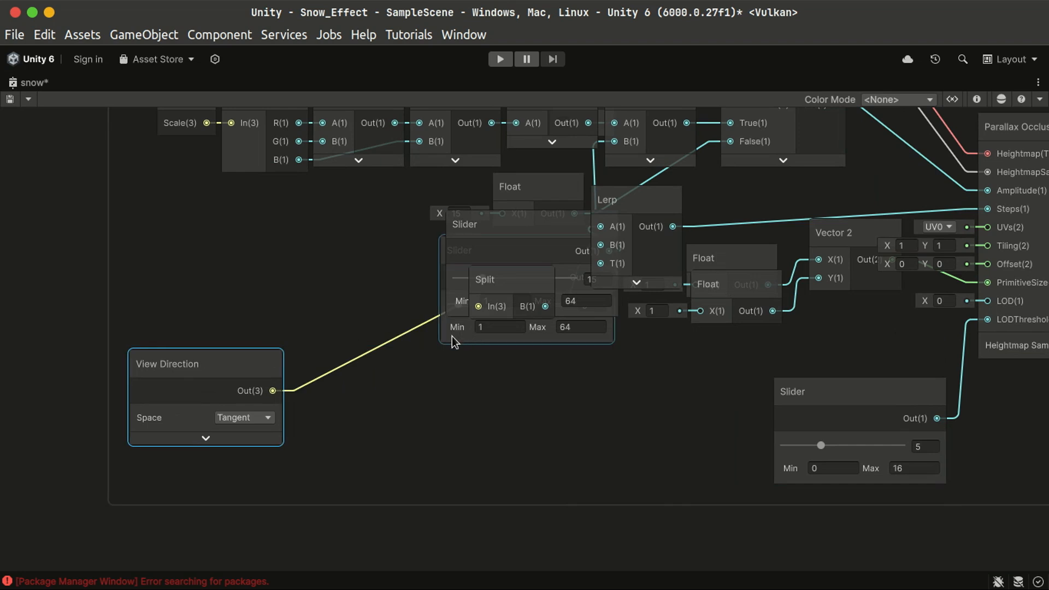
drag(481, 340, 495, 444)
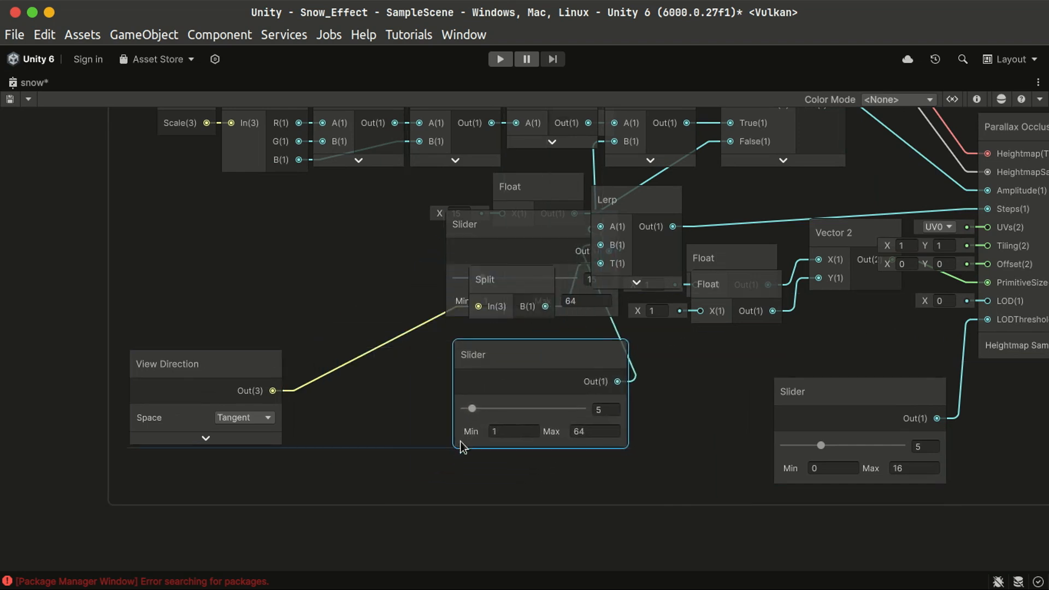
drag(494, 239, 343, 218)
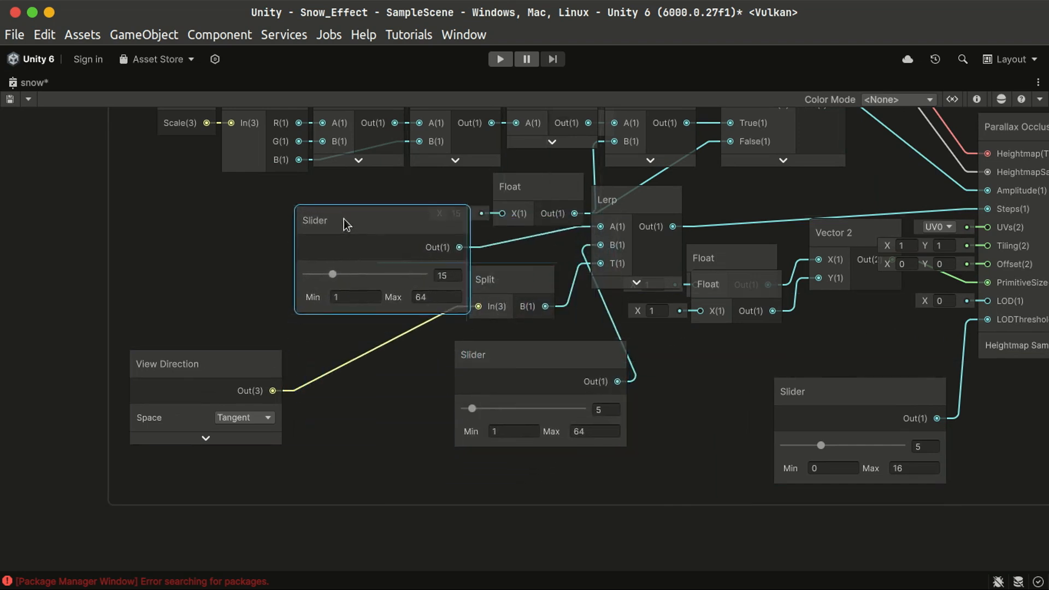
drag(343, 218, 344, 206)
- Rearrange the Vector 2 node and its two Float input nodes so that their connections are readable
drag(643, 359, 677, 392)
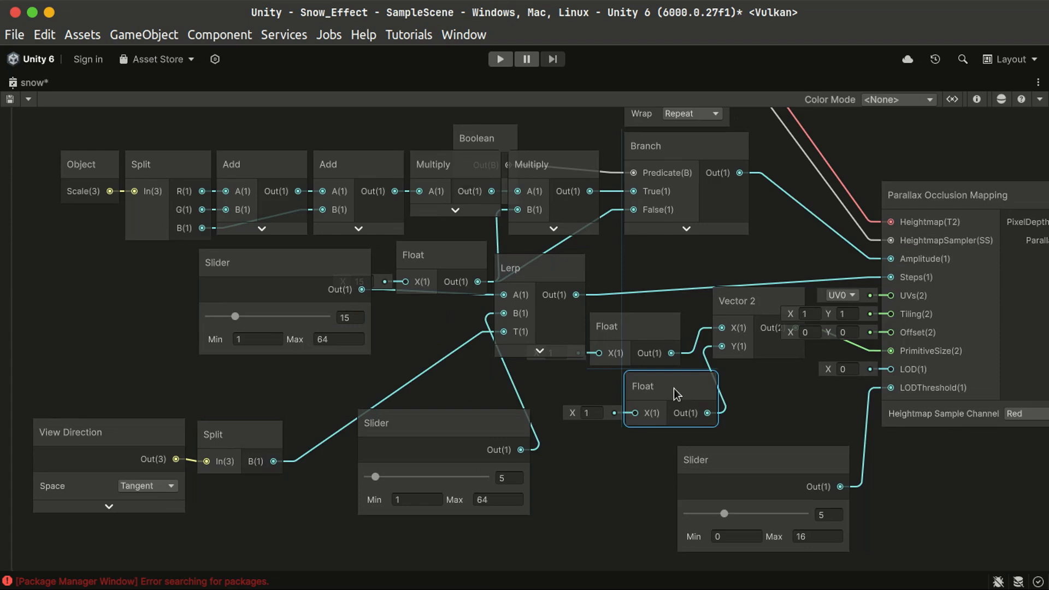
middle_drag(737, 384, 545, 379)
drag(564, 315, 601, 327)
drag(490, 379, 518, 369)
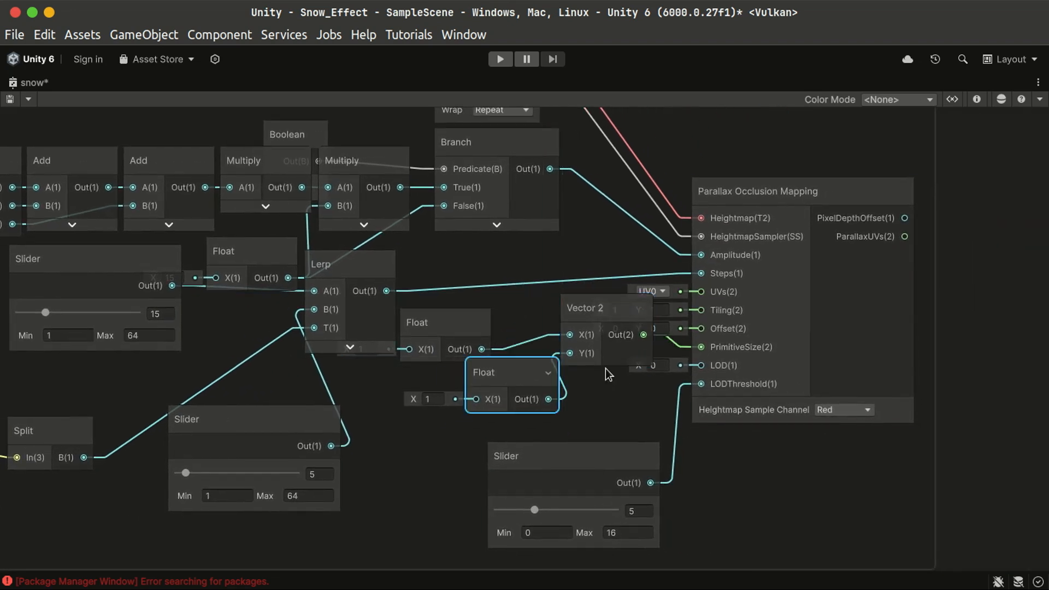
mouse_move(584, 311)
mouse_down()
mouse_move(581, 324)
mouse_move(586, 315)
mouse_up()
drag(511, 365, 512, 366)
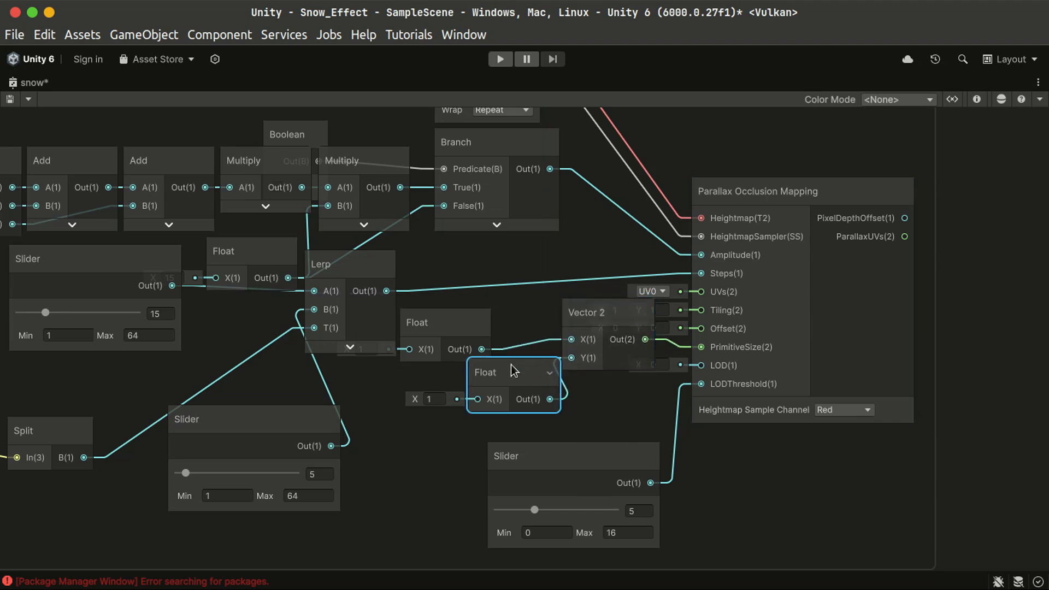
- Delete the two Float nodes feeding the Vector 2 node and set its X and Y to 1
key(Delete)
click(448, 325)
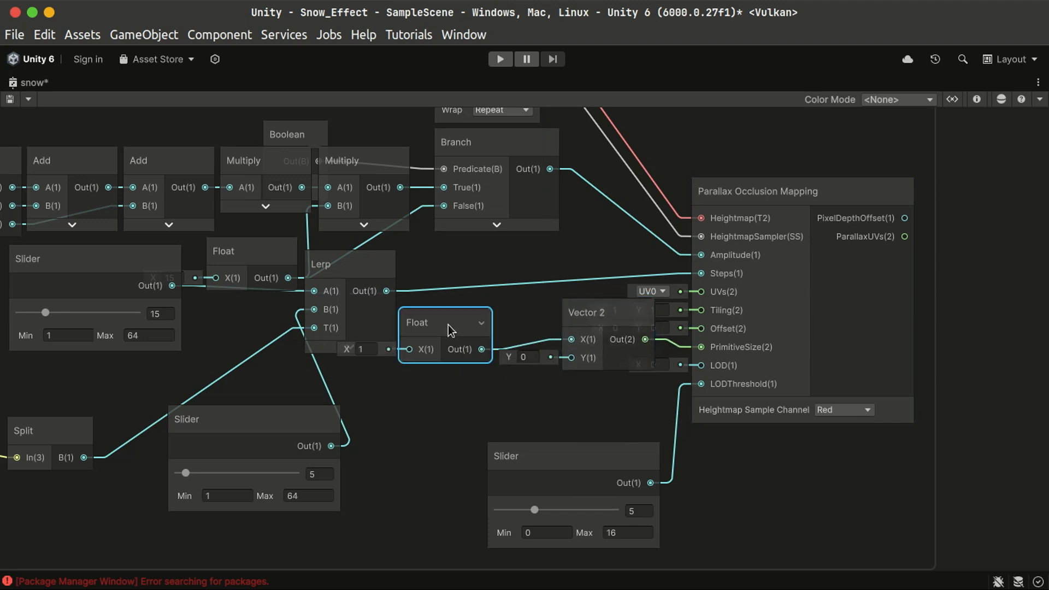
key(Delete)
drag(595, 320, 589, 331)
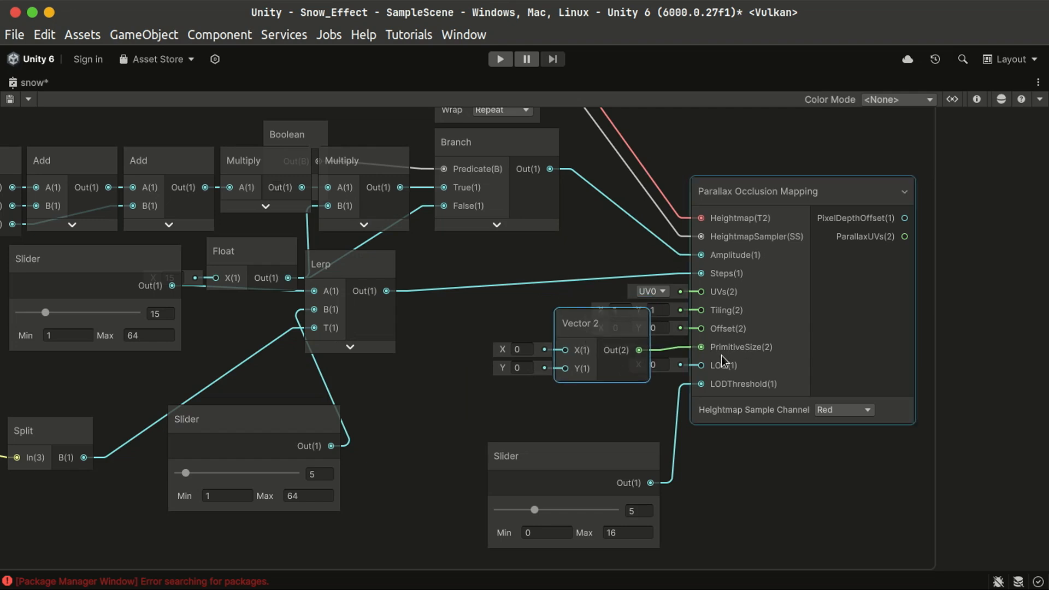
scroll(717, 353, up, 5)
click(276, 343)
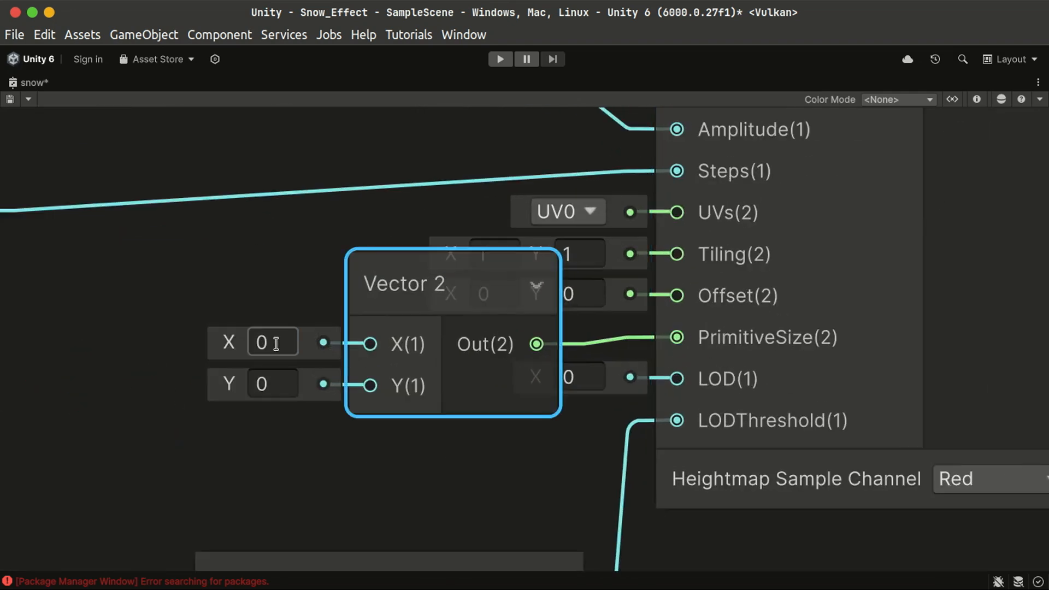
text(1)
click(278, 373)
text(1)
click(453, 445)
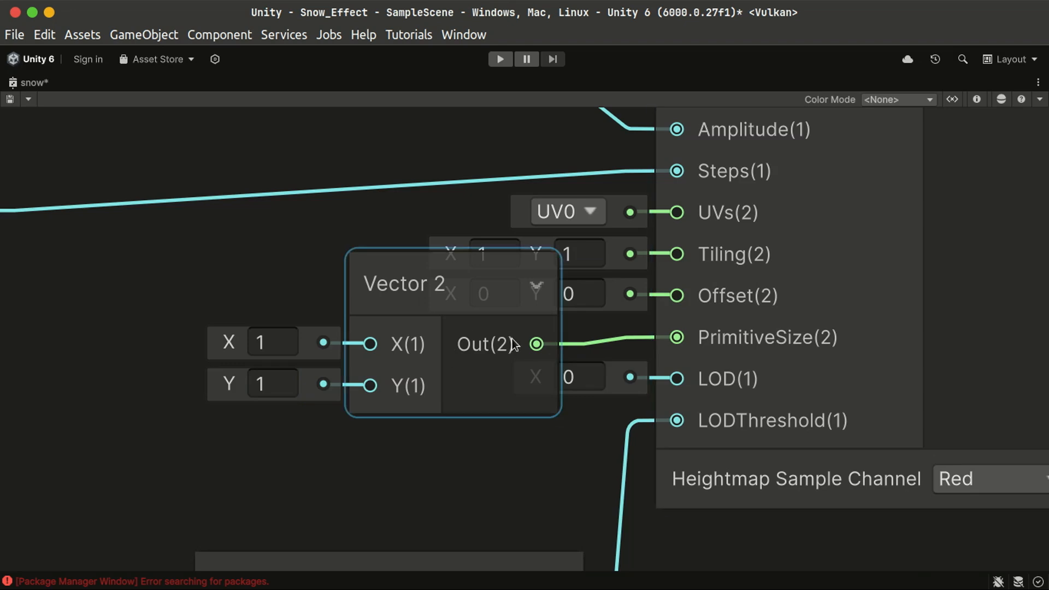
- Move the Lerp node away from the Float node and stack its two input Slider nodes neatly between the View Direction Split and the Lerp
scroll(565, 365, down, 3)
middle_drag(263, 388, 398, 395)
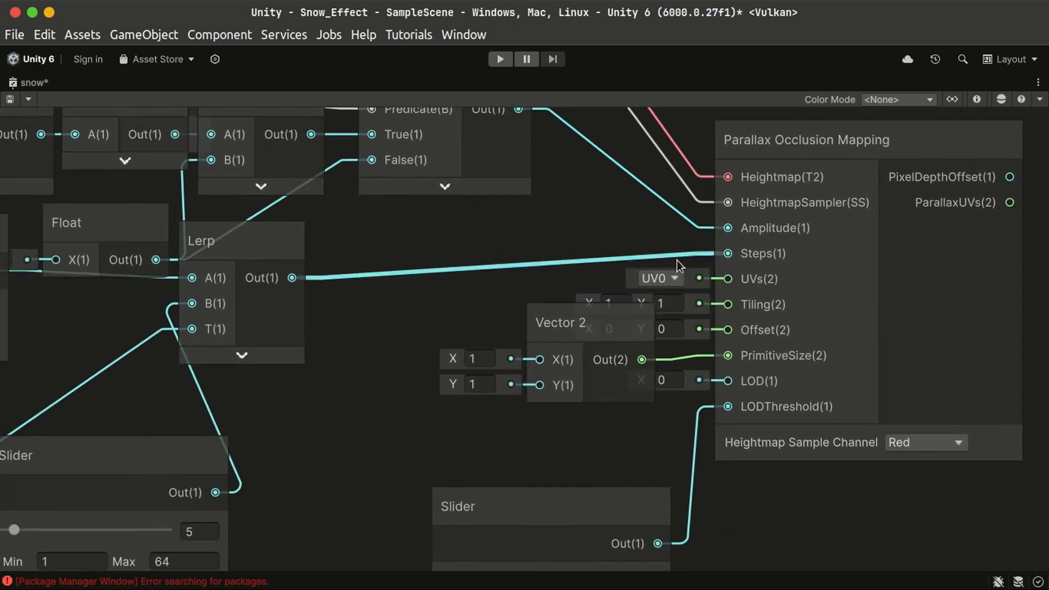
middle_drag(410, 356, 628, 347)
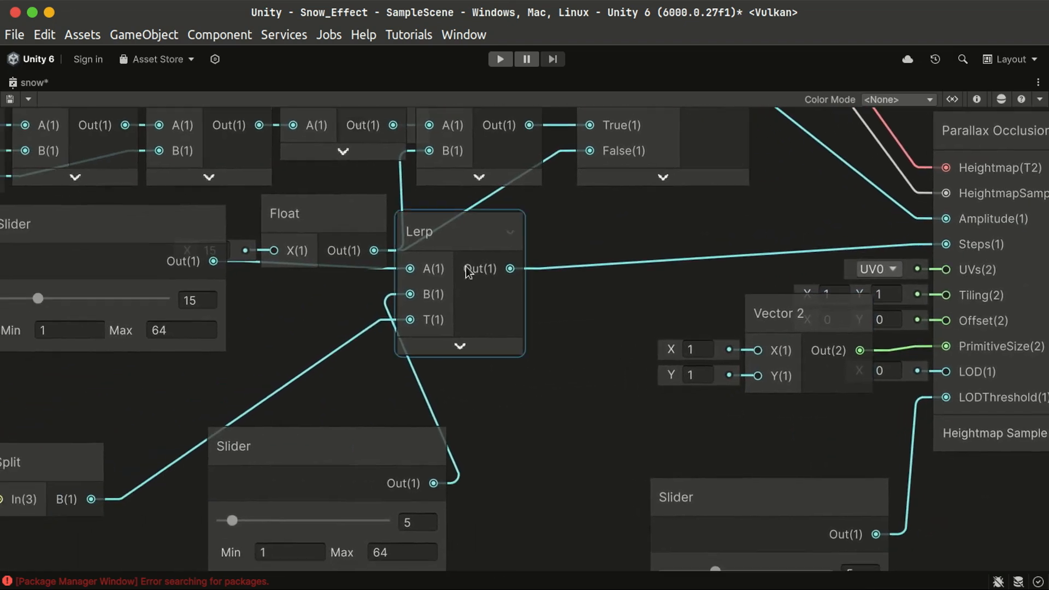
drag(465, 247, 553, 296)
middle_drag(273, 436, 437, 363)
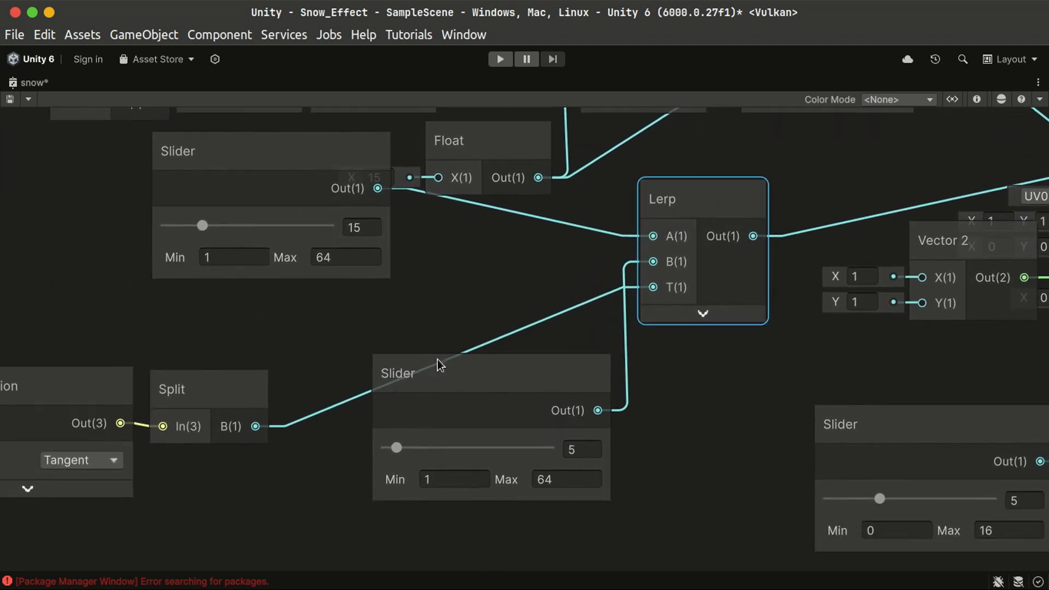
drag(290, 182, 415, 260)
drag(519, 391, 489, 444)
drag(399, 229, 461, 275)
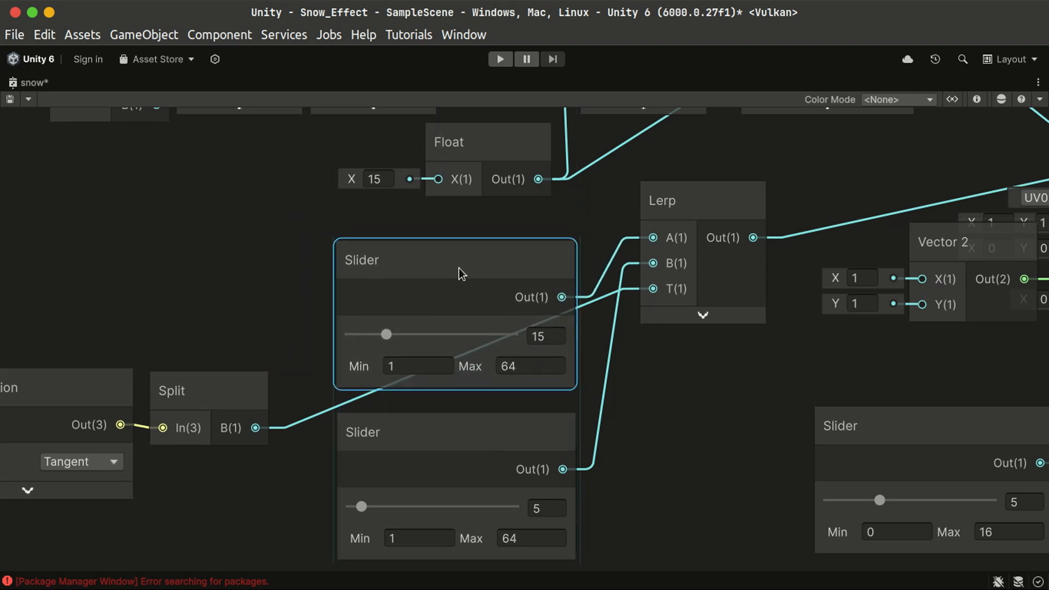
- Move the Texture 2D Asset node out from behind the Sampler State node in the Pixel Displacement group
middle_drag(695, 386, 650, 480)
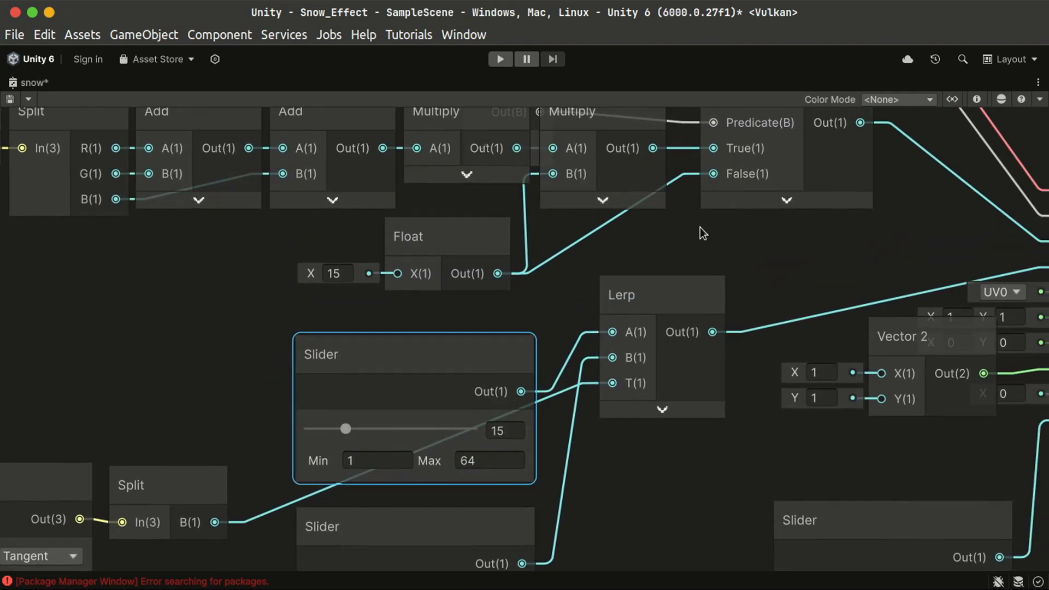
middle_drag(709, 245, 720, 428)
scroll(553, 387, down, 3)
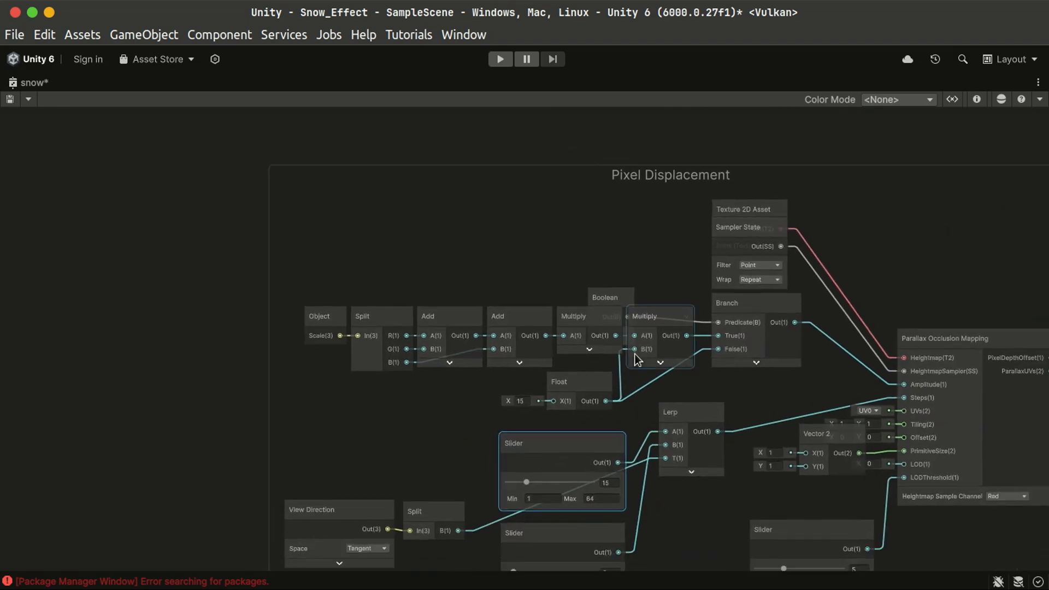
scroll(633, 380, up, 3)
scroll(808, 353, down, 2)
middle_drag(788, 353, 492, 335)
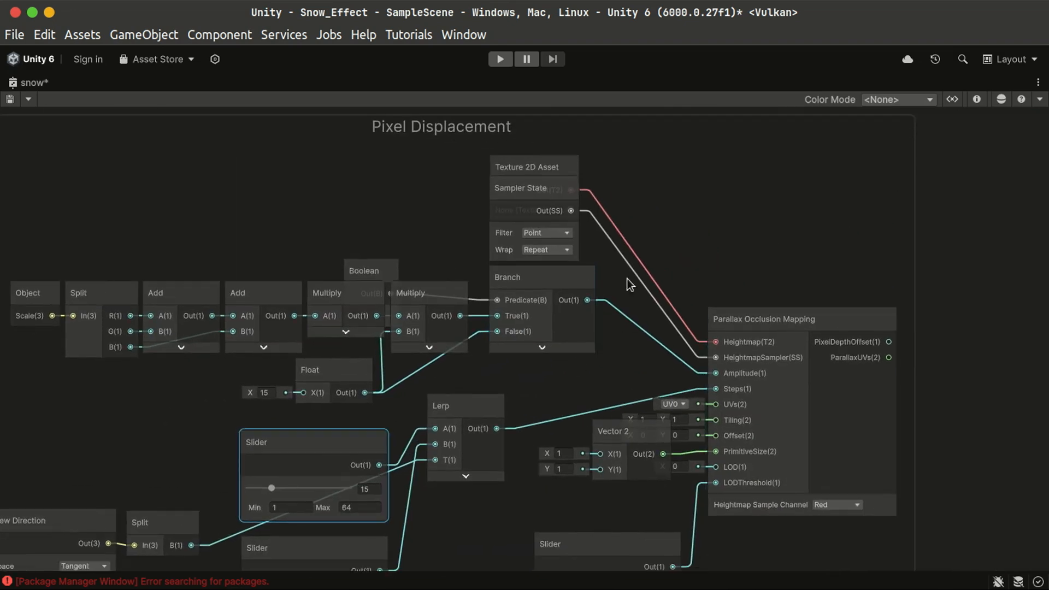
middle_drag(626, 294, 485, 308)
drag(411, 179, 543, 203)
- Assign the Snow010A displacement texture to the Texture 2D Asset node and place the node above Sampler State
scroll(522, 238, up, 4)
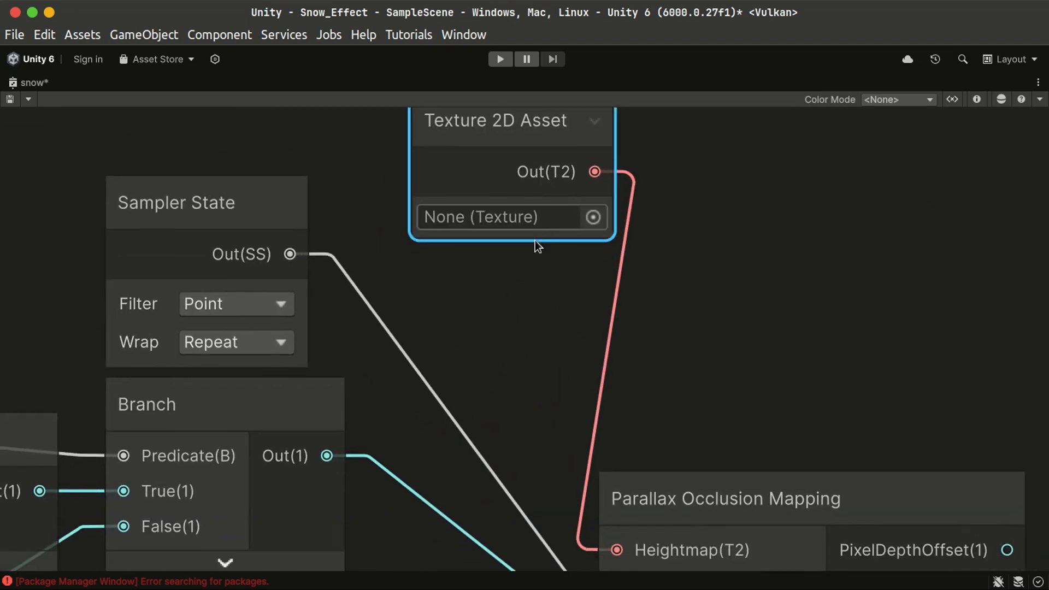
click(583, 283)
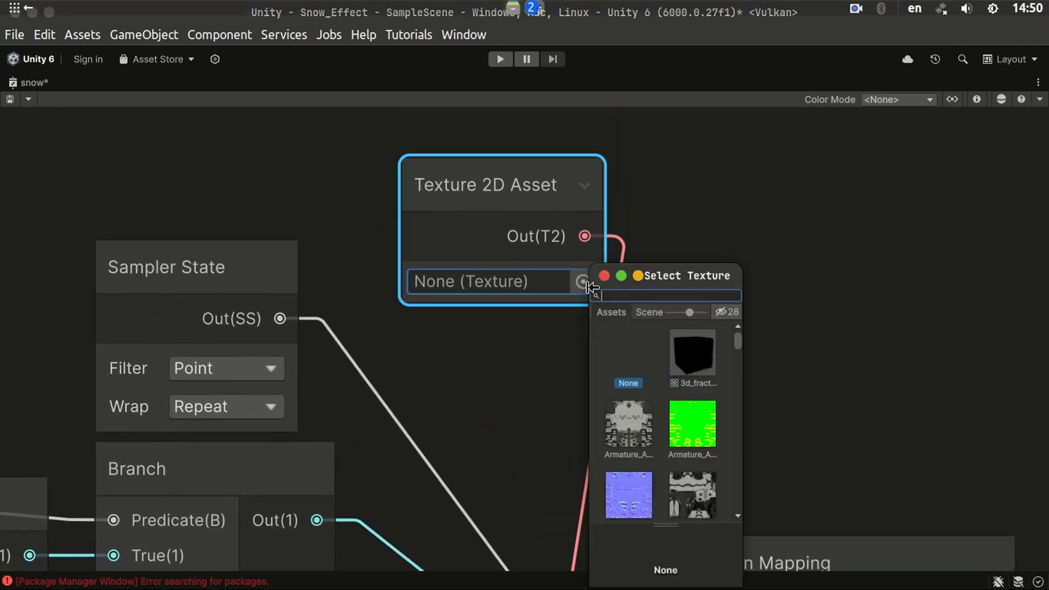
text(snow)
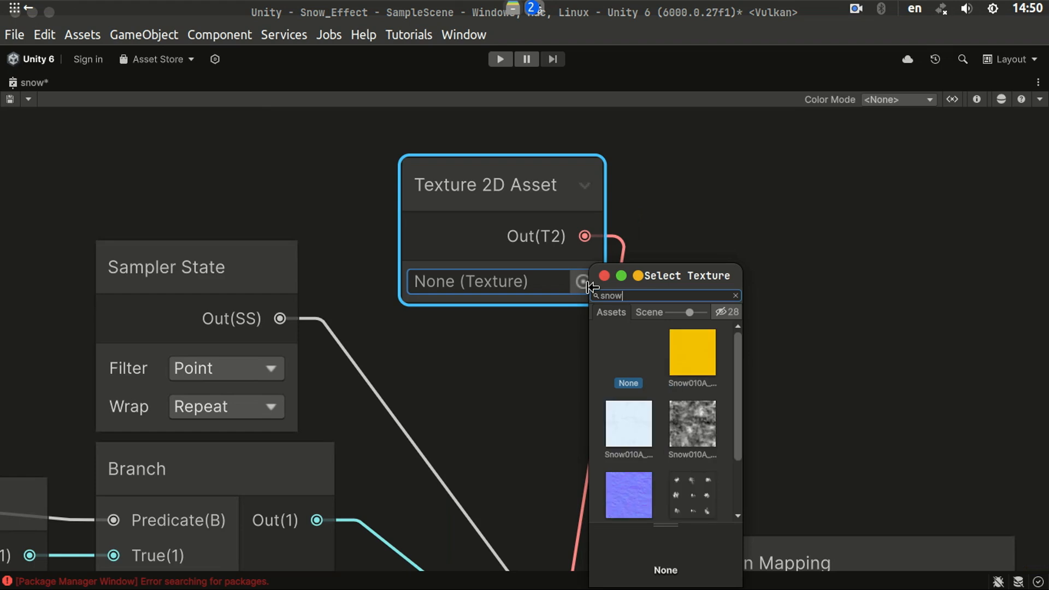
double_click(694, 438)
drag(552, 204, 198, 197)
- Examine the Parallax Occlusion Mapping node's PixelDepthOffset and ParallaxUVs outputs and the Sample Texture 2D nodes they could feed
middle_drag(628, 527, 527, 240)
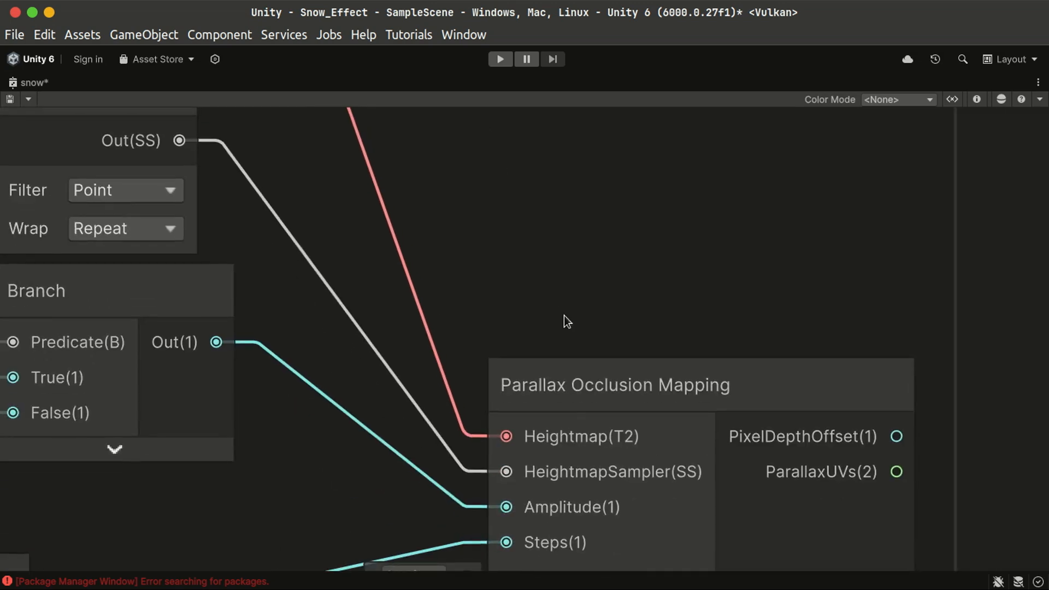
scroll(579, 404, down, 3)
middle_drag(754, 436, 595, 200)
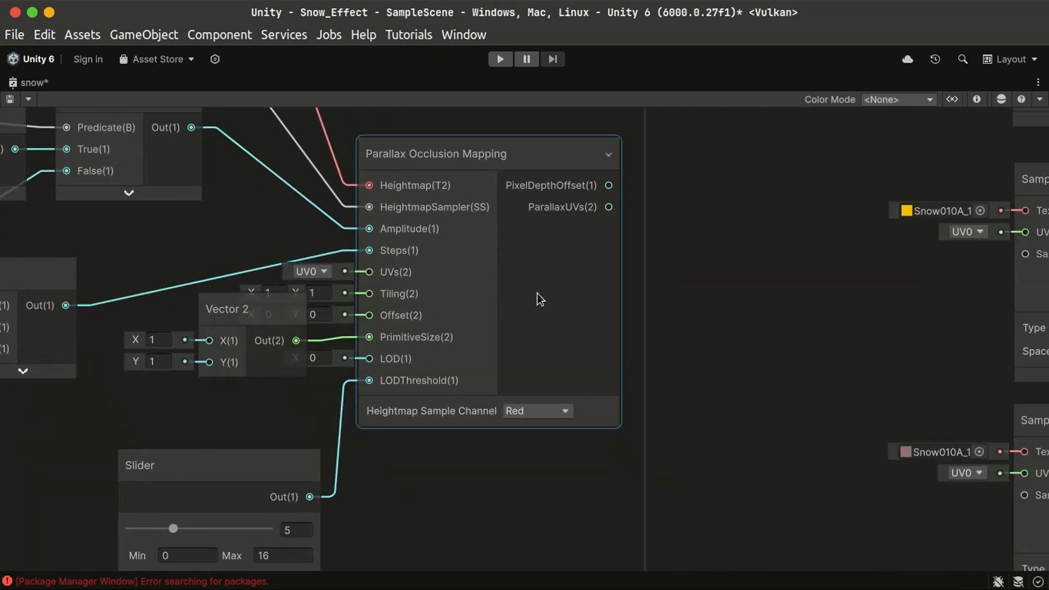
middle_drag(300, 420, 497, 412)
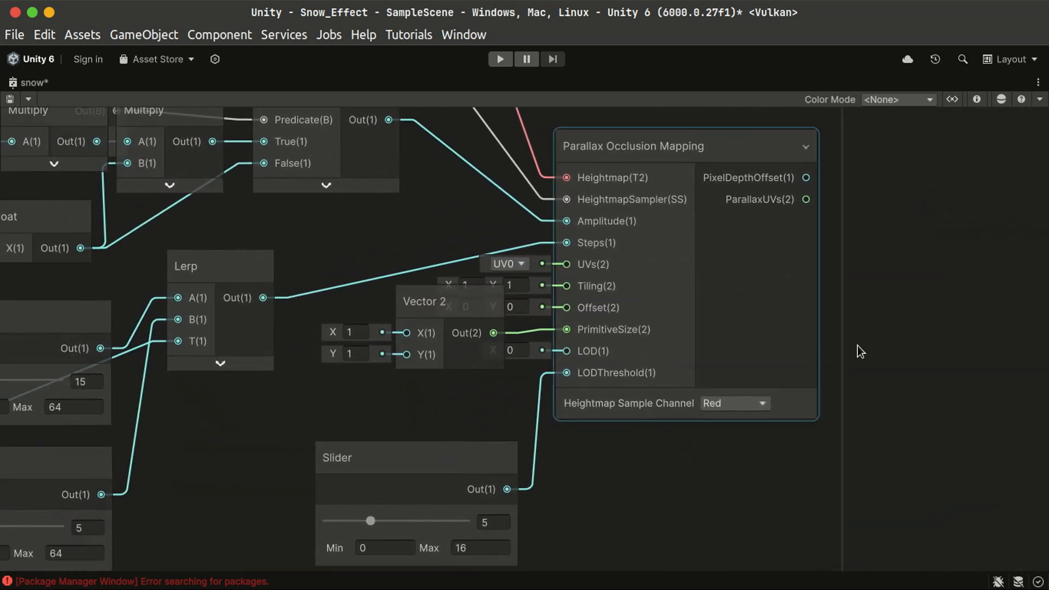
middle_drag(869, 259, 666, 283)
scroll(605, 229, up, 5)
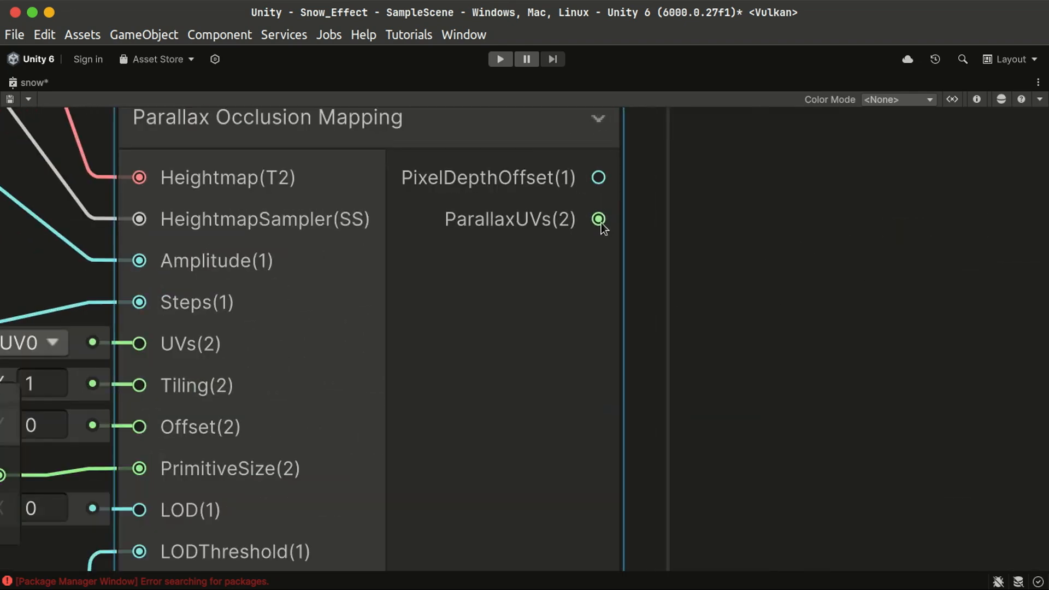
scroll(656, 253, down, 4)
middle_drag(796, 330, 431, 345)
scroll(431, 346, down, 1)
middle_drag(547, 306, 635, 305)
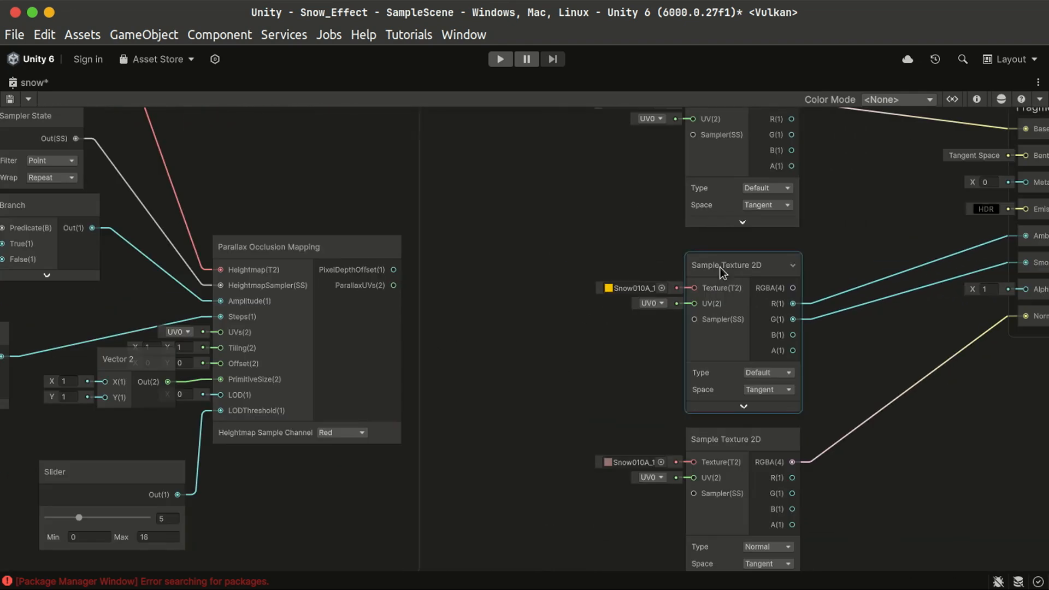
middle_drag(486, 333, 582, 367)
scroll(446, 307, up, 3)
scroll(472, 324, up, 3)
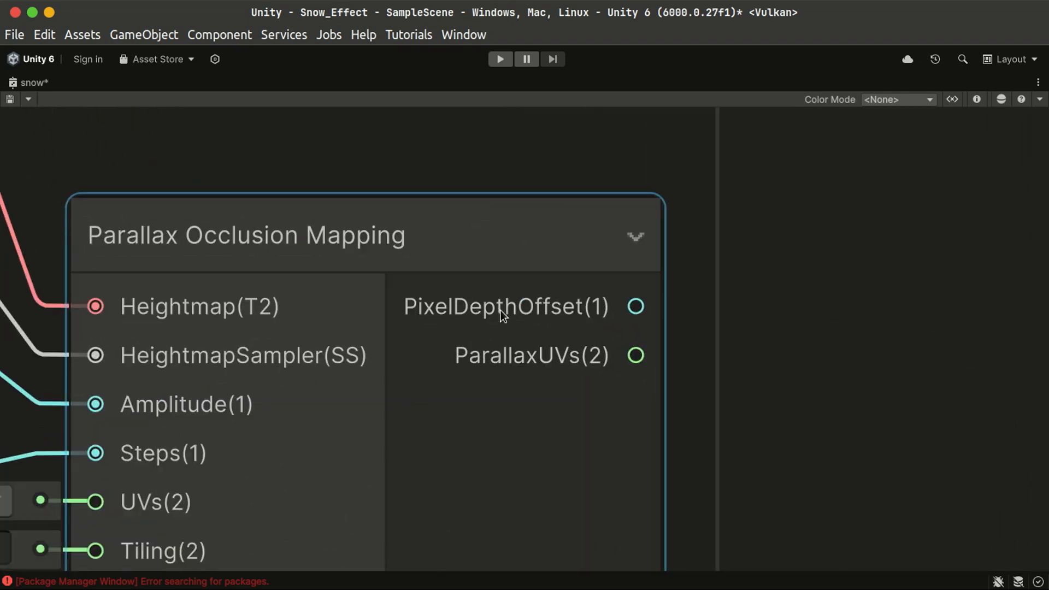
scroll(765, 417, down, 4)
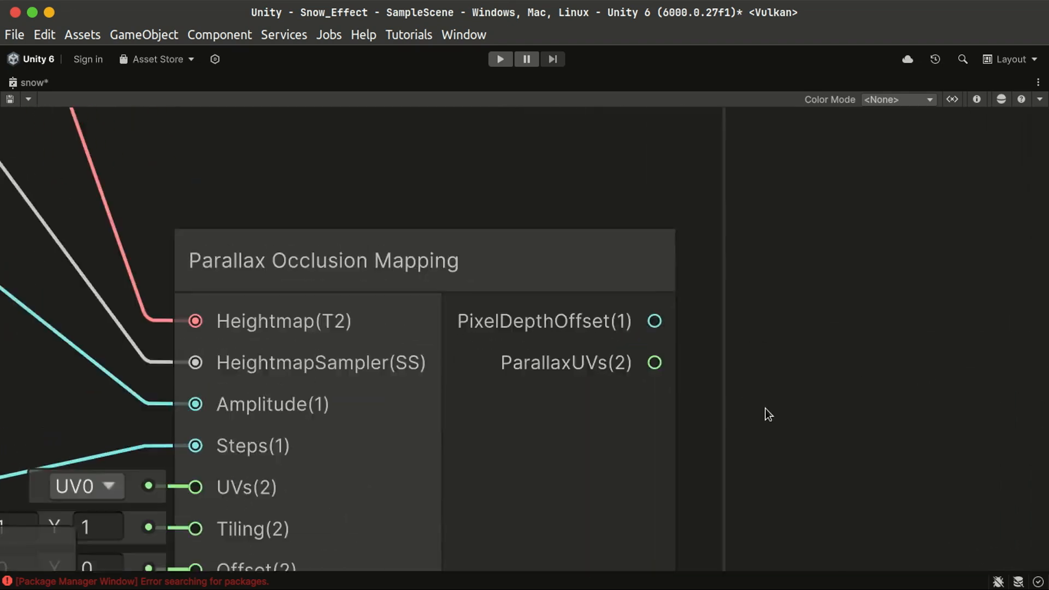
- Shift the Branch node slightly and move the Boolean node clear of the two Multiply nodes
middle_drag(726, 490, 850, 330)
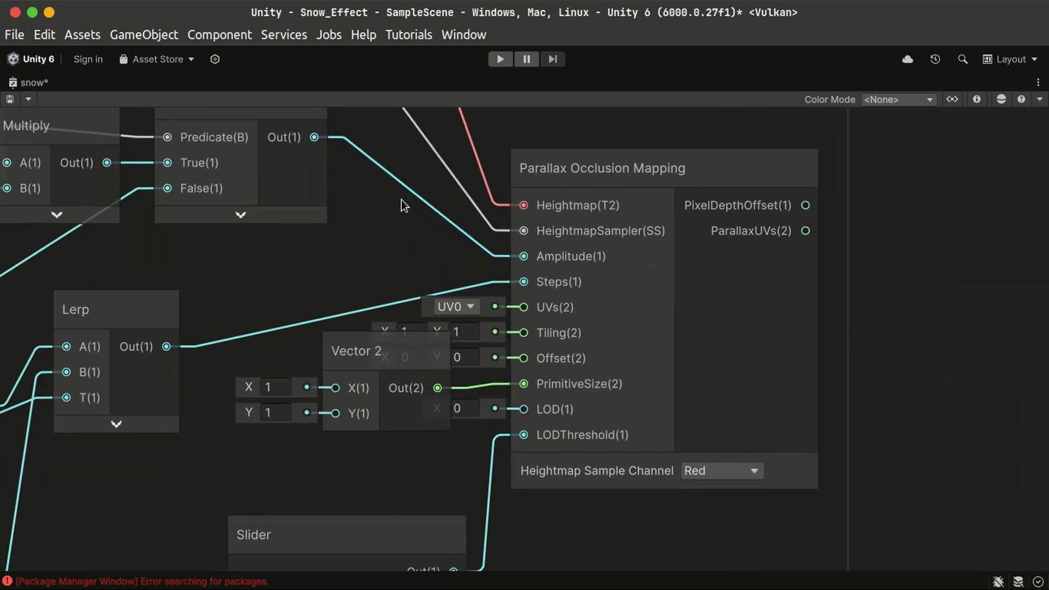
scroll(401, 200, down, 1)
middle_drag(435, 233, 580, 290)
drag(385, 186, 396, 198)
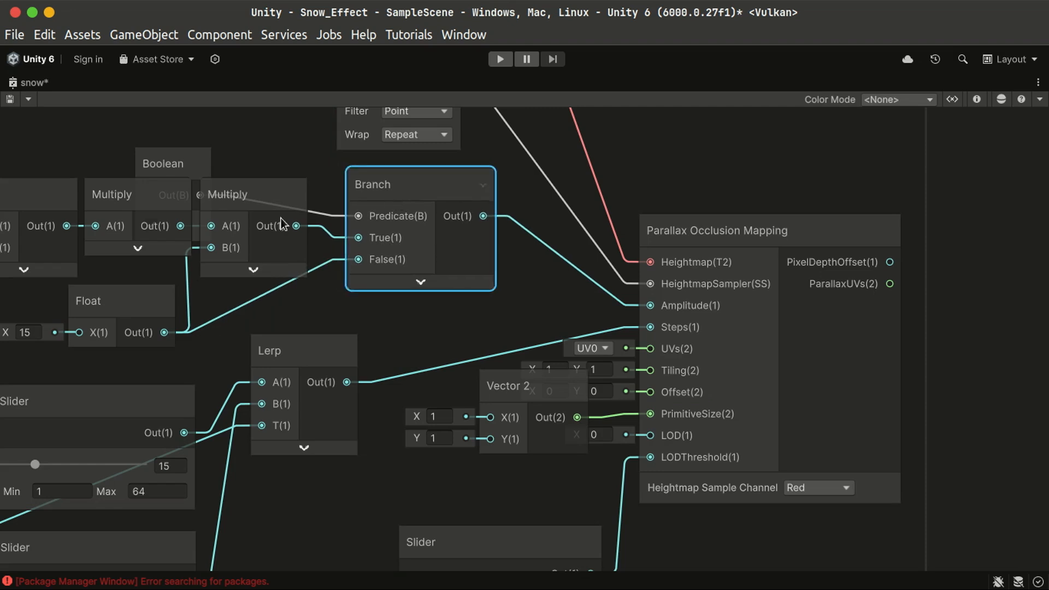
middle_drag(281, 218, 632, 307)
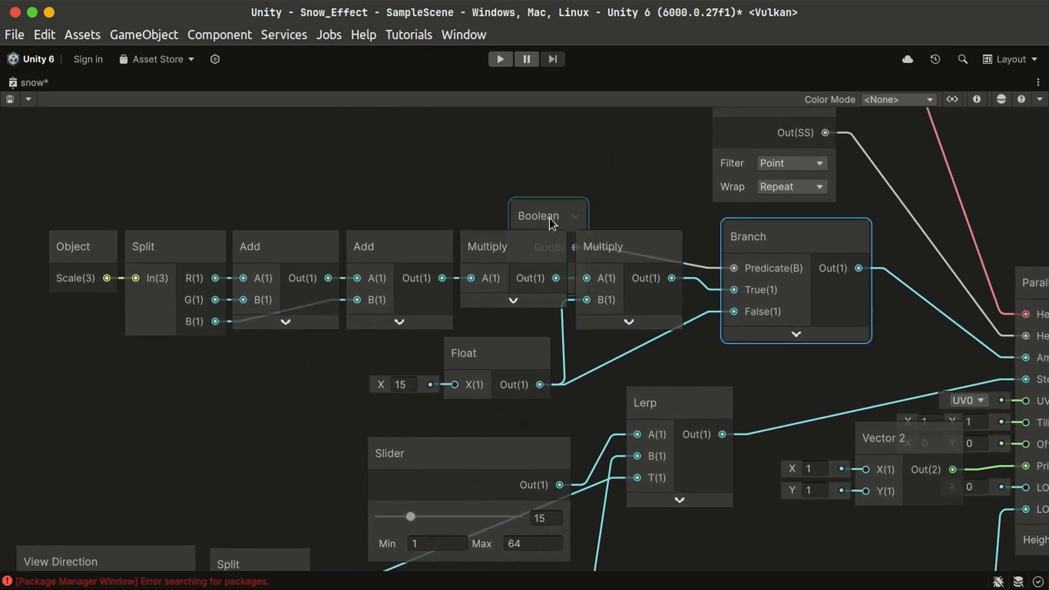
drag(551, 217, 593, 208)
- Convert the Float node with value 15 into a graph property and place it below the Multiply nodes
middle_drag(664, 429, 680, 284)
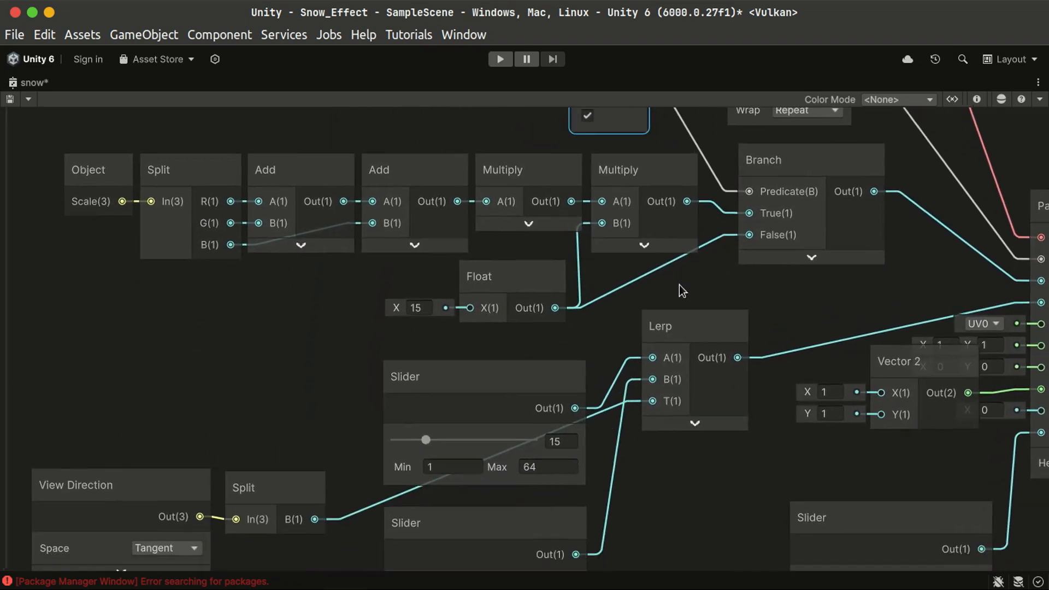
scroll(799, 228, up, 3)
middle_drag(336, 331, 524, 322)
drag(523, 323, 504, 328)
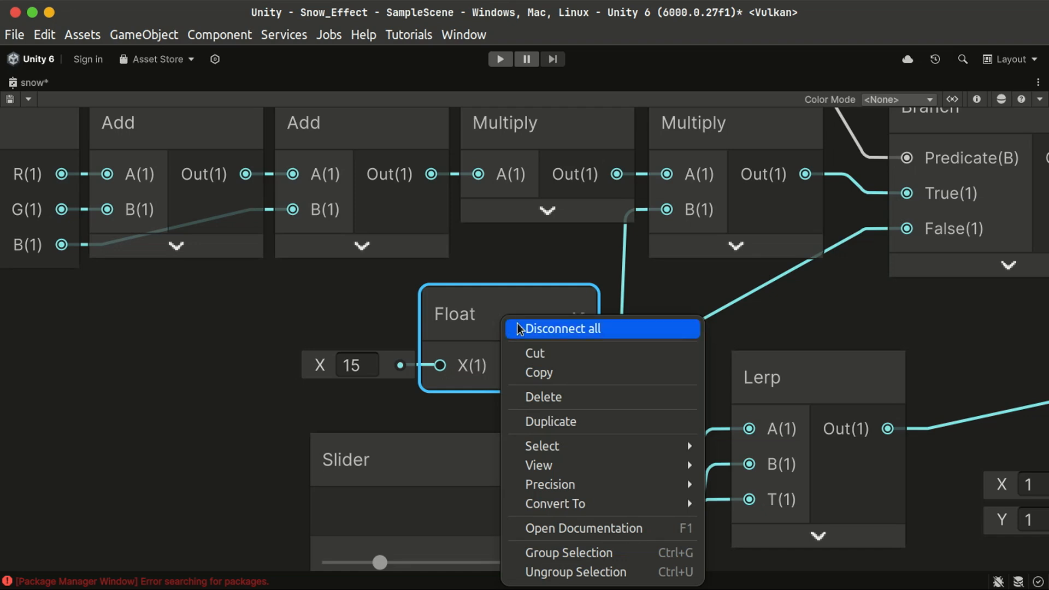
mouse_move(594, 510)
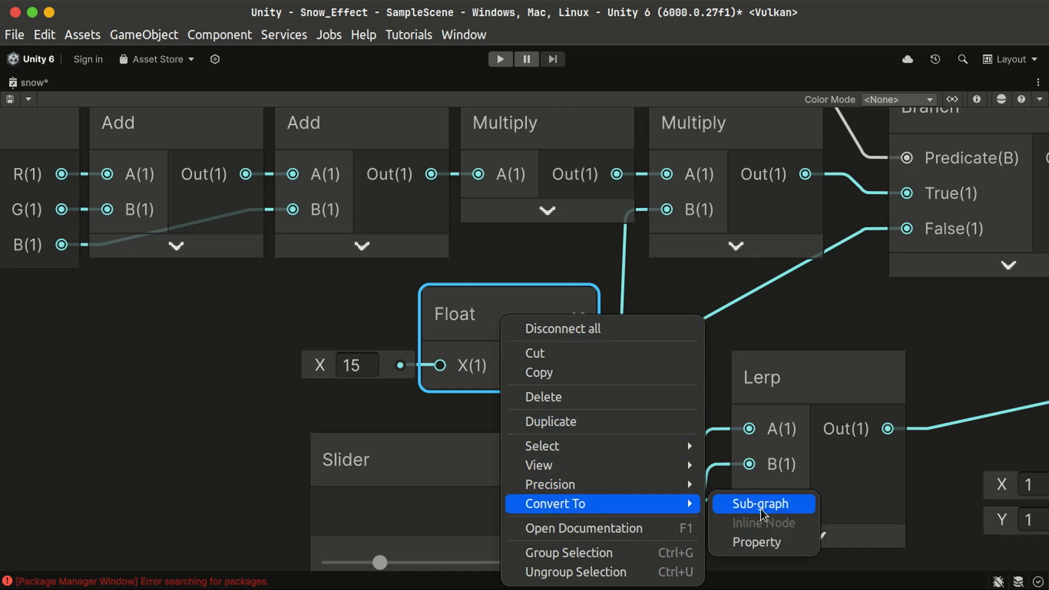
click(759, 543)
drag(488, 307, 482, 329)
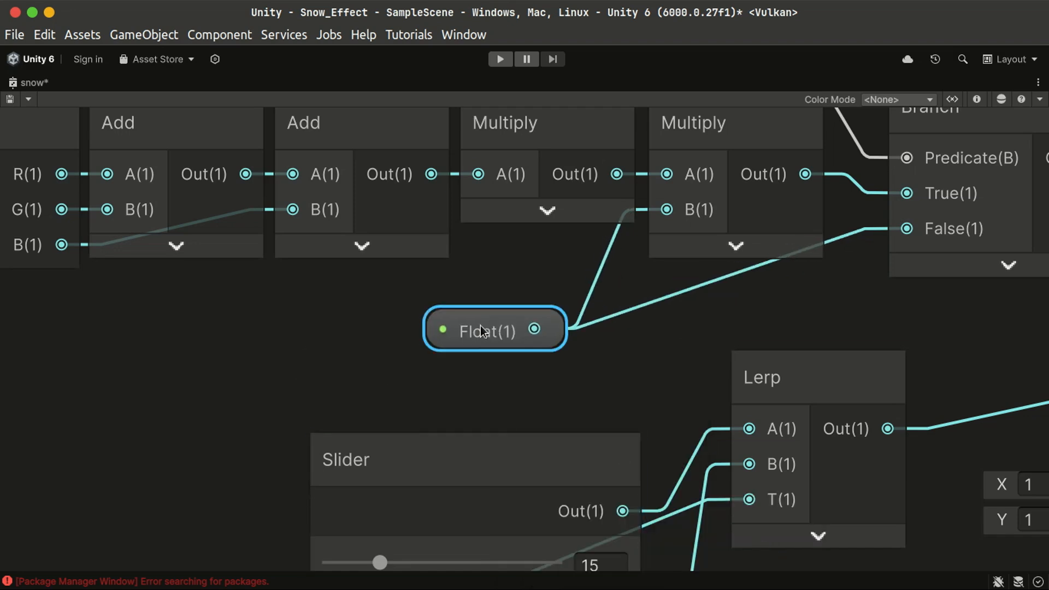
- Rename the new Float property as pixel-displace-height
click(977, 99)
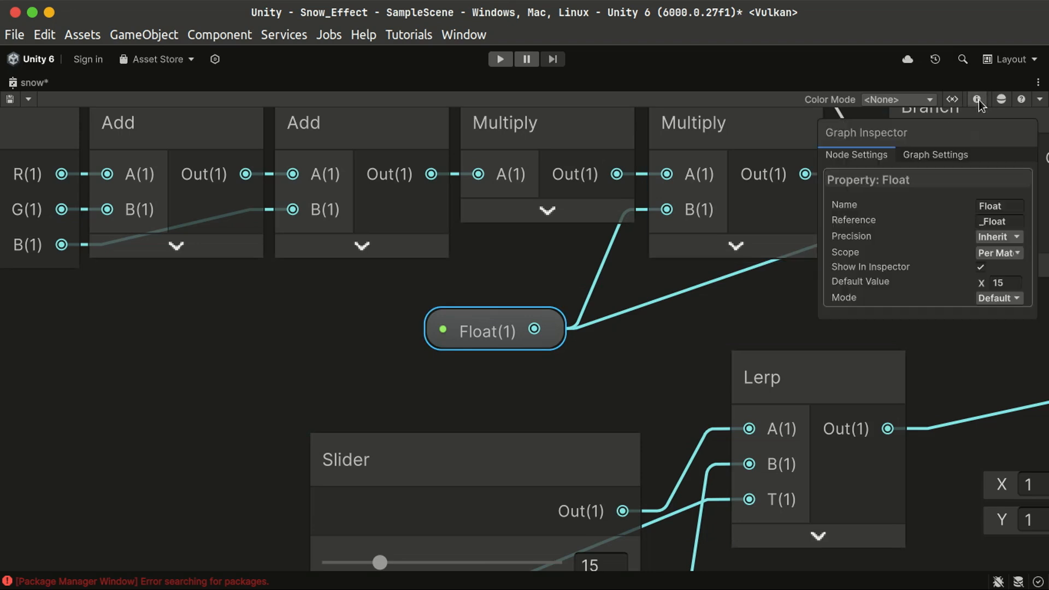
click(977, 100)
click(978, 99)
click(951, 99)
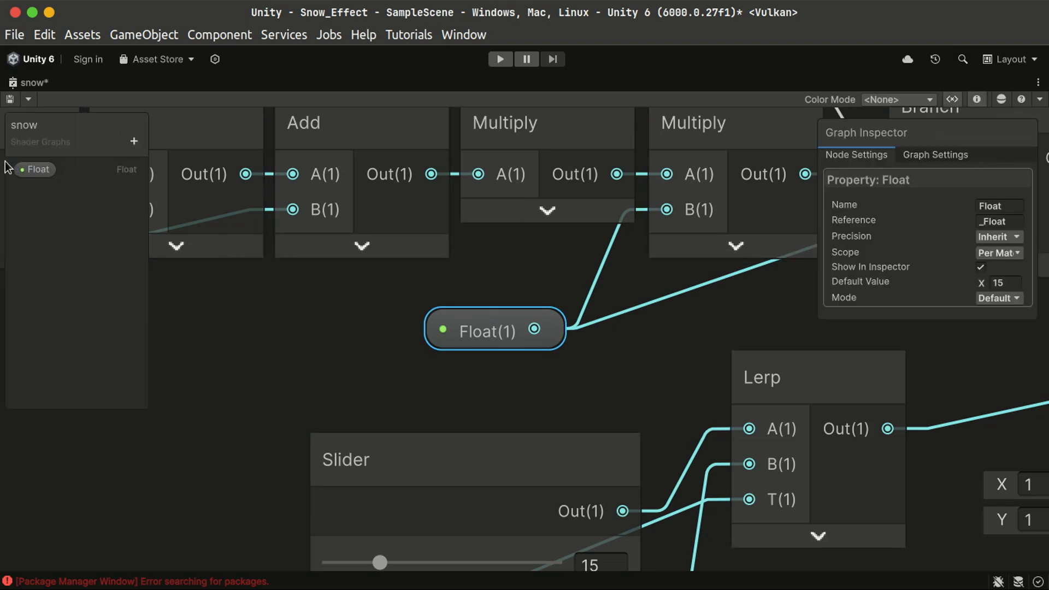
double_click(37, 170)
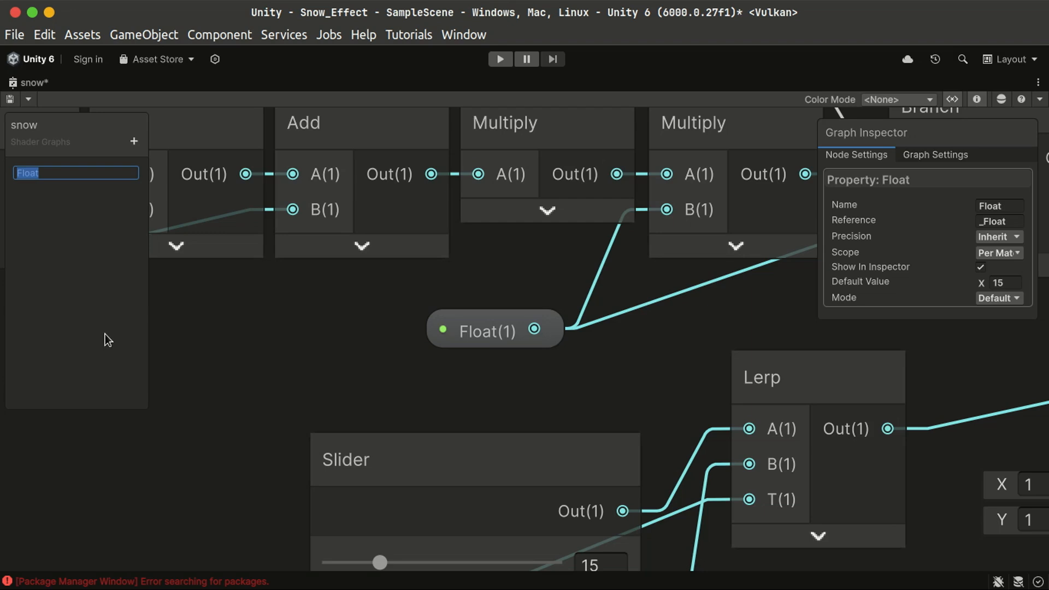
text(pixel-distap)
key(BackSpace)
key(BackSpace)
key(BackSpace)
text(place-height)
key(Return)
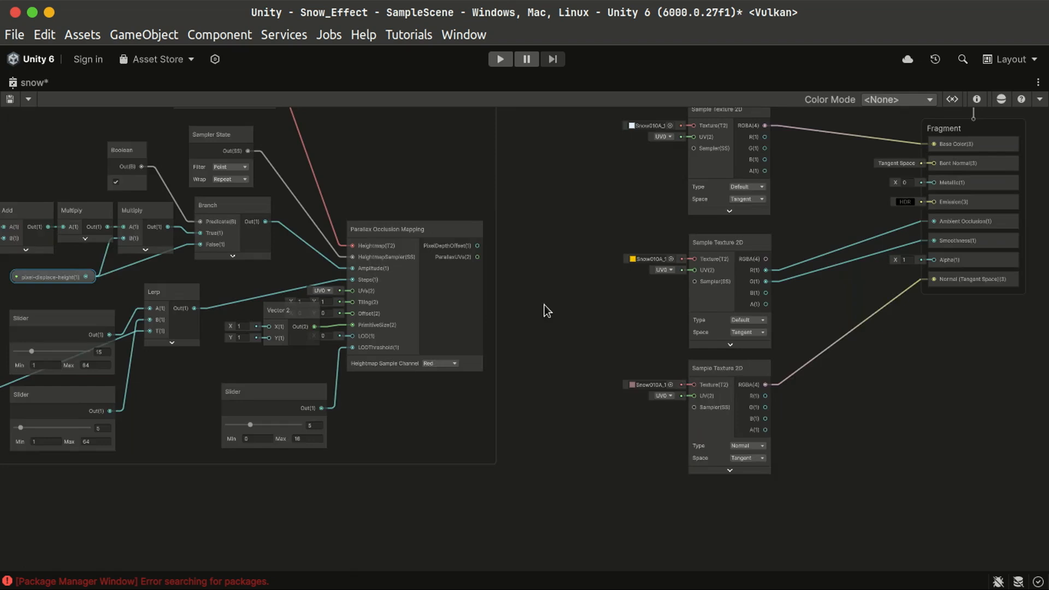
- Connect the ParallaxUVs output of Parallax Occlusion Mapping to the UV inputs of all three Sample Texture 2D nodes
middle_drag(544, 312, 342, 258)
scroll(342, 258, up, 5)
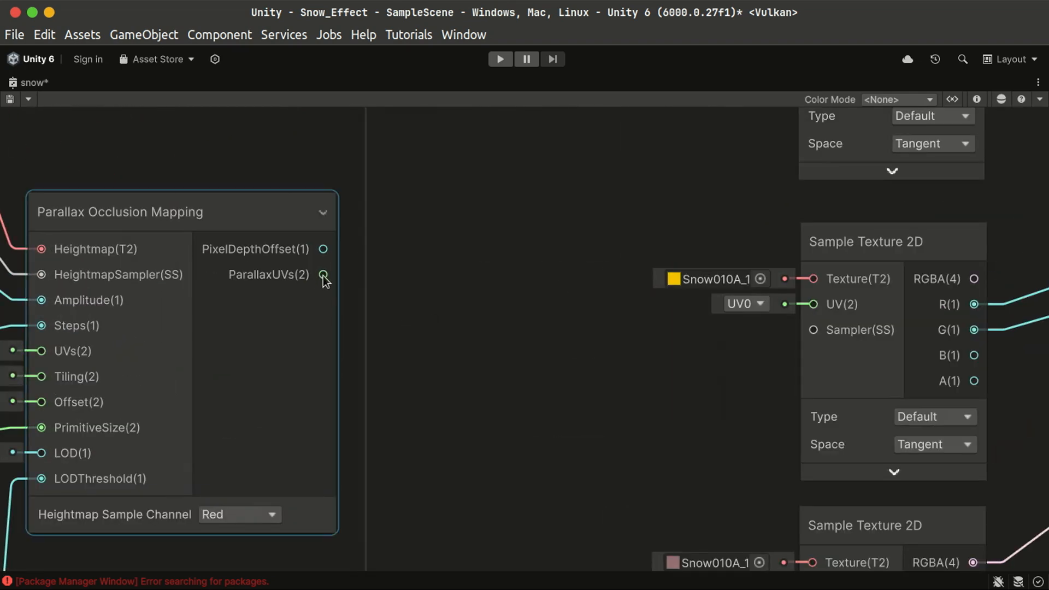
drag(324, 276, 814, 303)
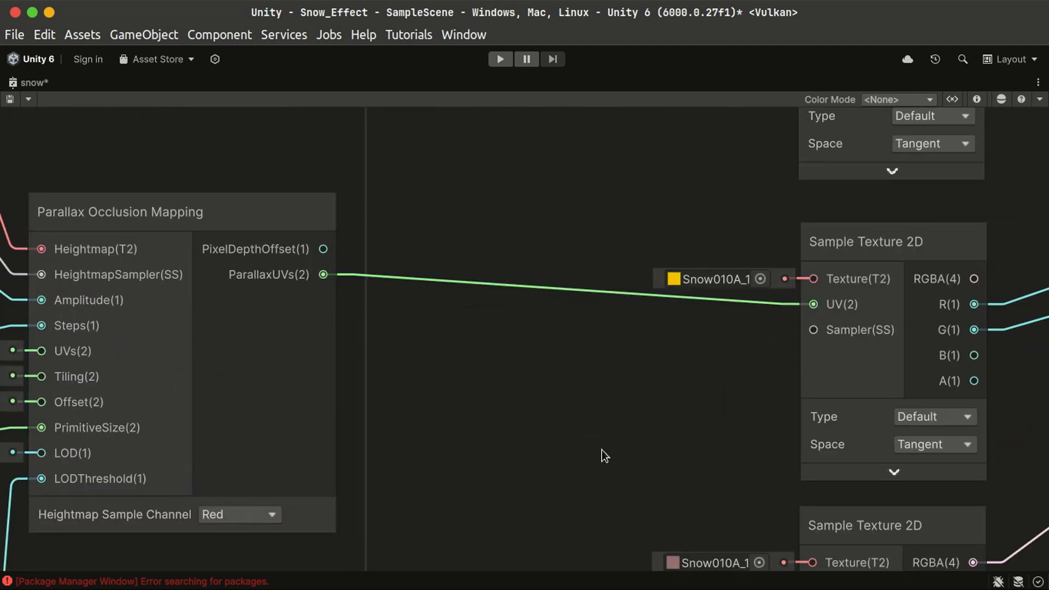
middle_drag(602, 456, 523, 357)
drag(245, 175, 734, 489)
middle_drag(492, 175, 468, 514)
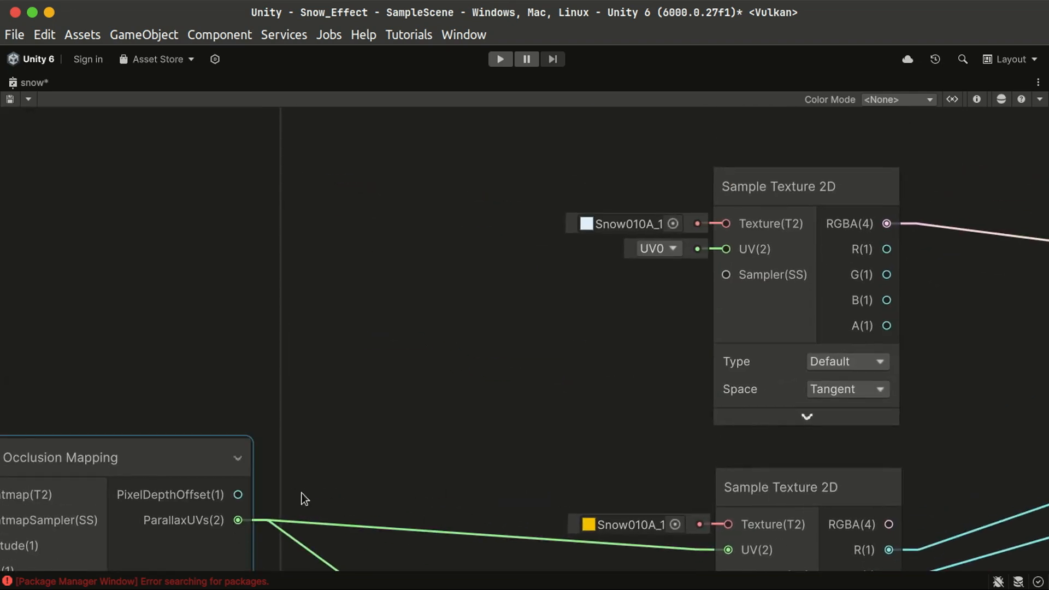
drag(237, 519, 726, 249)
- Move the Vector 2 node clear of the Tiling and Offset values of the Parallax Occlusion Mapping node
scroll(546, 387, down, 3)
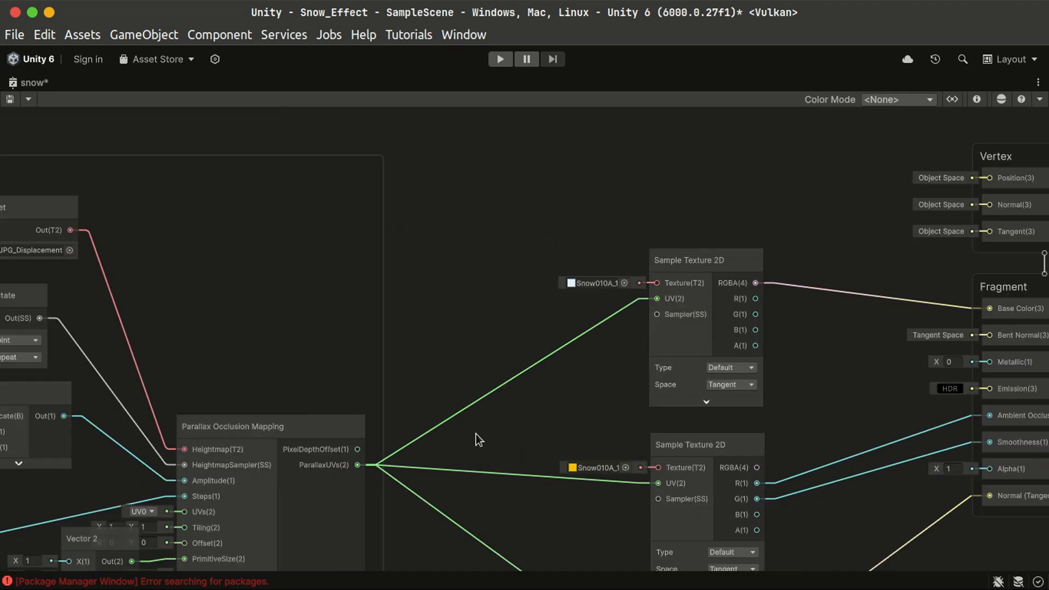
middle_drag(479, 439, 740, 213)
click(376, 326)
scroll(375, 326, up, 5)
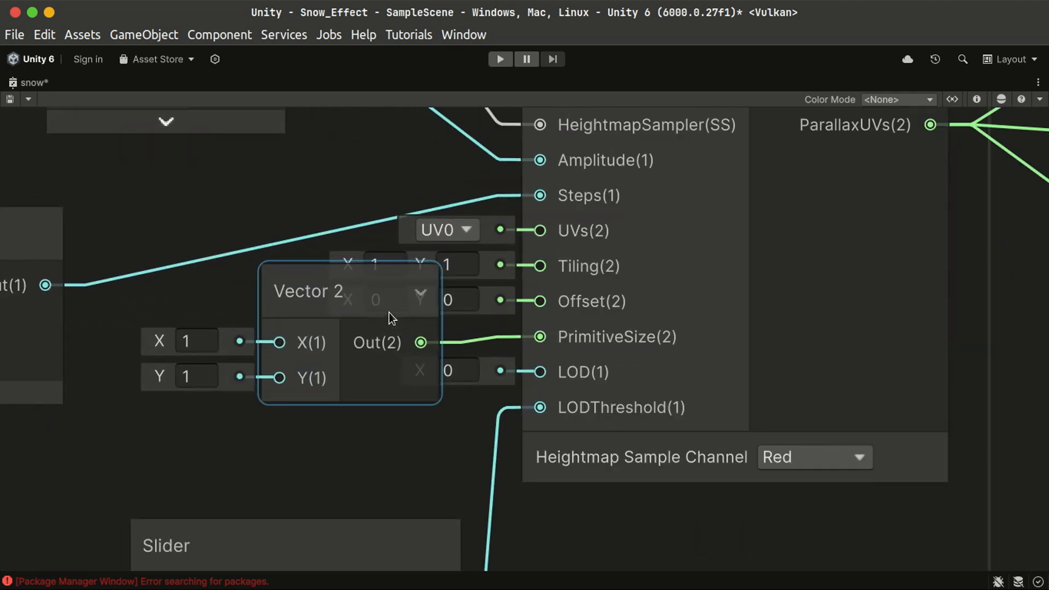
drag(389, 313, 346, 374)
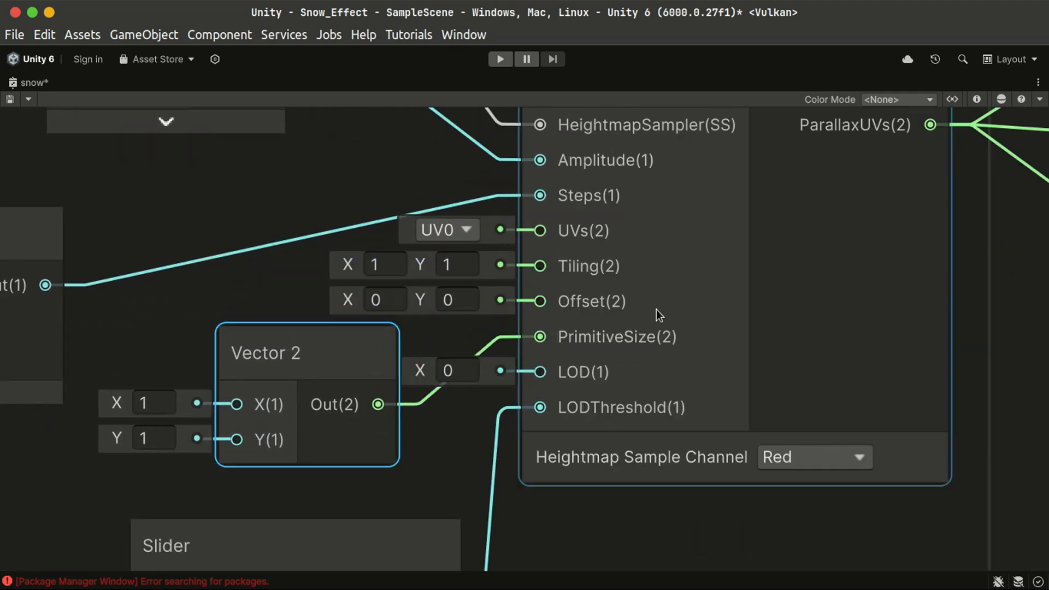
- Create a Vector 2 property named tiling with default value 1, 1 and connect it to the Tiling input of Parallax Occlusion Mapping
click(954, 99)
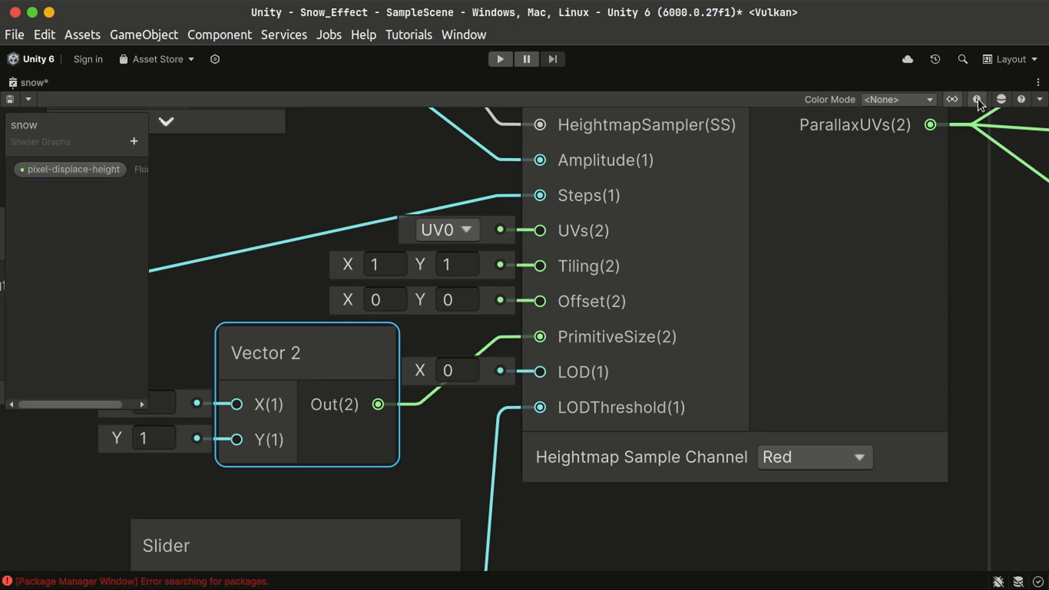
click(977, 99)
click(133, 142)
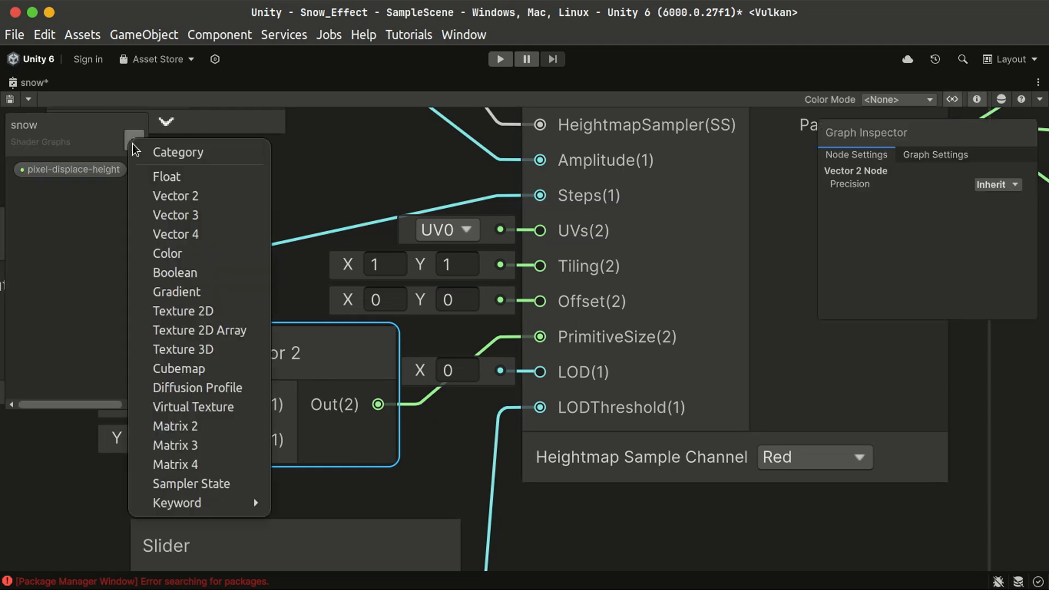
click(179, 198)
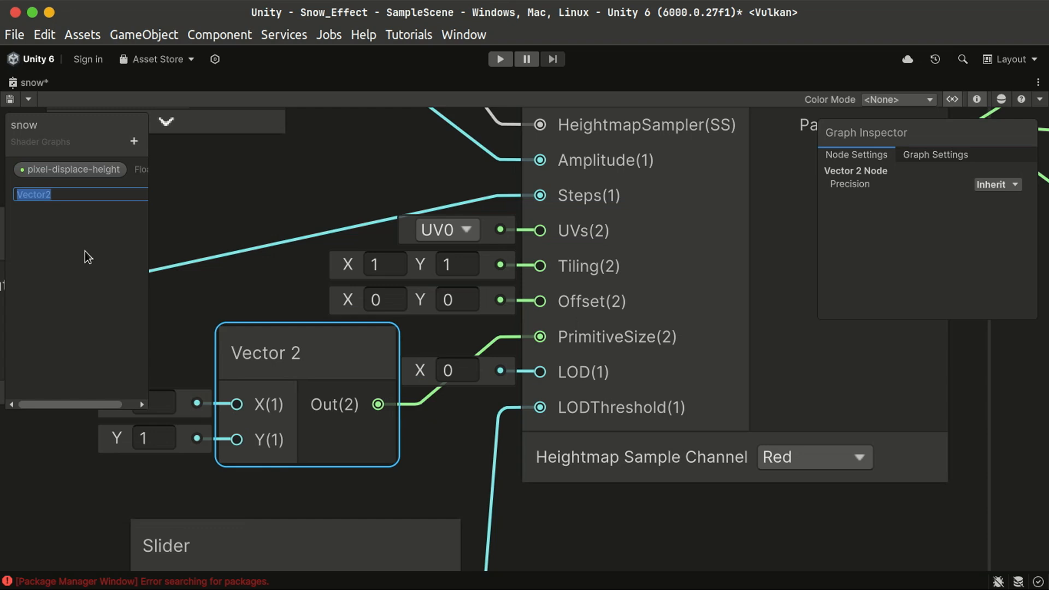
text(tiling)
key(Return)
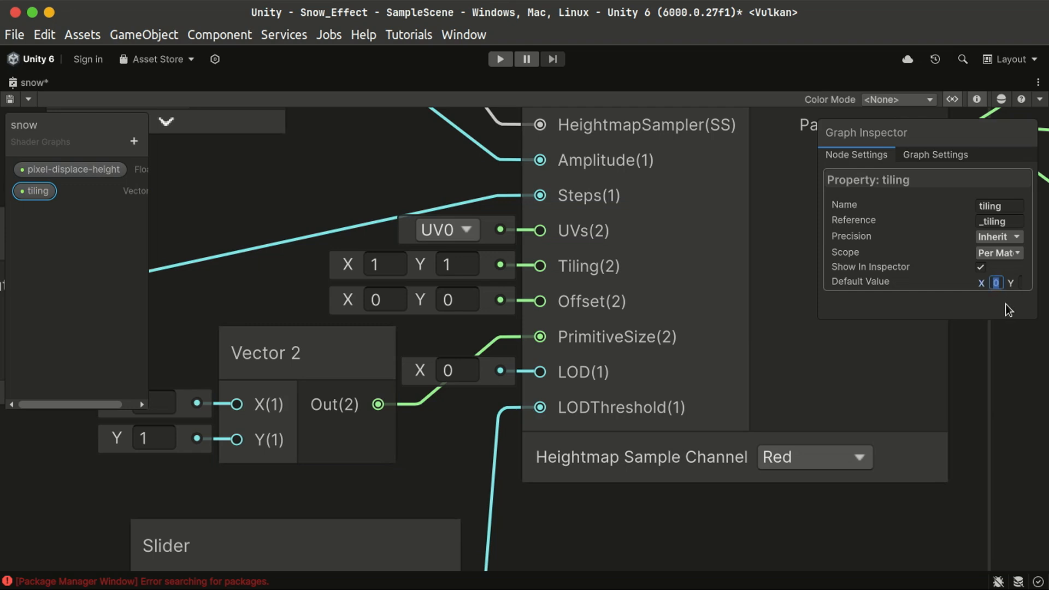
click(1027, 402)
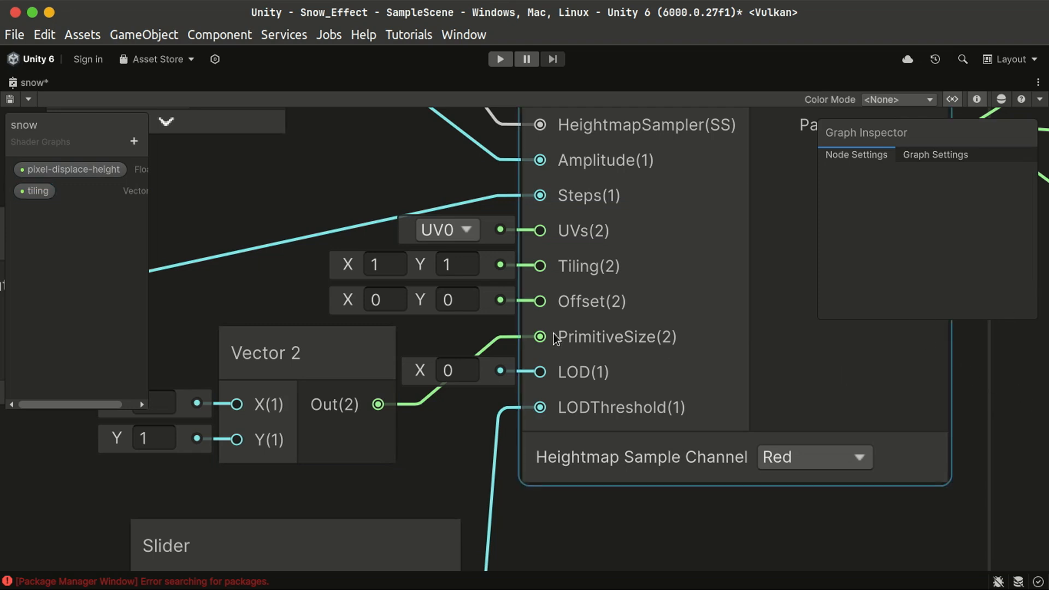
drag(35, 193, 279, 208)
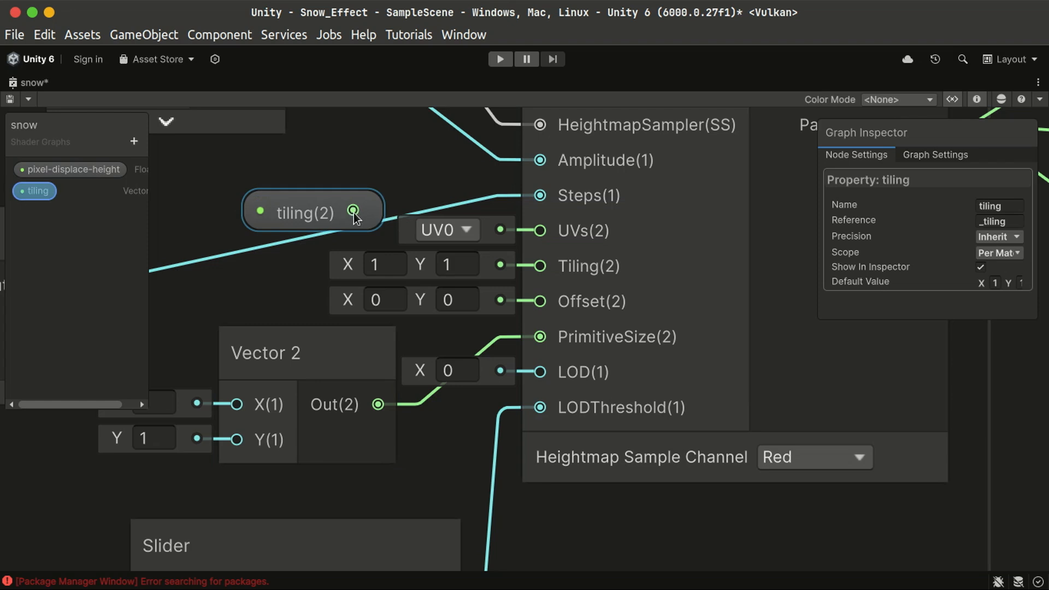
drag(353, 210, 540, 267)
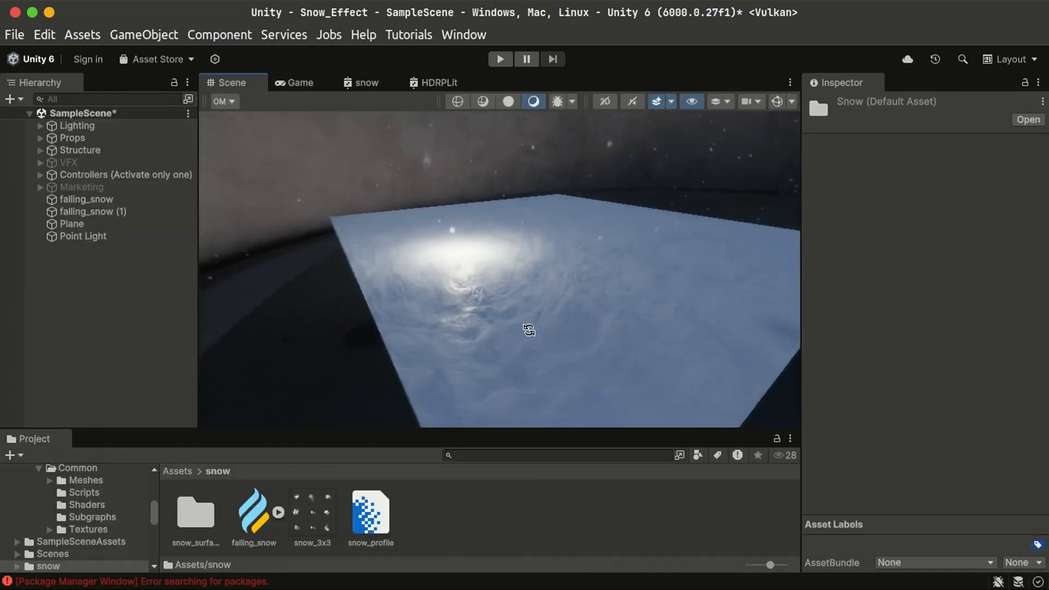
- Set pixel-displace-height to 7 in the Plane's snow_surface_mat material
alt+drag(529, 329, 508, 312)
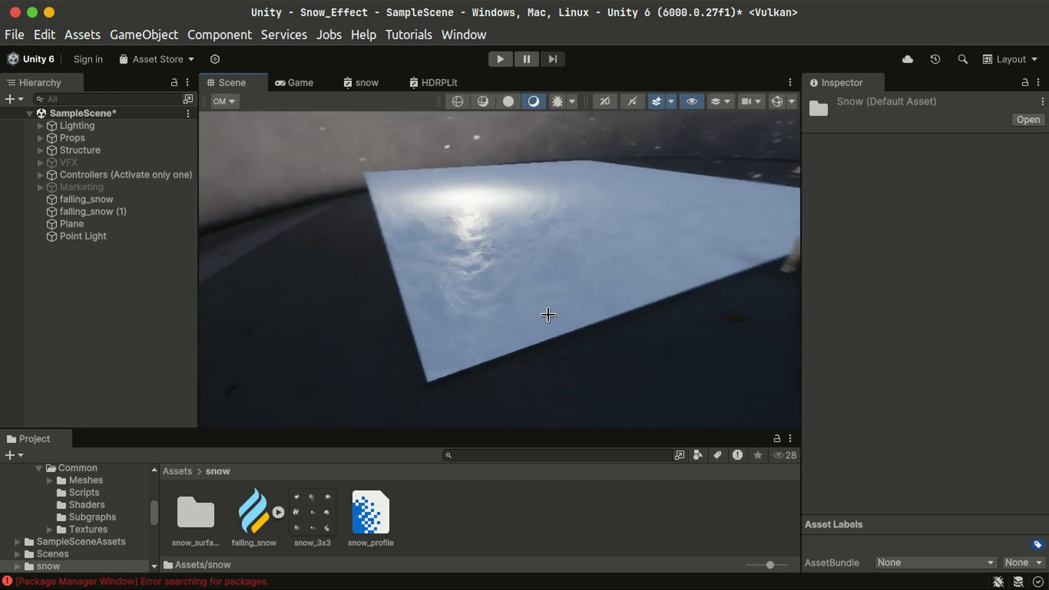
alt+drag(548, 315, 316, 381)
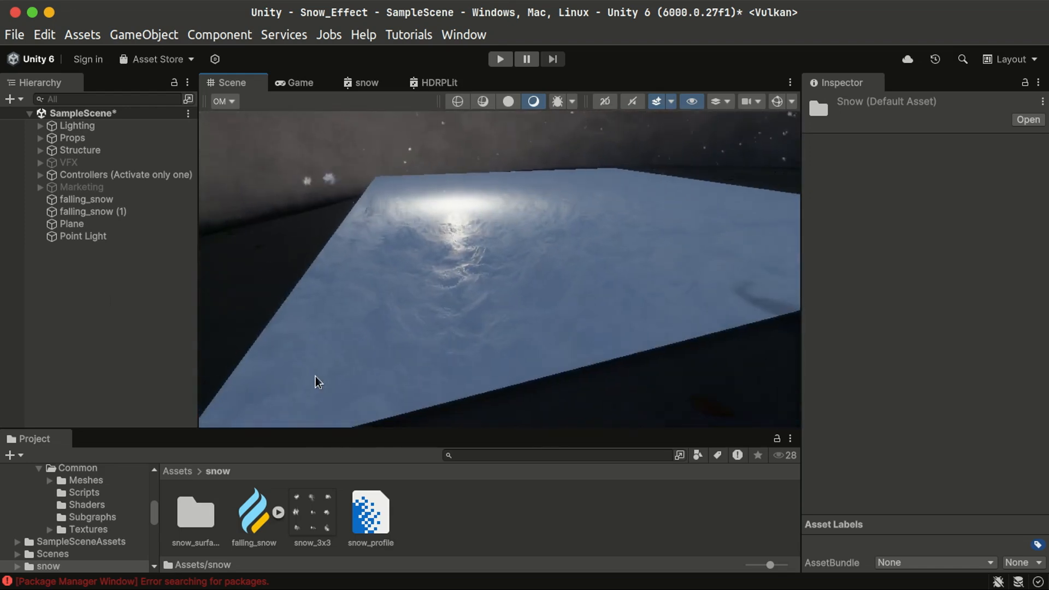
click(96, 224)
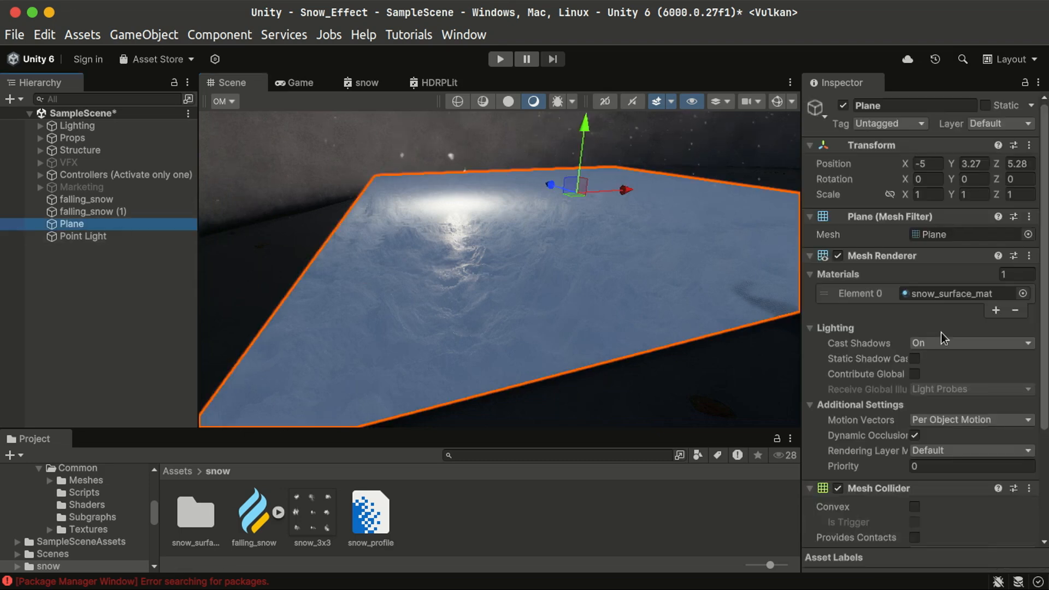
scroll(950, 460, down, 5)
click(850, 488)
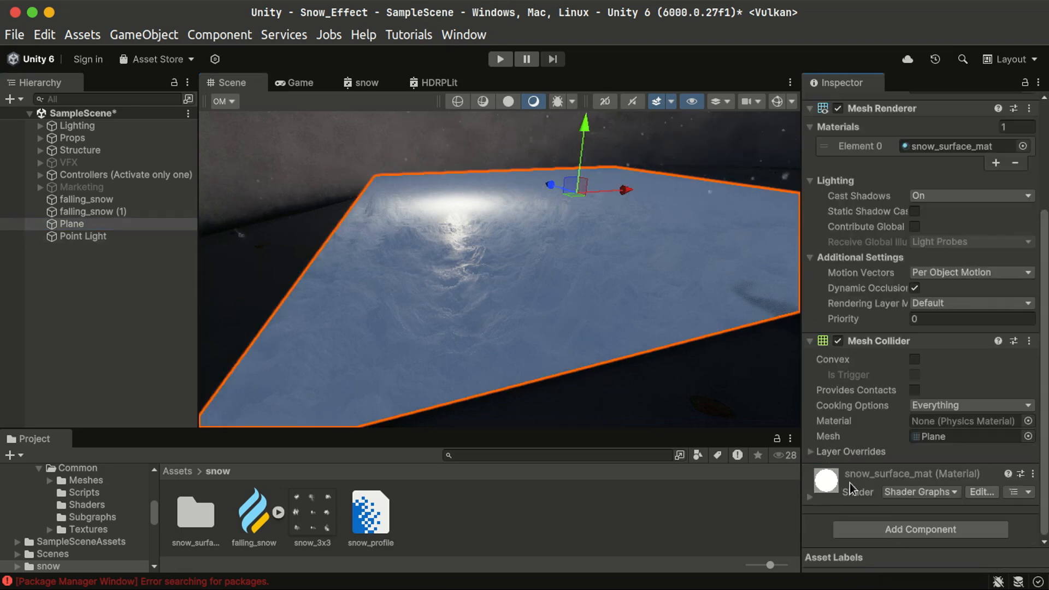
scroll(874, 486, down, 10)
click(958, 382)
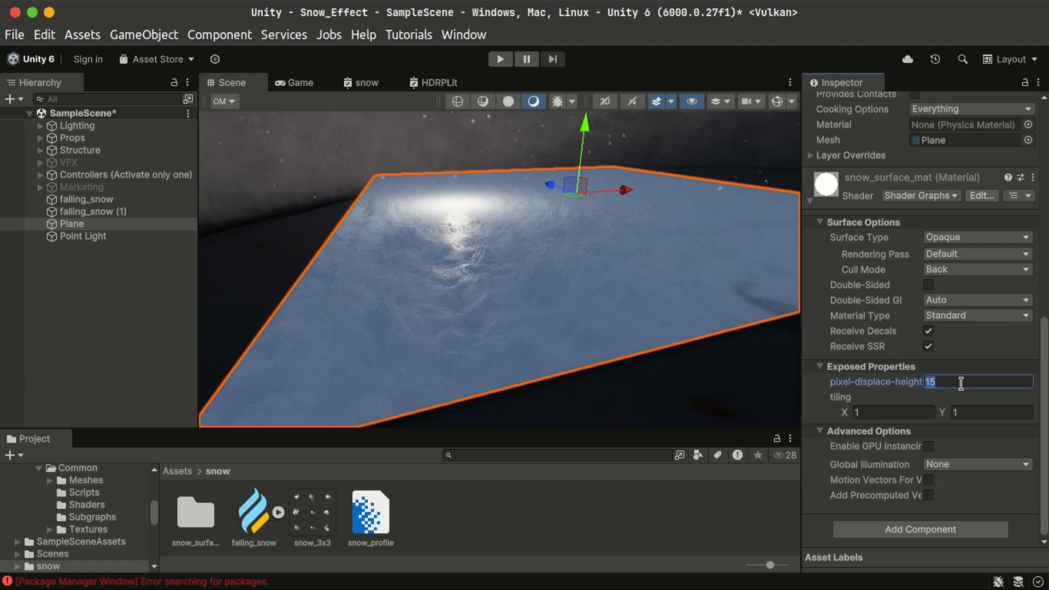
text(7)
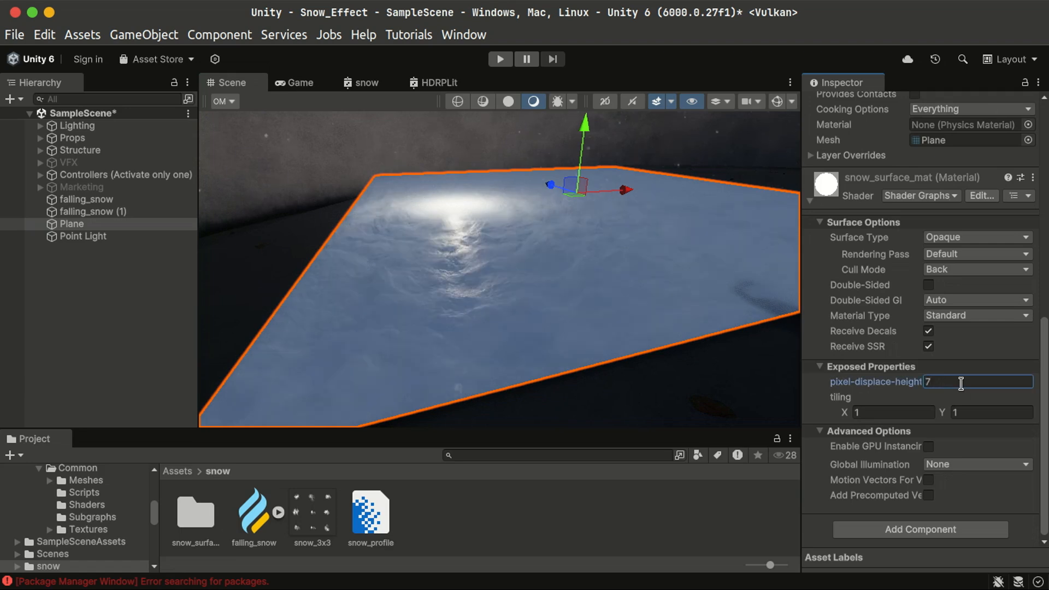
alt+drag(476, 189, 255, 290)
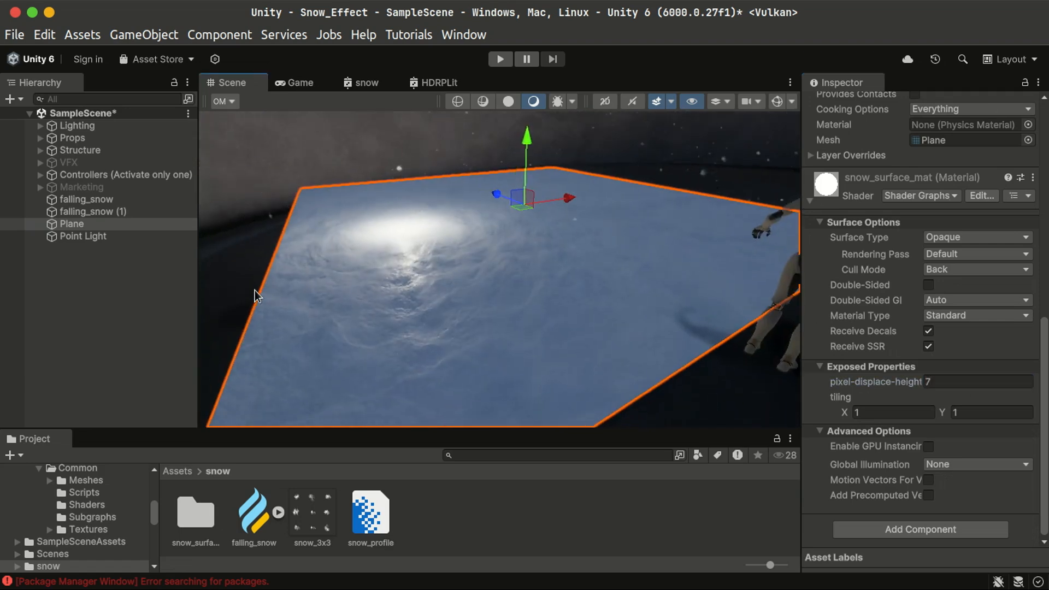
- Enable Depth Offset in the HDRP Surface Options of the snow shader graph's settings
double_click(203, 526)
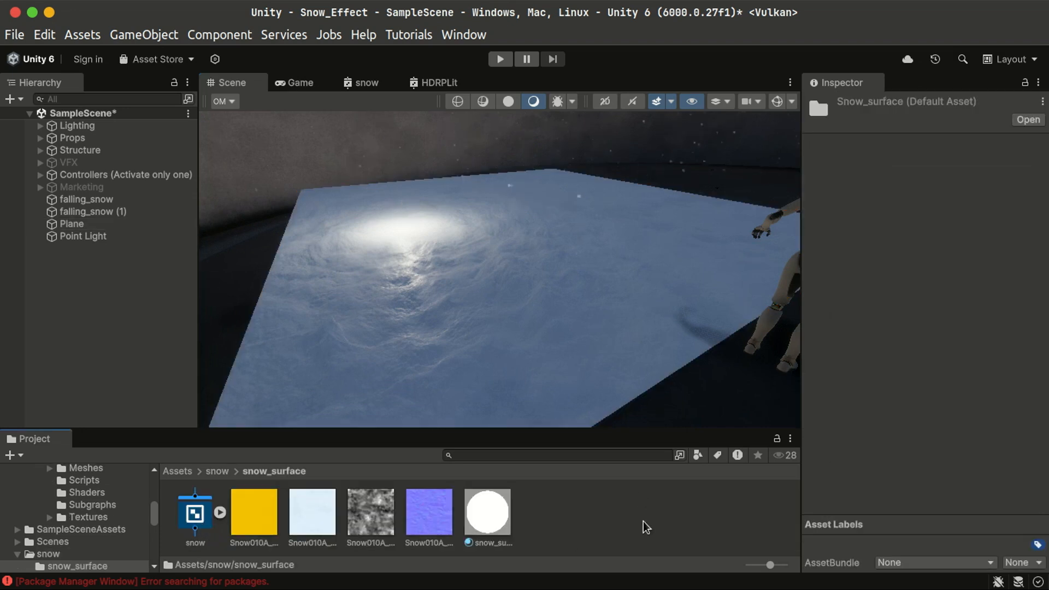
click(368, 83)
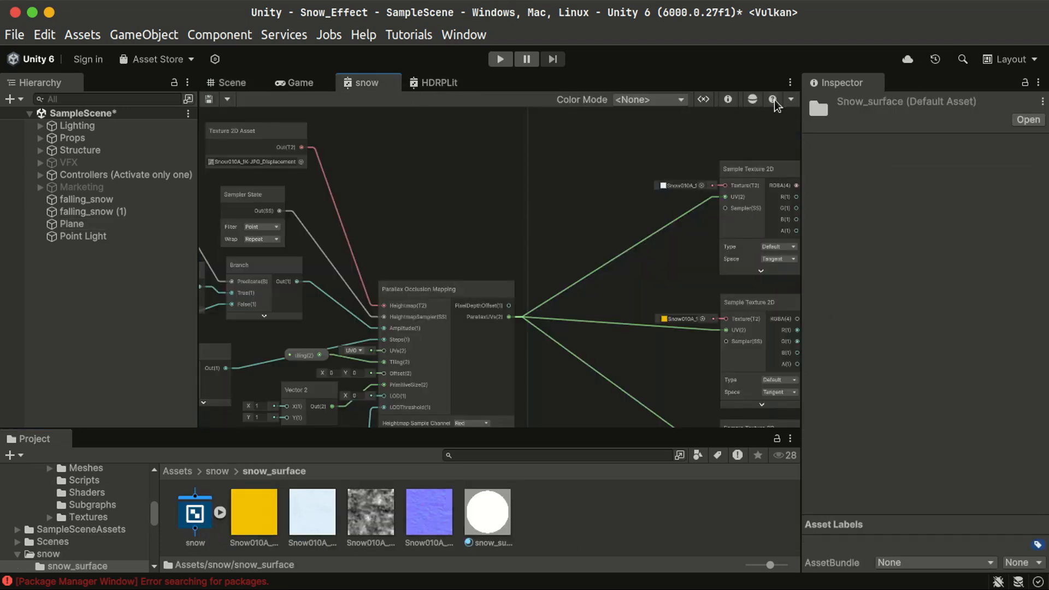
click(754, 99)
click(753, 99)
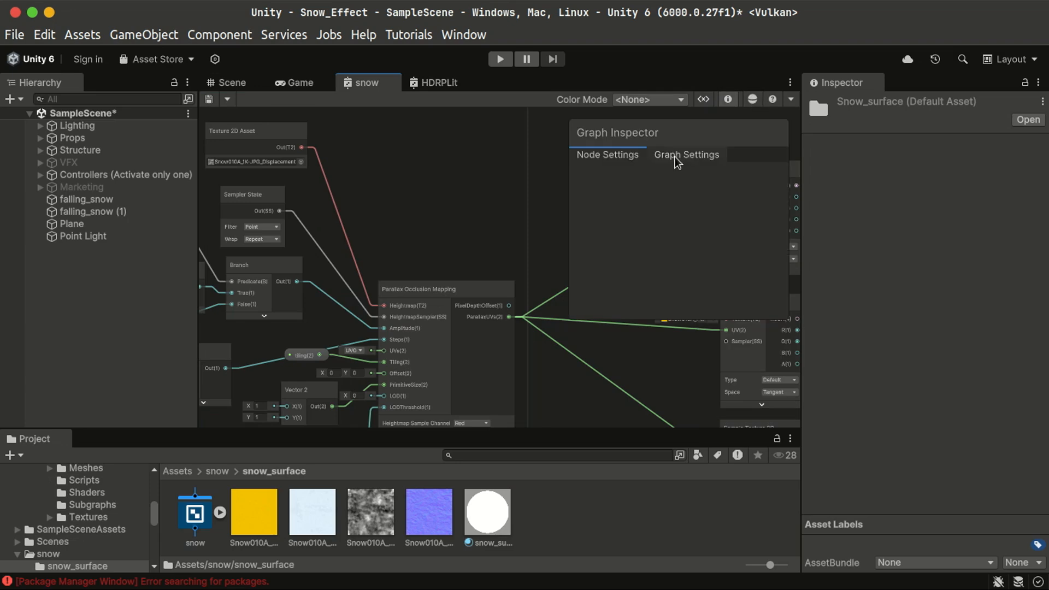
click(678, 157)
scroll(641, 230, down, 3)
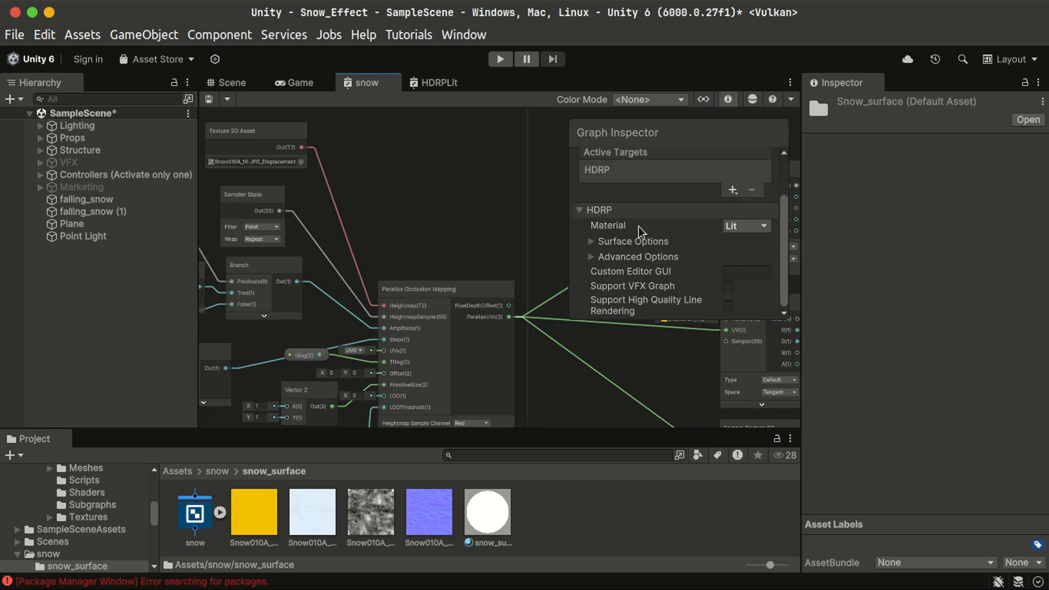
click(603, 241)
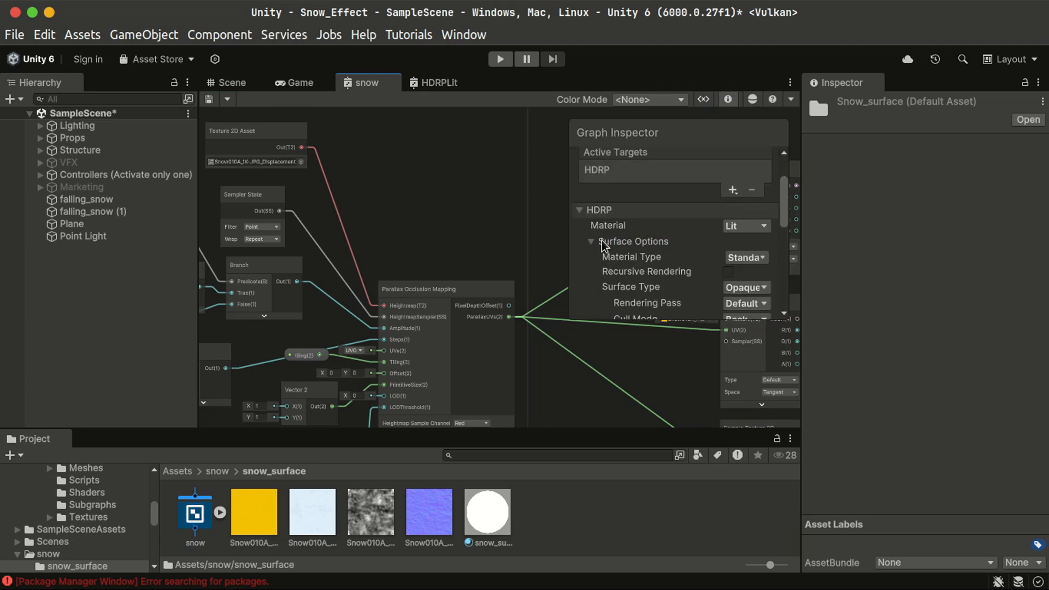
scroll(606, 260, down, 10)
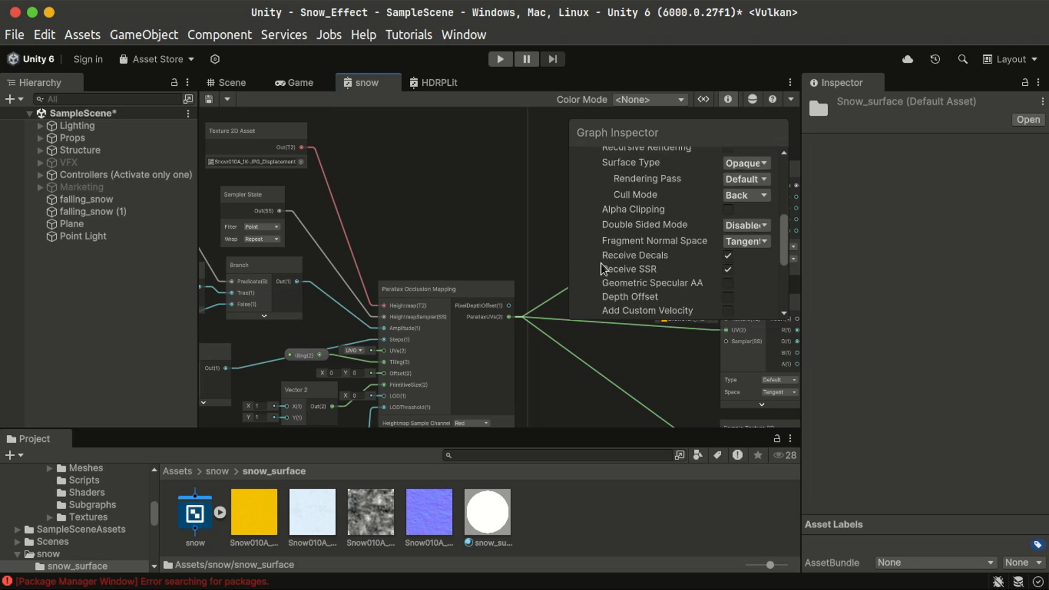
scroll(599, 289, down, 3)
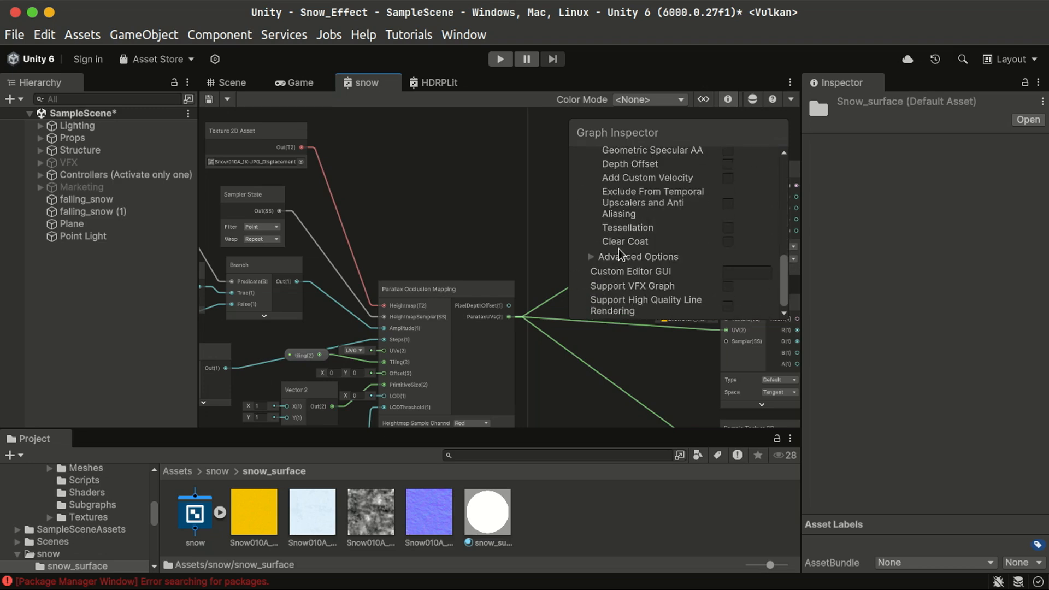
scroll(663, 252, up, 3)
click(728, 206)
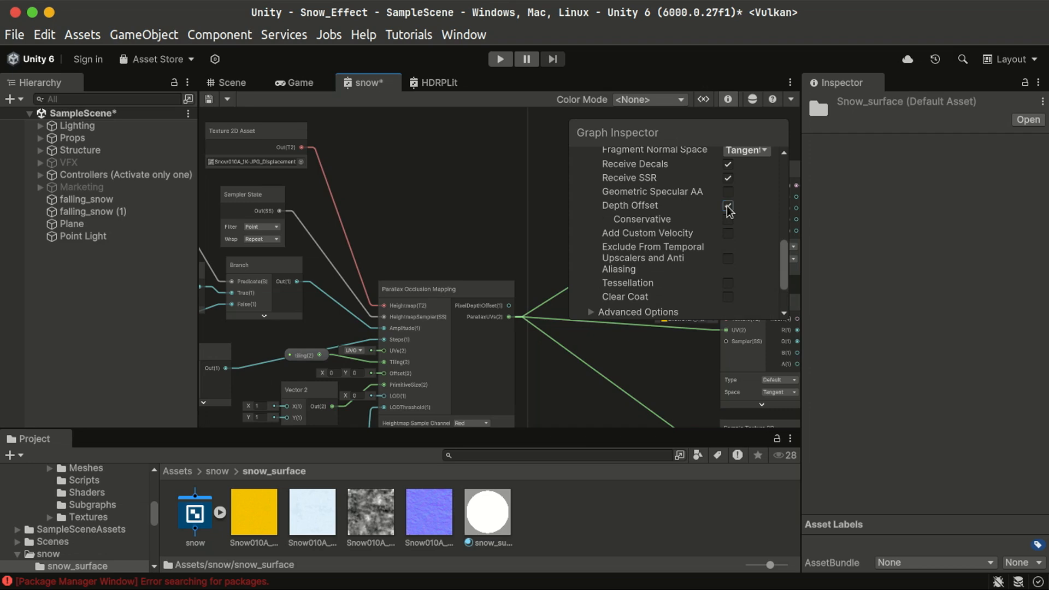
click(728, 99)
- Connect the PixelDepthOffset output of Parallax Occlusion Mapping to the Depth Offset input of the Fragment block
middle_drag(637, 368, 379, 250)
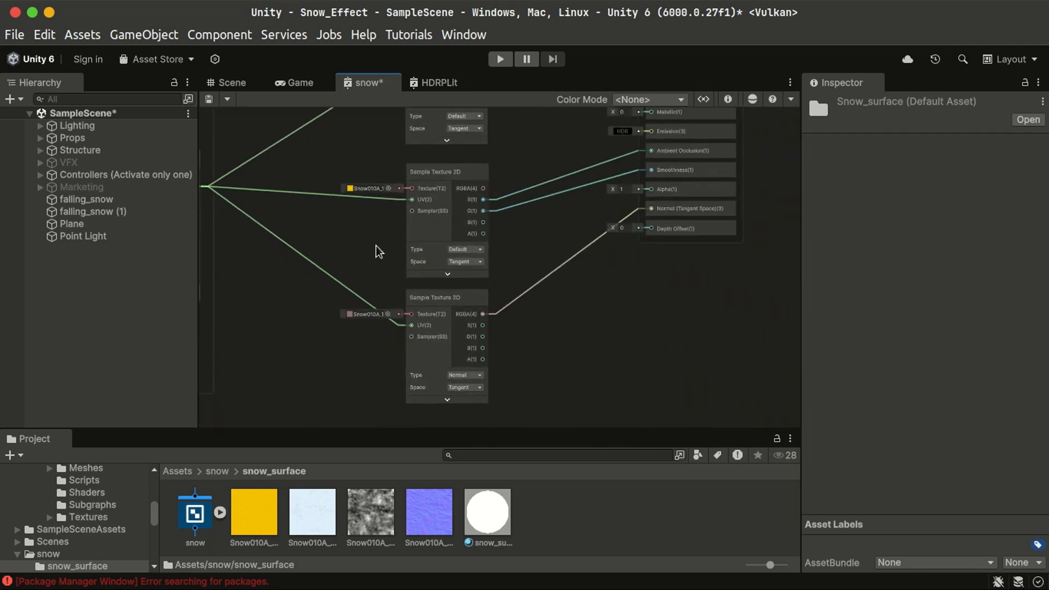
scroll(687, 227, up, 5)
scroll(657, 241, down, 2)
click(473, 314)
middle_drag(657, 241, 605, 297)
scroll(458, 312, down, 1)
middle_drag(390, 305, 667, 242)
scroll(300, 314, down, 2)
middle_drag(304, 335, 639, 323)
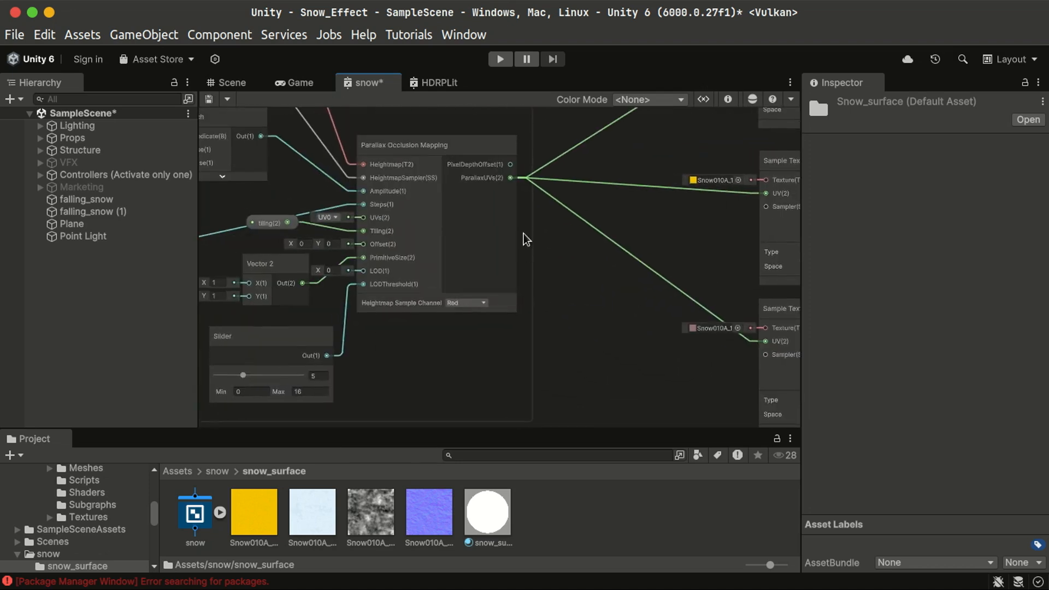
scroll(517, 219, up, 4)
middle_drag(554, 218, 414, 231)
drag(382, 165, 568, 218)
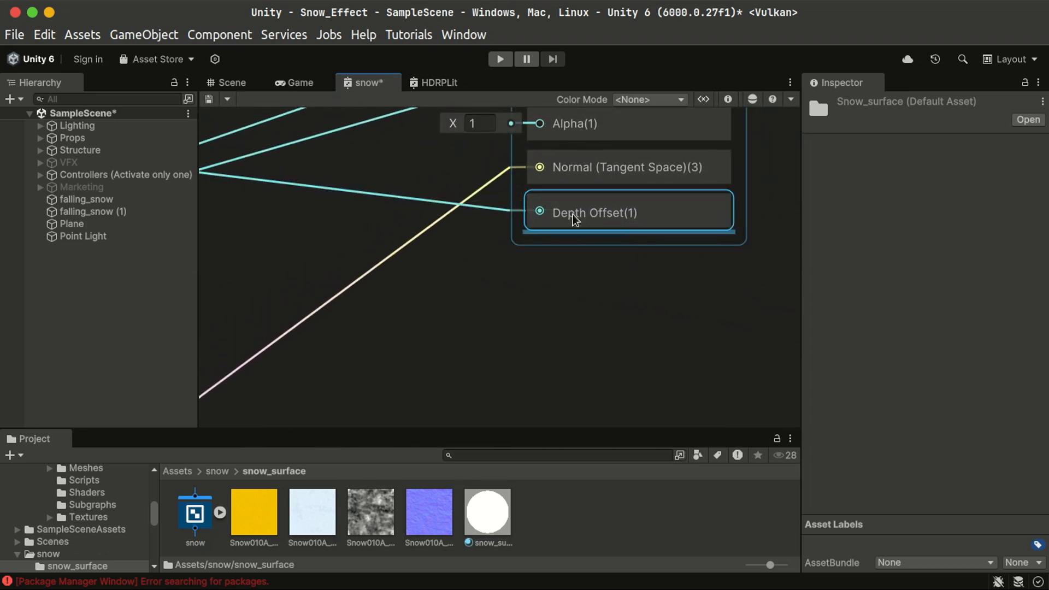
- Save the snow shader graph and enable Depth Offset on the snow_surface_mat material
click(208, 99)
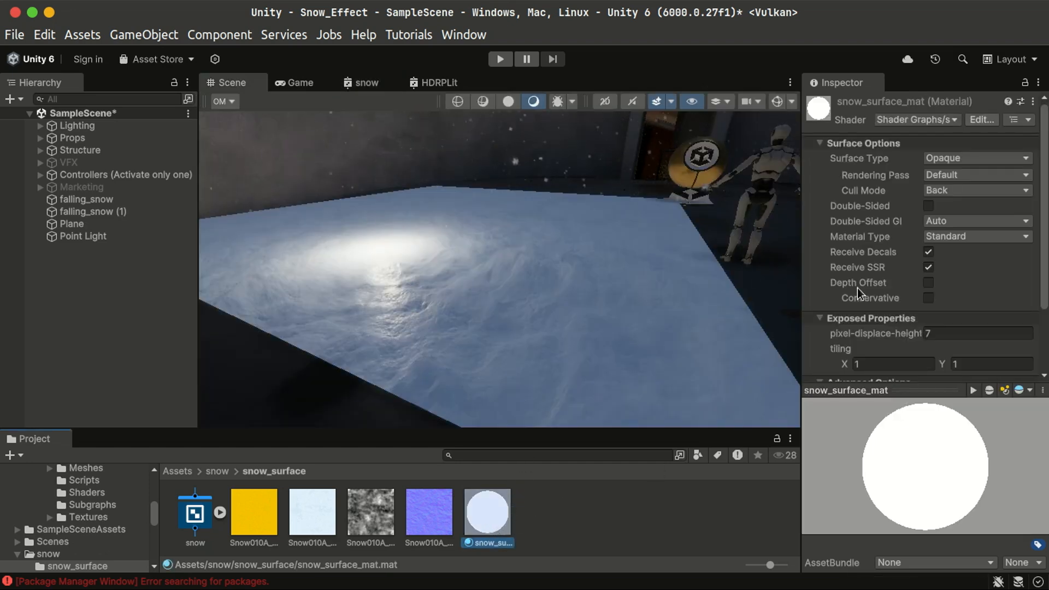
click(928, 284)
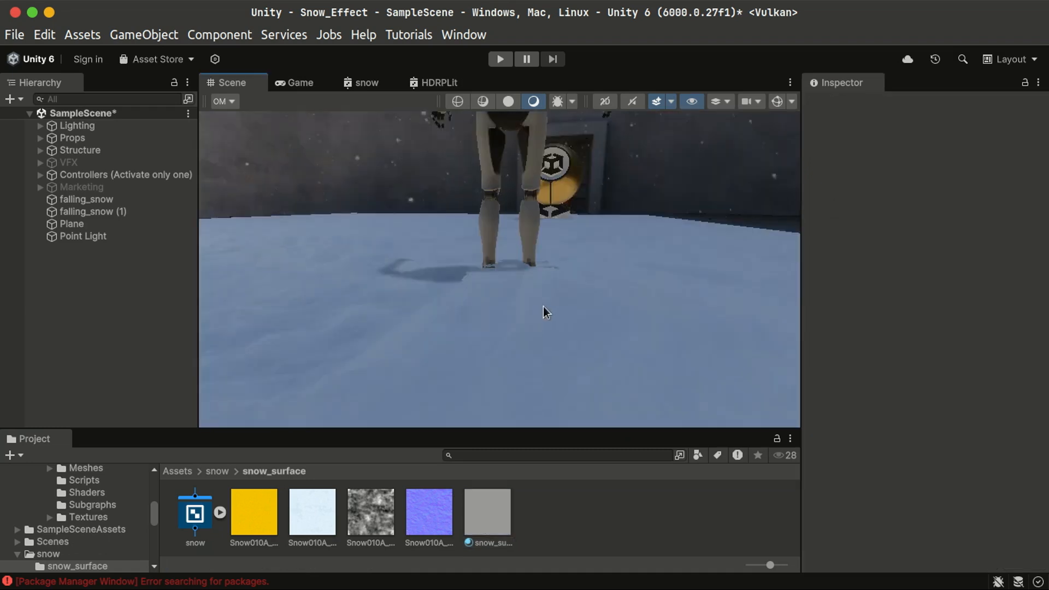
- Slide the Plane back and forth along the Z axis beneath the mannequin to examine where its feet meet the snow surface
click(82, 223)
drag(351, 225, 574, 251)
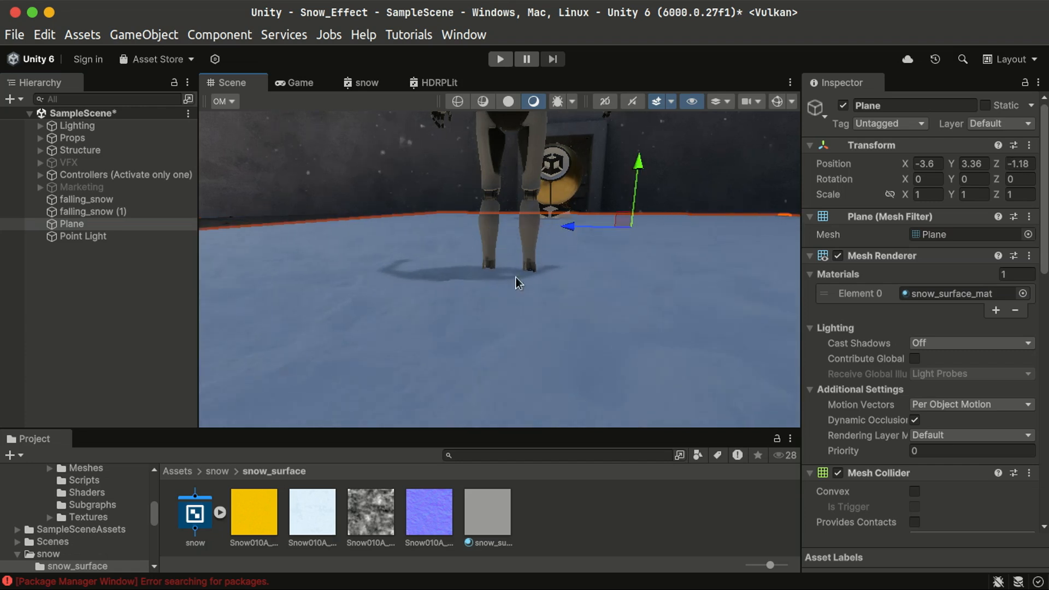
scroll(513, 284, up, 5)
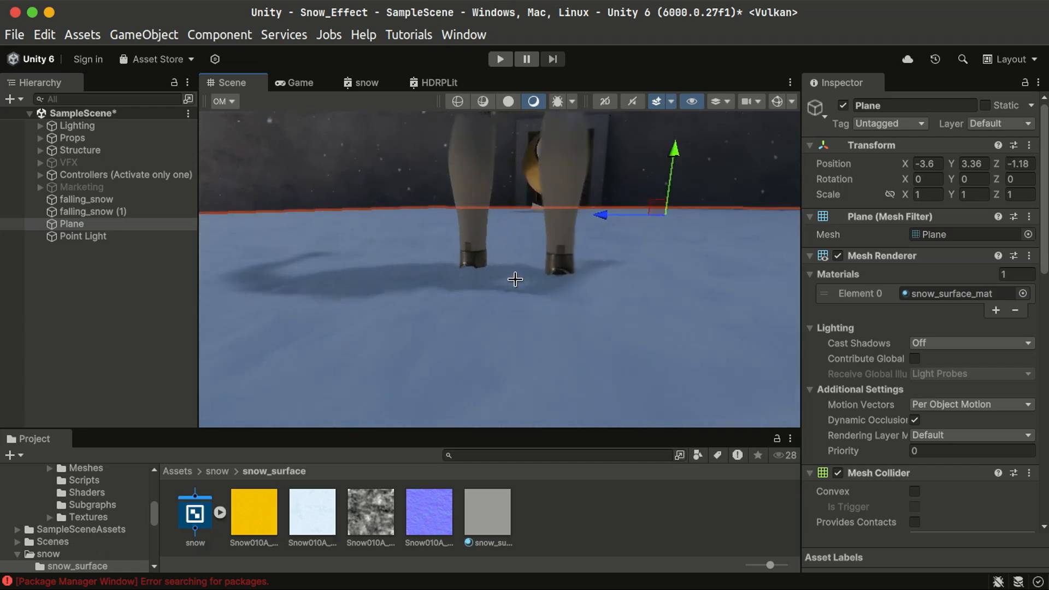
drag(610, 213, 580, 281)
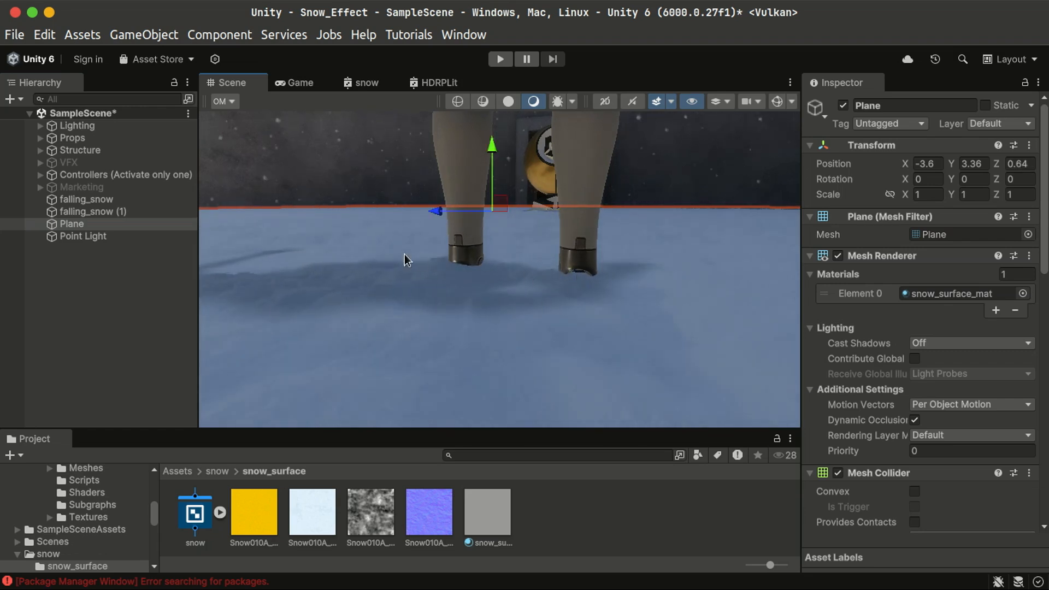
right_drag(407, 260, 480, 267)
drag(381, 214, 136, 212)
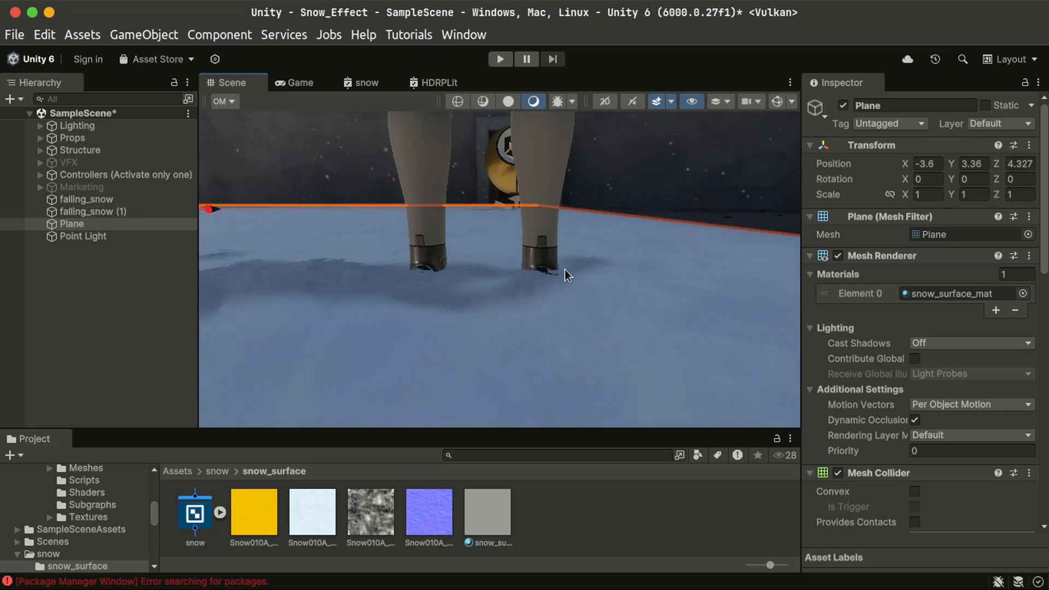
scroll(396, 300, down, 3)
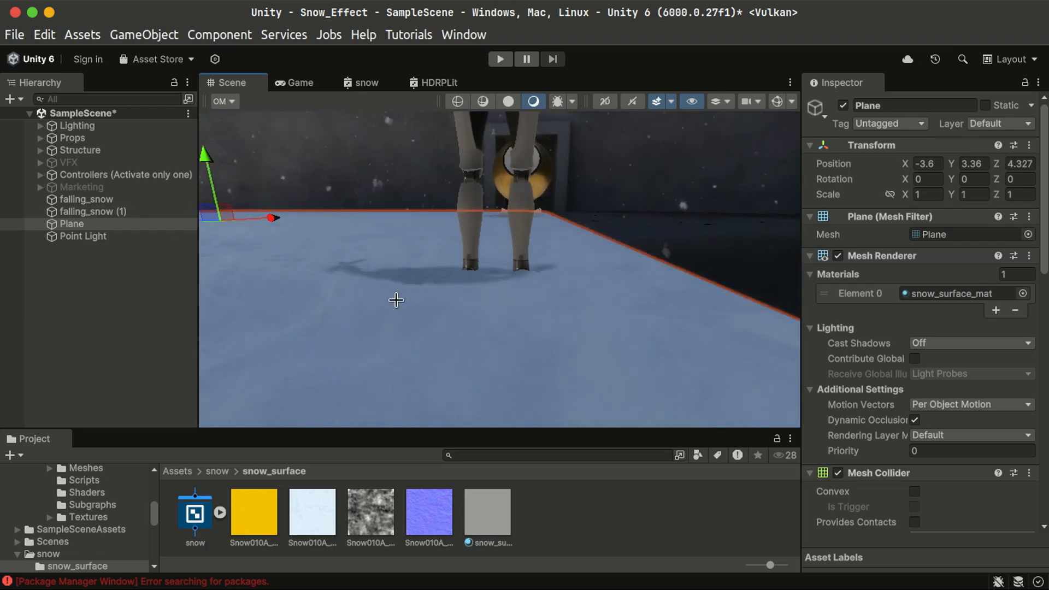
right_drag(377, 291, 244, 195)
drag(244, 195, 595, 312)
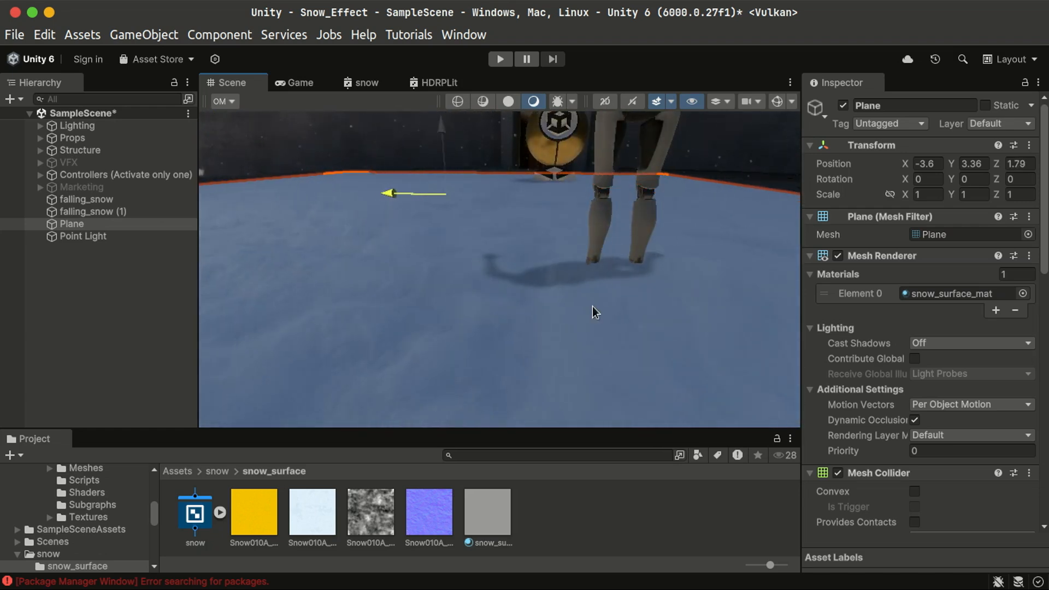
right_drag(696, 298, 568, 292)
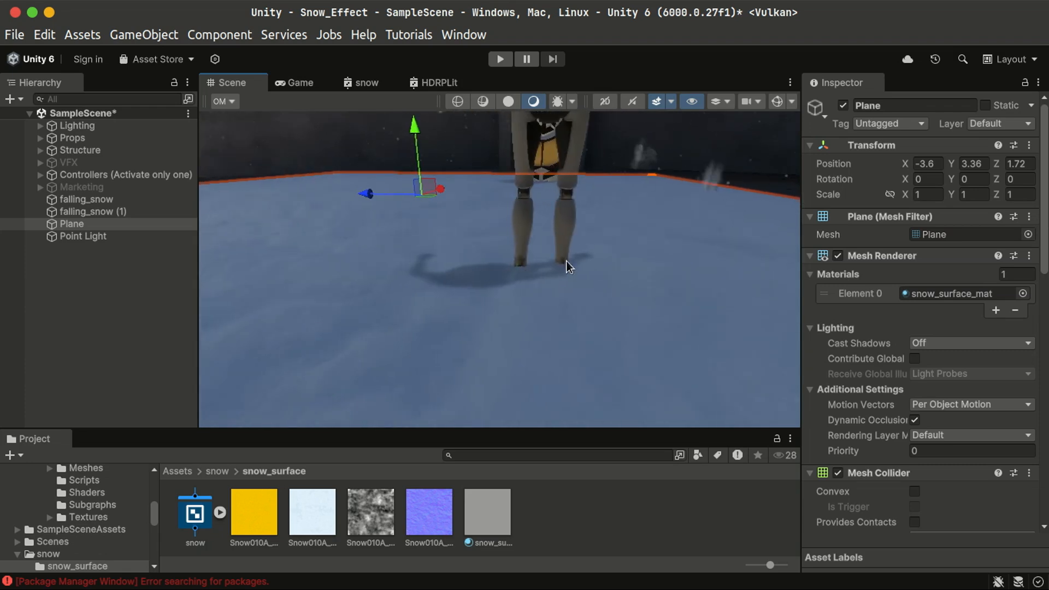
drag(401, 203, 448, 300)
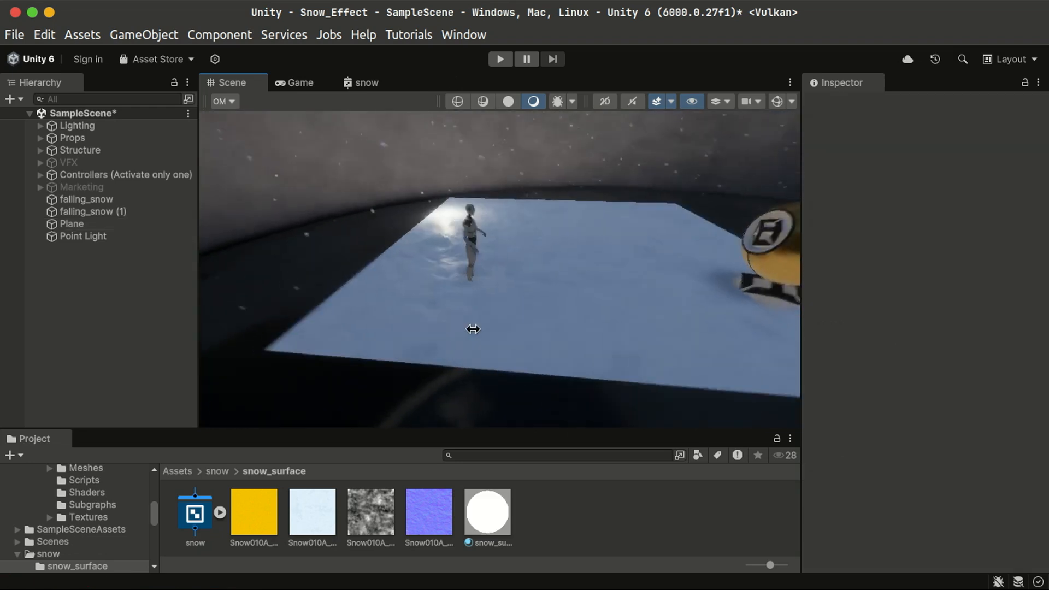
- Deactivate the Plane and the Point Light in the scene
right_drag(470, 326, 502, 256)
right_drag(360, 371, 541, 336)
click(81, 224)
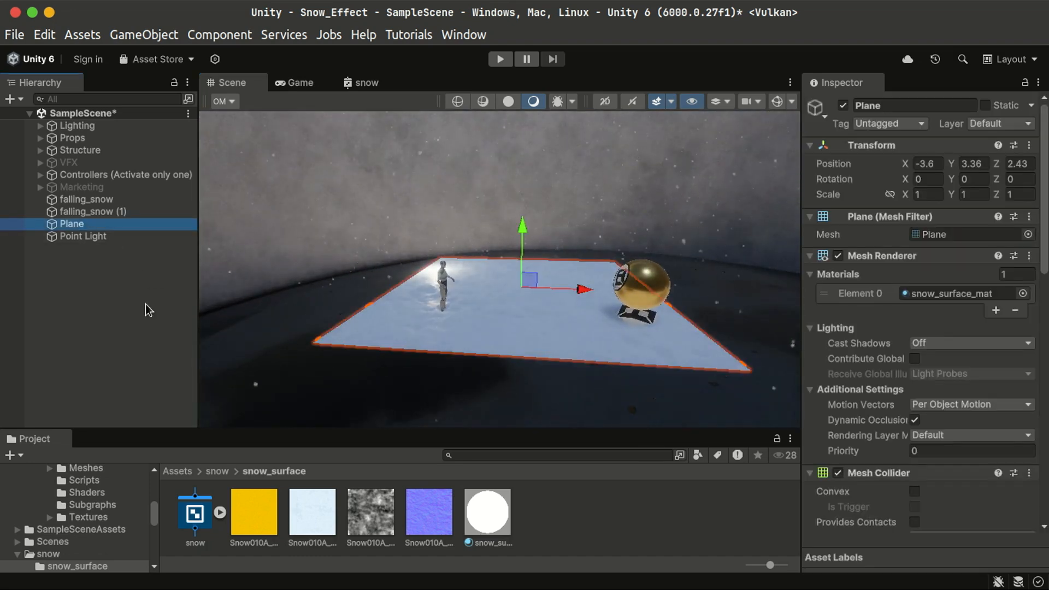
key(alt+shift+a)
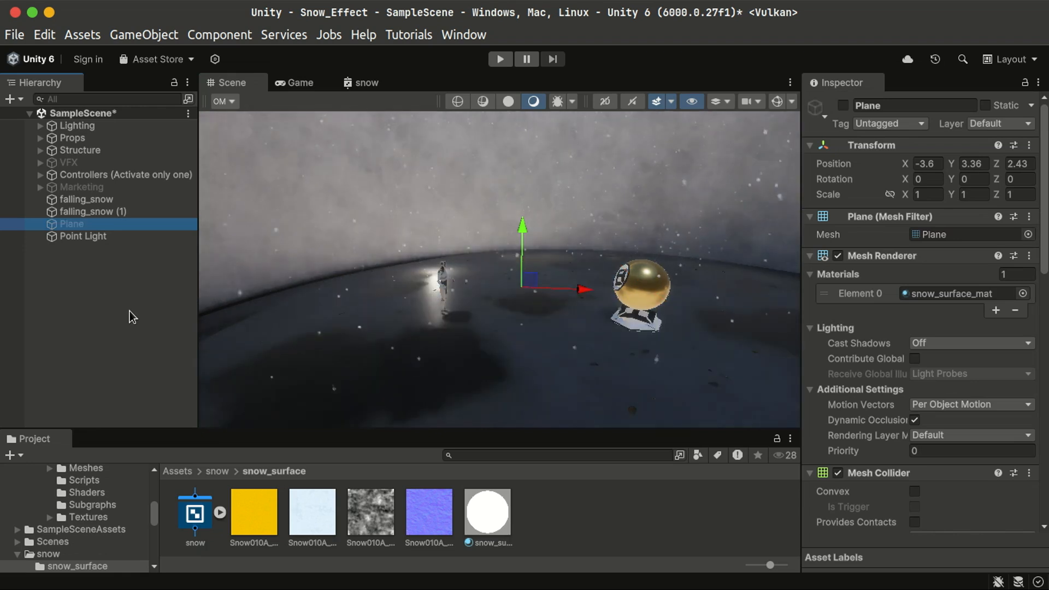
click(116, 304)
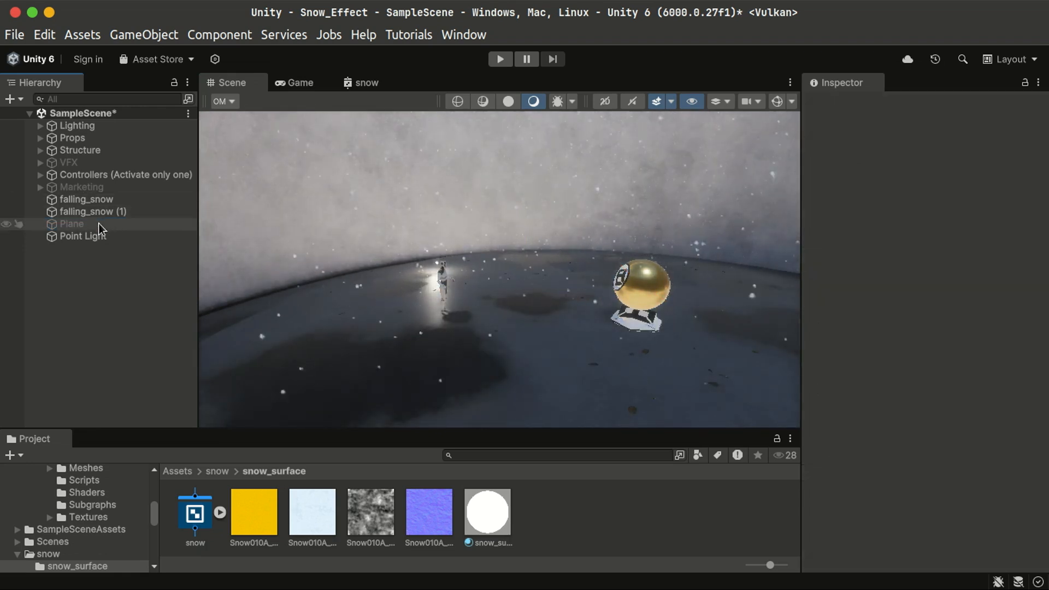
click(101, 237)
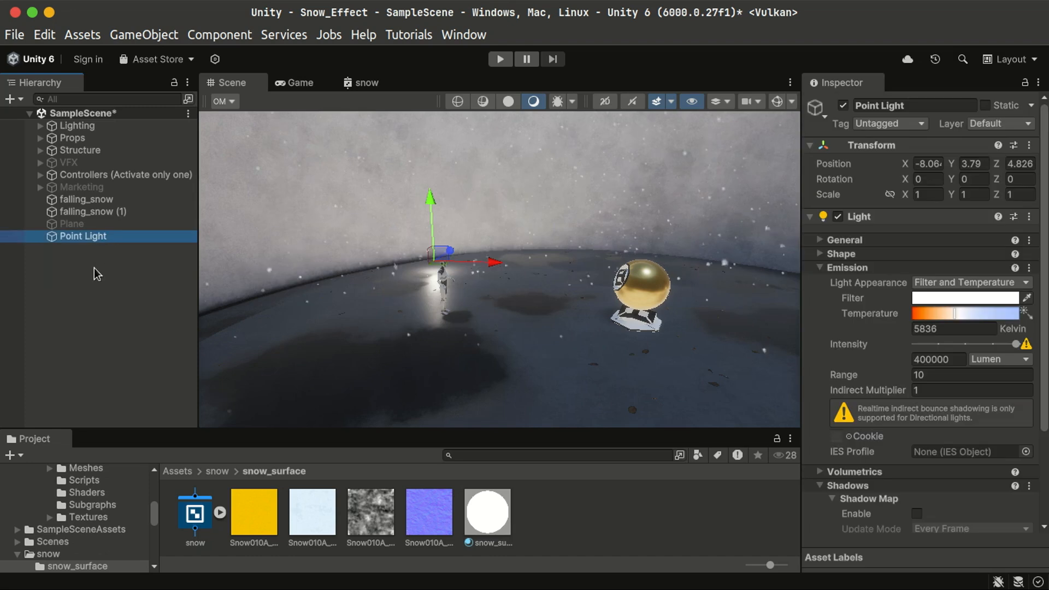
key(alt+shift+a)
click(92, 273)
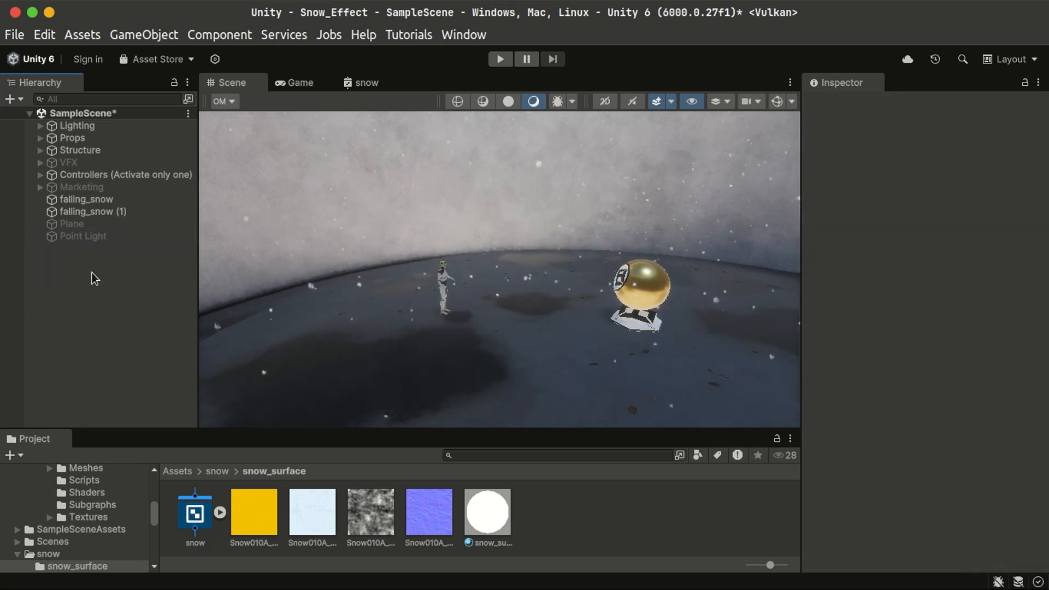
- Add a Custom Pass volume to the scene and name it surface snow
right_click(92, 274)
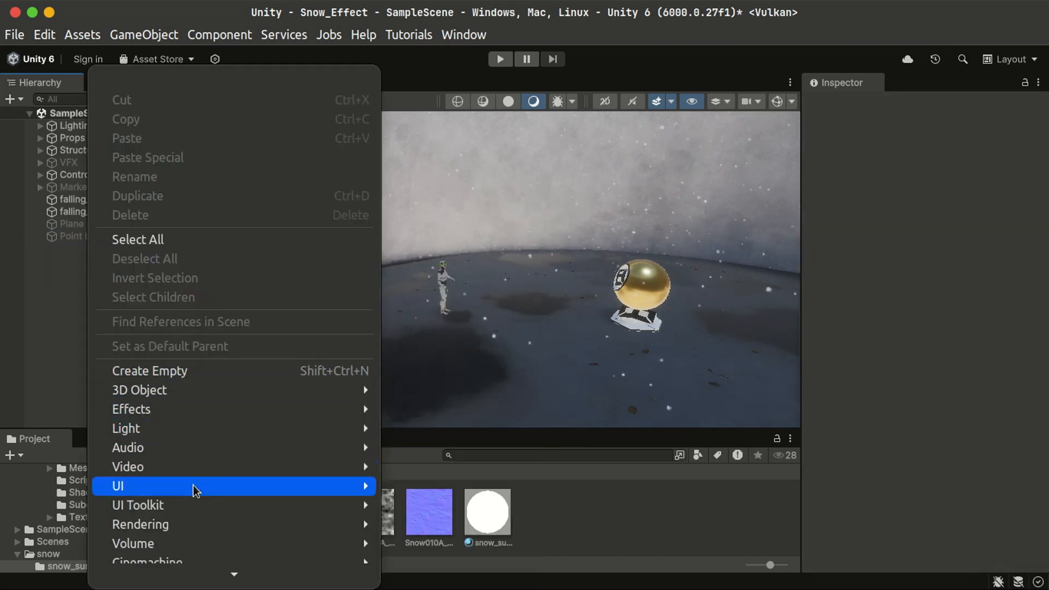
mouse_move(196, 568)
mouse_move(244, 501)
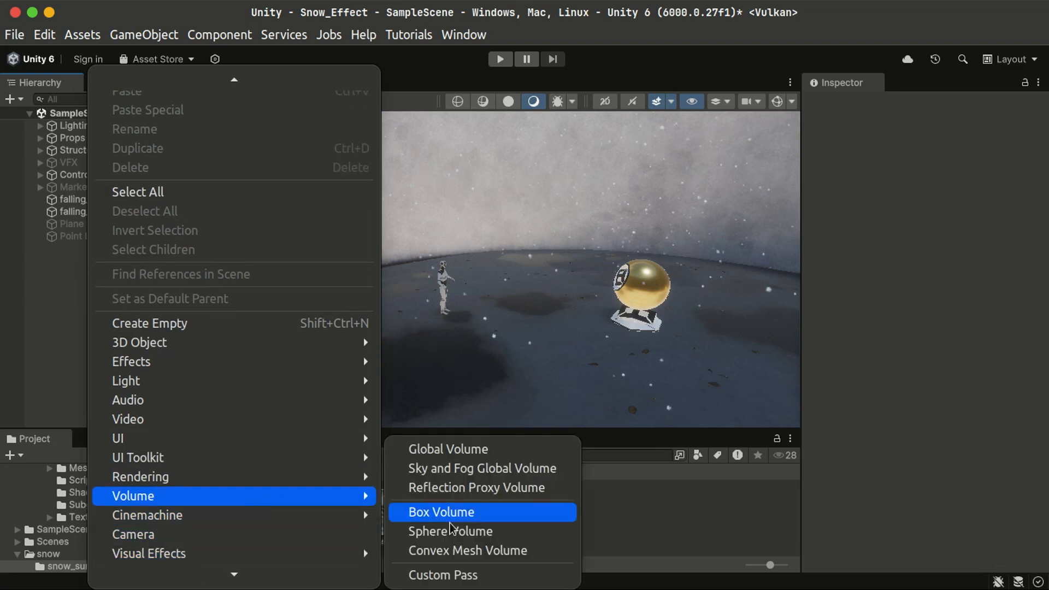
click(483, 572)
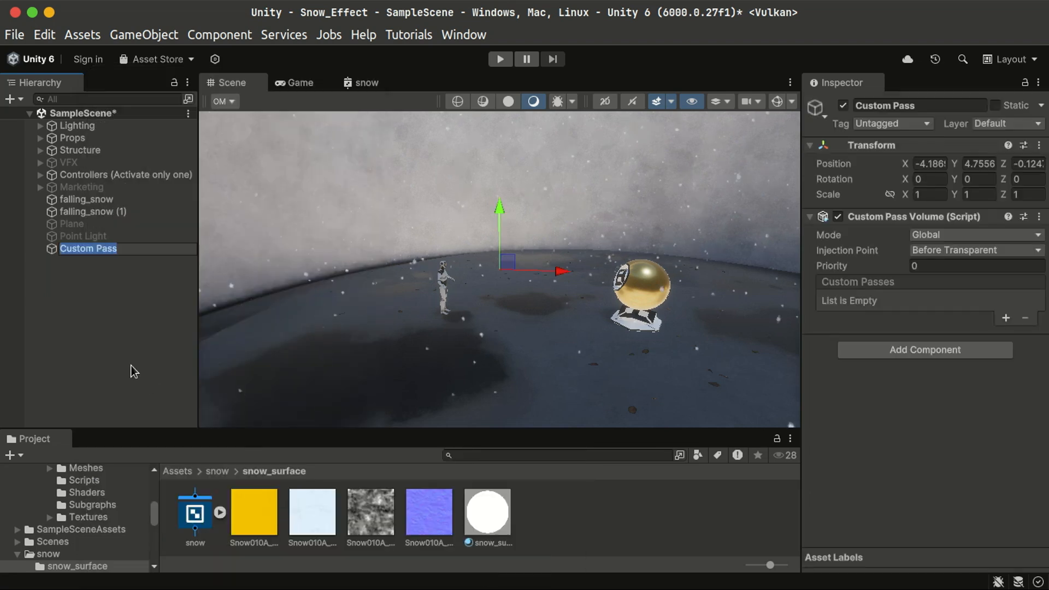
text(surface snow)
key(Return)
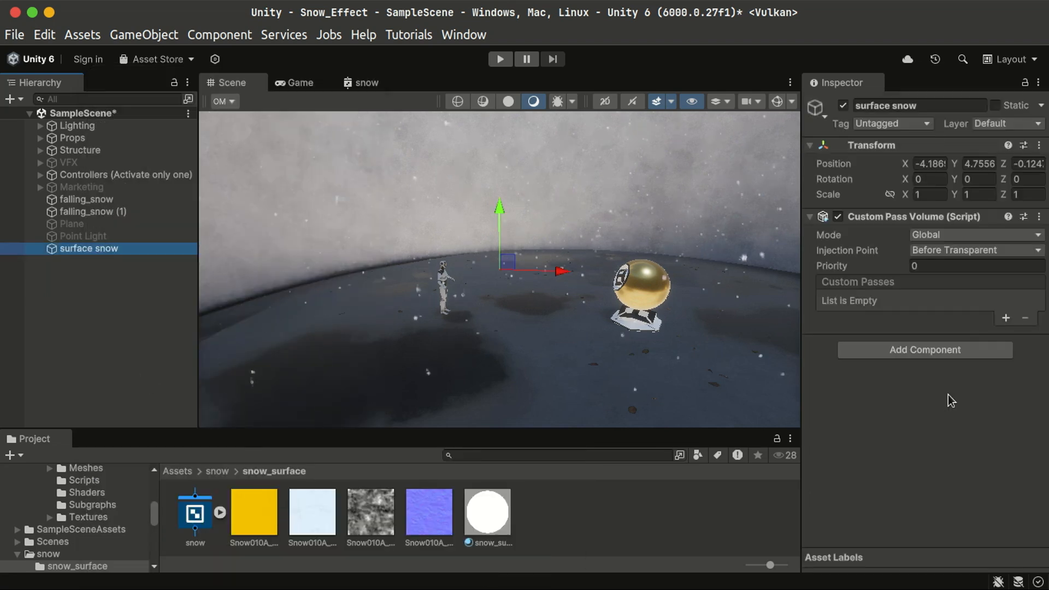
- Define a new layer named outdoor as User Layer 11
click(1003, 126)
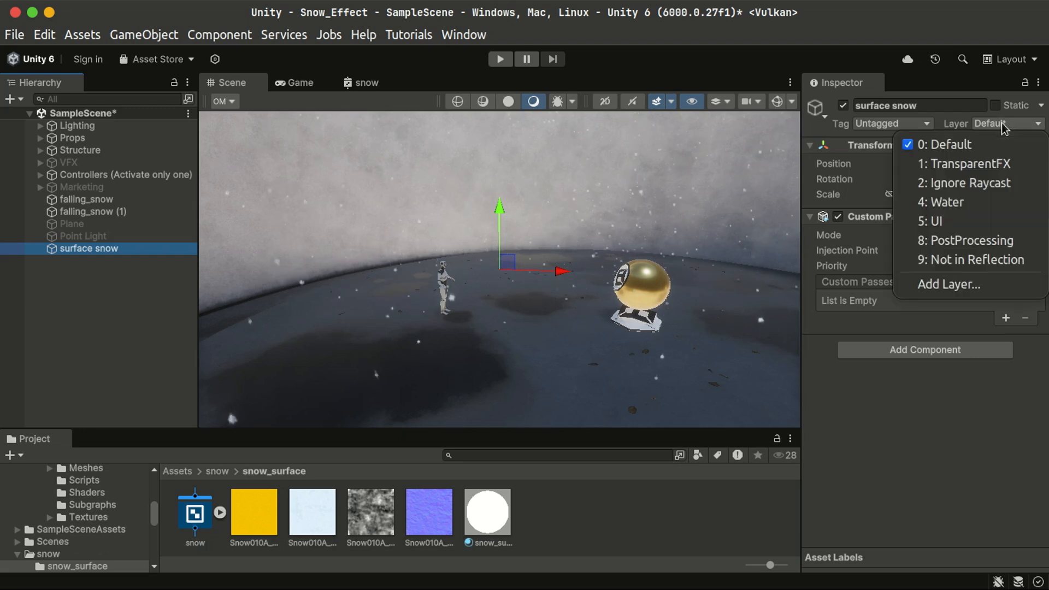
click(983, 285)
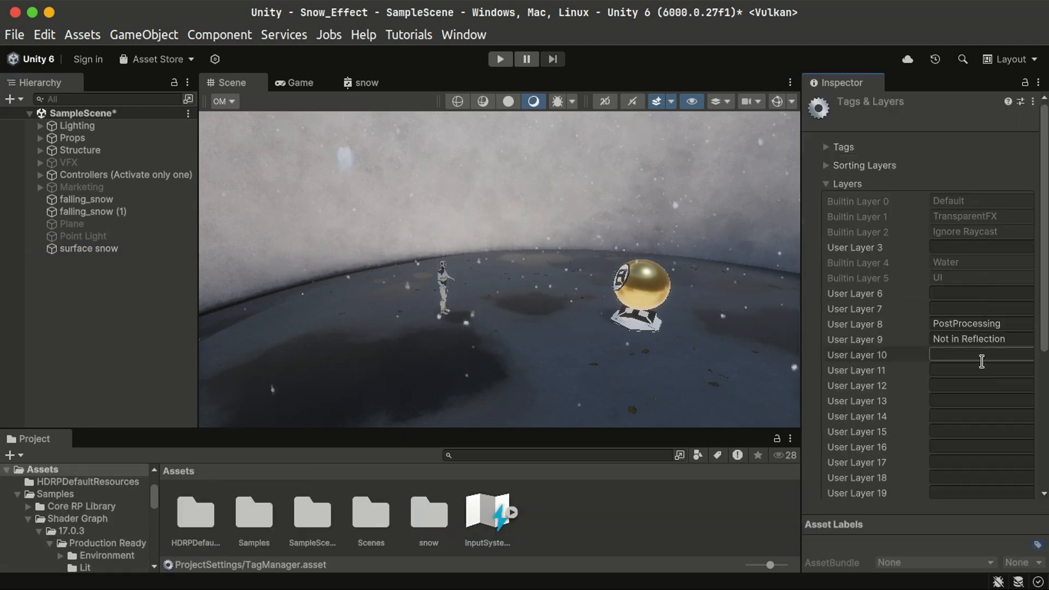
click(965, 370)
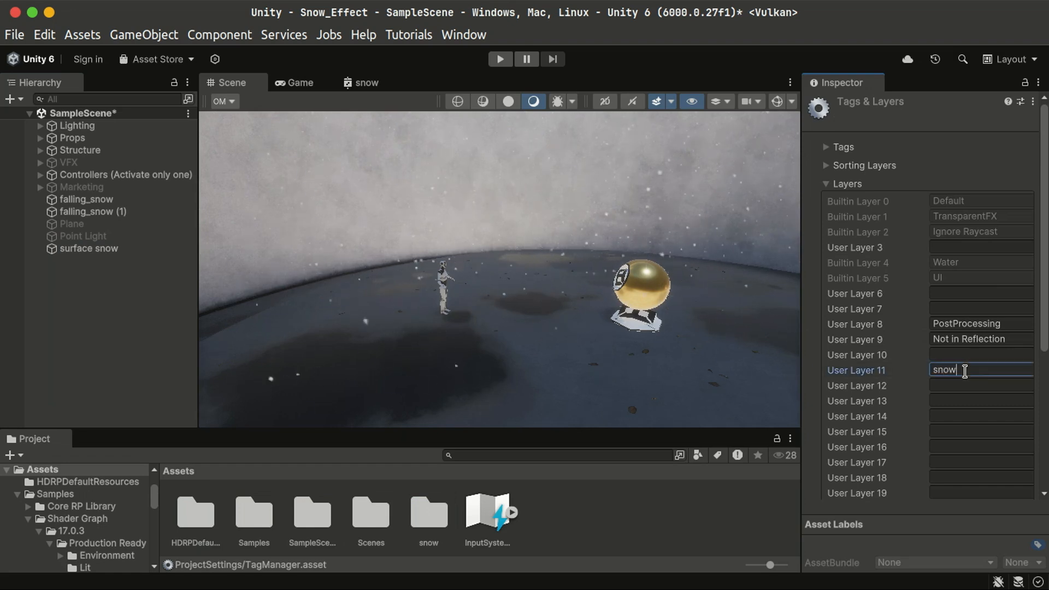
text(outdoor)
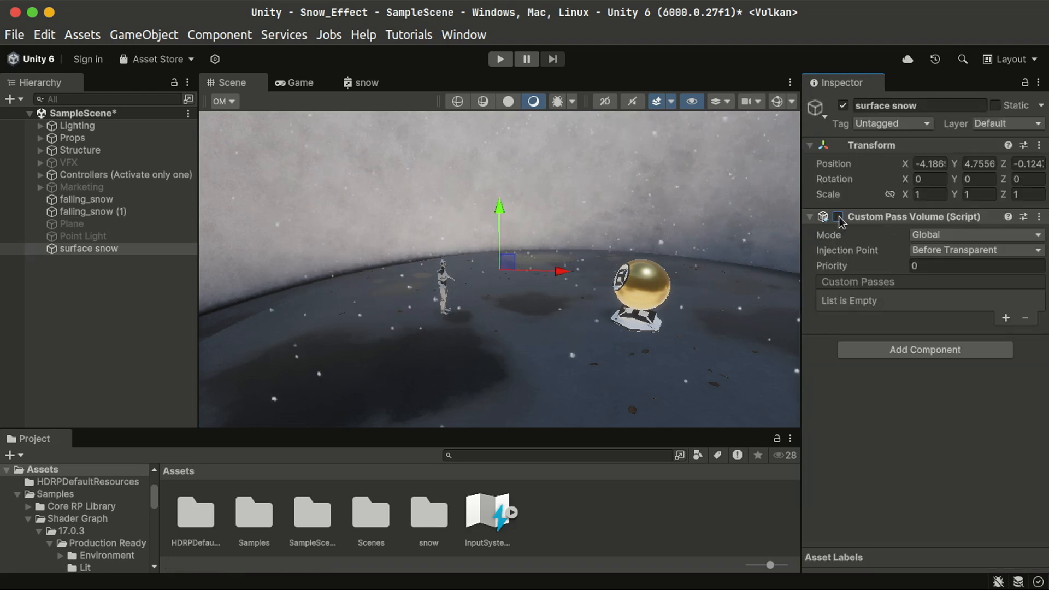
- Disable the Custom Pass Volume component on surface snow and add a Draw Renderers Custom Pass to it
click(839, 219)
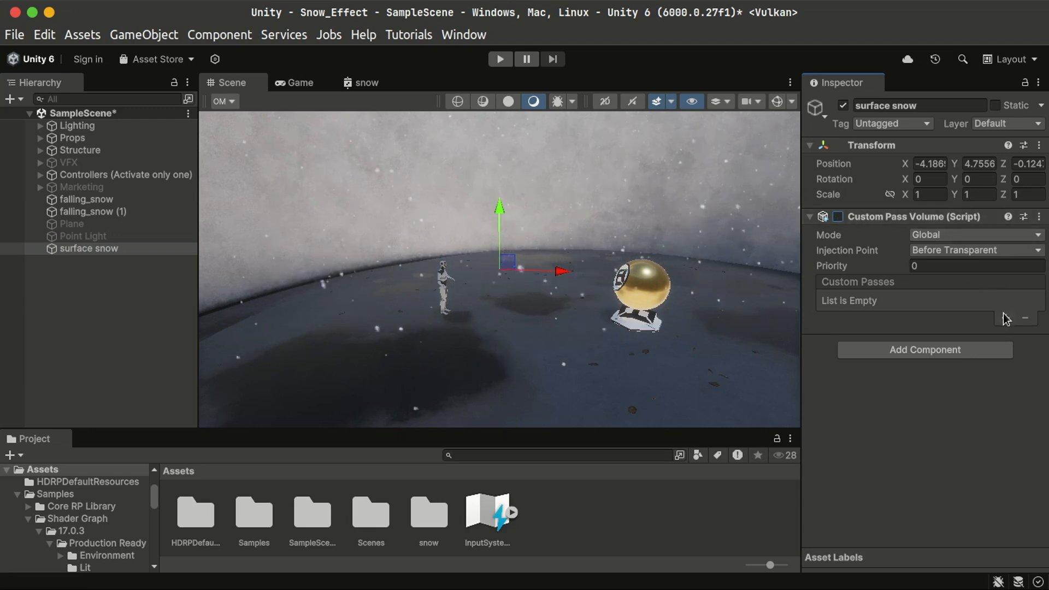
click(1004, 318)
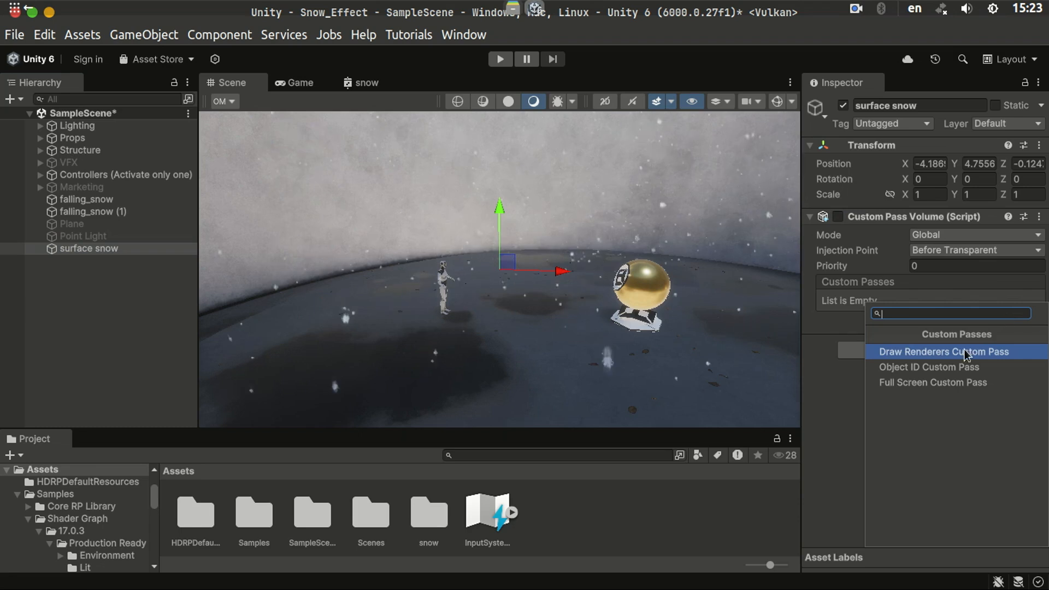
click(1010, 353)
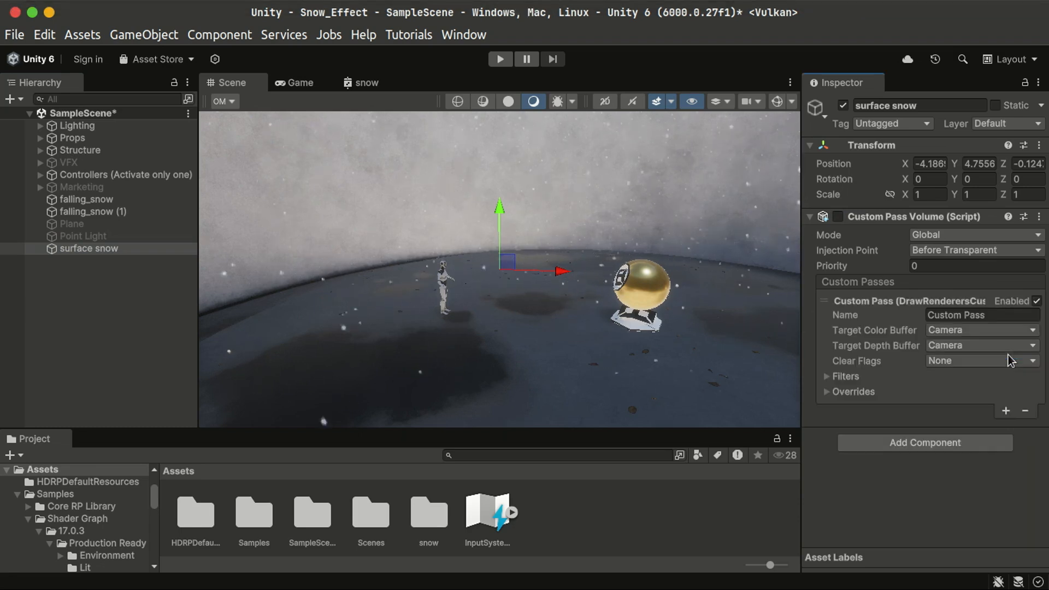
- Restrict the custom pass filter's Layer Mask to outdoor
click(851, 377)
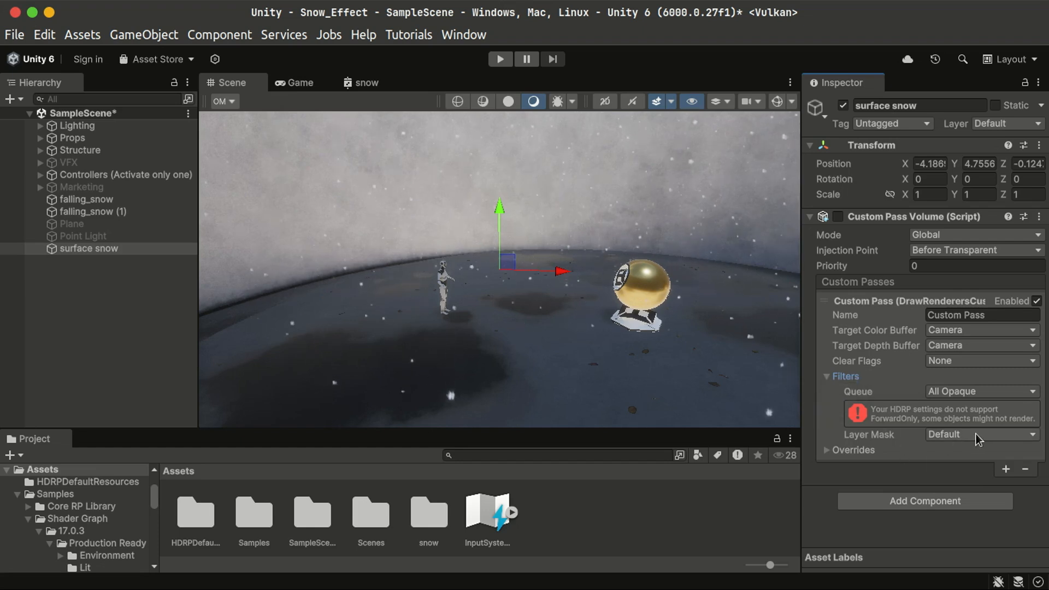
click(978, 435)
click(971, 284)
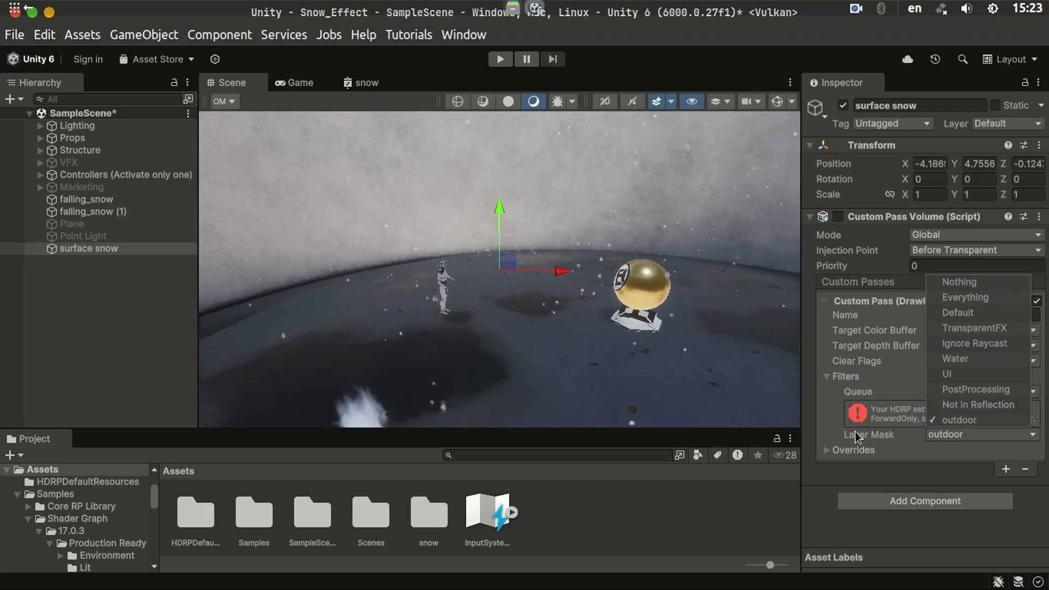
click(824, 437)
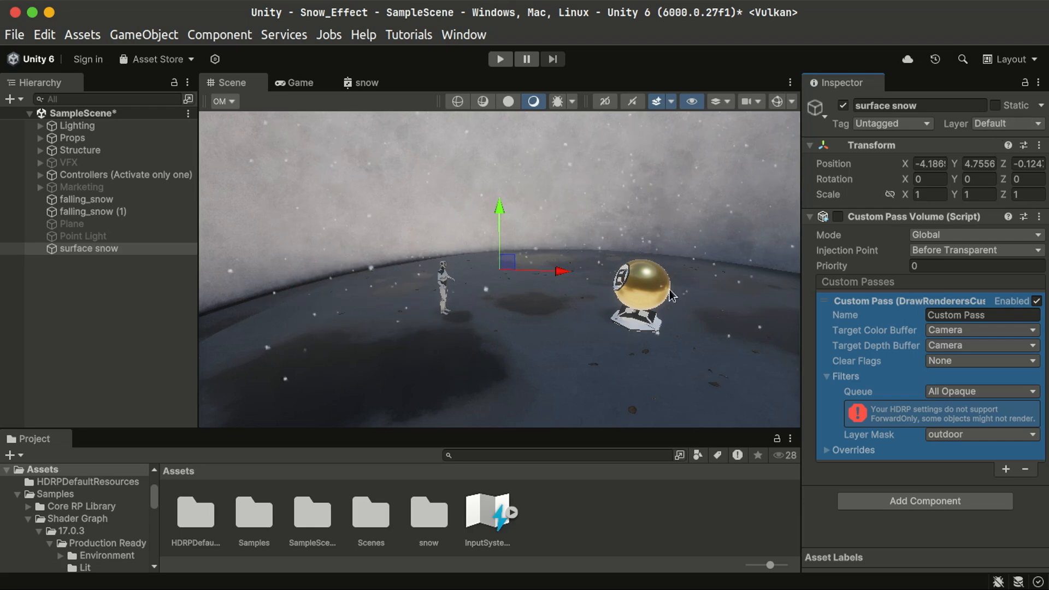
- Assign snow_surface_mat as the custom pass's override material and enable the Custom Pass Volume component
right_drag(675, 298, 642, 306)
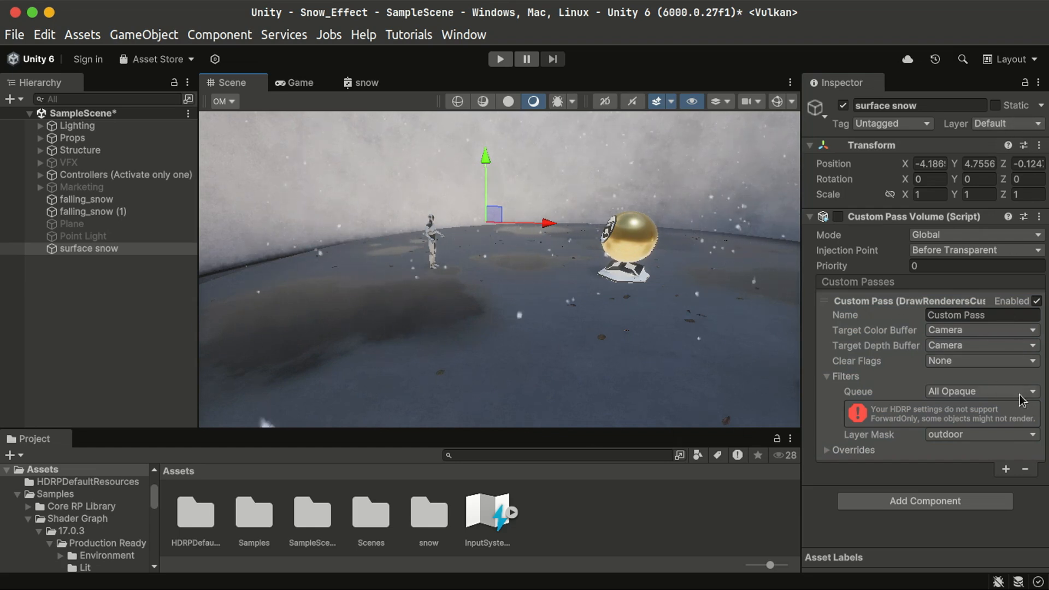
click(842, 451)
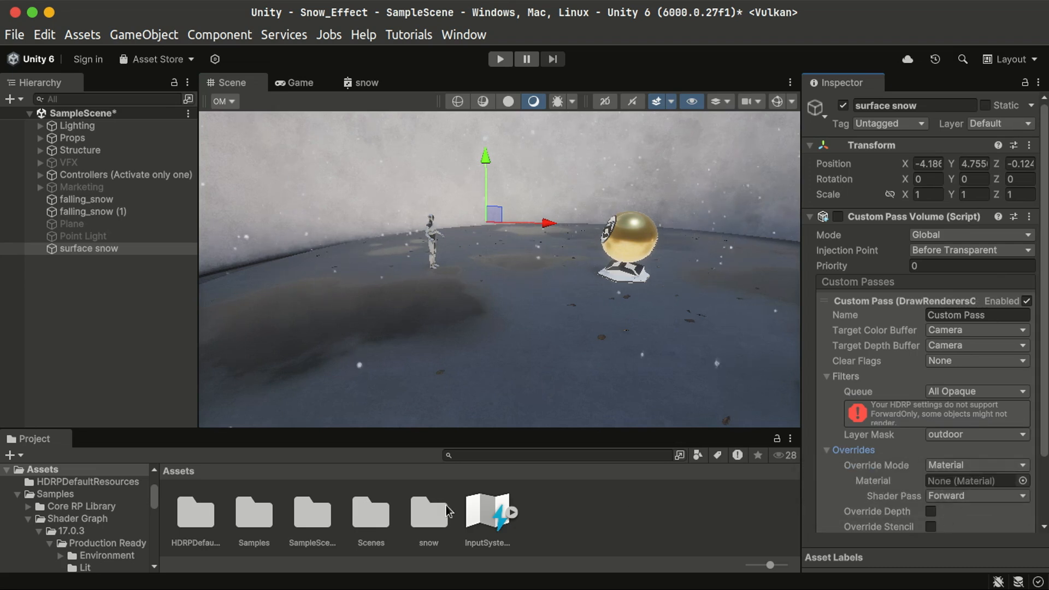
double_click(428, 511)
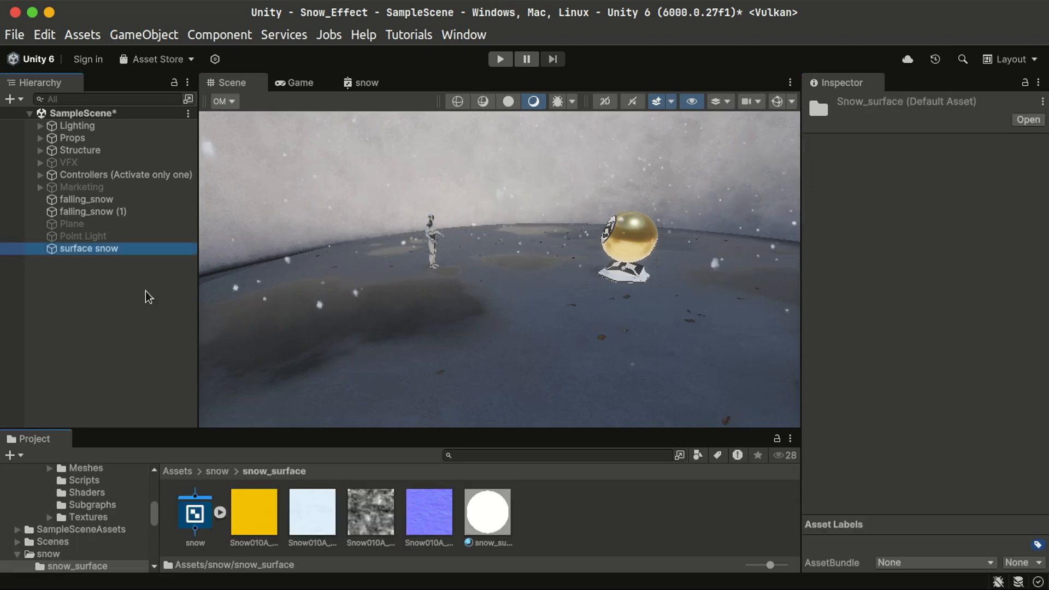
drag(499, 525, 978, 471)
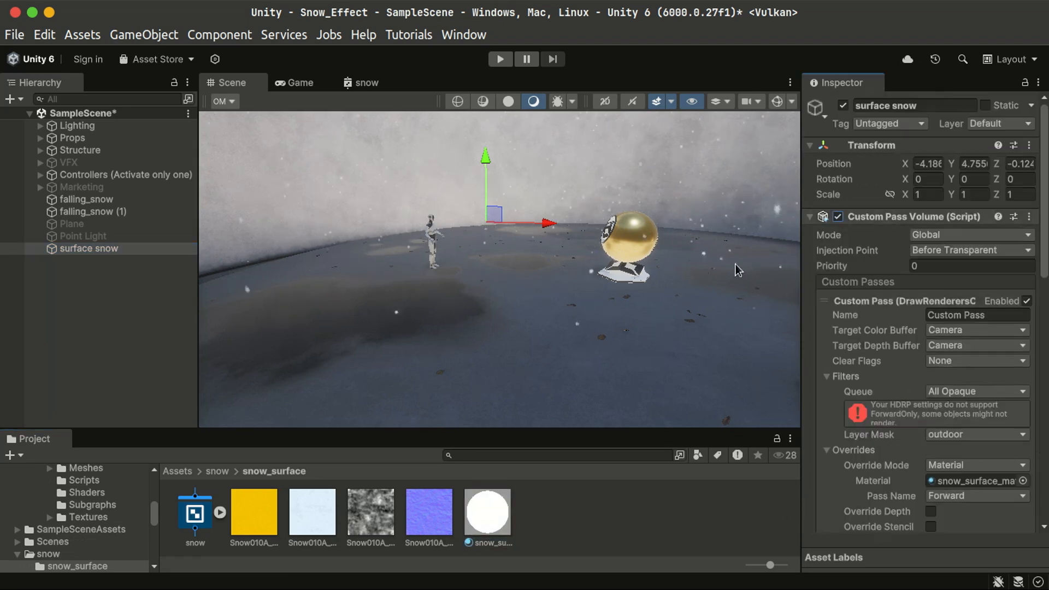
- Select Room 1 from the scene floor and switch it off and on to check which geometry it contains
right_drag(738, 271, 688, 333)
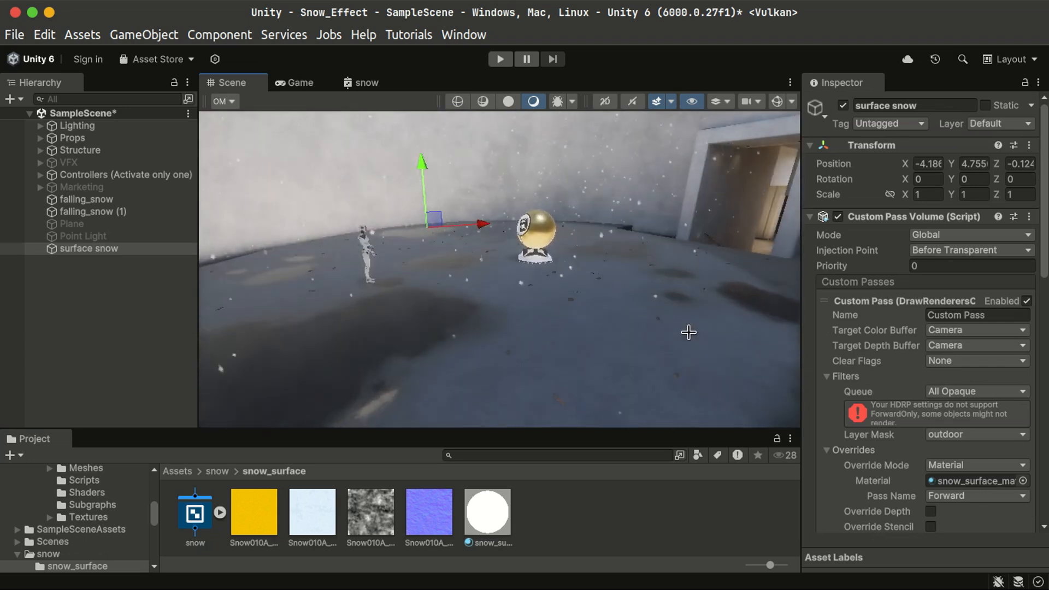
click(568, 315)
key(f)
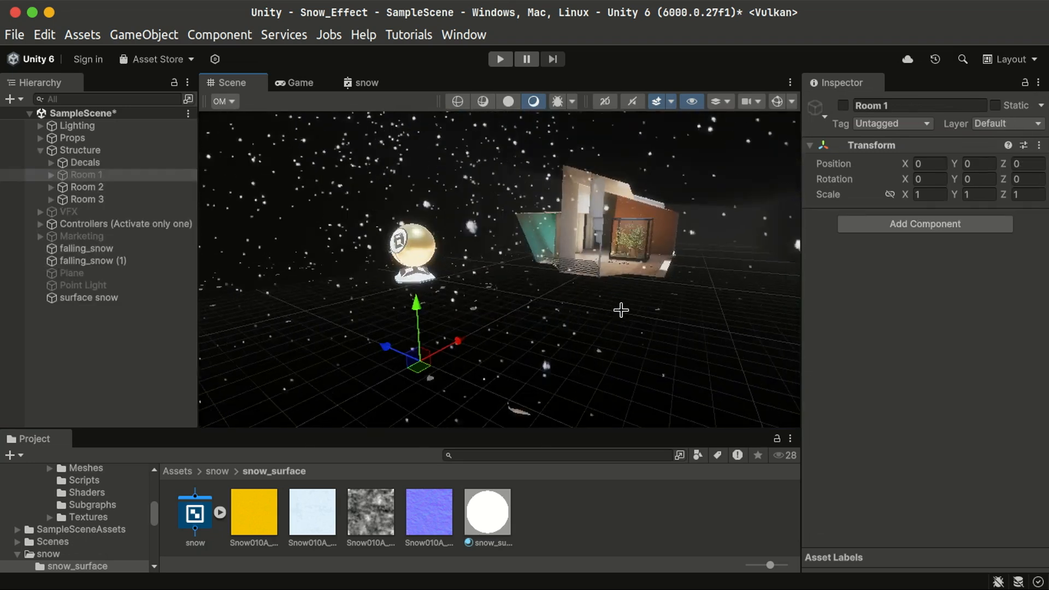
right_drag(621, 310, 519, 383)
key(w)
key(s)
key(alt+shift+a)
- Assign Room 1 and all its child objects to the outdoor layer
click(132, 181)
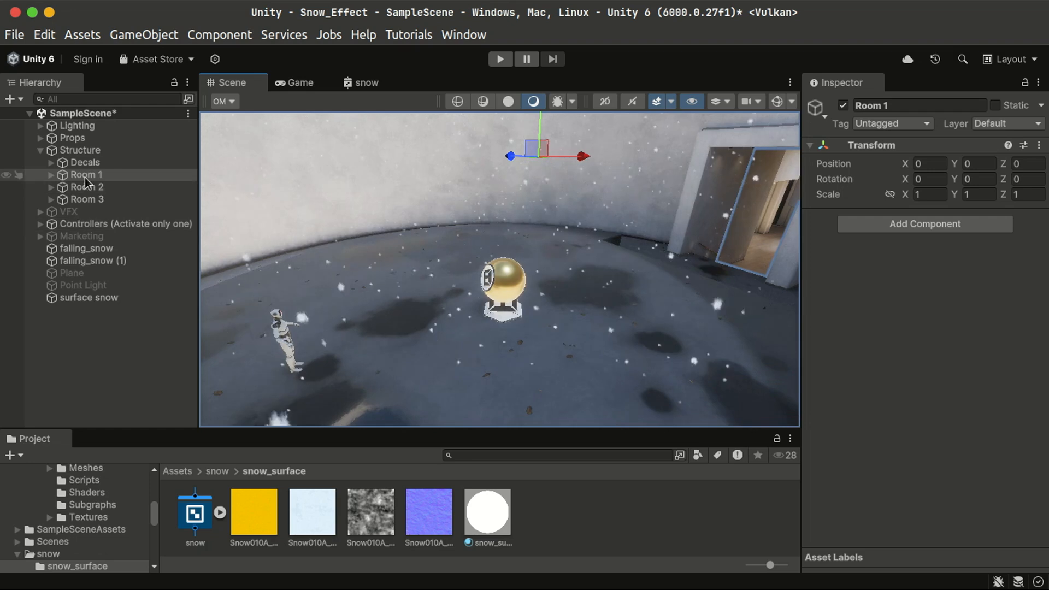
click(1032, 124)
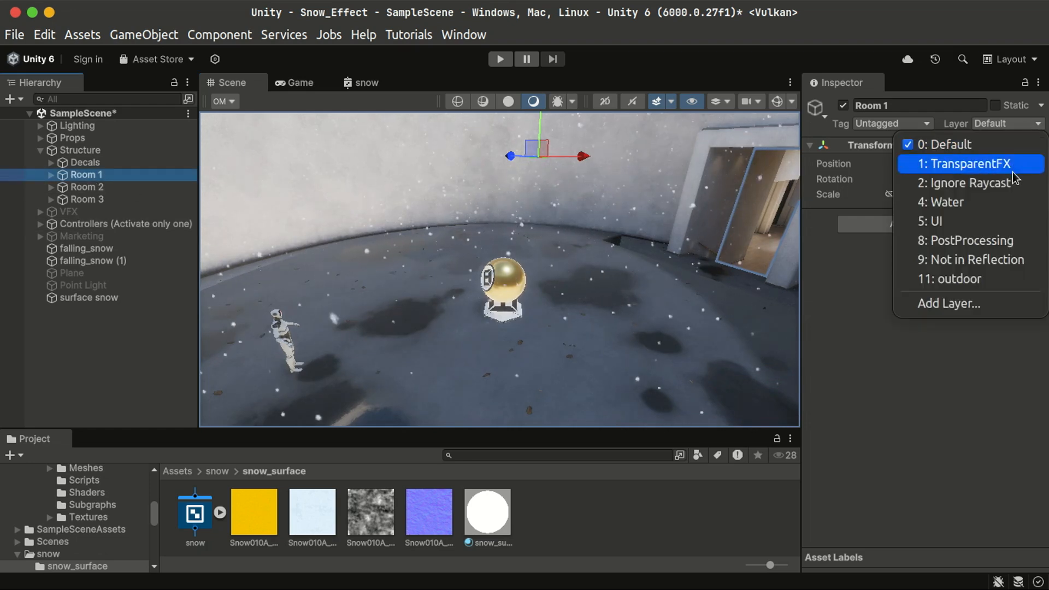
click(1003, 285)
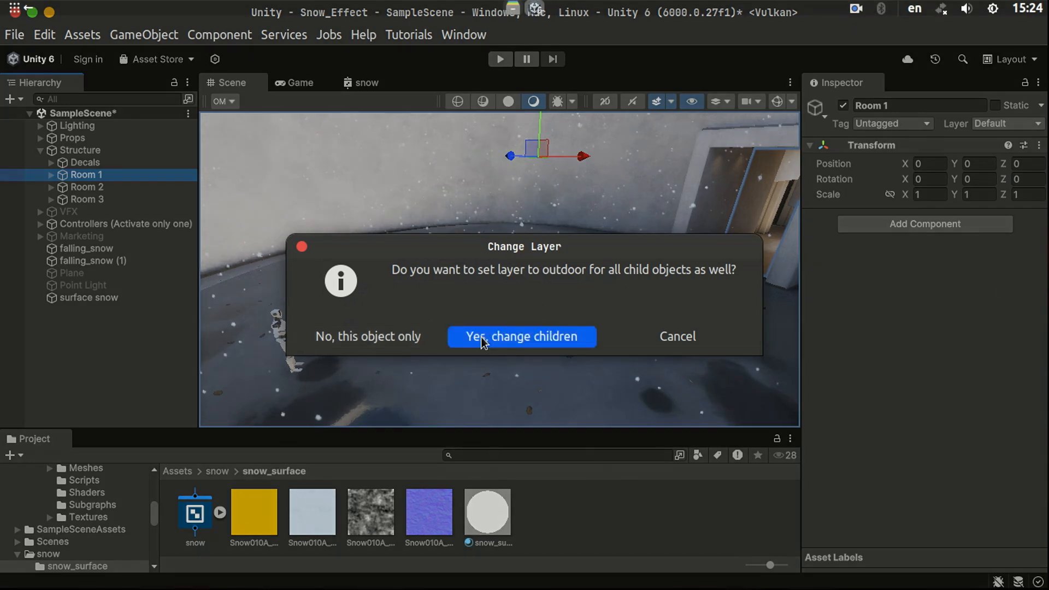
click(483, 339)
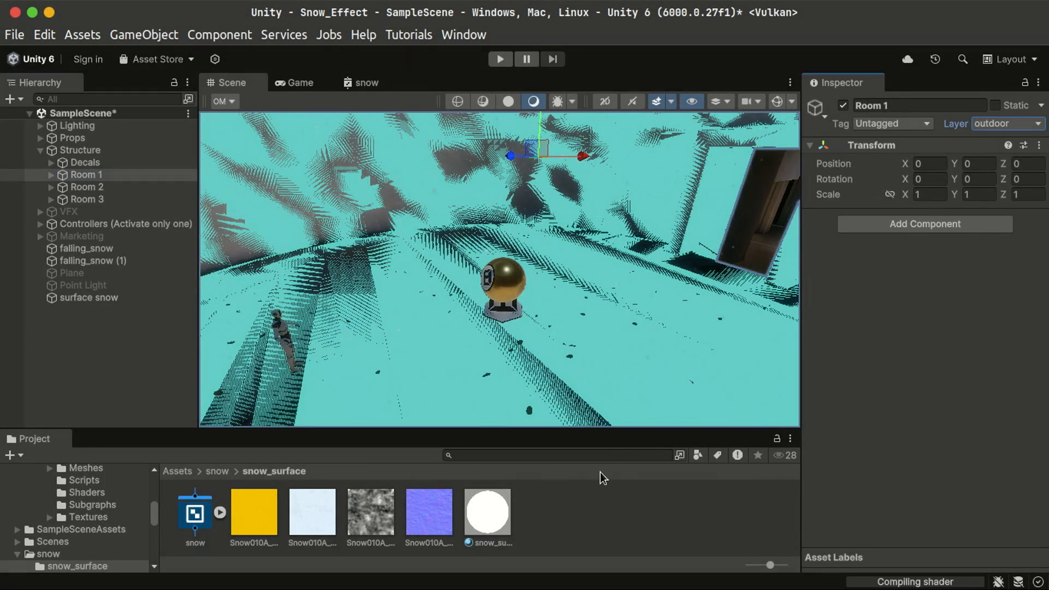
right_drag(628, 284, 528, 255)
click(504, 299)
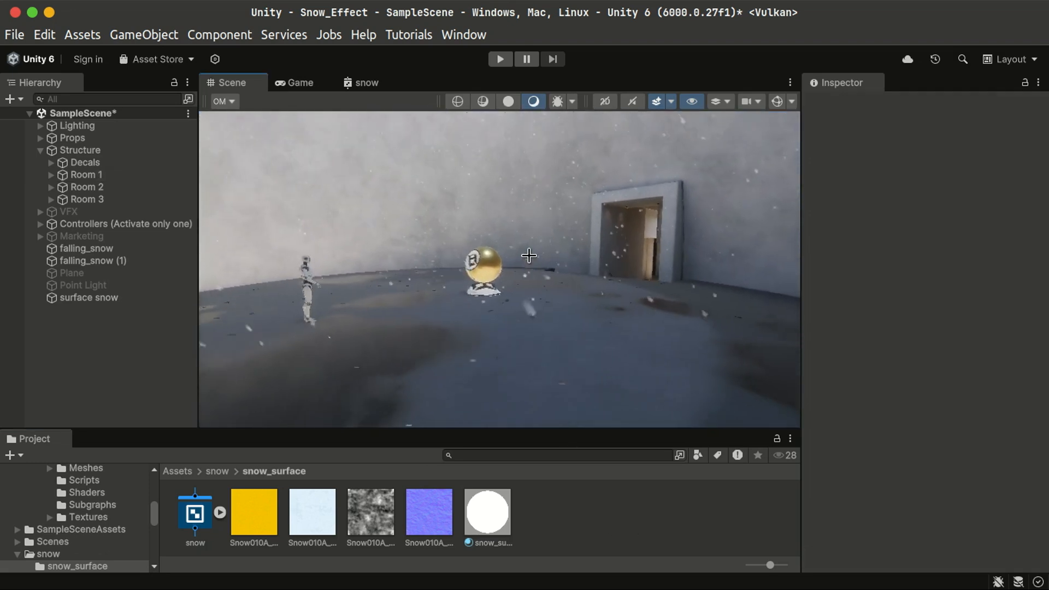
- Open the snow shader graph maximized and move the Vertex block well above the Fragment block
click(375, 87)
double_click(375, 88)
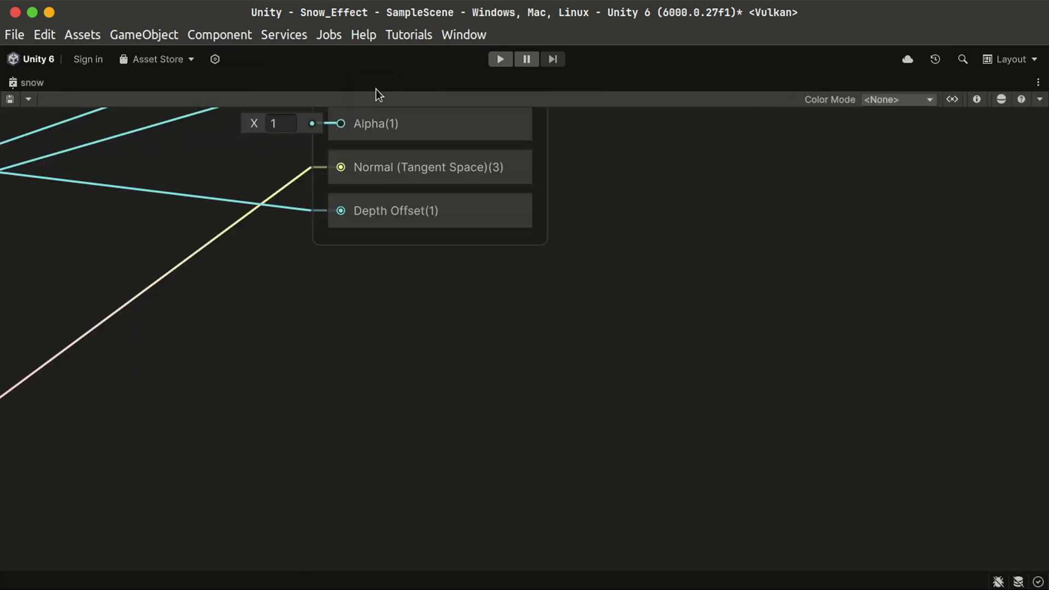
scroll(405, 352, down, 5)
middle_drag(383, 344, 527, 459)
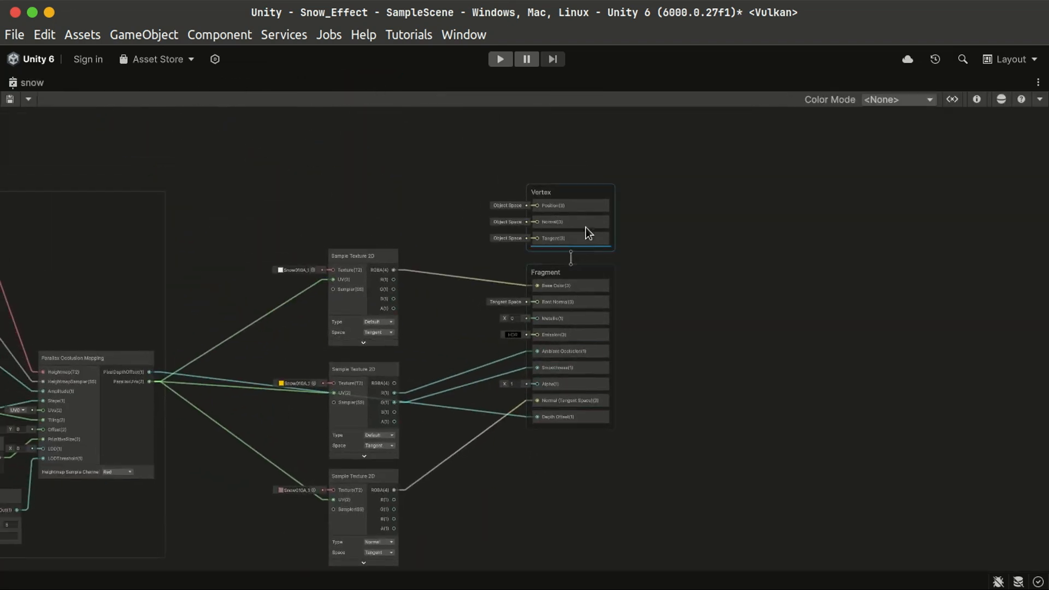
scroll(586, 234, up, 3)
scroll(683, 272, up, 5)
drag(612, 369, 614, 175)
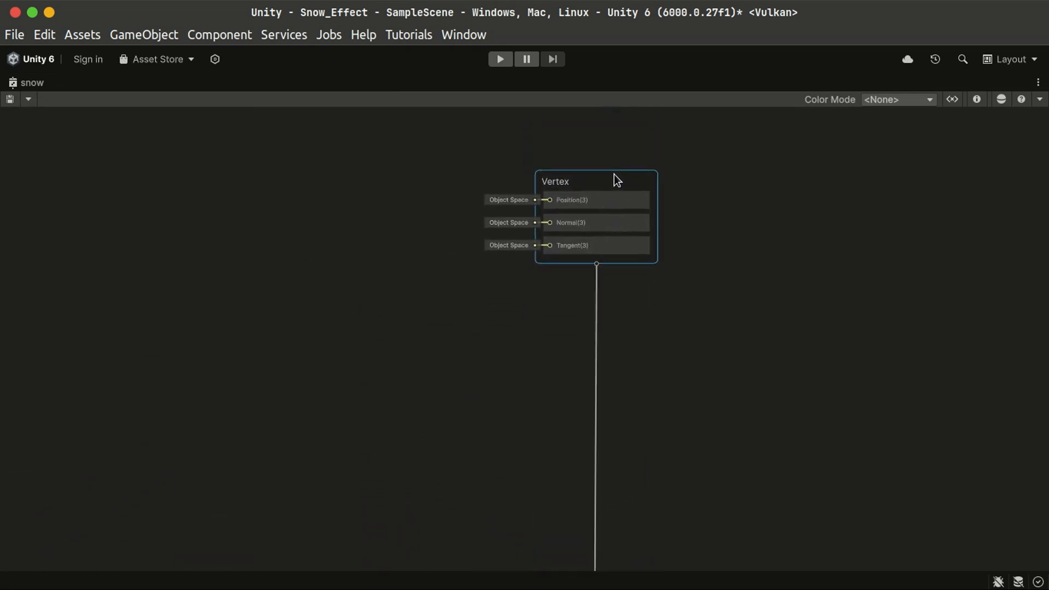
middle_drag(464, 391, 670, 381)
scroll(650, 393, down, 5)
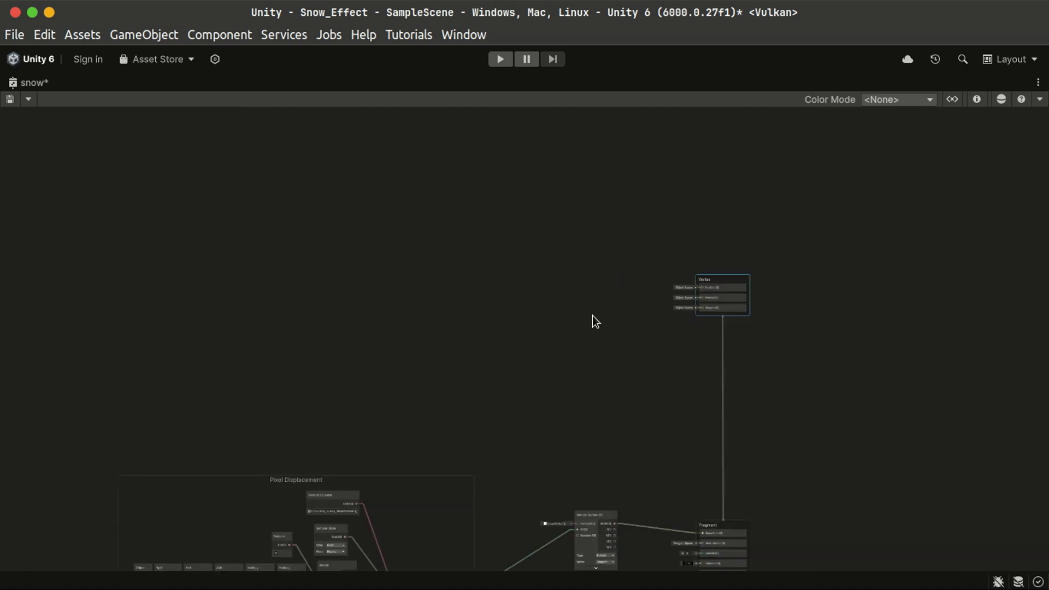
scroll(592, 316, up, 6)
middle_drag(475, 306, 444, 320)
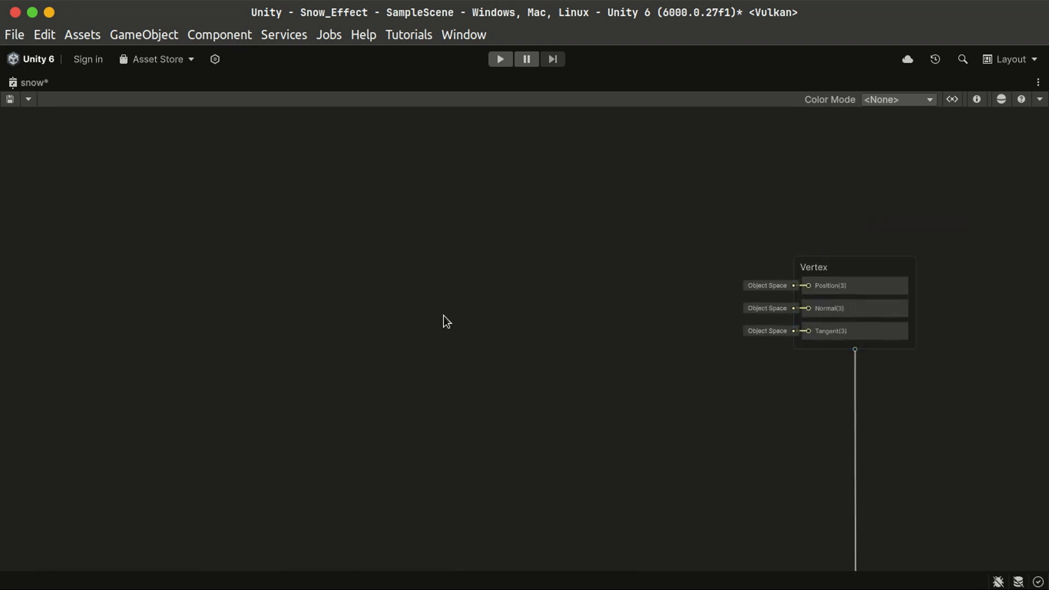
- Add a Position node in World space and place it to the left of the Vertex block
key(space)
text(position)
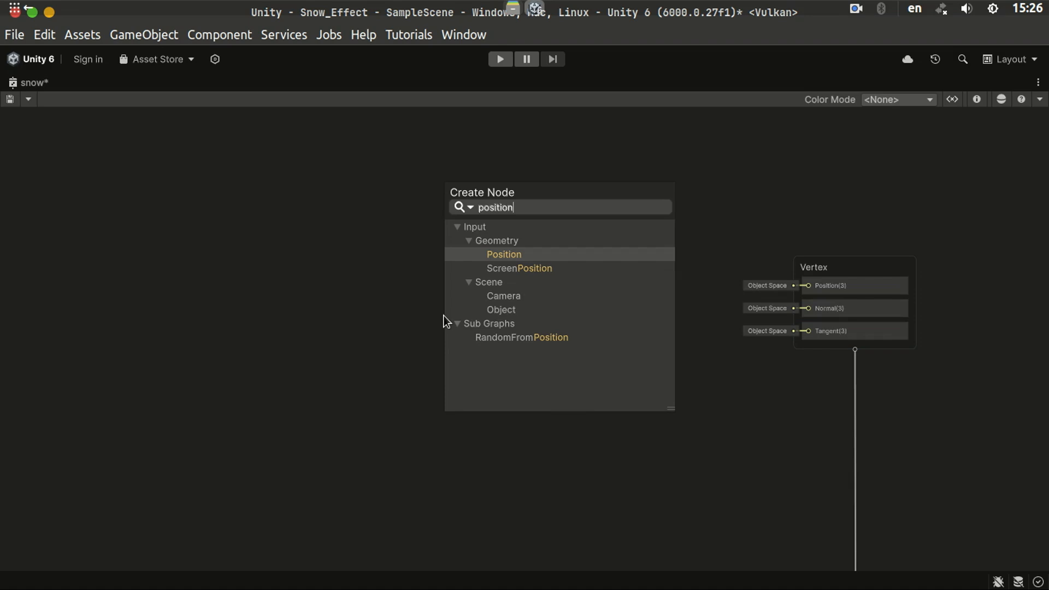
key(Return)
drag(531, 368, 502, 327)
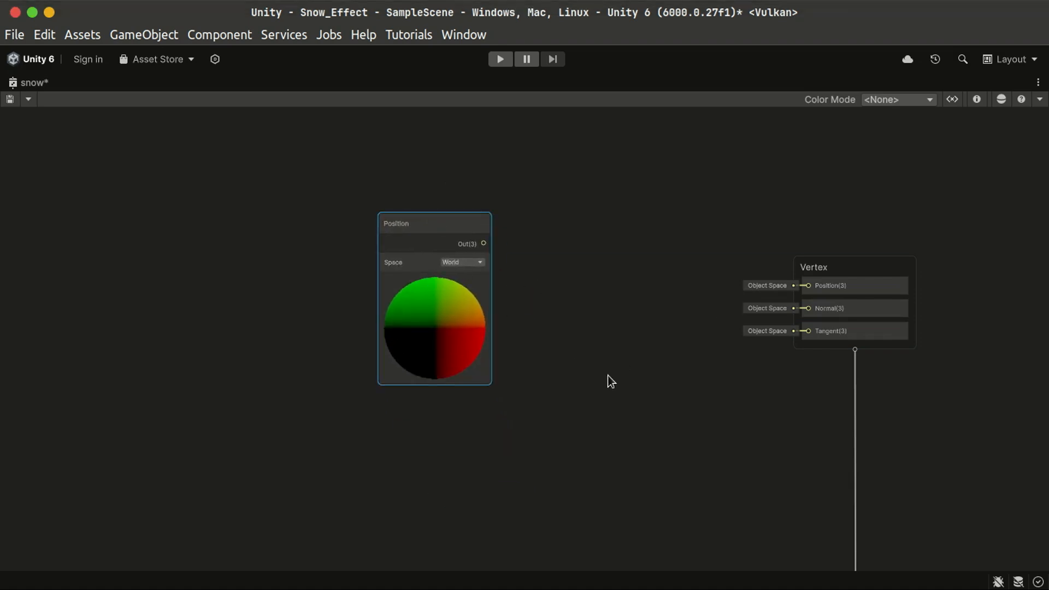
- Create an Add node with the Position output feeding input A, and connect its output to the Vertex block's Position
drag(404, 176, 527, 320)
text(add)
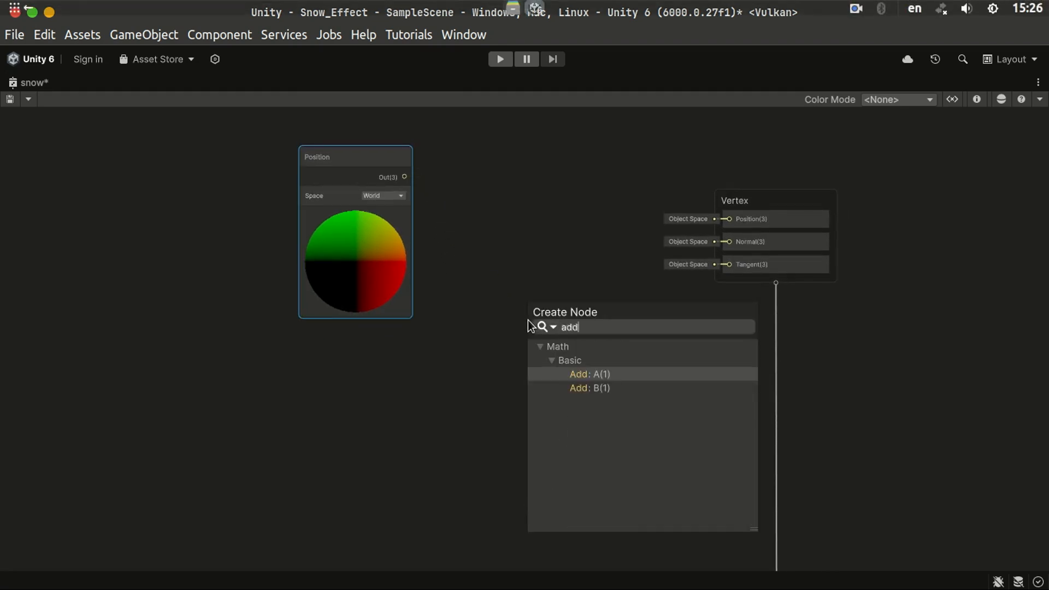
key(Return)
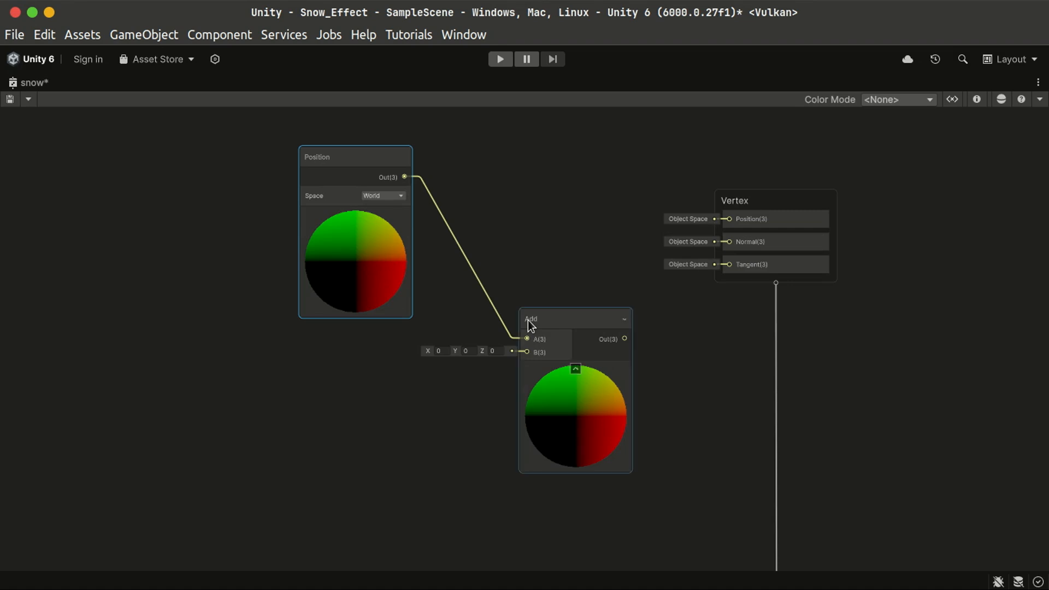
drag(553, 323, 502, 311)
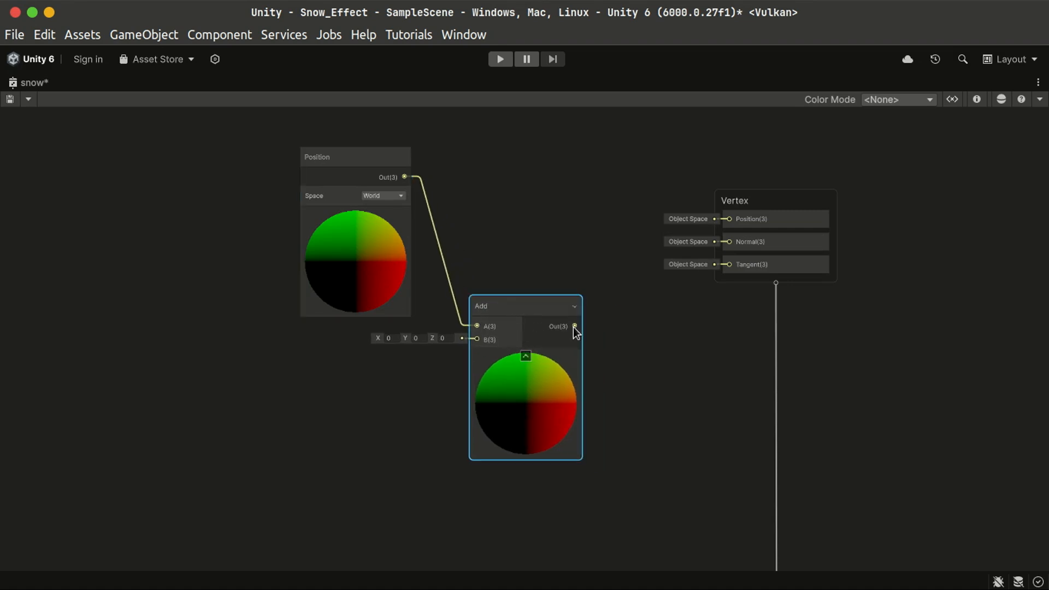
drag(703, 268, 730, 219)
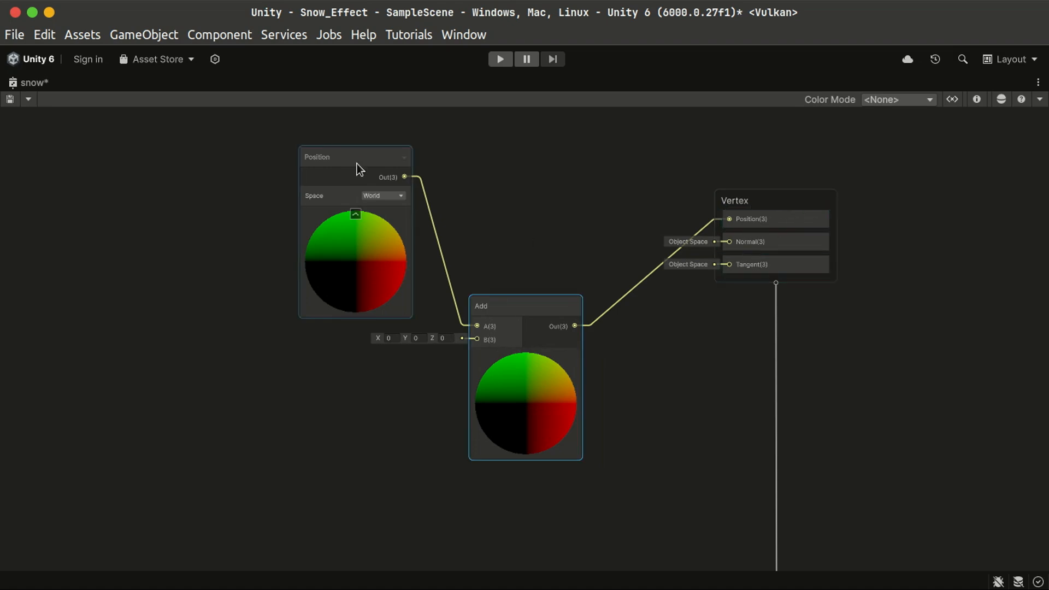
- Collapse the Position node's preview and arrange the Position and Add nodes in front of the Vertex block
click(355, 215)
drag(340, 167, 287, 202)
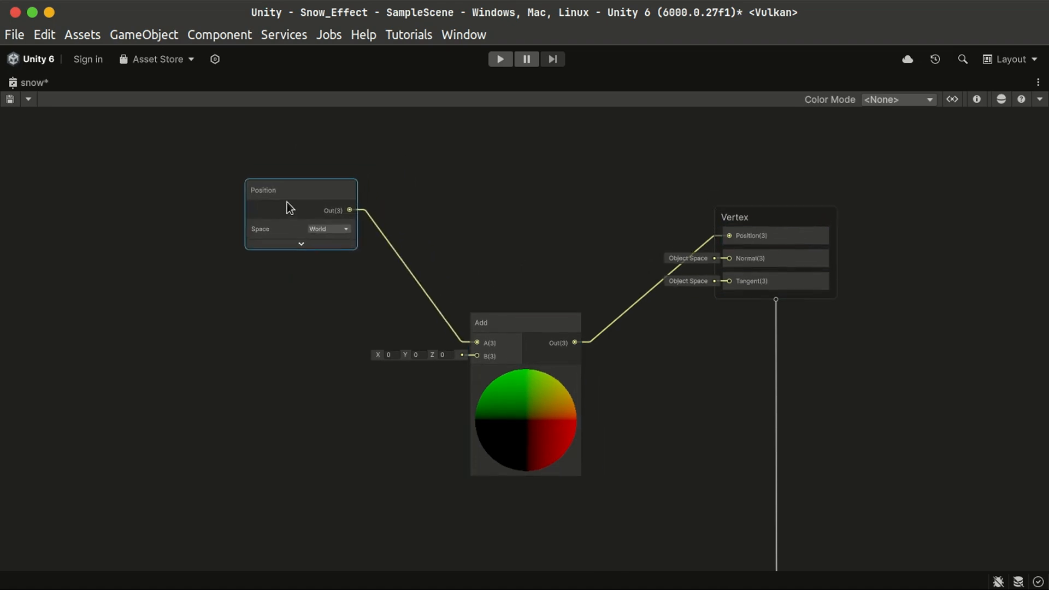
drag(513, 326, 518, 280)
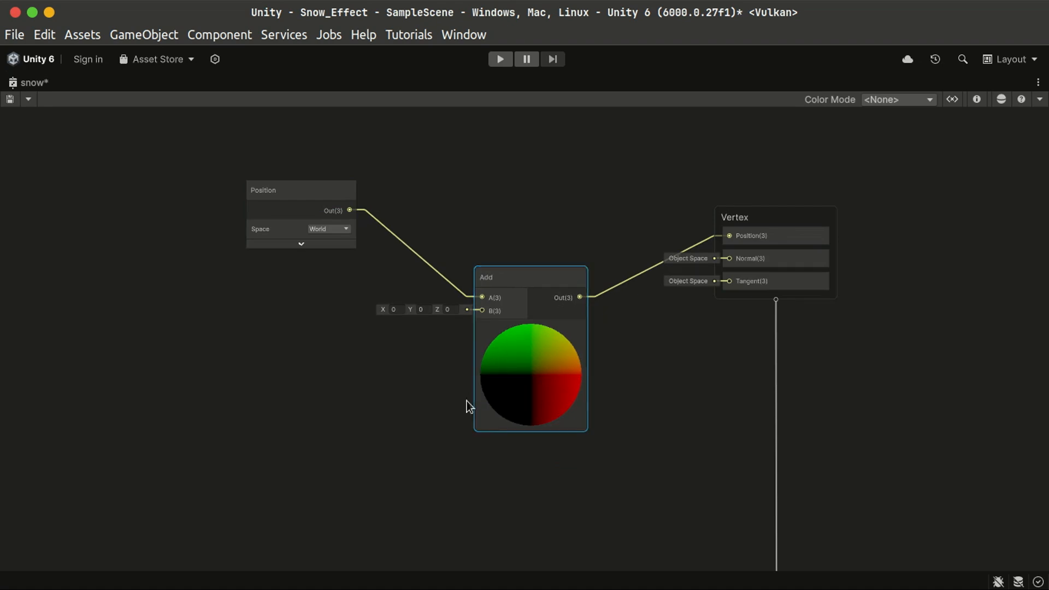
- Add a Normal Vector node in World space and place it below the Position node
middle_drag(194, 441, 428, 382)
click(452, 324)
key(space)
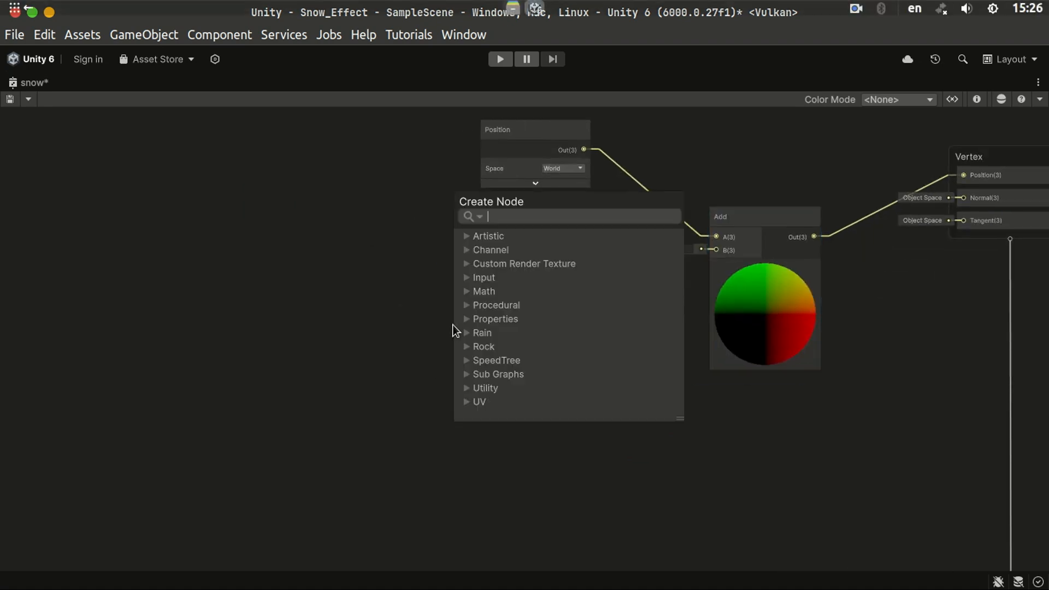
text(vec)
key(BackSpace)
key(BackSpace)
key(BackSpace)
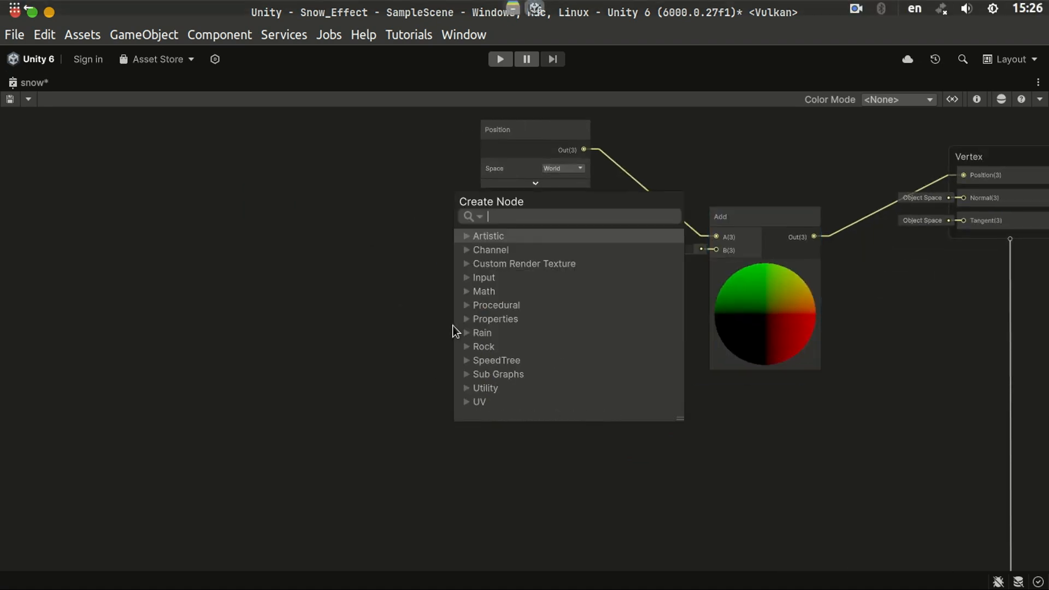
text(normal ver)
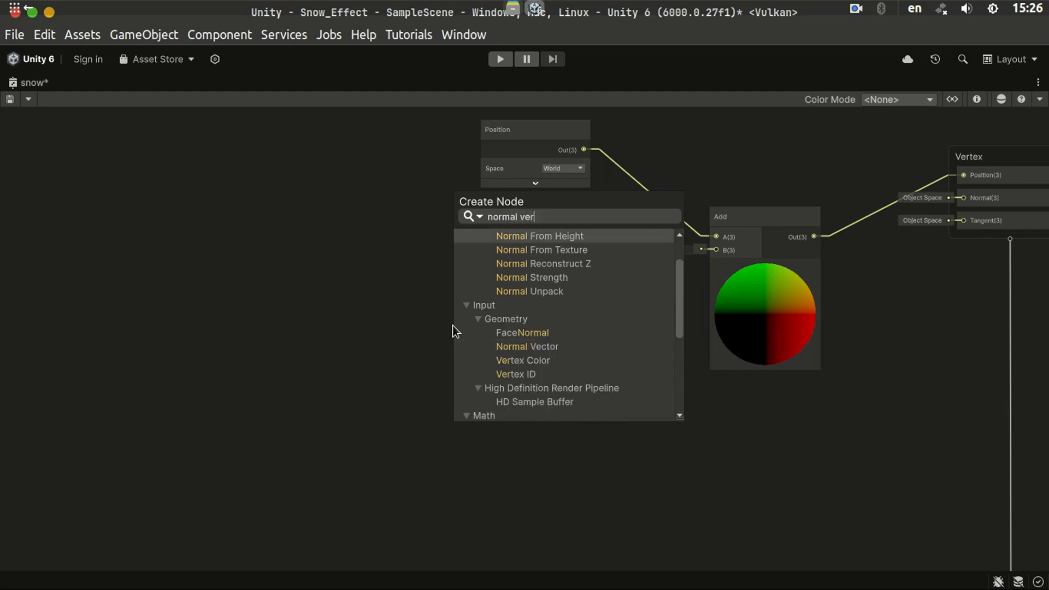
key(BackSpace)
text(ctor)
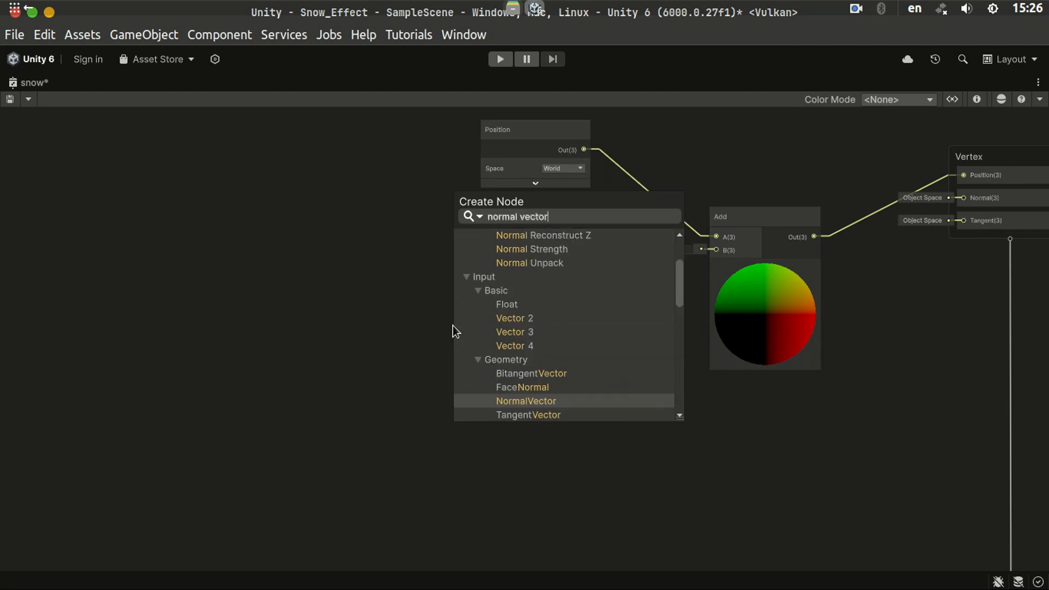
key(Return)
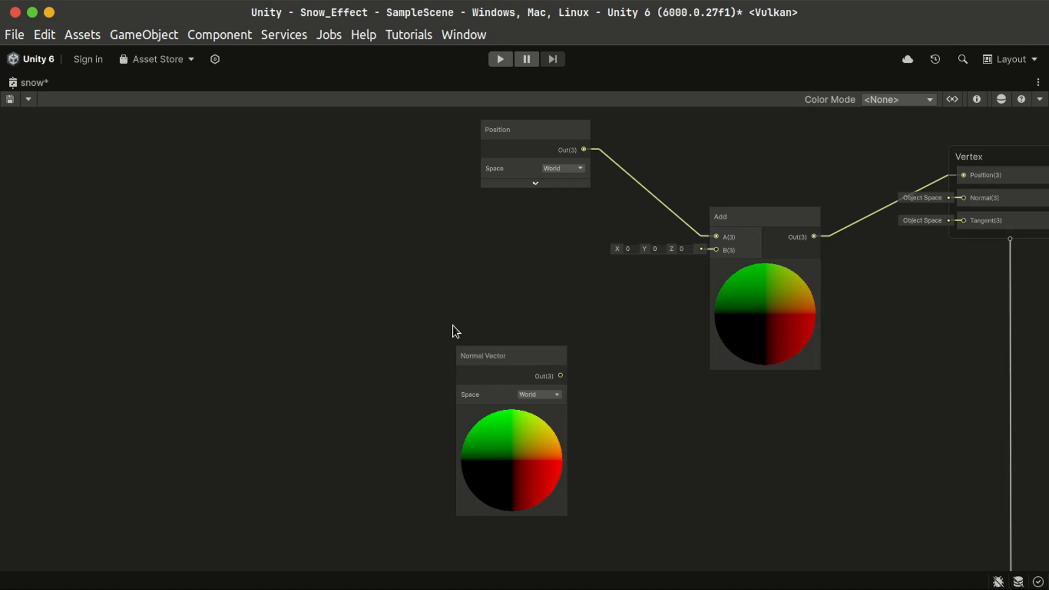
drag(480, 357, 450, 273)
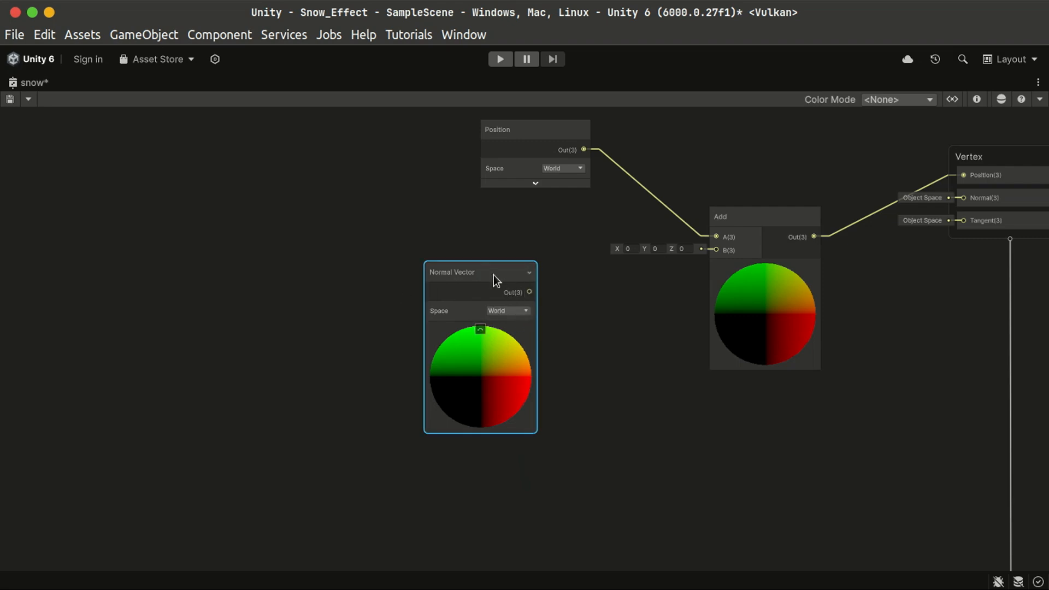
- Shift the Normal Vector node away from the Add node and feed its output into input A of a new Multiply node
drag(481, 273, 514, 329)
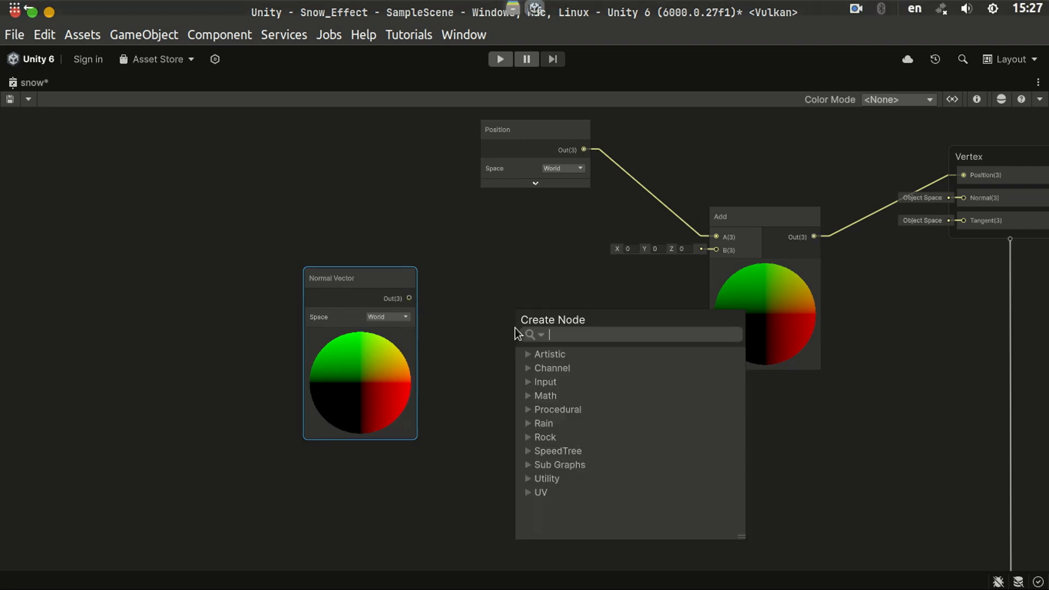
text(multi)
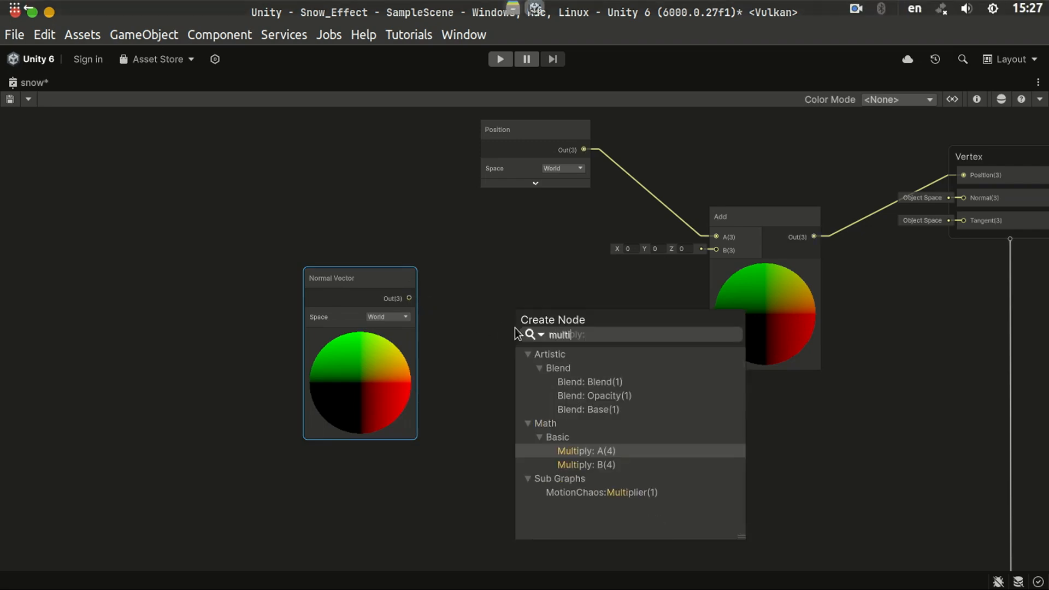
key(Return)
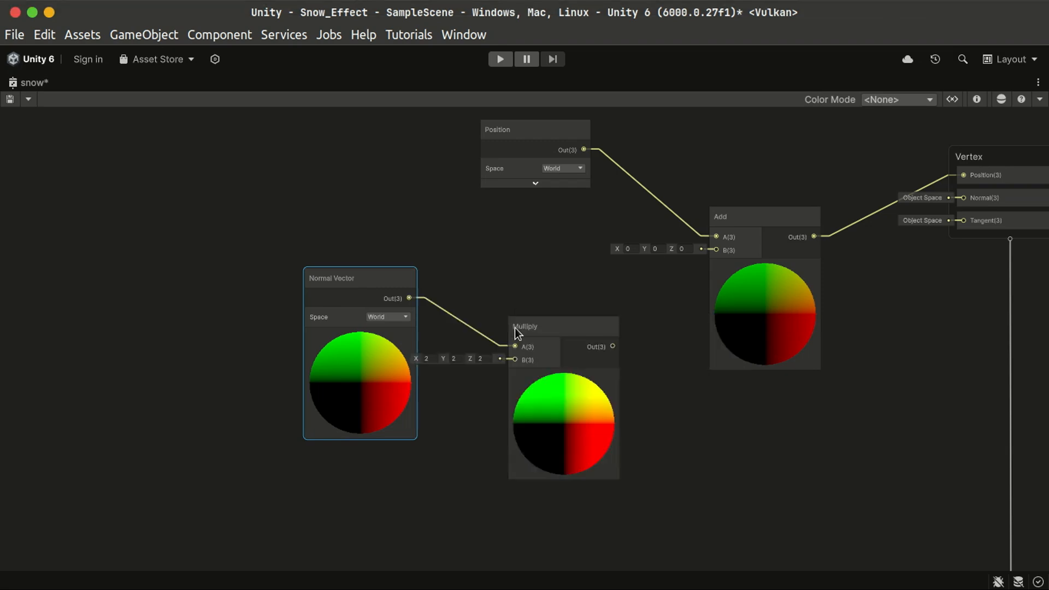
- Create a Float property named snow-height in the shader graph
click(951, 100)
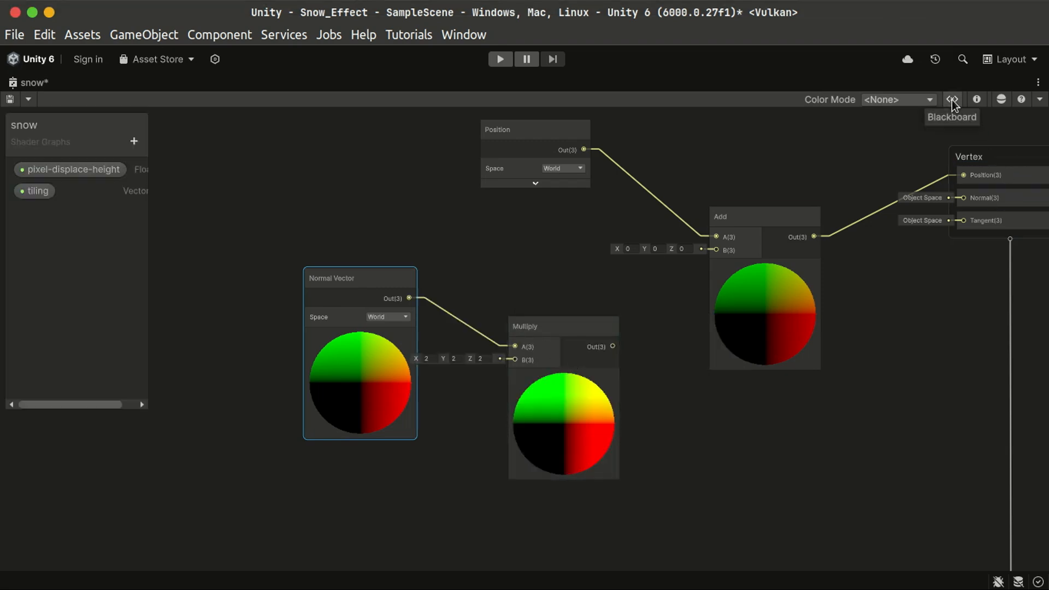
click(134, 143)
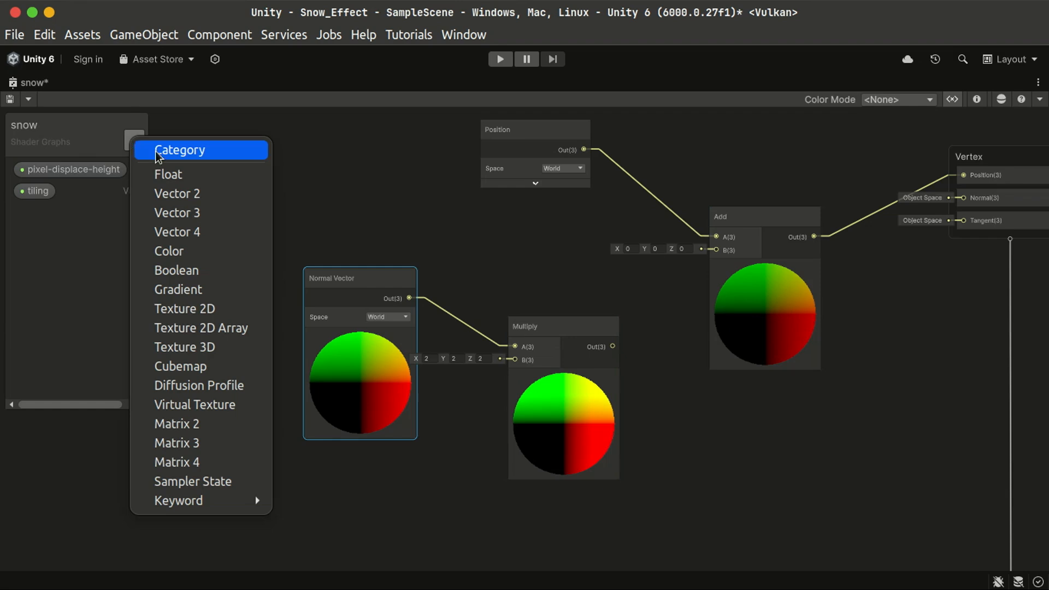
click(191, 174)
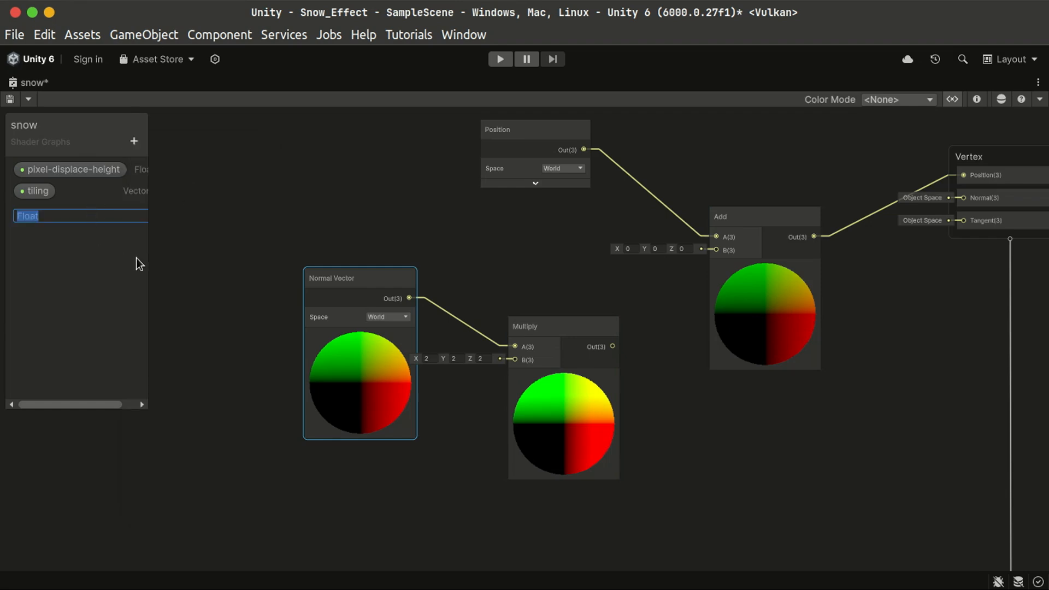
text(snow-heigh)
key(BackSpace)
key(BackSpace)
key(BackSpace)
text(eight)
key(Return)
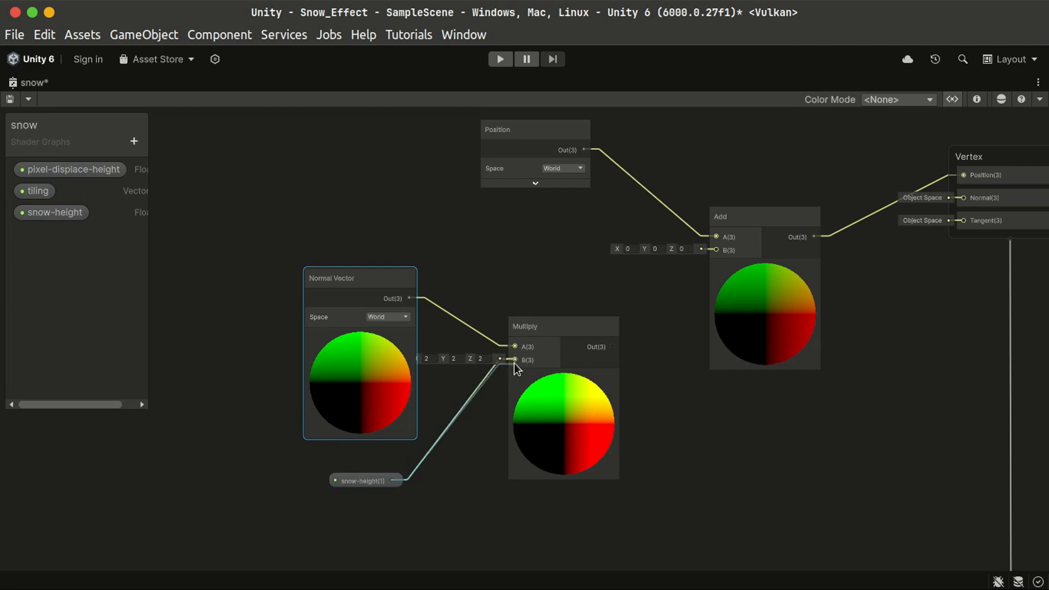
- Connect a snow-height property node to Multiply's B input and set the property's default value to 0.1
drag(514, 362, 514, 363)
drag(550, 332, 545, 330)
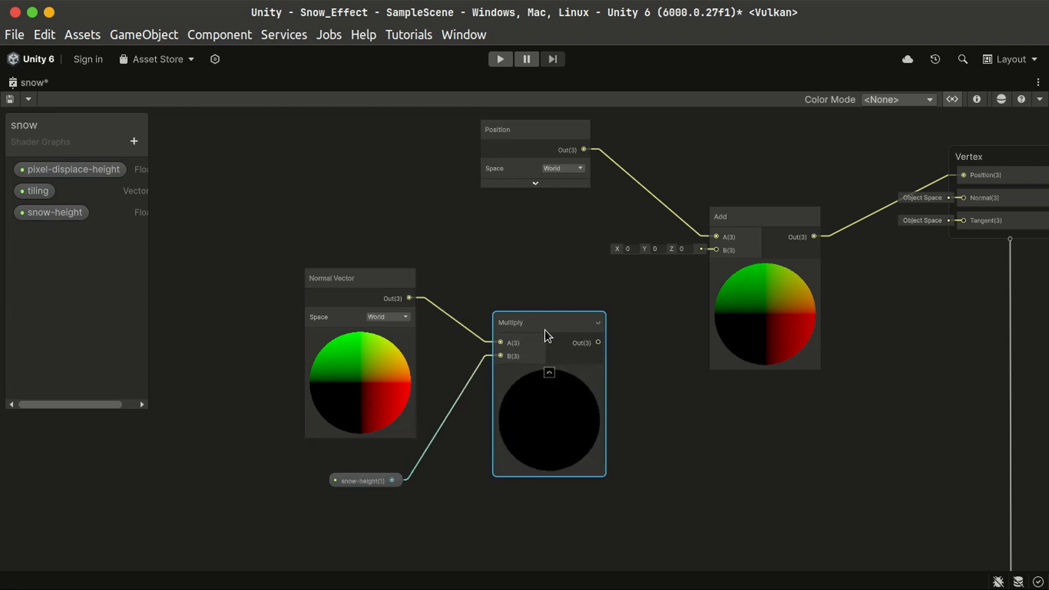
click(78, 217)
click(977, 100)
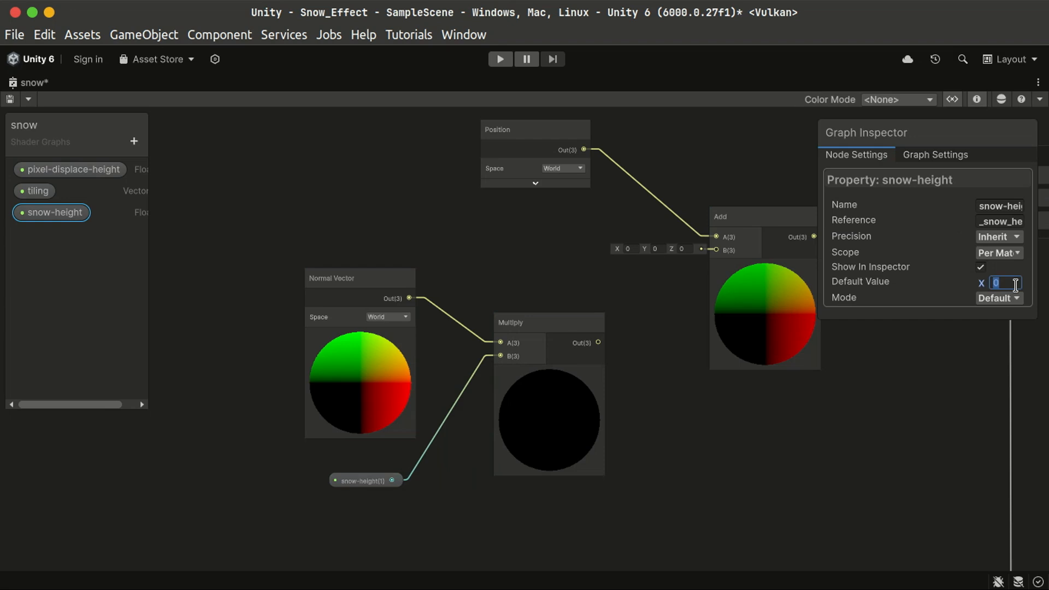
text(1)
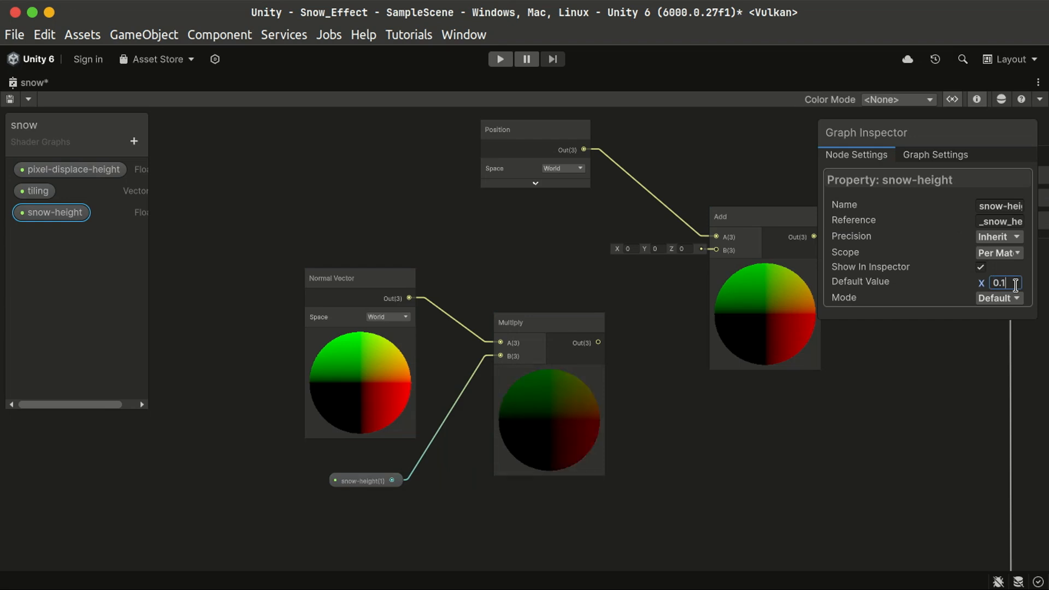
click(977, 98)
- Connect the Multiply output to the Add node's B input so the normal offset drives the vertex position
drag(598, 343, 727, 252)
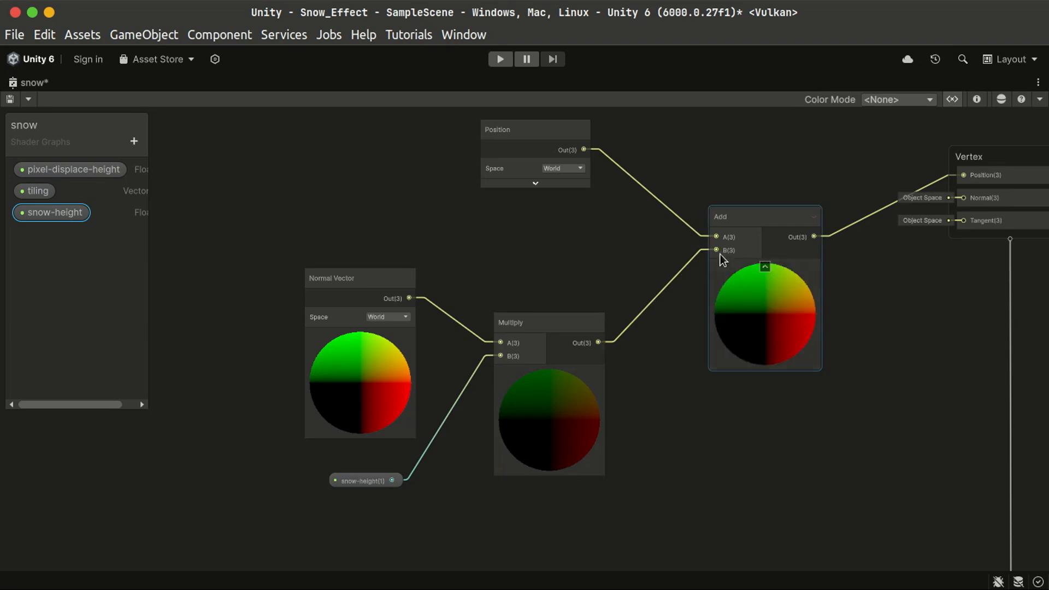
middle_drag(901, 285, 658, 350)
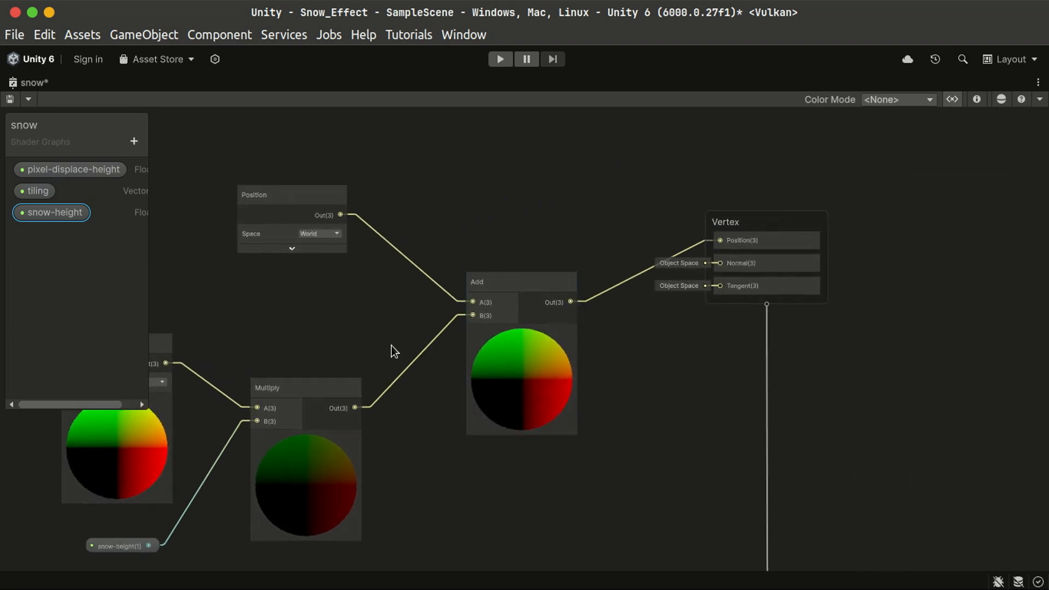
middle_drag(388, 340, 498, 292)
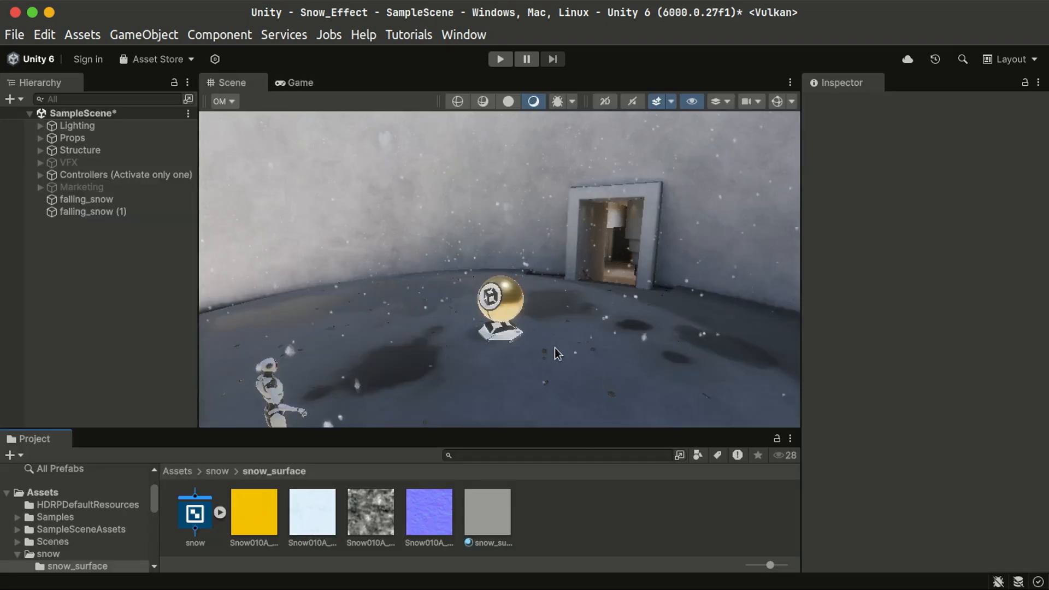
- Create a global Custom Pass Volume object in the scene and name it snow surface
scroll(555, 347, up, 3)
right_drag(572, 317, 382, 356)
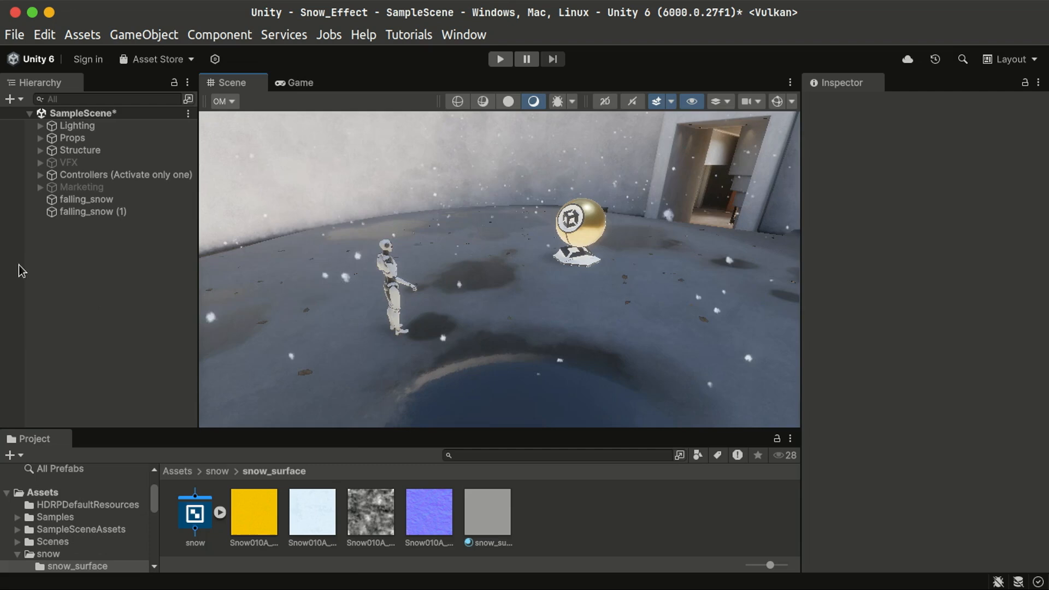
right_click(70, 264)
scroll(212, 568, down, 3)
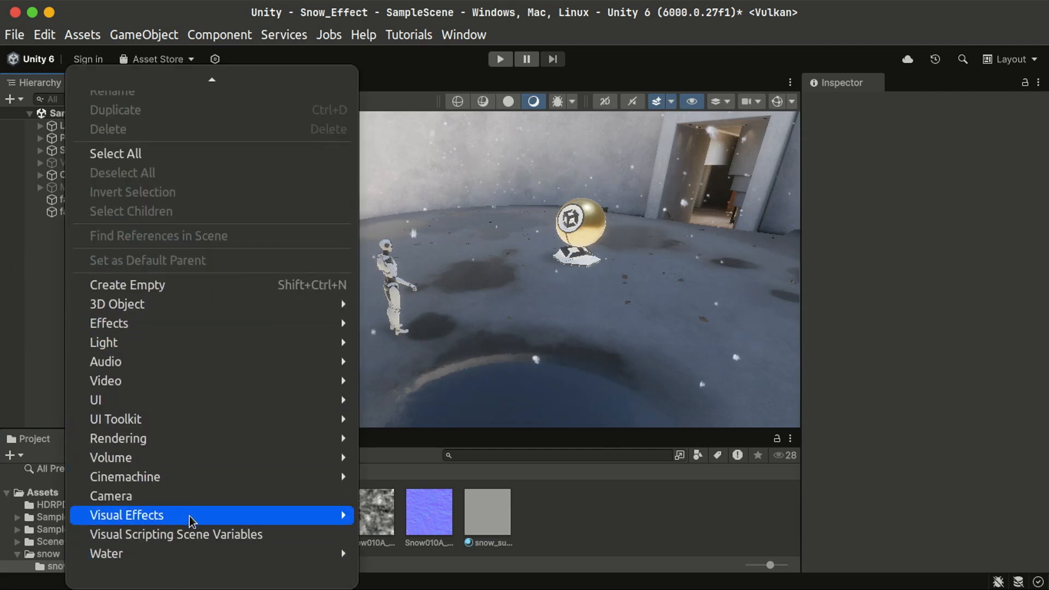
mouse_move(188, 446)
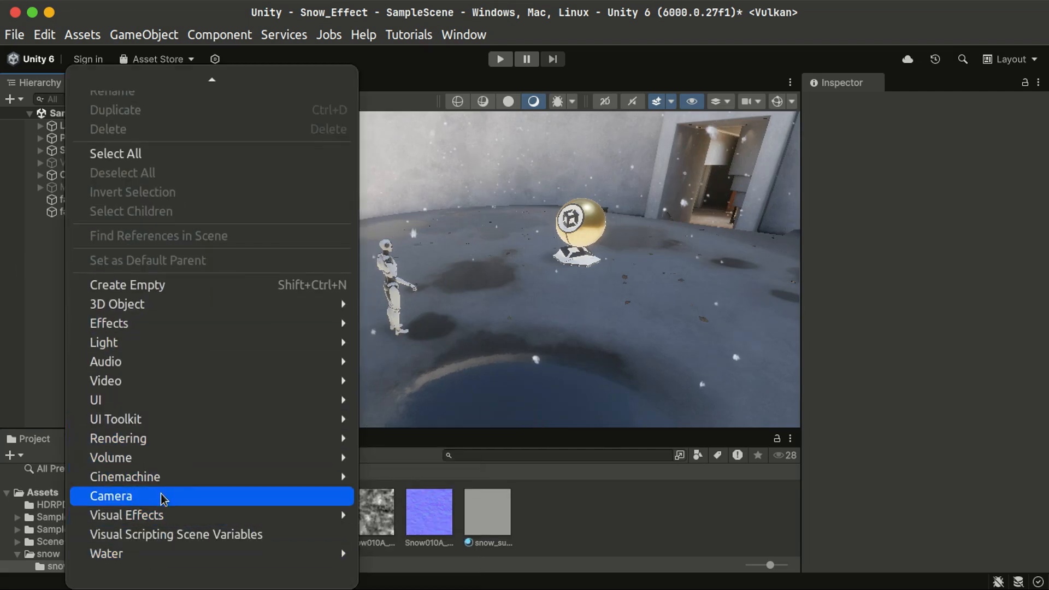
mouse_move(277, 464)
click(478, 573)
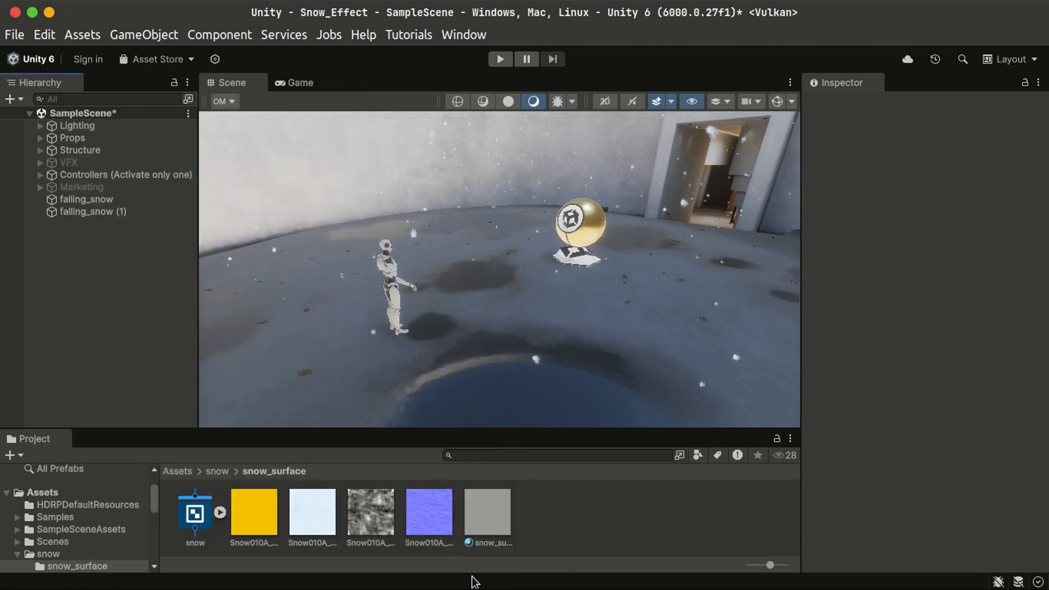
text(snow surface)
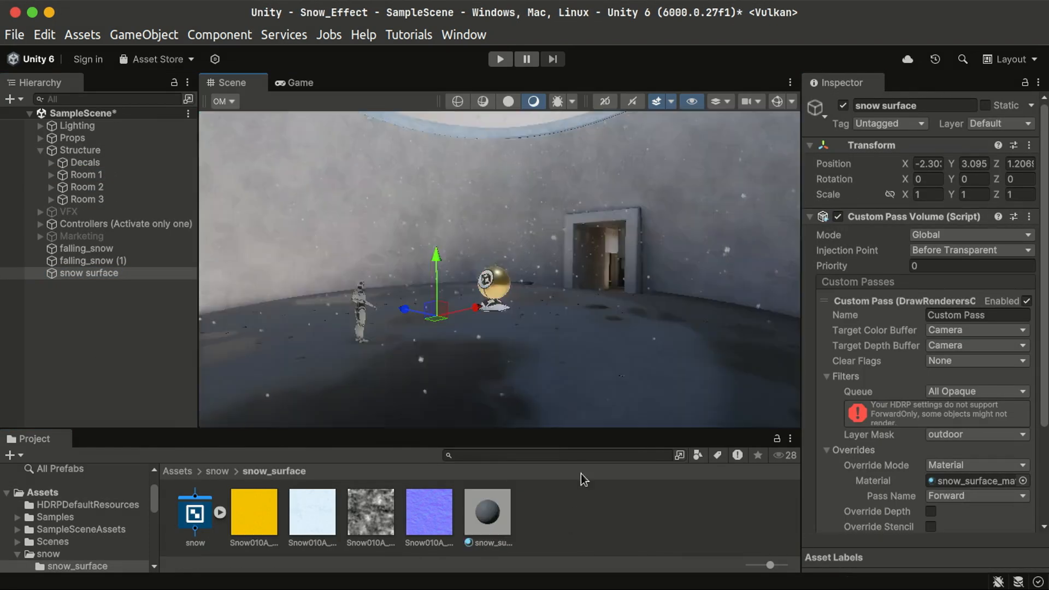
- Frame the snow surface object in the scene and bring its snow_surface_mat material settings into view
right_drag(593, 317, 268, 313)
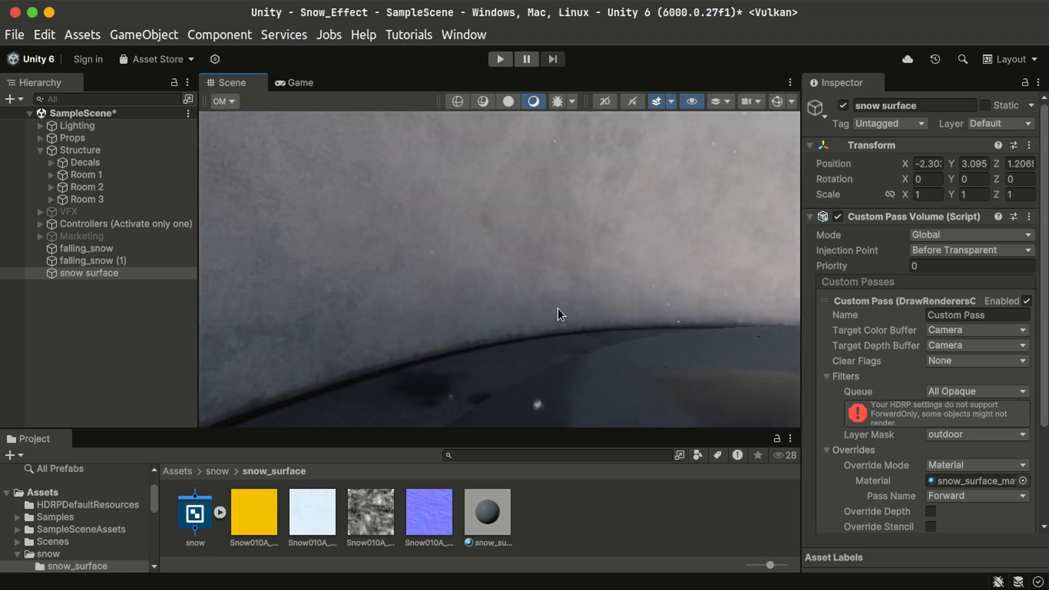
key(f)
scroll(995, 467, down, 5)
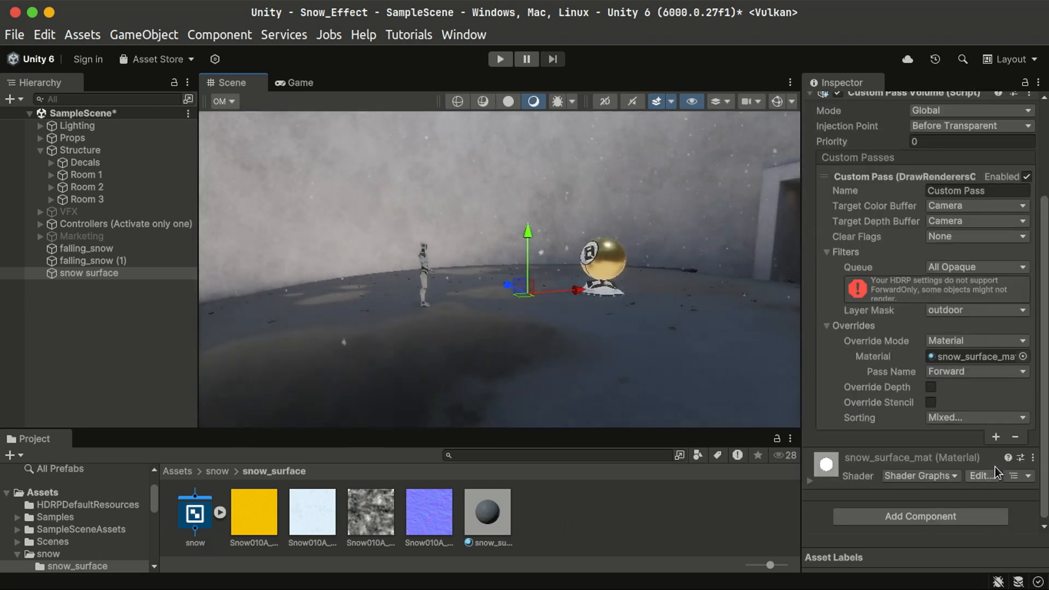
- Open the snow shader graph and set the Position node's space to Object
click(812, 479)
scroll(881, 453, down, 8)
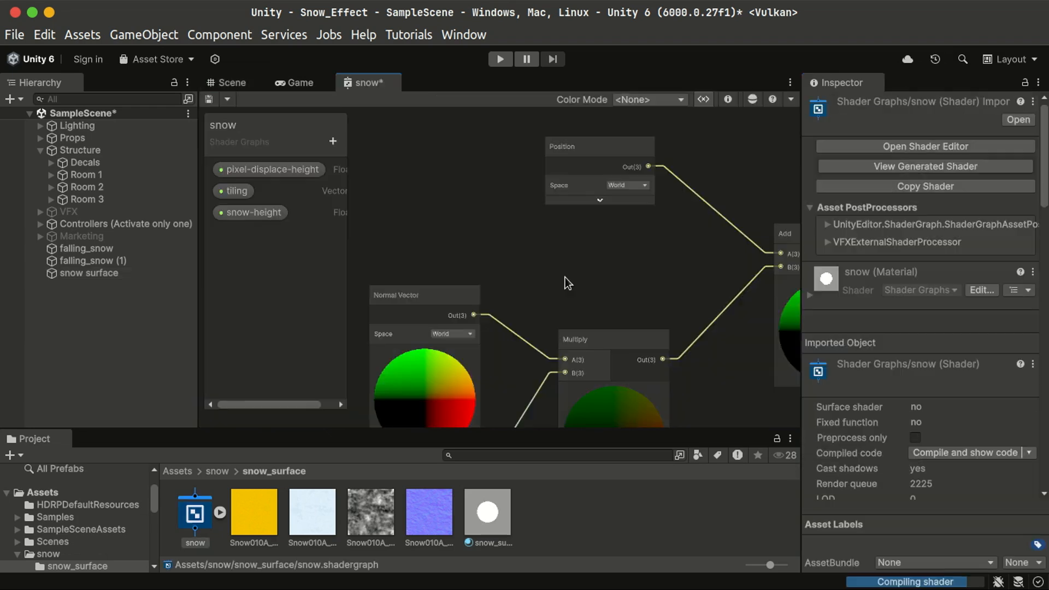
middle_drag(601, 273, 534, 279)
scroll(566, 194, up, 4)
scroll(533, 227, down, 2)
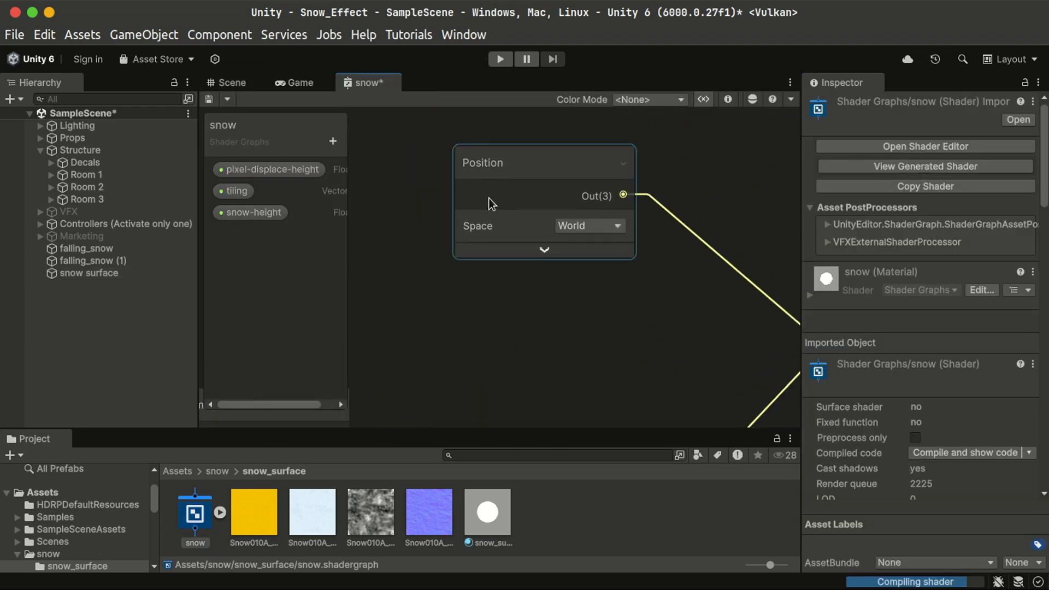
click(538, 253)
drag(529, 183, 518, 162)
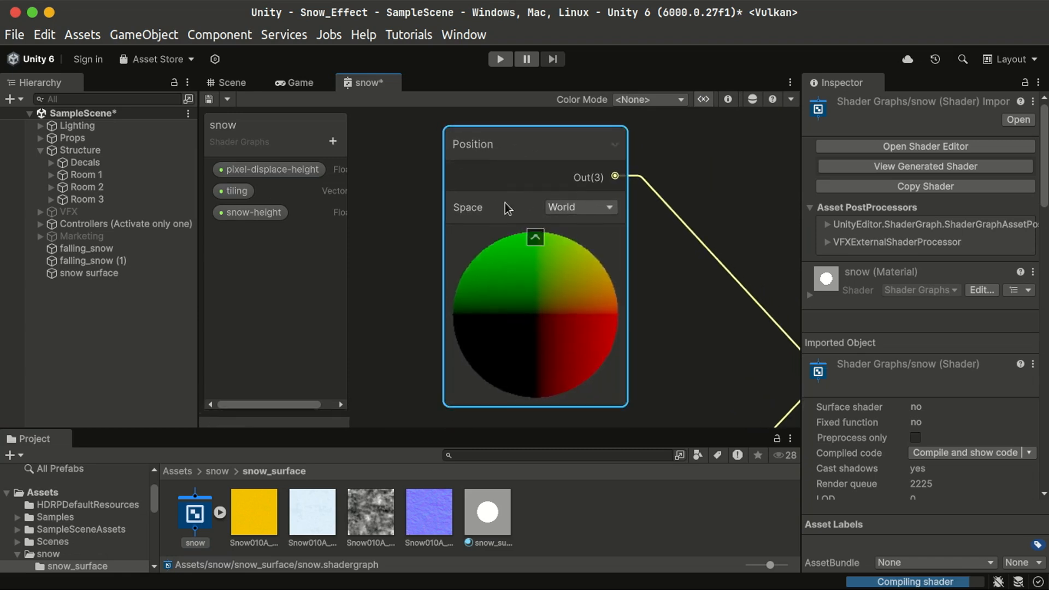
click(599, 208)
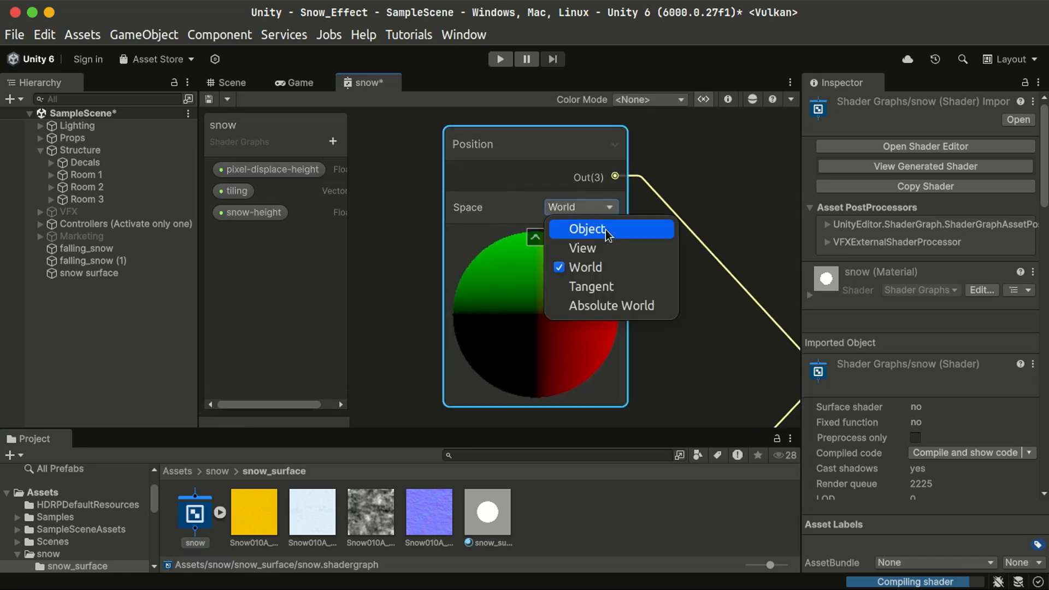
click(606, 229)
- Set the Normal Vector node's space to Object so the displacement uses object-space normals
middle_drag(589, 255, 670, 224)
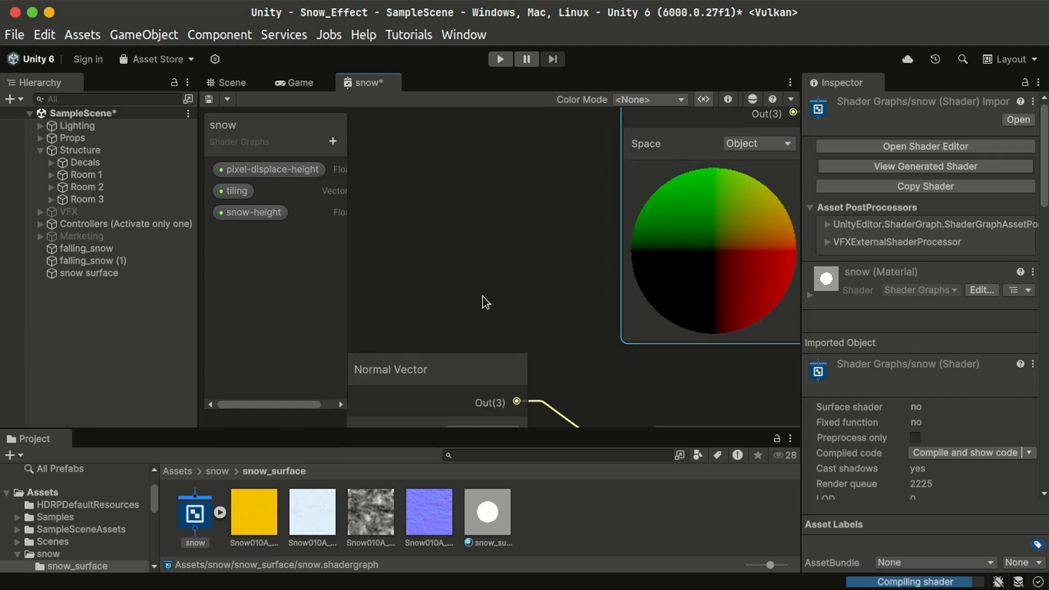
middle_drag(483, 339, 569, 213)
scroll(552, 300, up, 1)
click(565, 309)
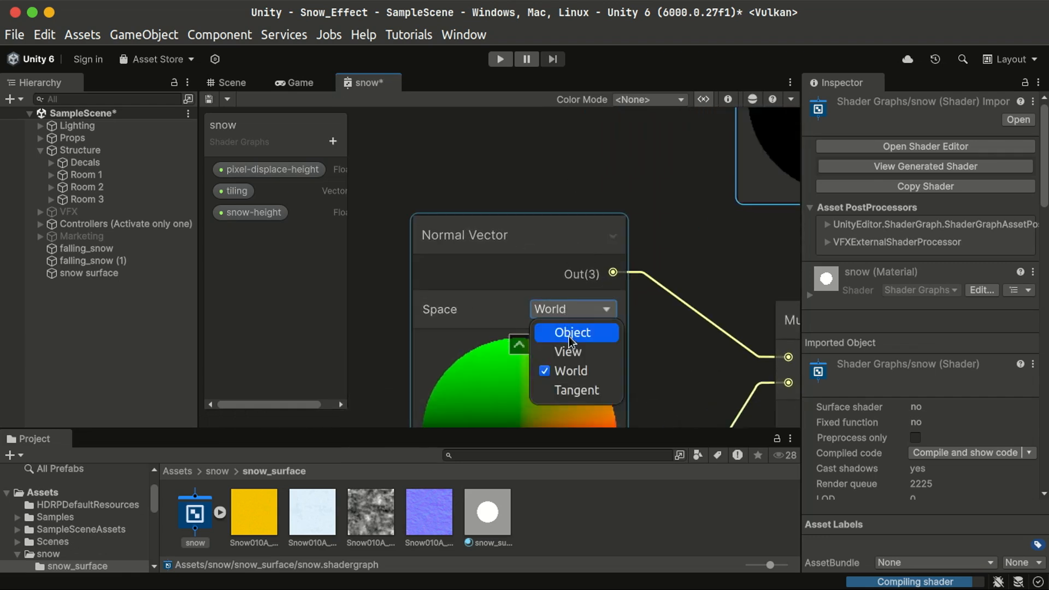
click(569, 335)
scroll(634, 157, down, 3)
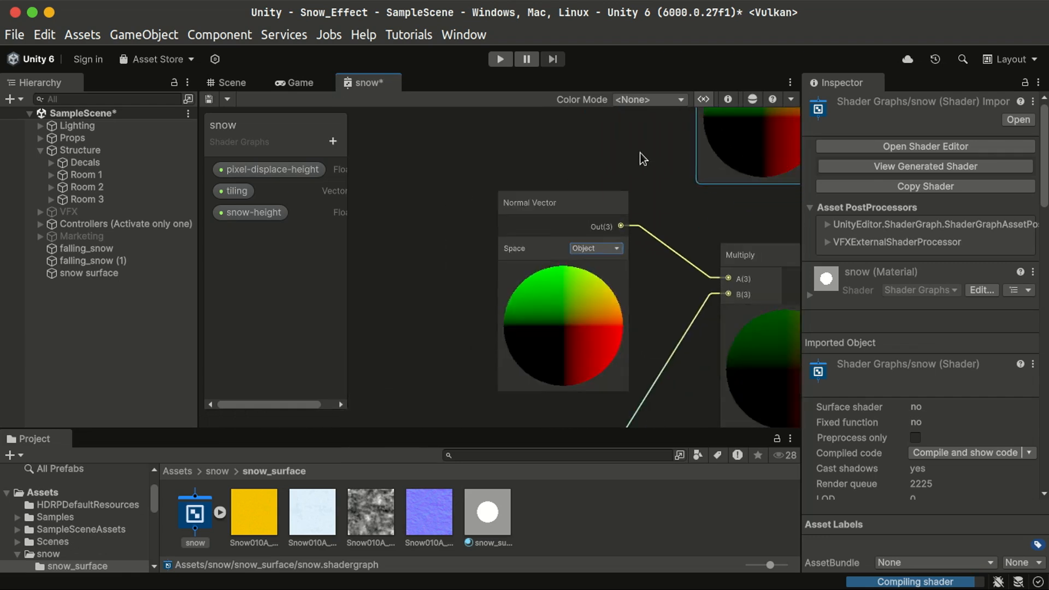
- Save the snow shader graph and return to the Scene view to check the snow surface
middle_drag(640, 159, 410, 305)
click(494, 158)
middle_drag(514, 216, 271, 86)
key(ctrl+s)
click(229, 82)
click(654, 480)
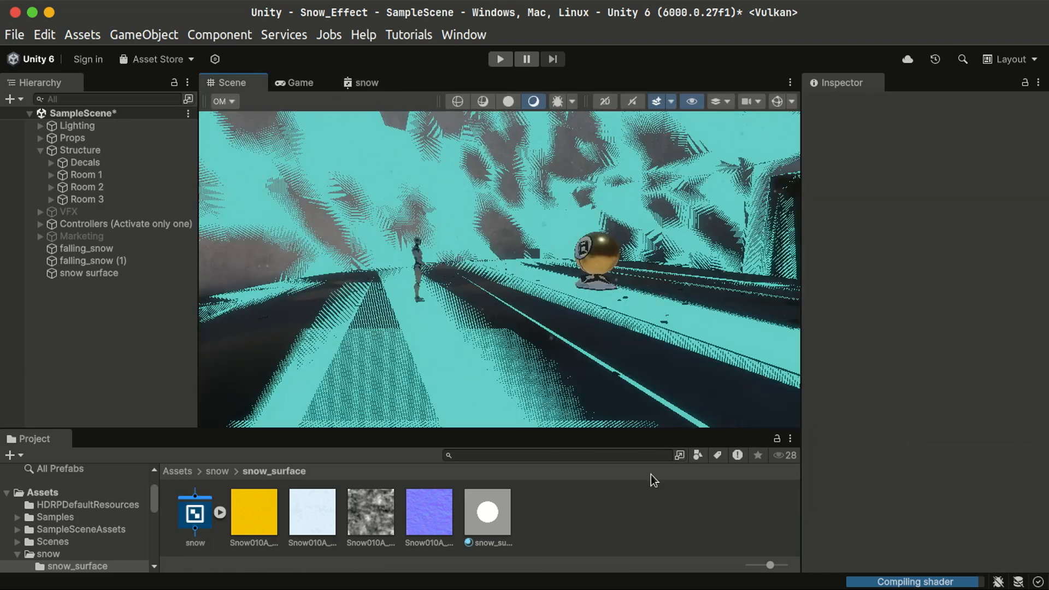
right_drag(487, 275, 568, 344)
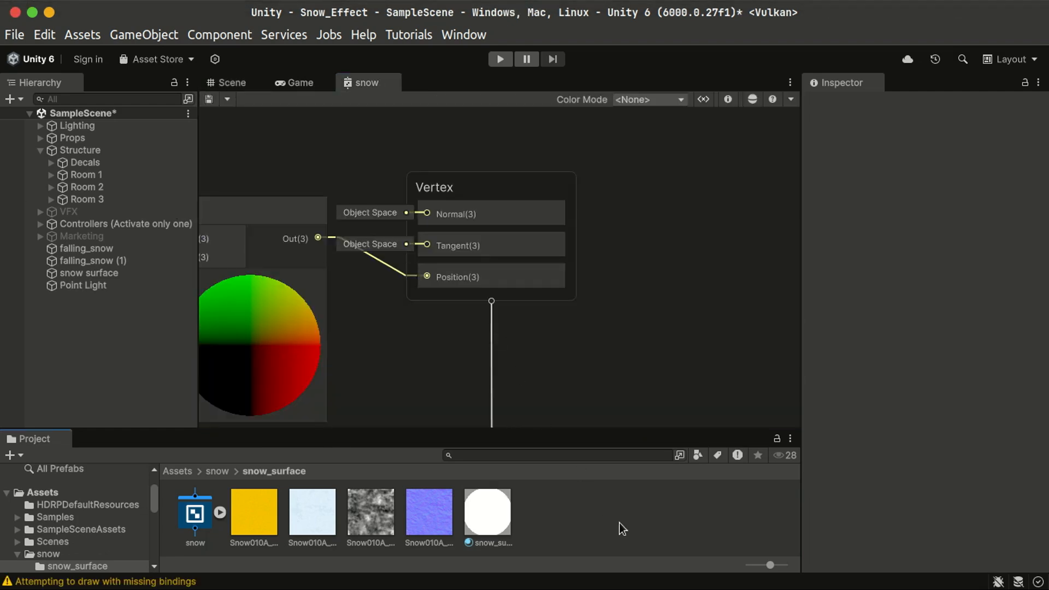
- Set the snow-height property of the snow_surface_mat material to 0 and check the platform in the Scene view
click(507, 523)
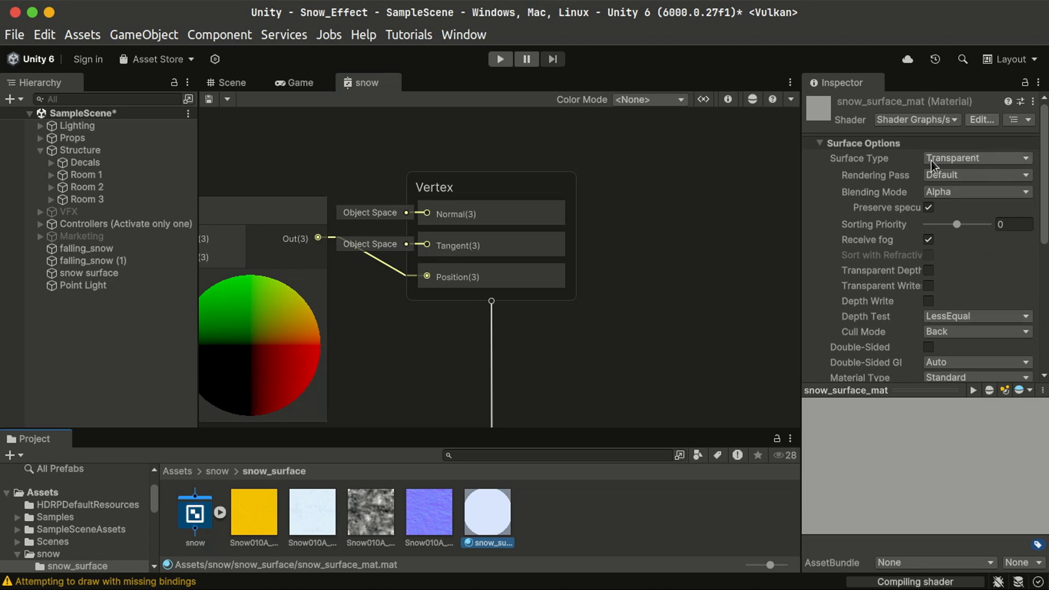
click(648, 493)
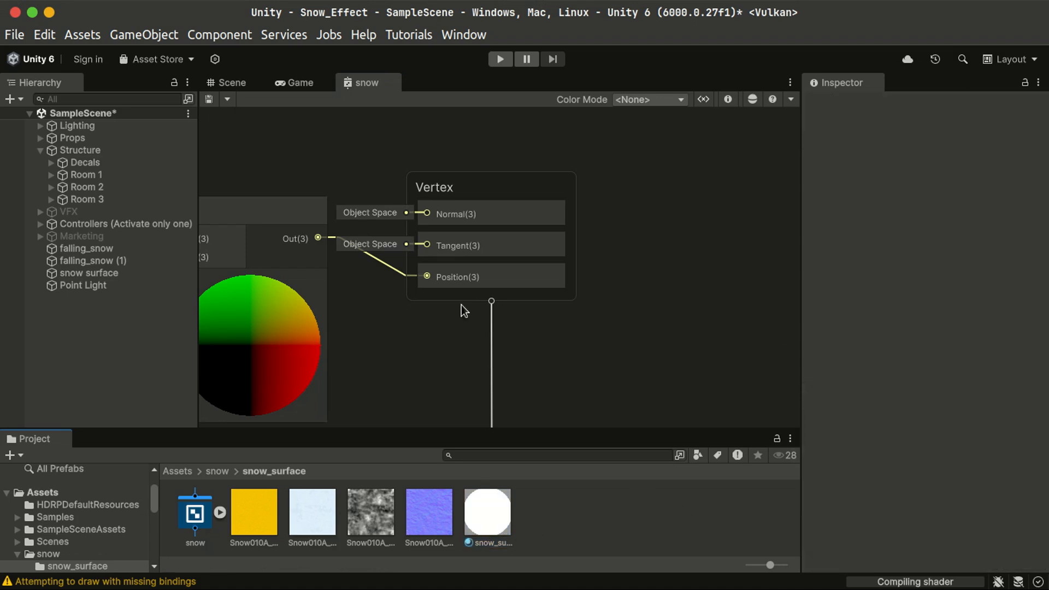
click(244, 83)
mouse_move(543, 322)
right_down()
mouse_move(508, 206)
mouse_move(550, 271)
mouse_move(534, 290)
mouse_move(440, 326)
mouse_move(543, 248)
mouse_move(482, 300)
mouse_move(546, 325)
mouse_move(583, 267)
mouse_move(581, 238)
mouse_move(536, 339)
right_up()
click(497, 524)
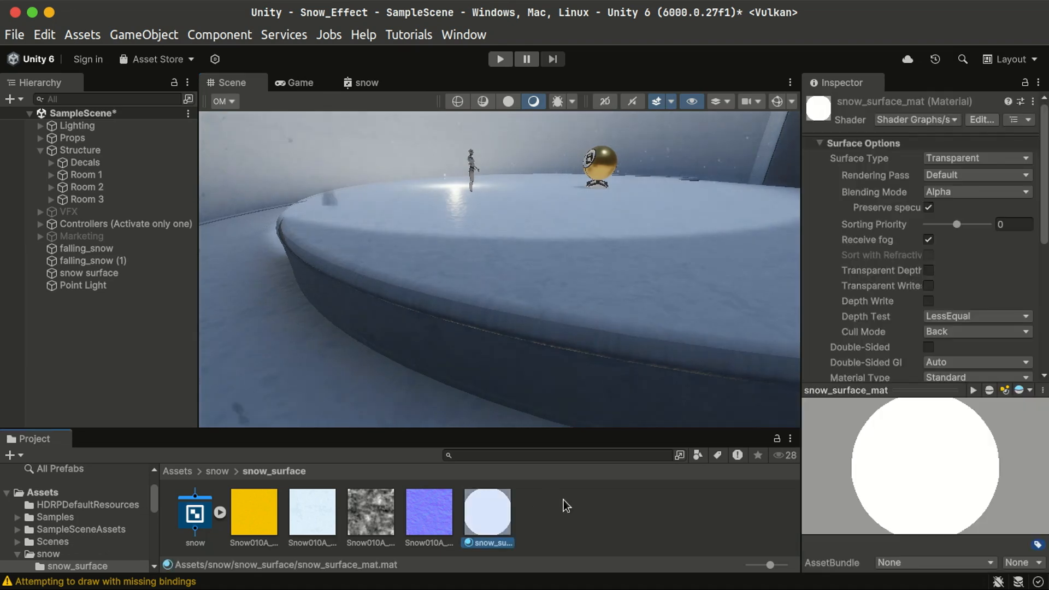
scroll(872, 299, down, 5)
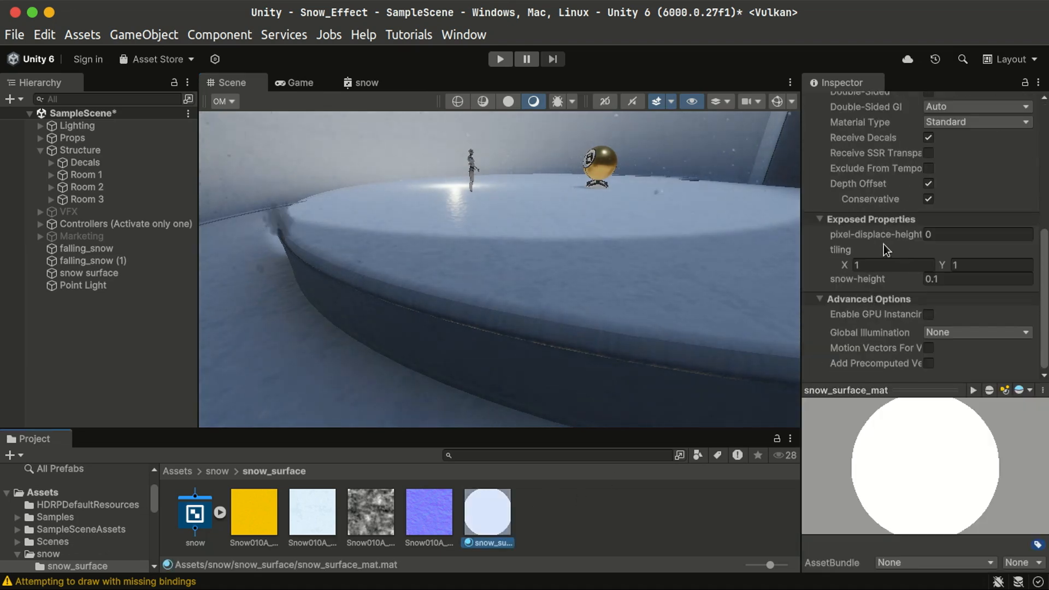
click(952, 280)
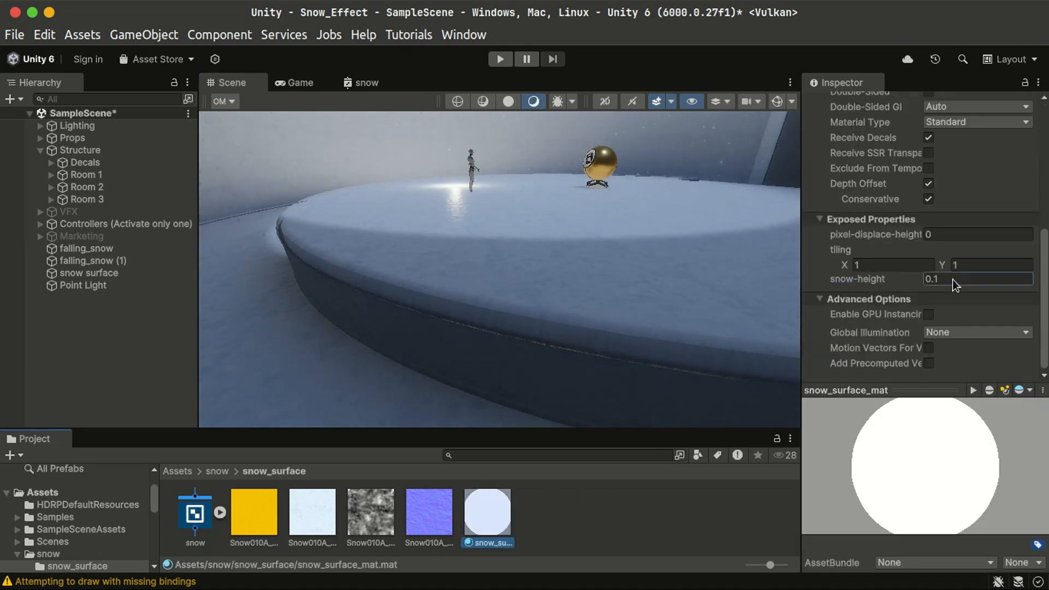
text(0)
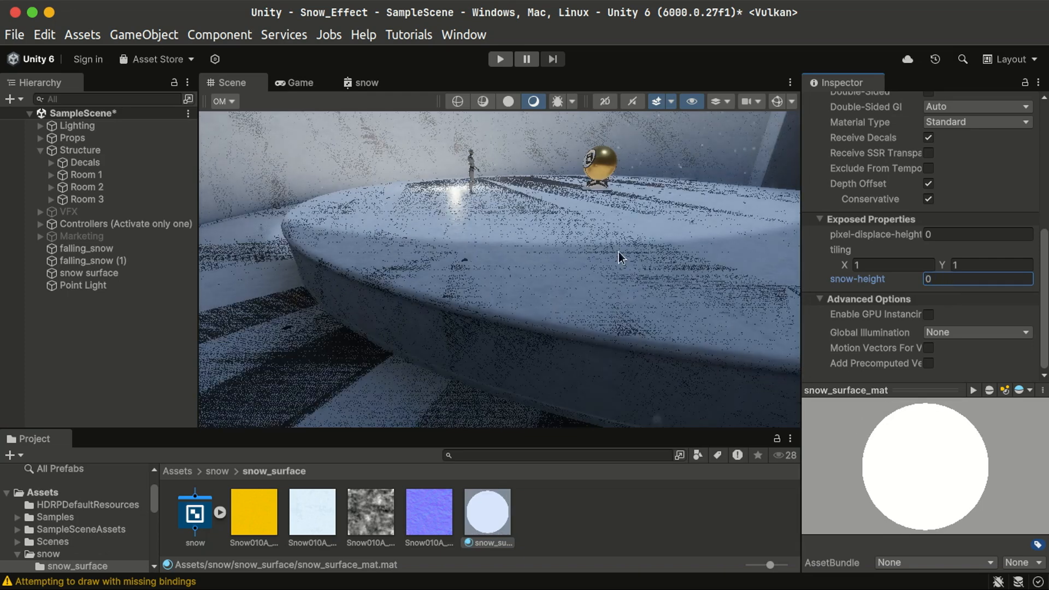
right_drag(618, 257, 902, 284)
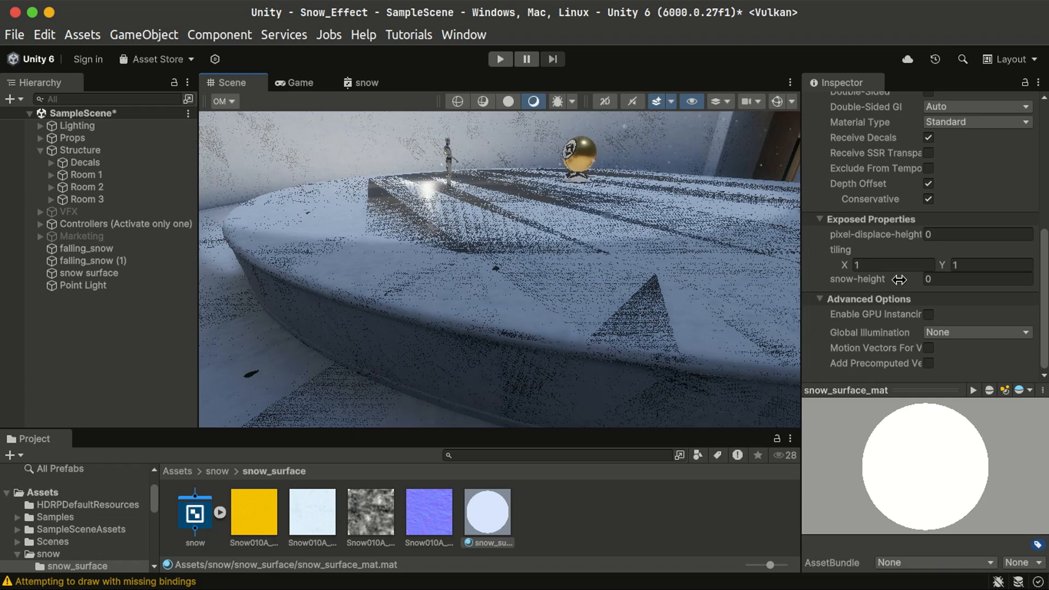
- Raise the material's snow-height to 0.08 for a look at the scene, and set it to 0.04
drag(898, 280, 905, 282)
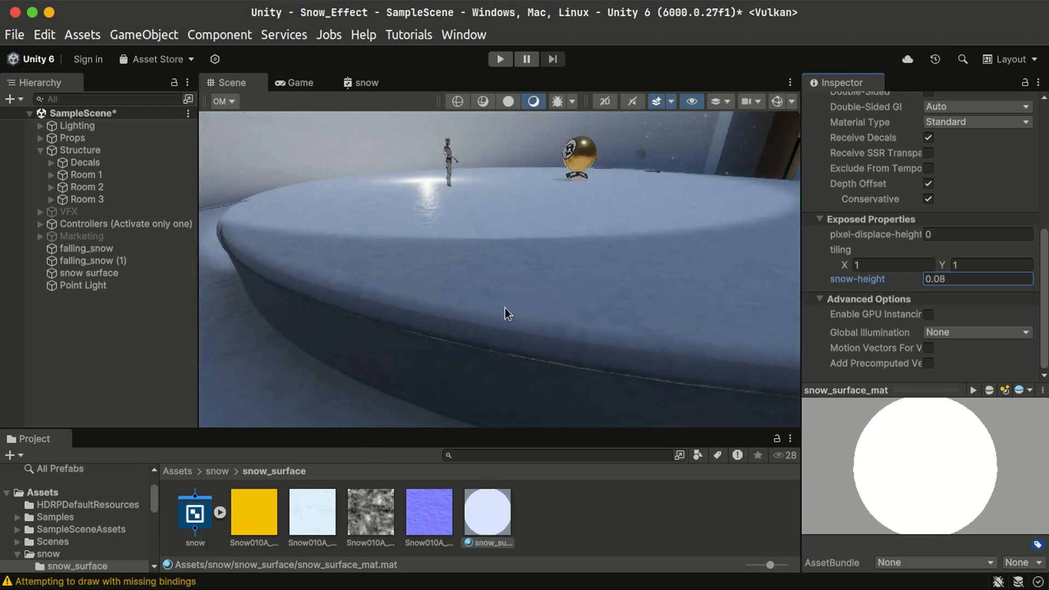
right_drag(507, 314, 394, 116)
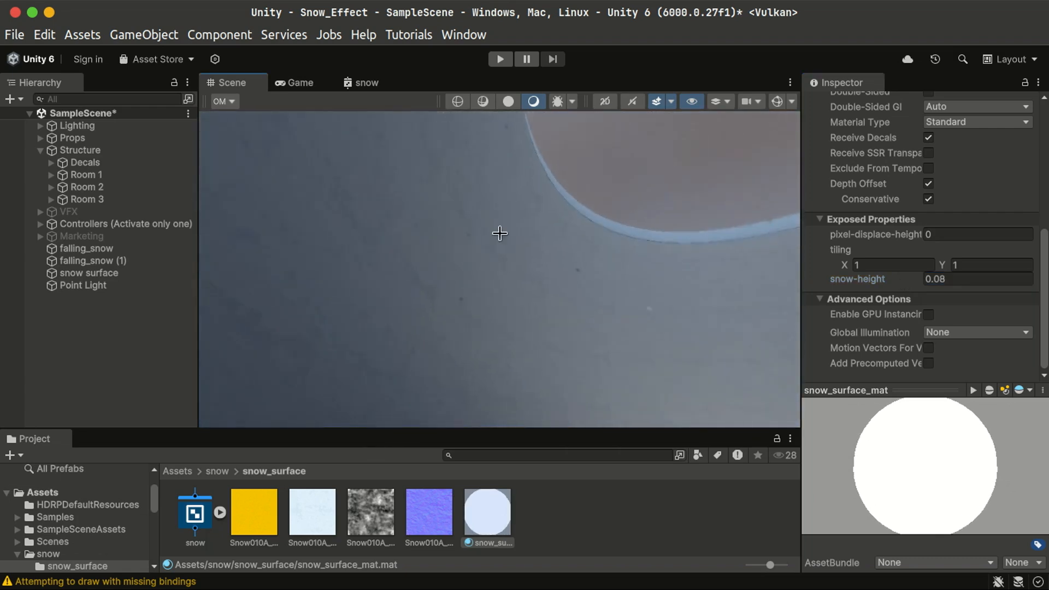
right_drag(499, 233, 625, 330)
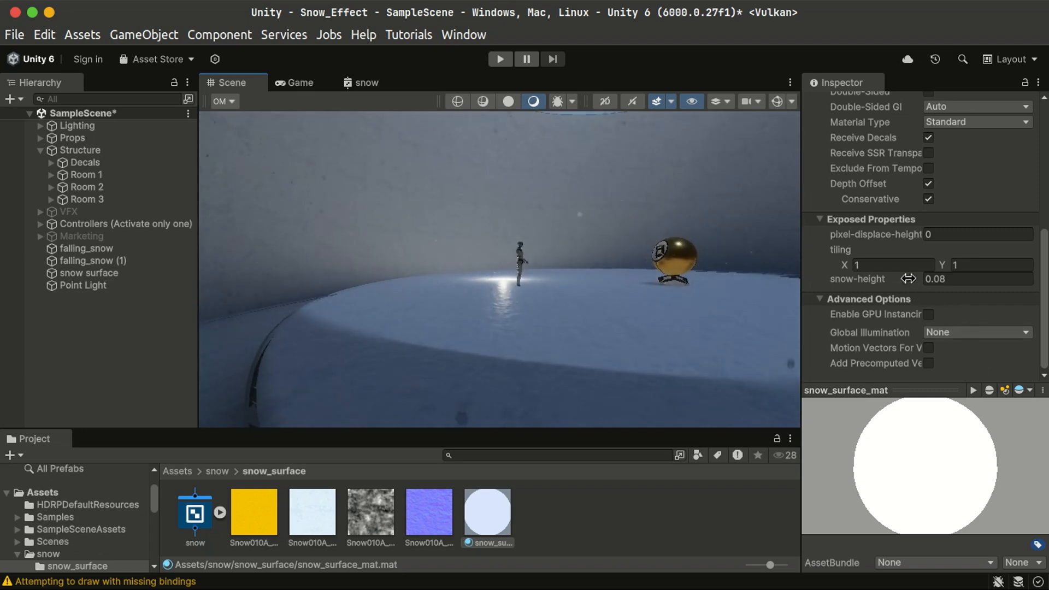
drag(908, 279, 906, 279)
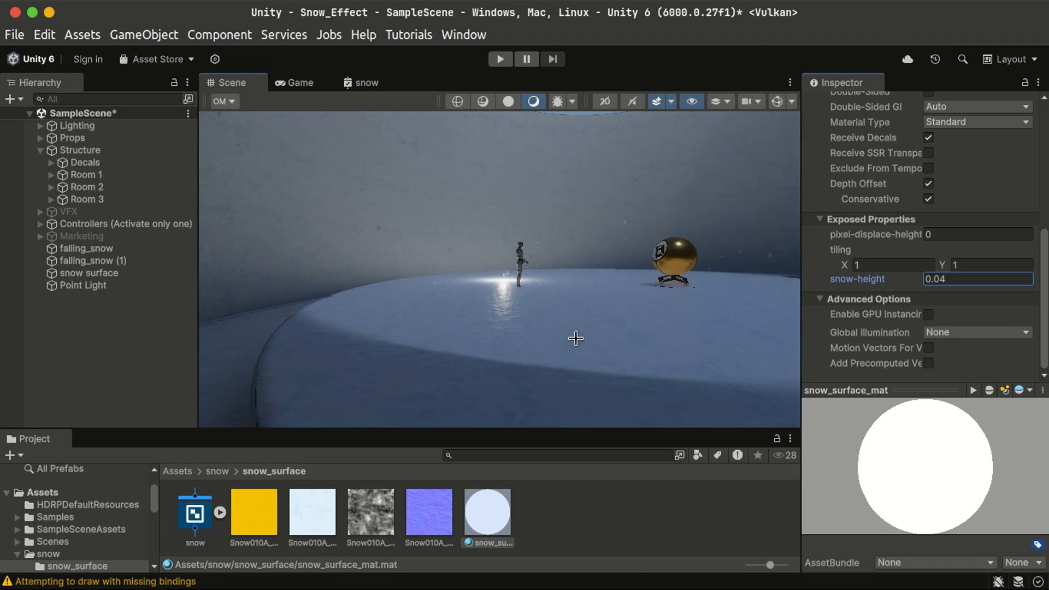
right_drag(576, 338, 420, 344)
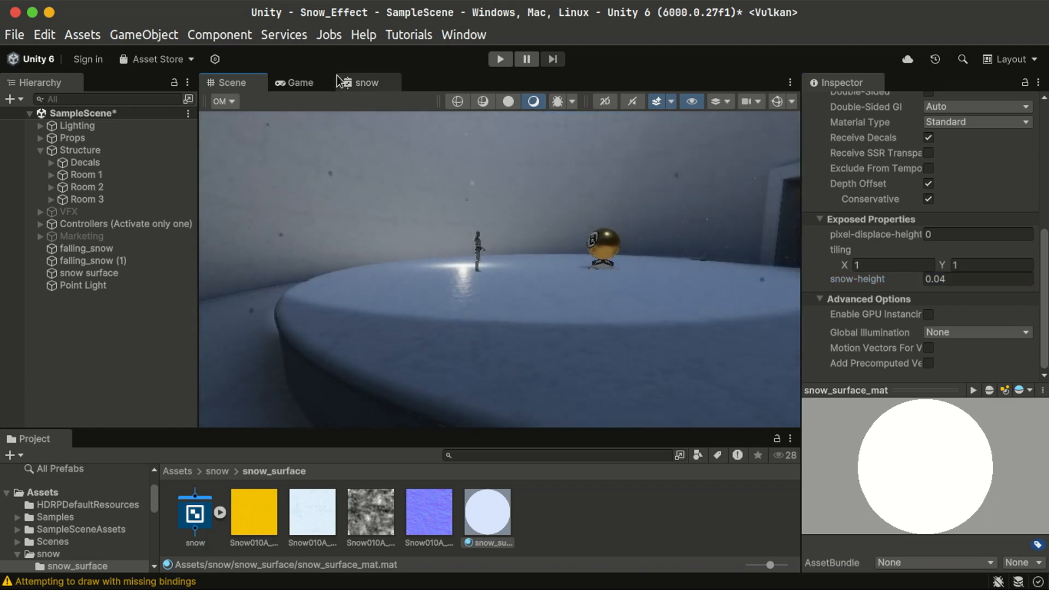
- Maximize the snow shader graph and add a Dot Product node with its A input fed by the Normal Vector output
click(367, 84)
key(shift+space)
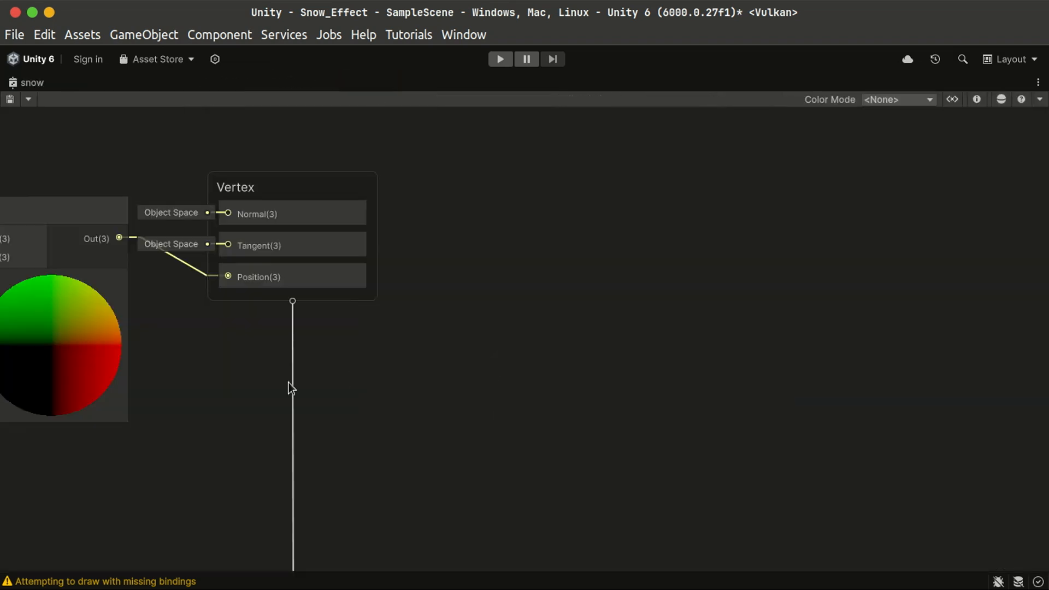
middle_drag(290, 386, 762, 356)
scroll(762, 356, down, 3)
middle_drag(632, 378, 661, 397)
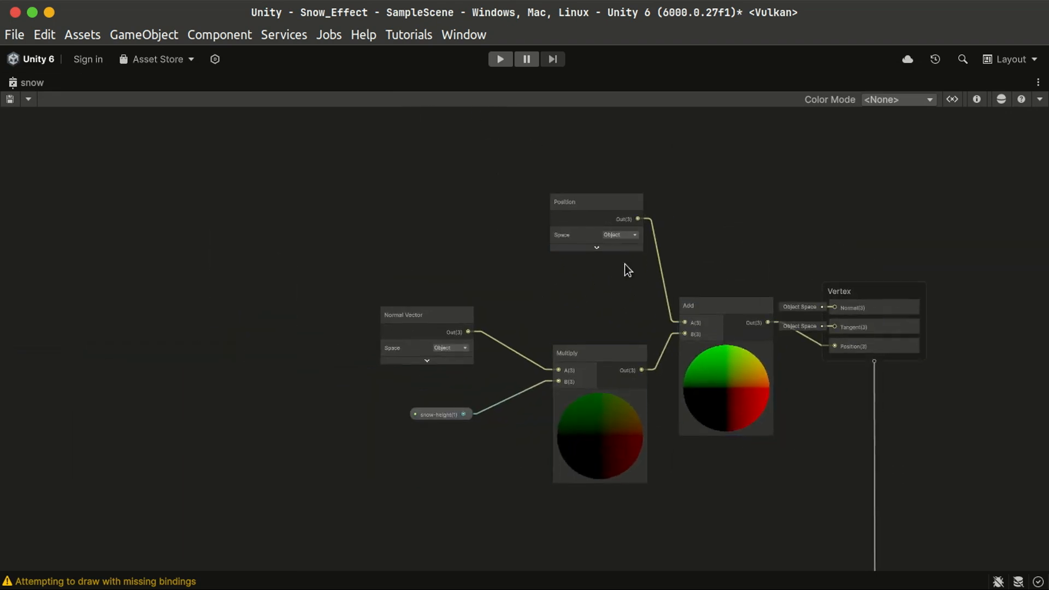
scroll(670, 390, up, 2)
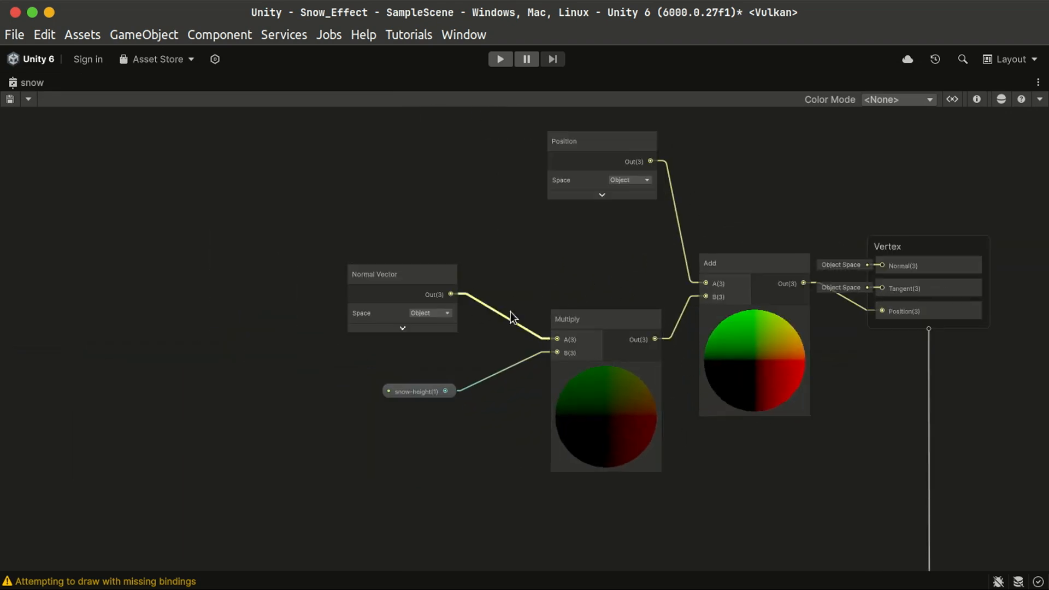
middle_drag(491, 293, 555, 295)
drag(424, 304, 489, 276)
scroll(339, 317, up, 4)
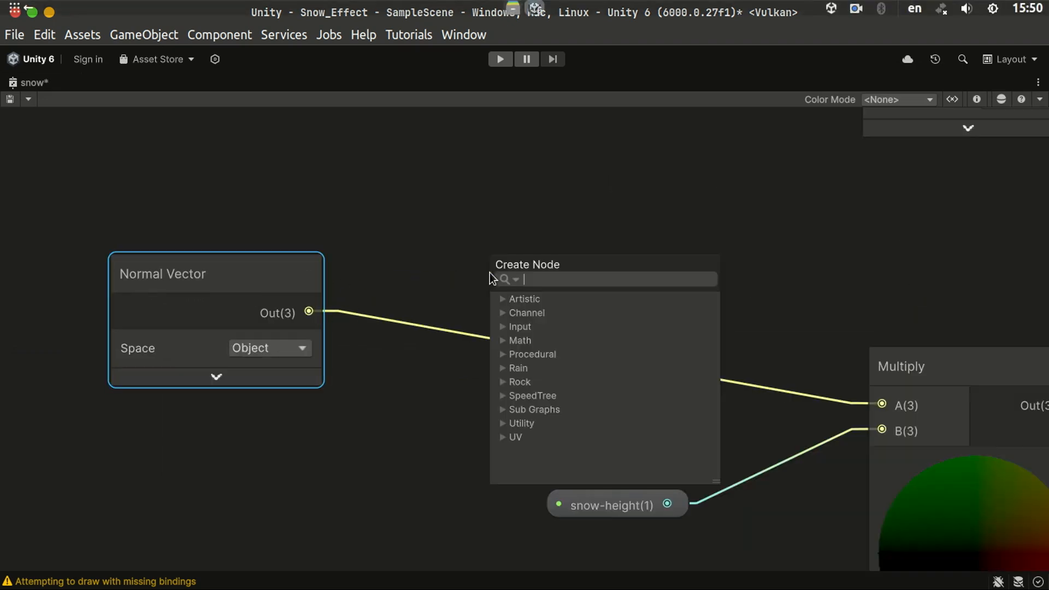
text(dot)
key(Return)
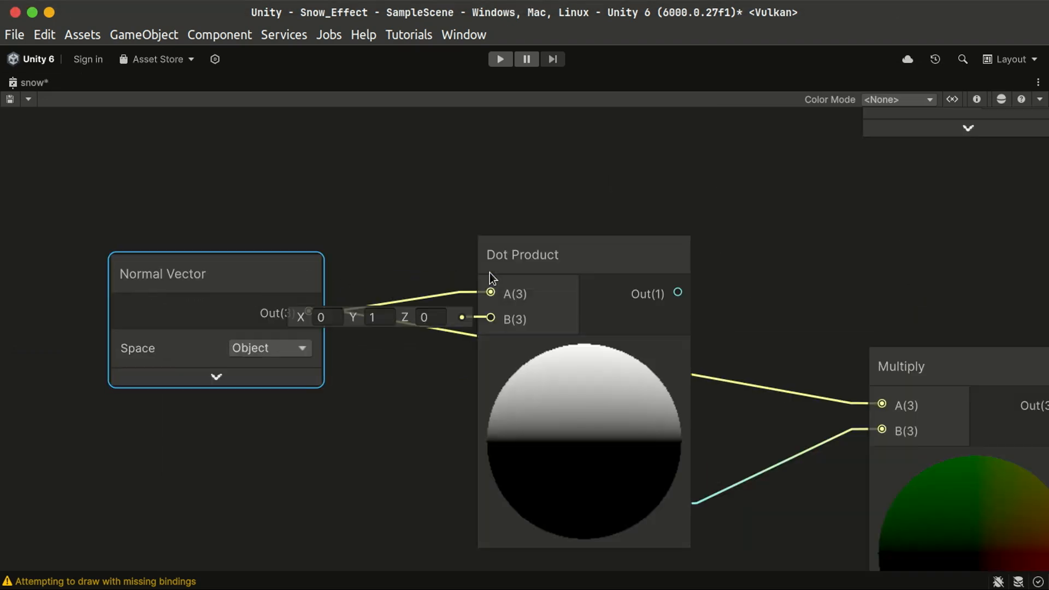
- Place the Dot Product node above the Normal Vector–Multiply connection and collapse its preview
drag(506, 255, 510, 302)
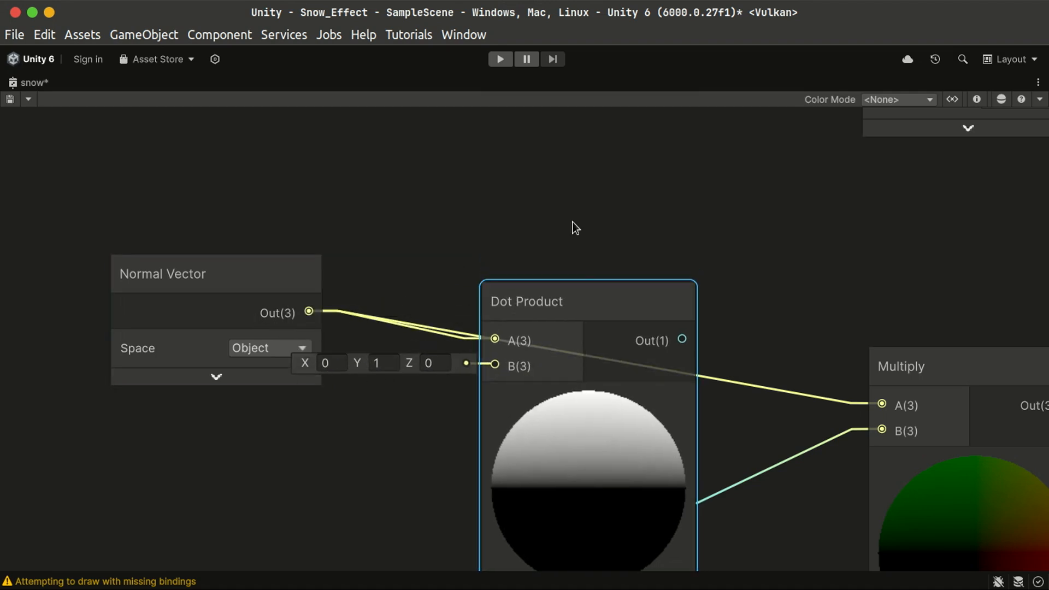
drag(590, 304, 542, 192)
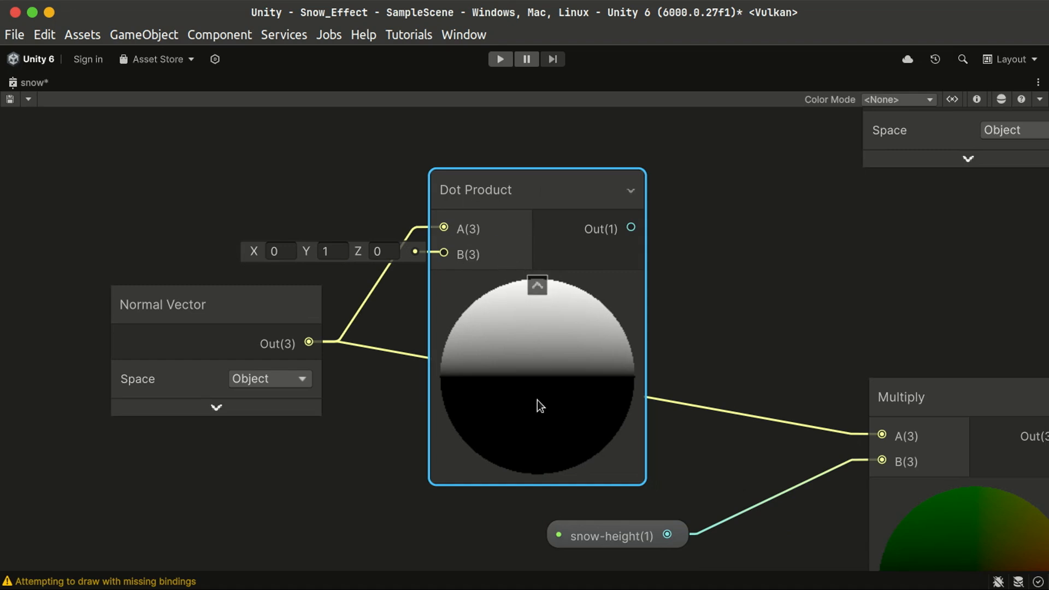
click(538, 286)
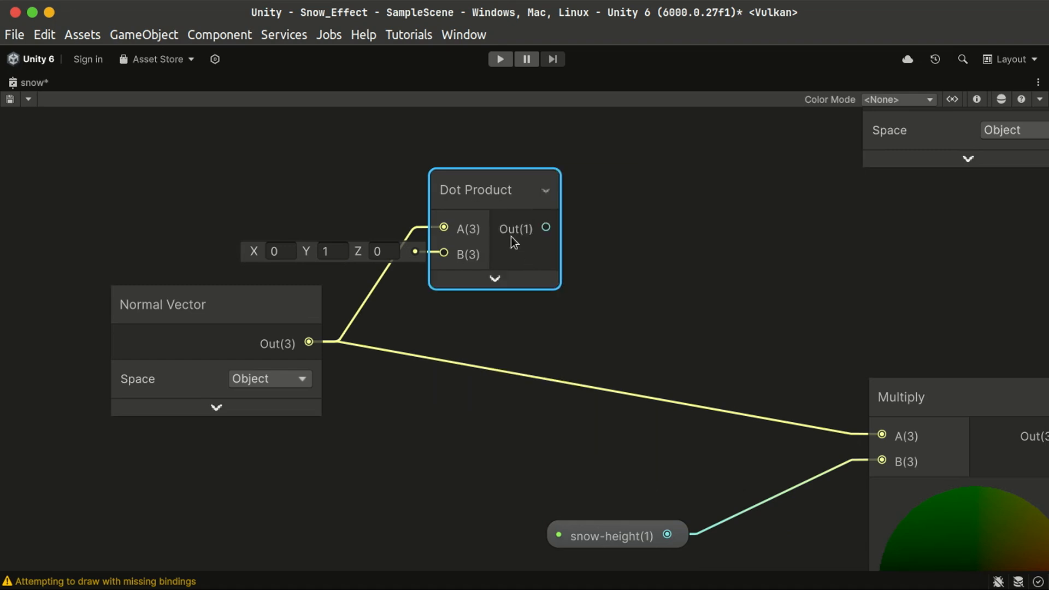
- Add a Saturate node fed by the Dot Product output and place it beside that node
drag(513, 241, 595, 252)
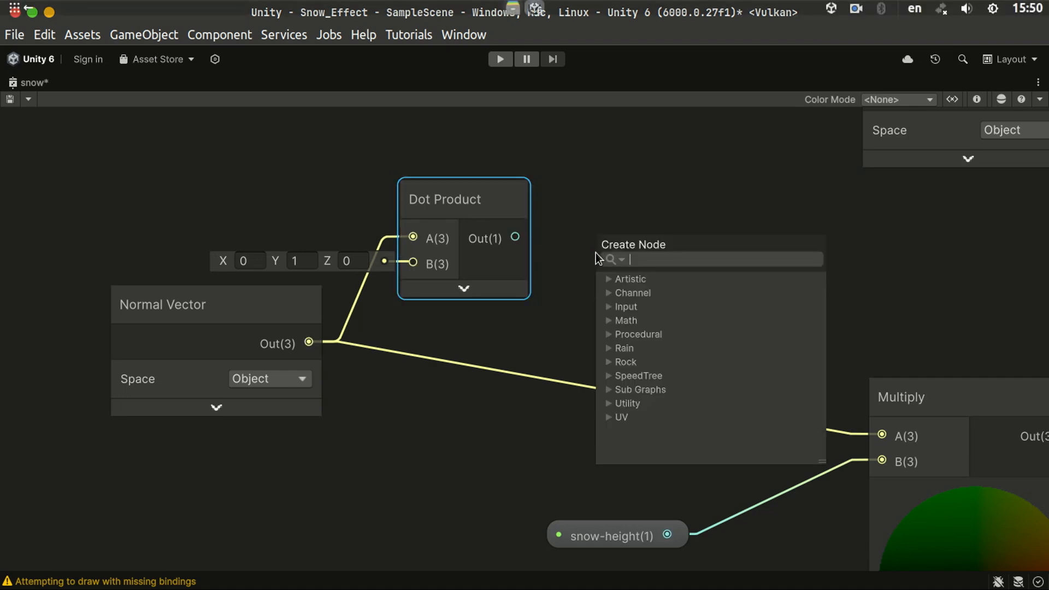
text(sature)
key(BackSpace)
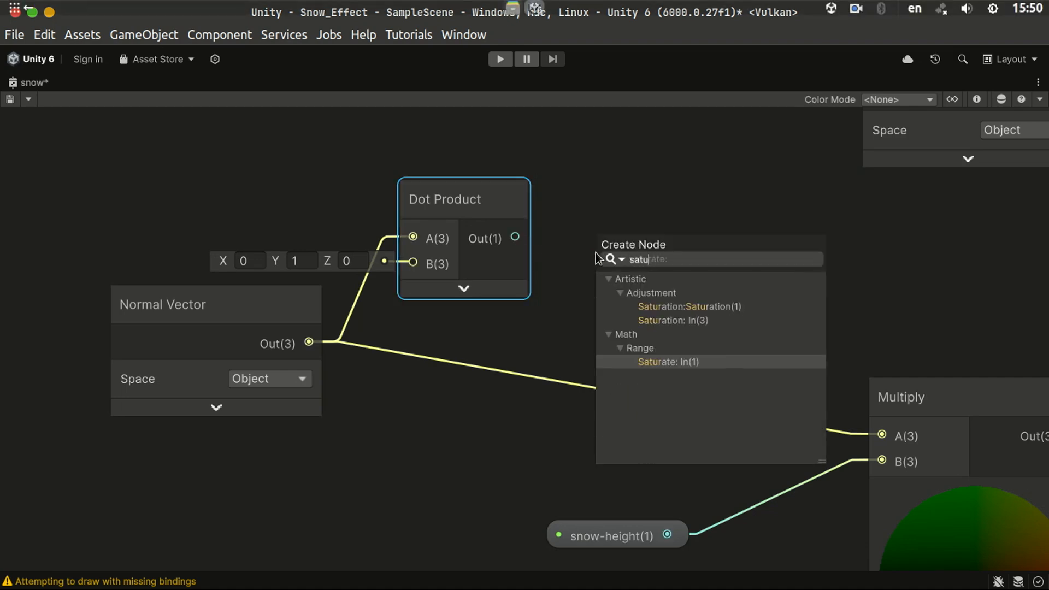
key(Return)
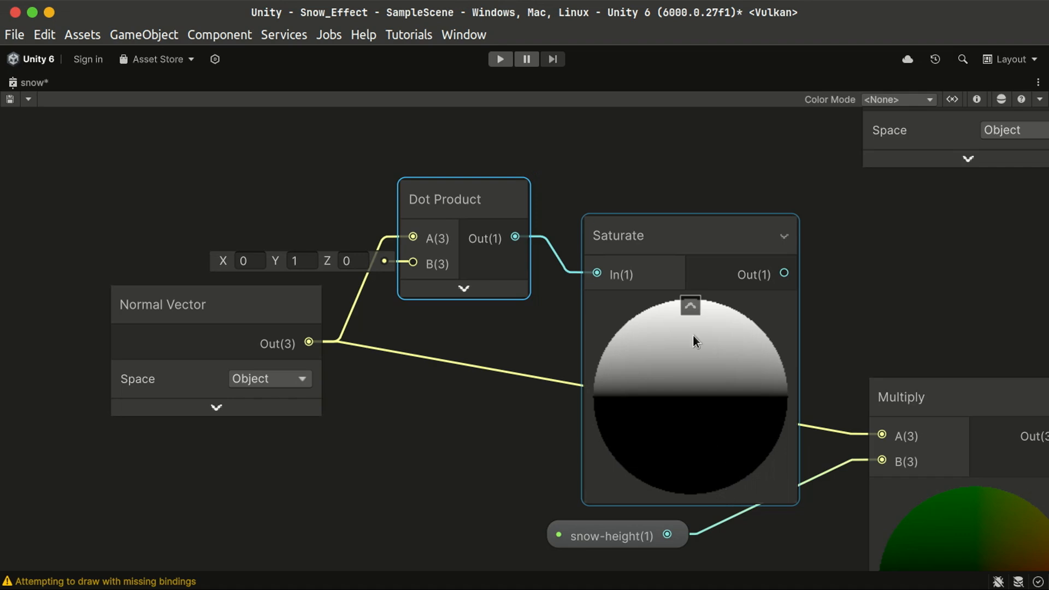
click(690, 306)
drag(618, 257, 599, 227)
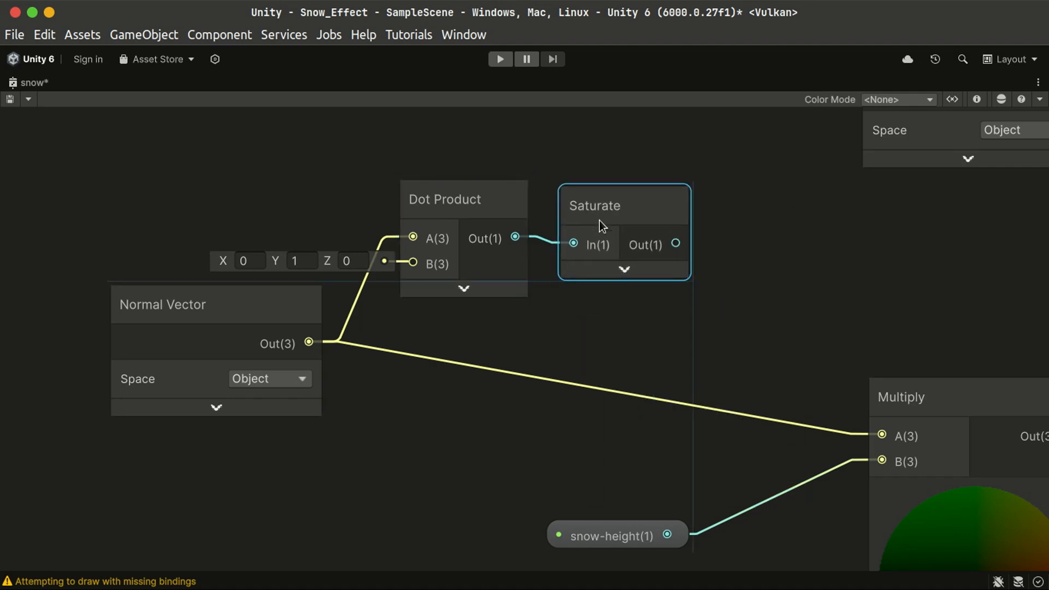
click(639, 273)
- Reposition the snow-height property and its Multiply node lower in the graph to clear space around the Saturate node
scroll(781, 451, down, 1)
middle_drag(766, 450, 569, 278)
drag(433, 356, 550, 444)
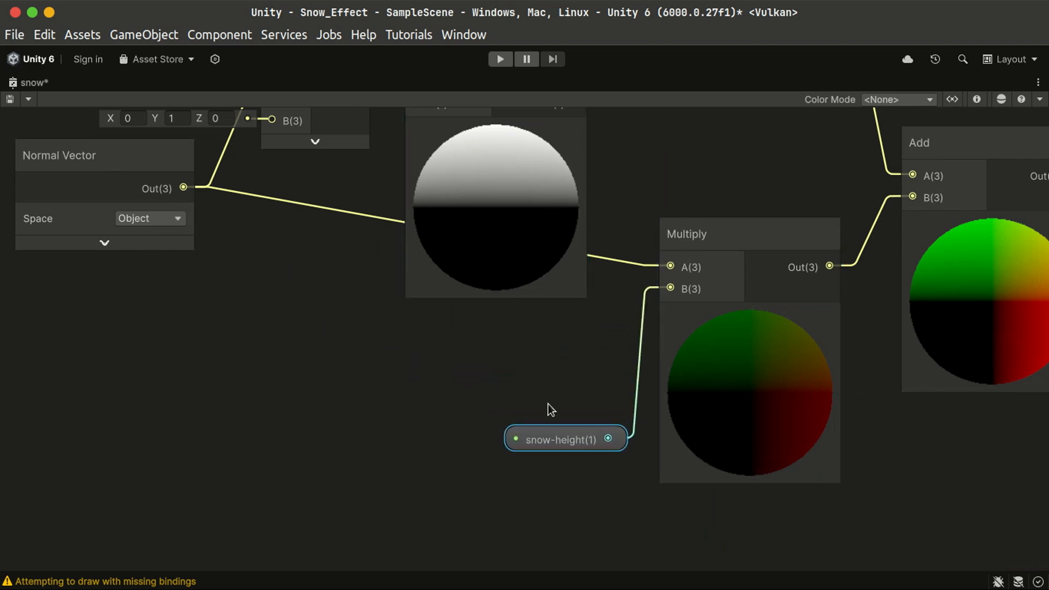
scroll(710, 338, down, 2)
drag(738, 244, 627, 465)
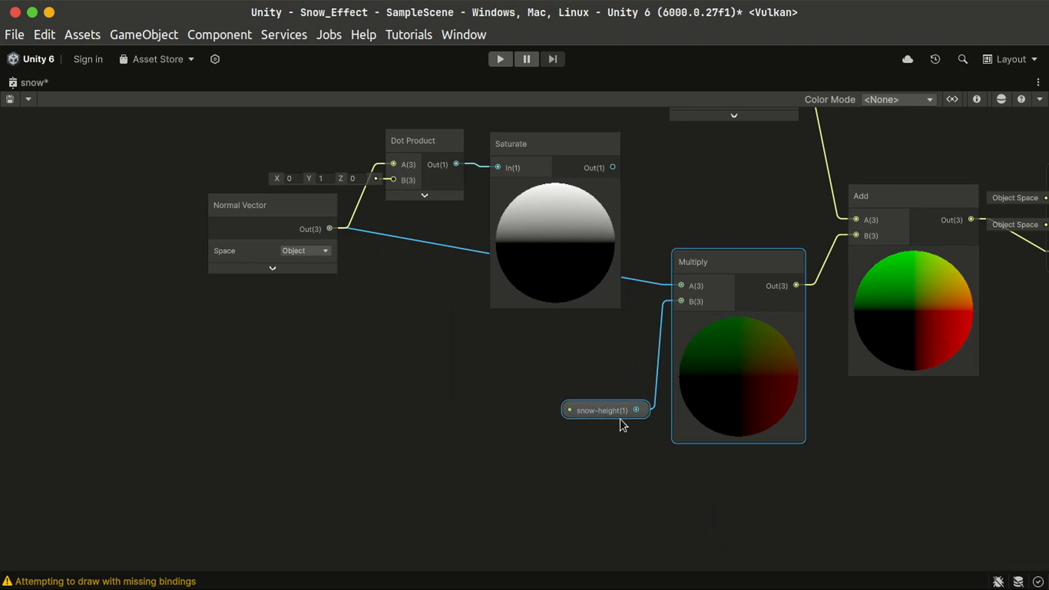
drag(623, 418, 645, 444)
middle_drag(602, 387, 739, 430)
drag(658, 183, 667, 179)
middle_drag(667, 179, 664, 211)
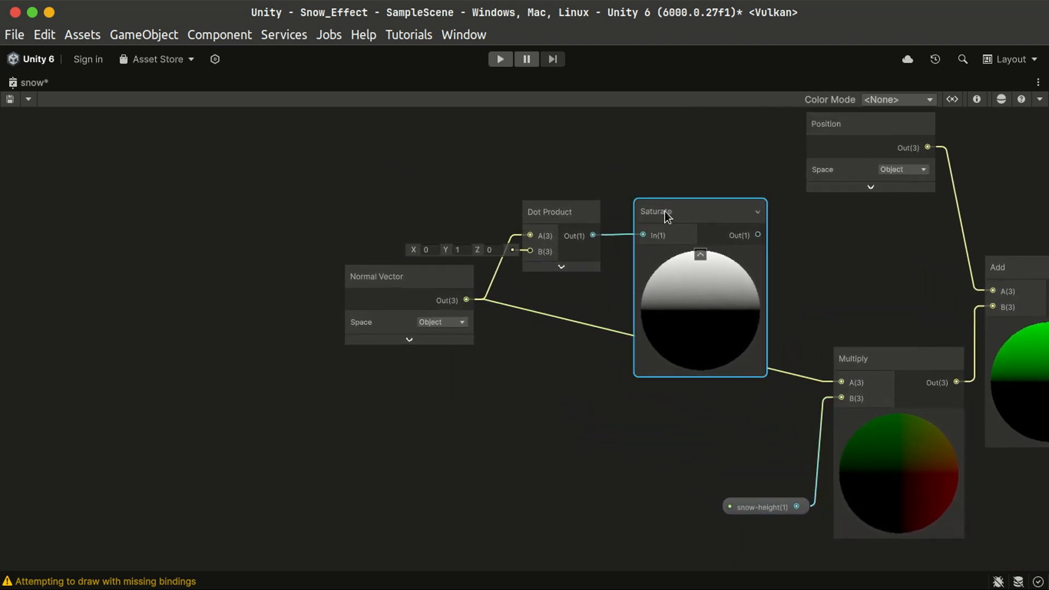
- Add a Multiply node below Saturate with A fed by the Saturate output and B by the Normal Vector output
drag(758, 235, 558, 401)
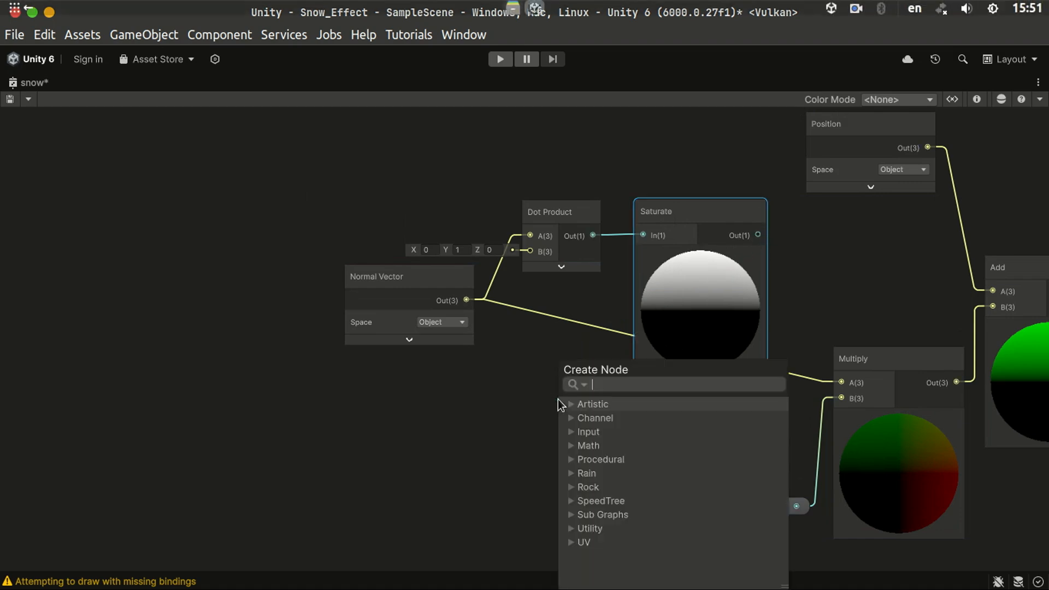
text(mul)
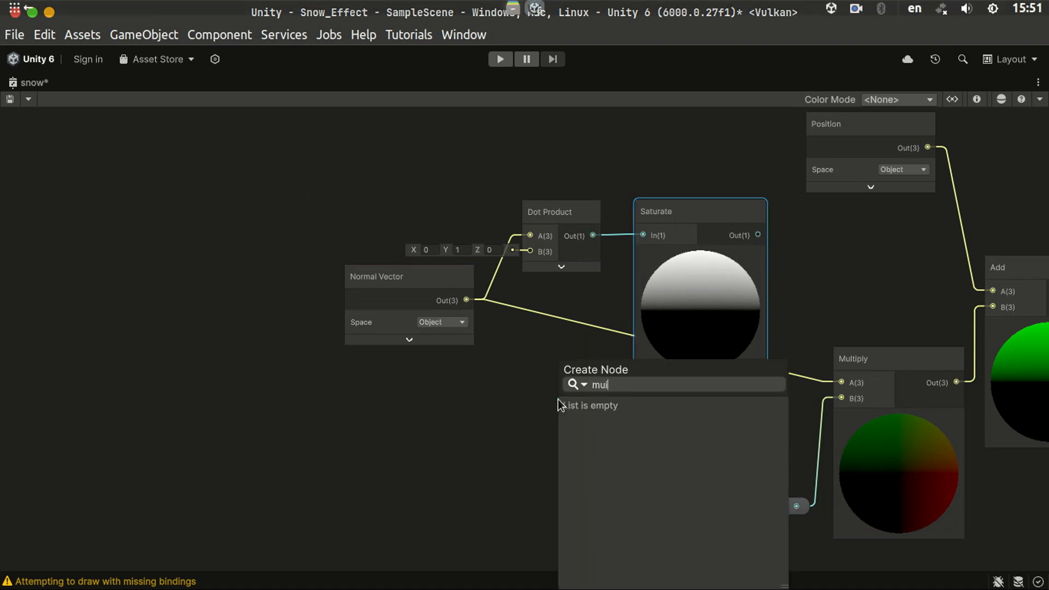
key(Return)
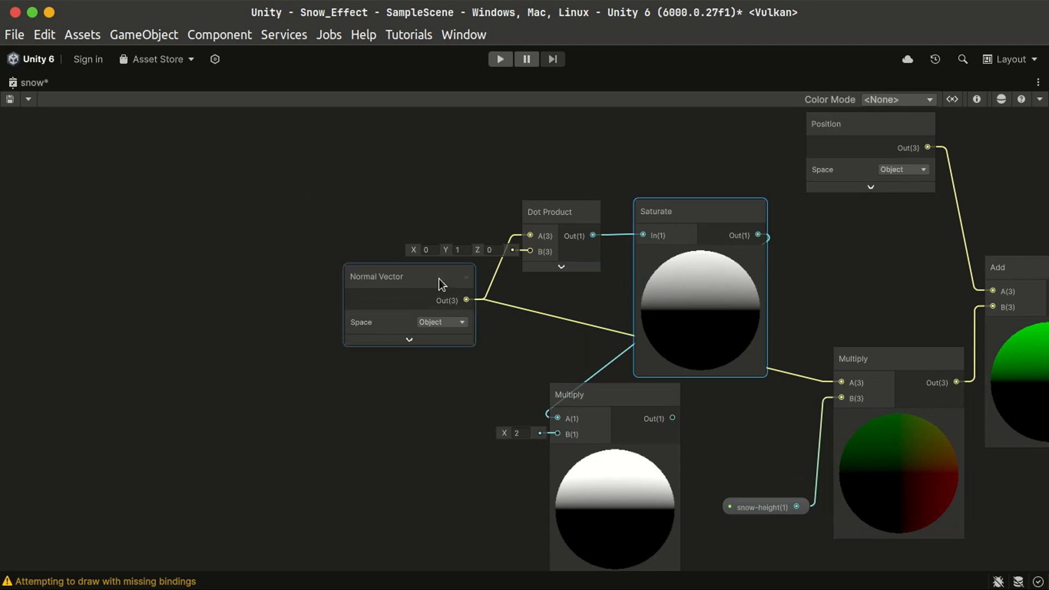
drag(555, 423, 559, 426)
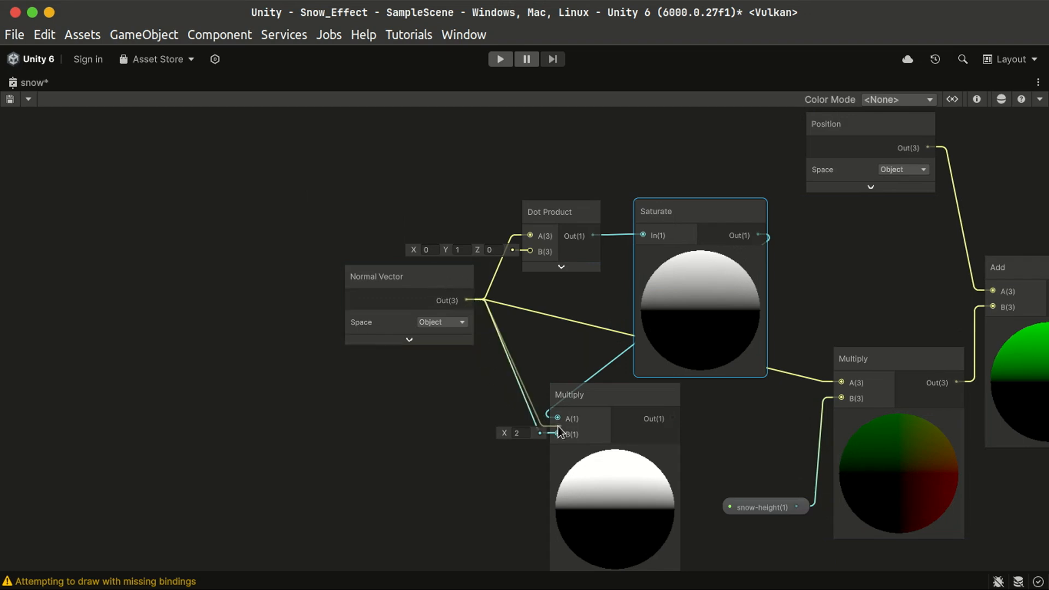
middle_drag(493, 489, 384, 331)
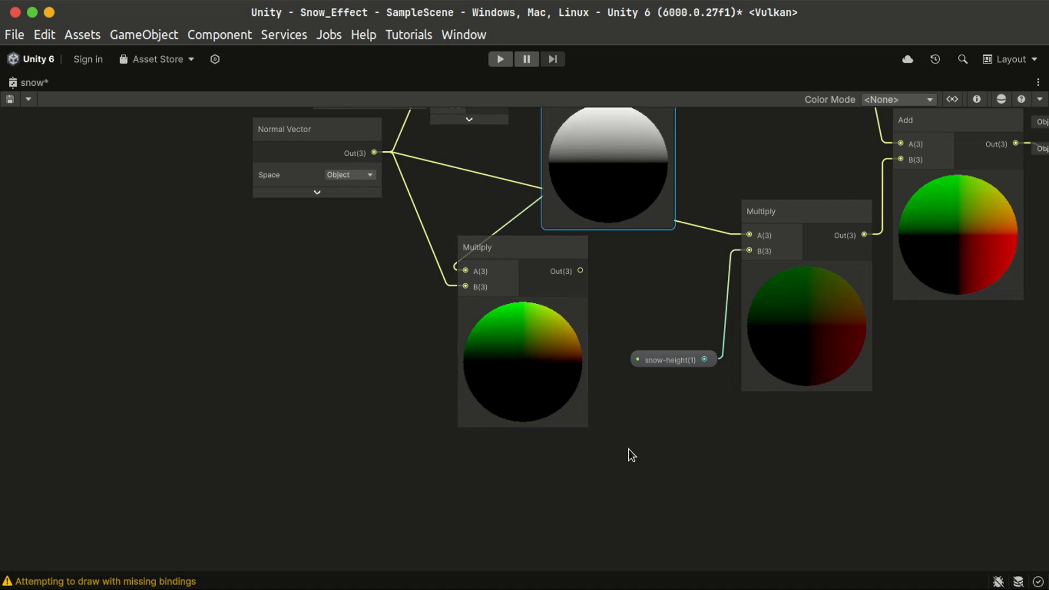
- Connect the new Multiply node's output to input A of the Multiply node that uses snow-height
middle_drag(614, 305, 555, 391)
scroll(555, 391, up, 3)
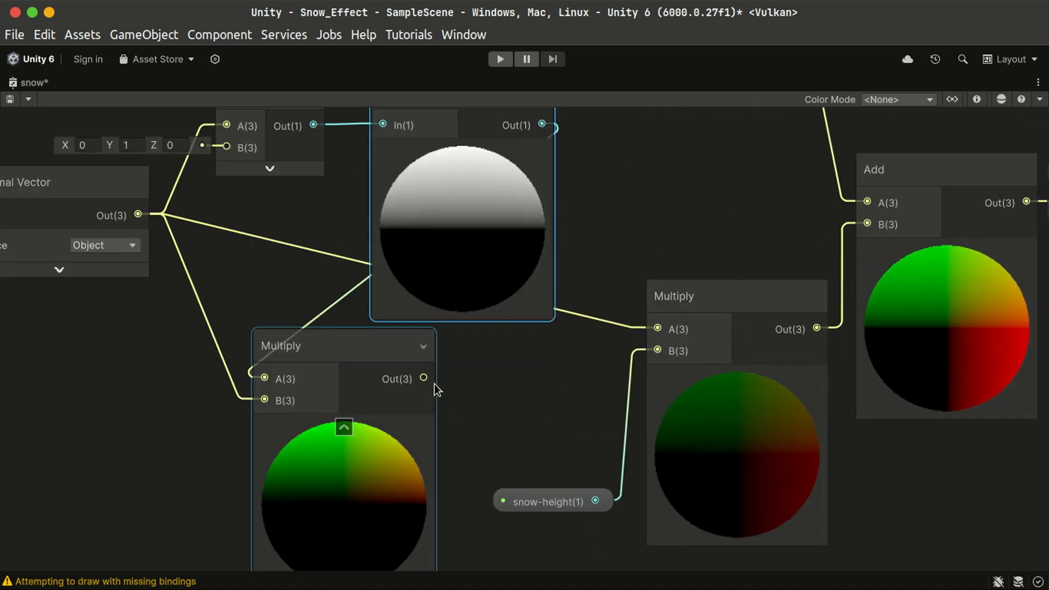
drag(425, 378, 659, 328)
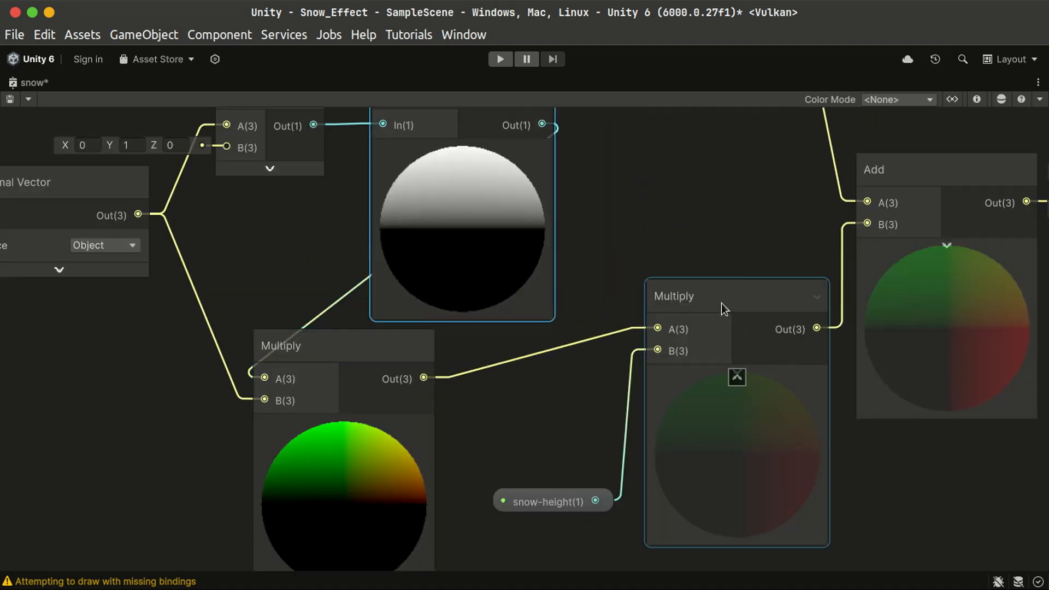
scroll(721, 304, down, 2)
middle_drag(749, 417, 453, 388)
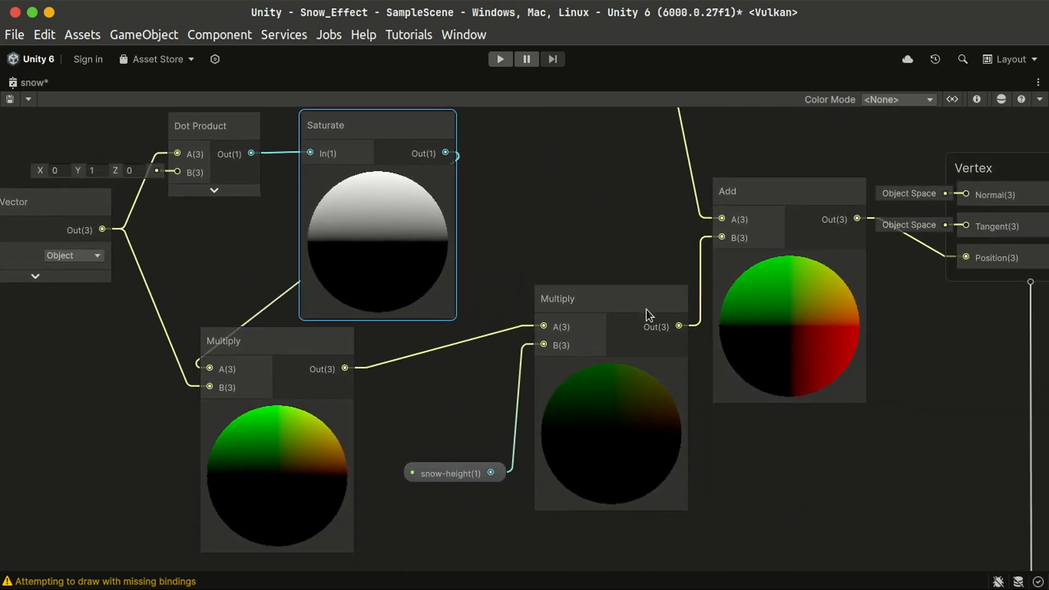
- Add a Float property named base-displacement to the snow graph
click(978, 100)
click(977, 101)
middle_drag(457, 393, 510, 453)
click(663, 405)
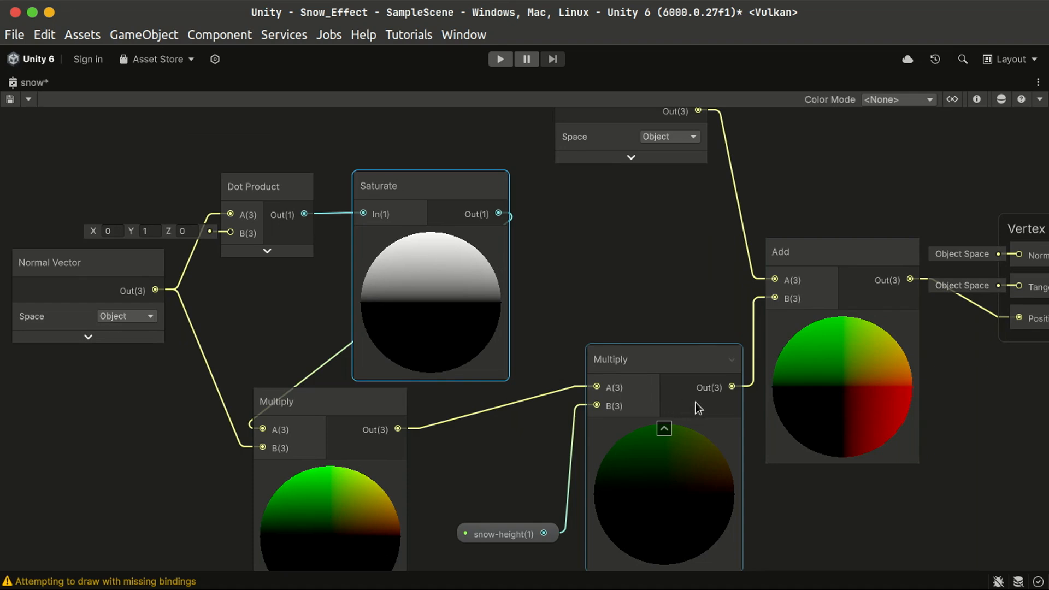
click(976, 99)
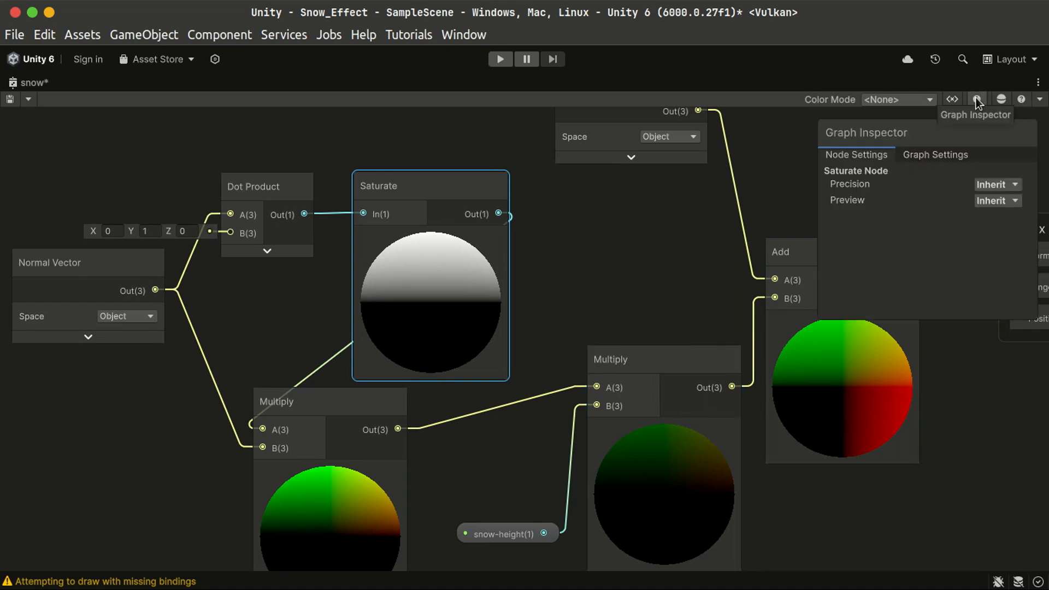
click(953, 99)
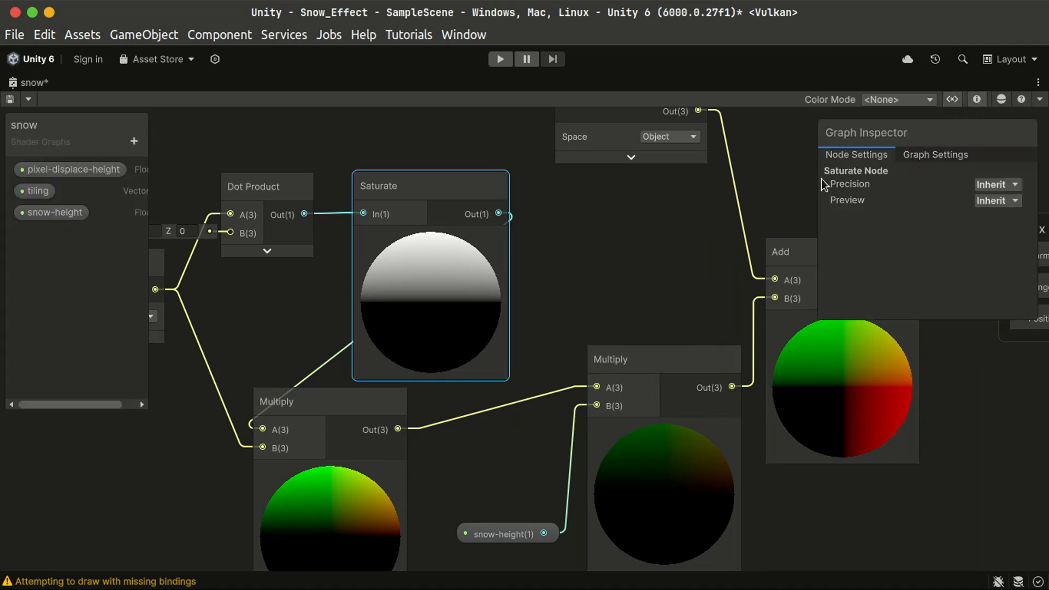
middle_drag(293, 375, 470, 328)
click(133, 140)
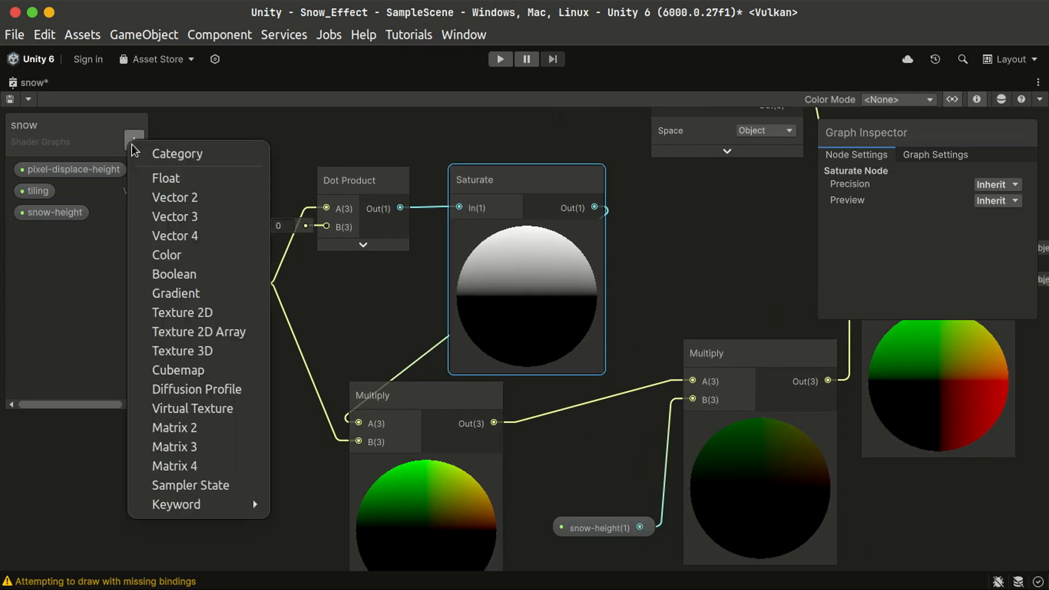
click(182, 177)
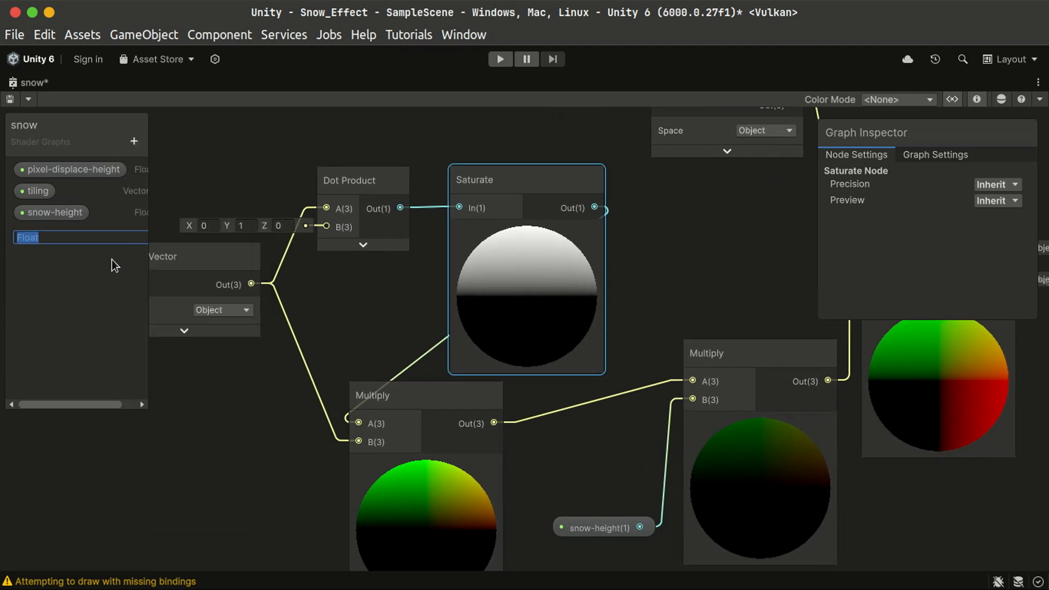
text(base-)
text(displace)
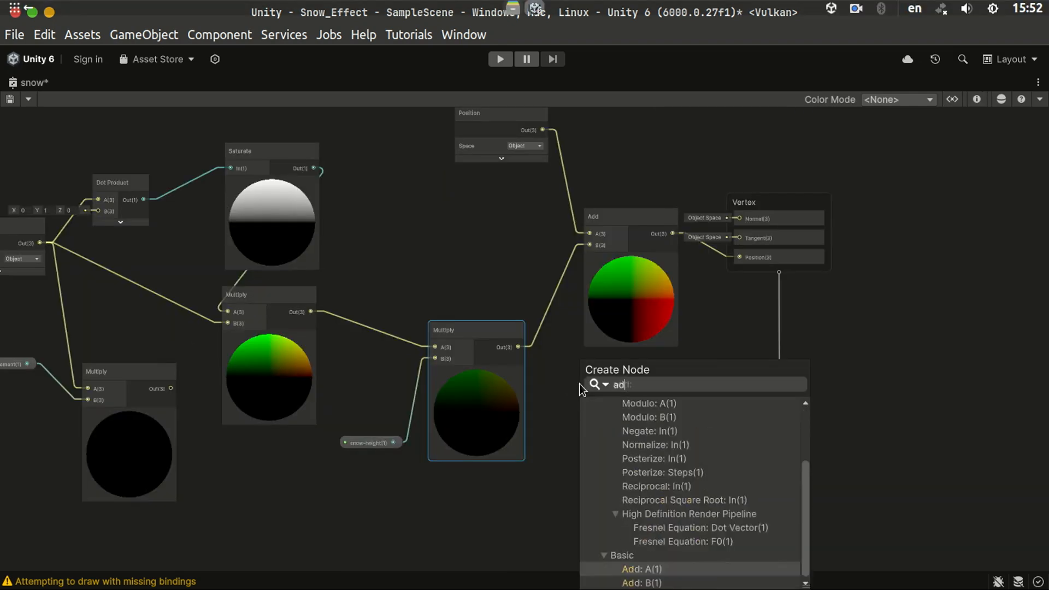
- Create an Add node with input A fed by the output of the snow-height Multiply node
text(dd)
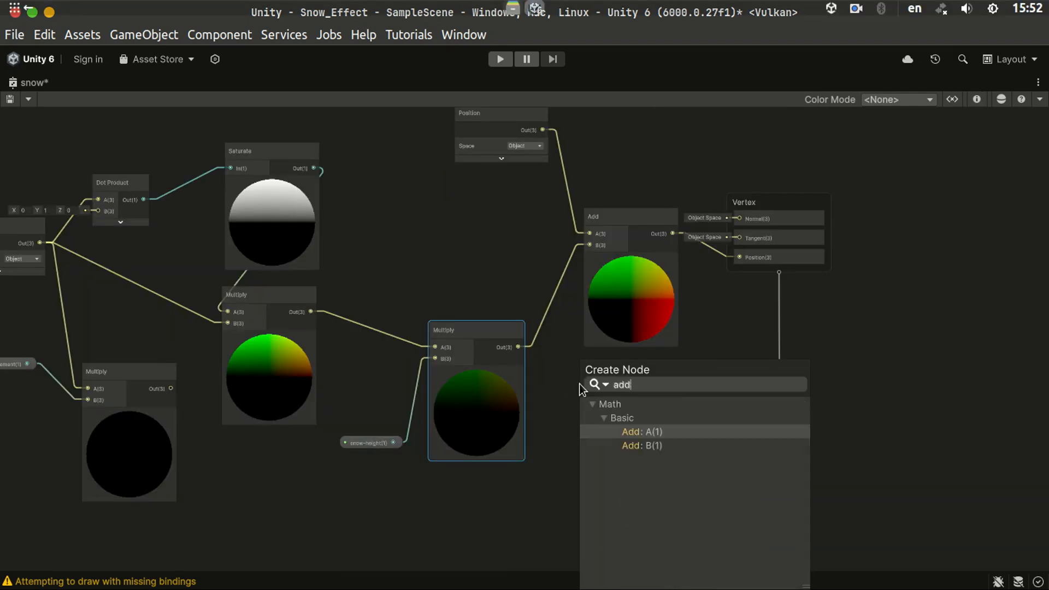
key(Return)
middle_drag(496, 428, 506, 339)
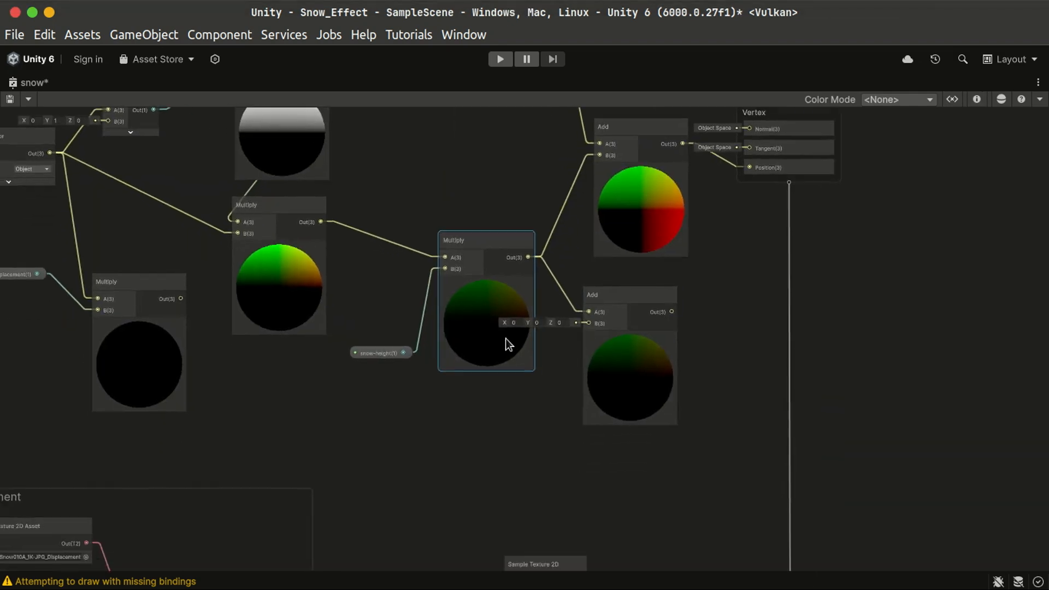
- Move the base-displacement property and its Multiply node below the snow-height Multiply, and connect that Multiply's output to the new Add node's B input
drag(120, 287, 438, 403)
drag(25, 277, 379, 441)
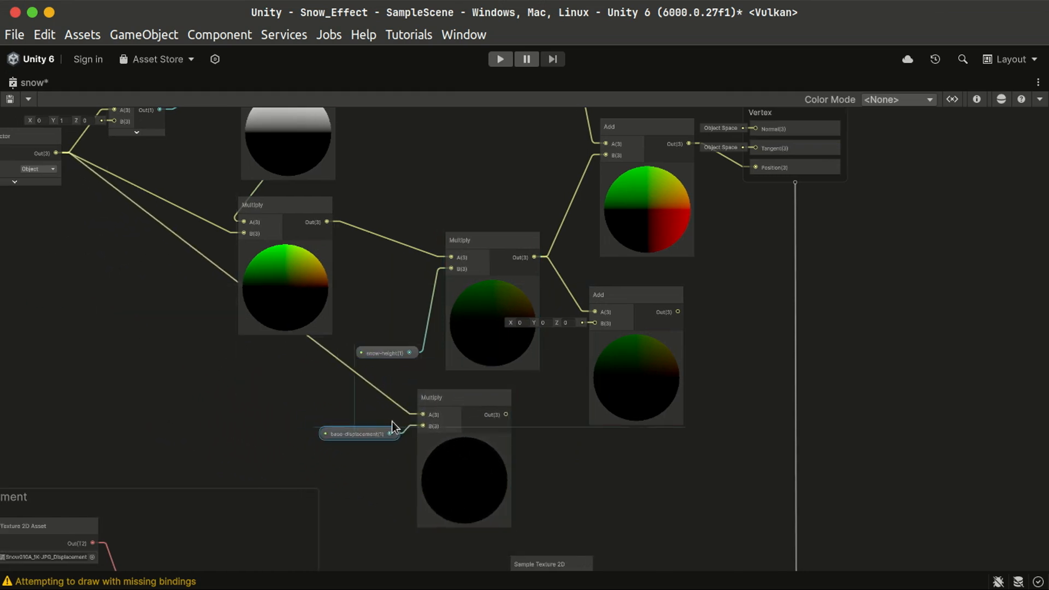
scroll(464, 420, up, 2)
drag(514, 416, 619, 310)
middle_drag(312, 380, 462, 451)
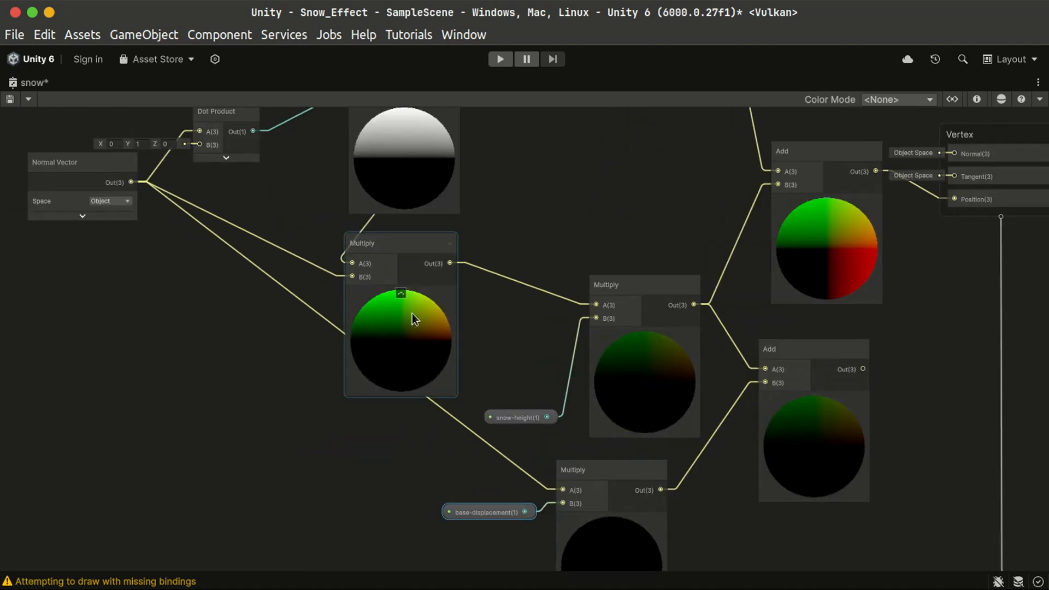
middle_drag(477, 512, 410, 432)
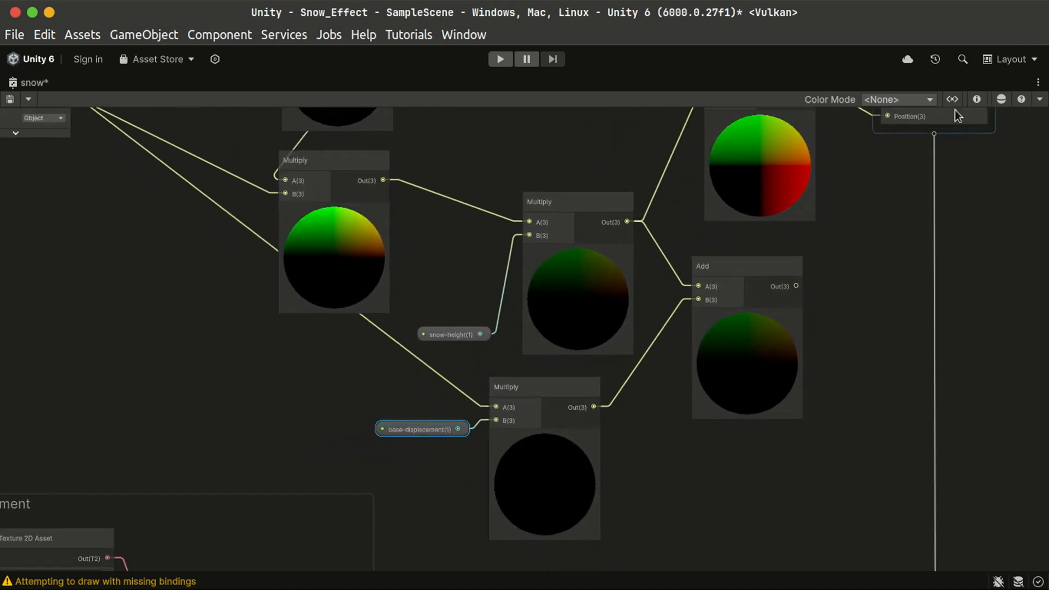
- Set the default value of the base-displacement property to -0.05
click(977, 98)
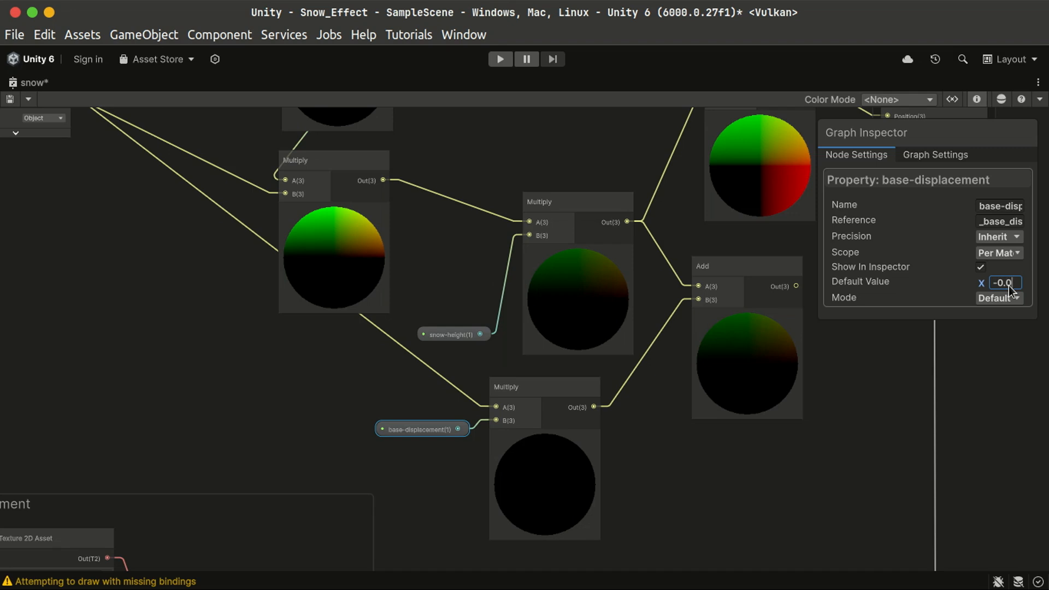
text(5)
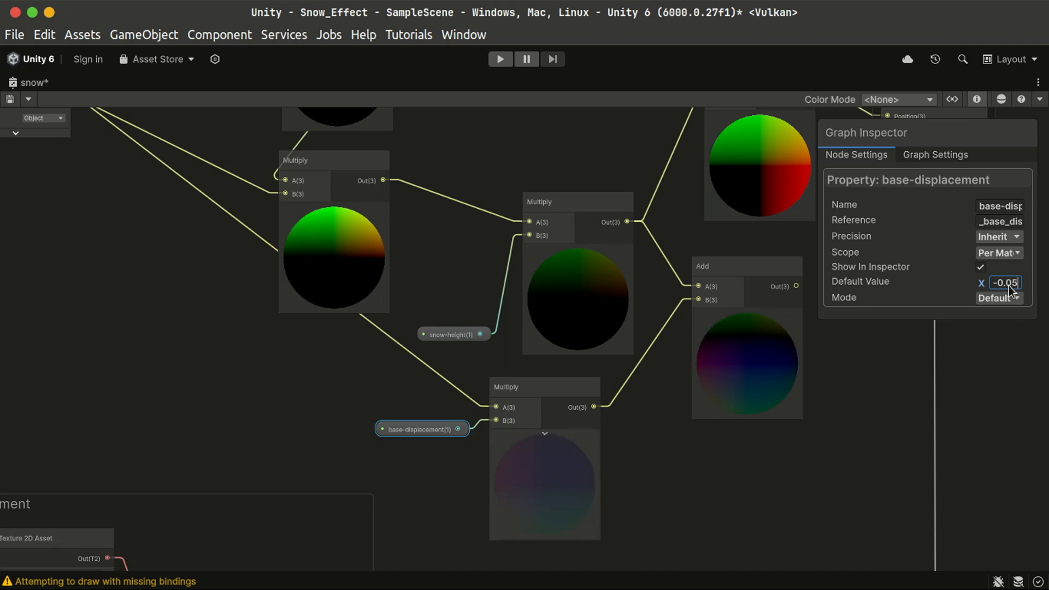
click(988, 418)
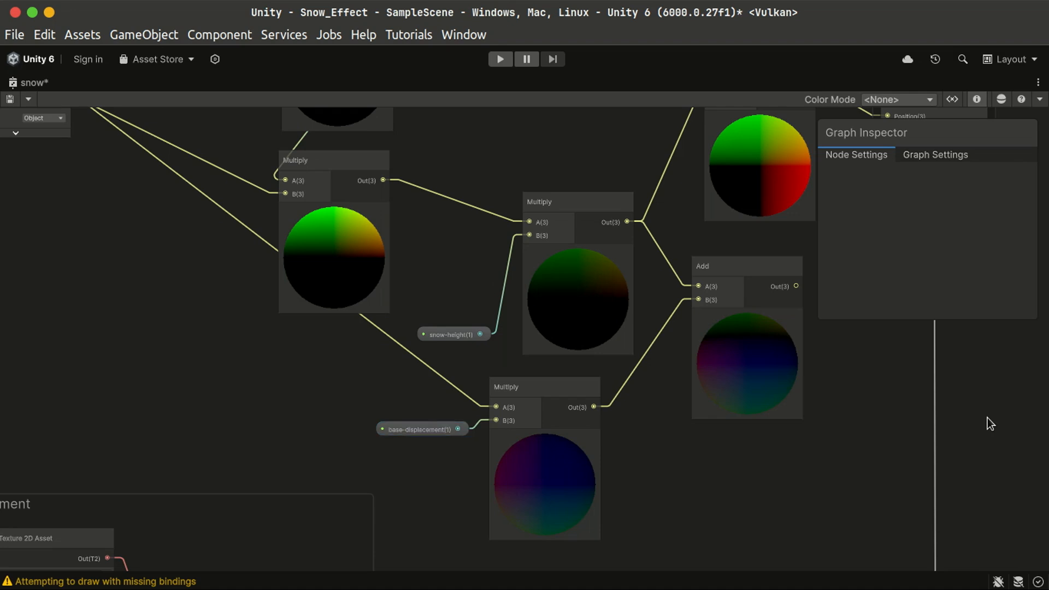
click(976, 99)
- Connect the new Add node's output to input B of the Add node feeding Vertex Position, and place that Add and the Position node closer together
middle_drag(811, 329, 710, 393)
click(683, 414)
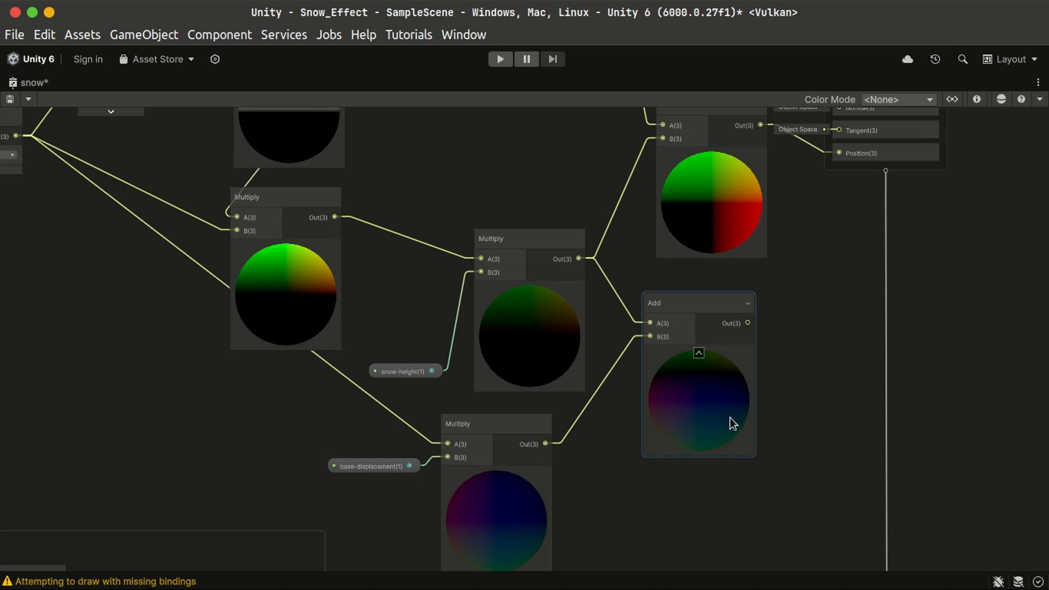
click(301, 271)
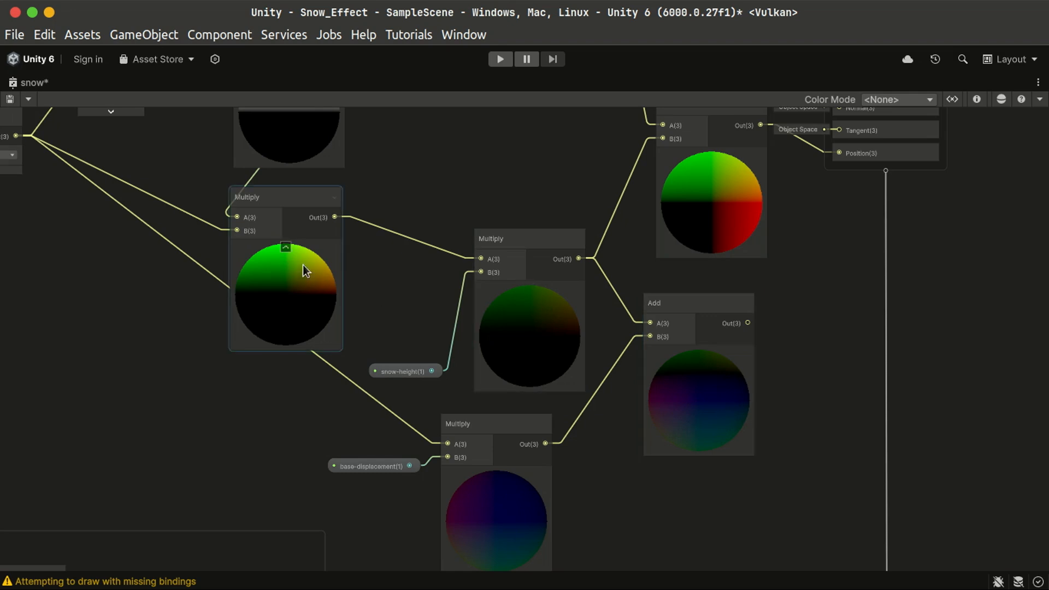
middle_drag(390, 319, 379, 382)
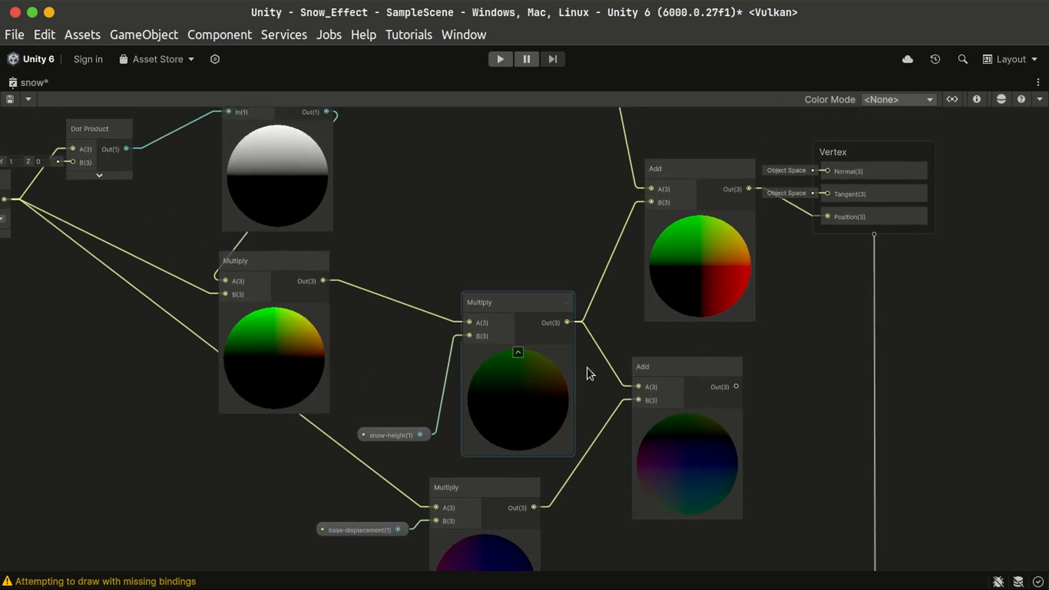
middle_drag(745, 349, 695, 428)
drag(687, 463, 717, 304)
click(663, 299)
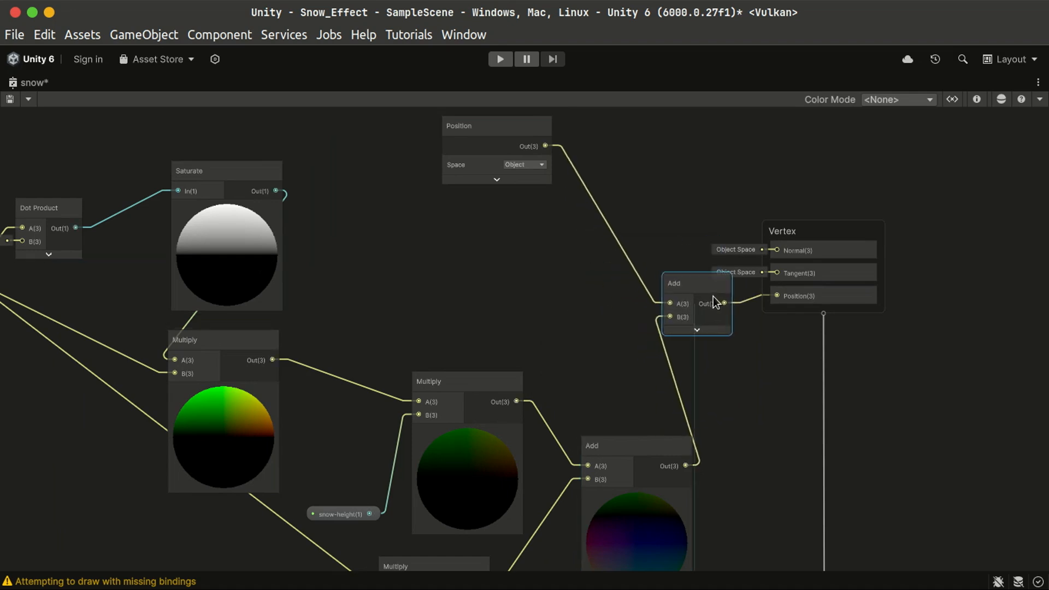
drag(513, 149, 569, 220)
middle_drag(539, 370, 678, 216)
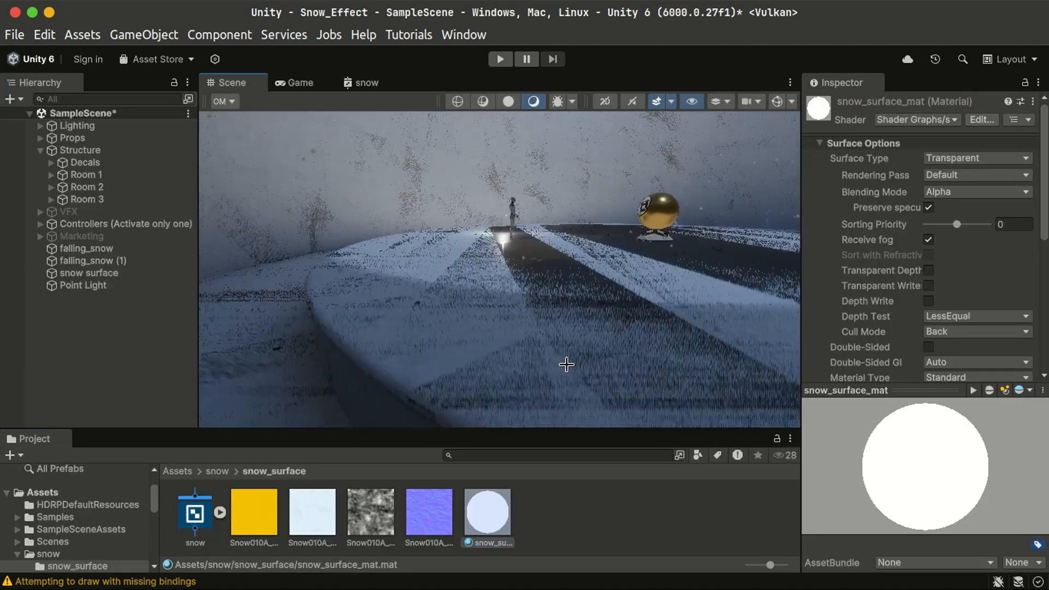
- Set snow_surface_mat's snow-height to 0.08 and its base-displacement to -0.02, checking the round platform in the scene
alt+drag(567, 364, 628, 332)
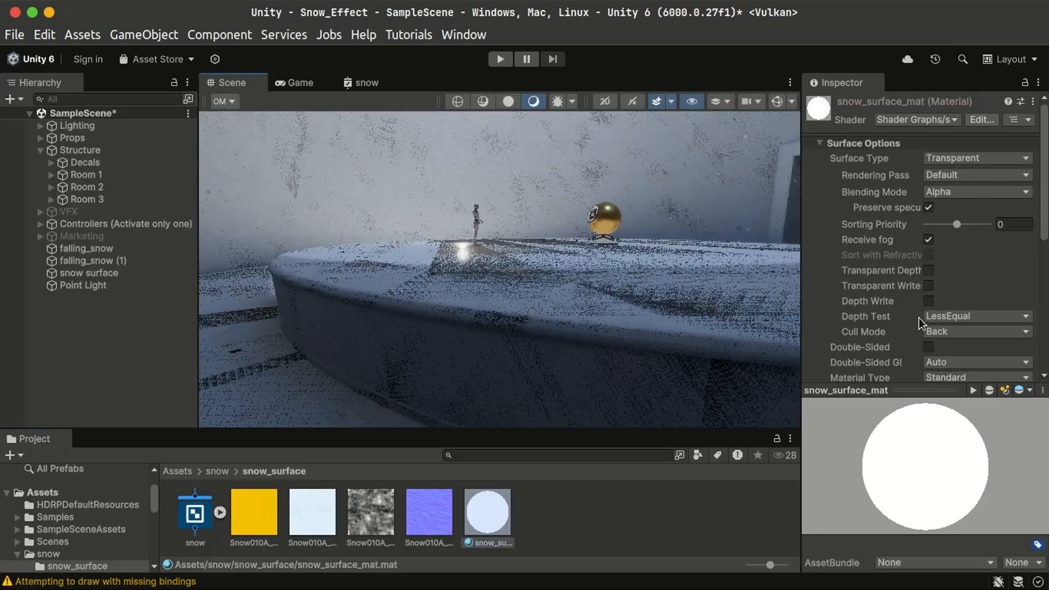
scroll(919, 320, down, 8)
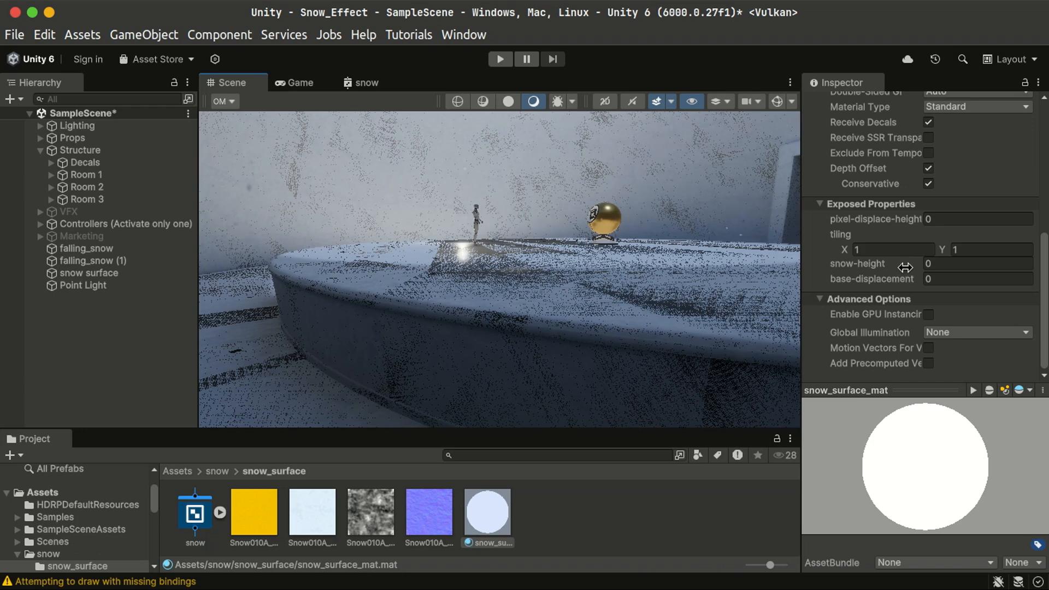
drag(909, 266, 910, 266)
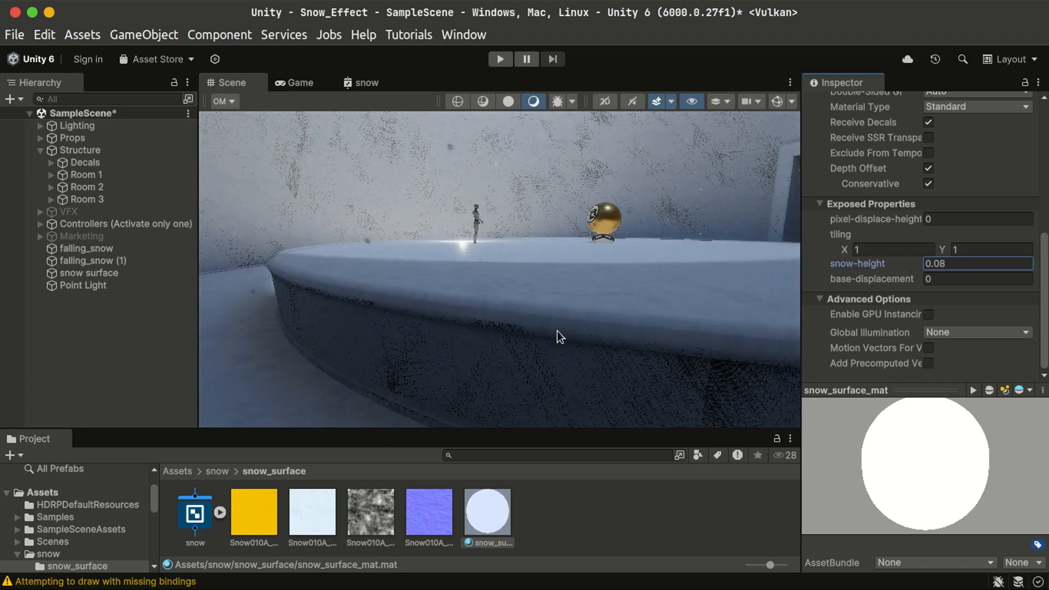
right_drag(427, 368, 358, 368)
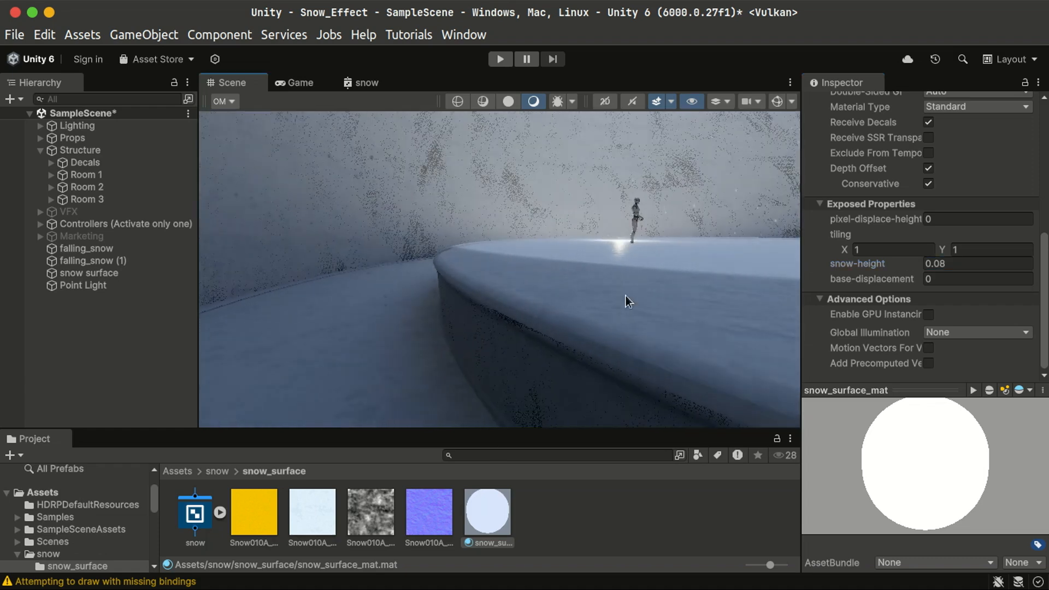
click(885, 283)
drag(883, 282, 883, 282)
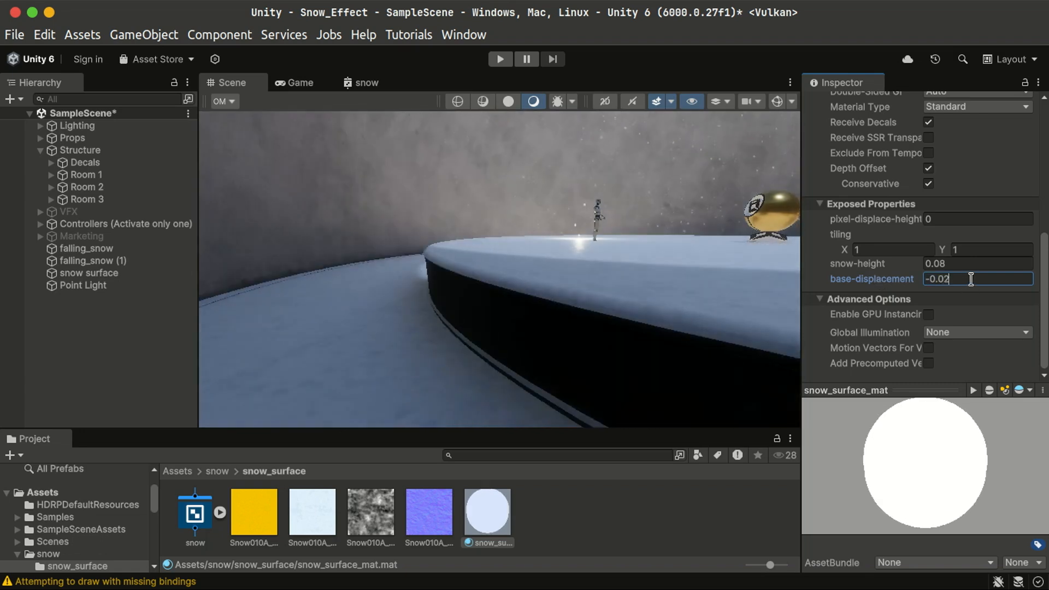
- Try a base-displacement of -0.01 on snow_surface_mat and restore it to -0.02, comparing the snow on the round platform
key(BackSpace)
text(1)
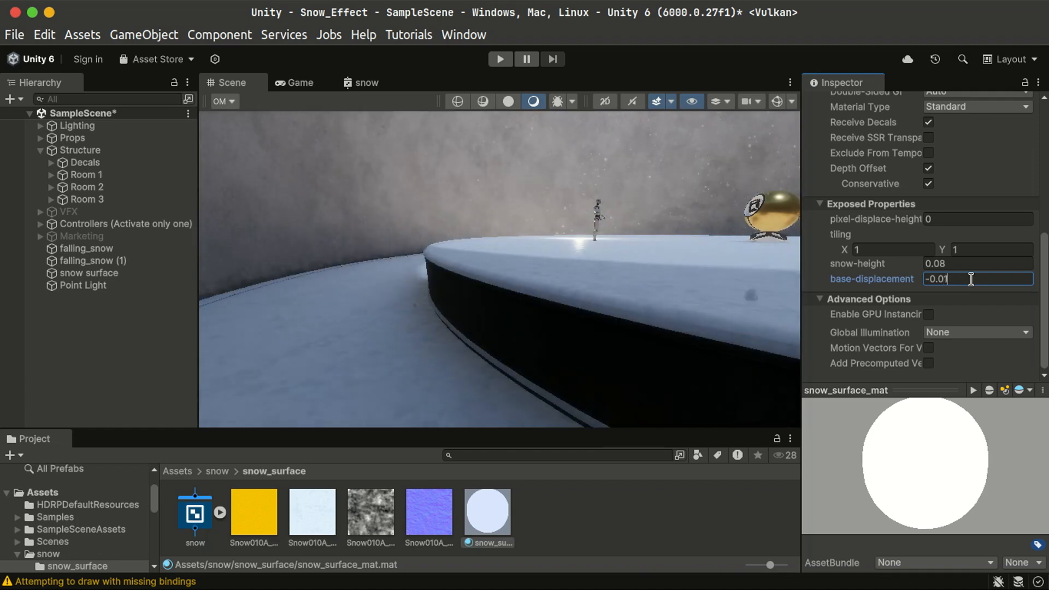
key(BackSpace)
text(2)
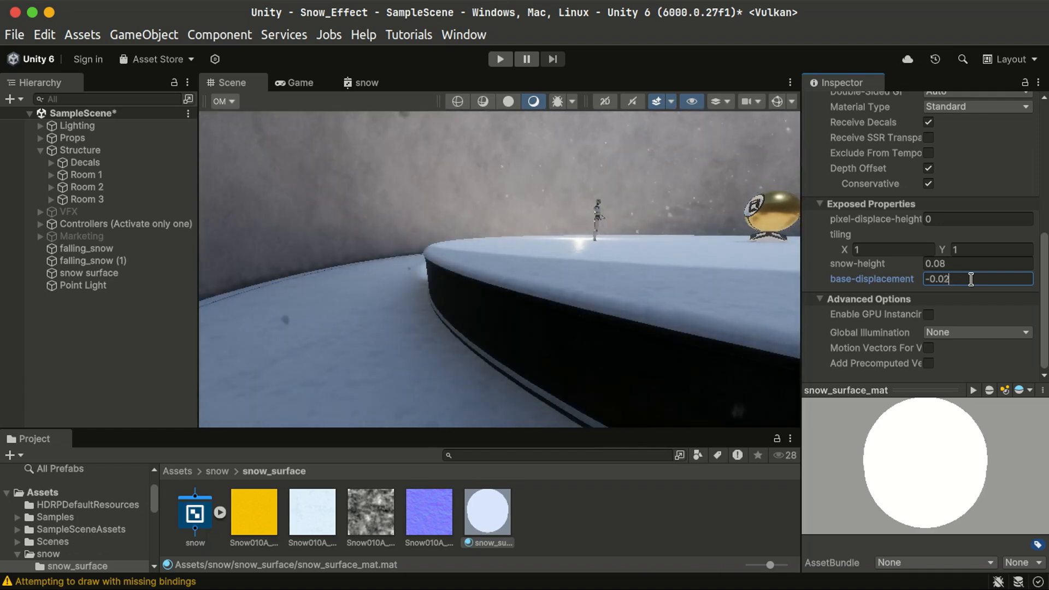
- Reset snow_surface_mat's snow-height to 0 and gradually raise it to 0.22, comparing the snow thickness on the round platform
click(752, 496)
right_drag(478, 302, 382, 382)
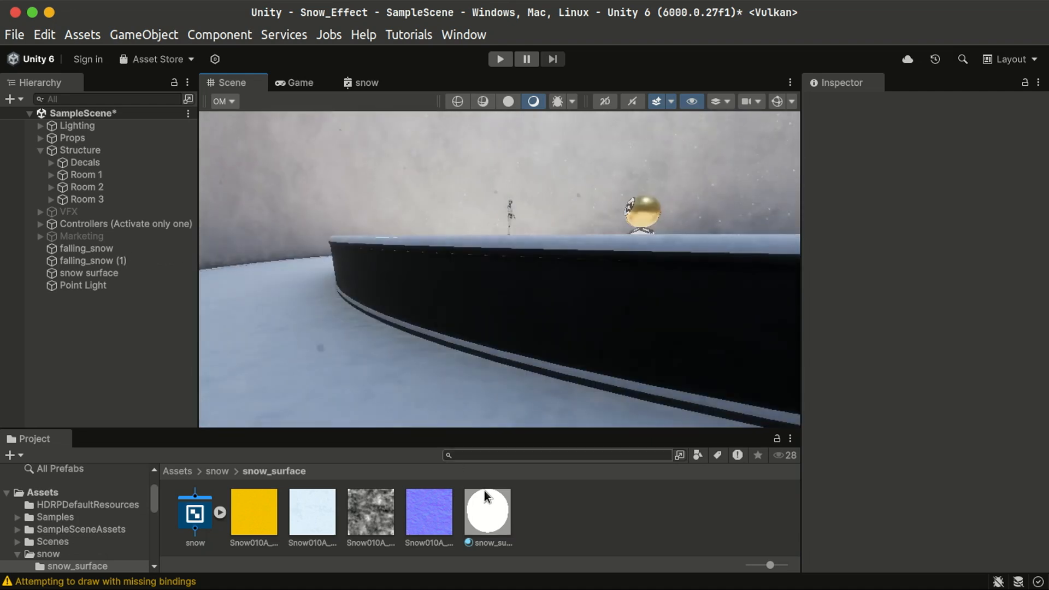
click(487, 512)
scroll(939, 356, down, 10)
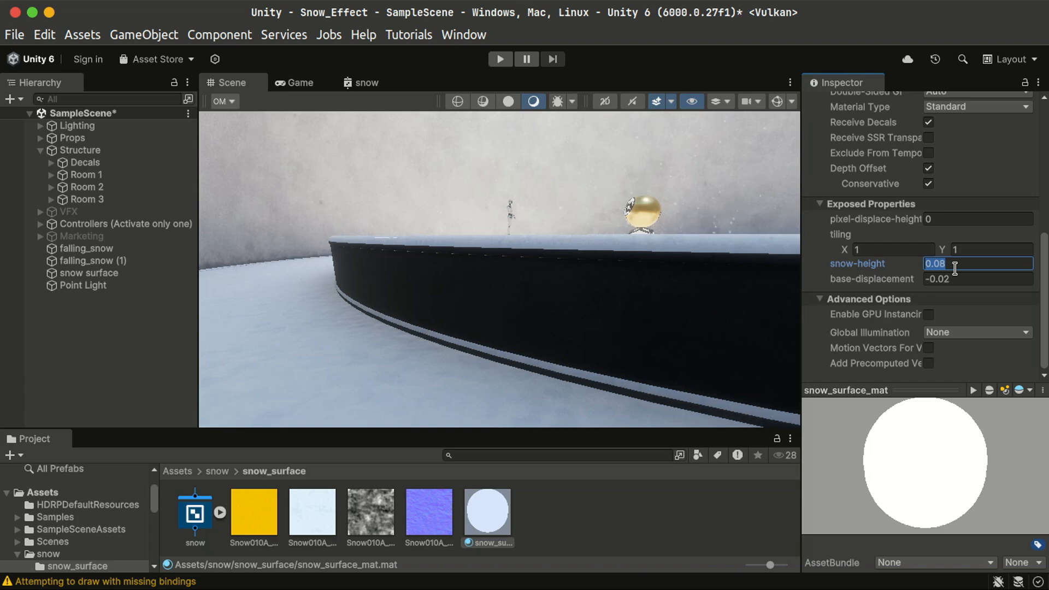
text(0)
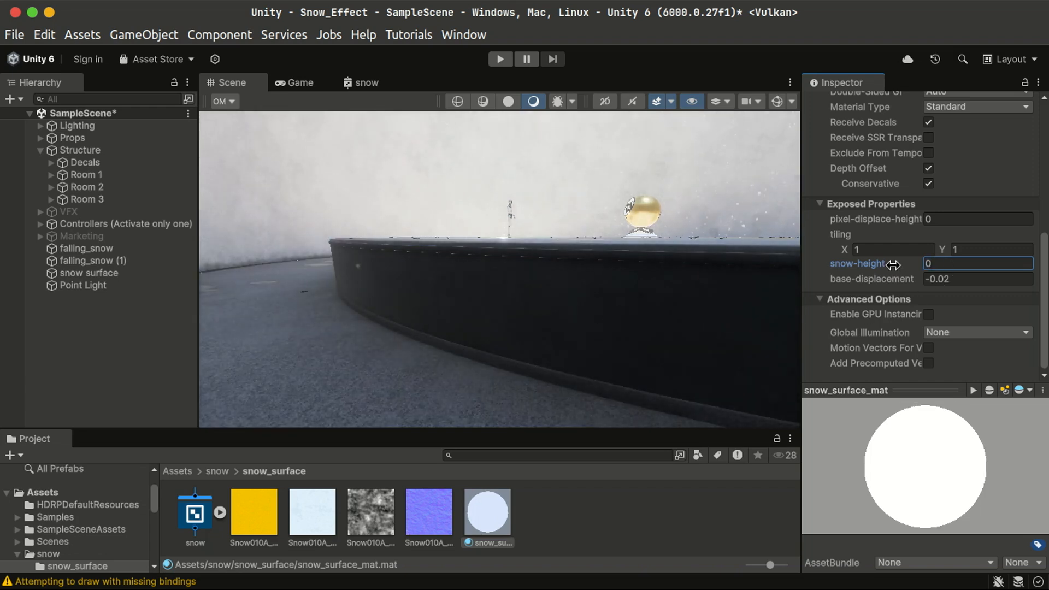
drag(893, 265, 902, 265)
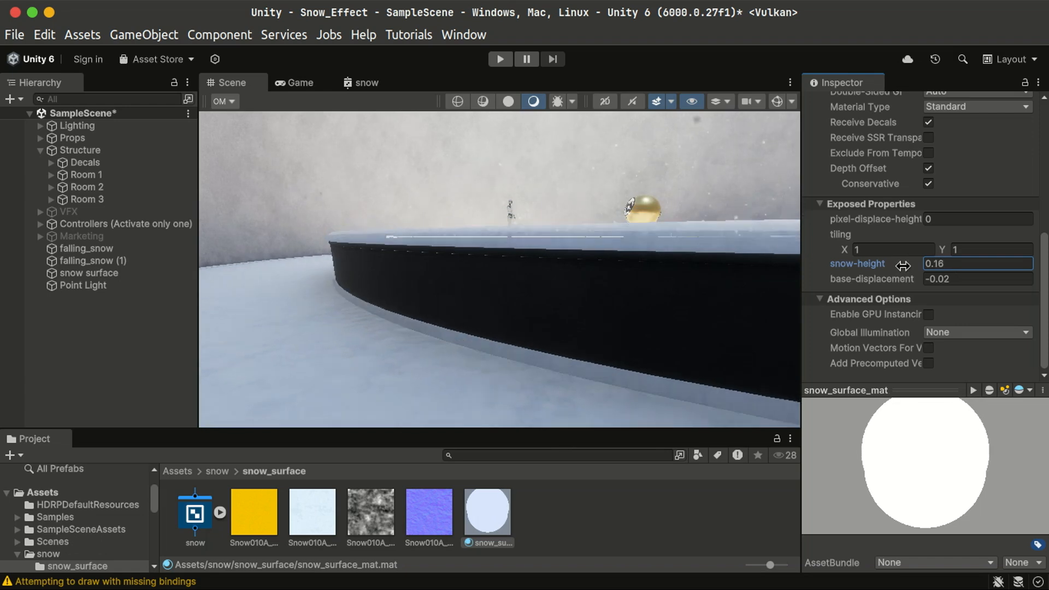
right_drag(559, 284, 465, 313)
drag(902, 263, 904, 265)
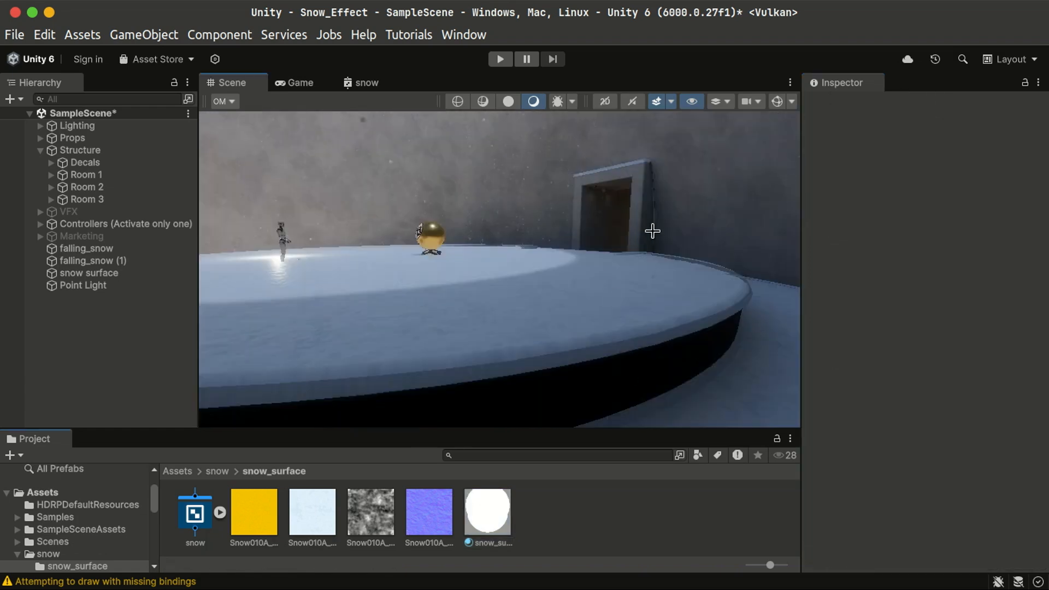
- Reset snow-height to 0 and raise it to 0.11 on snow_surface_mat, checking the snow on the doorway's top edge
right_drag(651, 228, 614, 270)
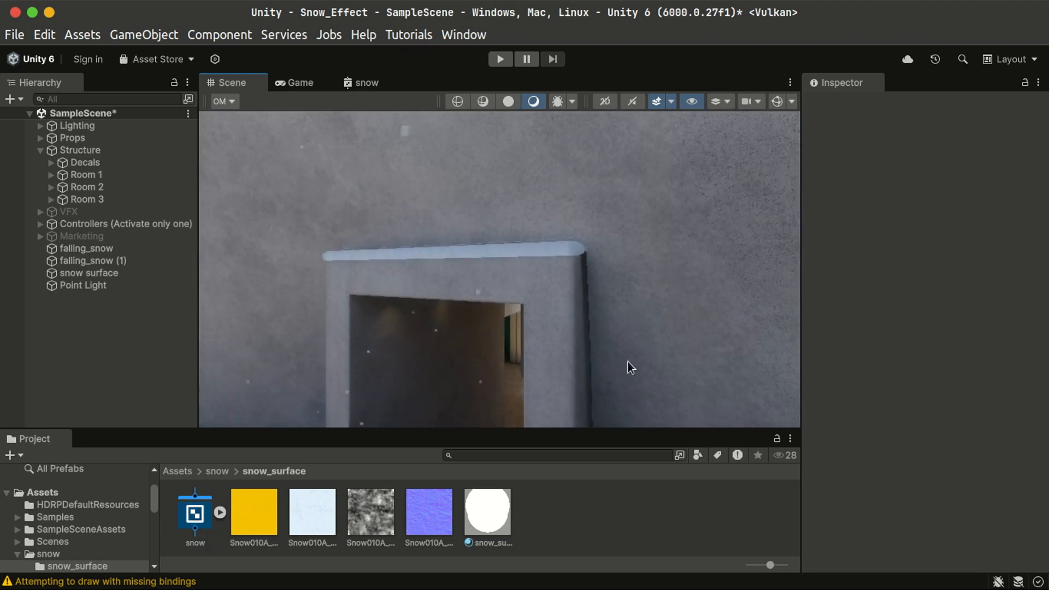
click(488, 512)
scroll(988, 286, down, 5)
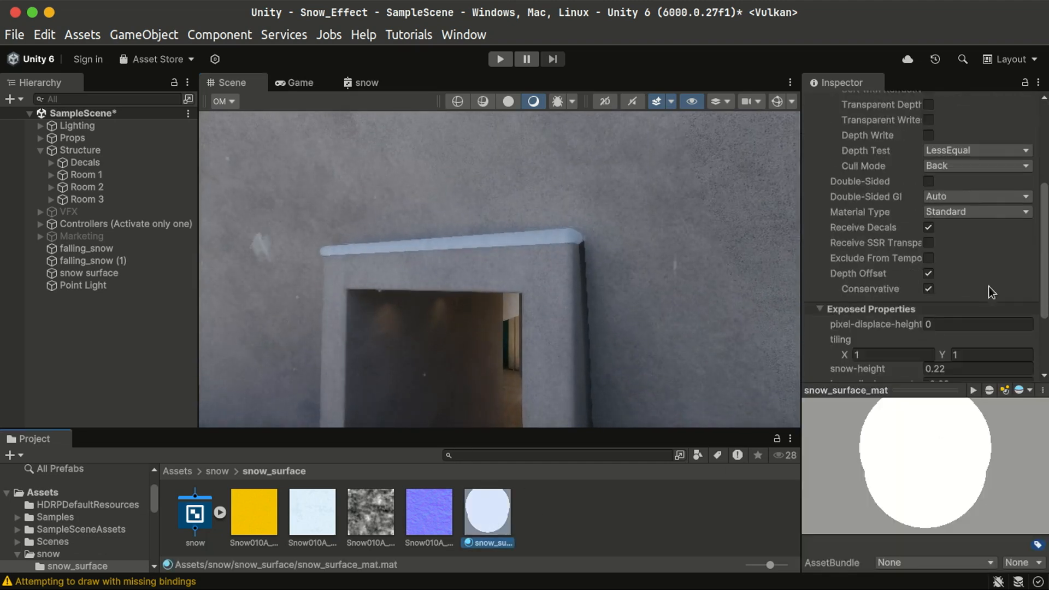
scroll(989, 286, down, 3)
click(964, 265)
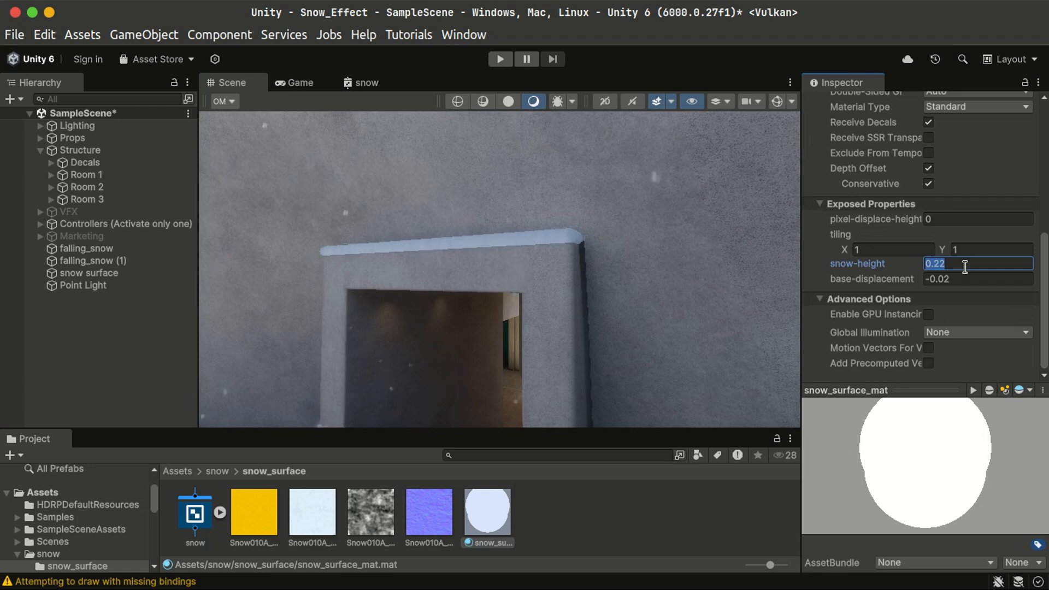
text(0)
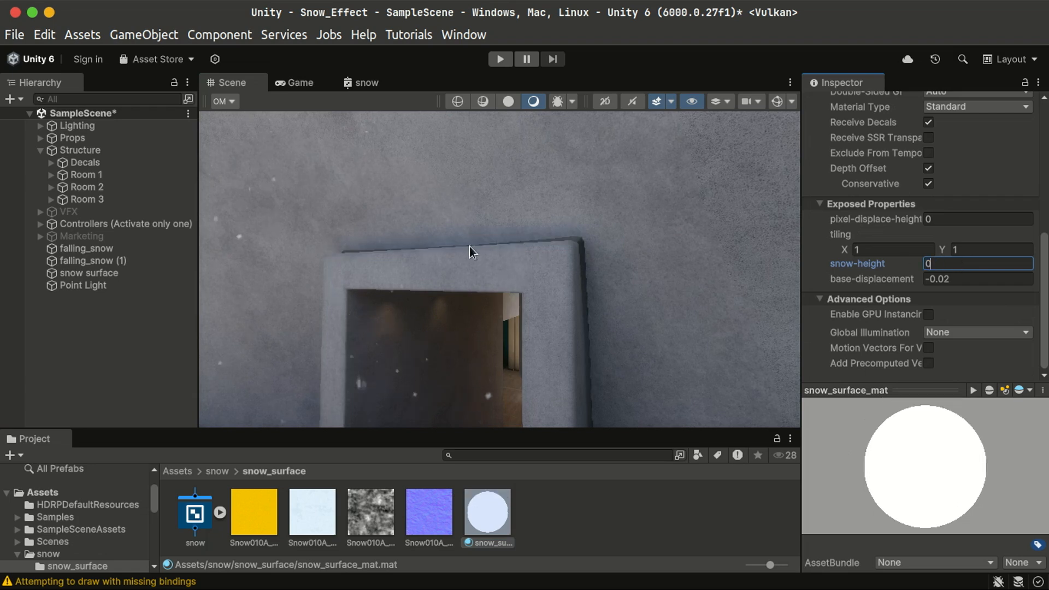
drag(886, 264, 894, 264)
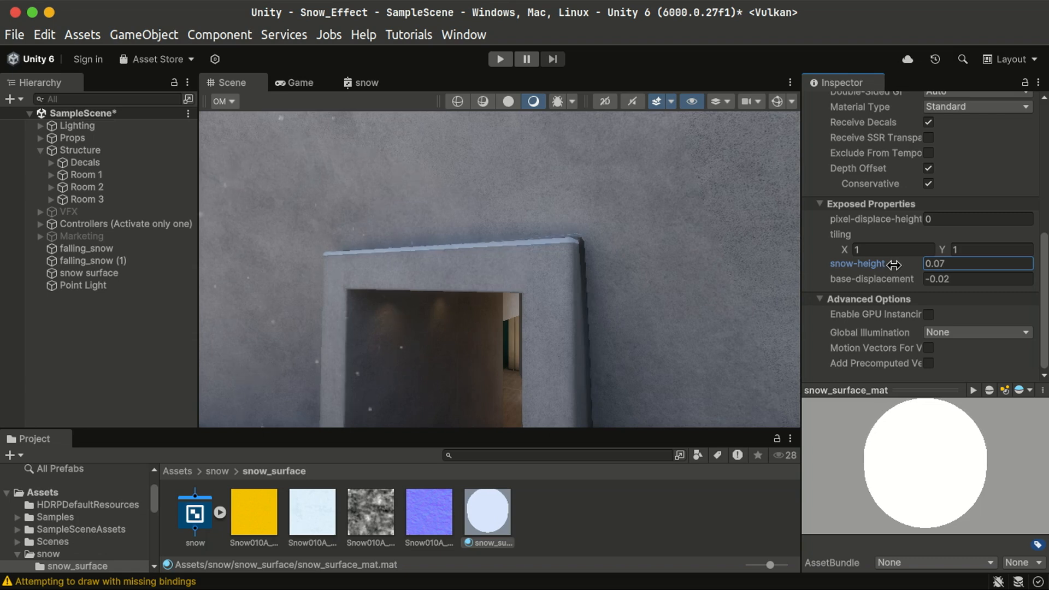
click(698, 523)
- Set snow_surface_mat's pixel-displace-height to 8
right_drag(556, 269, 306, 328)
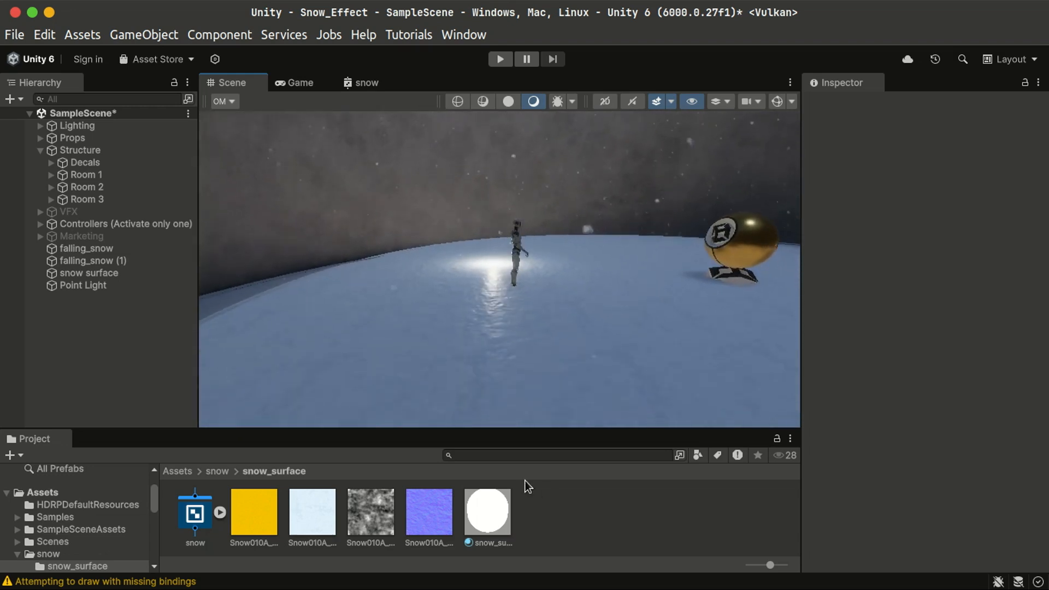
click(473, 518)
scroll(1032, 283, down, 10)
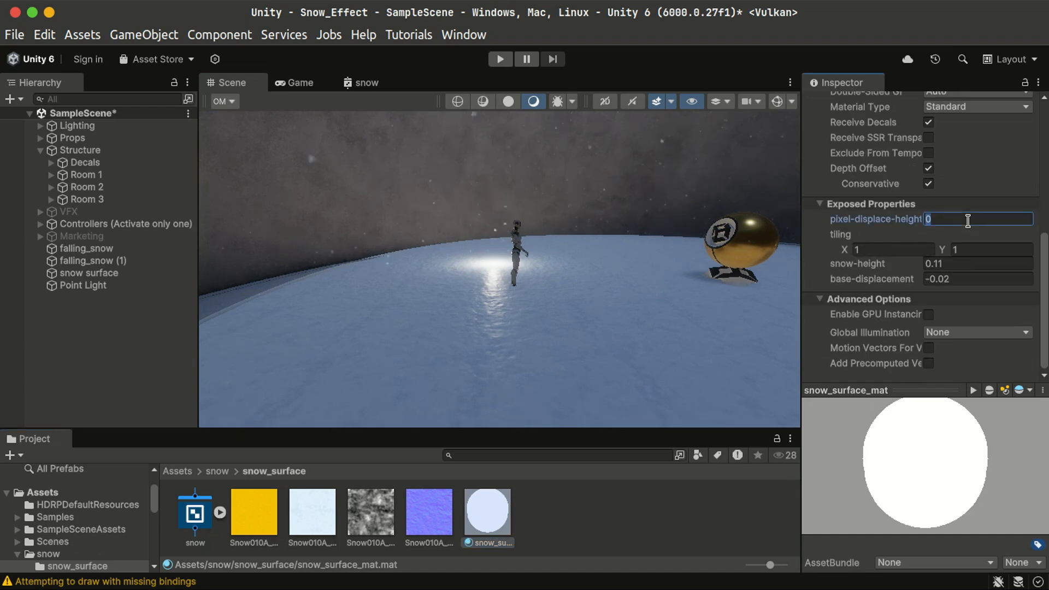
text(8)
- Inspect the snow above the doorway while trying a snow-height of 0.09, and set snow-height to 0.14 and base-displacement to -0.01
alt+drag(568, 322, 605, 357)
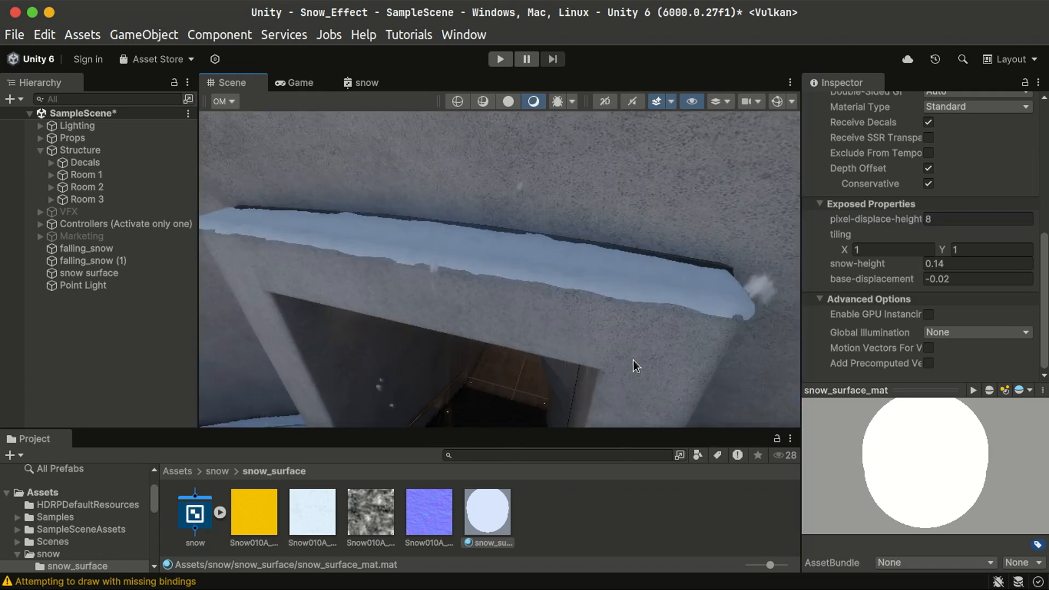
alt+drag(633, 365, 590, 343)
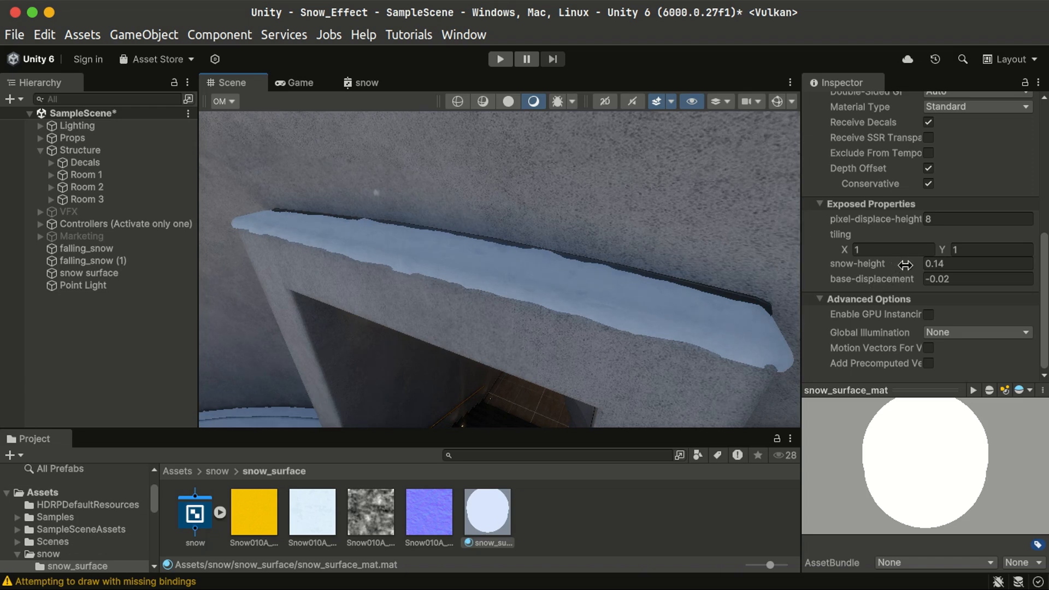
drag(903, 265, 900, 265)
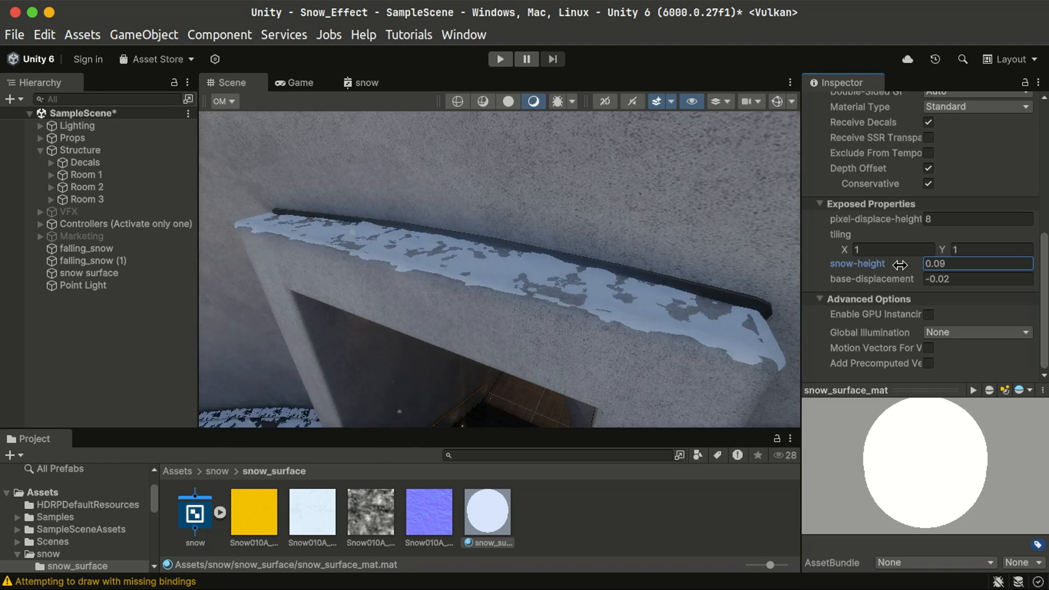
right_drag(588, 371, 528, 260)
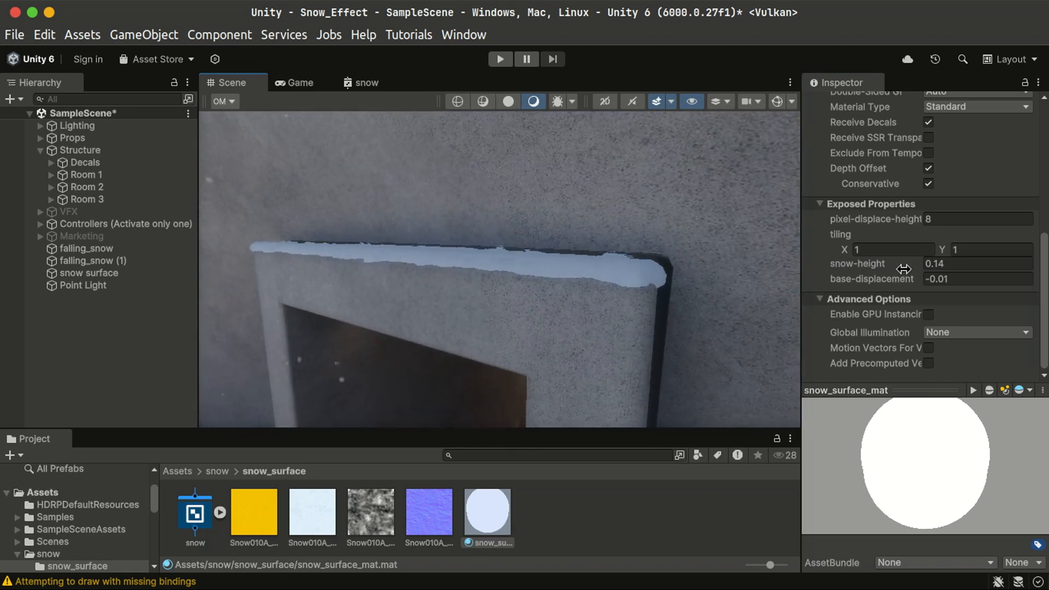
- Raise snow-height to 0.53 and reduce it to 0.4, comparing the snow thickness above the doorway
drag(904, 269, 918, 269)
key(s)
right_drag(616, 342, 588, 289)
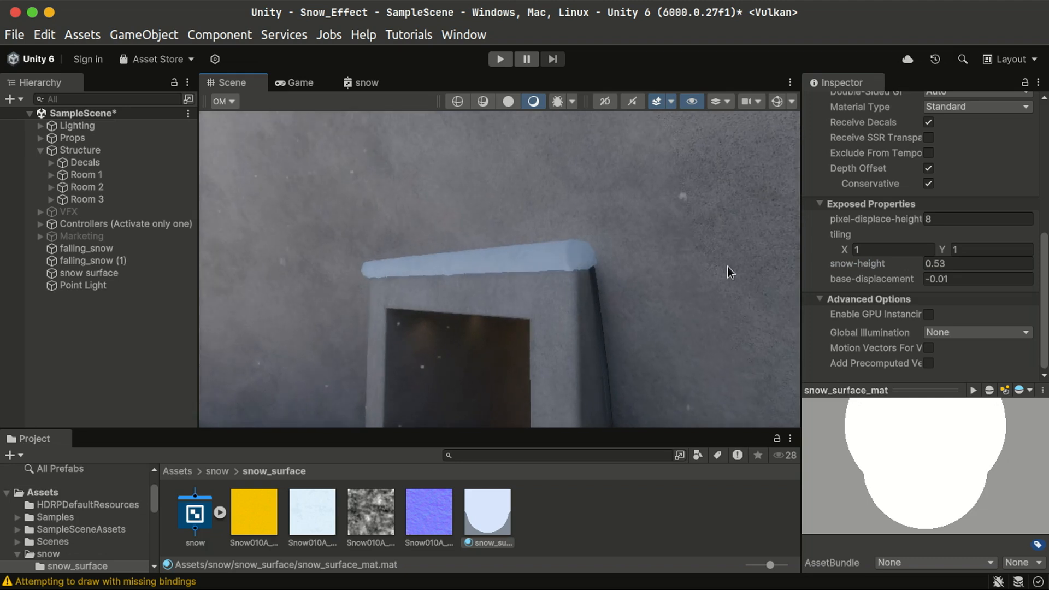
drag(872, 268, 874, 263)
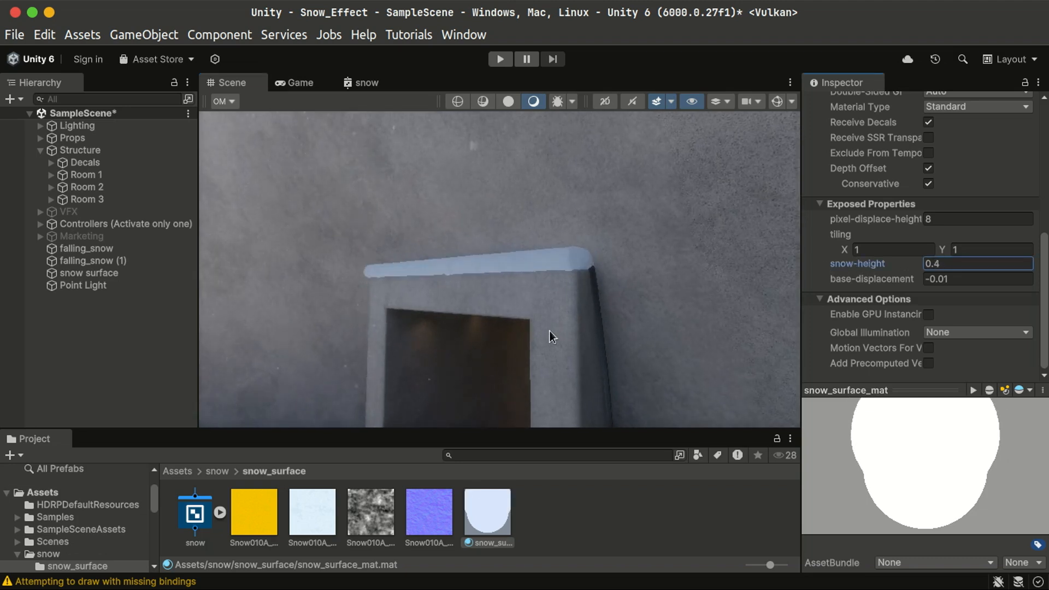
- Raise snow-height to 0.71 and examine the snow around the round platform's rim
right_drag(549, 333, 335, 387)
key(s)
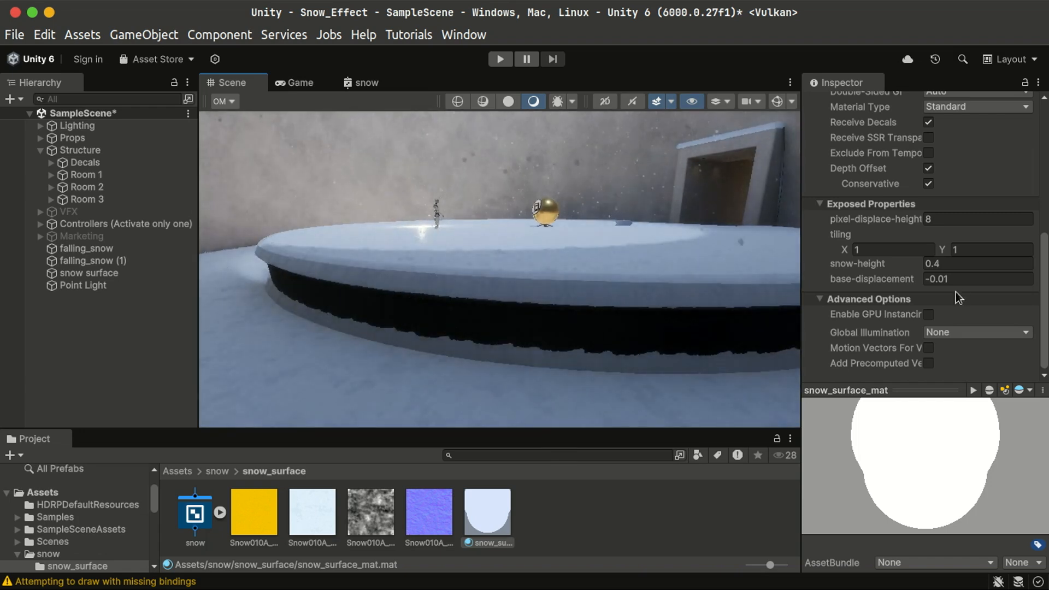
drag(912, 262, 875, 276)
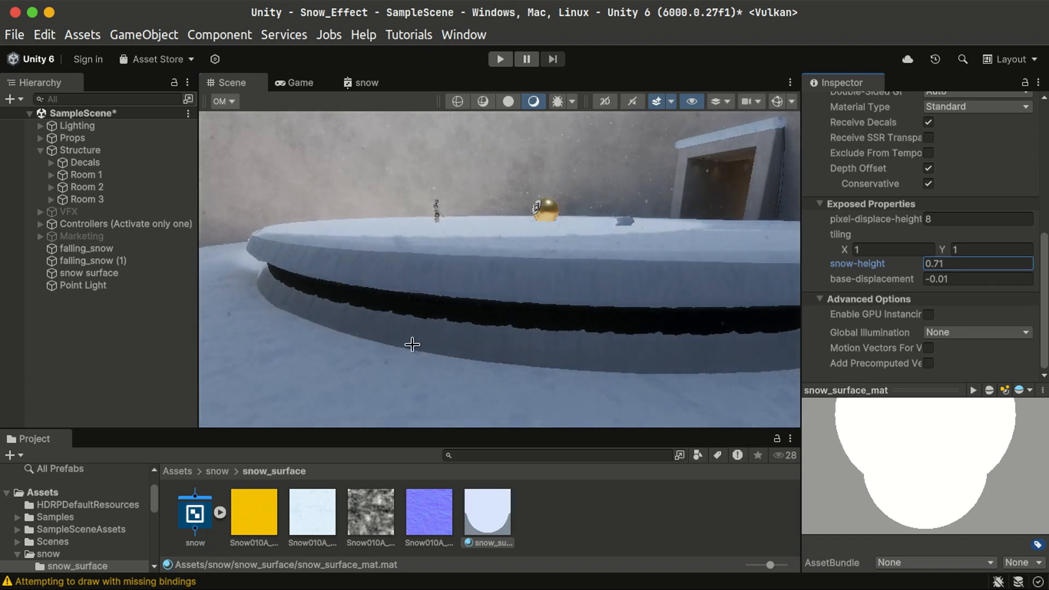
right_drag(412, 344, 424, 257)
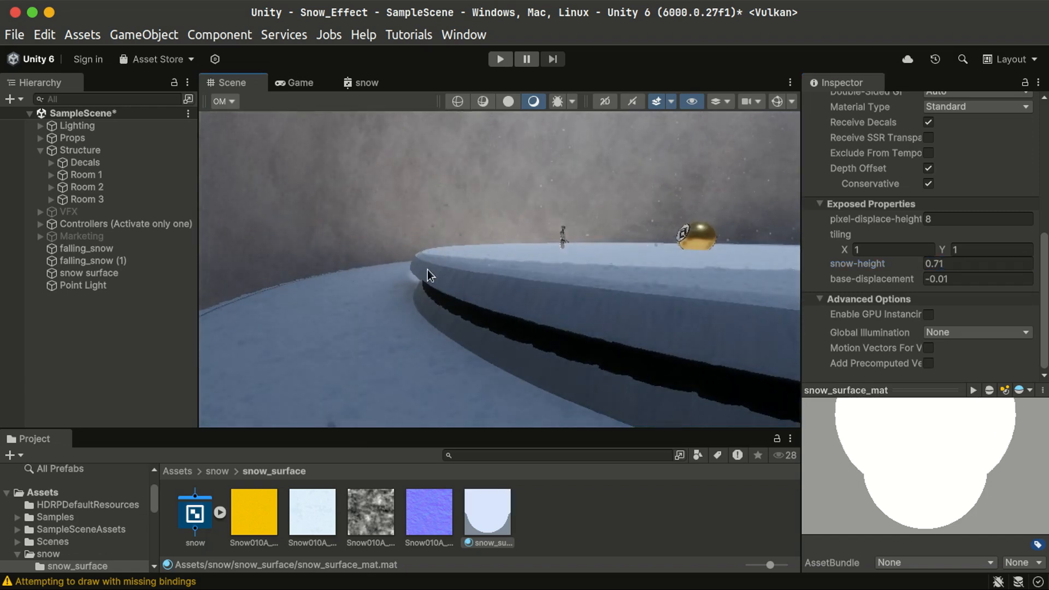
alt+drag(508, 291, 574, 262)
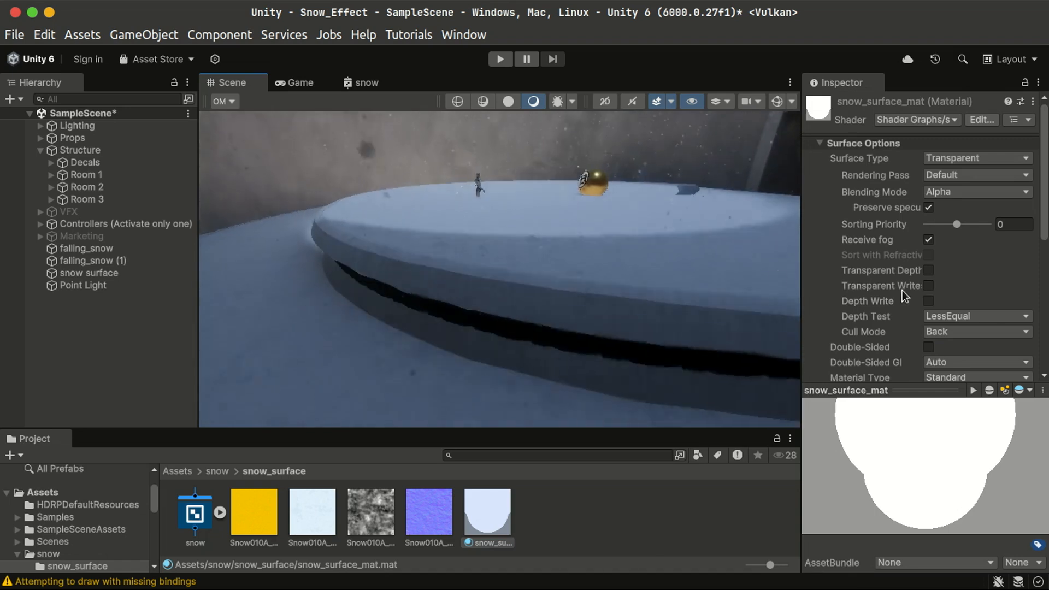
- Set snow_surface_mat's snow-height to 0.14 and change the snow-height property's mode to Slider in the snow graph
scroll(963, 294, down, 6)
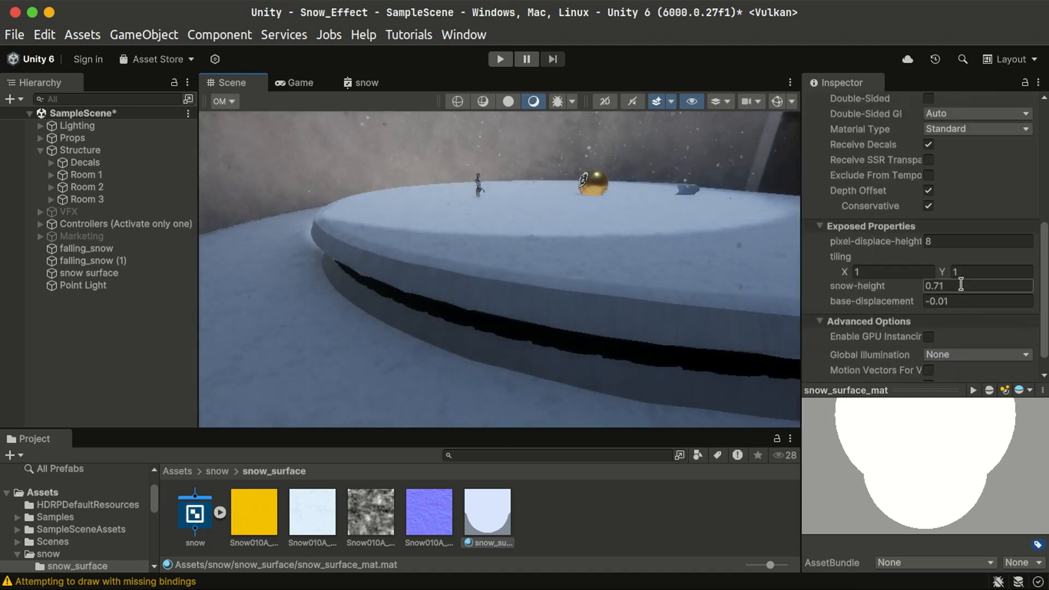
text(0)
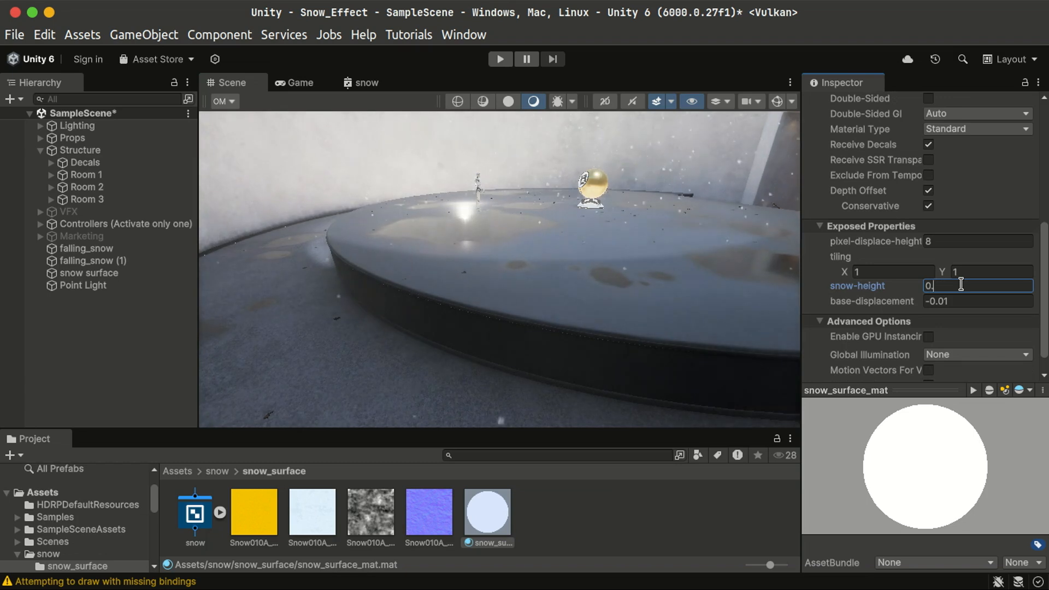
text(.1)
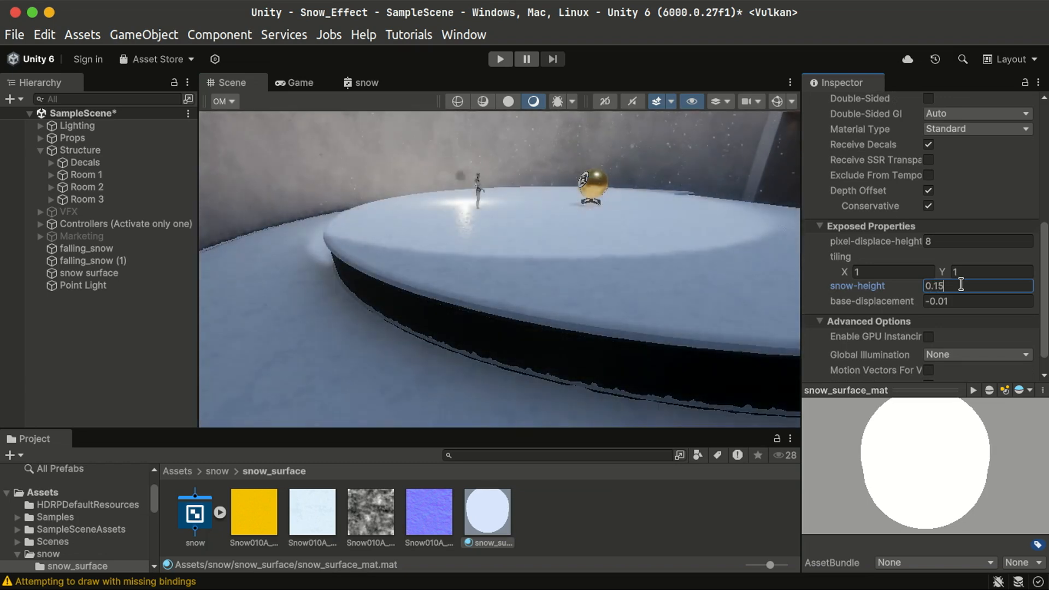
key(BackSpace)
text(2)
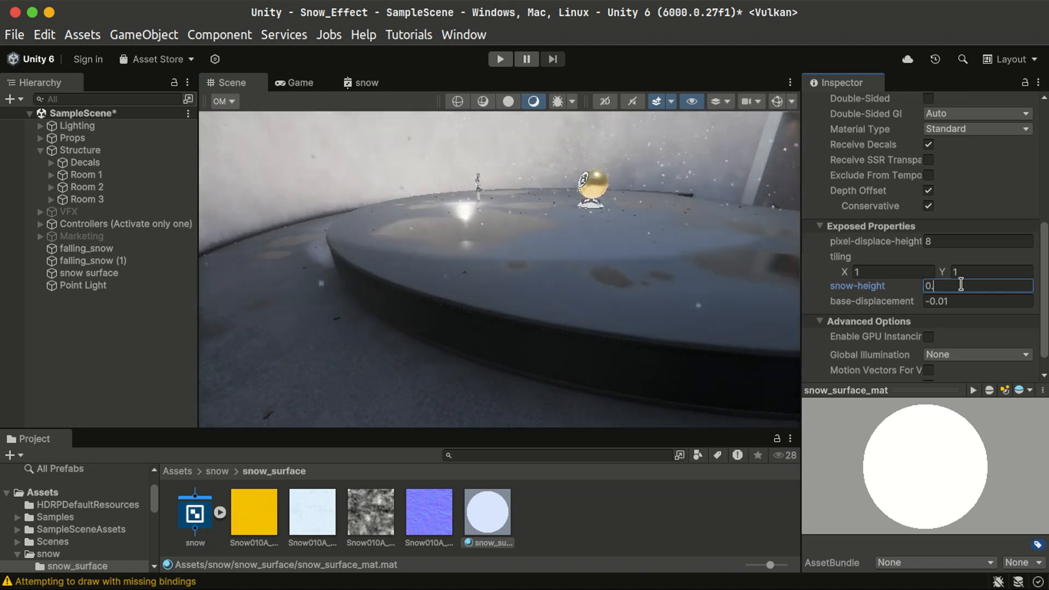
key(BackSpace)
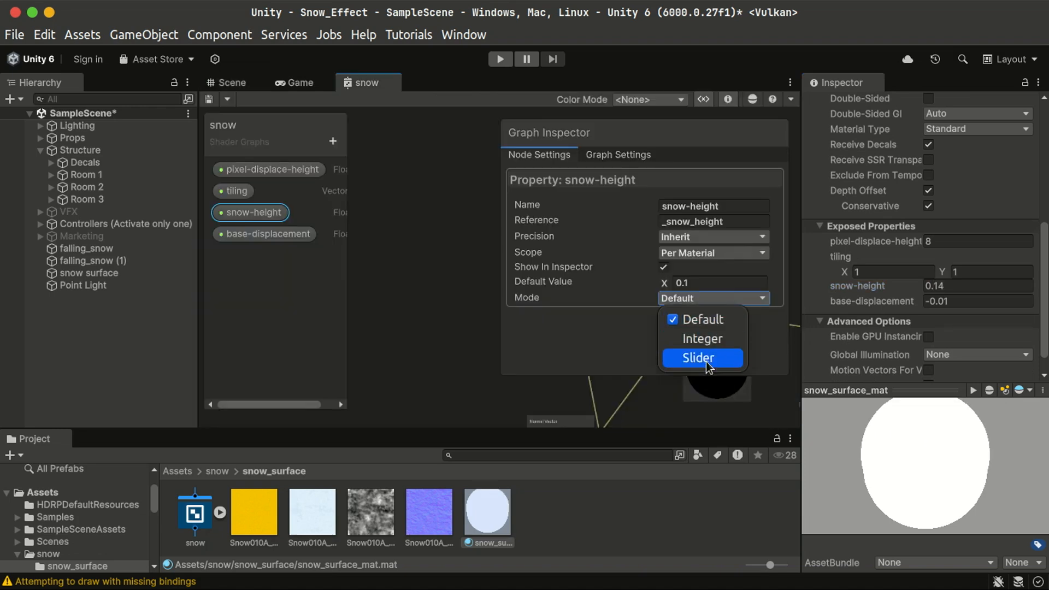
click(705, 356)
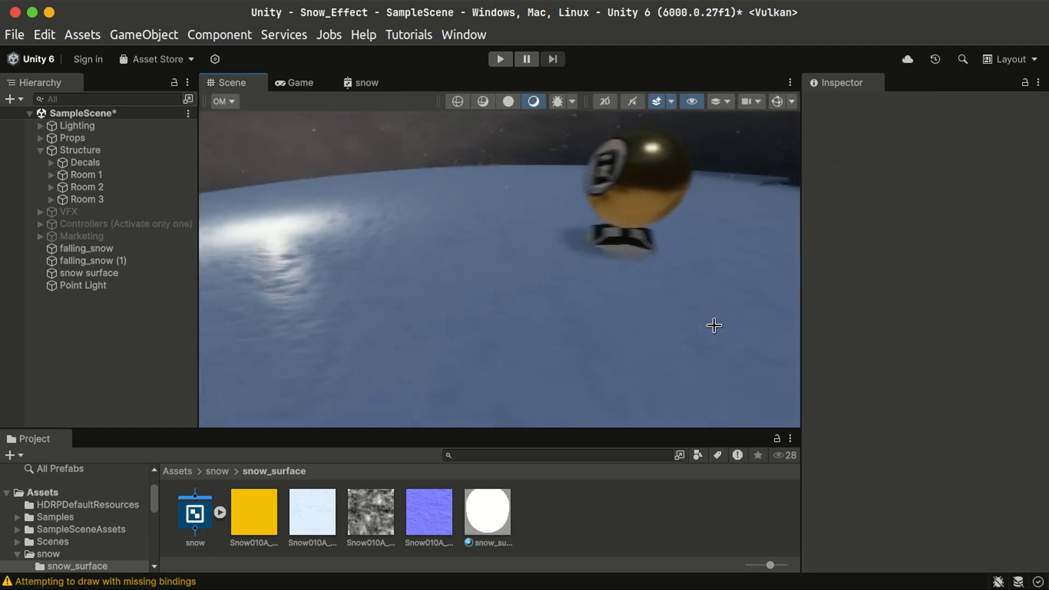
- Set snow_surface_mat's pixel-displace-height to 10.31, checking where the snow meets the base of the golden ball
scroll(714, 323, up, 5)
scroll(546, 296, up, 5)
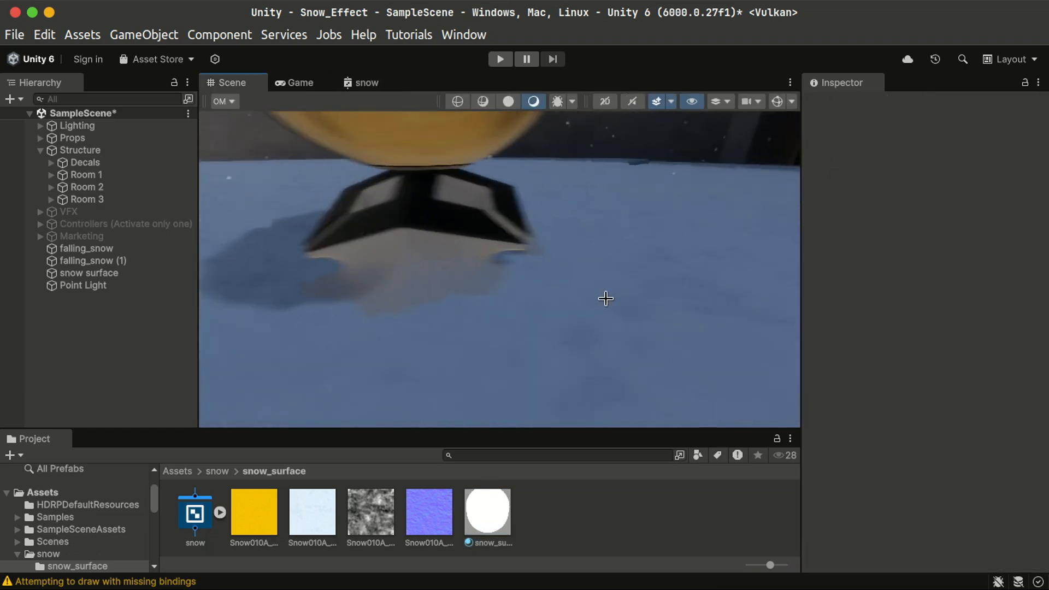
key(a)
right_drag(558, 314, 581, 272)
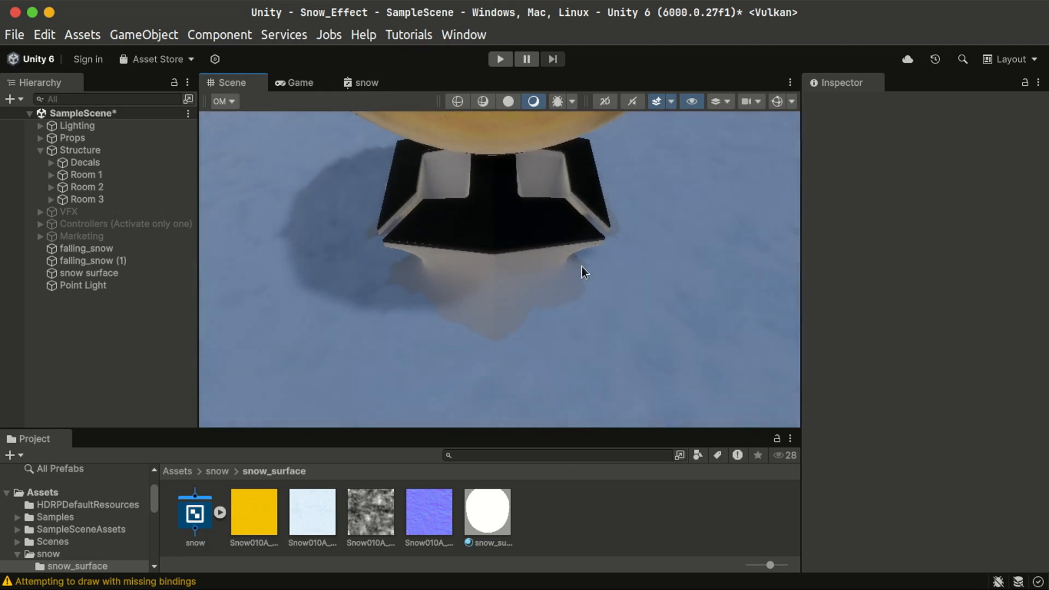
click(506, 513)
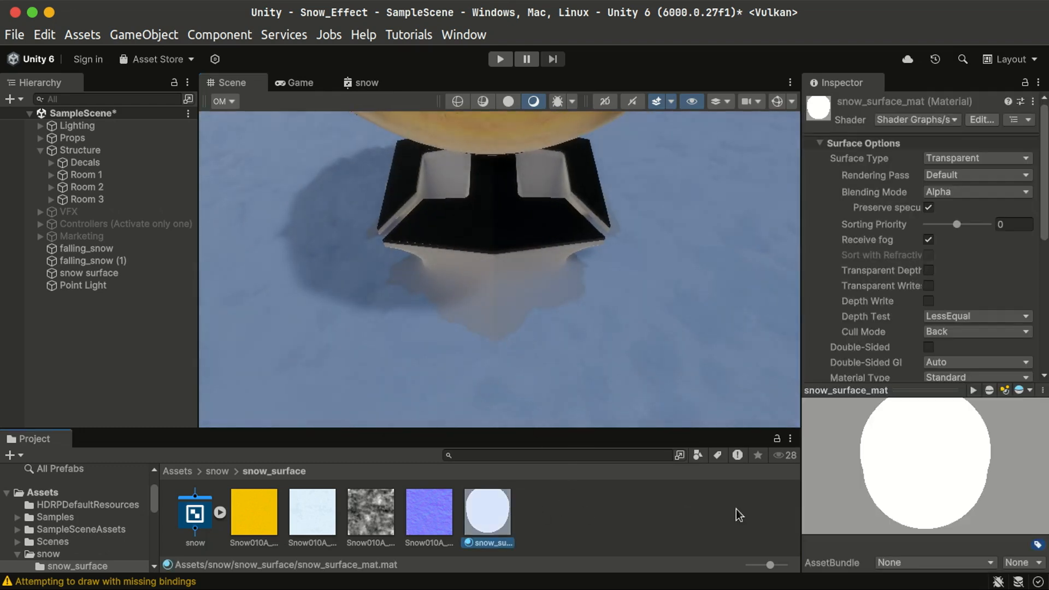
scroll(890, 306, down, 5)
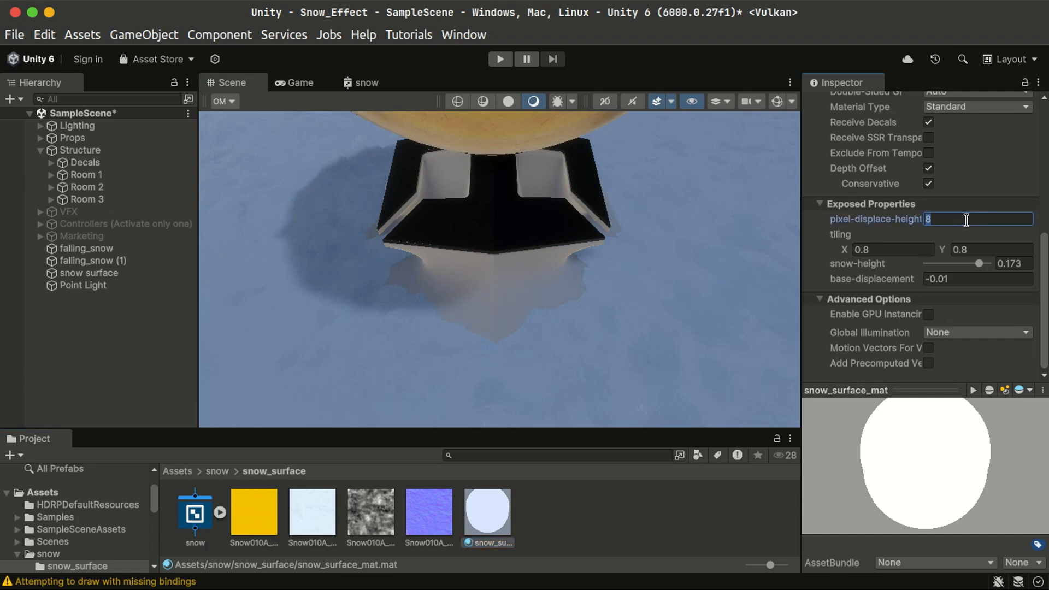
text(0.31)
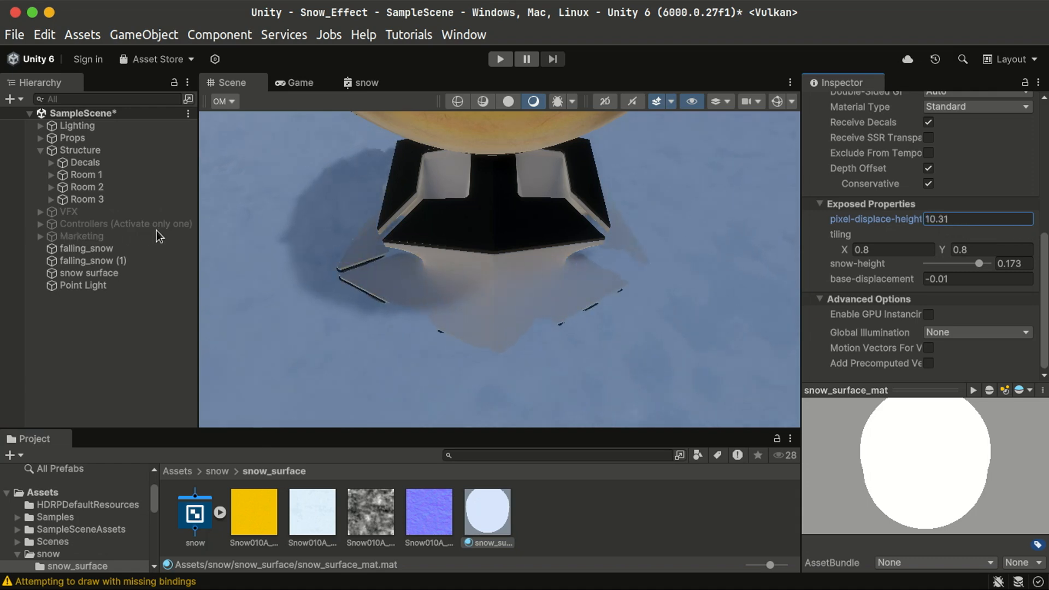
- Import sparkle-mask.png into the snow_surface folder and inspect the texture in an enlarged preview
drag(103, 231, 117, 234)
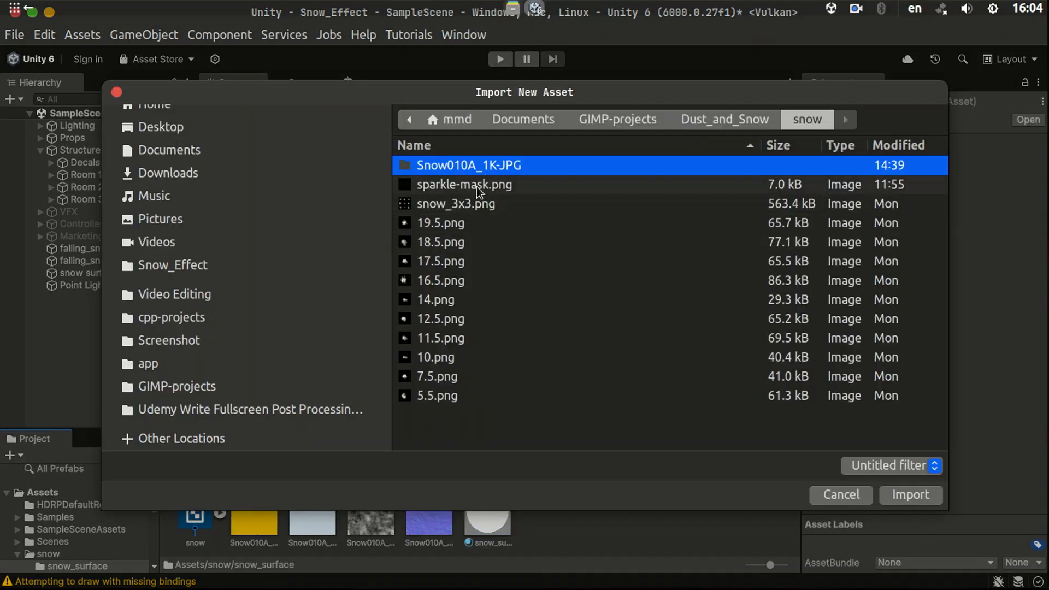
click(476, 186)
key(Return)
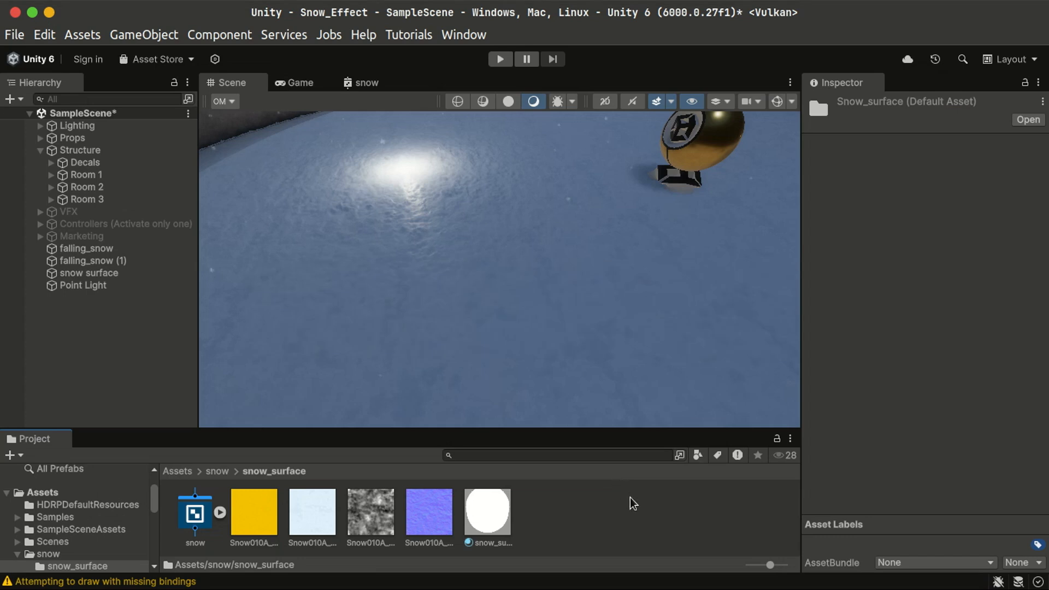
click(635, 526)
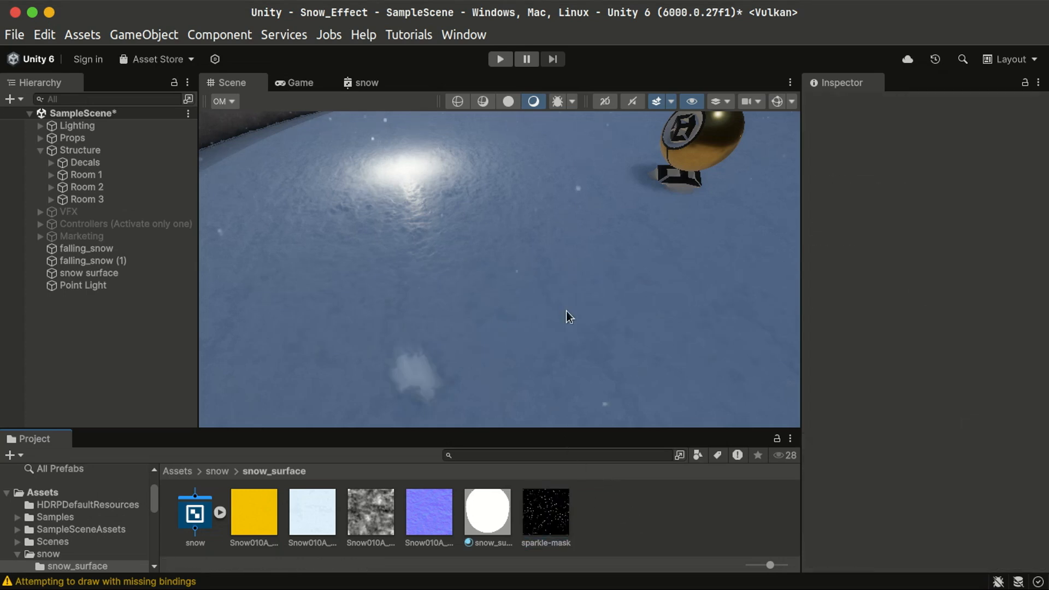
scroll(496, 260, down, 5)
alt+drag(454, 243, 487, 240)
click(549, 514)
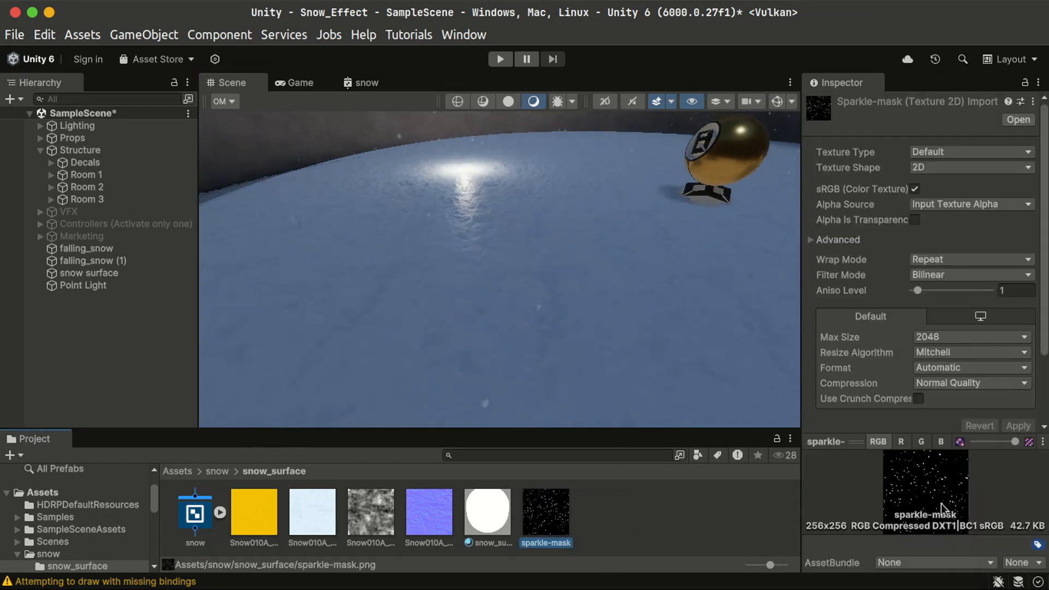
right_click(1033, 441)
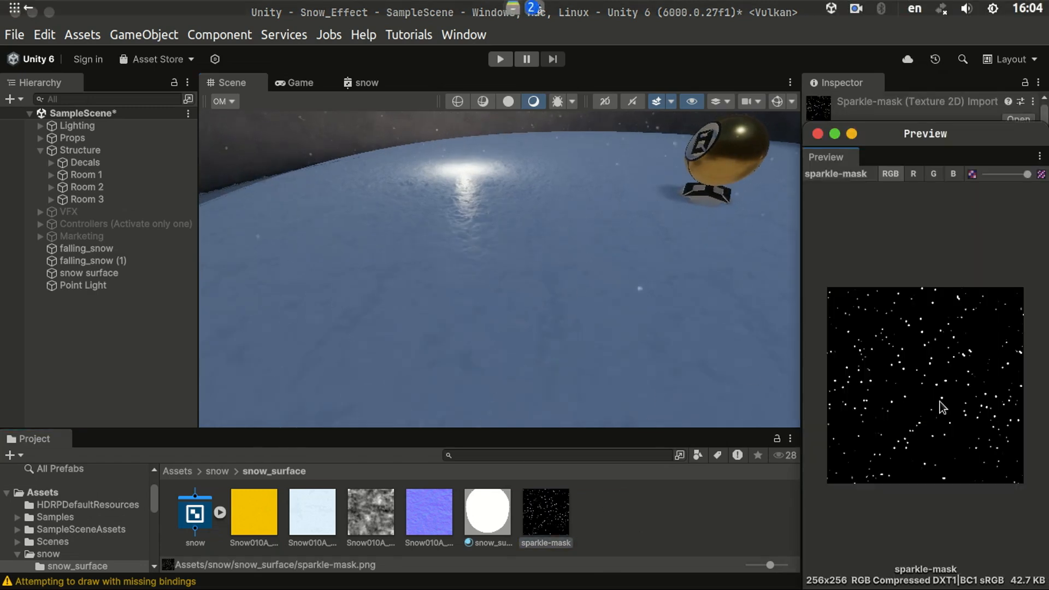
click(818, 134)
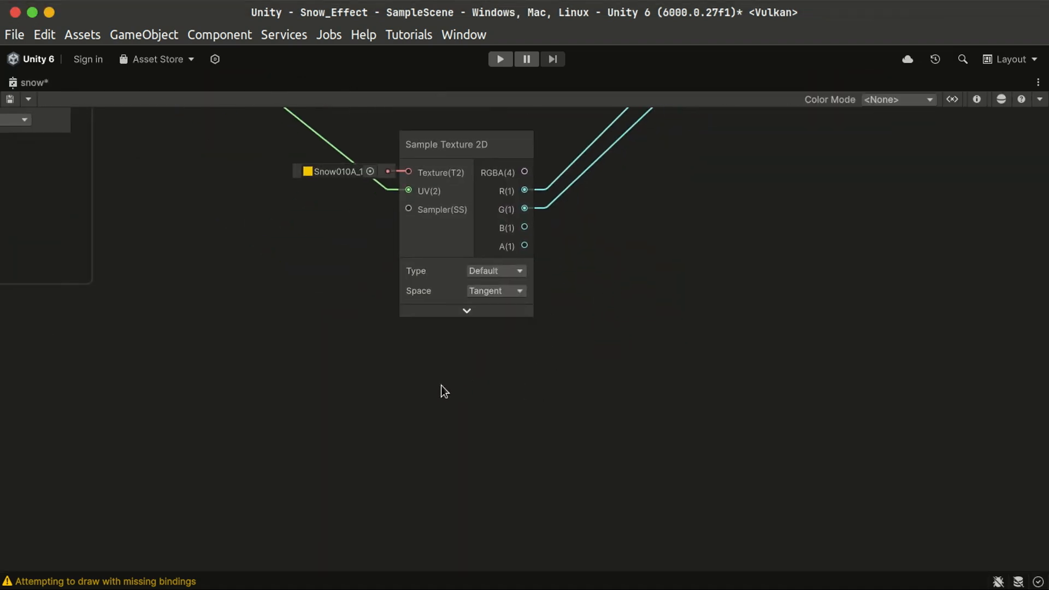
- Add a Sample Texture 2D node below the existing samplers in the snow graph and assign it the sparkle-mask texture
key(space)
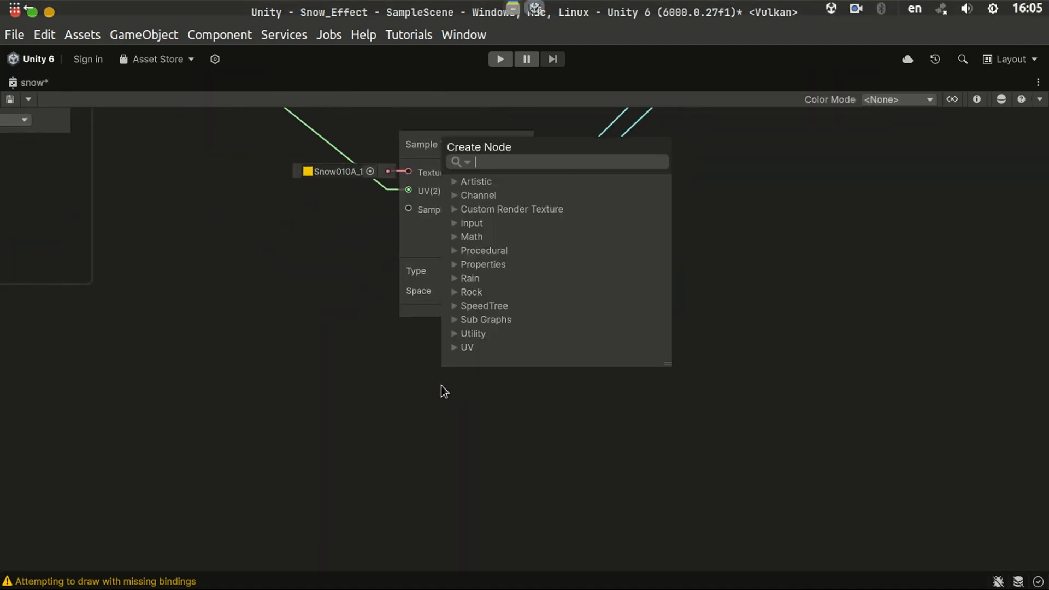
text(sample tex)
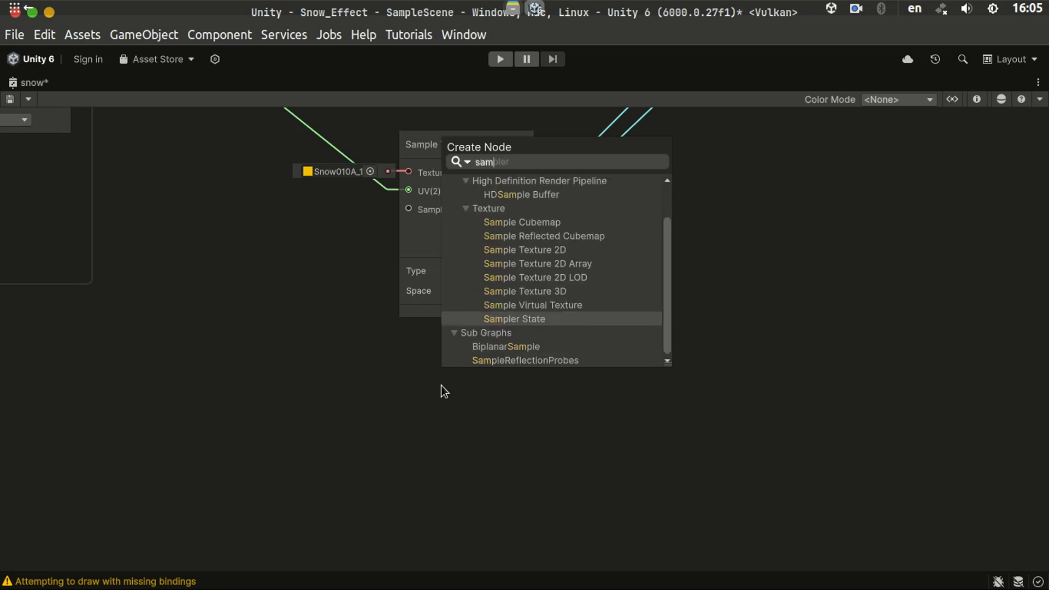
key(Return)
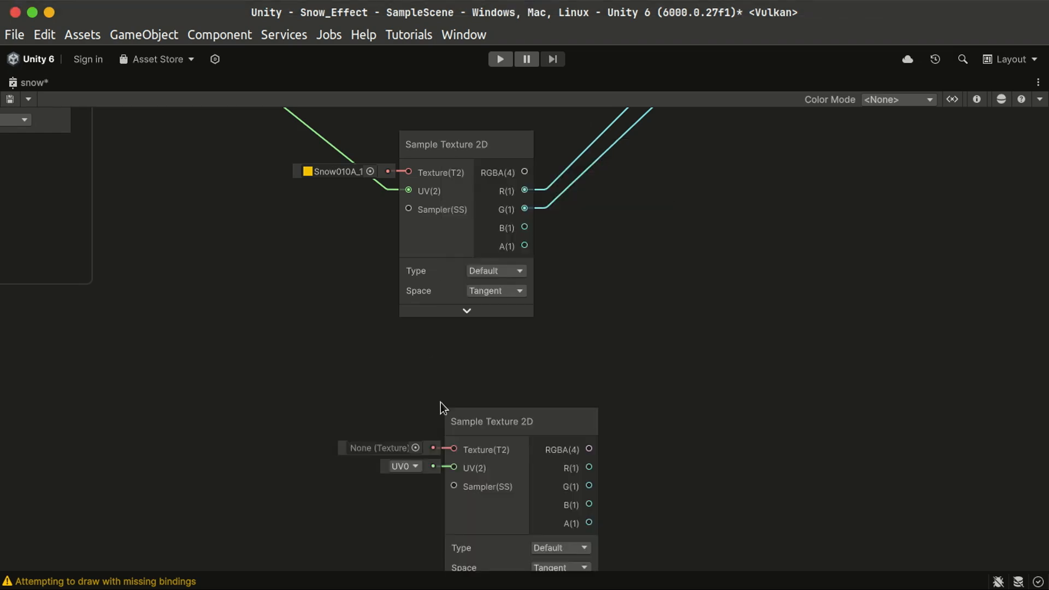
click(415, 448)
text(spark)
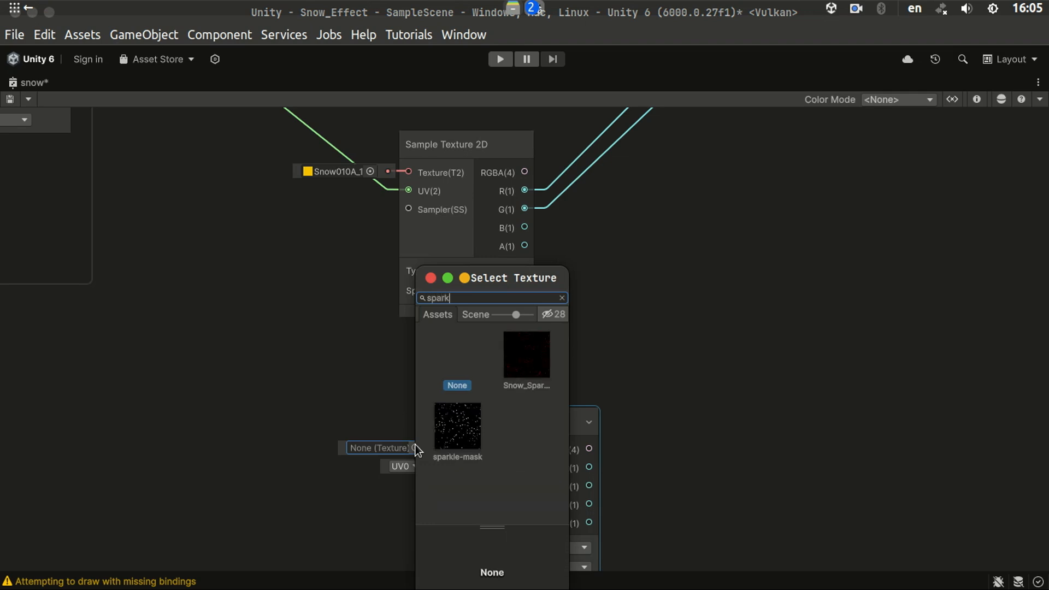
key(Down)
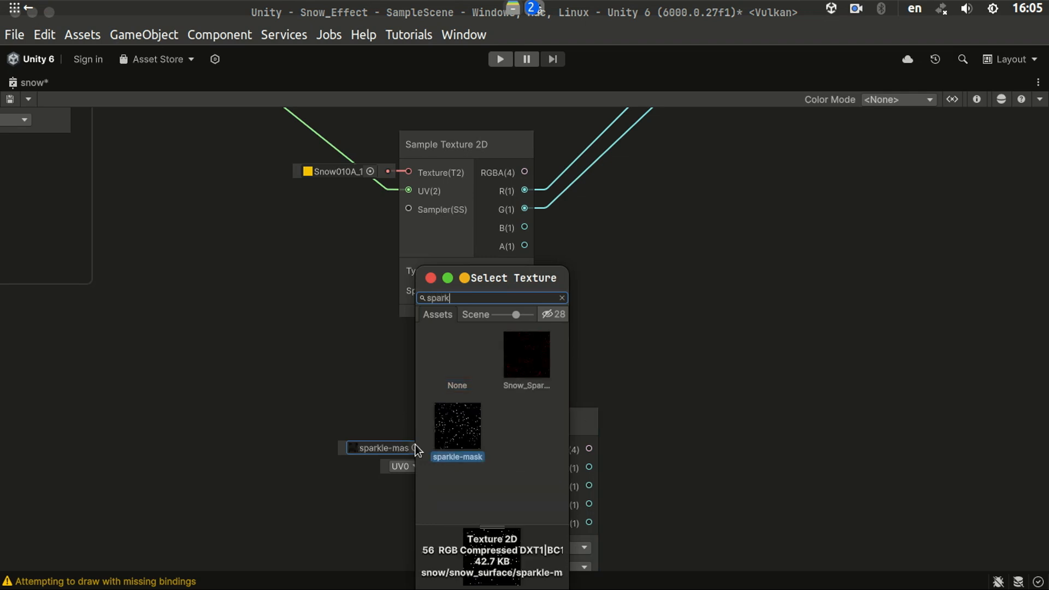
key(Return)
drag(522, 422, 474, 358)
- Connect the Parallax Occlusion Mapping node's ParallaxUVs output to the UV input of the sparkle-mask sampler
middle_drag(348, 356, 546, 347)
scroll(492, 450, down, 5)
scroll(421, 262, up, 6)
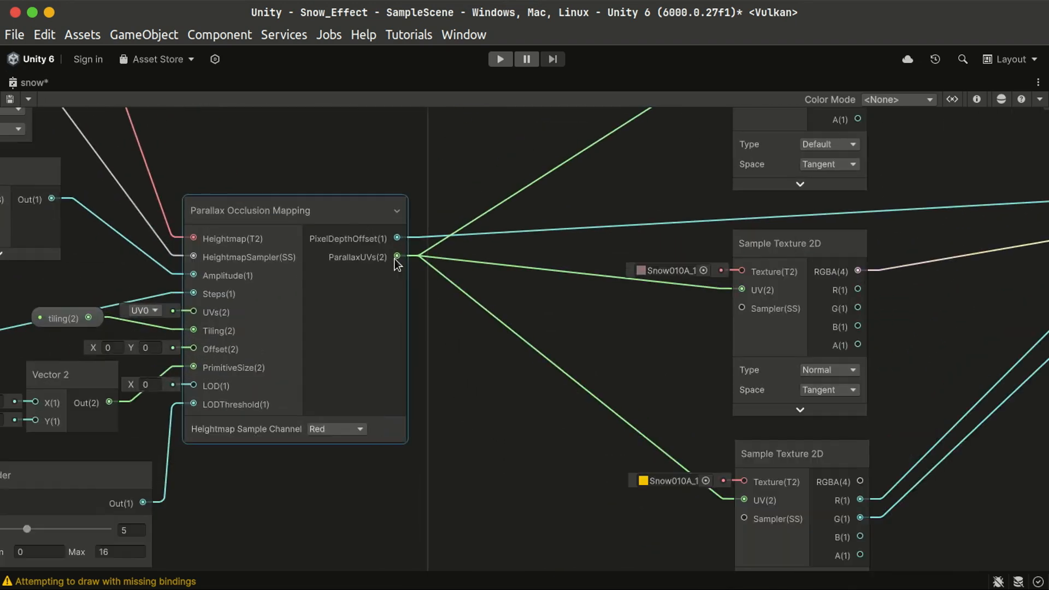
drag(460, 402, 743, 480)
- Create an Add node with input A fed by the G output of the yellow Snow010A texture sampler
middle_drag(607, 511, 237, 343)
middle_drag(492, 123, 368, 383)
scroll(546, 188, up, 3)
middle_drag(611, 233, 559, 336)
scroll(584, 249, down, 5)
scroll(585, 249, left, 3)
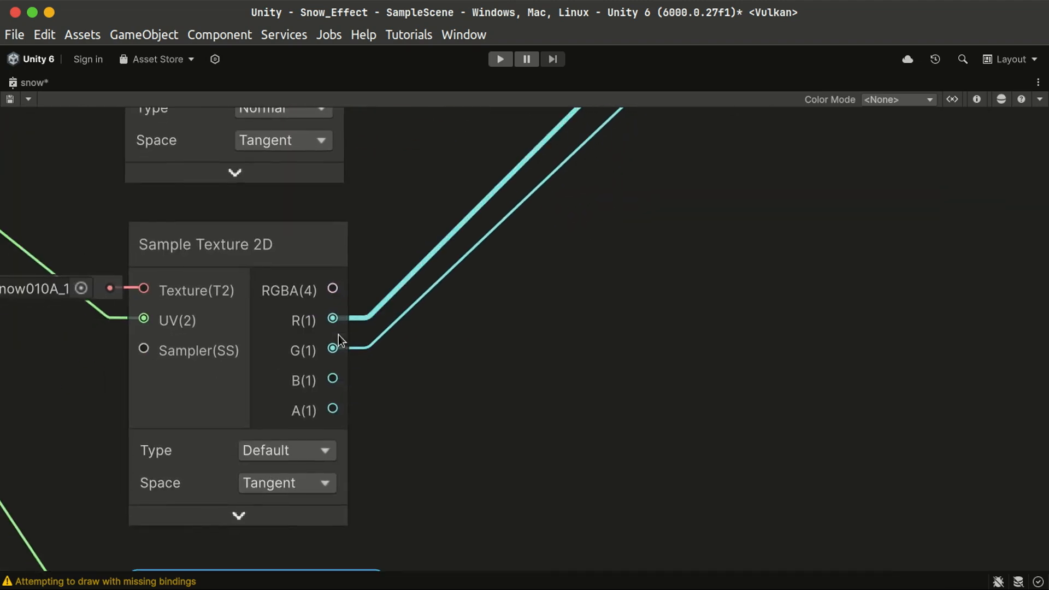
drag(337, 349, 479, 416)
text(add)
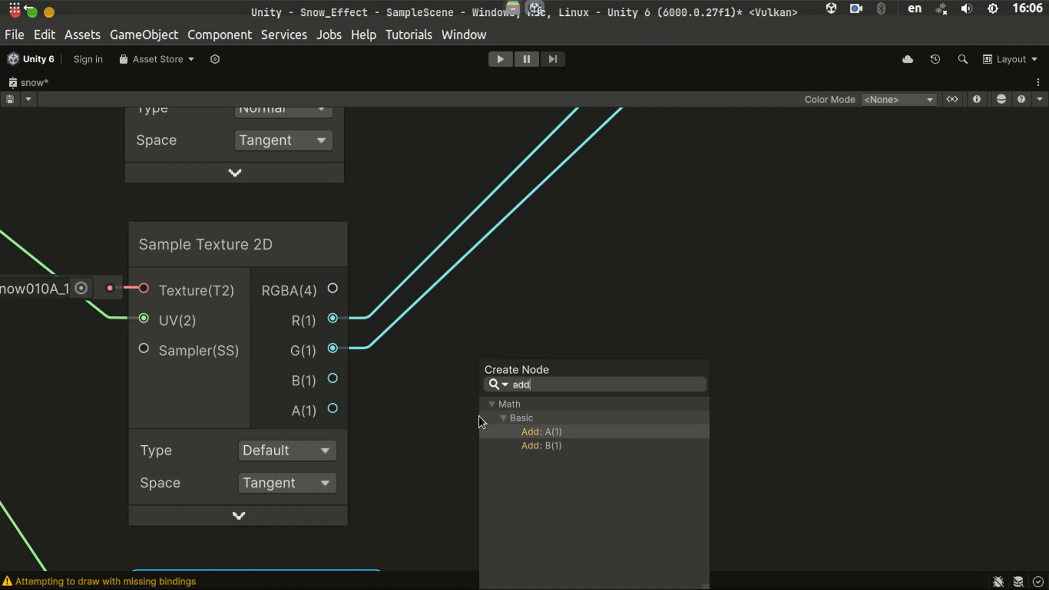
key(Return)
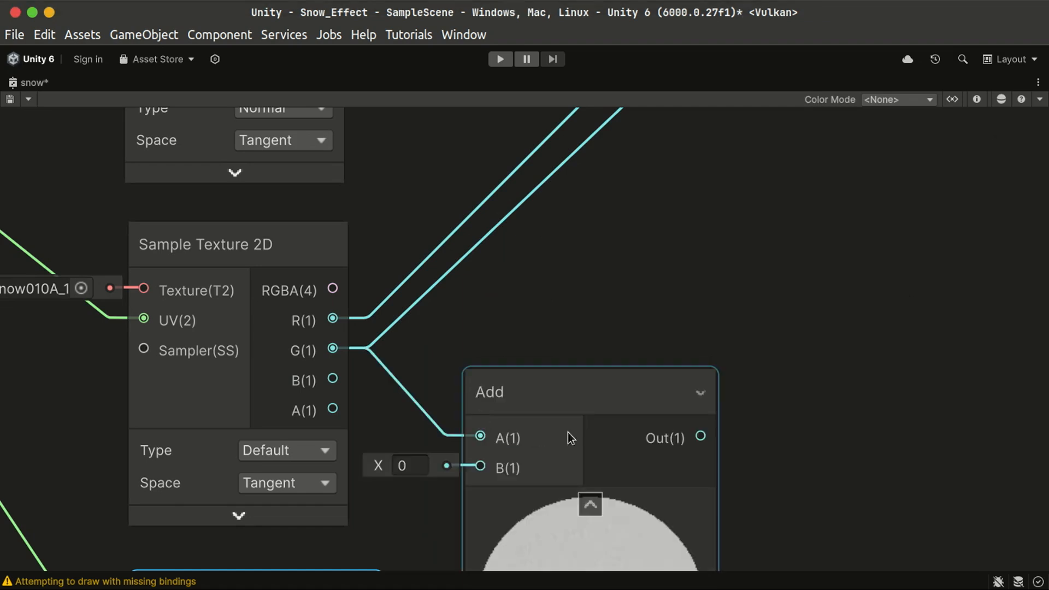
drag(640, 385, 711, 335)
- Create a Multiply node from the sparkle-mask sampler's R output and set its B value to 20
scroll(503, 487, down, 10)
scroll(503, 487, left, 4)
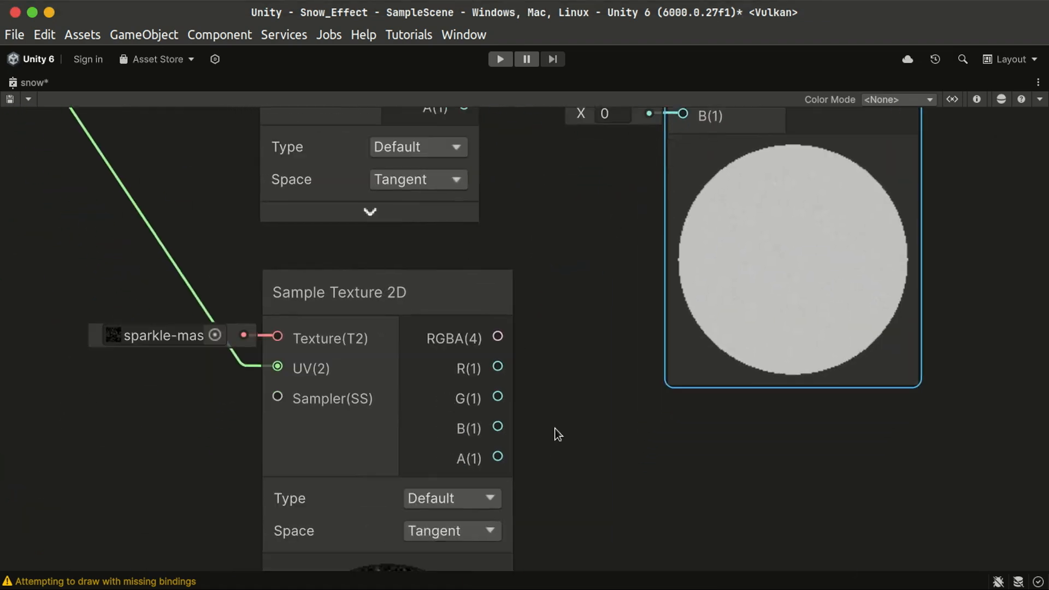
drag(410, 294, 192, 346)
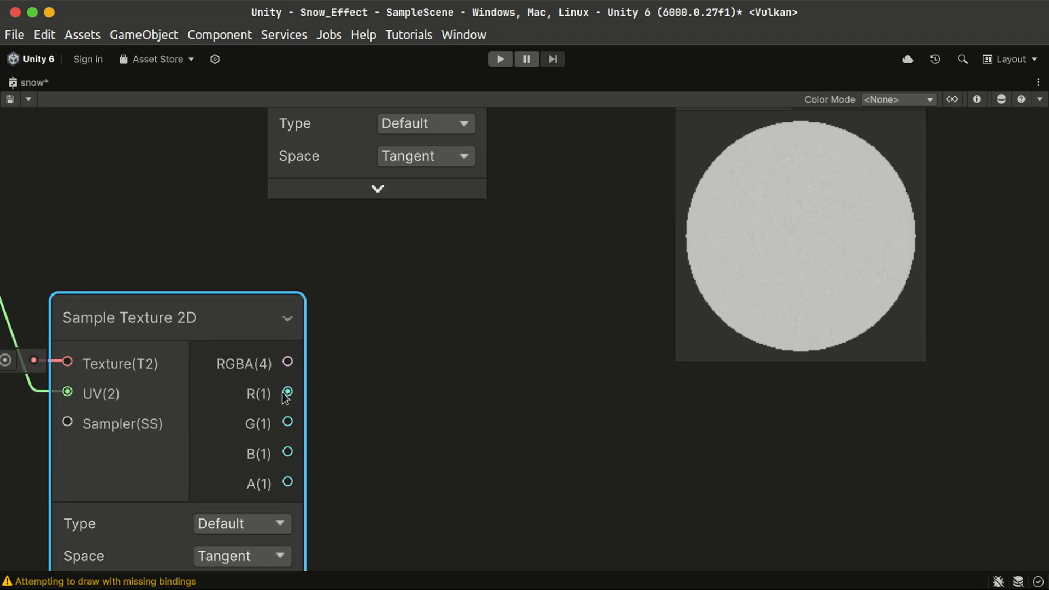
drag(287, 392, 445, 422)
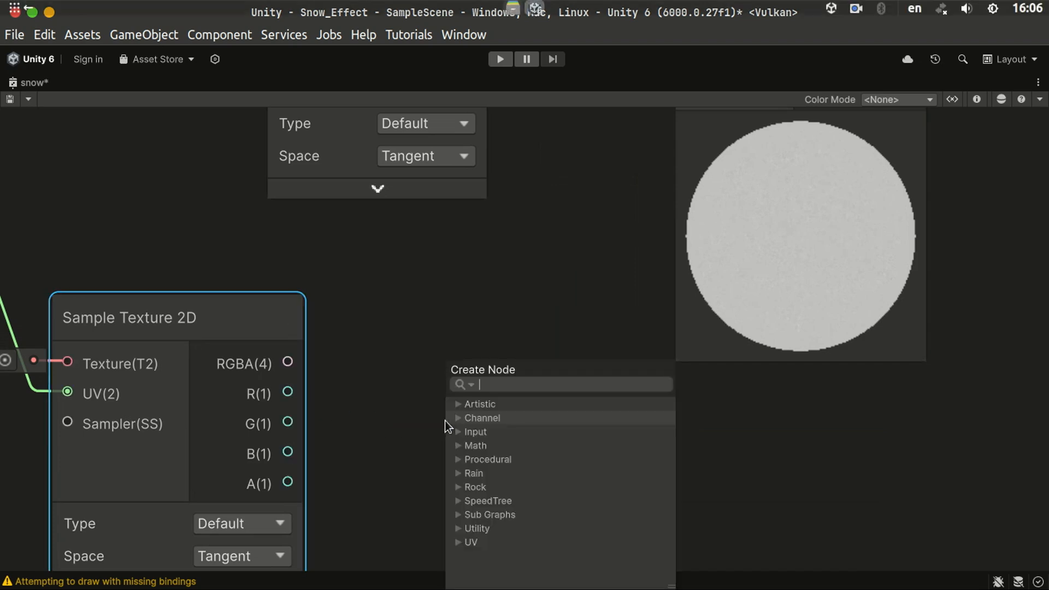
text(mul)
key(Return)
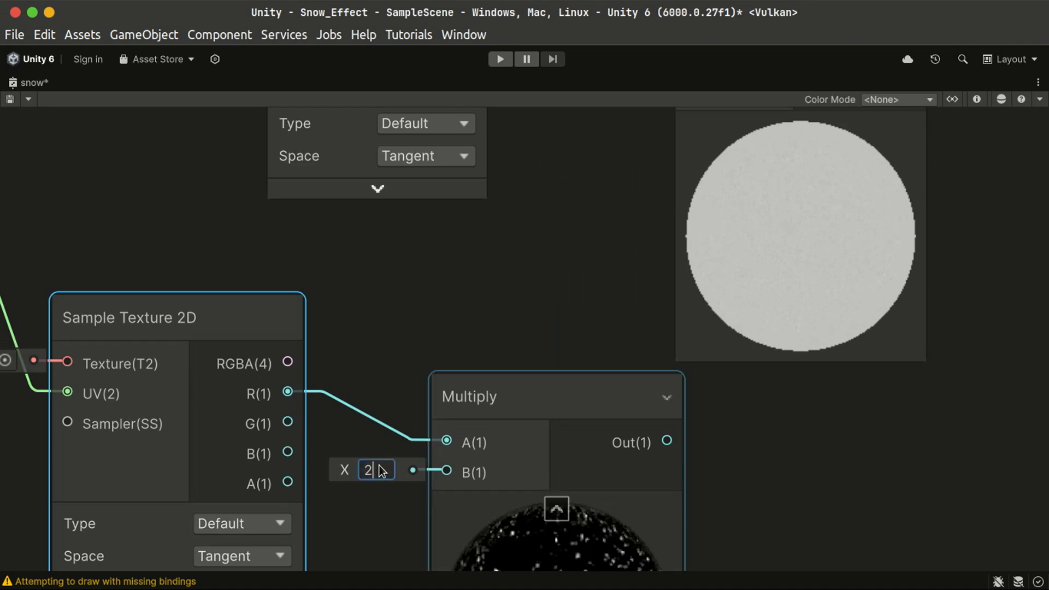
text(0)
- Connect the Multiply output to the Add node's B input and the Add output to the Smoothness input
drag(619, 424, 689, 273)
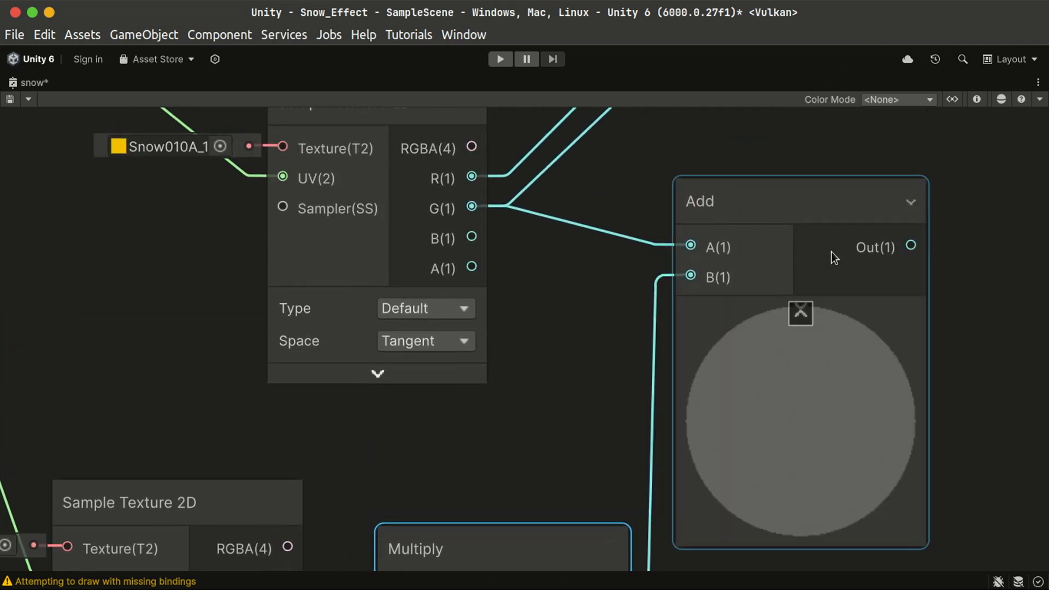
middle_drag(697, 254, 466, 437)
drag(466, 437, 503, 382)
drag(562, 419, 582, 250)
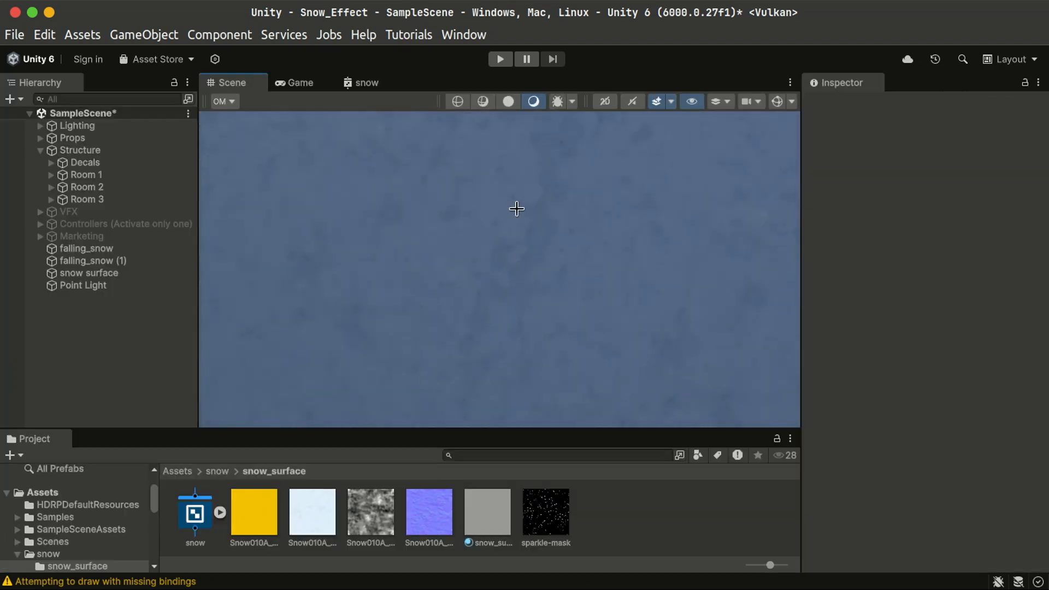
- Examine how the sparkle mask appears on the snow surface in the scene from several distances and viewing angles
scroll(516, 208, down, 10)
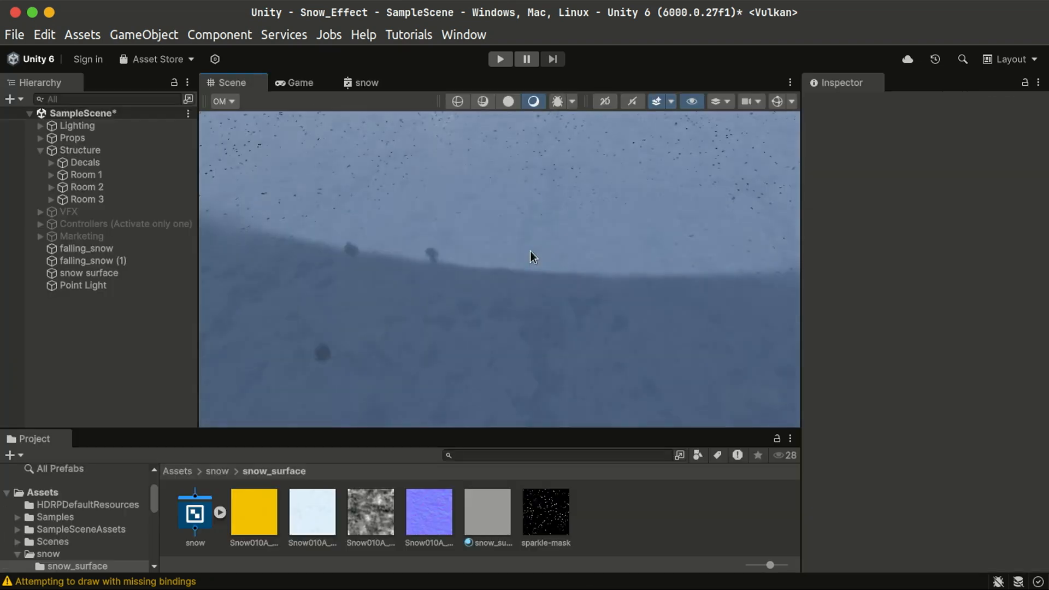
scroll(512, 261, up, 10)
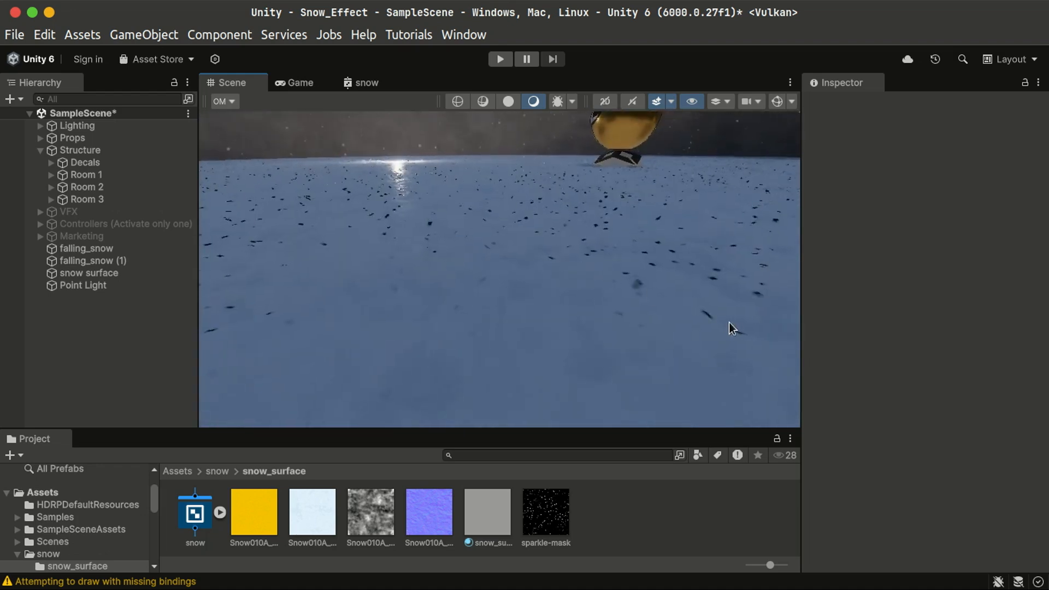
right_drag(732, 327, 556, 362)
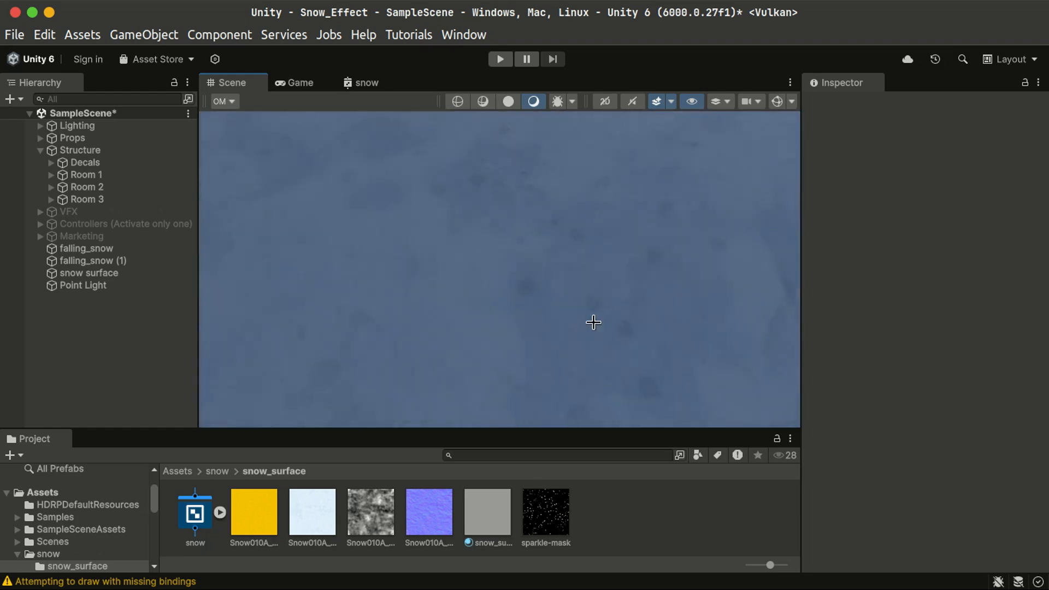
right_drag(593, 323, 555, 195)
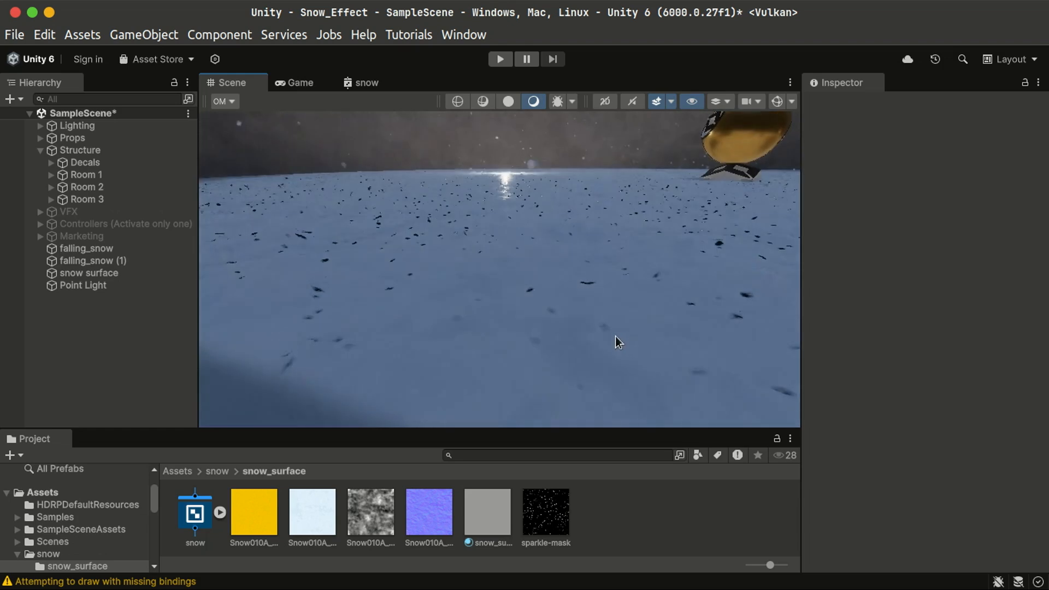
right_drag(616, 342, 362, 330)
right_drag(415, 304, 447, 328)
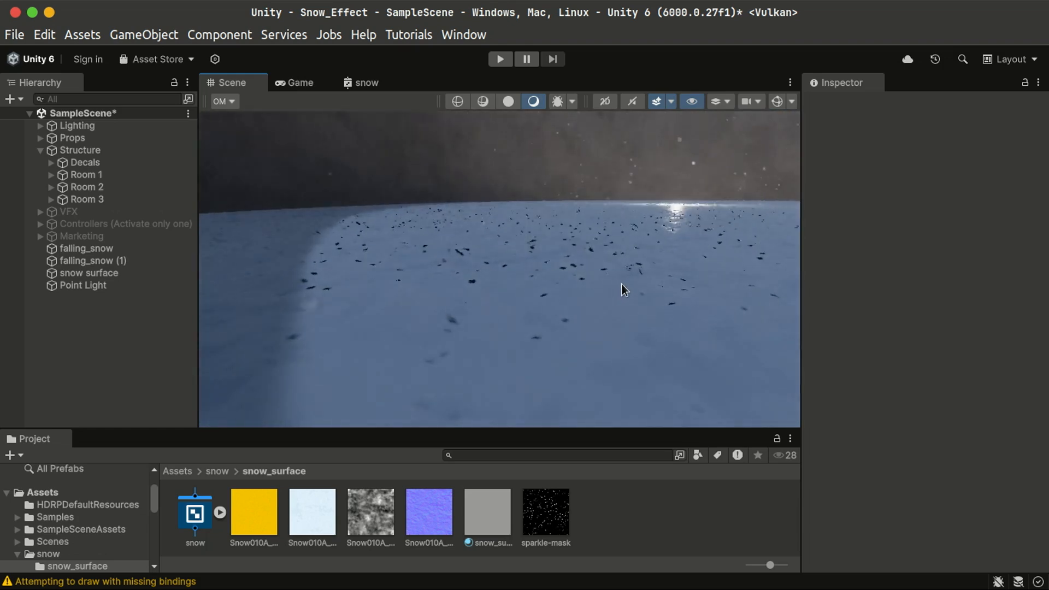
right_drag(624, 289, 482, 425)
right_drag(495, 334, 285, 268)
key(s)
right_drag(561, 288, 593, 265)
key(w)
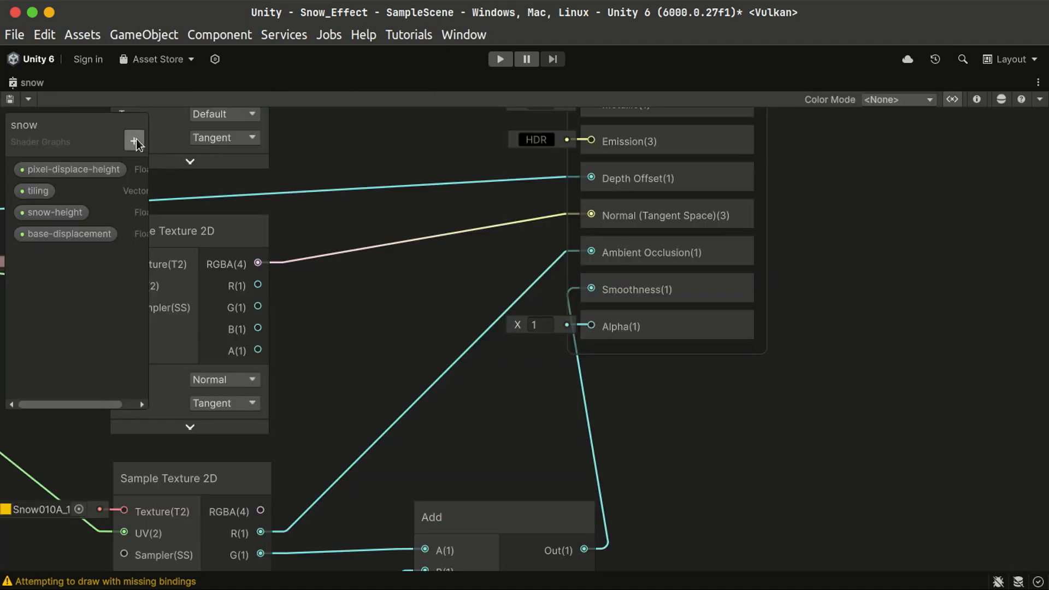
- Add a Float property named sparkle-mask-size to the snow graph
click(134, 140)
click(164, 174)
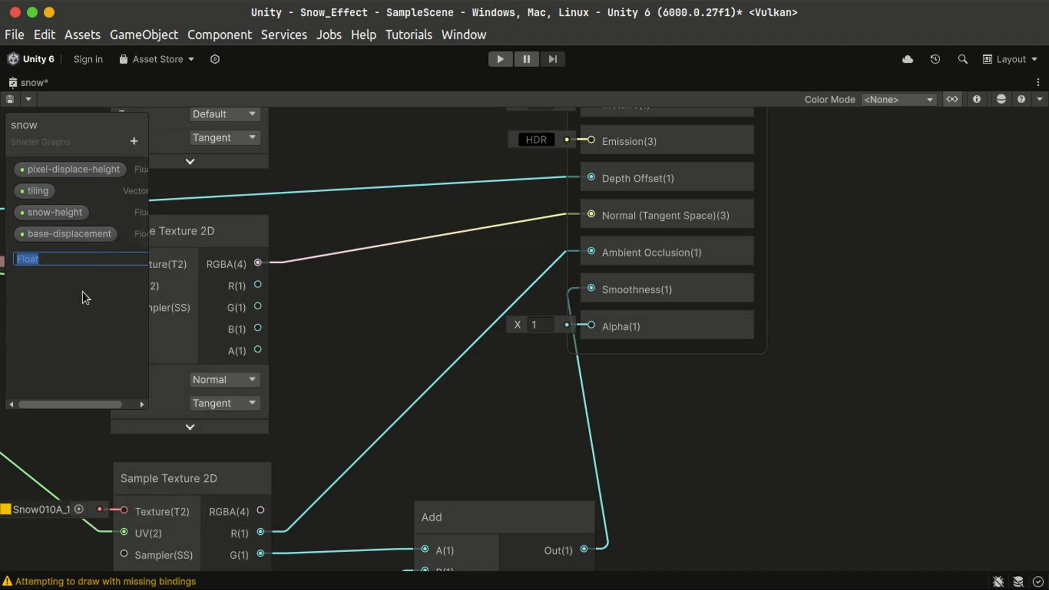
text(sparkle-mask-size)
key(Return)
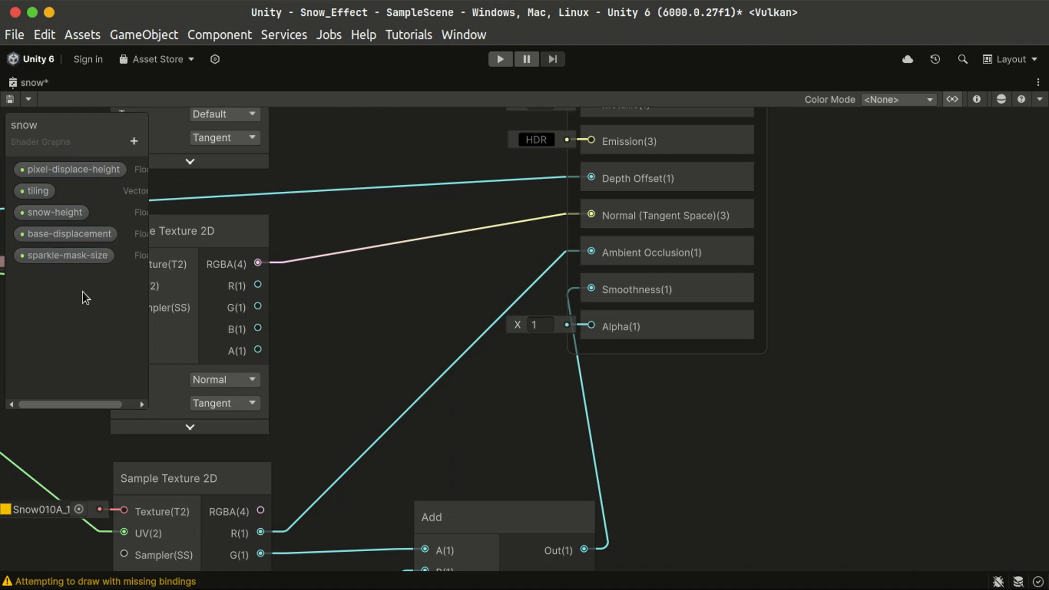
- Create a Tiling And Offset node with its UV input fed by ParallaxUVs and place it beside the sparkle-mask sampler
middle_drag(342, 512, 674, 249)
scroll(407, 384, down, 3)
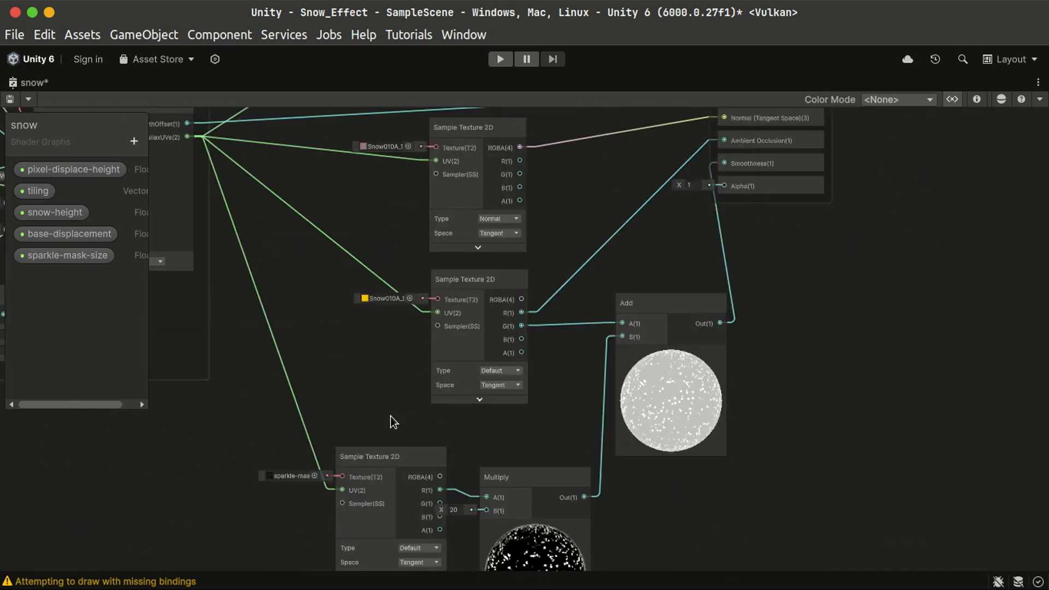
middle_drag(380, 457, 742, 397)
middle_drag(565, 112, 548, 231)
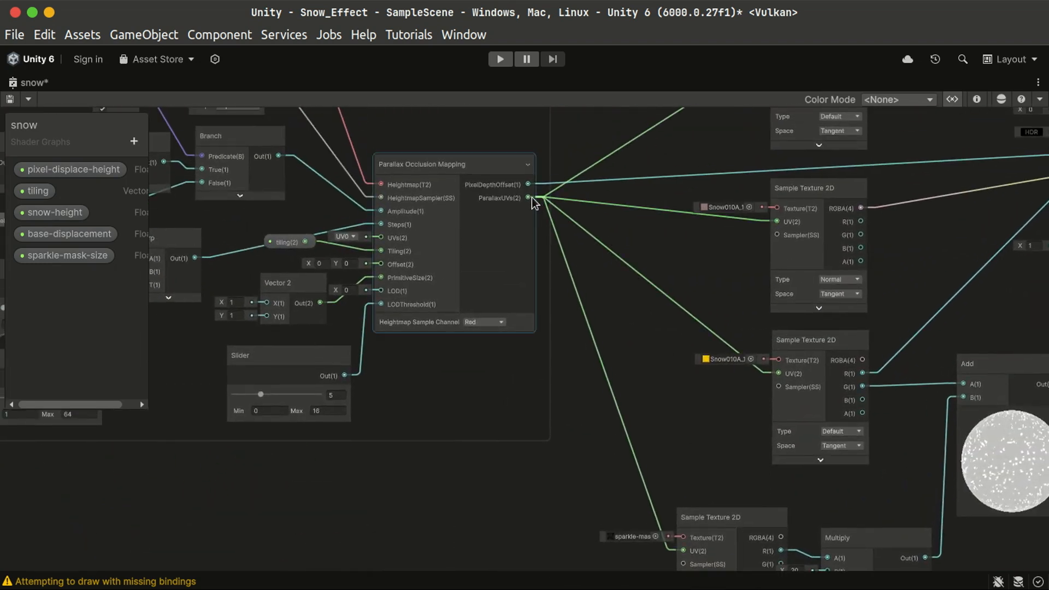
drag(529, 197, 569, 461)
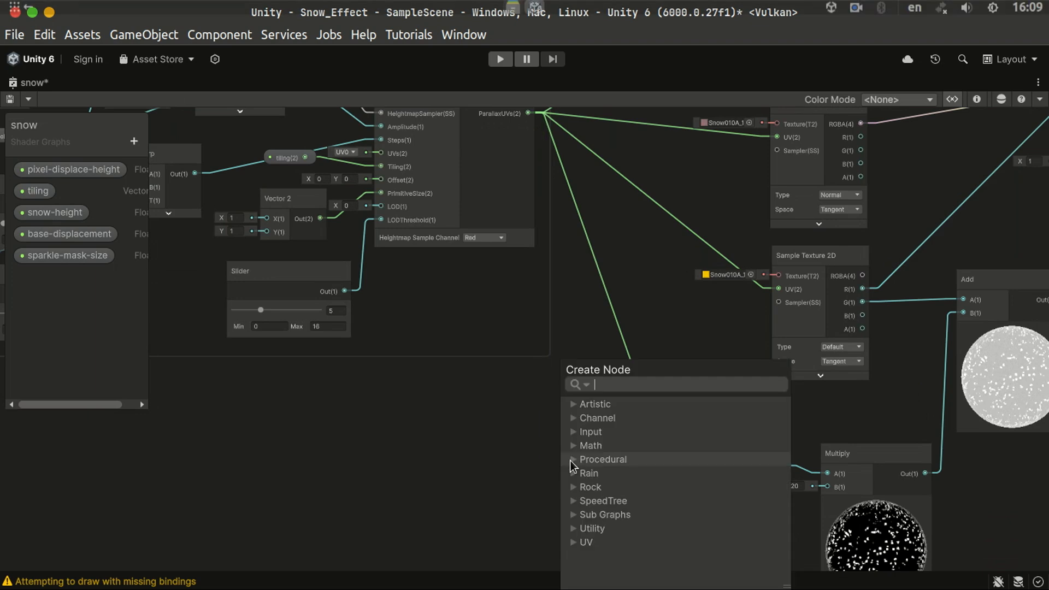
text(tiling)
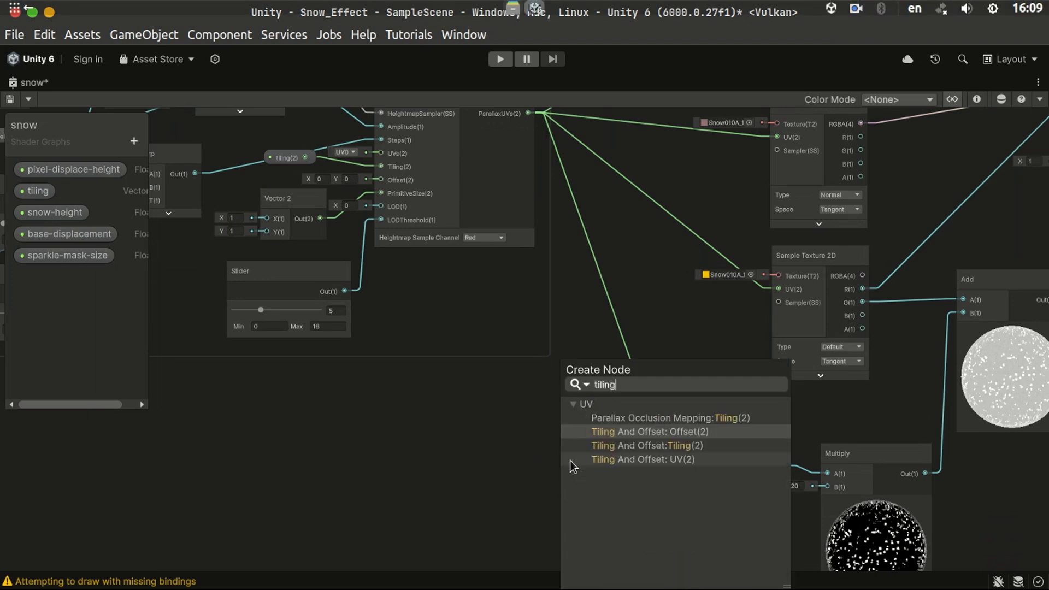
key(Down)
key(Down)
key(Return)
scroll(590, 475, up, 4)
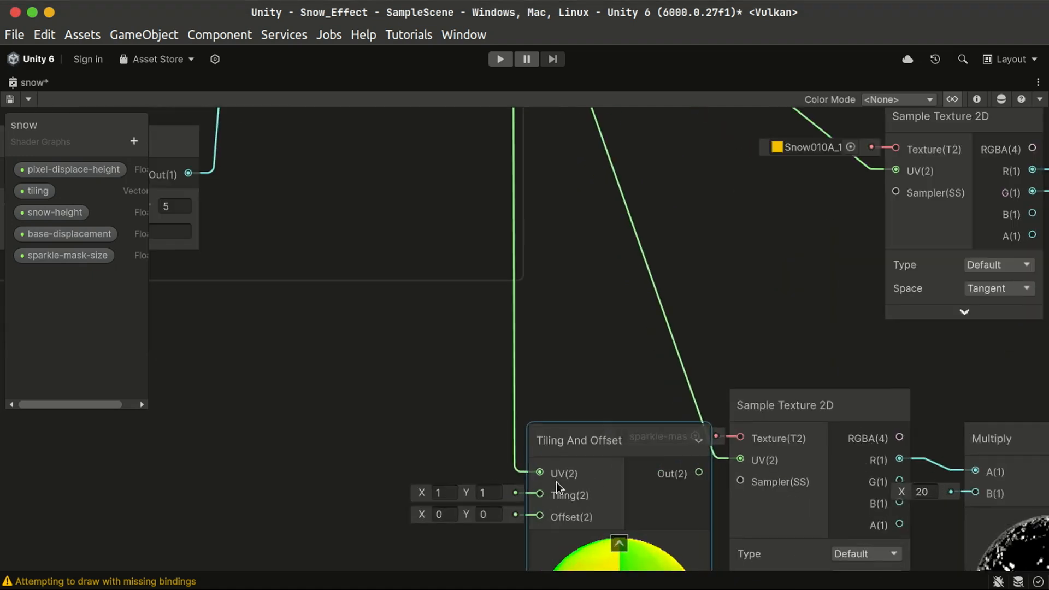
drag(583, 437, 570, 372)
middle_drag(484, 367, 522, 274)
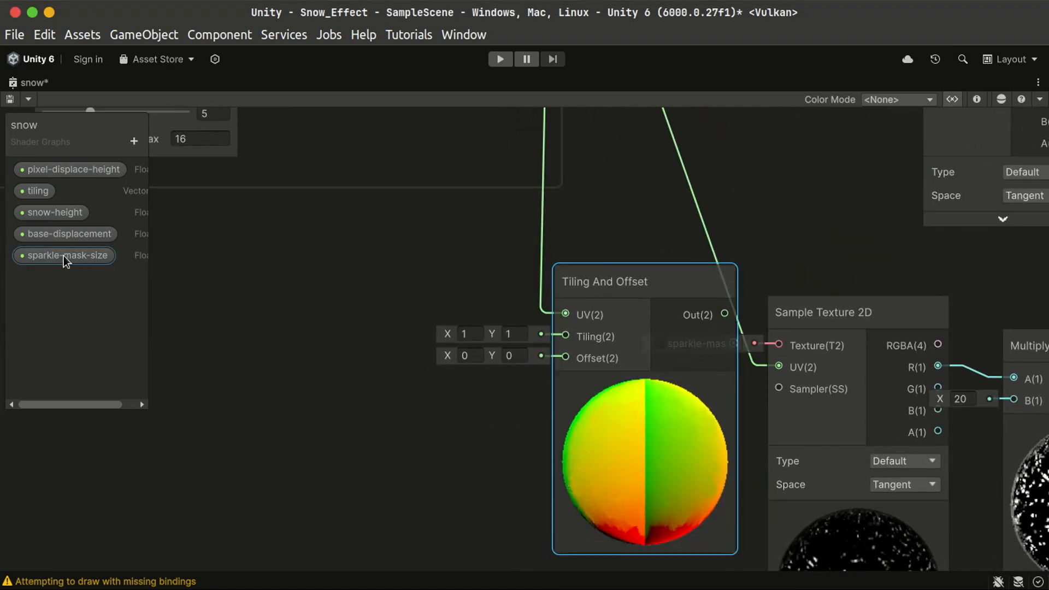
- Connect the sparkle-mask-size property to the Tiling input and the Tiling And Offset output to the sparkle-mask sampler's UV input
drag(66, 257, 563, 341)
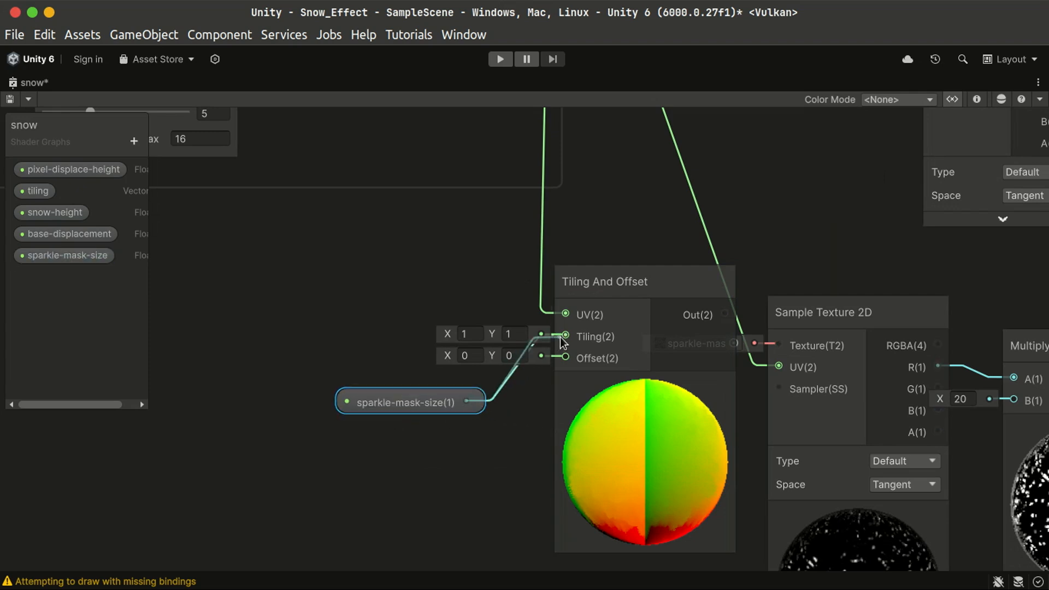
drag(637, 283, 609, 287)
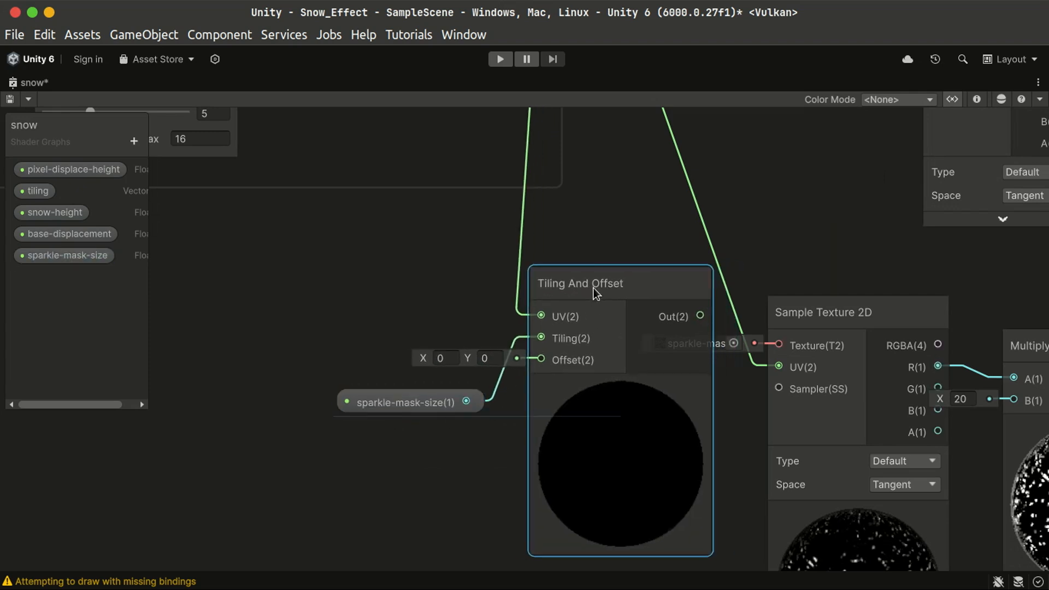
middle_drag(629, 270, 394, 226)
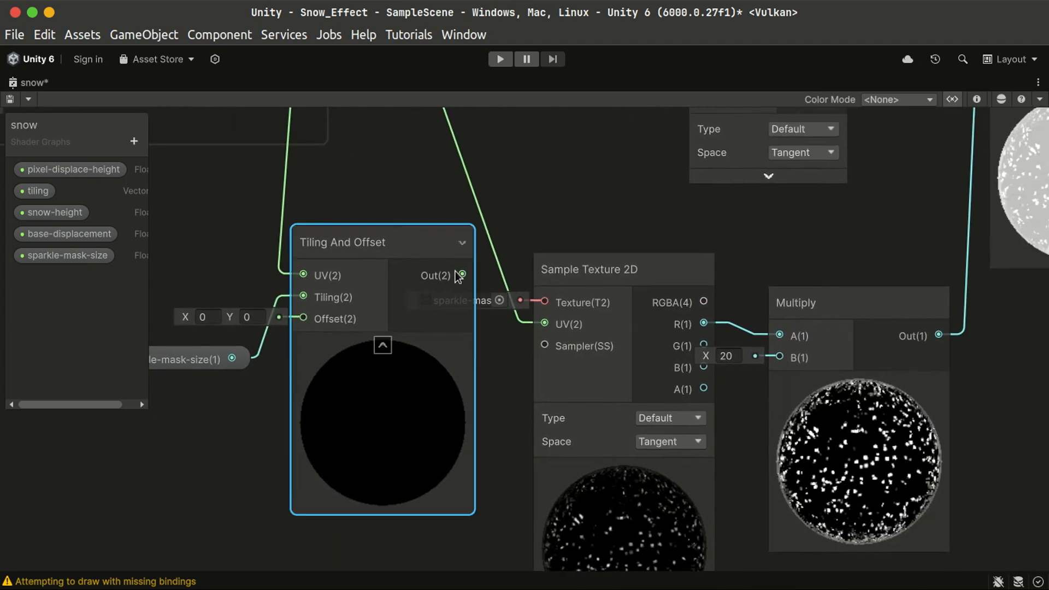
drag(462, 275, 545, 323)
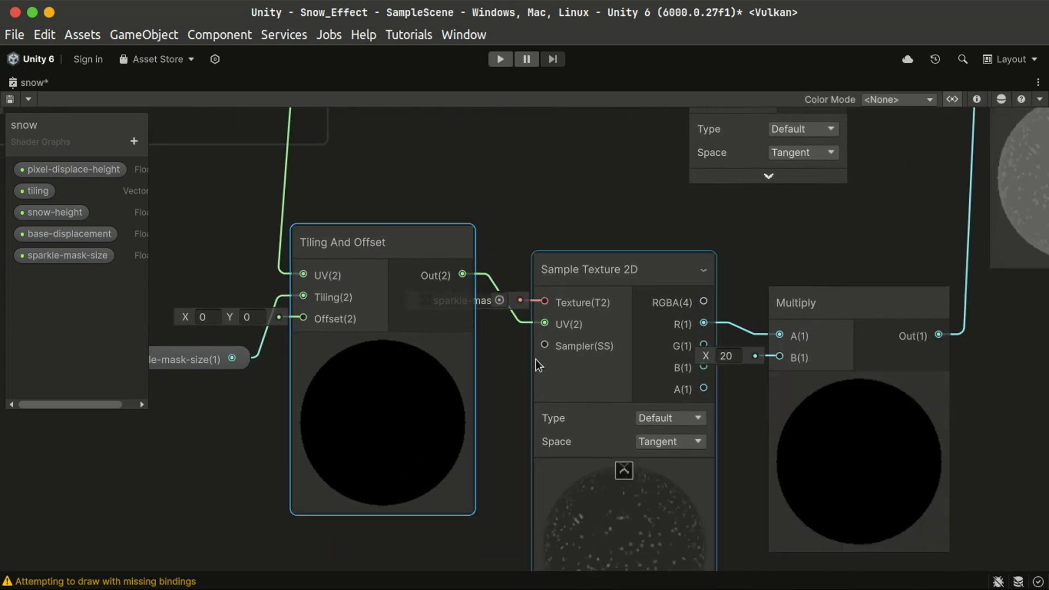
- Set the default value of the sparkle-mask-size property to 1
click(82, 256)
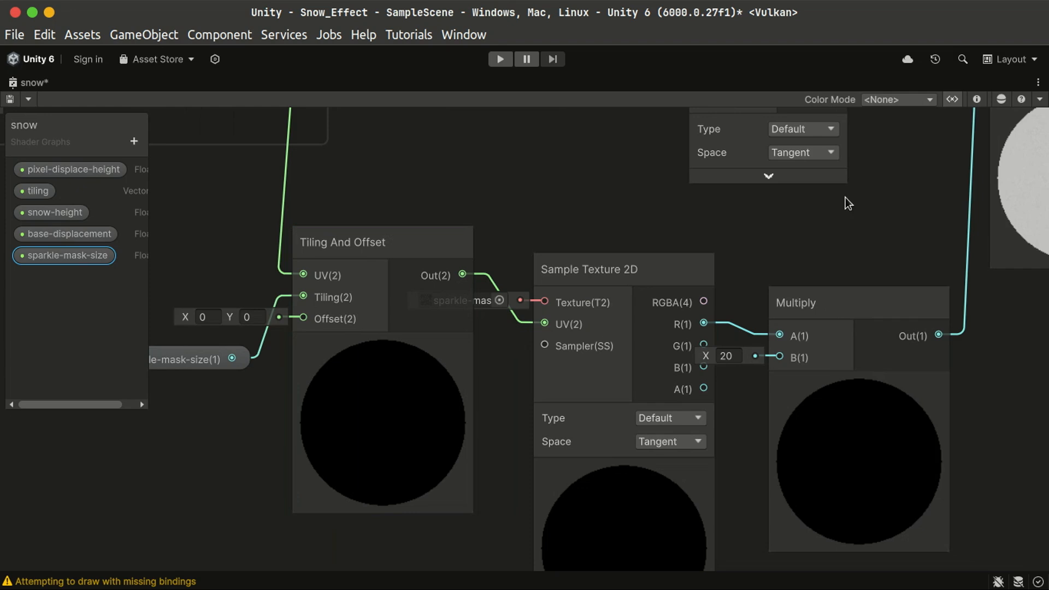
click(976, 100)
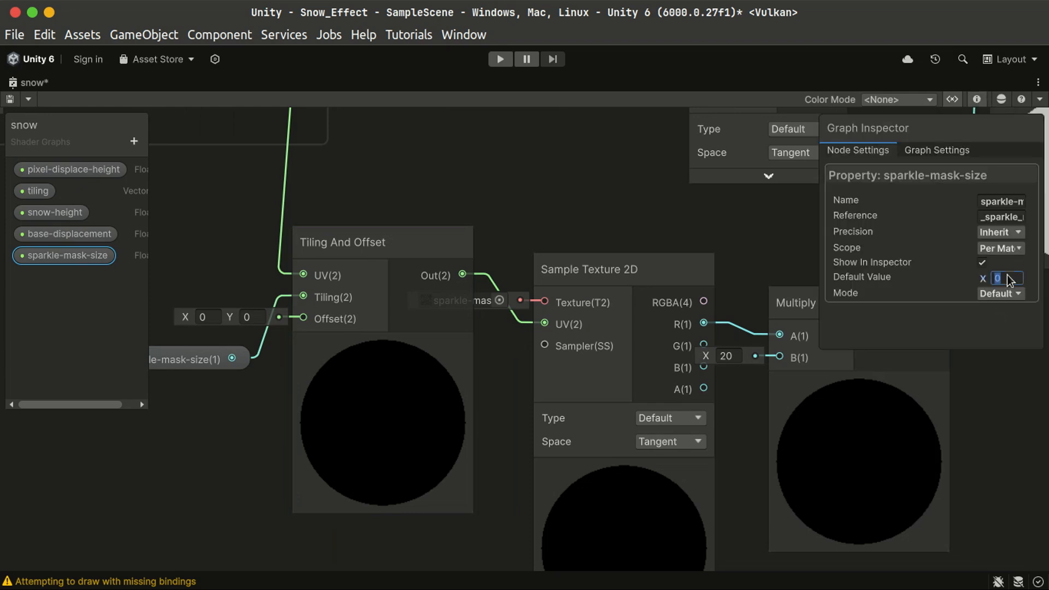
text(1)
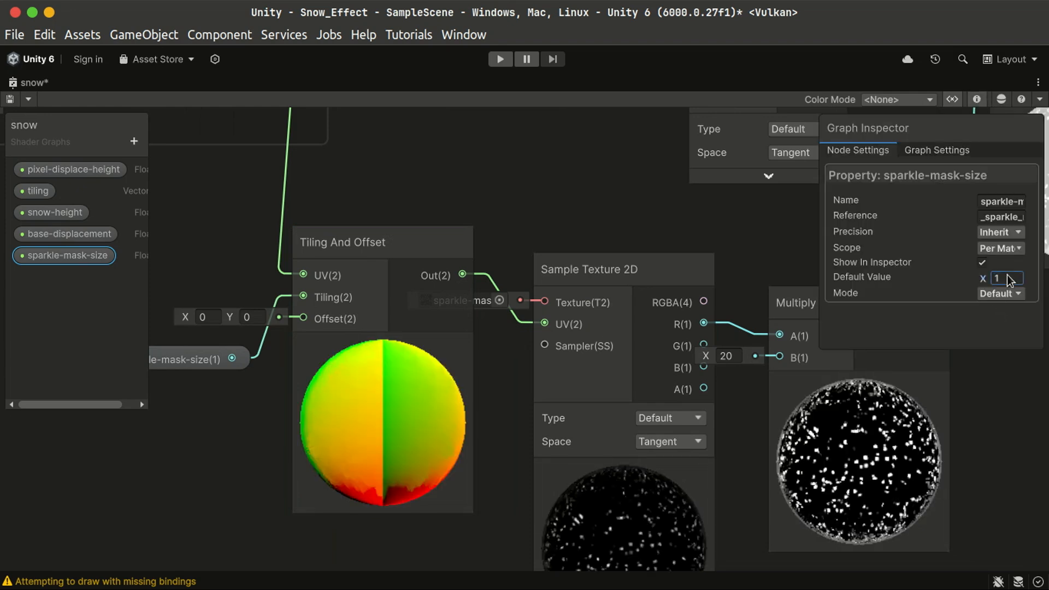
- Try larger sparkle-mask-size defaults up to 2.79, then 0, and restore the default value to 1
text(.92)
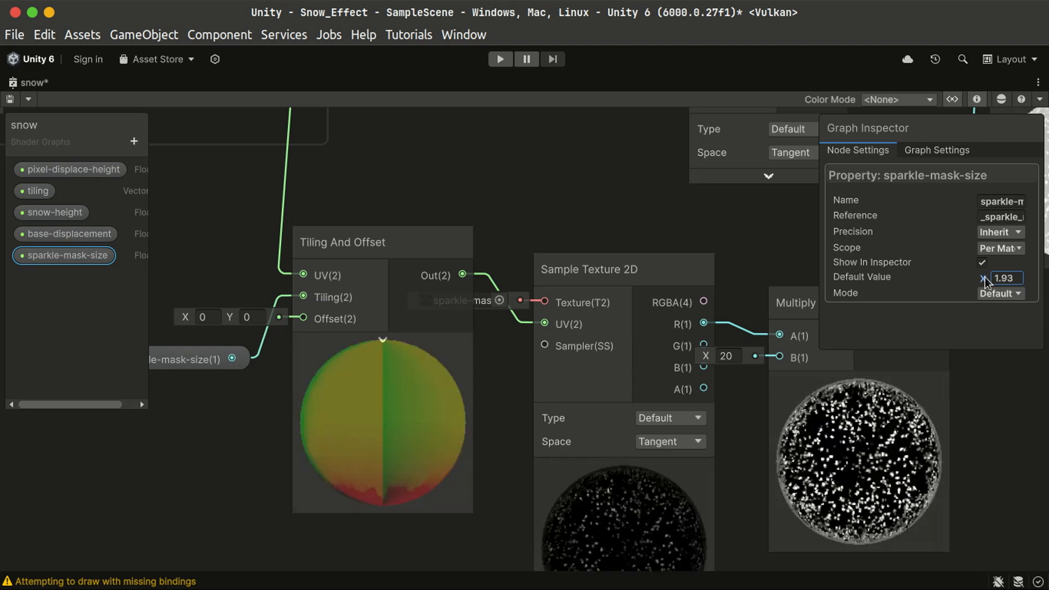
double_click(998, 281)
text(2.79)
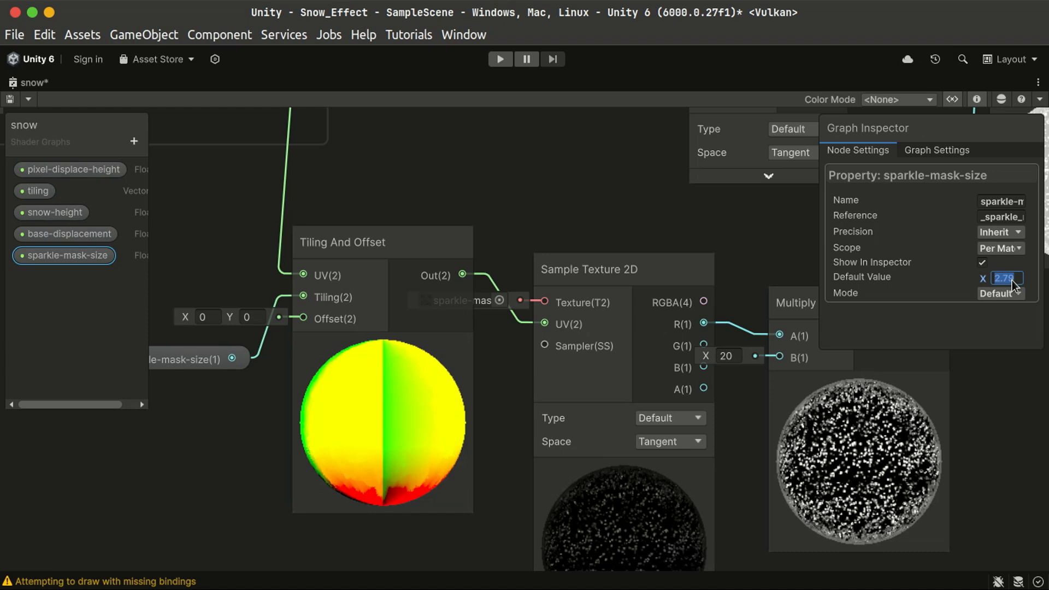
text(0)
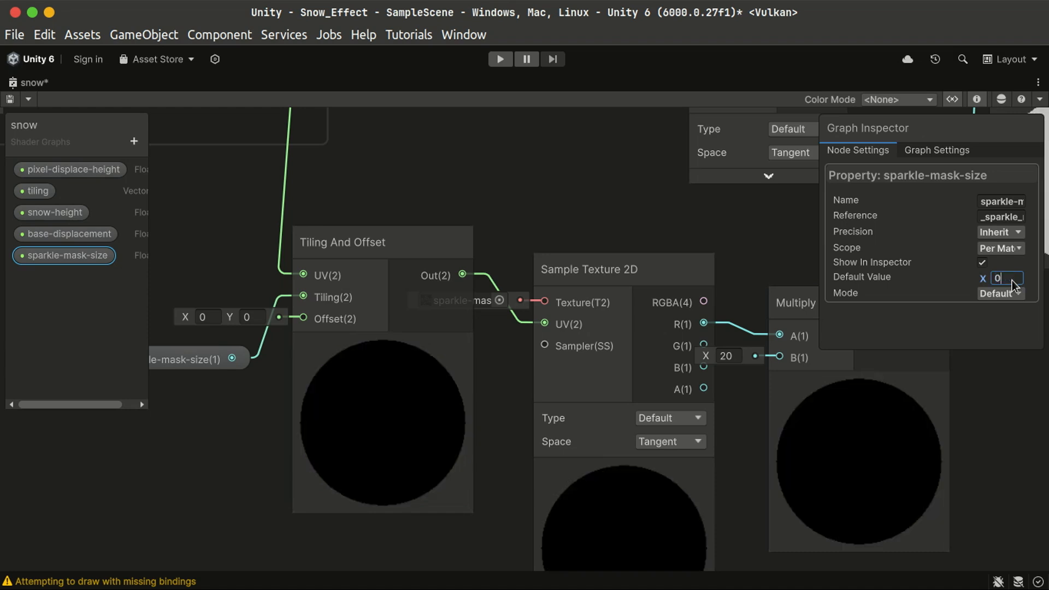
key(BackSpace)
text(1)
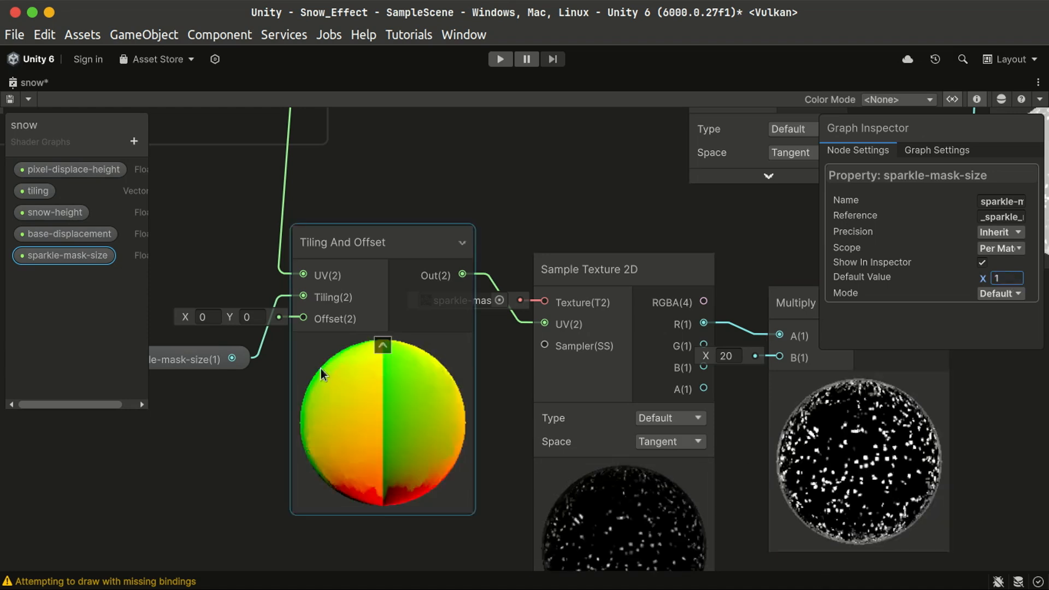
- Rename the sparkle-mask-size property as sparkle-mask-tiling
click(75, 258)
double_click(75, 259)
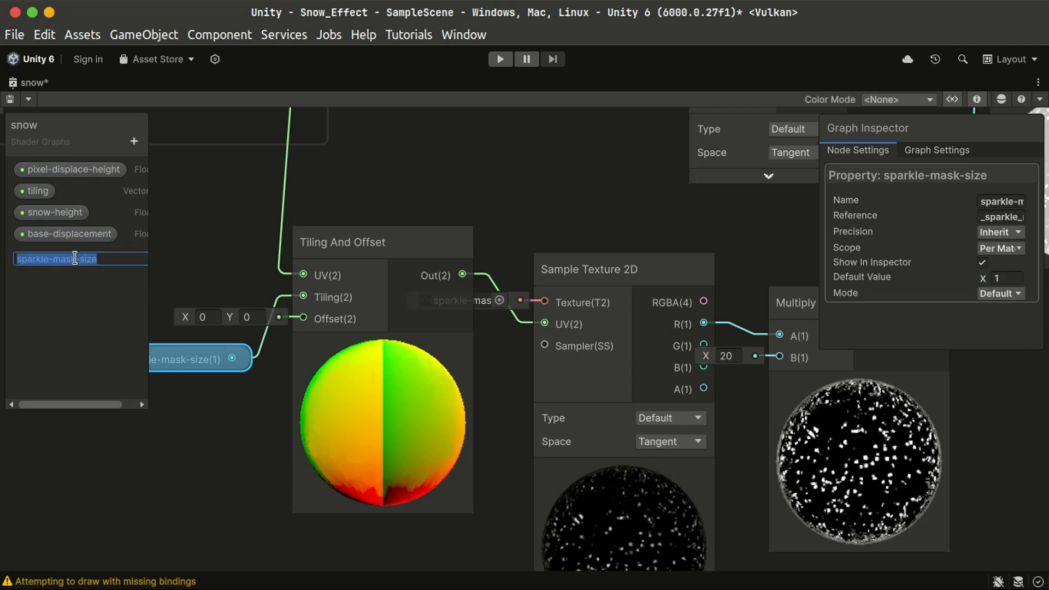
click(115, 259)
key(BackSpace)
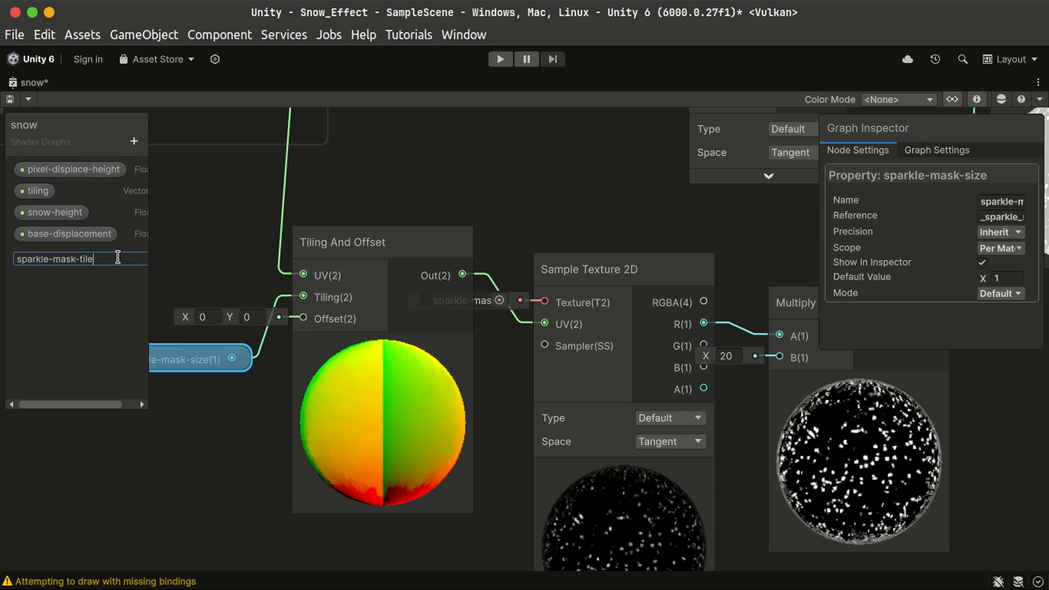
key(Return)
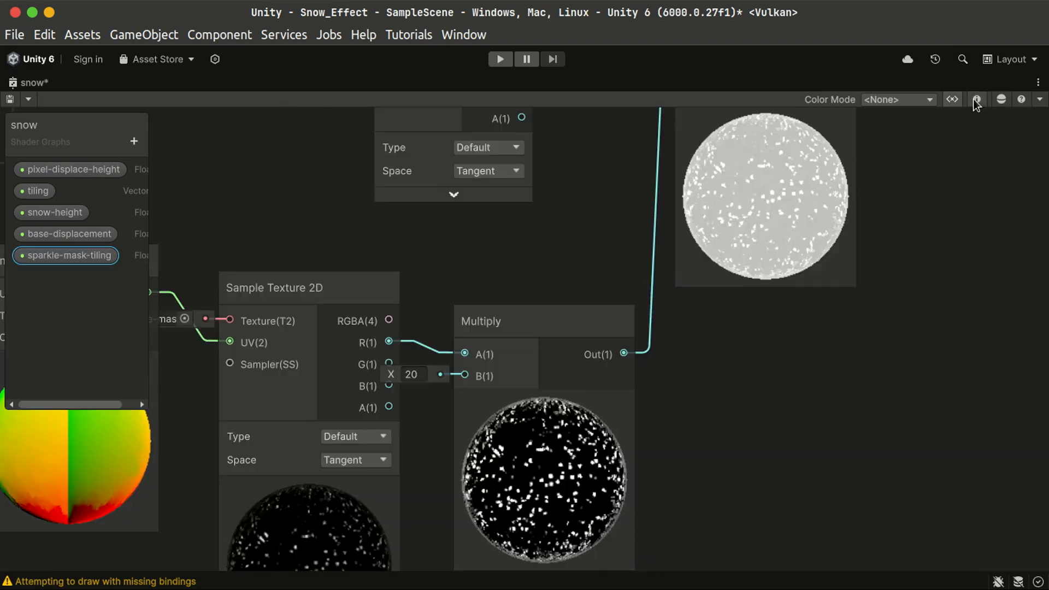
- Add a Float property named sparkle_intensity with a default value of 20
click(977, 102)
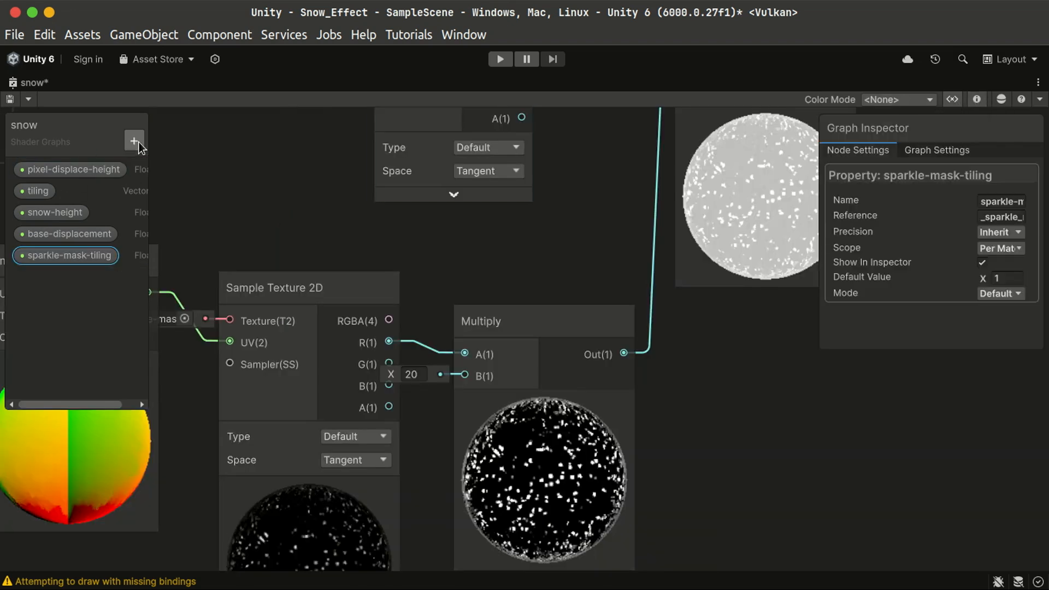
click(136, 142)
click(189, 174)
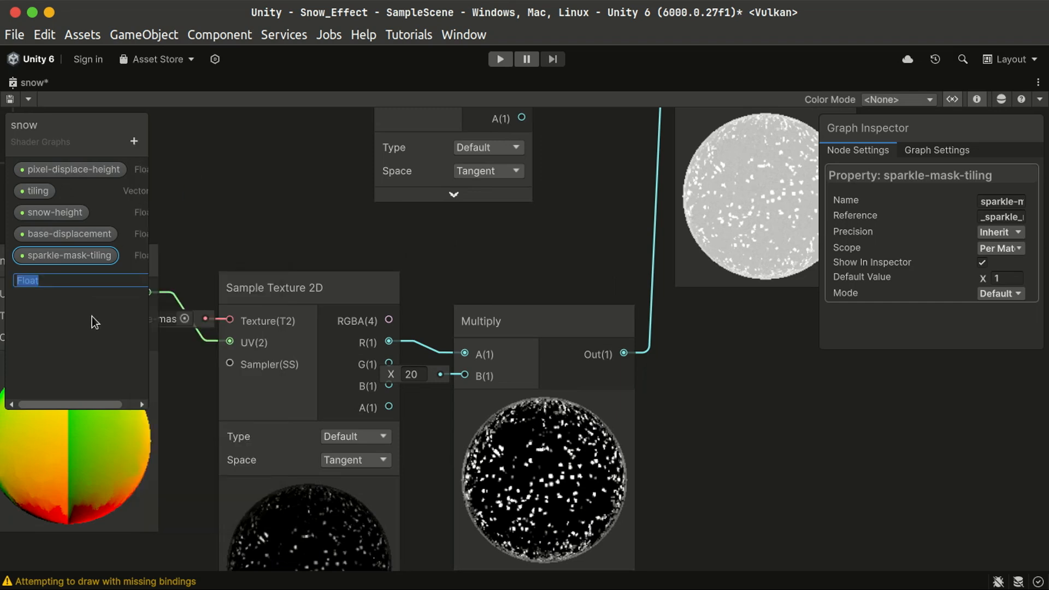
text(sparkle_intensity)
key(Return)
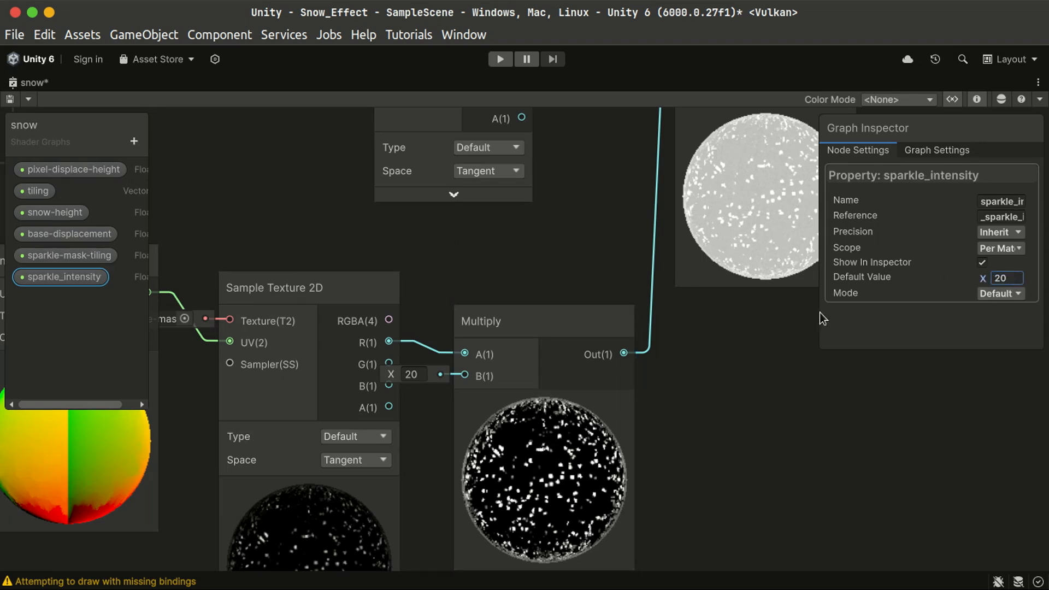
- Place the sparkle_intensity property in the graph and connect it to the B input of the sparkle mask's Multiply node
drag(555, 325, 607, 322)
drag(87, 277, 336, 251)
drag(441, 259, 516, 371)
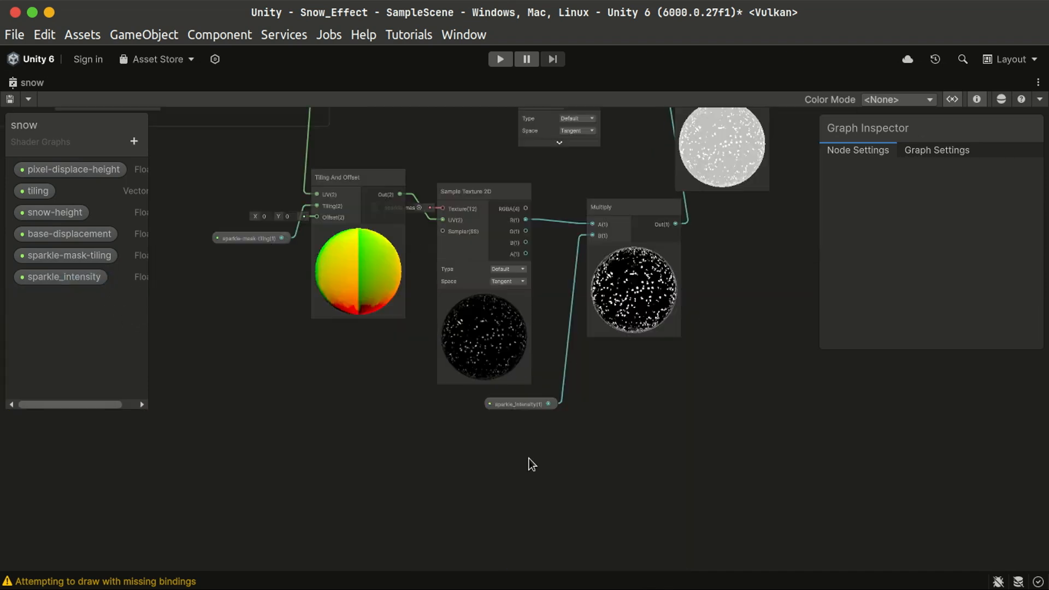
- Create a Fresnel Effect node and place it below the sparkle_intensity node
key(space)
text(fre)
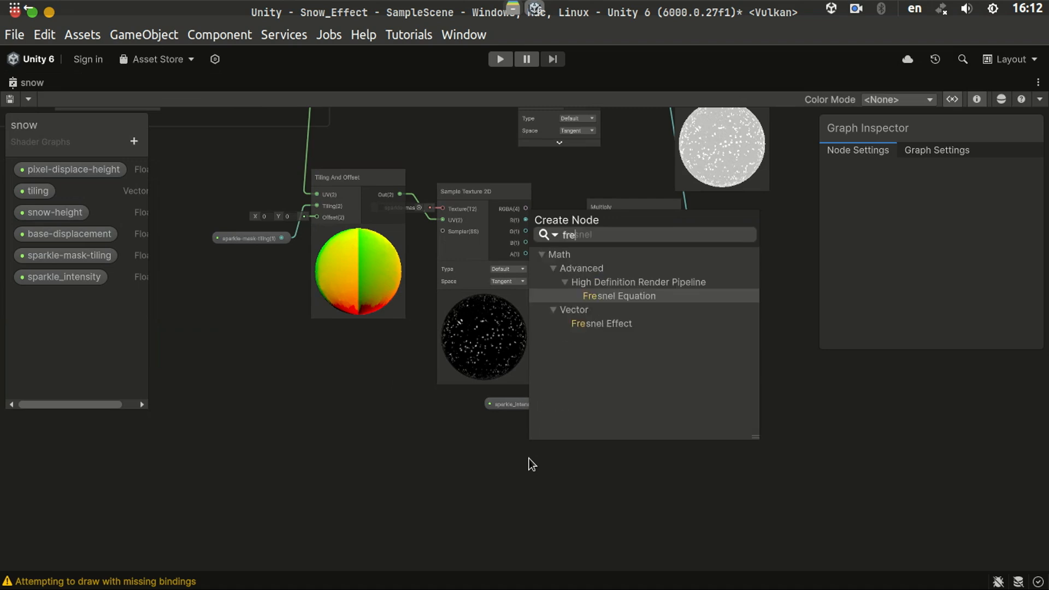
key(Down)
key(Return)
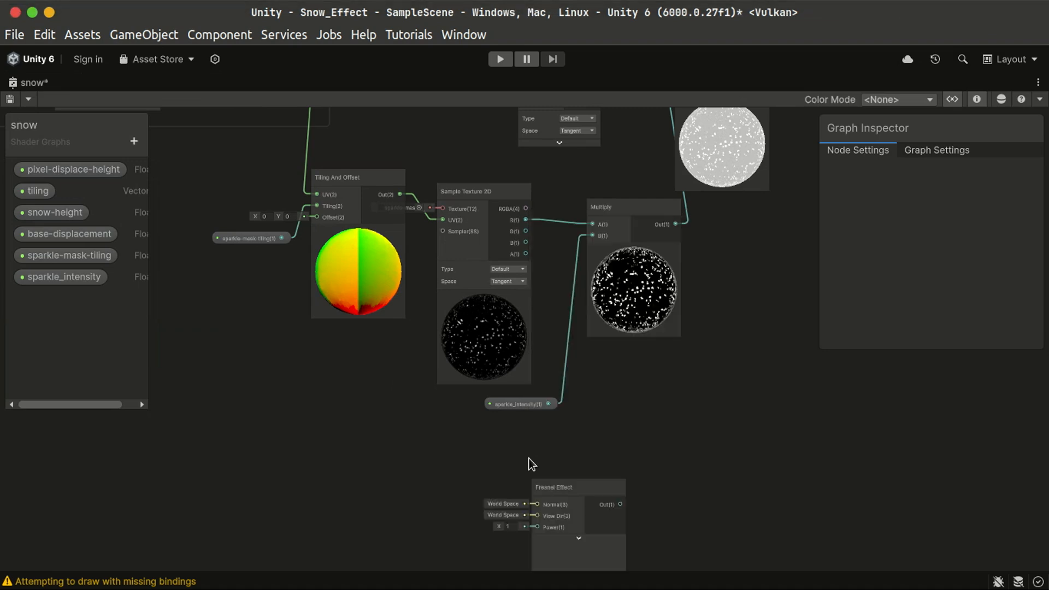
drag(565, 494, 466, 445)
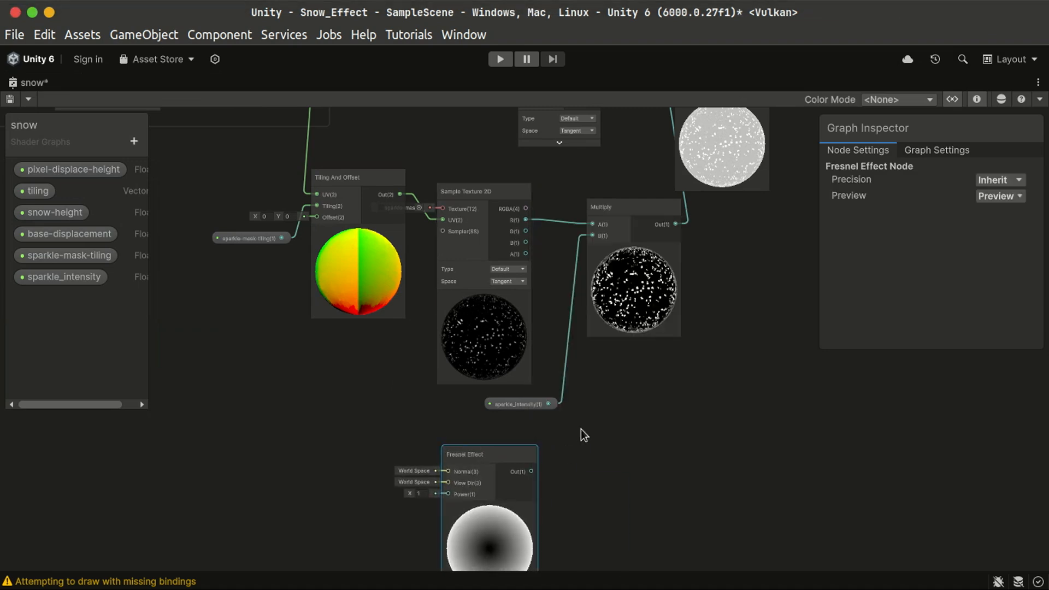
scroll(597, 209, up, 3)
middle_drag(683, 497, 693, 202)
drag(421, 310, 397, 313)
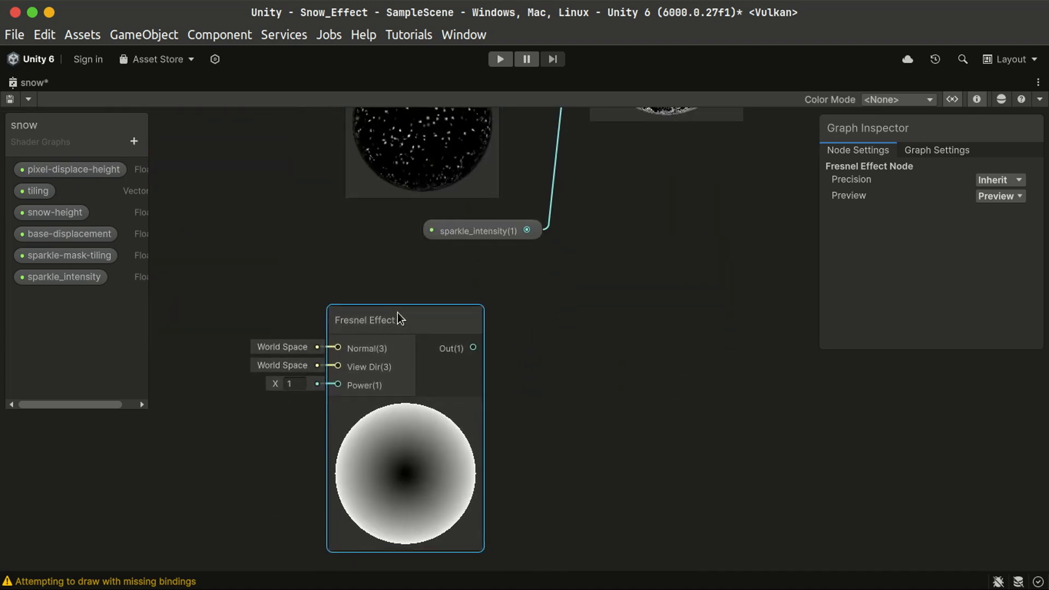
- Create a Sample Gradient node with its Time input fed by the Fresnel Effect output
scroll(280, 409, up, 3)
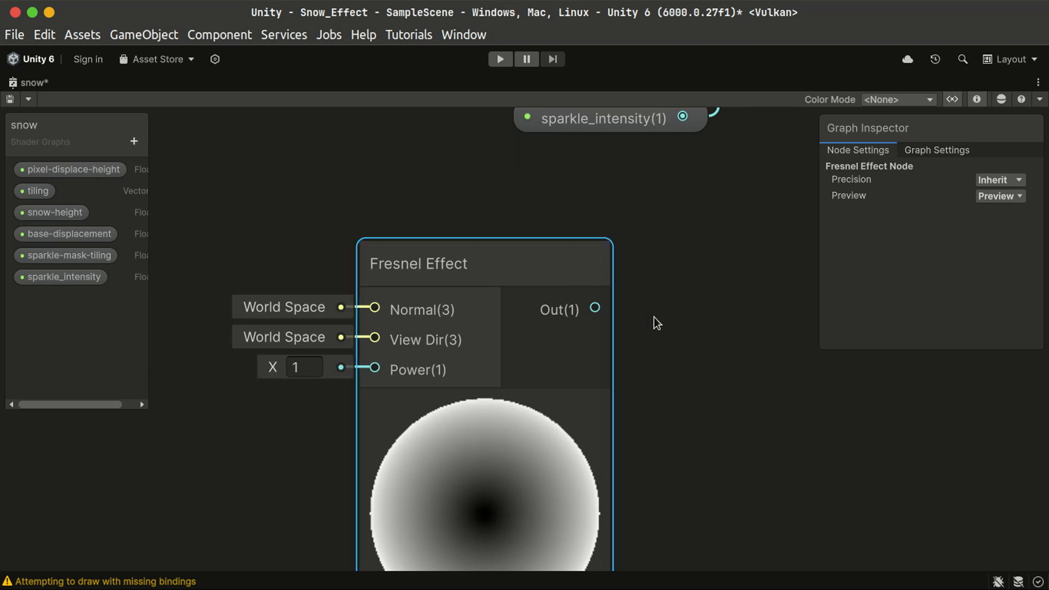
middle_drag(646, 321, 628, 337)
drag(446, 343, 520, 343)
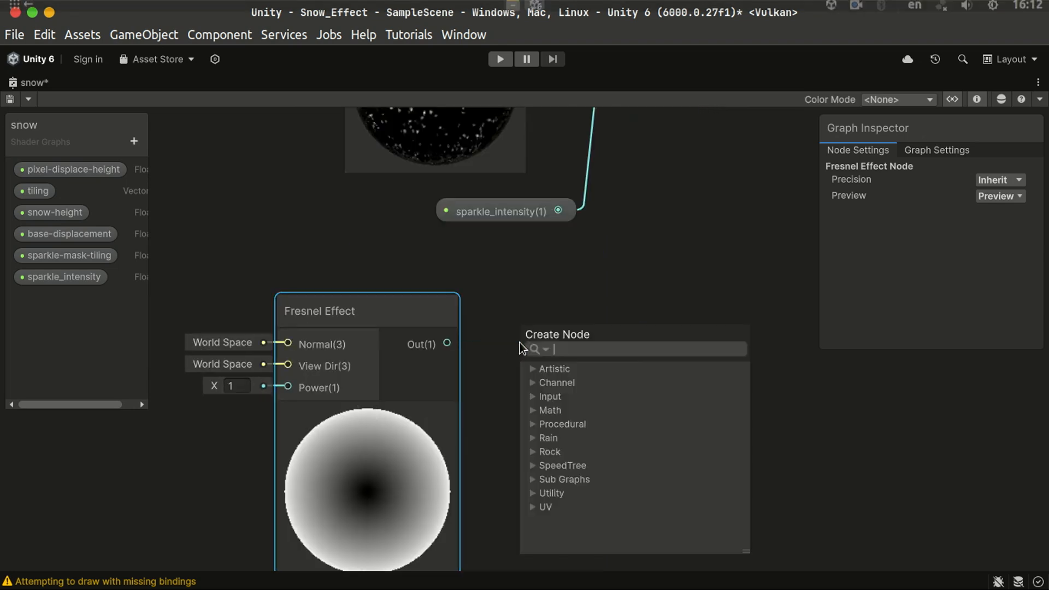
text(sa)
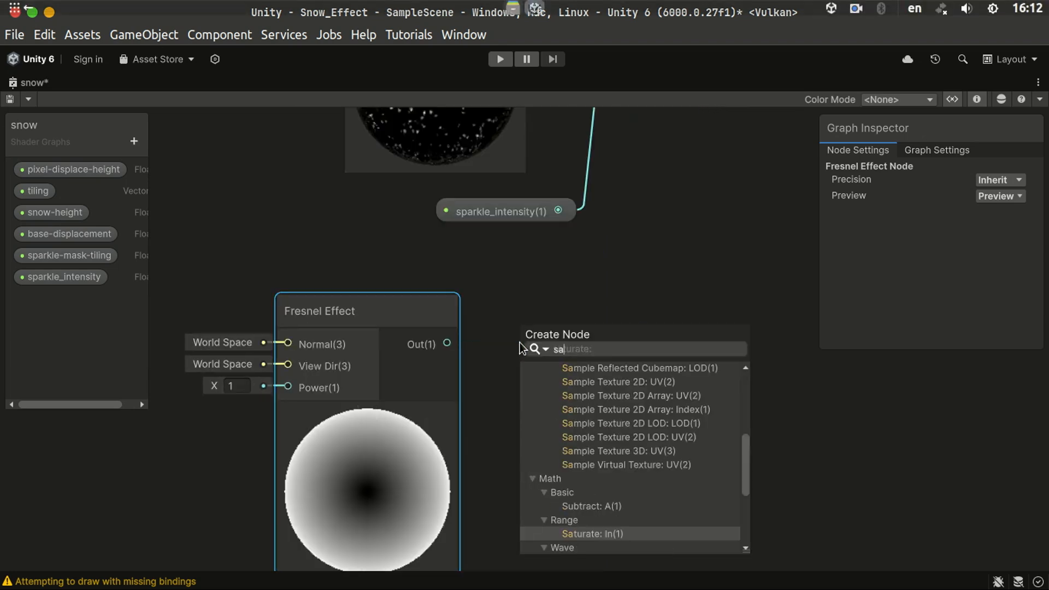
text(mplegra)
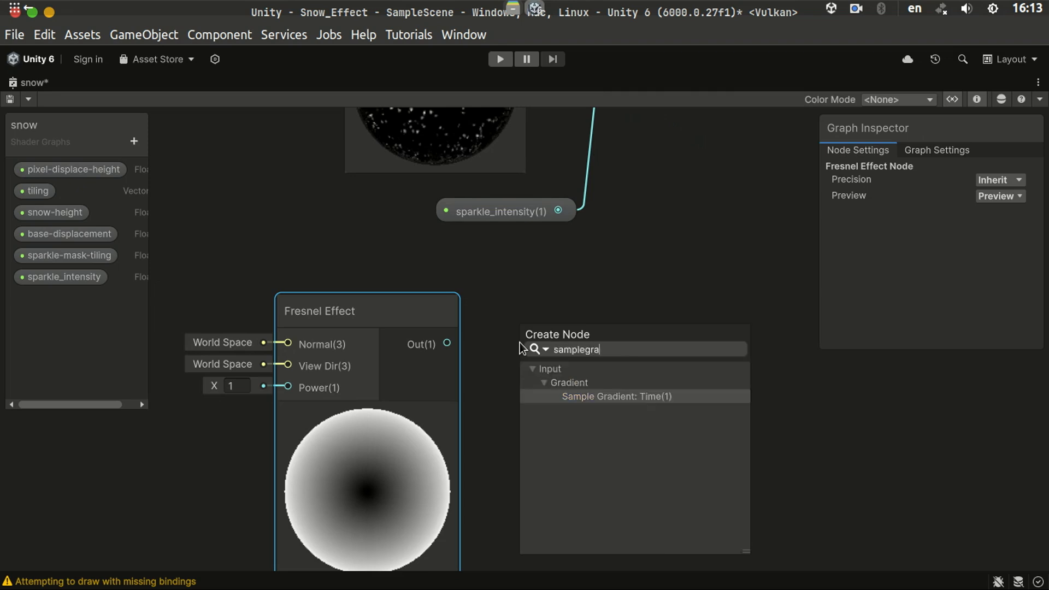
key(Return)
- Set the end colour key of the Sample Gradient's gradient to black
click(465, 339)
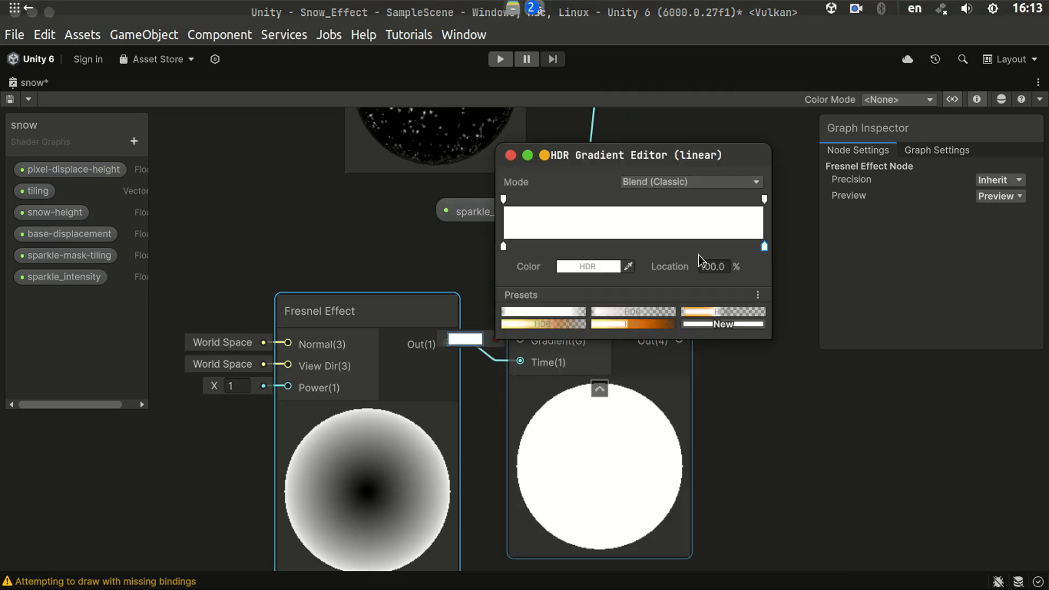
click(583, 267)
drag(642, 344, 615, 390)
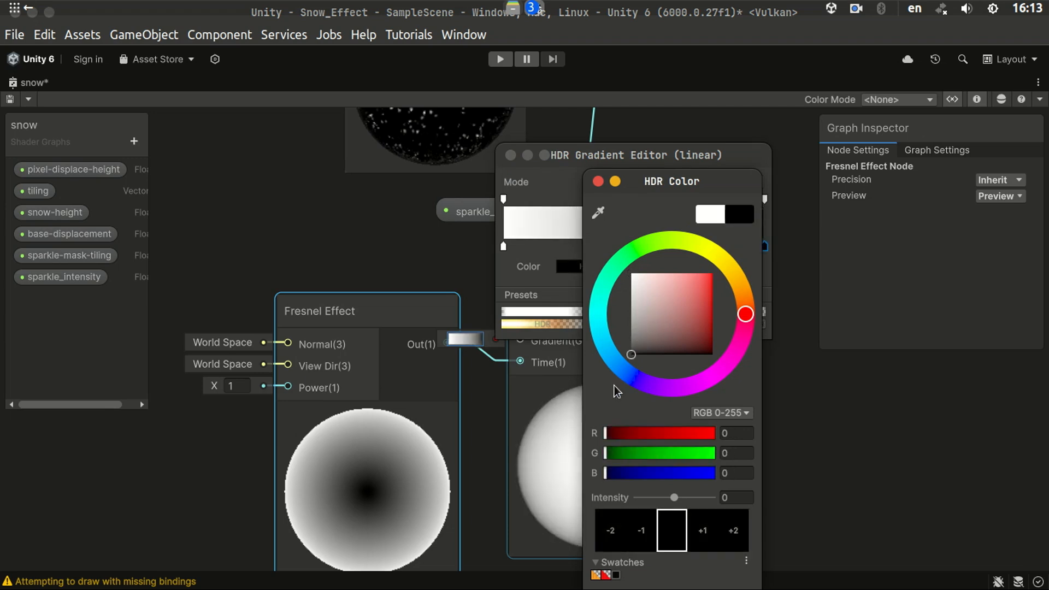
click(810, 408)
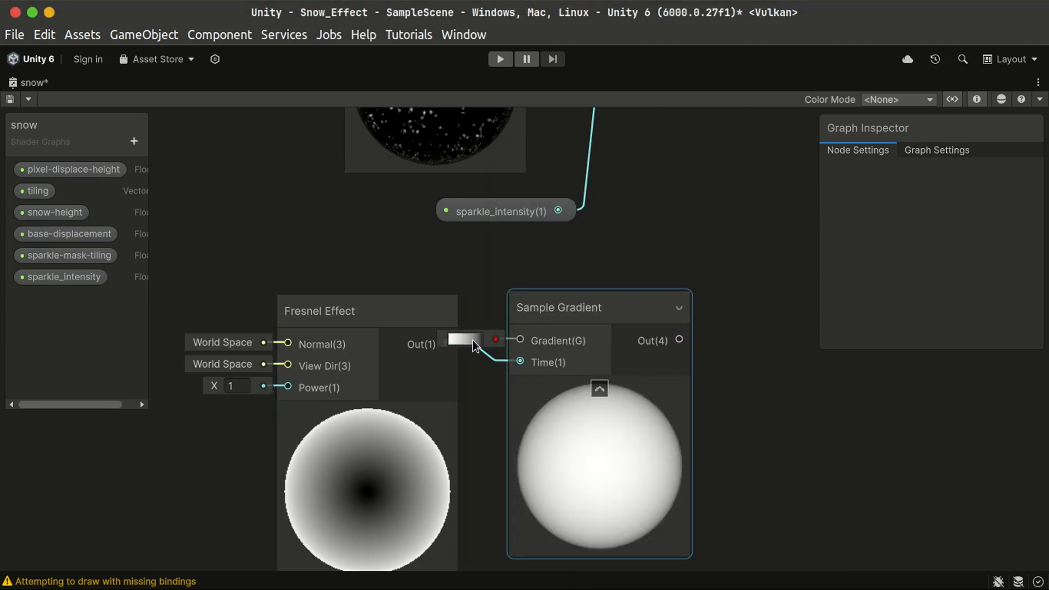
- Replace the gradient's end colour key with a black key placed before the end, and set the Fresnel Effect's Power to 0.27
click(473, 341)
drag(763, 247, 707, 258)
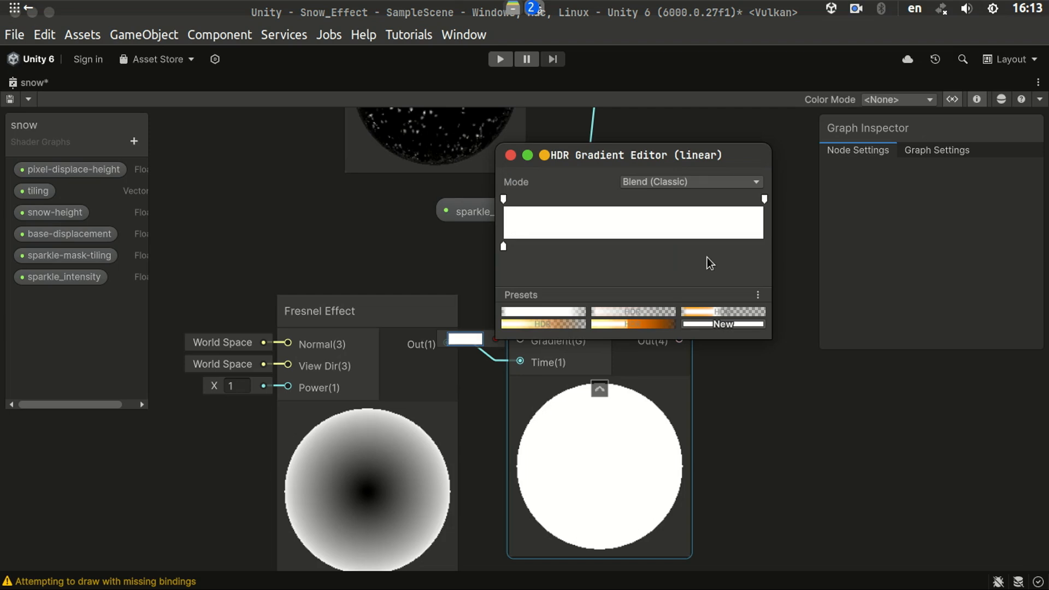
click(732, 247)
click(597, 267)
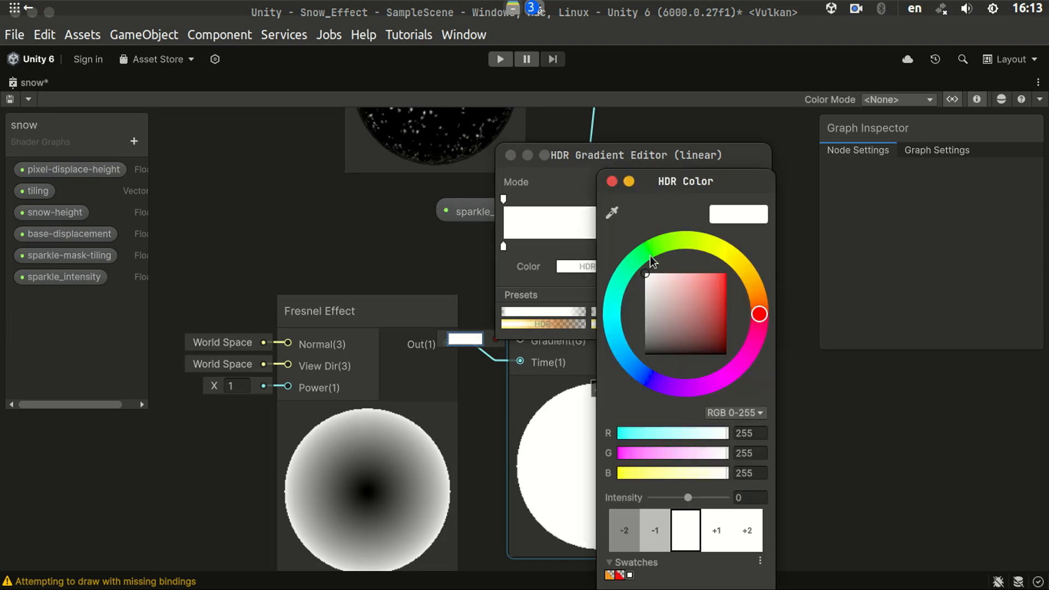
drag(647, 275, 623, 385)
click(195, 450)
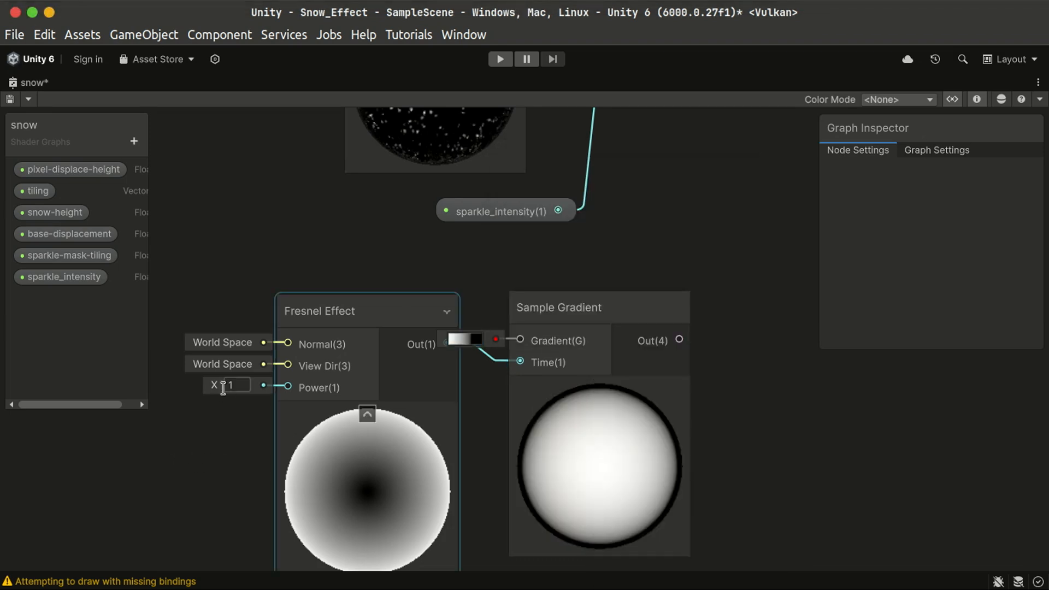
mouse_move(216, 386)
mouse_down()
mouse_move(181, 387)
mouse_move(197, 386)
mouse_up()
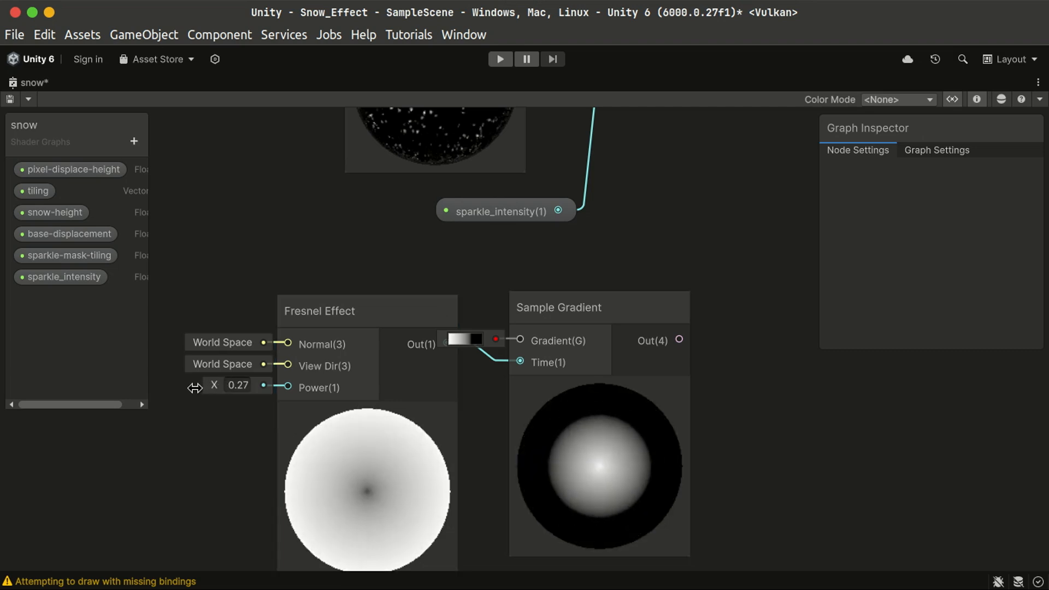
- Create a Multiply node with its B input fed by the Sample Gradient output and move it clear of the Sample Gradient node
middle_drag(704, 211, 640, 350)
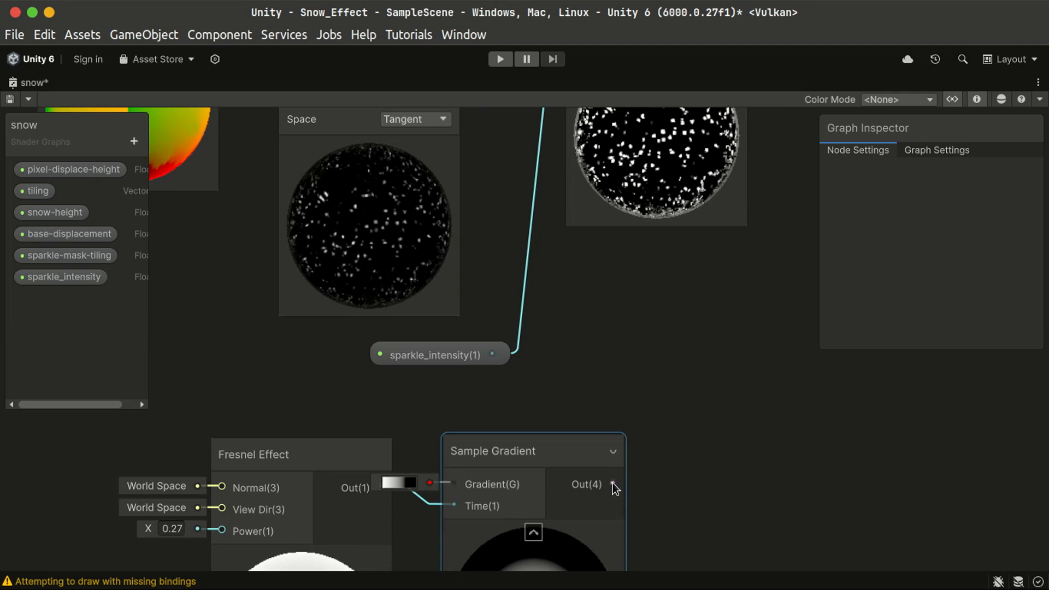
drag(585, 324, 586, 320)
text(multi)
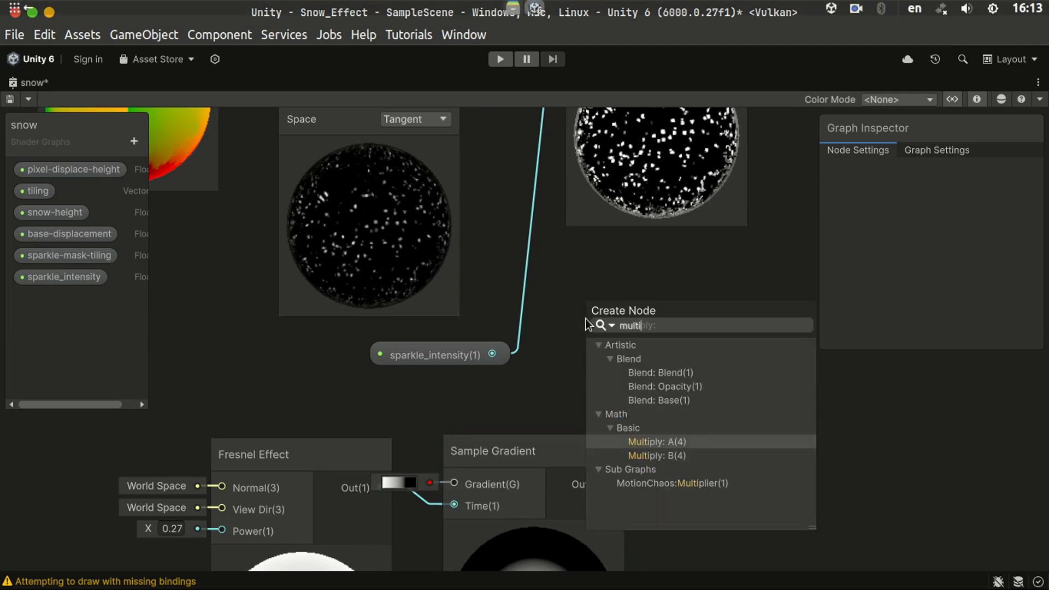
key(Return)
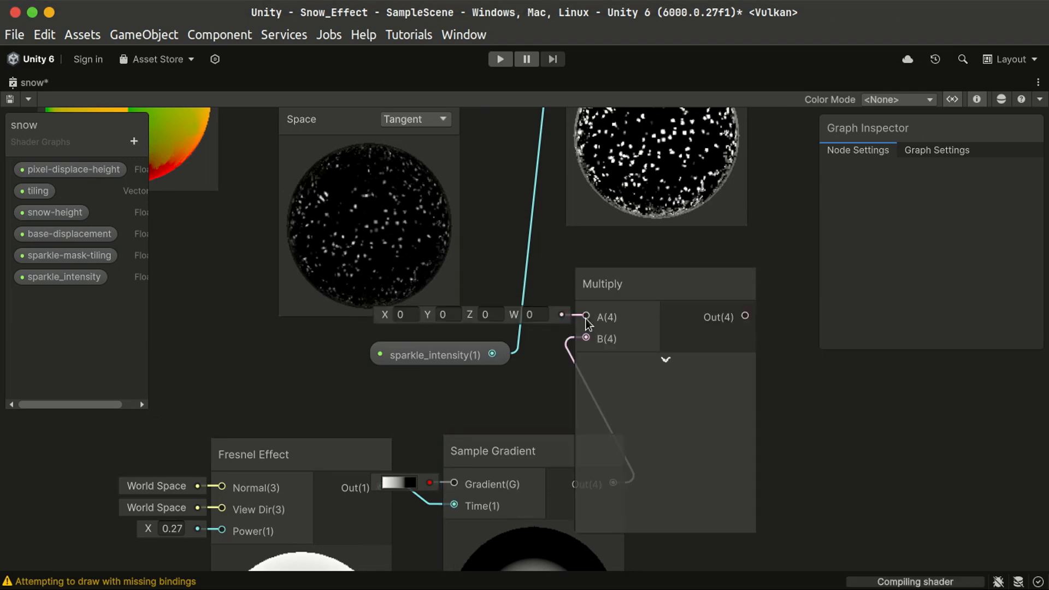
drag(675, 277, 802, 246)
- Place the new Multiply node diagonally below the sparkle intensity Multiply and feed that node's output into its A input
middle_drag(575, 245, 382, 437)
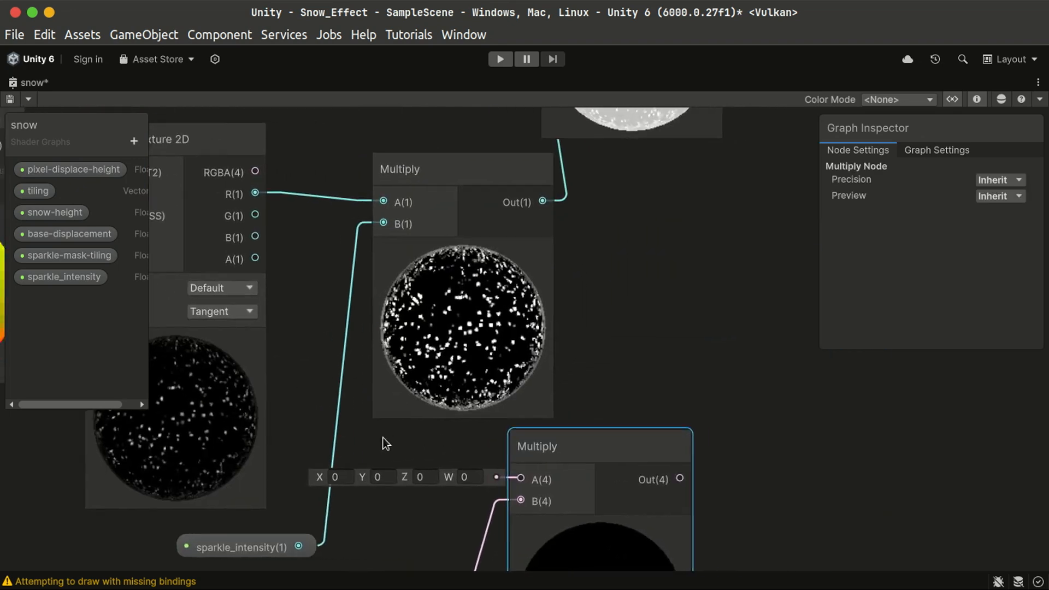
scroll(461, 258, right, 3)
scroll(562, 509, up, 5)
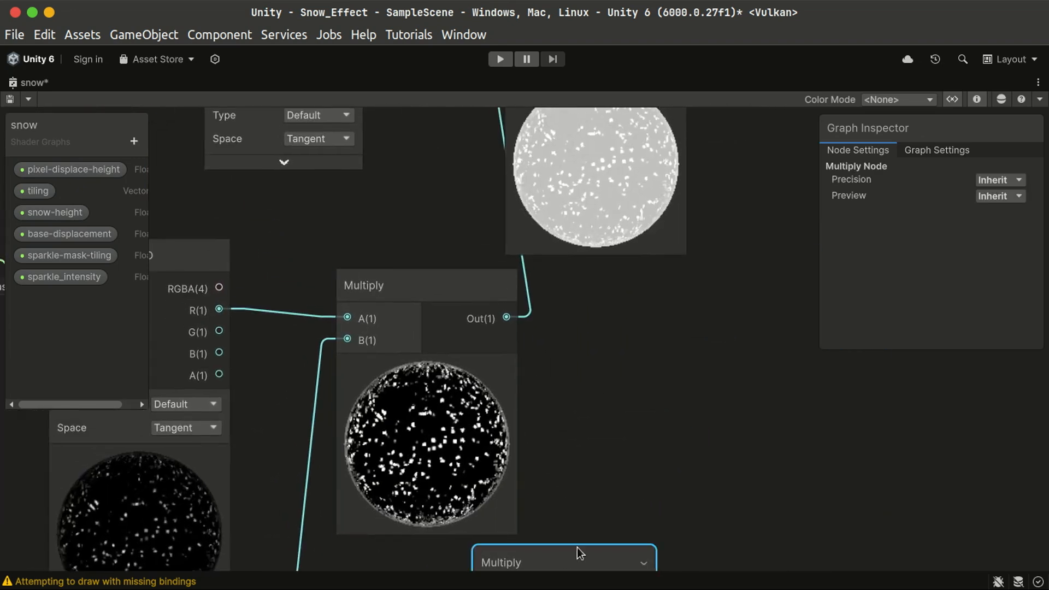
drag(577, 547, 666, 462)
scroll(563, 432, up, 4)
scroll(510, 452, down, 5)
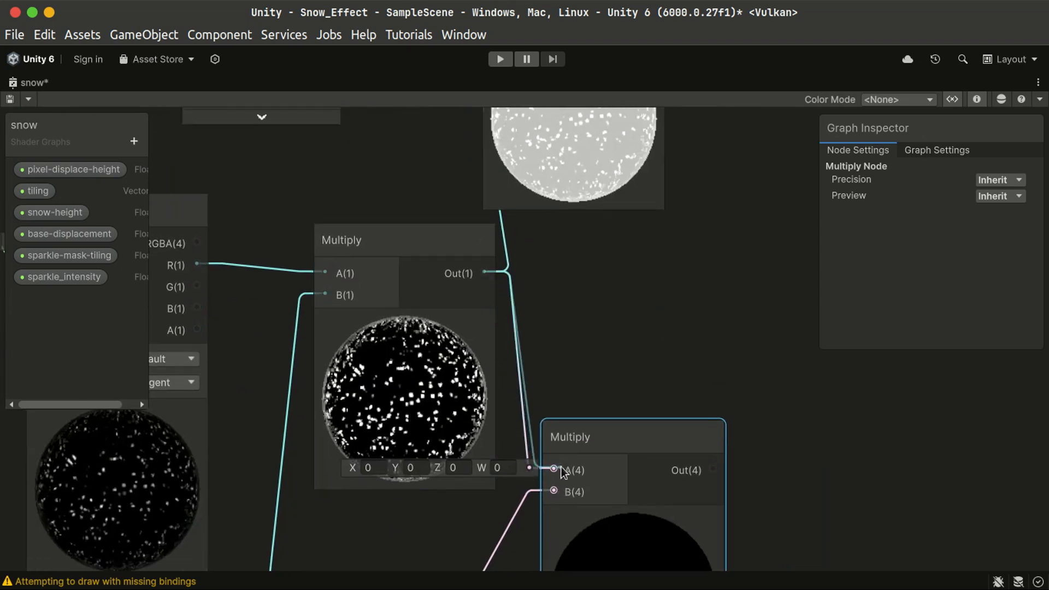
drag(563, 471, 562, 471)
- Feed the Fresnel-masked sparkle Multiply's output into the B input of the Add node that drives Smoothness
scroll(645, 405, down, 4)
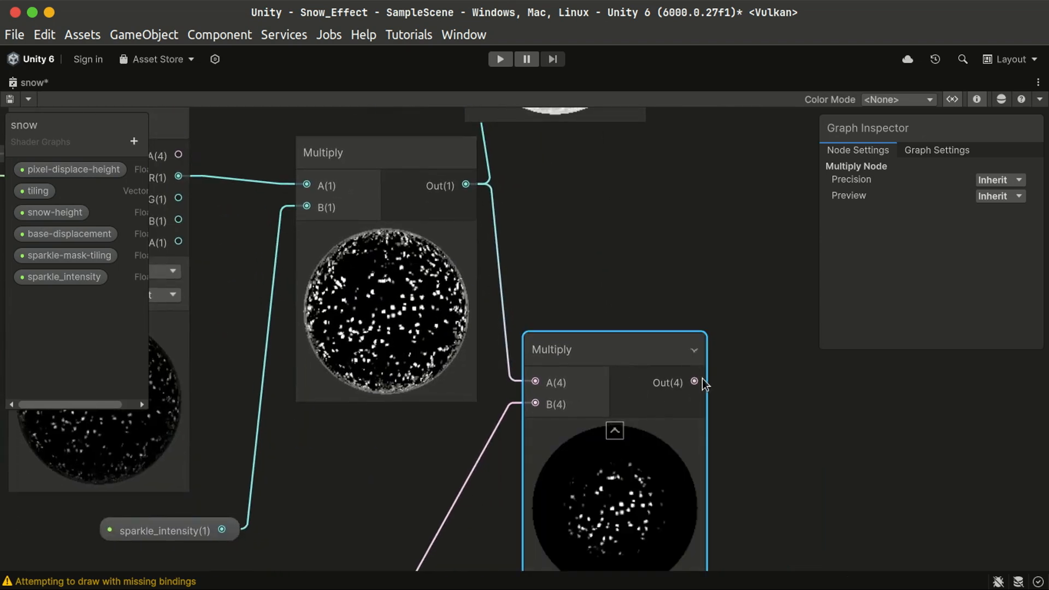
drag(642, 293, 406, 362)
drag(476, 335, 476, 331)
drag(532, 271, 559, 212)
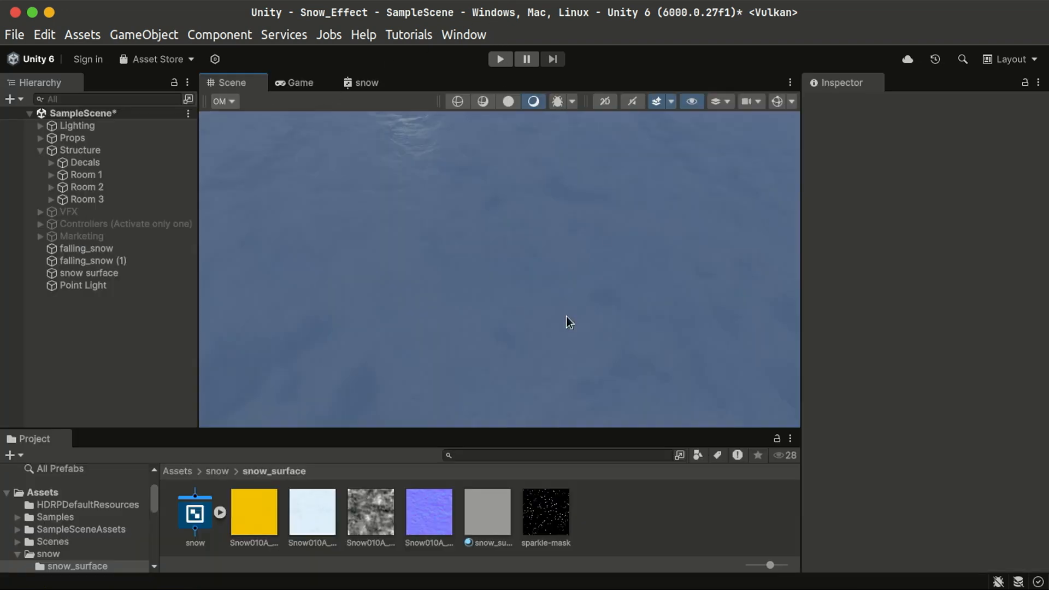
- Examine the masked sparkles on the snow surface from several angles in the Scene view
right_drag(584, 344, 595, 443)
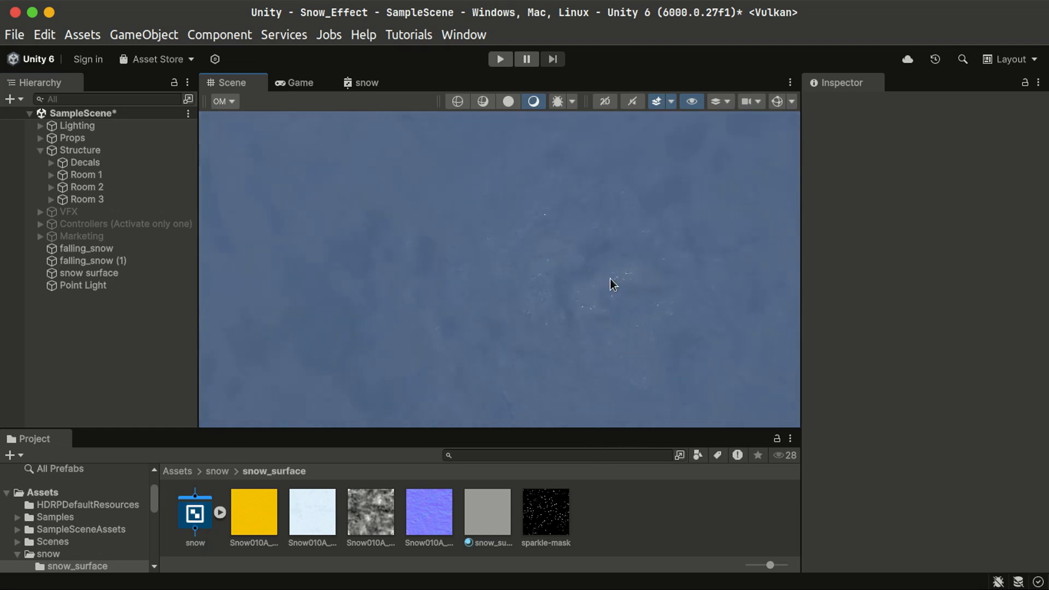
right_drag(604, 318, 618, 306)
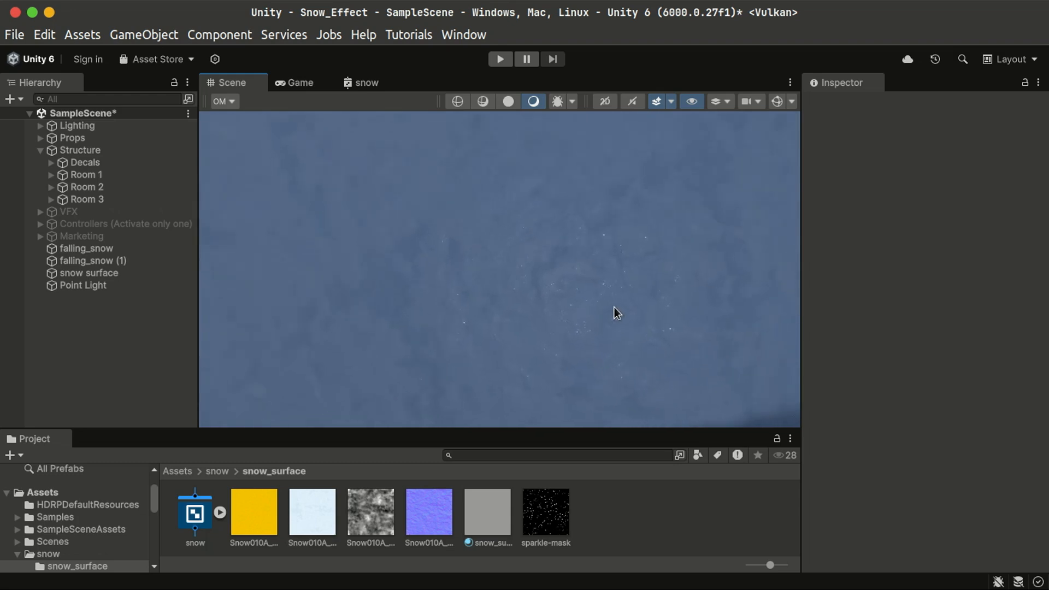
right_drag(563, 340, 551, 290)
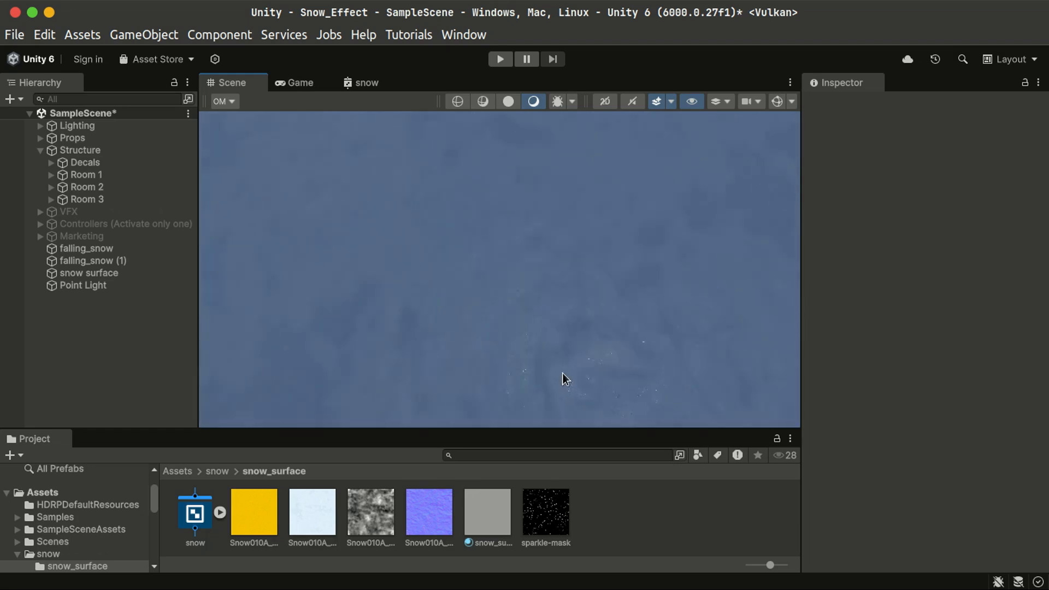
right_drag(527, 165, 471, 273)
right_drag(593, 324, 739, 492)
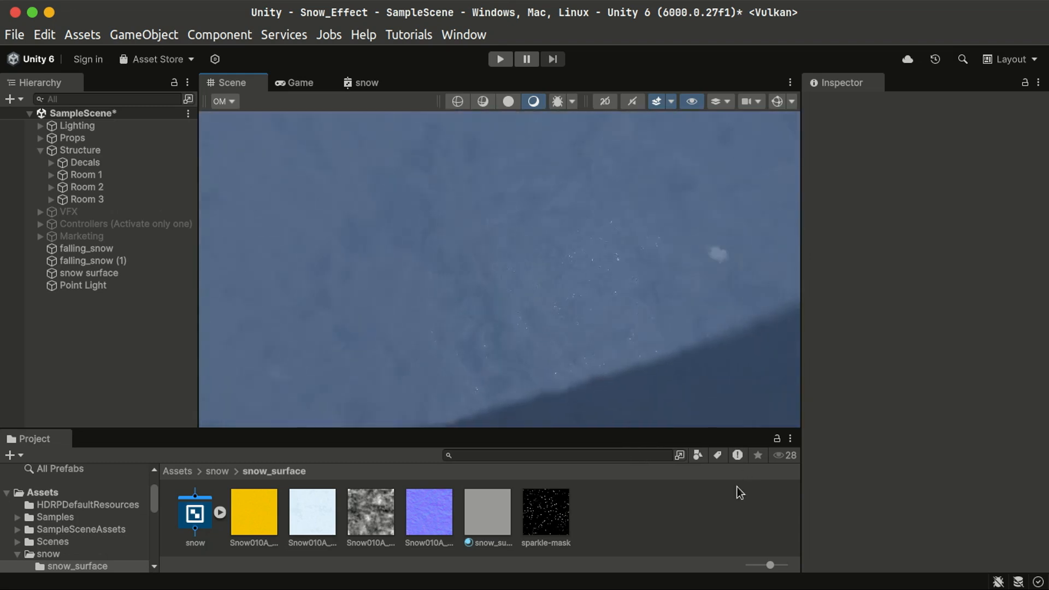
- Hide the Graph Inspector and Blackboard in the snow graph and disconnect the snow colour texture from the Fragment's Base Color
click(369, 83)
click(729, 100)
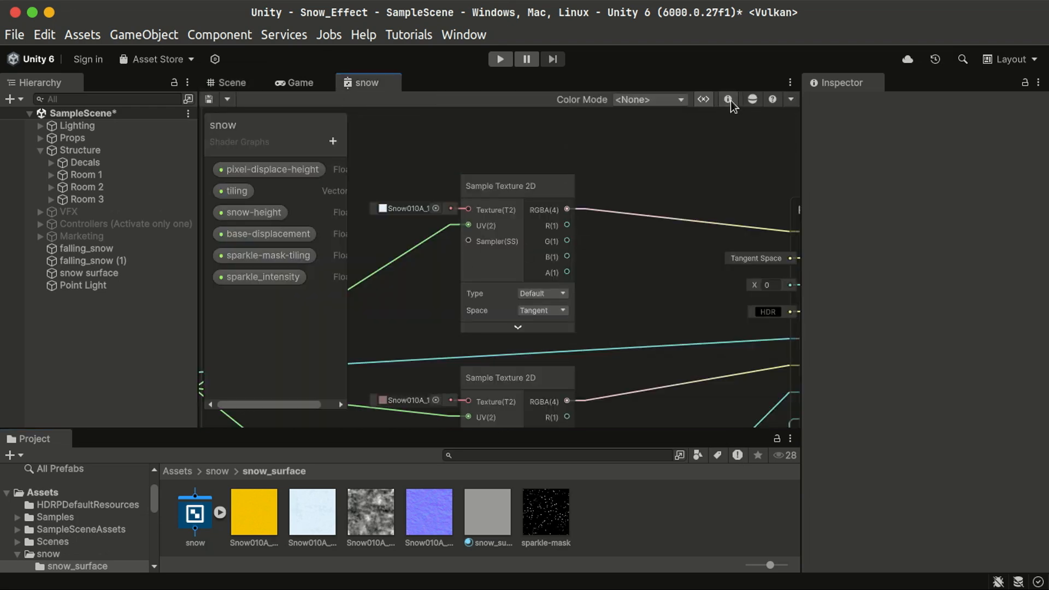
click(704, 100)
scroll(476, 202, down, 5)
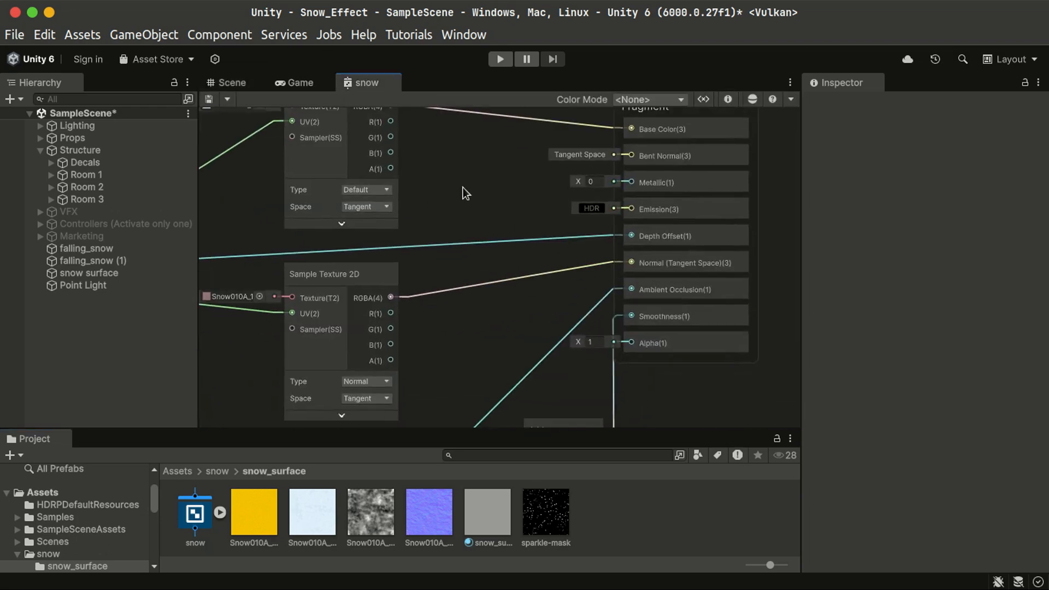
drag(539, 162, 506, 162)
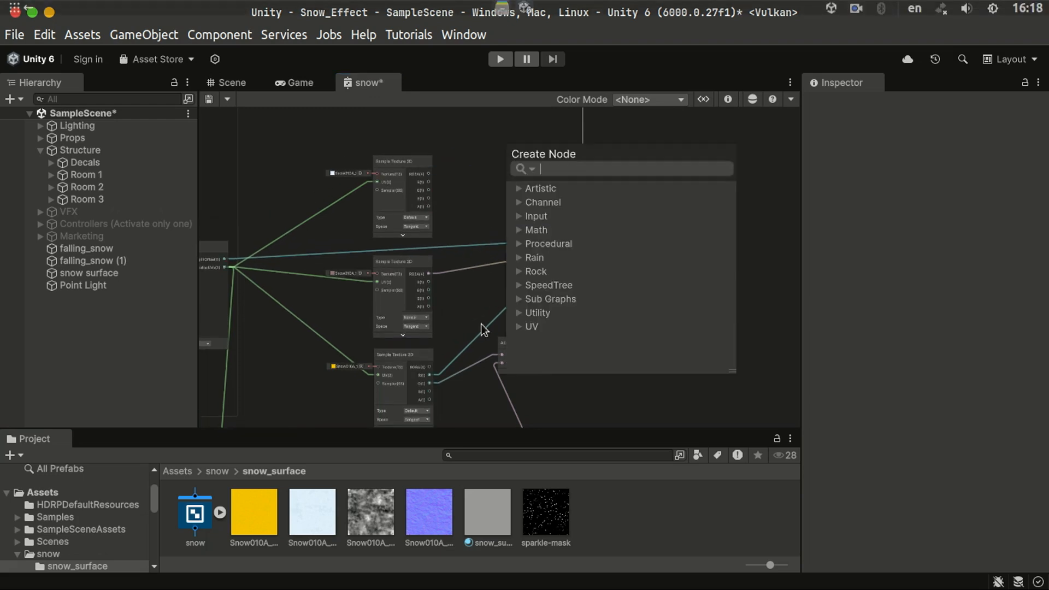
- Feed the Fresnel-masked sparkle Multiply's output into Base Color and inspect the sparkle area in the Scene view
middle_drag(465, 310, 428, 201)
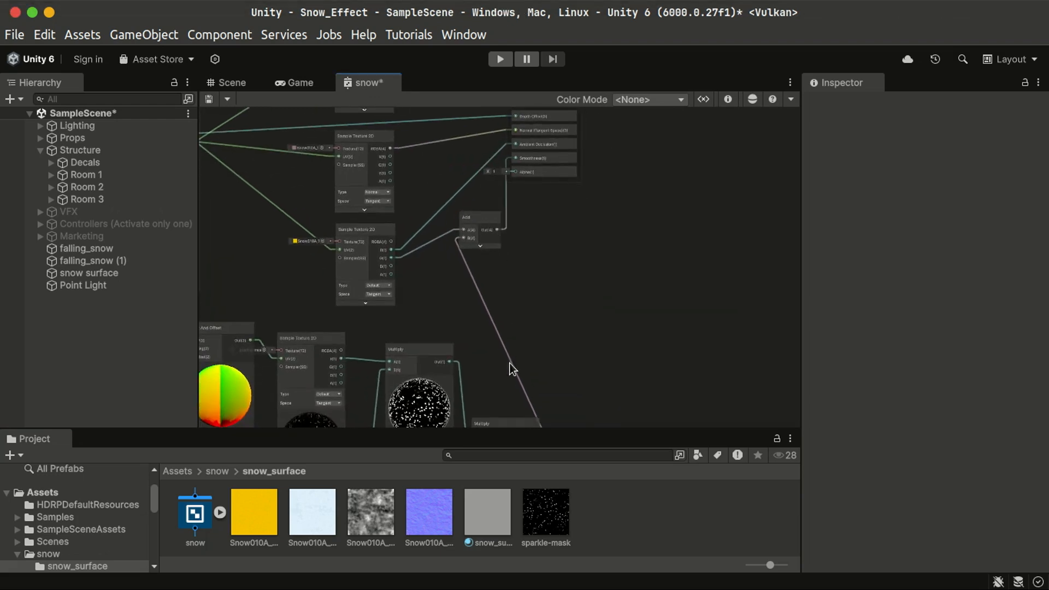
middle_drag(509, 363, 625, 352)
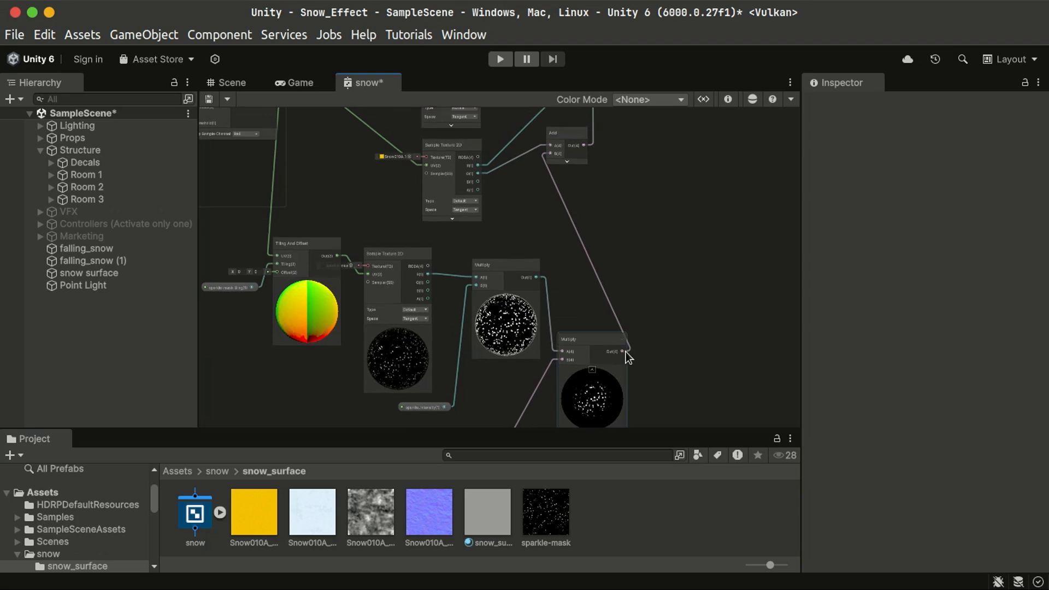
drag(623, 351, 536, 288)
scroll(576, 281, up, 3)
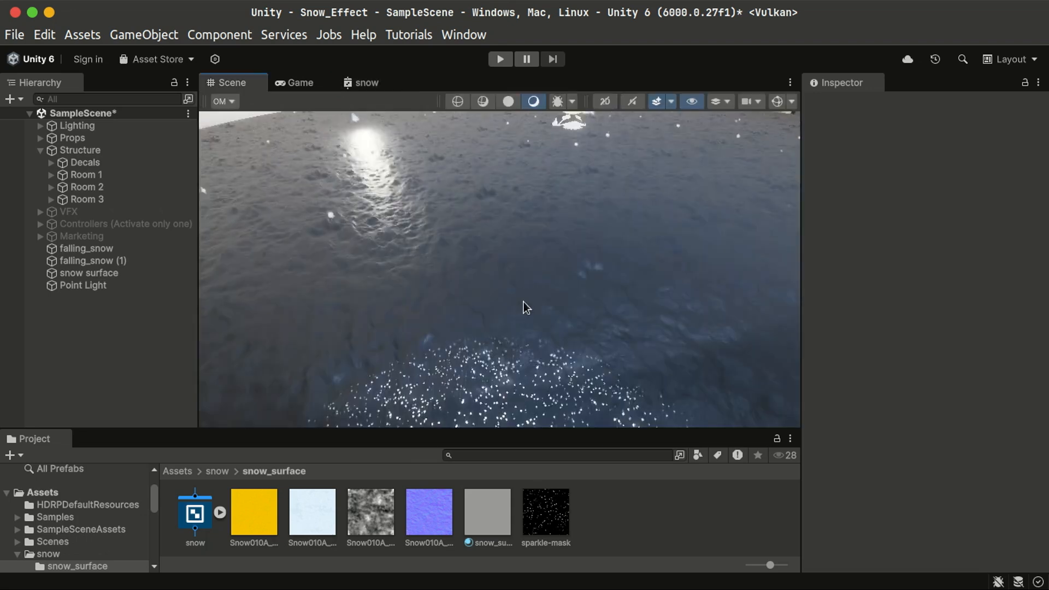
mouse_move(524, 301)
right_down()
mouse_move(506, 218)
mouse_move(528, 399)
mouse_move(545, 269)
mouse_move(543, 355)
mouse_move(545, 257)
mouse_move(555, 333)
mouse_move(566, 295)
mouse_move(573, 357)
mouse_move(553, 347)
right_up()
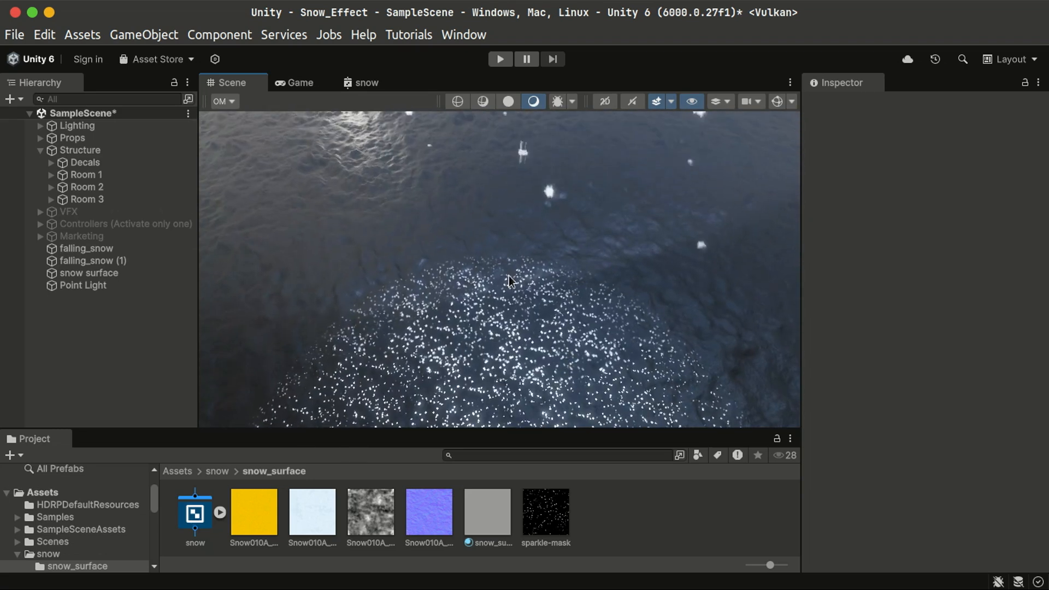
- Widen the Fresnel mask by moving the black colour key of the Sample Gradient's gradient closer to its end
click(361, 83)
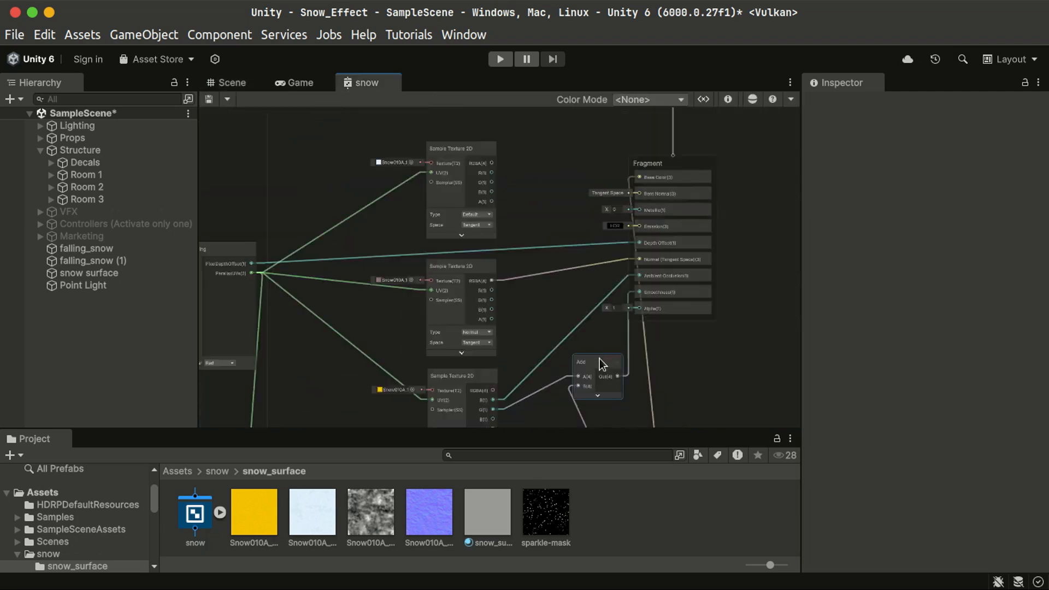
scroll(519, 273, down, 5)
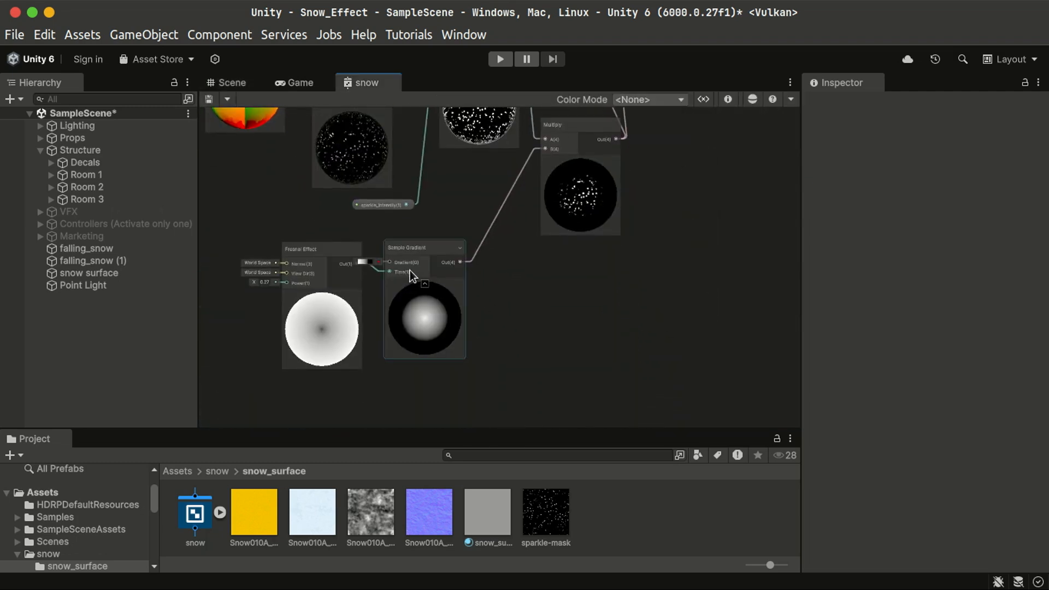
scroll(410, 270, up, 3)
click(347, 260)
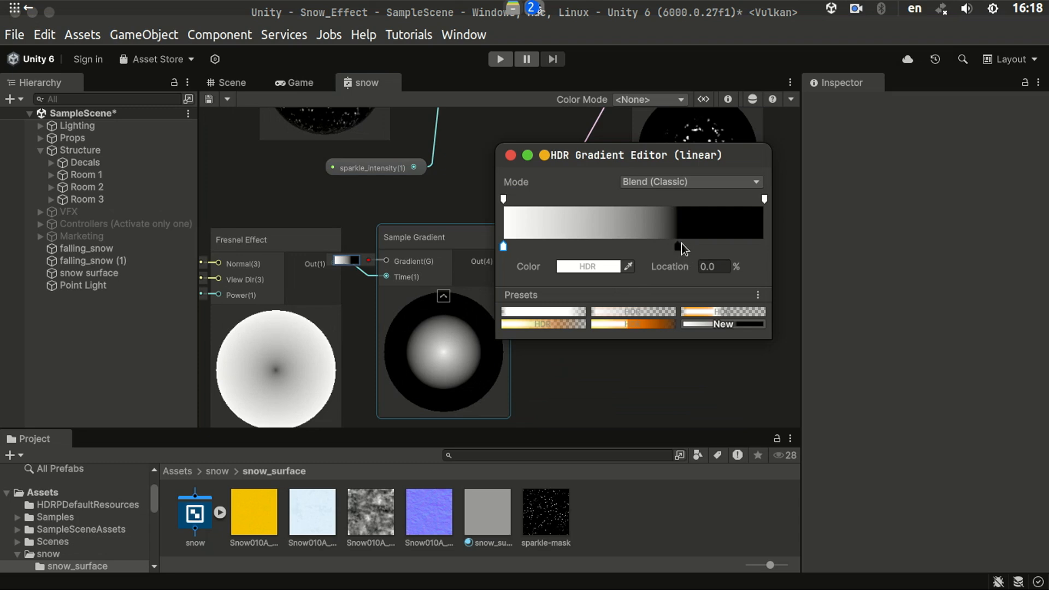
drag(678, 249, 727, 251)
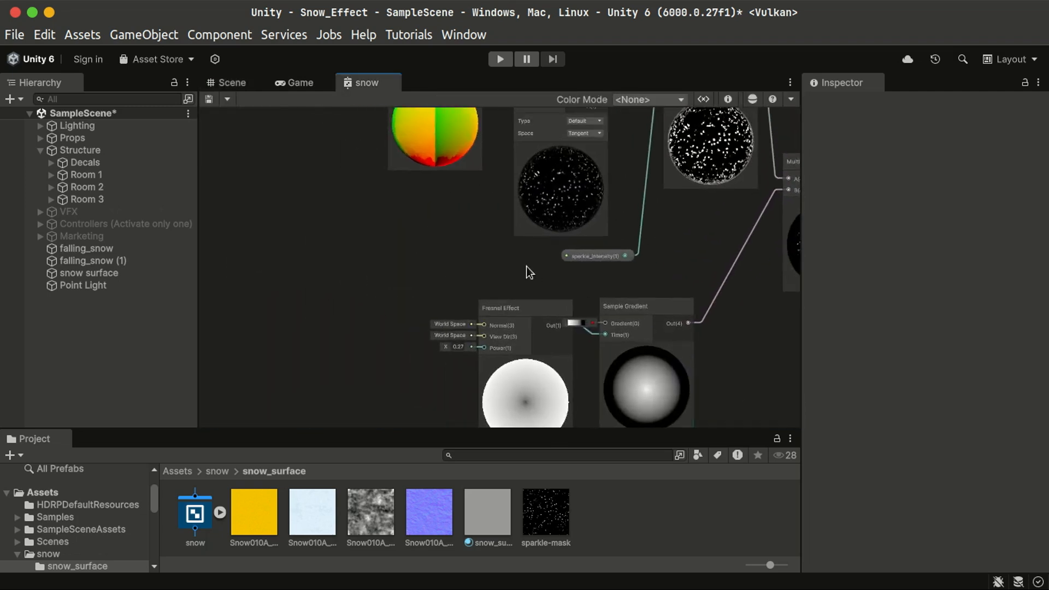
- Duplicate the Sample Texture 2D node that samples the sparkle mask and place the copy below the Sample Gradient node
scroll(526, 266, down, 2)
middle_drag(507, 275, 607, 425)
scroll(653, 305, up, 3)
middle_drag(667, 335, 600, 253)
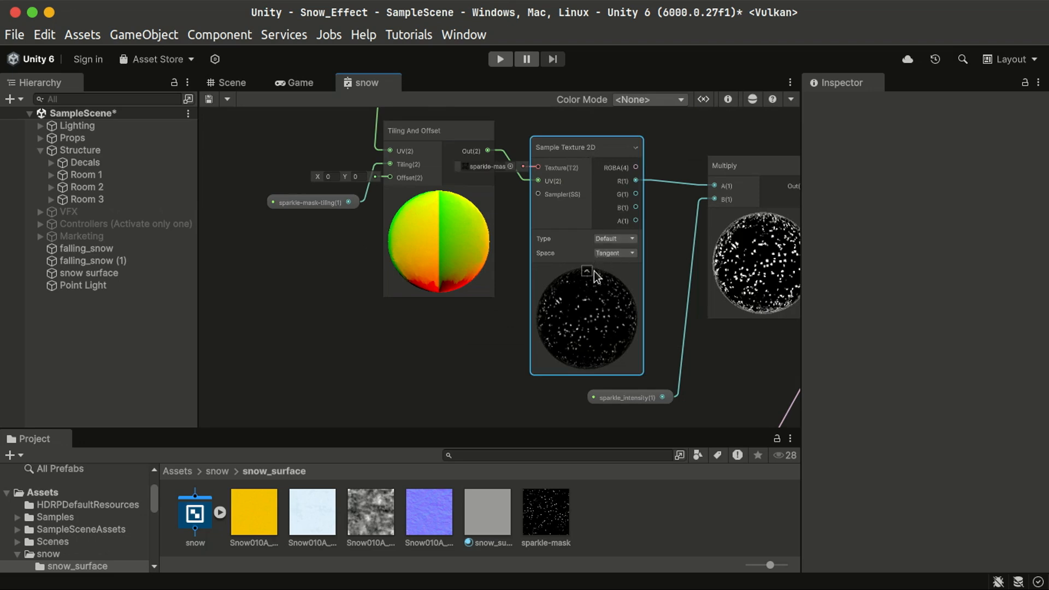
key(ctrl+d)
drag(592, 193, 443, 354)
middle_drag(444, 354, 665, 240)
drag(662, 229, 621, 284)
- Create a Screen Position node and connect its output to the UV input of the duplicated sparkle-mask Sample Texture 2D
drag(519, 349, 464, 335)
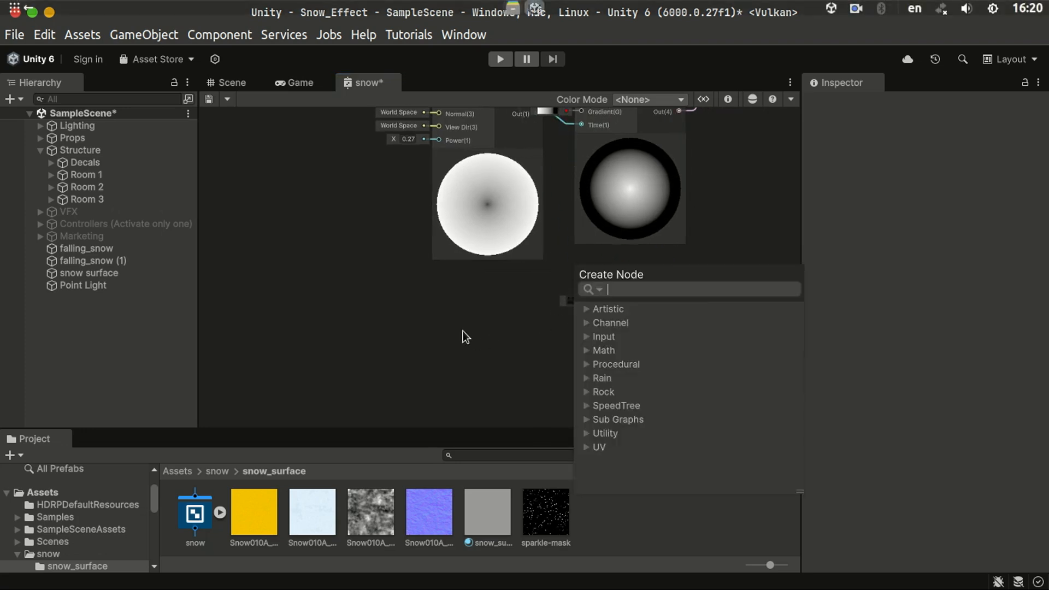
key(Escape)
key(space)
text(scr)
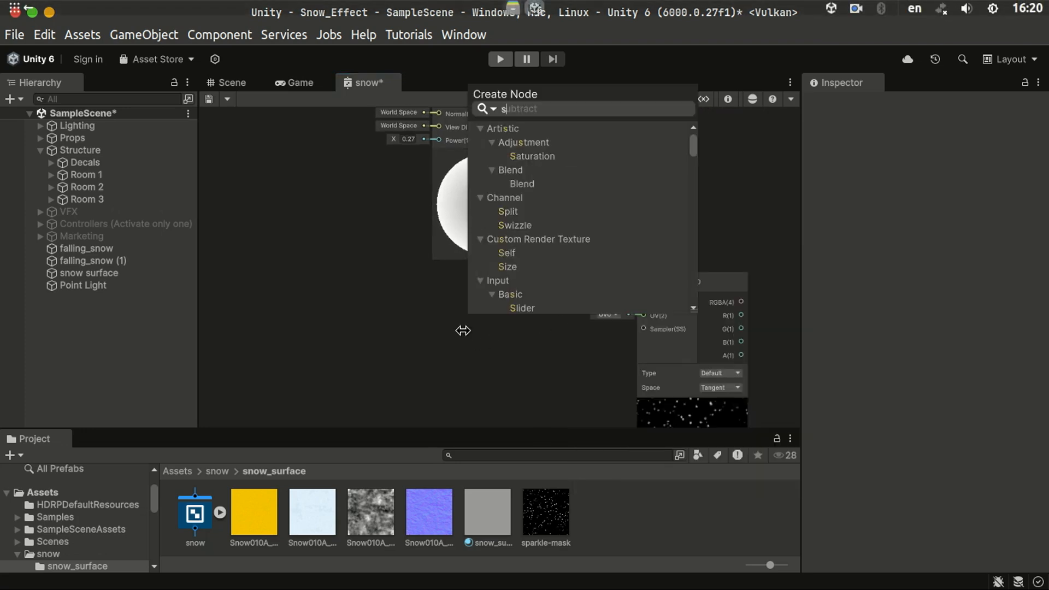
key(Up)
key(Up)
key(Up)
key(Up)
key(Up)
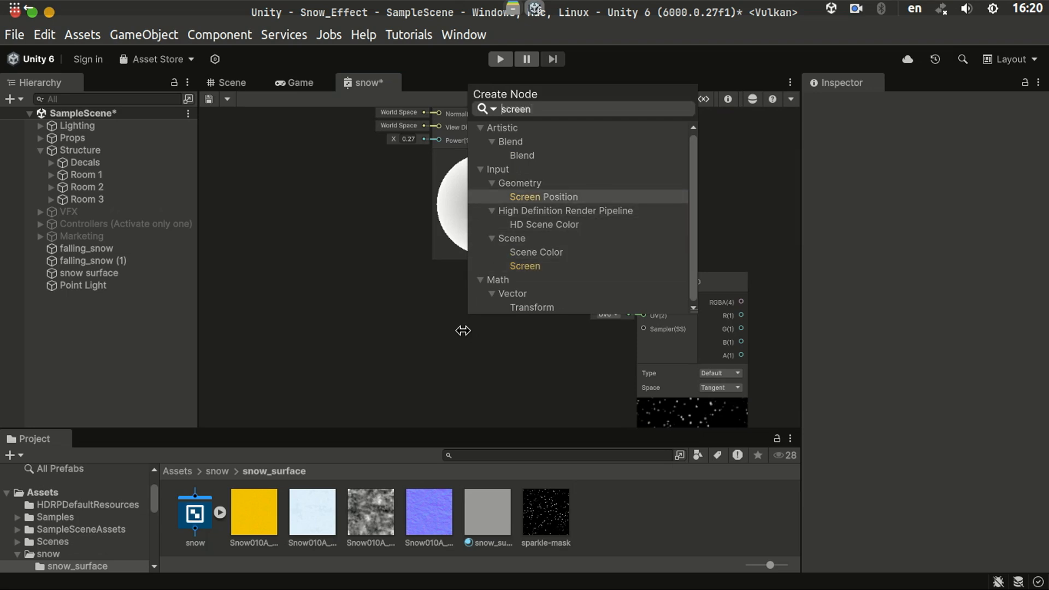
key(Return)
drag(517, 366, 643, 310)
- Create a Multiply node that combines the duplicated texture's R output with the Fresnel-masked sparkle Multiply's output
middle_drag(742, 264, 406, 324)
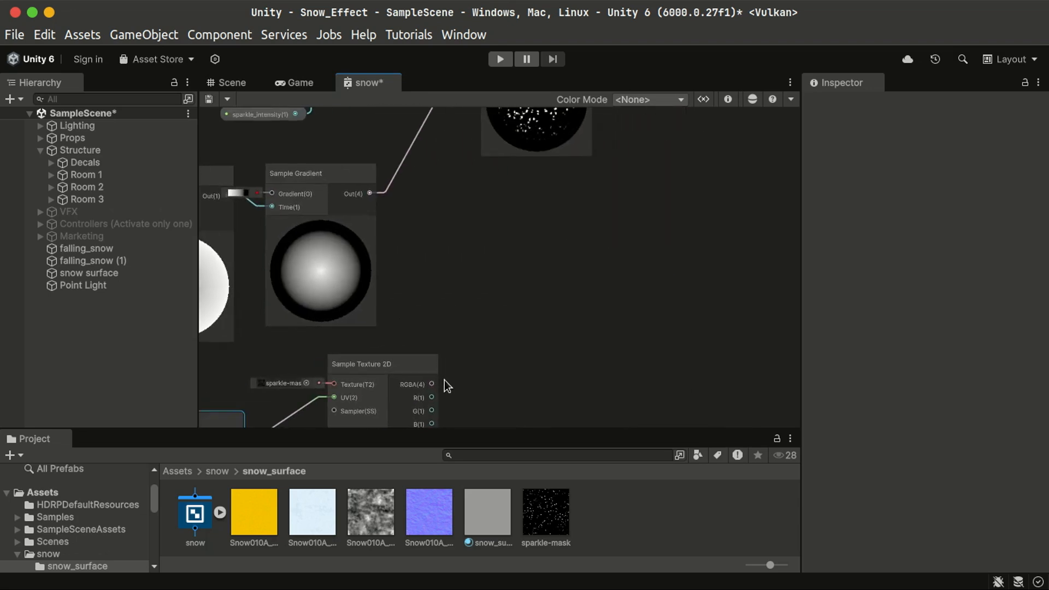
drag(433, 397, 603, 214)
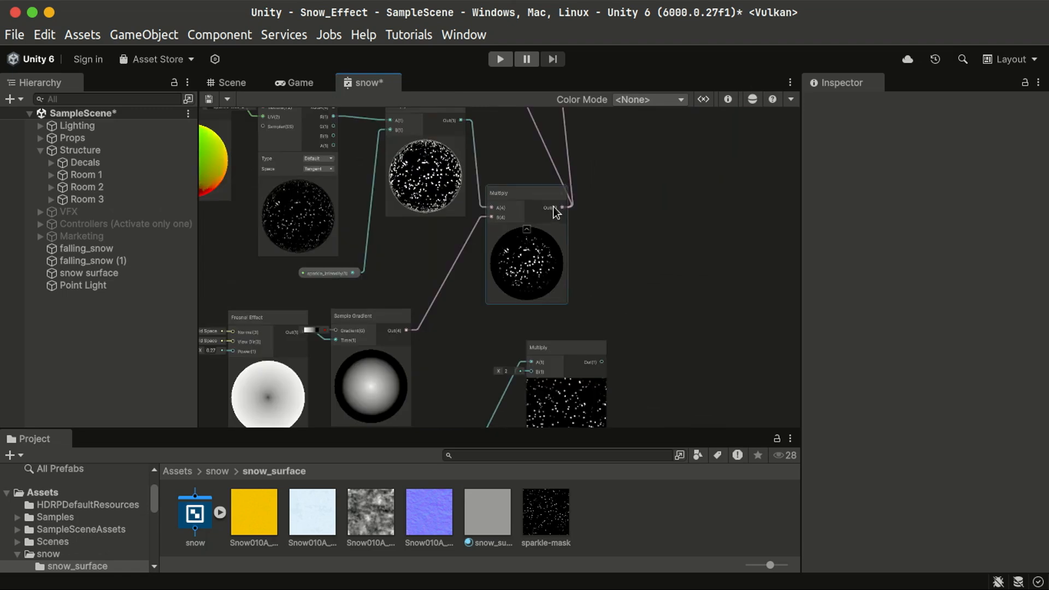
scroll(553, 207, up, 2)
middle_drag(546, 248, 594, 278)
click(576, 342)
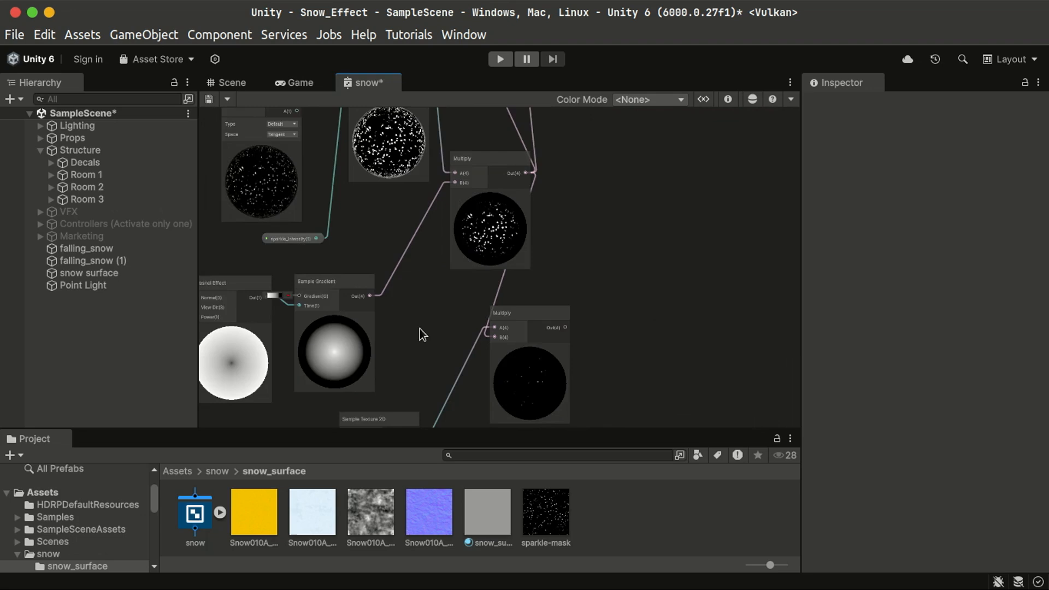
- Examine the screen-position sparkle texture branch and compare it with the original tiled sparkle-mask branch
middle_drag(422, 333, 487, 191)
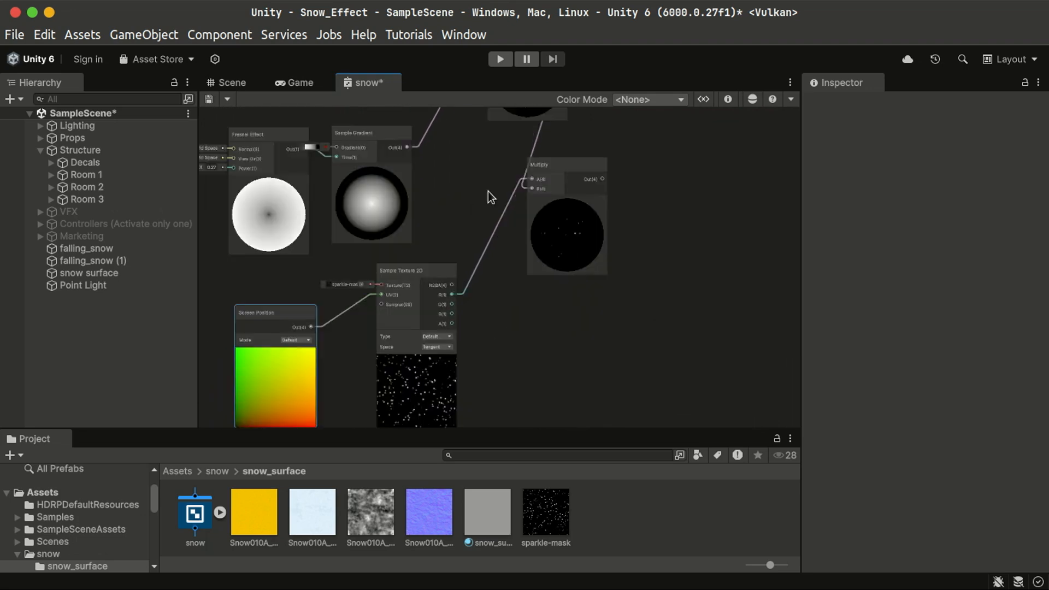
scroll(415, 338, up, 2)
middle_drag(498, 410, 553, 320)
scroll(458, 335, up, 1)
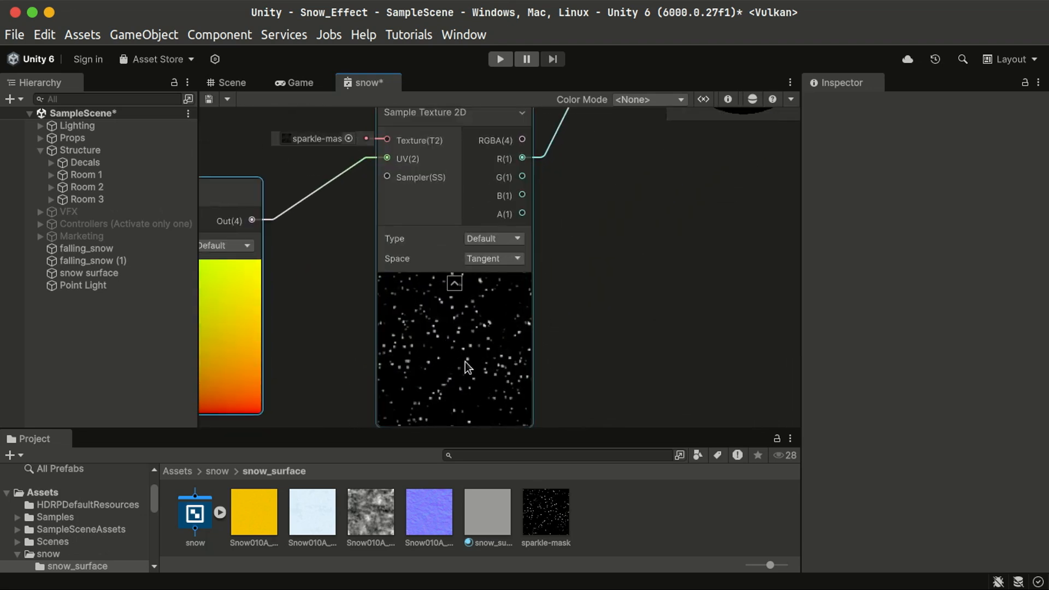
scroll(424, 340, down, 2)
middle_drag(466, 122, 539, 382)
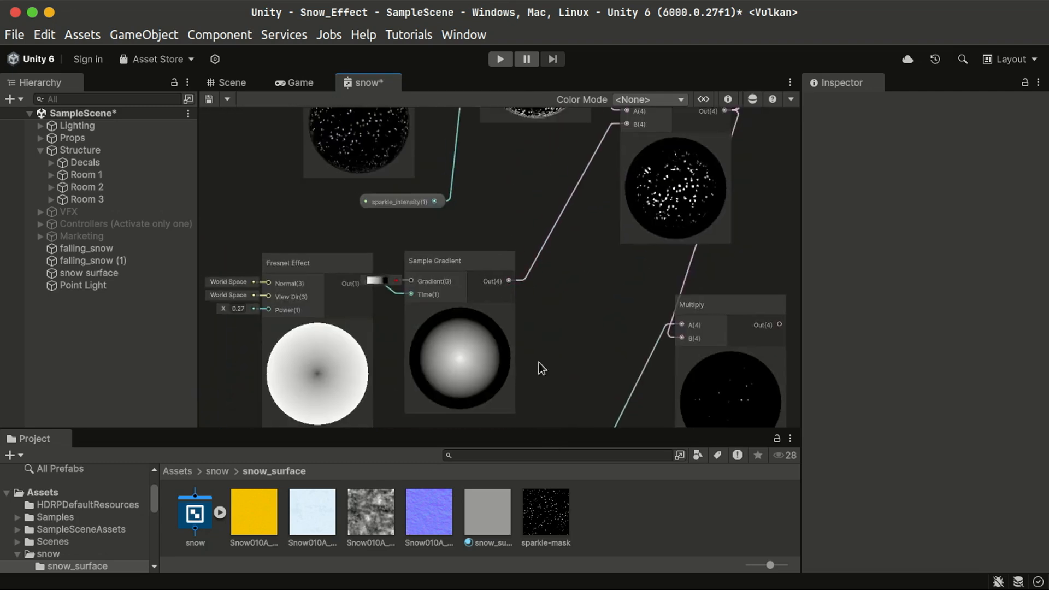
scroll(489, 206, down, 1)
middle_drag(482, 203, 577, 402)
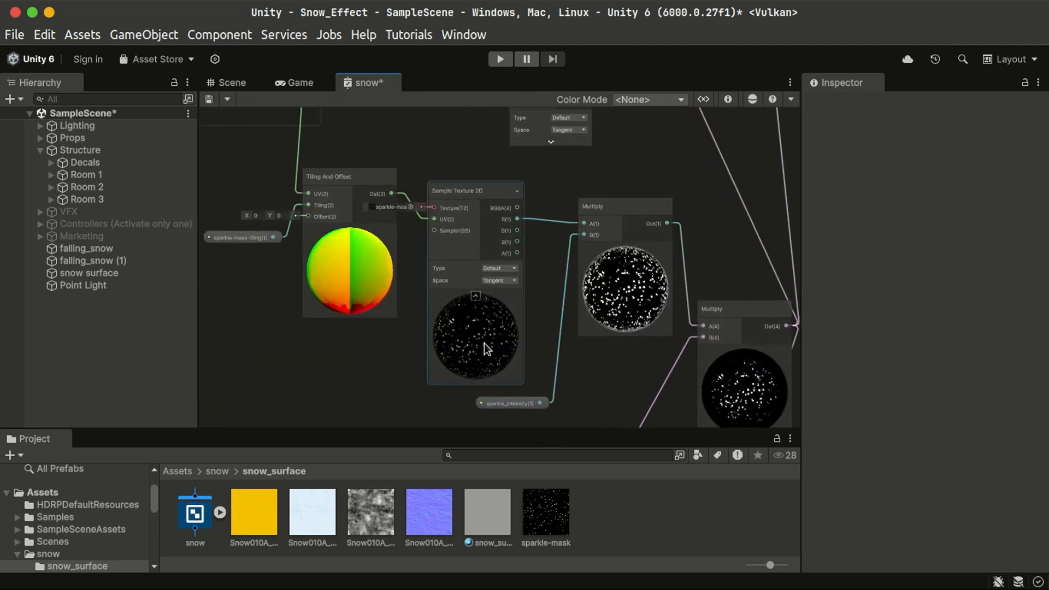
scroll(484, 343, up, 3)
middle_drag(407, 302, 461, 393)
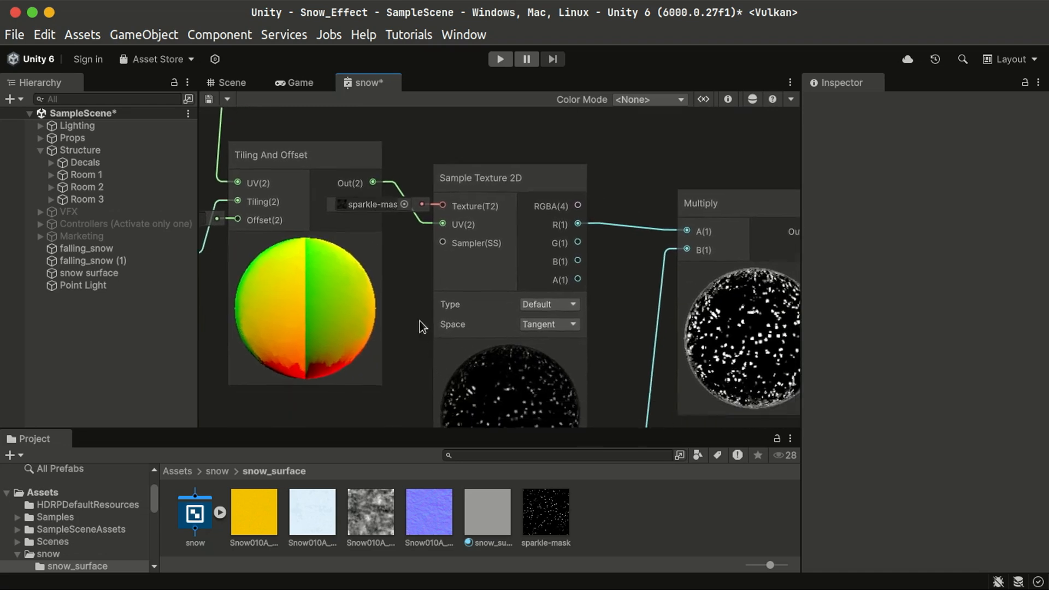
- Reposition the new screen-position sparkle Multiply node, connect its output to the Fragment's Base Color, and save the shader
middle_drag(420, 321, 357, 204)
scroll(551, 362, down, 3)
middle_drag(550, 362, 246, 190)
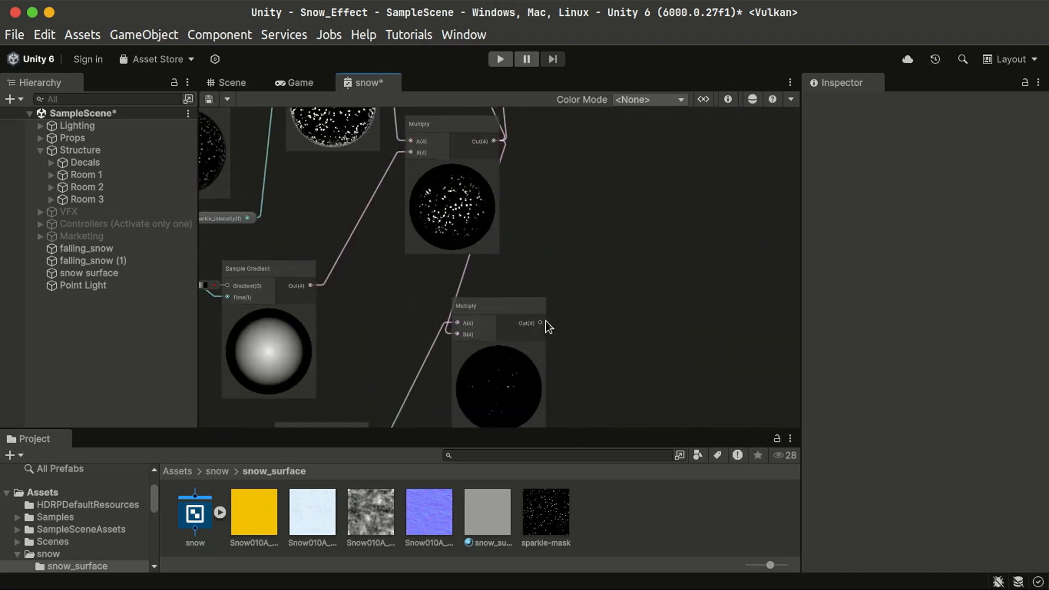
drag(503, 311, 392, 315)
scroll(607, 366, down, 5)
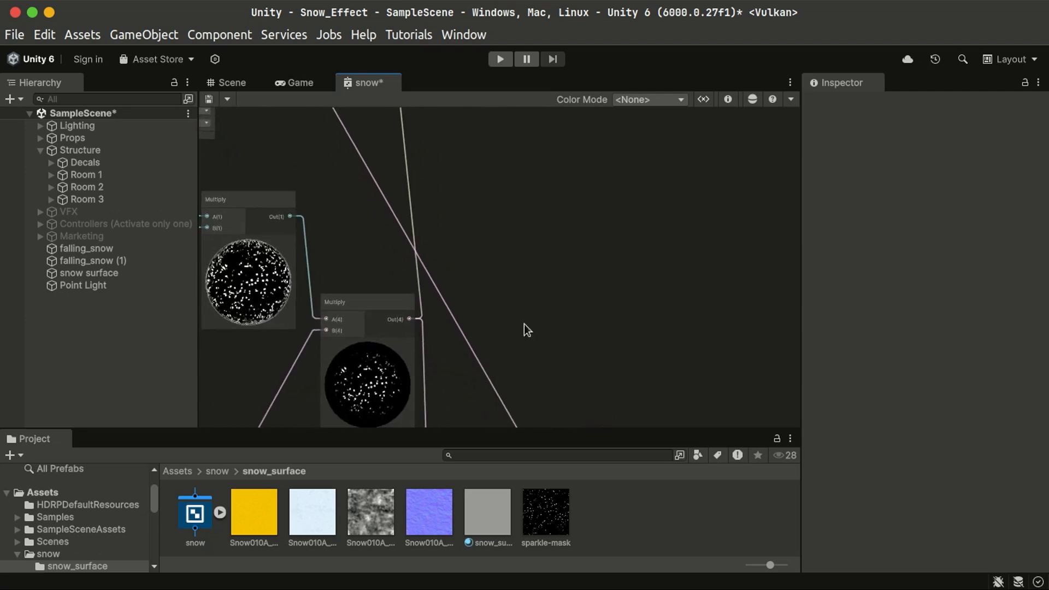
scroll(540, 348, down, 2)
drag(523, 372, 435, 254)
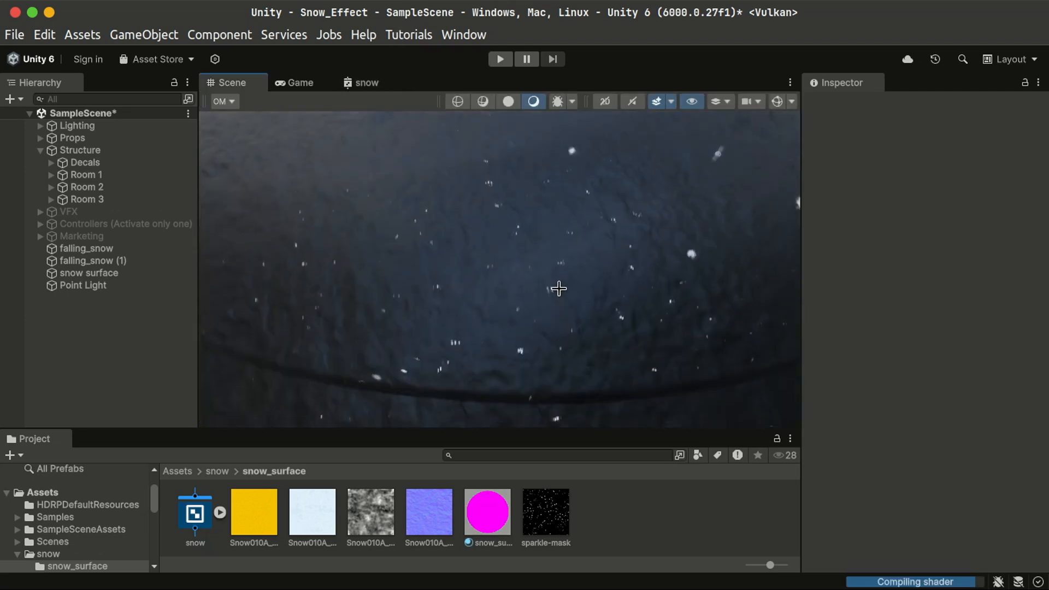
- Examine the twinkling sparkles on the snow surface from near and far, and review the exposed properties of snow_surface_mat
right_drag(557, 288, 492, 350)
key(w)
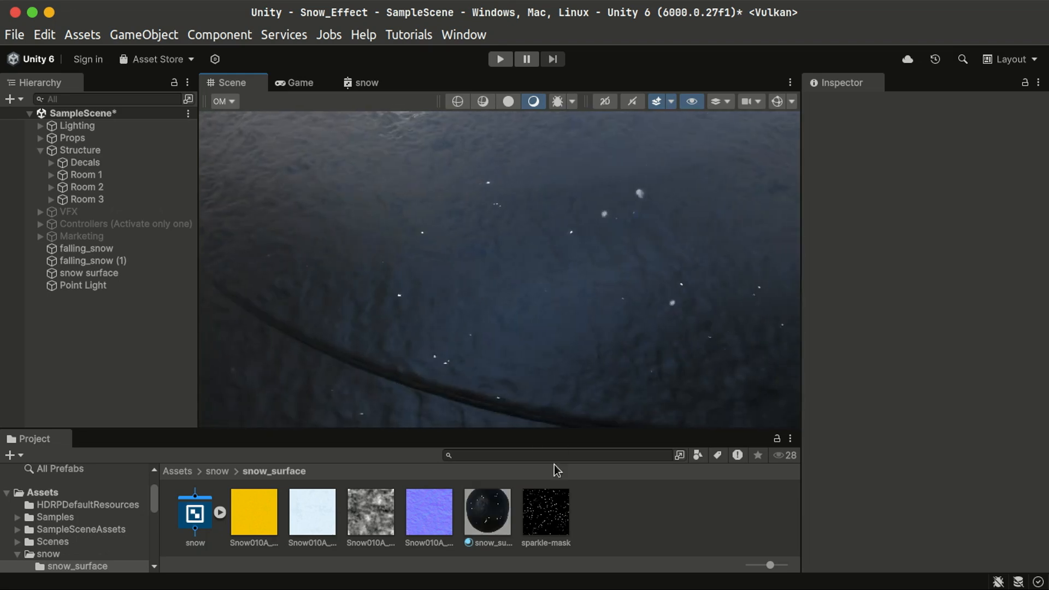
click(488, 513)
drag(1044, 202, 1042, 384)
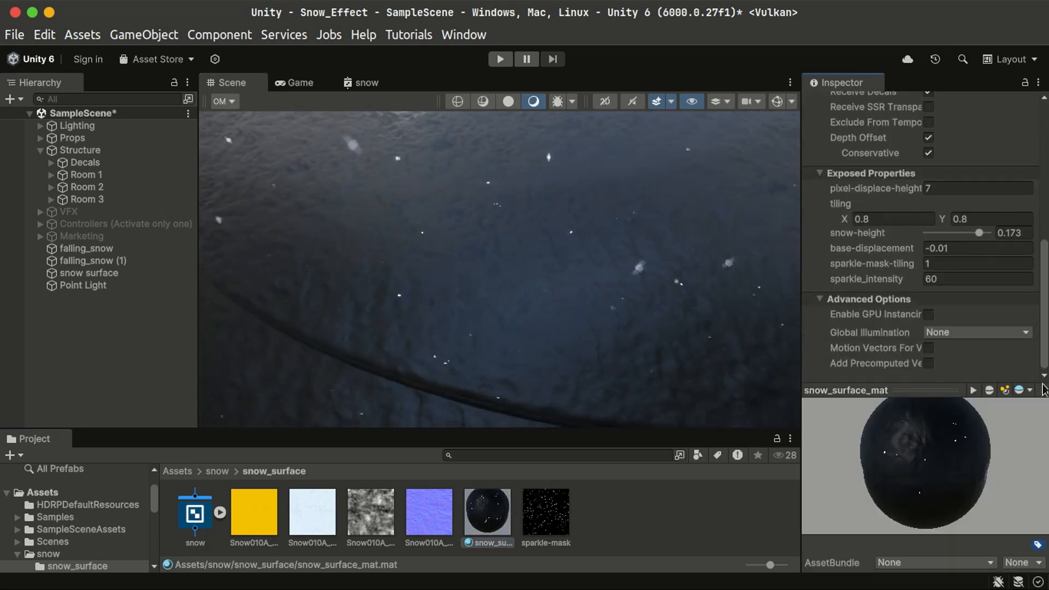
click(716, 510)
scroll(589, 259, down, 3)
scroll(599, 258, up, 5)
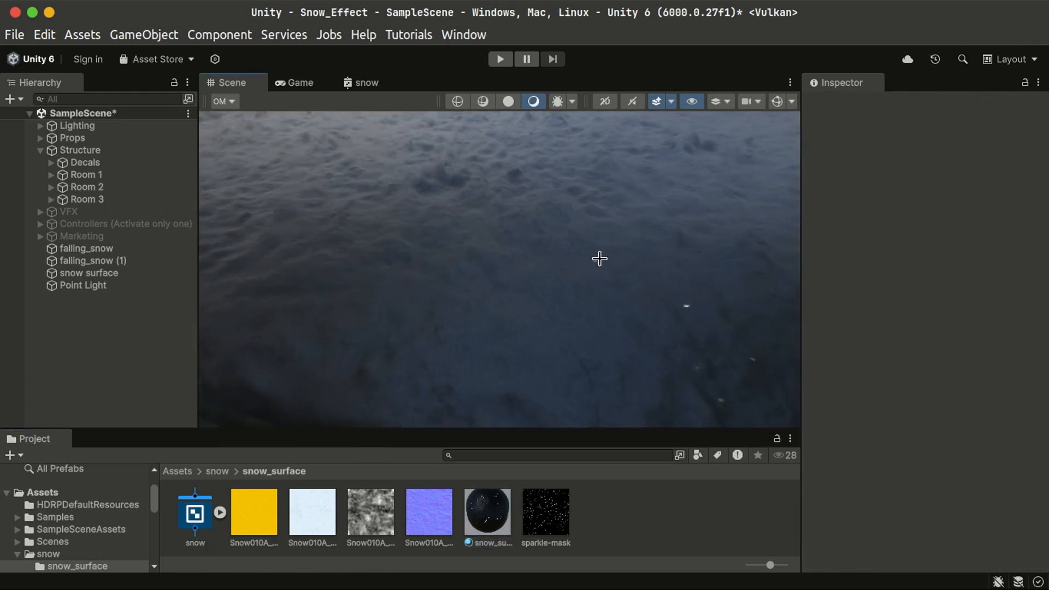
scroll(600, 314, down, 1)
scroll(600, 314, down, 4)
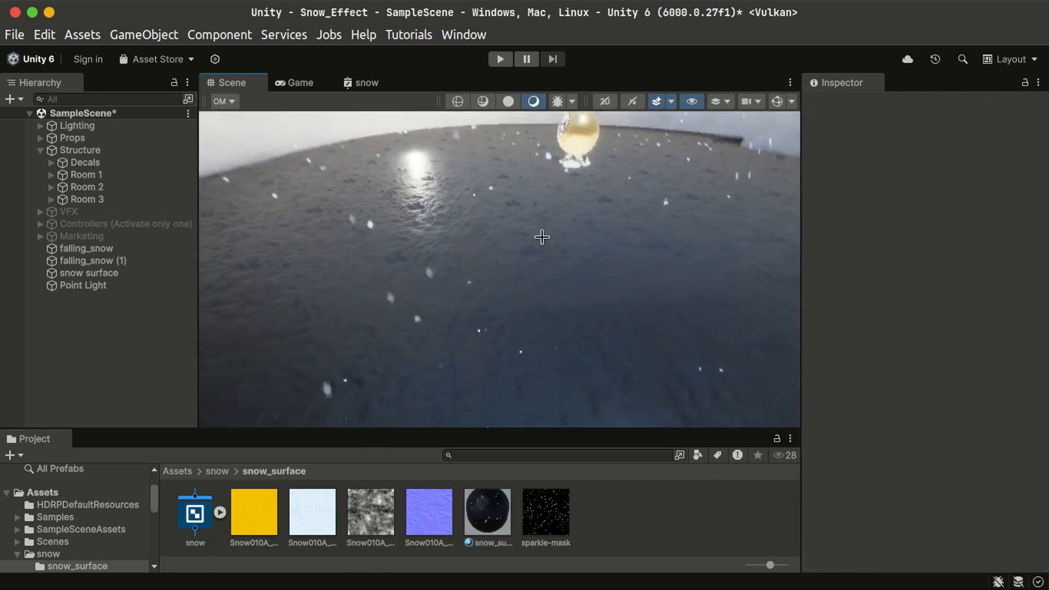
scroll(586, 317, up, 4)
scroll(587, 316, down, 4)
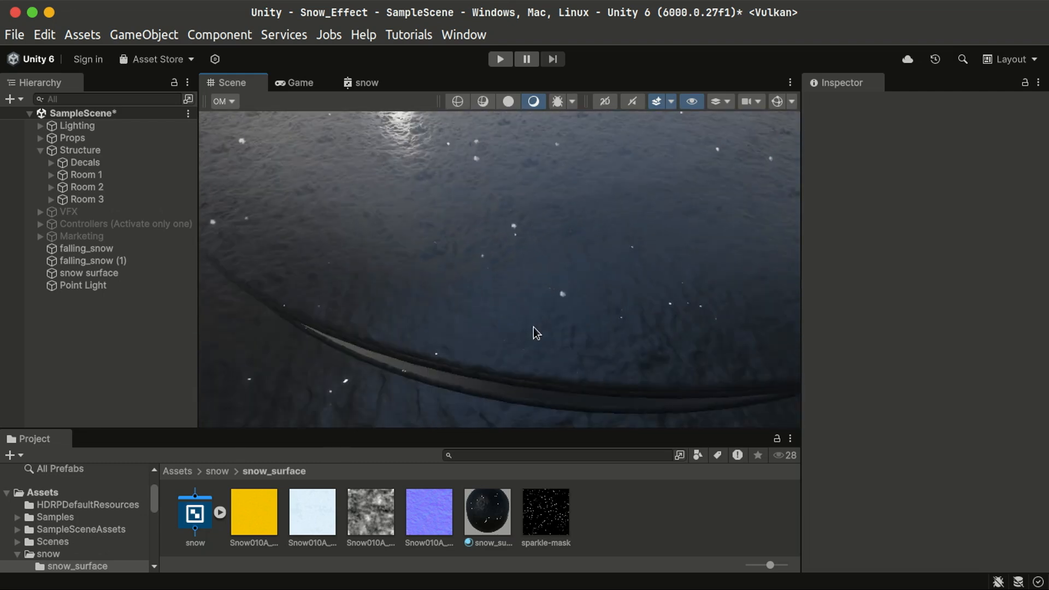
right_drag(533, 326, 528, 240)
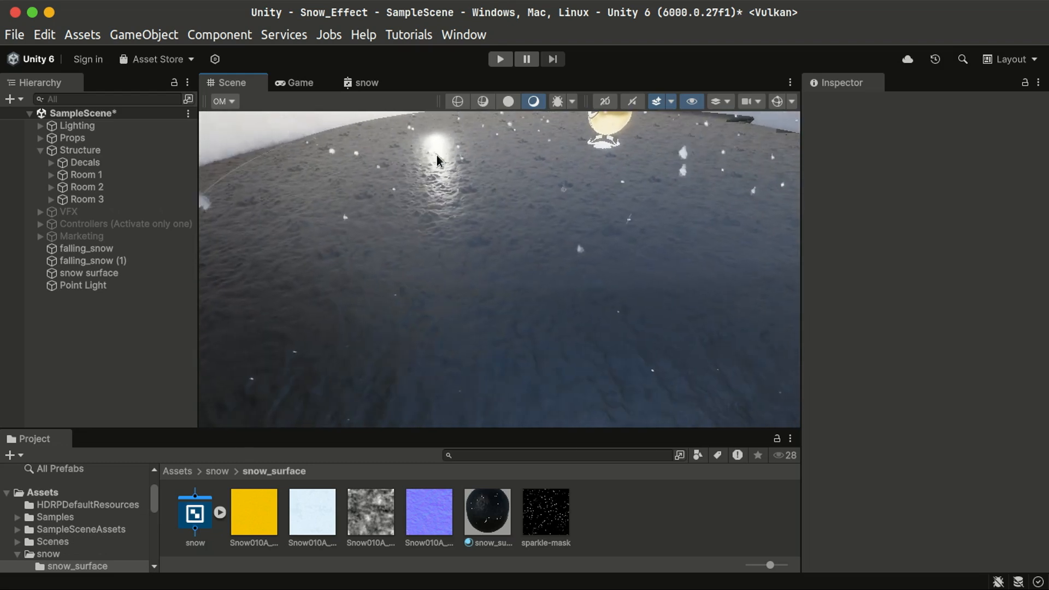
- Create an Add node combining the snow color texture's RGBA with the sparkle Multiply output, connect it to Base Color, and save the shader
click(371, 84)
scroll(593, 187, up, 5)
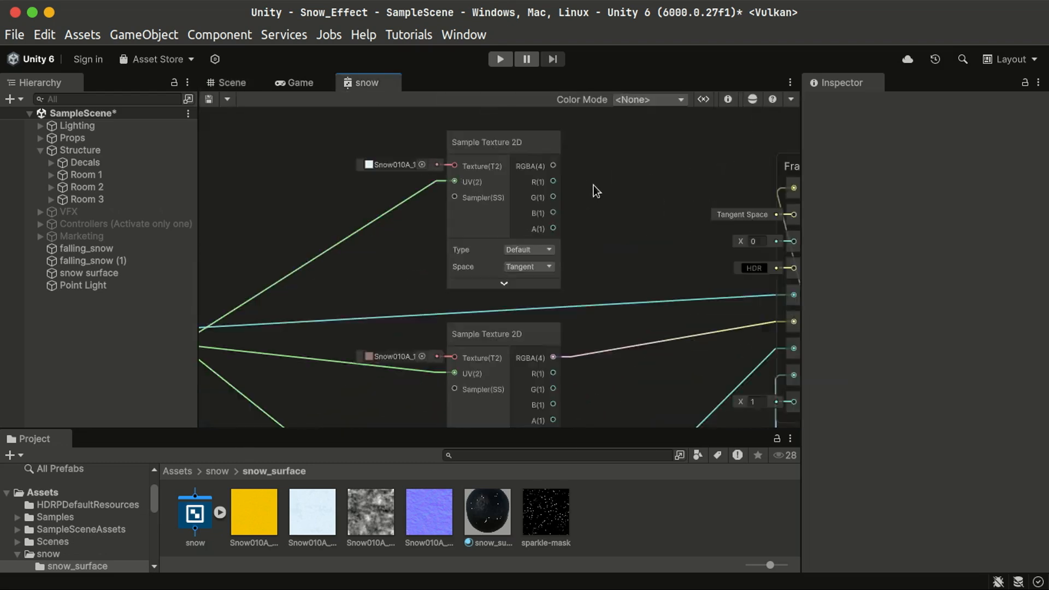
scroll(446, 234, up, 2)
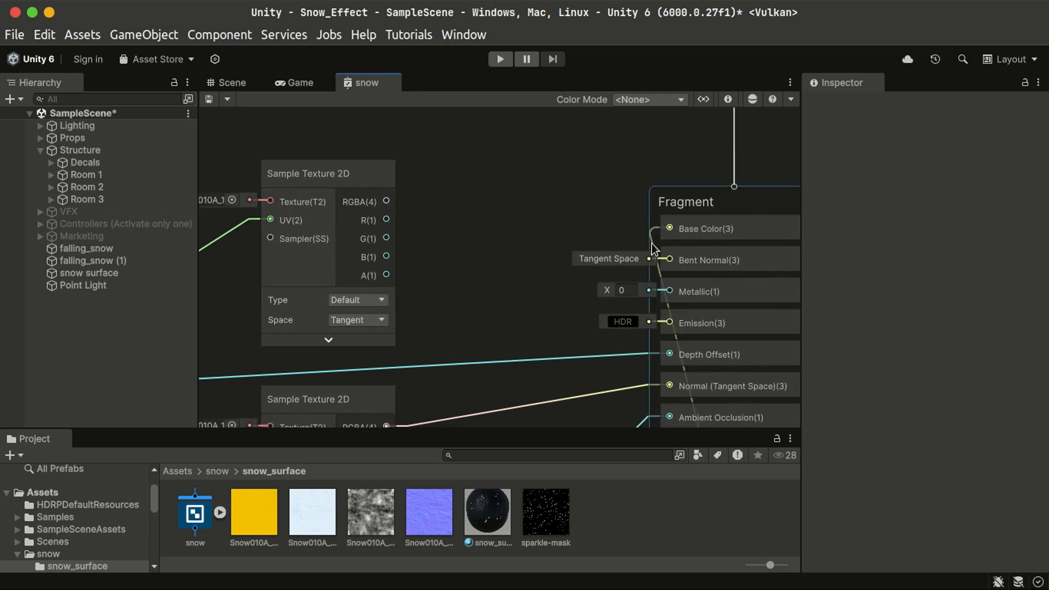
drag(386, 200, 496, 197)
text(add)
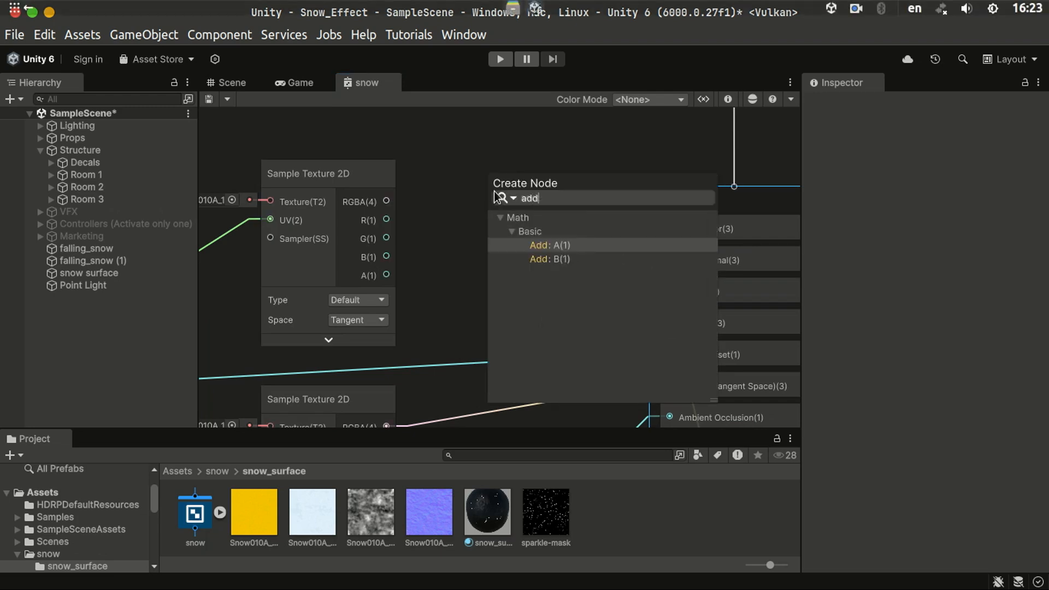
key(Return)
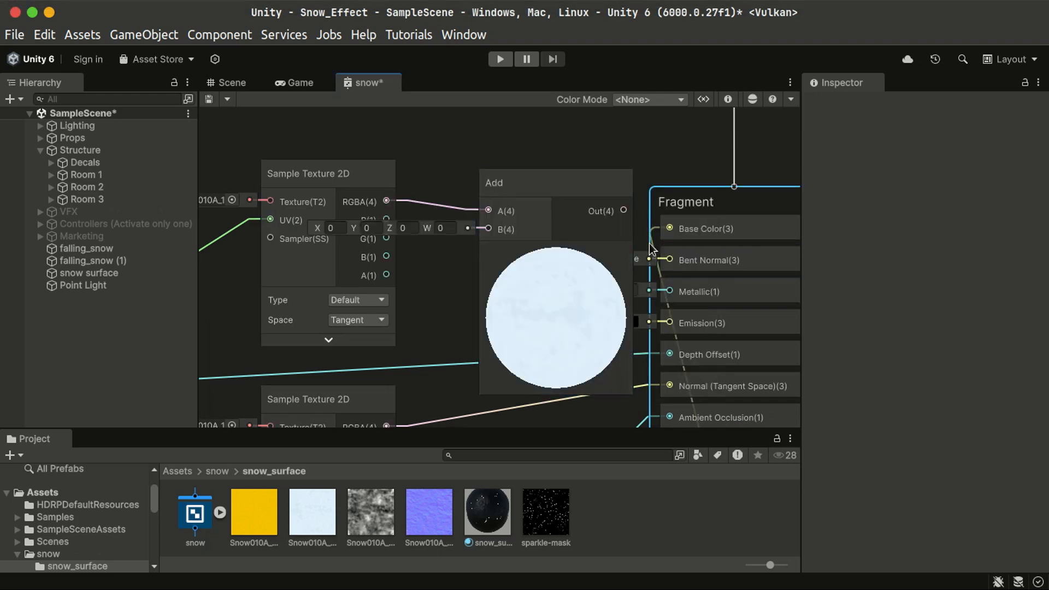
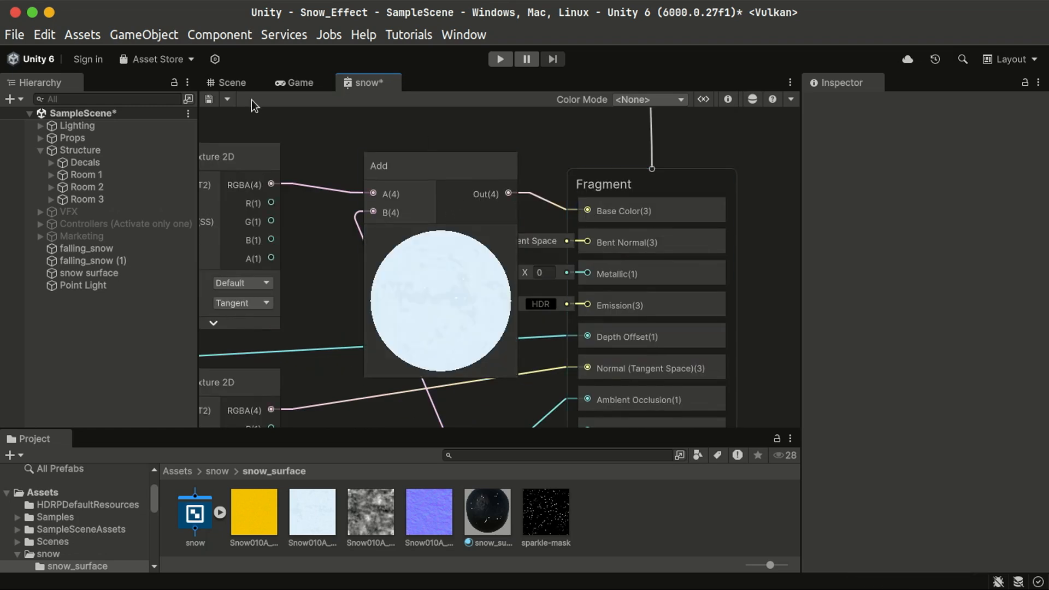
click(212, 100)
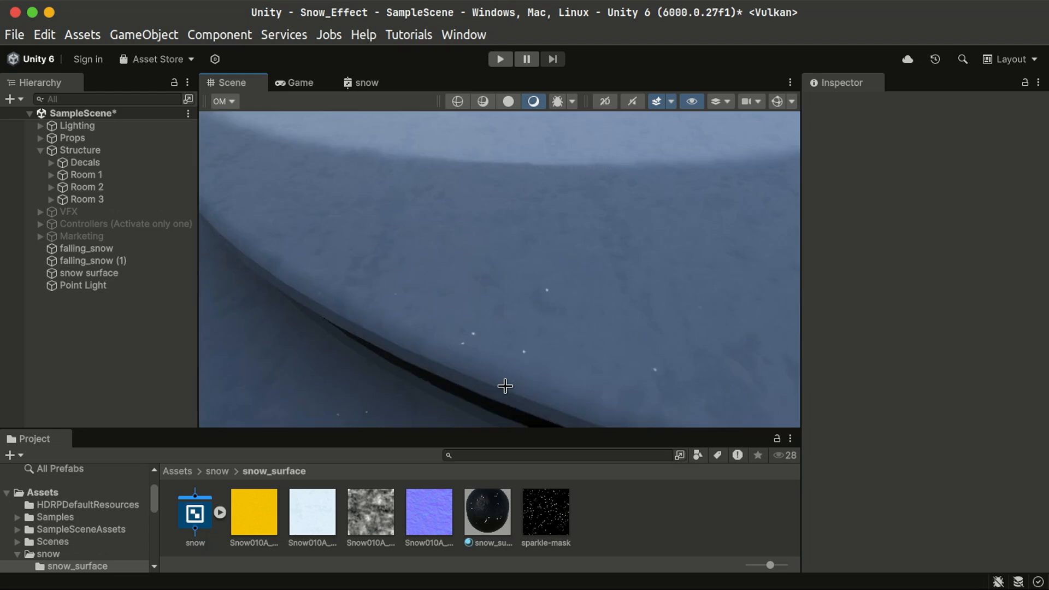
- Examine the sparkles over the colored snow surface from several viewing angles in the Scene view
right_drag(503, 386, 555, 331)
right_drag(471, 310, 590, 317)
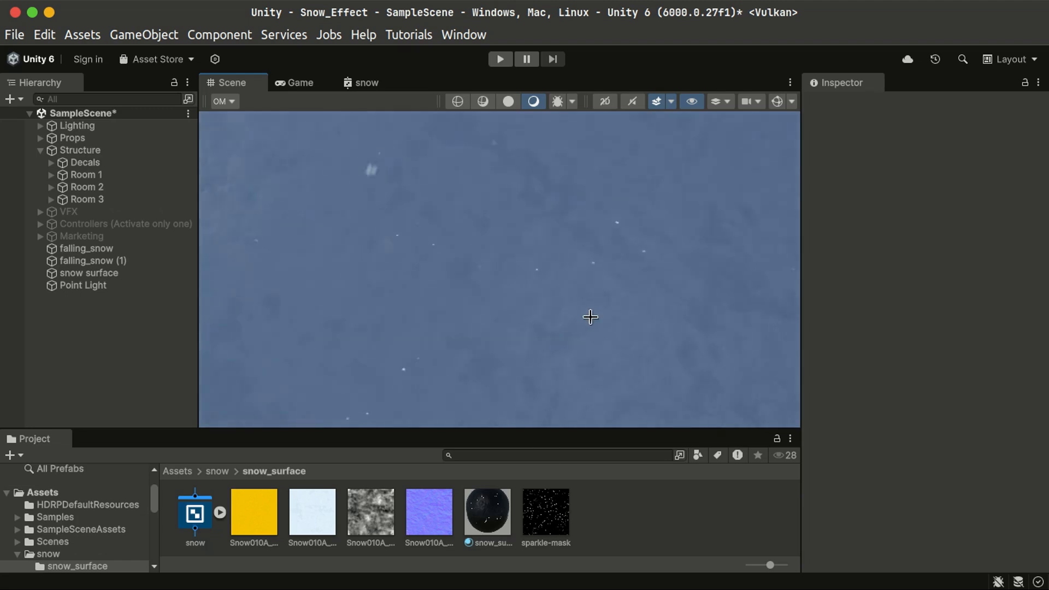
right_drag(588, 270, 525, 309)
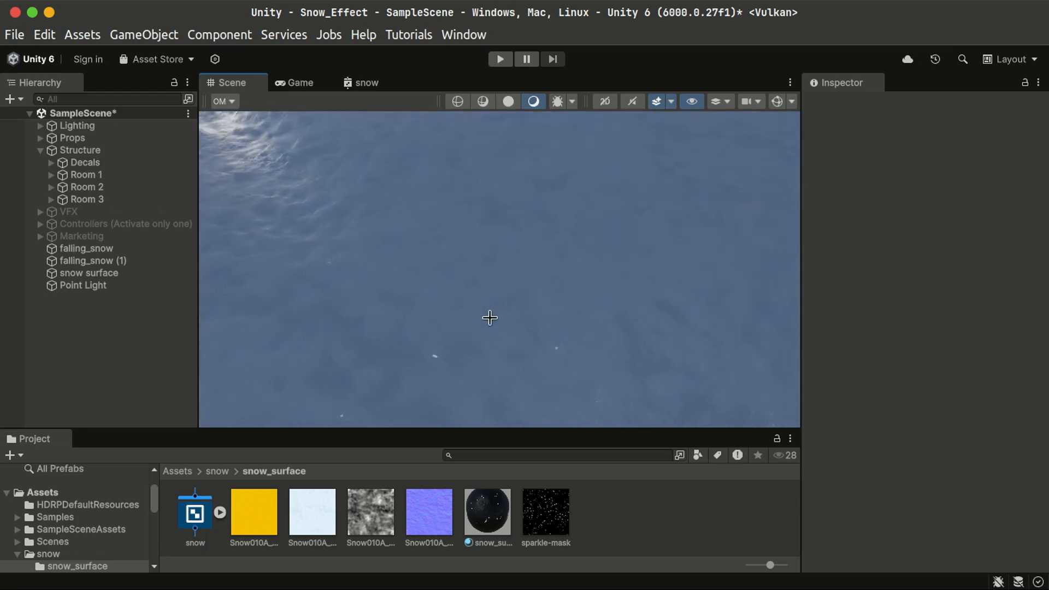
right_drag(474, 297, 471, 290)
right_drag(472, 285, 435, 281)
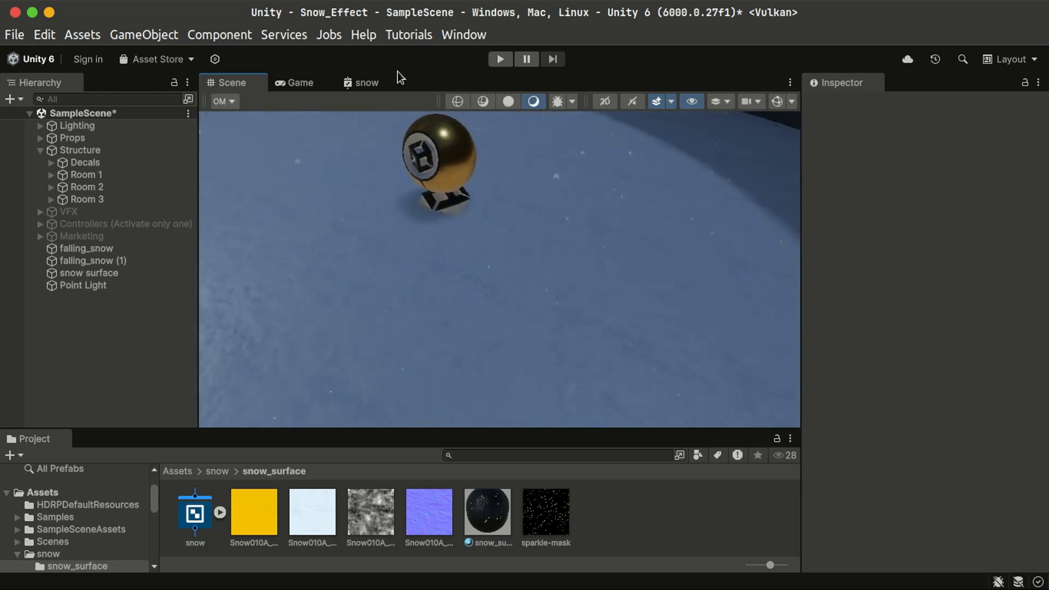
- Create a Float property named sparkle-albedo in the snow shader graph
click(360, 84)
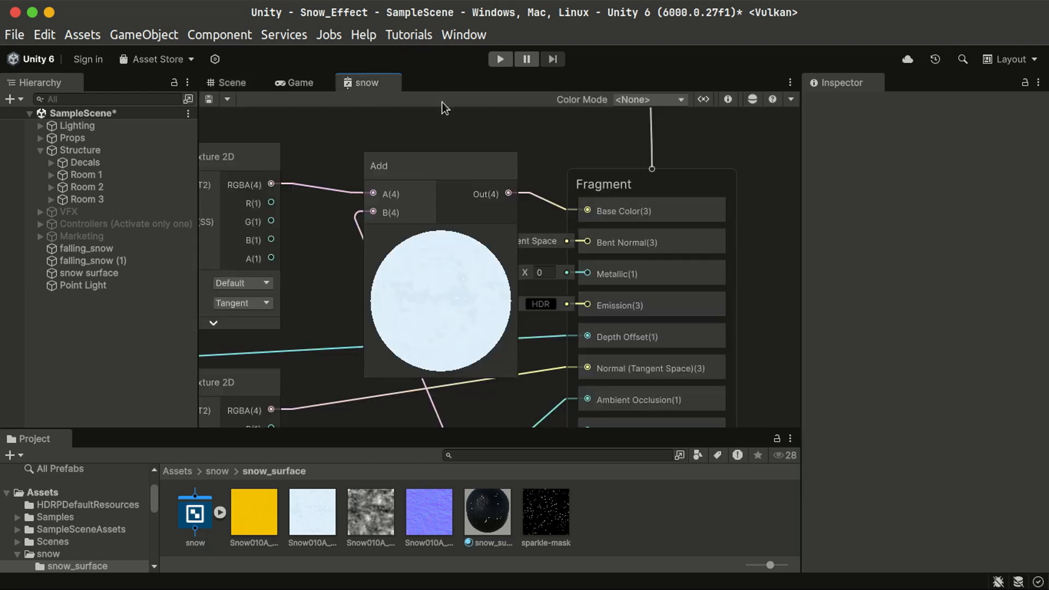
key(shift+space)
click(952, 100)
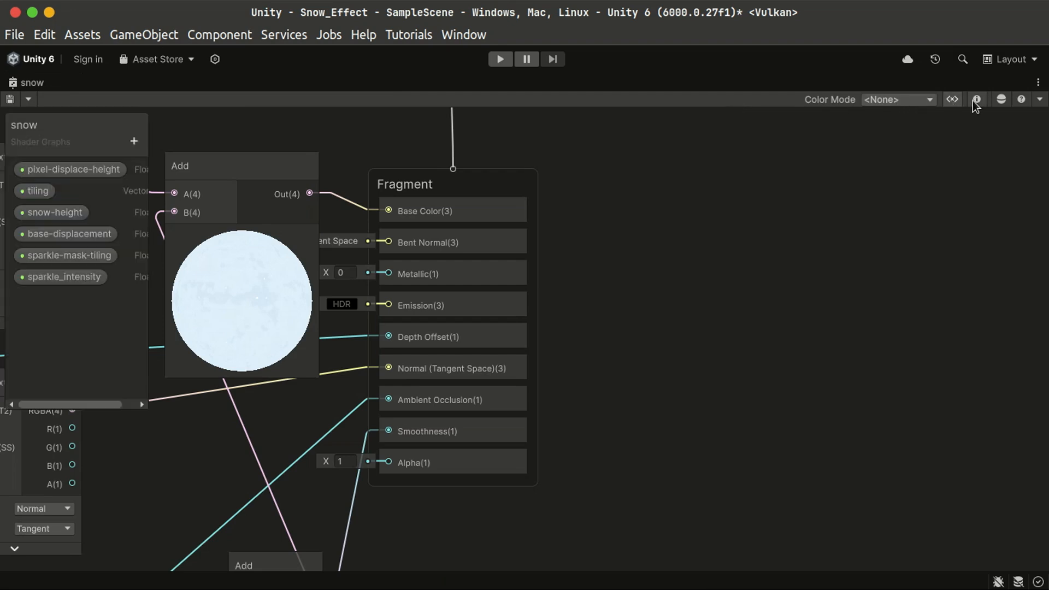
click(138, 142)
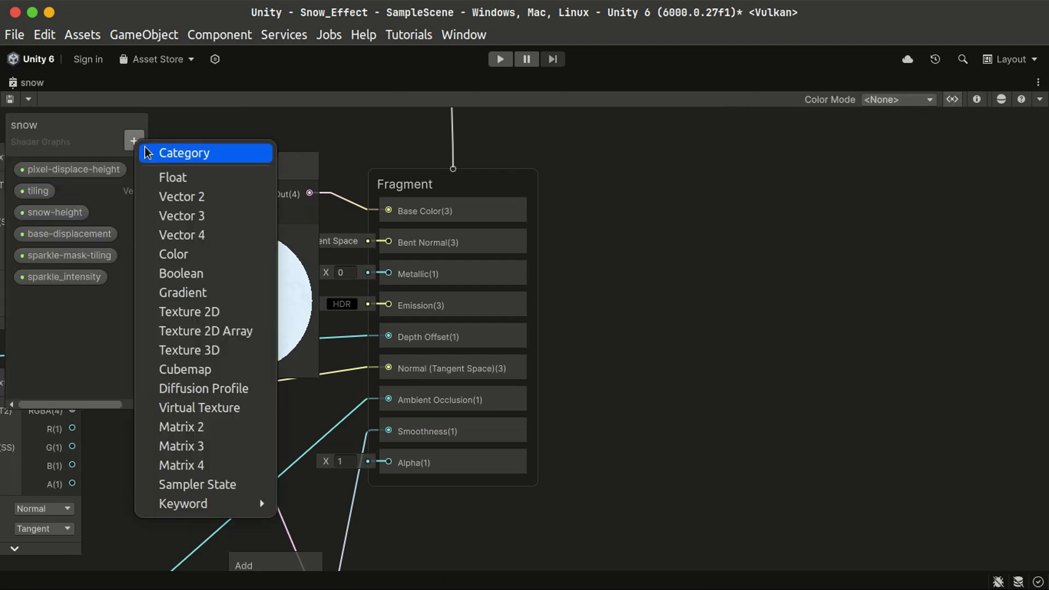
click(181, 173)
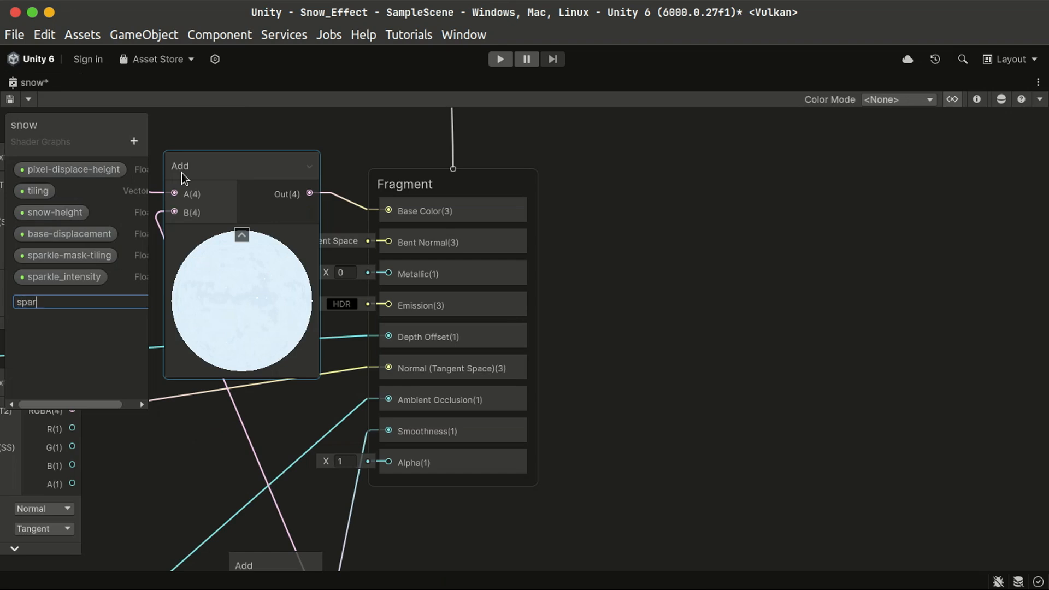
text(sparkle-albedo)
key(Return)
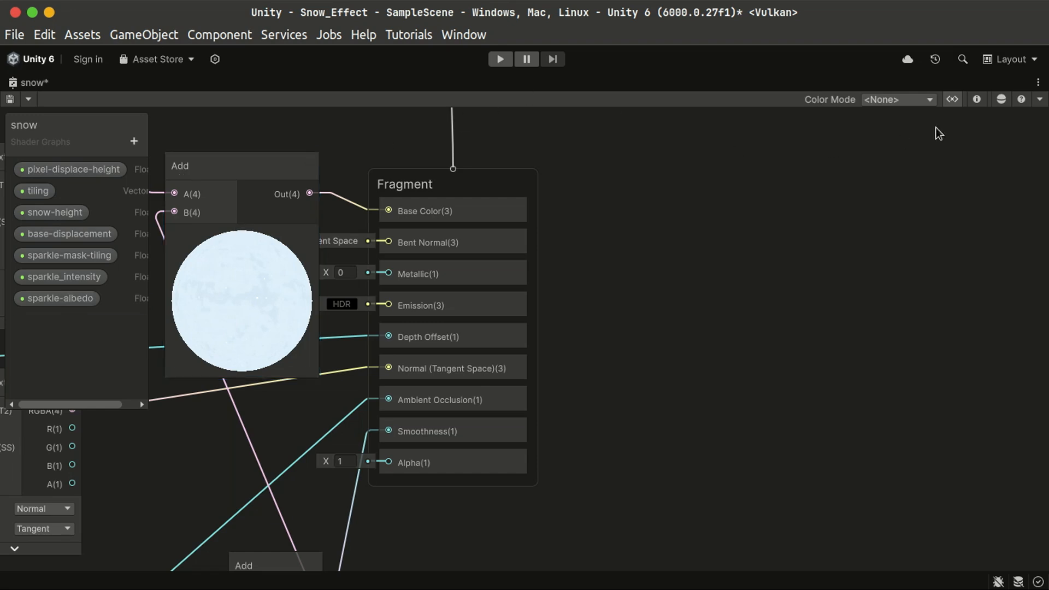
- Set the sparkle-albedo property's mode to Slider, keeping its 0 to 1 range
click(1001, 100)
click(1001, 100)
click(976, 99)
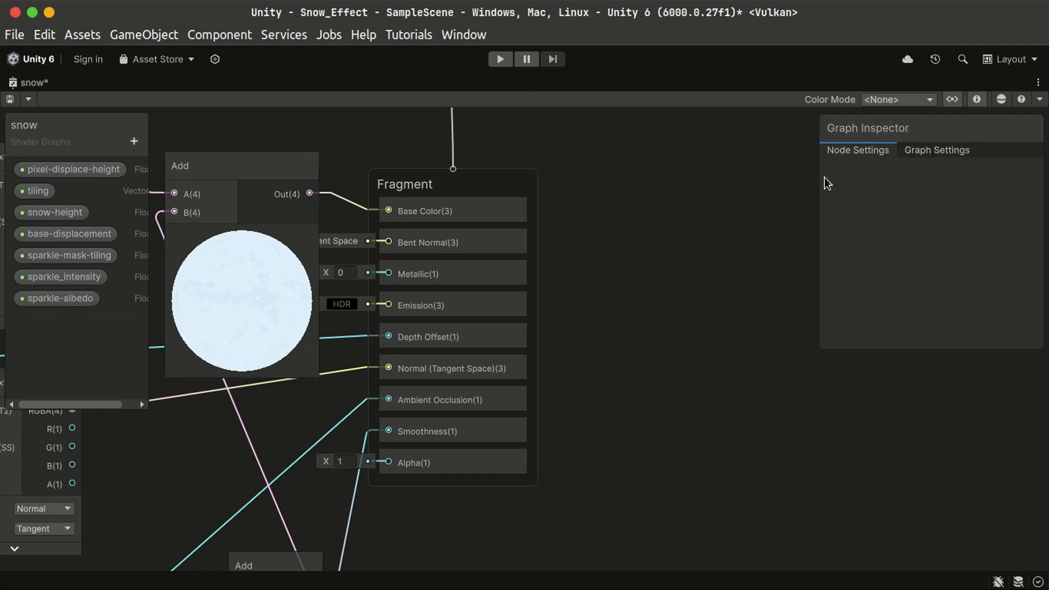
click(61, 301)
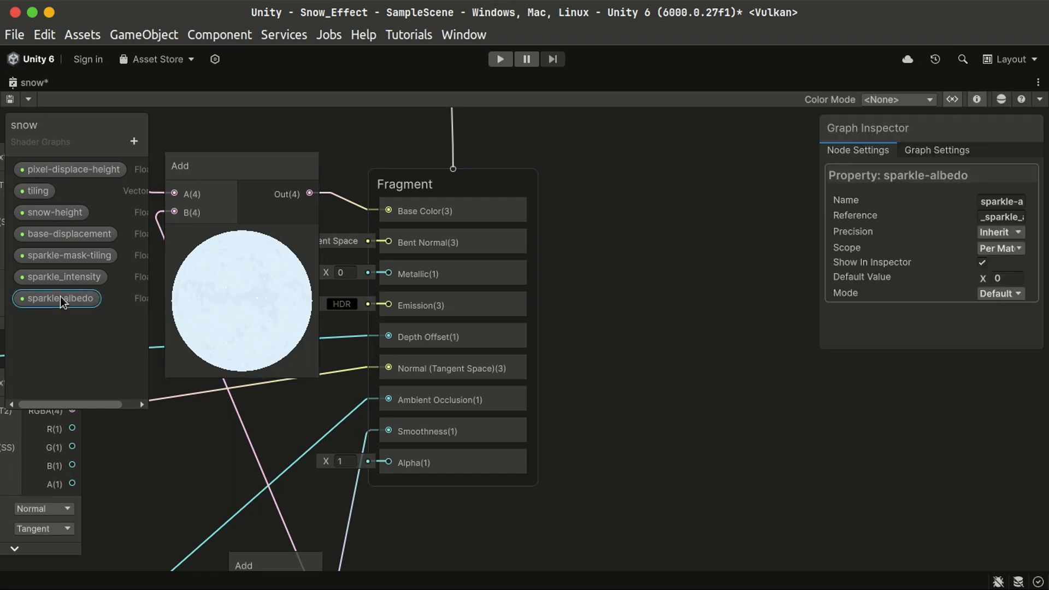
click(1003, 295)
click(999, 353)
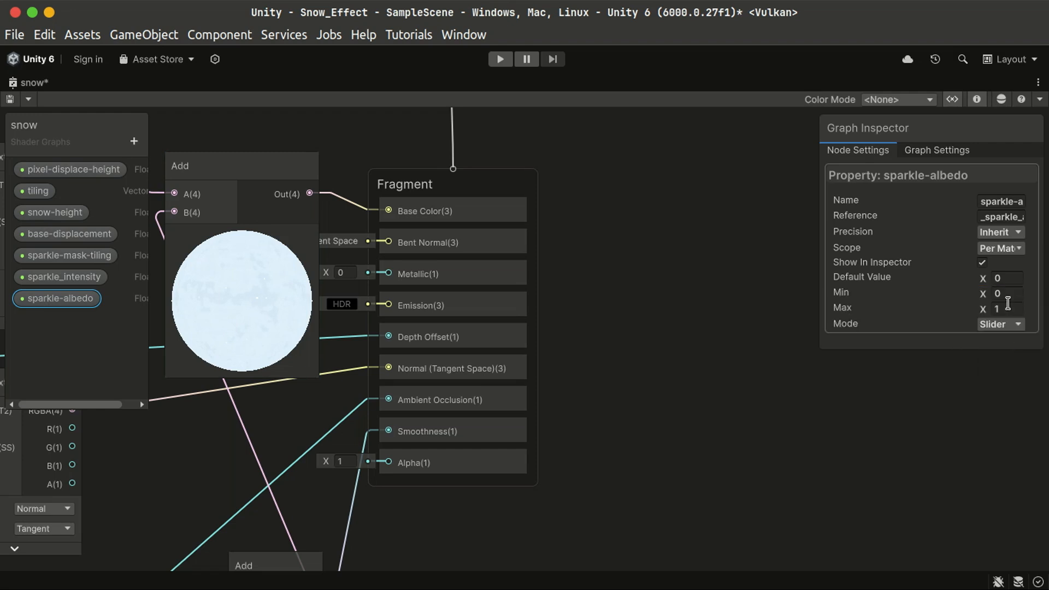
click(977, 99)
- Move the Base Color Add node up and create a Multiply node whose B input receives the sparkle signal detached from the Add
middle_drag(613, 356, 957, 393)
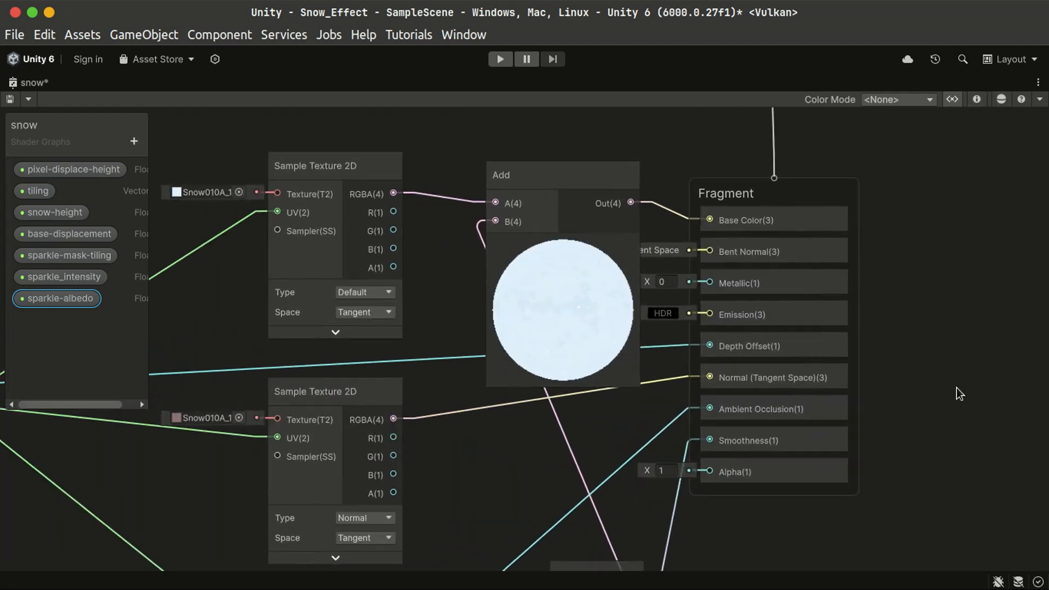
middle_drag(765, 295, 761, 419)
drag(575, 307, 667, 195)
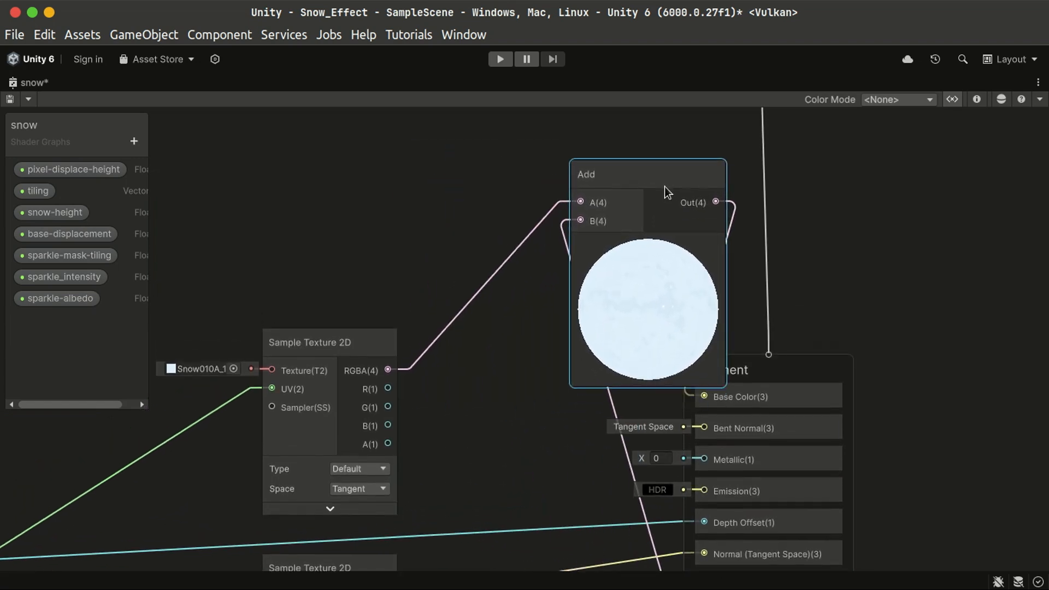
drag(614, 412, 490, 383)
text(multi)
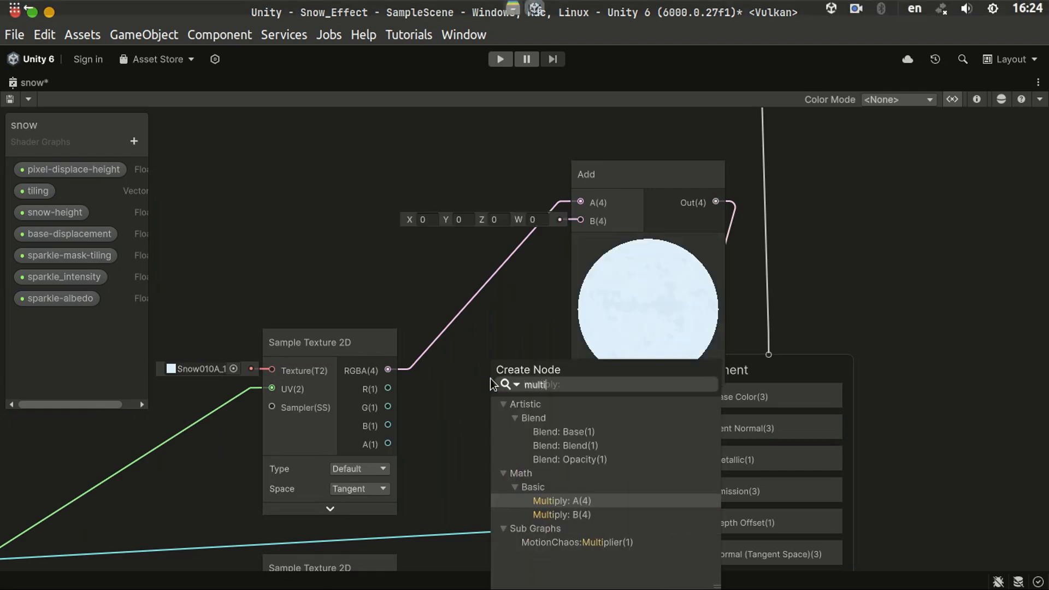
key(Down)
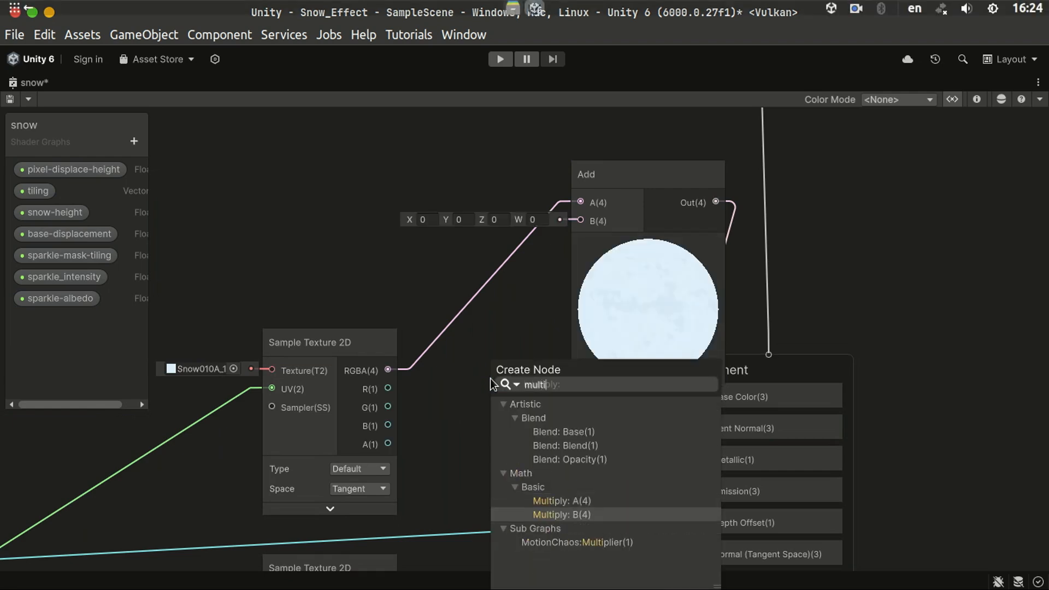
key(Return)
- Place the sparkle-albedo property in the graph, connect it to the Multiply's A input, and connect the Multiply's output to the Add's B input
drag(53, 304, 238, 279)
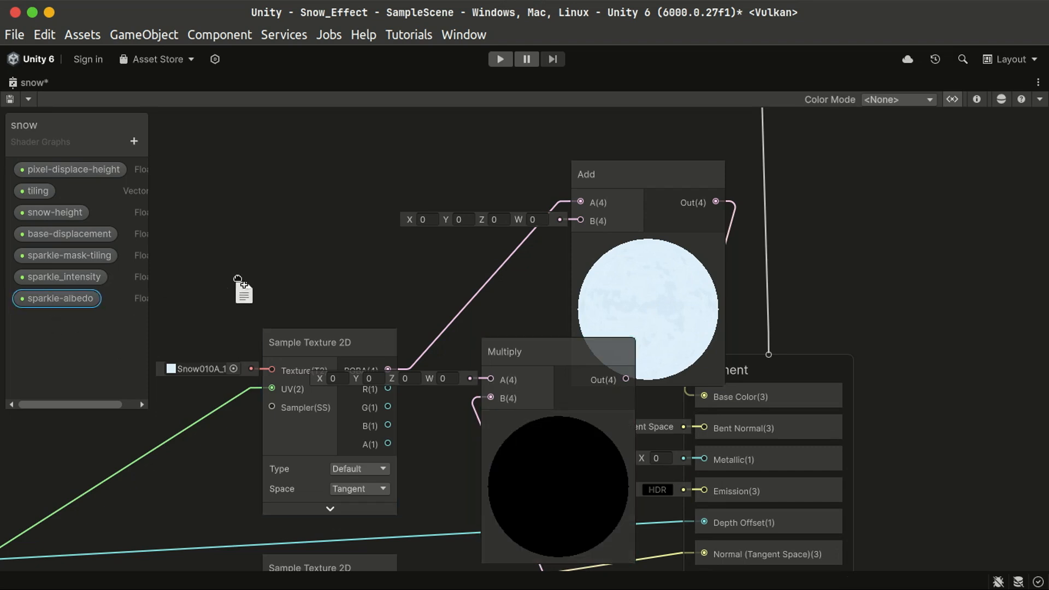
drag(329, 279, 331, 280)
drag(427, 288, 491, 380)
drag(626, 379, 580, 221)
- Collapse the Multiply and Add previews, arrange both nodes before the Fragment block, and hide the Blackboard
click(557, 422)
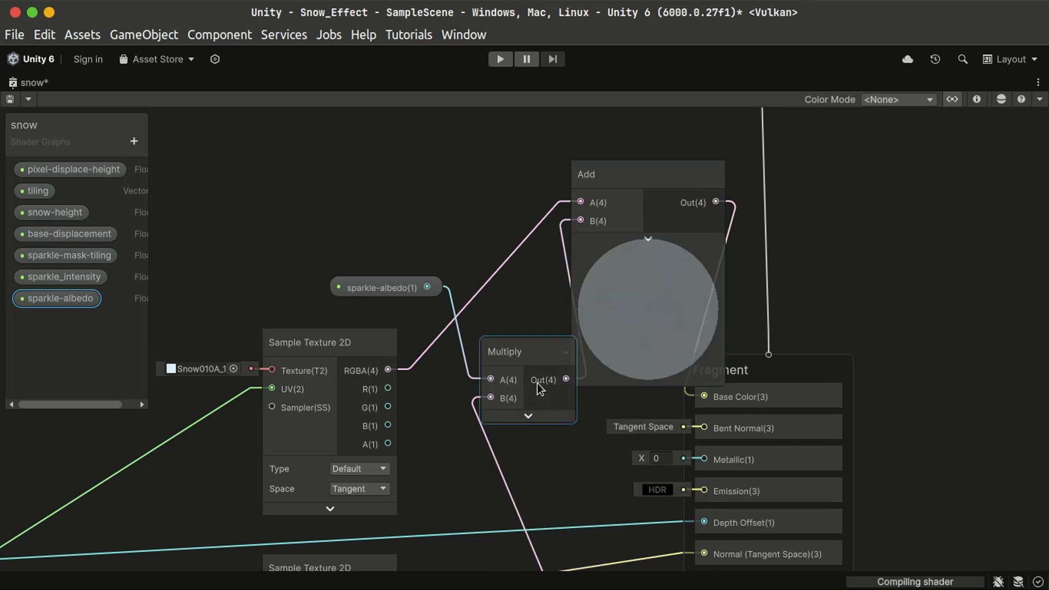
drag(524, 376, 486, 355)
click(648, 245)
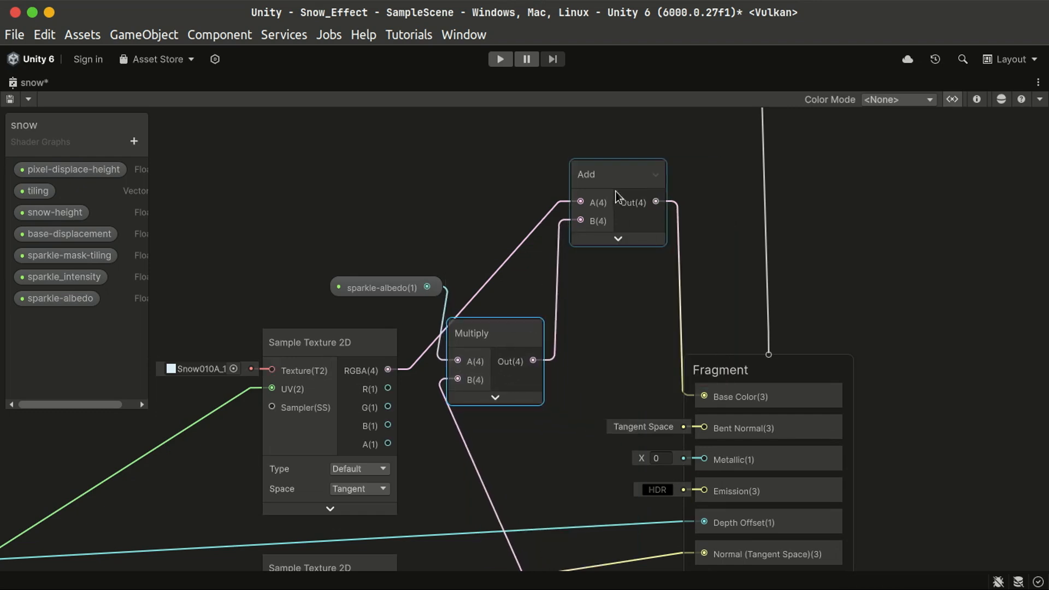
drag(619, 198, 601, 292)
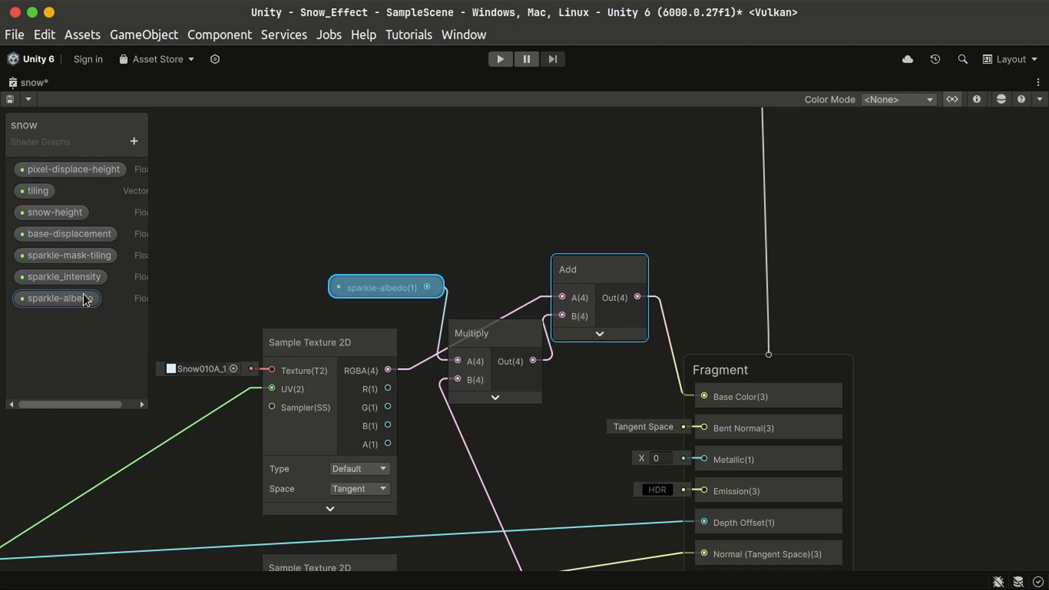
click(951, 100)
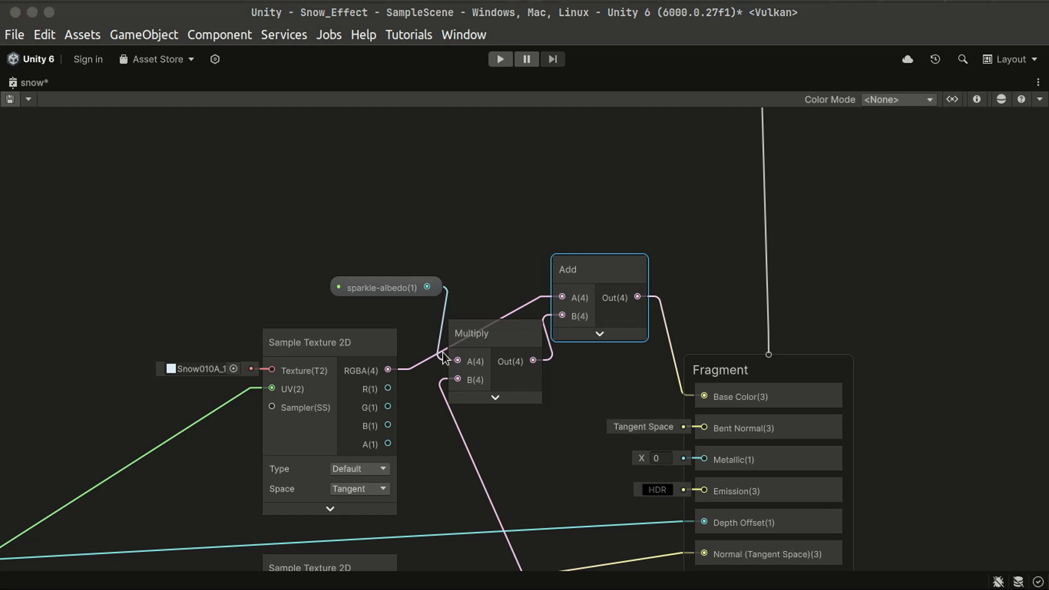
- Restore the maximized graph window, switch to the Scene view, and set the snow surface material's sparkle-albedo to 1
double_click(17, 86)
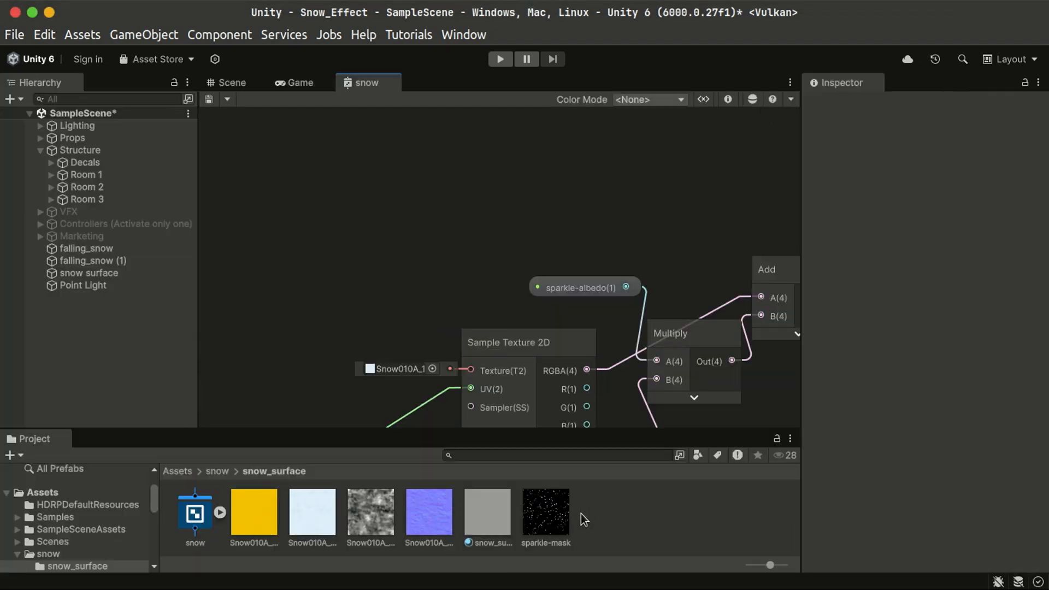
click(245, 89)
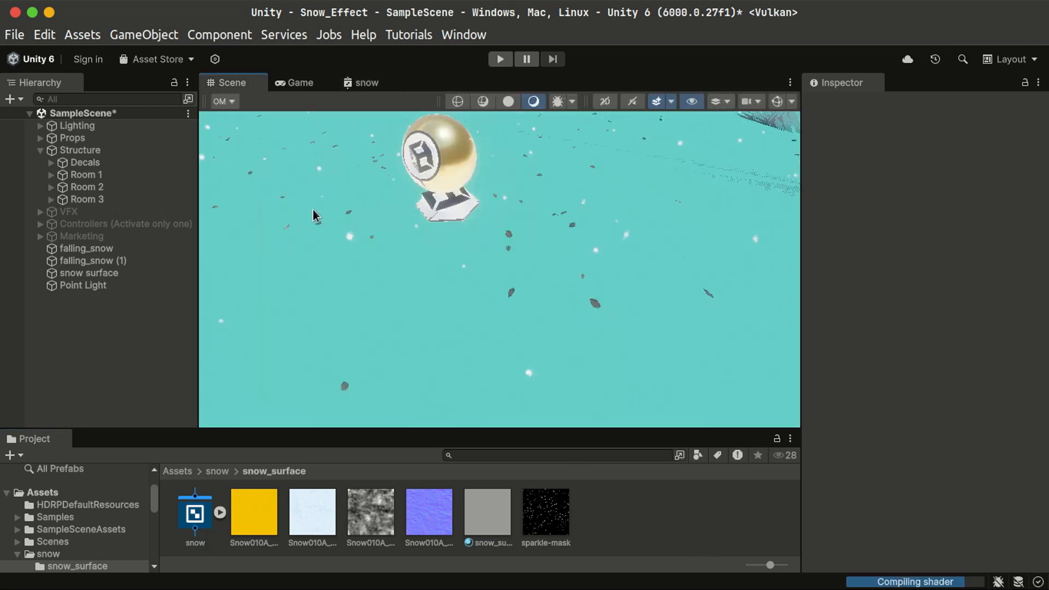
scroll(524, 300, up, 5)
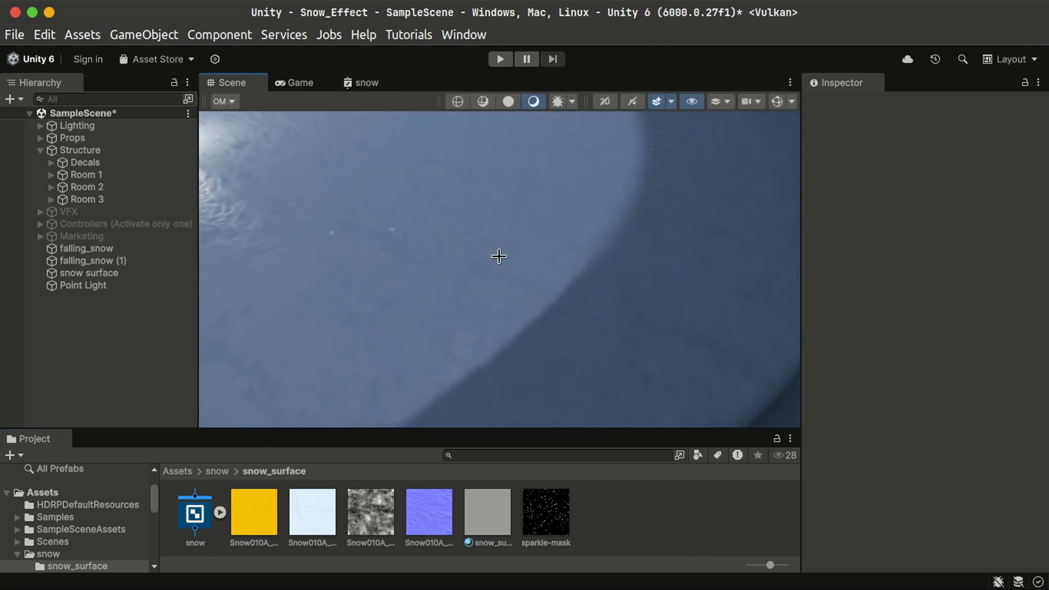
scroll(498, 256, up, 5)
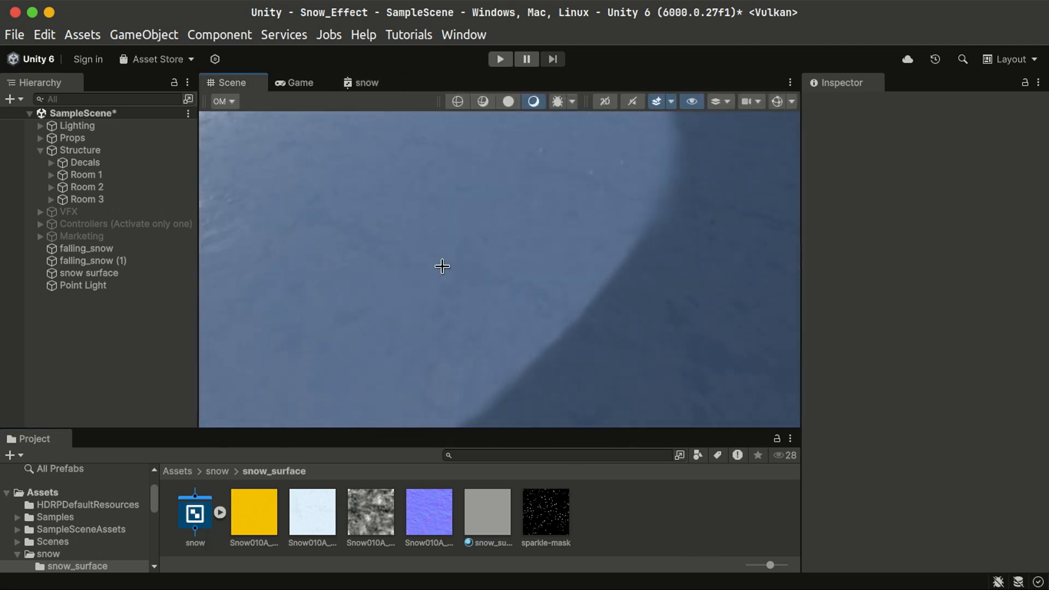
alt+drag(442, 297, 575, 239)
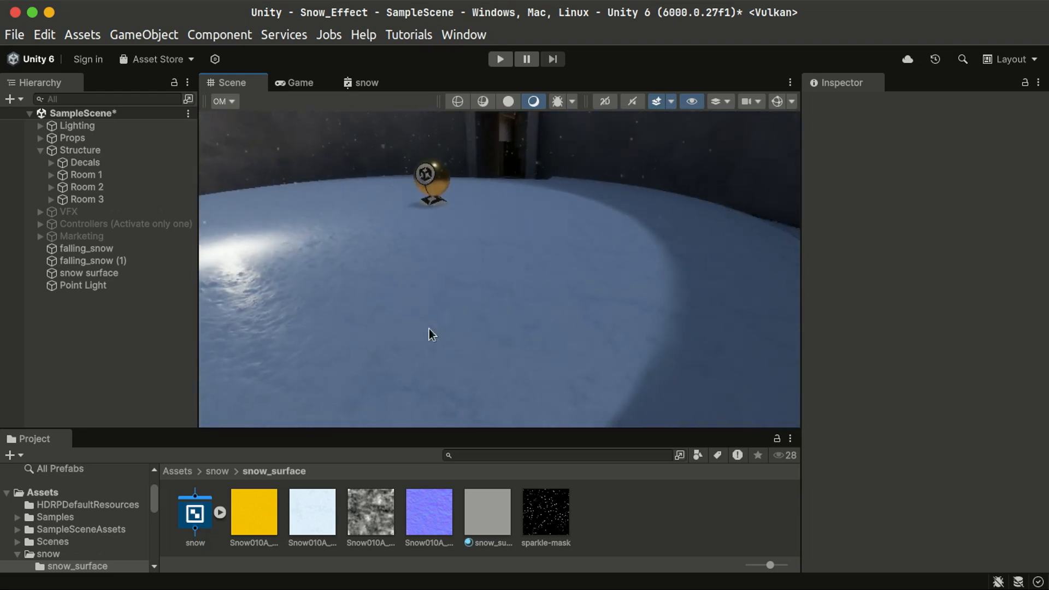
alt+drag(588, 349, 547, 407)
click(484, 537)
drag(930, 282, 939, 284)
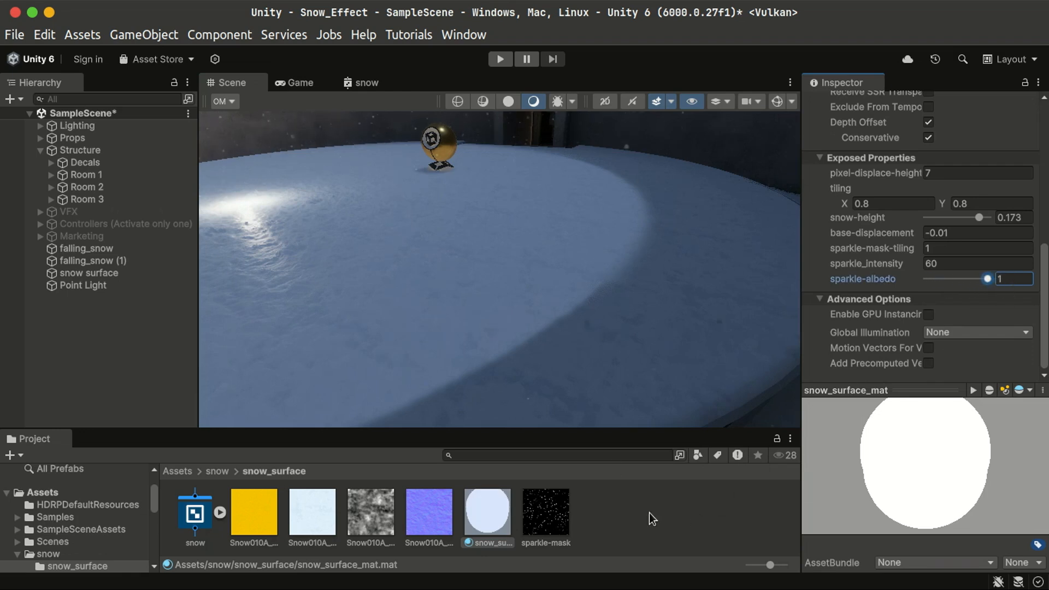
scroll(567, 362, up, 8)
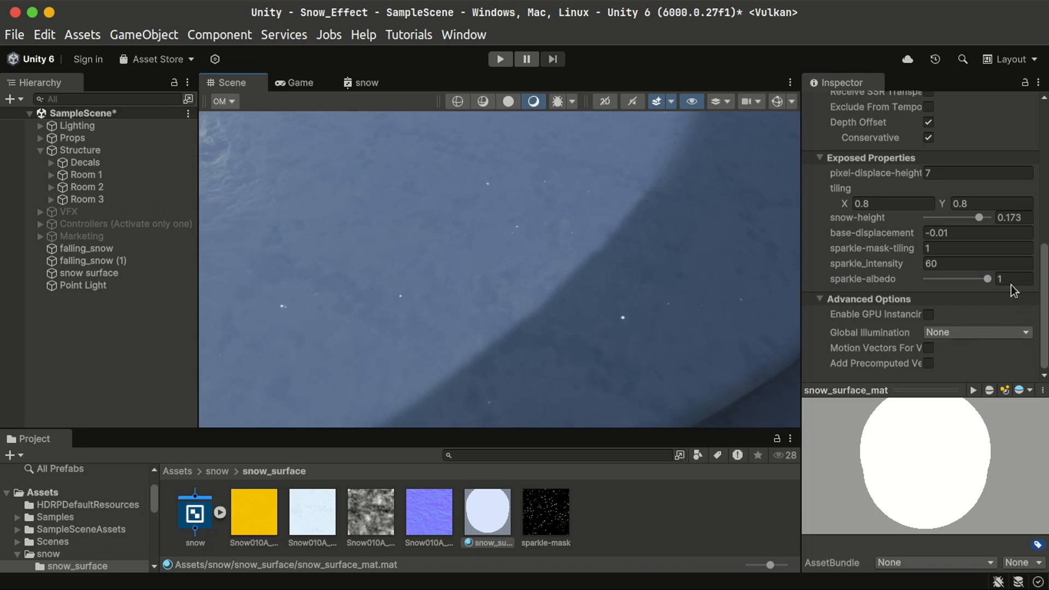
drag(936, 286, 937, 287)
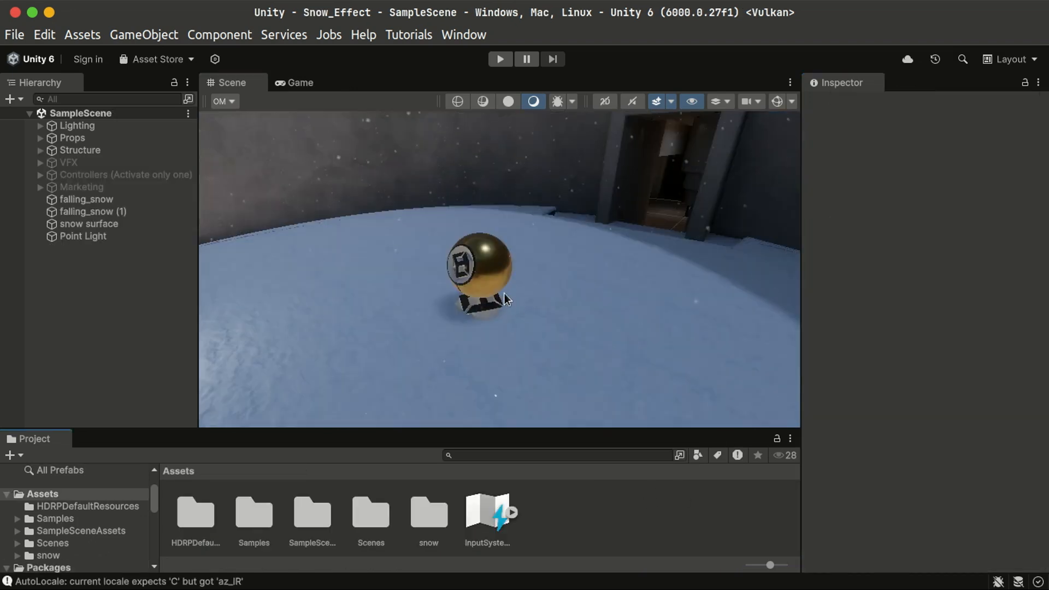
right_drag(504, 293, 594, 252)
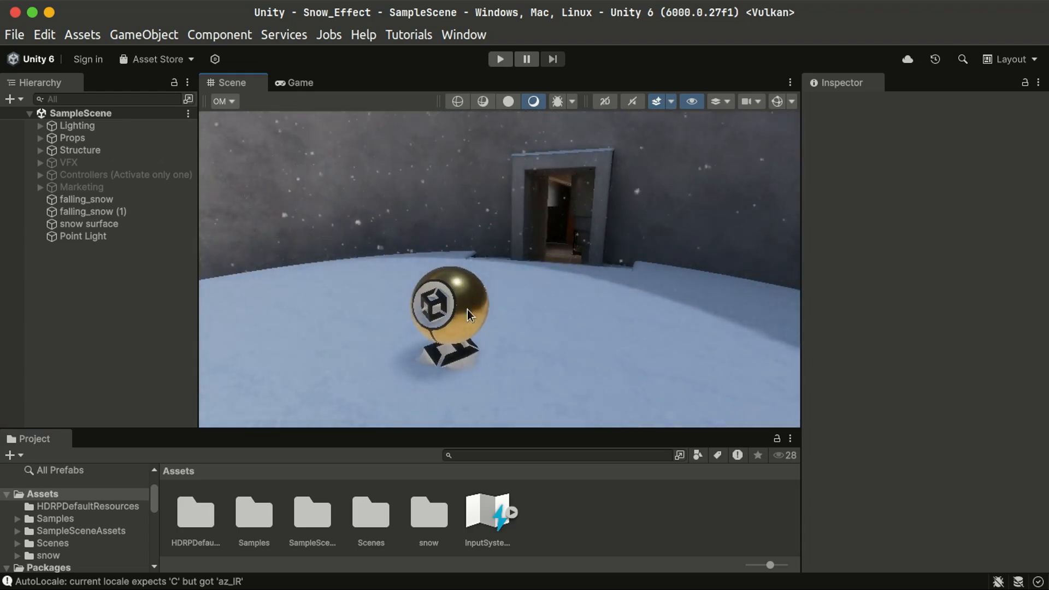
right_drag(451, 294, 593, 252)
key(w)
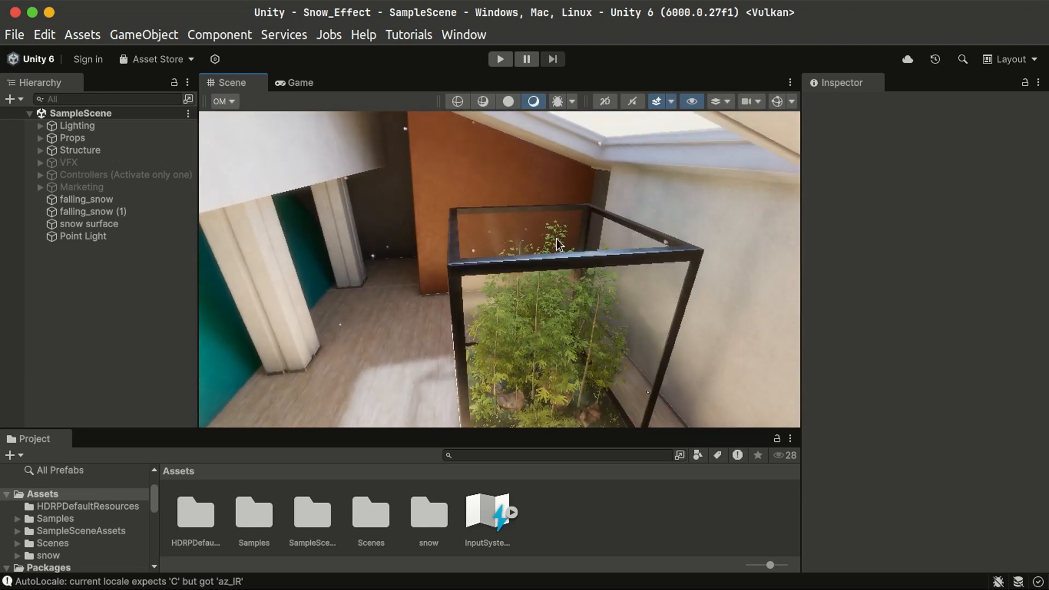
scroll(492, 279, down, 5)
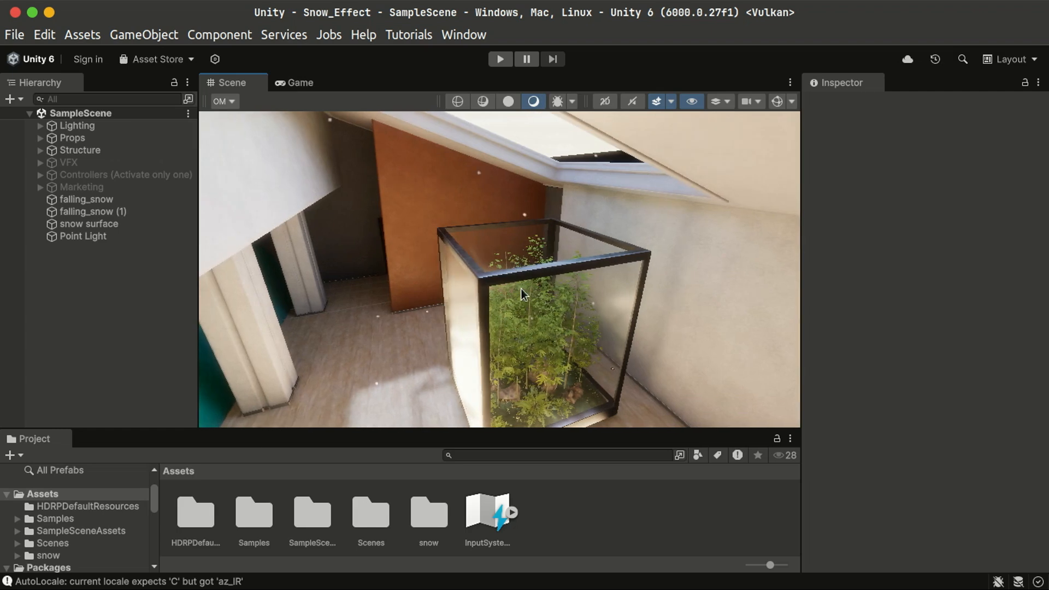
right_drag(530, 316, 522, 291)
- Create a folder named decal inside the project's snow/snow_surface folder and open it
double_click(429, 513)
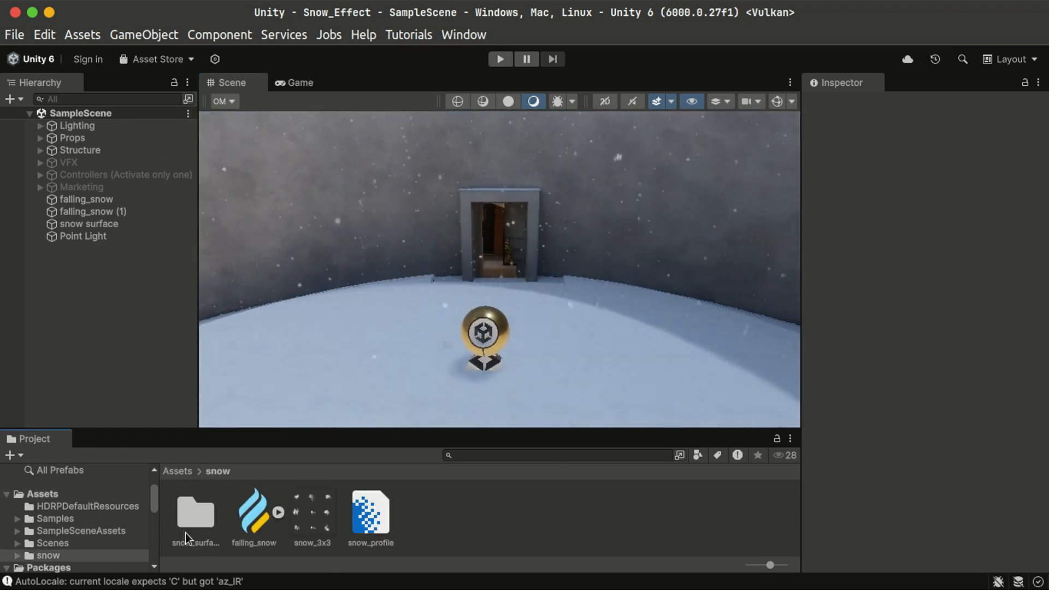
double_click(191, 516)
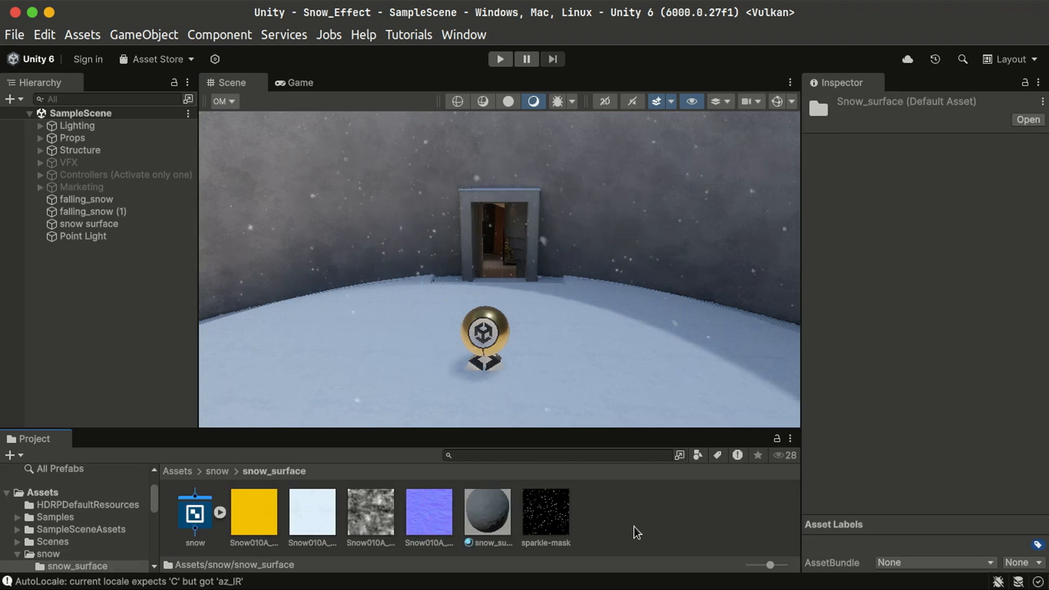
key(super+shift+n)
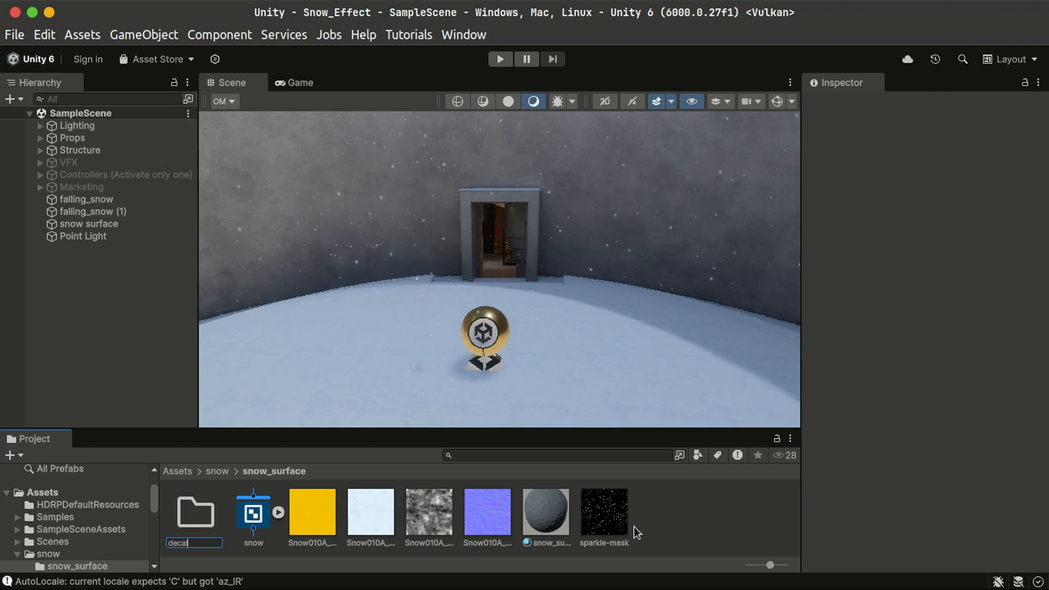
key(Return)
double_click(196, 513)
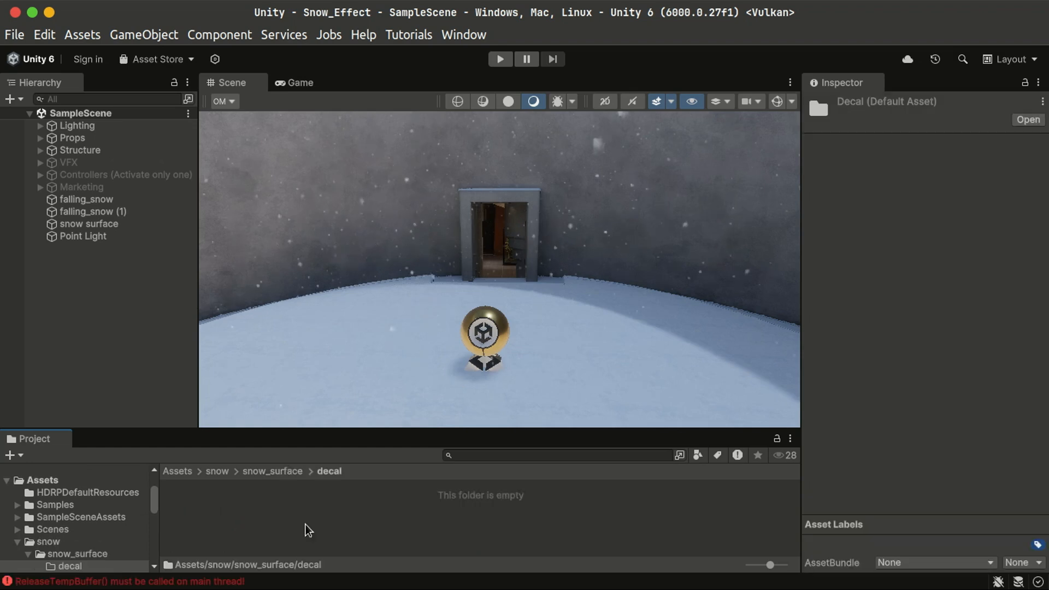
- Create an HDRP Decal Shader Graph named snow_decal in the decal folder and open it for editing
right_click(305, 524)
key(Down)
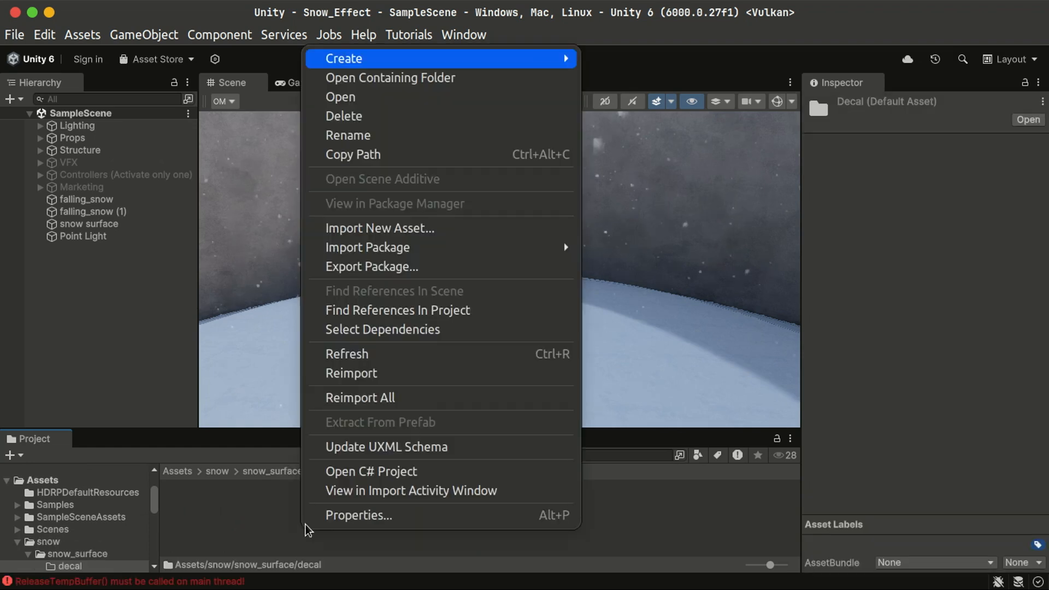
key(Right)
key(Down)
key(Down)
key(Down)
key(Down)
key(Down)
key(Down)
key(Down)
key(Down)
key(Down)
key(Down)
key(Down)
key(Down)
key(Down)
key(Down)
key(Down)
key(Down)
key(Up)
key(Up)
key(Up)
key(Up)
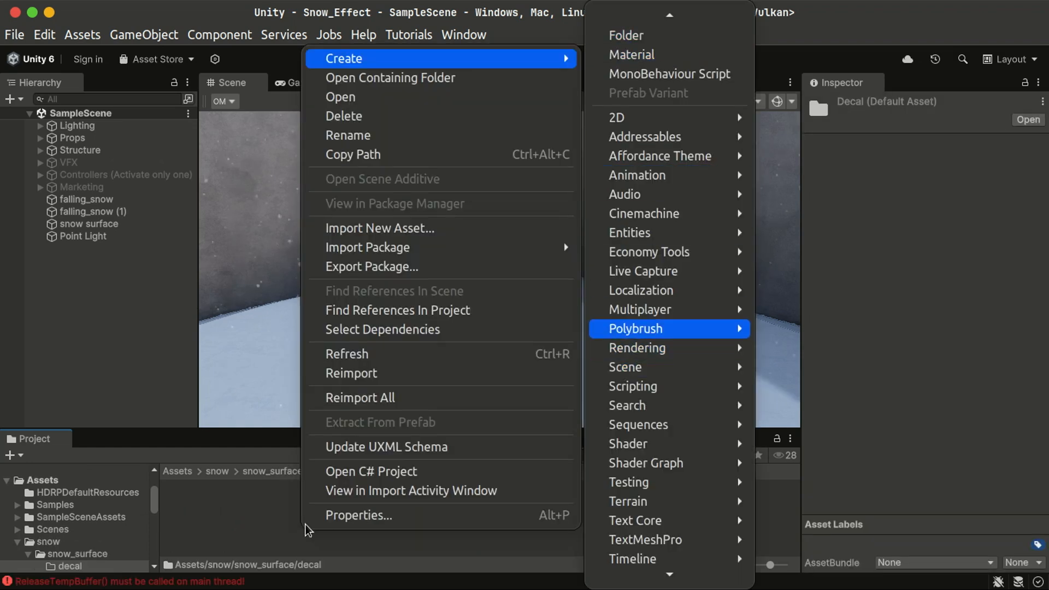
key(Down)
key(Down)
key(Down)
key(Down)
key(Down)
key(Down)
key(Down)
key(Down)
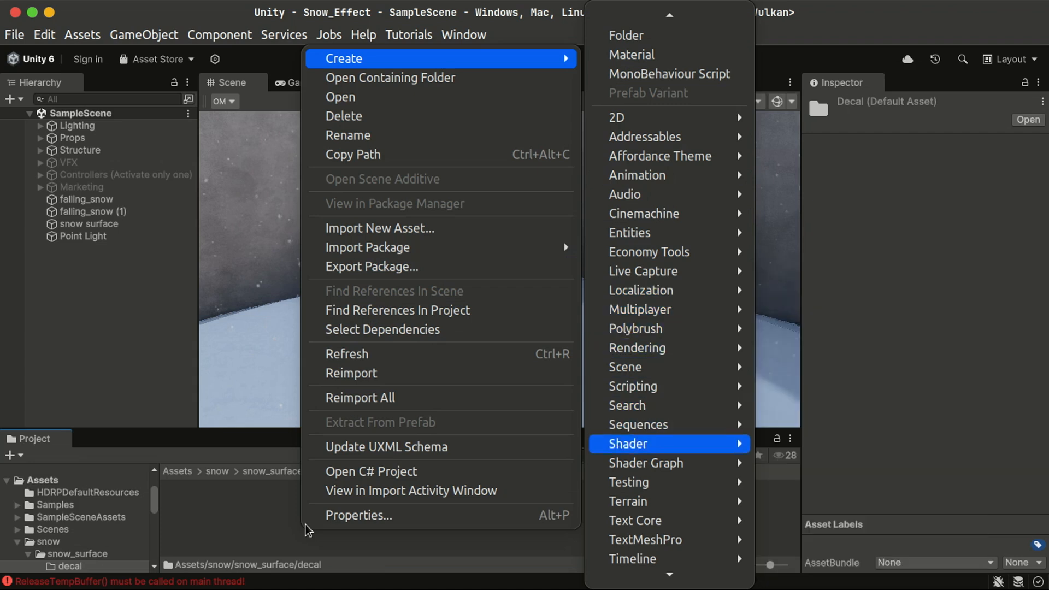
key(Down)
key(Right)
key(Right)
key(Down)
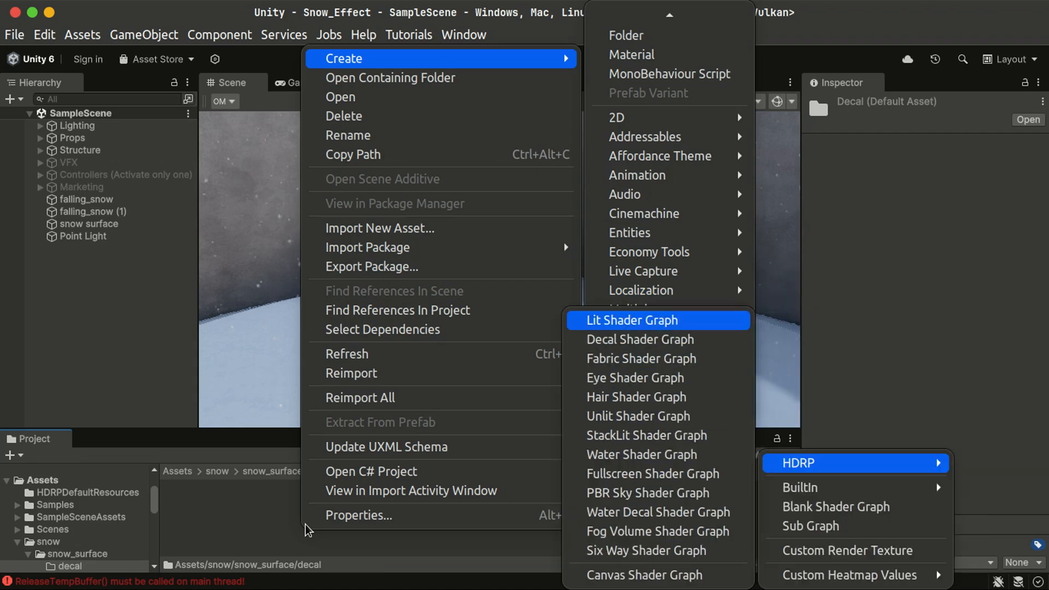
key(Down)
key(Down)
key(Down)
key(Down)
key(Down)
key(Down)
key(Down)
key(Down)
key(Down)
key(Down)
key(Down)
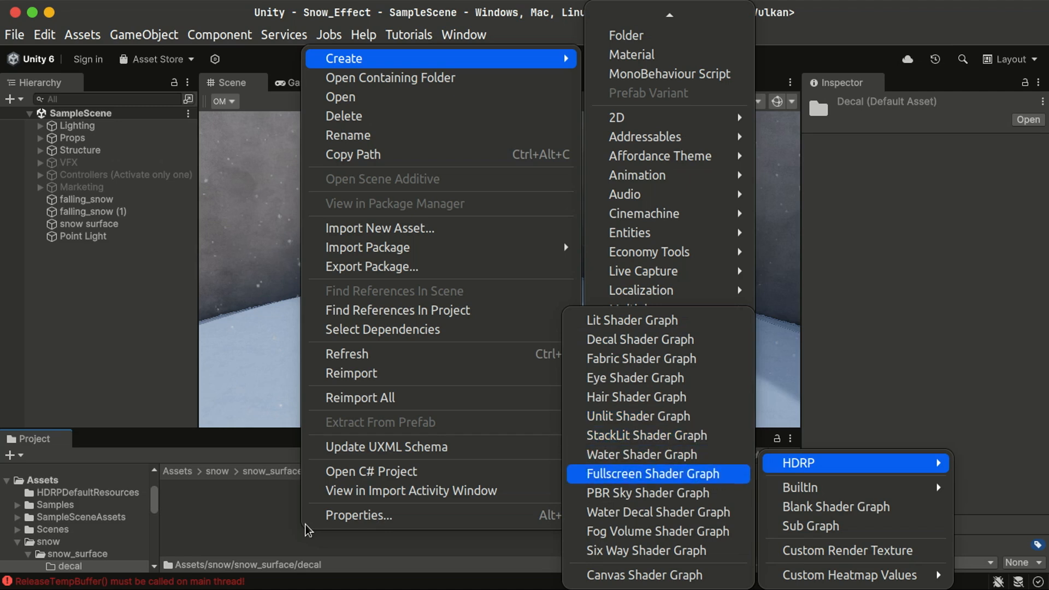
key(Up)
key(Up)
key(Up)
key(Up)
key(Up)
key(Up)
key(Up)
key(Up)
key(Up)
key(Up)
key(Return)
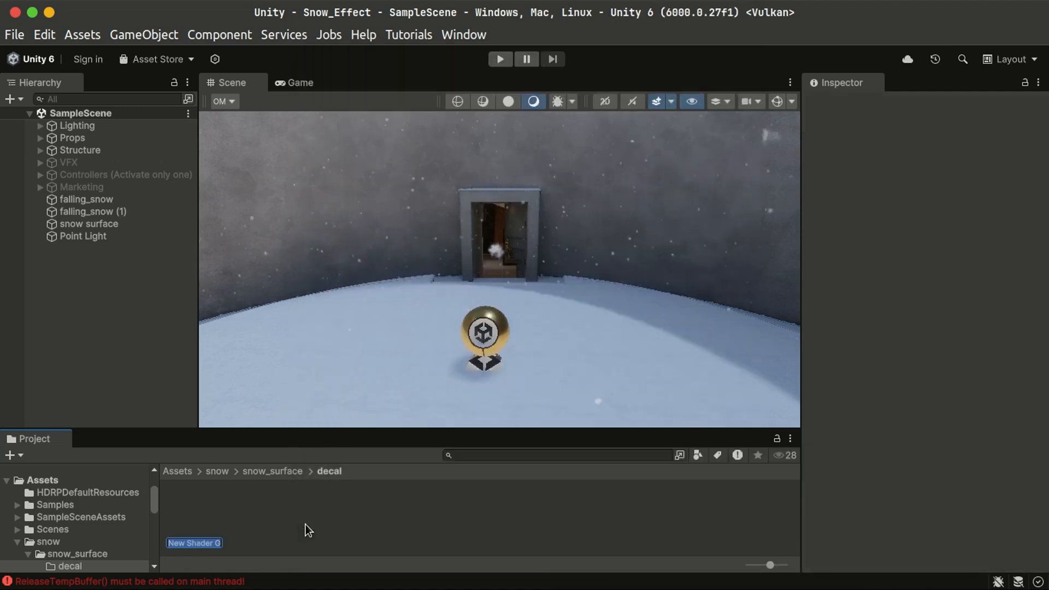
text(snow_)
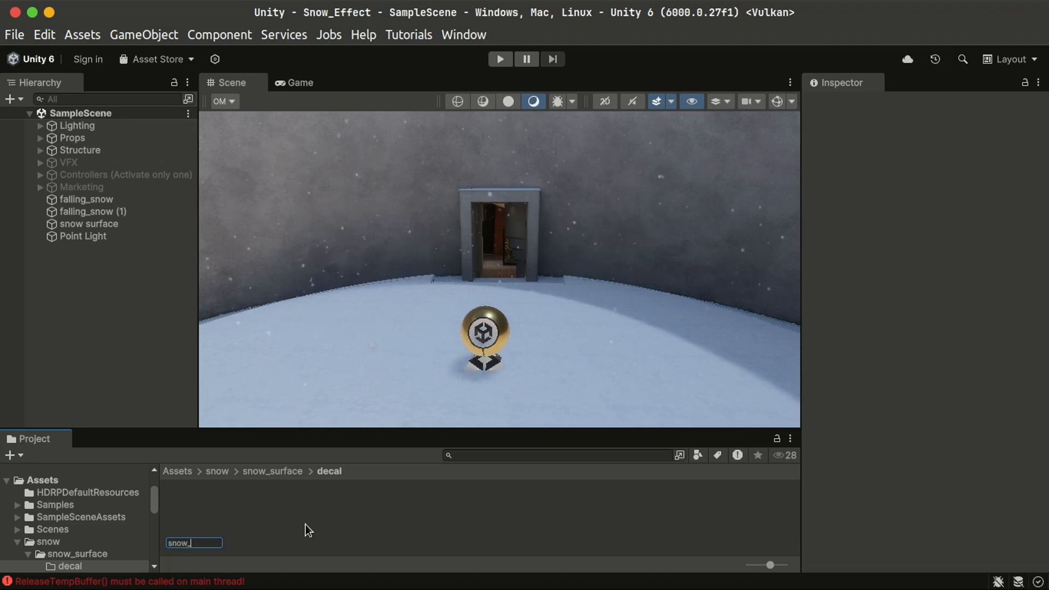
text(decal)
key(Return)
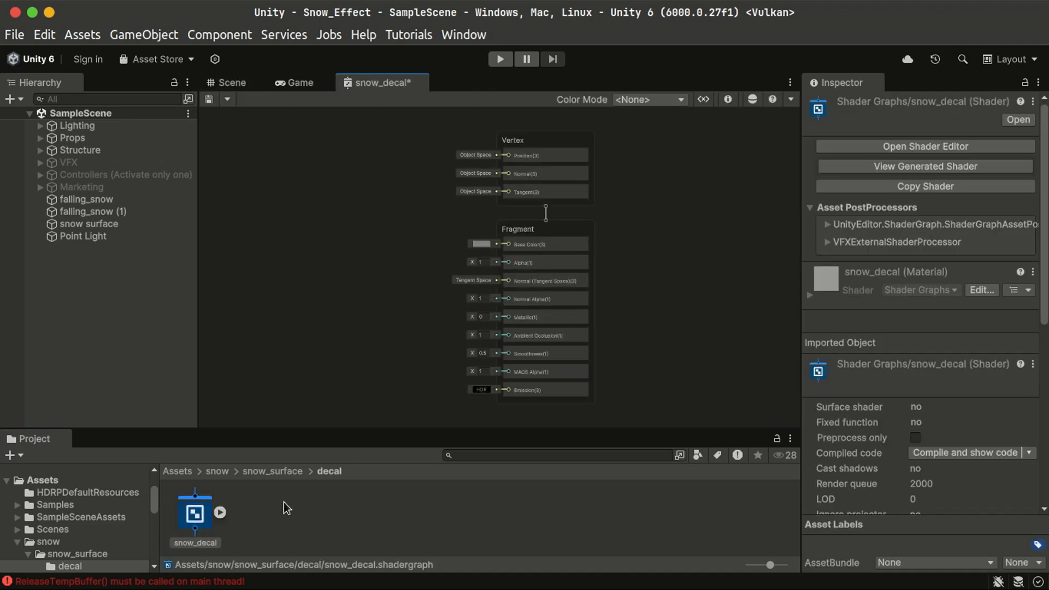
- Show the snow_surface folder's assets and add a Sample Texture 2D node beside the decal graph's Fragment block
click(285, 472)
middle_drag(348, 395, 552, 343)
scroll(588, 248, up, 4)
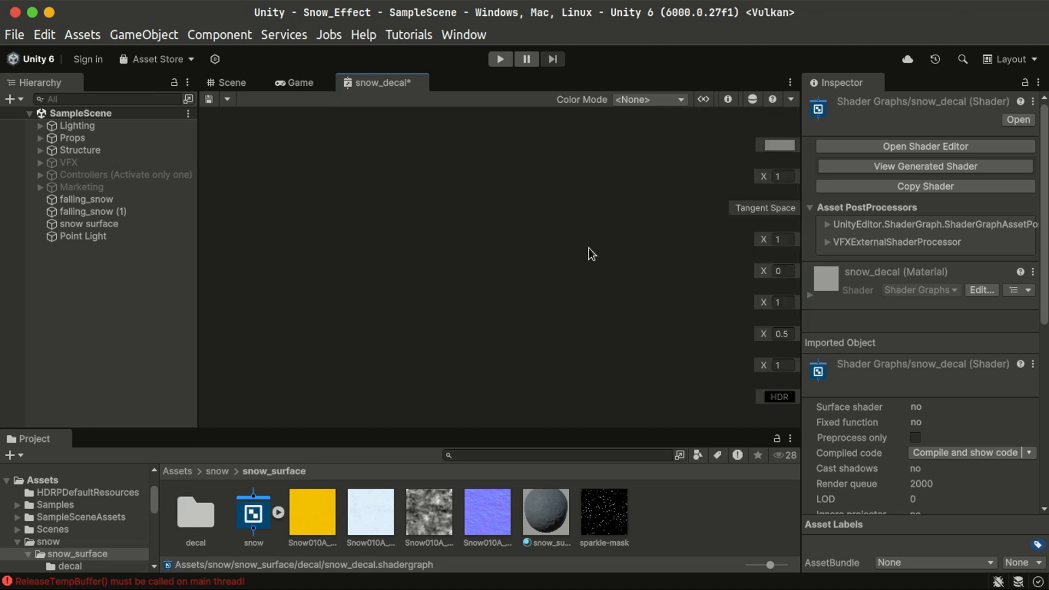
middle_drag(589, 248, 562, 324)
scroll(419, 261, down, 3)
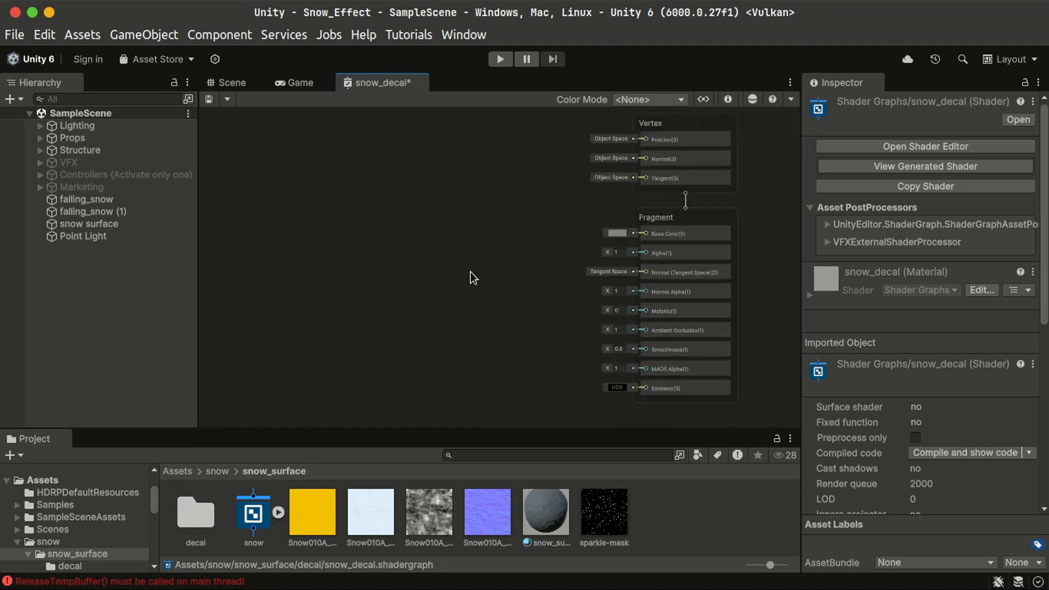
key(space)
text(samp)
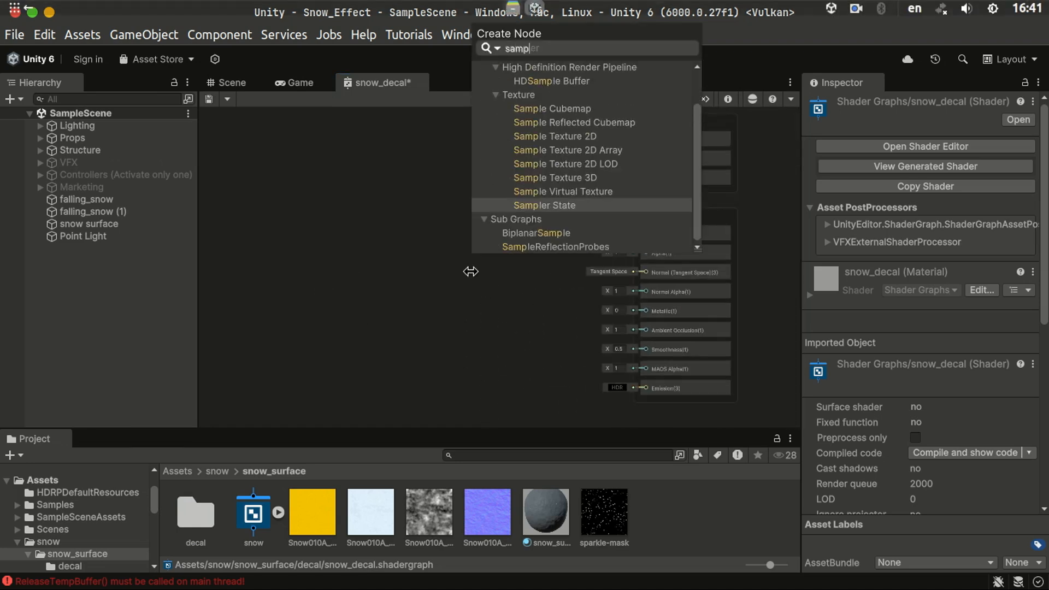
text(lete)
key(Return)
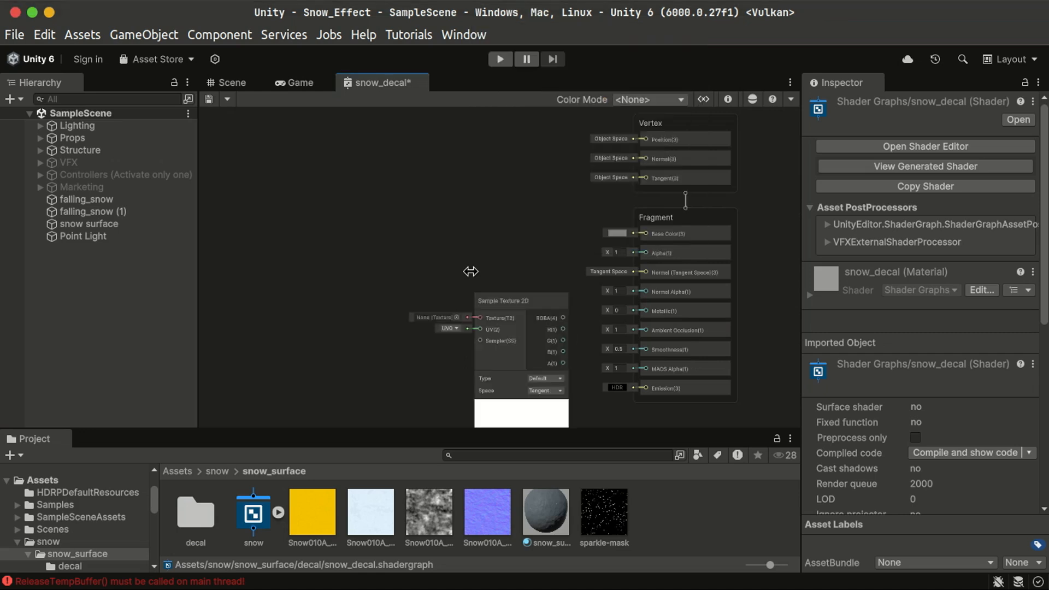
- Assign the pale blue Snow010A color texture to the Sample Texture 2D node's Texture input
scroll(454, 357, up, 6)
middle_drag(547, 166, 543, 195)
drag(386, 512, 397, 304)
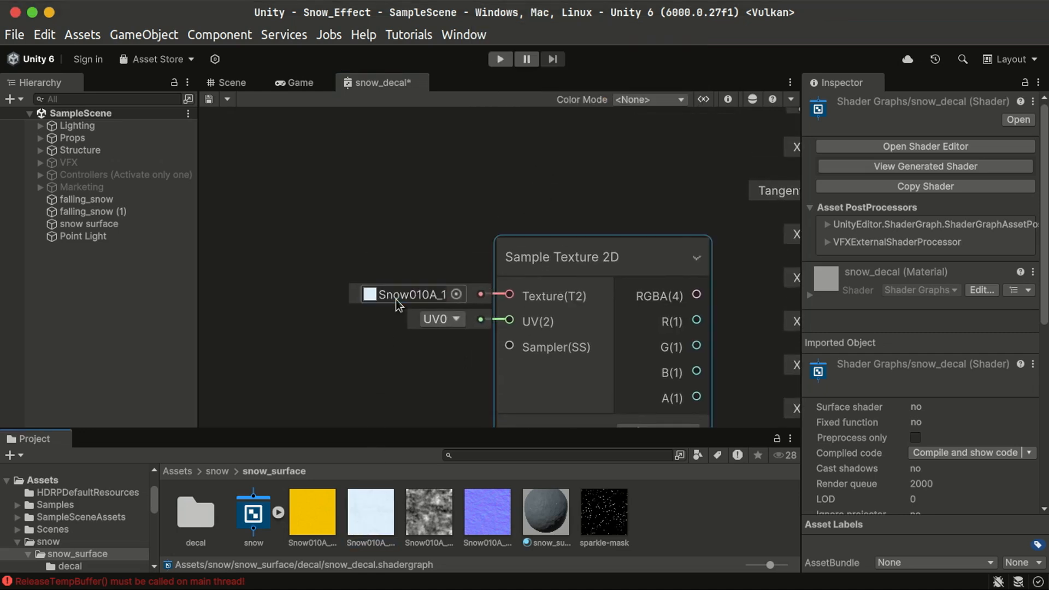
- Maximize the graph window, connect the color texture's RGBA output to Base Color, and move its node farther from the Fragment block
double_click(392, 85)
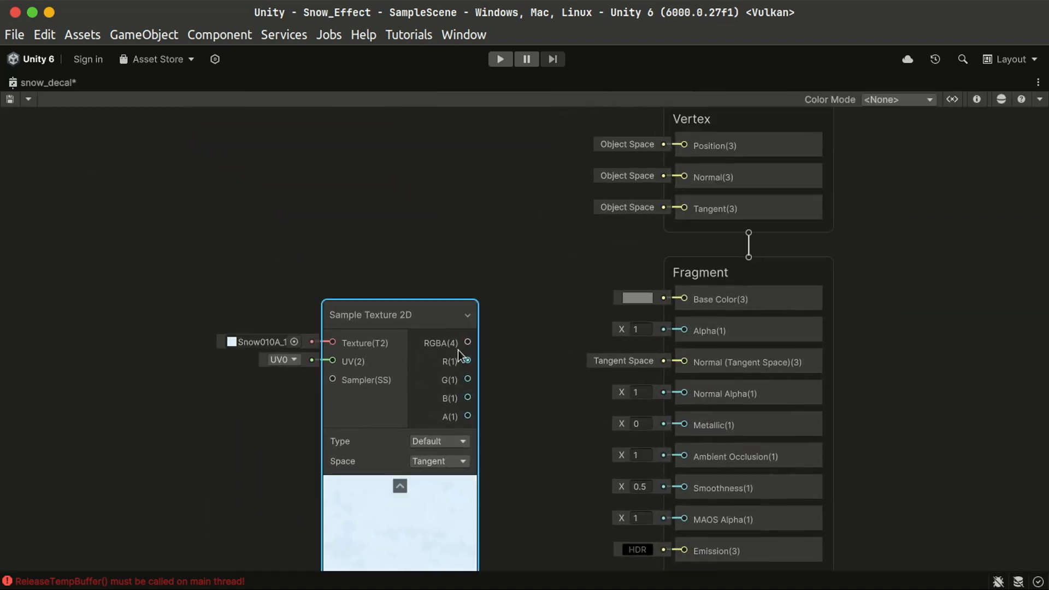
drag(413, 314, 366, 282)
drag(417, 312, 686, 301)
drag(347, 286, 299, 226)
- Add a second Sample Texture 2D node in the empty area below the color texture node
scroll(491, 437, down, 5)
middle_drag(494, 440, 499, 299)
scroll(395, 419, up, 3)
key(space)
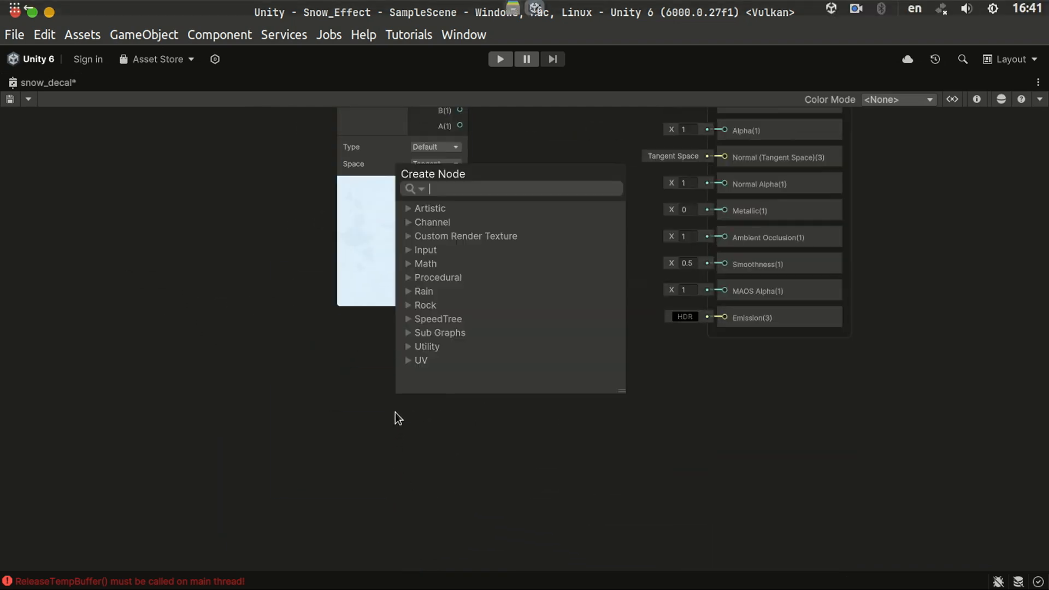
text(sampletex)
key(Return)
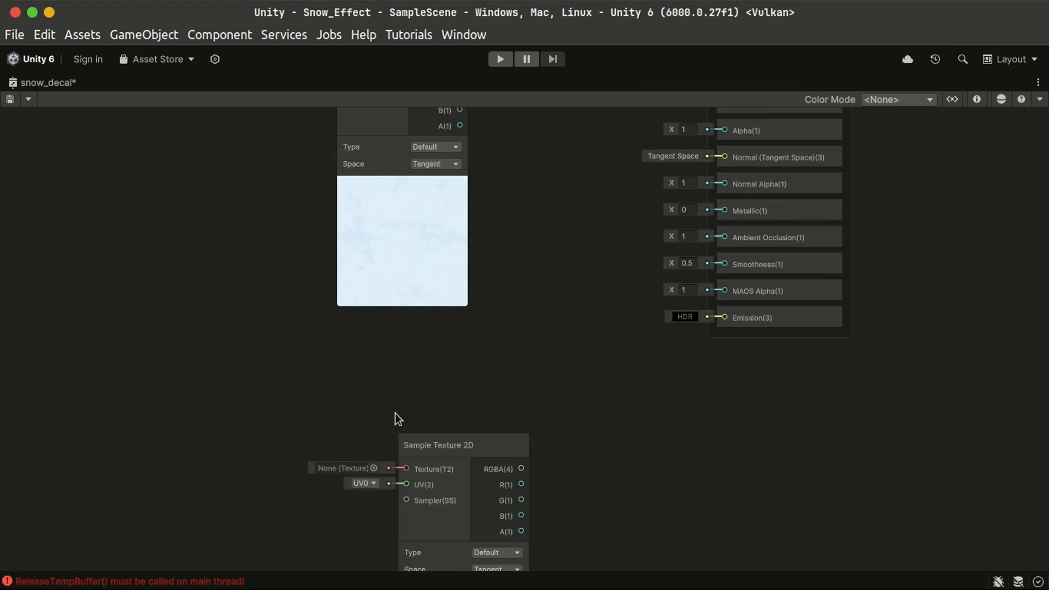
- Assign the yellow Snow010A texture to the second Sample Texture 2D node and position it directly beneath the color texture node
click(371, 467)
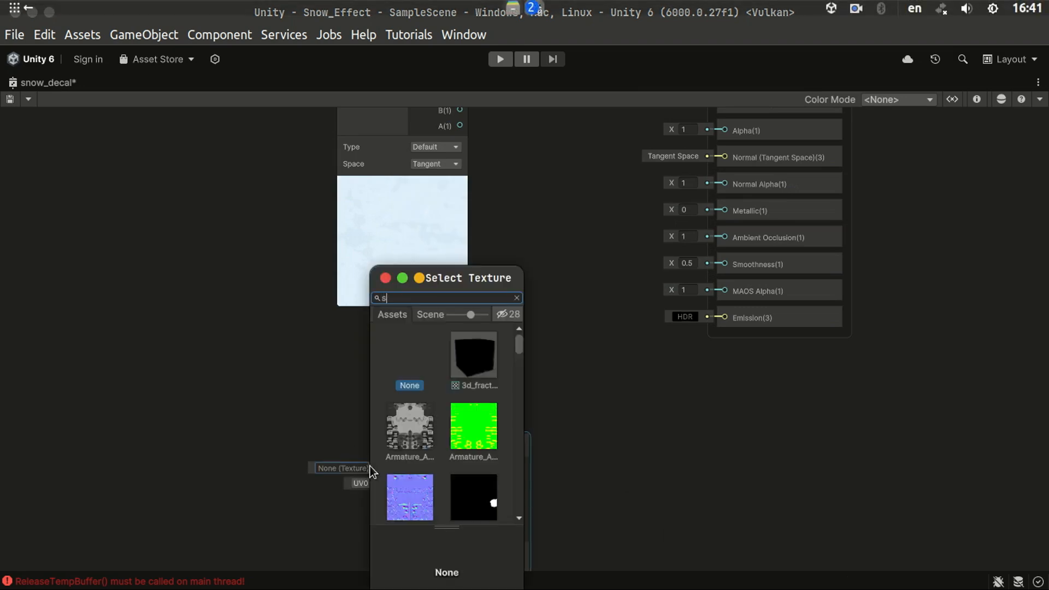
text(snow)
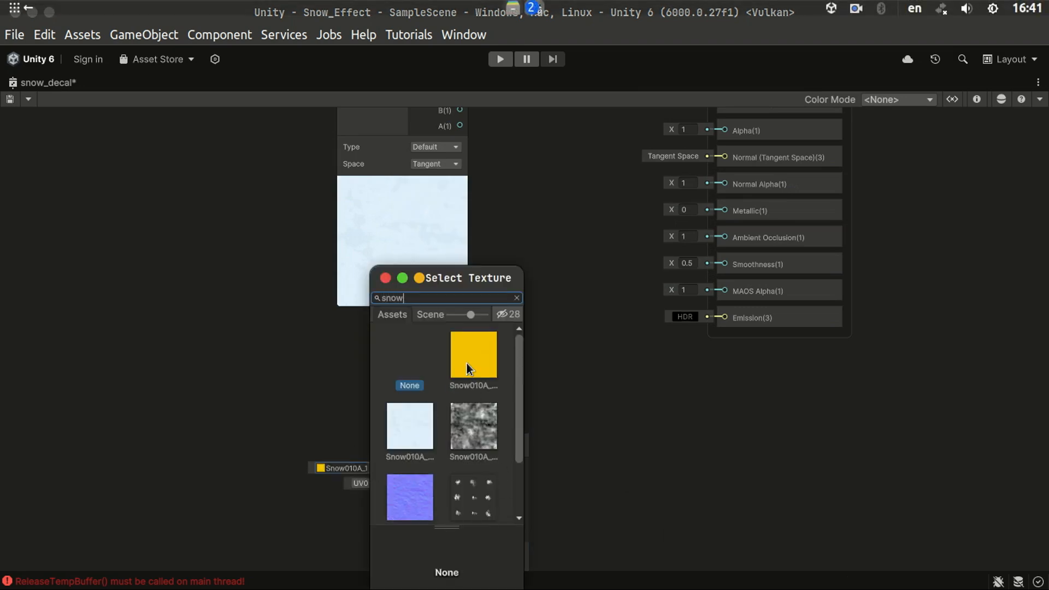
double_click(468, 360)
drag(387, 437, 389, 345)
scroll(475, 378, up, 2)
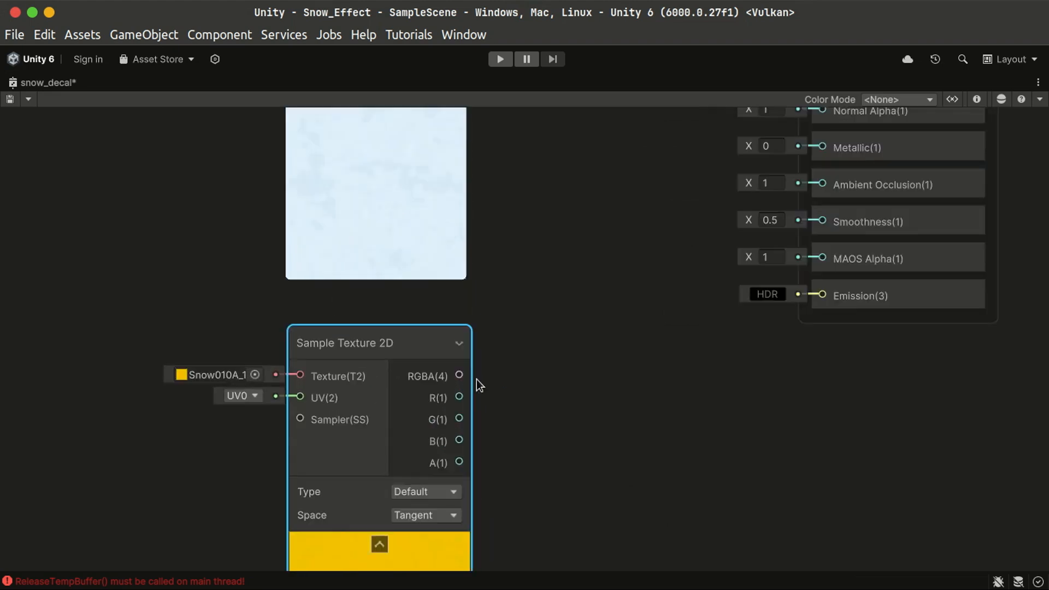
middle_drag(477, 379, 275, 462)
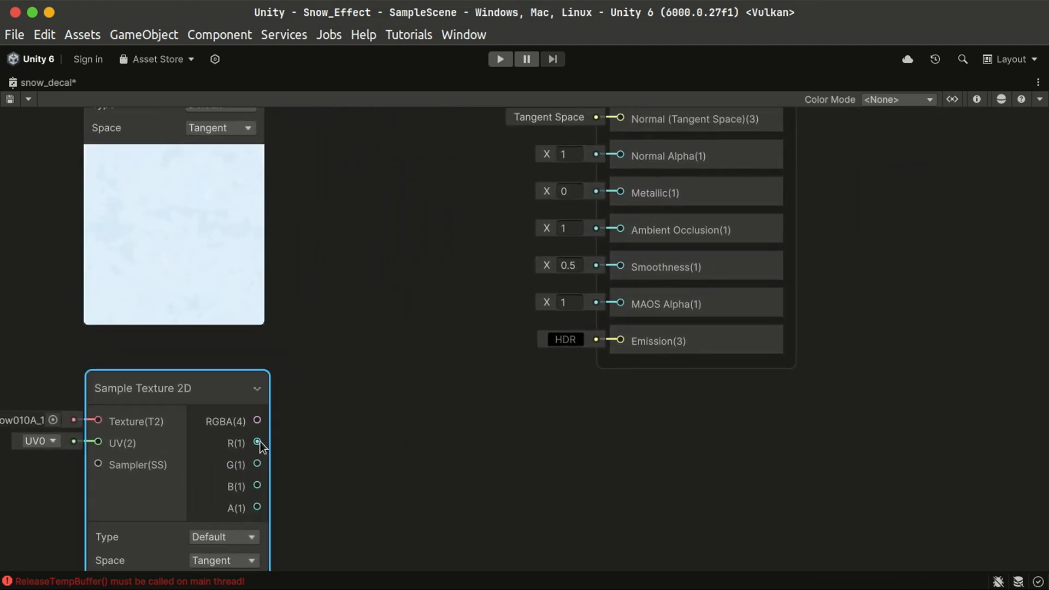
- Connect the yellow texture's R output to Ambient Occlusion and G output to Smoothness, and move its node closer beneath the color texture node
drag(260, 441, 627, 234)
drag(260, 464, 620, 267)
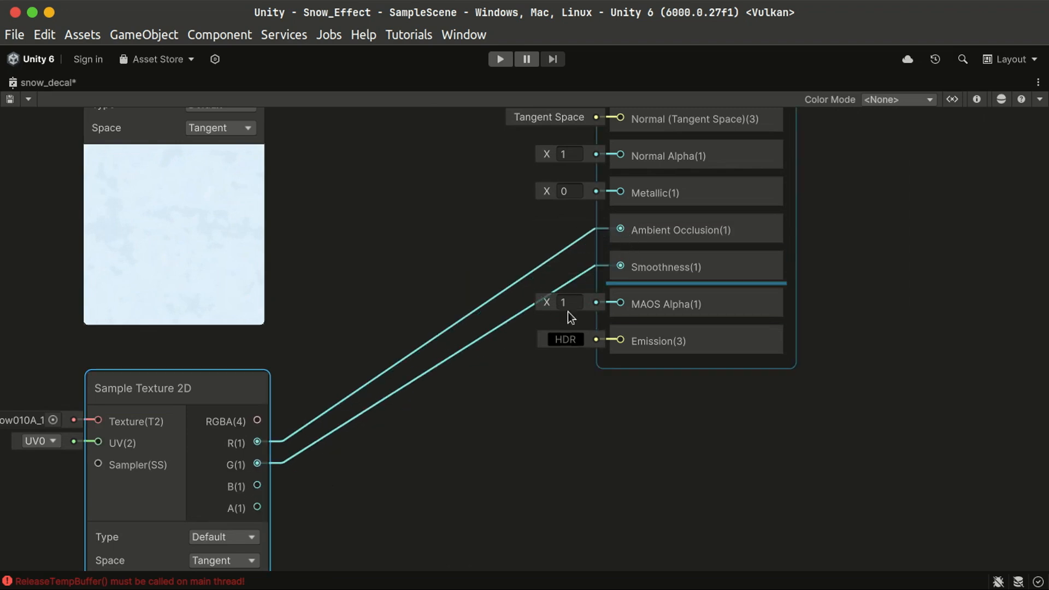
drag(176, 418, 175, 372)
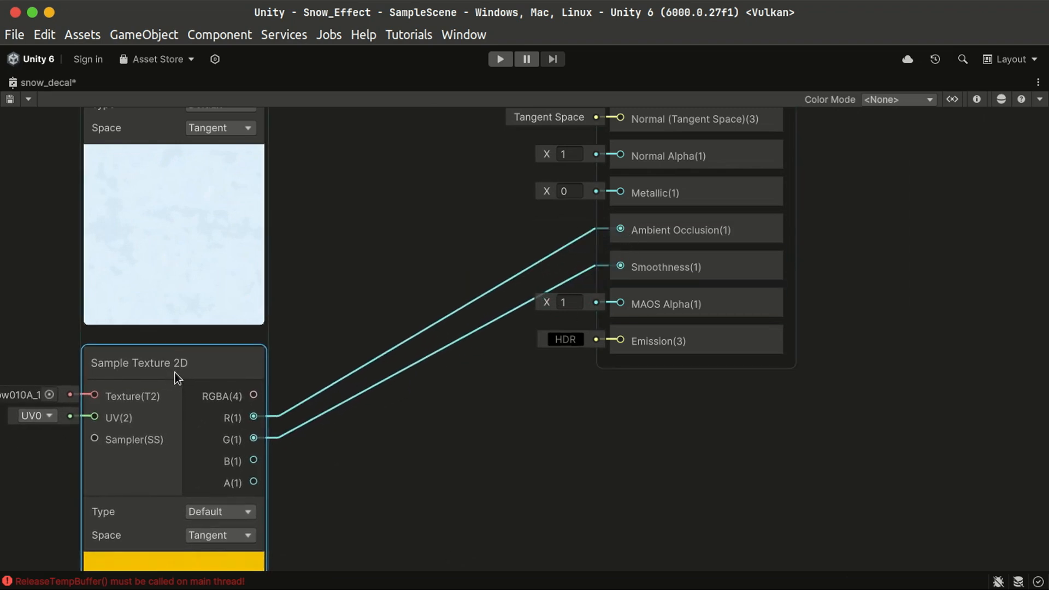
- Add a third Sample Texture 2D node and place it just below the yellow texture node
middle_drag(404, 400, 515, 118)
key(space)
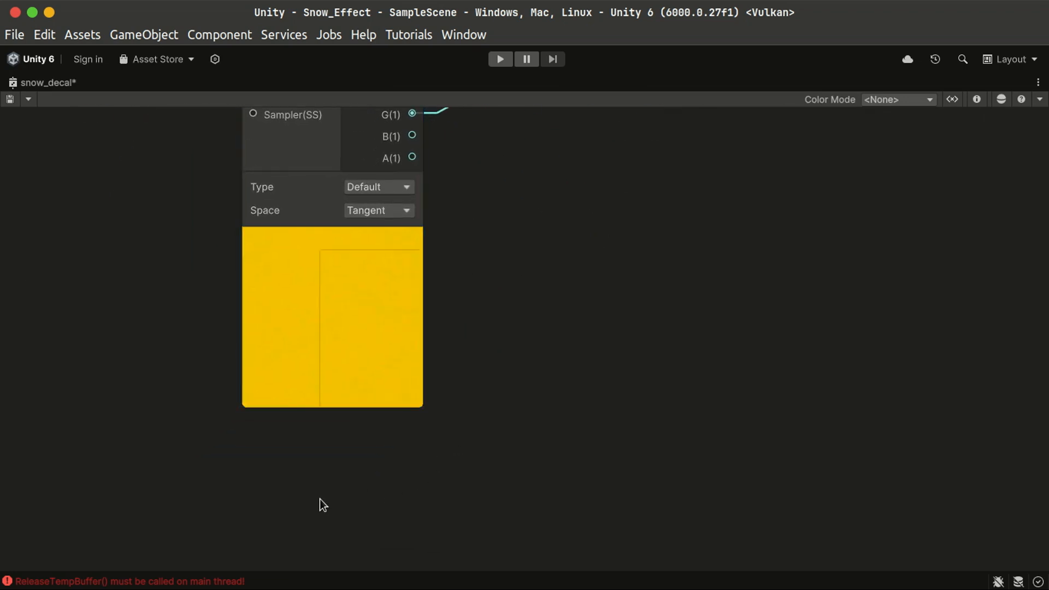
text(sample tex)
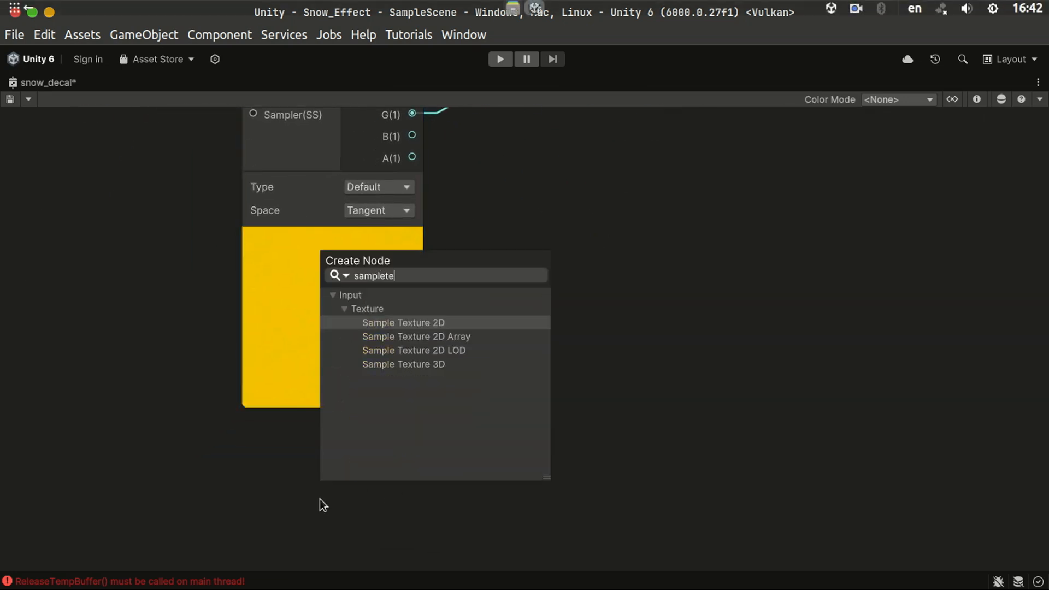
key(Return)
drag(379, 525, 355, 392)
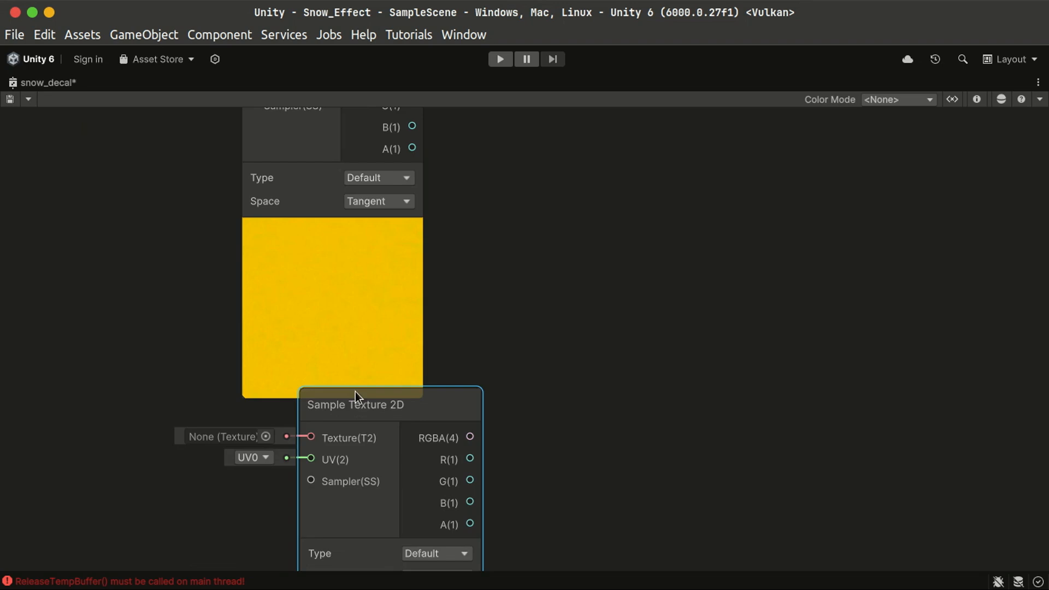
- Assign the purple Snow010A normal texture to the new Sample Texture 2D node's Texture input
click(256, 443)
text(snow)
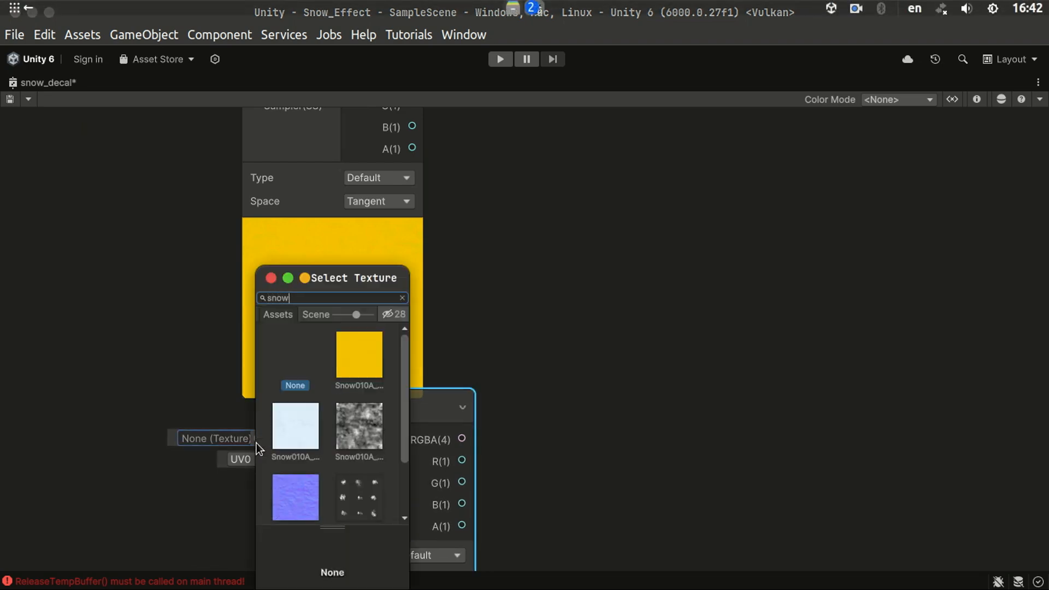
double_click(286, 513)
middle_drag(362, 517, 385, 262)
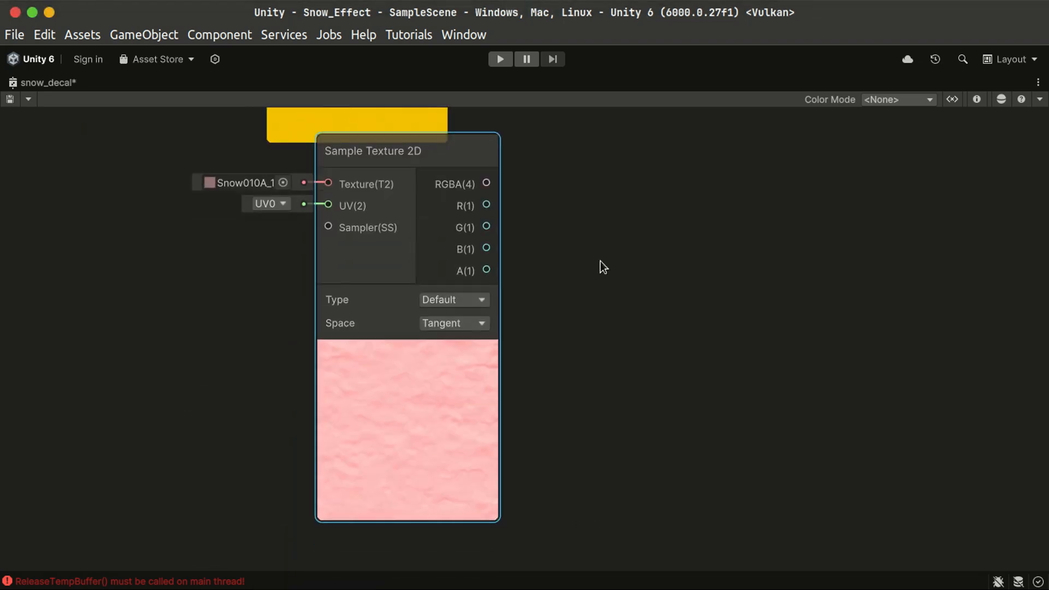
- Set the third texture node's Type to Normal and connect its RGBA output to Normal (Tangent Space)
click(453, 299)
click(460, 340)
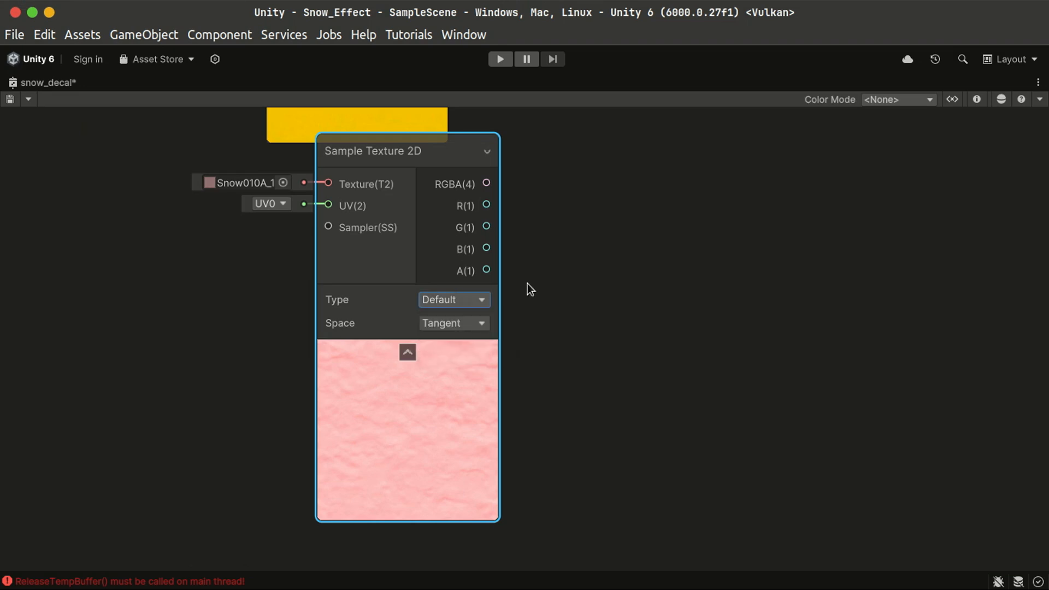
drag(445, 160, 840, 16)
scroll(837, 236, up, 5)
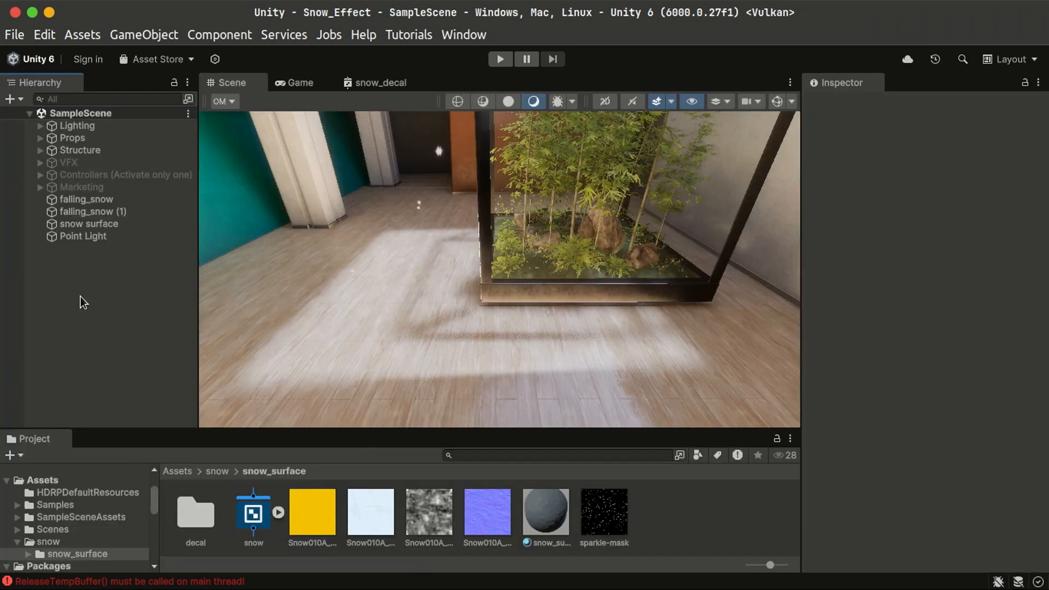
- Add an HDRP Decal Projector to SampleScene and frame it in the Scene view
right_click(81, 300)
scroll(131, 397, down, 4)
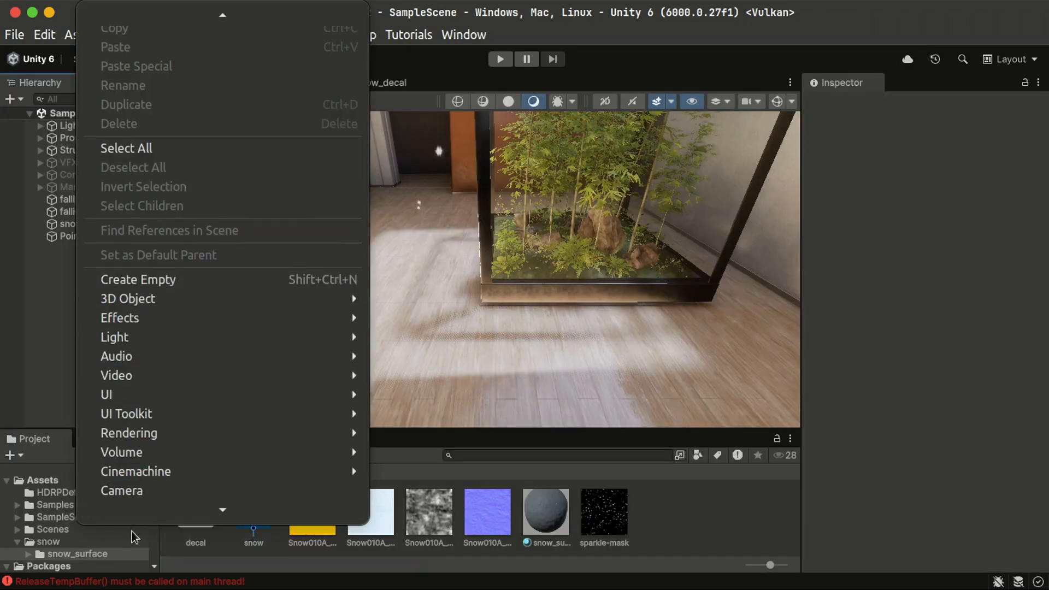
mouse_move(338, 374)
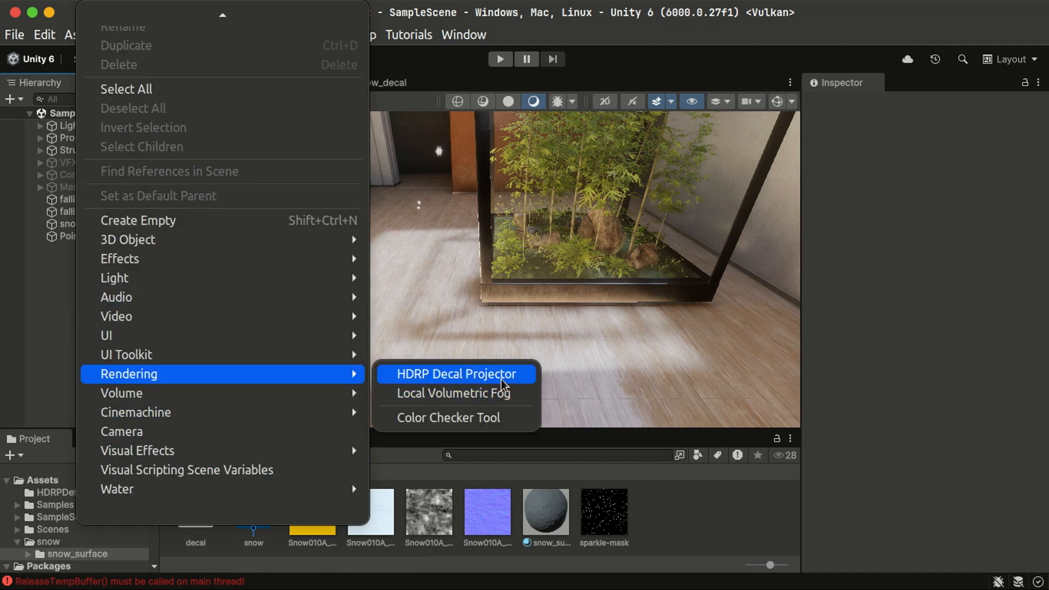
click(500, 376)
key(Return)
key(f)
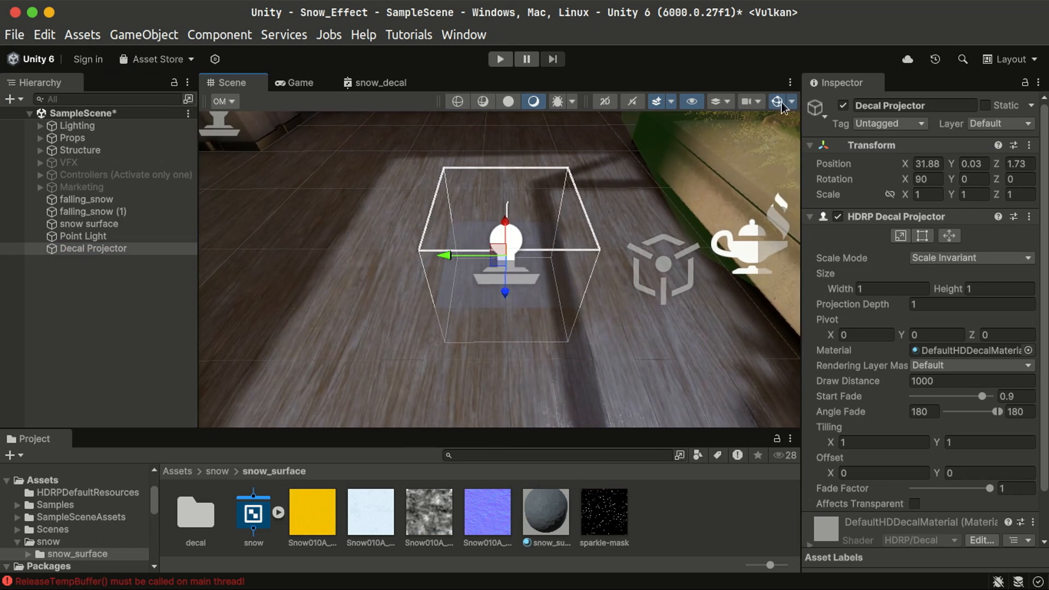
- Hide the gizmos in the Scene view to get a clear look at the projected decal area on the floor
click(778, 101)
right_drag(568, 325, 557, 349)
middle_drag(513, 218, 507, 325)
right_drag(507, 325, 532, 317)
- Create a material named snow-decal-mat from the snow_decal shader graph in the decal folder
double_click(195, 514)
click(196, 518)
right_click(197, 520)
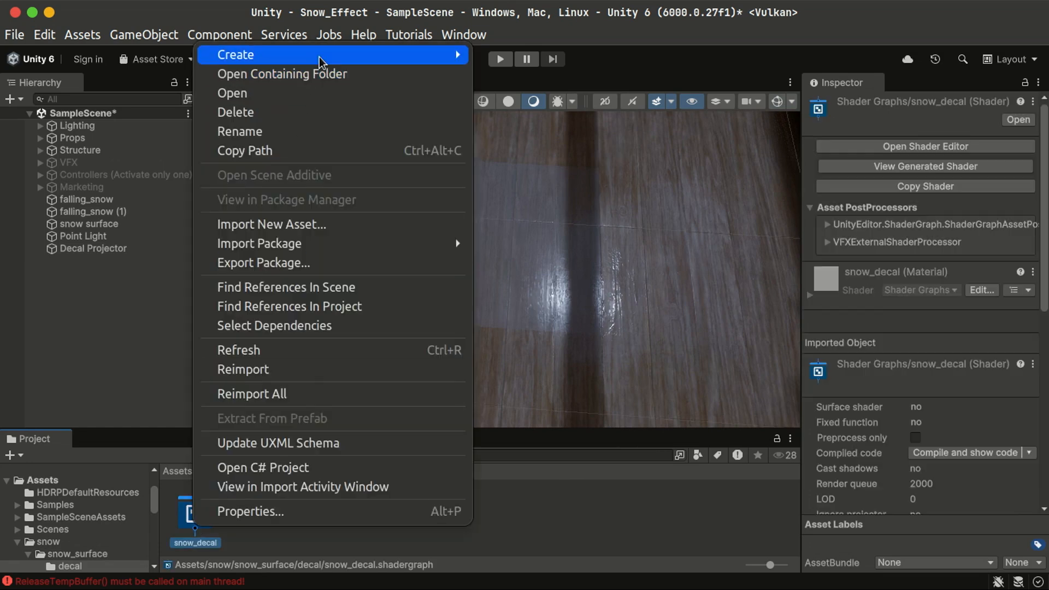
mouse_move(457, 54)
click(539, 72)
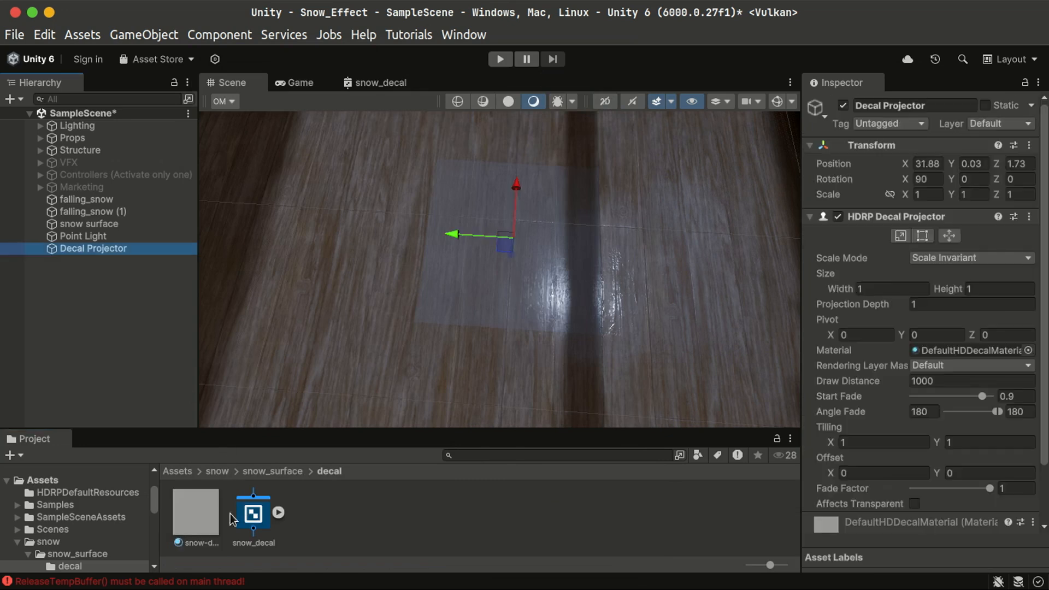
- Assign snow-decal-mat as the Decal Projector's material, inspect the snow decal on the floor, and deselect the projector
drag(195, 513, 950, 351)
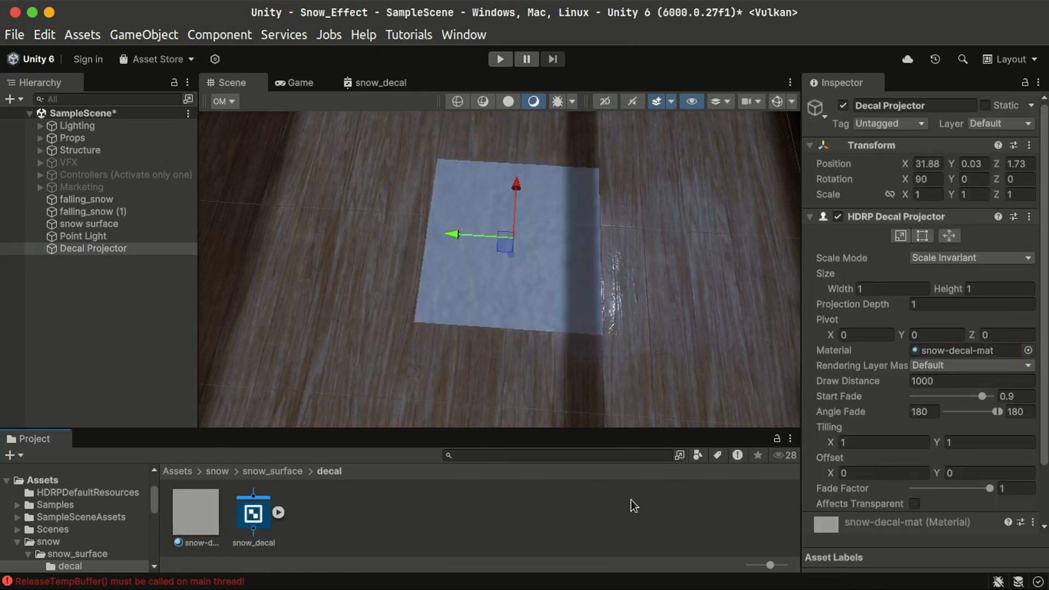
scroll(470, 322, up, 10)
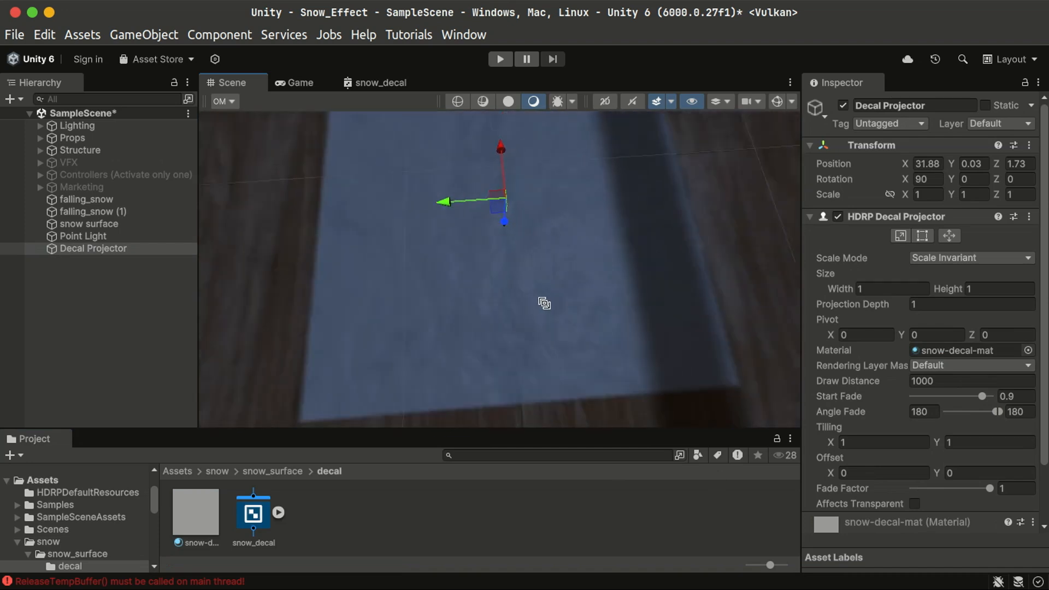
scroll(544, 303, down, 10)
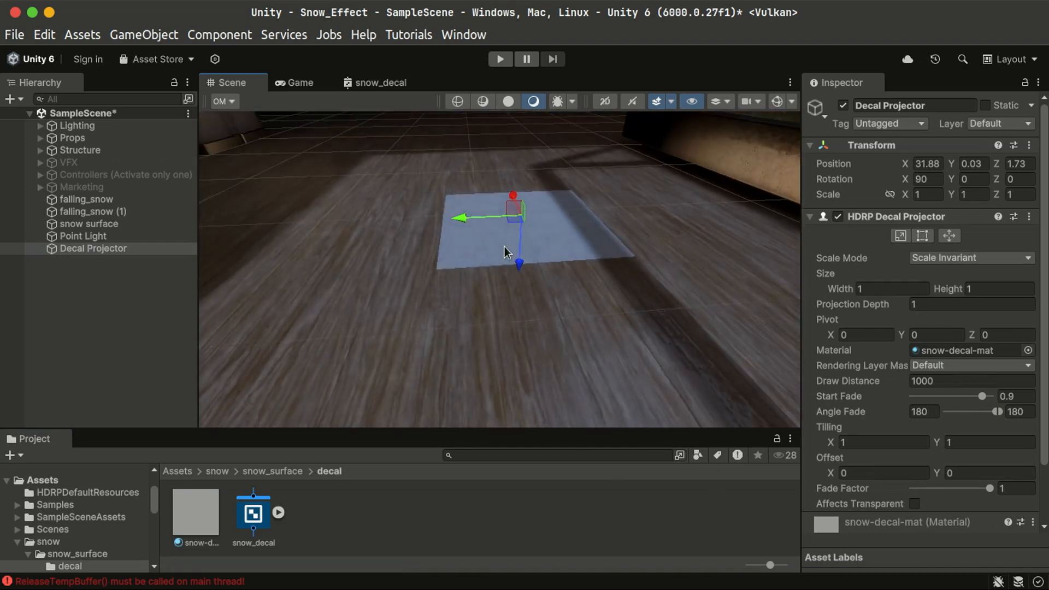
scroll(549, 279, up, 8)
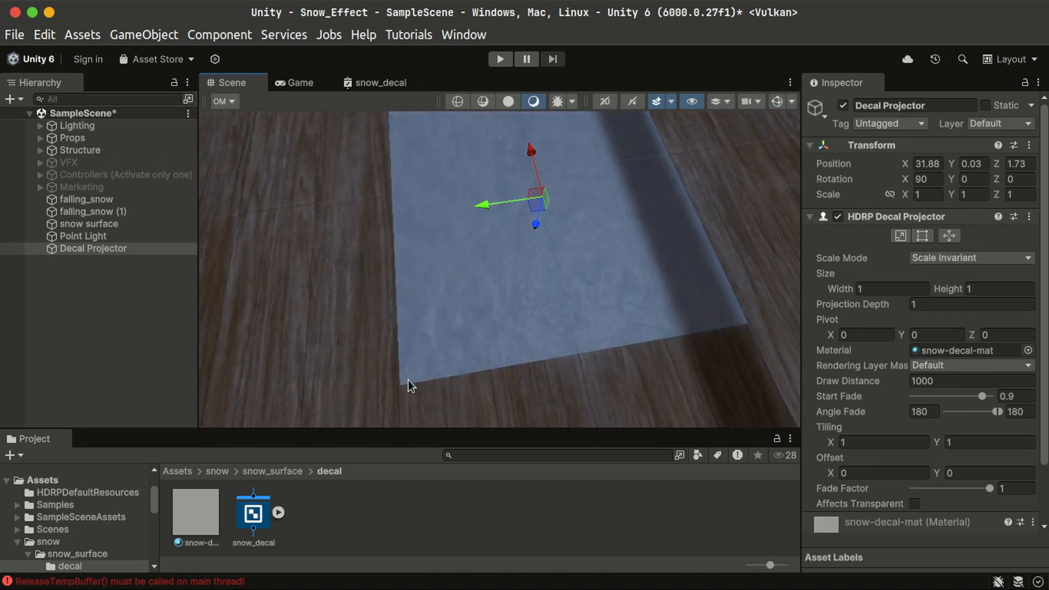
scroll(431, 230, down, 5)
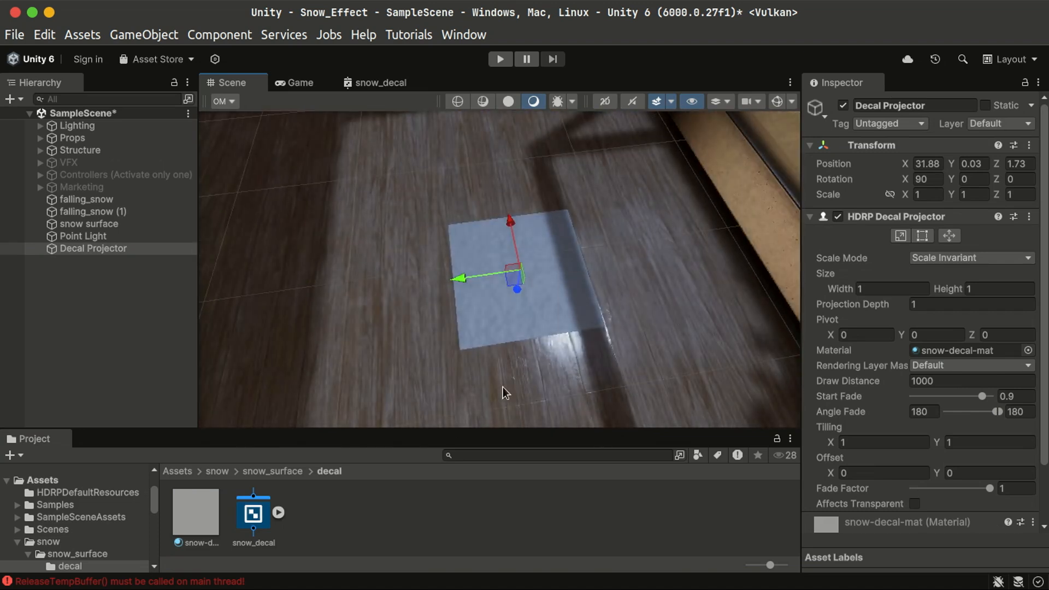
alt+drag(561, 308, 526, 262)
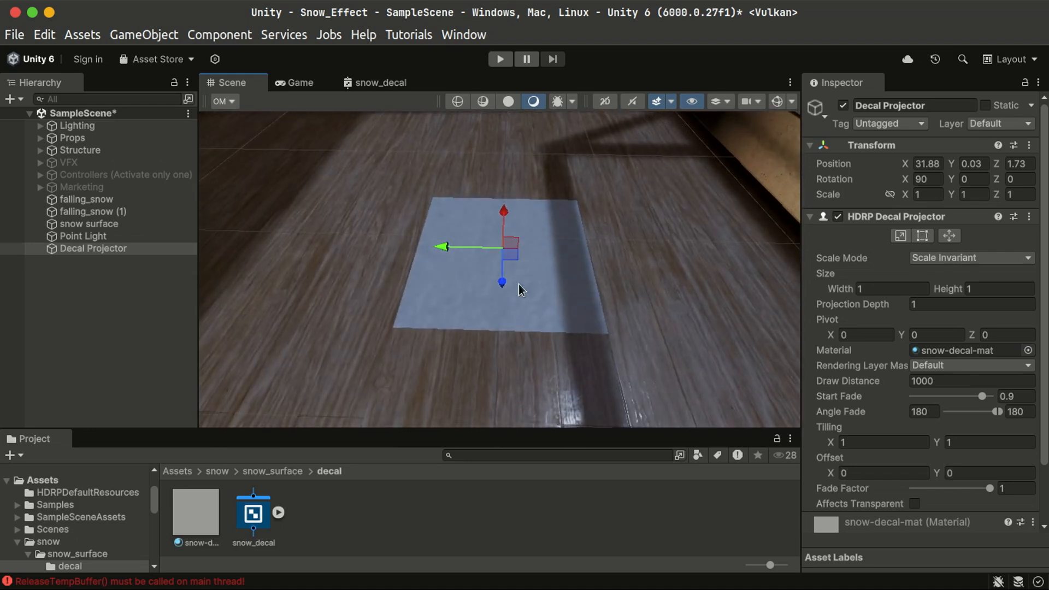
click(374, 534)
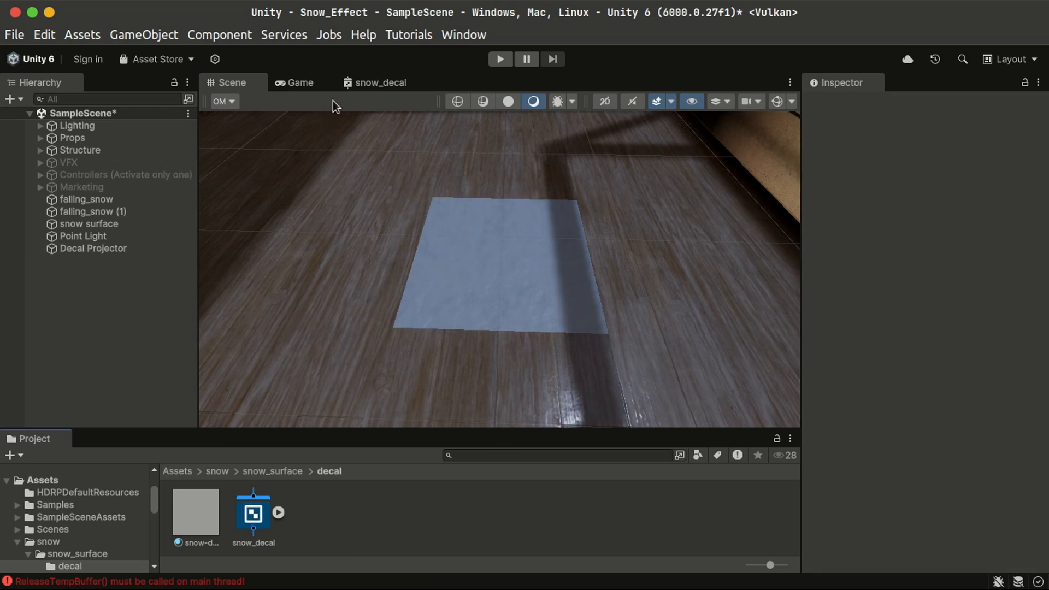
- Return to the snow_decal graph and add another Sample Texture 2D node near the top, by the color texture node
click(383, 83)
scroll(552, 330, down, 3)
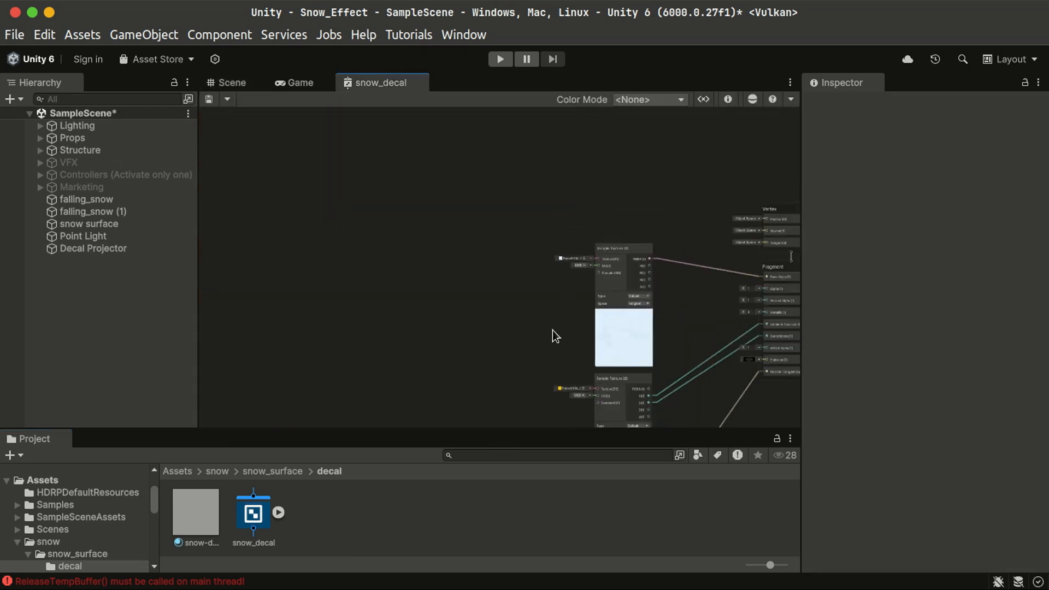
middle_drag(555, 335, 339, 199)
scroll(580, 166, up, 3)
middle_drag(580, 166, 491, 422)
scroll(382, 340, down, 3)
middle_drag(363, 410, 404, 225)
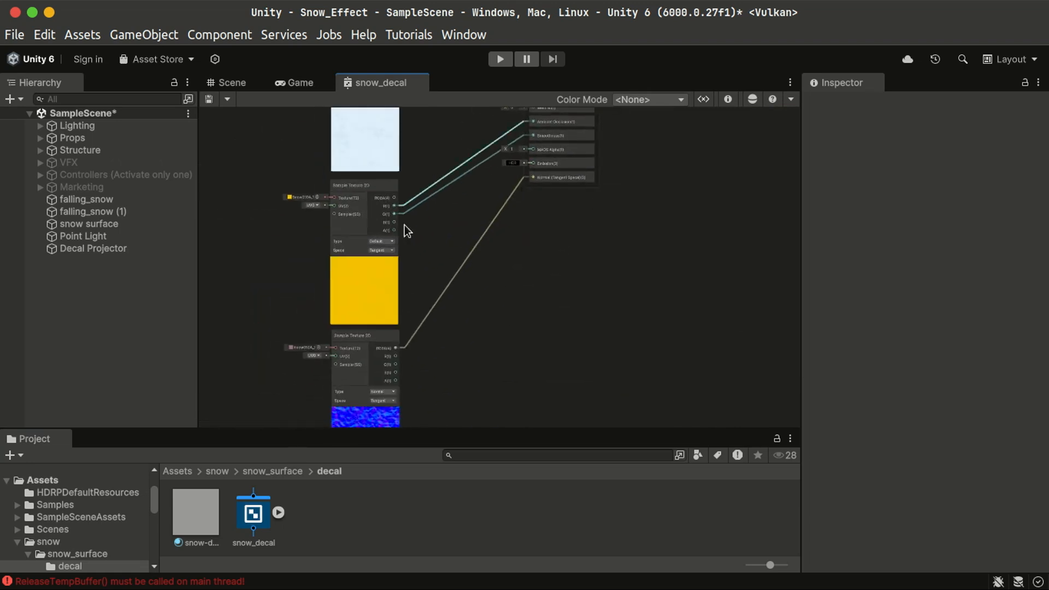
scroll(406, 227, down, 1)
middle_drag(419, 267, 494, 465)
key(space)
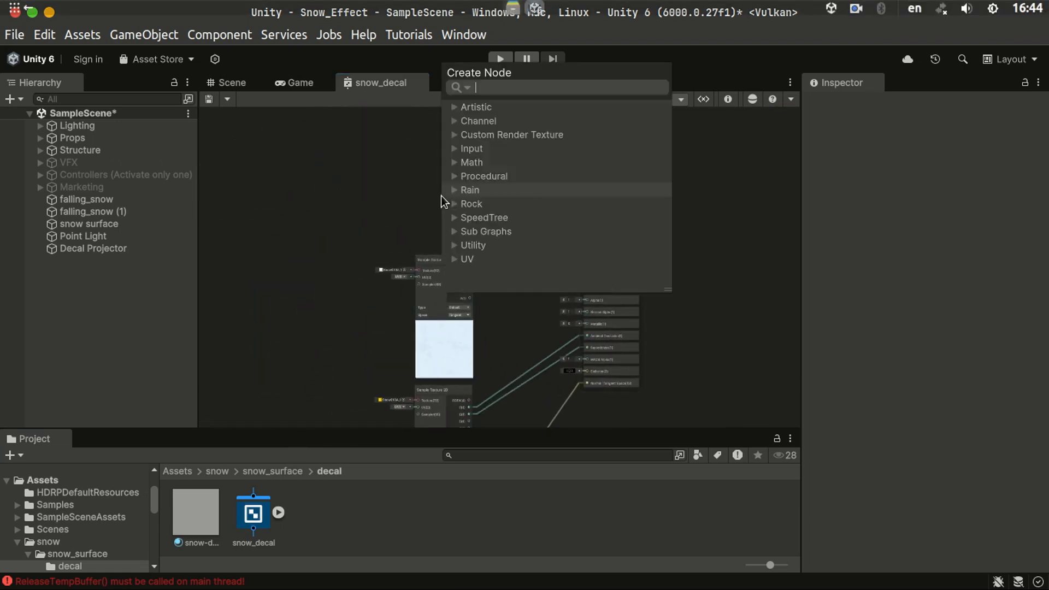
text(sampletex)
key(Return)
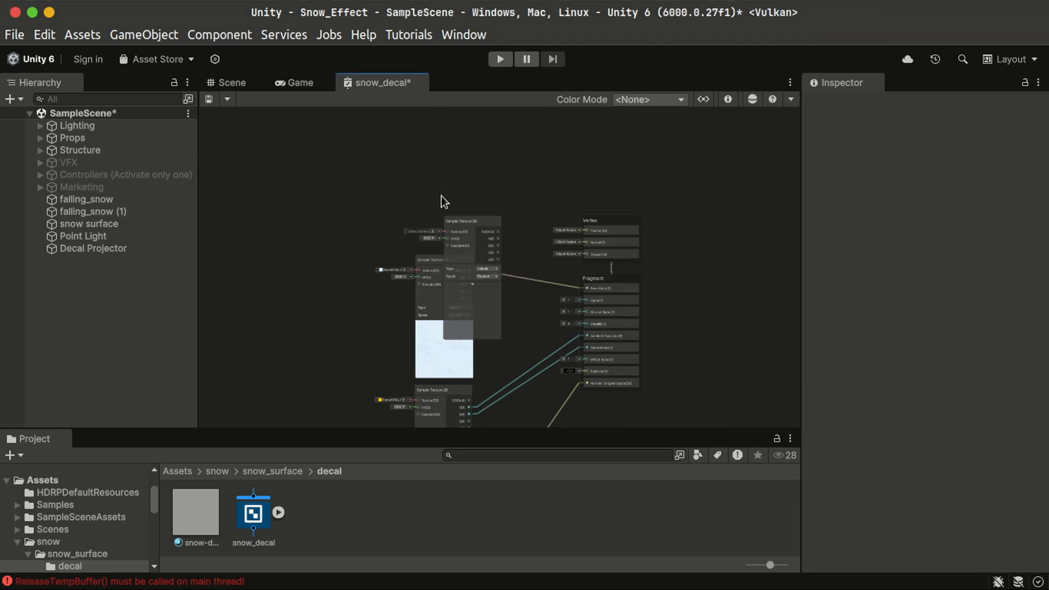
- Assign the DecalPuddle mask texture to the new Sample Texture 2D node and move the node above the color texture node
scroll(468, 229, up, 4)
scroll(469, 229, up, 2)
middle_drag(340, 266, 463, 236)
click(462, 219)
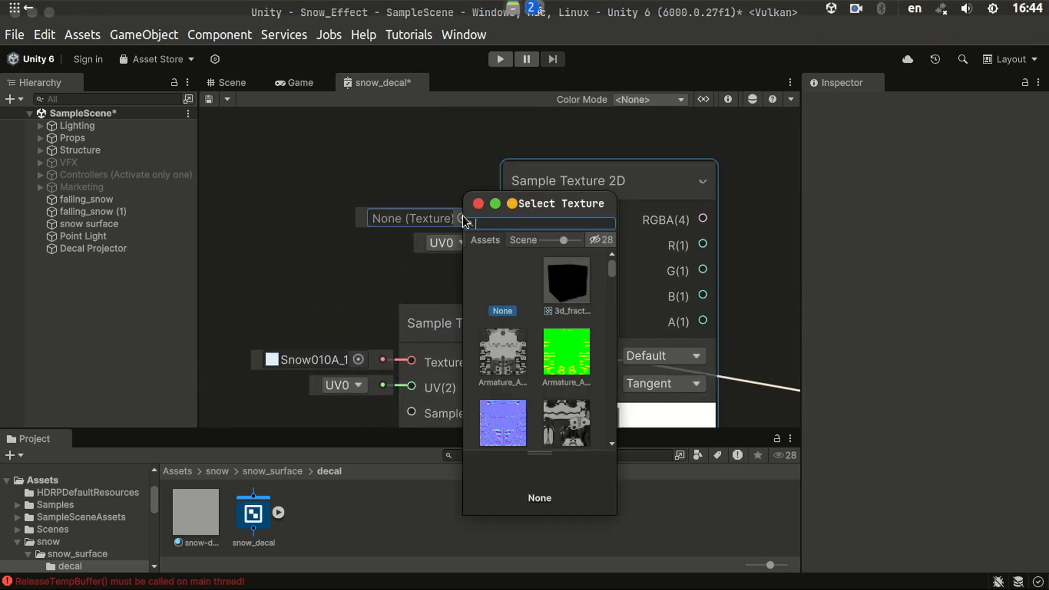
text(dupp)
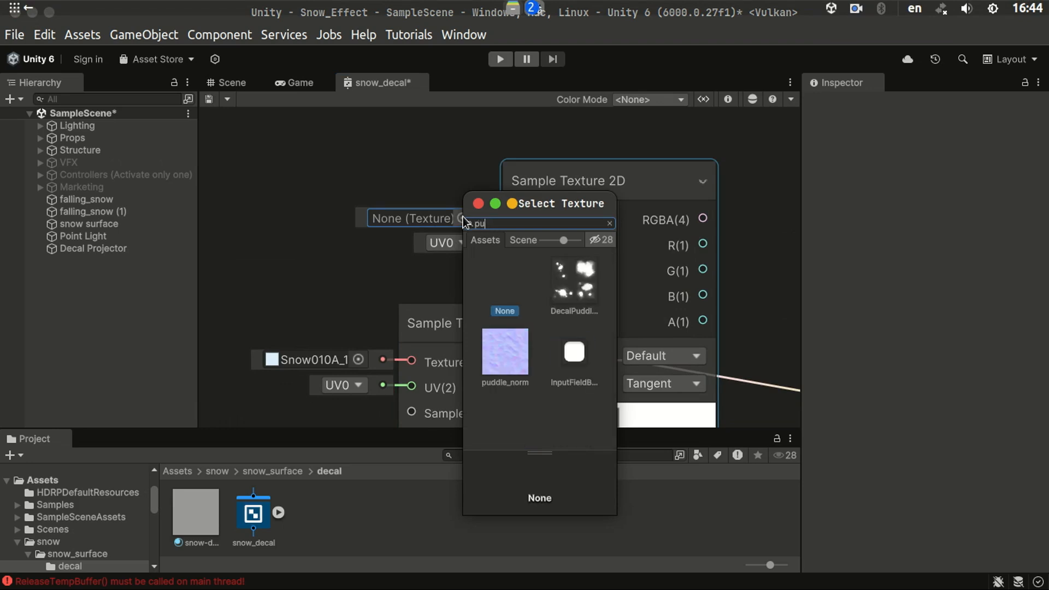
double_click(582, 290)
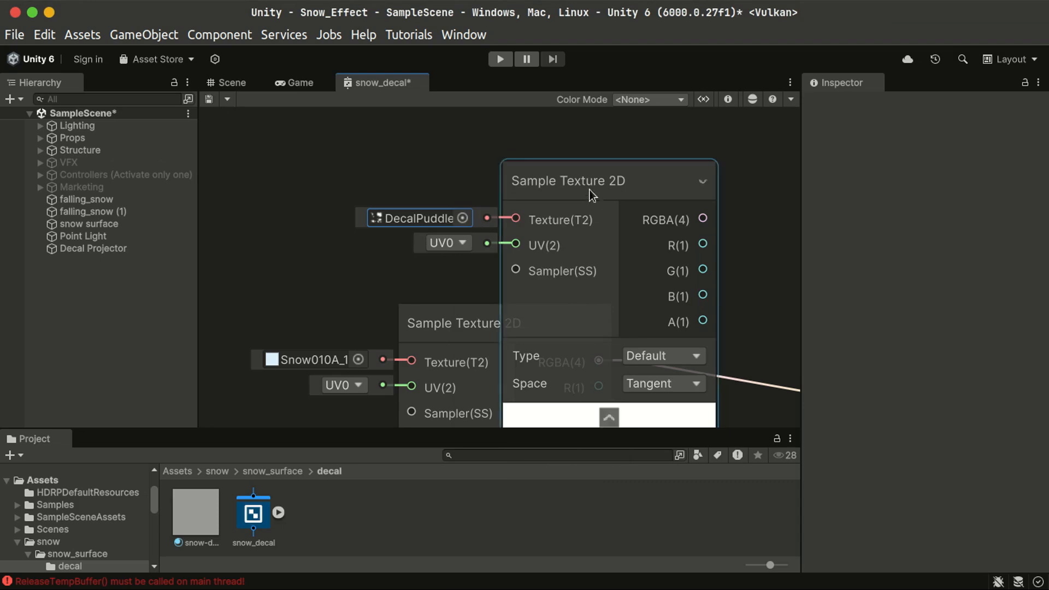
drag(589, 189, 462, 61)
scroll(580, 353, down, 3)
middle_drag(644, 376, 609, 208)
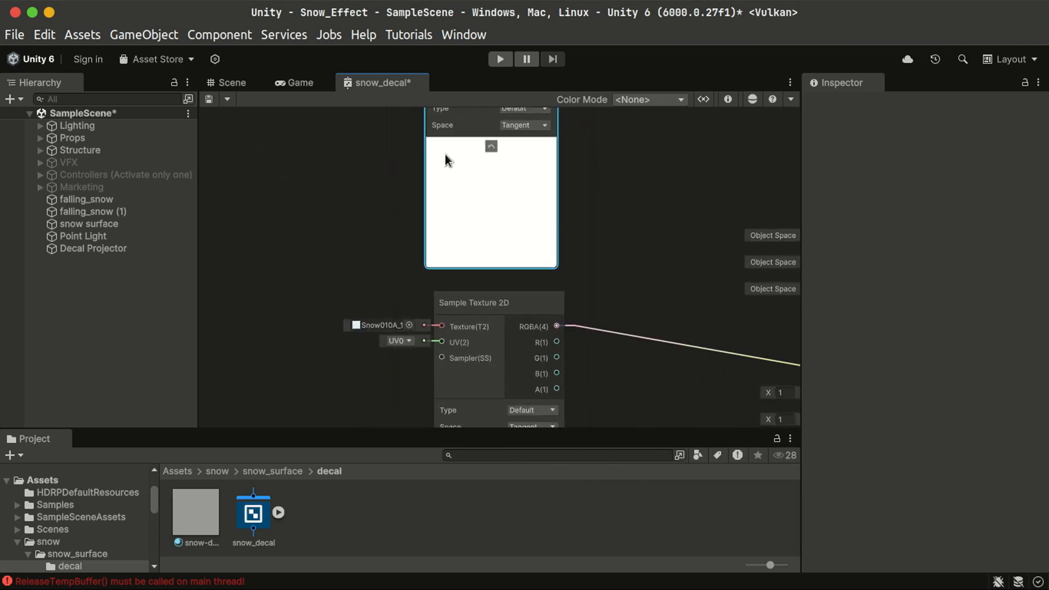
- Connect the DecalPuddle texture node's A output to the Fragment block's Alpha input
double_click(385, 83)
middle_drag(345, 281, 447, 398)
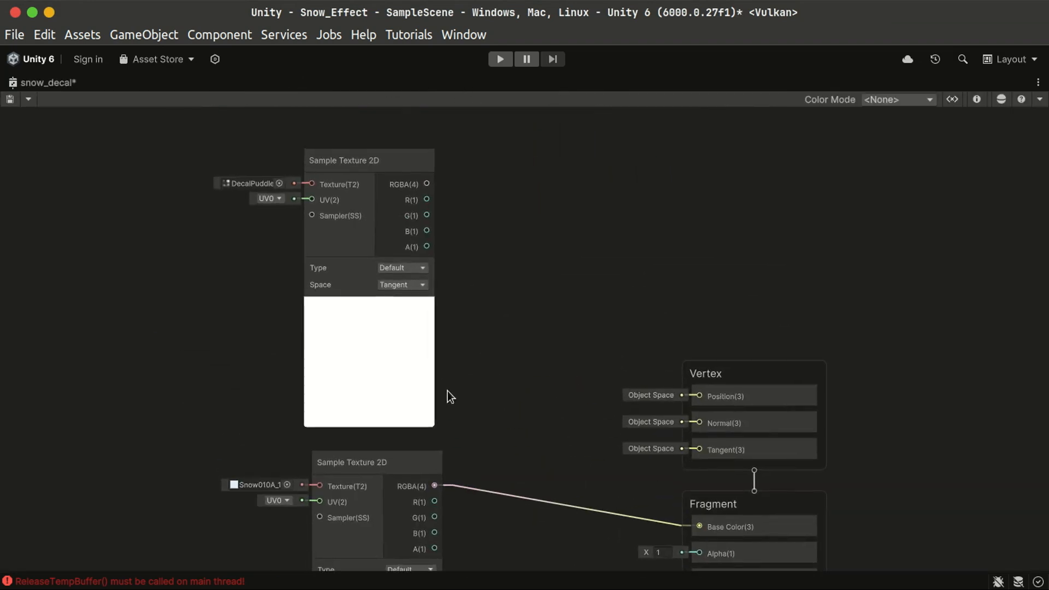
key(shift+space)
middle_drag(470, 156, 494, 409)
scroll(495, 409, down, 1)
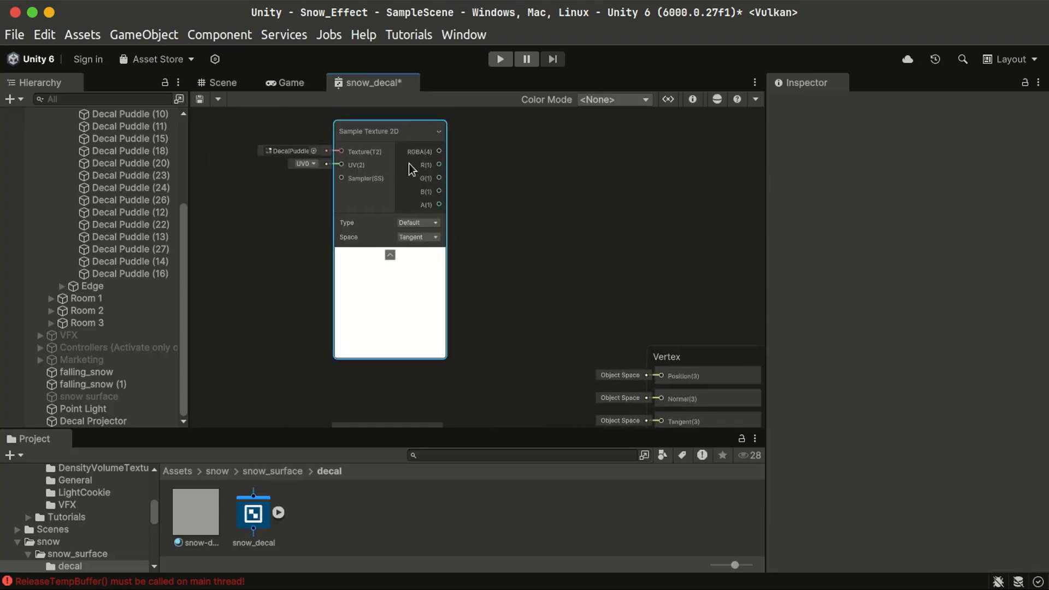
middle_drag(408, 162, 461, 257)
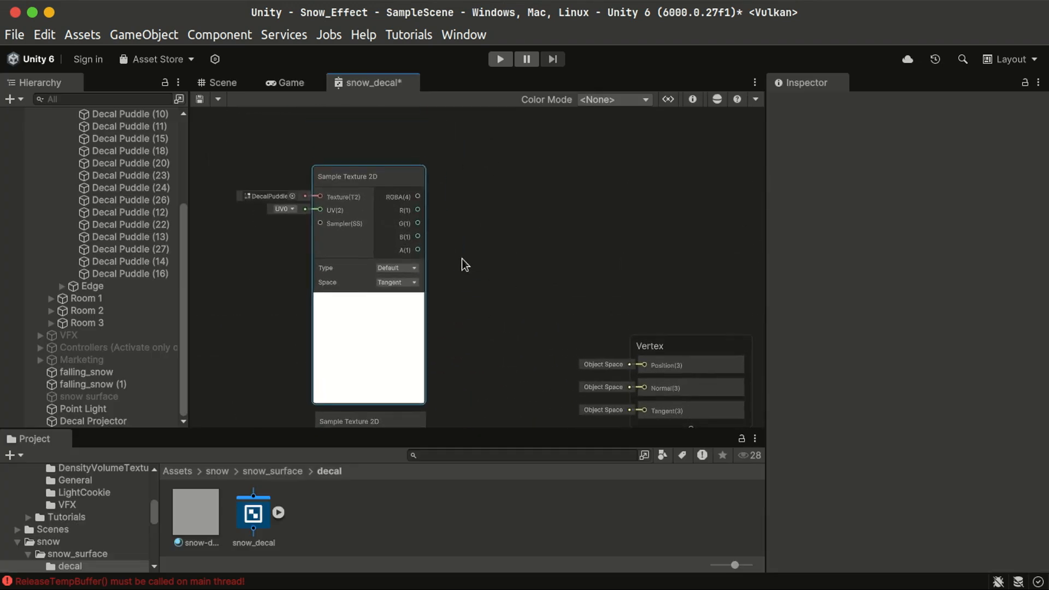
scroll(361, 179, up, 3)
middle_drag(399, 326, 295, 228)
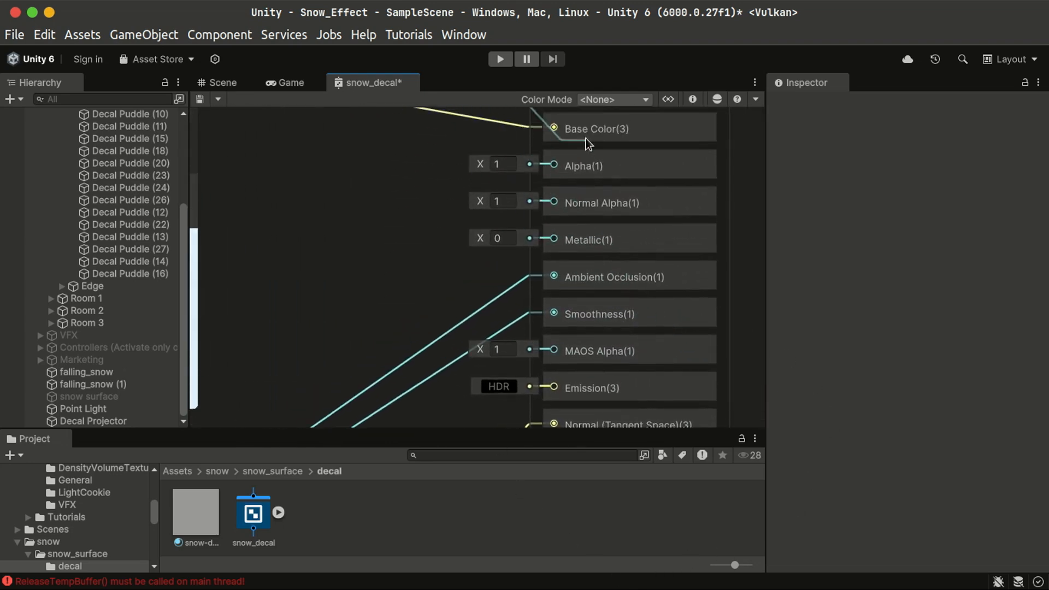
drag(585, 138, 554, 203)
- Connect the DecalPuddle texture node's A output to Normal Alpha as well
scroll(335, 245, down, 3)
middle_drag(336, 244, 435, 419)
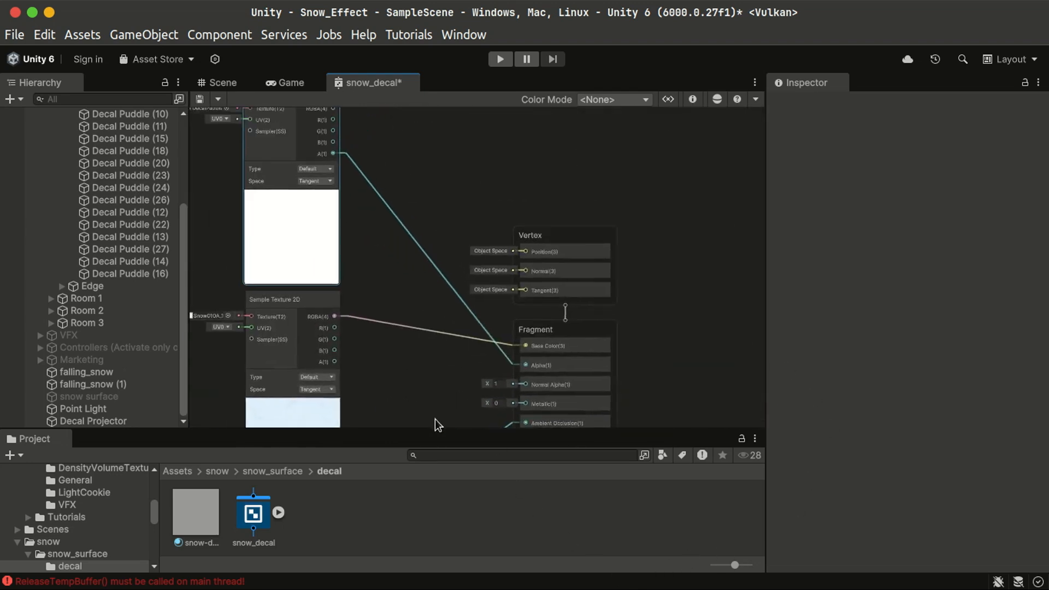
drag(333, 154, 546, 235)
scroll(554, 241, up, 4)
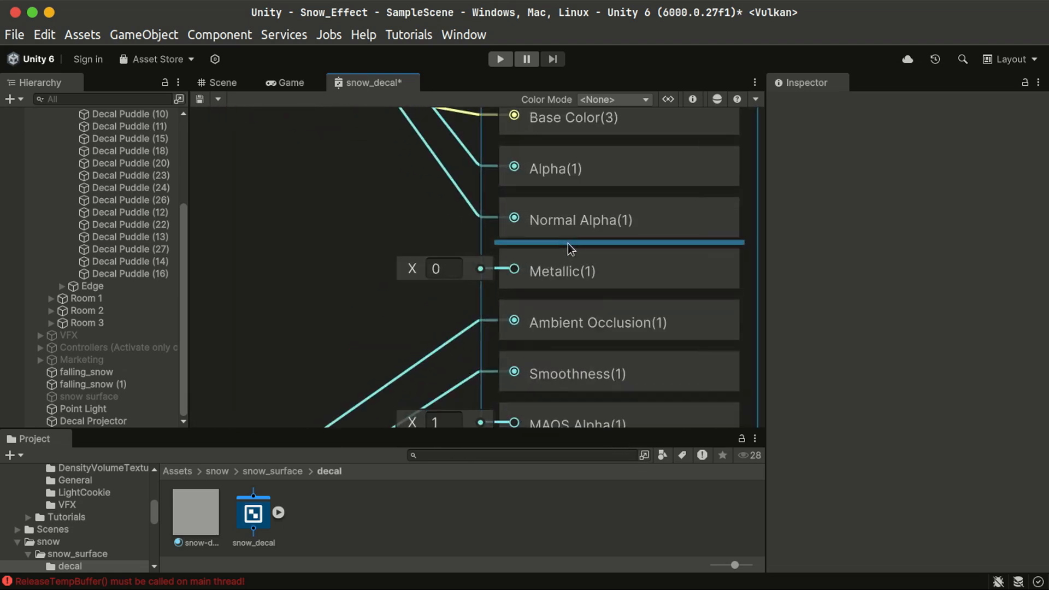
- Connect the DecalPuddle texture node's A output to the Fragment block's MAOS Alpha input
scroll(375, 232, down, 2)
middle_drag(375, 232, 549, 532)
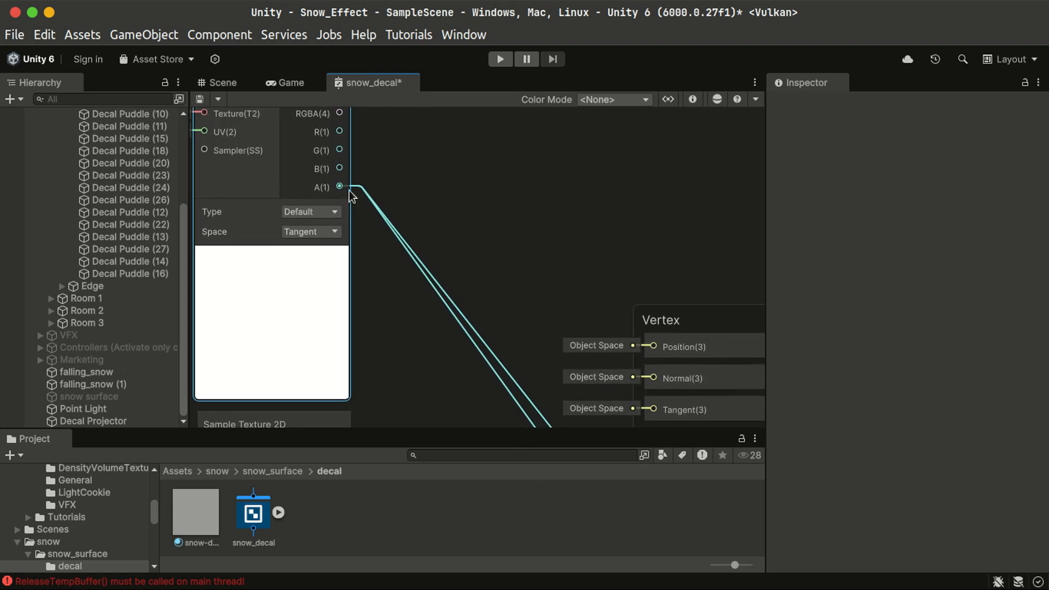
drag(349, 191, 507, 217)
scroll(533, 227, up, 5)
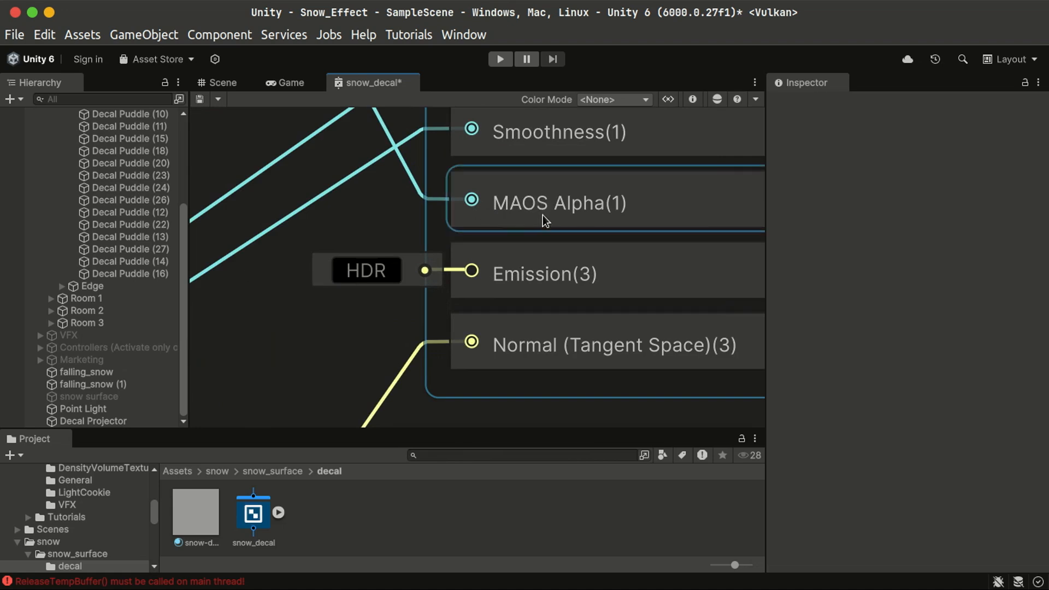
scroll(568, 216, down, 6)
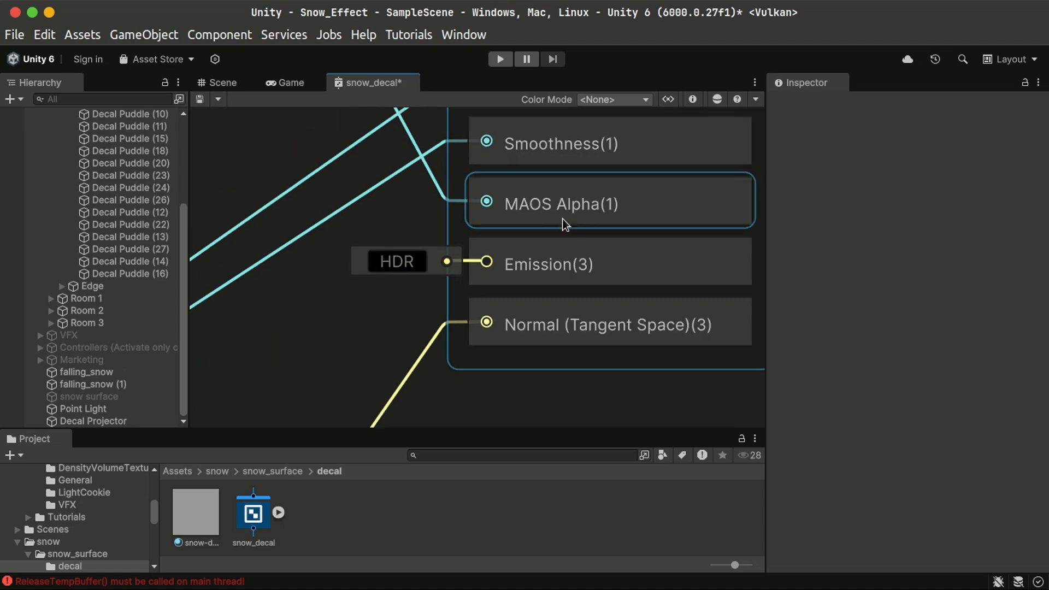
- Save the snow_decal graph and return to the Scene view to examine the masked snow decal on the floor
middle_drag(393, 349, 514, 367)
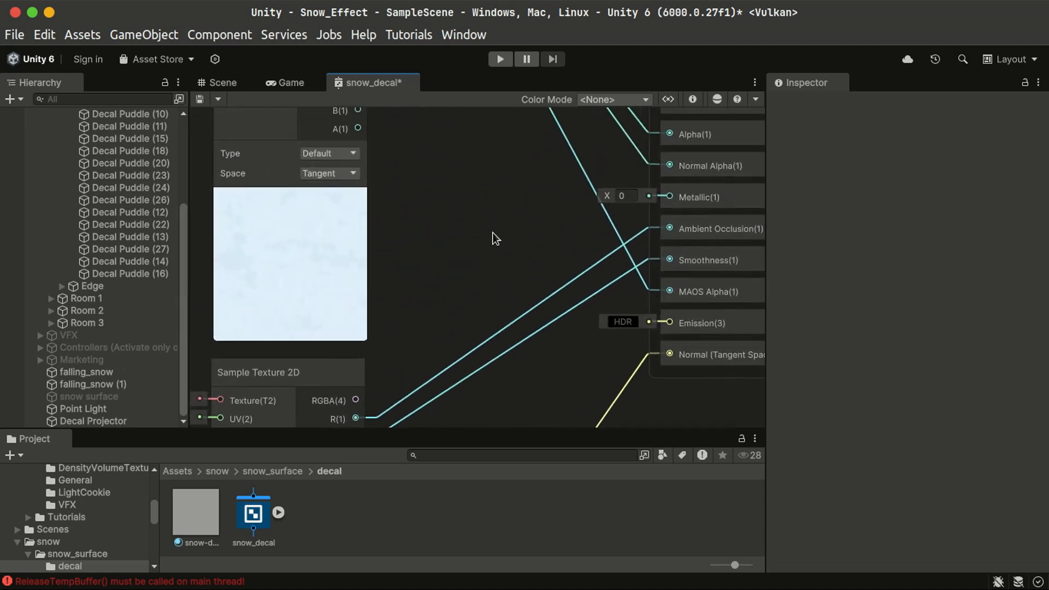
middle_drag(493, 239, 444, 283)
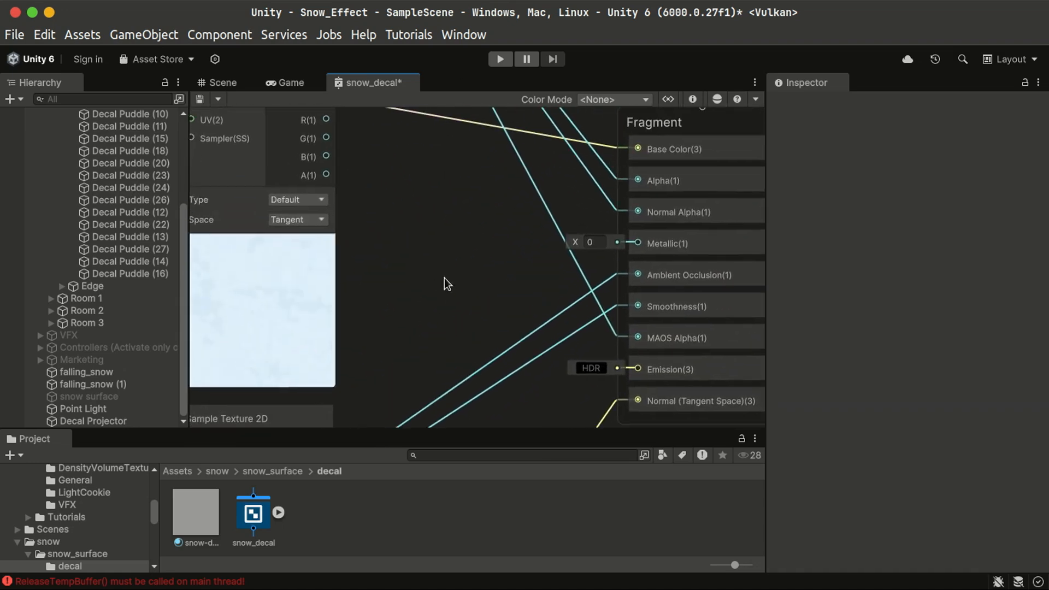
click(200, 99)
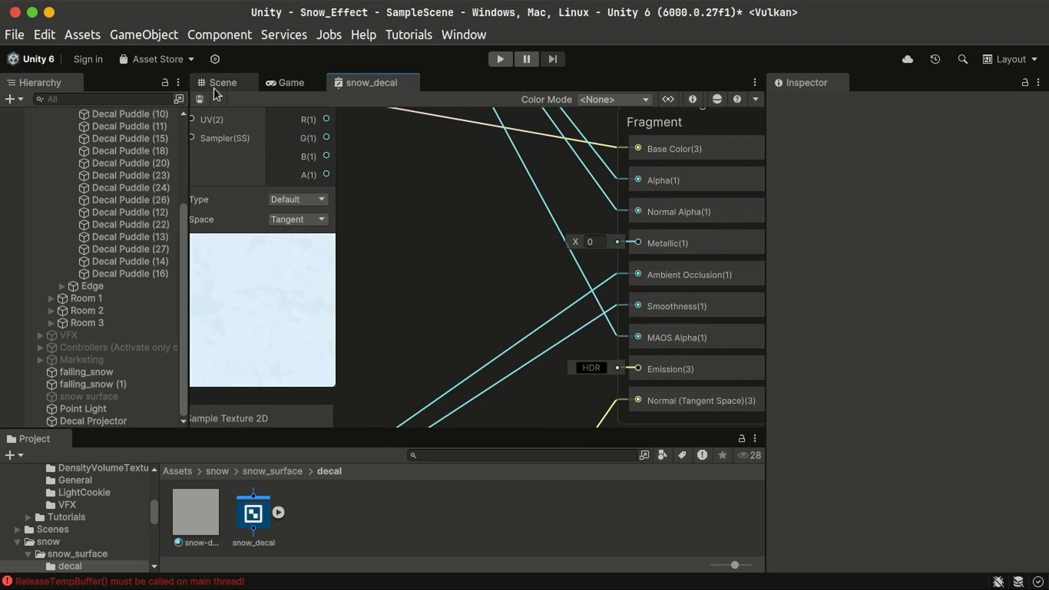
click(217, 84)
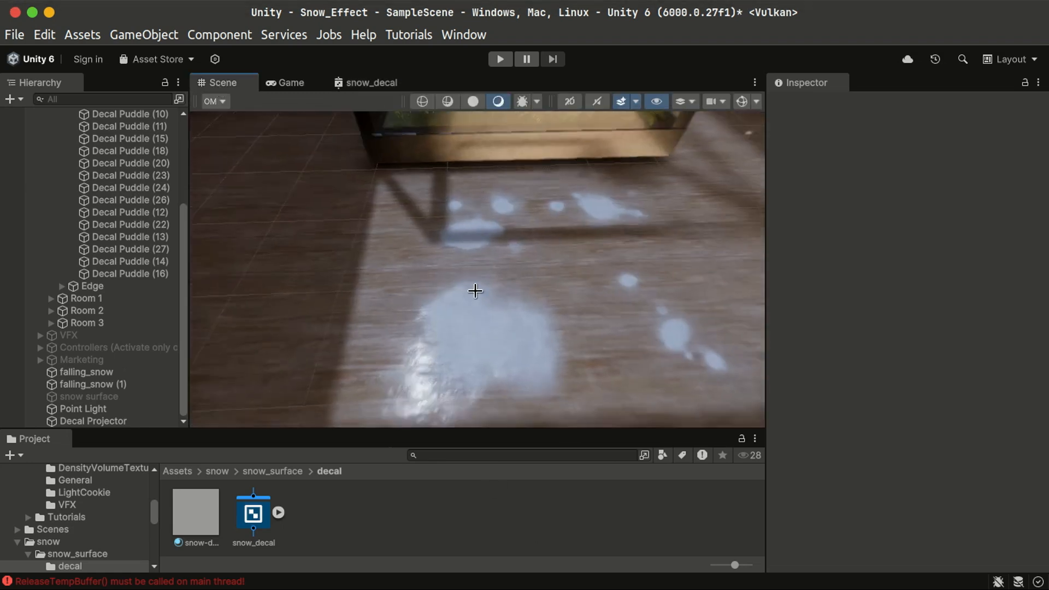
key(w)
right_drag(470, 290, 521, 289)
- Show the gizmos and set the Decal Projector's tiling to 0.5 by 0.5 and its offset to 0.5 by 0.5
click(741, 101)
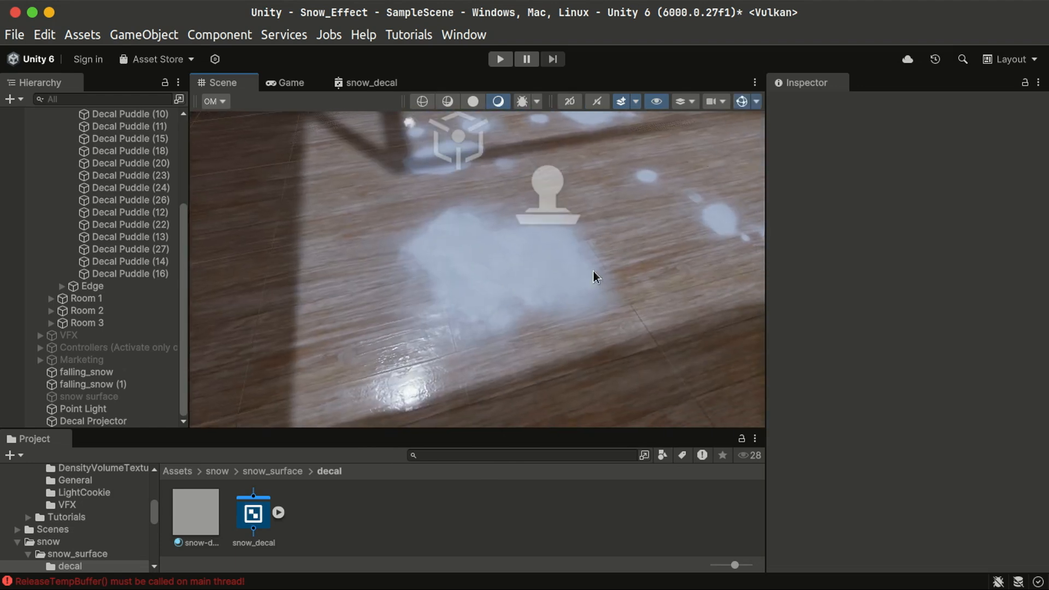
double_click(131, 421)
click(910, 397)
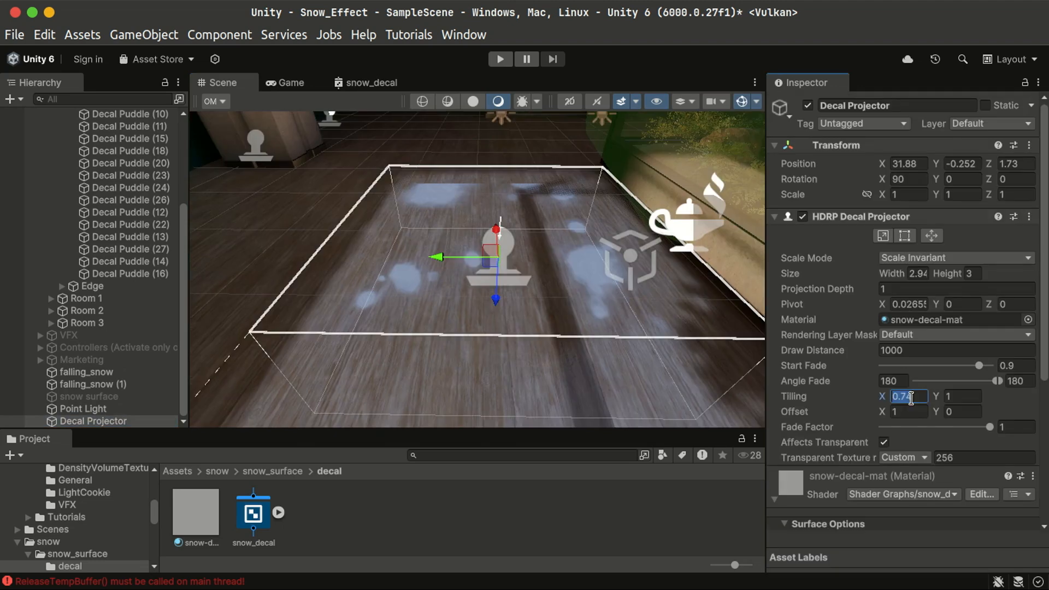
text(0.5)
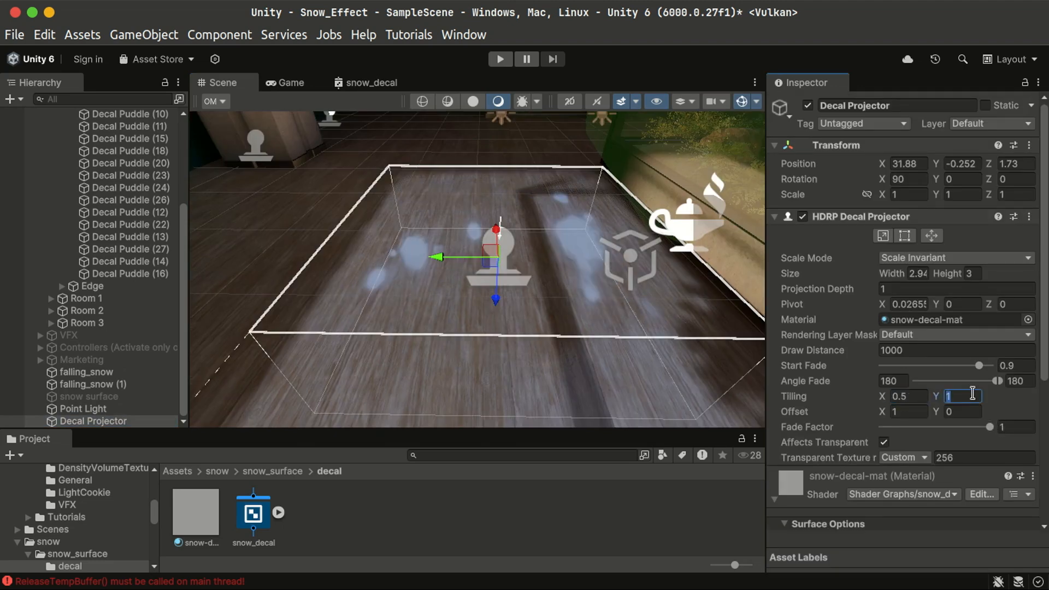
text(0.5)
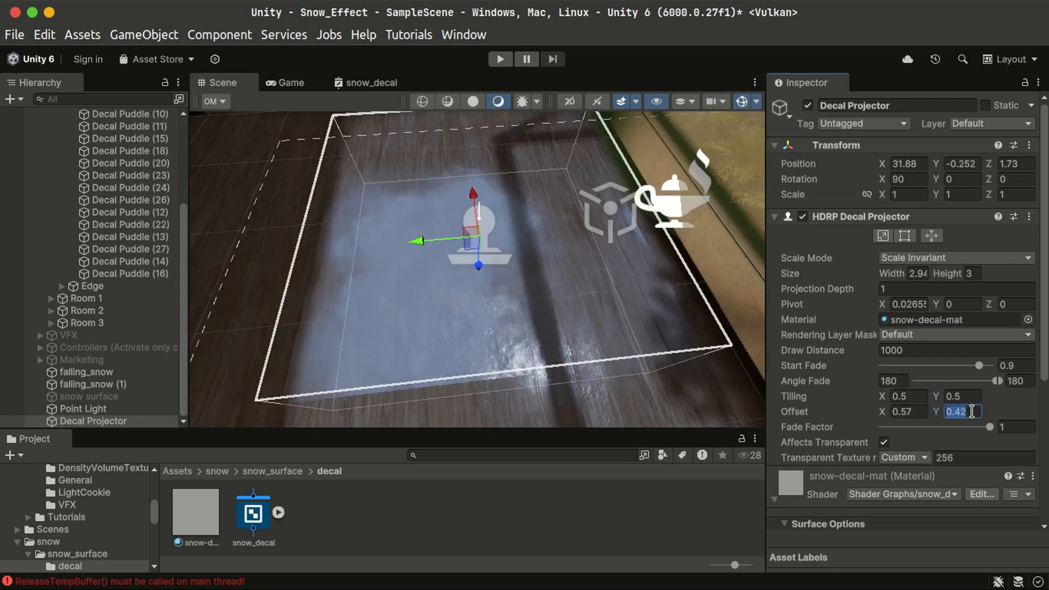
text(0.5)
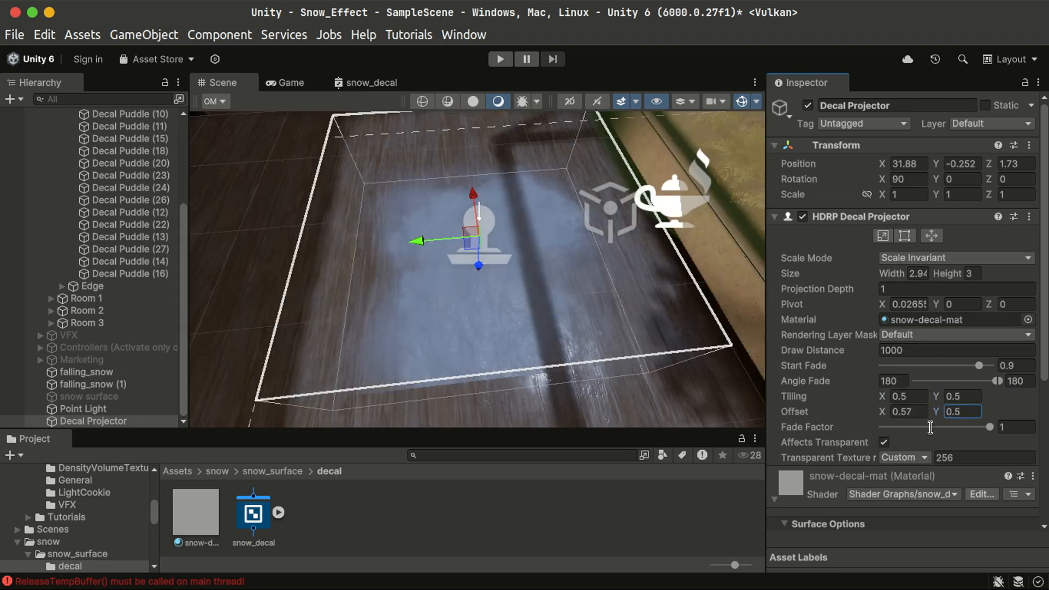
text(0.5)
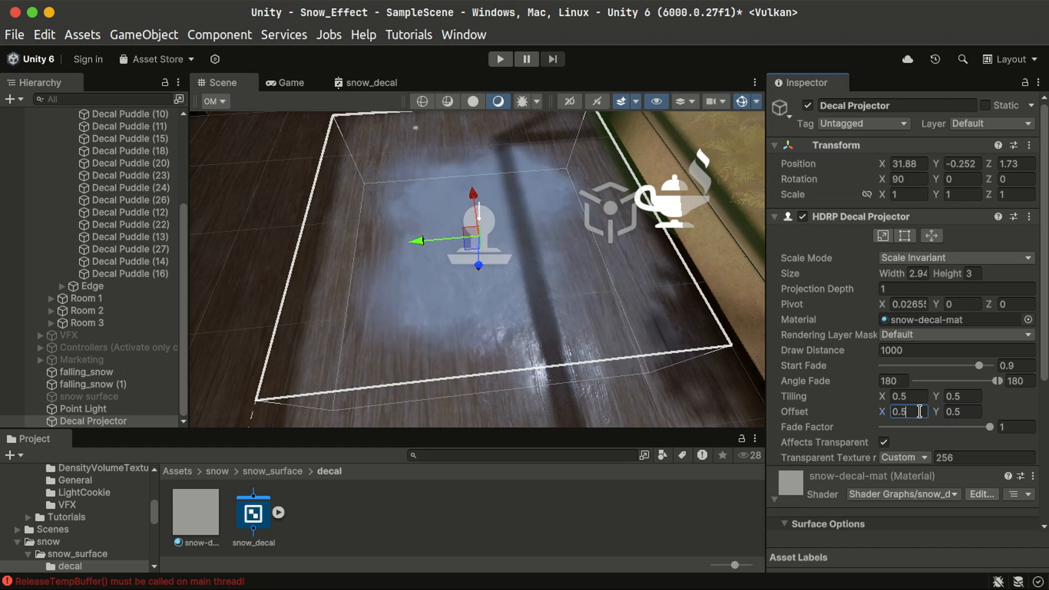
alt+drag(488, 301, 495, 265)
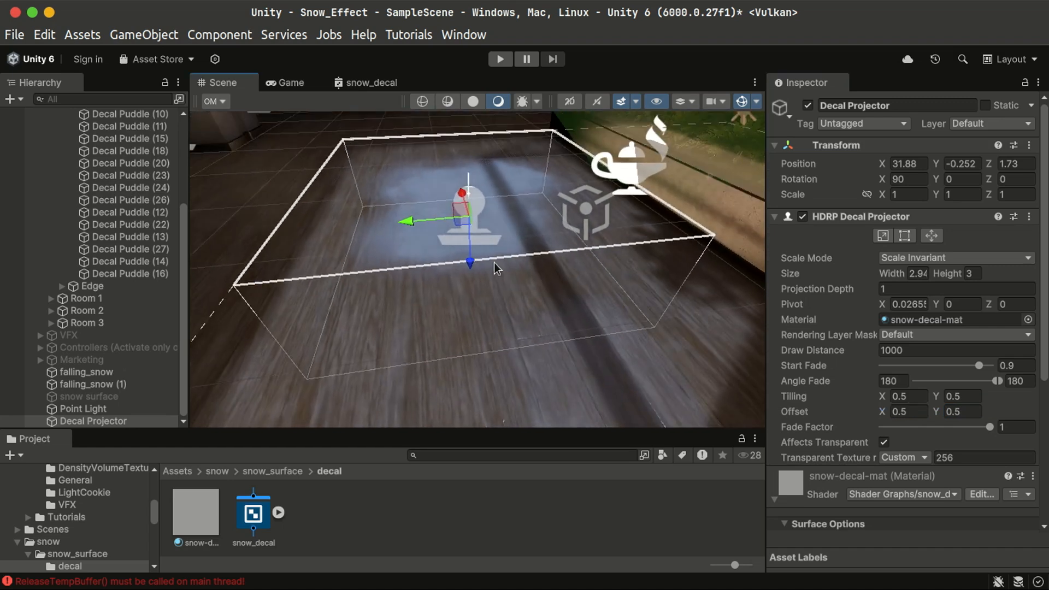
middle_drag(485, 256, 474, 283)
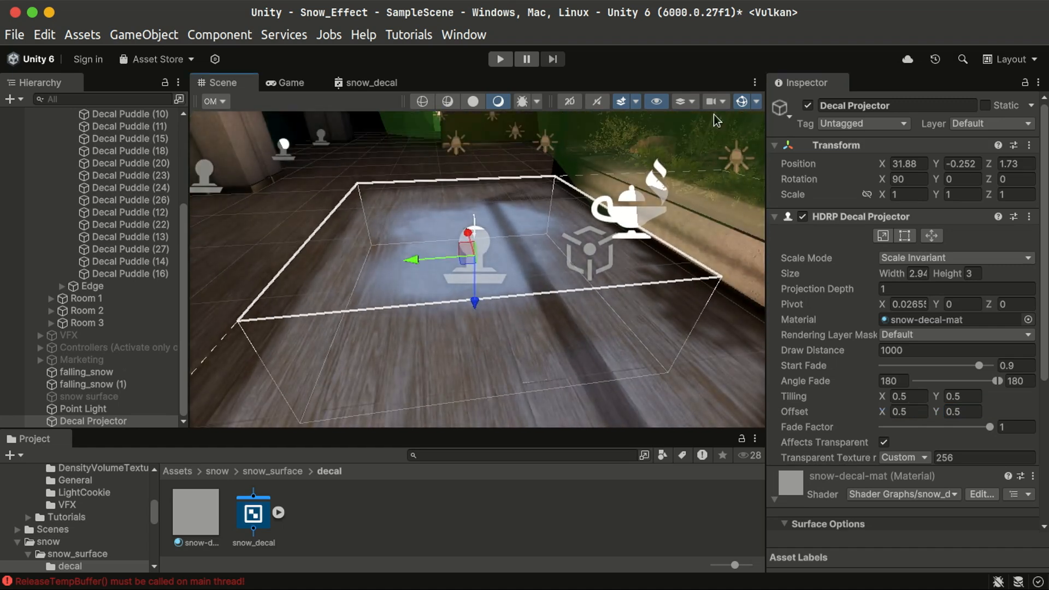
- Hide the gizmos and set the Decal Projector's size to width 6 and height 6
click(741, 101)
scroll(500, 306, up, 5)
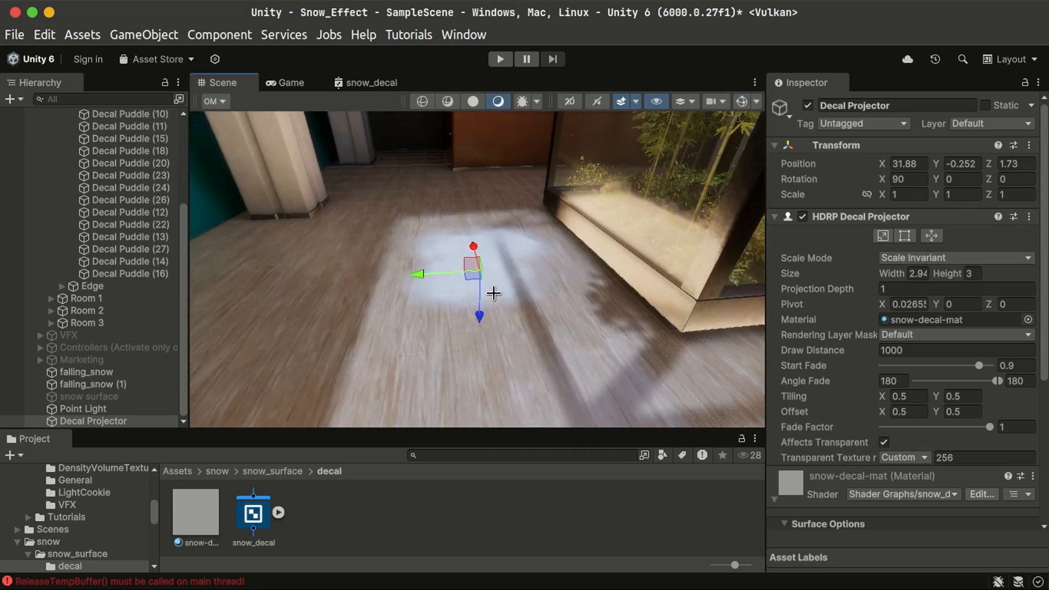
alt+drag(484, 273, 632, 359)
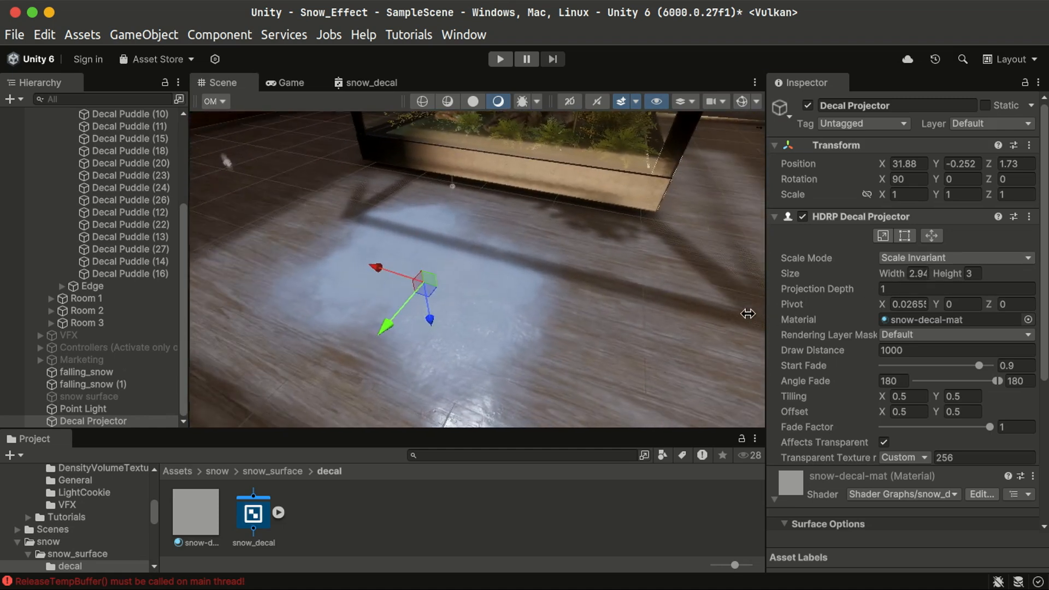
drag(747, 314, 692, 313)
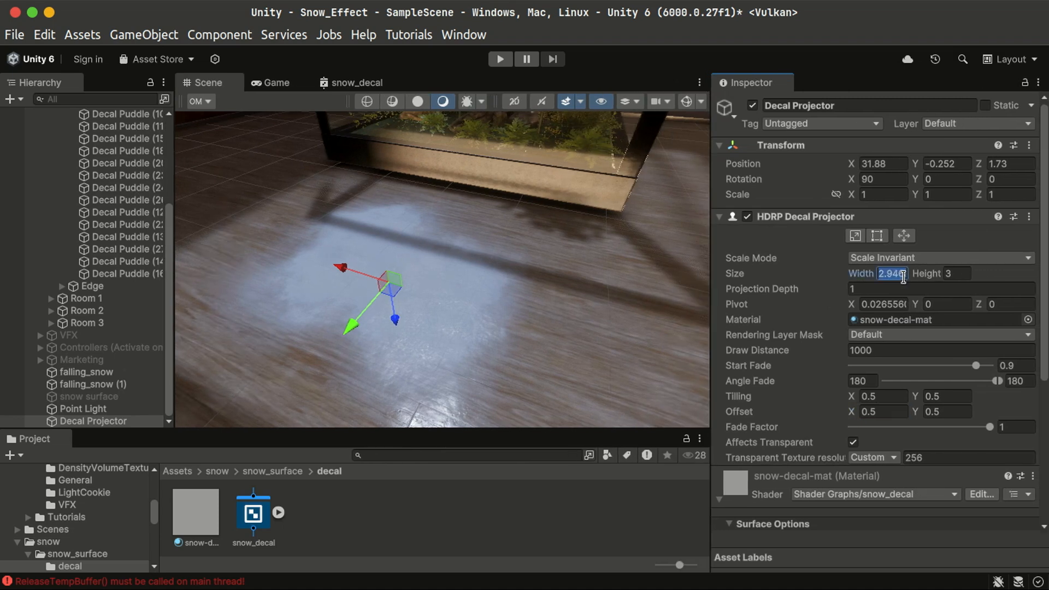
text(6)
key(Tab)
text(6)
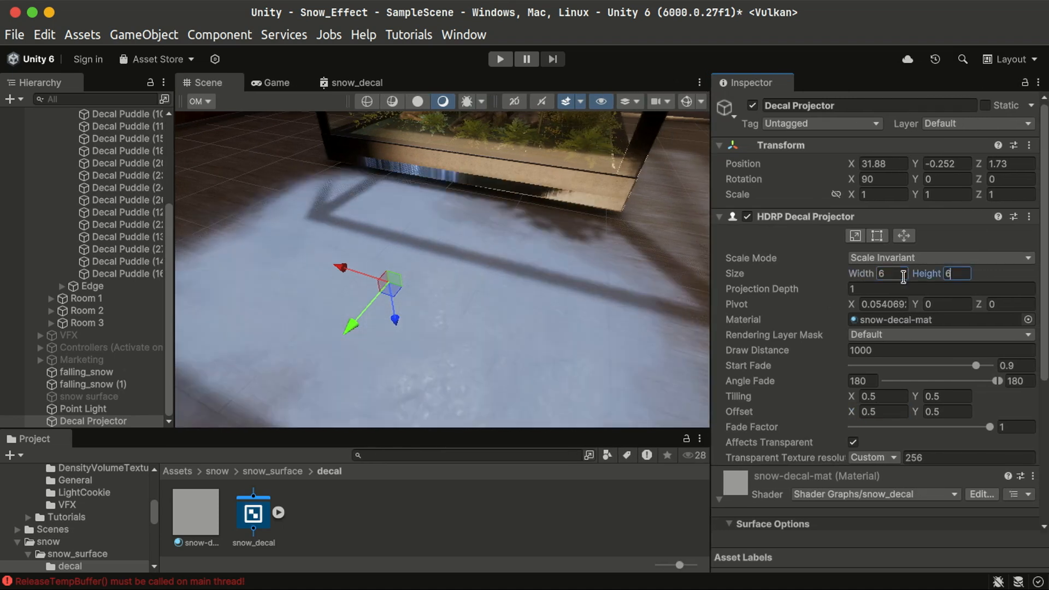
- Set the projection depth to 0.1 and raise the decal projector to floor level at about Y -0.02
alt+drag(550, 302, 431, 306)
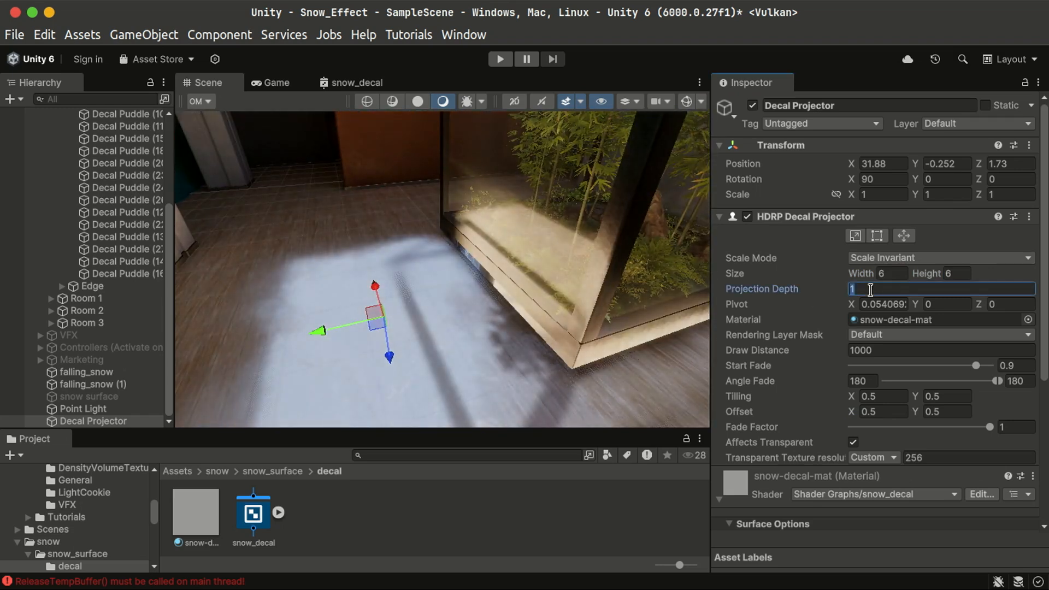
text(0.1)
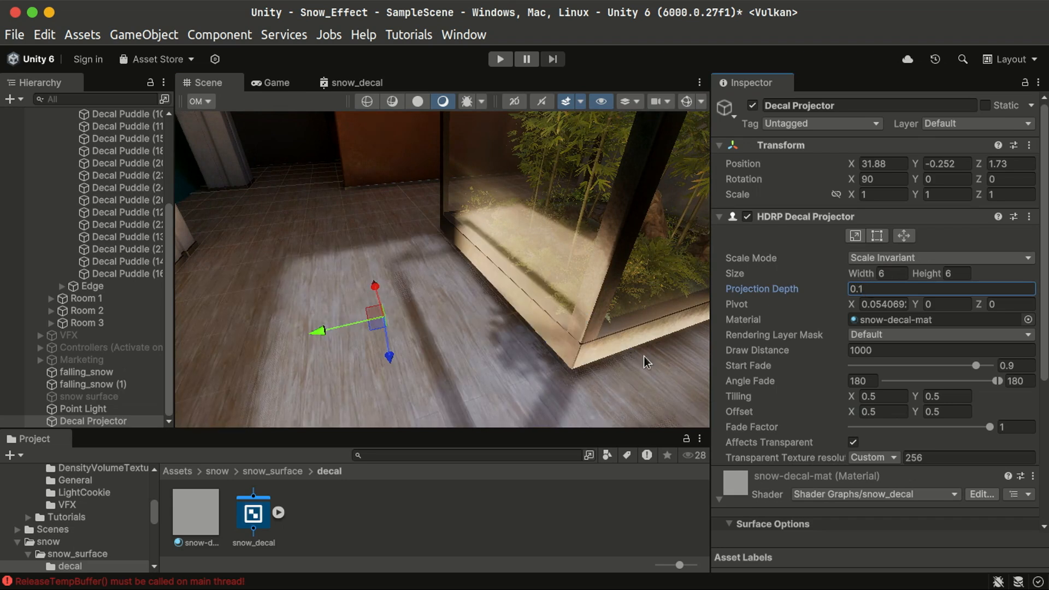
alt+drag(389, 355, 359, 320)
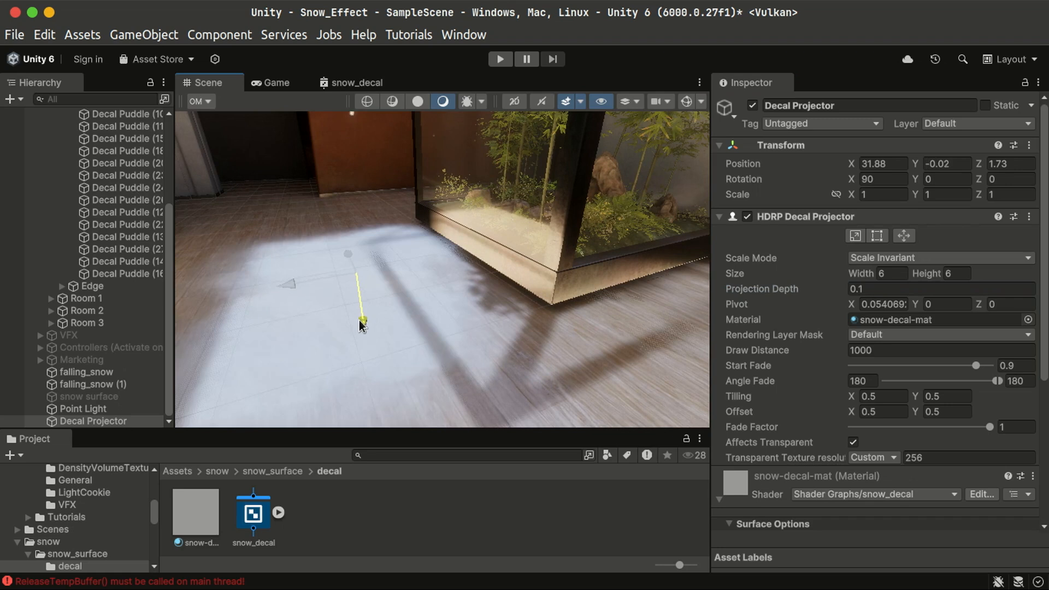
- Duplicate the decal projector, place the copy beside the glass case at about X 33.81, Z -1.7, and rotate it to about 105° on Z
drag(310, 285, 505, 198)
key(super+d)
key(e)
key(f)
- Duplicate the rotated decal projector and move the new copy across to the other side of the glass case
key(super+d)
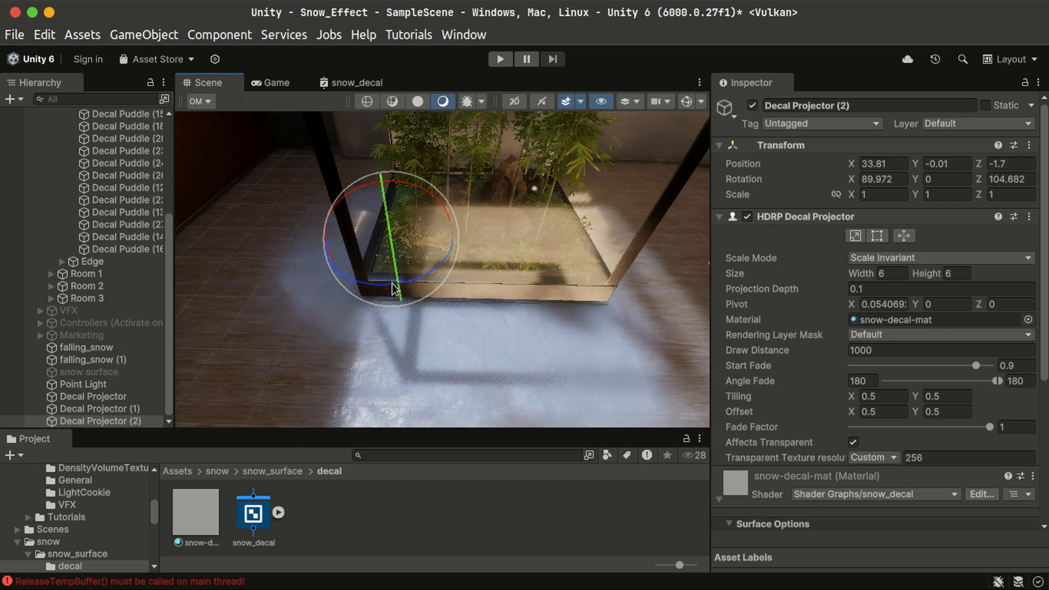
key(w)
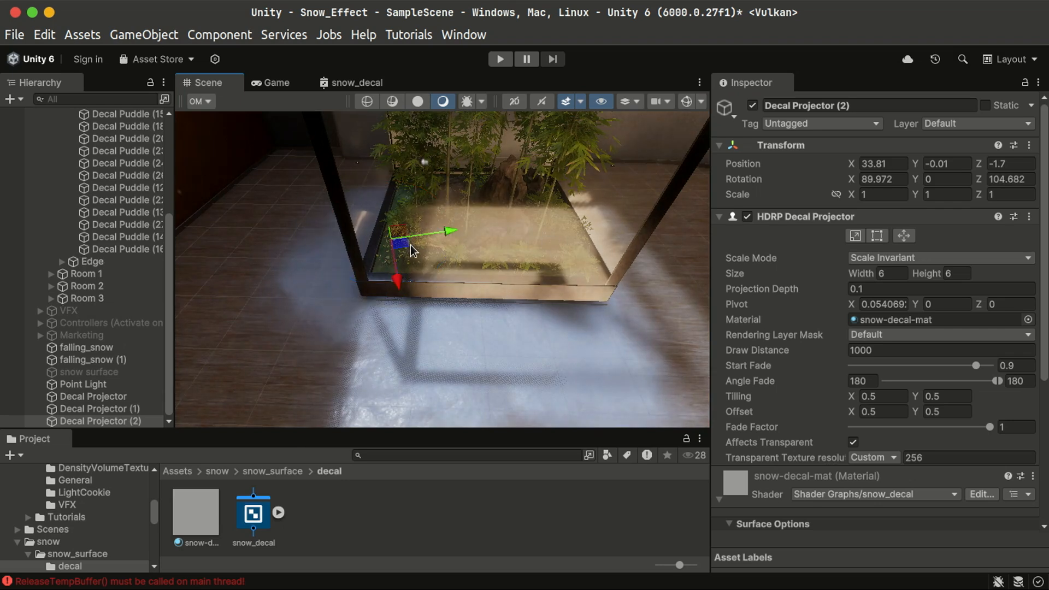
drag(410, 244, 628, 239)
- Duplicate the original Decal Projector and move the copy up to the top of the glass case, at about Y 5.21, Z -0.96
alt+drag(590, 342, 350, 374)
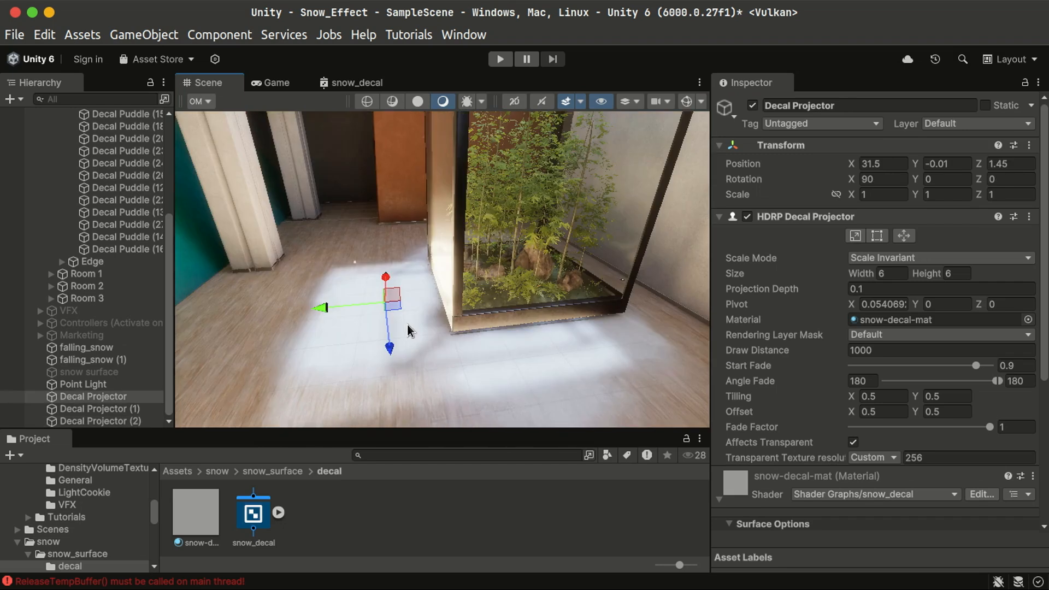
key(ctrl+d)
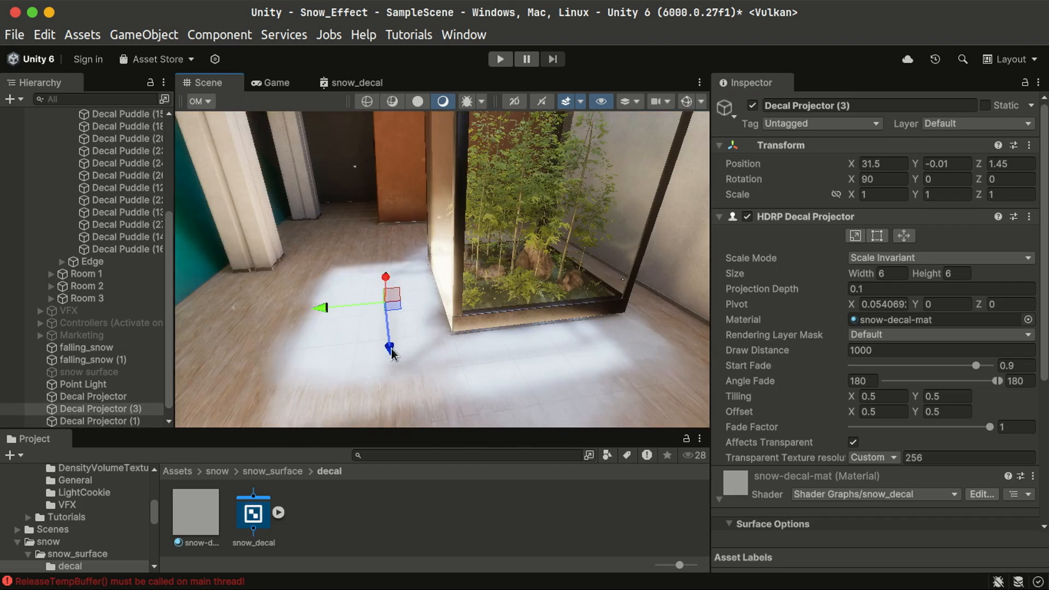
drag(392, 352, 396, 273)
alt+drag(554, 250, 418, 283)
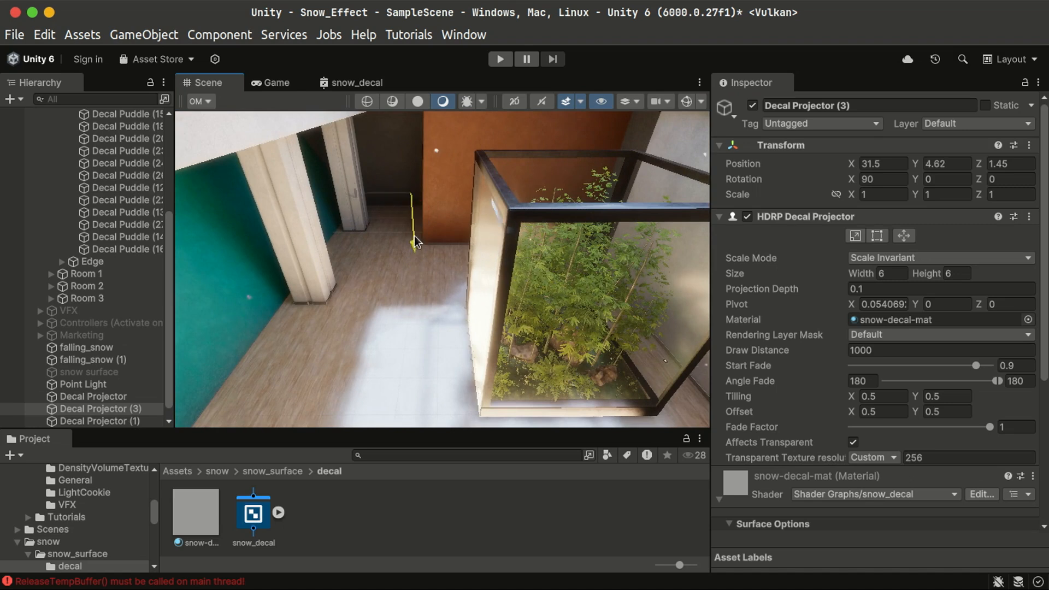
drag(414, 236, 414, 224)
- Fine-tune Decal Projector (3) over the glass case's top frame to about X 32.03, Y 5.19, Z -0.734
alt+drag(554, 281, 567, 227)
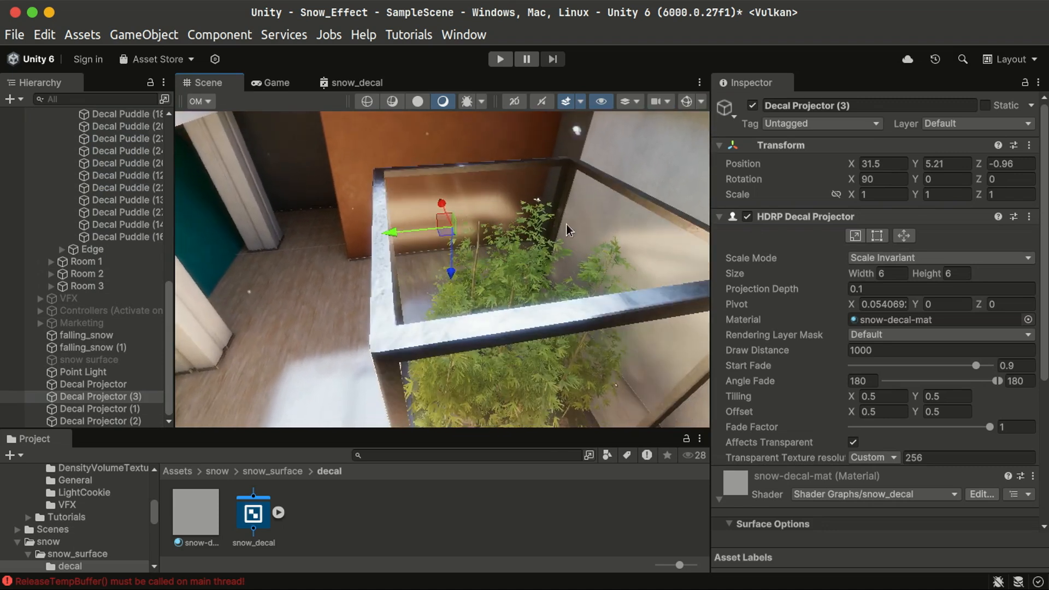
scroll(814, 469, down, 4)
key(f)
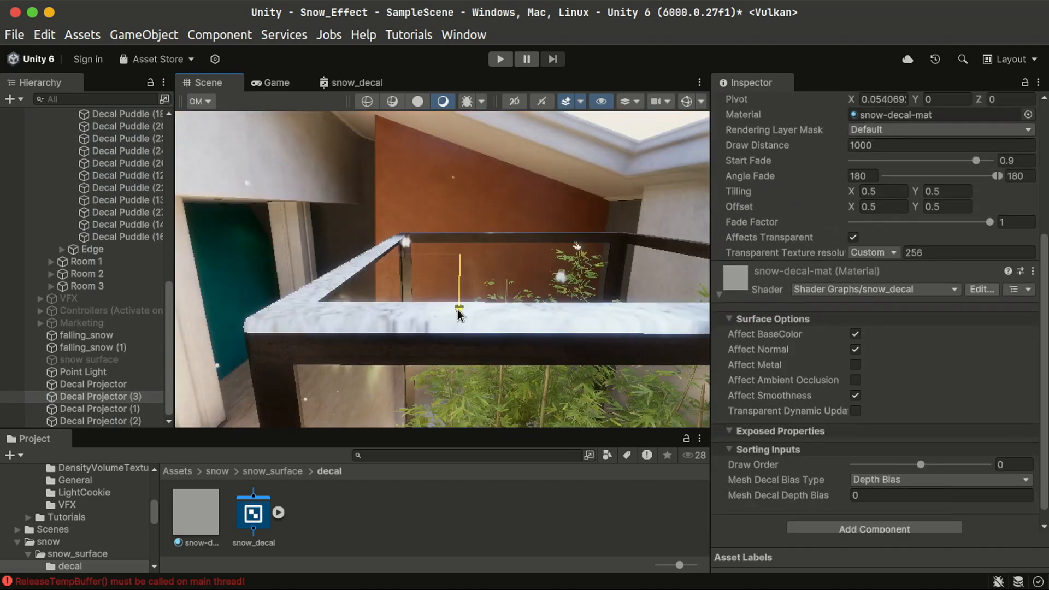
drag(457, 302, 457, 314)
alt+drag(538, 275, 563, 341)
scroll(960, 378, up, 4)
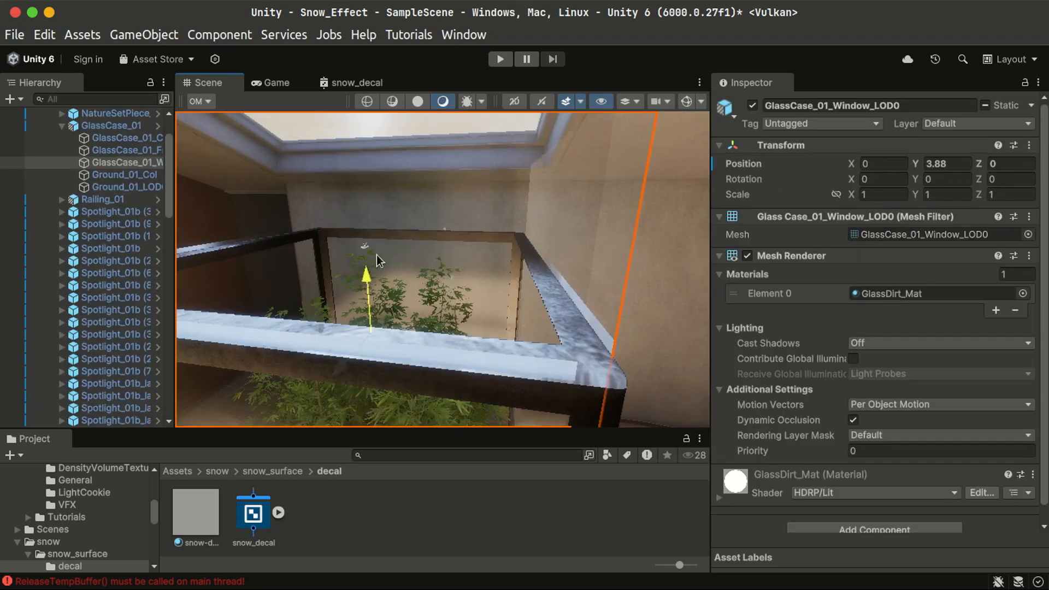
drag(375, 255, 399, 331)
right_drag(460, 296, 441, 239)
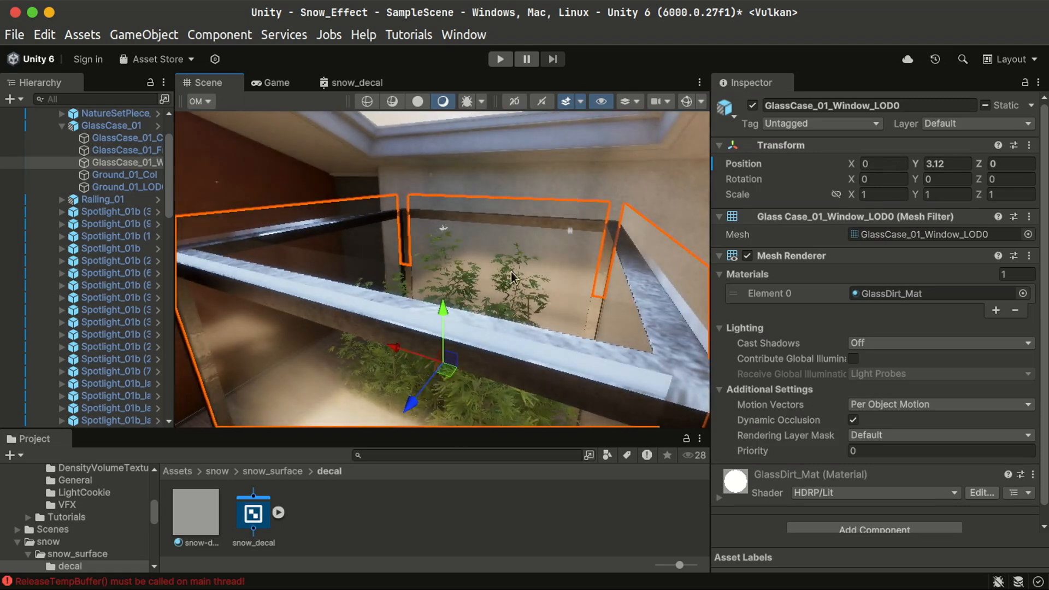
key(ctrl+z)
scroll(486, 322, down, 4)
mouse_move(486, 325)
right_down()
mouse_move(603, 375)
mouse_move(486, 319)
mouse_move(494, 247)
mouse_move(506, 323)
right_up()
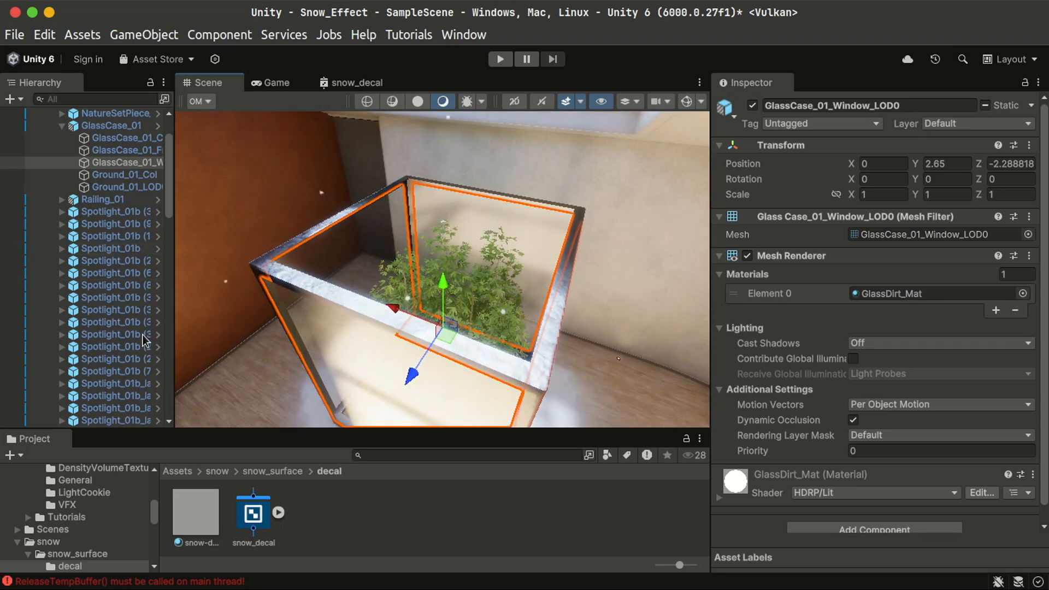
- Move Decal Projector (3) across the glass case's top frame to about X 32.44, Z -1.72
scroll(146, 339, down, 6)
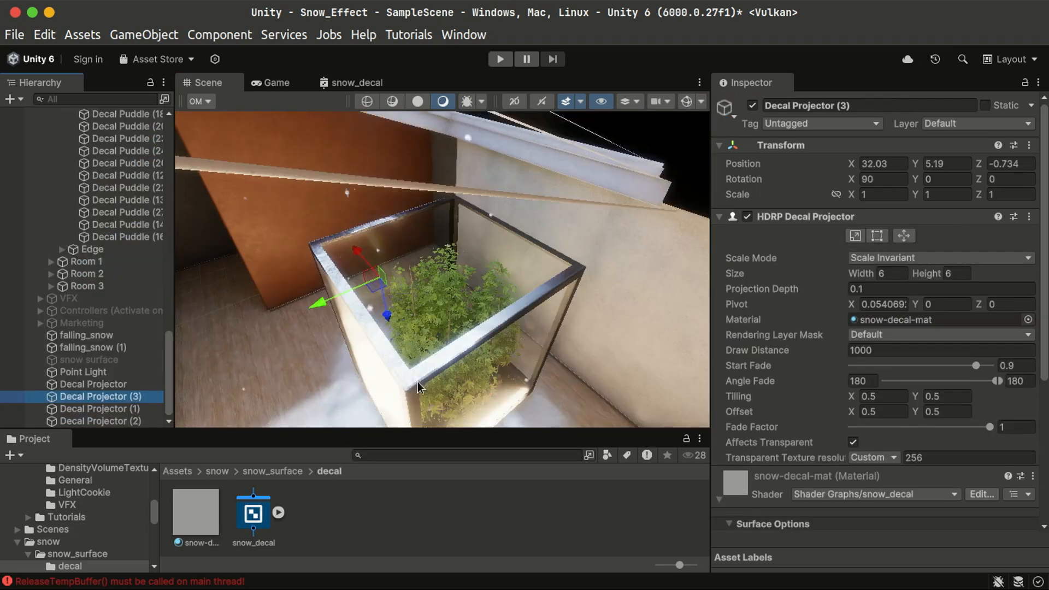
right_drag(339, 306, 373, 306)
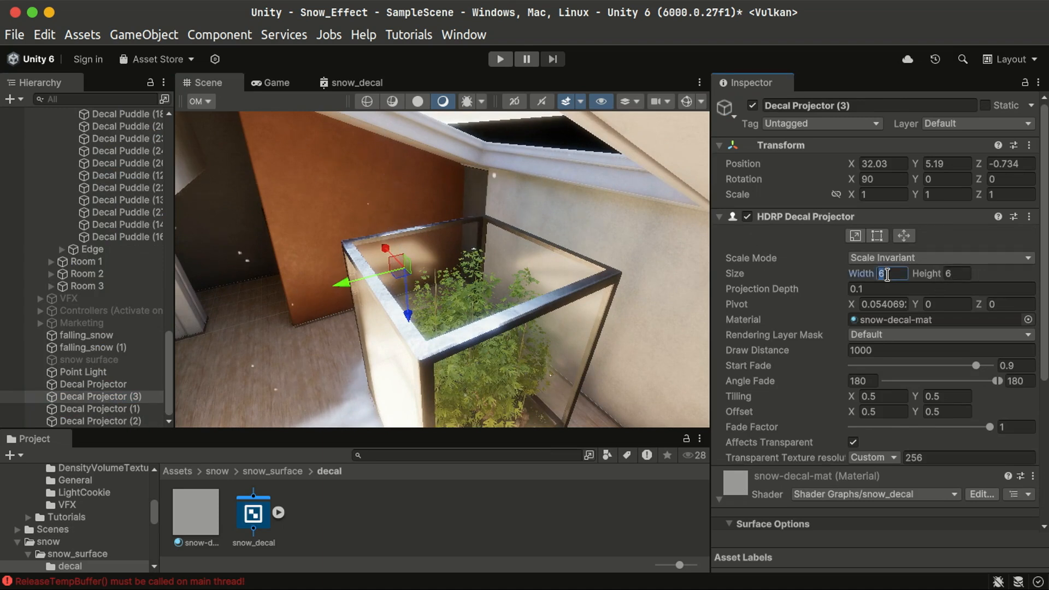
alt+drag(541, 261, 477, 289)
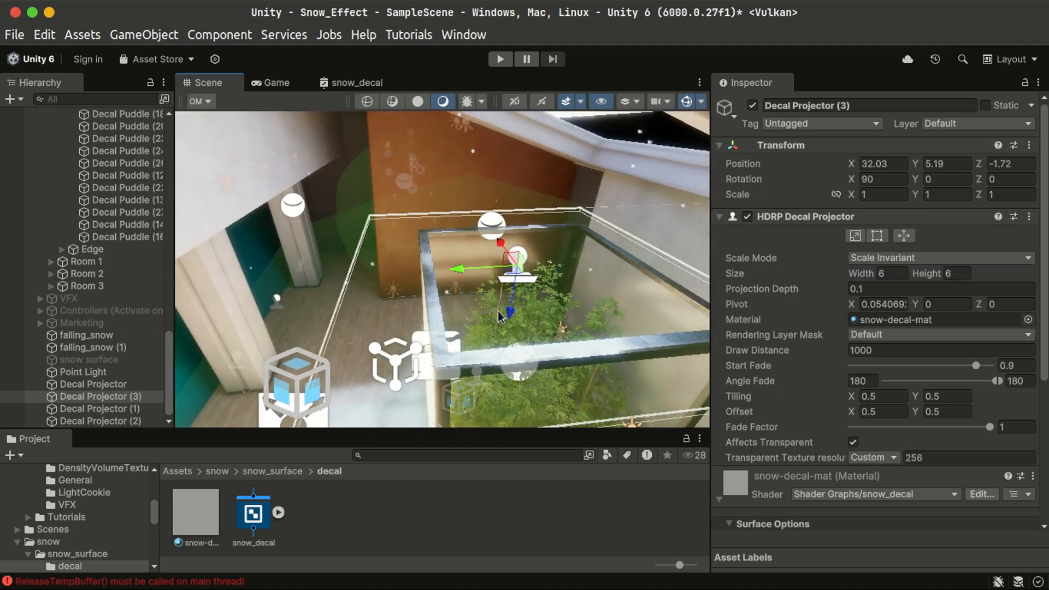
drag(497, 247, 496, 239)
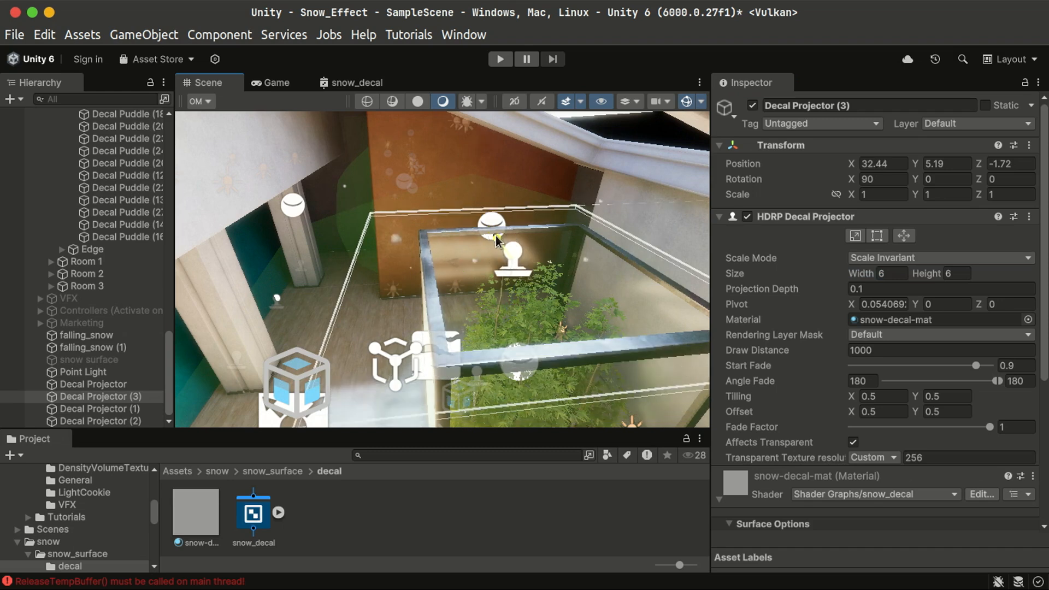
- Stretch Decal Projector (3) over the glass case's top to a height of about 8.75 and rotate it to about 109.4° on Z
click(856, 236)
mouse_move(354, 269)
mouse_down()
mouse_move(329, 274)
mouse_move(341, 273)
mouse_up()
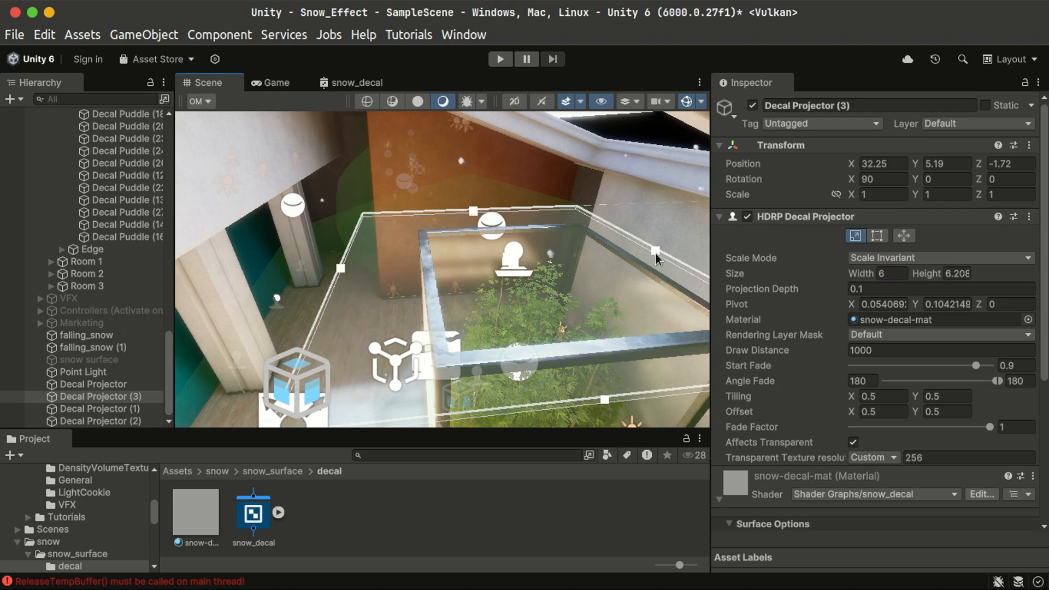
drag(655, 251, 765, 254)
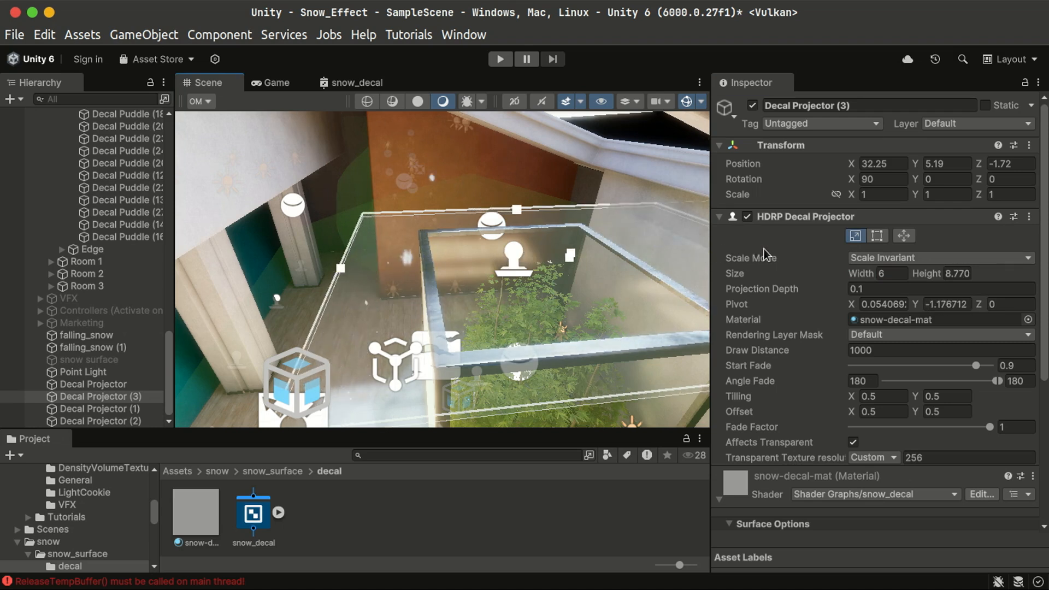
right_drag(459, 306, 445, 285)
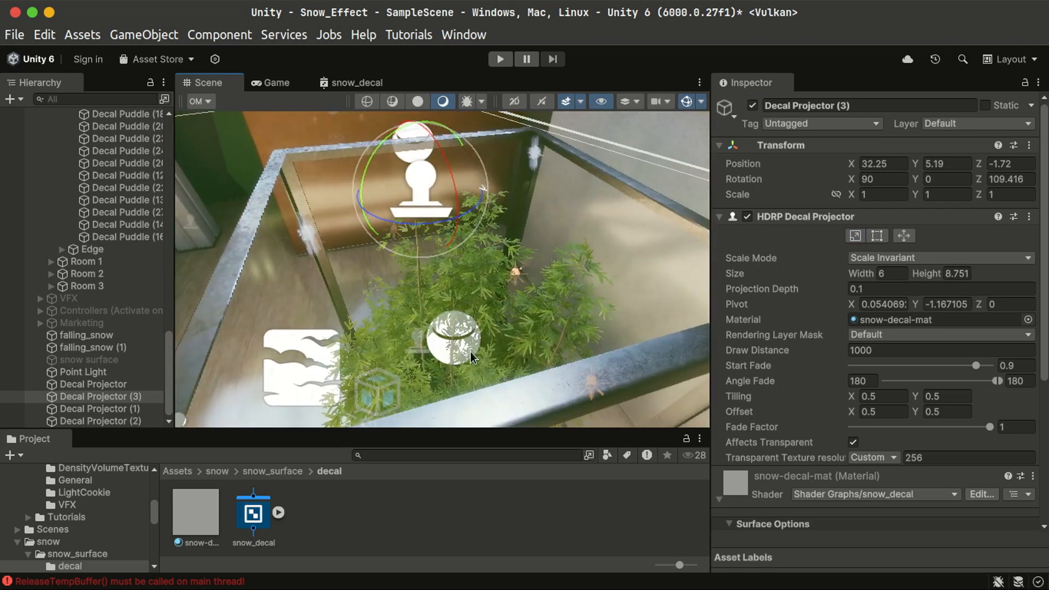
key(s)
right_drag(471, 352, 432, 246)
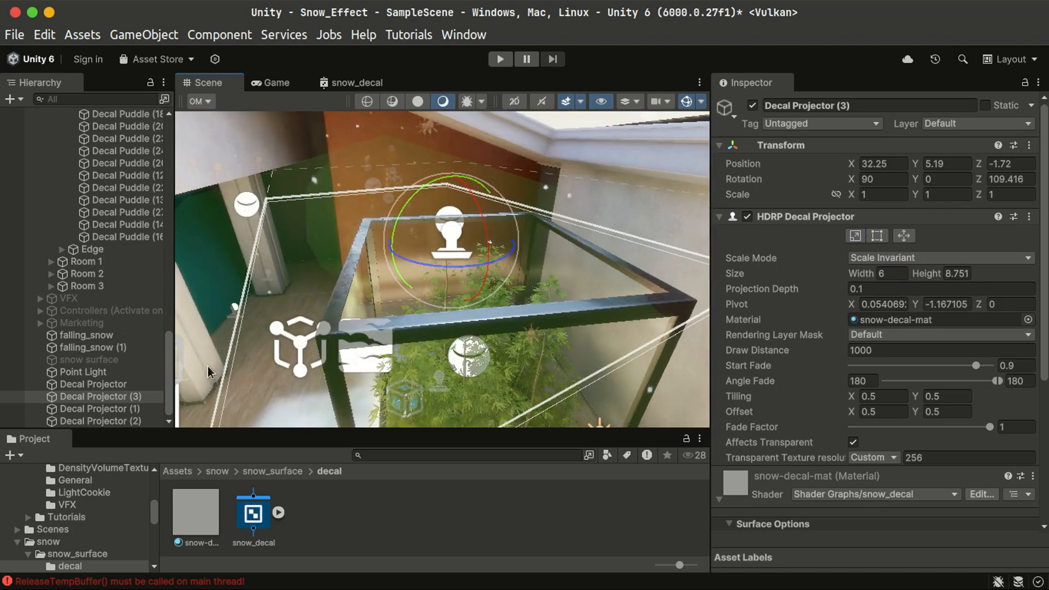
- Duplicate a floor decal projector and move the copy out to the landing by the staircase, at about X 14.22, Y 2.03, Z 2.37
click(124, 398)
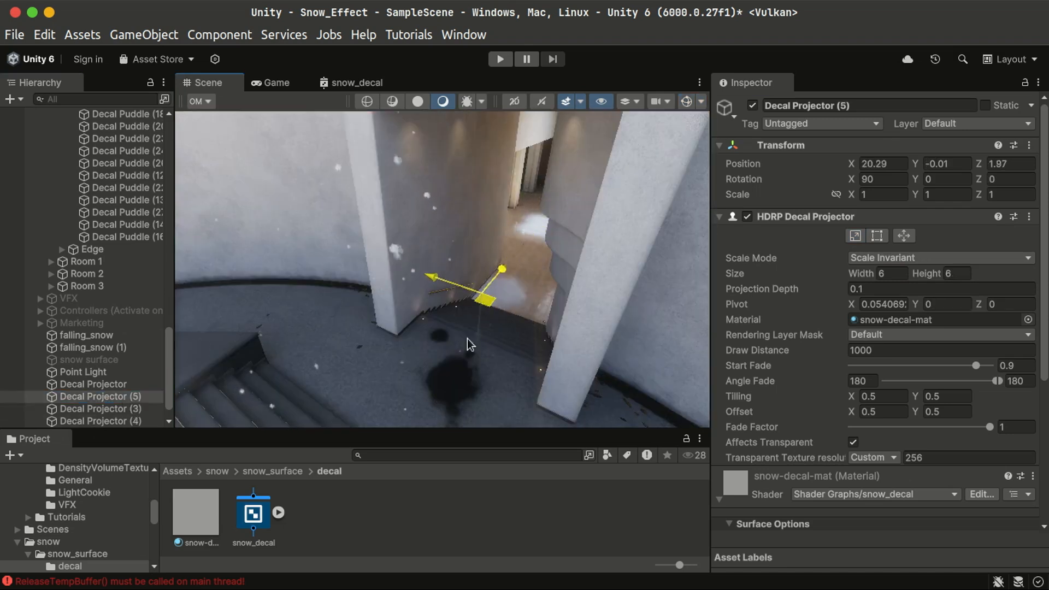
drag(467, 339, 401, 432)
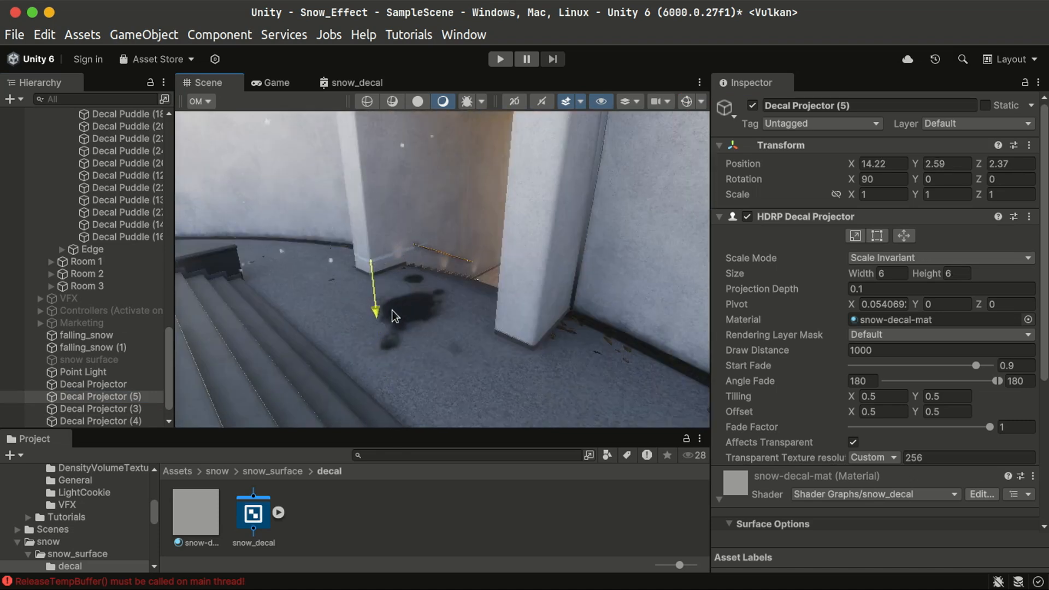
drag(394, 316, 394, 315)
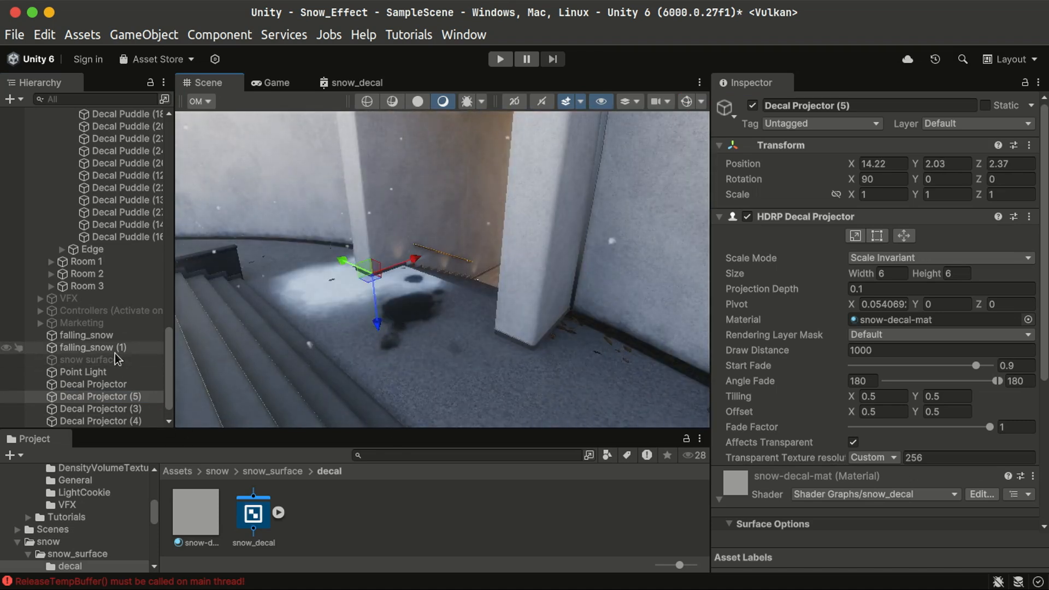
- Activate the snow surface object so the outdoor custom pass renders
click(87, 360)
key(alt+shift+a)
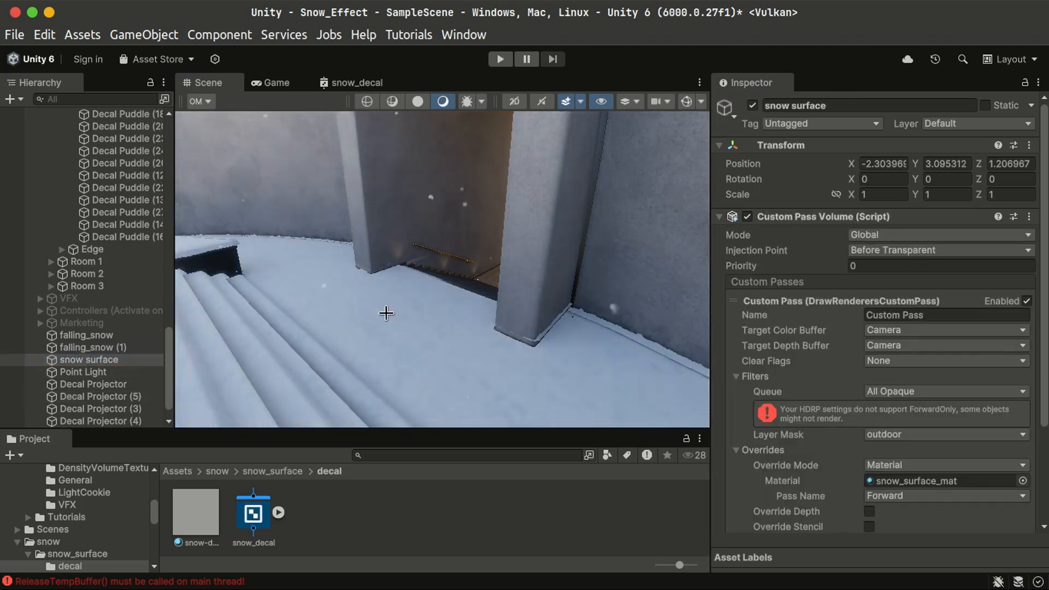
right_drag(386, 314, 188, 381)
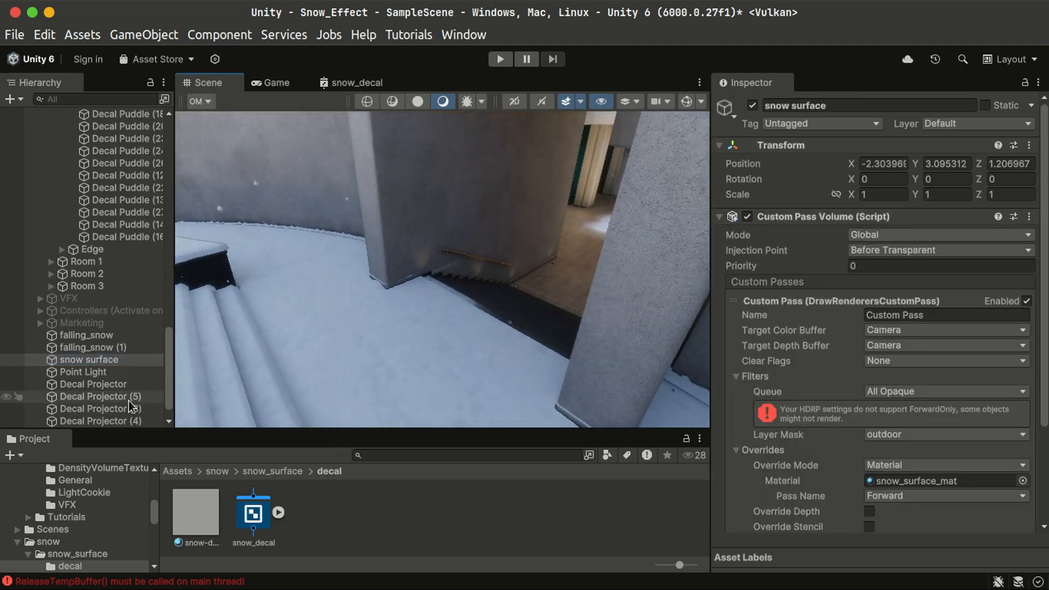
- Move Decal Projector (5) to the top edge of the descending stairs, at about X 15.12, Z 0.21
scroll(129, 401, down, 2)
click(131, 372)
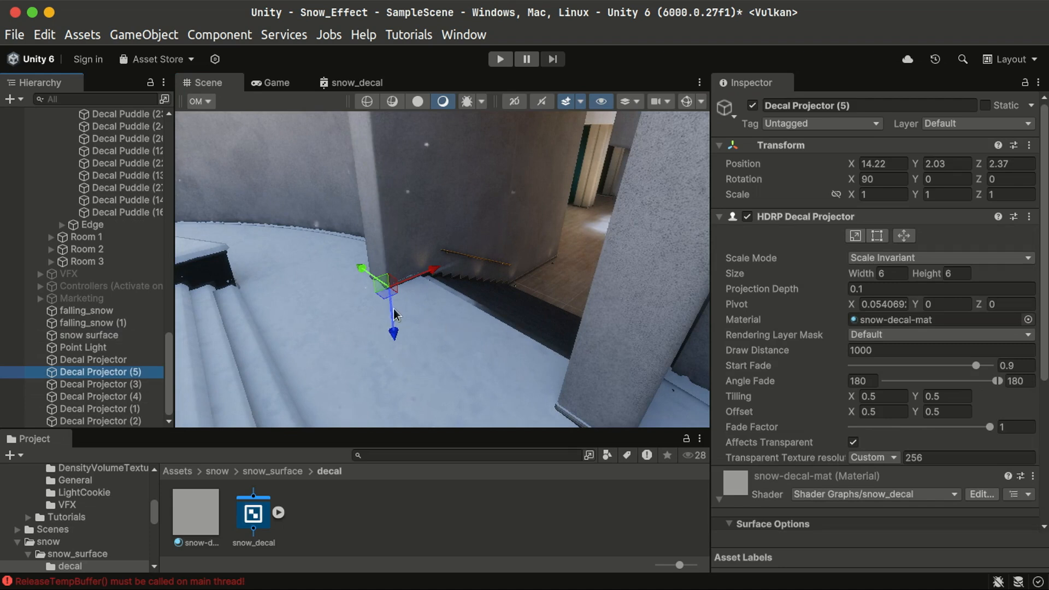
drag(398, 300, 518, 345)
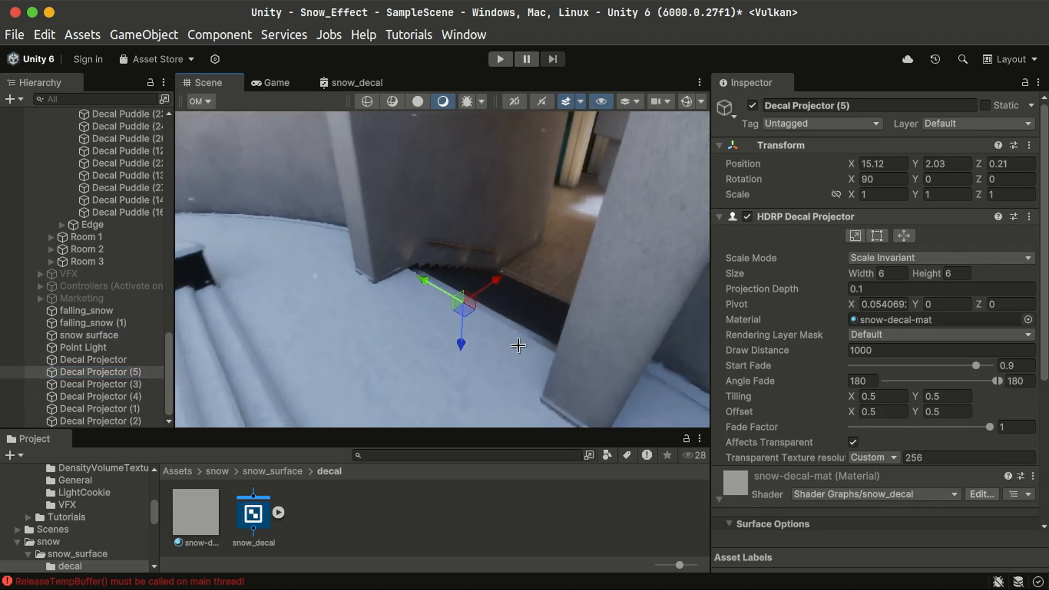
mouse_move(517, 345)
right_down()
mouse_move(564, 412)
mouse_move(538, 348)
right_up()
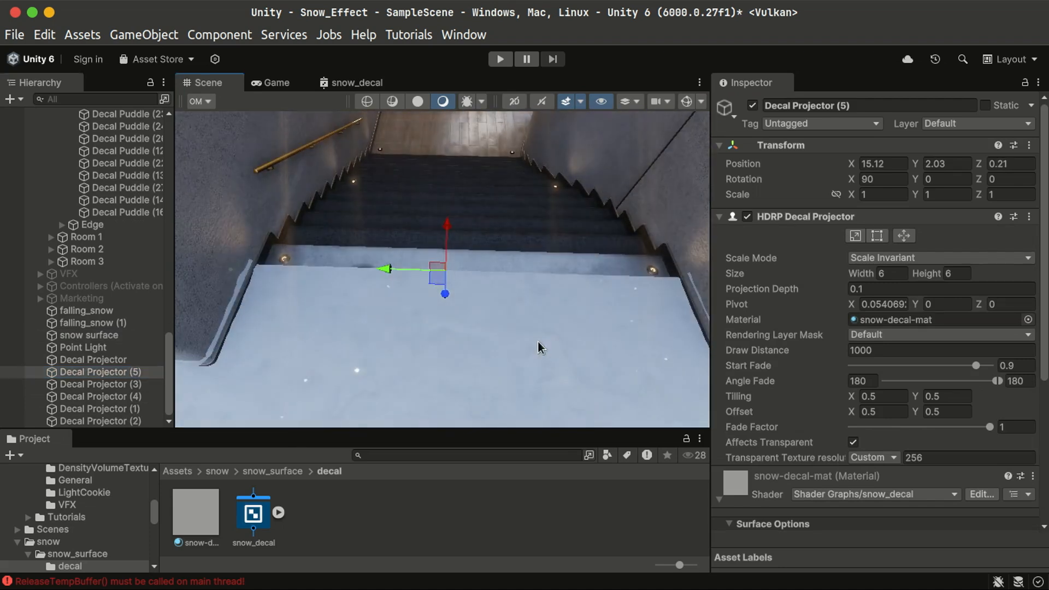
- Compare the stairs with Decal Projector (5) deactivated and reactivated, and shift it to about X 15.046, Z 0.082
key(alt+shift+a)
right_drag(519, 311, 596, 322)
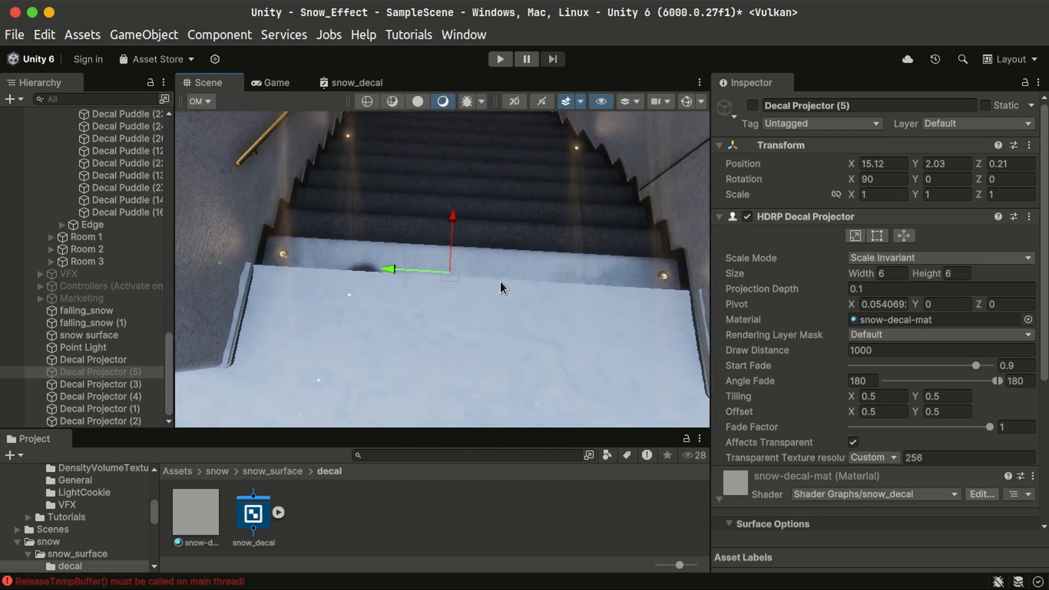
key(alt+shift+a)
drag(432, 268, 452, 275)
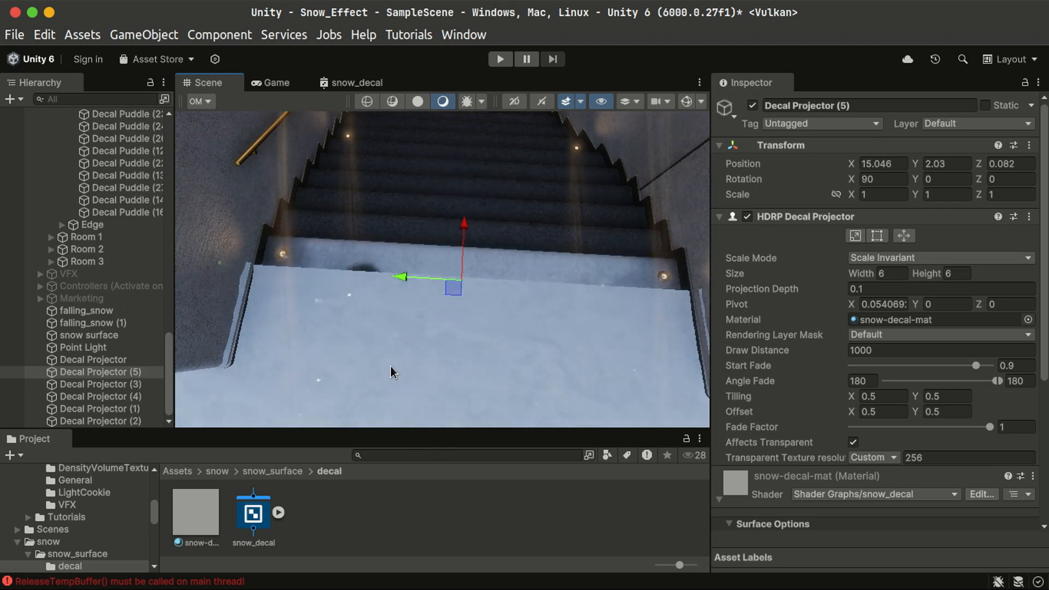
- Show the scene gizmos and set the projection depth of Decal Projector (5) to 0.35
right_drag(391, 369, 629, 127)
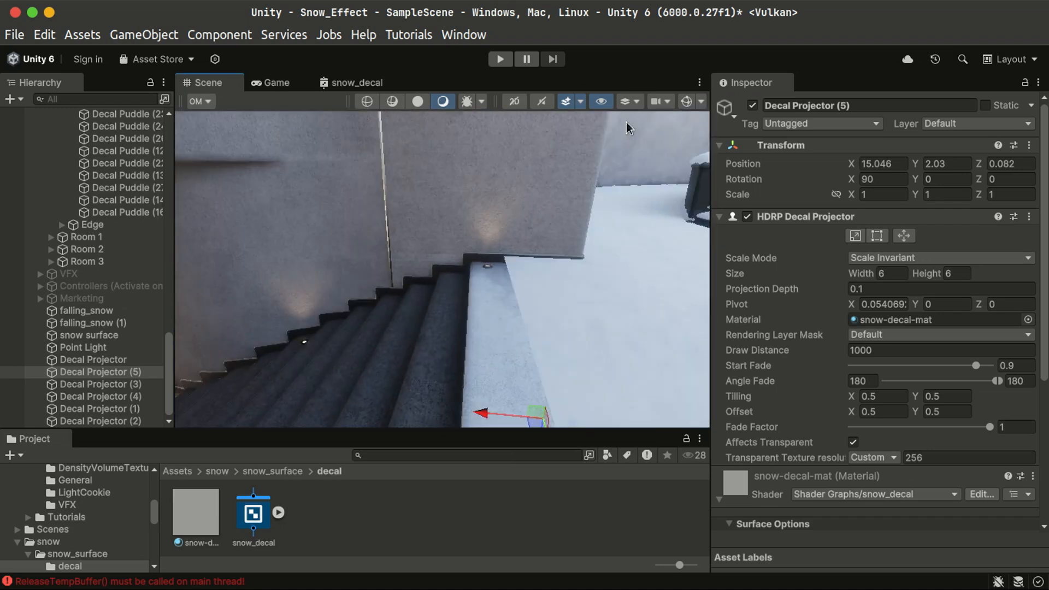
click(684, 104)
mouse_move(513, 330)
right_down()
mouse_move(494, 354)
mouse_move(520, 321)
right_up()
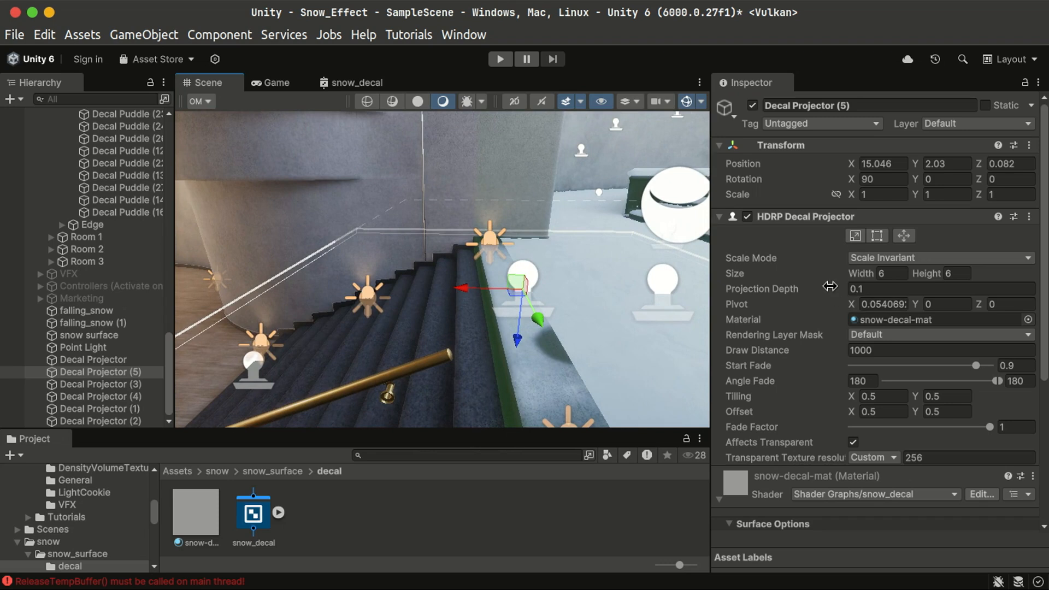
drag(830, 286, 841, 287)
- Tilt Decal Projector (5) along the stair slope to about 64.24° on X and move it to about X 14.658, Y 2.217
key(e)
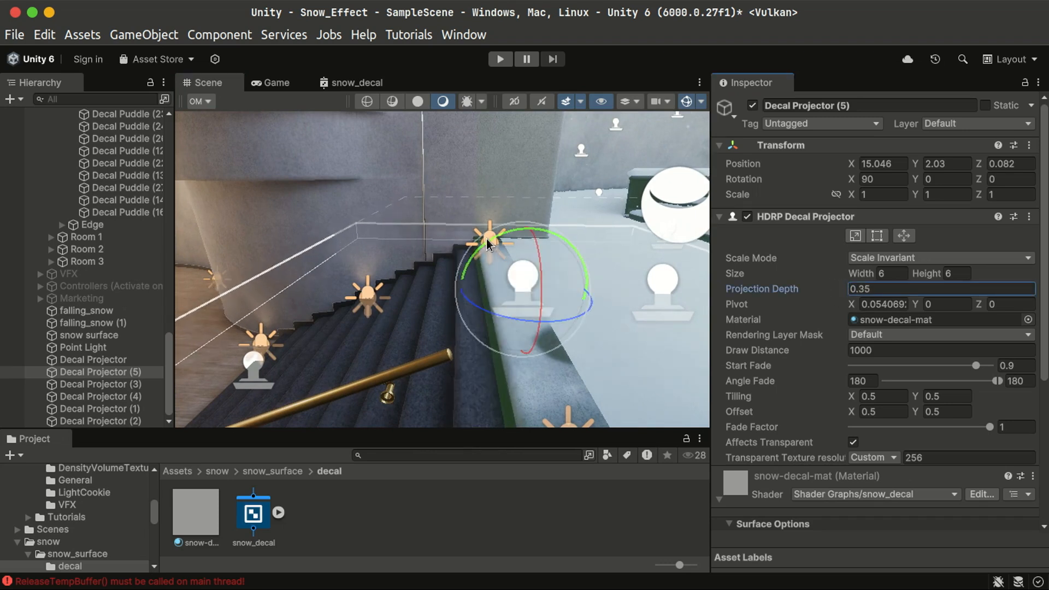
drag(486, 239, 441, 342)
key(w)
right_drag(514, 334, 490, 335)
drag(484, 319, 576, 252)
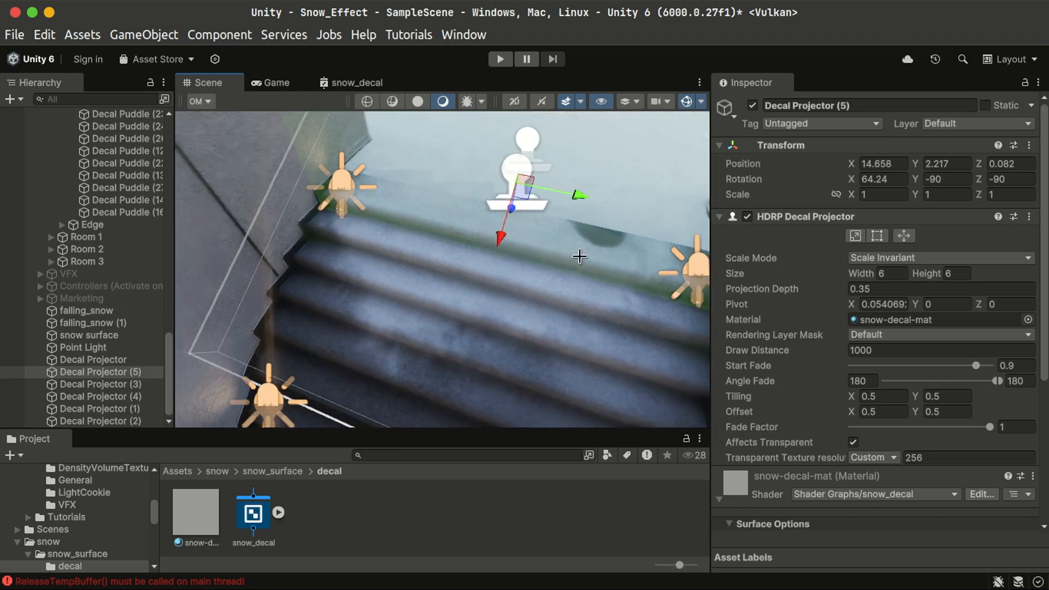
- Hide the scene gizmos and examine the snow decal over the upper stair treads
right_drag(576, 253, 579, 293)
click(685, 104)
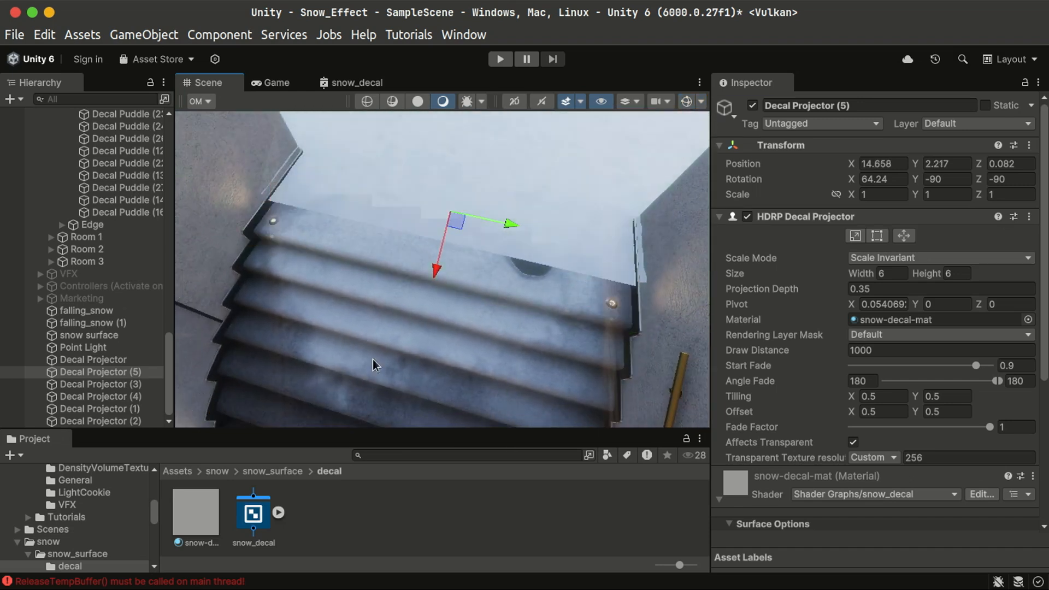
right_drag(503, 321, 282, 328)
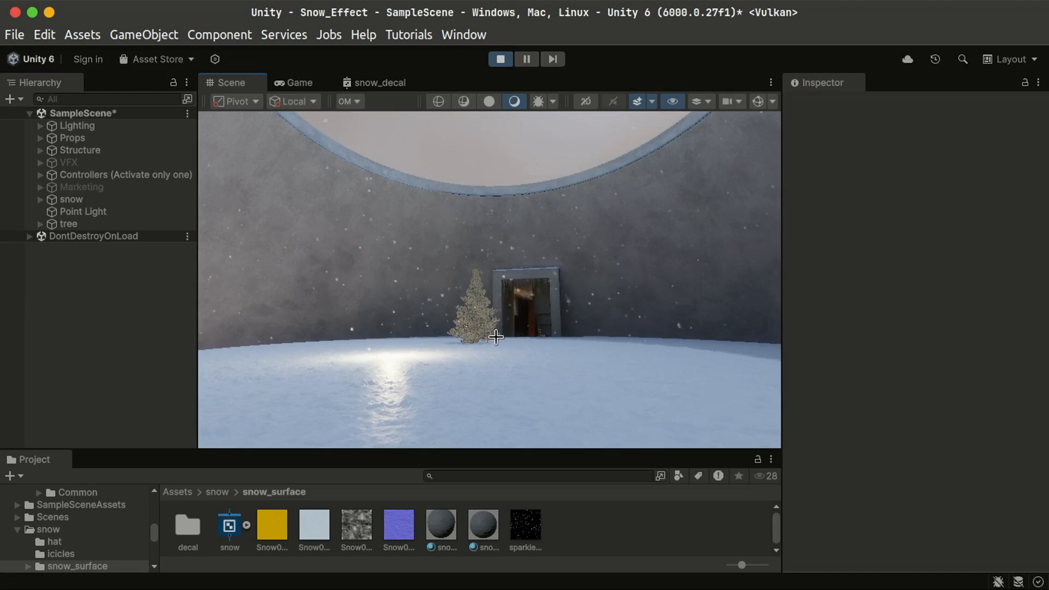
- Look around the snowy courtyard in the running scene, covering the skylight, the tree, the doorway and the snow surface
right_drag(495, 337, 516, 284)
key(w)
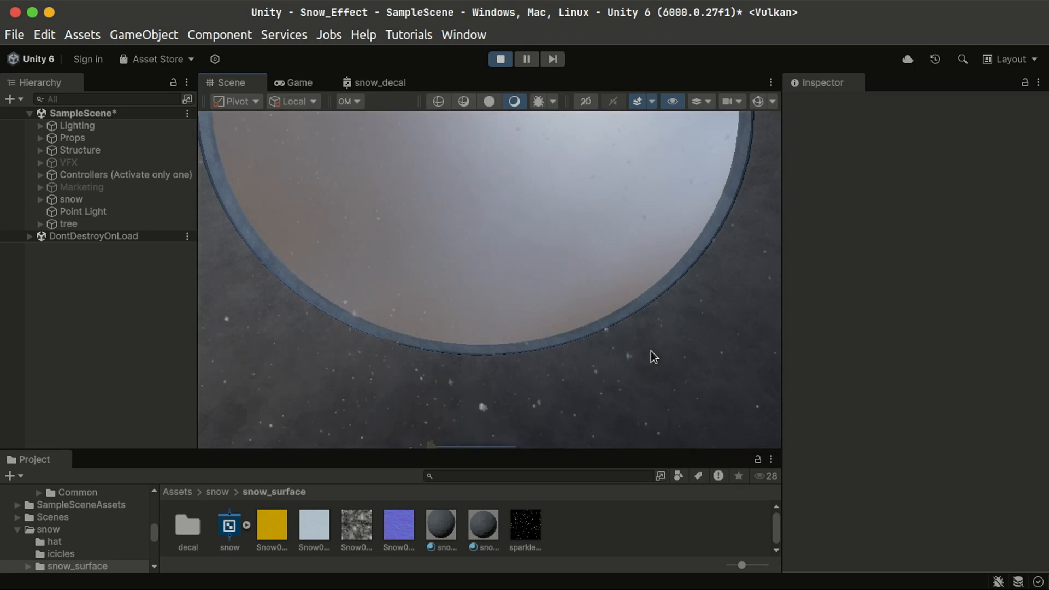
right_drag(631, 292, 628, 251)
right_drag(599, 195, 553, 448)
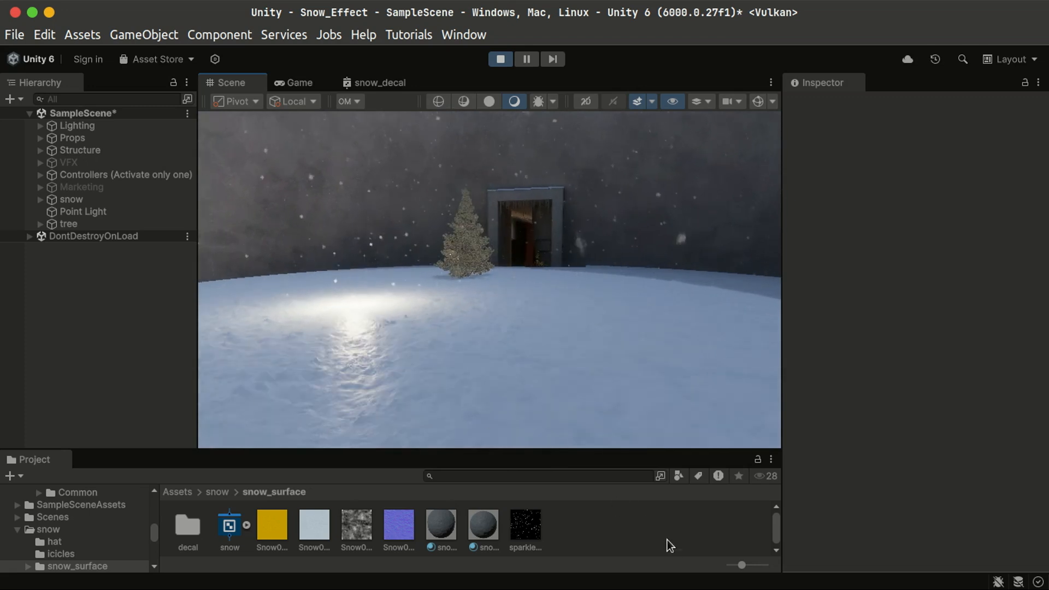
right_drag(554, 344, 585, 288)
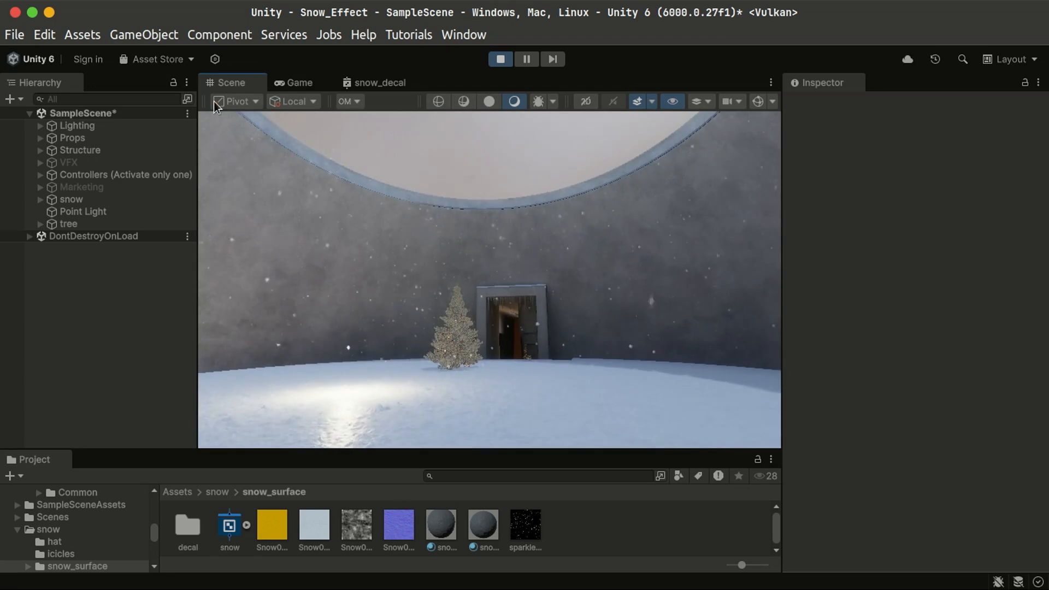
- Switch to the Game view and run the character across the snowy platform towards the doorway and back to check the snow effect
click(297, 84)
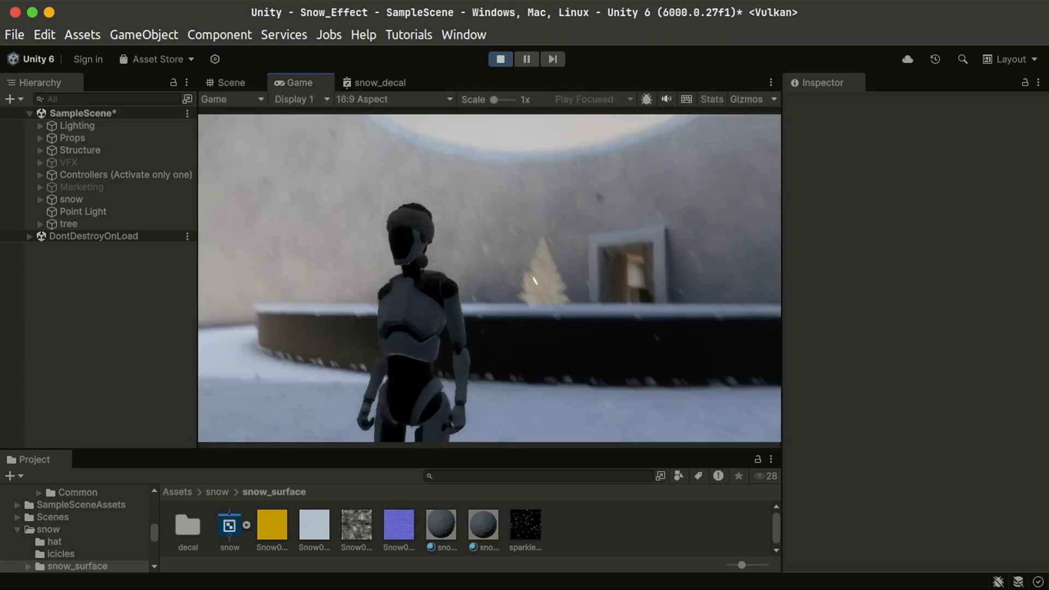
key(w)
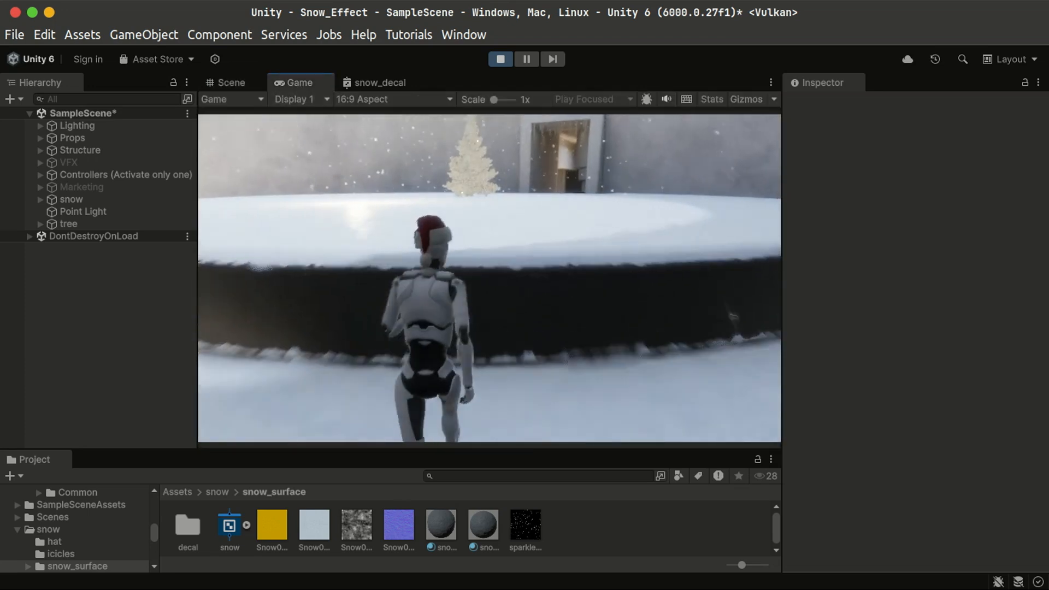
key(space)
key(w)
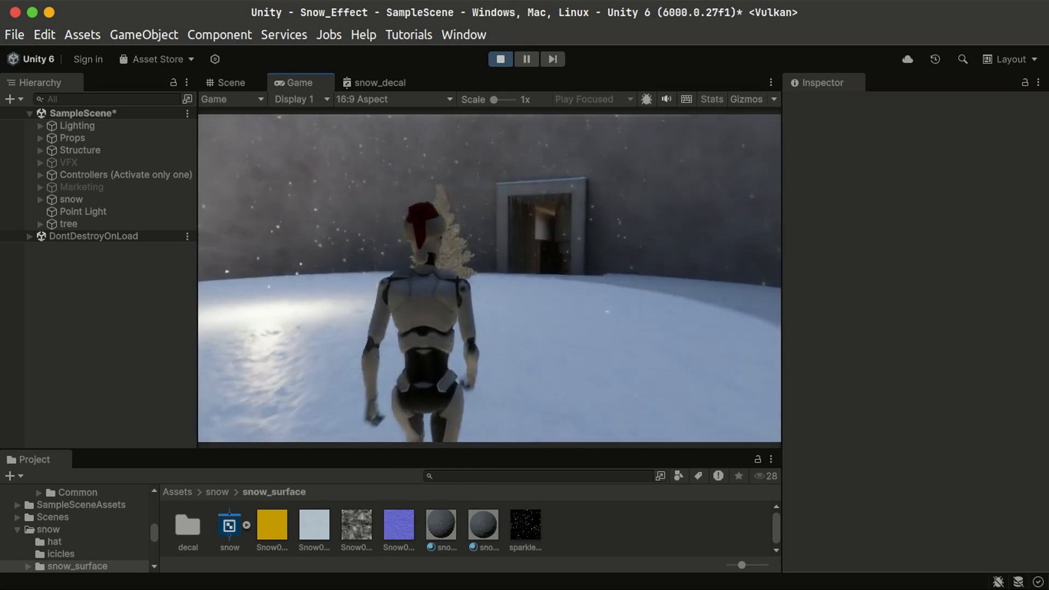
key(w)
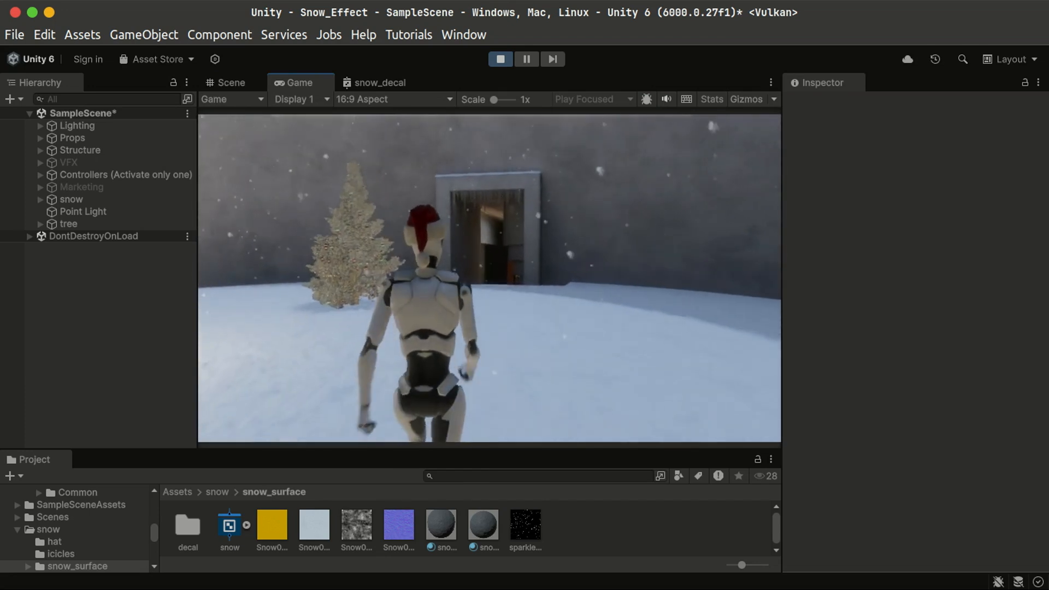
key(w)
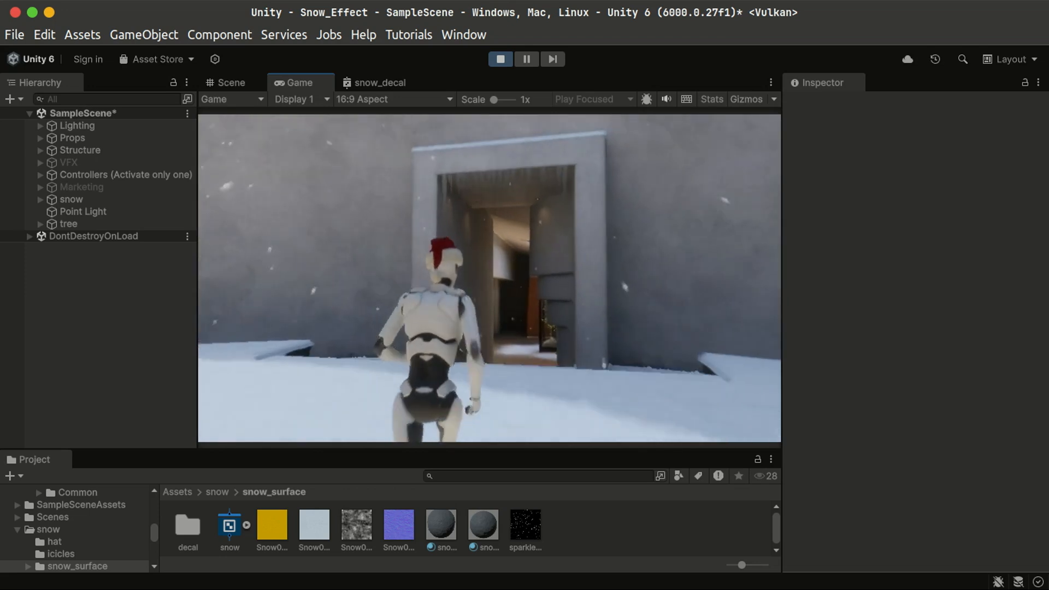
key(s)
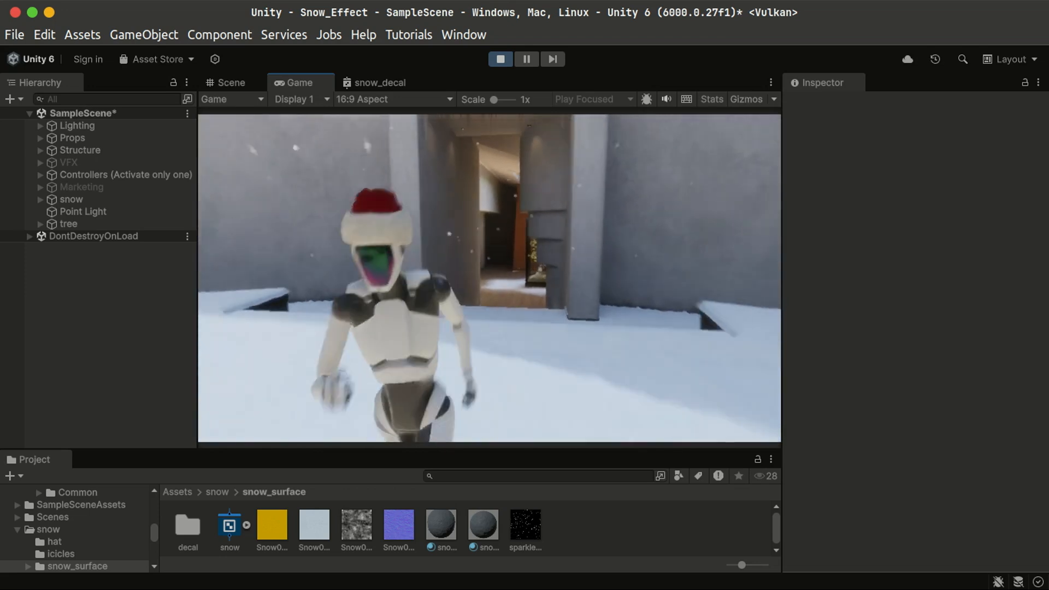
key(s)
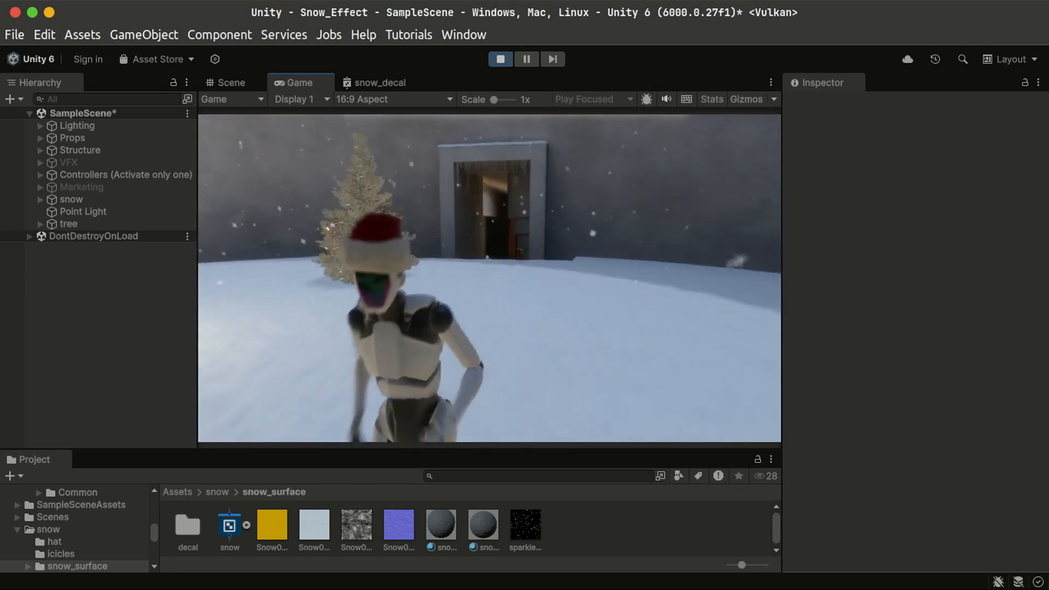
key(w)
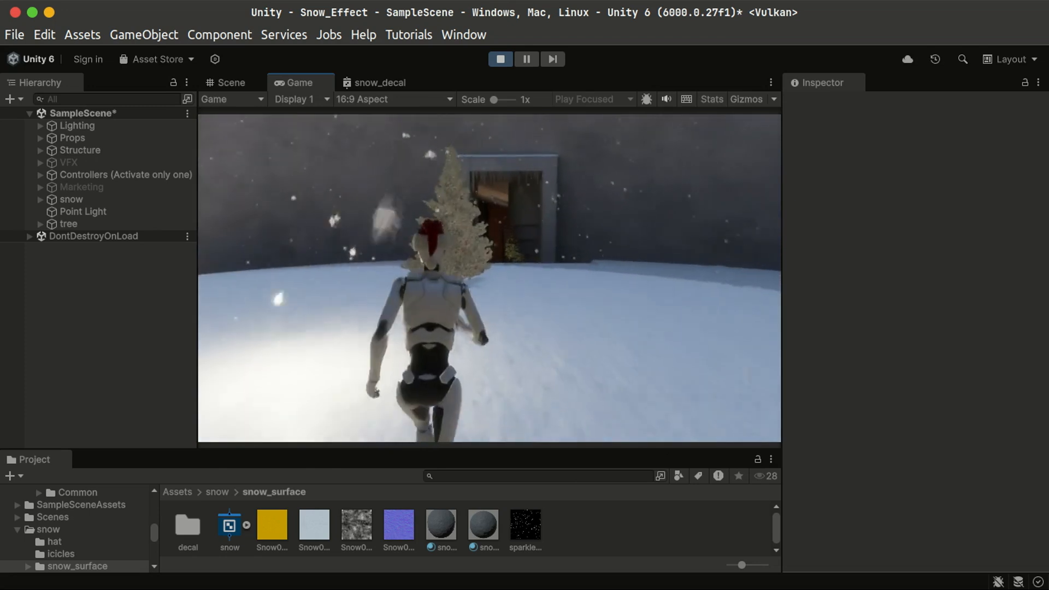